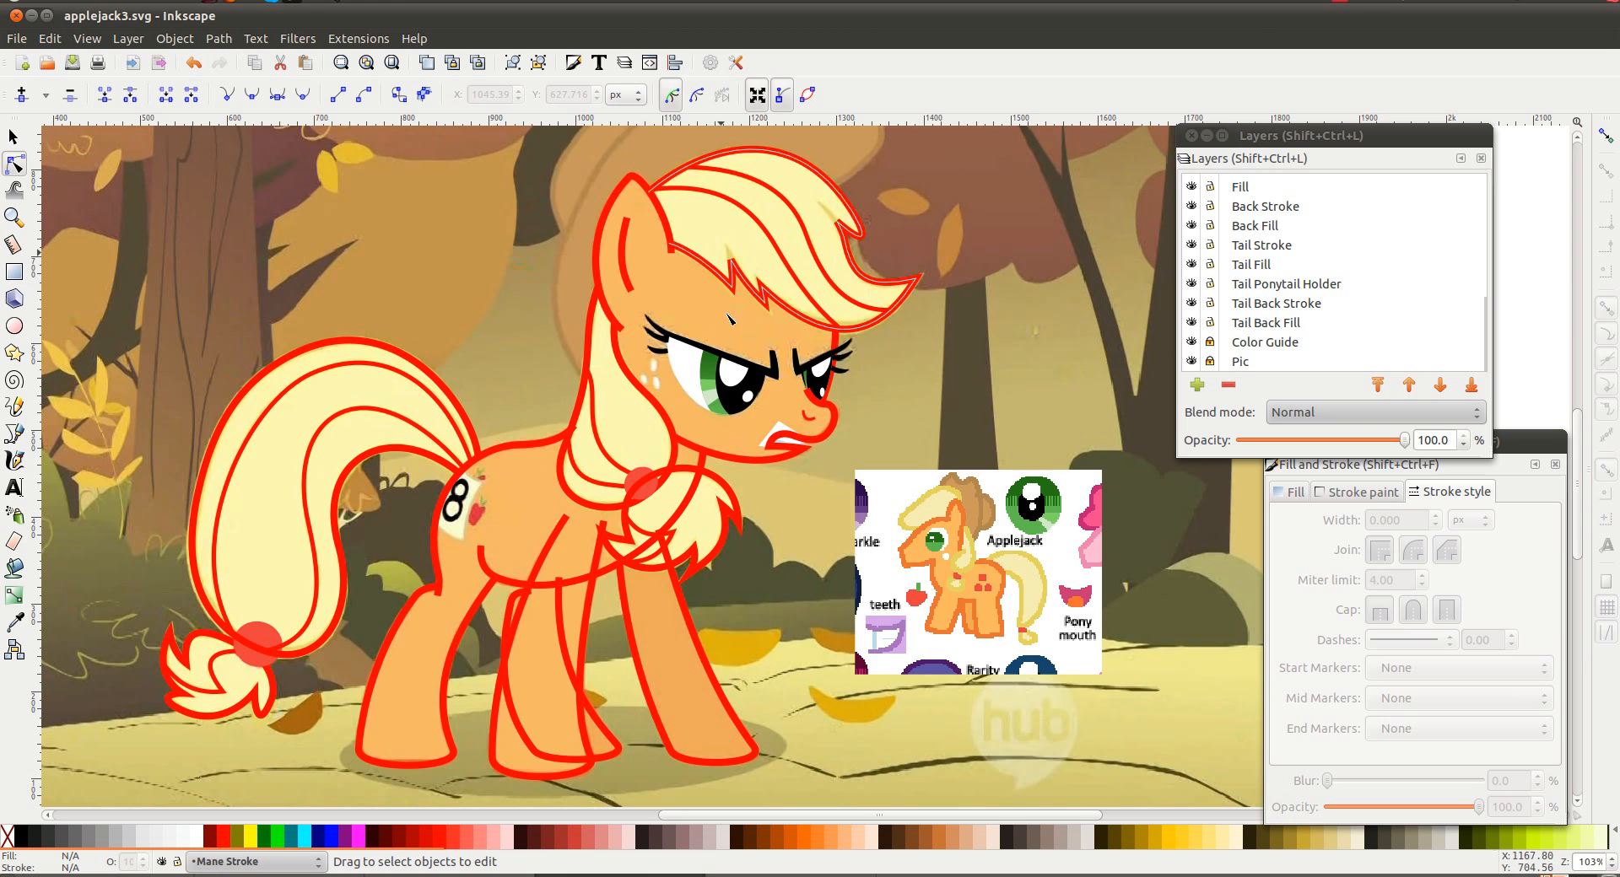
Examine the outlines of the To The Moon!! artwork in Firefox and return to Inkscape with Applejack's ear outline selected
{"action": "key", "text": "alt+Tab"}
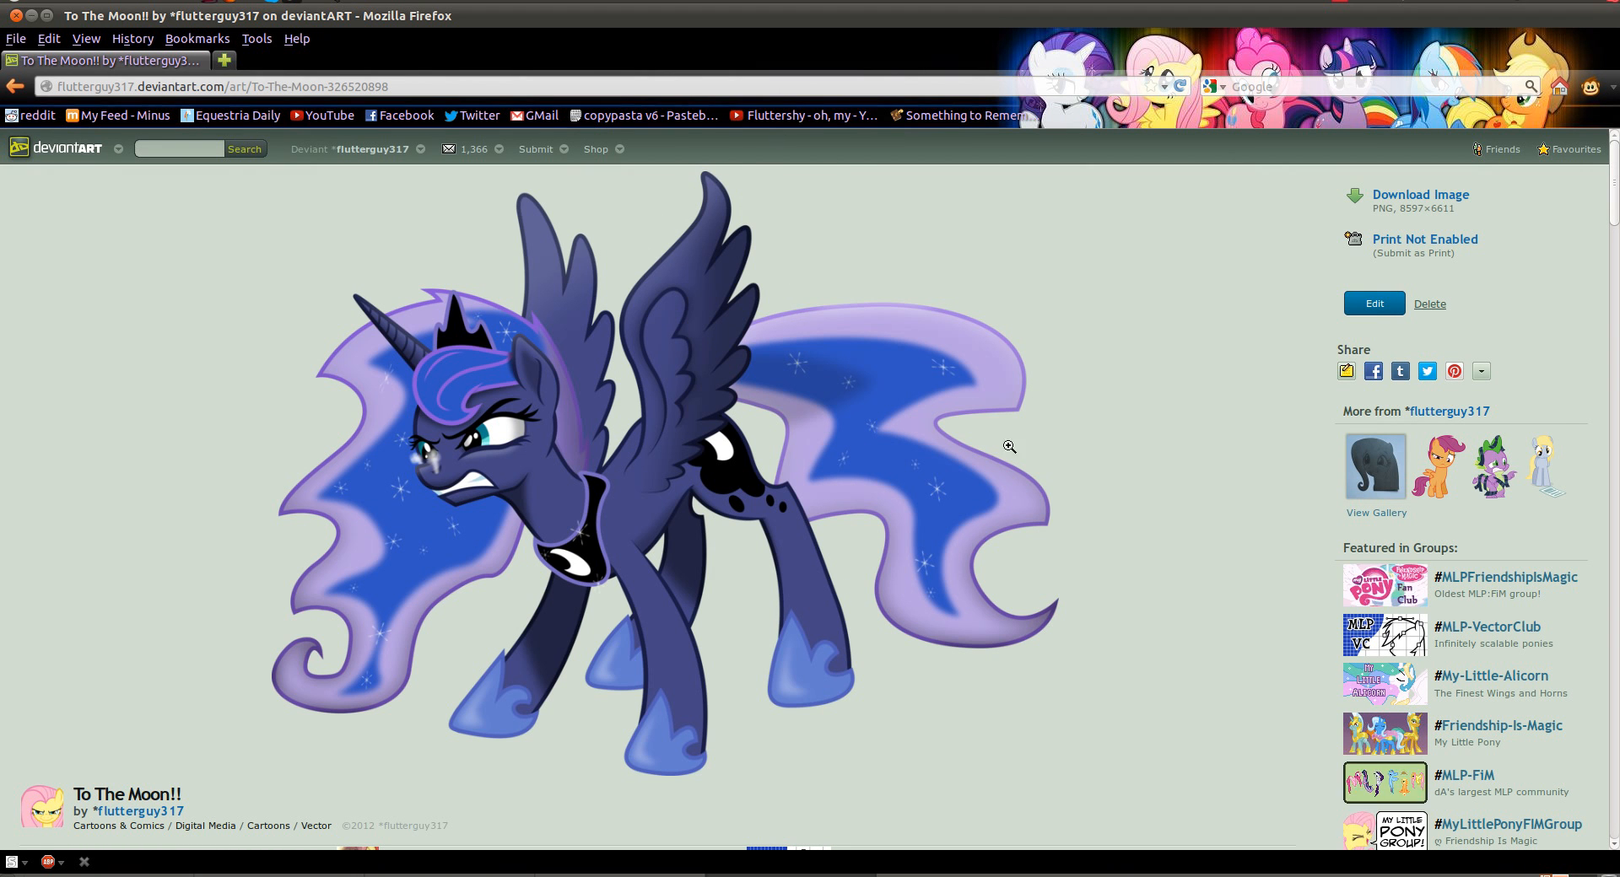
{"action": "left_click", "coordinate": [789, 875]}
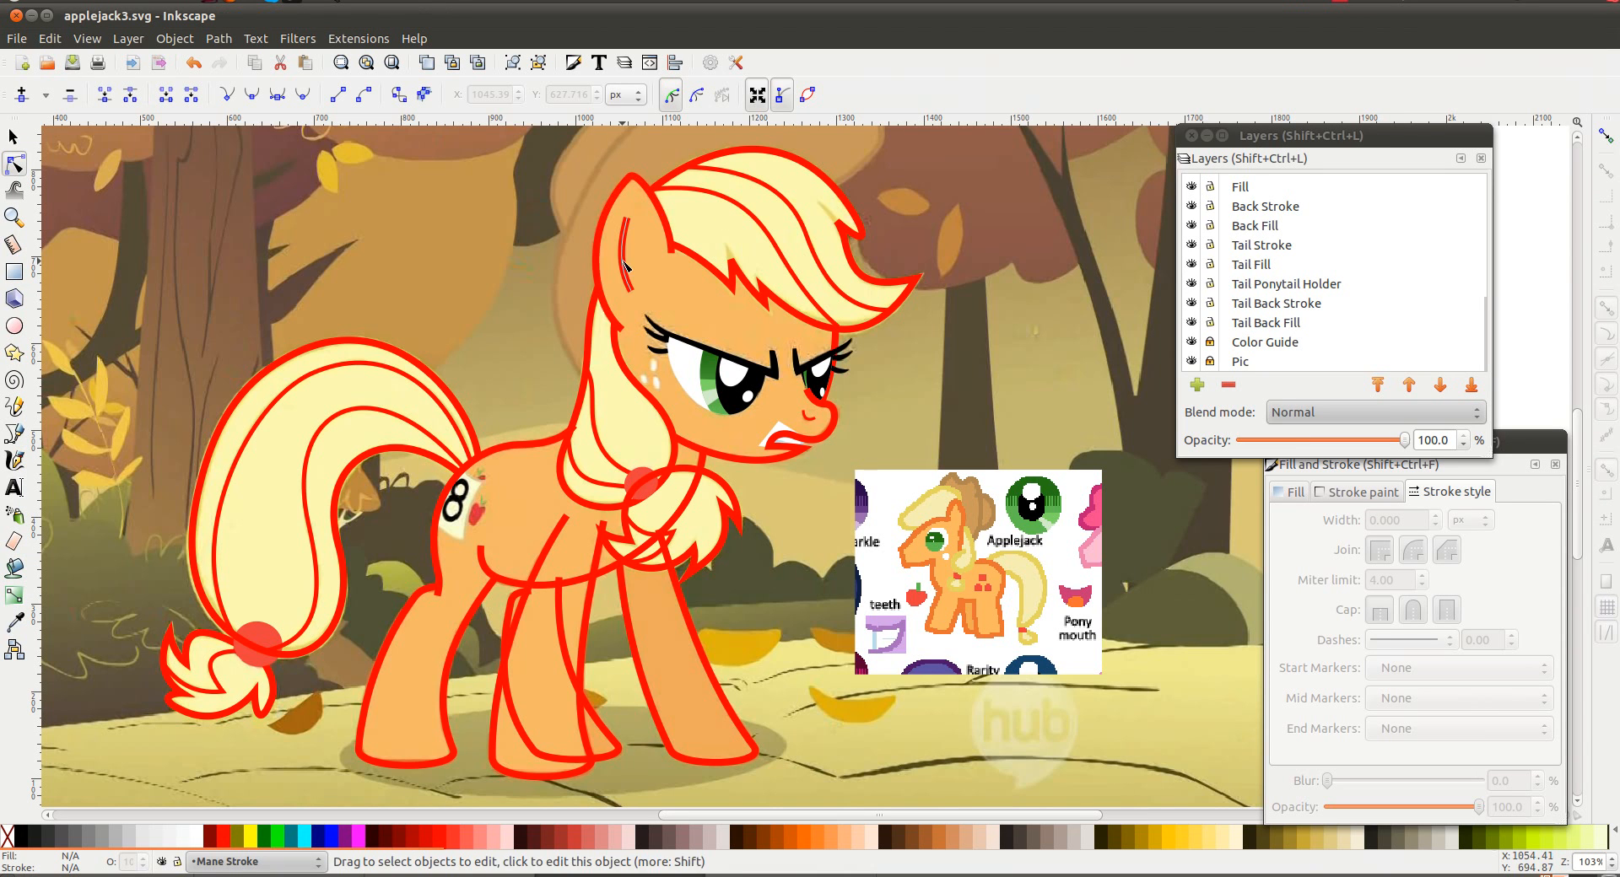
{"action": "left_click", "coordinate": [598, 256]}
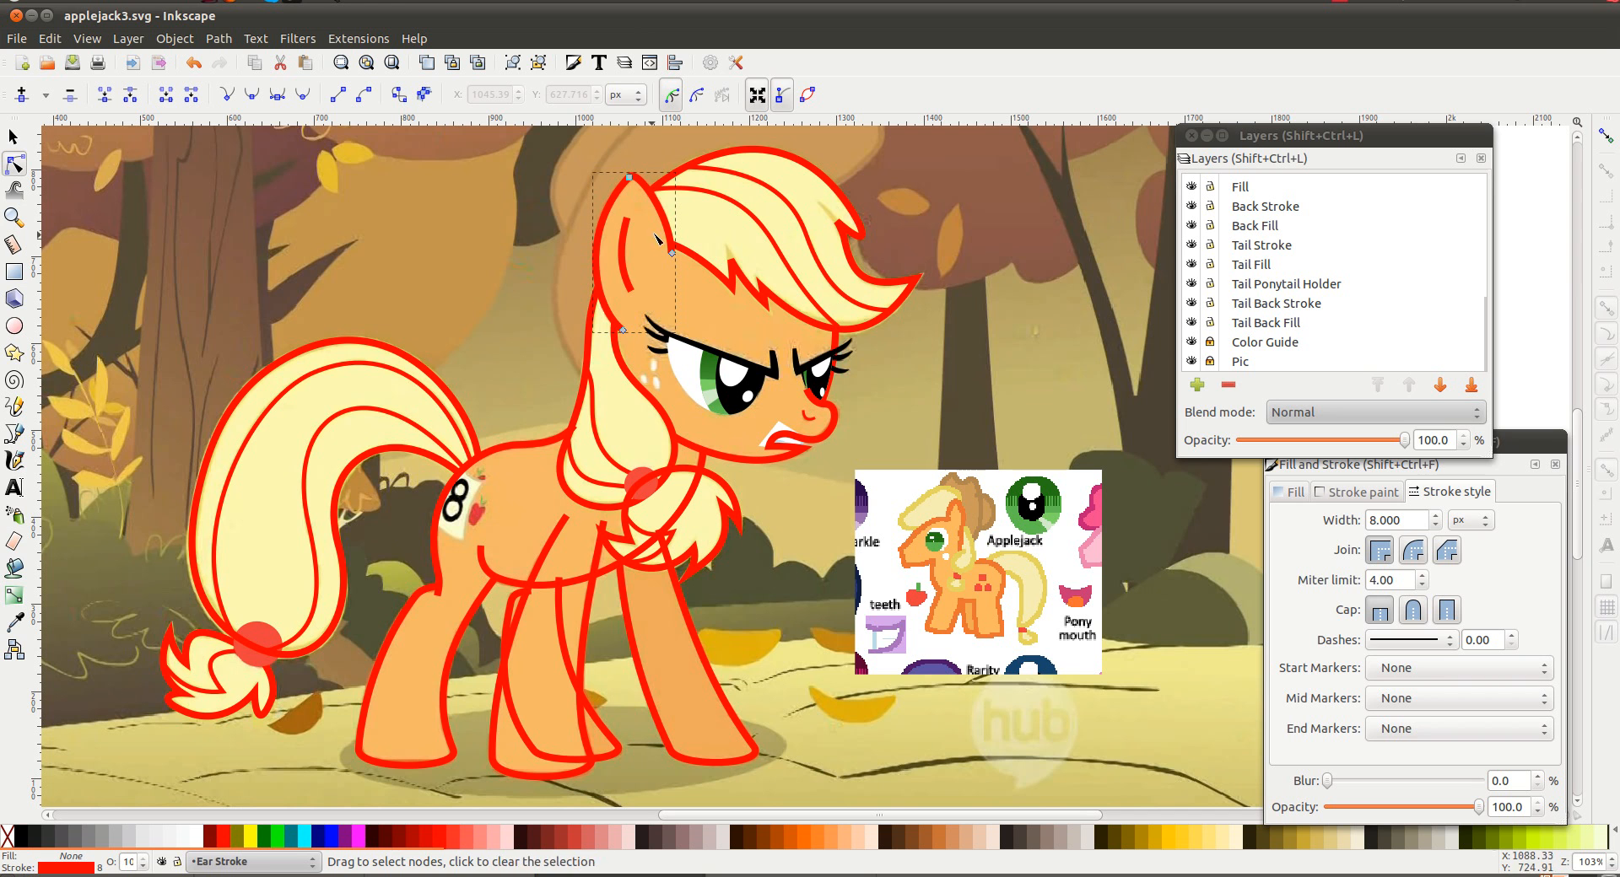
{"action": "left_click", "coordinate": [806, 875]}
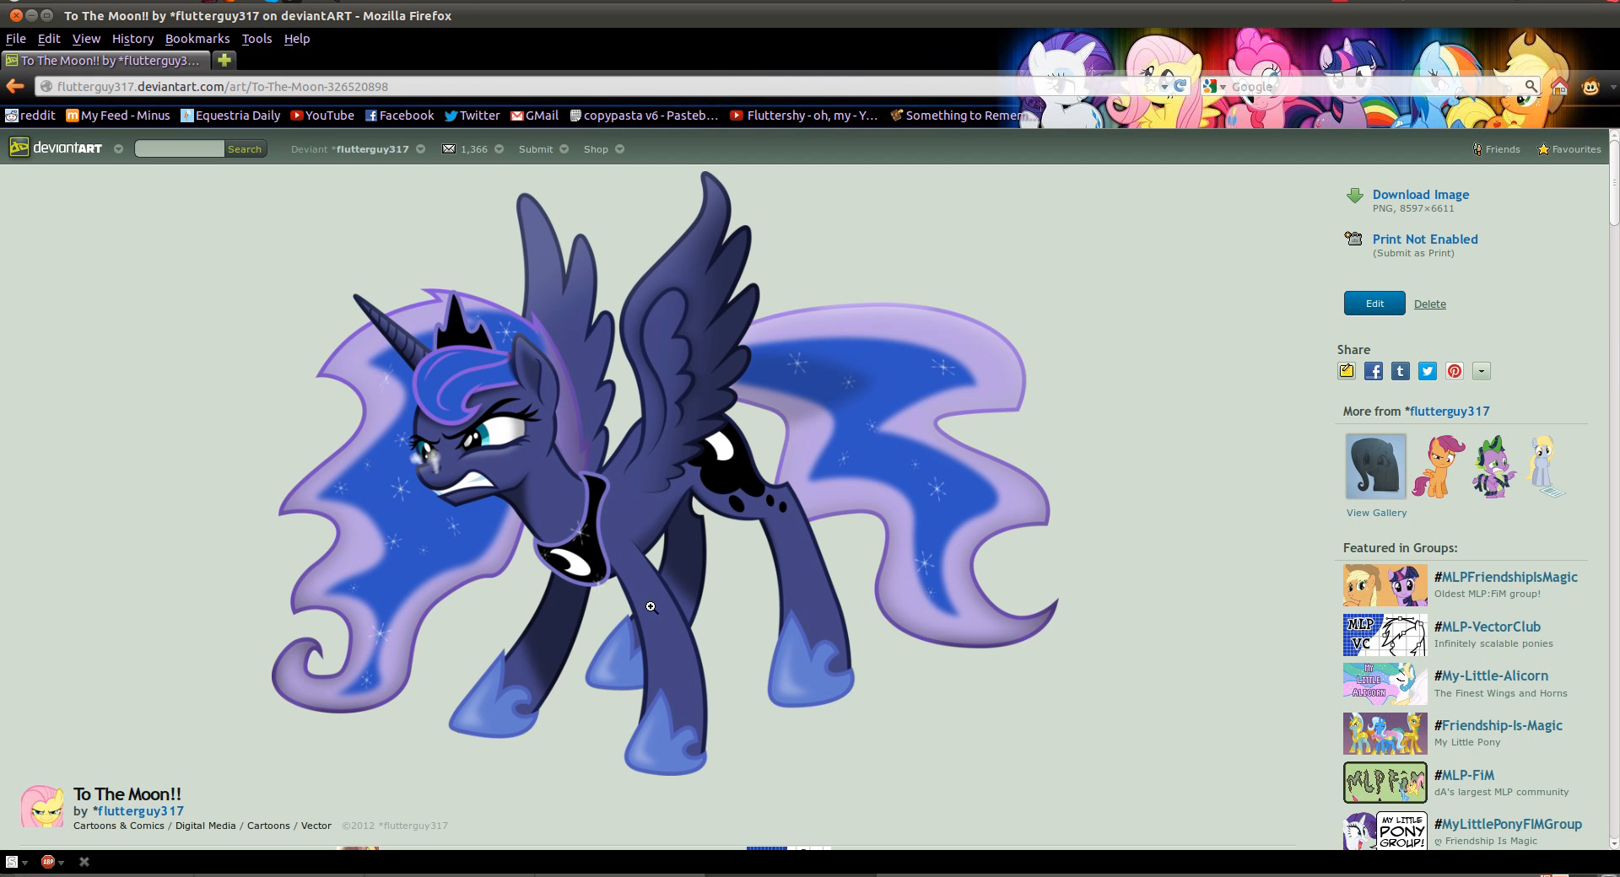
{"action": "left_click", "coordinate": [741, 875]}
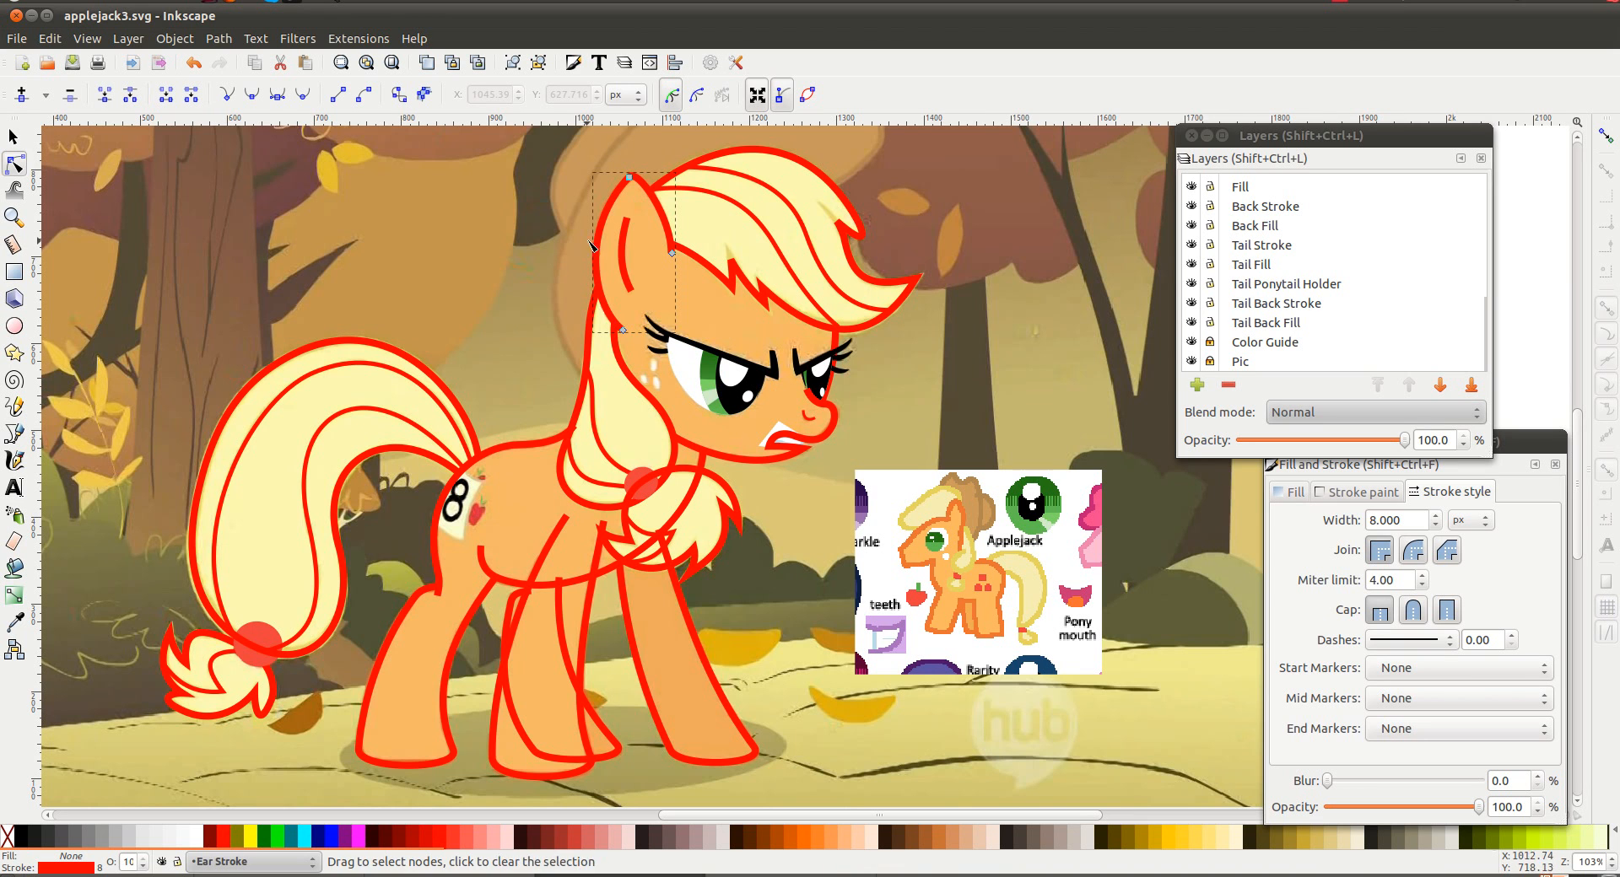
Hide and reshow the Pic layer to check the red outlines without the reference picture
{"action": "scroll", "coordinate": [618, 302], "scroll_direction": "up", "scroll_amount": 1}
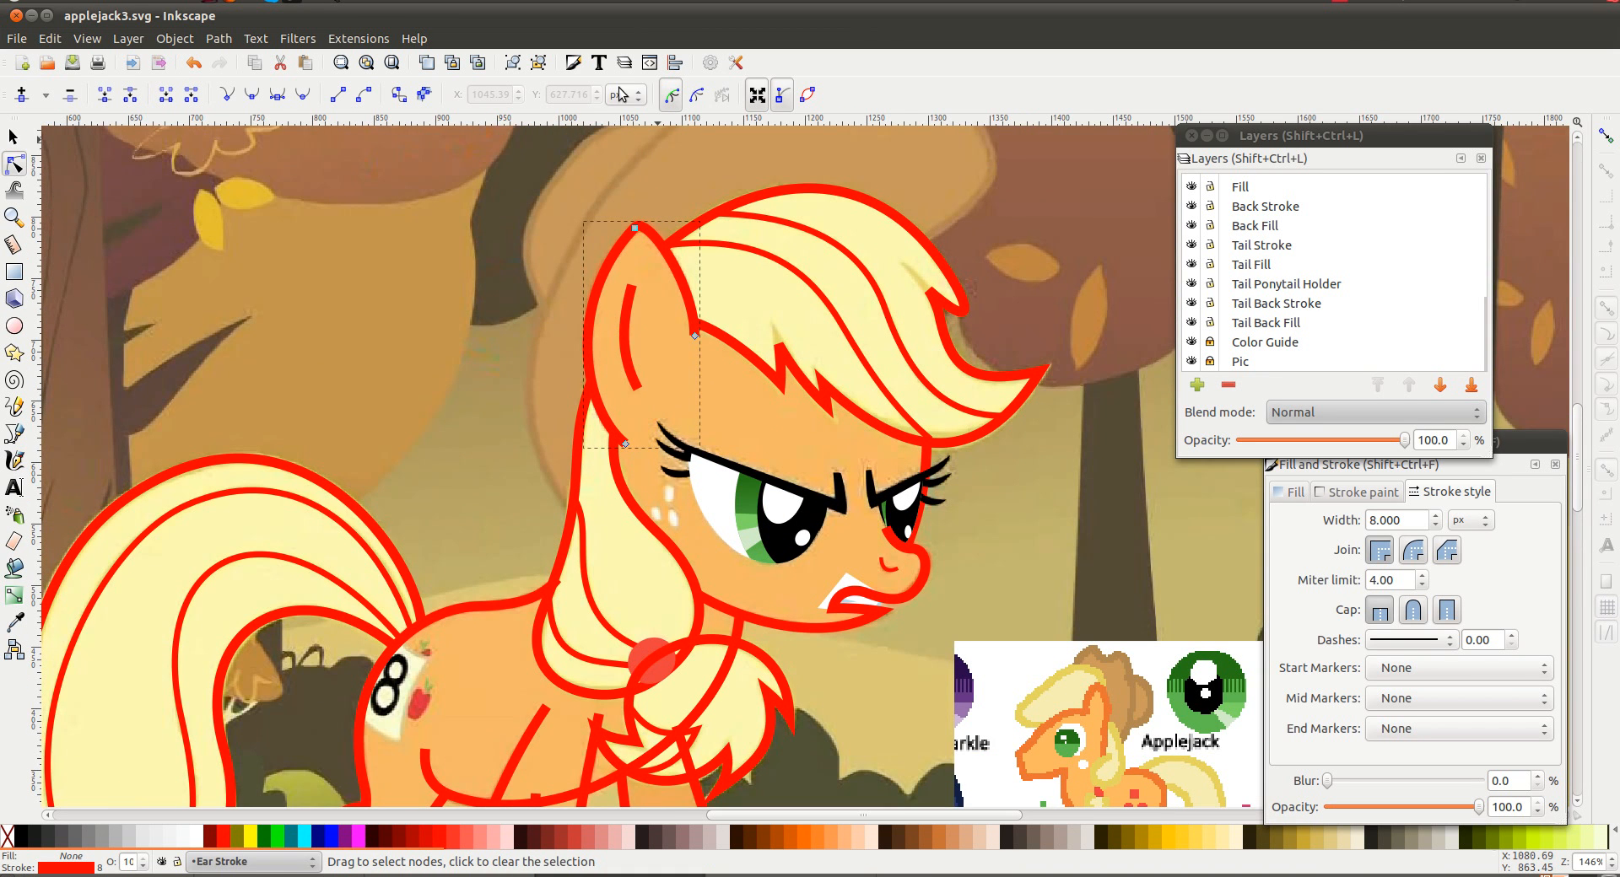
{"action": "scroll", "coordinate": [447, 361], "scroll_direction": "down", "scroll_amount": 6}
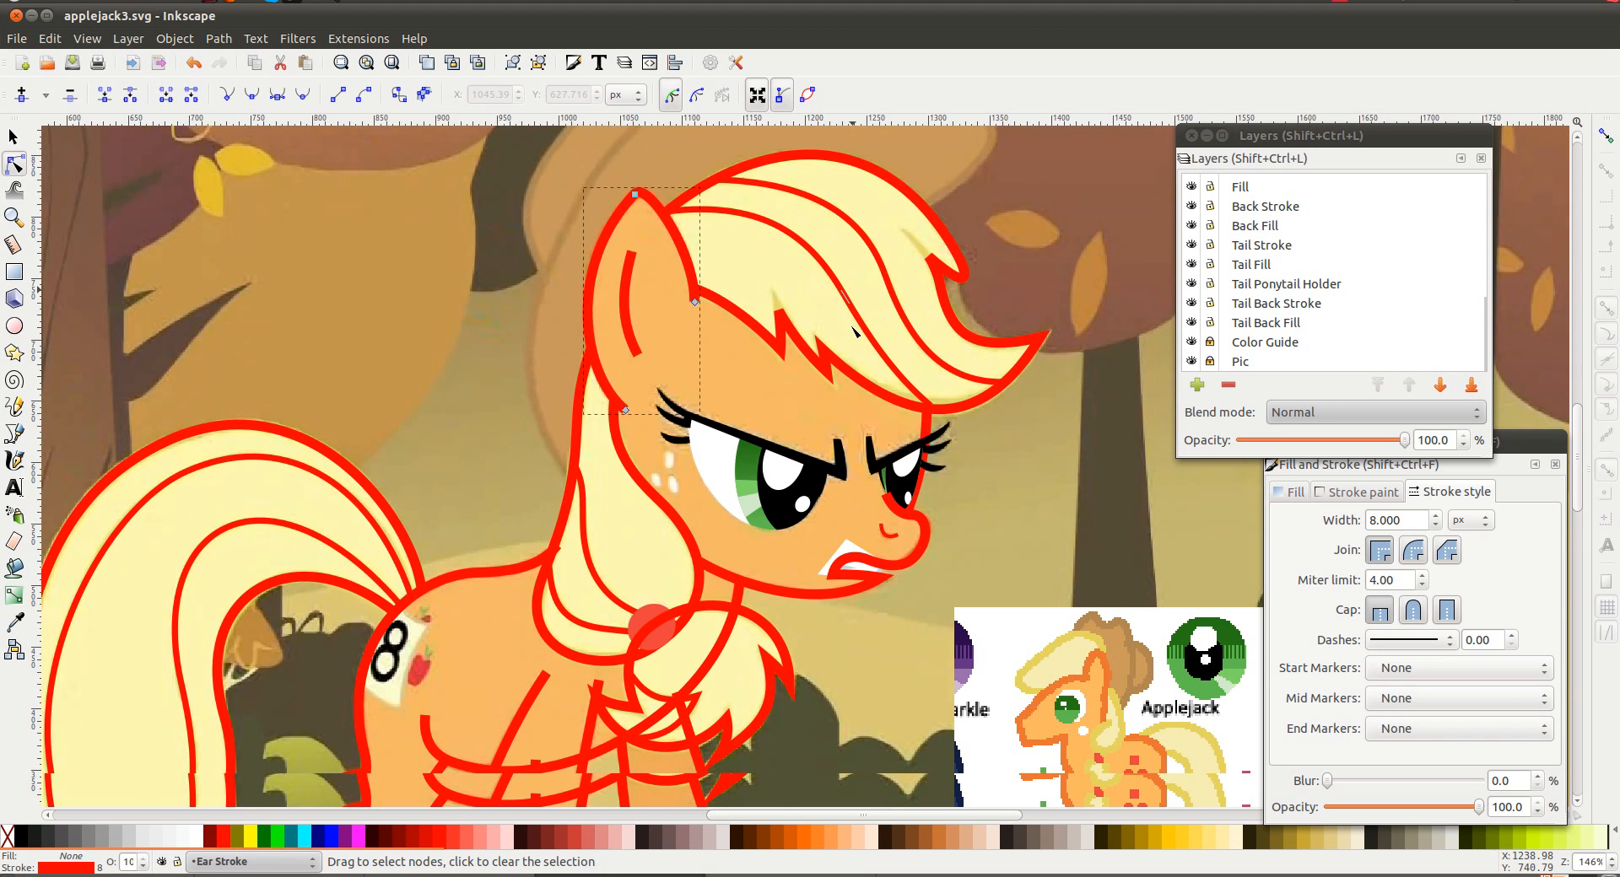
{"action": "scroll", "coordinate": [856, 332], "scroll_direction": "down", "scroll_amount": 1, "text": "ctrl"}
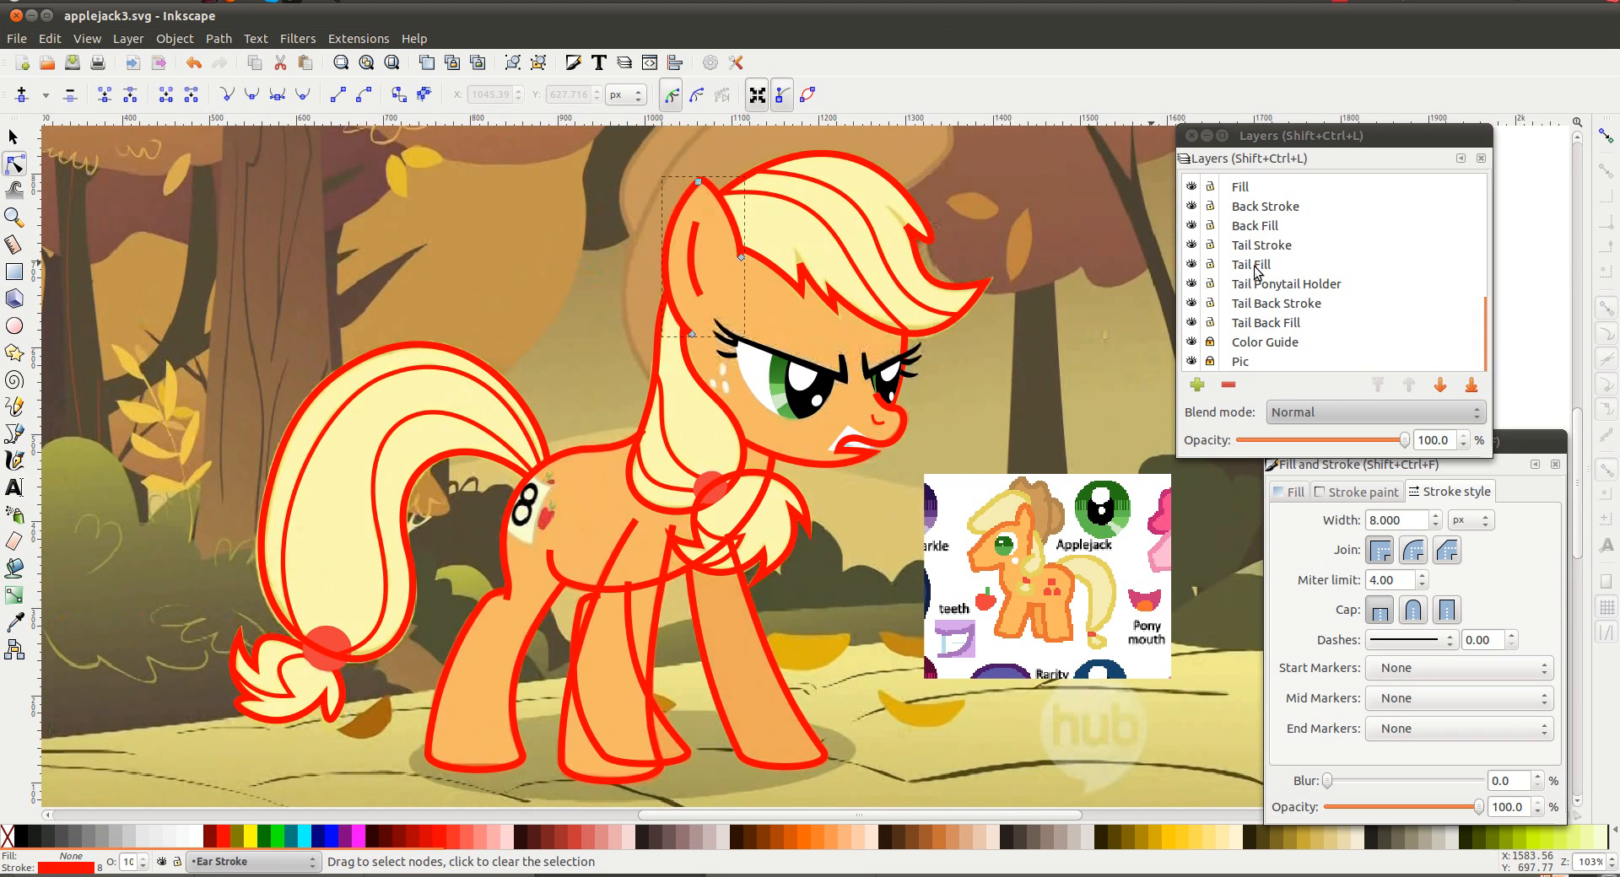
{"action": "left_click", "coordinate": [1190, 361]}
{"action": "left_click", "coordinate": [1190, 361]}
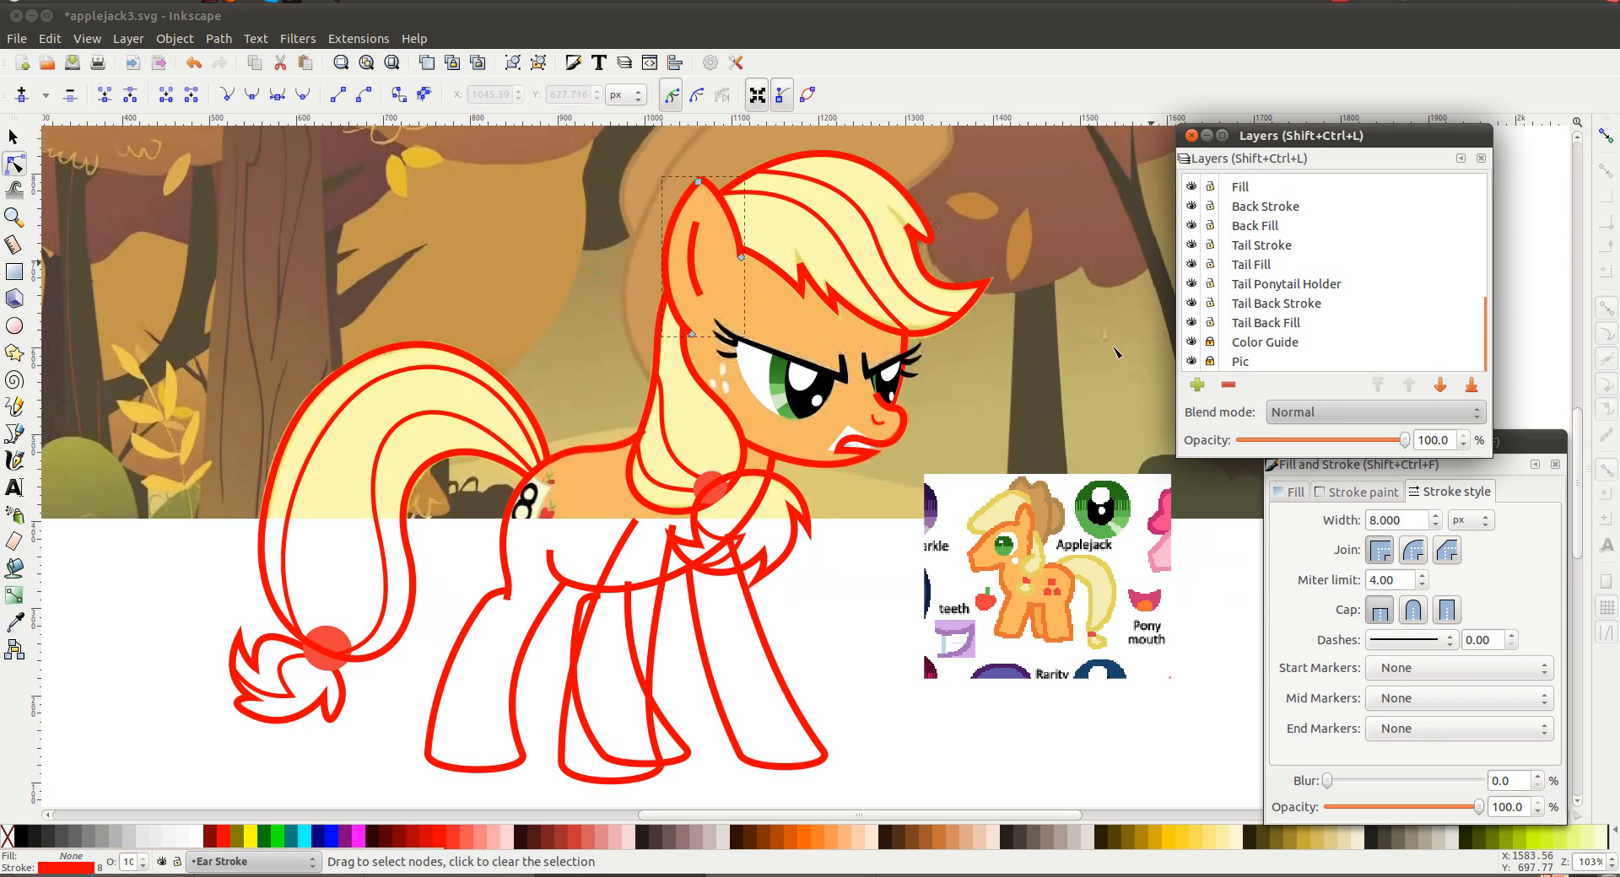
{"action": "scroll", "coordinate": [697, 289], "scroll_direction": "up", "scroll_amount": 1, "text": "ctrl"}
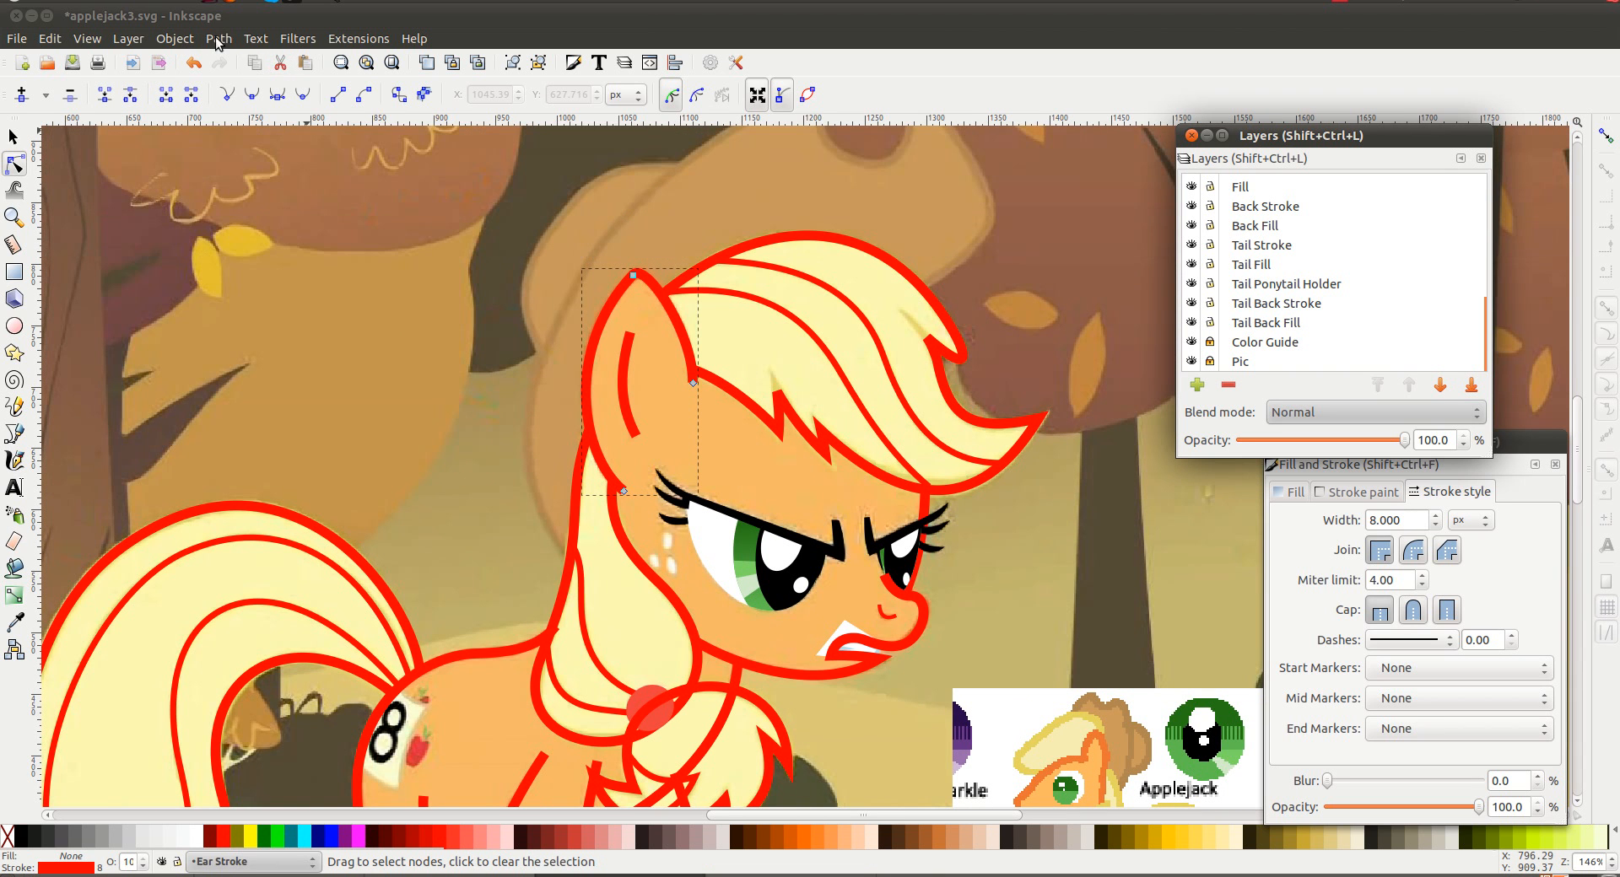
Add the Power stroke path effect to the selected ear outline, moving the floating dialogs clear of the Path Effects settings
{"action": "left_click", "coordinate": [219, 40]}
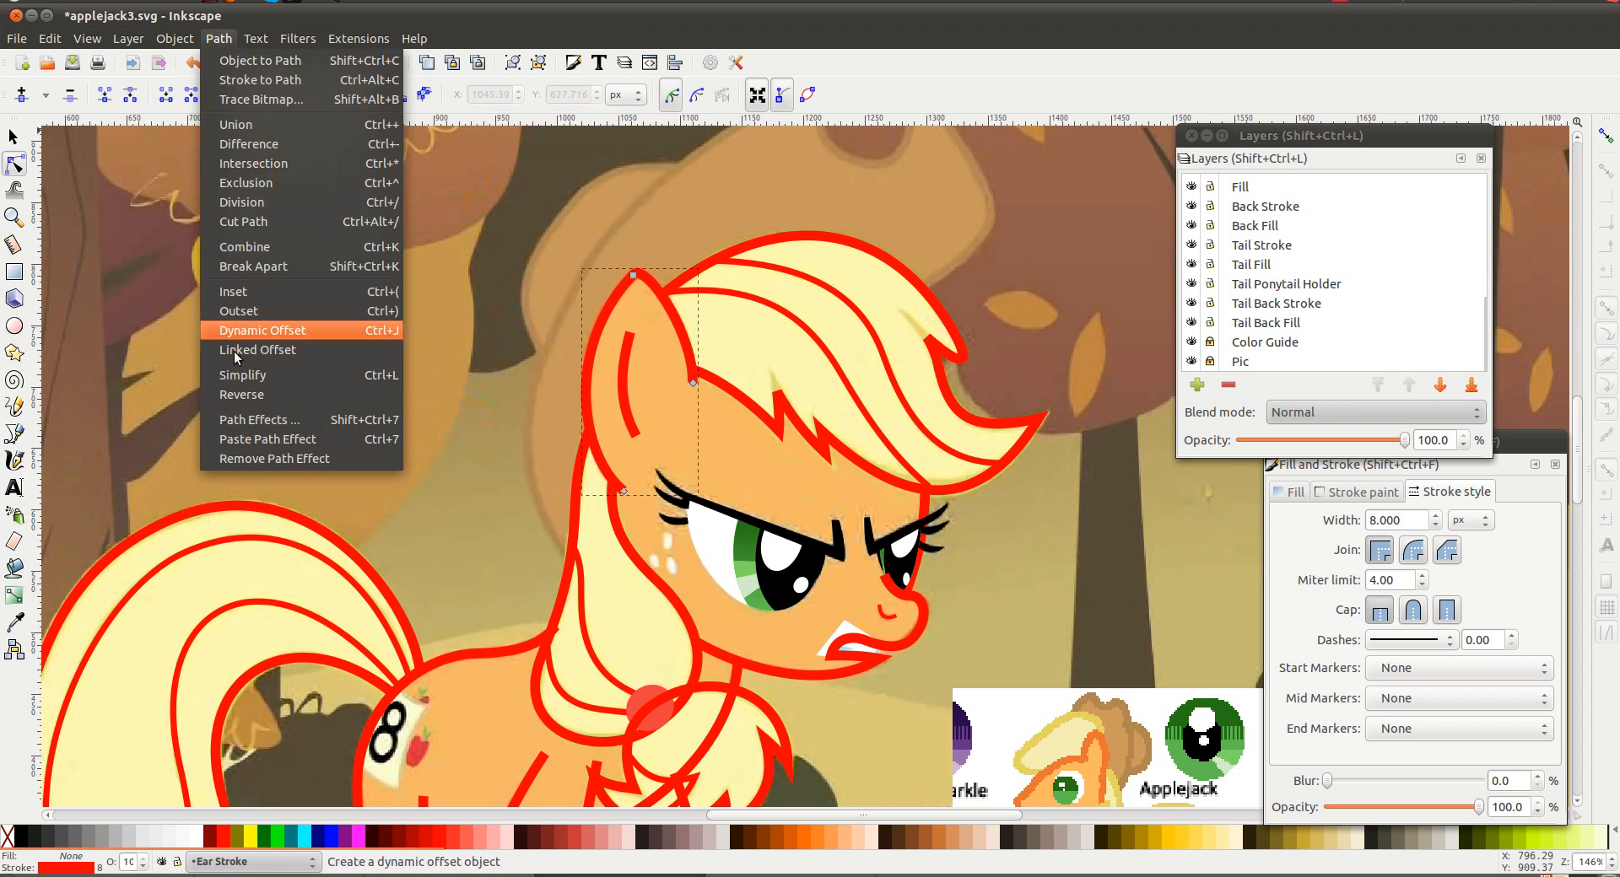
{"action": "left_click", "coordinate": [260, 420]}
{"action": "left_click_drag", "start_coordinate": [1374, 151], "coordinate": [1173, 95]}
{"action": "left_click_drag", "start_coordinate": [1147, 499], "coordinate": [1148, 511]}
{"action": "left_click", "coordinate": [1414, 211]}
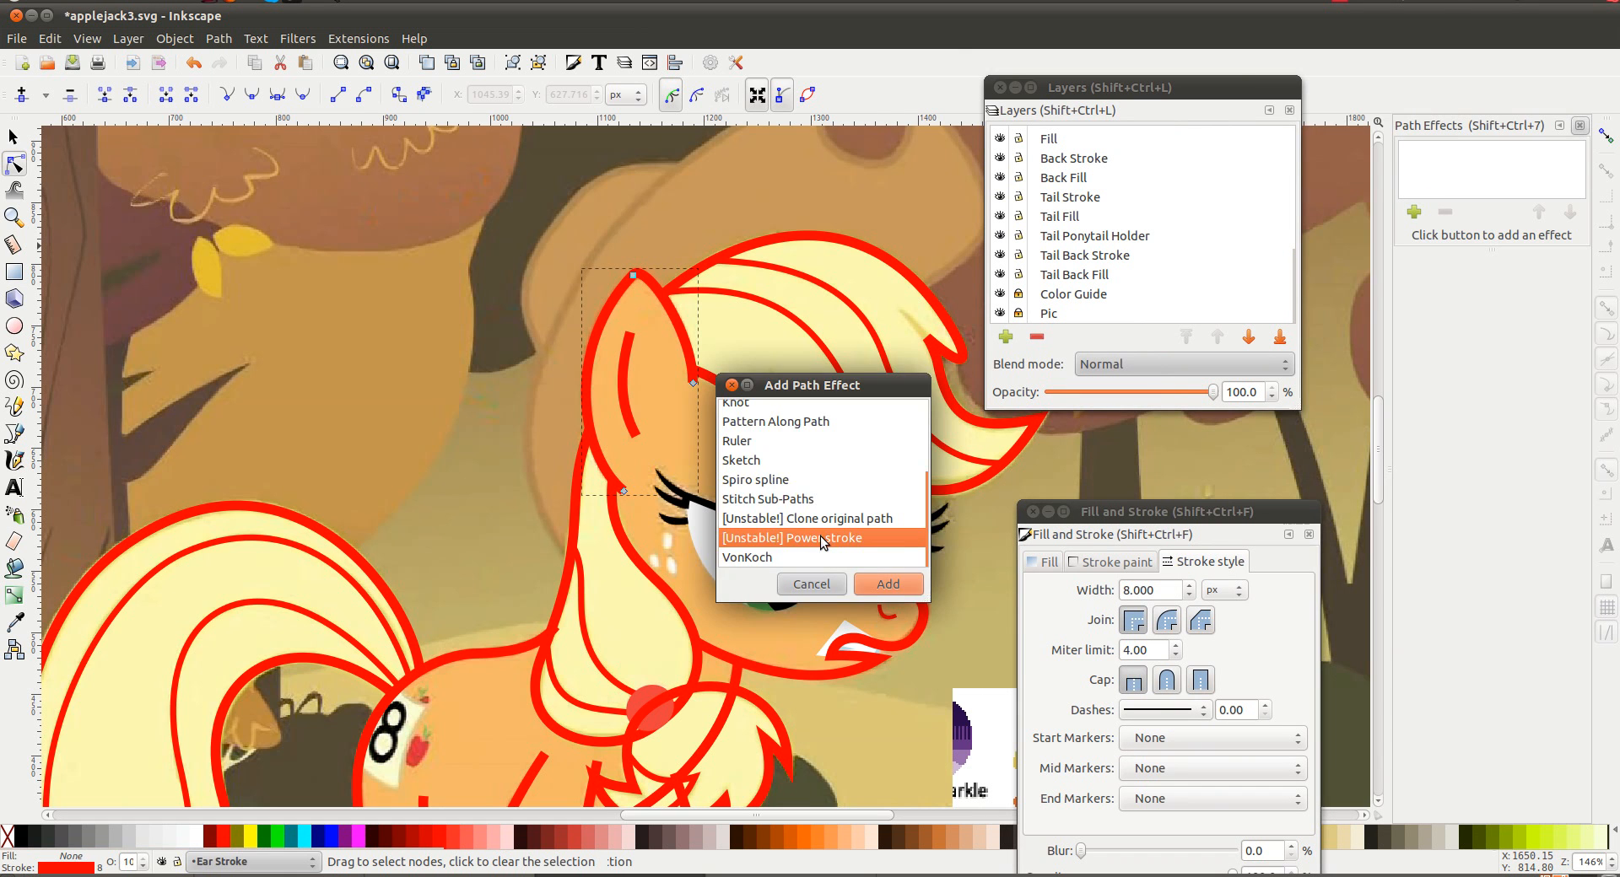
{"action": "double_click", "coordinate": [819, 534]}
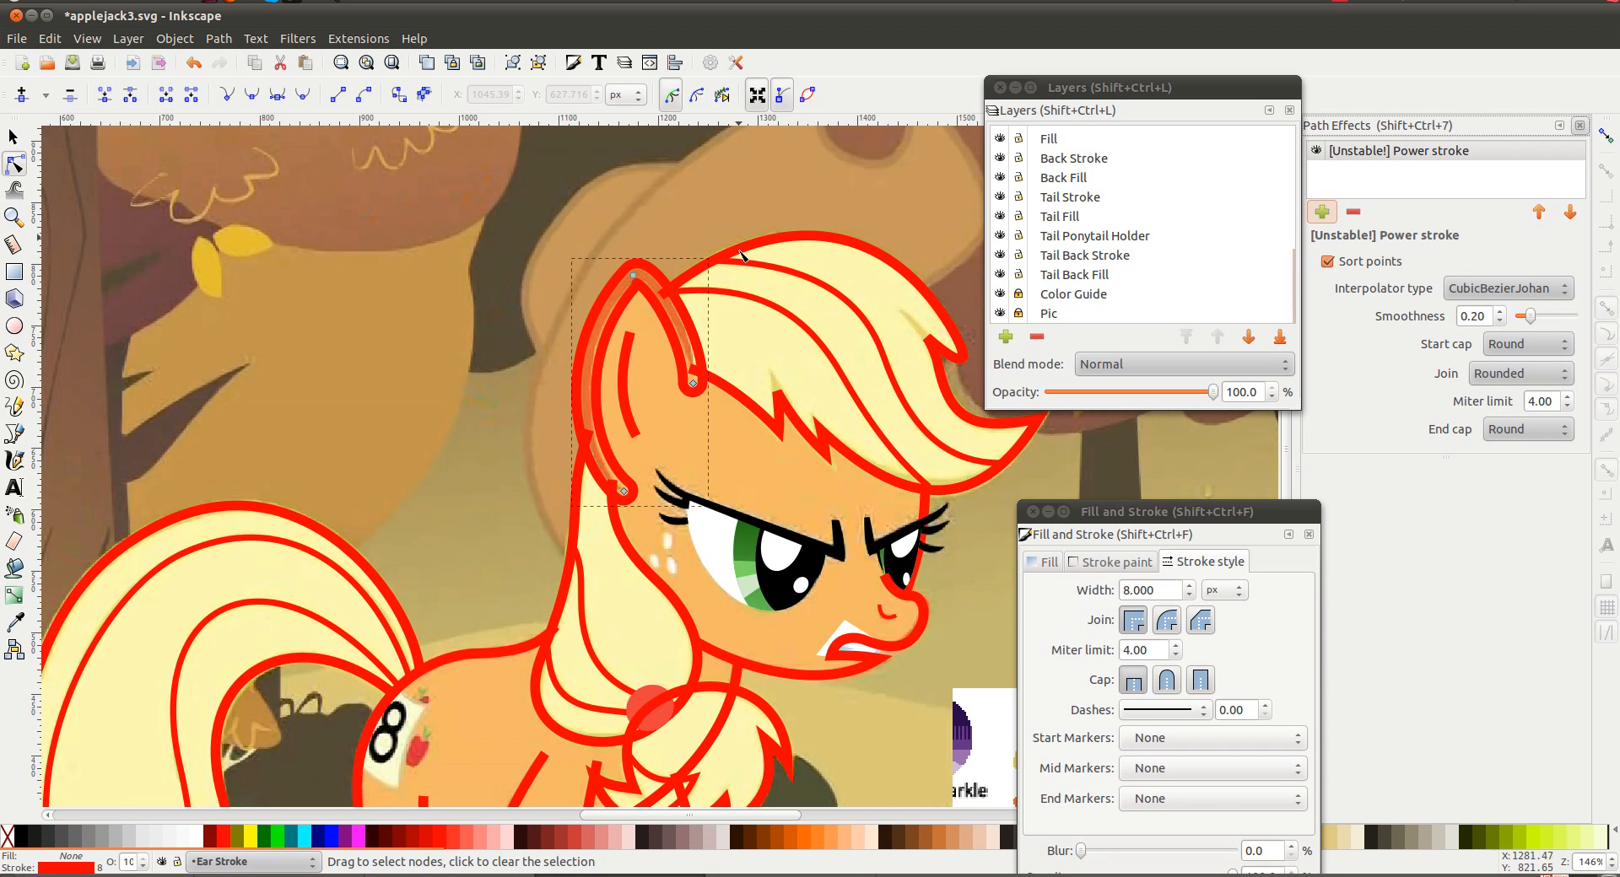
Swap the fill and stroke of the ear outline and reselect it for node editing
{"action": "right_click", "coordinate": [84, 867]}
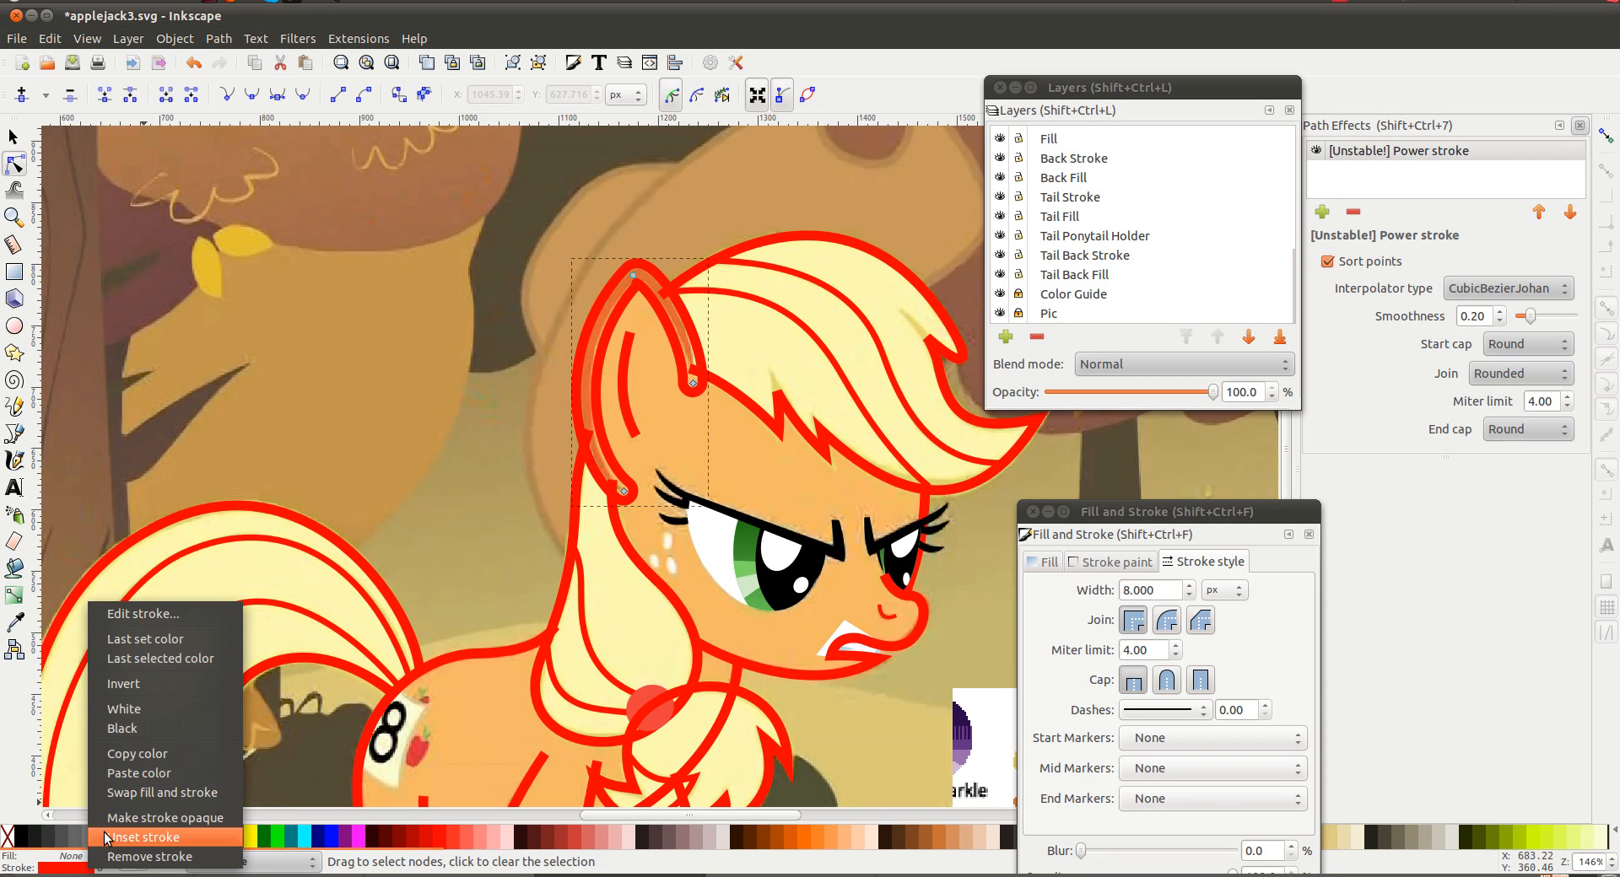
{"action": "left_click", "coordinate": [127, 793]}
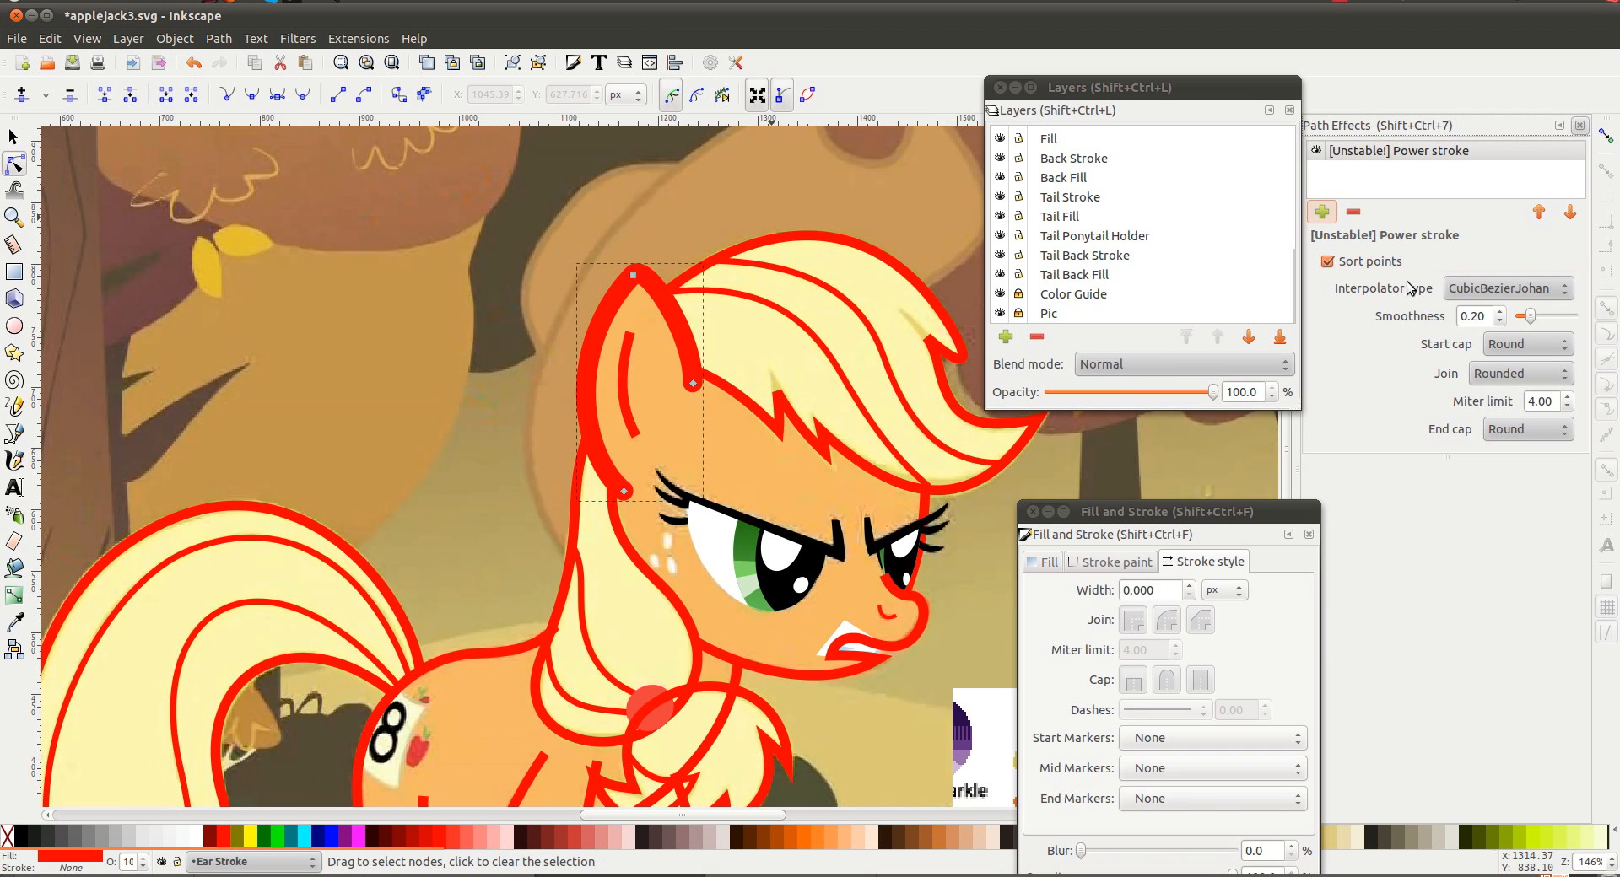
{"action": "left_click", "coordinate": [473, 315]}
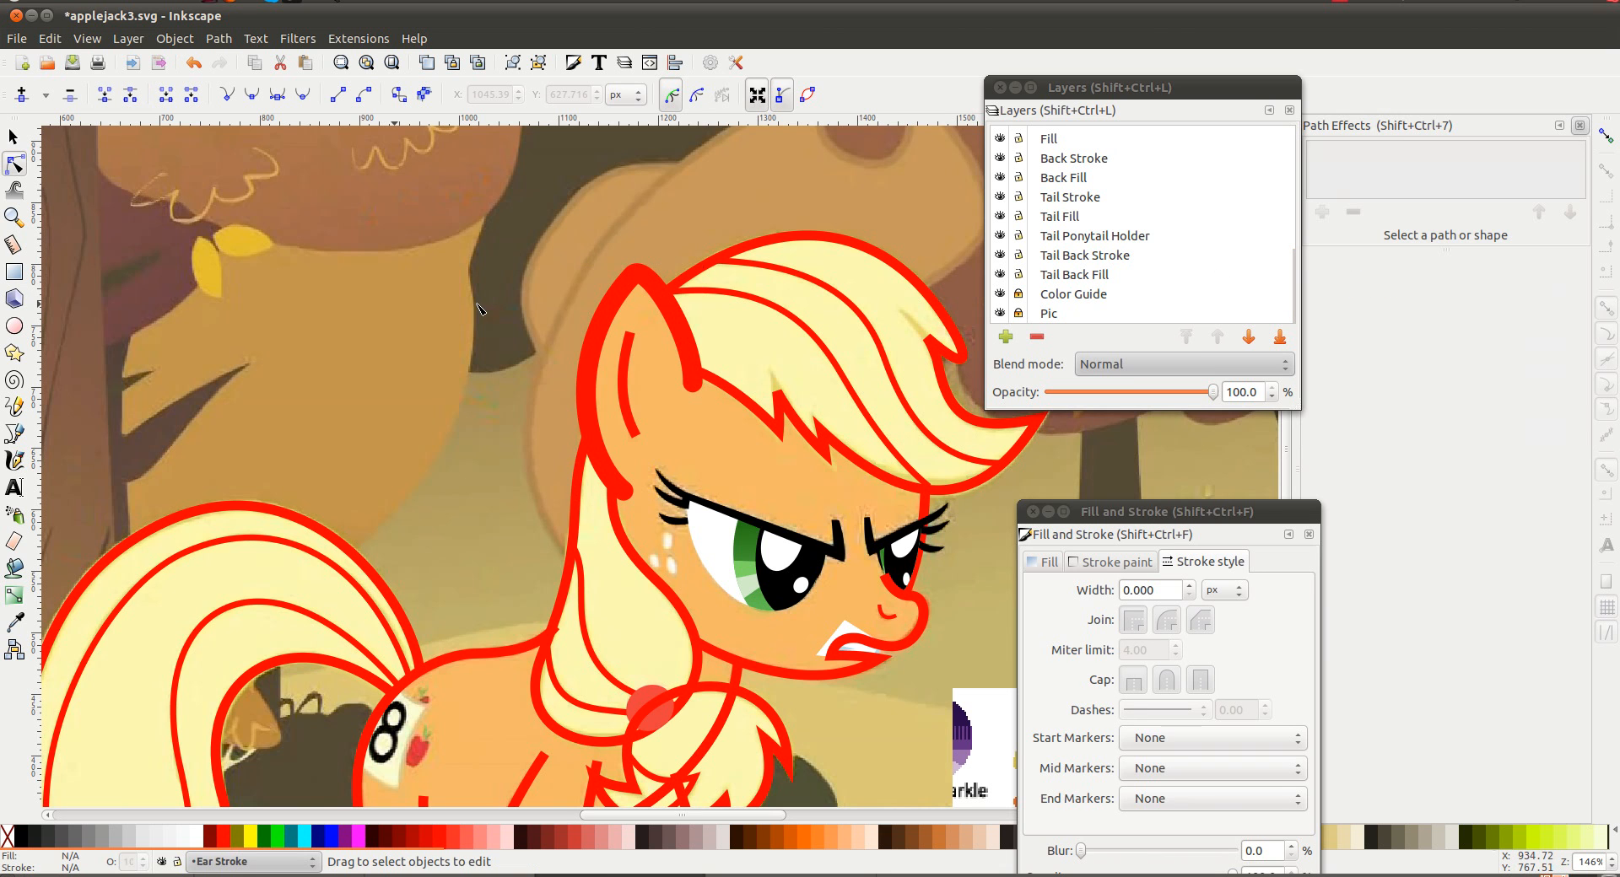
{"action": "left_click", "coordinate": [593, 382]}
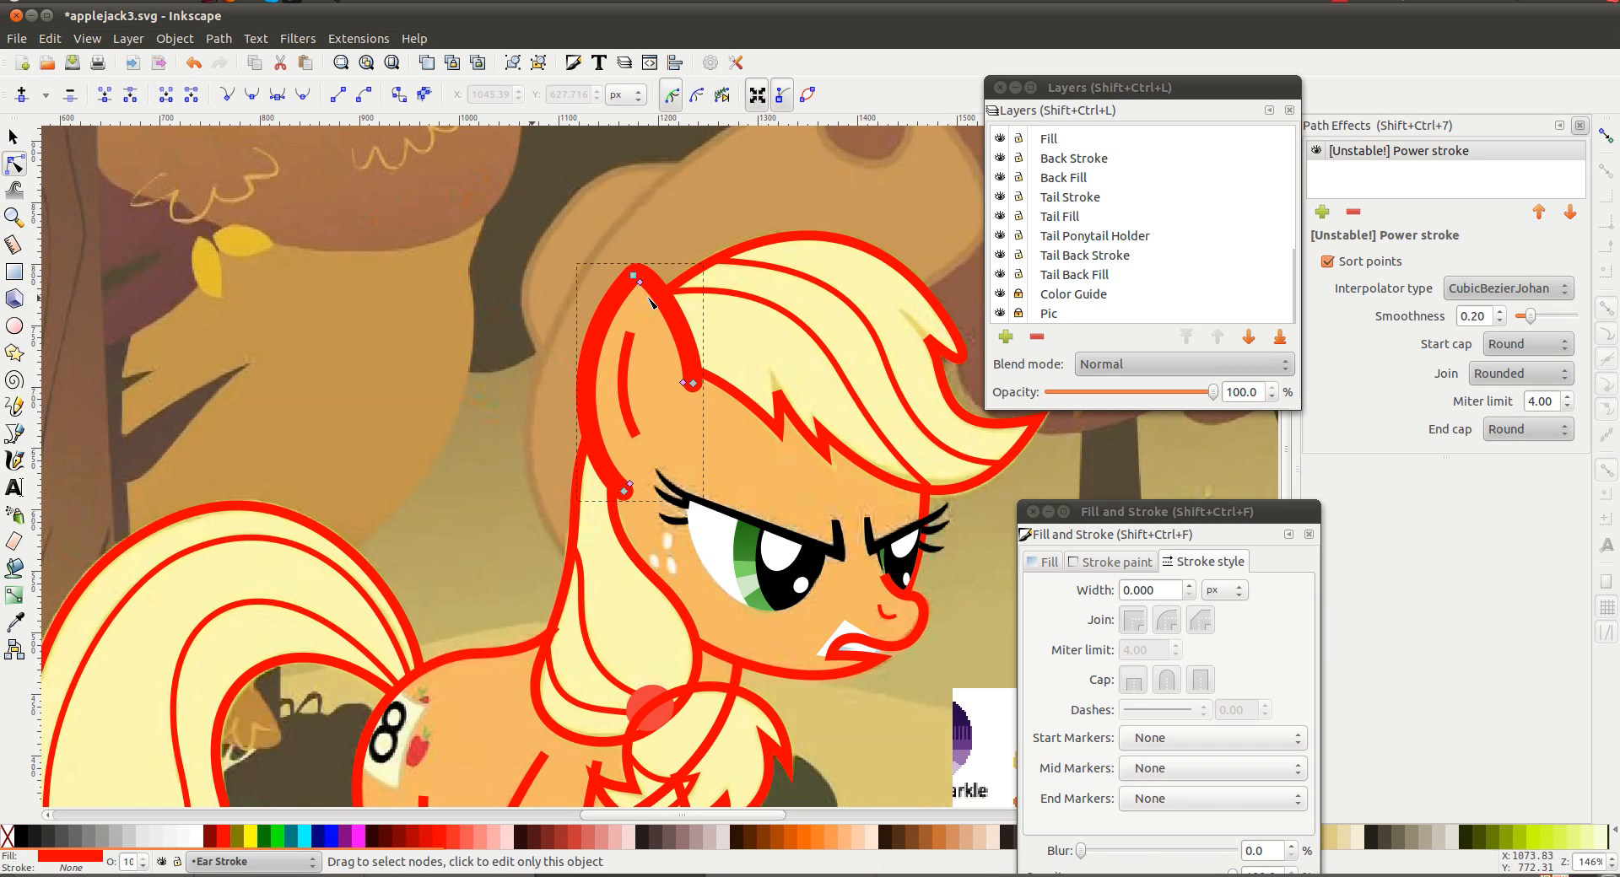
Set the ear's Power stroke interpolator to CubicBezierFit and both its start and end caps to Zero width
{"action": "left_click", "coordinate": [1476, 289]}
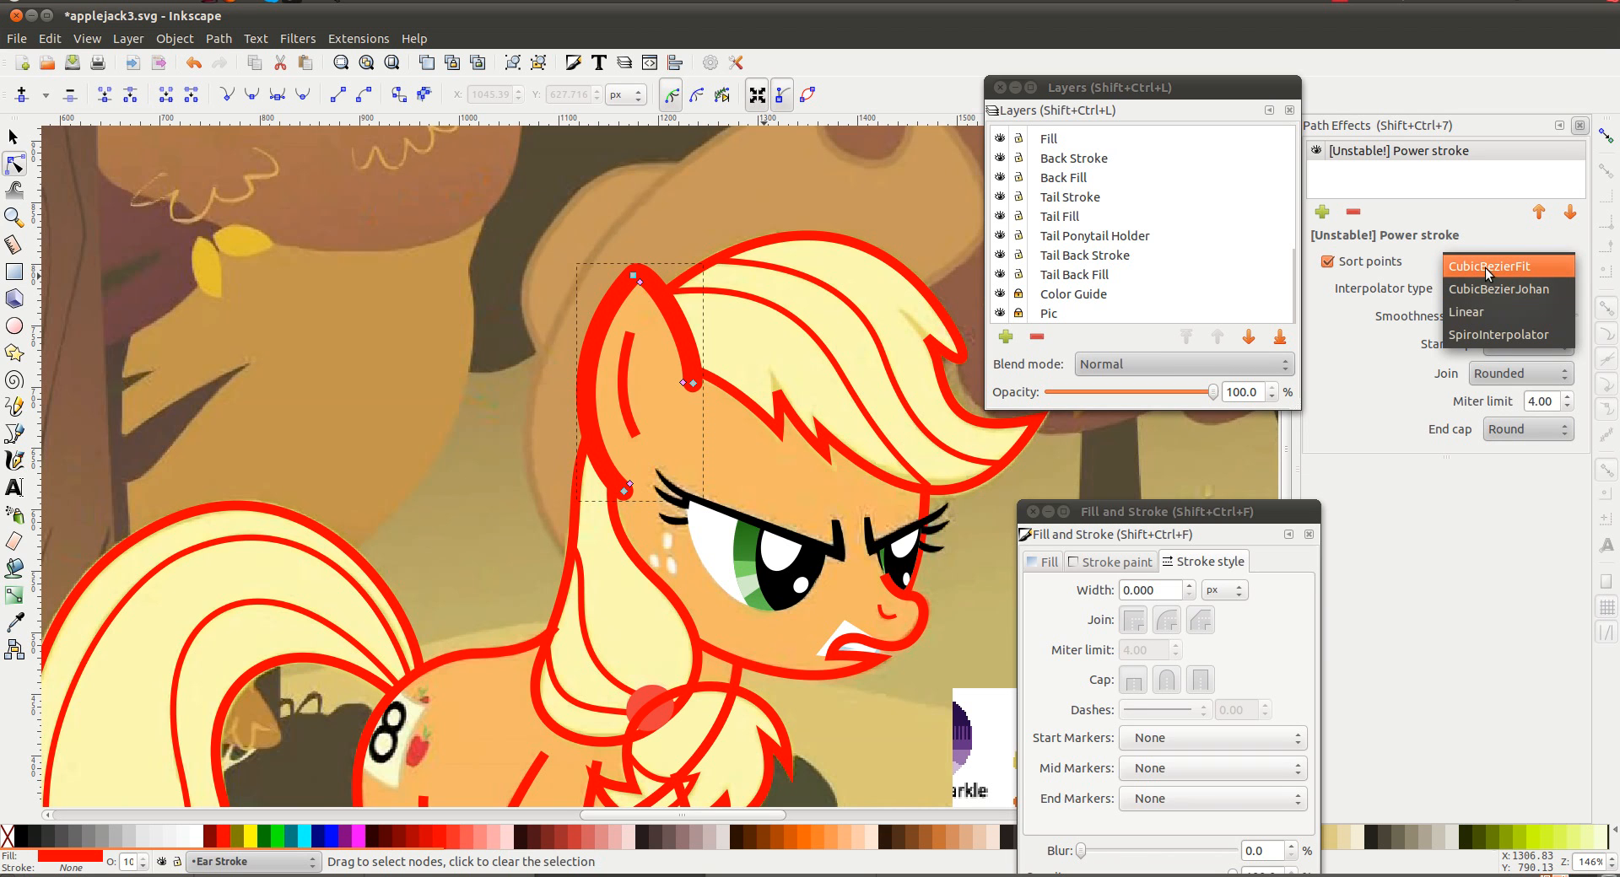
{"action": "left_click", "coordinate": [1500, 272]}
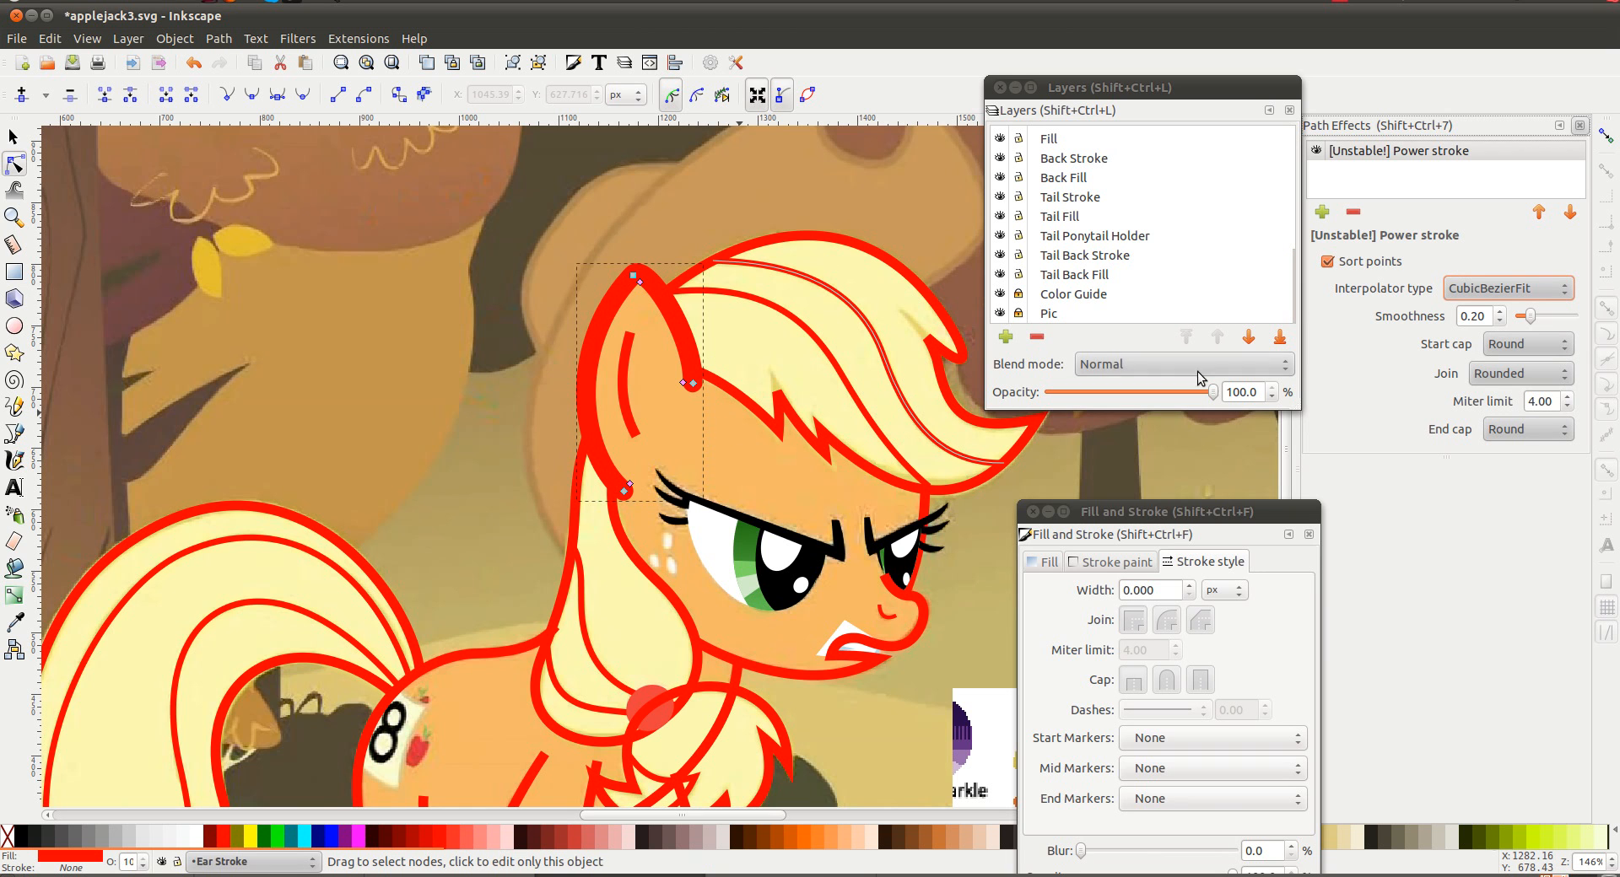
{"action": "left_click", "coordinate": [1527, 343]}
{"action": "left_click", "coordinate": [1531, 379]}
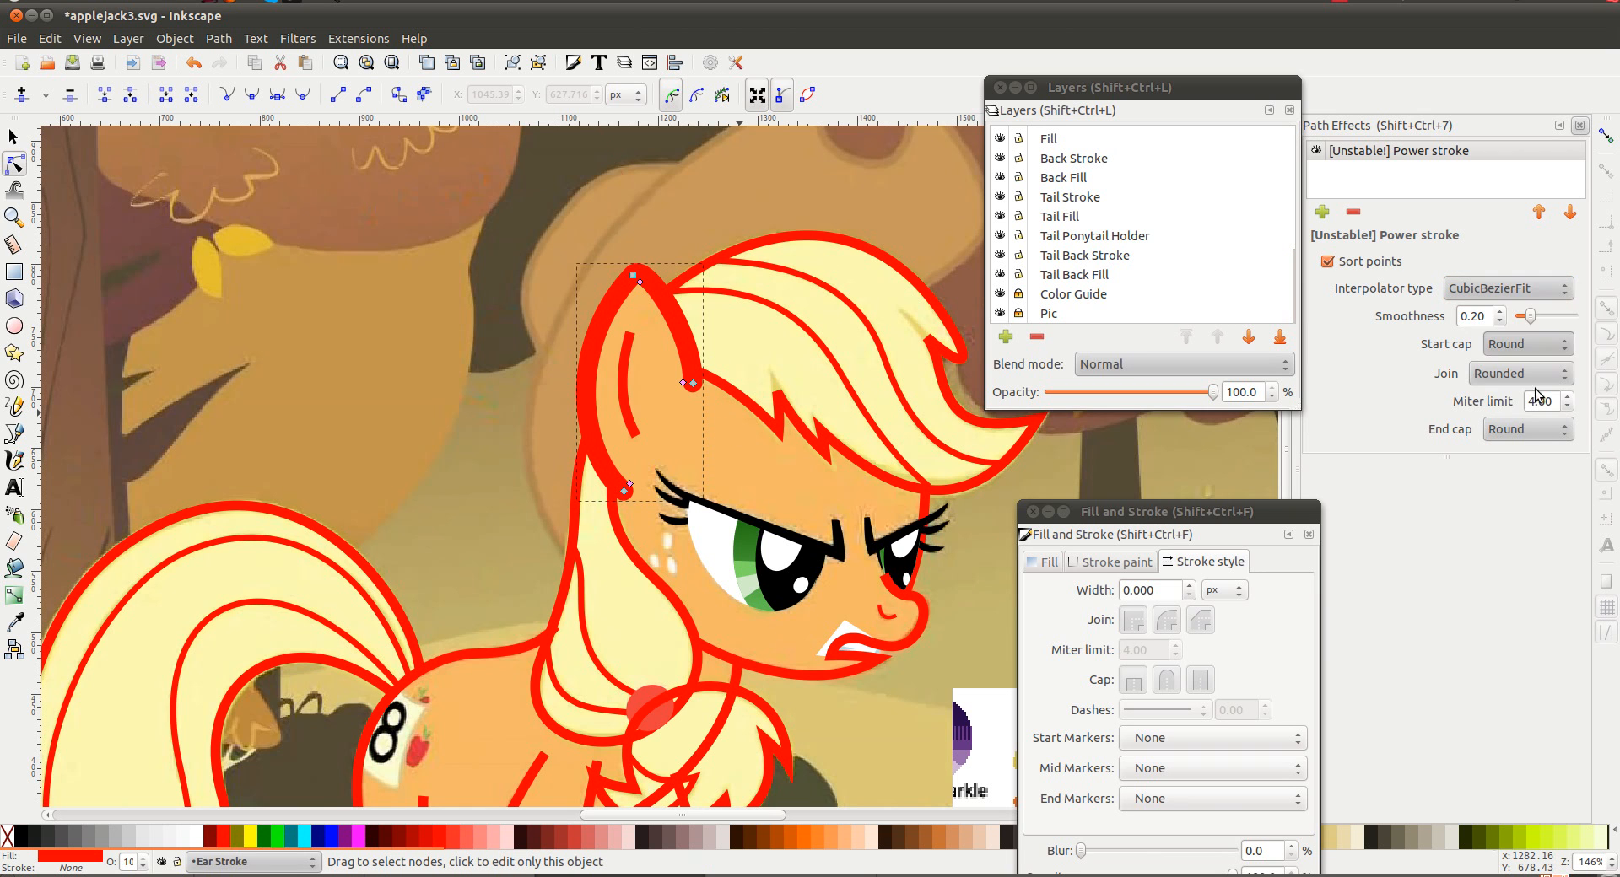
{"action": "left_click", "coordinate": [1520, 435]}
{"action": "left_click", "coordinate": [1514, 436]}
{"action": "left_click", "coordinate": [1508, 439]}
{"action": "left_click", "coordinate": [1511, 474]}
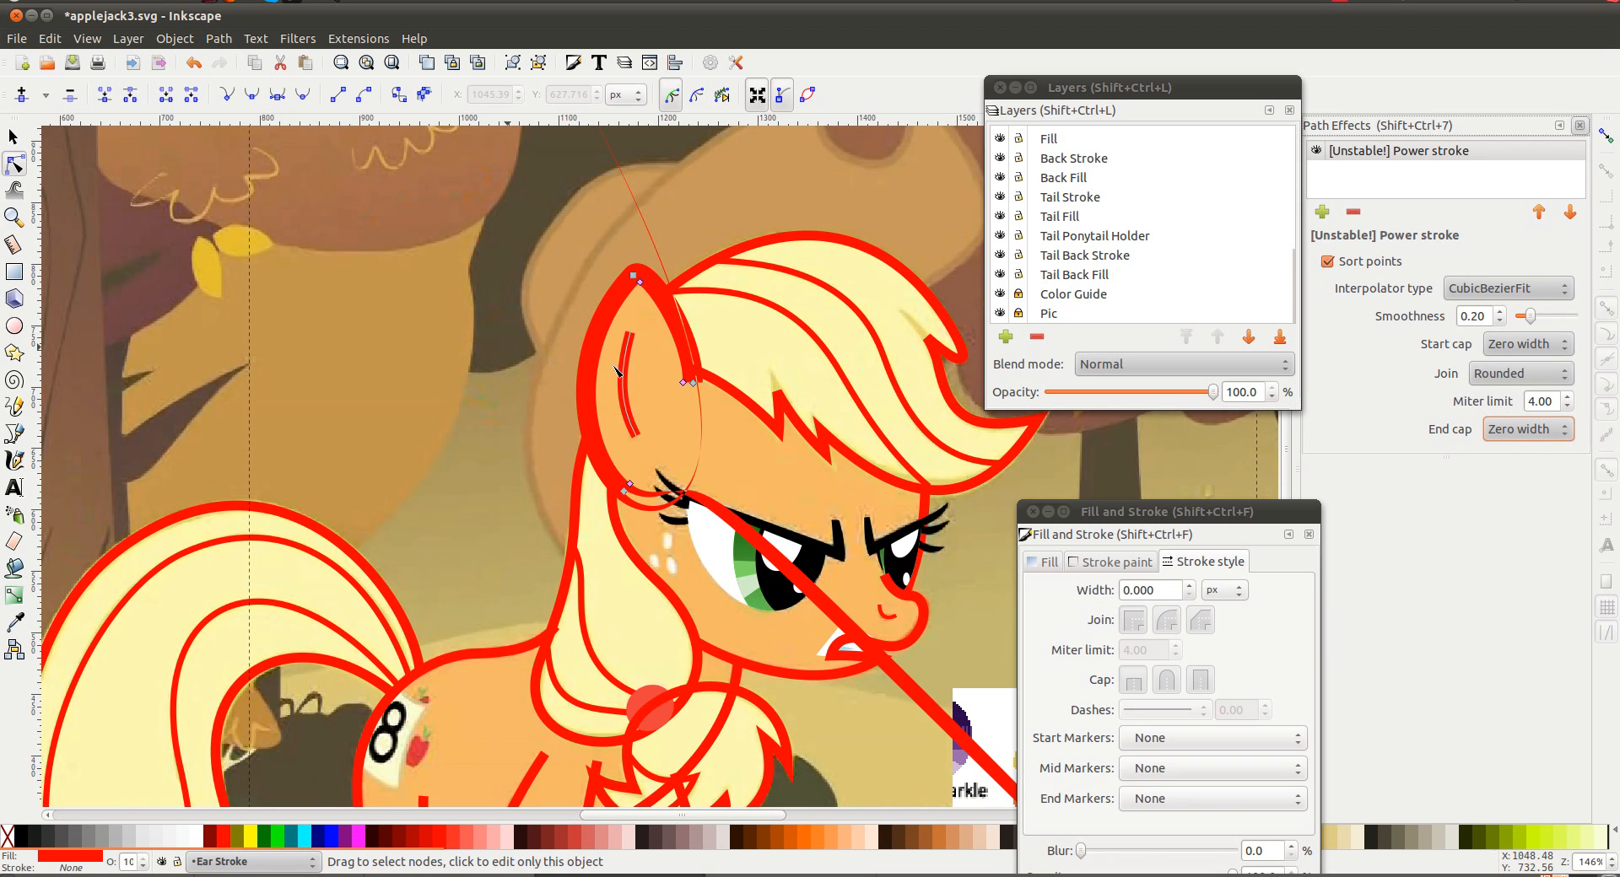
Duplicate the ear outline, remove the copy's Power stroke effect, and give the copy a blue stroke with no fill
{"action": "key", "text": "plus"}
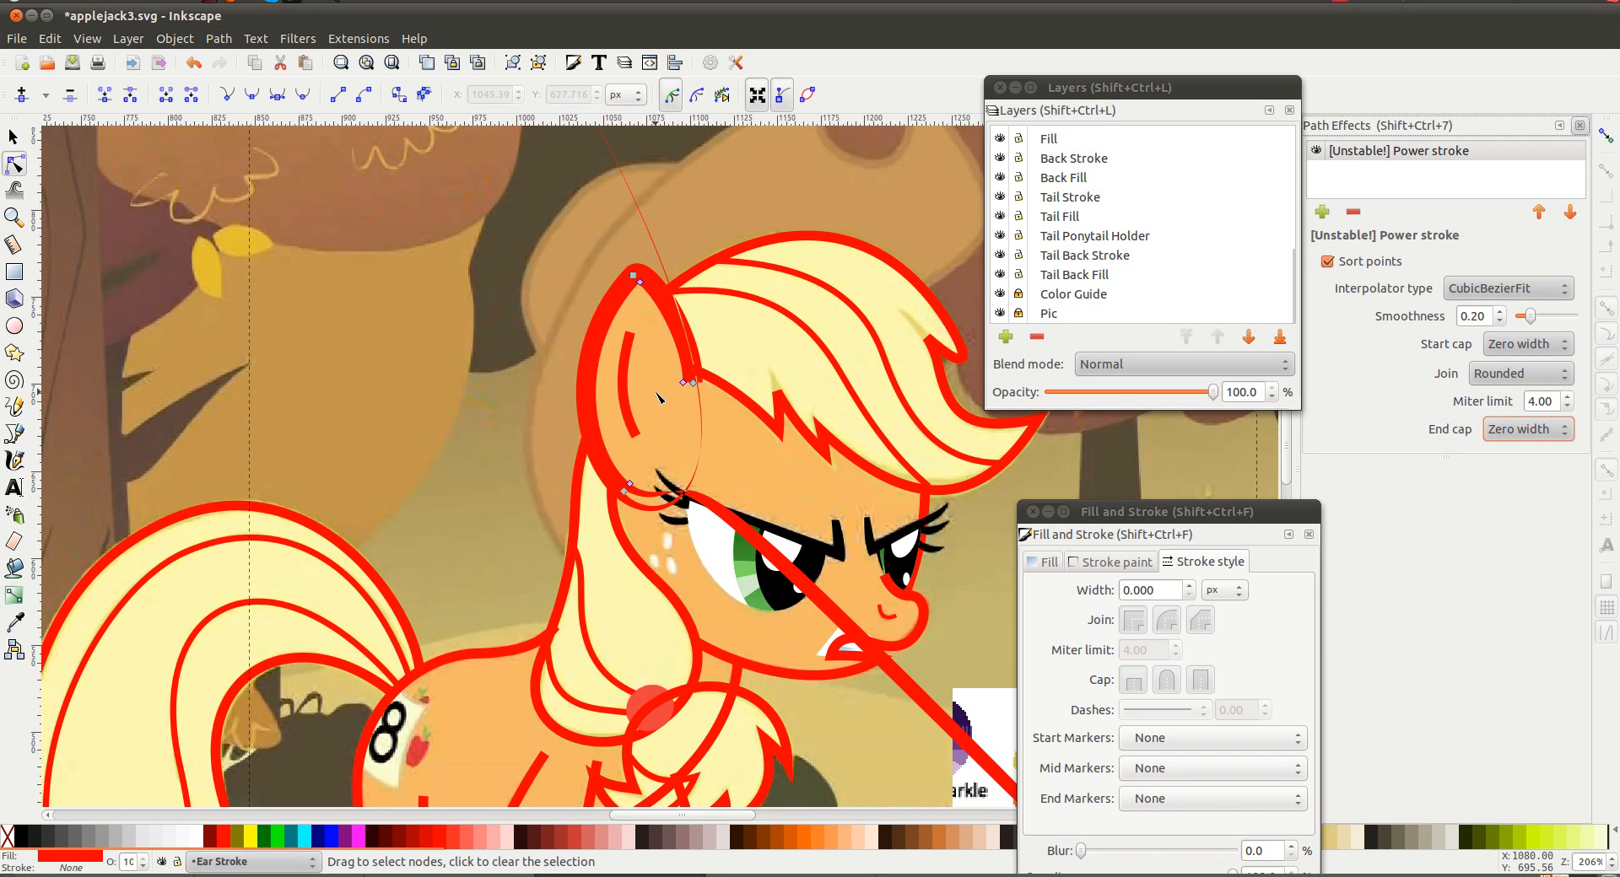
{"action": "key", "text": "plus"}
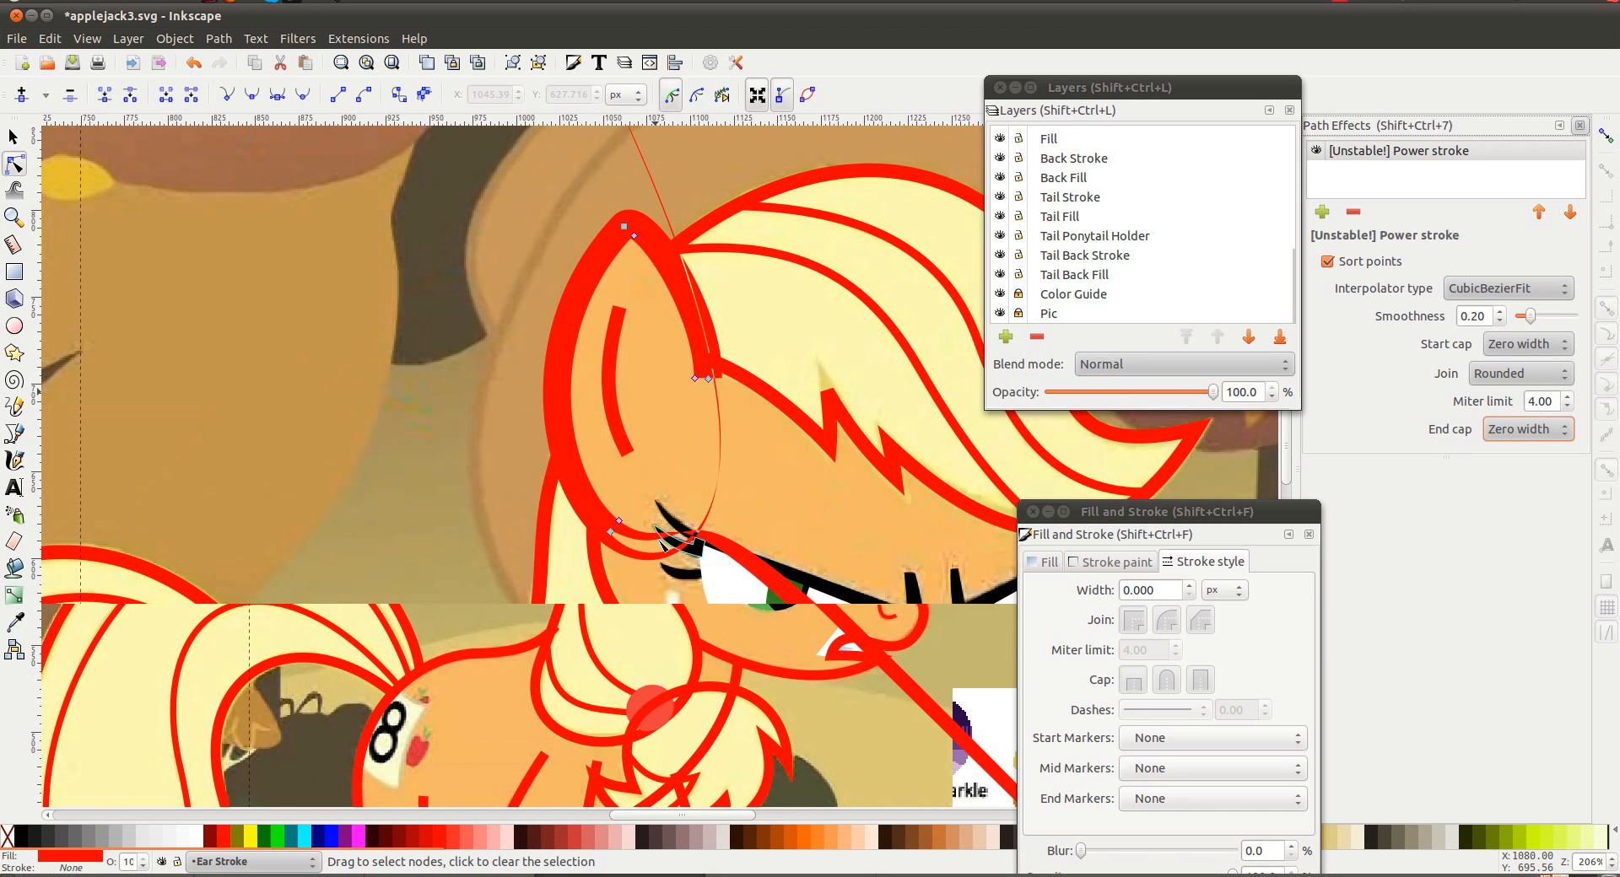
{"action": "scroll", "coordinate": [928, 472], "scroll_direction": "up", "scroll_amount": 2}
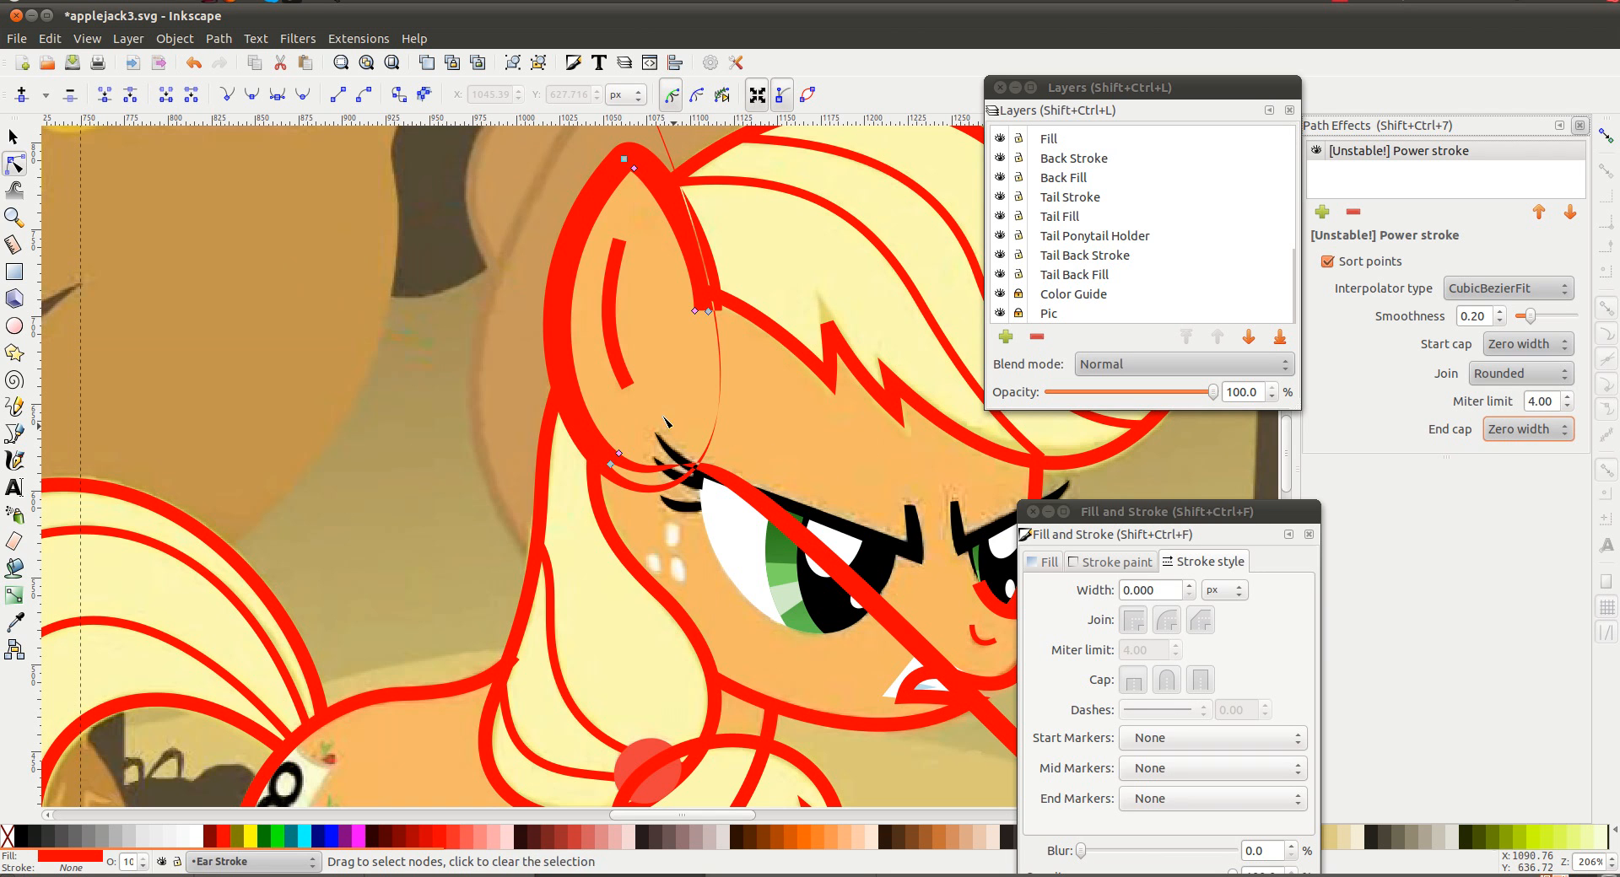
{"action": "scroll", "coordinate": [563, 395], "scroll_direction": "up", "scroll_amount": 2}
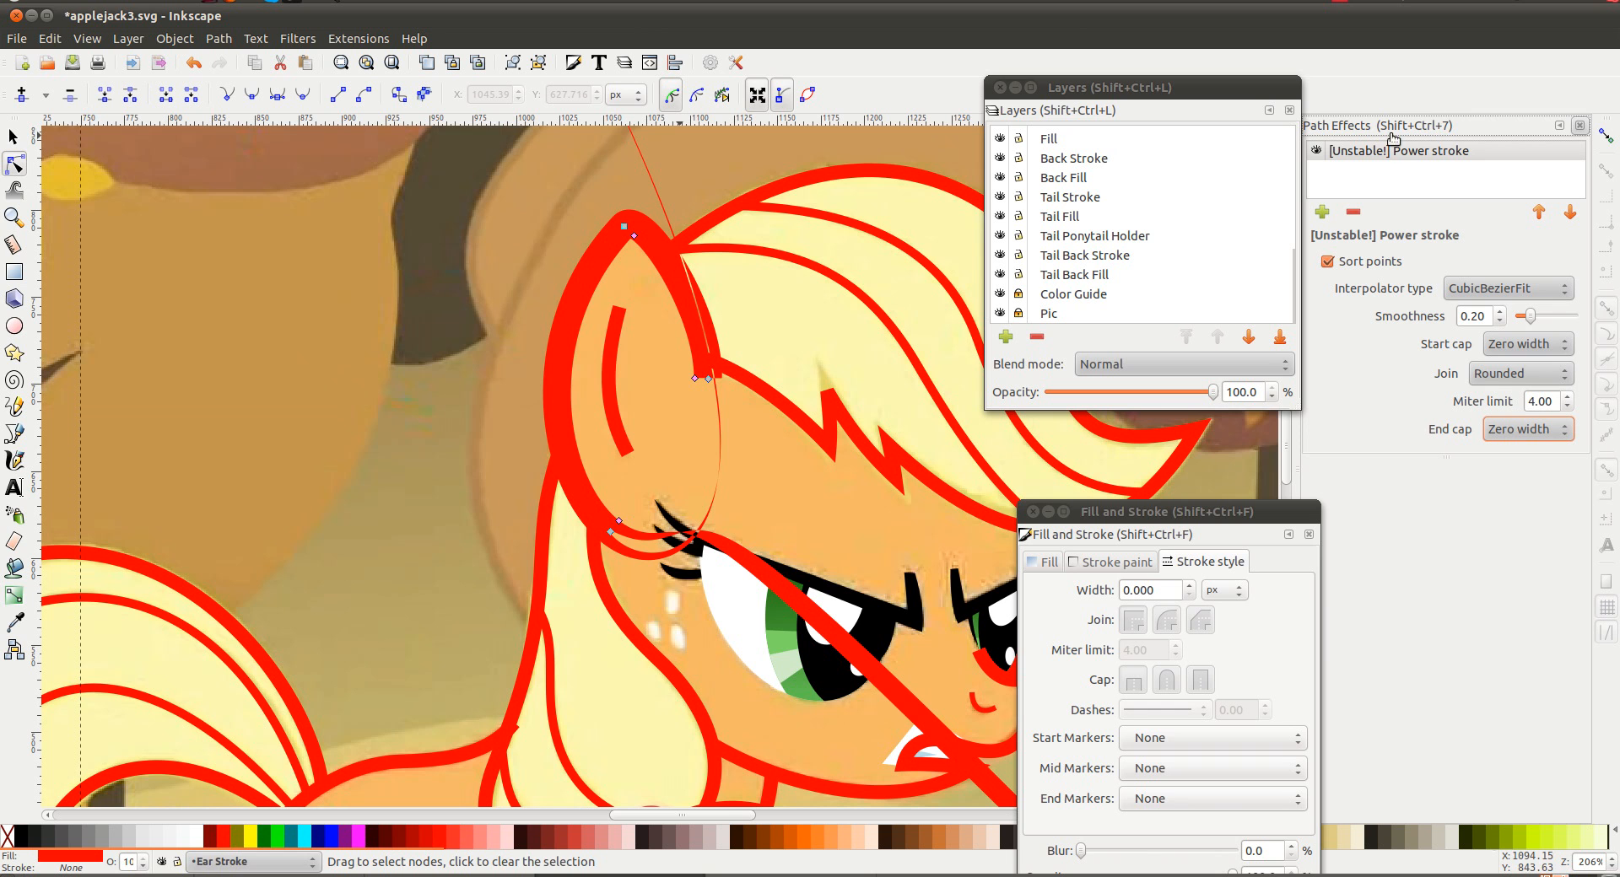
{"action": "key", "text": "s"}
{"action": "left_click", "coordinate": [468, 317]}
{"action": "left_click", "coordinate": [560, 305]}
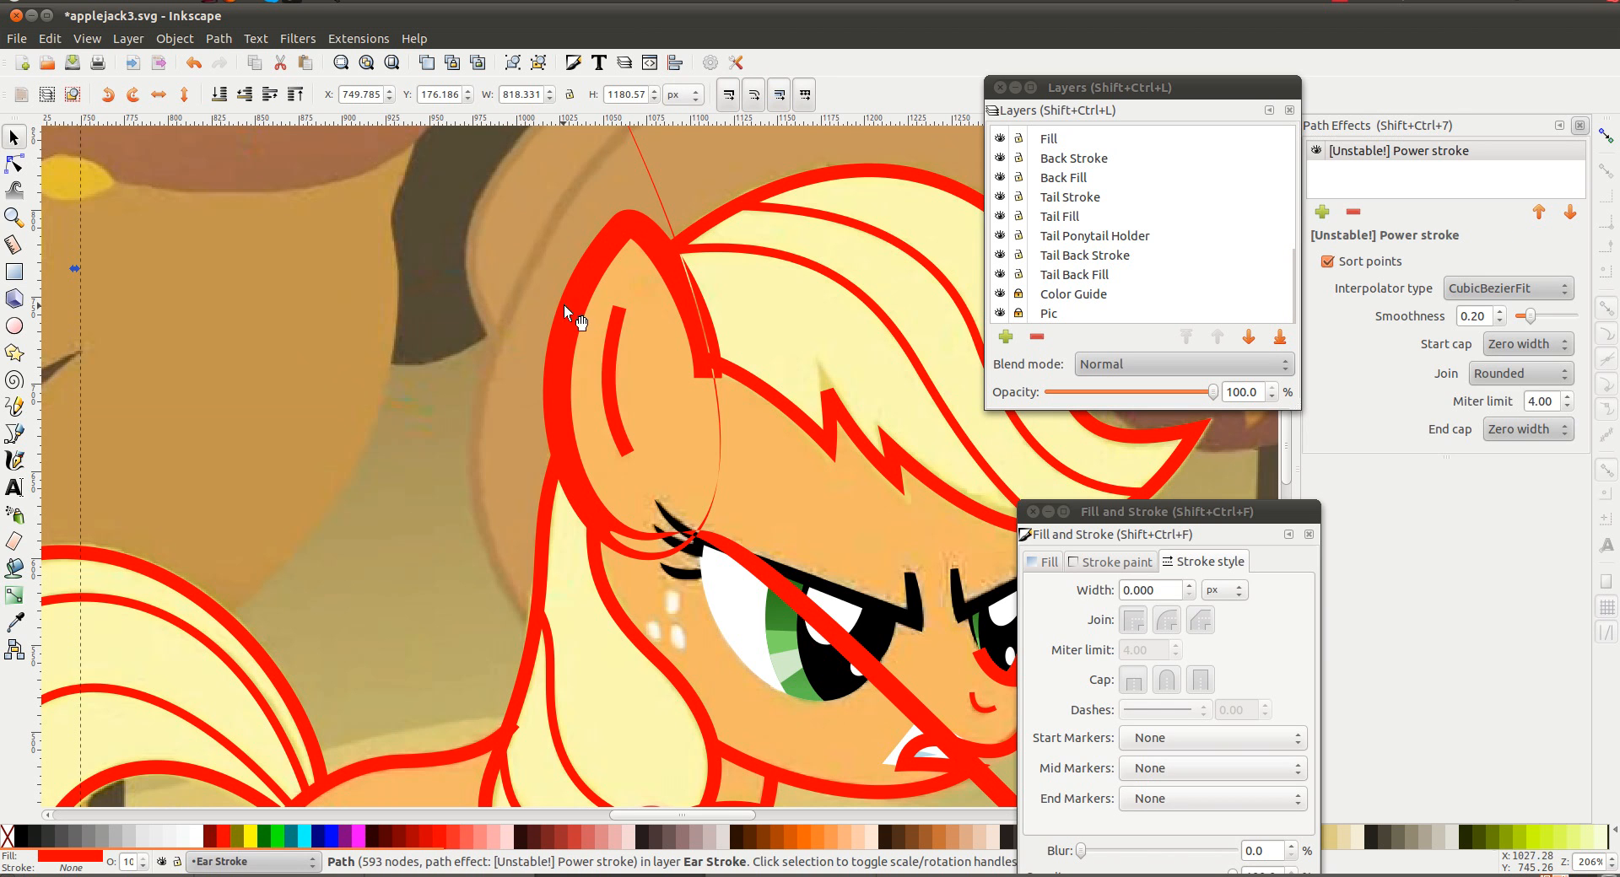
{"action": "key", "text": "n"}
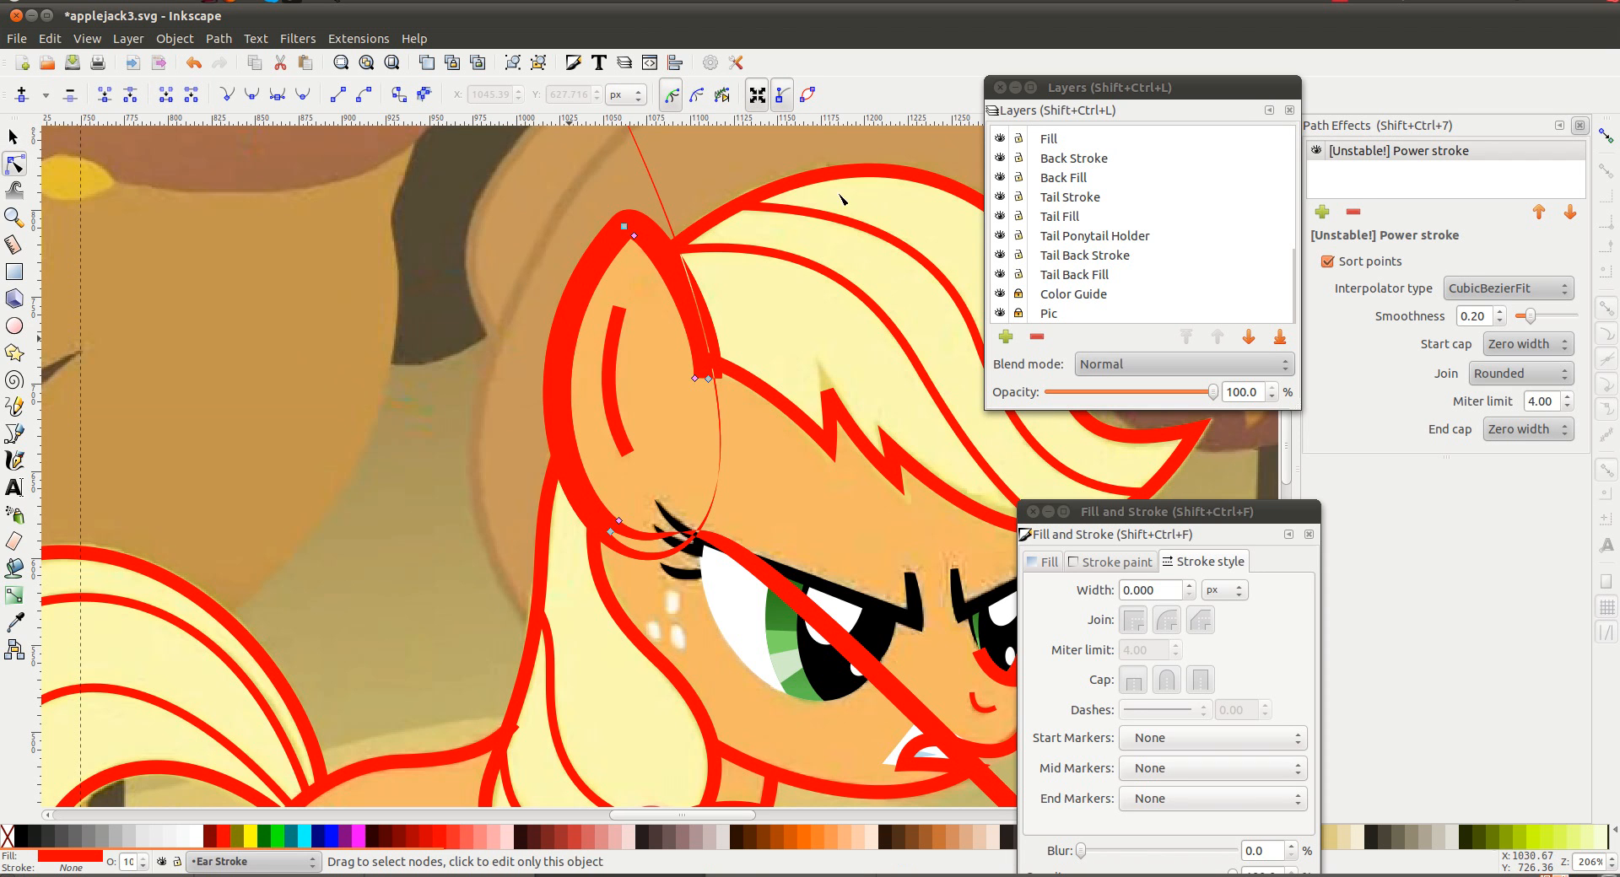
{"action": "left_click", "coordinate": [1352, 212]}
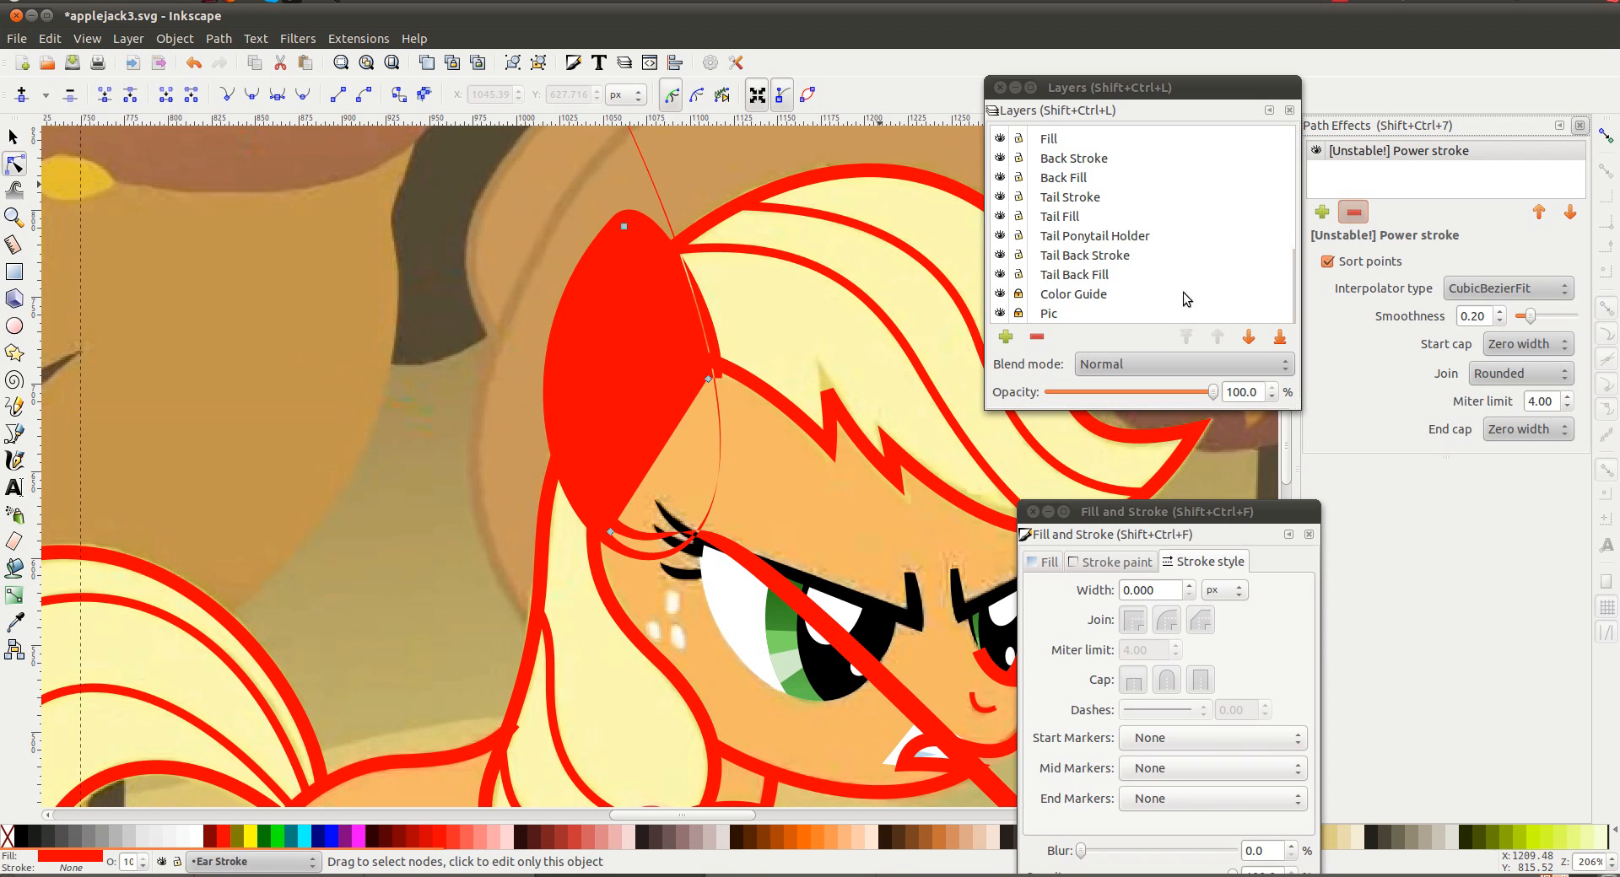
{"action": "left_click", "coordinate": [332, 836], "text": "shift"}
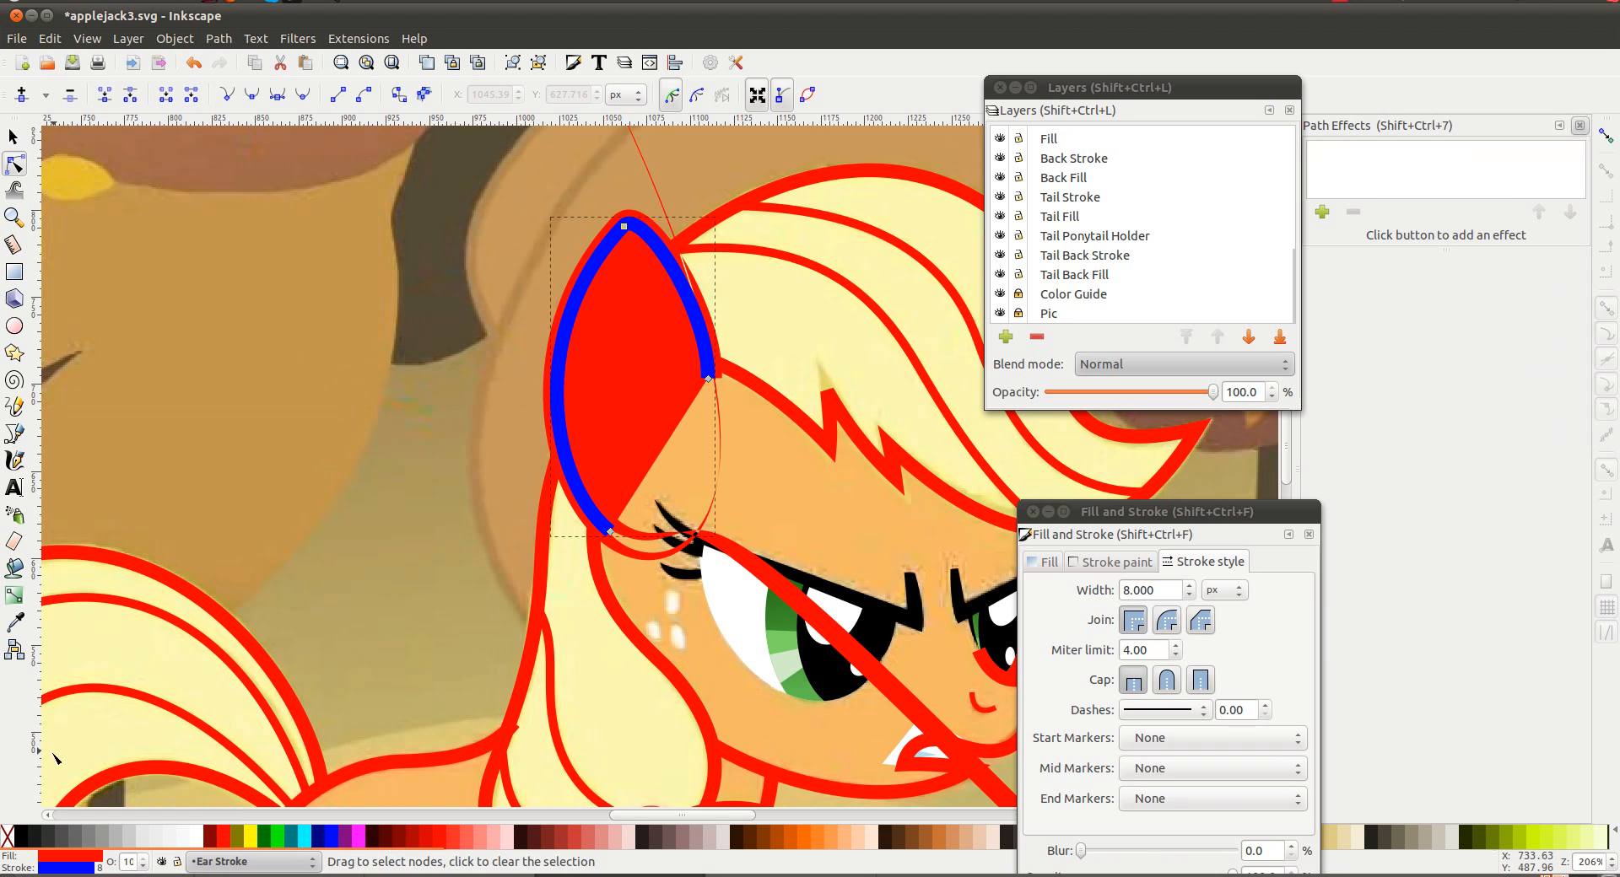
{"action": "left_click", "coordinate": [10, 840]}
{"action": "left_click", "coordinate": [483, 405]}
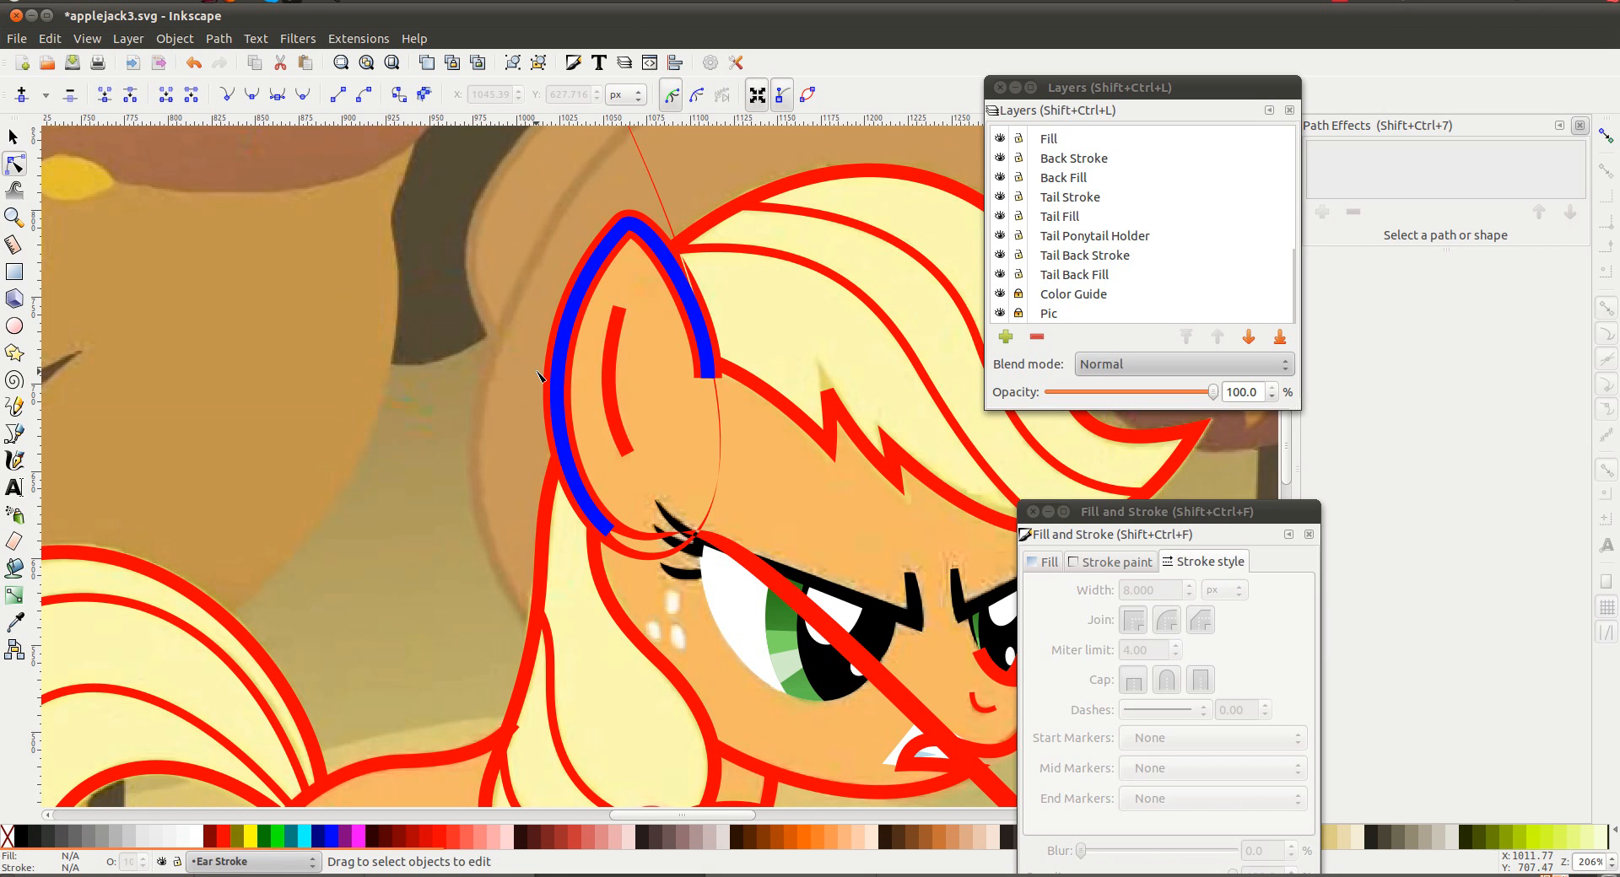
Reposition the ear's three stroke width control points, narrowing the tip and moving both end points inward along the blue guide
{"action": "left_click", "coordinate": [588, 245]}
{"action": "left_click_drag", "start_coordinate": [634, 236], "coordinate": [621, 239]}
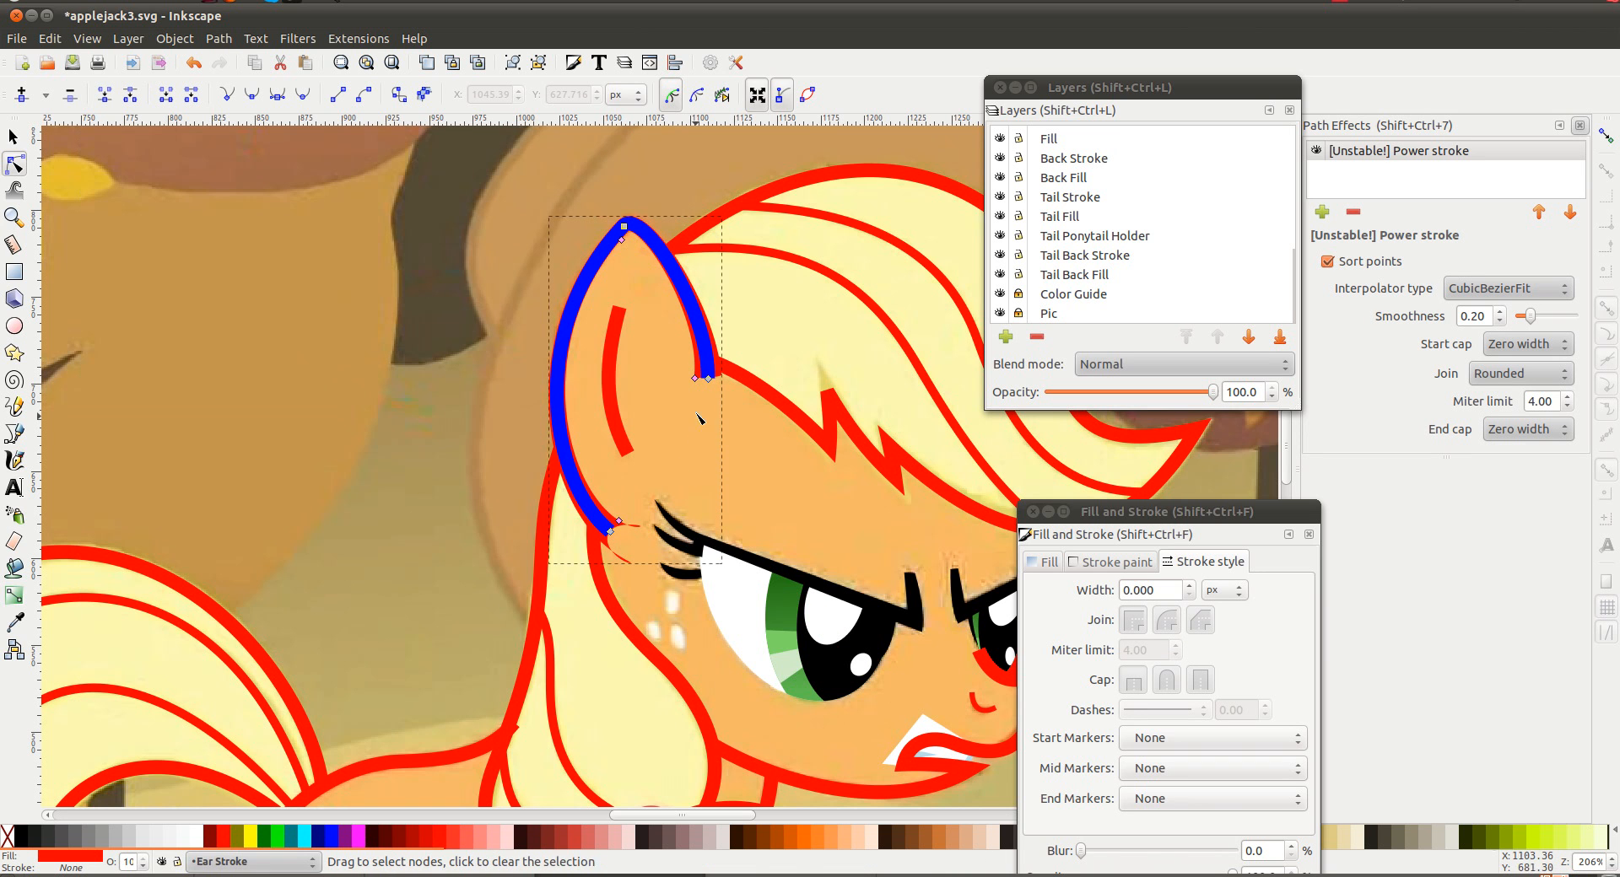
{"action": "left_click_drag", "start_coordinate": [695, 377], "coordinate": [693, 335]}
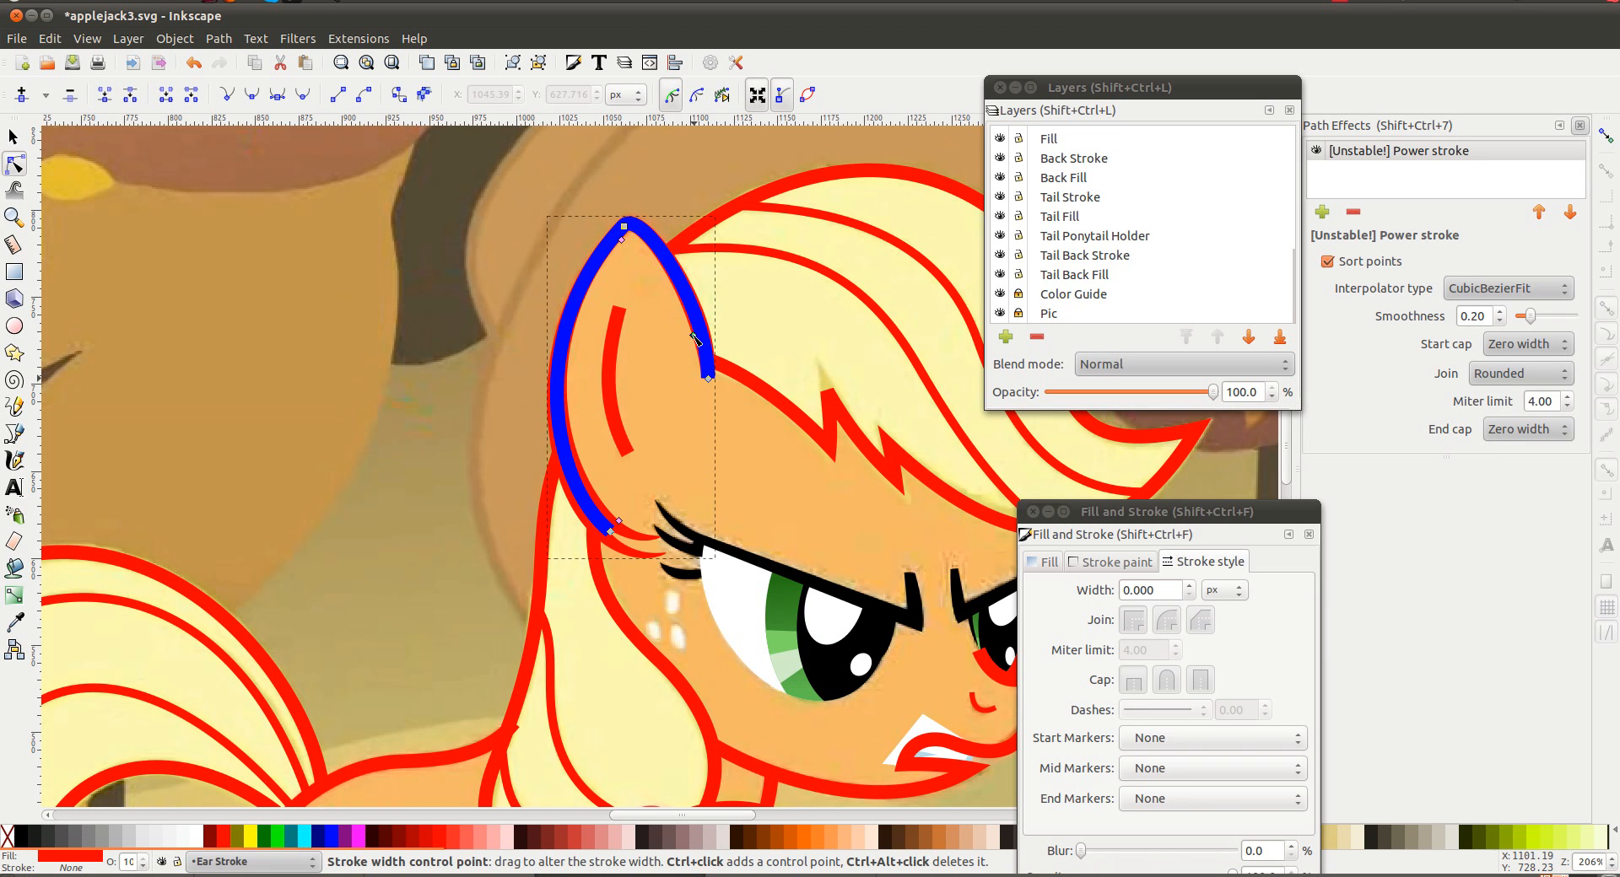
{"action": "left_click_drag", "start_coordinate": [618, 522], "coordinate": [582, 480]}
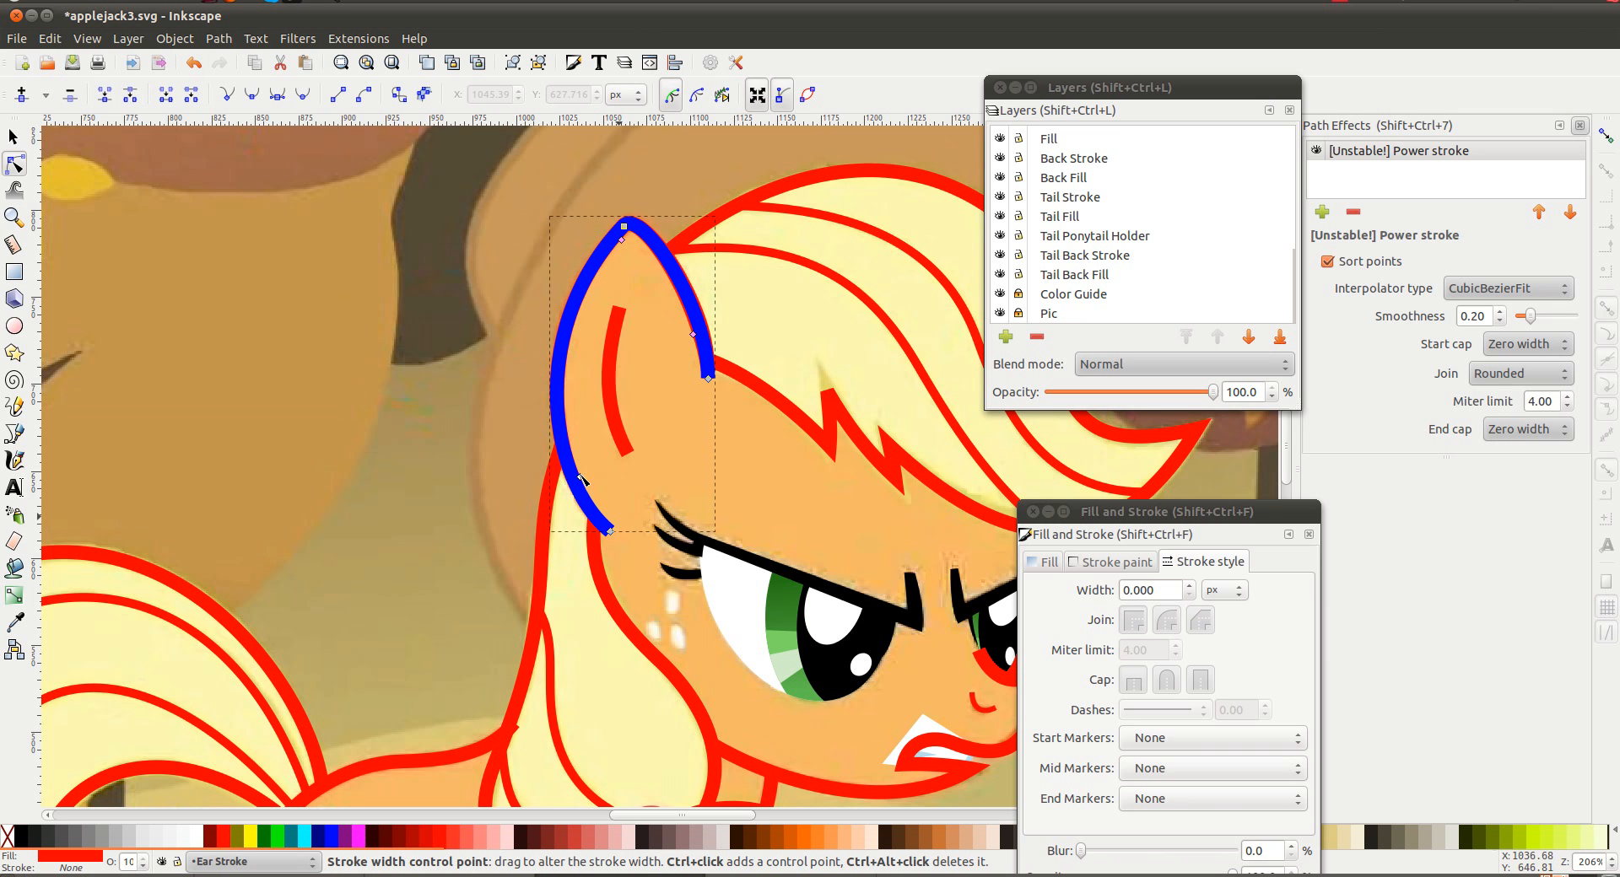
Select the red ear outline beneath the blue guide and fine-tune the stroke width control point on its right edge
{"action": "key", "text": "Escape"}
{"action": "left_click", "coordinate": [575, 290]}
{"action": "key", "text": "s"}
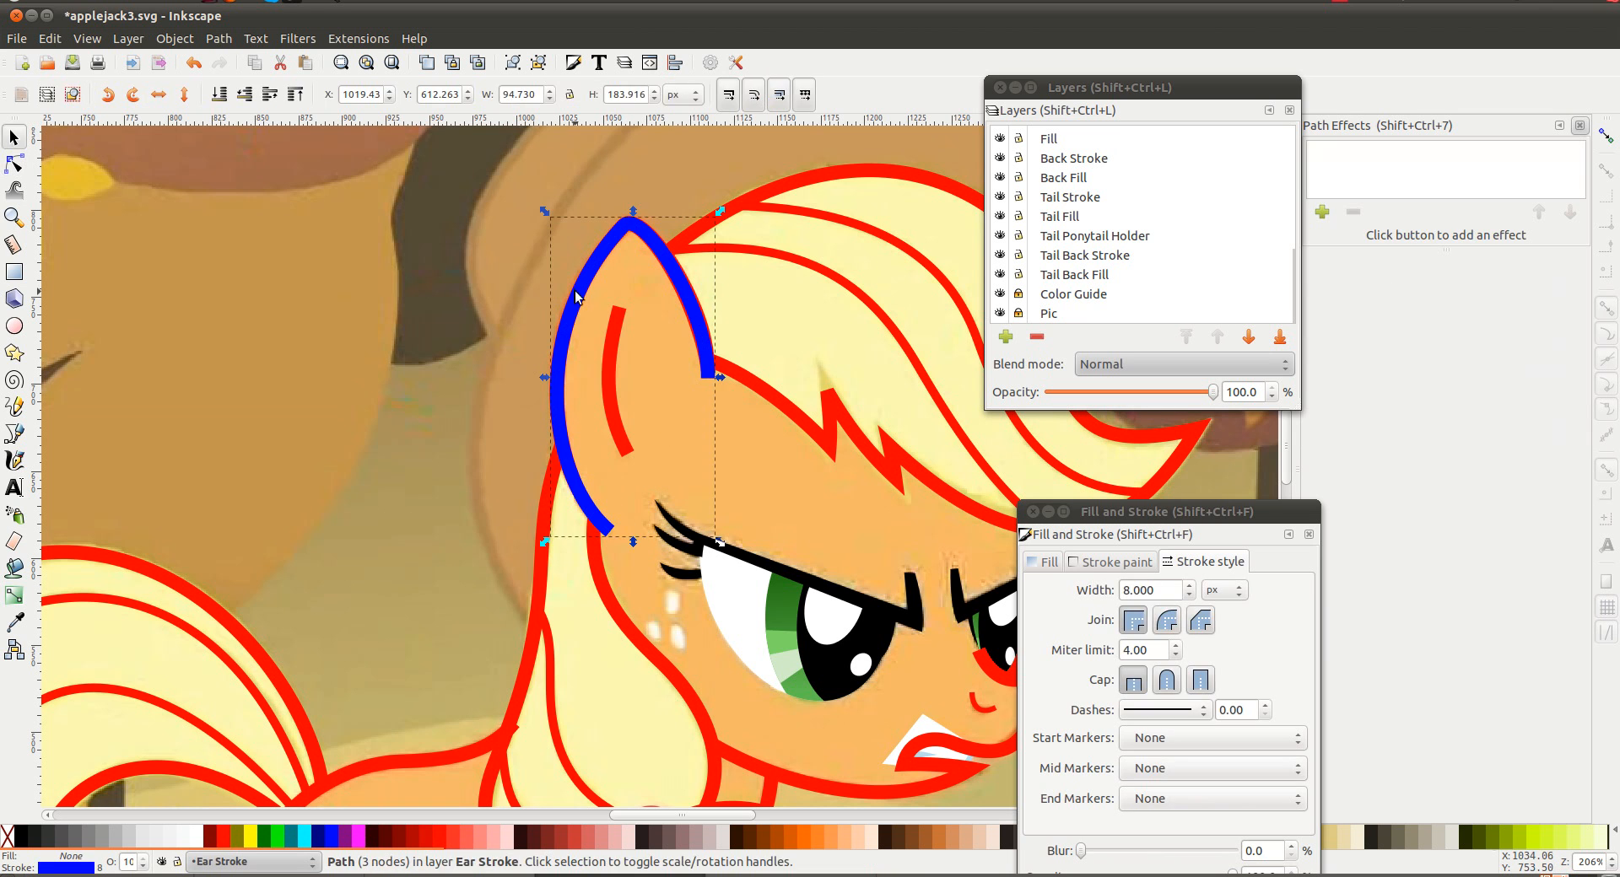
{"action": "key", "text": "n"}
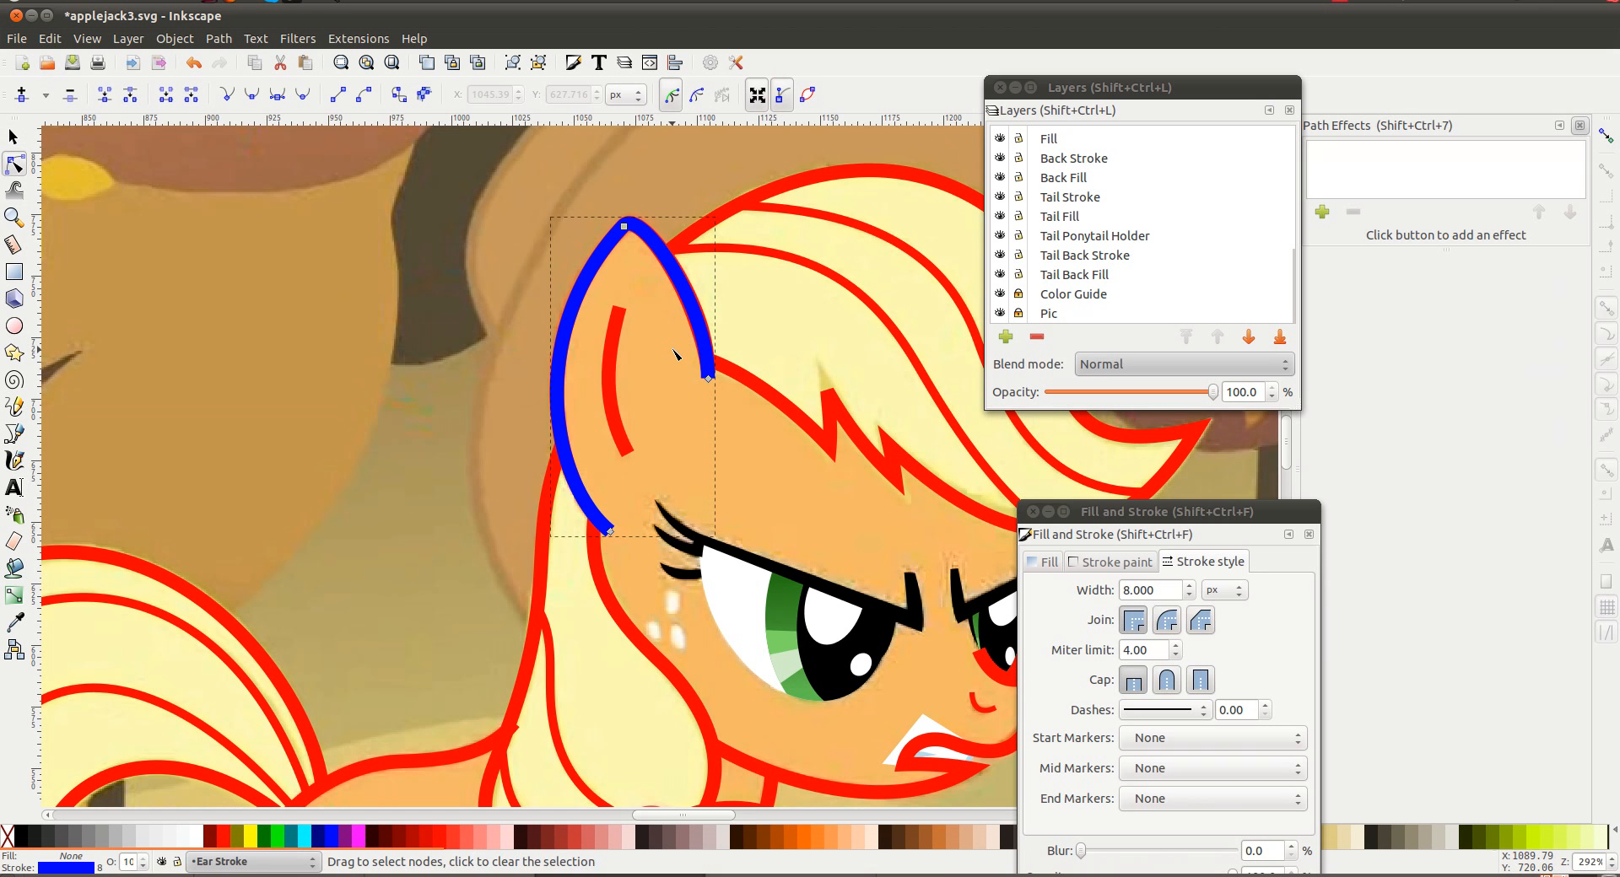
{"action": "scroll", "coordinate": [675, 355], "scroll_direction": "up", "scroll_amount": 1}
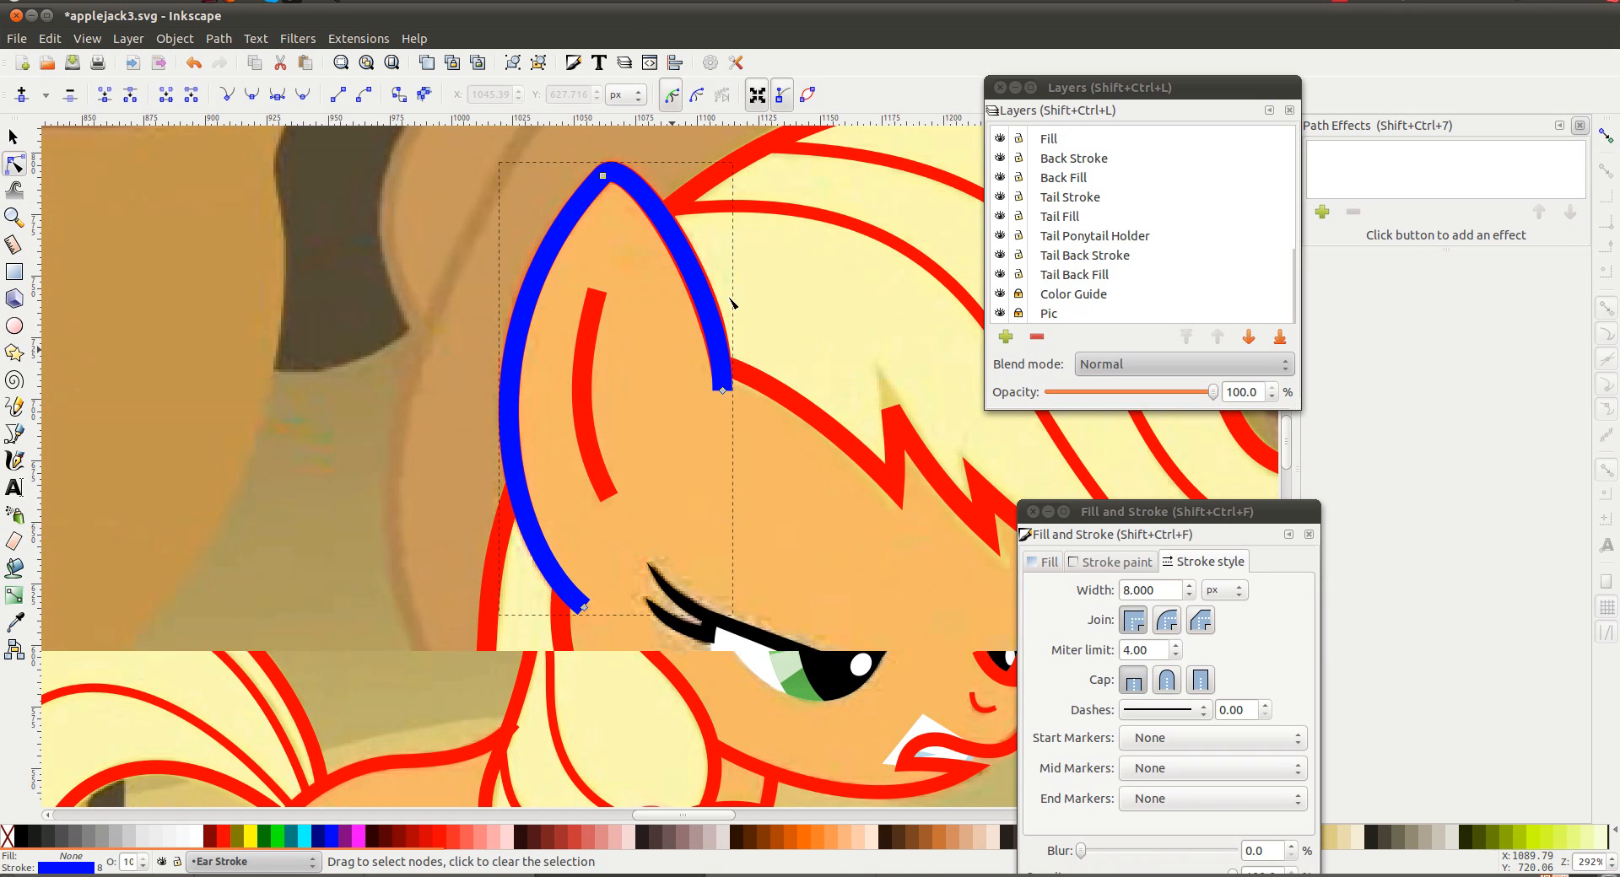
{"action": "key", "text": "s"}
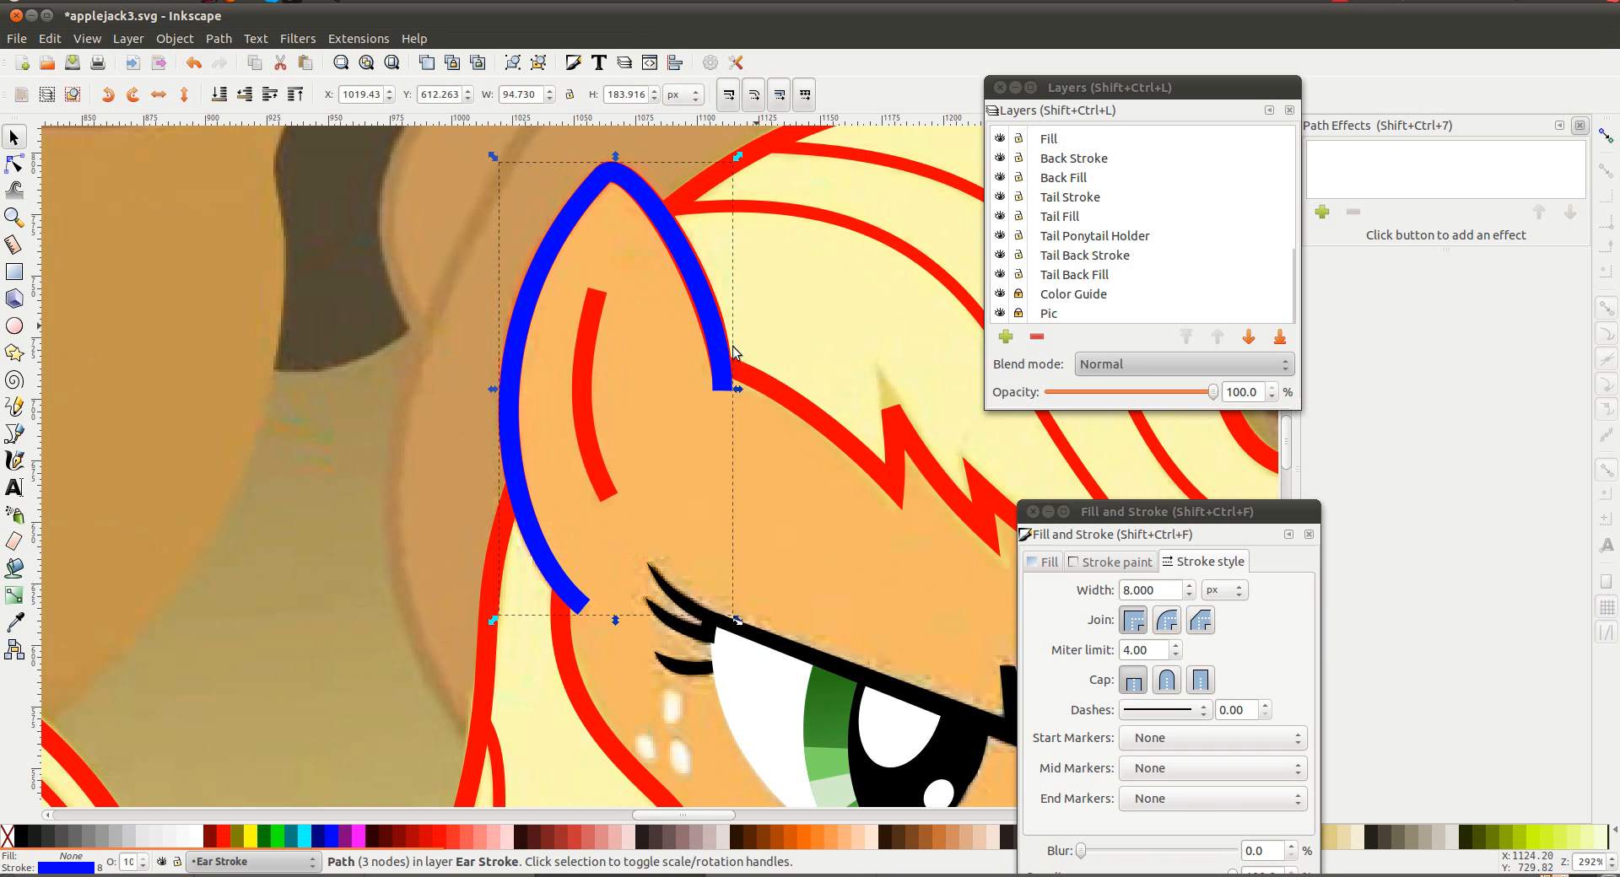
{"action": "key", "text": "alt"}
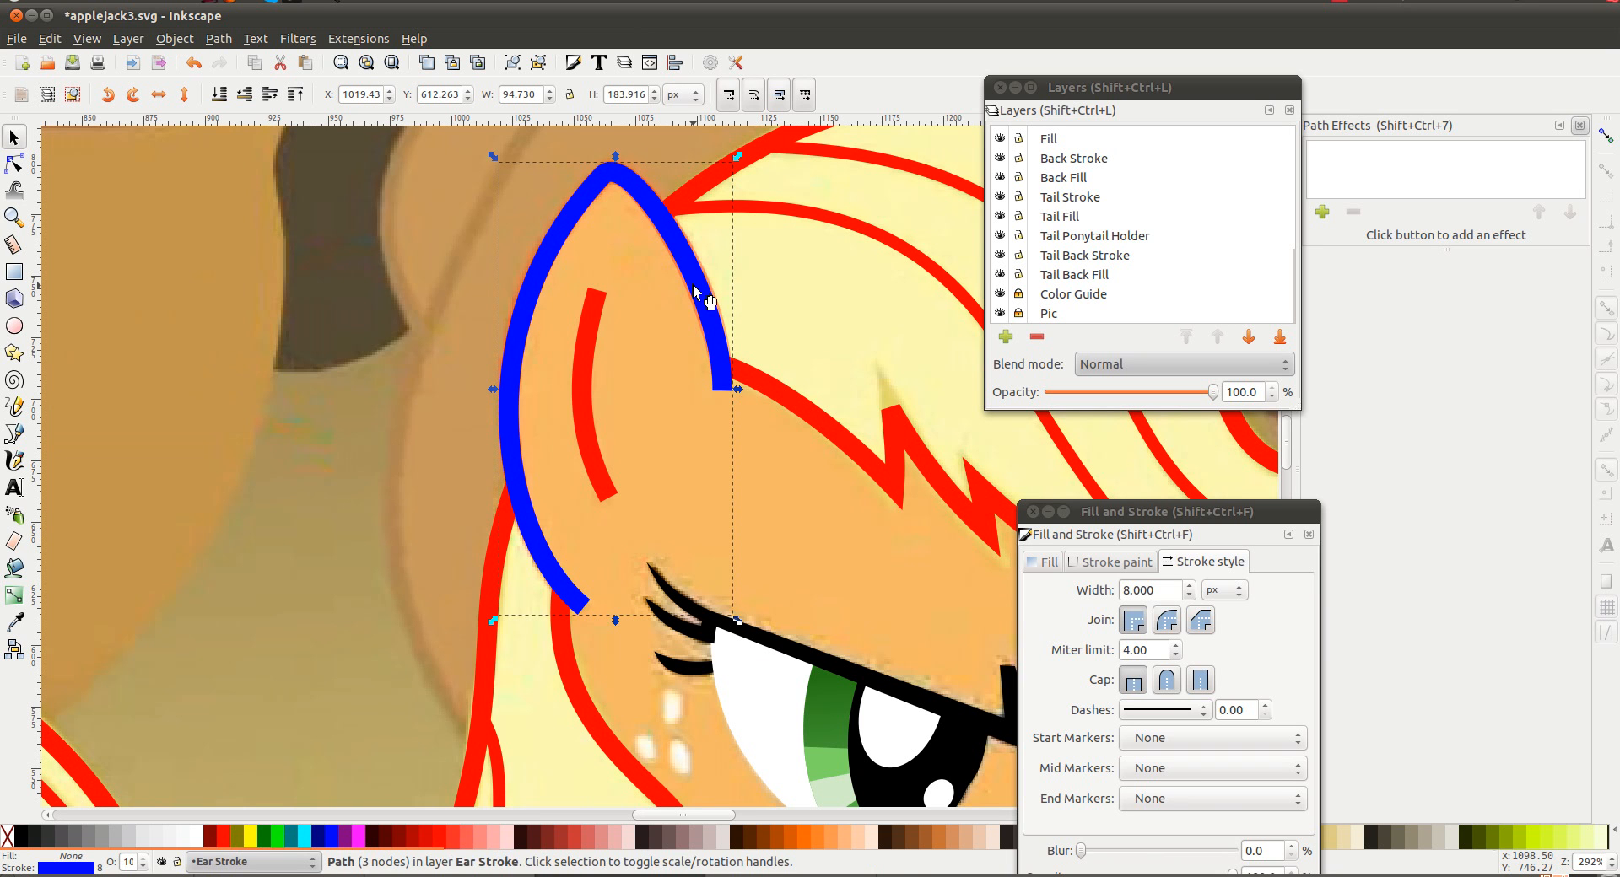
{"action": "scroll", "coordinate": [692, 286], "scroll_direction": "down", "scroll_amount": 1, "text": "alt"}
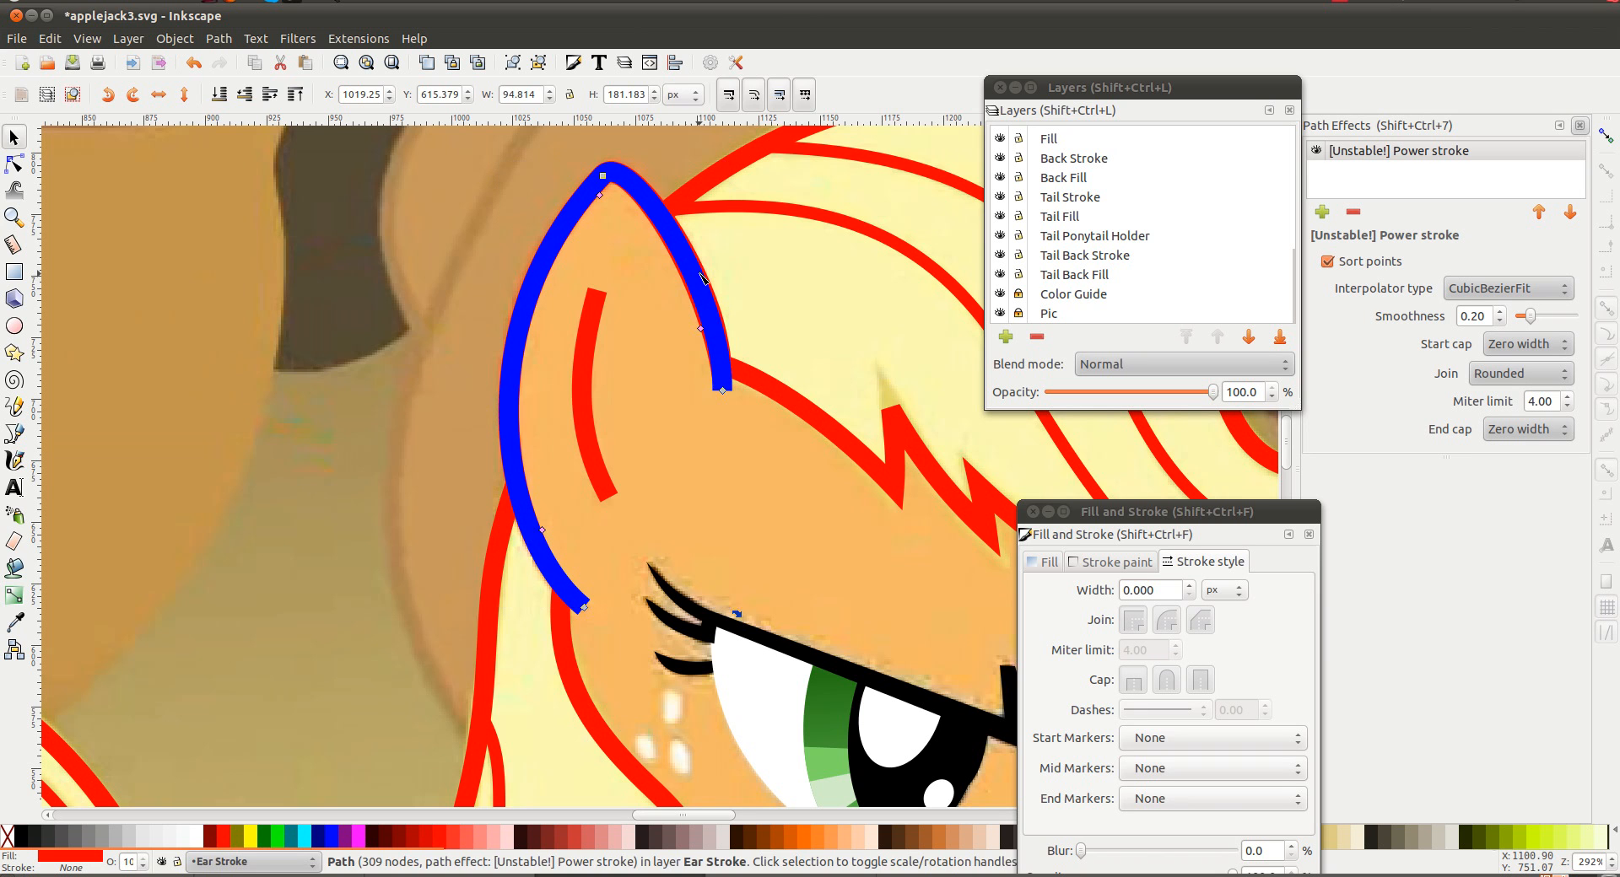
{"action": "key", "text": "n"}
{"action": "left_click_drag", "start_coordinate": [701, 328], "coordinate": [701, 324]}
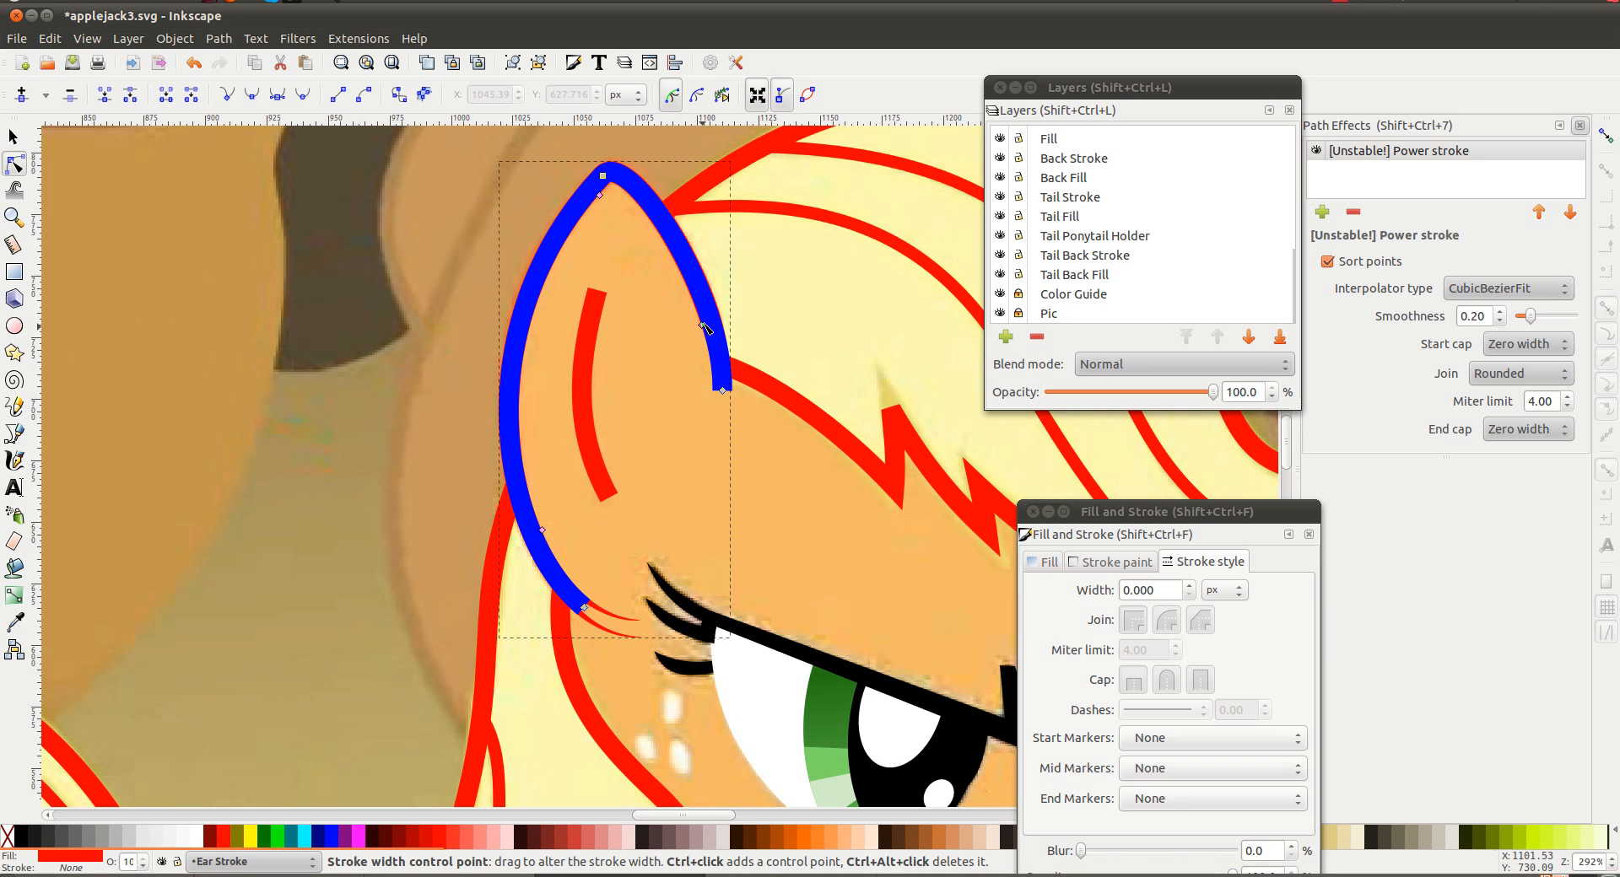
Delete the blue guide copy of the ear outline
{"action": "left_click", "coordinate": [609, 495]}
{"action": "left_click", "coordinate": [518, 310]}
{"action": "key", "text": "s"}
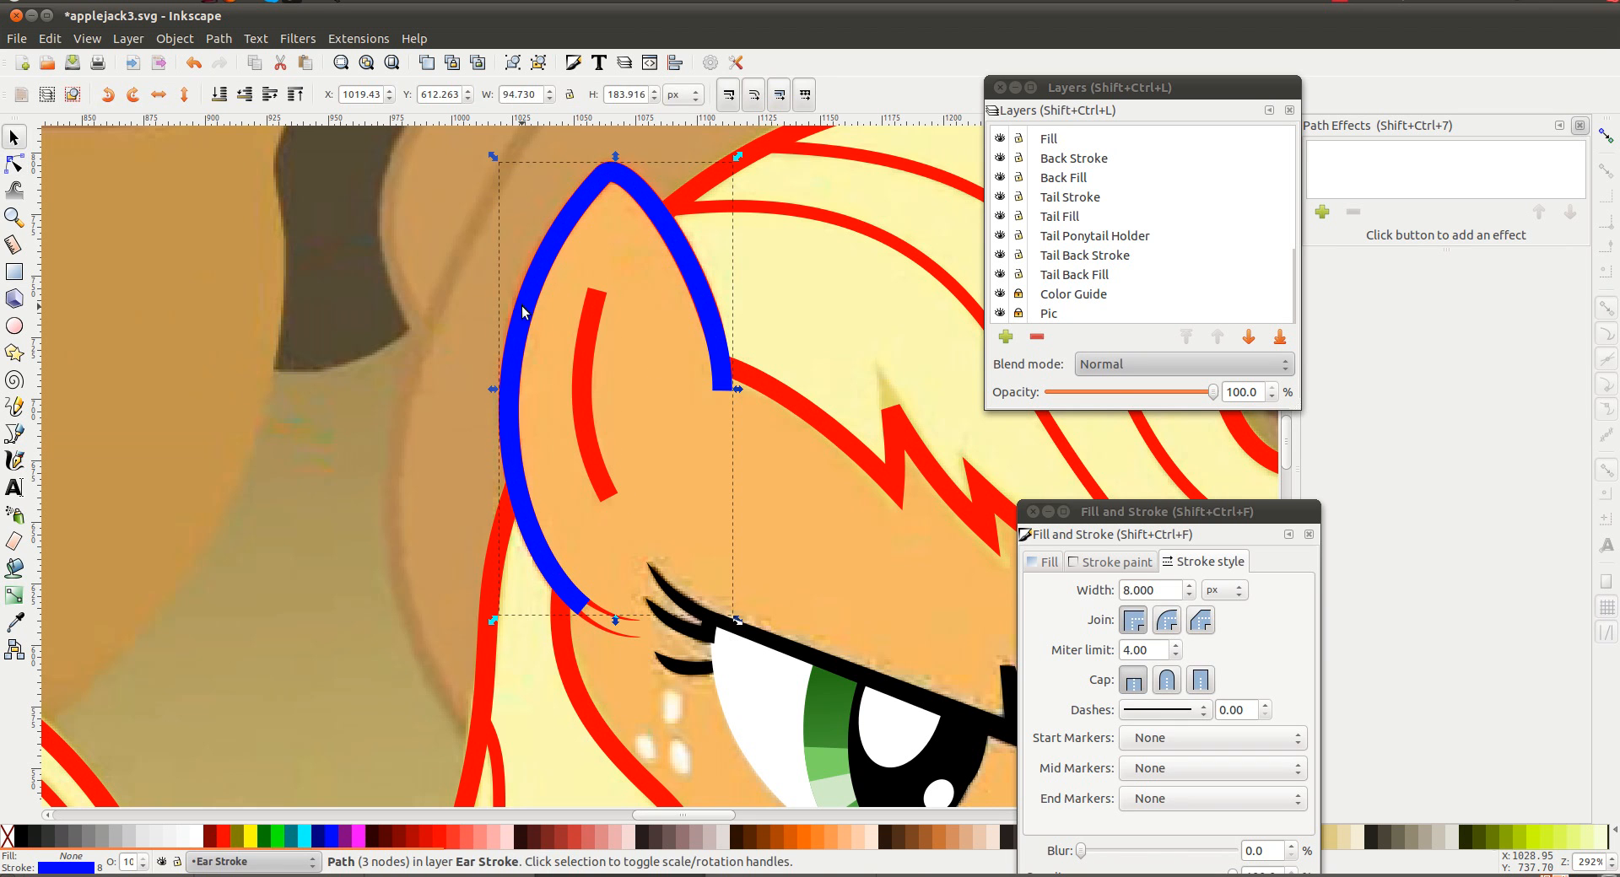
{"action": "key", "text": "Delete"}
Add a stroke width control point near the ear outline's lower end and narrow the stroke there to taper it
{"action": "double_click", "coordinate": [514, 385]}
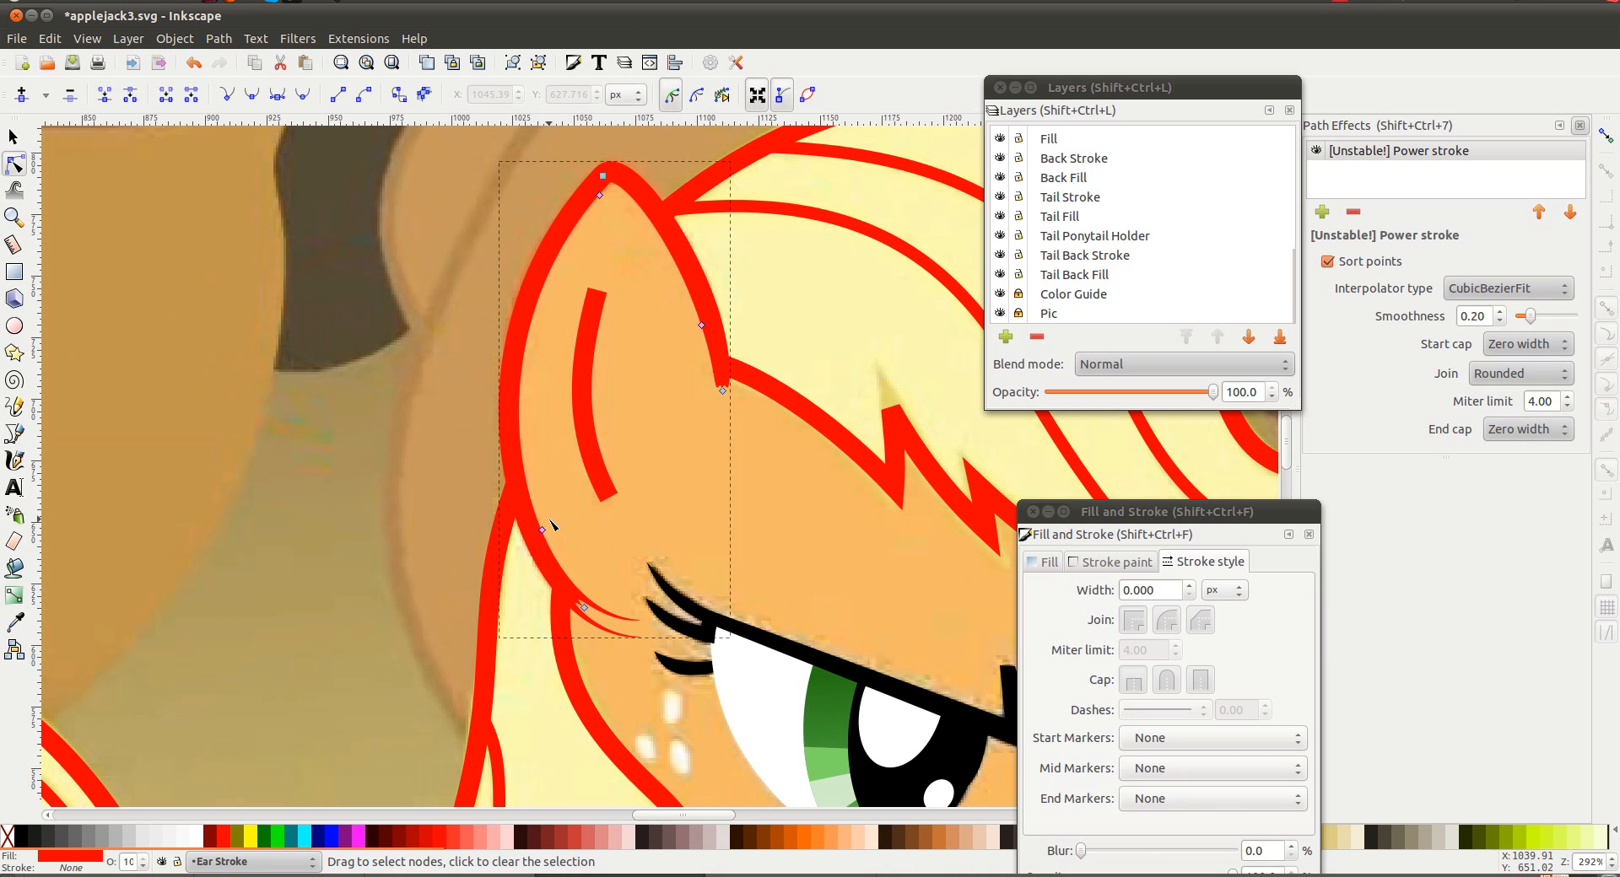
{"action": "left_click_drag", "start_coordinate": [544, 531], "coordinate": [574, 582]}
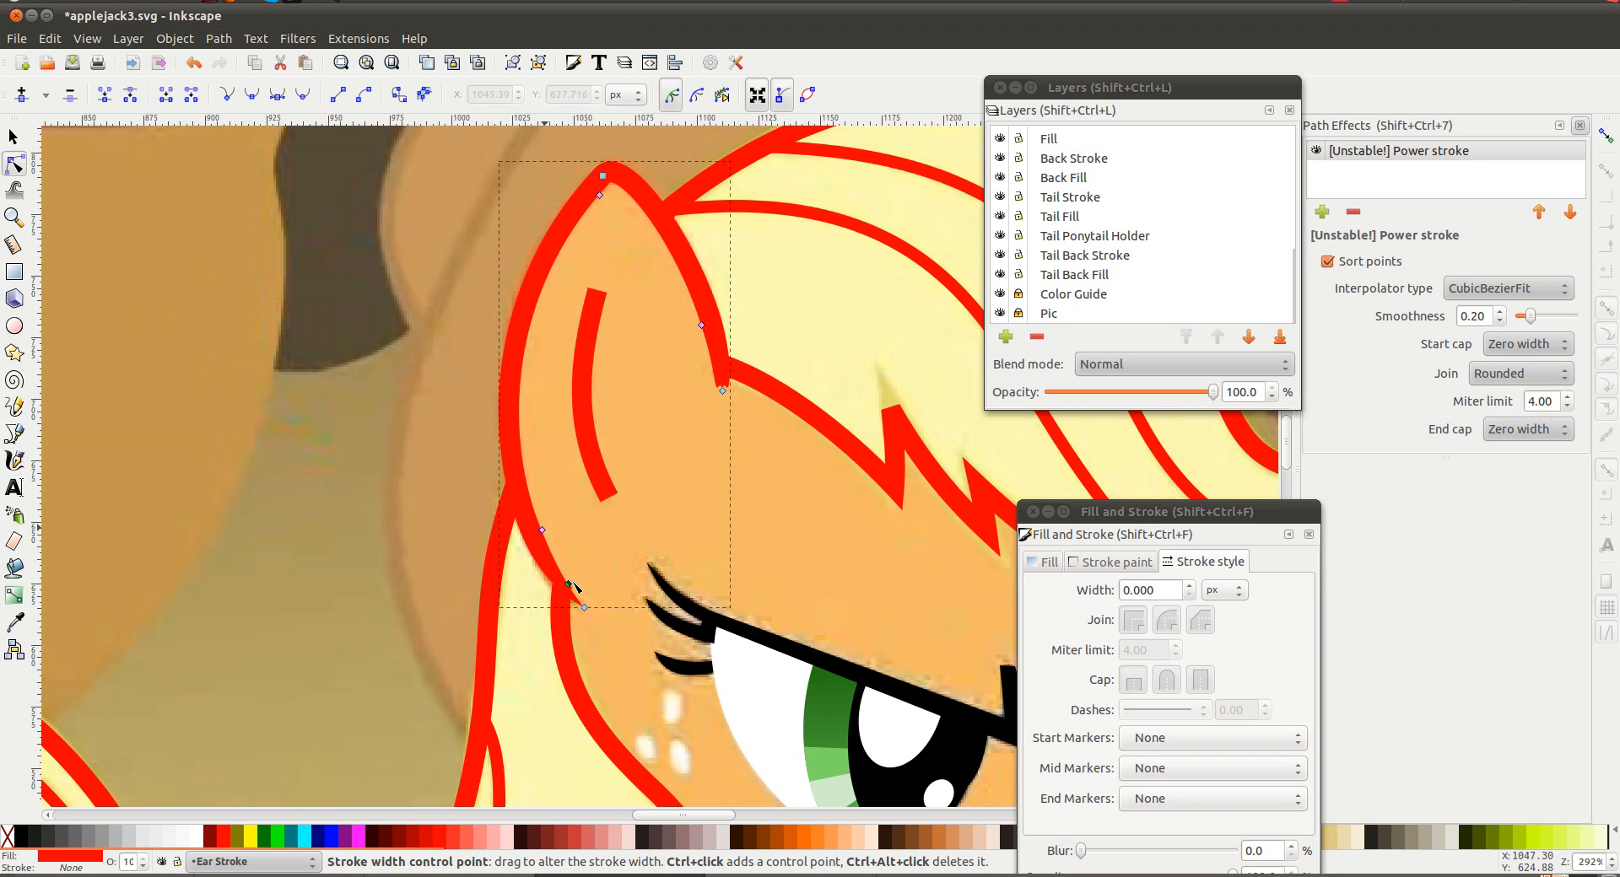
{"action": "left_click", "coordinate": [598, 523]}
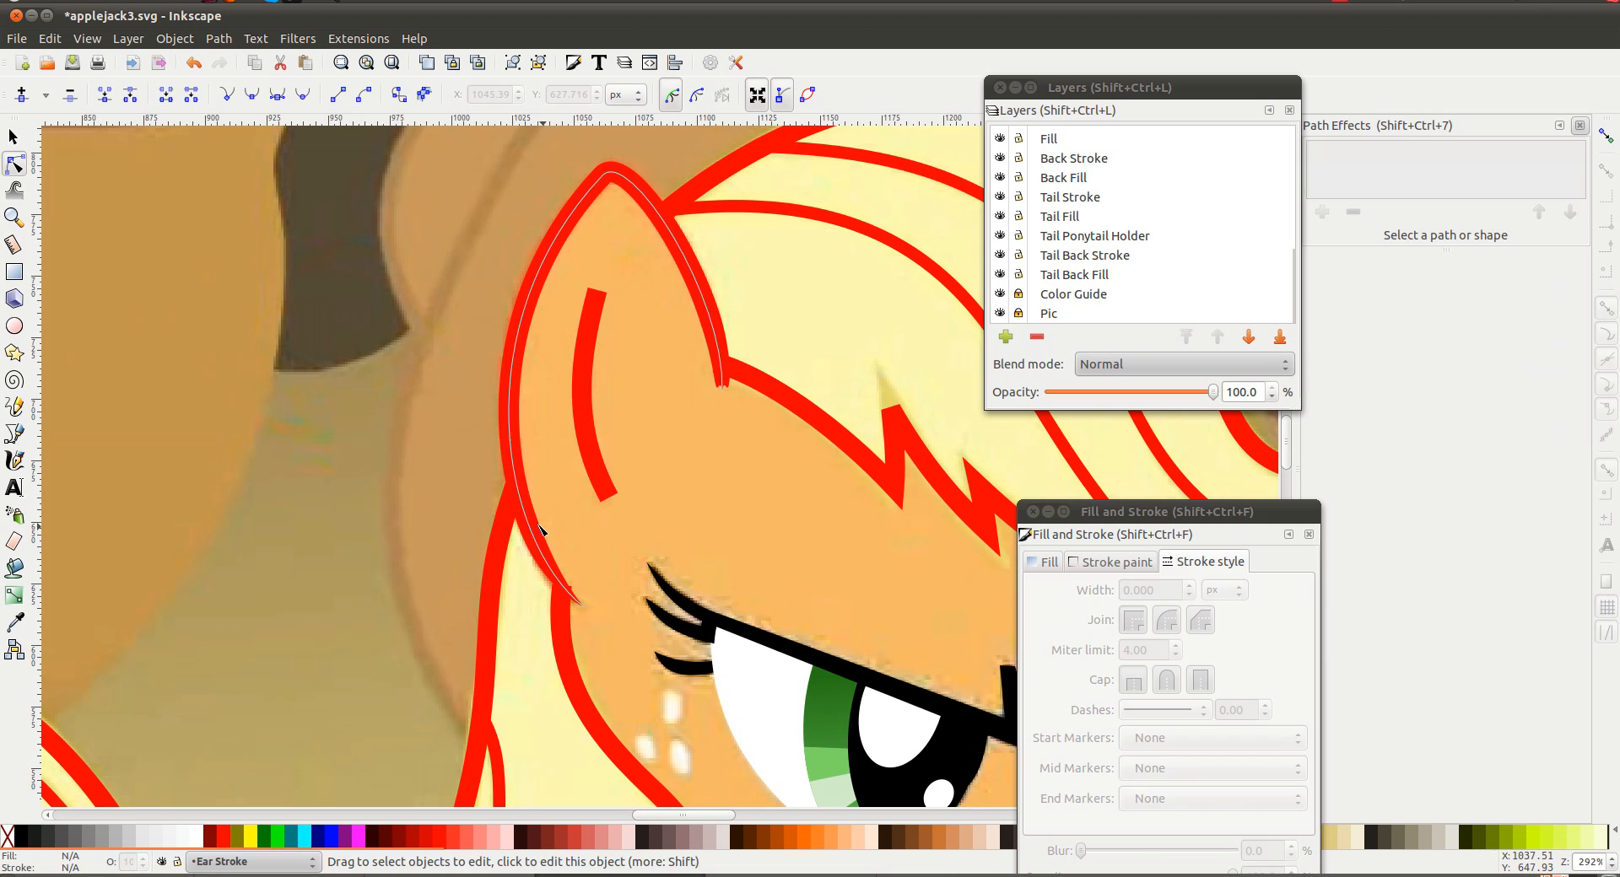
Add a stroke width control point near the ear outline's right end and adjust it with its neighbour for a smooth taper
{"action": "left_click", "coordinate": [702, 336]}
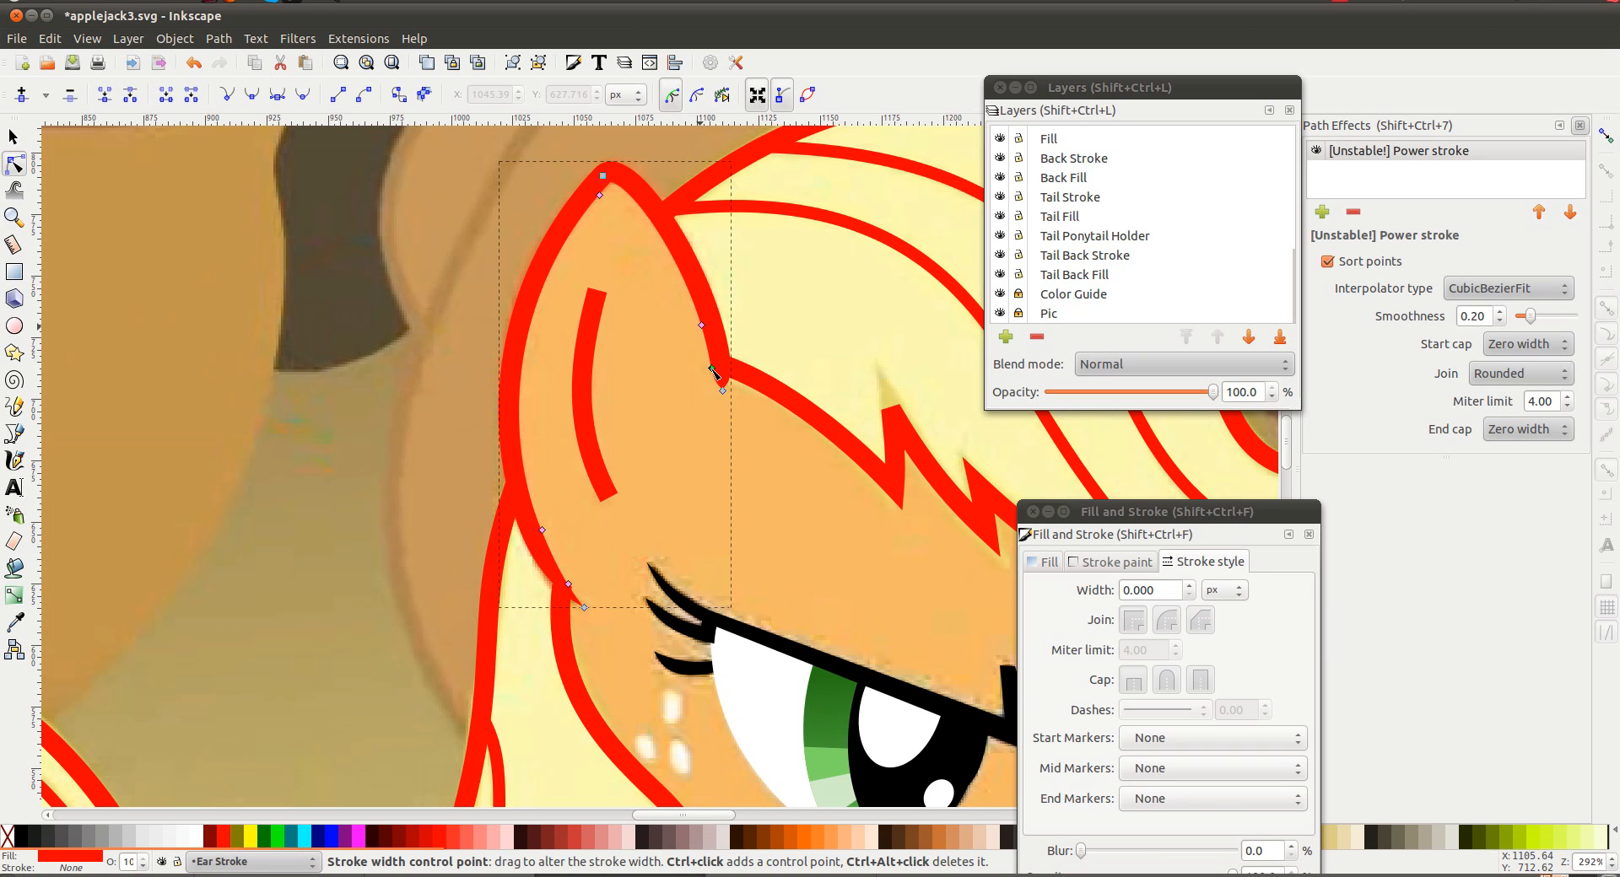
{"action": "left_click_drag", "start_coordinate": [702, 325], "coordinate": [700, 313]}
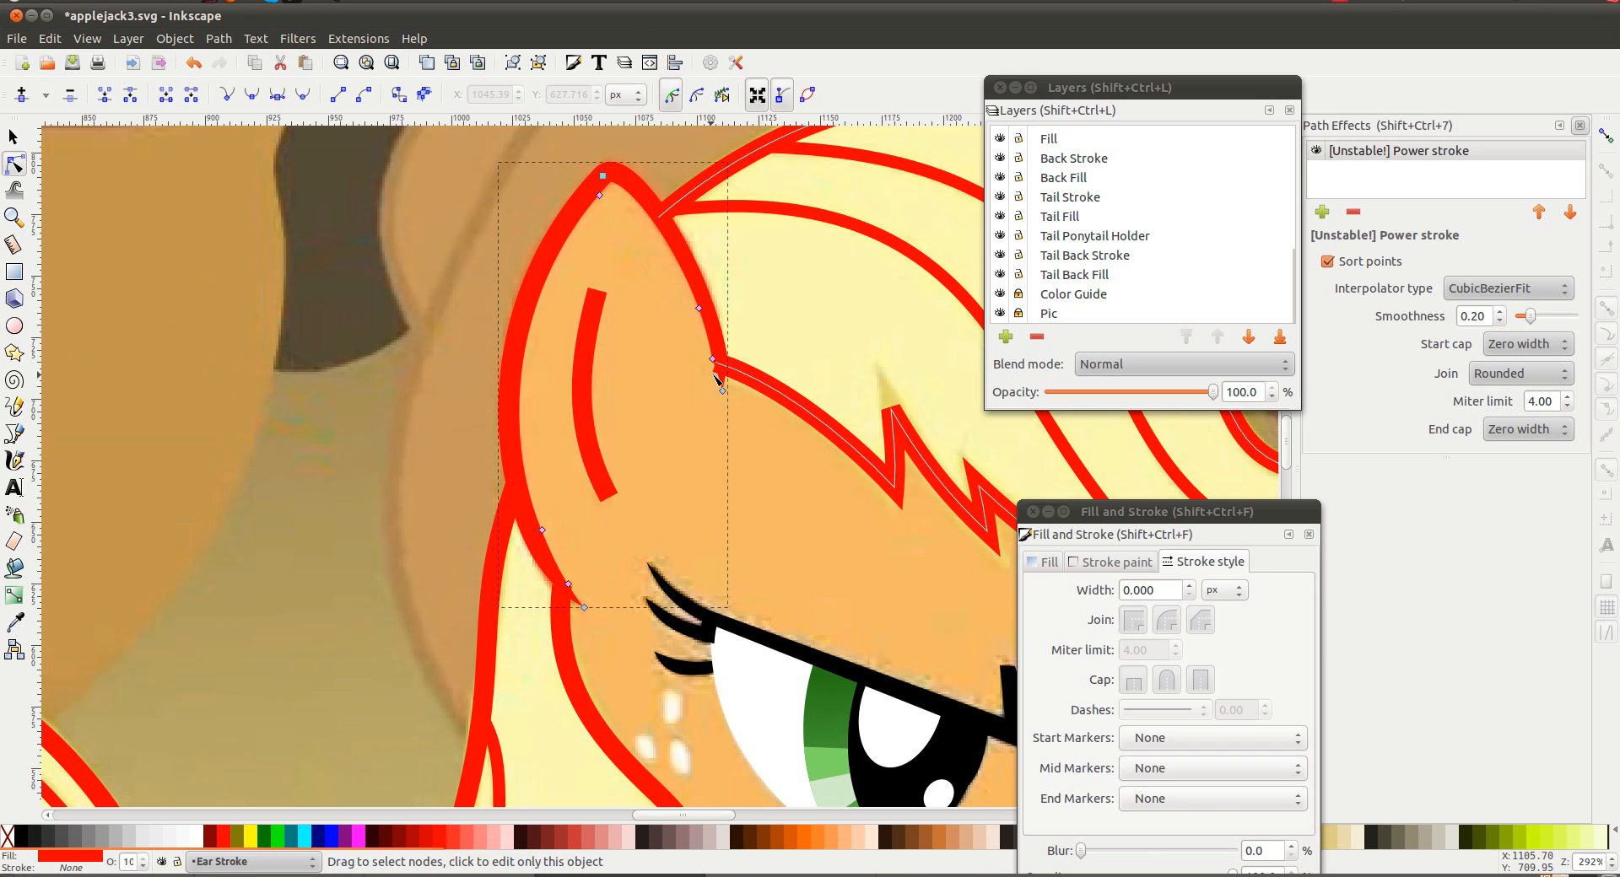
{"action": "left_click_drag", "start_coordinate": [714, 361], "coordinate": [716, 355]}
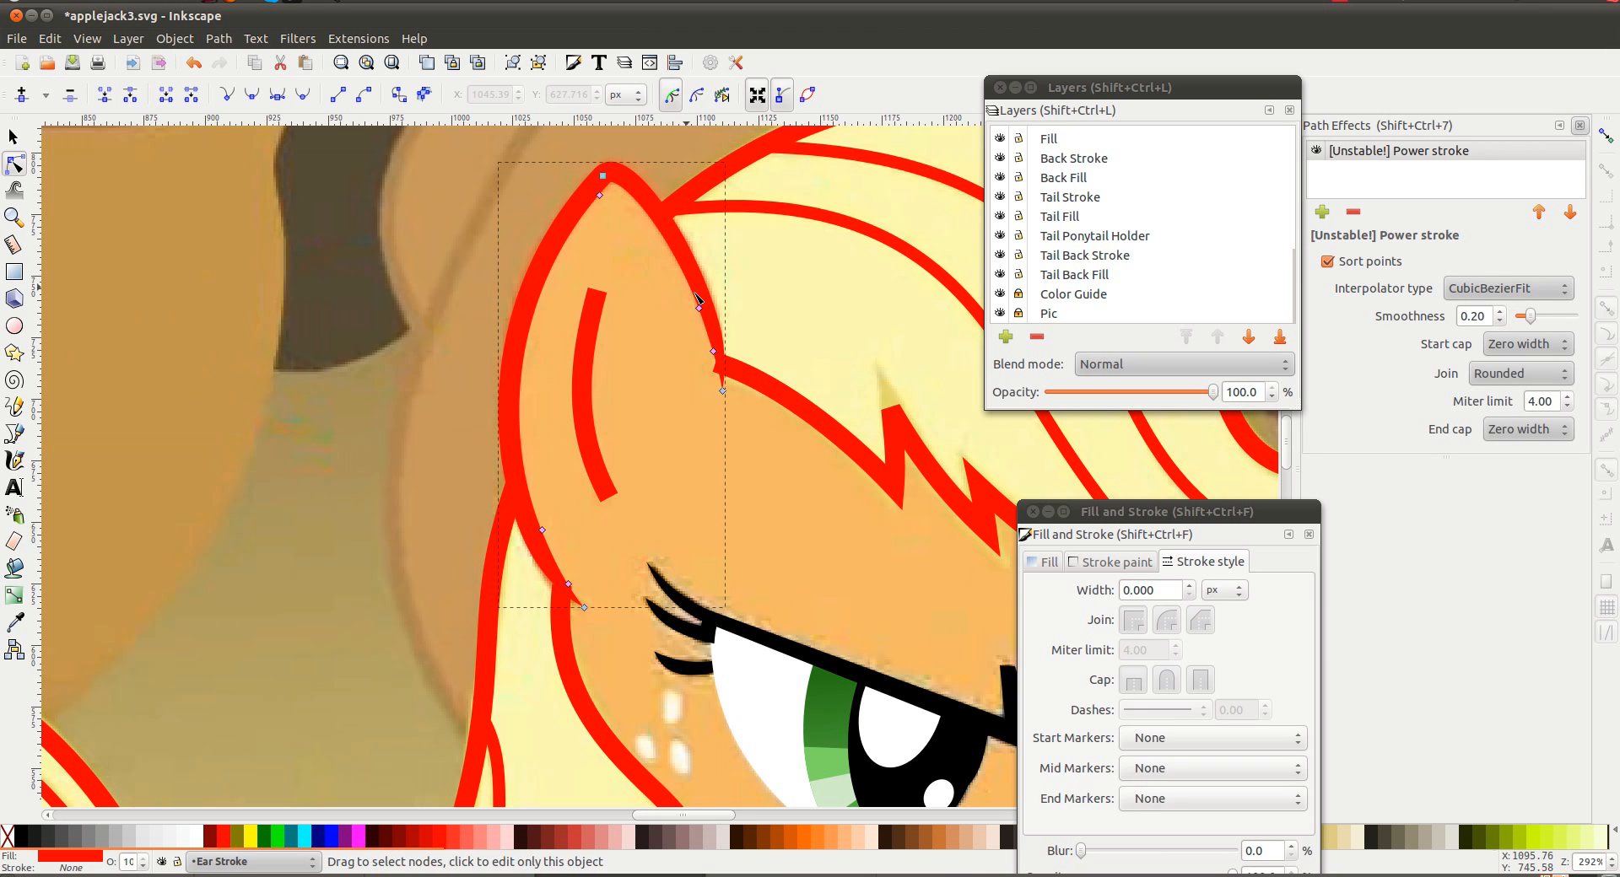
{"action": "left_click_drag", "start_coordinate": [698, 309], "coordinate": [695, 306]}
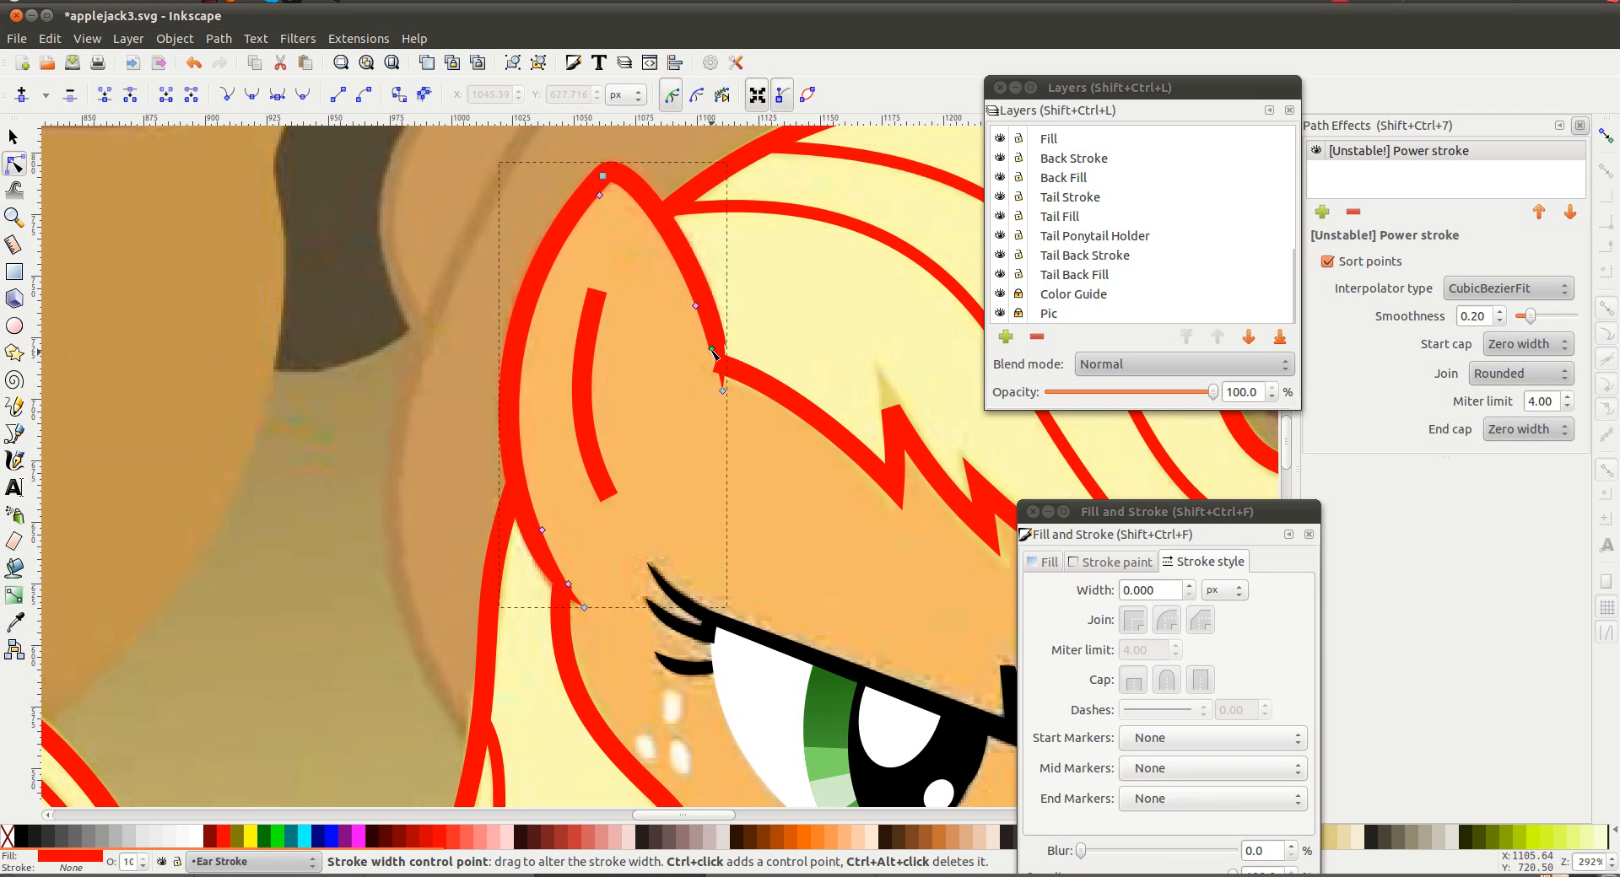
{"action": "left_click_drag", "start_coordinate": [708, 348], "coordinate": [710, 351]}
{"action": "left_click", "coordinate": [688, 427]}
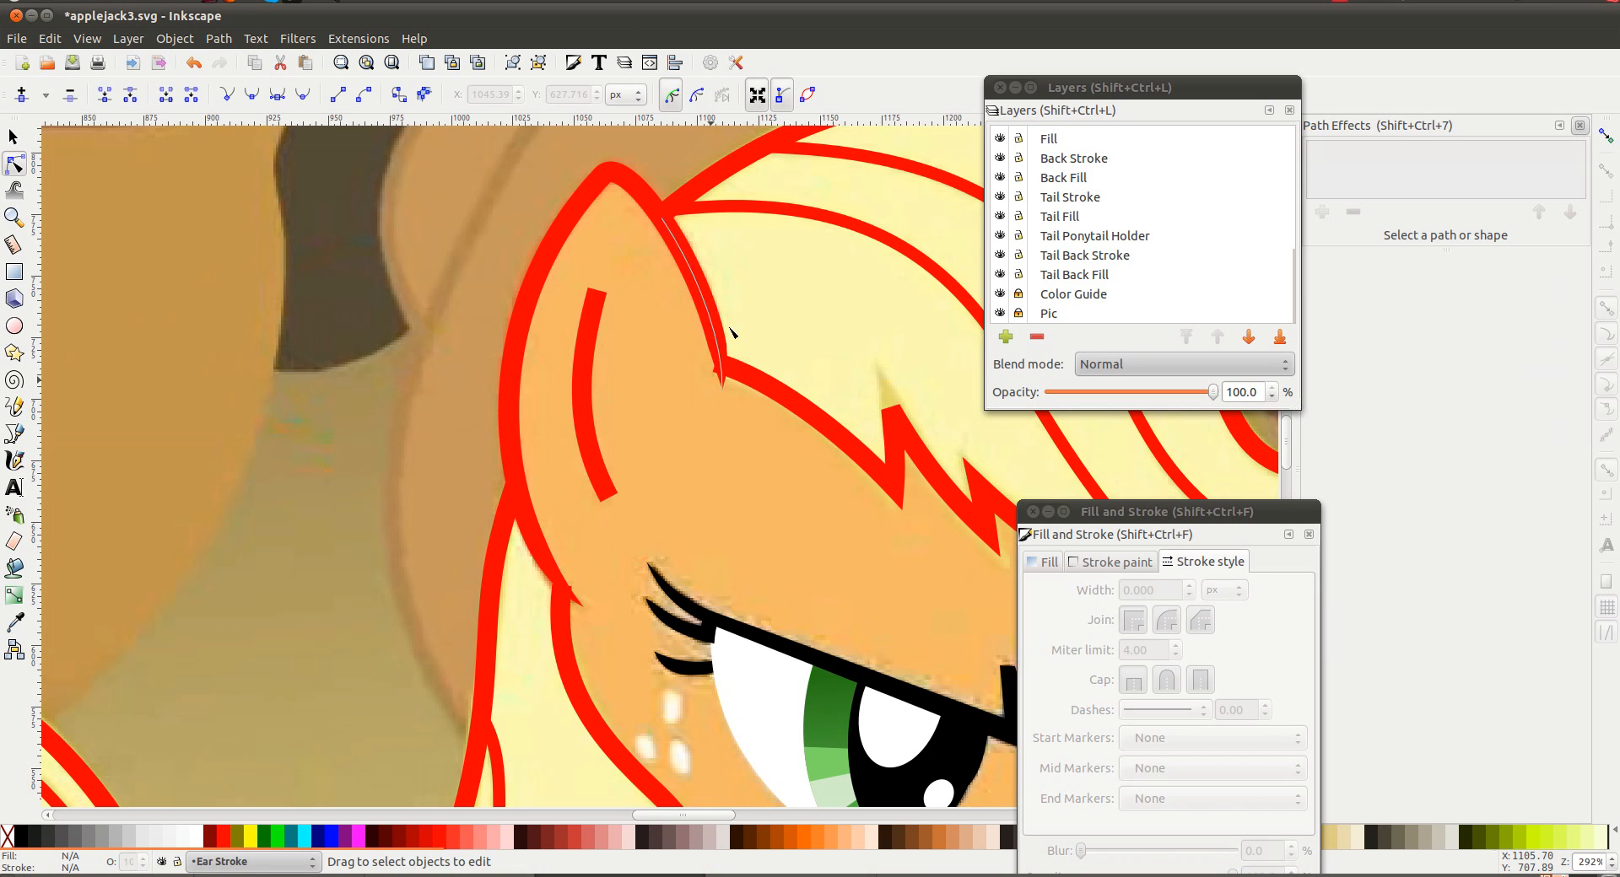
Apply a Power stroke effect to the inner ear line with the CubicBezierFit interpolator and Zero width start and end caps
{"action": "scroll", "coordinate": [610, 563], "scroll_direction": "down", "scroll_amount": 1}
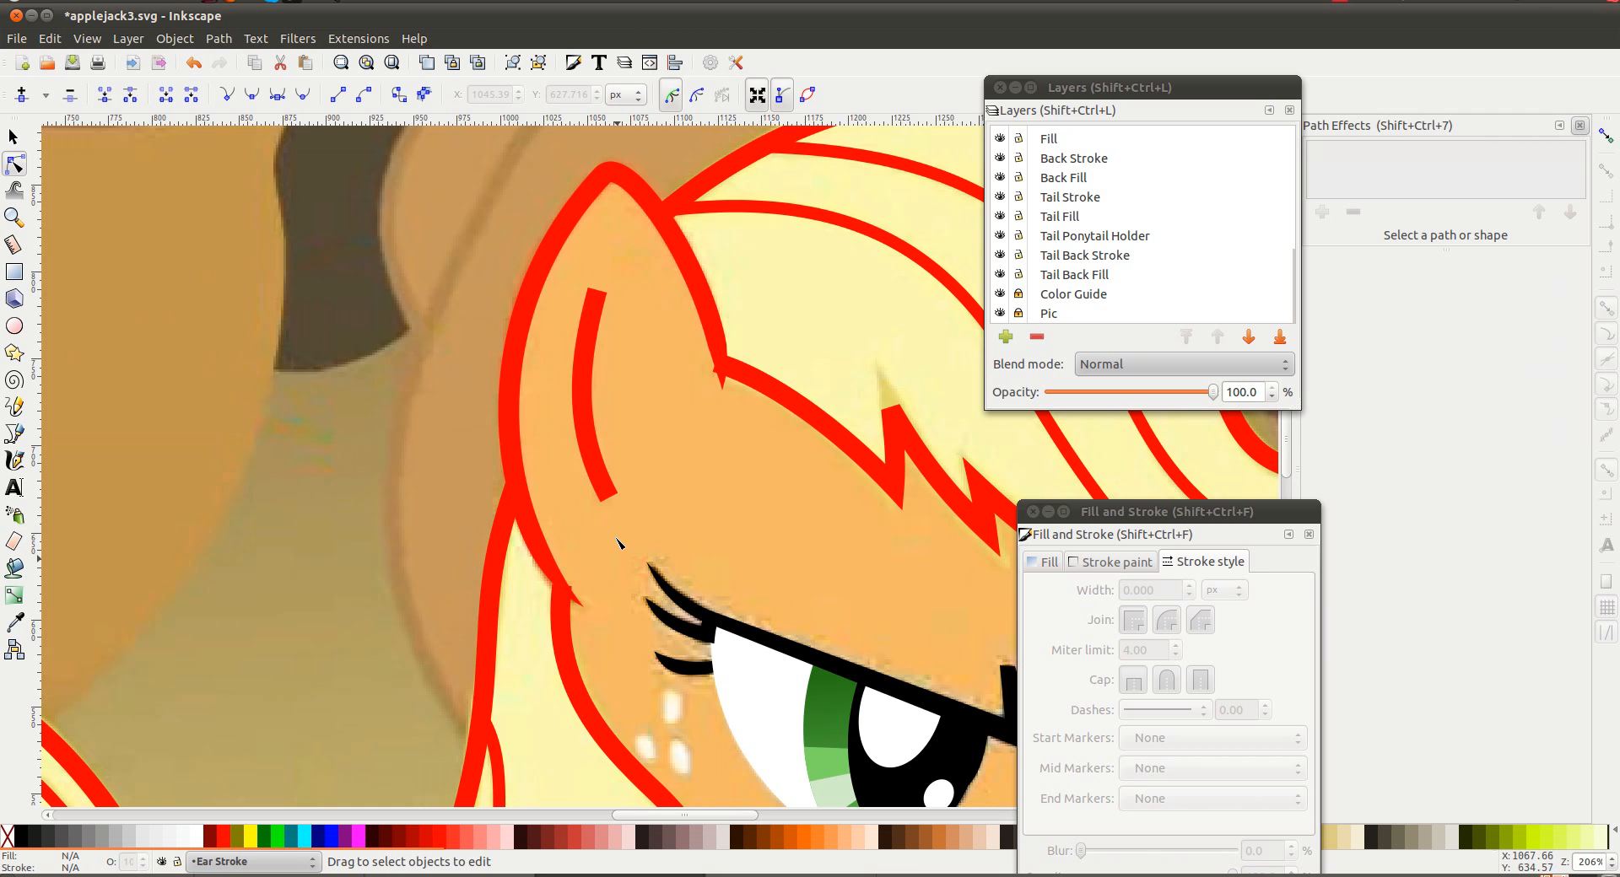
{"action": "scroll", "coordinate": [619, 543], "scroll_direction": "up", "scroll_amount": 1}
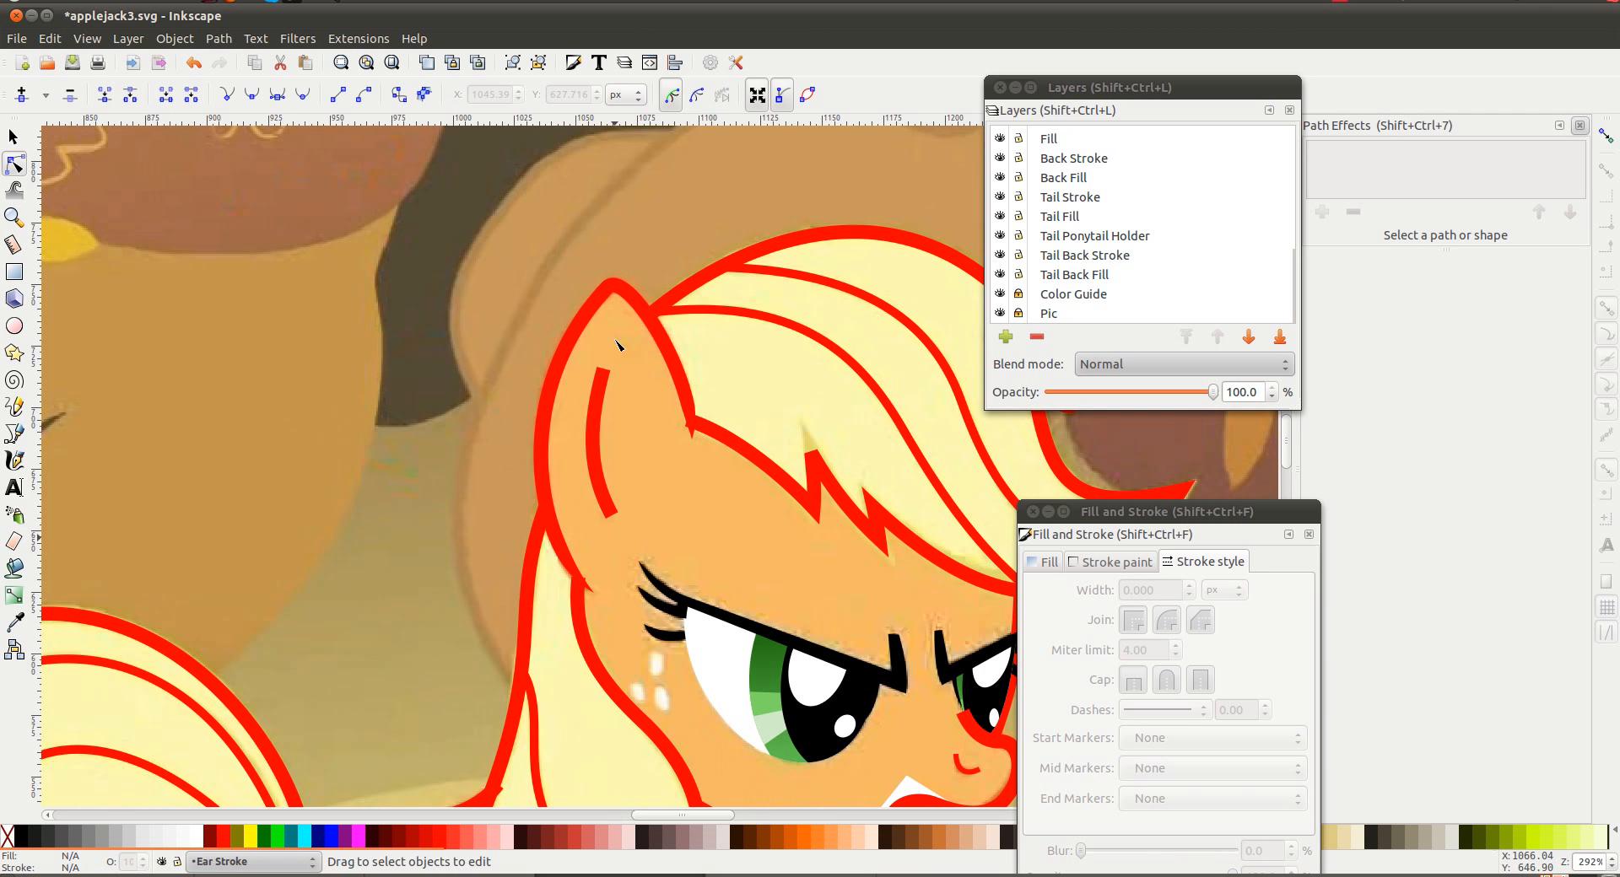
{"action": "left_click", "coordinate": [599, 380]}
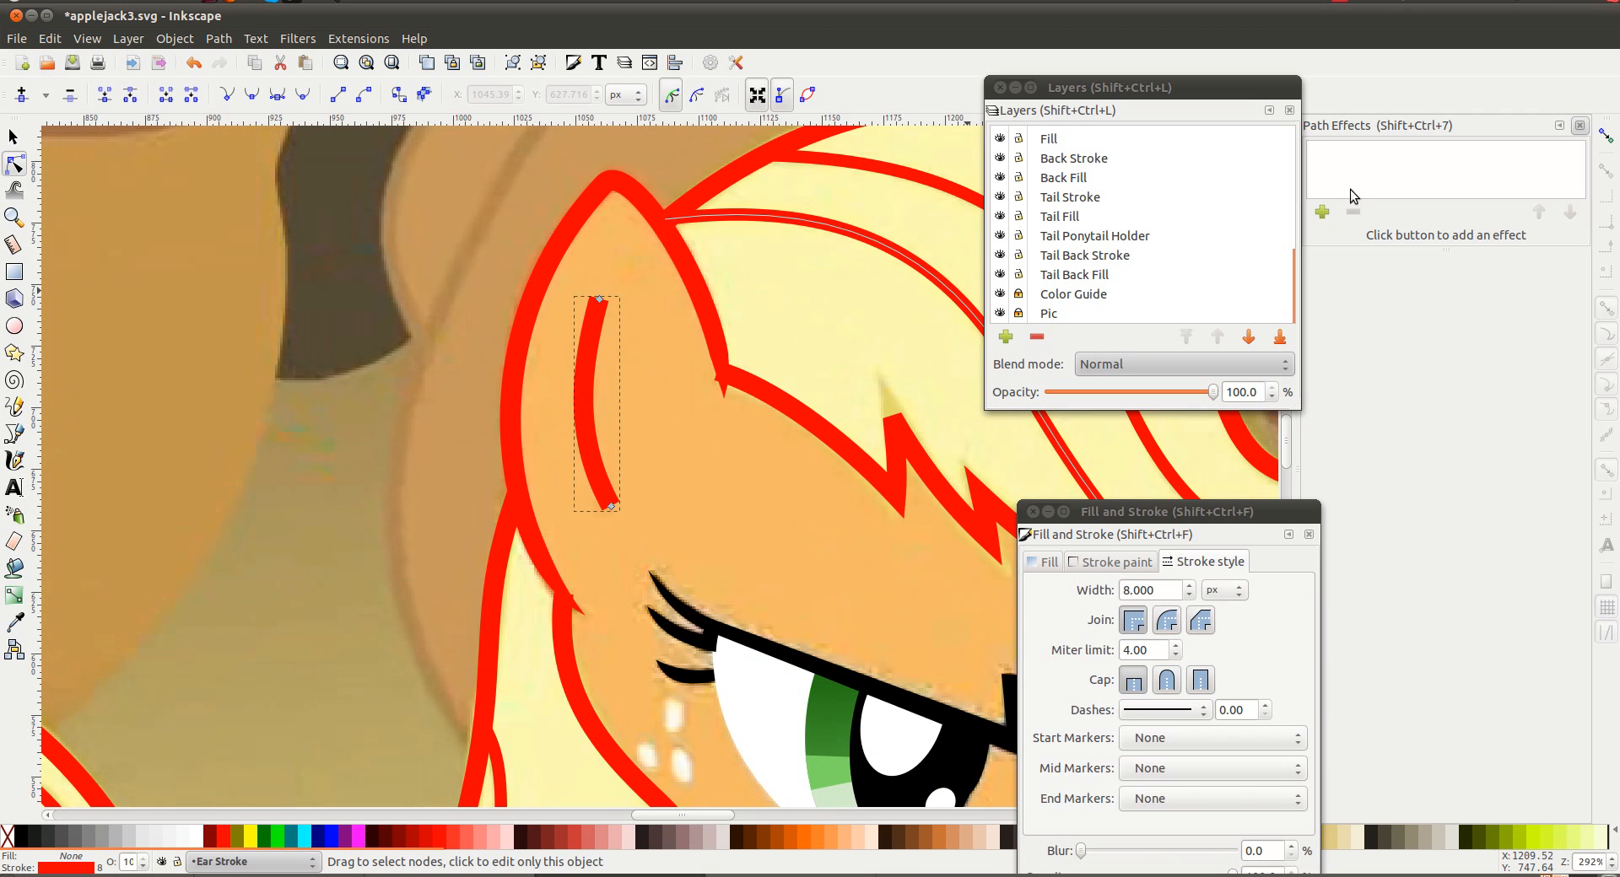
{"action": "left_click", "coordinate": [1321, 211]}
{"action": "double_click", "coordinate": [856, 561]}
{"action": "left_click", "coordinate": [1508, 288]}
{"action": "left_click", "coordinate": [1489, 268]}
{"action": "left_click", "coordinate": [1508, 343]}
{"action": "left_click", "coordinate": [1507, 385]}
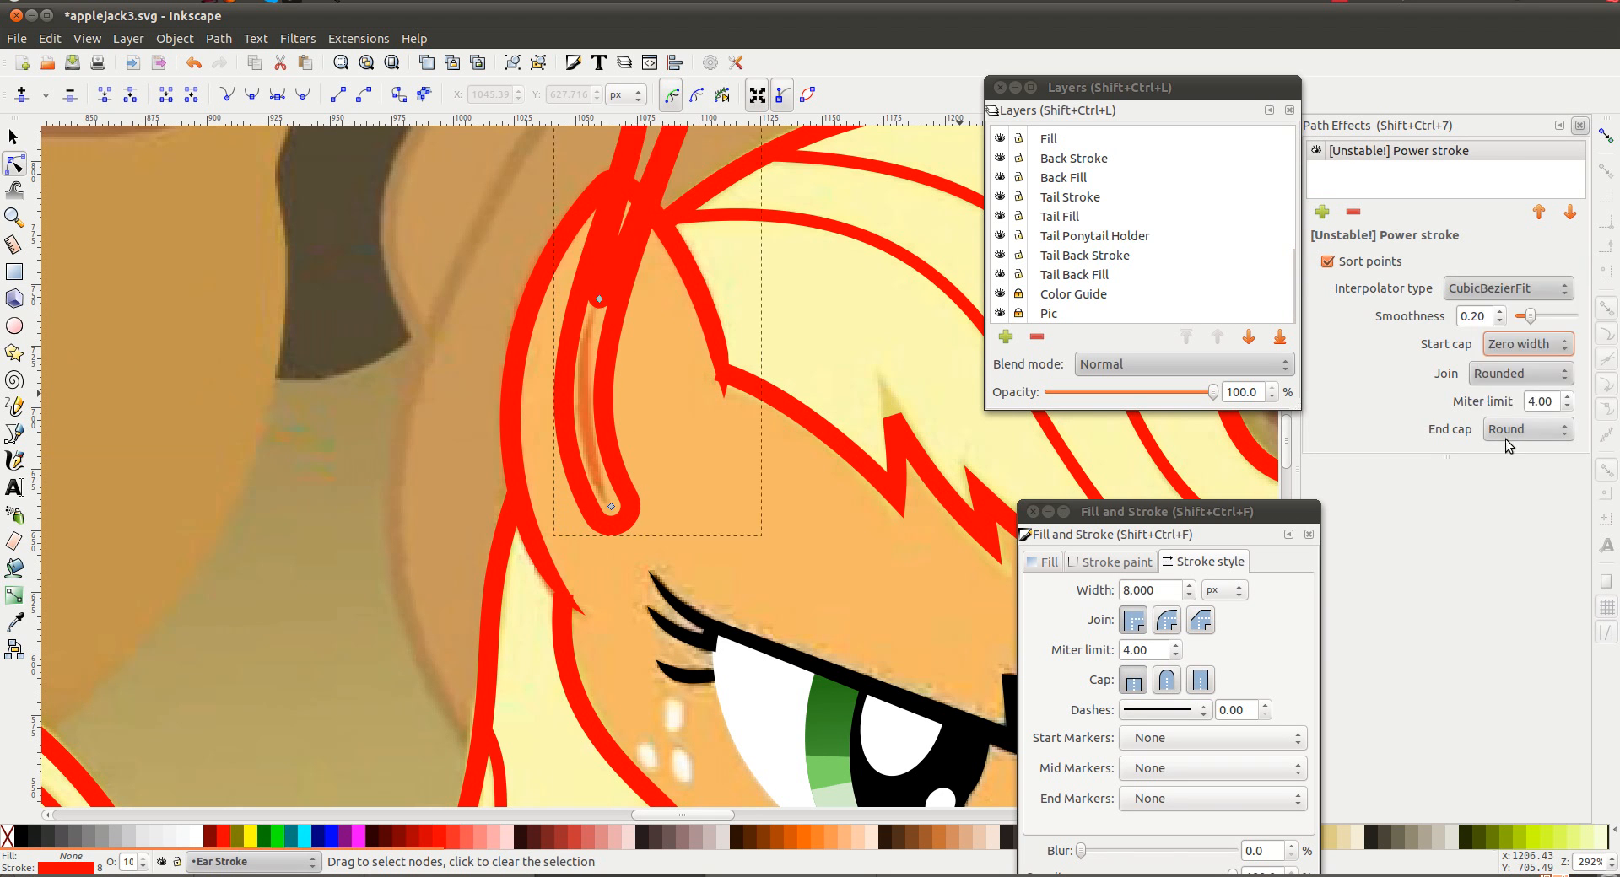
{"action": "left_click", "coordinate": [1508, 429]}
{"action": "left_click", "coordinate": [1508, 477]}
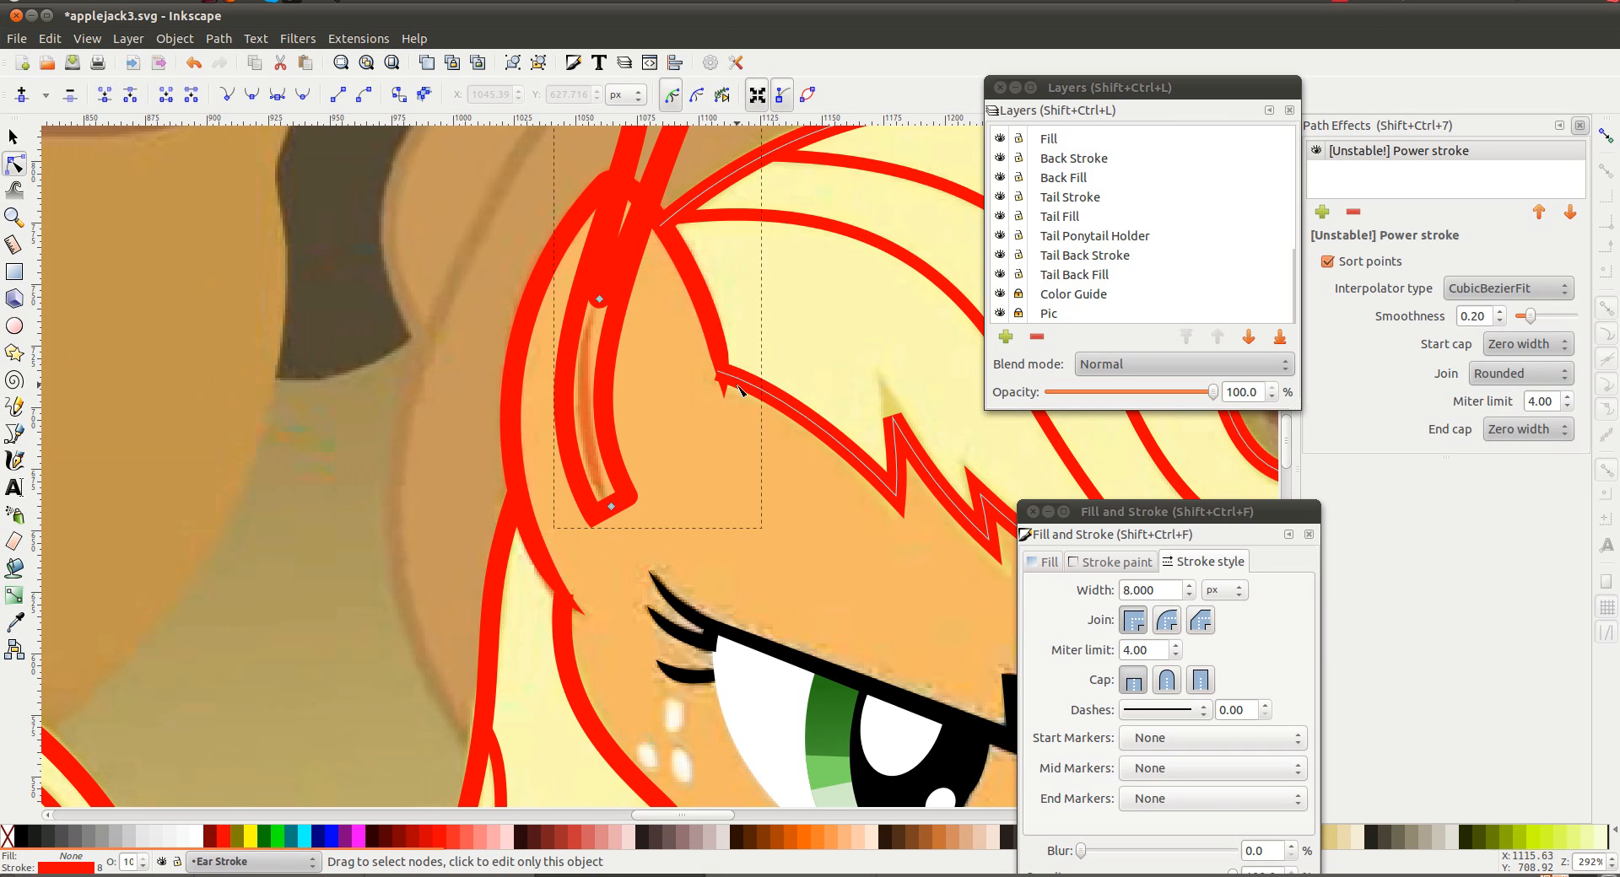
Swap the inner ear line's fill and stroke, and move its three width control points inward so both ends taper
{"action": "right_click", "coordinate": [82, 864]}
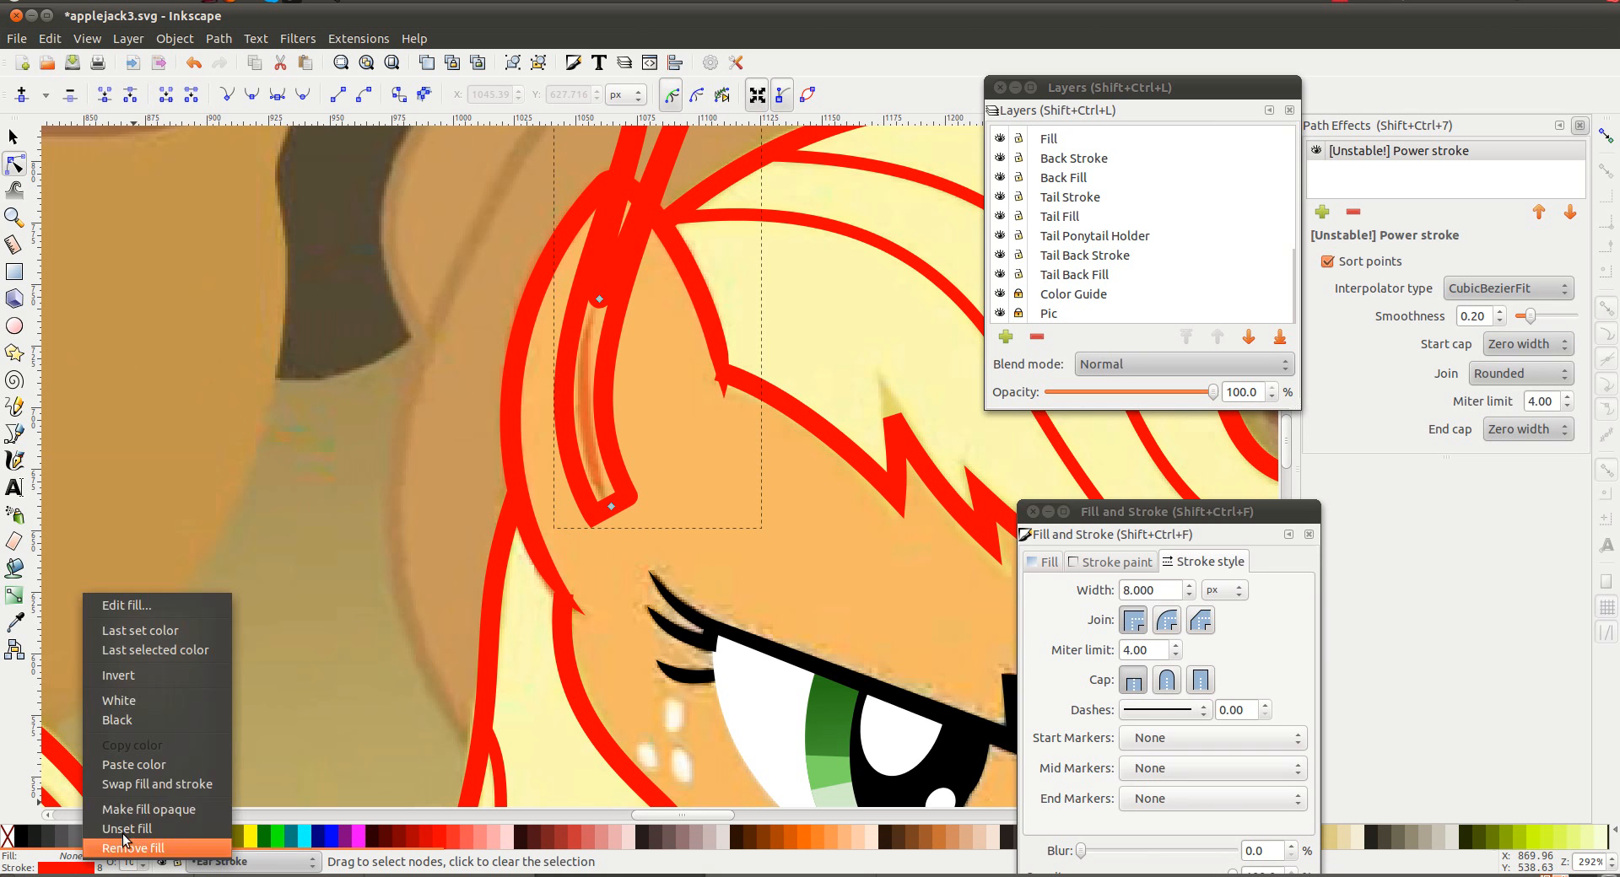
{"action": "left_click", "coordinate": [159, 781]}
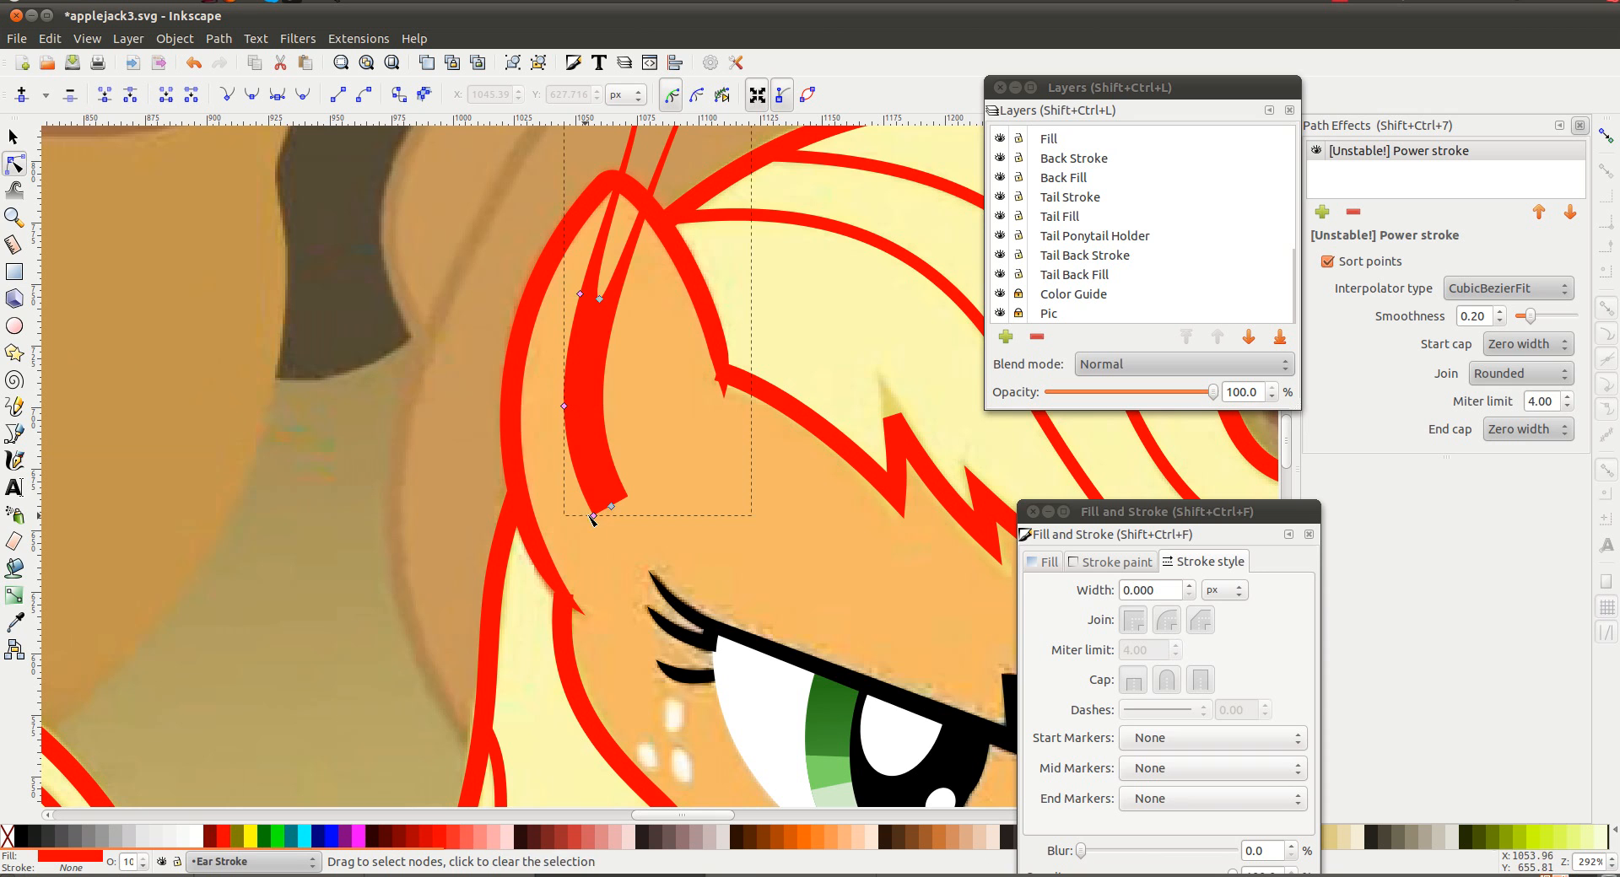
{"action": "left_click_drag", "start_coordinate": [593, 516], "coordinate": [594, 480]}
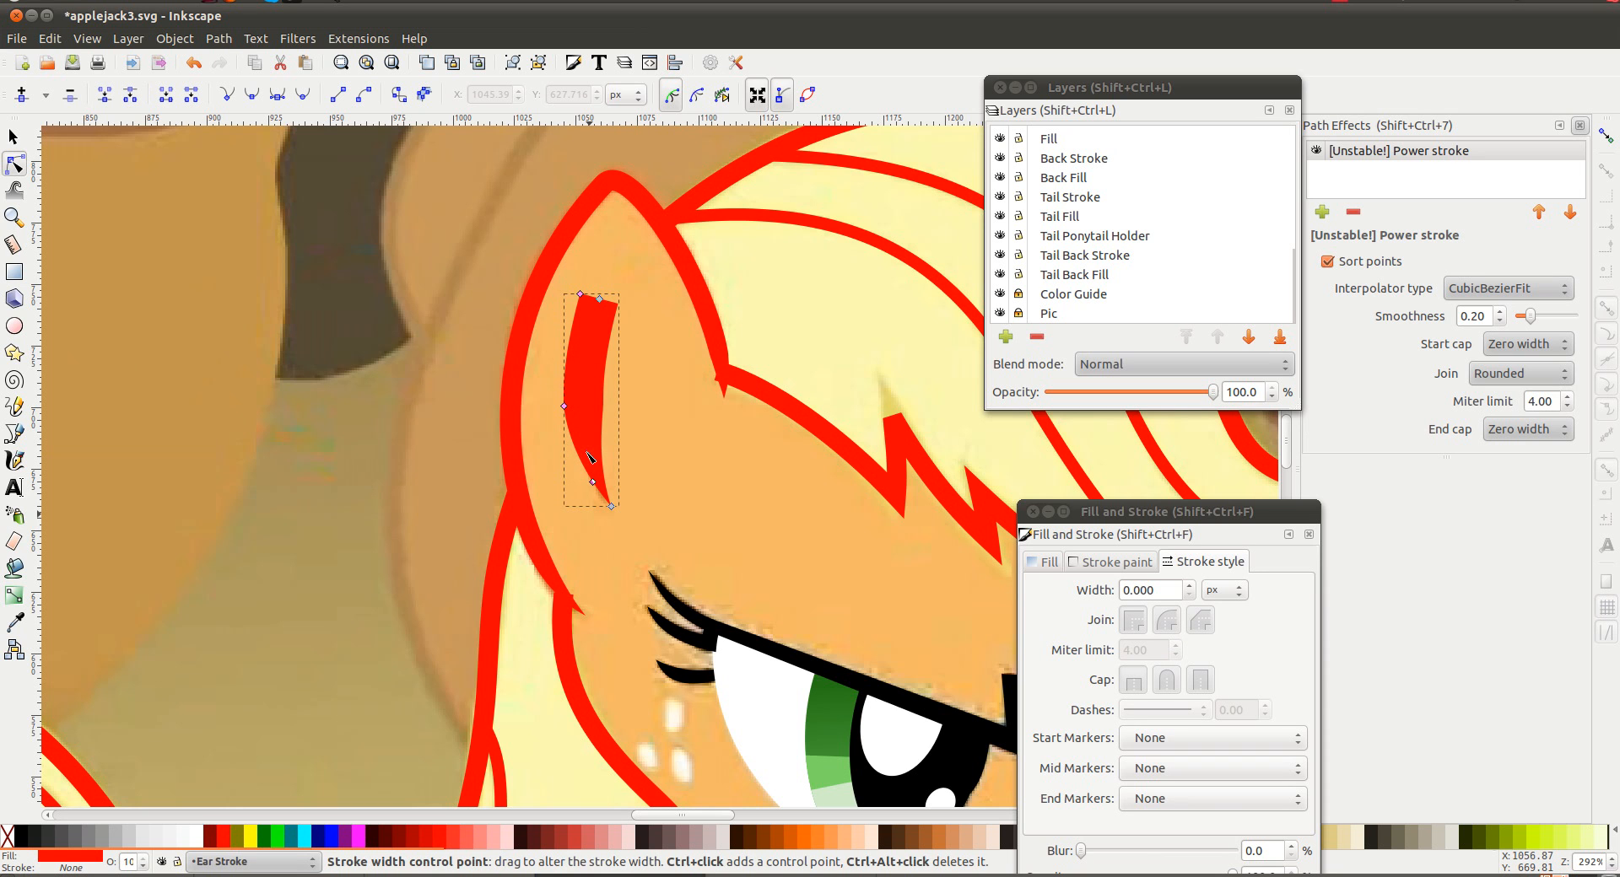
{"action": "left_click_drag", "start_coordinate": [564, 405], "coordinate": [576, 412]}
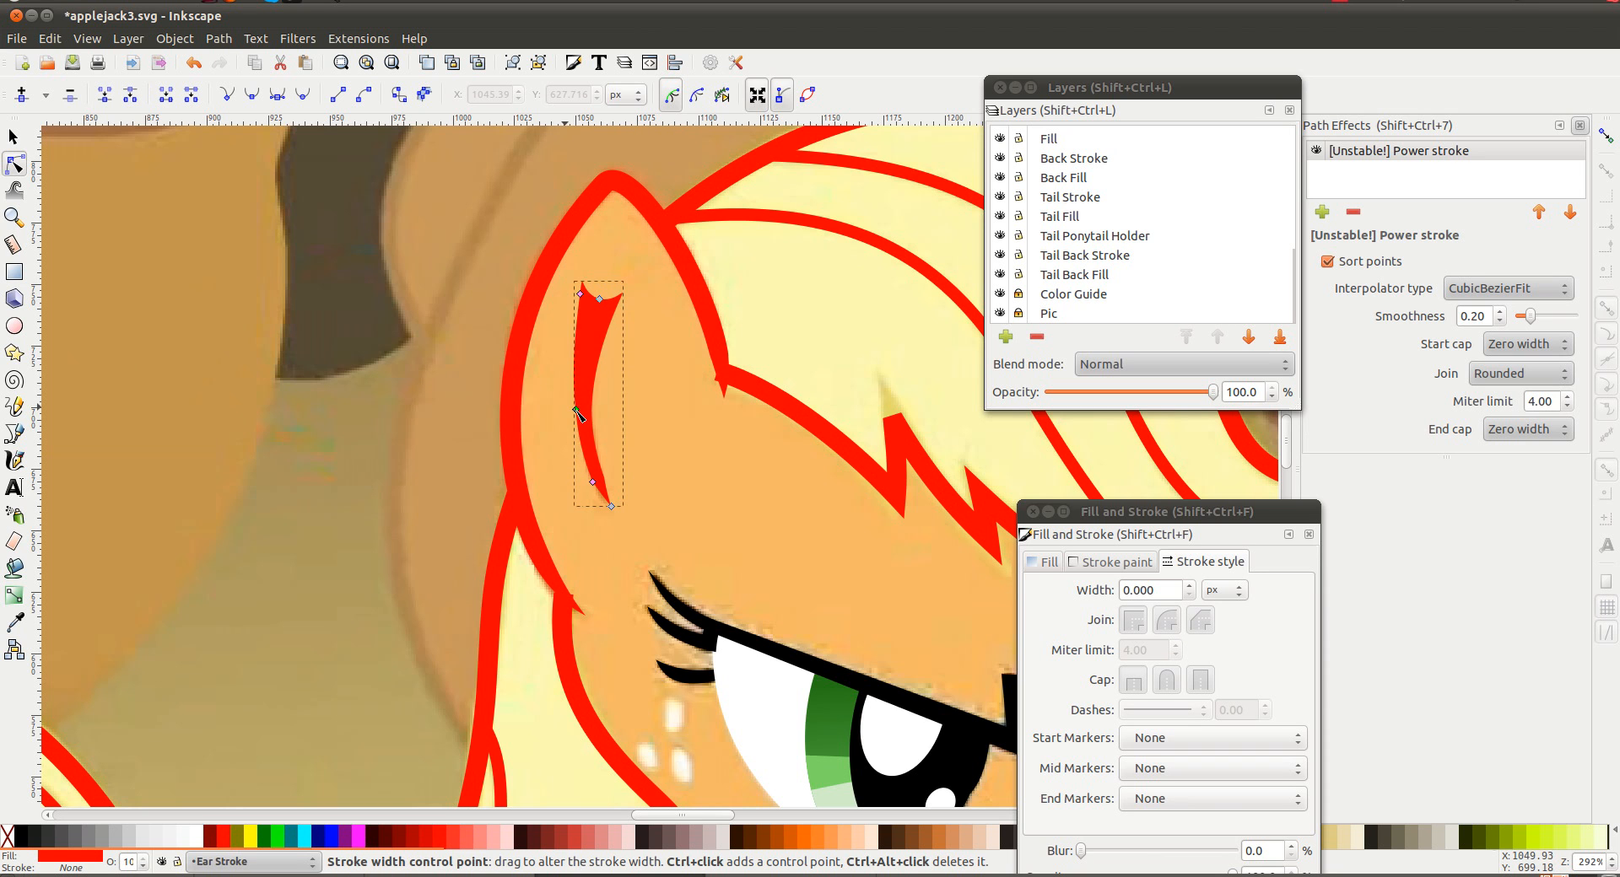
{"action": "left_click_drag", "start_coordinate": [580, 293], "coordinate": [587, 337]}
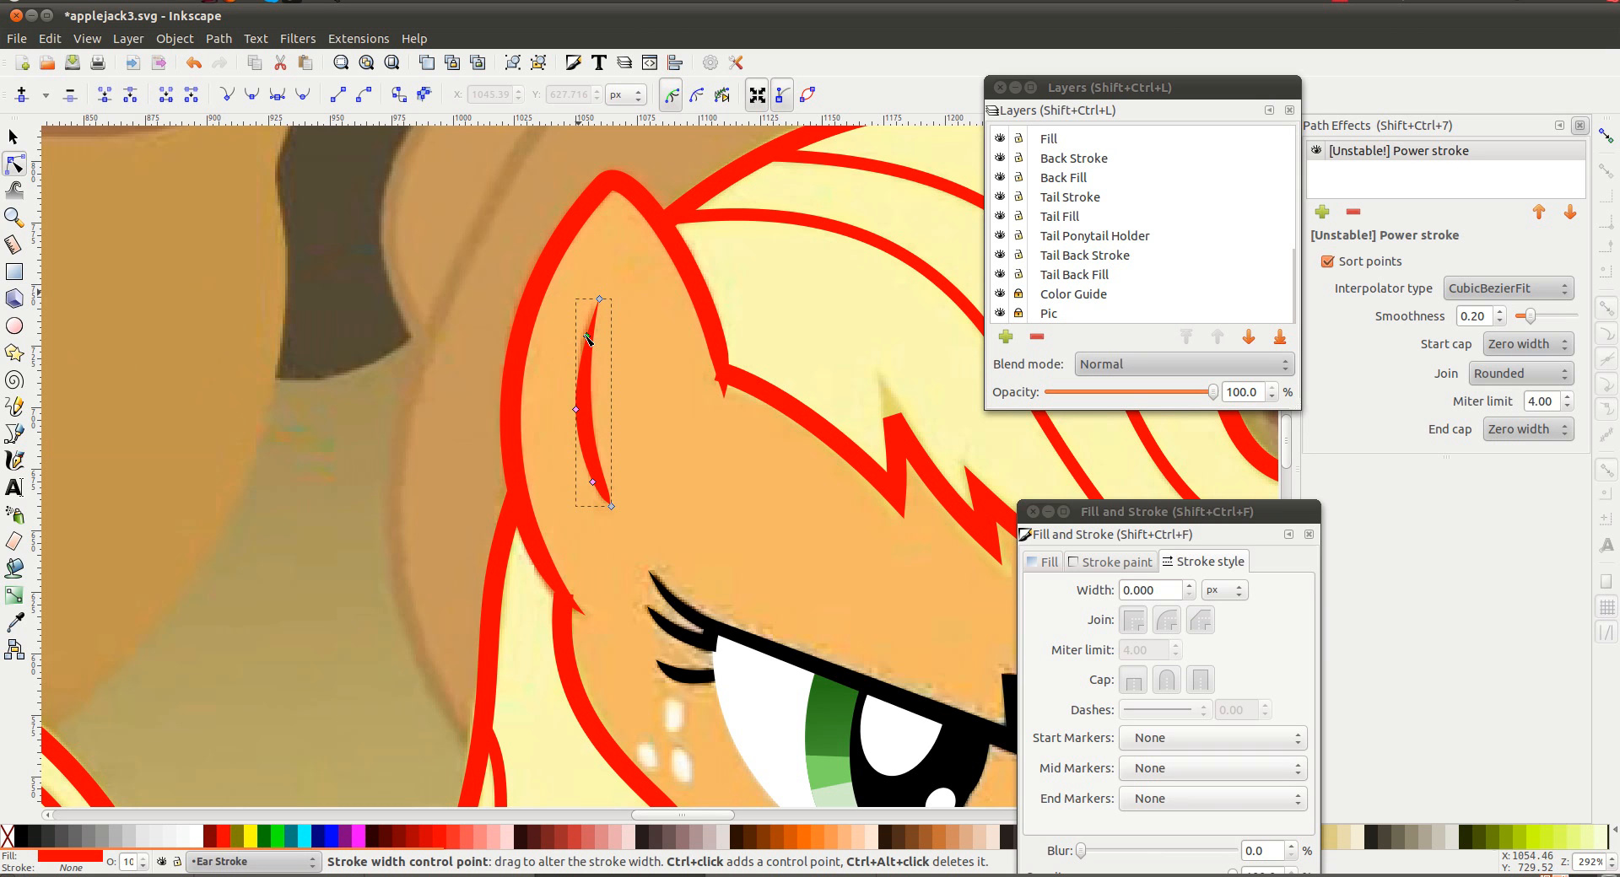
{"action": "left_click", "coordinate": [666, 419]}
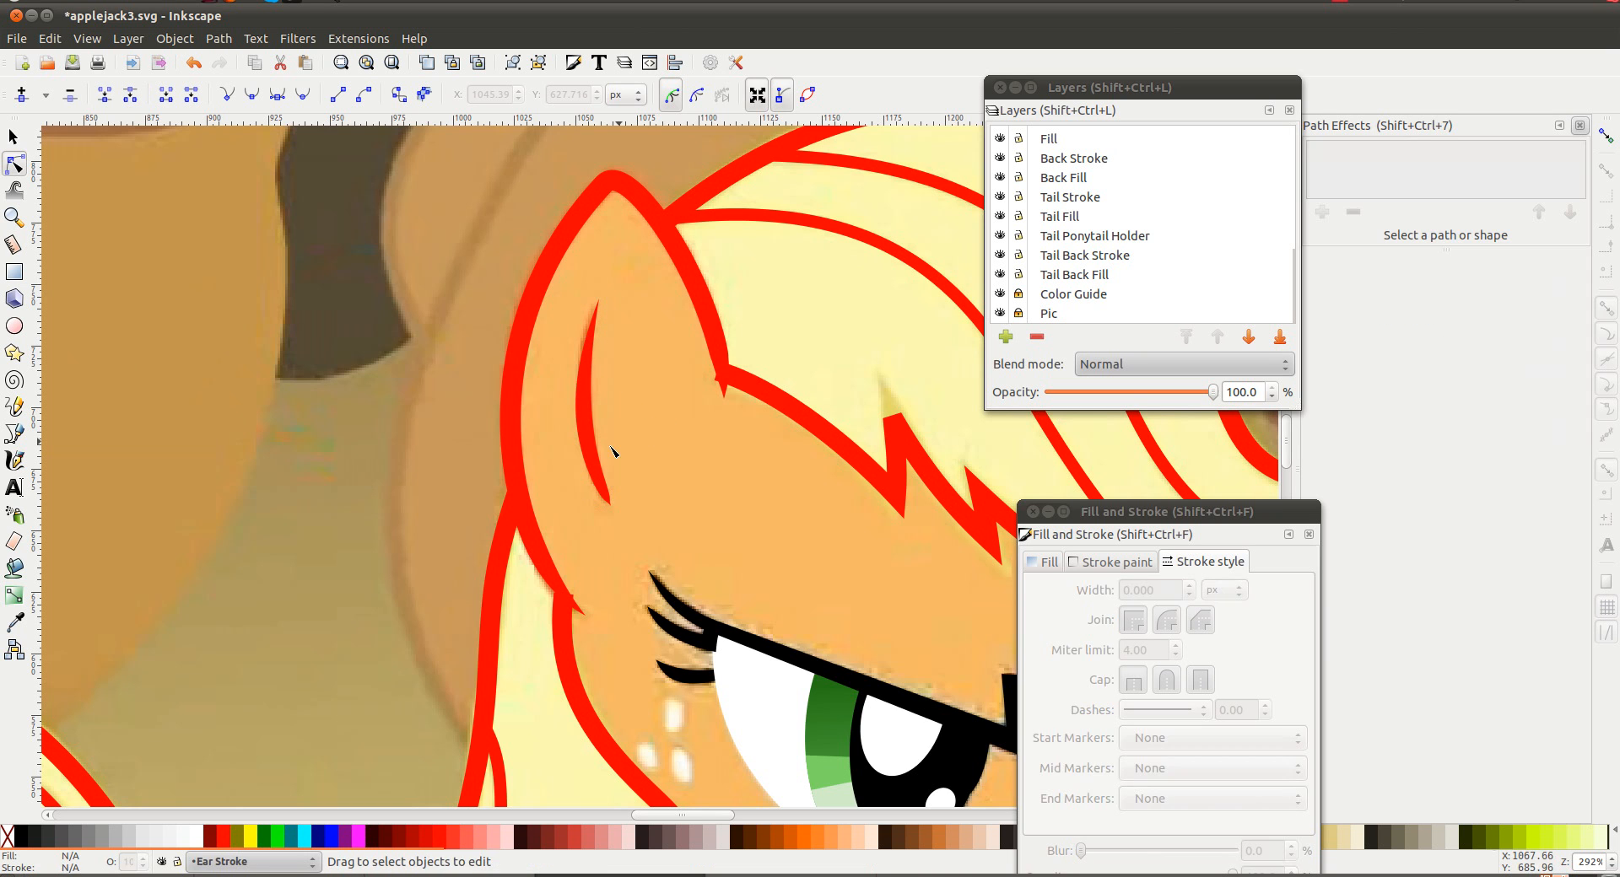
{"action": "left_click", "coordinate": [599, 479]}
{"action": "left_click_drag", "start_coordinate": [596, 486], "coordinate": [595, 480]}
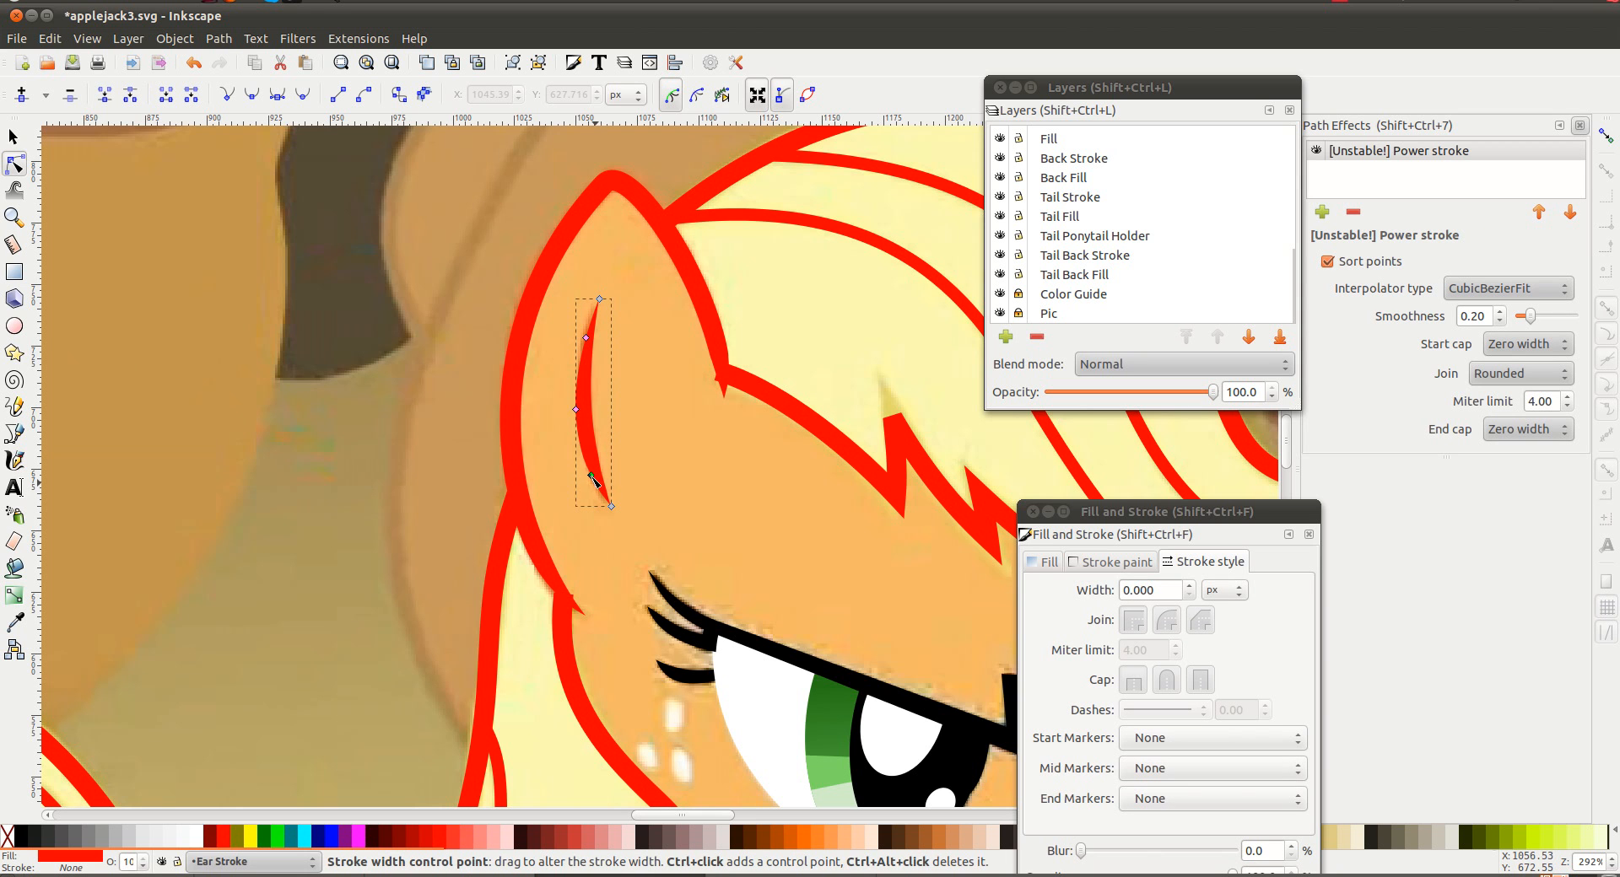
{"action": "left_click", "coordinate": [683, 453]}
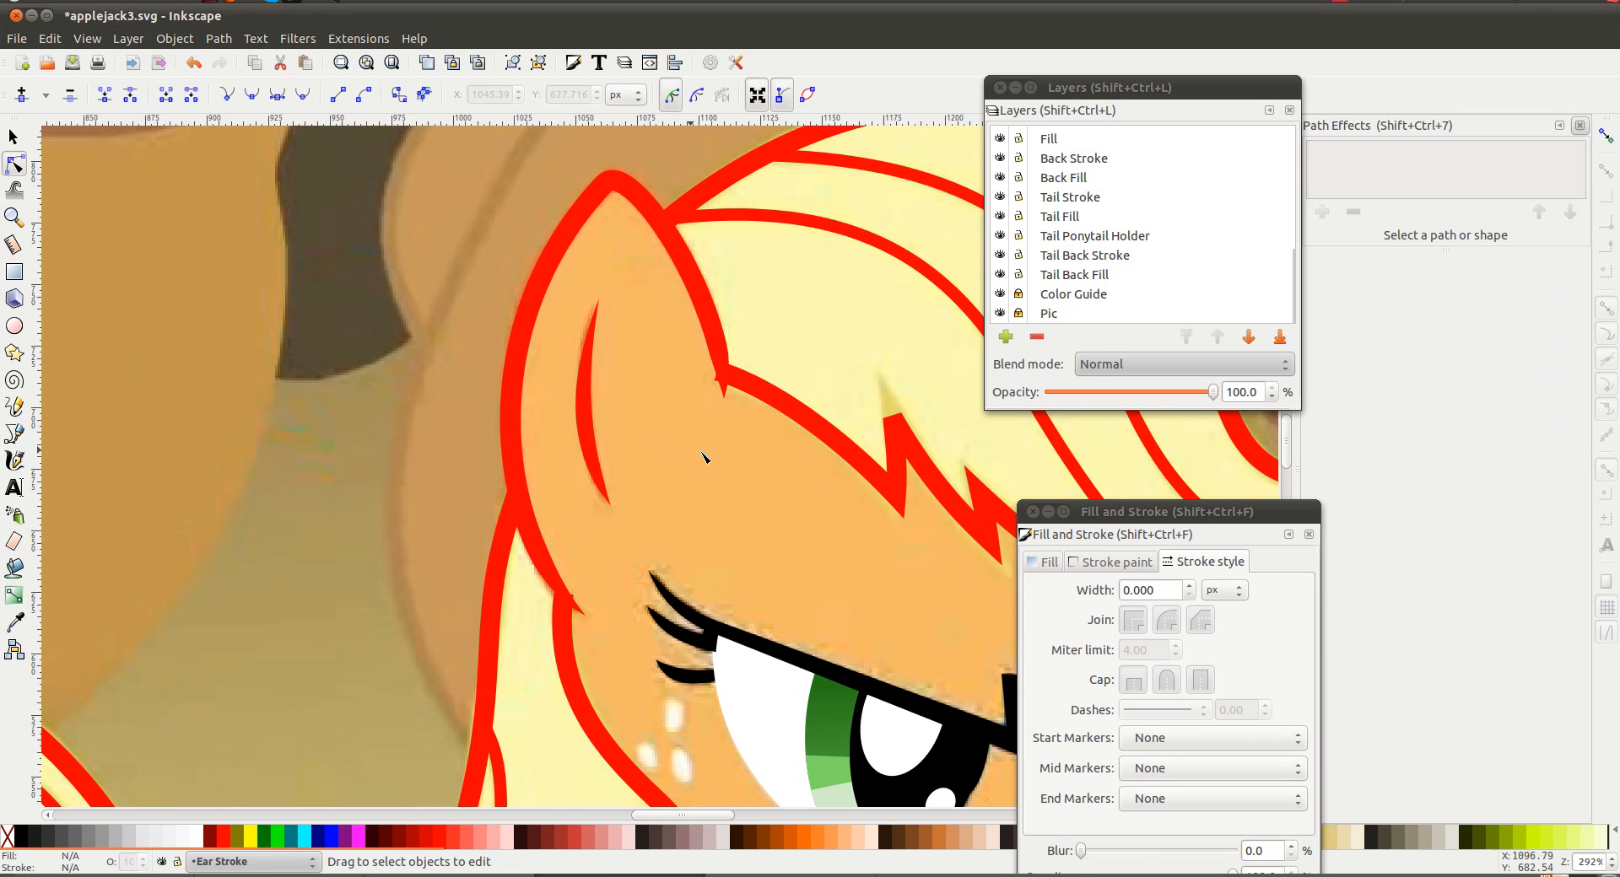
Try bending the inner ear line's path across toward the mane, and undo the change
{"action": "scroll", "coordinate": [666, 456], "scroll_direction": "down", "scroll_amount": 1, "text": "ctrl"}
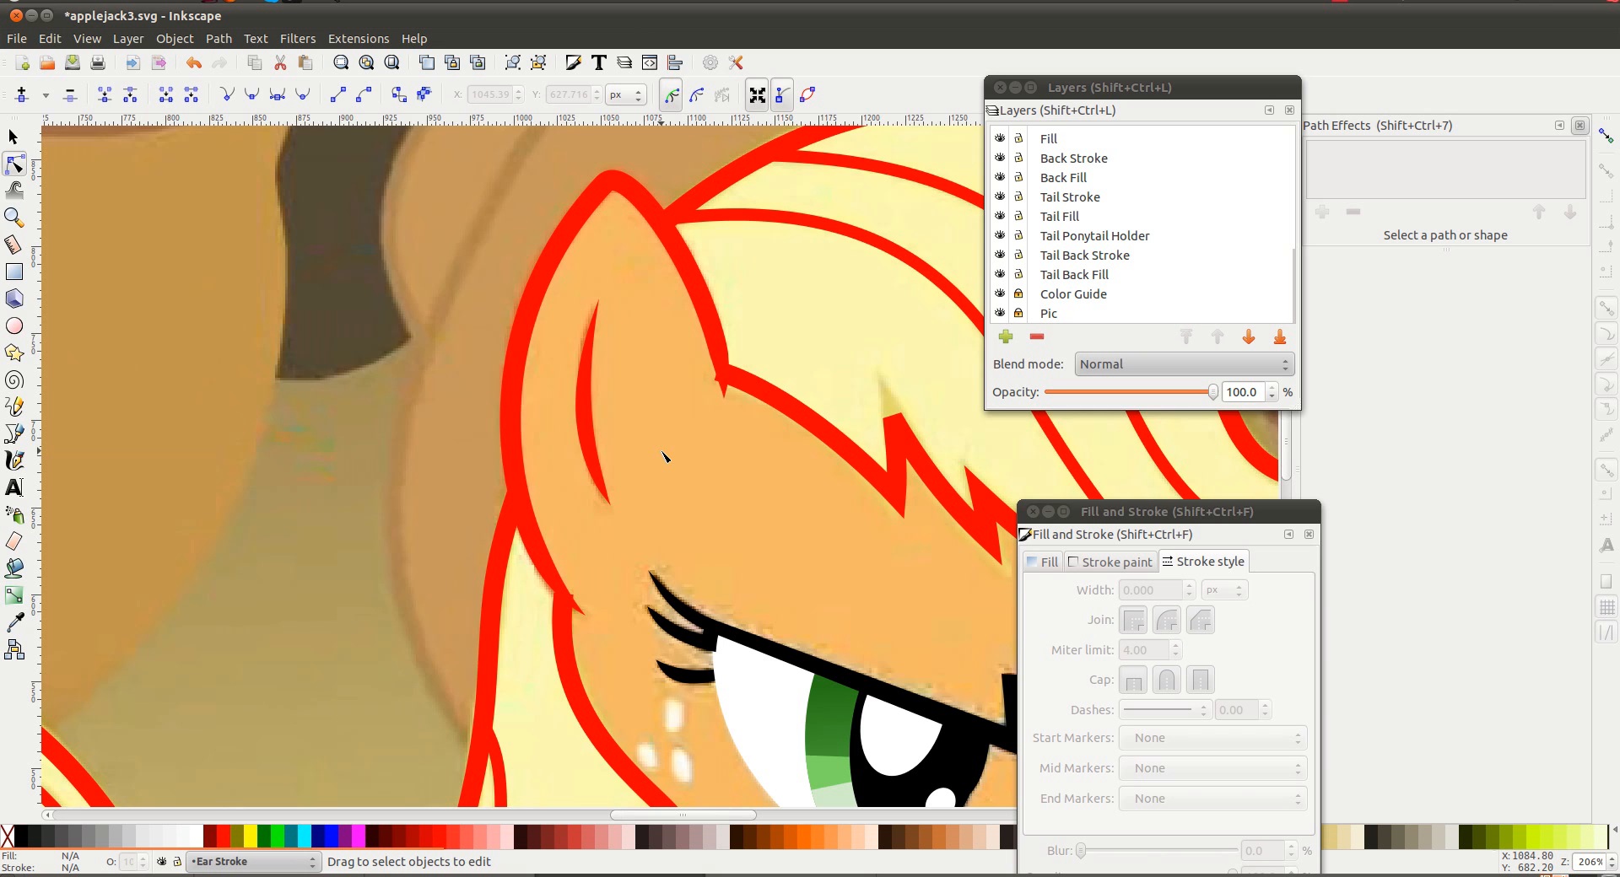
{"action": "scroll", "coordinate": [662, 452], "scroll_direction": "down", "scroll_amount": 5, "text": "shift"}
{"action": "left_click", "coordinate": [447, 397]}
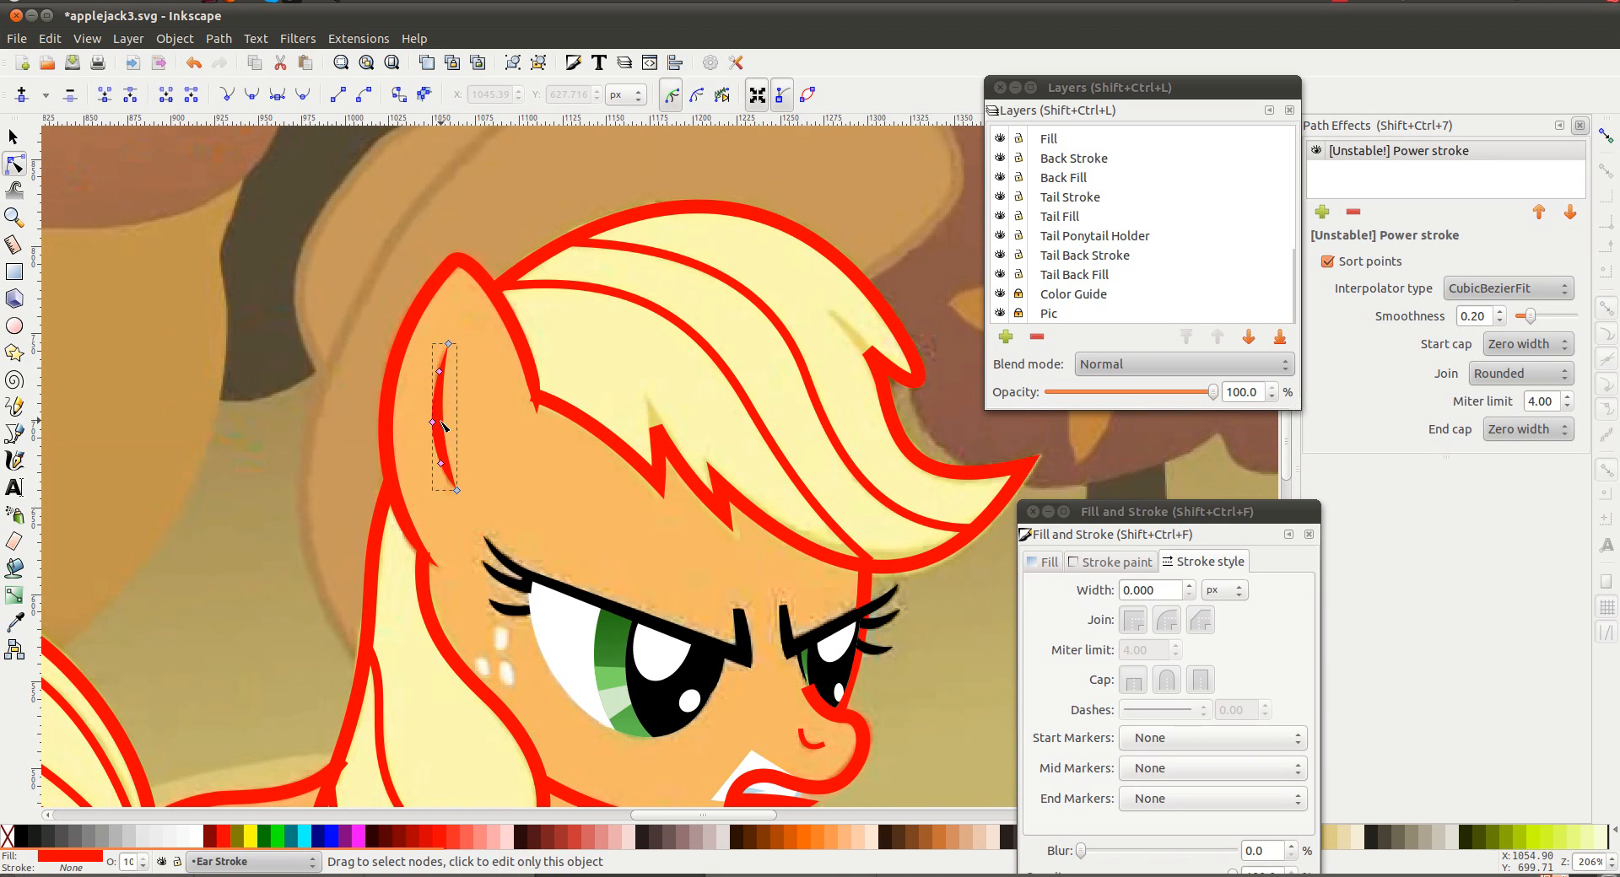
{"action": "mouse_move", "coordinate": [447, 436]}
{"action": "left_mouse_down"}
{"action": "mouse_move", "coordinate": [509, 427]}
{"action": "mouse_move", "coordinate": [529, 371]}
{"action": "mouse_move", "coordinate": [539, 485]}
{"action": "mouse_move", "coordinate": [422, 438]}
{"action": "mouse_move", "coordinate": [596, 344]}
{"action": "mouse_move", "coordinate": [688, 502]}
{"action": "left_mouse_up"}
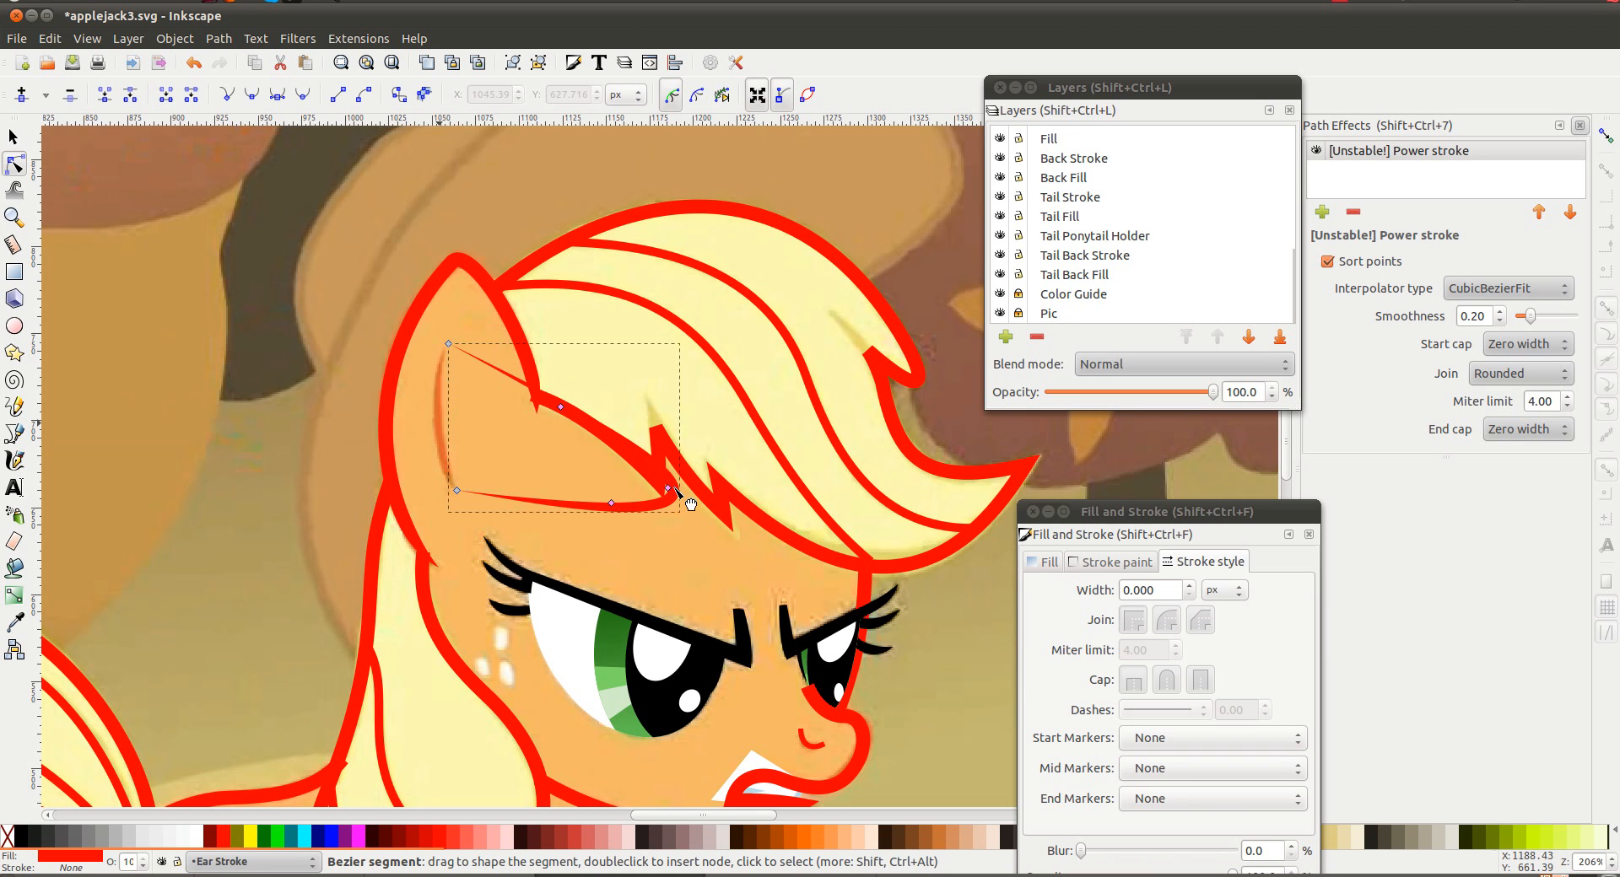
{"action": "key", "text": "ctrl+z"}
{"action": "key", "text": "Escape"}
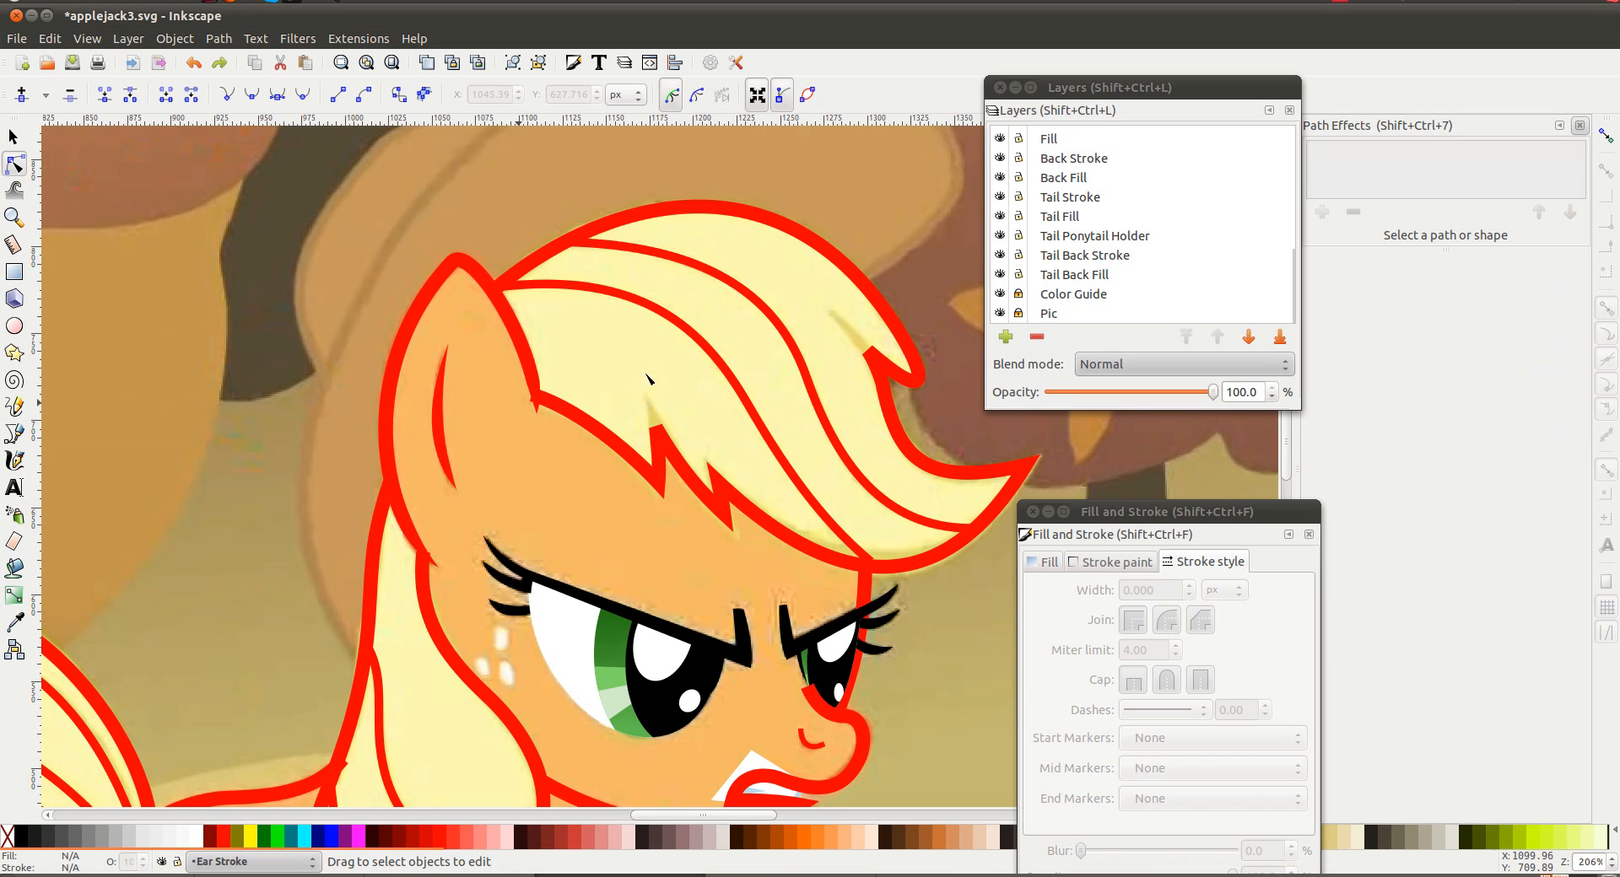
{"action": "left_click", "coordinate": [514, 365]}
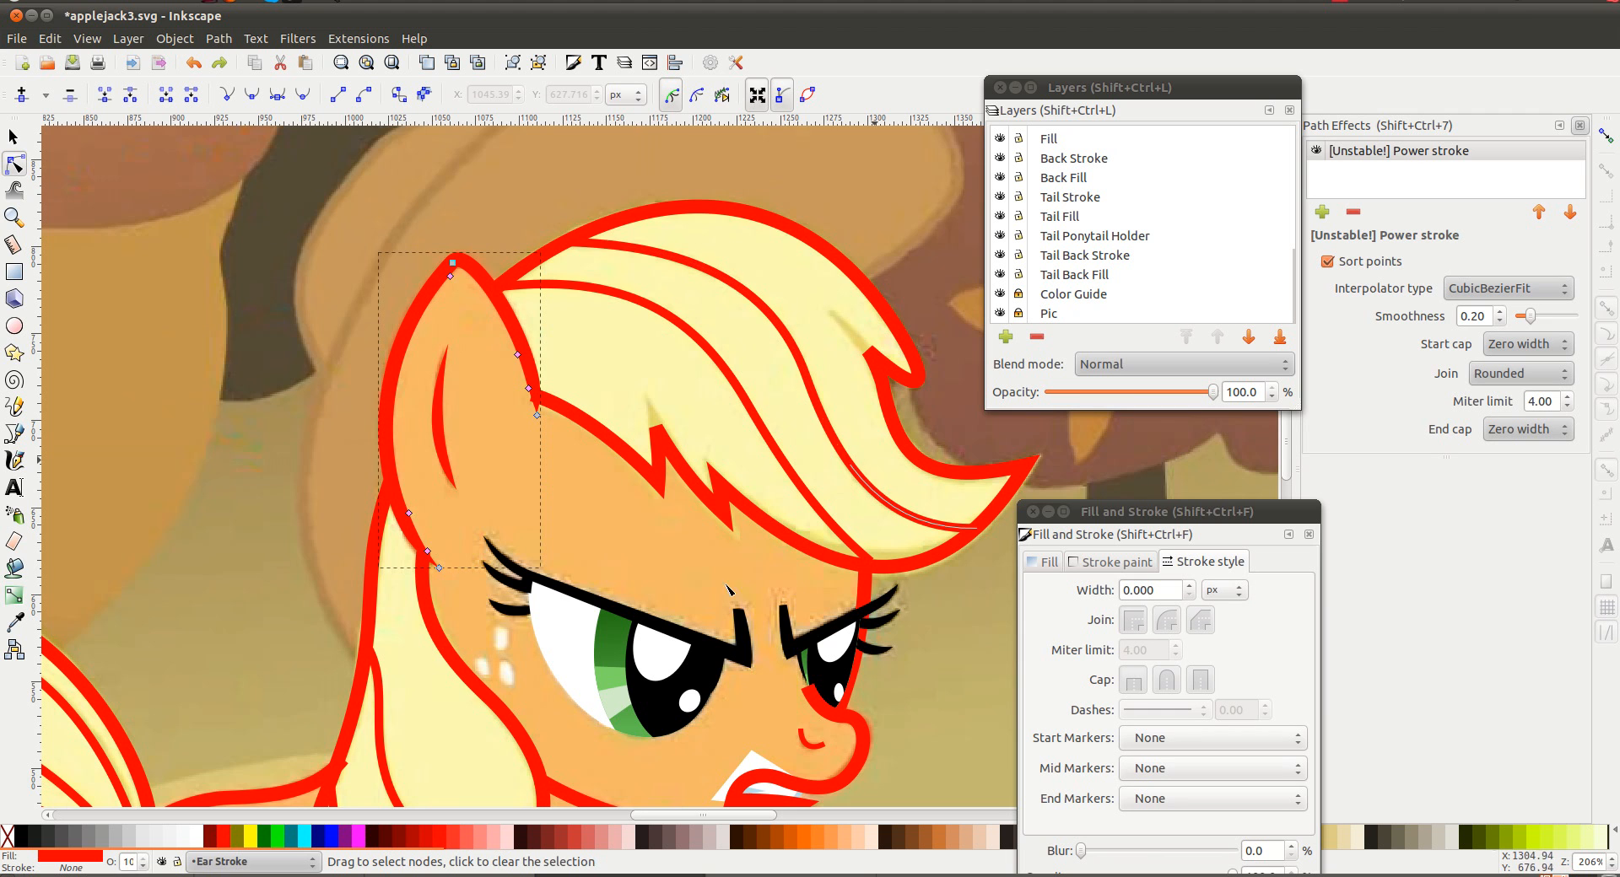
{"action": "scroll", "coordinate": [723, 618], "scroll_direction": "down", "scroll_amount": 4}
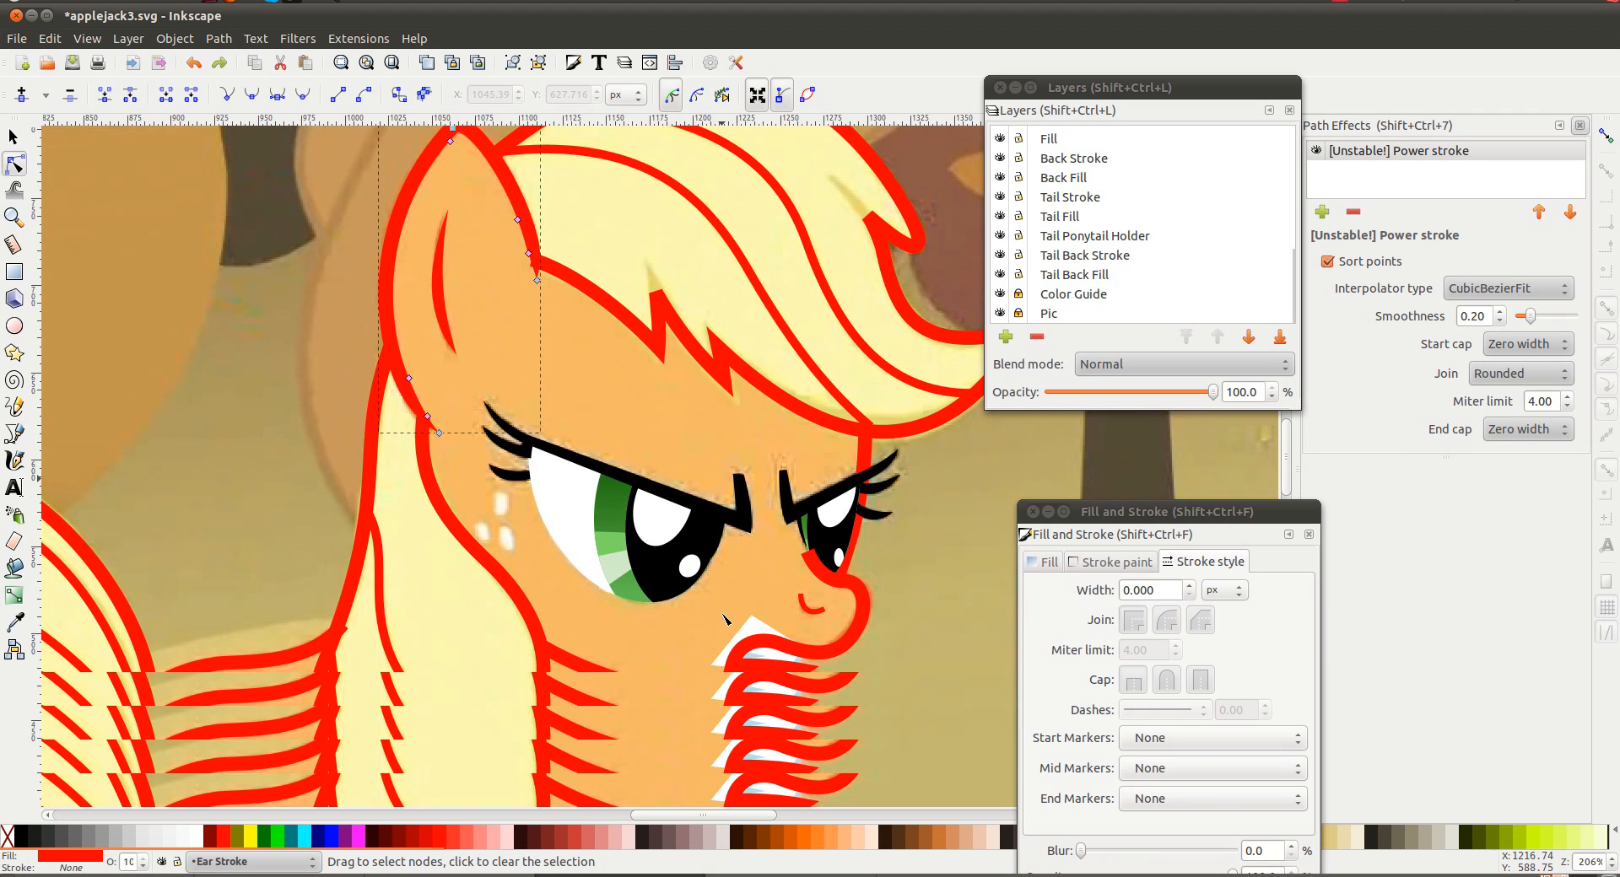
Create a linked copy of the ear outline's original path using Clone original path (LPE)
{"action": "left_click", "coordinate": [584, 379]}
{"action": "scroll", "coordinate": [548, 354], "scroll_direction": "up", "scroll_amount": 2}
{"action": "scroll", "coordinate": [523, 296], "scroll_direction": "left", "scroll_amount": 2}
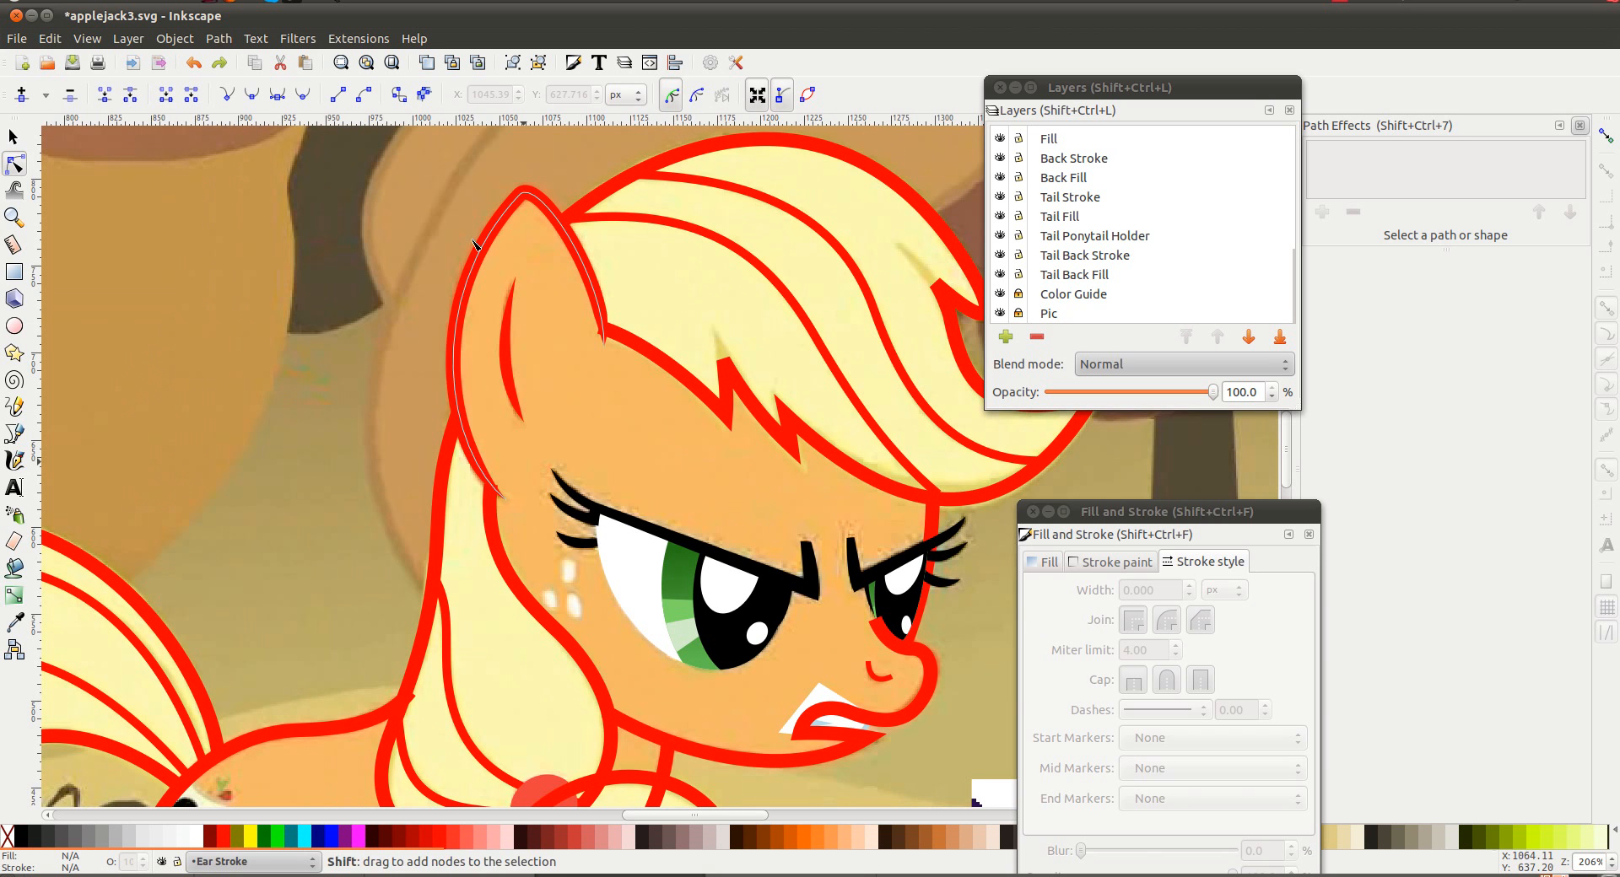
{"action": "left_click", "coordinate": [500, 263]}
{"action": "left_click", "coordinate": [53, 40]}
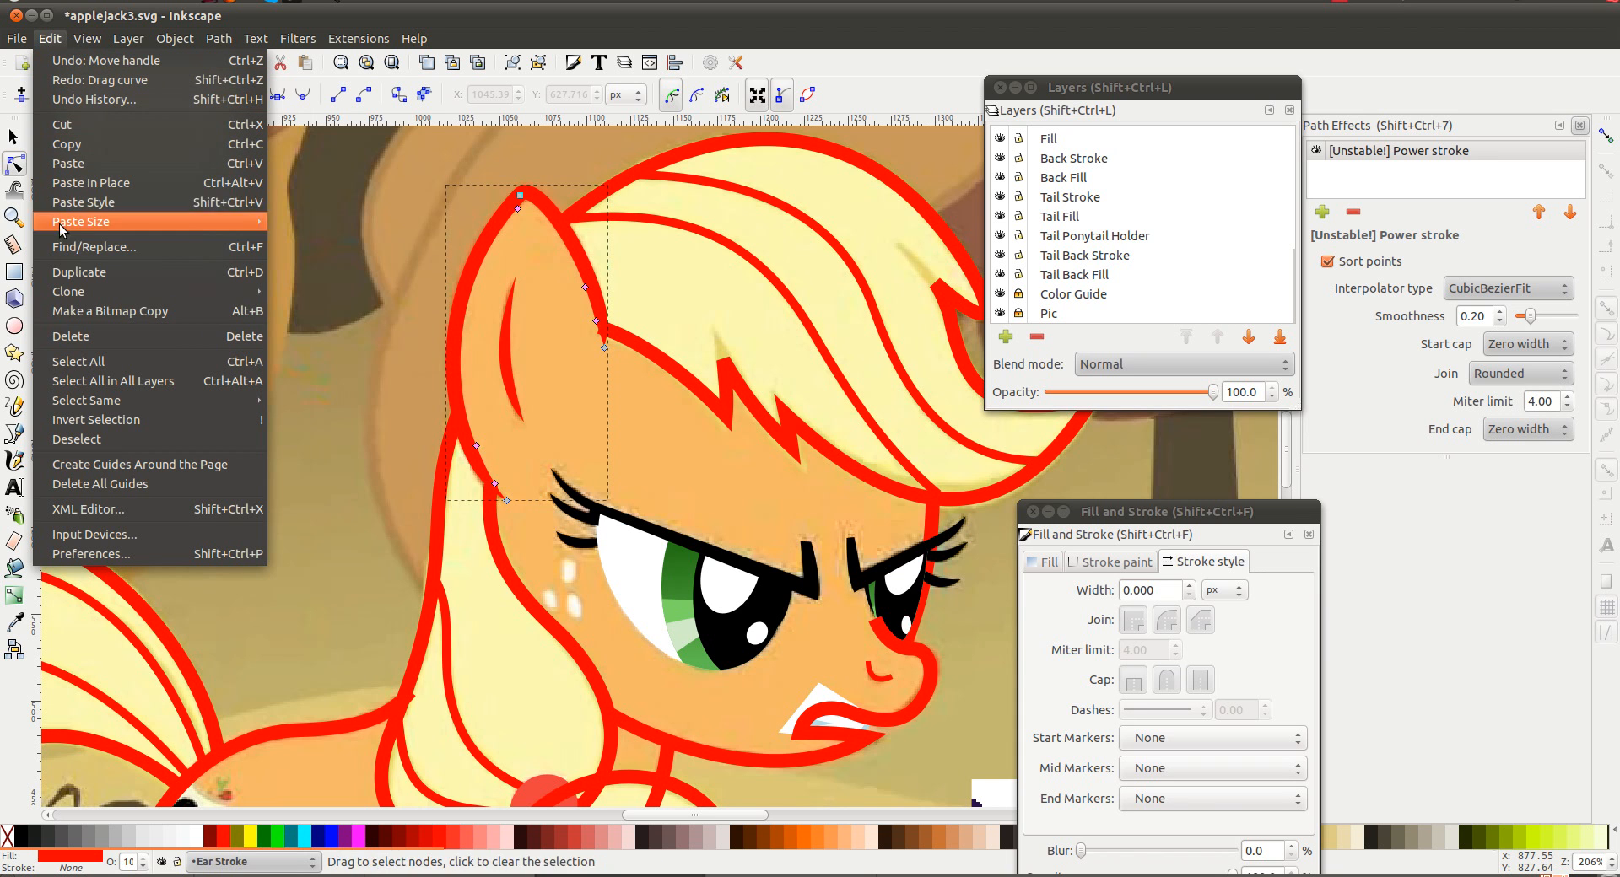
{"action": "mouse_move", "coordinate": [75, 295]}
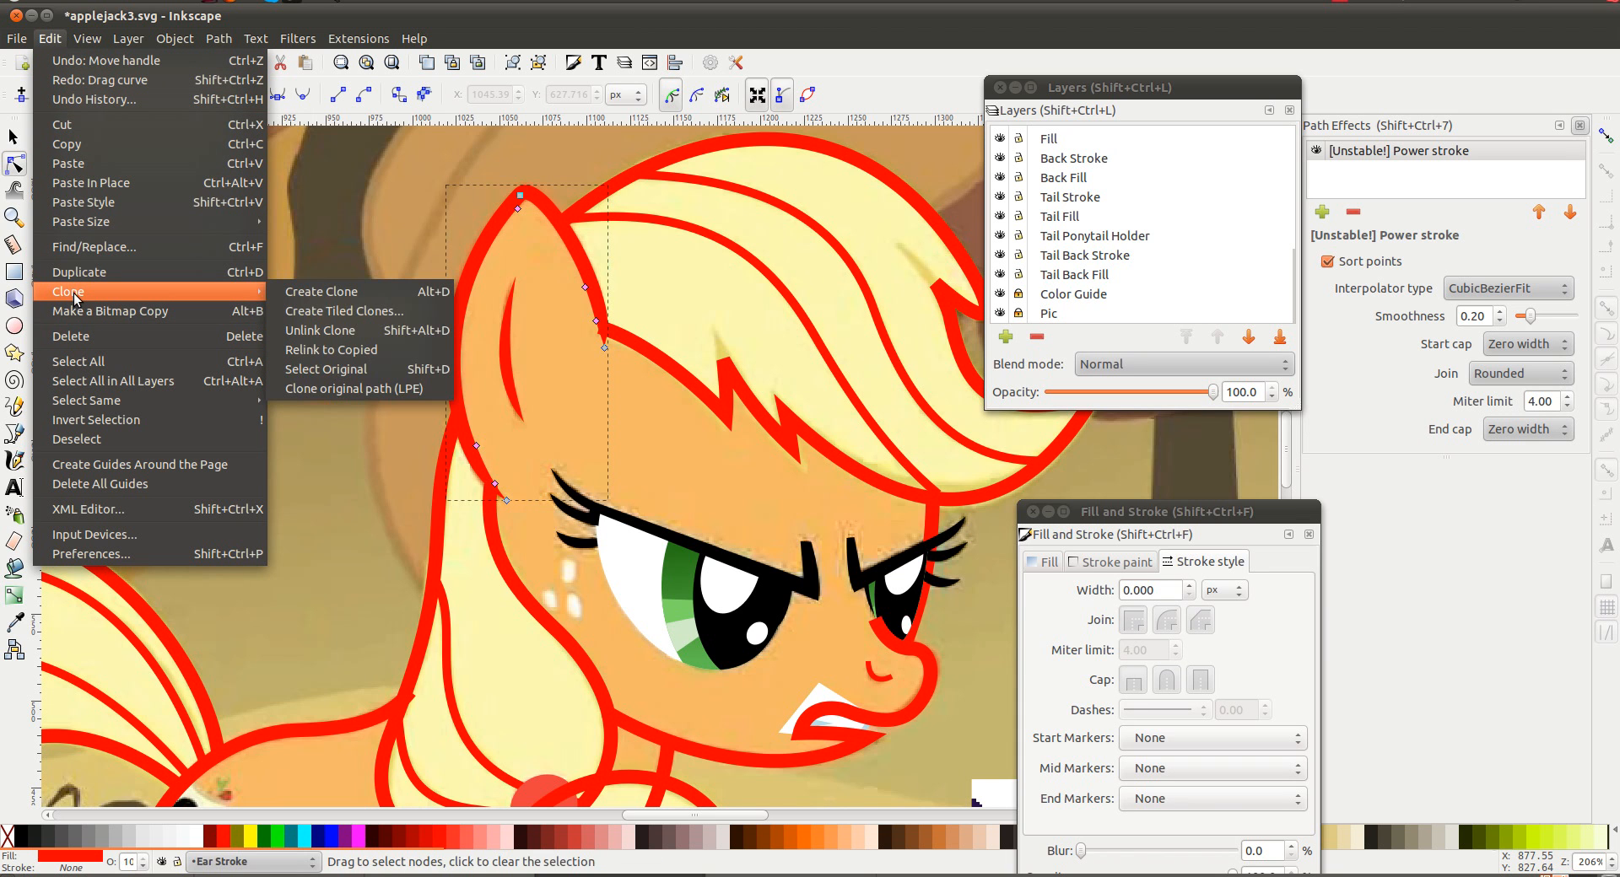
{"action": "left_click", "coordinate": [408, 388]}
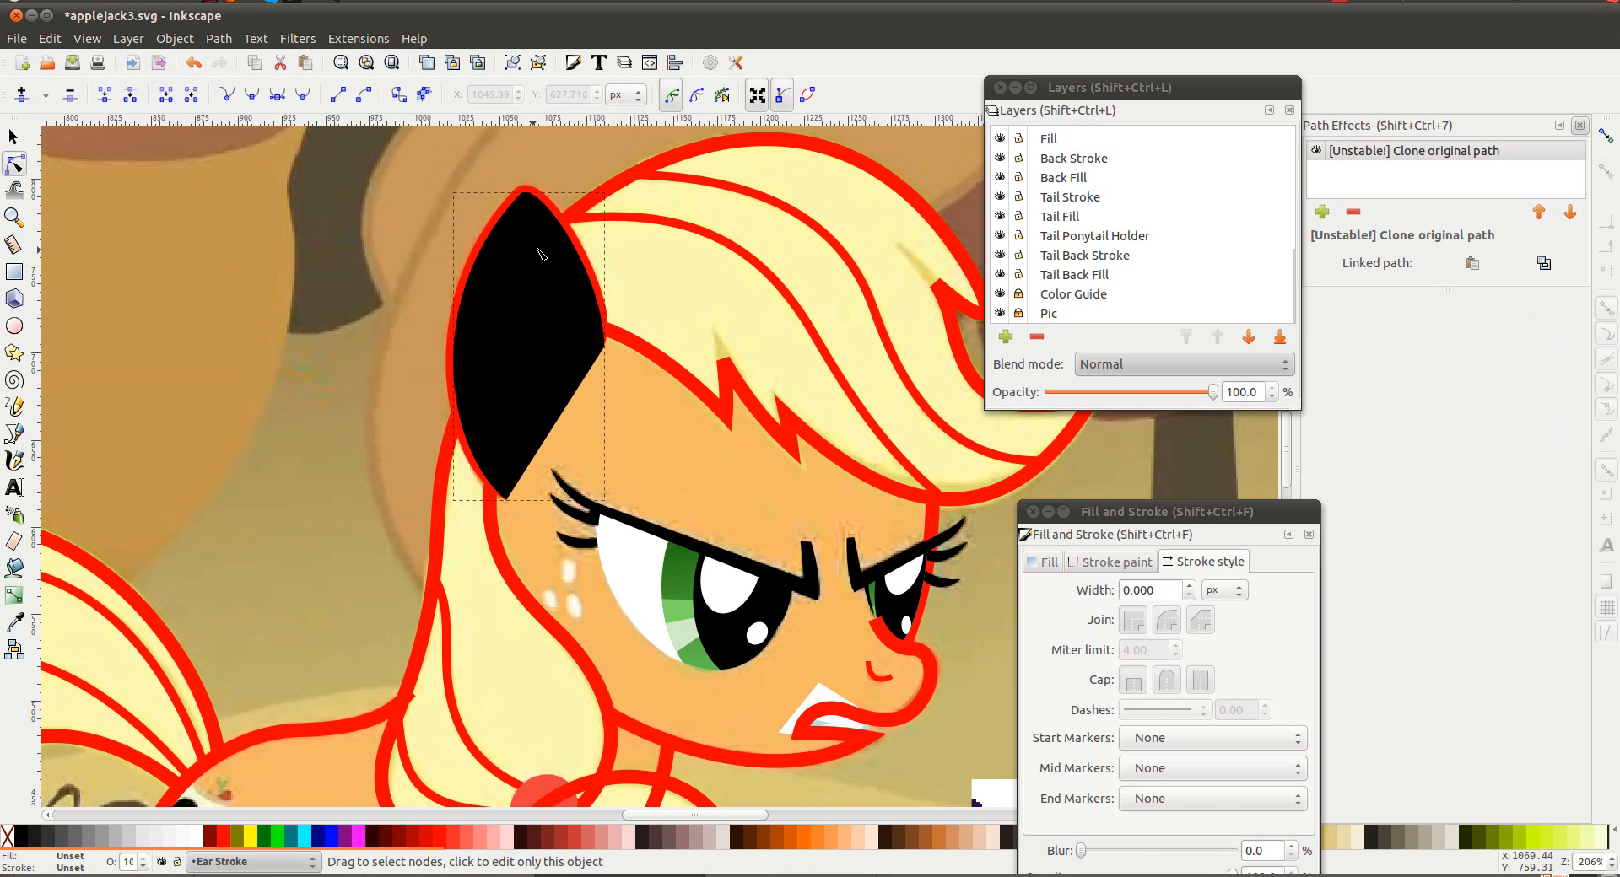
{"action": "scroll", "coordinate": [546, 344], "scroll_direction": "down", "scroll_amount": 5}
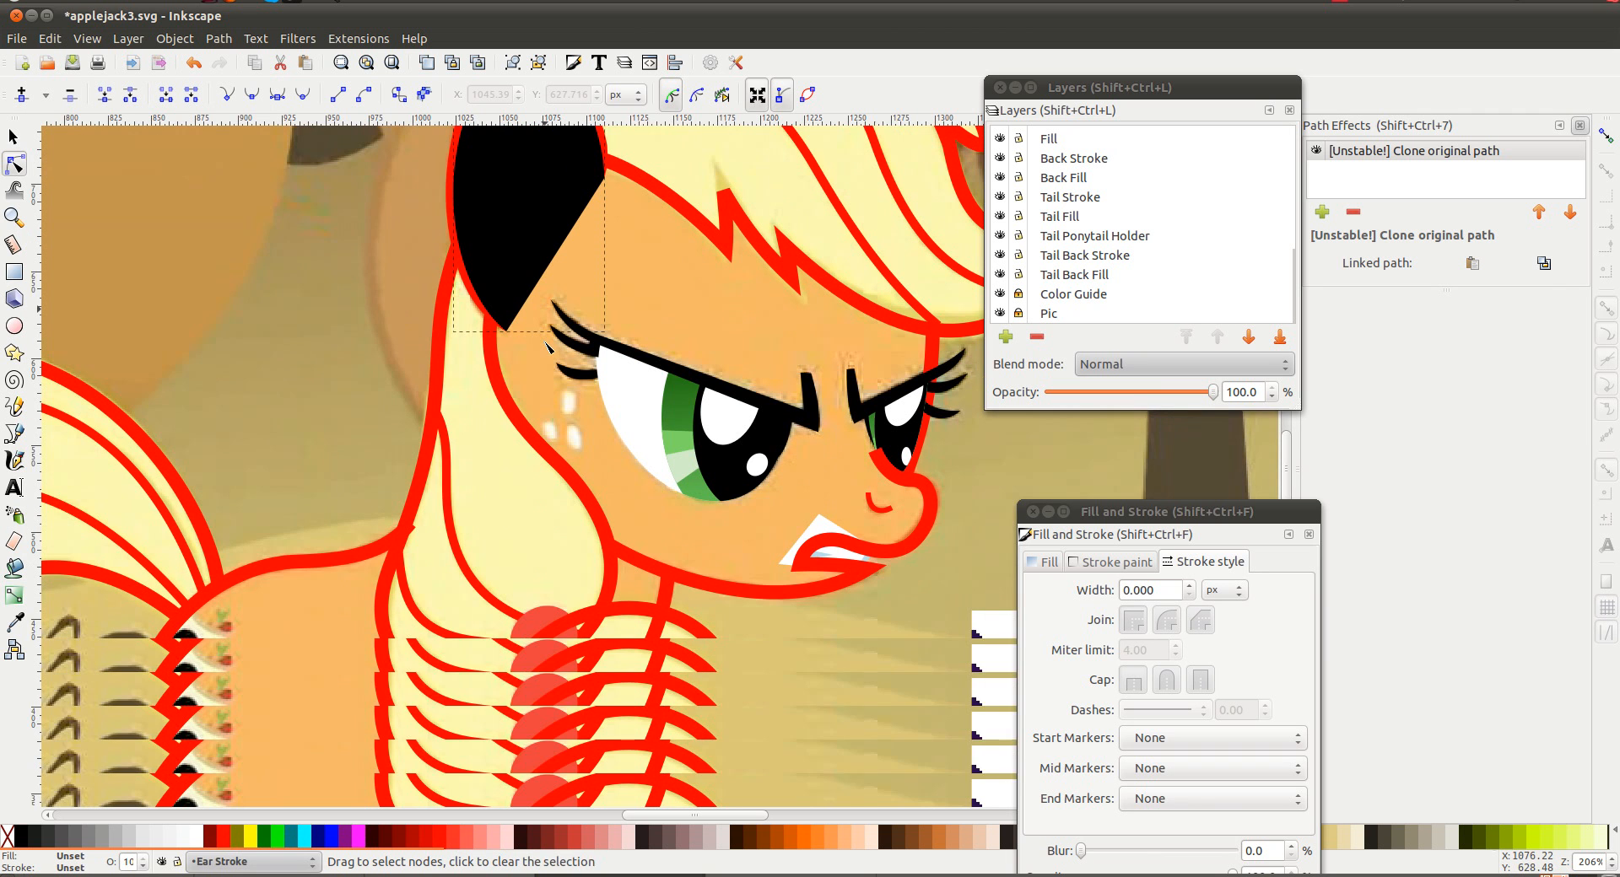
{"action": "scroll", "coordinate": [547, 344], "scroll_direction": "up", "scroll_amount": 4}
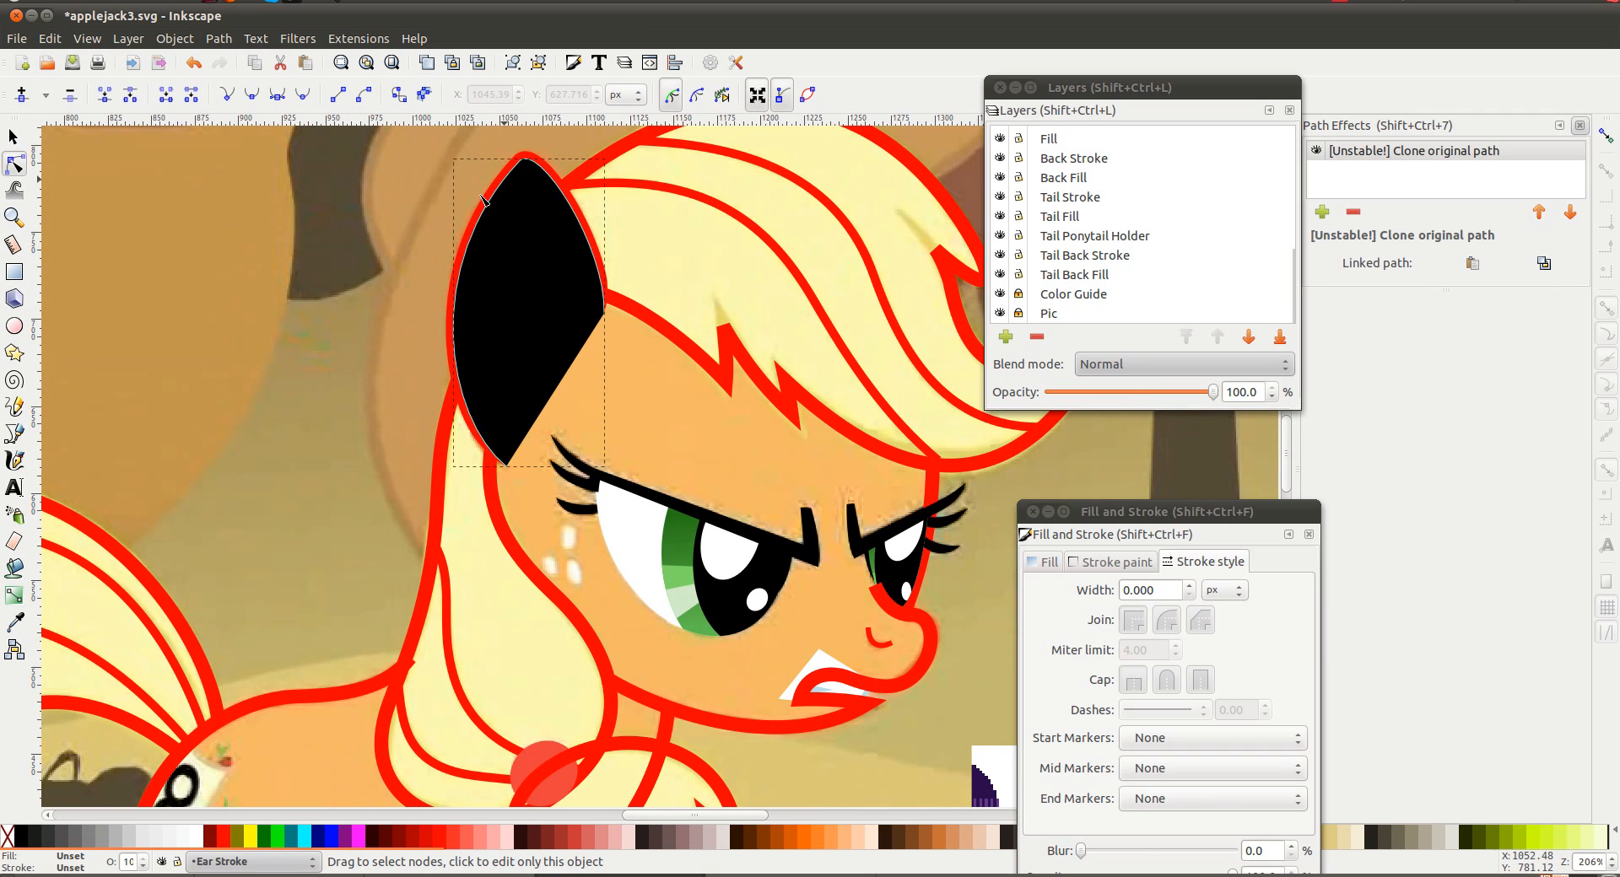
{"action": "scroll", "coordinate": [561, 410], "scroll_direction": "right", "scroll_amount": 5}
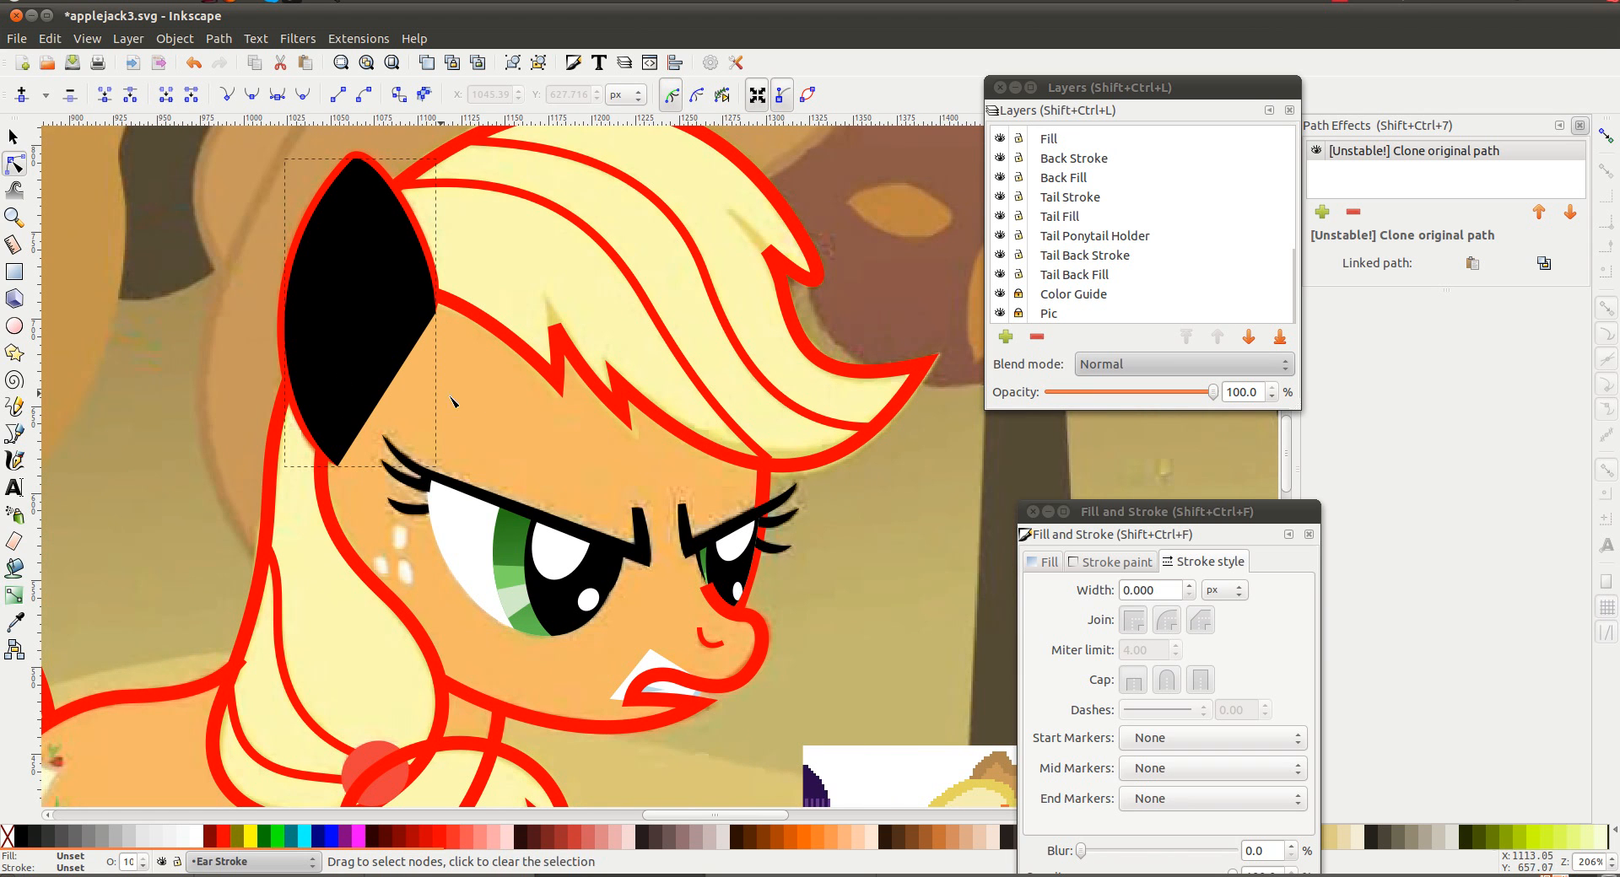
{"action": "scroll", "coordinate": [284, 283], "scroll_direction": "right", "scroll_amount": 2}
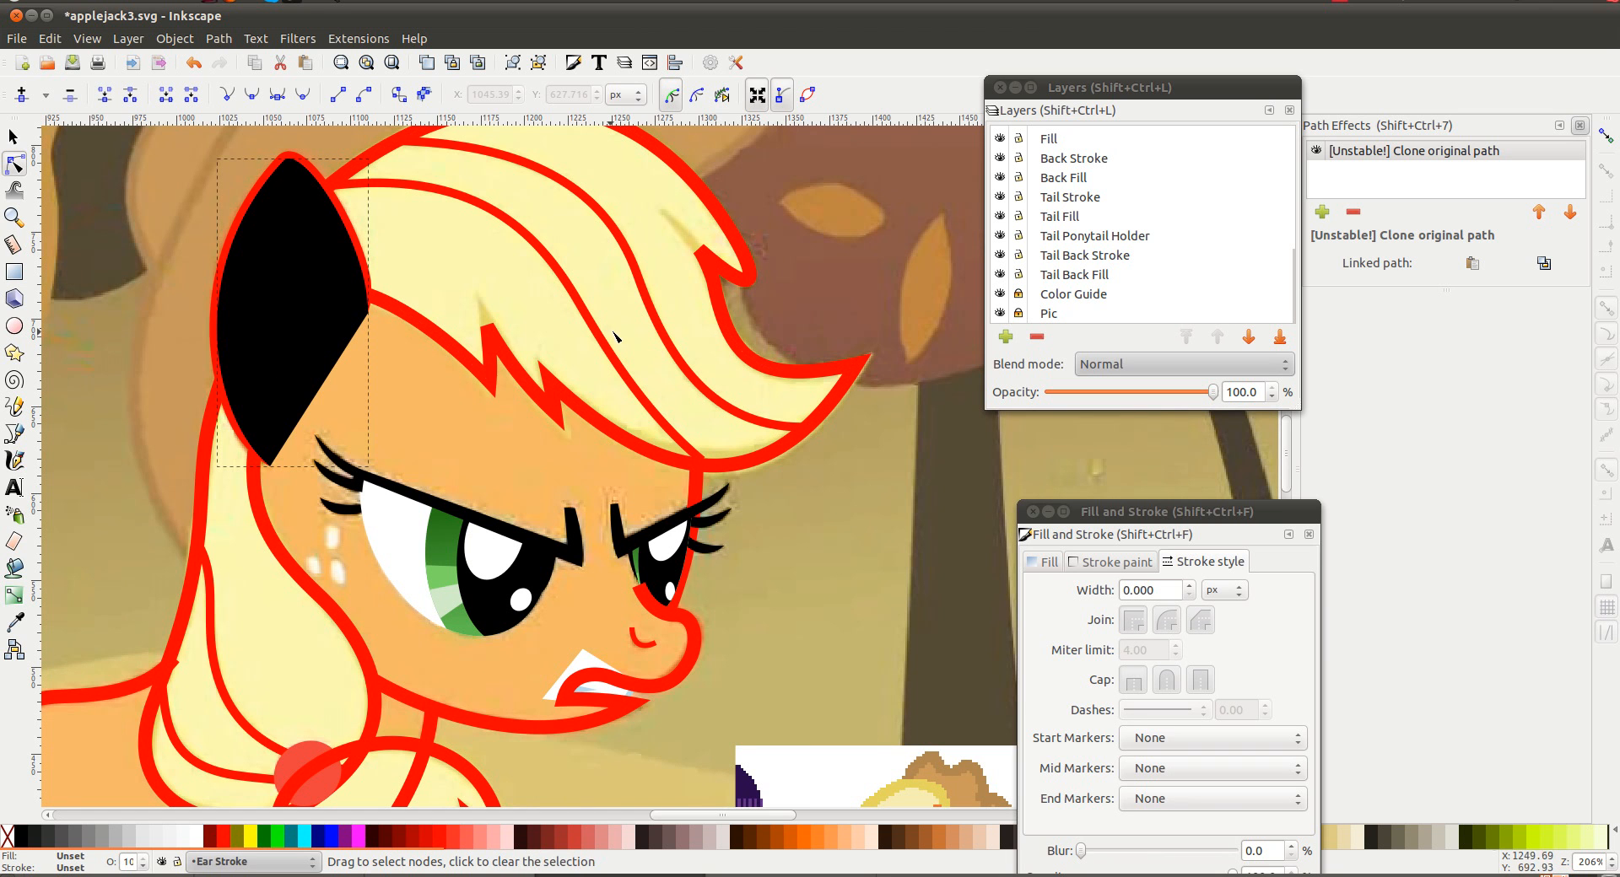
{"action": "left_click", "coordinate": [50, 39]}
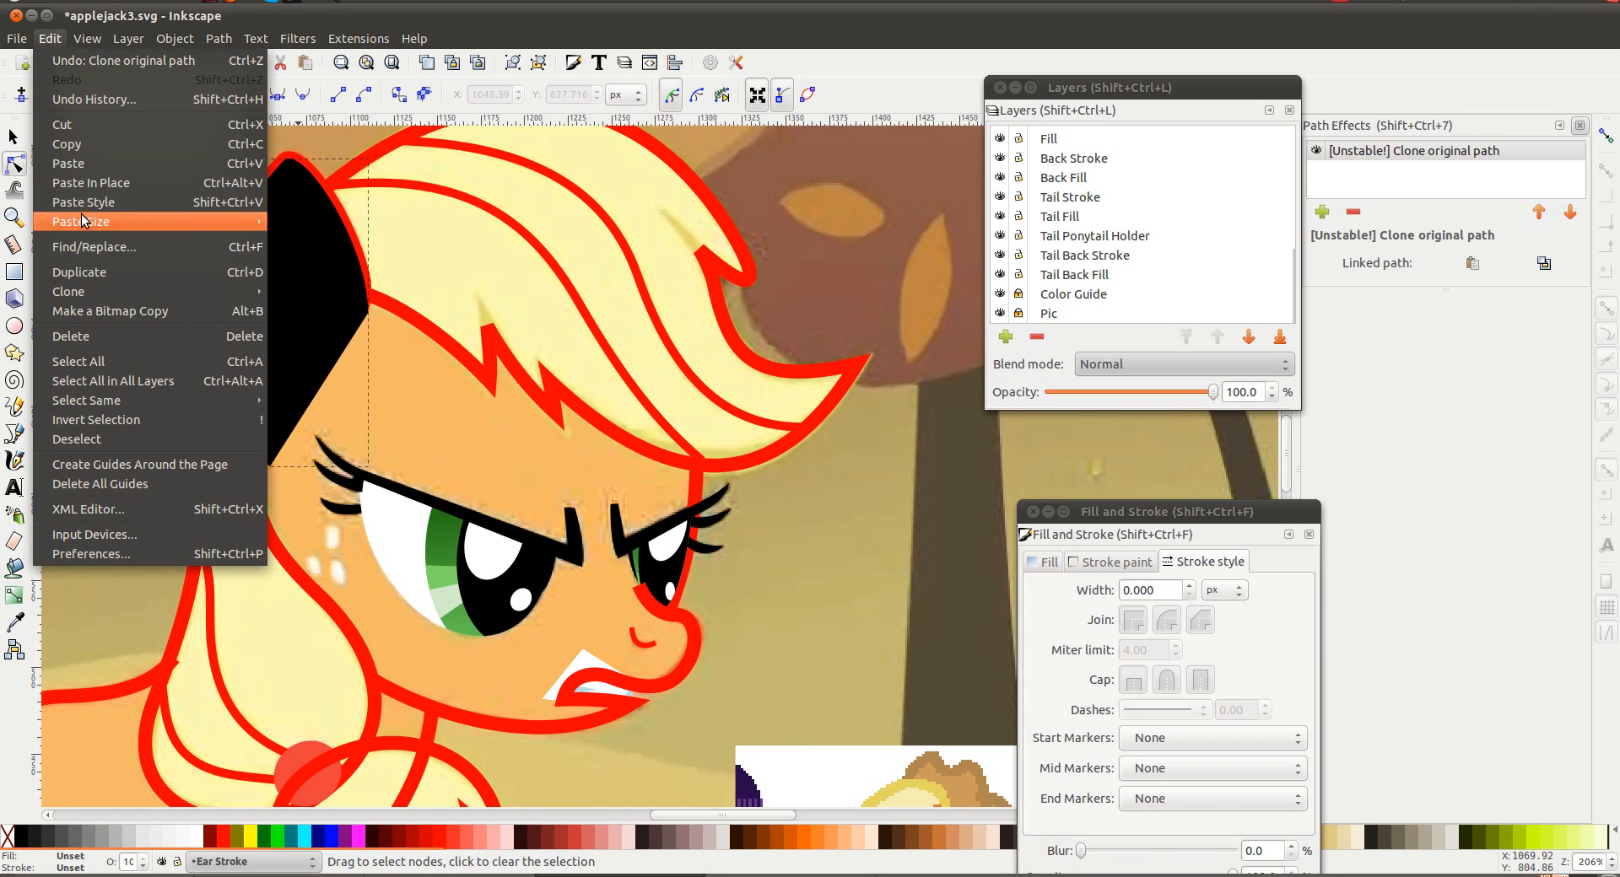
{"action": "mouse_move", "coordinate": [102, 291]}
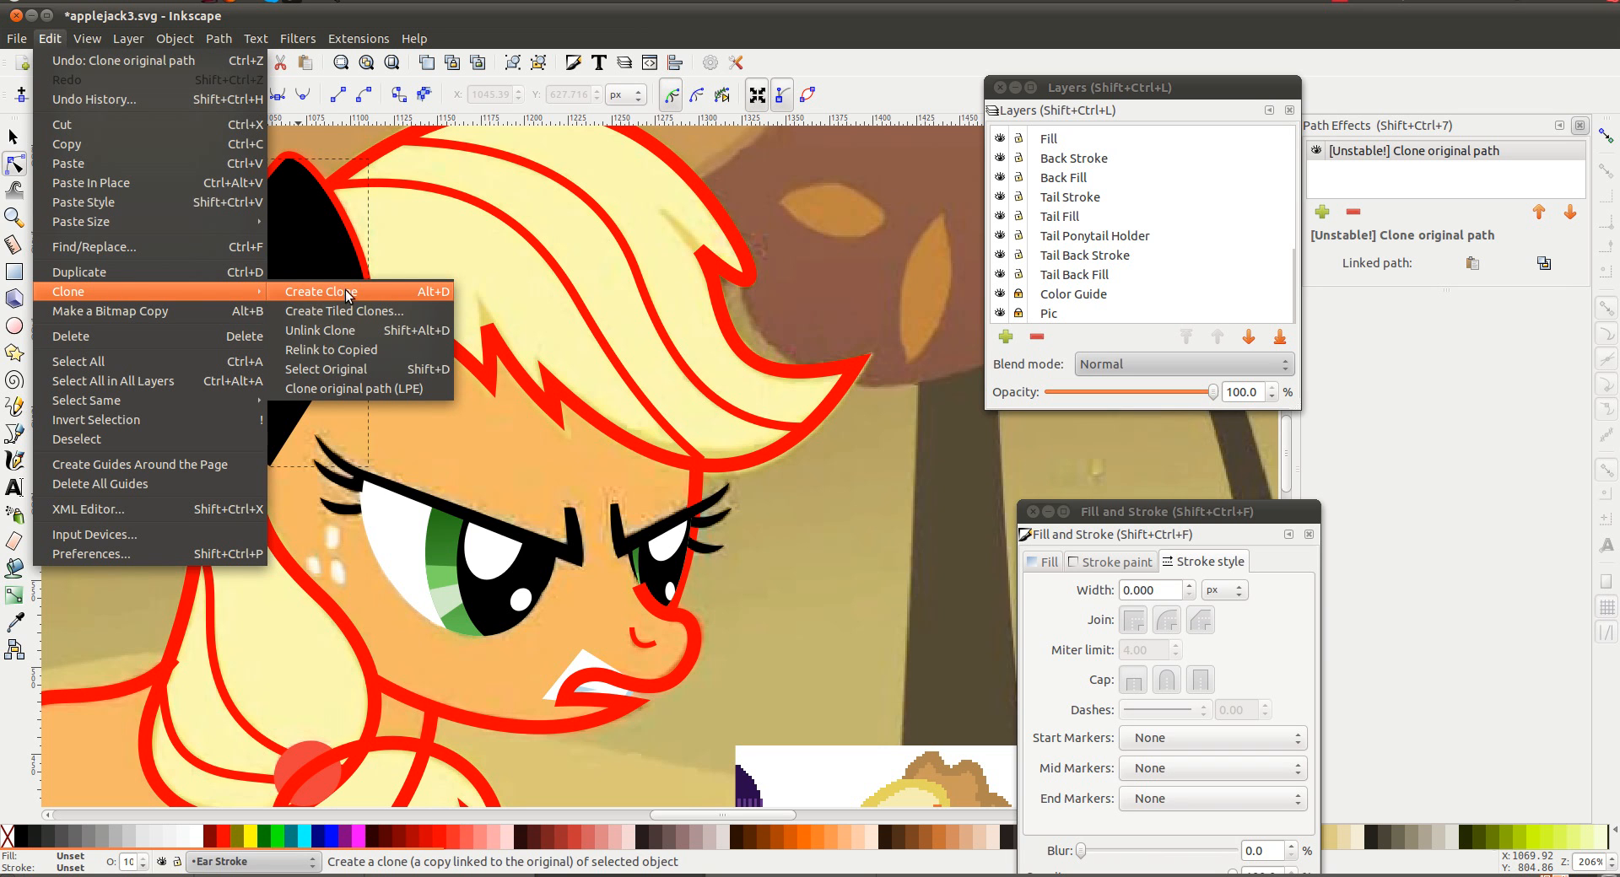
{"action": "left_click", "coordinate": [428, 292]}
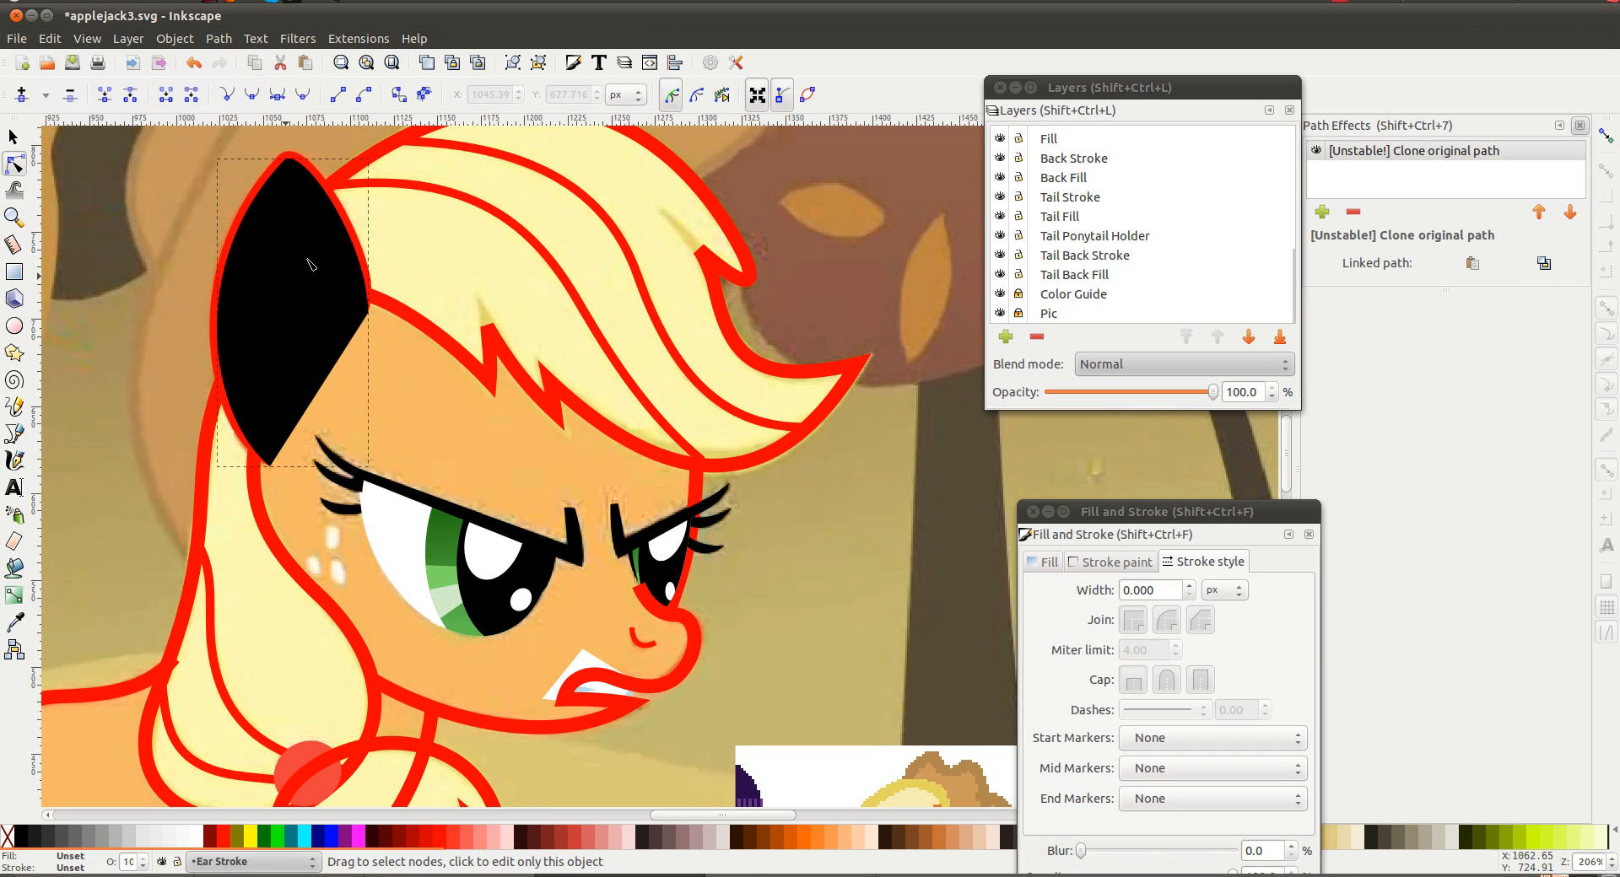
Fill the cloned ear shape with orange sampled from the face using the Dropper, and move it down to the Ear Fill layer
{"action": "key", "text": "d"}
{"action": "scroll", "coordinate": [725, 540], "scroll_direction": "down", "scroll_amount": 4}
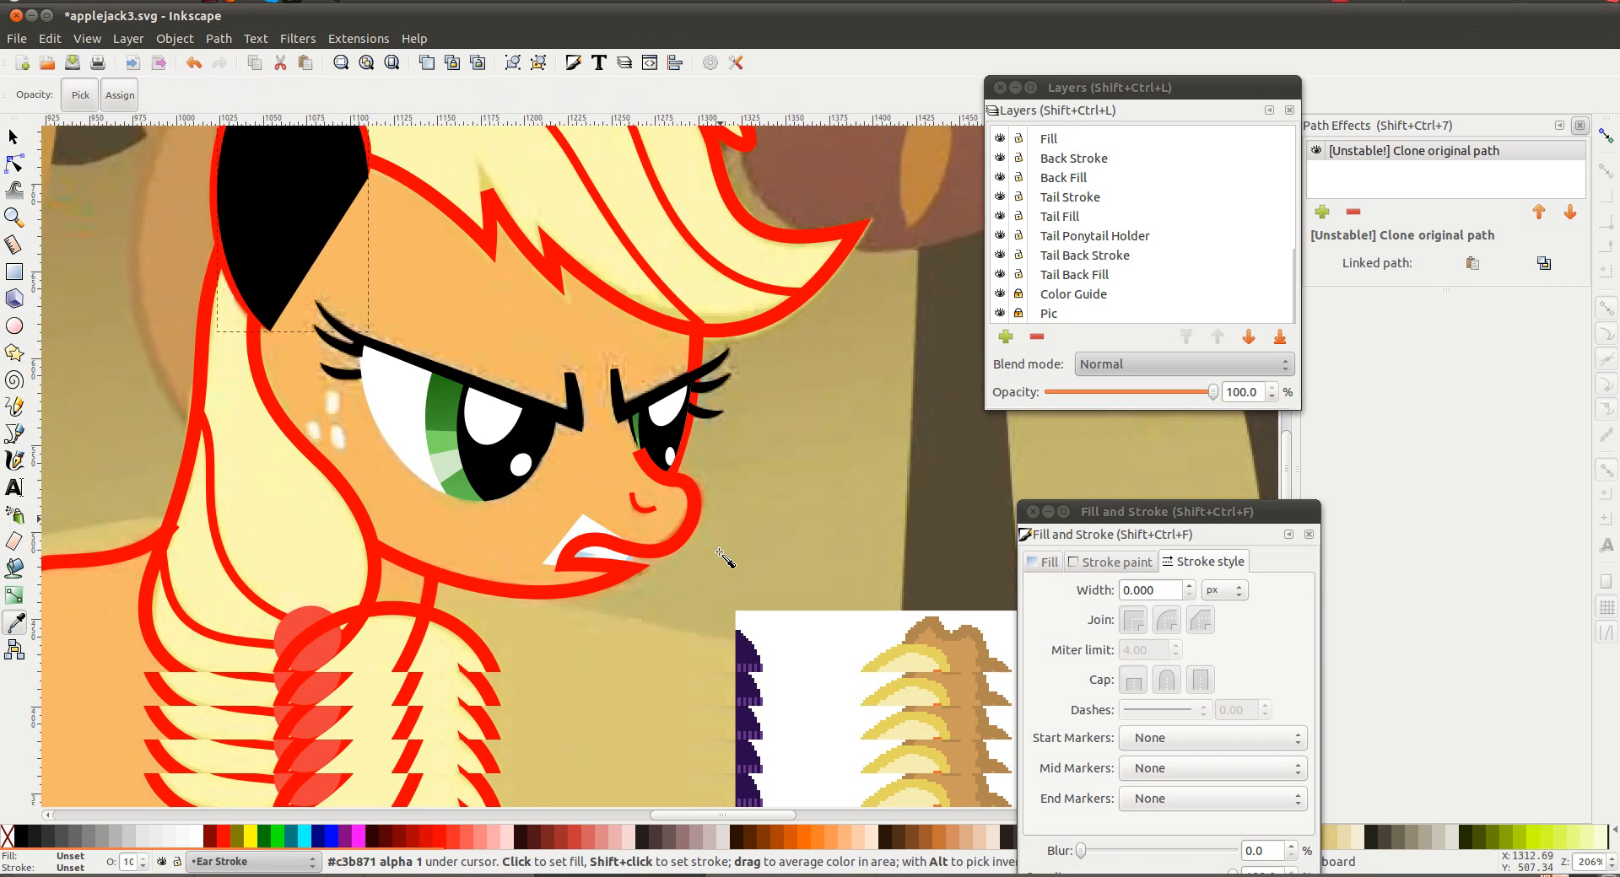
{"action": "left_click", "coordinate": [512, 384]}
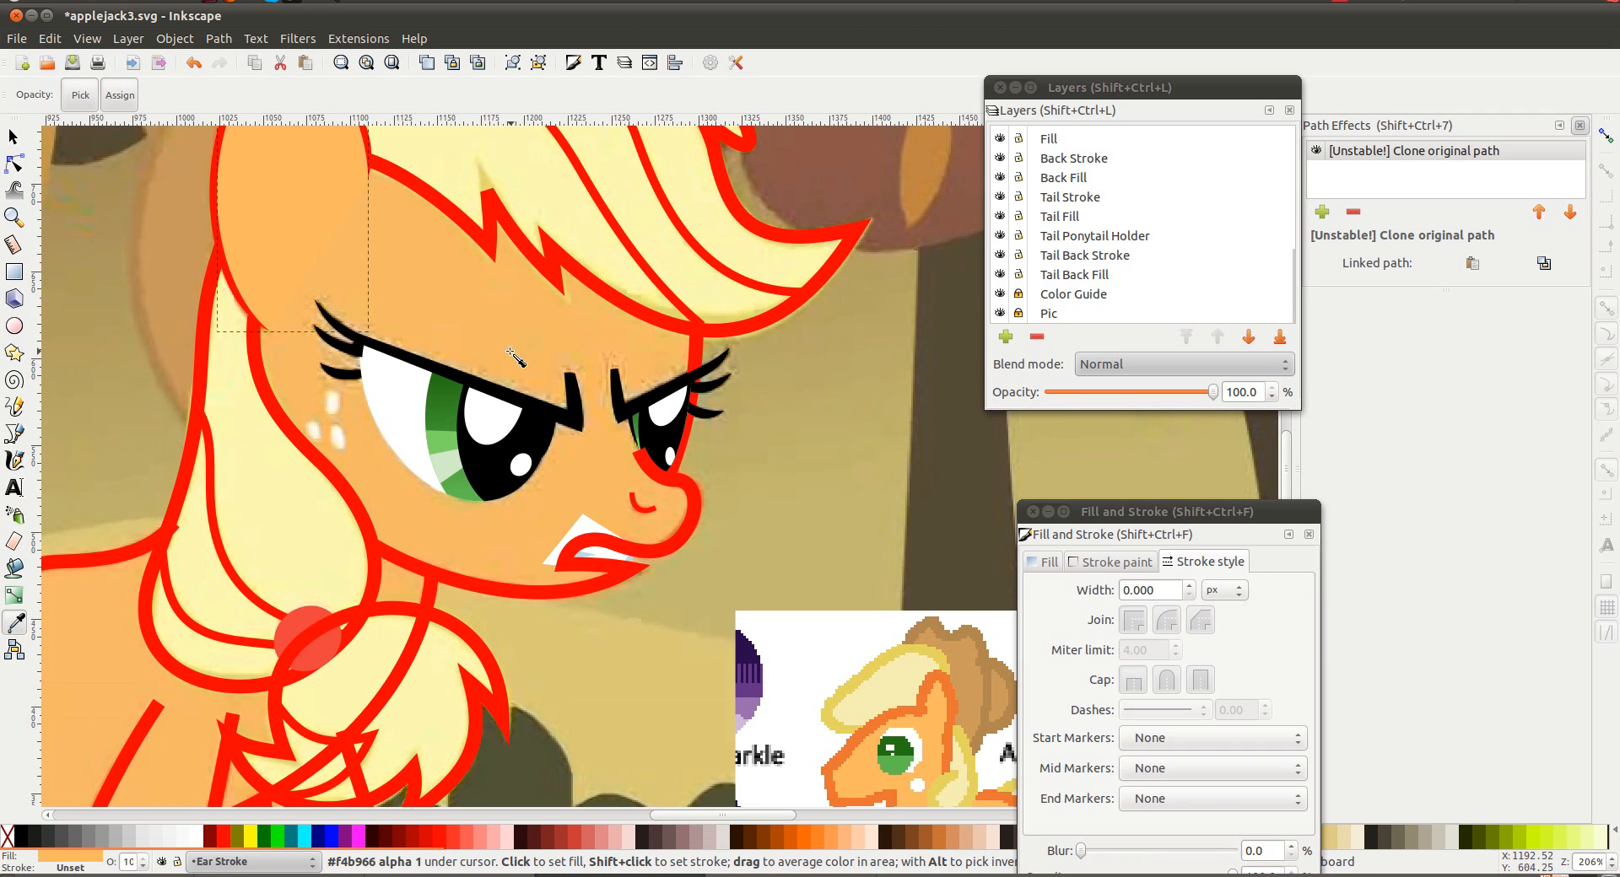
{"action": "scroll", "coordinate": [513, 383], "scroll_direction": "up", "scroll_amount": 2}
{"action": "scroll", "coordinate": [513, 384], "scroll_direction": "up", "scroll_amount": 4}
{"action": "scroll", "coordinate": [295, 353], "scroll_direction": "left", "scroll_amount": 2}
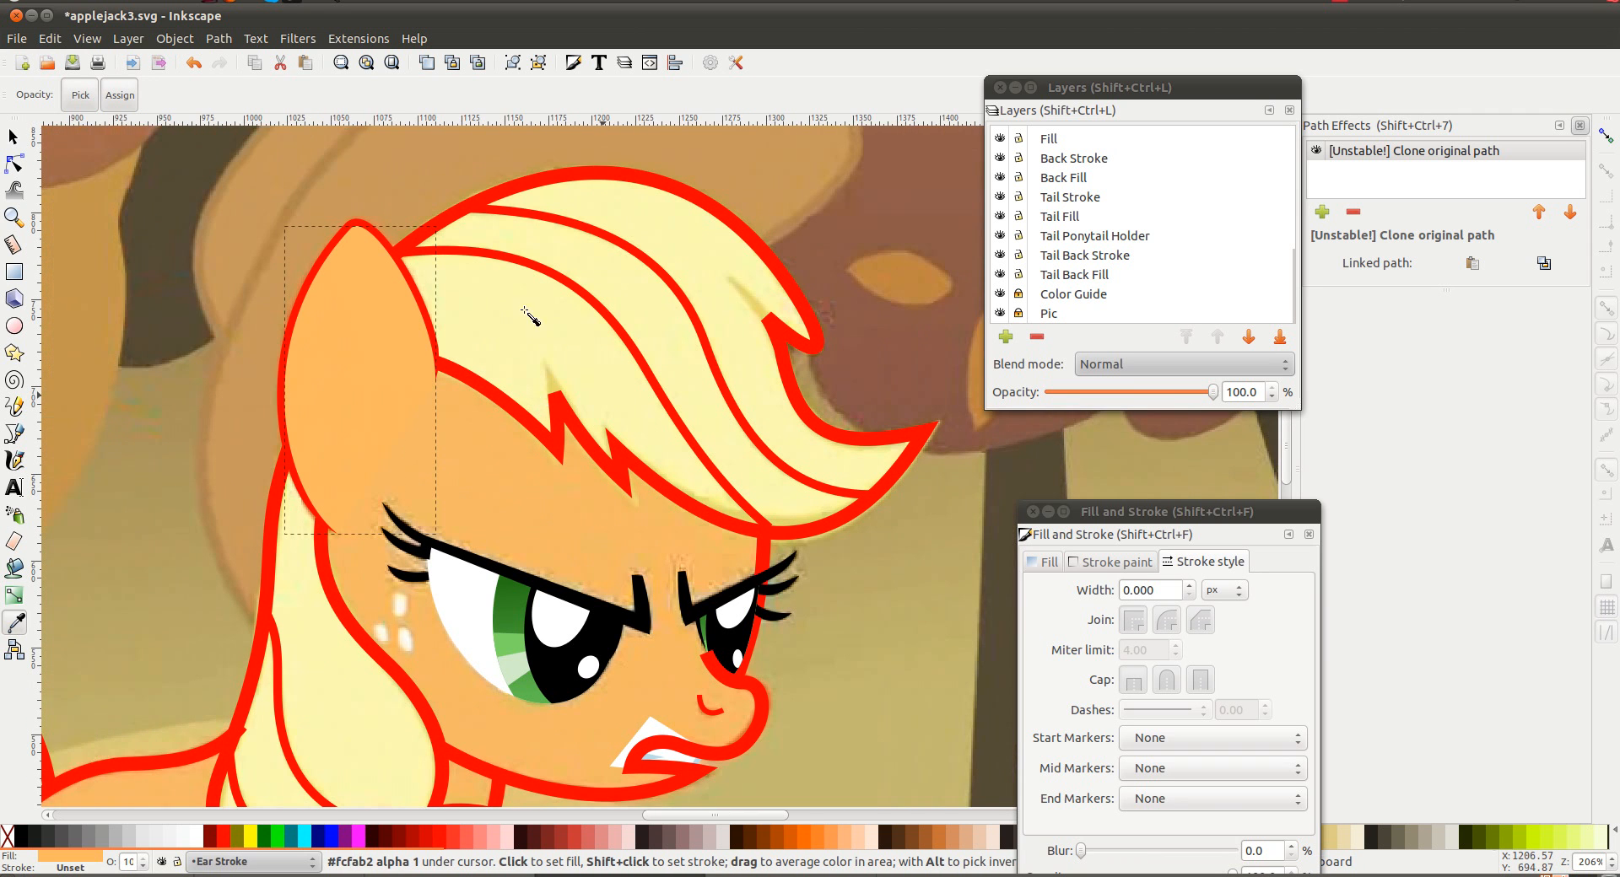
{"action": "key", "text": "shift+Page_Down"}
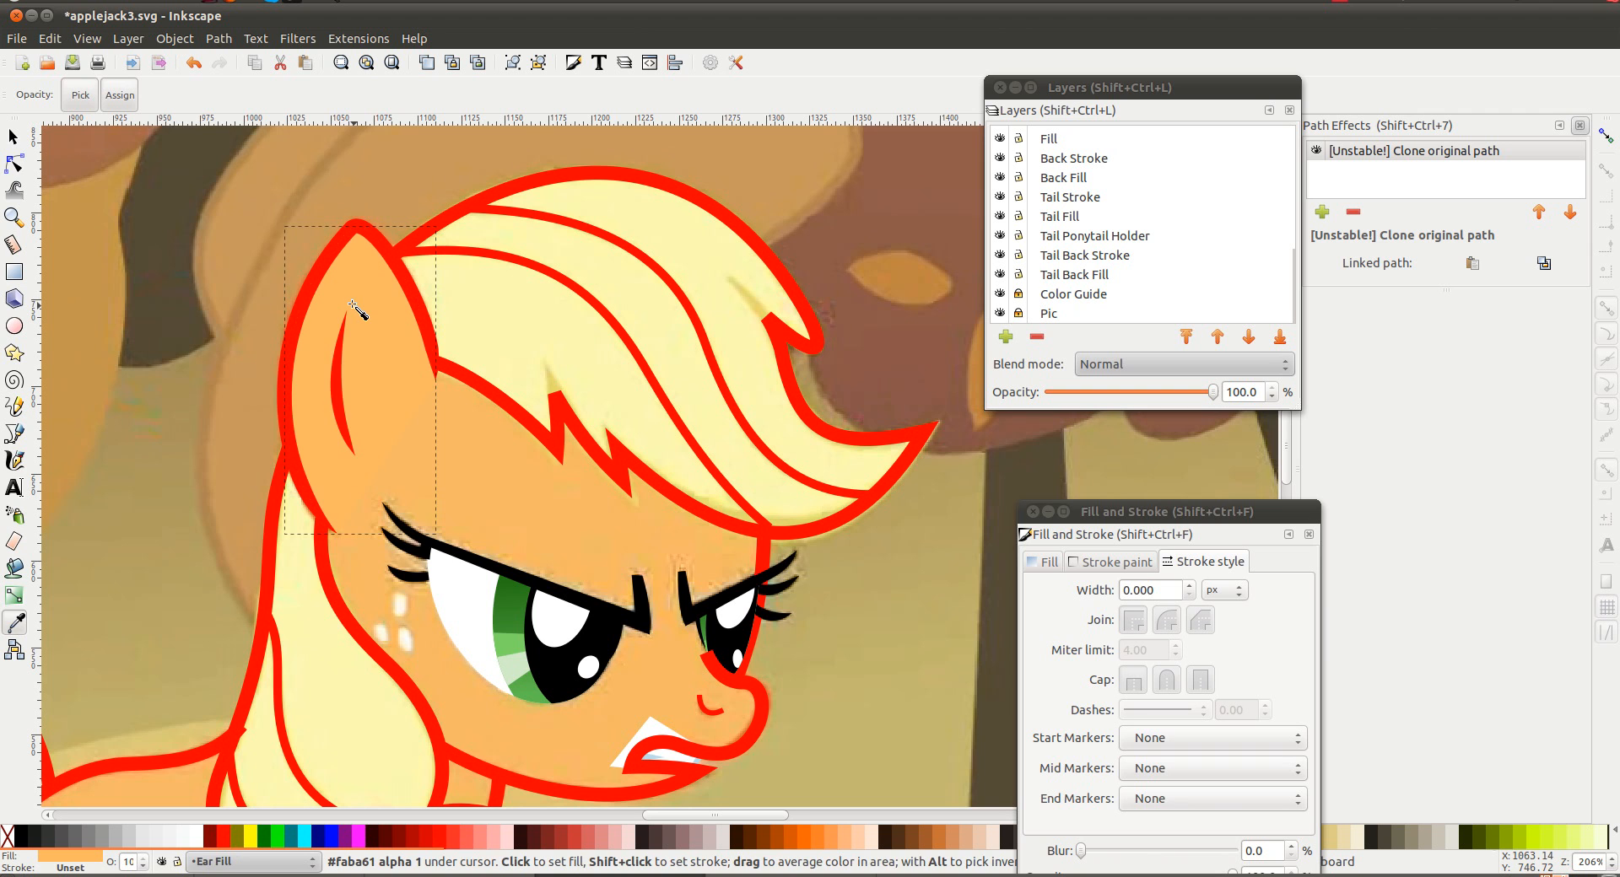
Try bending the ear outline's outer edge, and undo the change
{"action": "key", "text": "n"}
{"action": "left_click", "coordinate": [228, 289]}
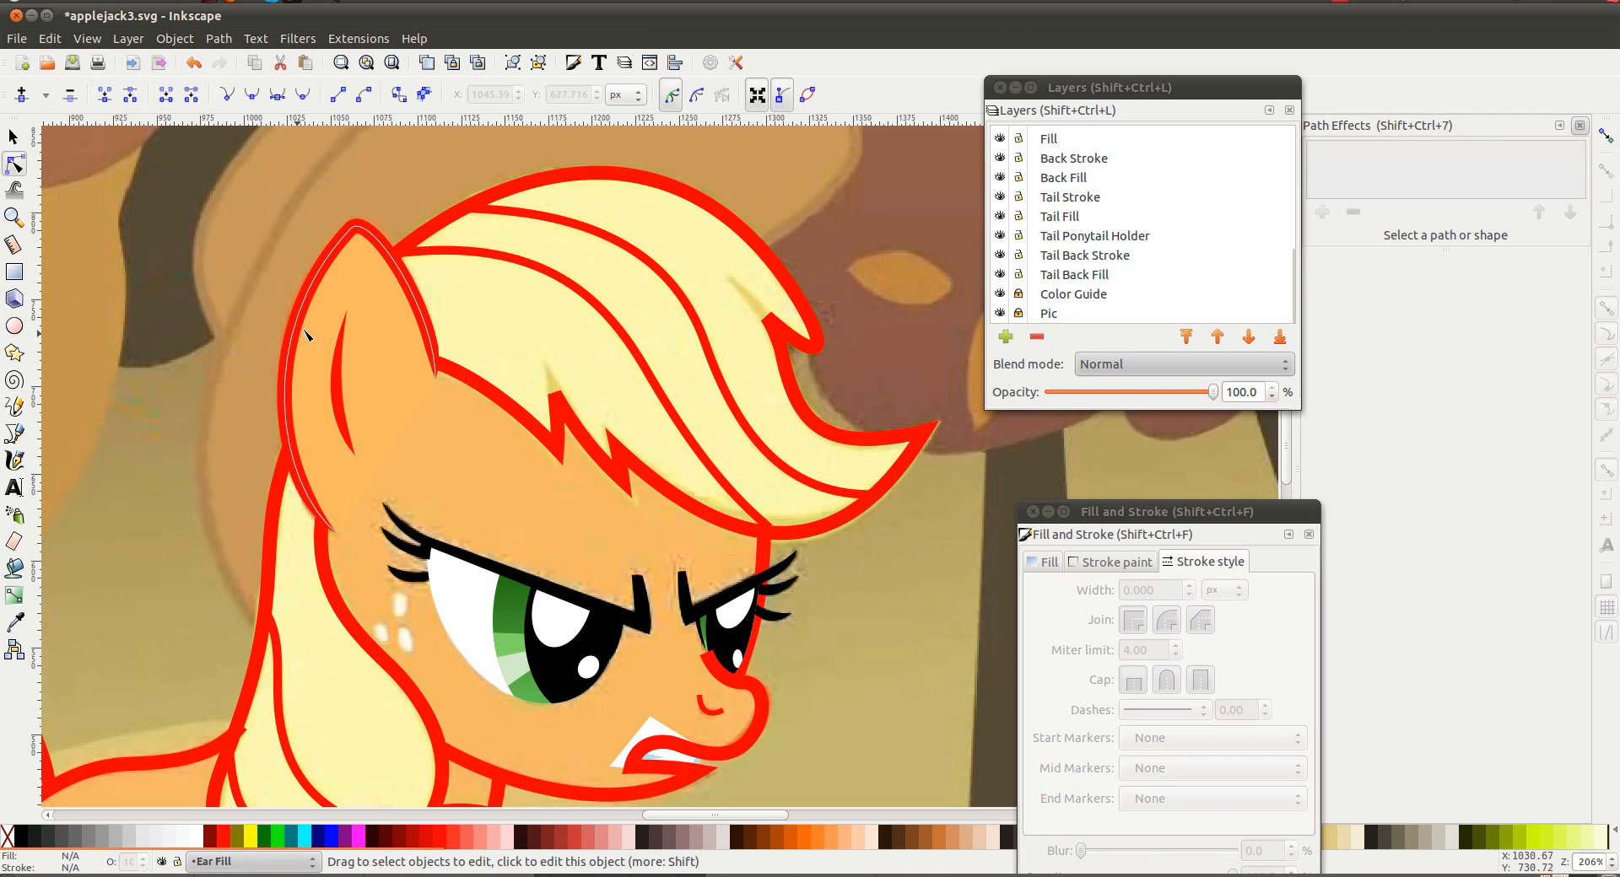
{"action": "left_click", "coordinate": [296, 336]}
{"action": "left_click_drag", "start_coordinate": [165, 288], "coordinate": [295, 317]}
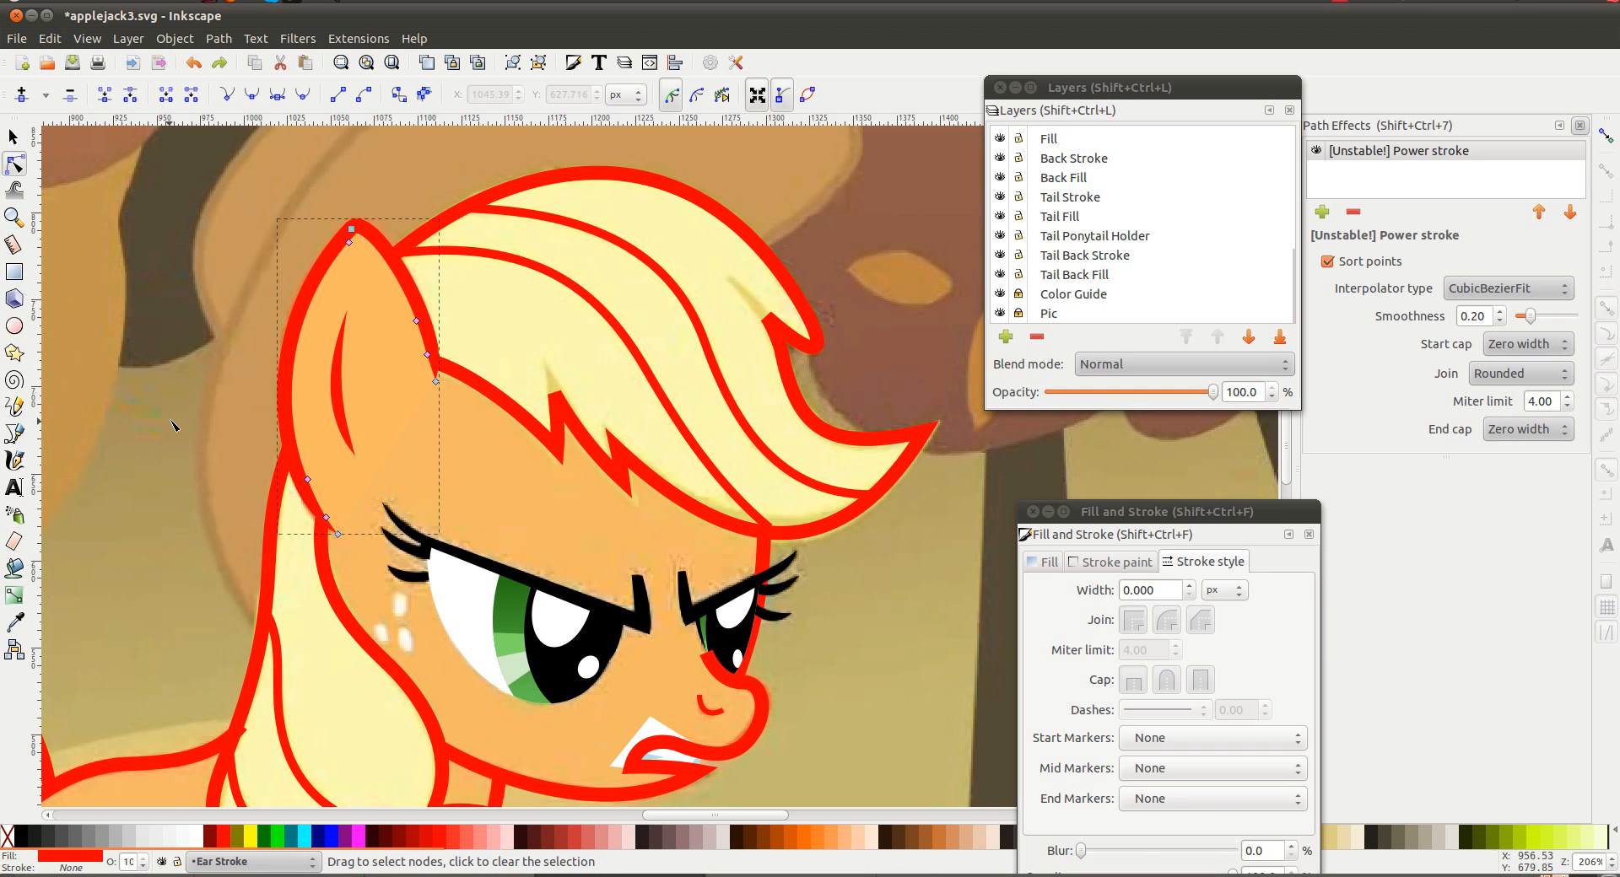
{"action": "left_click", "coordinate": [177, 389]}
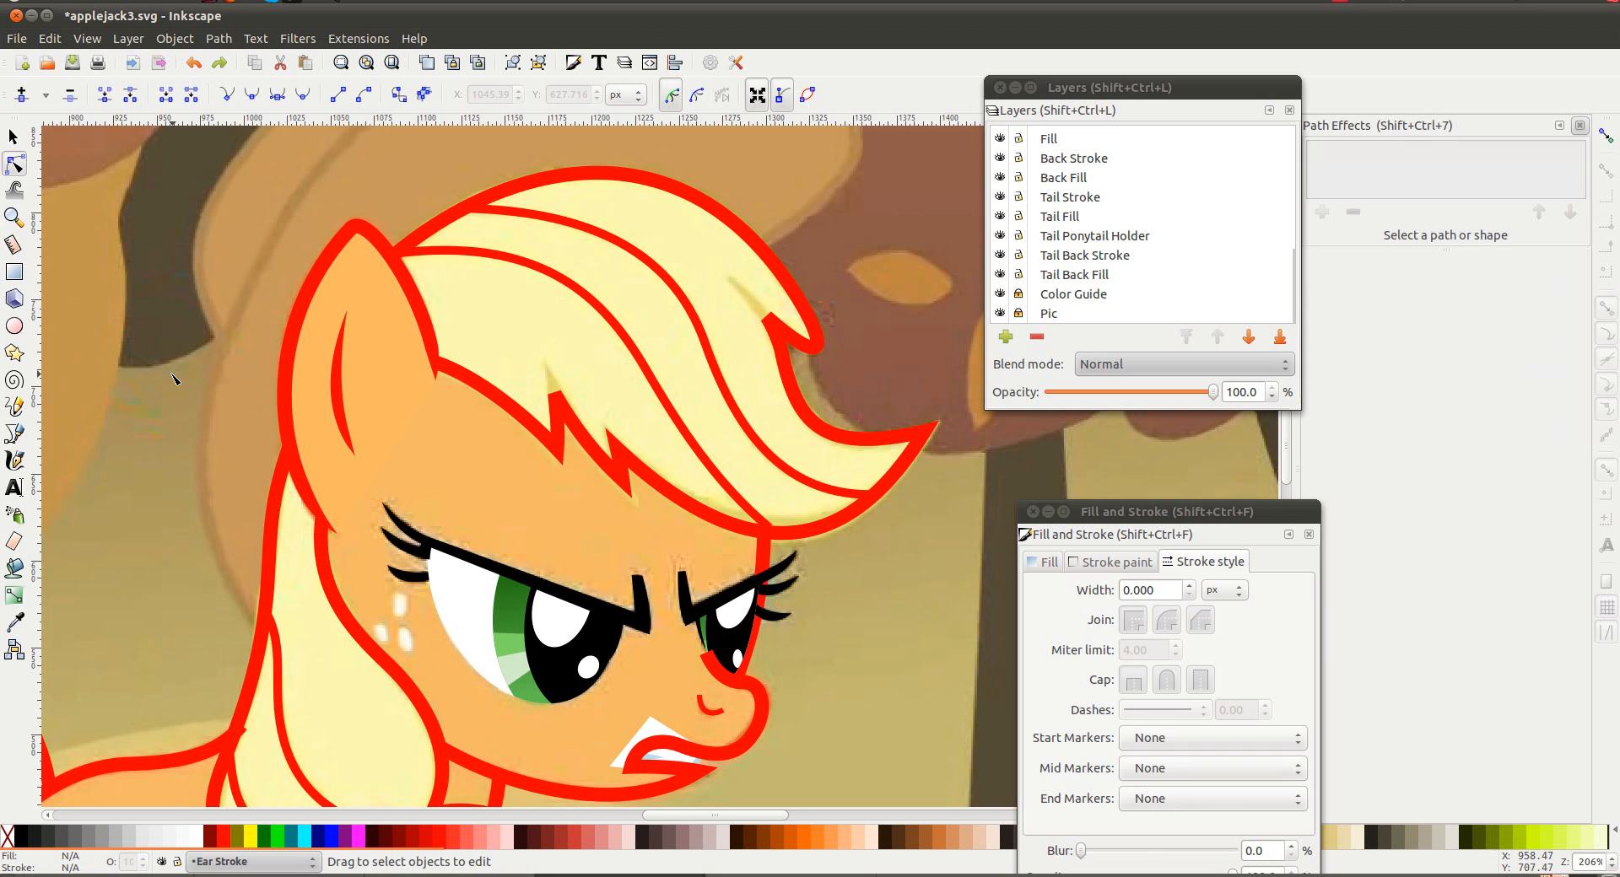
Move the stroke width control point near the ear outline's mane-side end slightly closer to the tip, and deselect the outline
{"action": "left_click", "coordinate": [431, 336]}
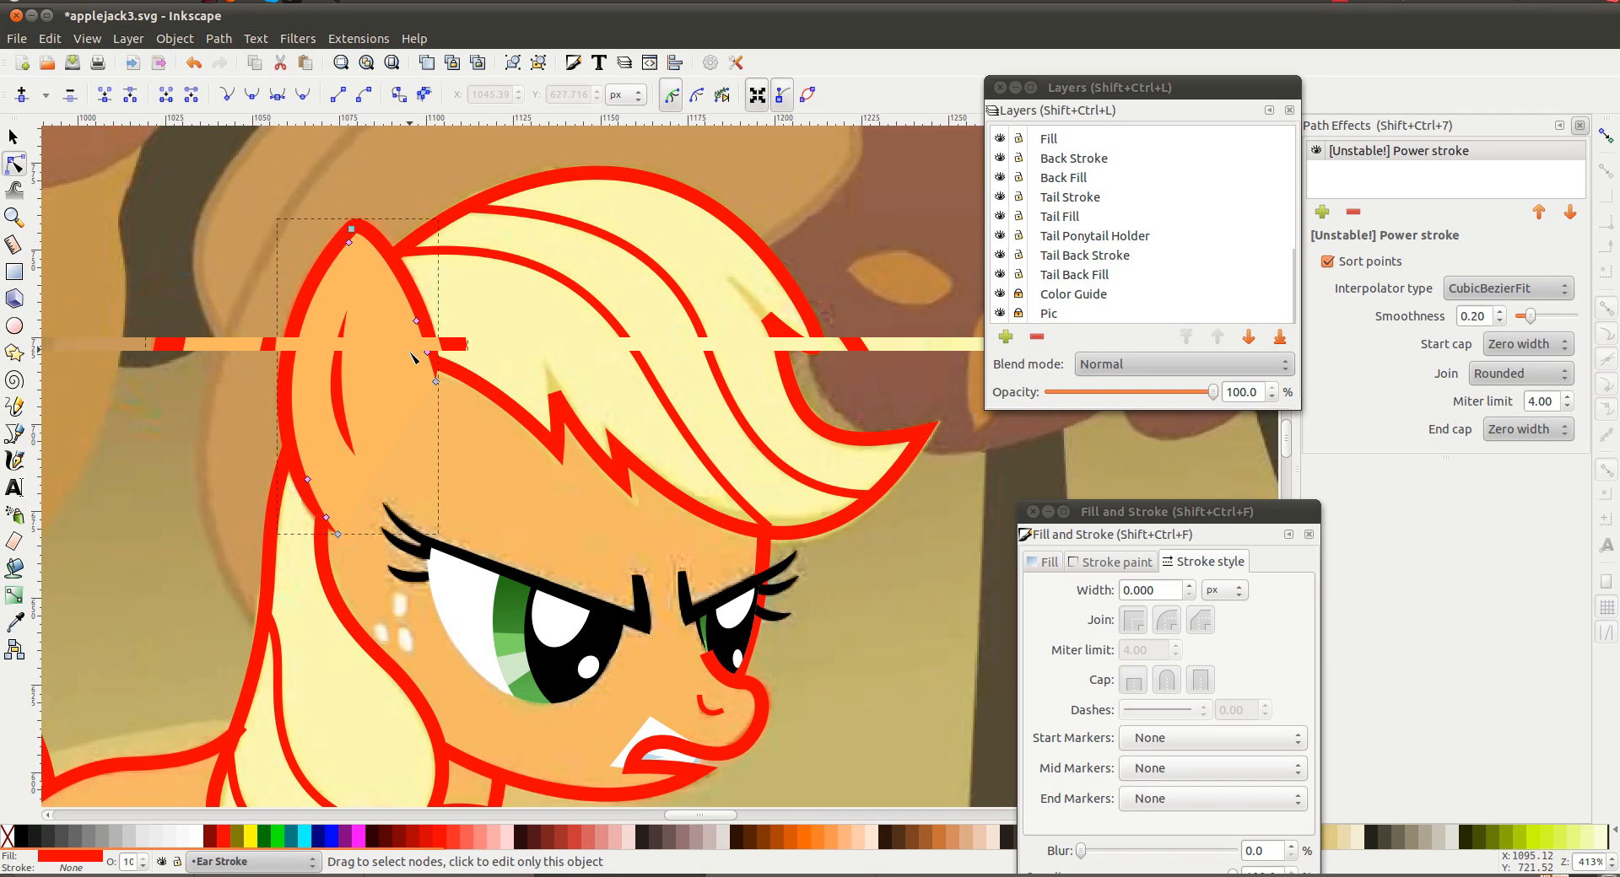
{"action": "scroll", "coordinate": [413, 357], "scroll_direction": "up", "scroll_amount": 2, "text": "ctrl"}
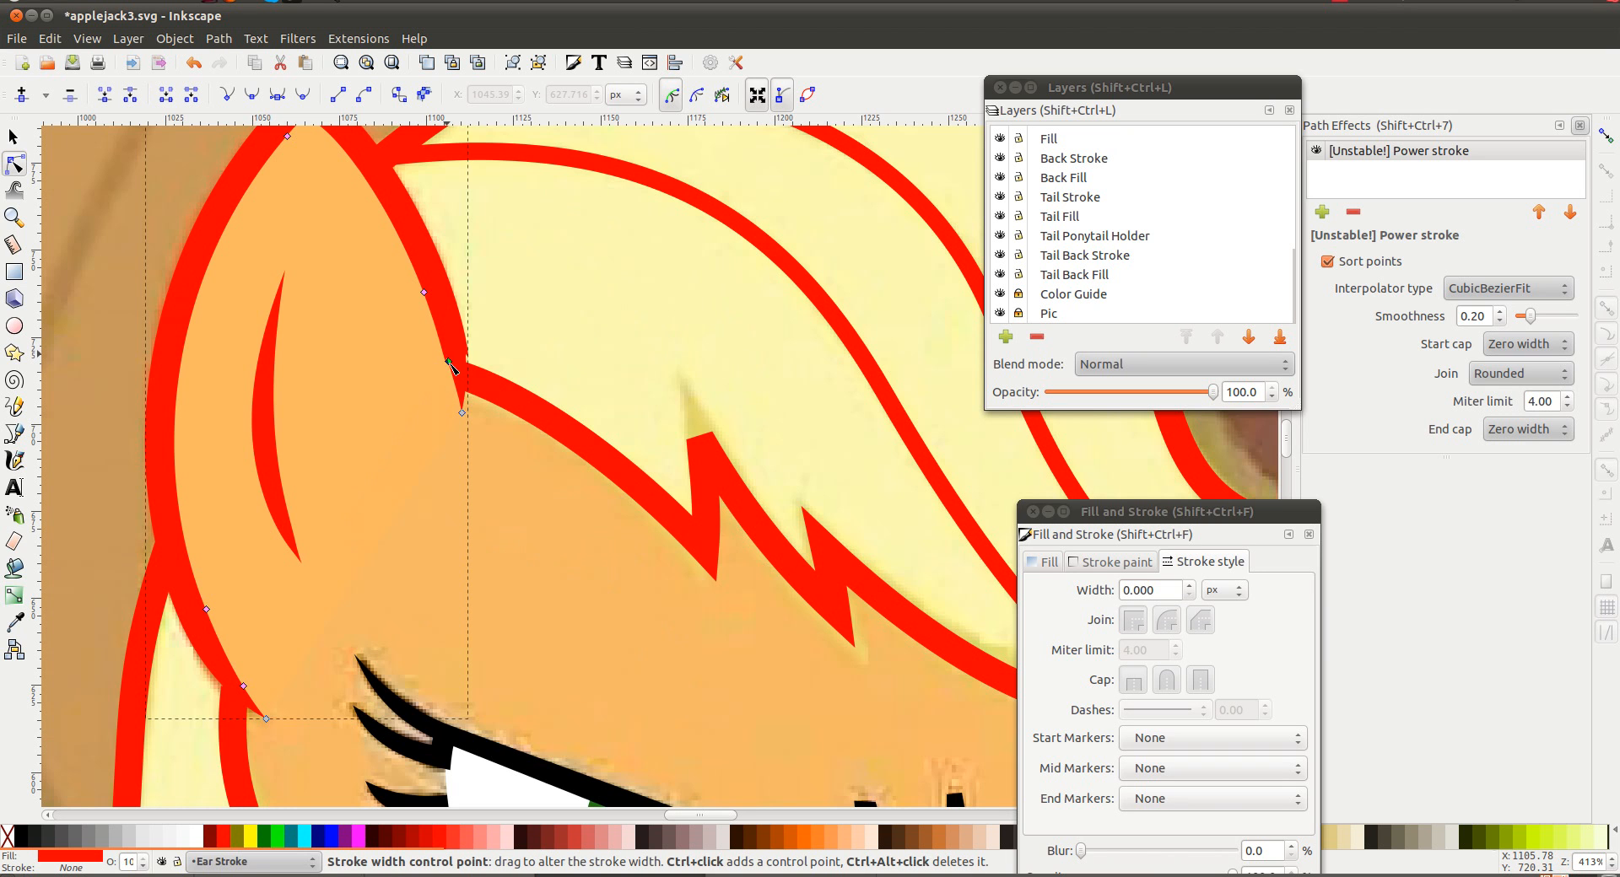
{"action": "left_click_drag", "start_coordinate": [452, 375], "coordinate": [454, 385]}
{"action": "scroll", "coordinate": [145, 274], "scroll_direction": "down", "scroll_amount": 1, "text": "ctrl"}
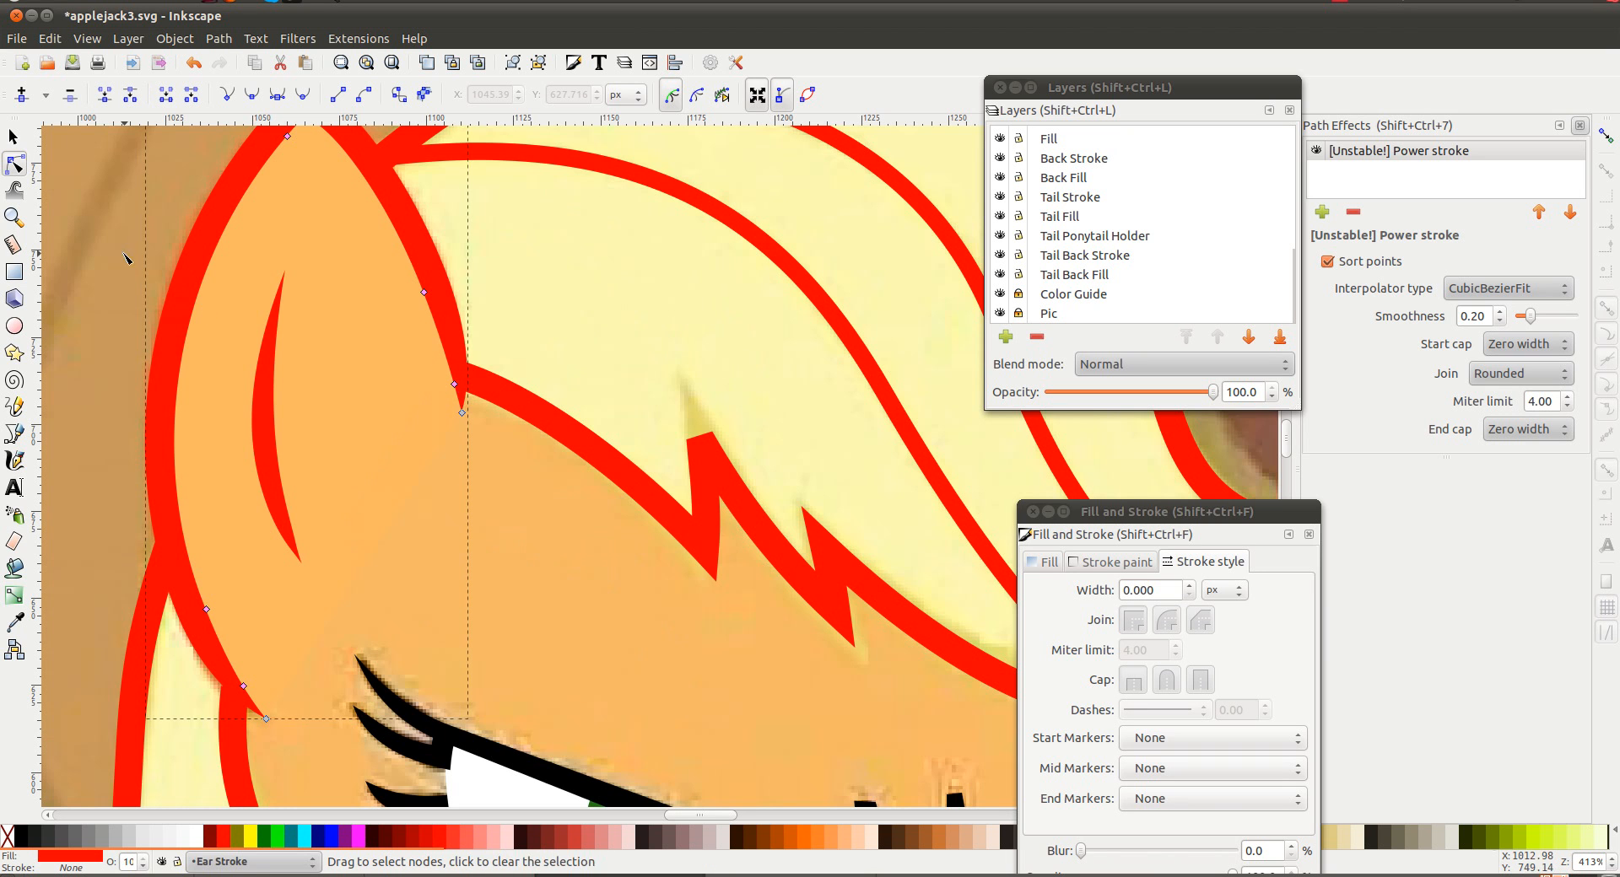
{"action": "left_click", "coordinate": [139, 225]}
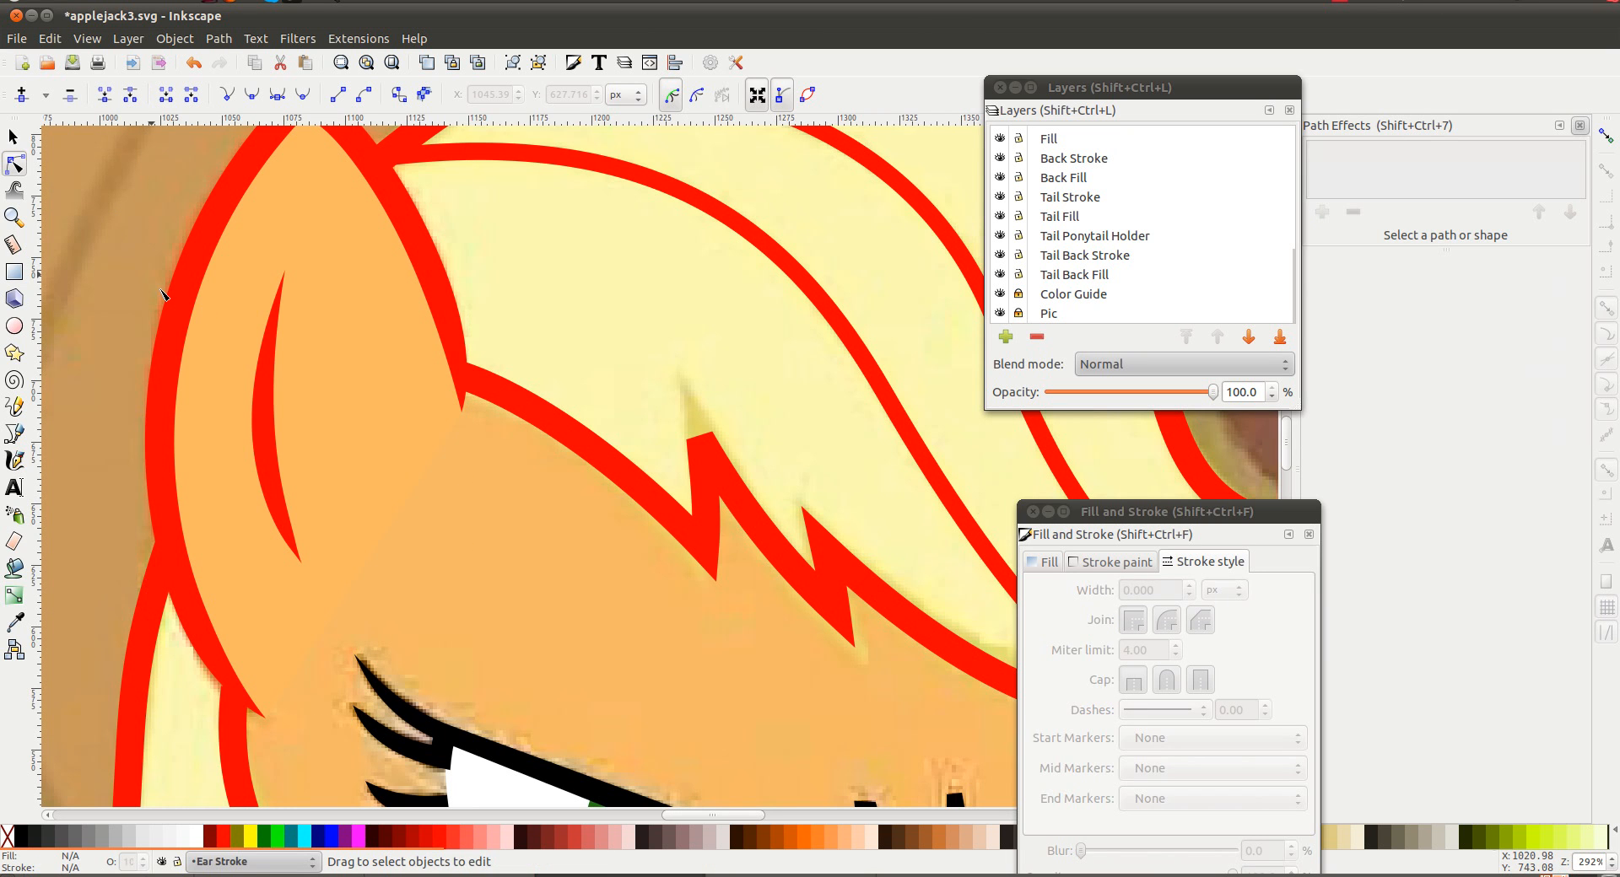
Add the Power stroke path effect to the near front leg outline in the Front Stroke layer
{"action": "scroll", "coordinate": [510, 379], "scroll_direction": "up", "scroll_amount": 3}
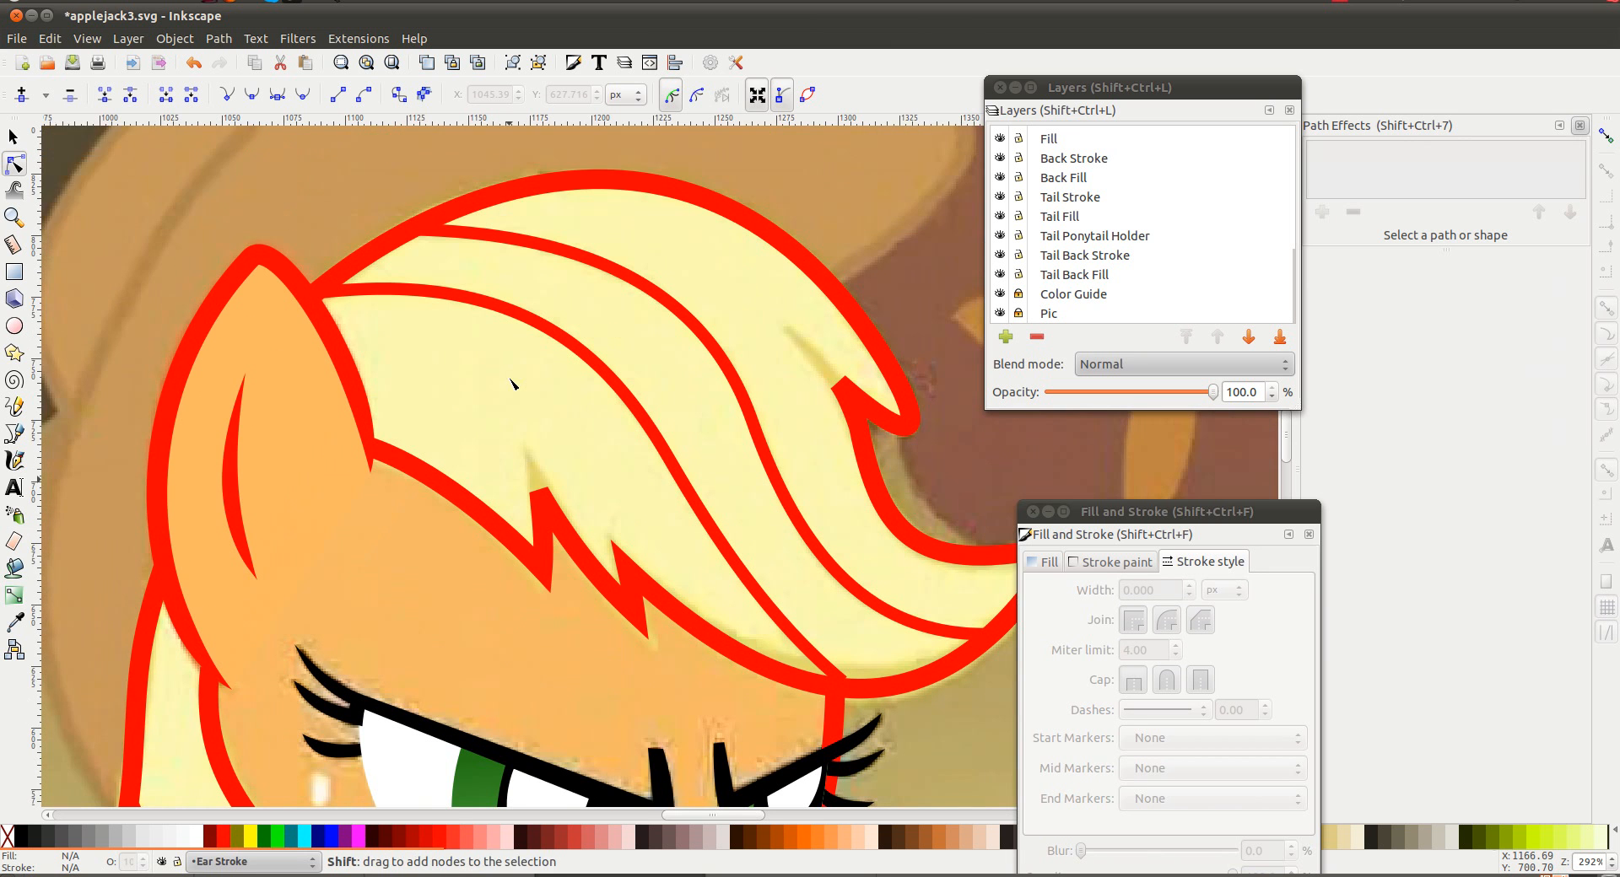
{"action": "scroll", "coordinate": [489, 381], "scroll_direction": "right", "scroll_amount": 2}
{"action": "scroll", "coordinate": [490, 382], "scroll_direction": "down", "scroll_amount": 1}
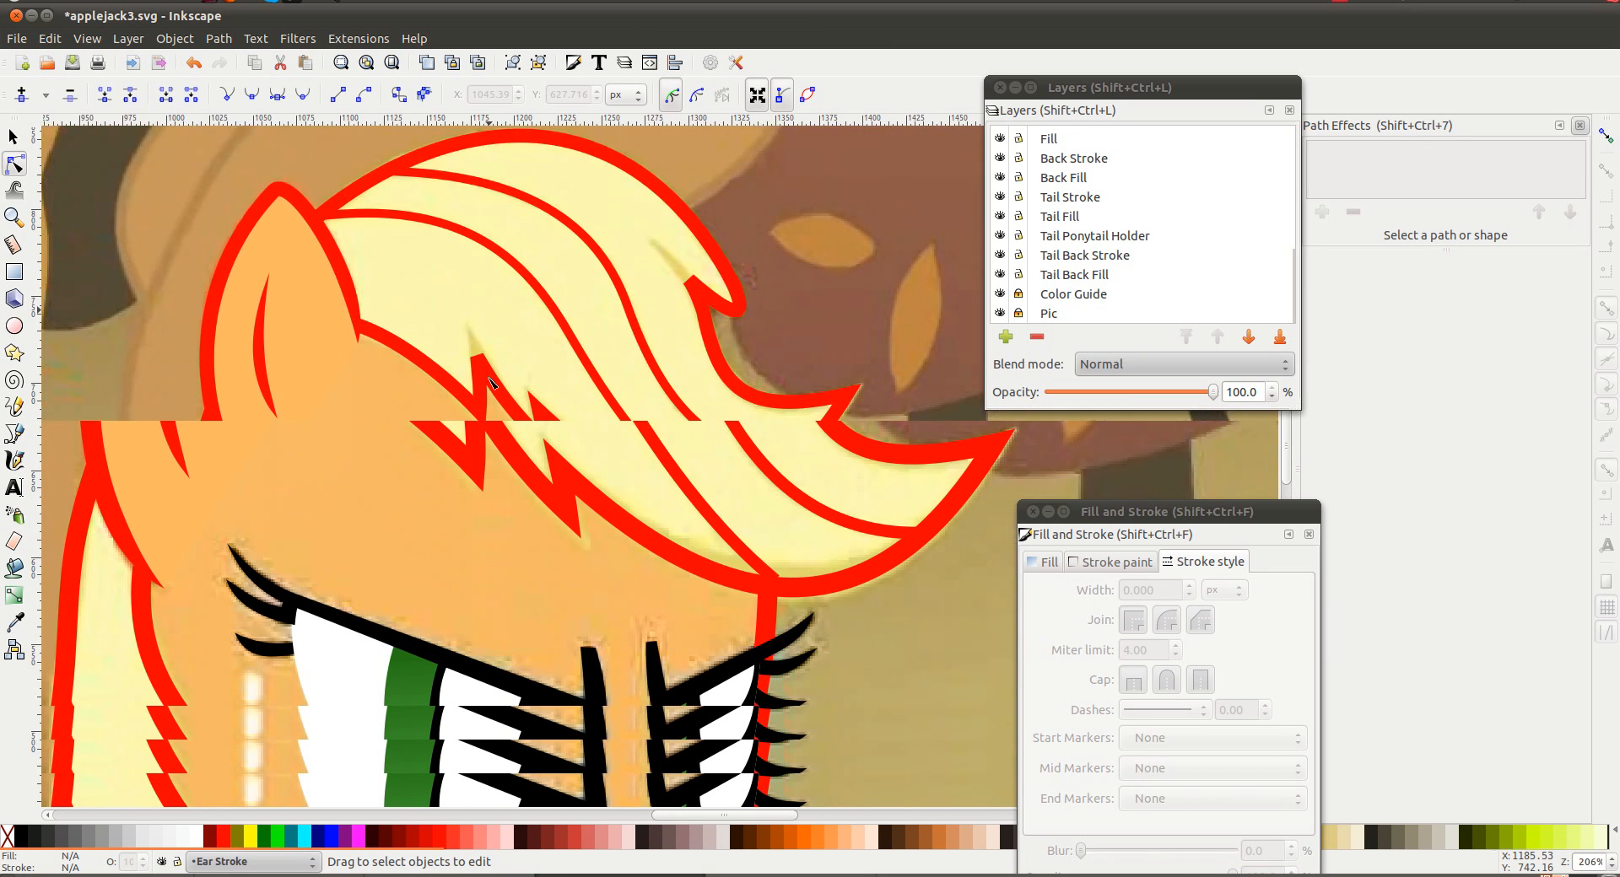
{"action": "scroll", "coordinate": [492, 382], "scroll_direction": "down", "scroll_amount": 10}
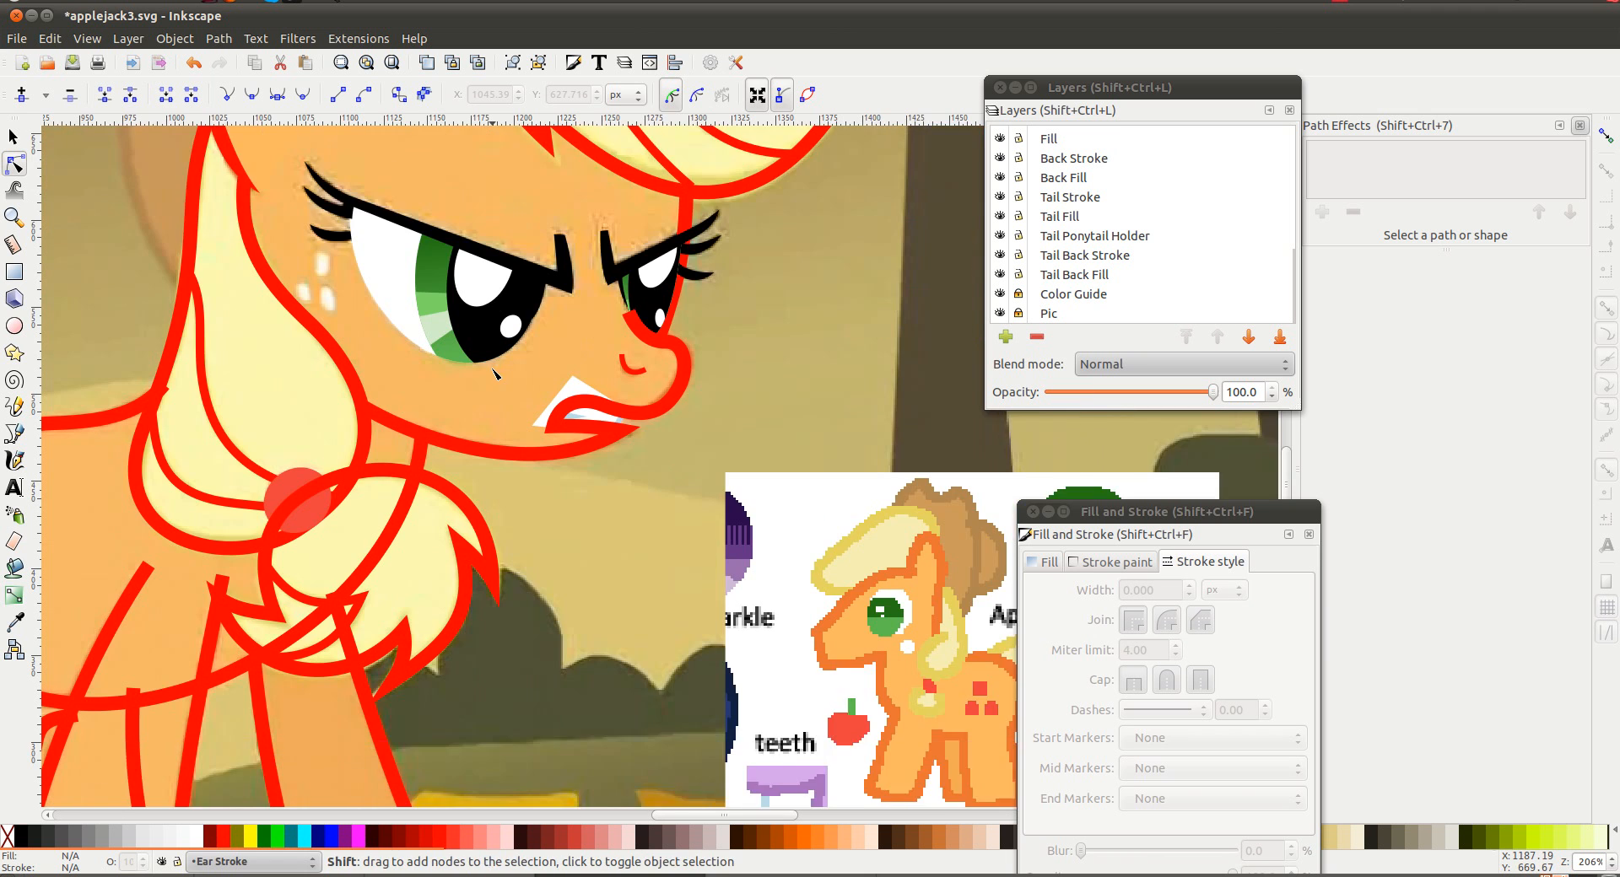
{"action": "scroll", "coordinate": [493, 370], "scroll_direction": "left", "scroll_amount": 20}
{"action": "scroll", "coordinate": [493, 370], "scroll_direction": "down", "scroll_amount": 12}
{"action": "scroll", "coordinate": [492, 370], "scroll_direction": "right", "scroll_amount": 10}
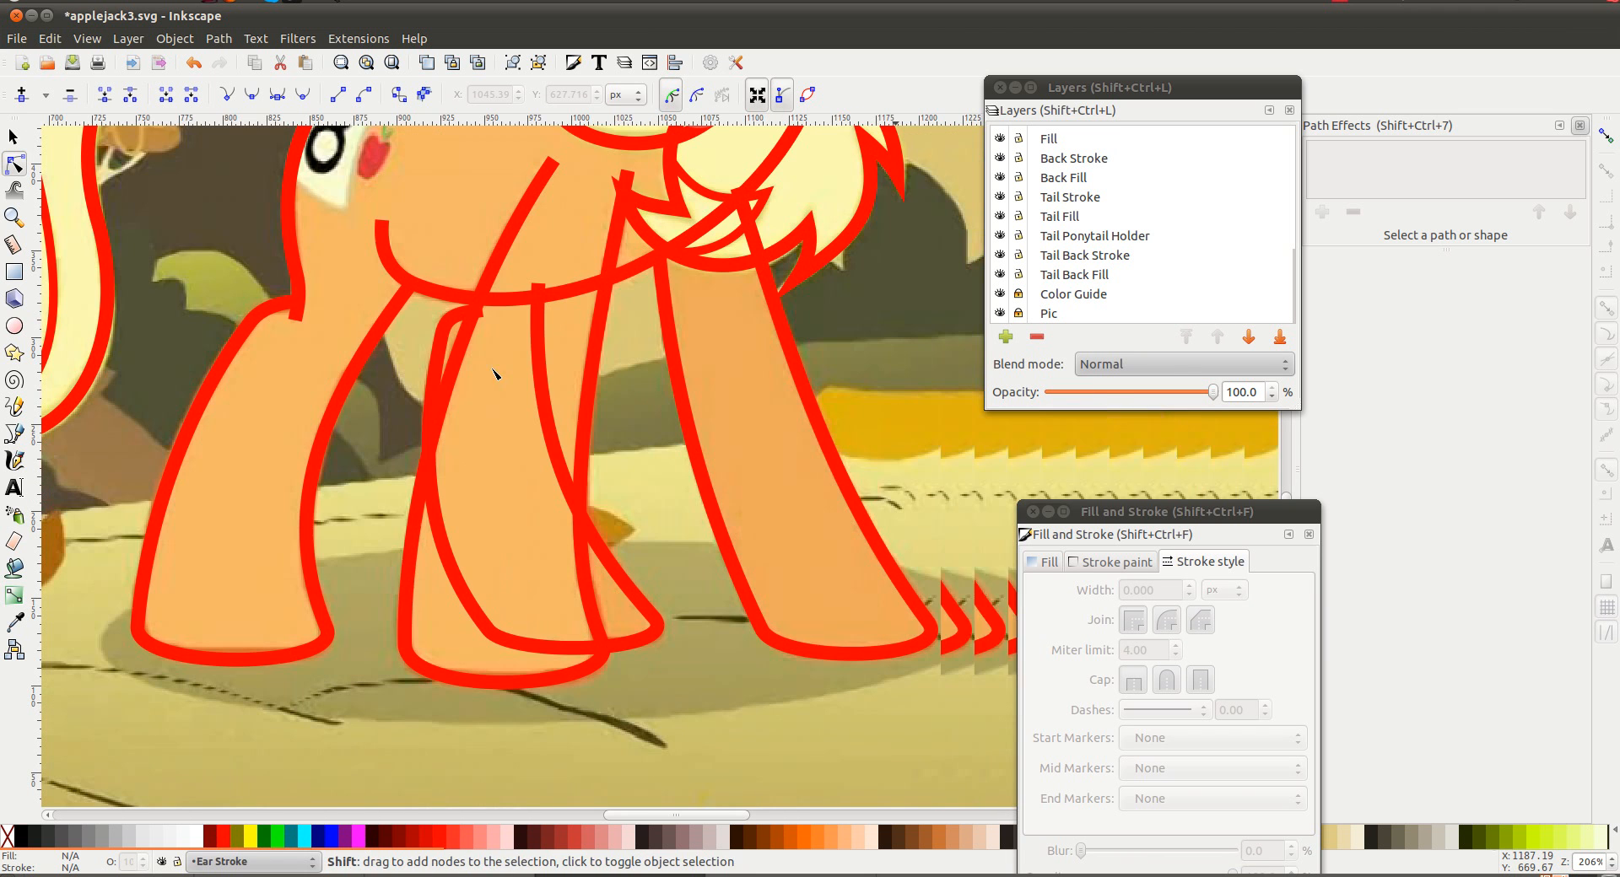
{"action": "left_click", "coordinate": [589, 388]}
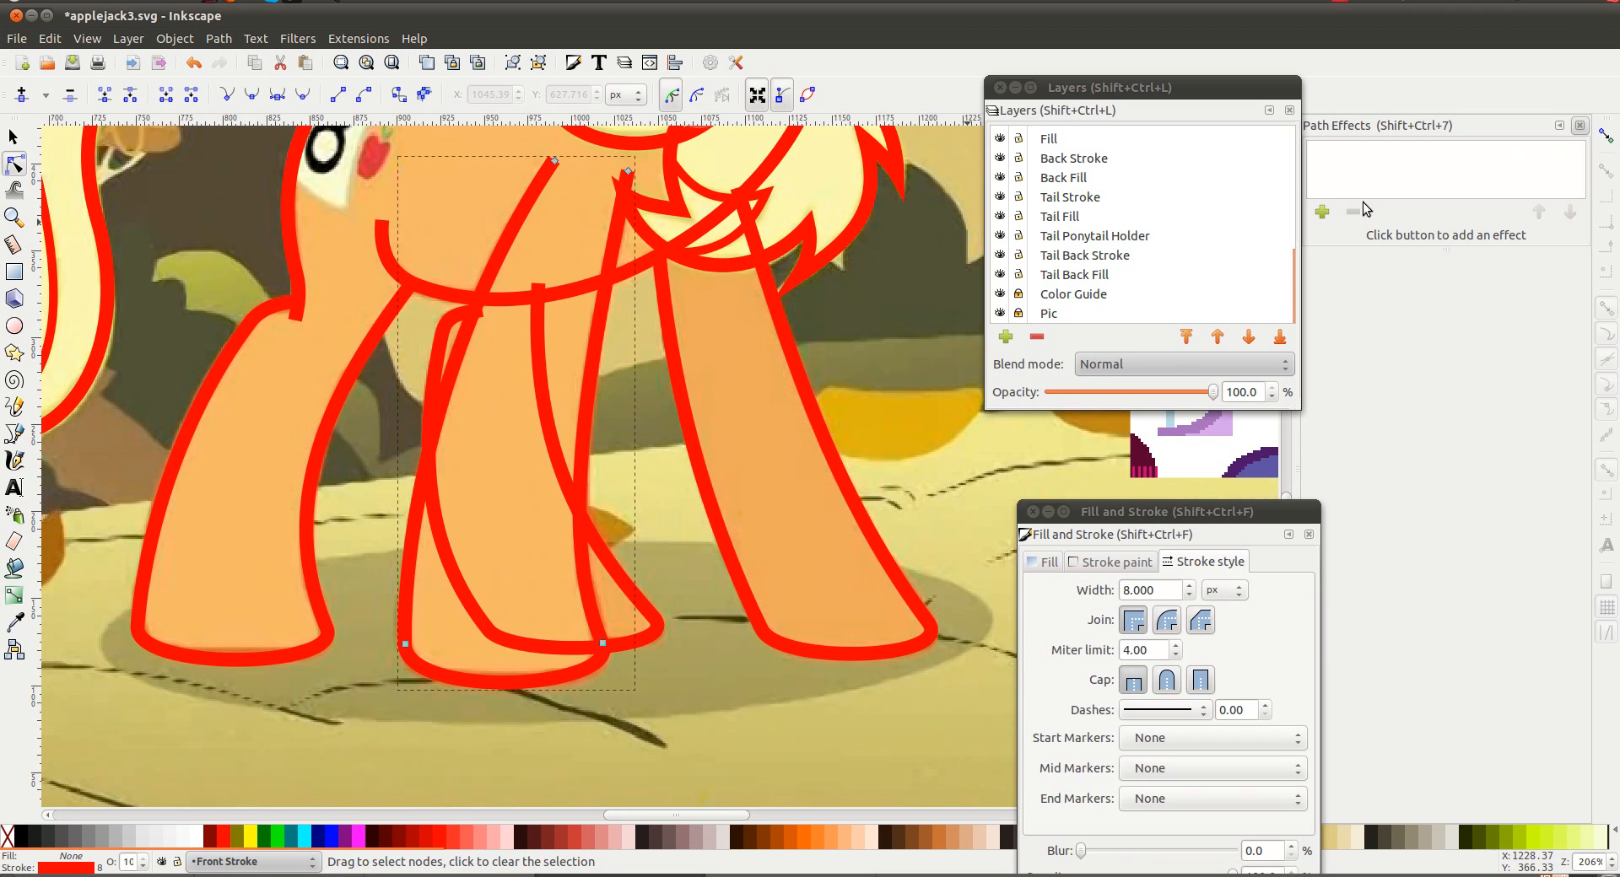
{"action": "left_click", "coordinate": [1322, 211]}
{"action": "double_click", "coordinate": [837, 590]}
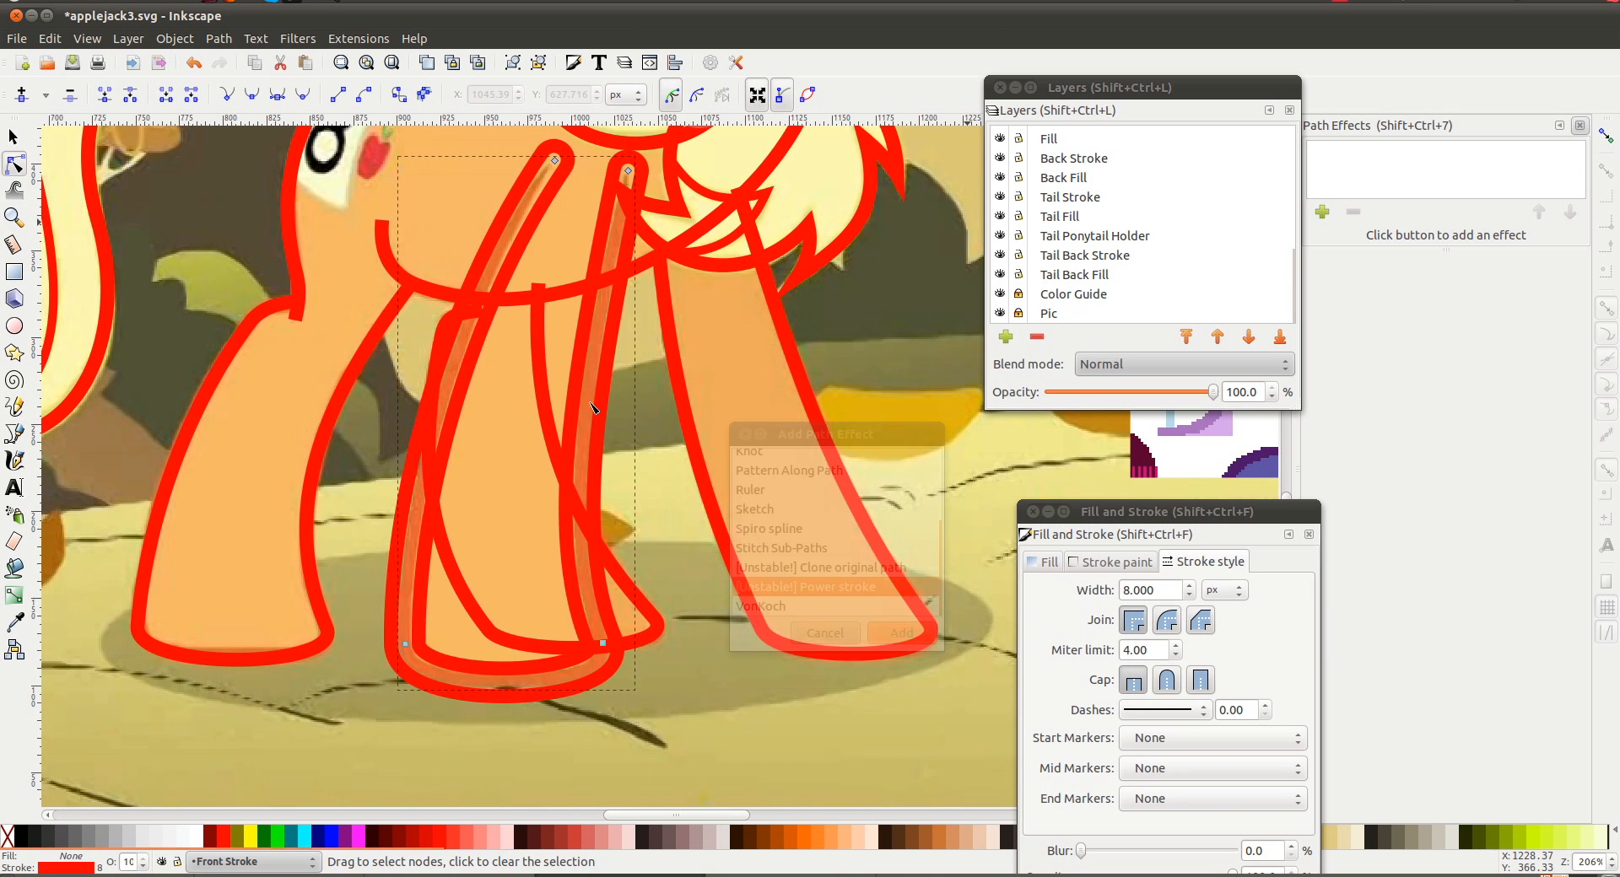
Set the leg's Power stroke to CubicBezierFit interpolation with Zero width start and end caps, and swap the outline's fill and stroke
{"action": "left_click", "coordinate": [1484, 291]}
{"action": "left_click", "coordinate": [1493, 268]}
{"action": "left_click", "coordinate": [1518, 343]}
{"action": "left_click", "coordinate": [1518, 396]}
{"action": "left_click", "coordinate": [1499, 433]}
{"action": "left_click", "coordinate": [1519, 488]}
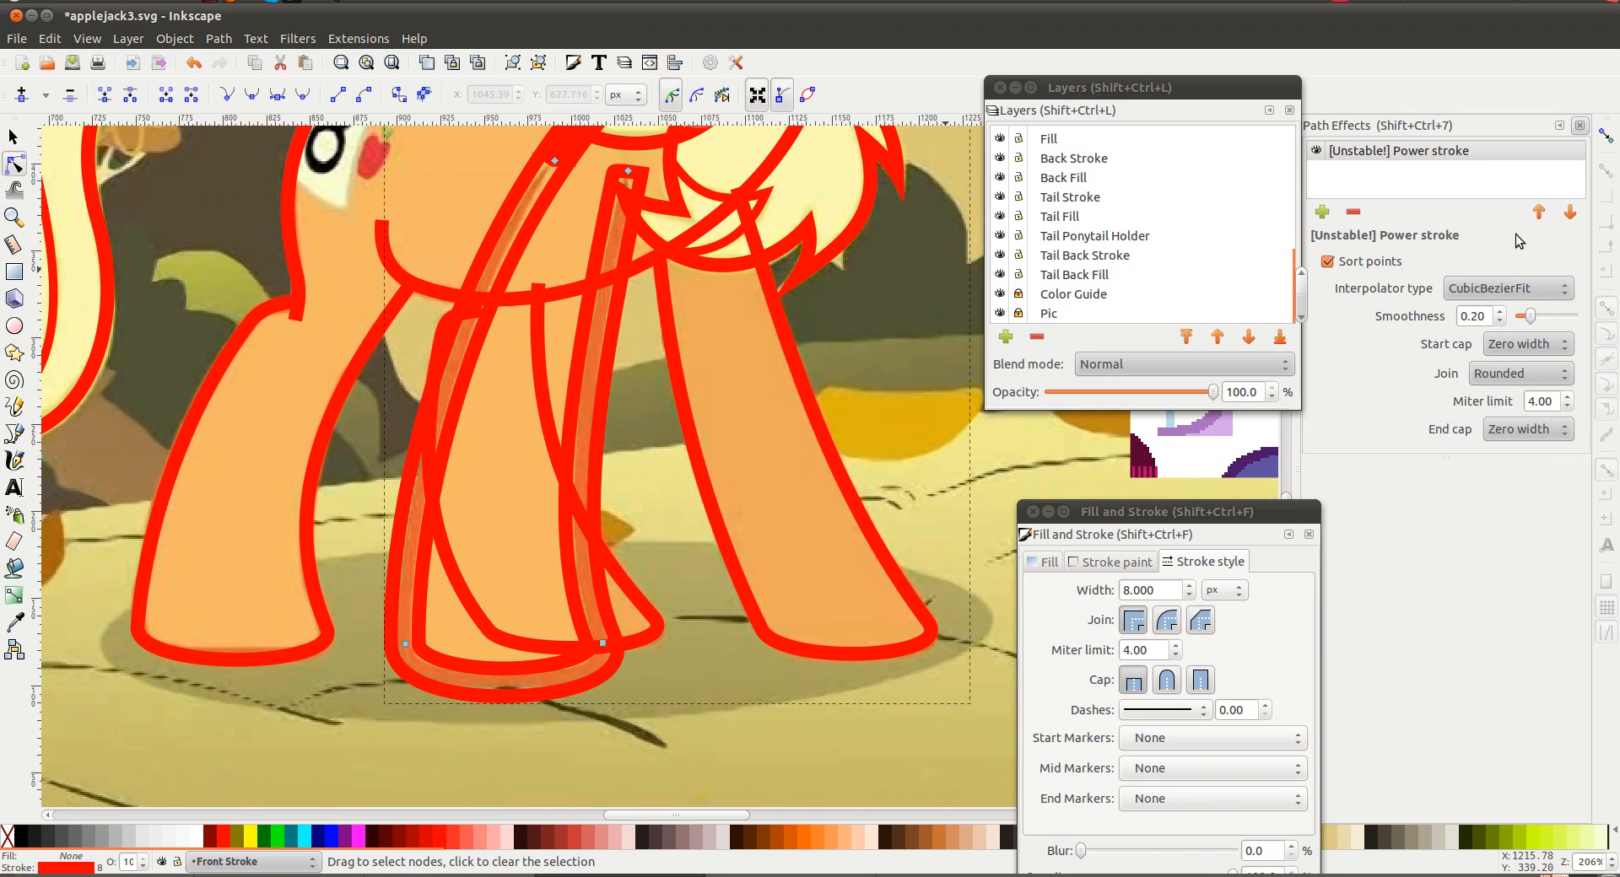
{"action": "right_click", "coordinate": [85, 866]}
{"action": "left_click", "coordinate": [130, 788]}
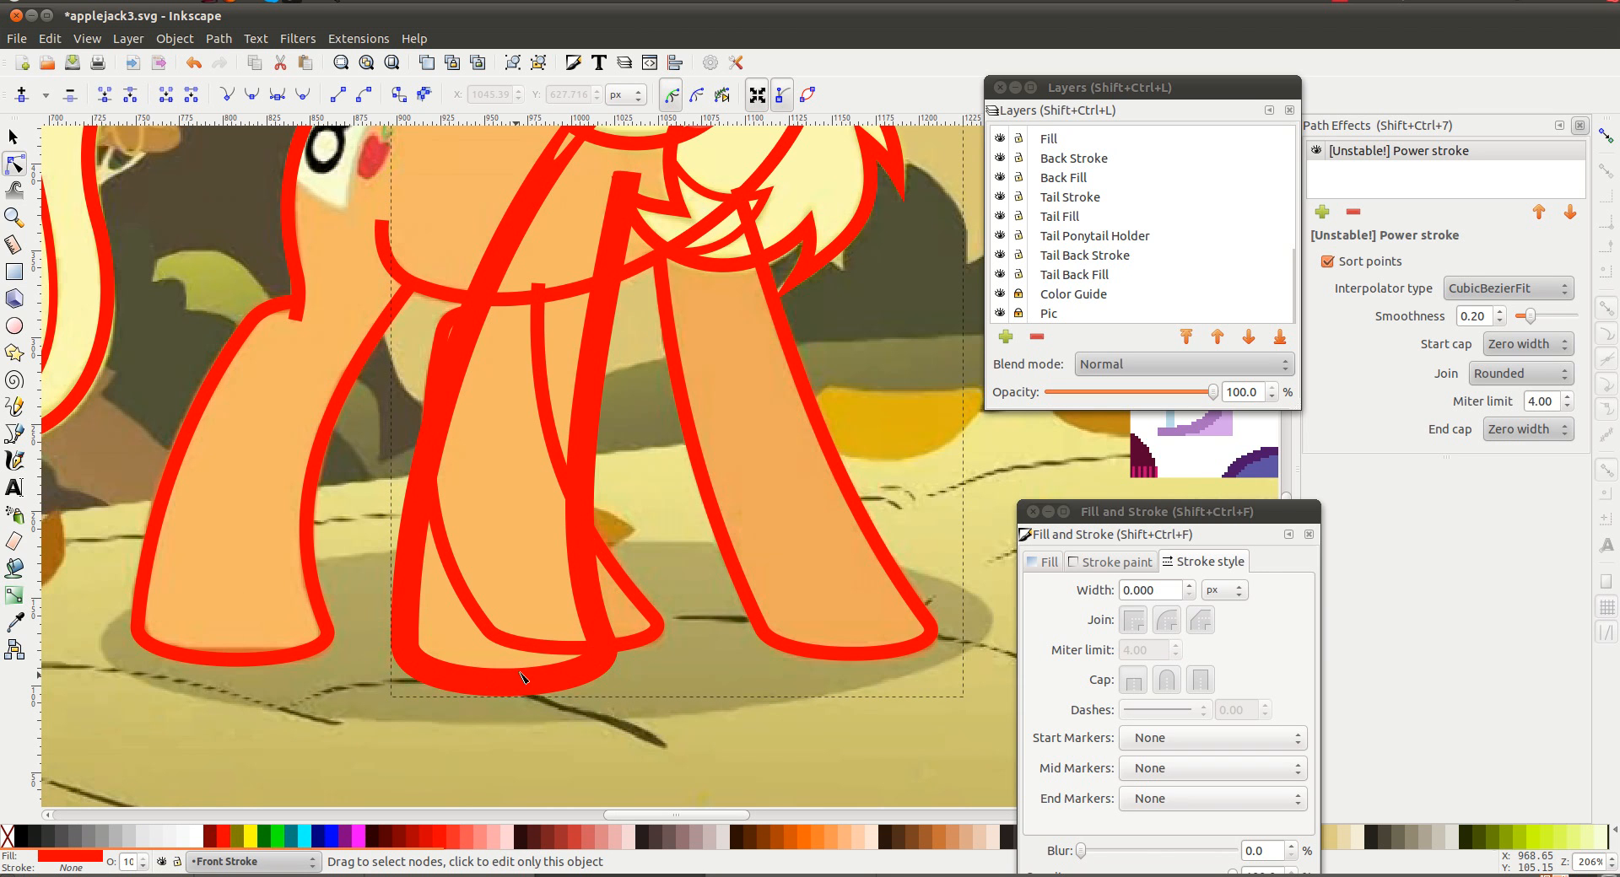
Turn a duplicate of the leg outline into a width guide without the Power stroke effect, using a blue stroke and no fill
{"action": "left_click", "coordinate": [1353, 212]}
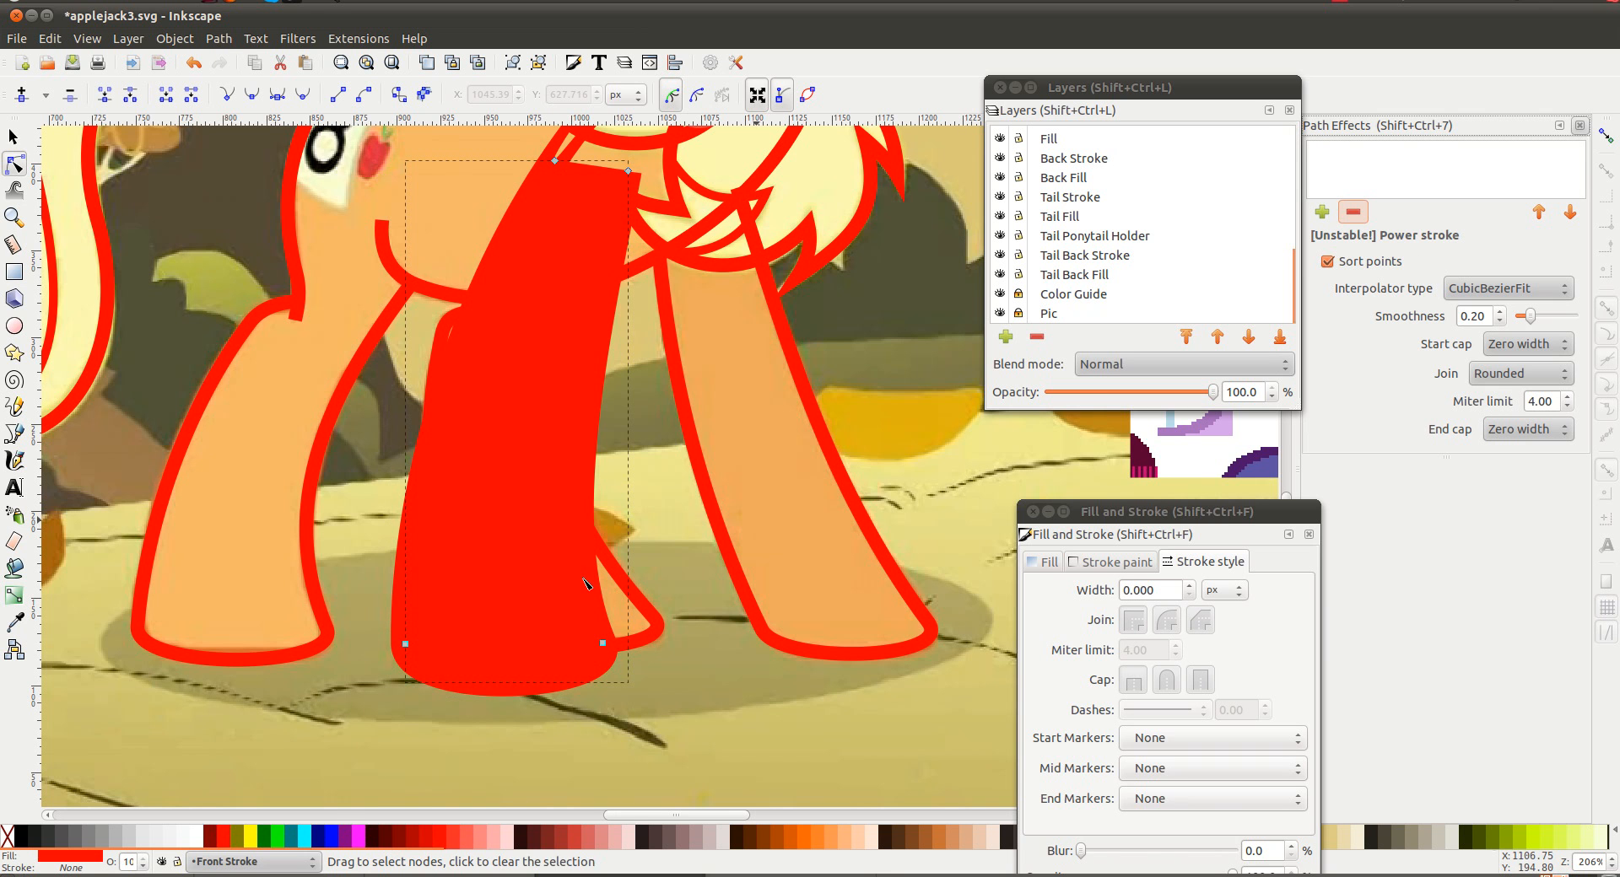
{"action": "left_click", "coordinate": [332, 838], "text": "shift"}
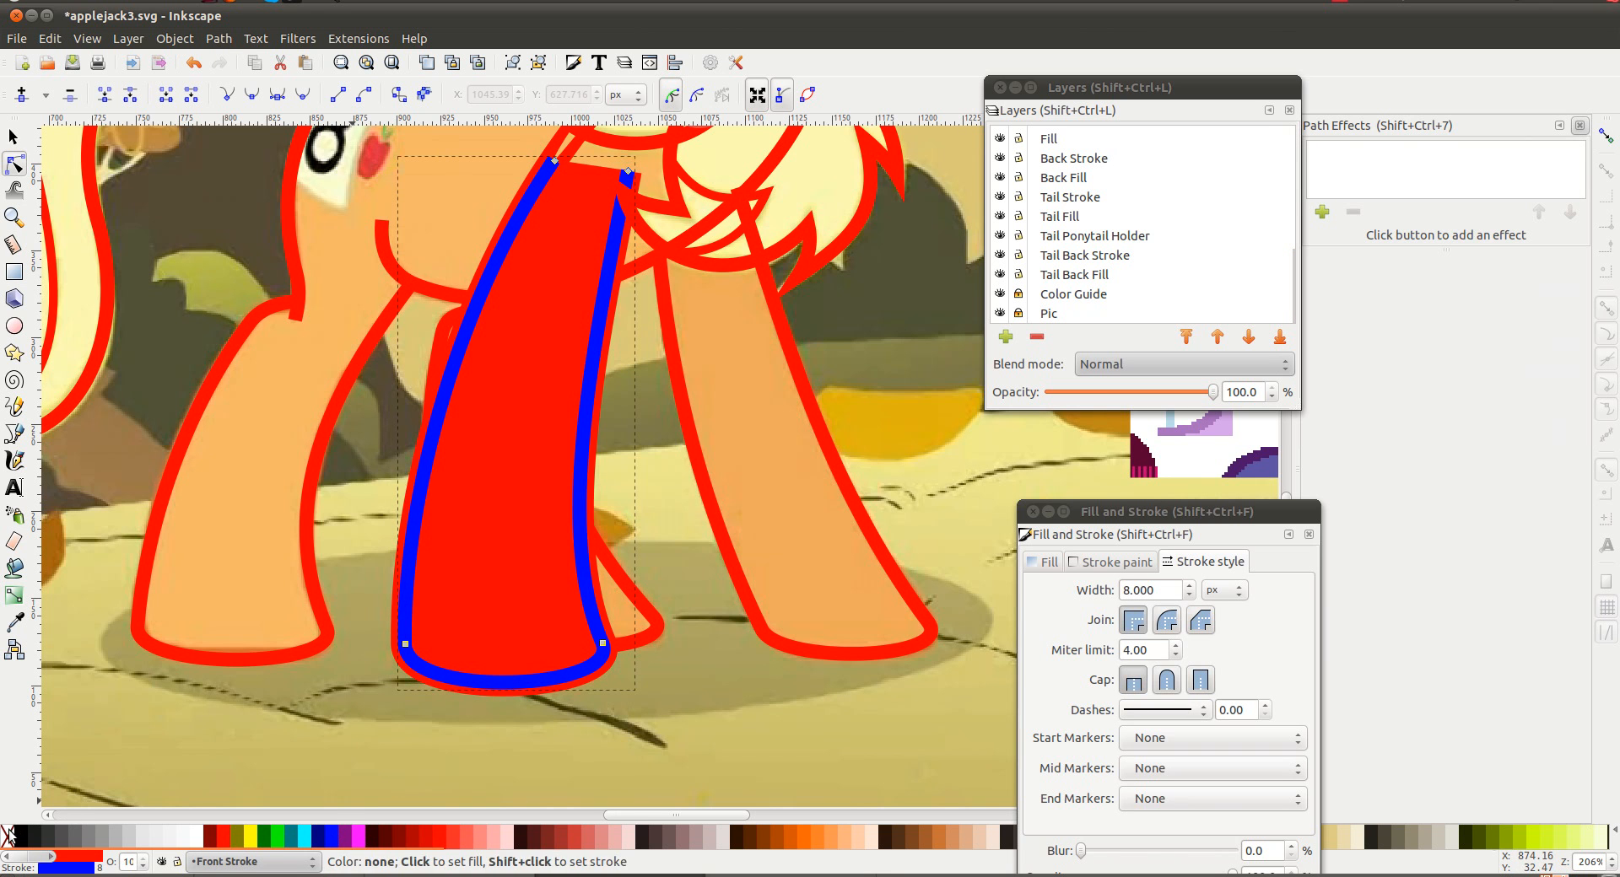
{"action": "left_click", "coordinate": [8, 835]}
{"action": "key", "text": "Escape"}
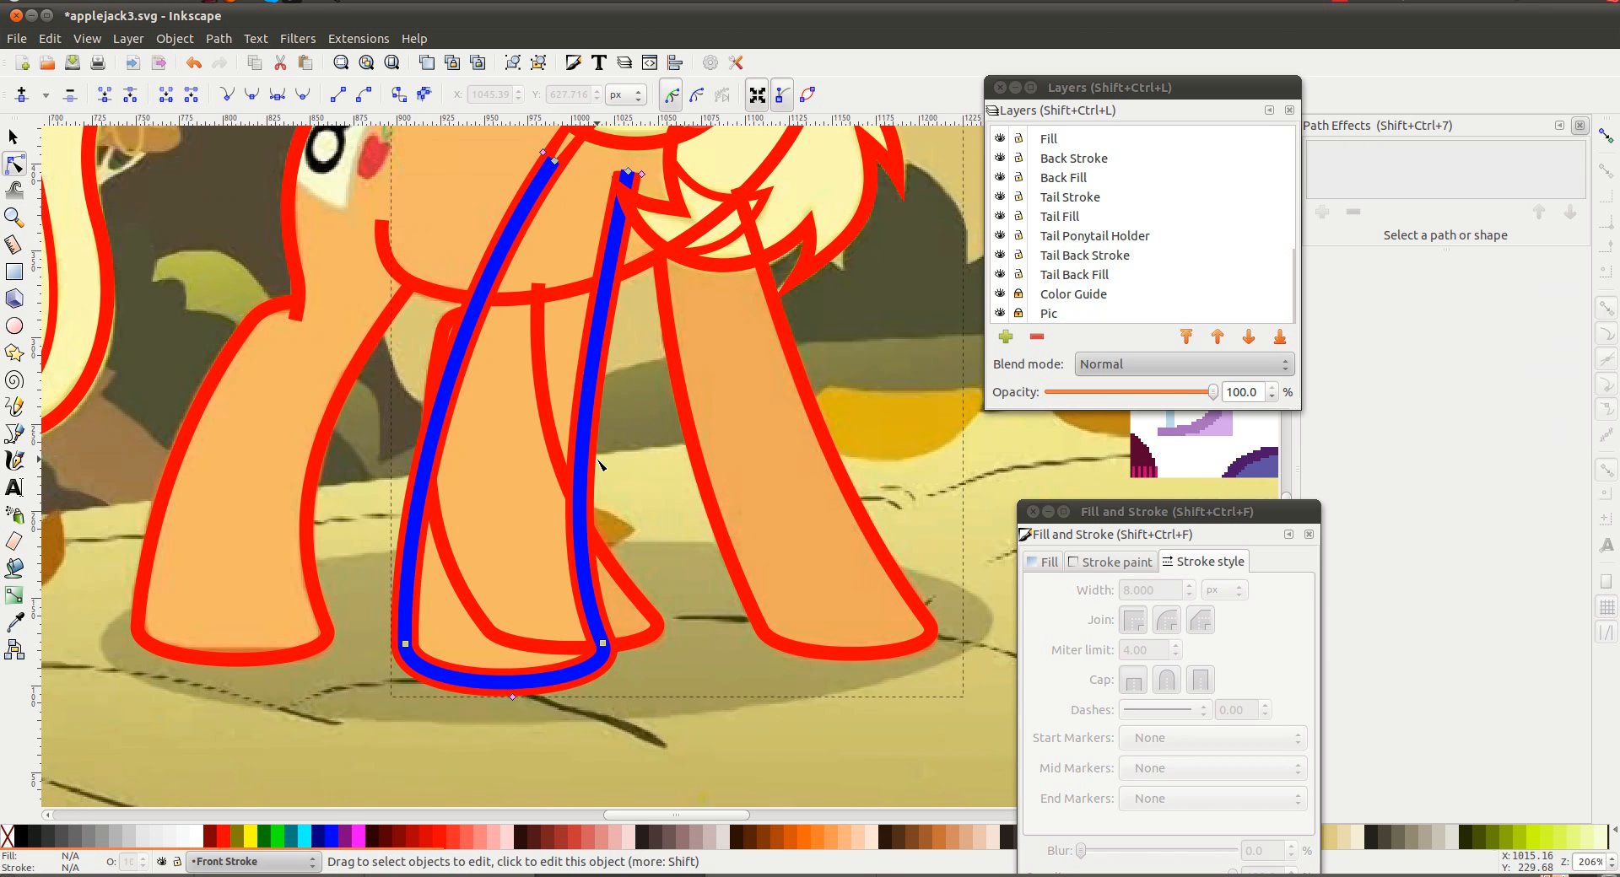
Match the near front leg outline's width at the hoof to the blue guide and move both upper width control points down the leg
{"action": "left_click_drag", "start_coordinate": [512, 697], "coordinate": [511, 694]}
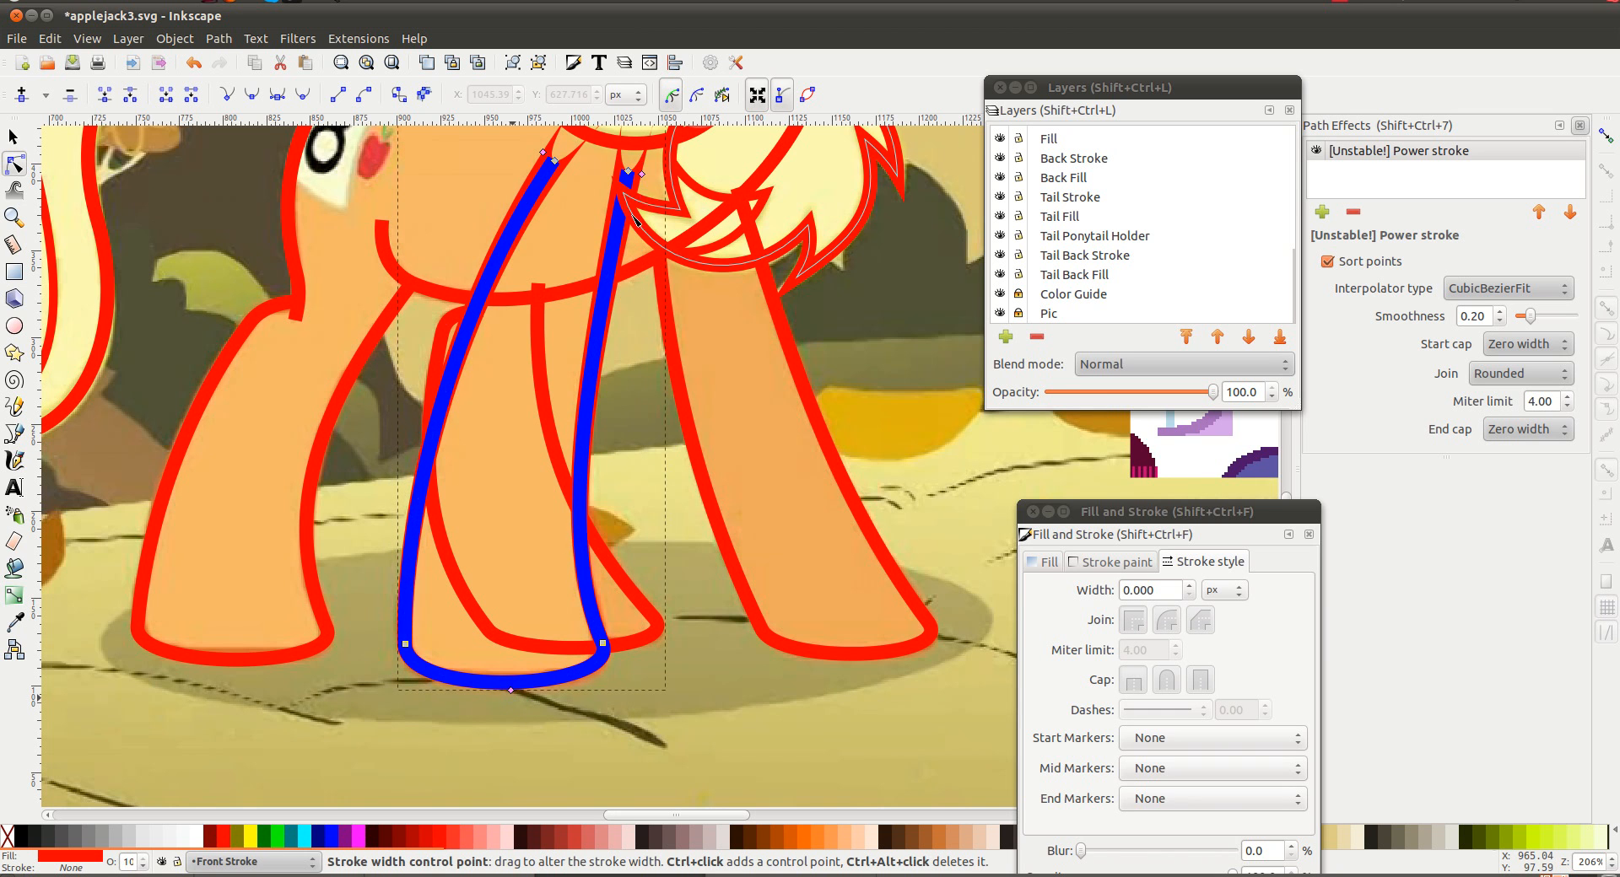
{"action": "left_click_drag", "start_coordinate": [641, 173], "coordinate": [621, 258]}
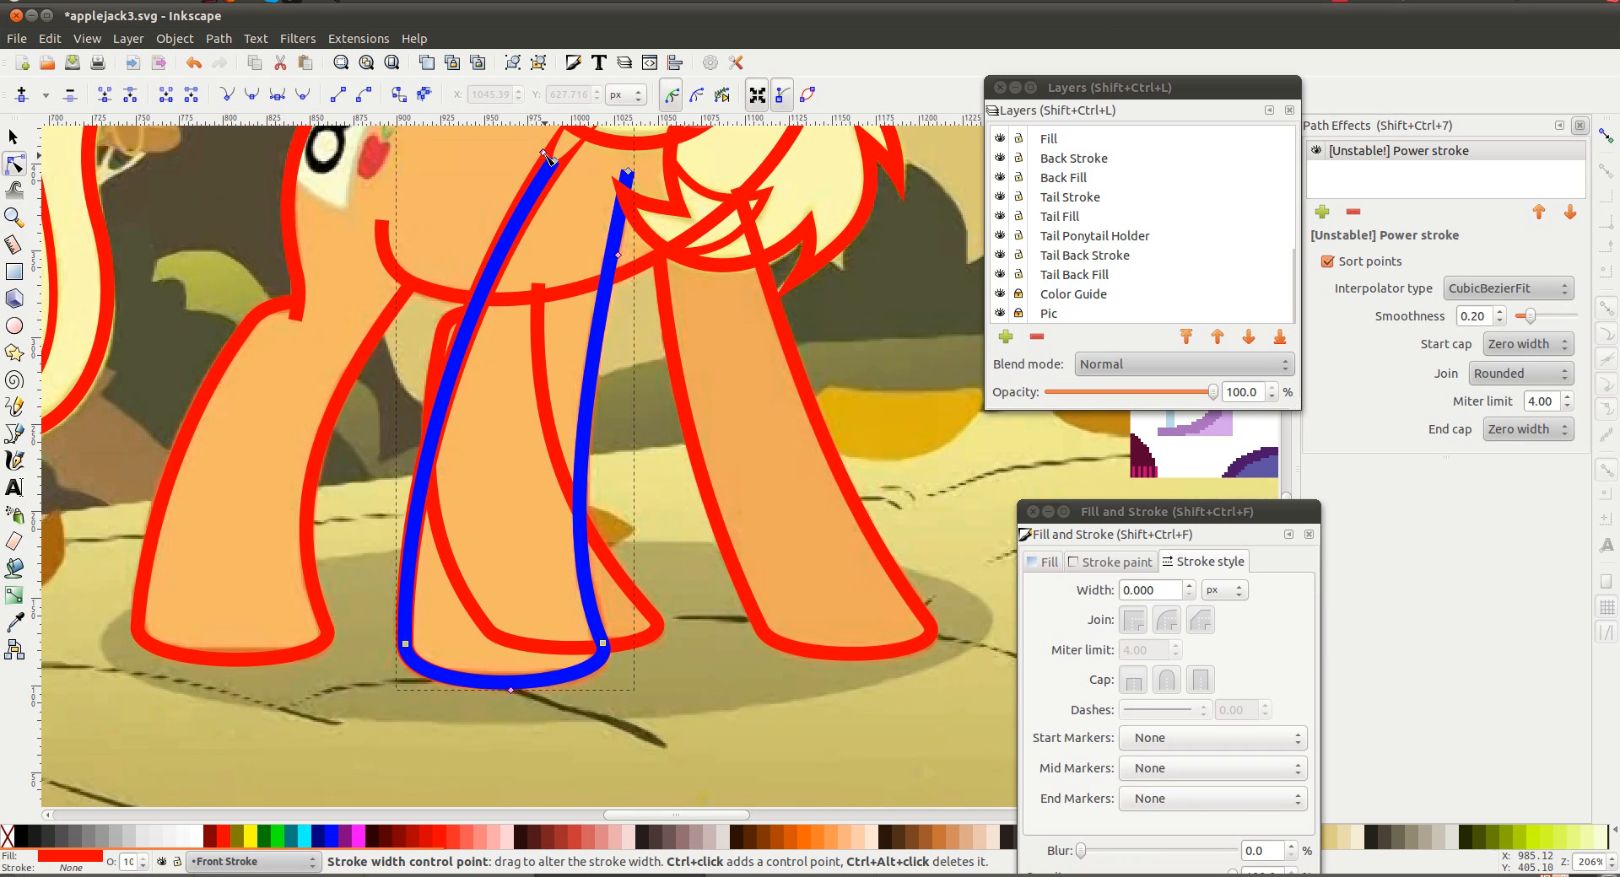
{"action": "left_click_drag", "start_coordinate": [507, 236], "coordinate": [500, 251]}
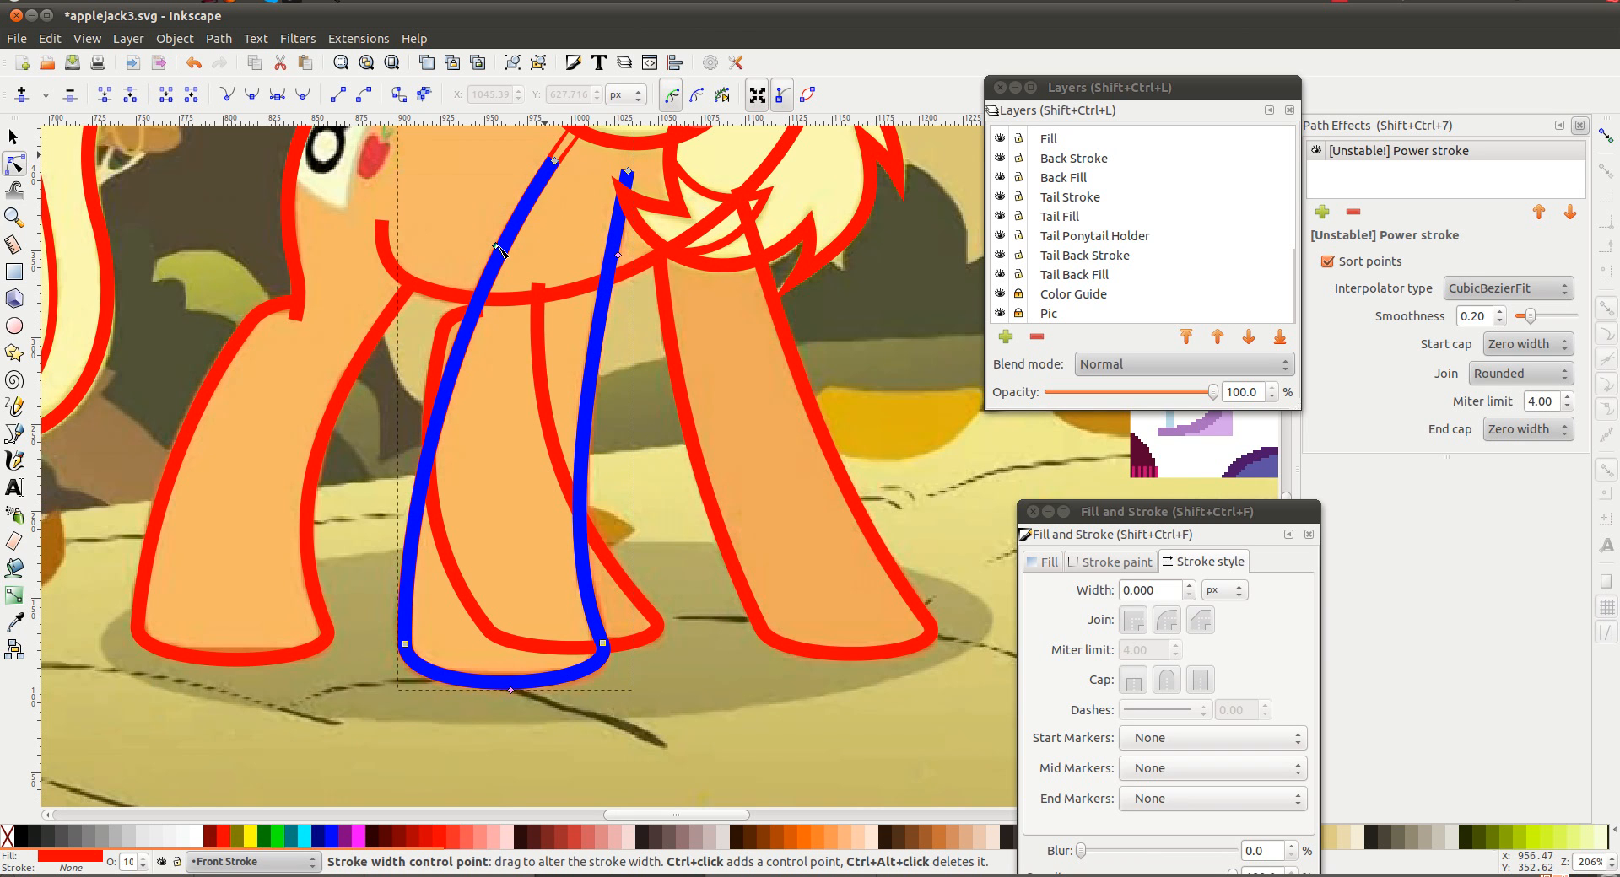
Delete the blue width guide from the near front leg
{"action": "left_click", "coordinate": [573, 223]}
{"action": "left_click", "coordinate": [511, 233]}
{"action": "key", "text": "s"}
{"action": "key", "text": "Delete"}
Move a stroke width control point close to the upper tip of the near front leg outline's rear edge, and deselect the outline
{"action": "scroll", "coordinate": [538, 256], "scroll_direction": "up", "scroll_amount": 1}
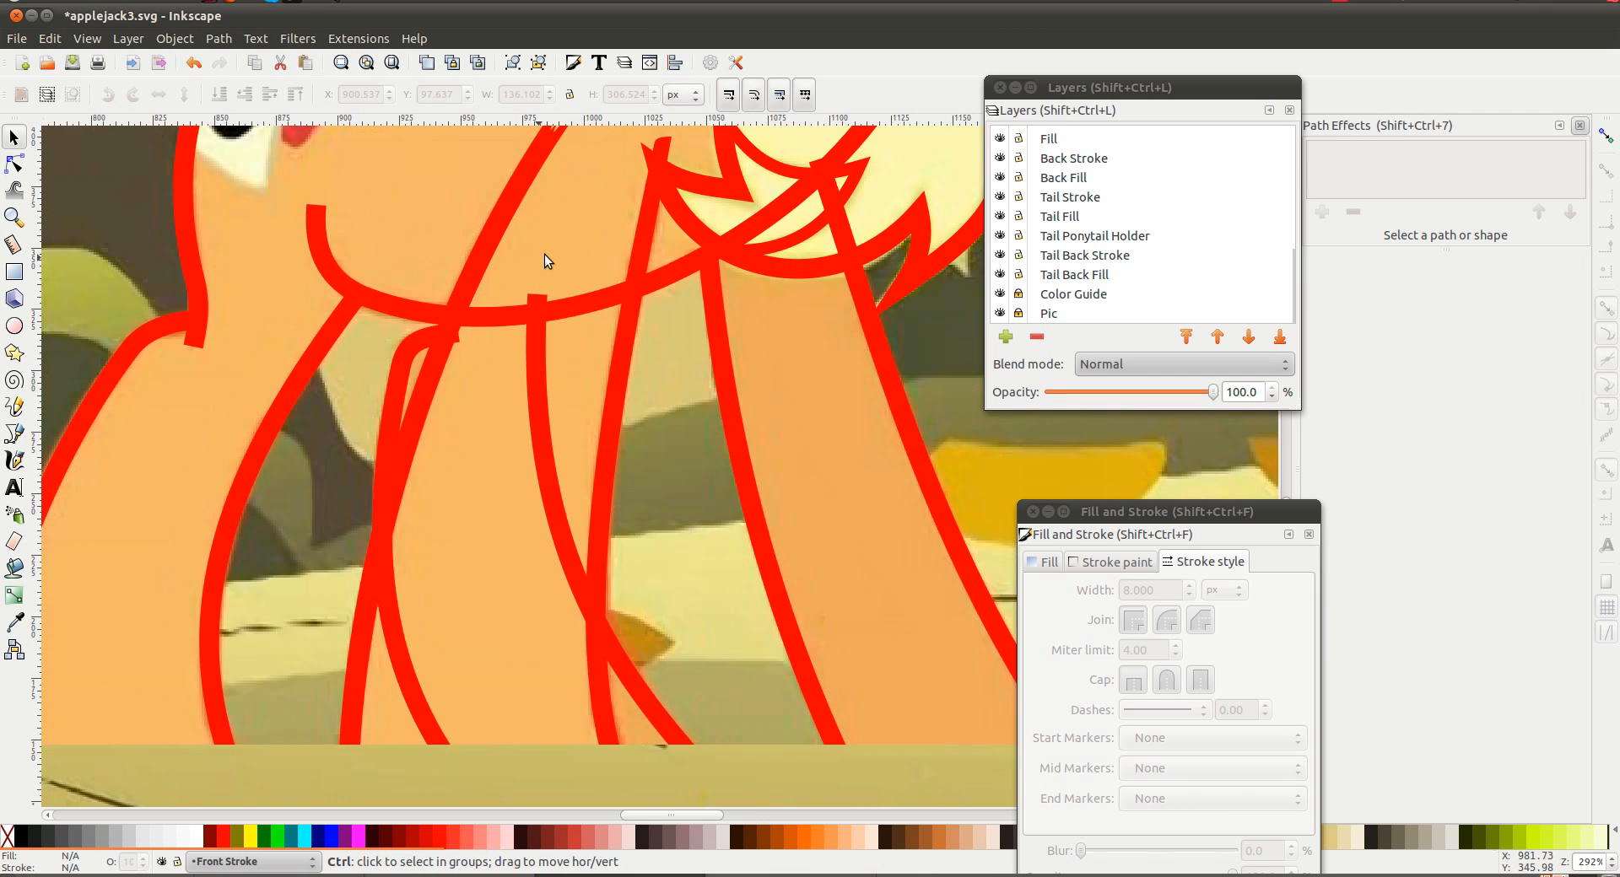
{"action": "scroll", "coordinate": [544, 255], "scroll_direction": "up", "scroll_amount": 3}
{"action": "left_click", "coordinate": [528, 269]}
{"action": "double_click", "coordinate": [528, 268]}
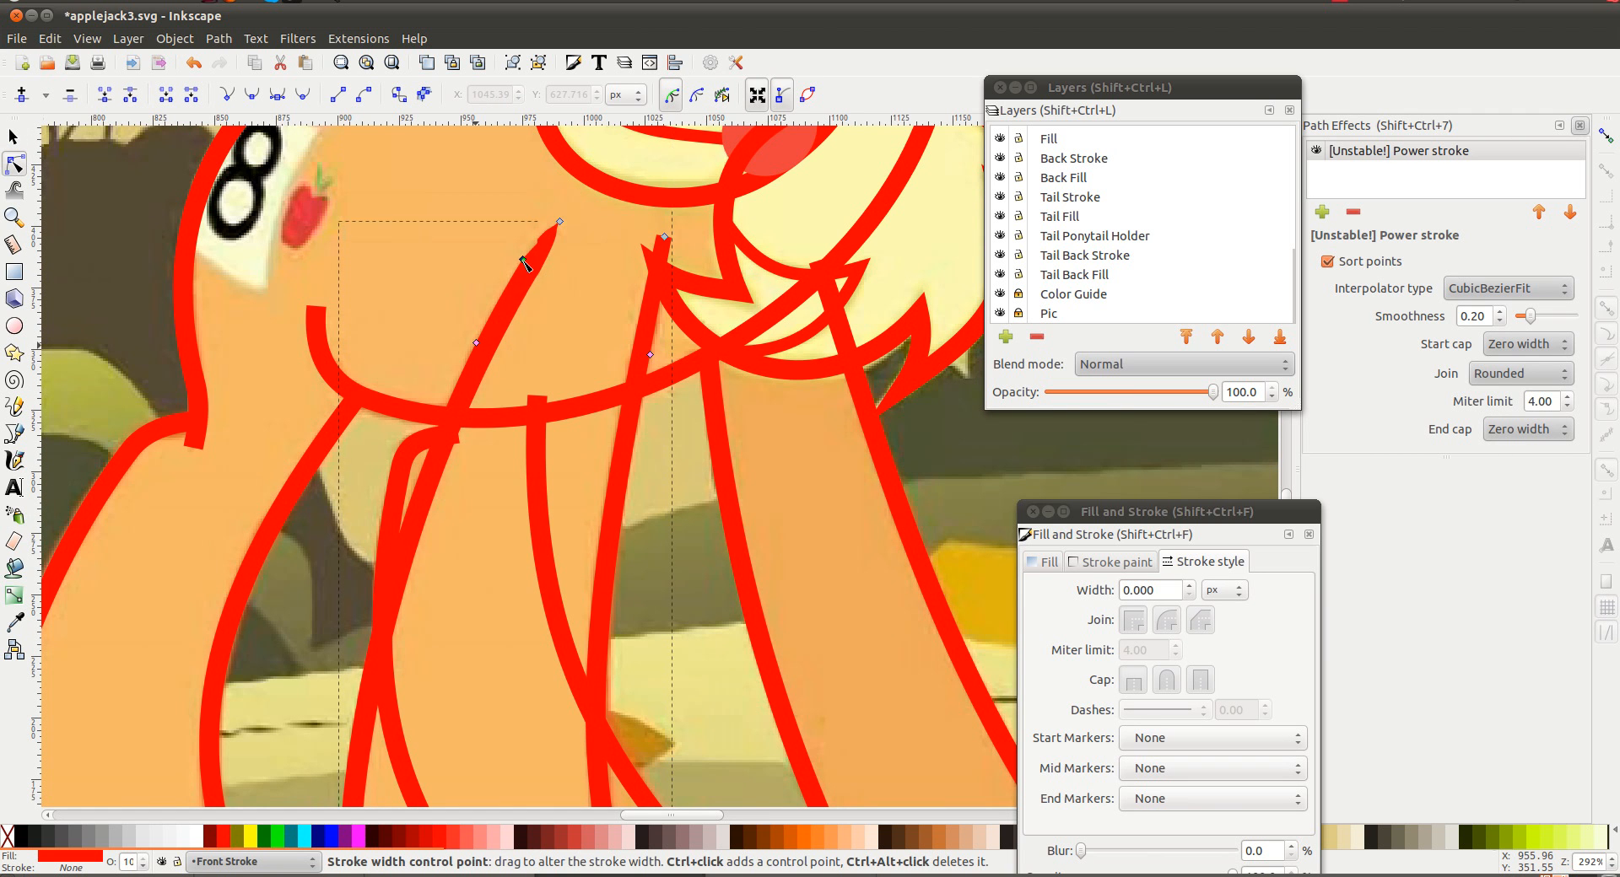
{"action": "left_click_drag", "start_coordinate": [527, 258], "coordinate": [540, 244]}
{"action": "left_click", "coordinate": [560, 260]}
{"action": "left_click", "coordinate": [648, 331]}
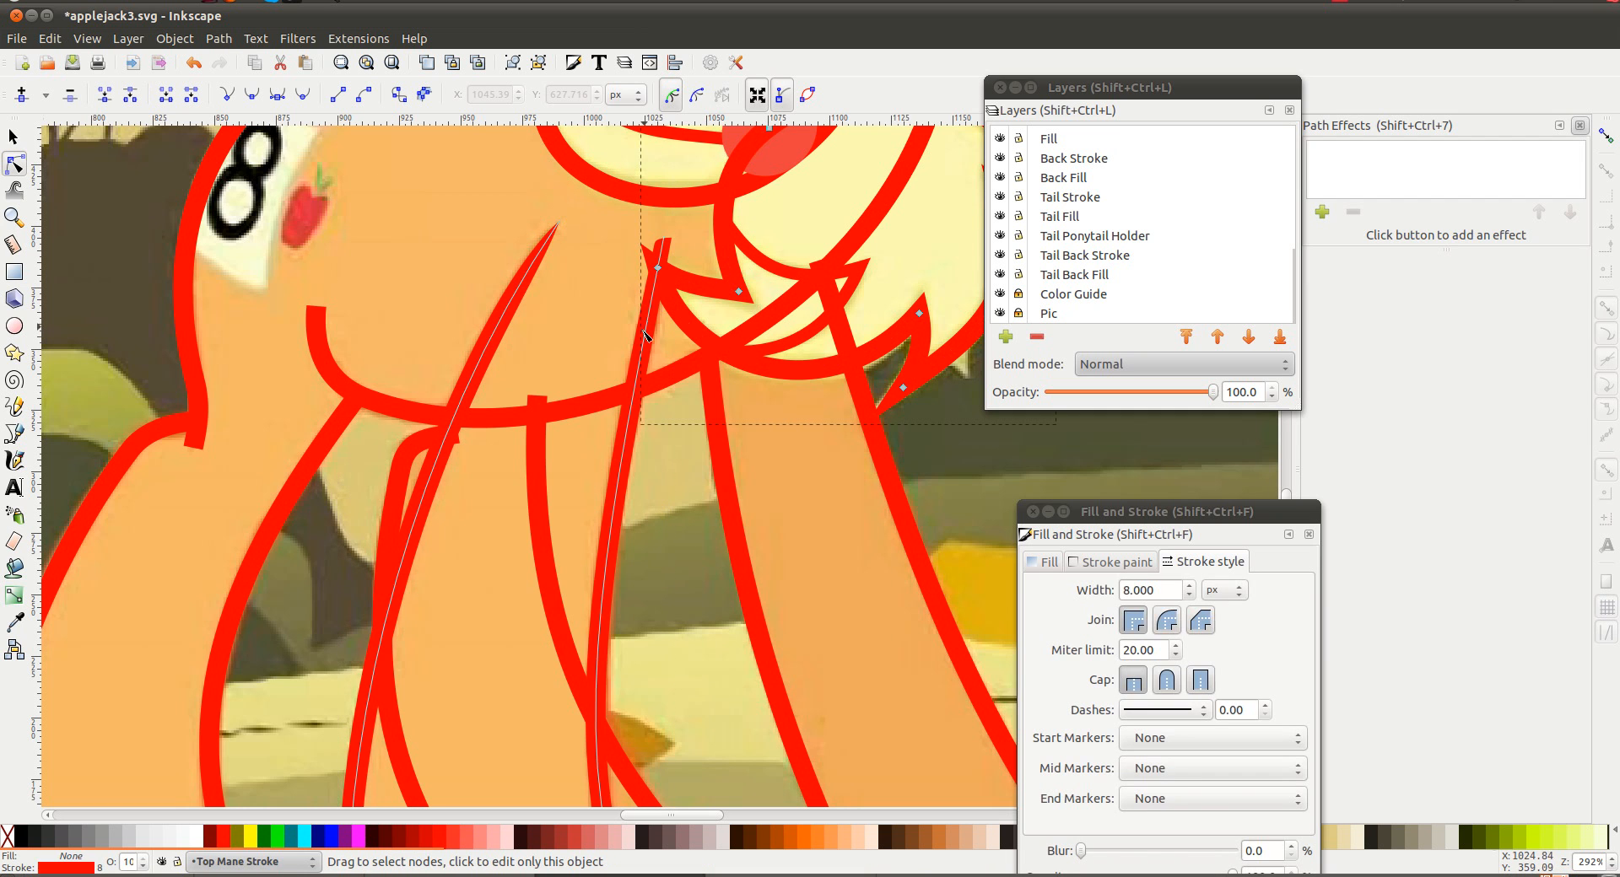
{"action": "left_click", "coordinate": [645, 370]}
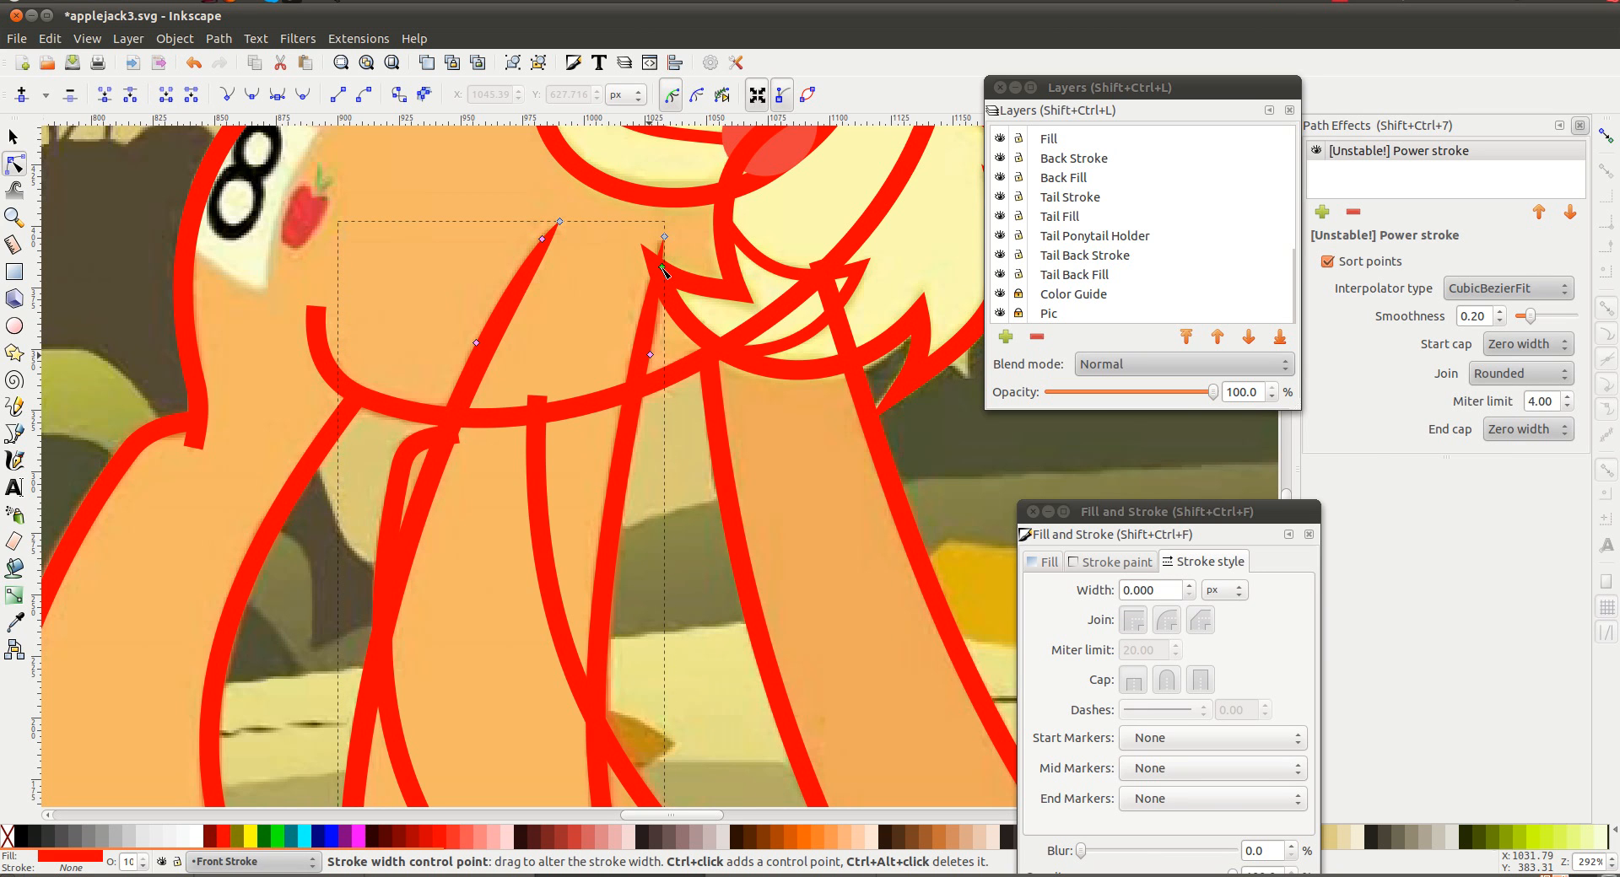
{"action": "left_click", "coordinate": [574, 297]}
Create a linked fill shape from the near front leg outline using Clone original path
{"action": "scroll", "coordinate": [578, 337], "scroll_direction": "down", "scroll_amount": 1}
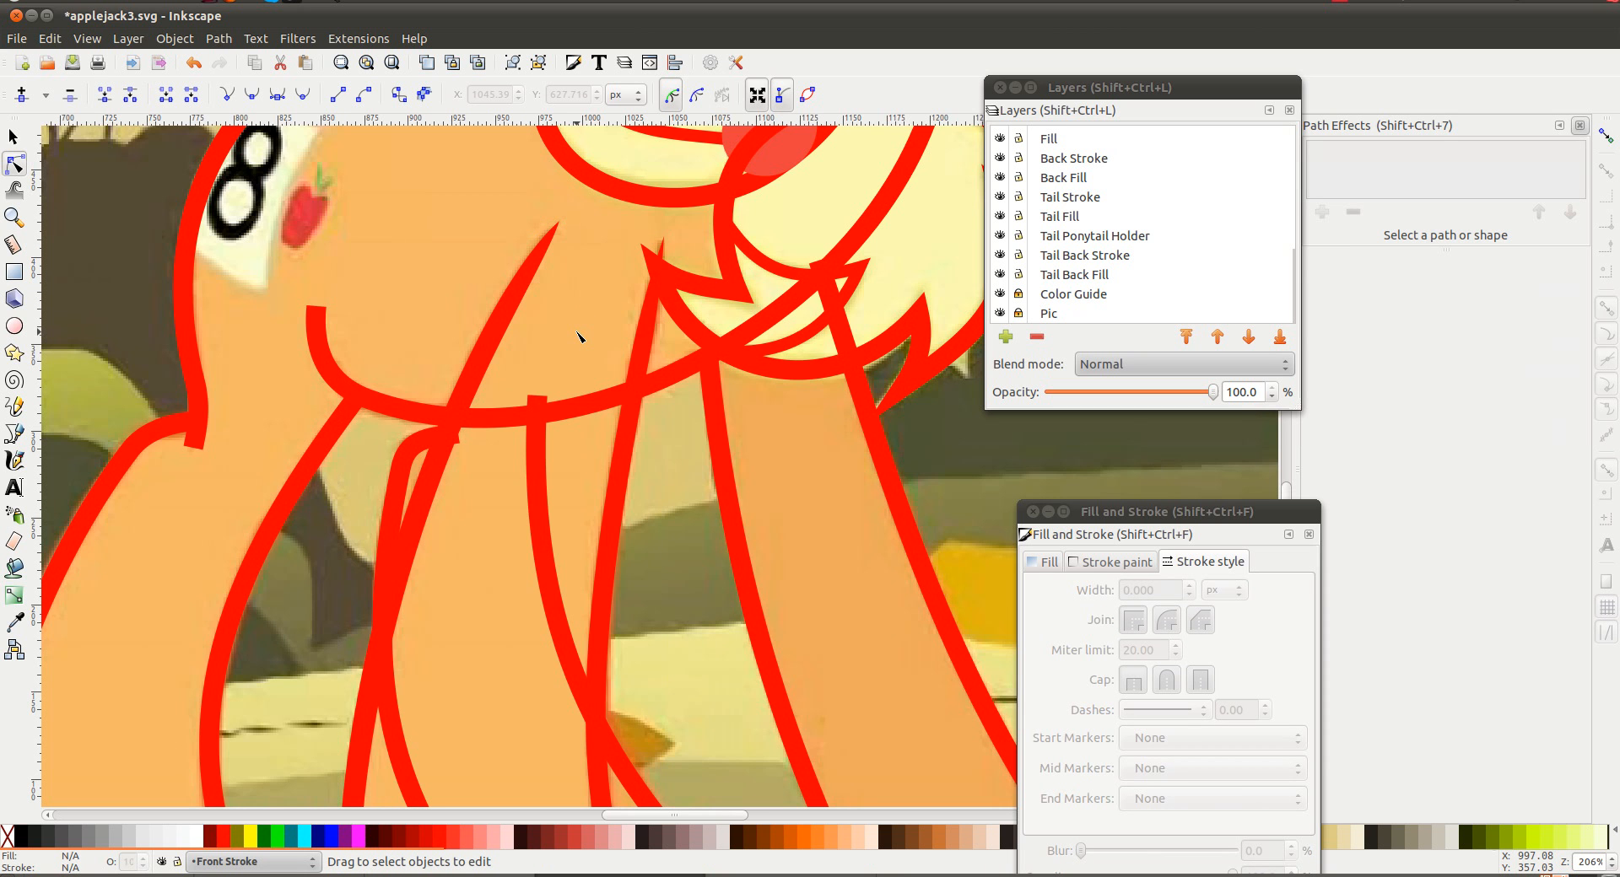
{"action": "scroll", "coordinate": [578, 338], "scroll_direction": "left", "scroll_amount": 2}
{"action": "scroll", "coordinate": [578, 337], "scroll_direction": "down", "scroll_amount": 5}
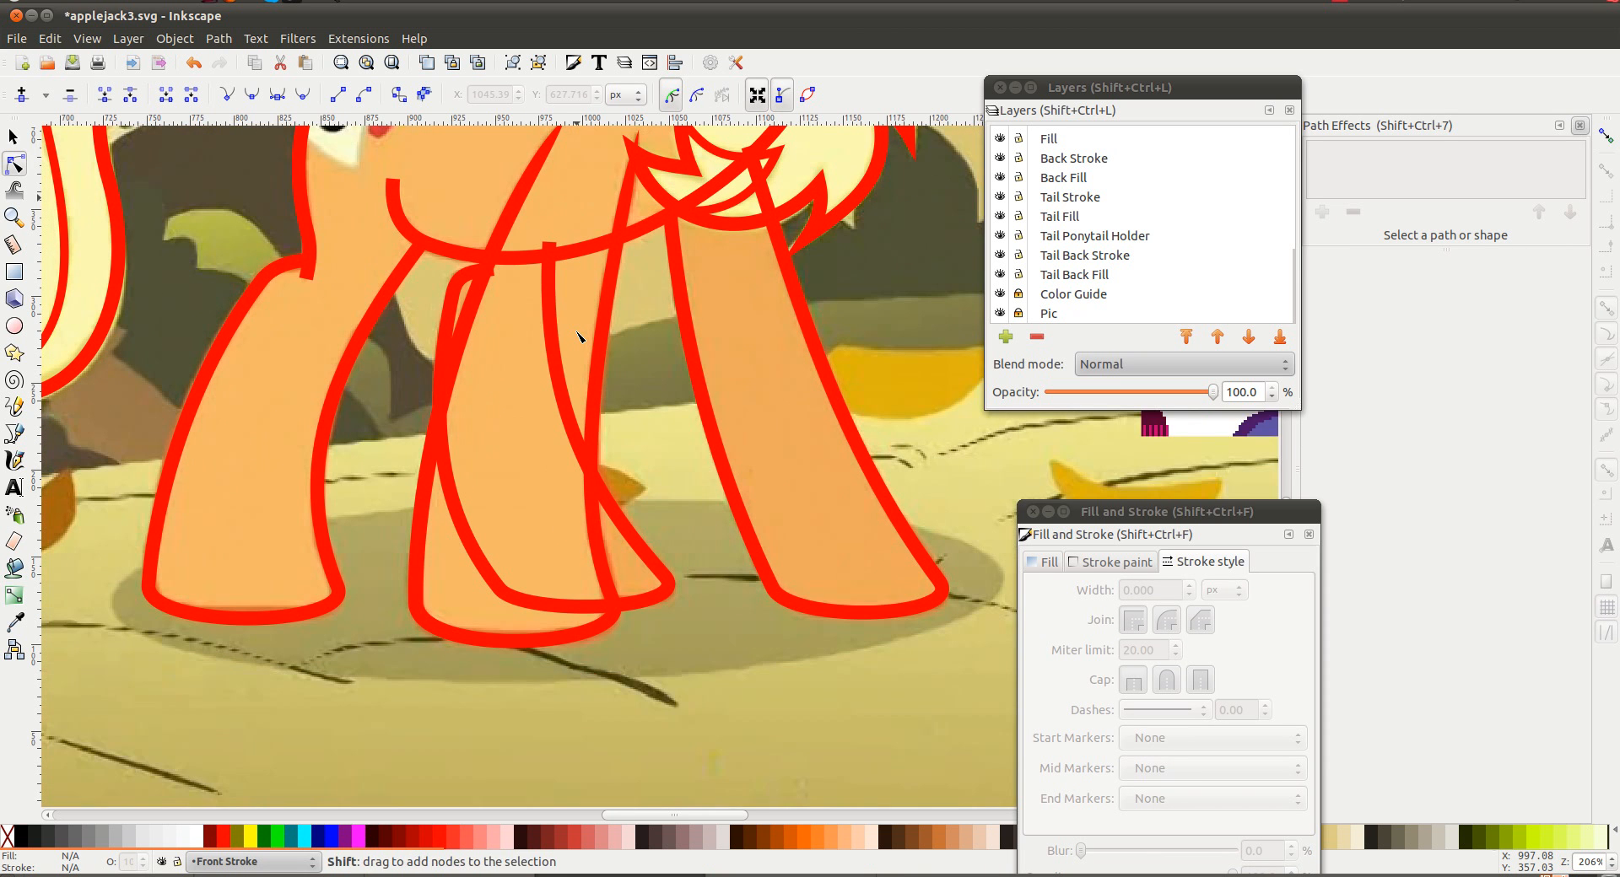
{"action": "left_click", "coordinate": [547, 384]}
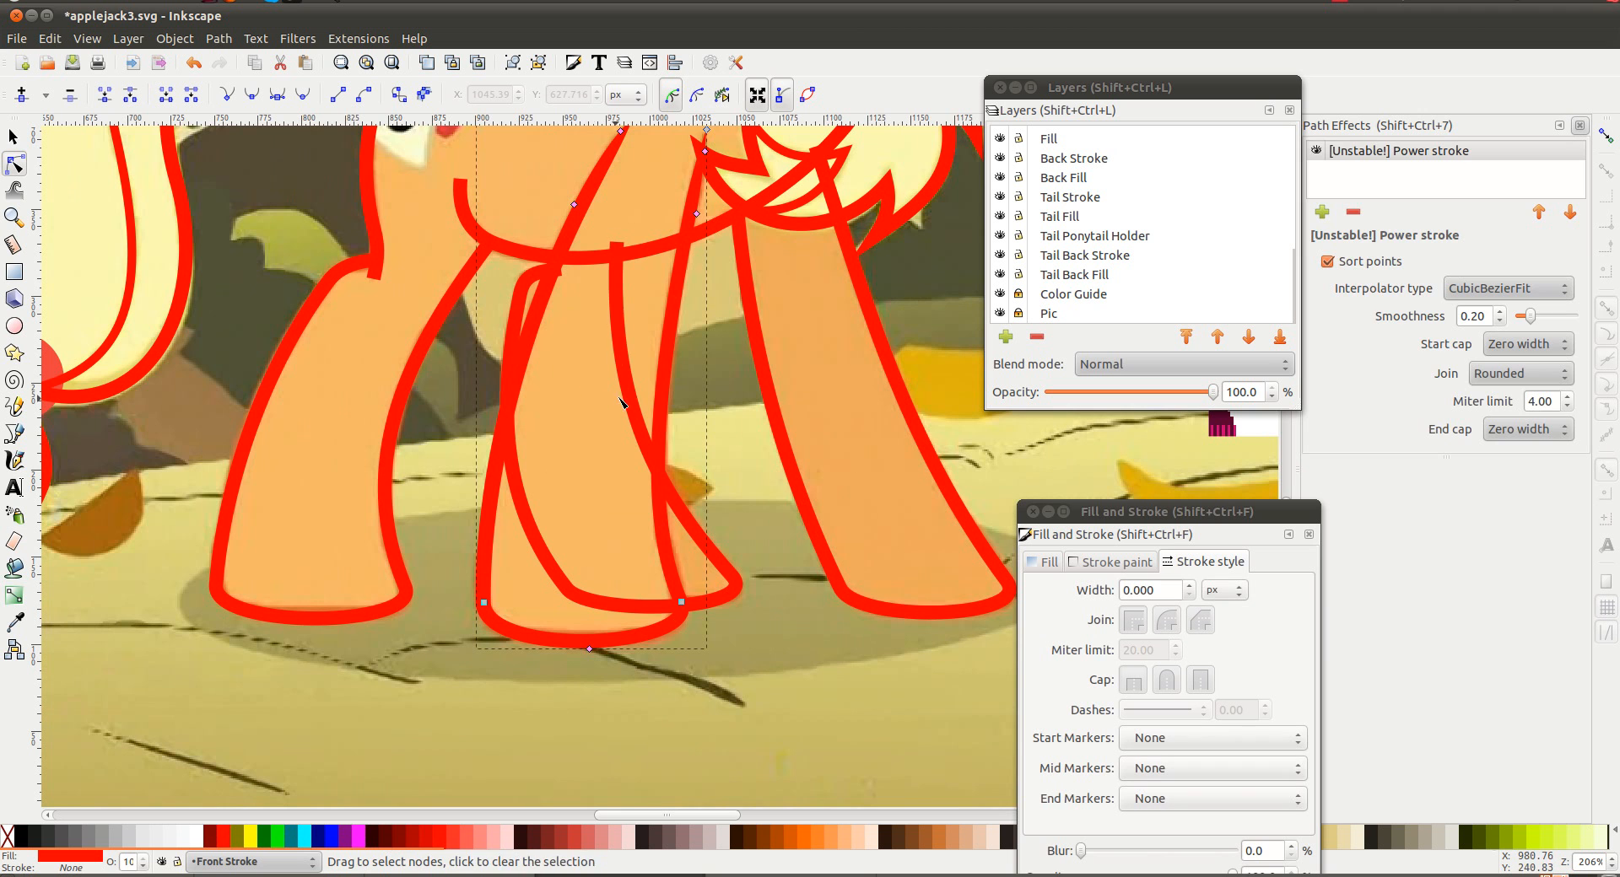
{"action": "left_click", "coordinate": [50, 39]}
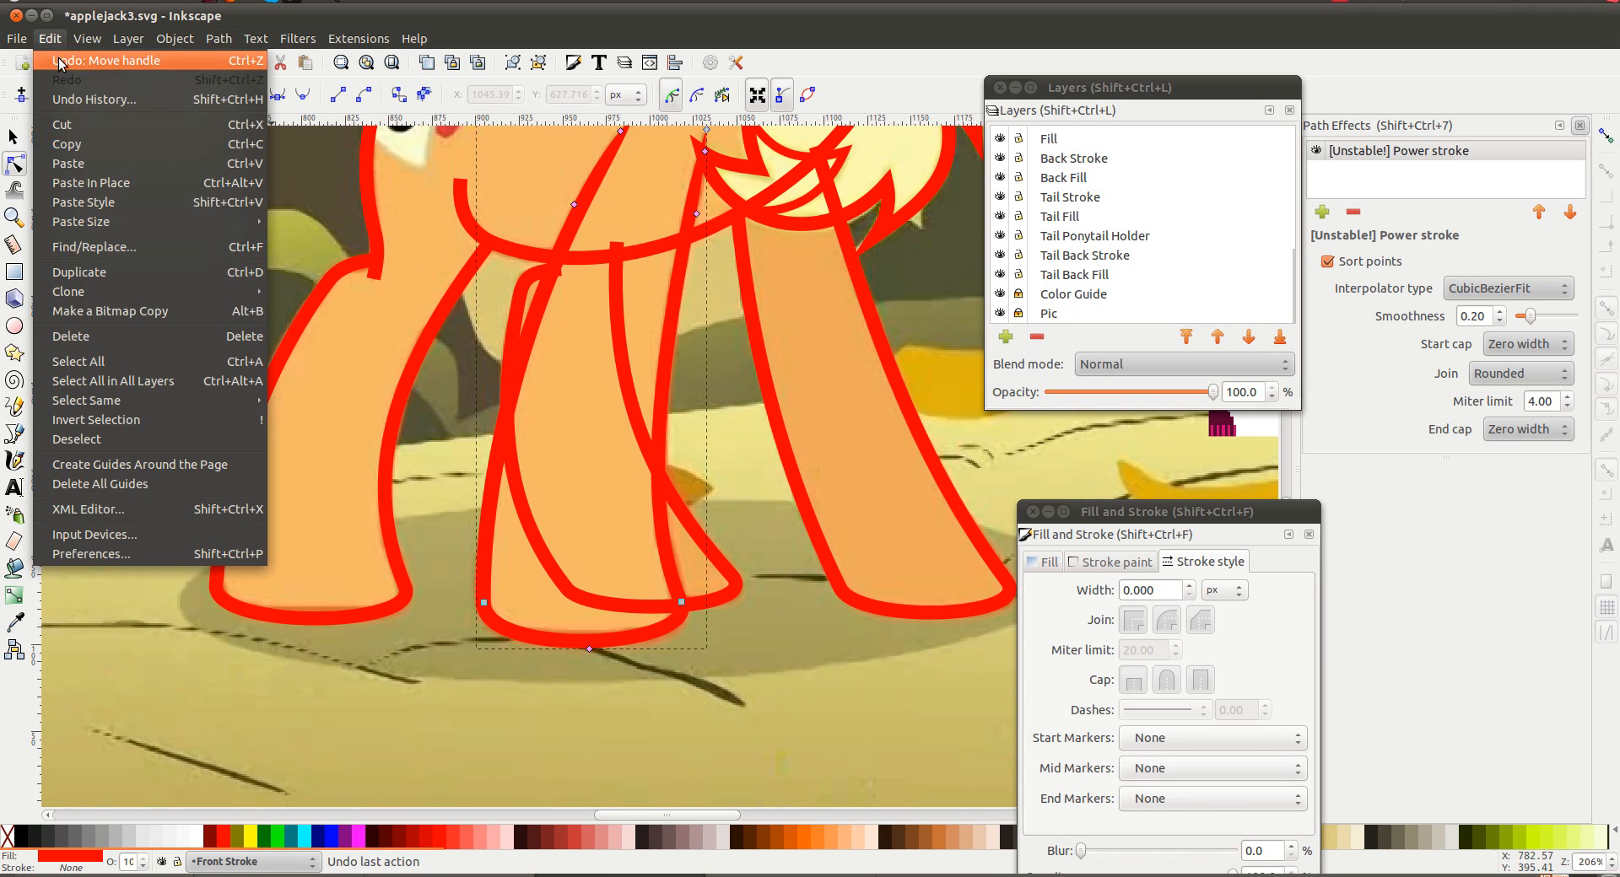
{"action": "mouse_move", "coordinate": [109, 292]}
{"action": "left_click", "coordinate": [377, 388]}
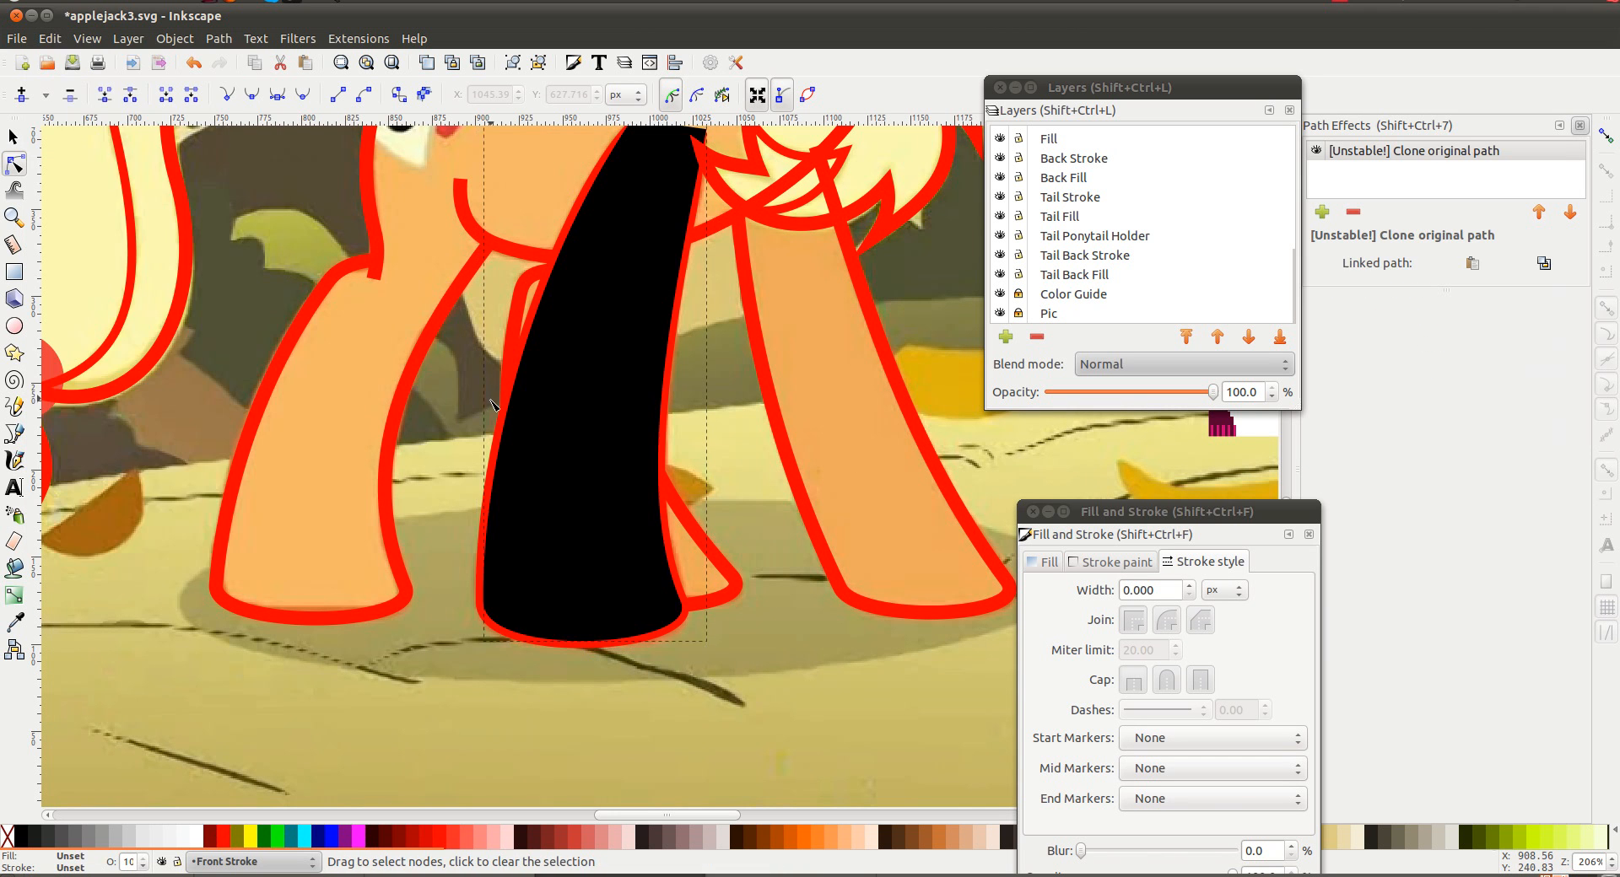
Fill the linked leg shape with the light orange sampled from the pixel-art Applejack reference and lower it to the Front Fill layer
{"action": "scroll", "coordinate": [626, 403], "scroll_direction": "up", "scroll_amount": 3}
{"action": "key", "text": "d"}
{"action": "scroll", "coordinate": [641, 413], "scroll_direction": "right", "scroll_amount": 12}
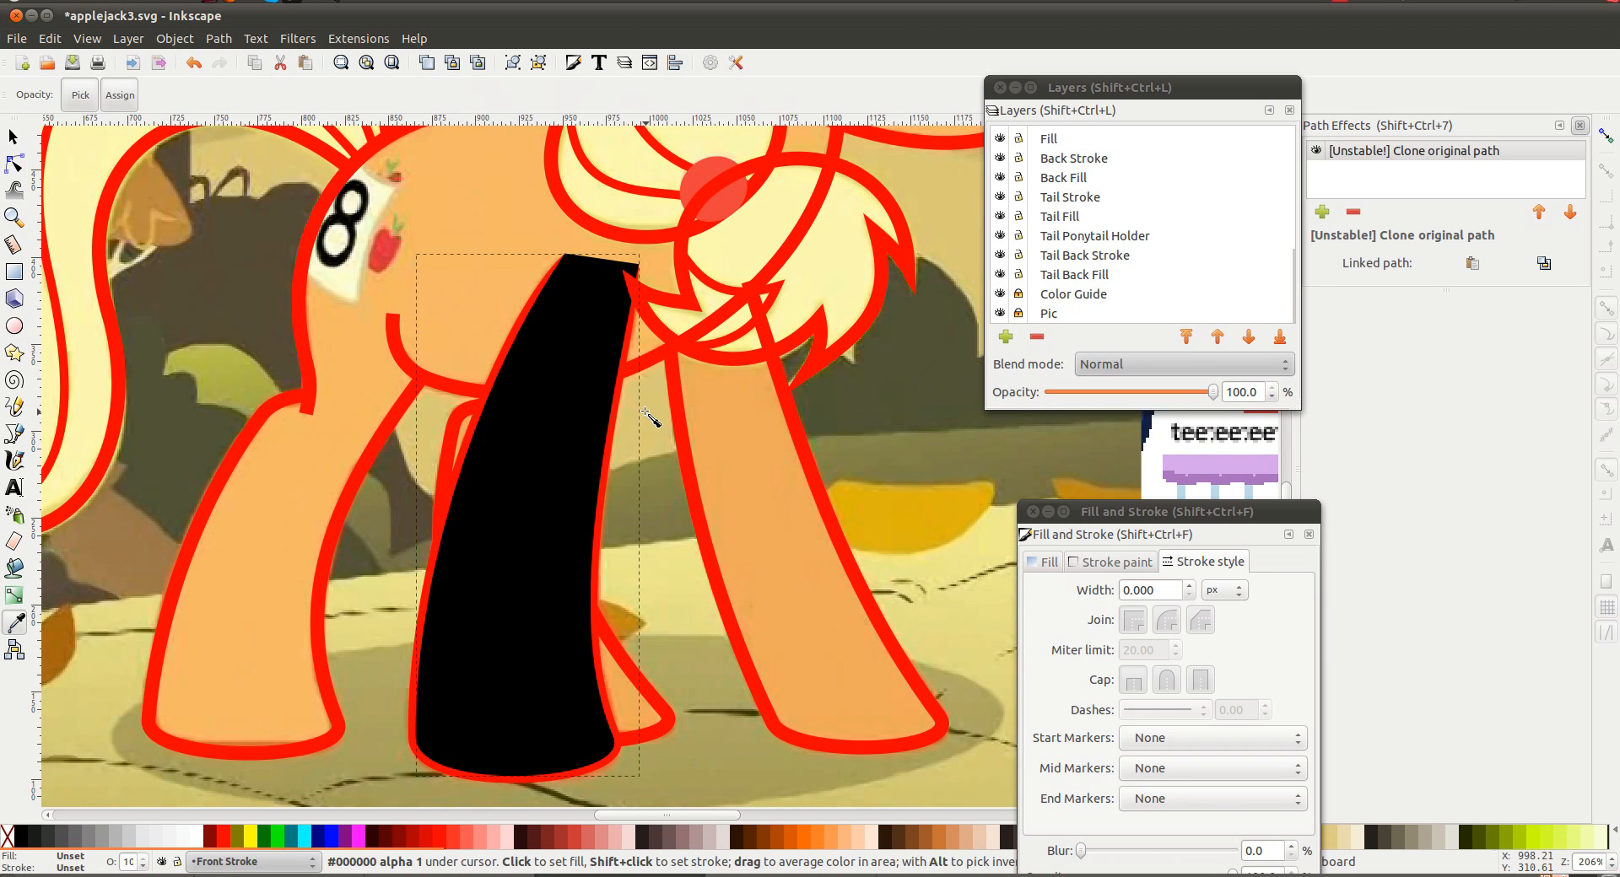
{"action": "left_click", "coordinate": [979, 397]}
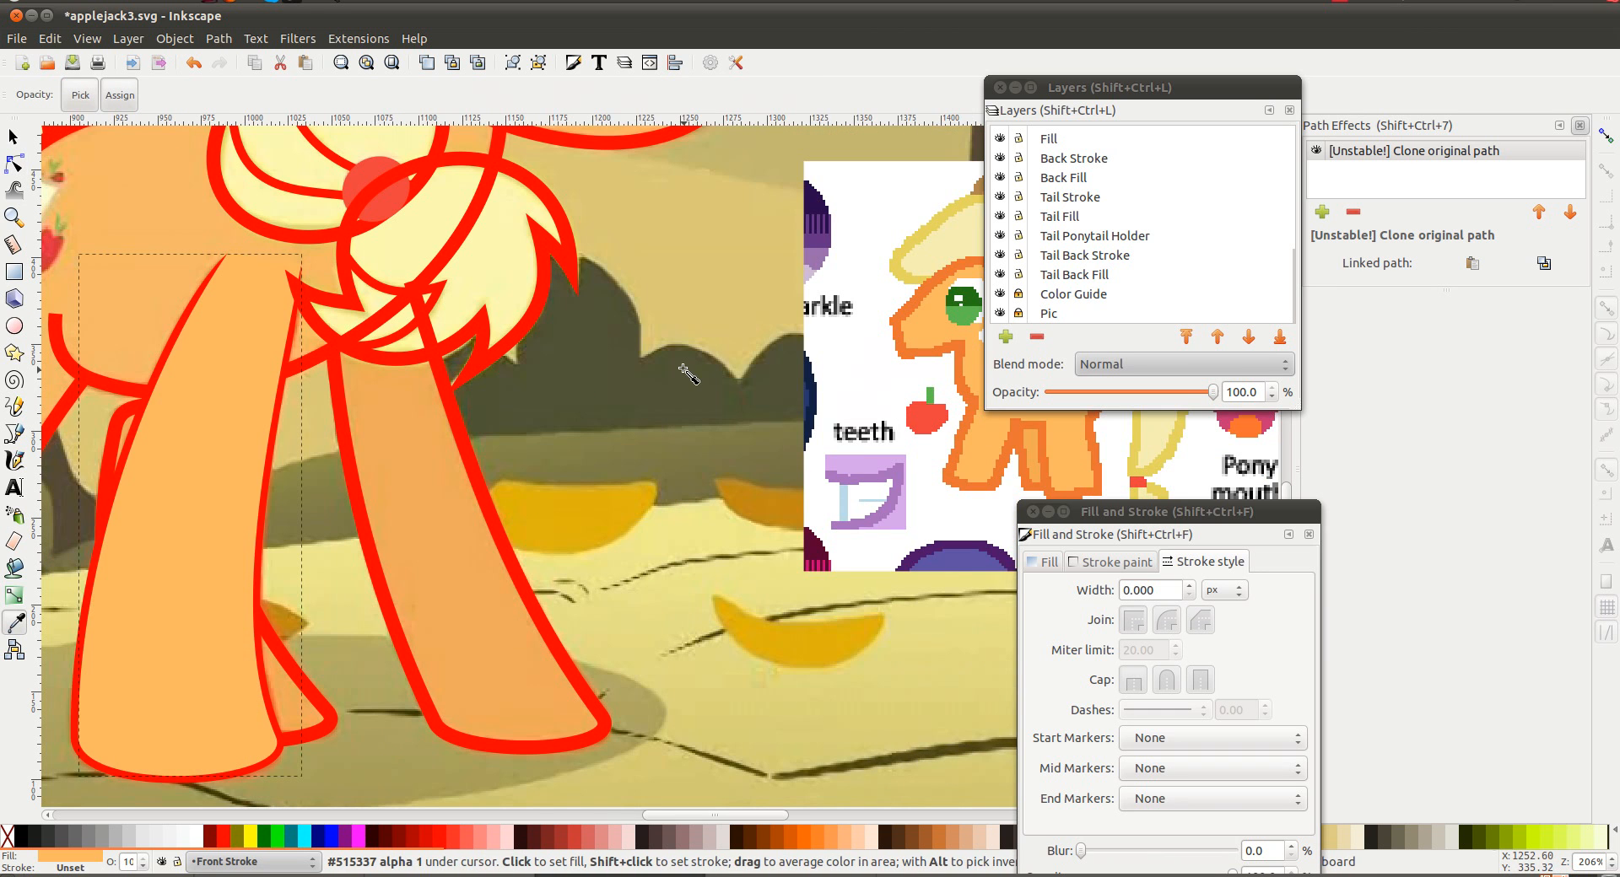
{"action": "key", "text": "shift+Page_Down"}
{"action": "key", "text": "s"}
Colour the near front leg outline with the darker orange sampled from the pixel-art Applejack reference
{"action": "scroll", "coordinate": [366, 471], "scroll_direction": "up", "scroll_amount": 3}
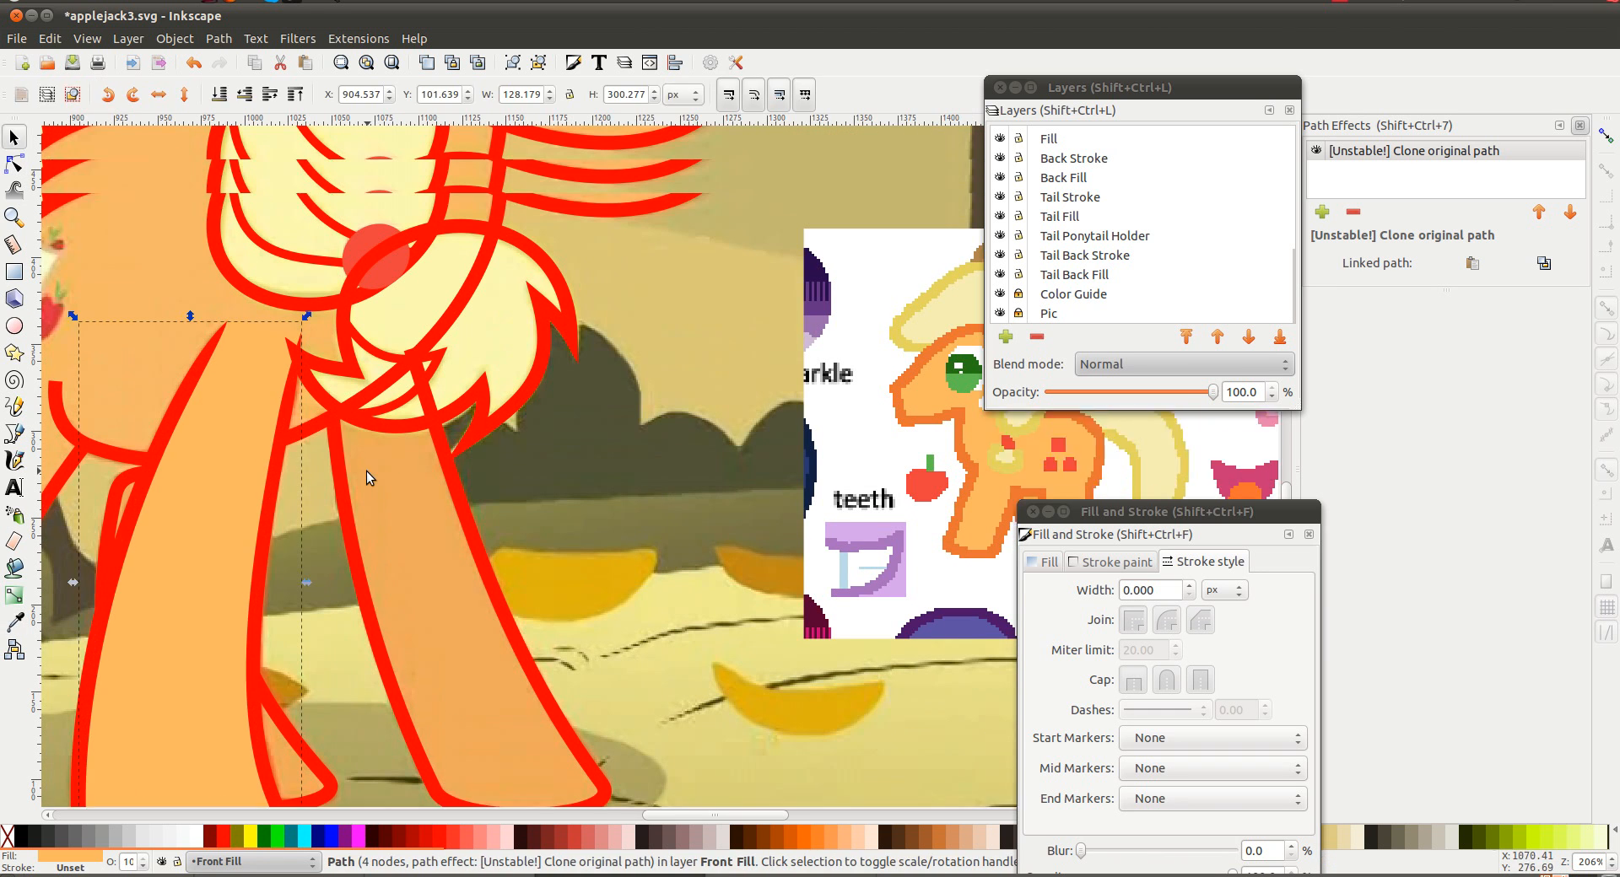
{"action": "scroll", "coordinate": [366, 470], "scroll_direction": "left", "scroll_amount": 5}
{"action": "left_click", "coordinate": [444, 518]}
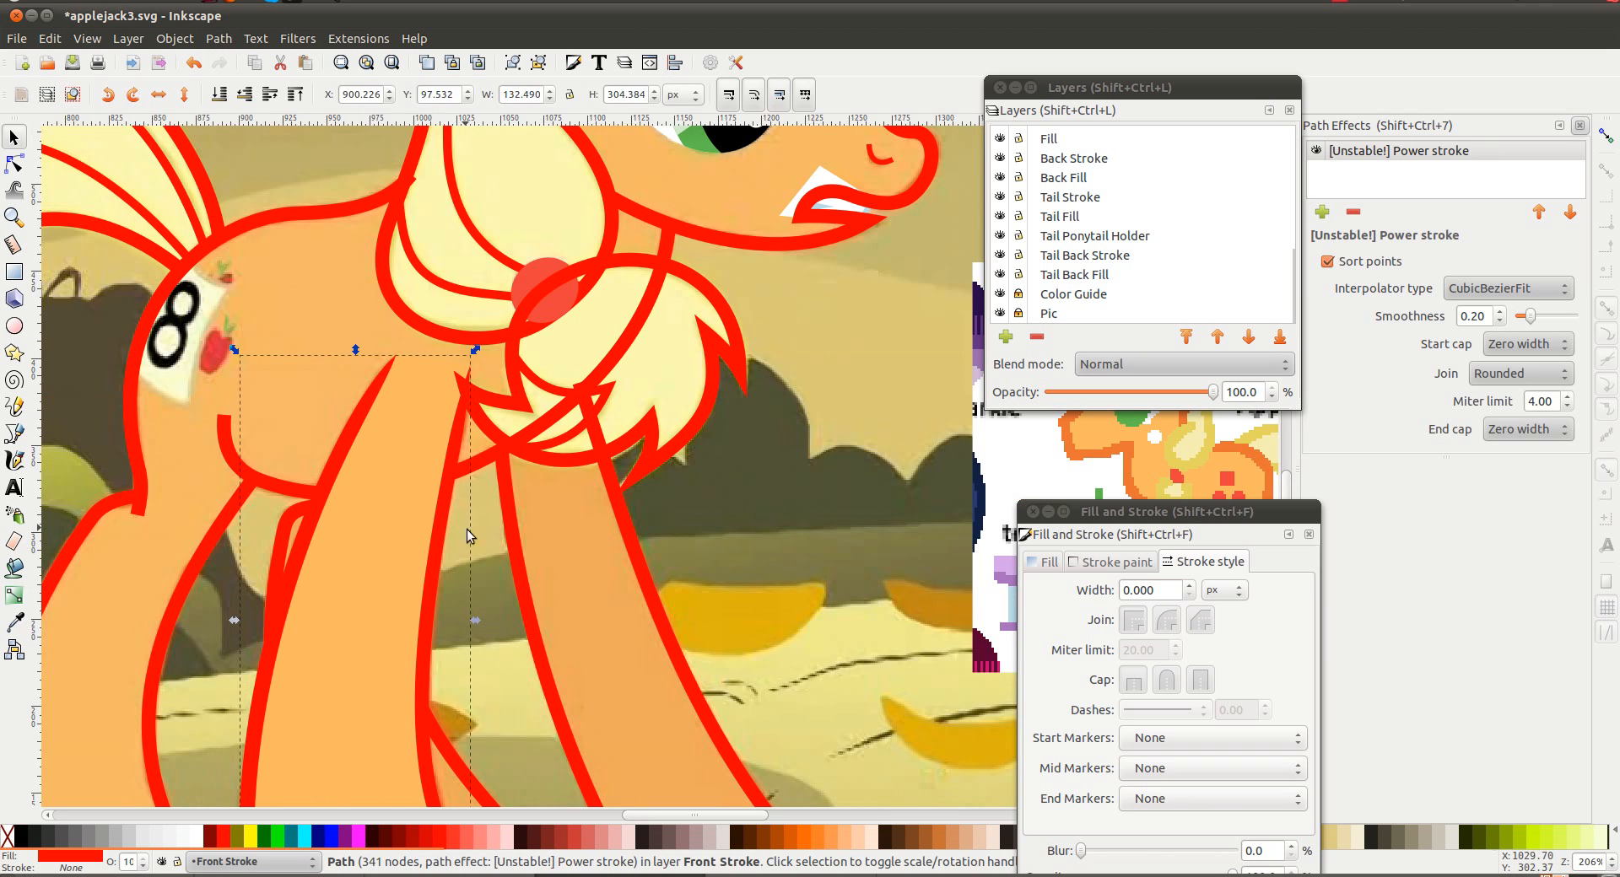
{"action": "key", "text": "d"}
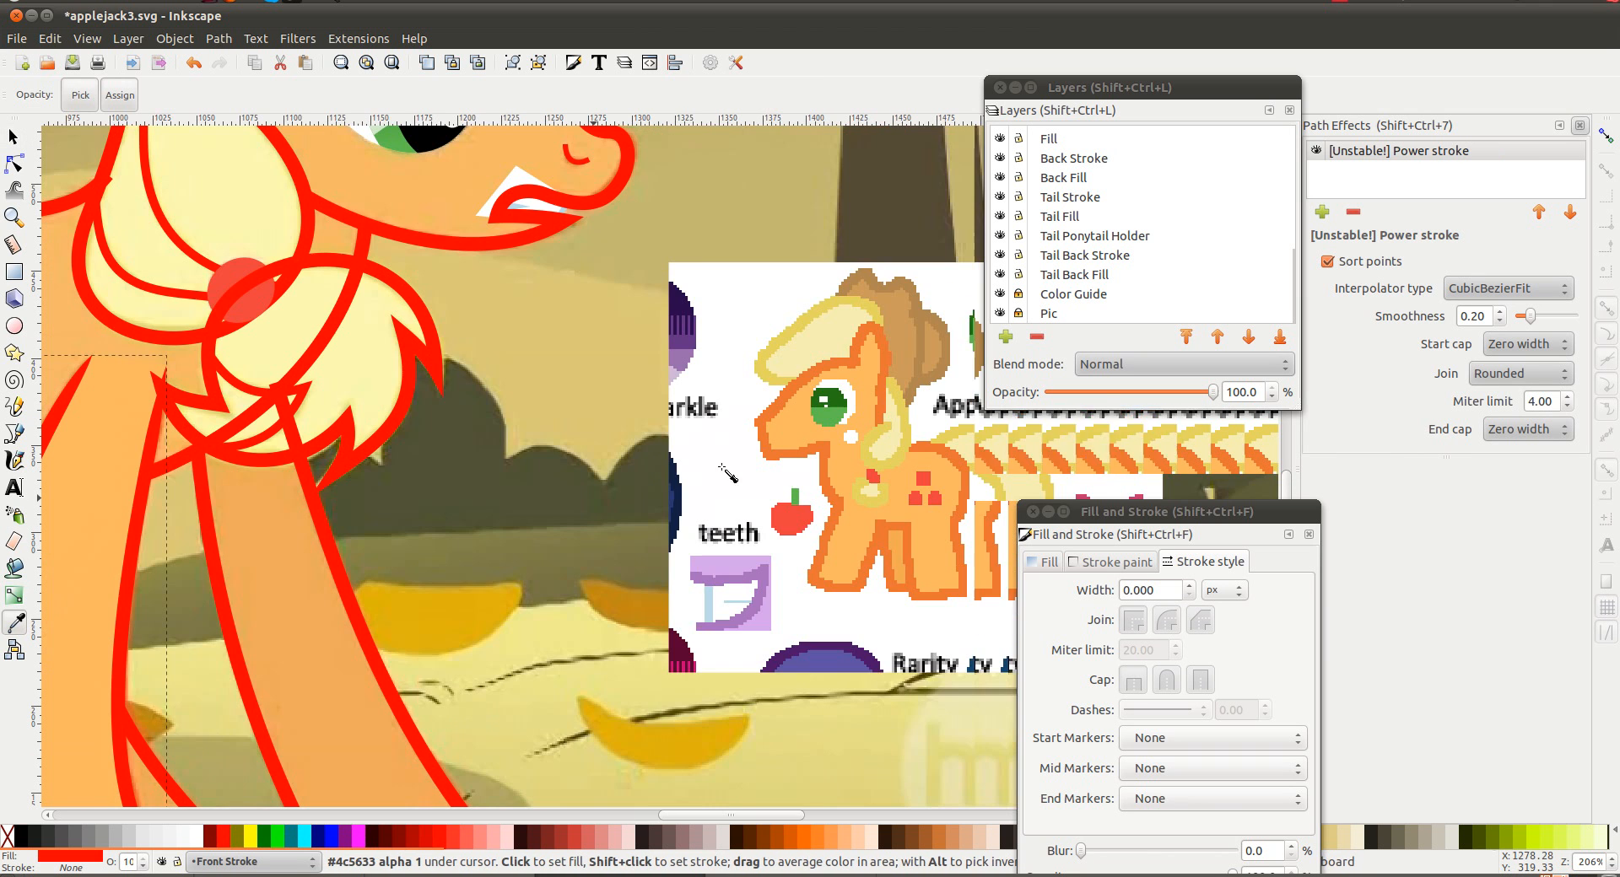
{"action": "scroll", "coordinate": [801, 460], "scroll_direction": "right", "scroll_amount": 8}
{"action": "left_click", "coordinate": [794, 454]}
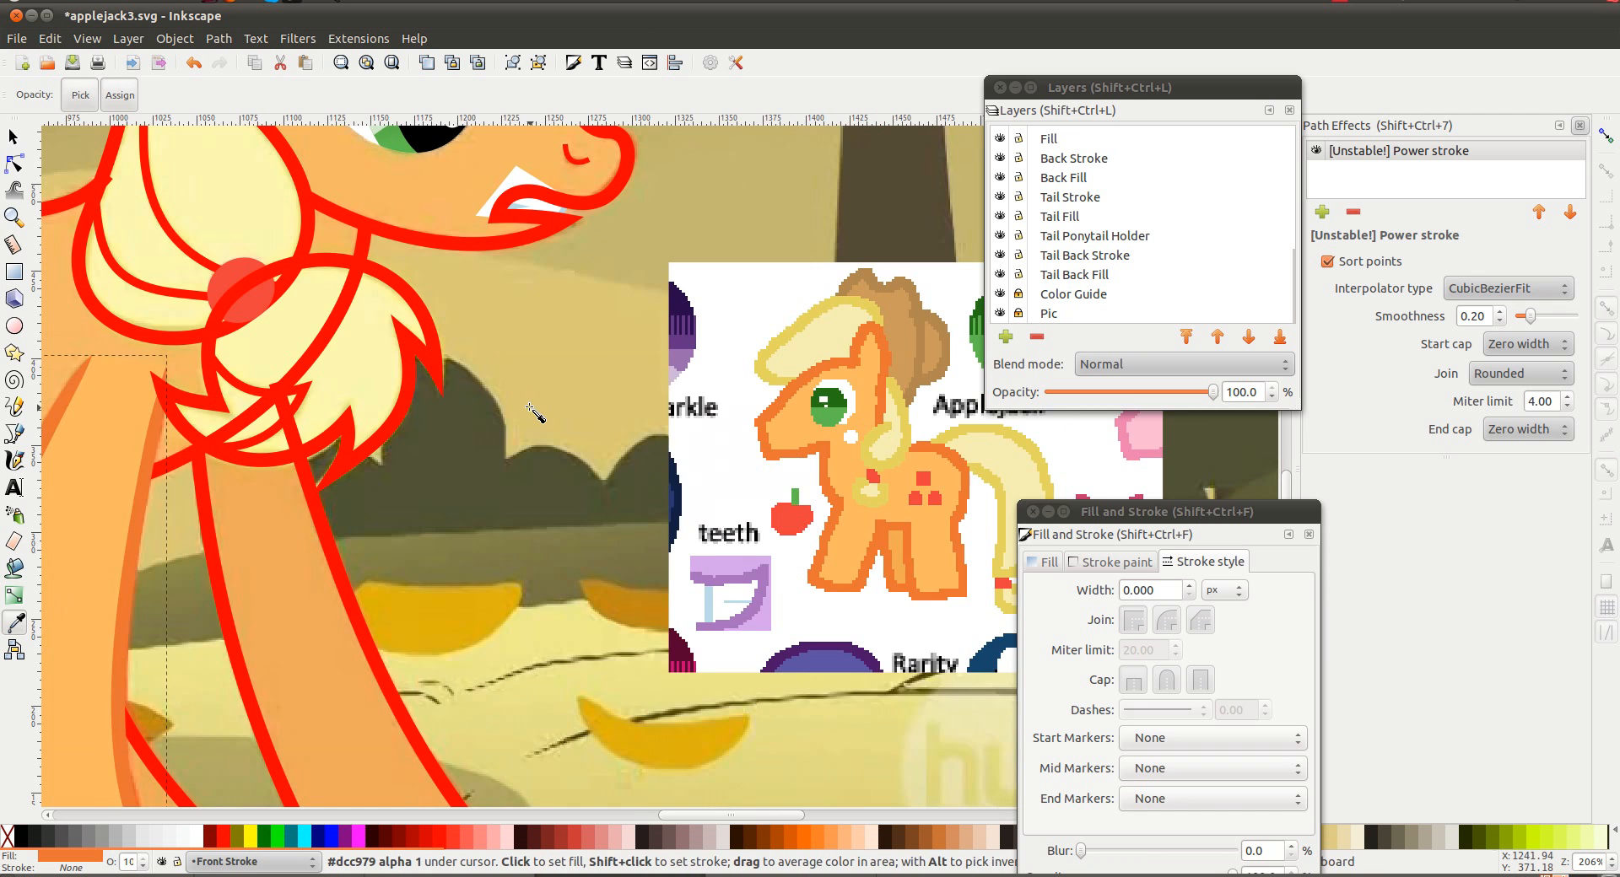
Colour the ear outline and inner ear line with the reference's darker orange, and clear the selection
{"action": "scroll", "coordinate": [531, 410], "scroll_direction": "up", "scroll_amount": 6}
{"action": "scroll", "coordinate": [531, 410], "scroll_direction": "left", "scroll_amount": 4}
{"action": "scroll", "coordinate": [533, 412], "scroll_direction": "up", "scroll_amount": 6}
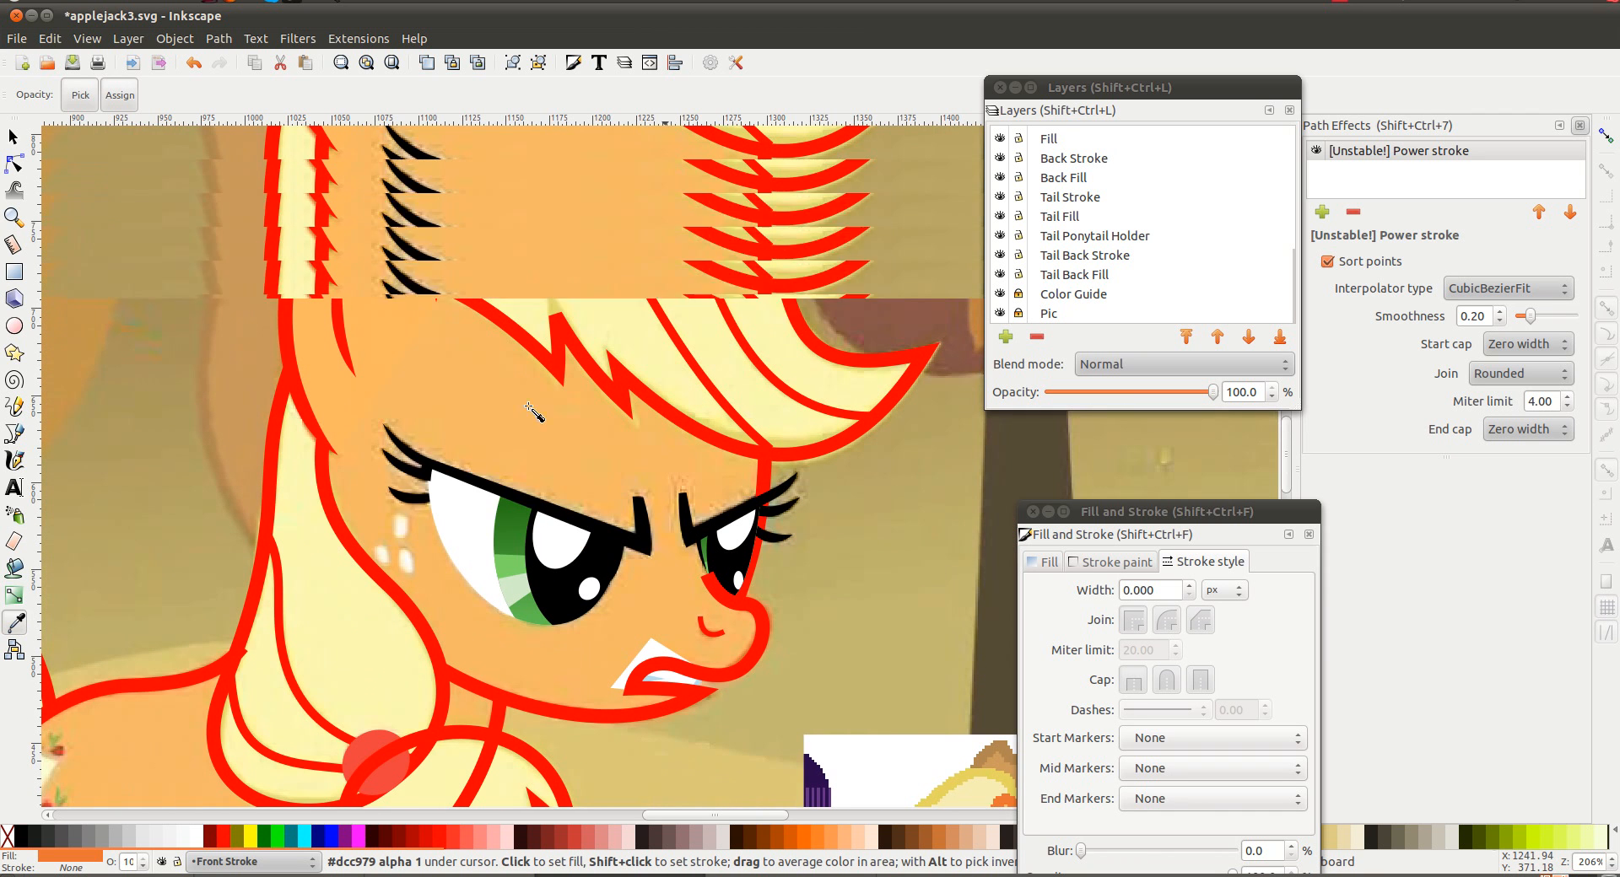
{"action": "key", "text": "s"}
{"action": "left_click", "coordinate": [334, 299]}
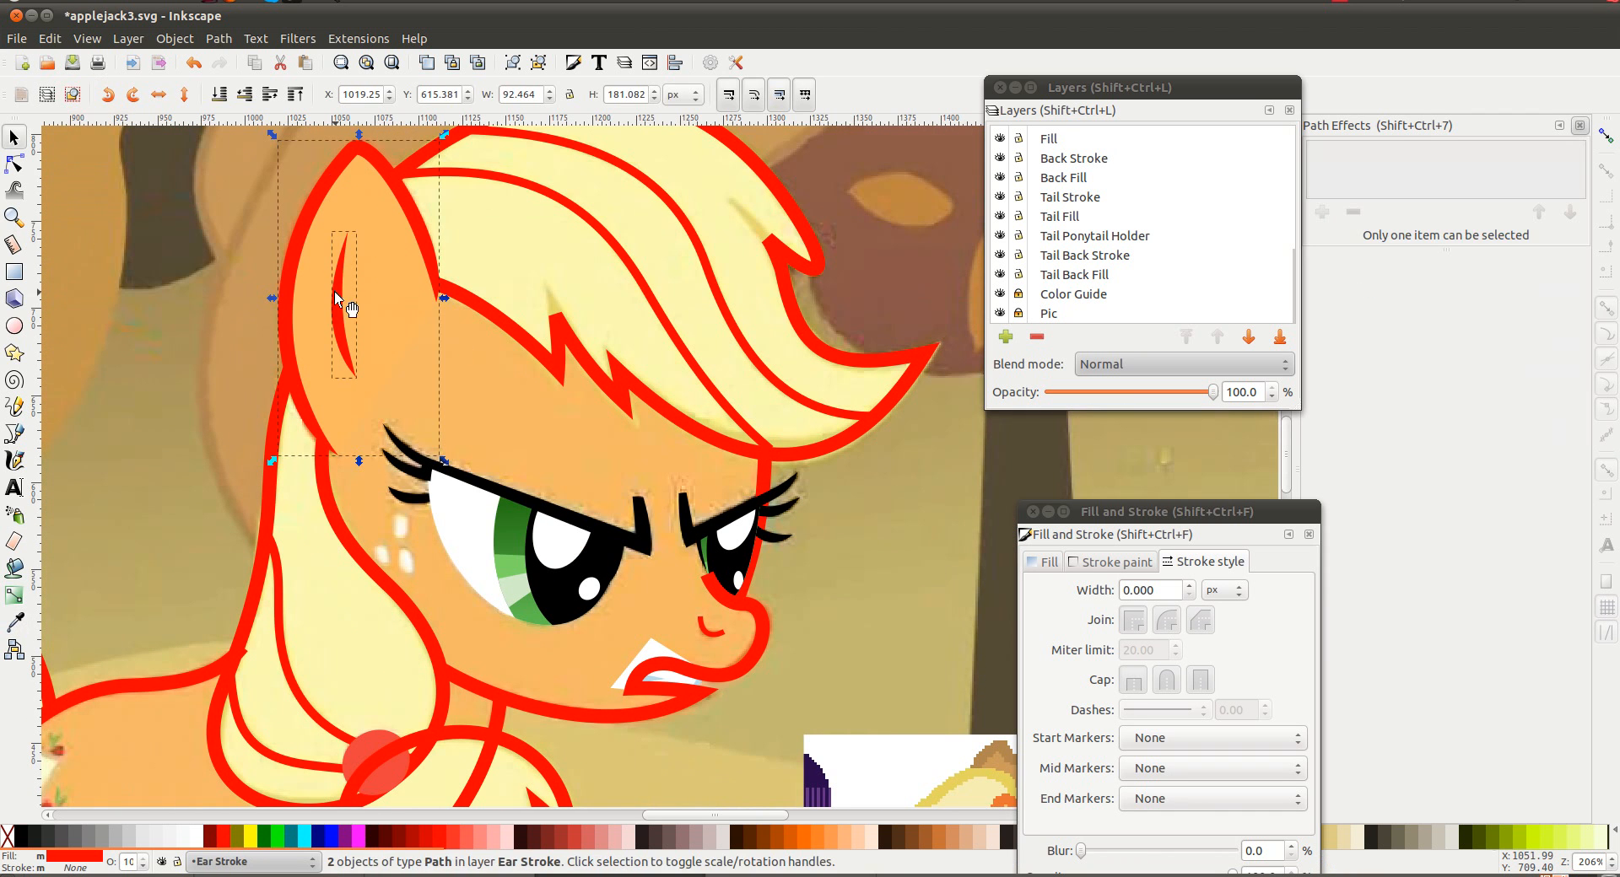
{"action": "key", "text": "d"}
{"action": "scroll", "coordinate": [628, 475], "scroll_direction": "down", "scroll_amount": 8}
{"action": "scroll", "coordinate": [709, 531], "scroll_direction": "right", "scroll_amount": 4}
{"action": "left_click", "coordinate": [770, 552]}
{"action": "scroll", "coordinate": [530, 453], "scroll_direction": "up", "scroll_amount": 5}
{"action": "scroll", "coordinate": [530, 453], "scroll_direction": "left", "scroll_amount": 6}
{"action": "scroll", "coordinate": [530, 453], "scroll_direction": "down", "scroll_amount": 10}
{"action": "key", "text": "s"}
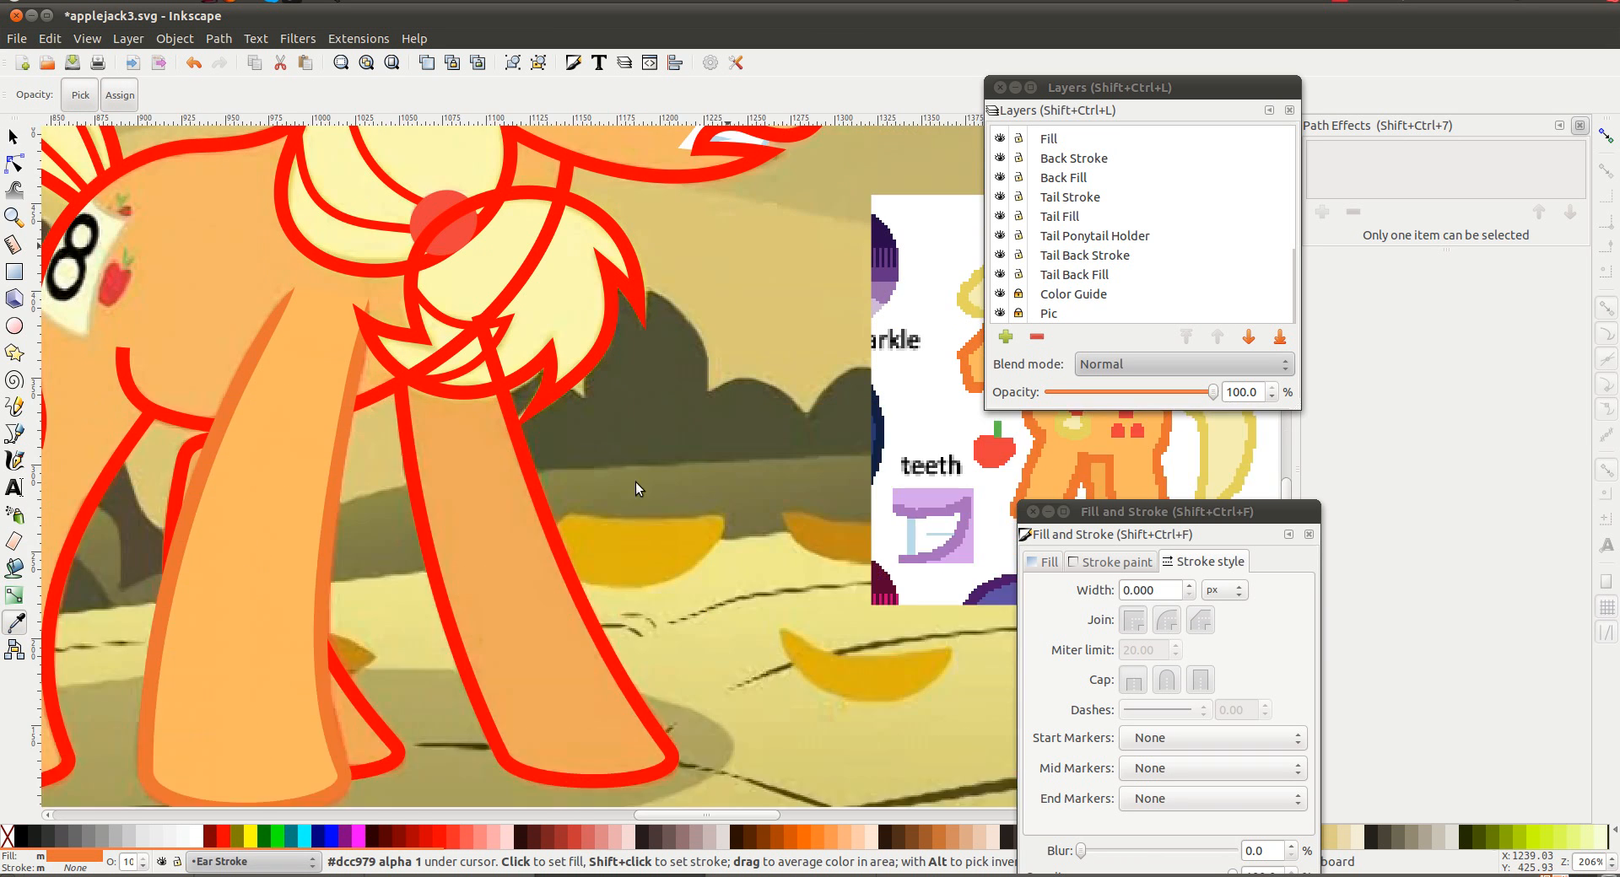
{"action": "key", "text": "Escape"}
Set the near hind leg outline's stroke to the darker orange sampled from the colour reference
{"action": "scroll", "coordinate": [438, 505], "scroll_direction": "left", "scroll_amount": 1}
{"action": "scroll", "coordinate": [439, 504], "scroll_direction": "left", "scroll_amount": 4}
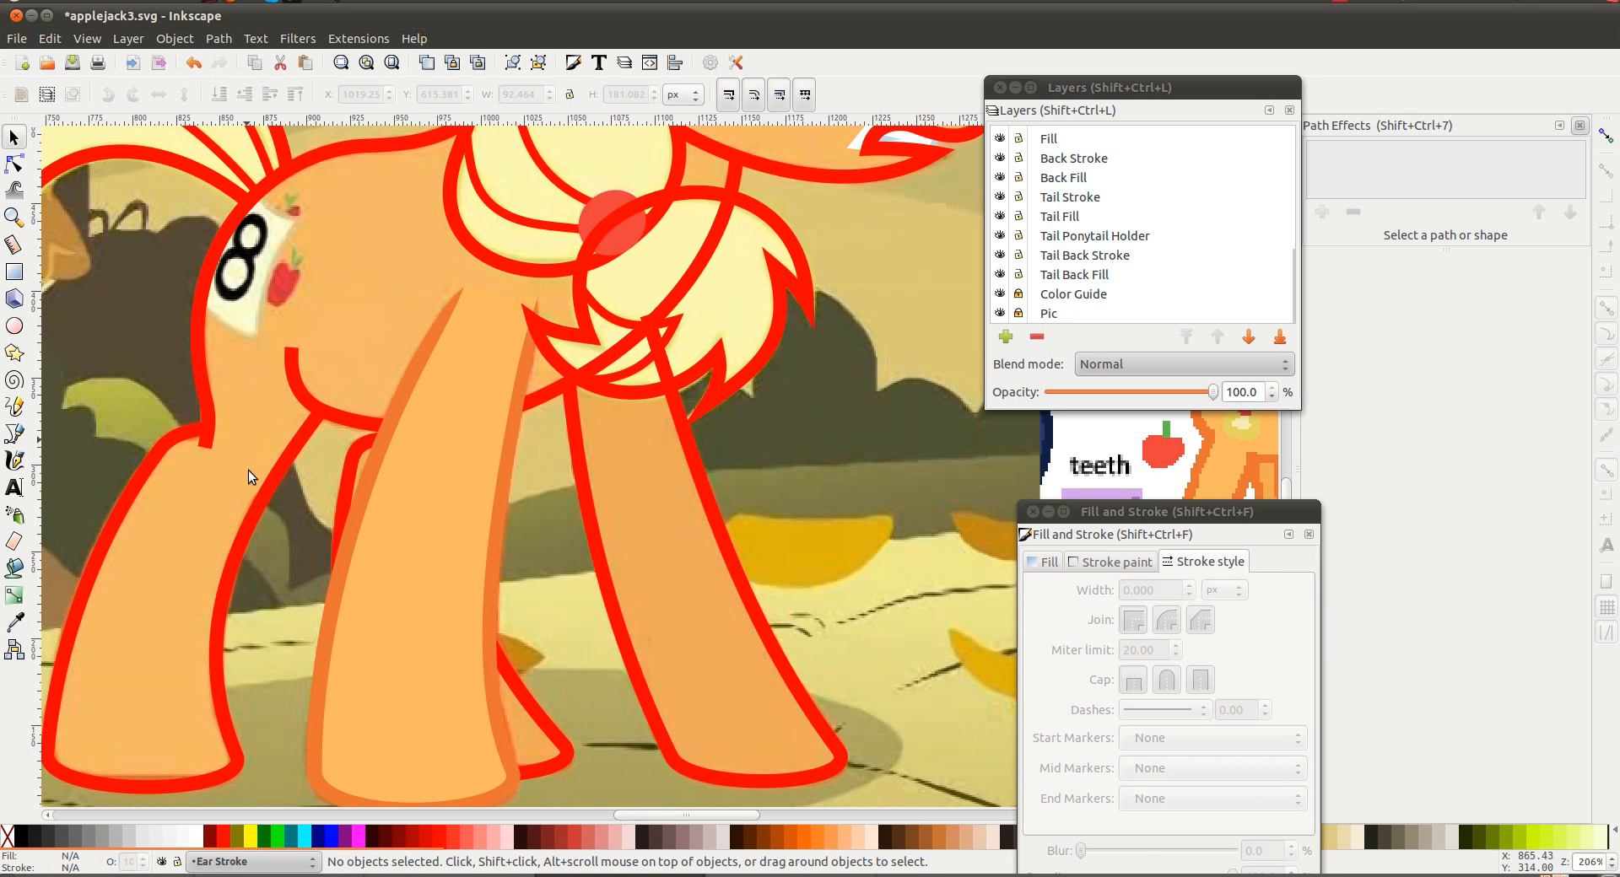
{"action": "left_click", "coordinate": [262, 492]}
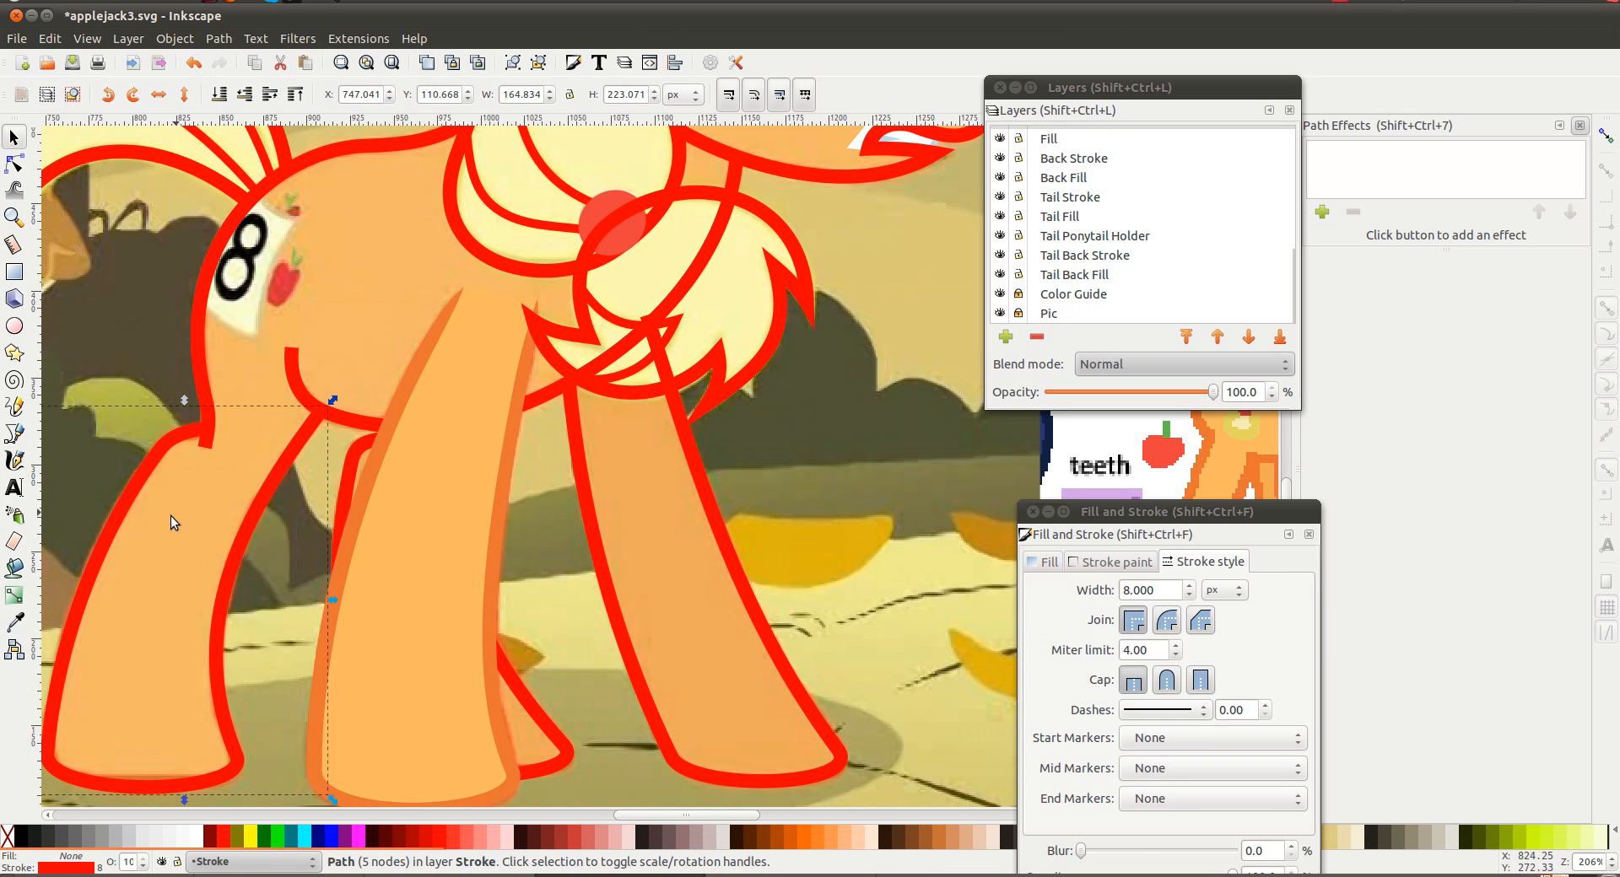
{"action": "key", "text": "d"}
{"action": "scroll", "coordinate": [437, 537], "scroll_direction": "right", "scroll_amount": 5}
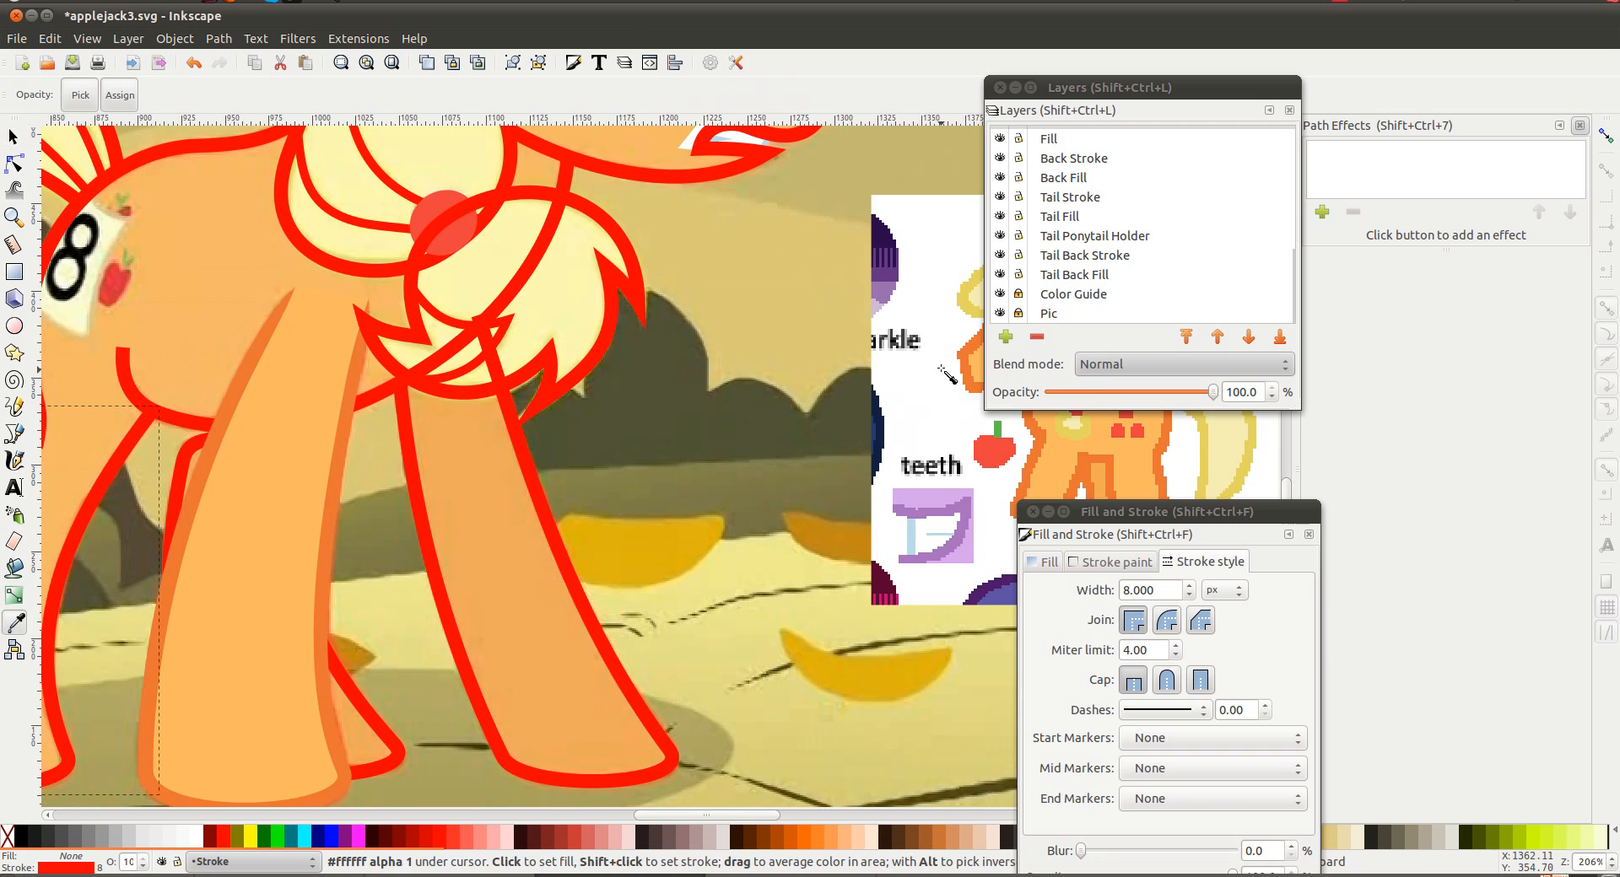
{"action": "scroll", "coordinate": [540, 505], "scroll_direction": "left", "scroll_amount": 15}
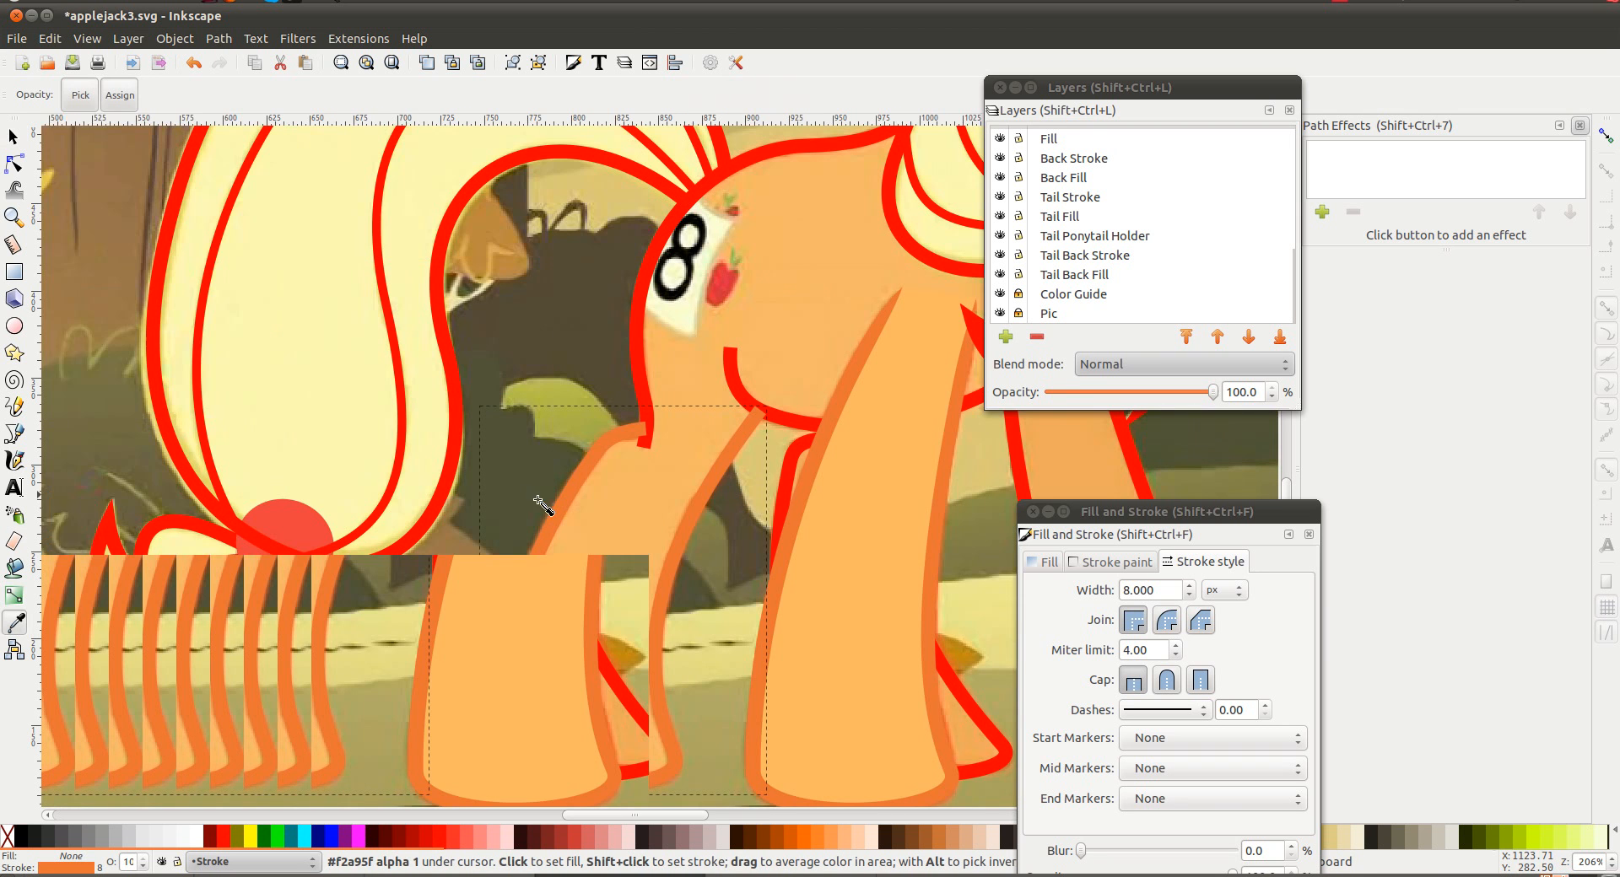
Create a Clone original path fill for the near hind leg, colour it with the front leg's light orange, and lower it to the Fill layer
{"action": "left_click", "coordinate": [50, 39]}
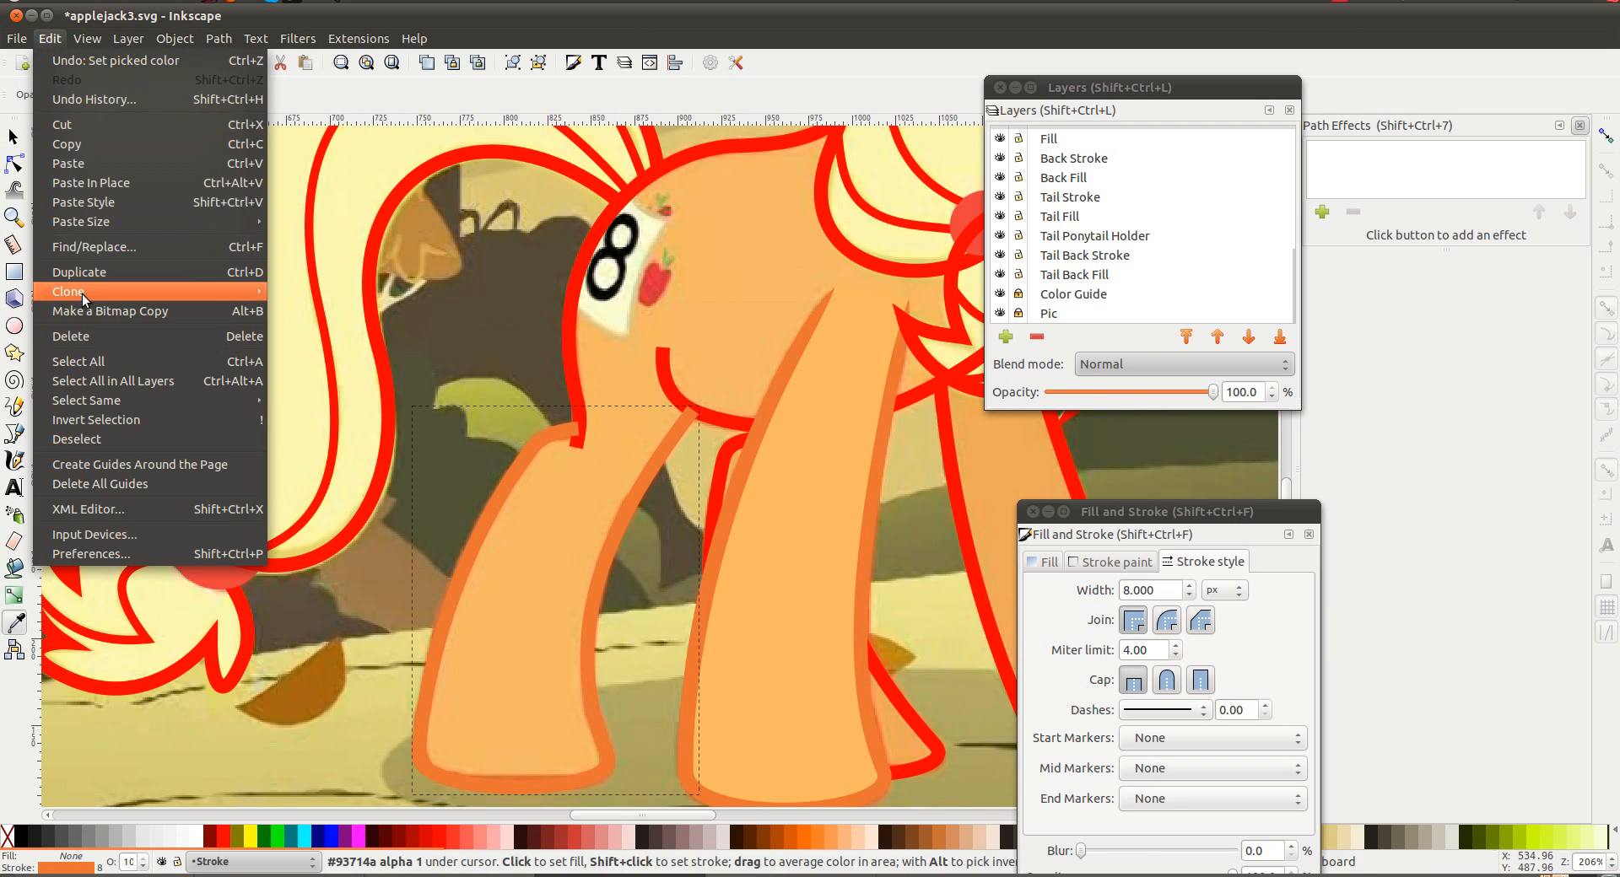
{"action": "mouse_move", "coordinate": [83, 294]}
{"action": "left_click", "coordinate": [362, 391]}
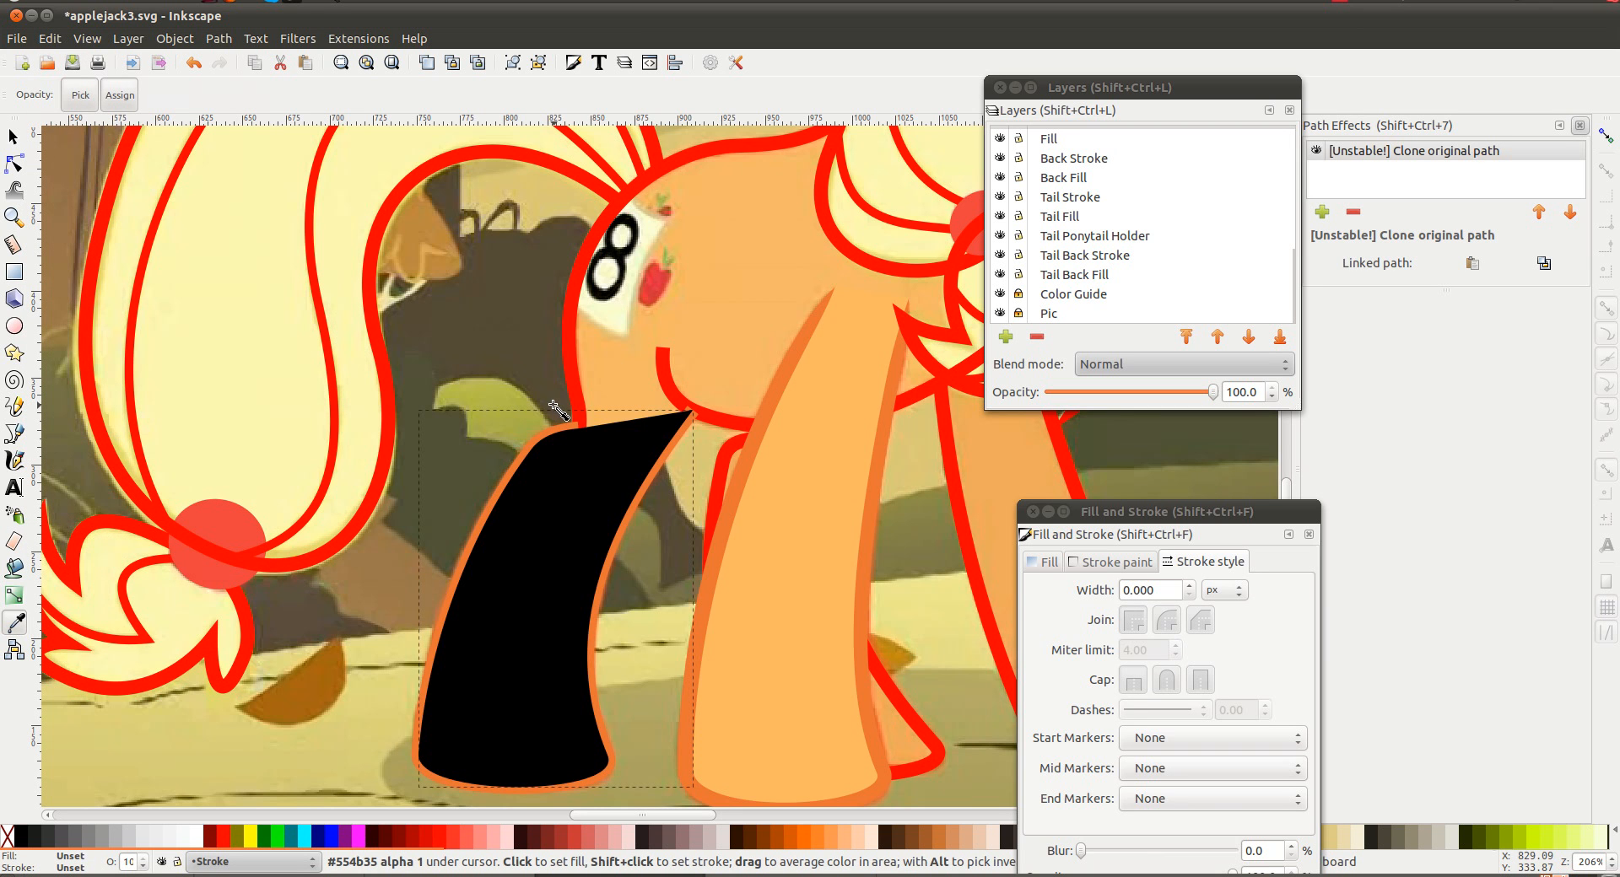
{"action": "left_click", "coordinate": [799, 504]}
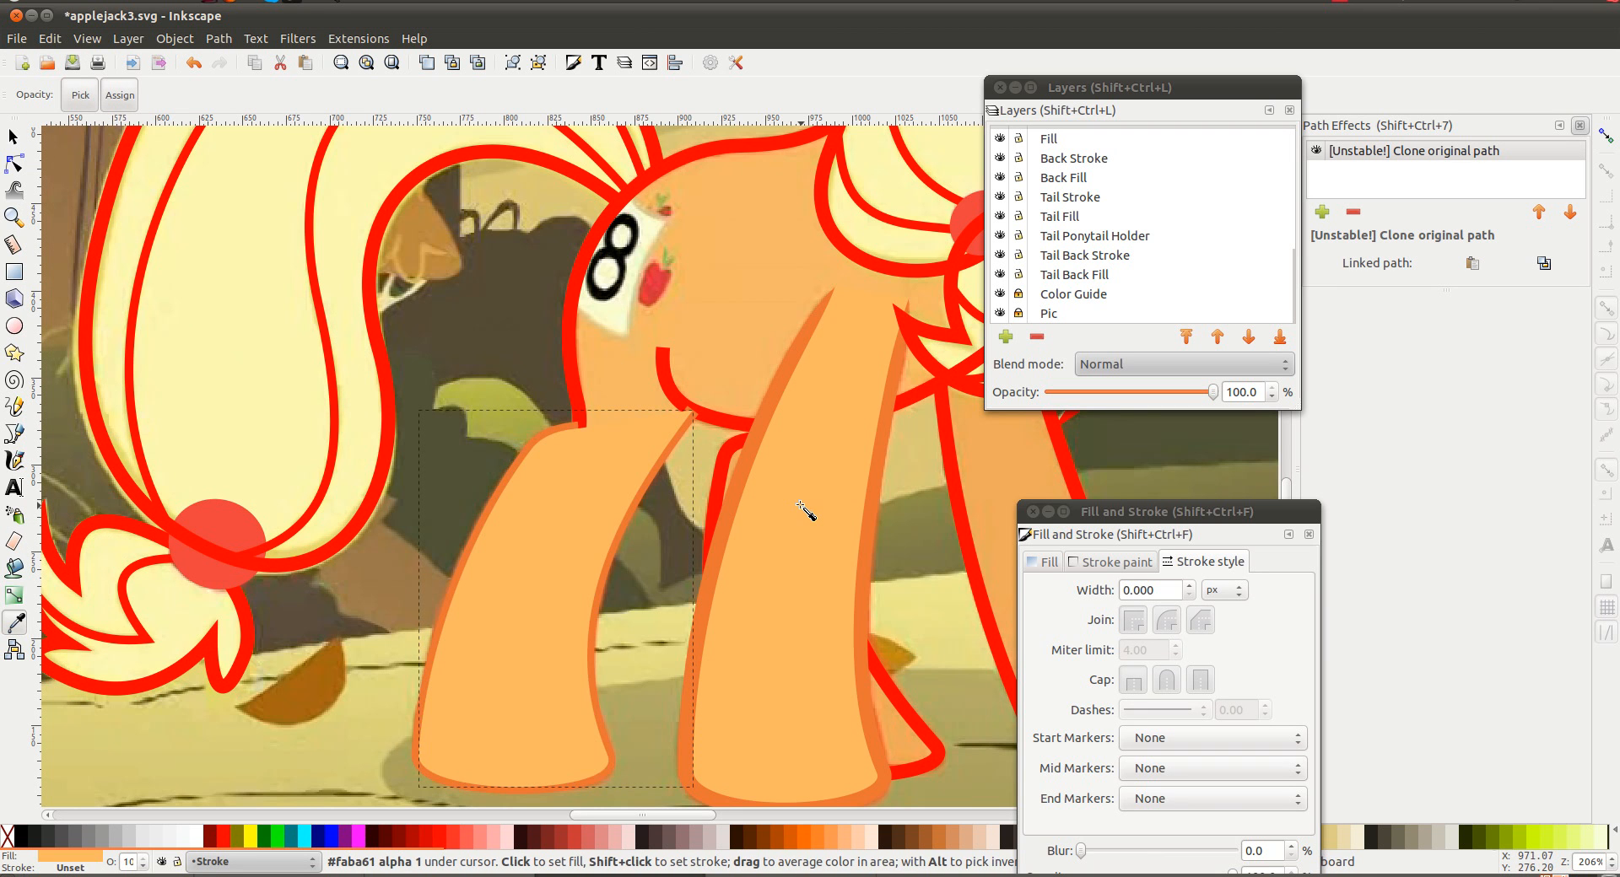
{"action": "key", "text": "s"}
Try bending the near hind leg outline's rear edge outward to test the linked fill, and undo the bend
{"action": "scroll", "coordinate": [686, 483], "scroll_direction": "right", "scroll_amount": 5}
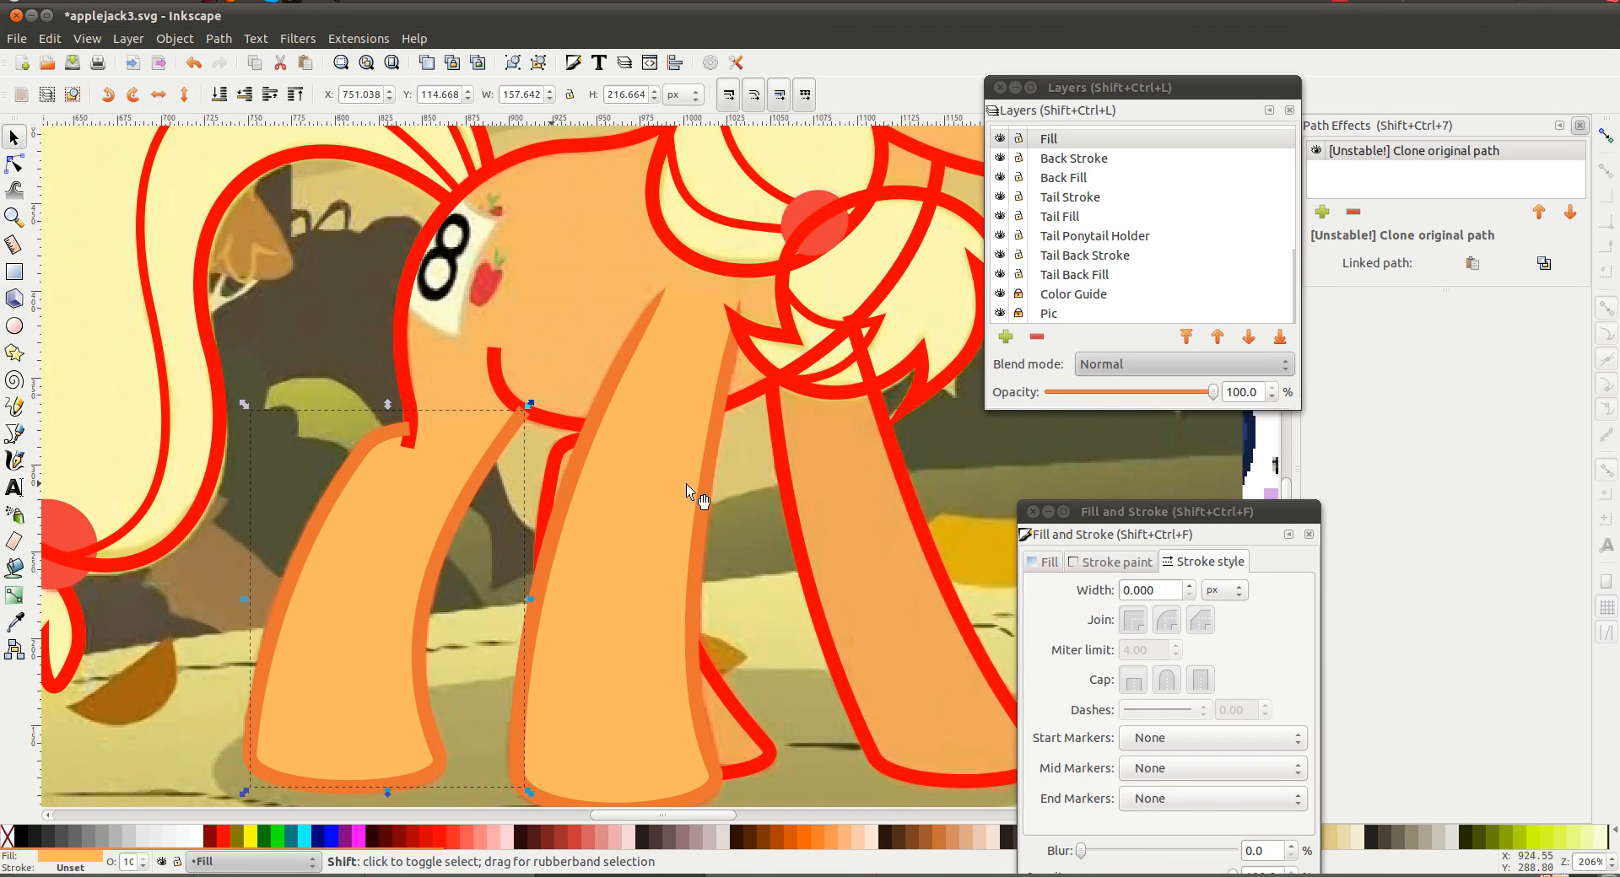
{"action": "scroll", "coordinate": [276, 582], "scroll_direction": "down", "scroll_amount": 2}
{"action": "key", "text": "n"}
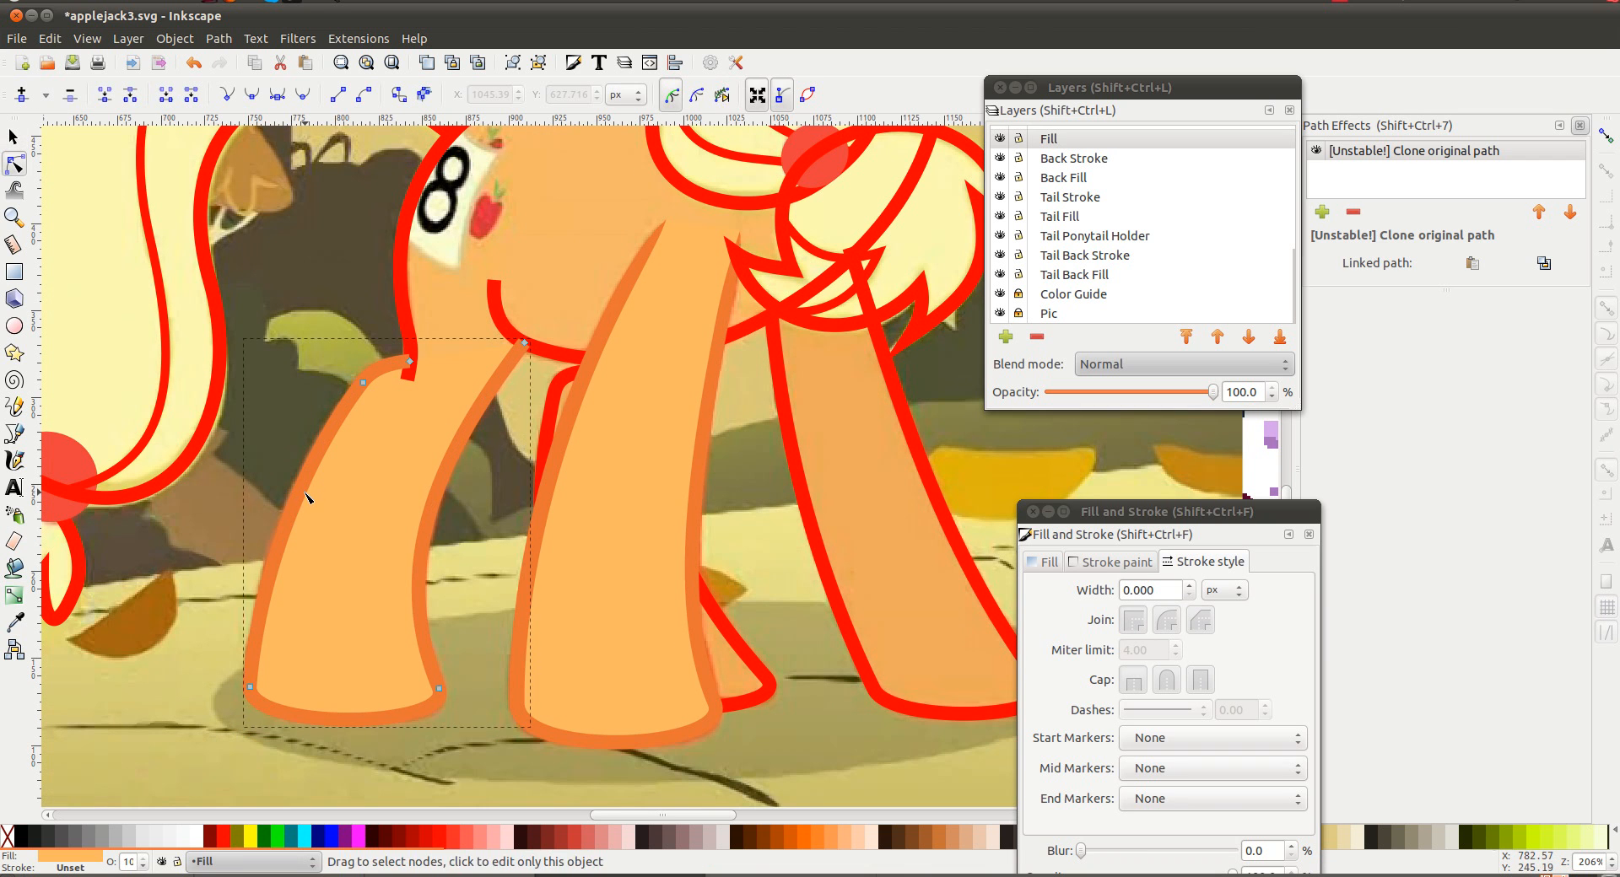
{"action": "left_click", "coordinate": [283, 535]}
{"action": "left_click_drag", "start_coordinate": [281, 533], "coordinate": [224, 506]}
{"action": "key", "text": "ctrl+z"}
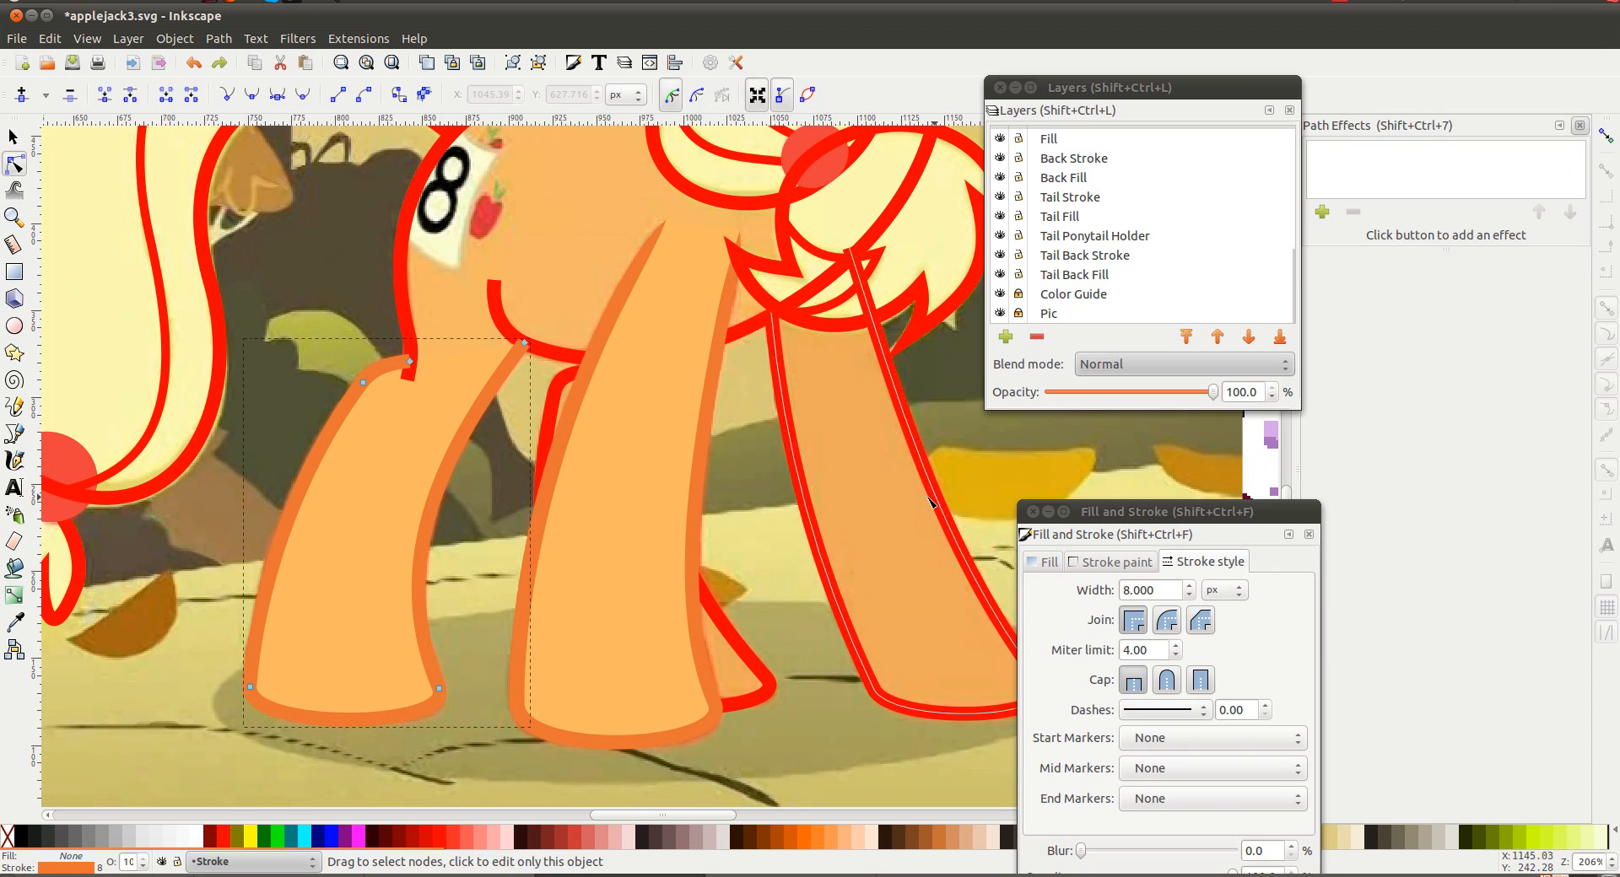
Create a linked fill shape from the far front leg outline in the Back Stroke layer using Clone original path
{"action": "left_click", "coordinate": [896, 439]}
{"action": "left_click", "coordinate": [910, 420]}
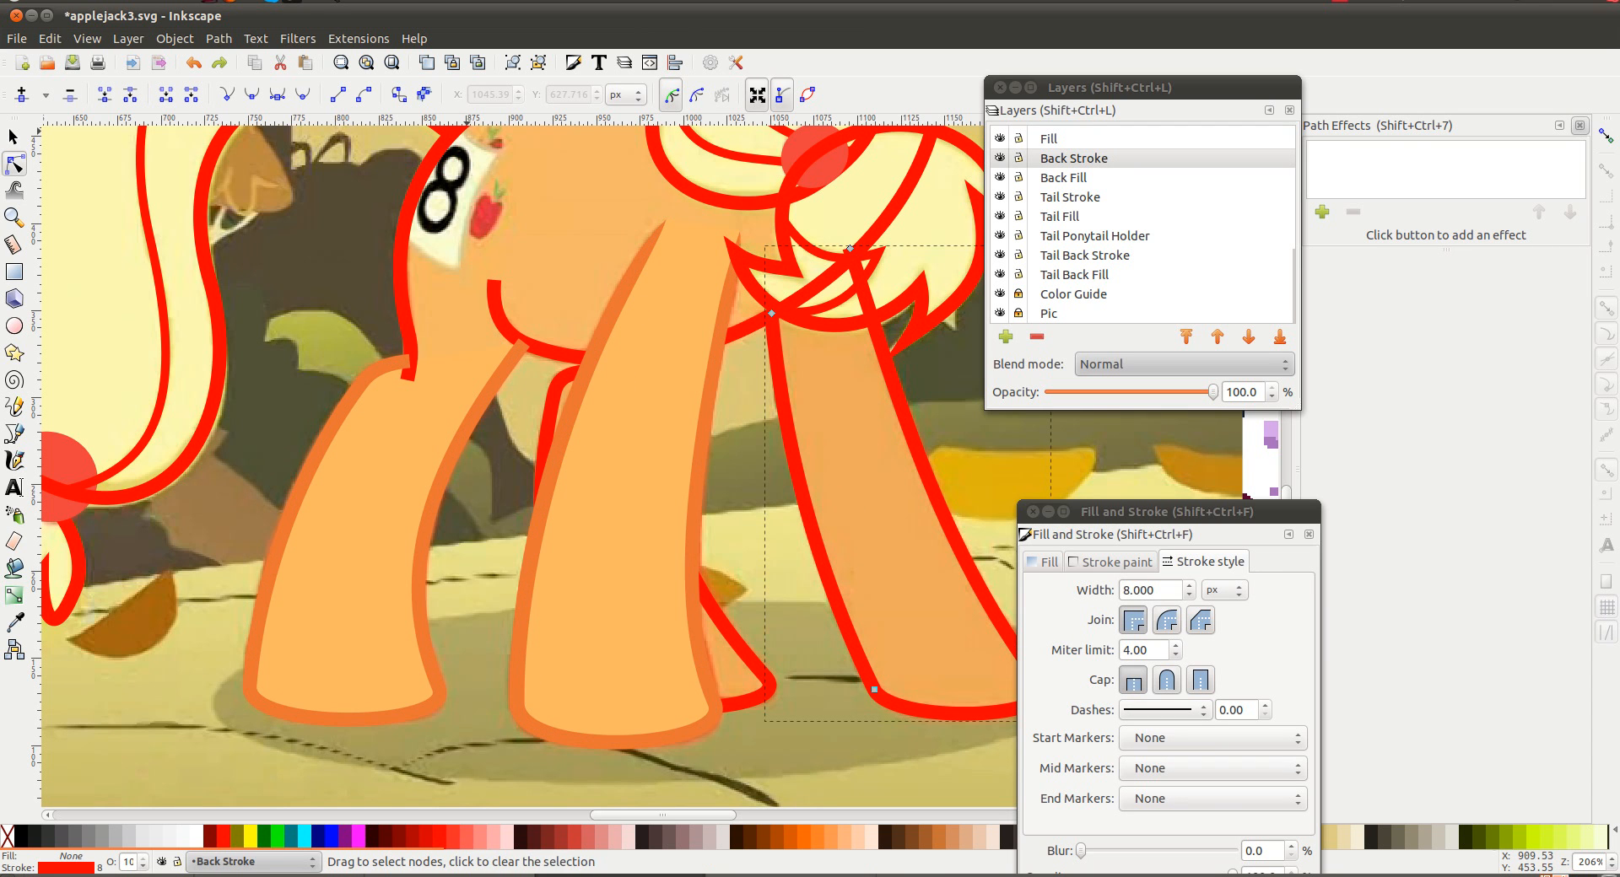
{"action": "left_click", "coordinate": [48, 38]}
{"action": "mouse_move", "coordinate": [124, 294]}
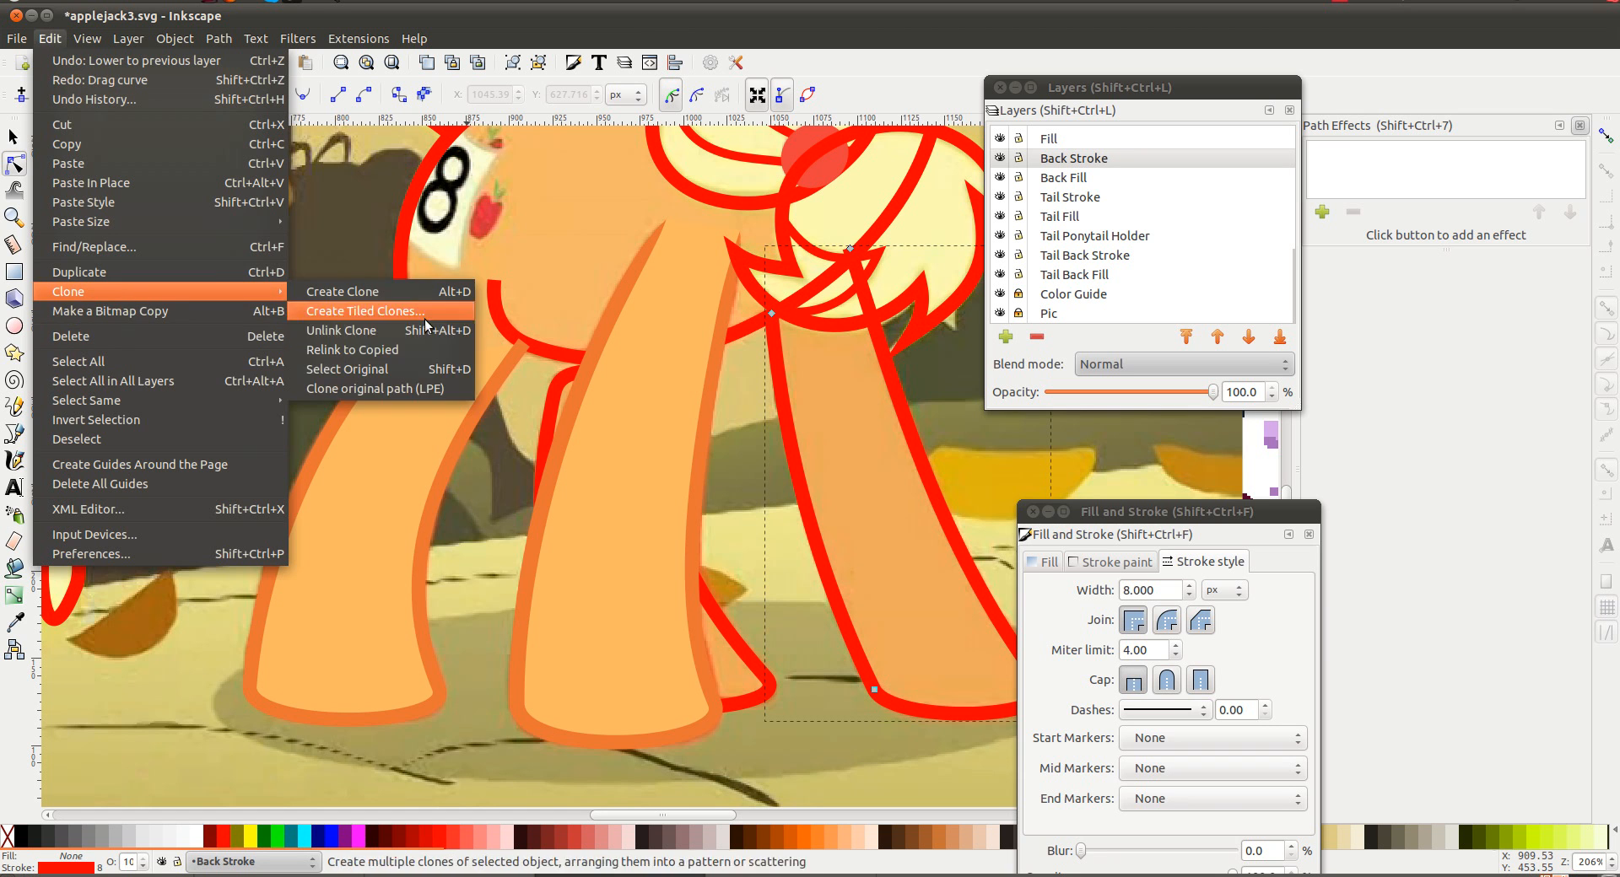
{"action": "left_click", "coordinate": [417, 384]}
Fill the far front leg's linked shape with the light orange sampled from the hind leg and lower it to the Back Fill layer
{"action": "key", "text": "d"}
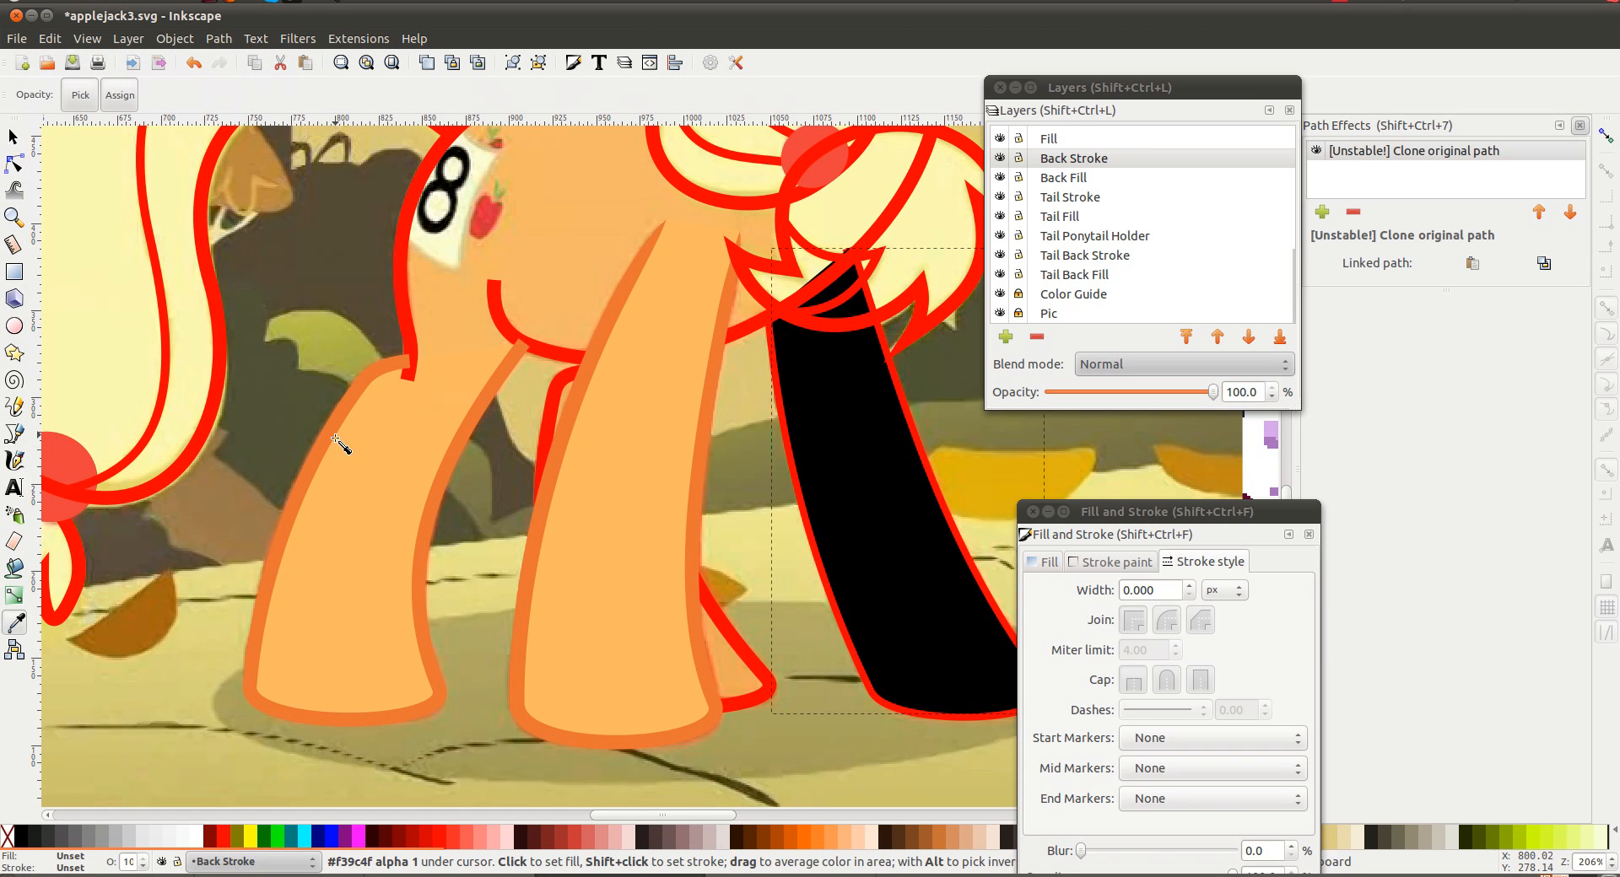
{"action": "left_click", "coordinate": [372, 455]}
{"action": "key", "text": "shift+Page_Down"}
{"action": "key", "text": "s"}
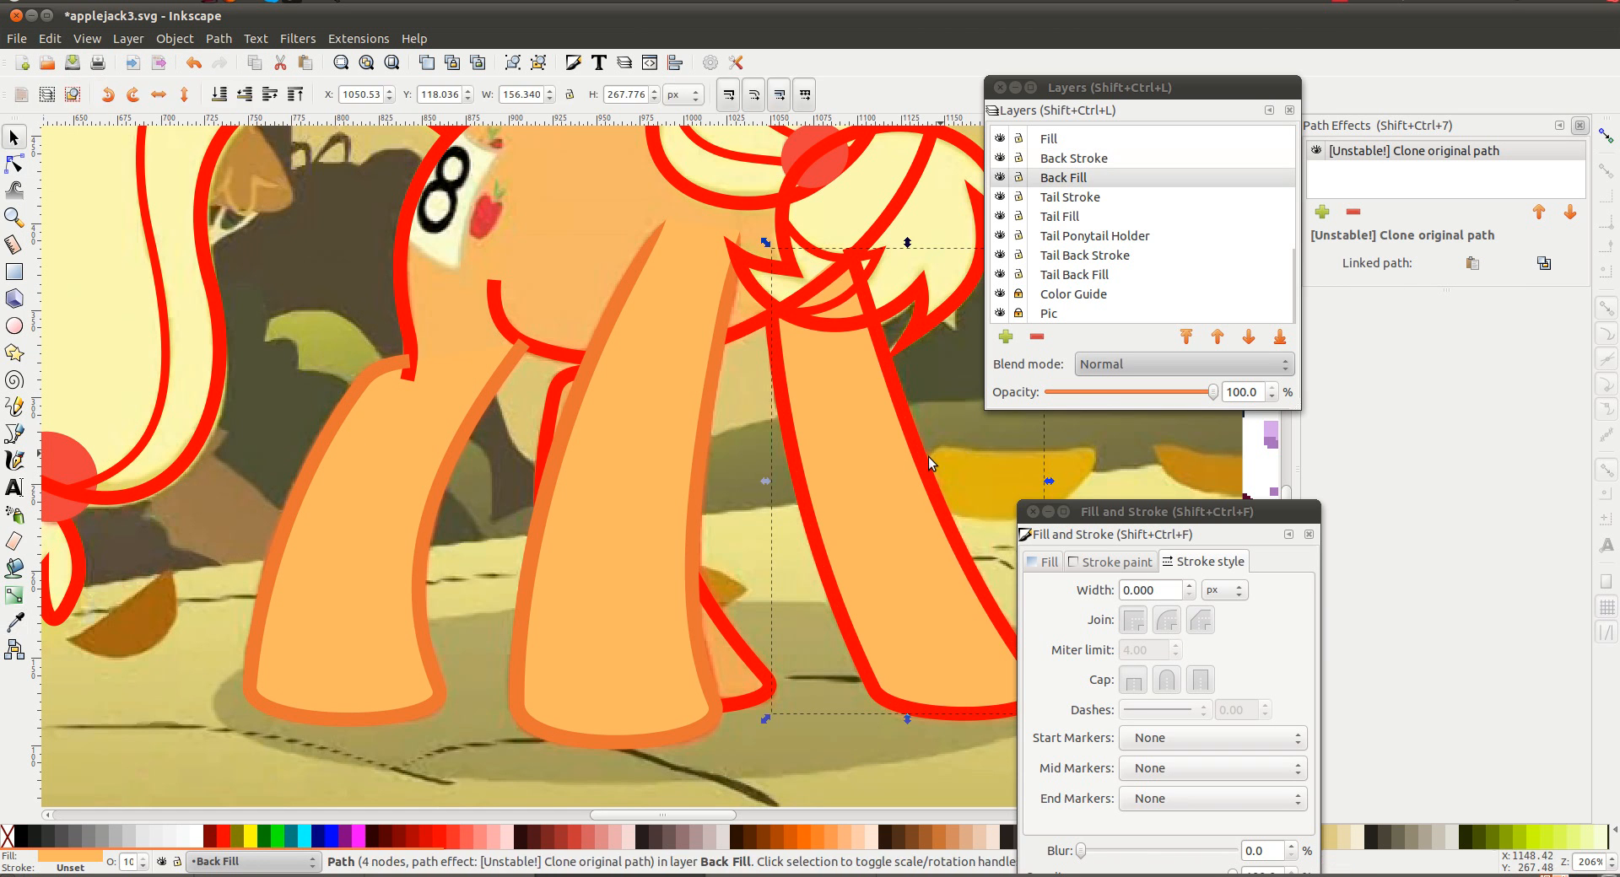
Colour the far front leg's outline with the dark orange sampled from the near front leg's outline
{"action": "left_click", "coordinate": [926, 449]}
{"action": "key", "text": "d"}
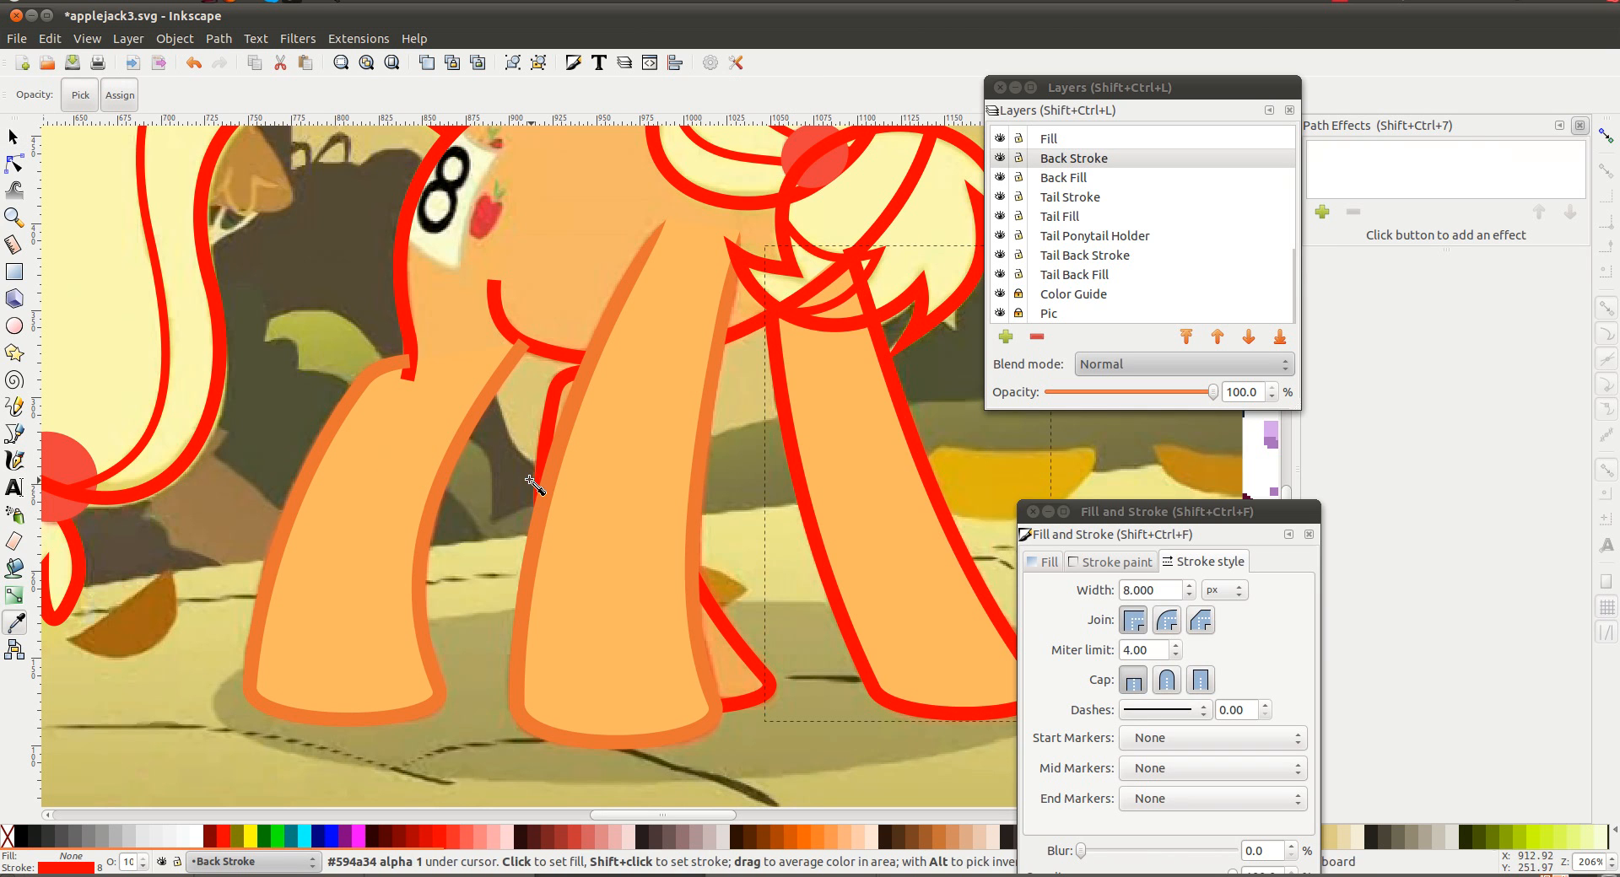
{"action": "left_click", "coordinate": [548, 494], "text": "shift"}
Create a Clone original path fill from the far hind leg outline, colour it with the legs' light orange, and lower it to the Back Fill layer
{"action": "key", "text": "s"}
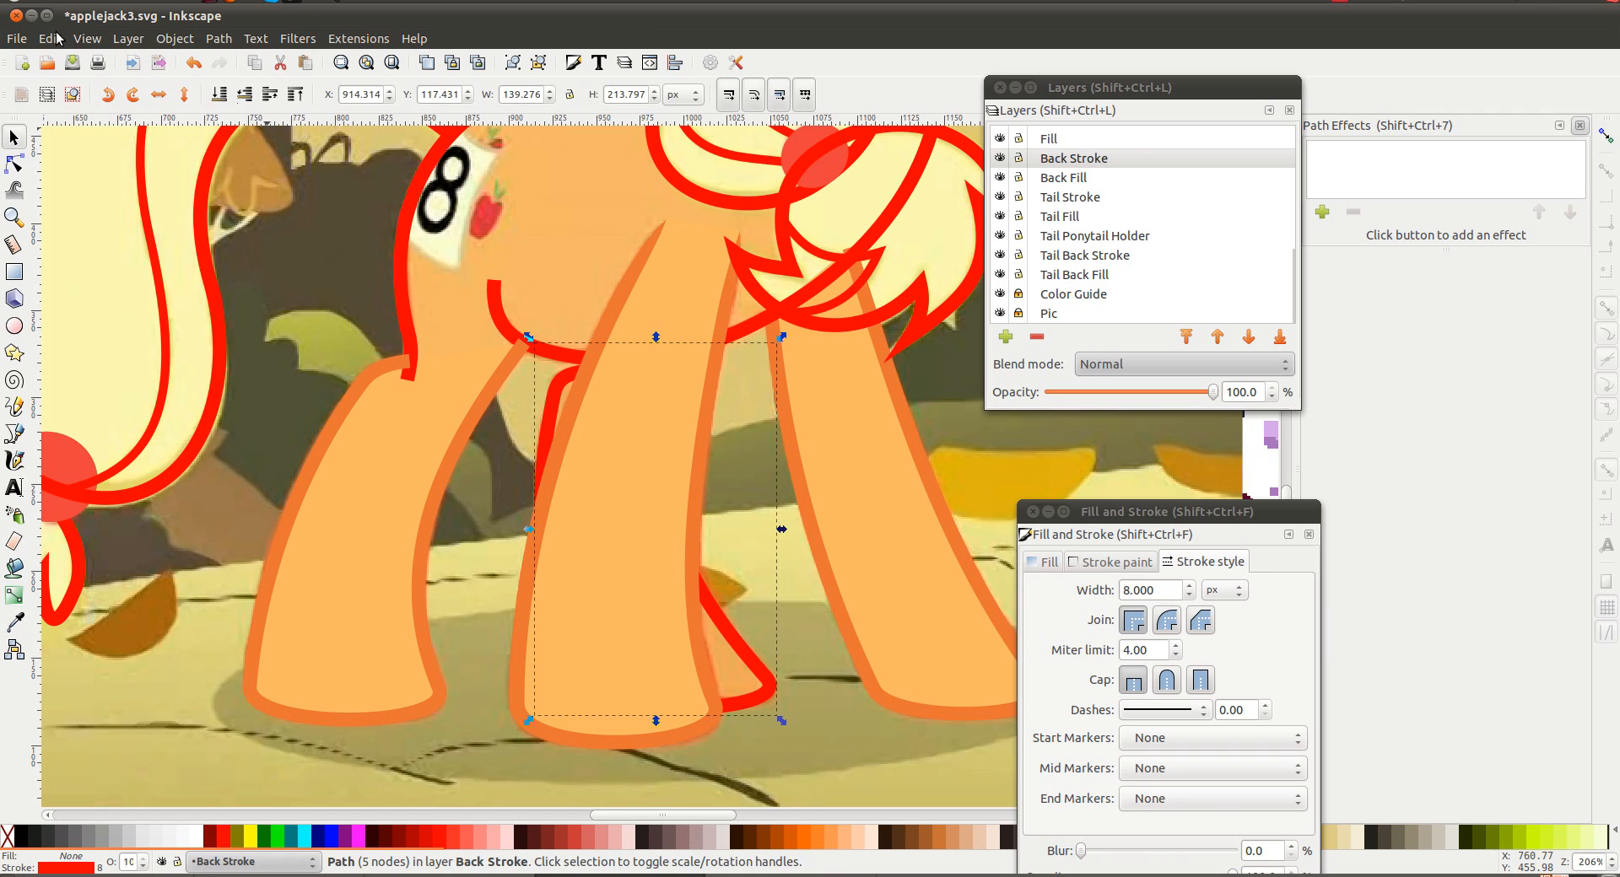
{"action": "left_click", "coordinate": [60, 37]}
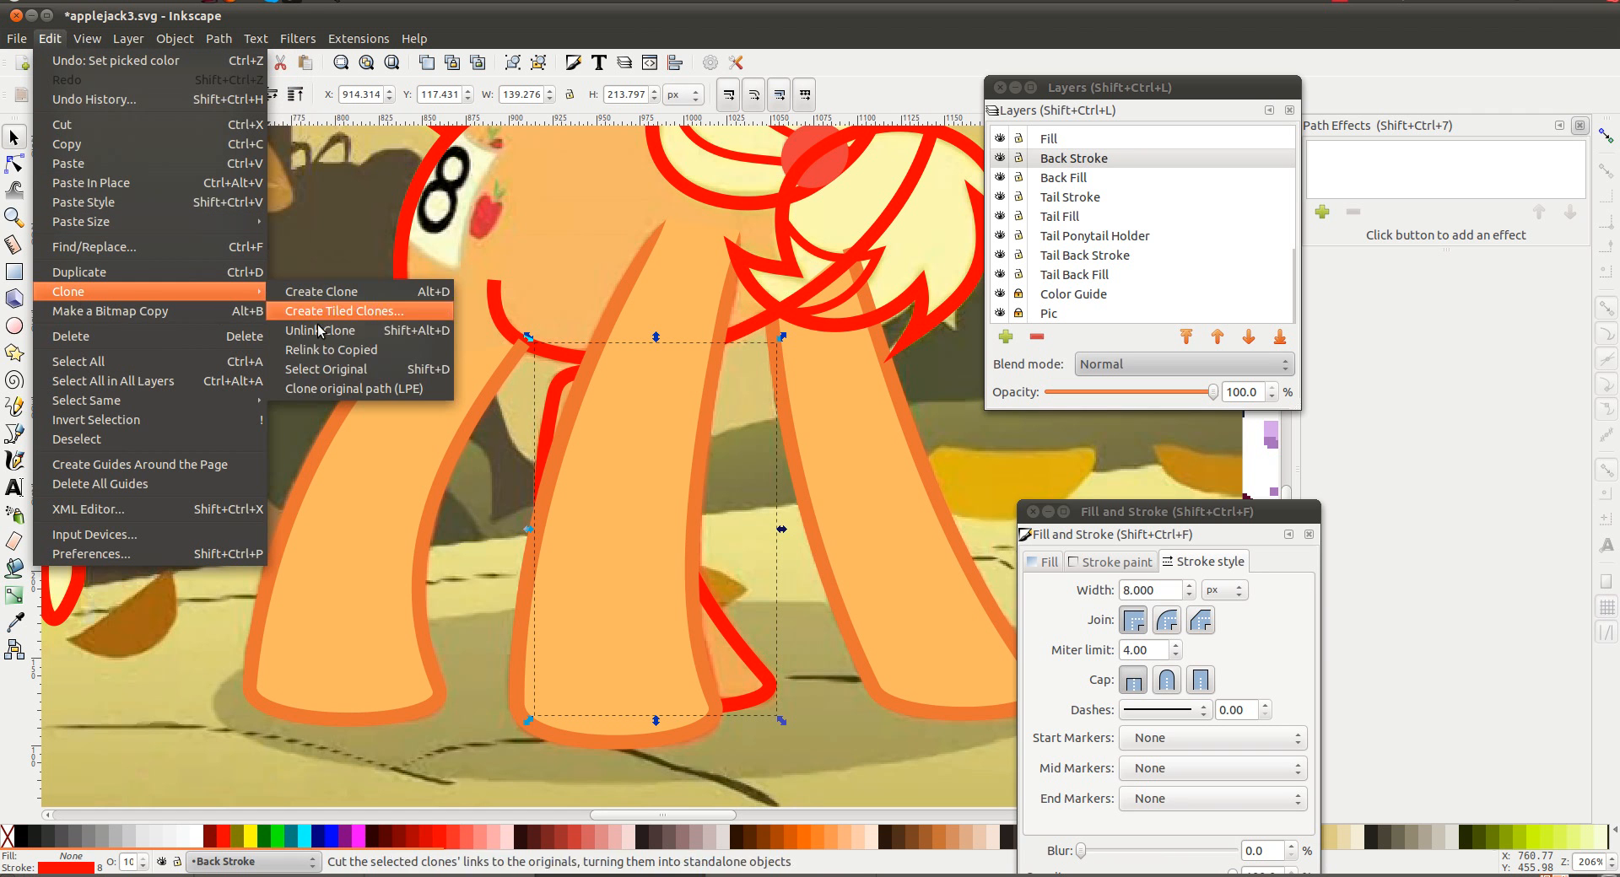
{"action": "left_click", "coordinate": [334, 387]}
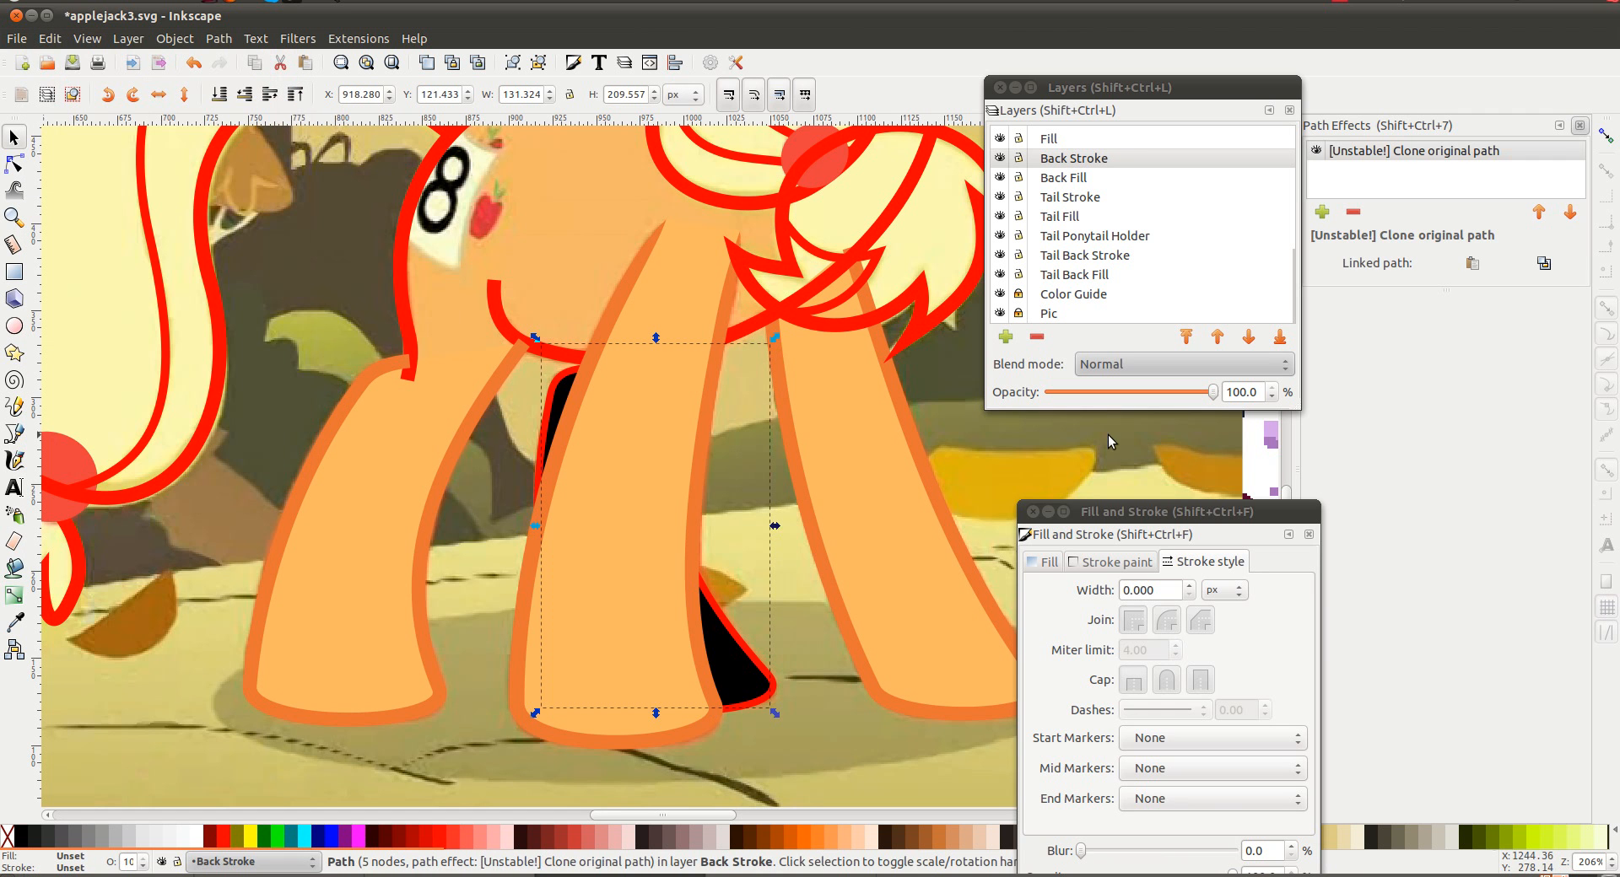
{"action": "key", "text": "d"}
{"action": "left_click", "coordinate": [900, 510]}
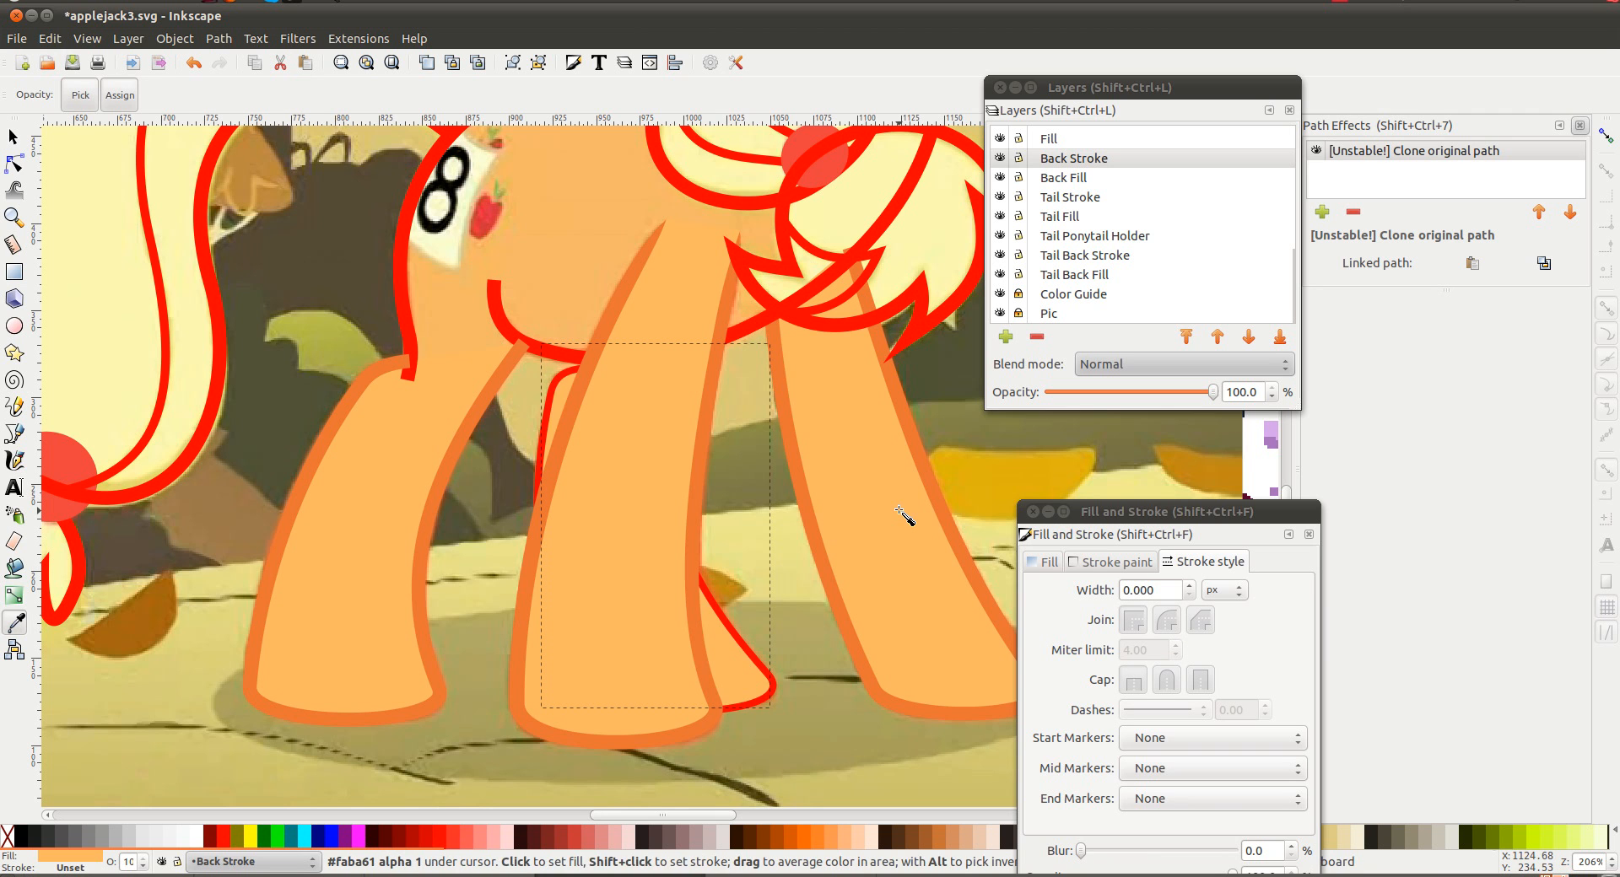
{"action": "key", "text": "shift+Page_Down"}
{"action": "key", "text": "s"}
Colour the far hind leg's outline with the dark orange sampled from the near front leg's outline
{"action": "key", "text": "Escape"}
{"action": "left_click", "coordinate": [751, 658]}
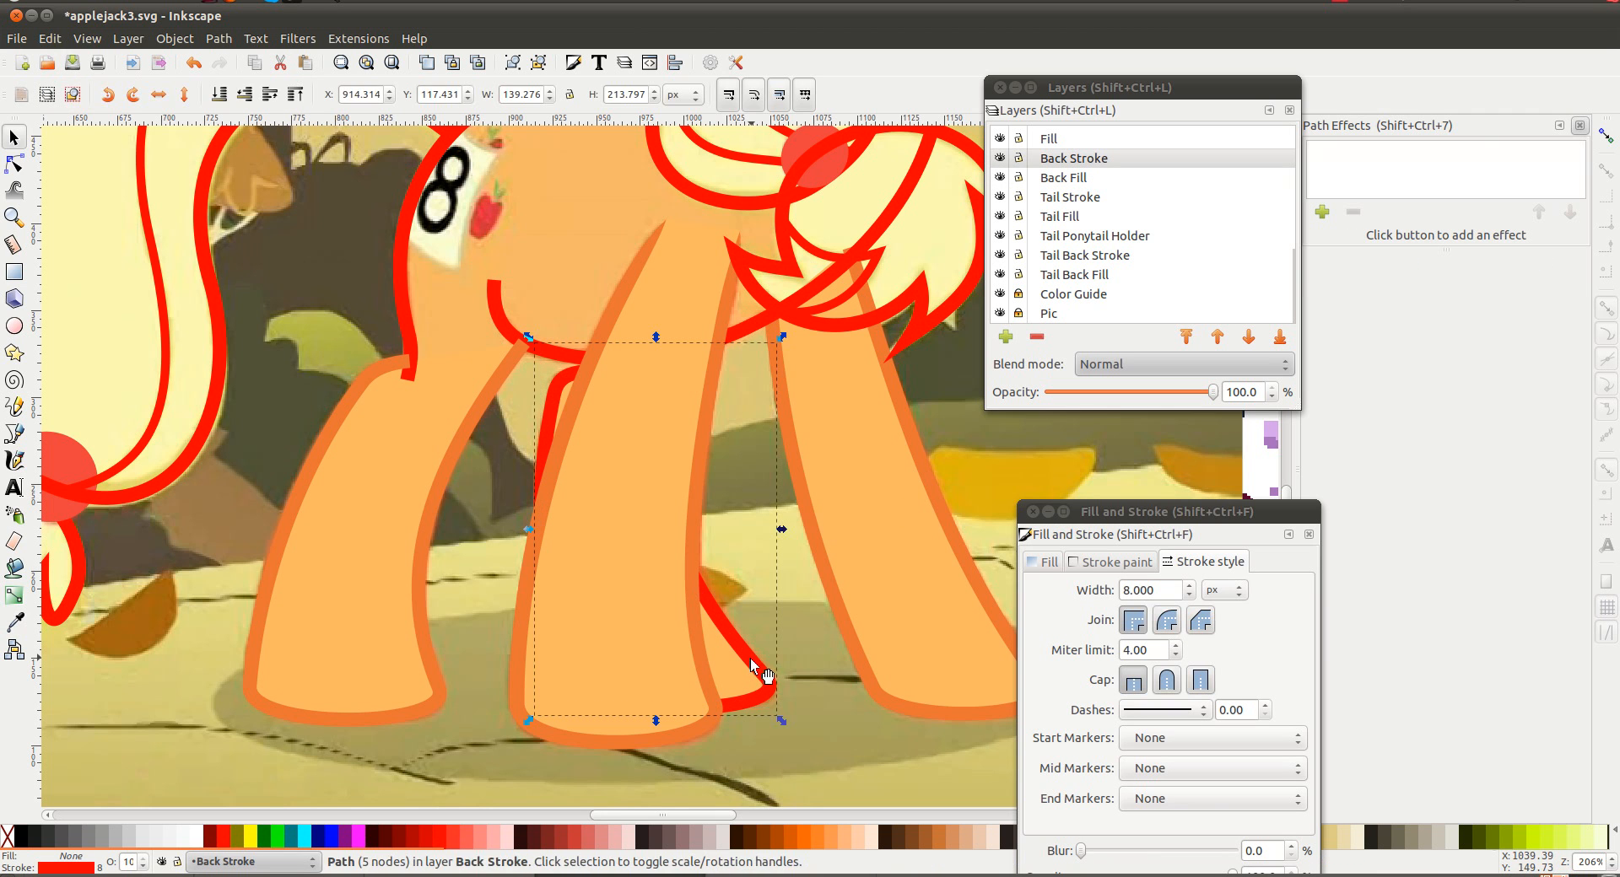
{"action": "key", "text": "d"}
{"action": "left_click", "coordinate": [695, 574], "text": "shift"}
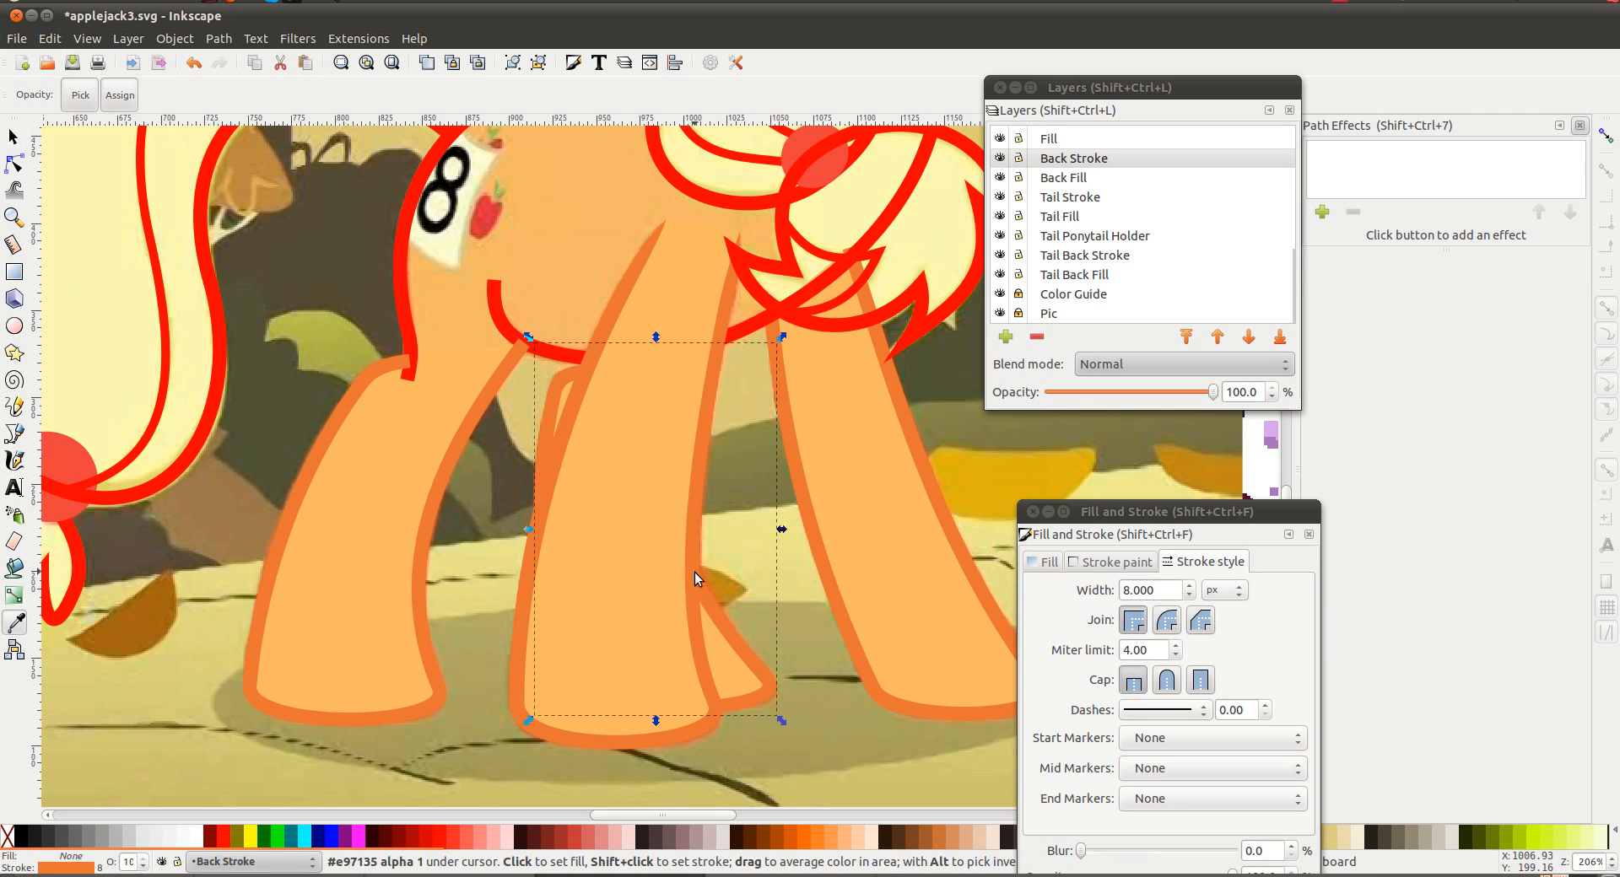
{"action": "key", "text": "s"}
Colour the outline of the long mane lock beside the neck with the dark yellow sampled from the Applejack colour guide
{"action": "scroll", "coordinate": [433, 456], "scroll_direction": "up", "scroll_amount": 8}
{"action": "scroll", "coordinate": [433, 456], "scroll_direction": "right", "scroll_amount": 5}
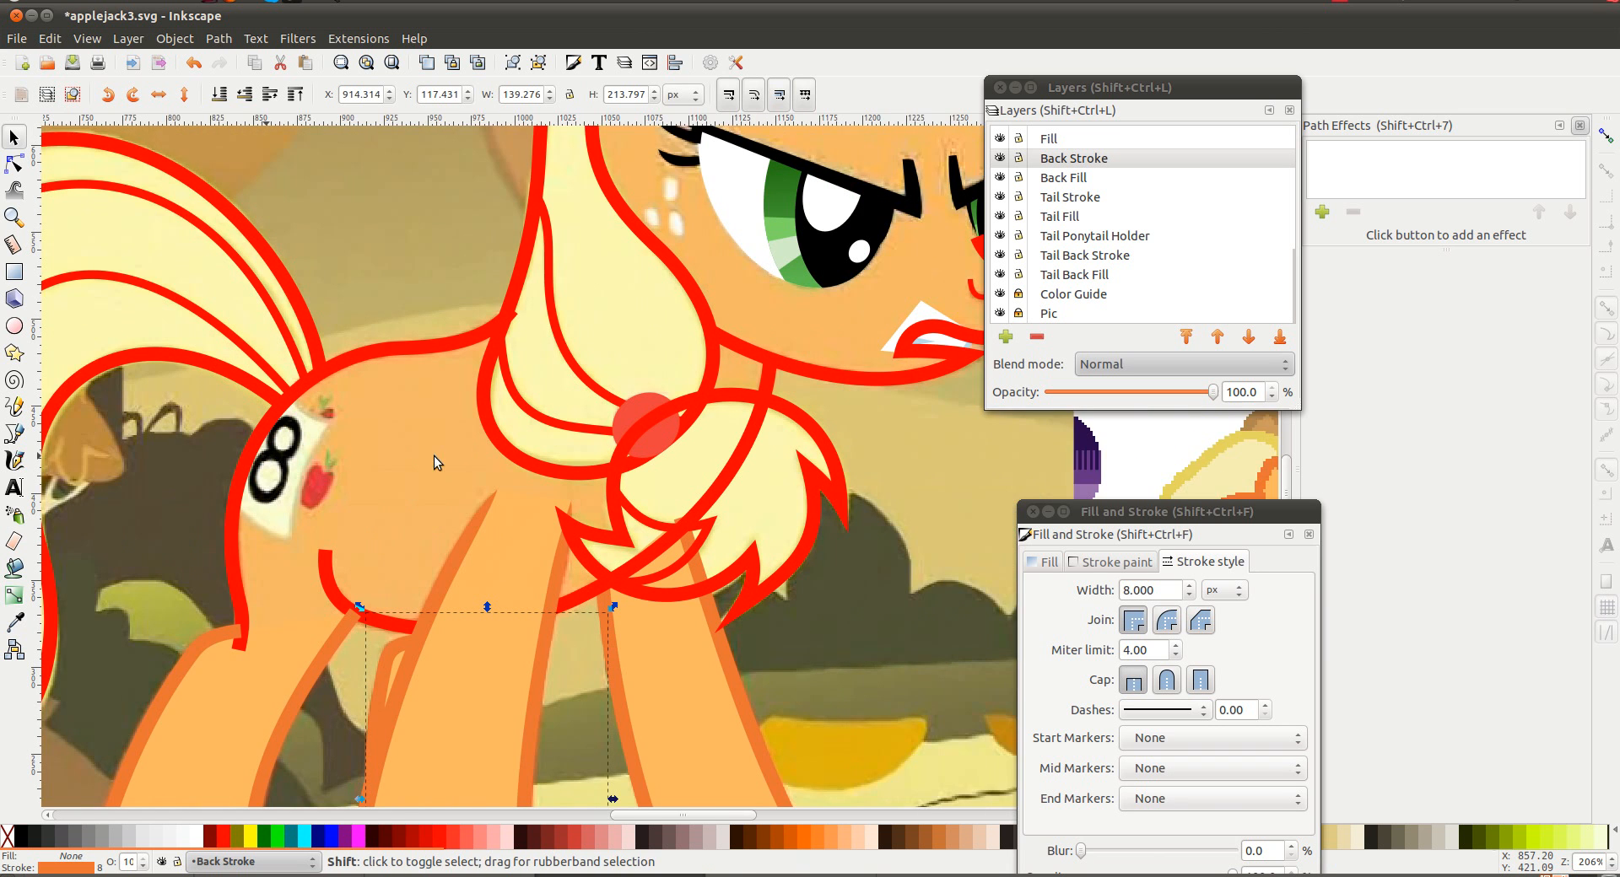
{"action": "scroll", "coordinate": [434, 455], "scroll_direction": "right", "scroll_amount": 5}
{"action": "scroll", "coordinate": [433, 456], "scroll_direction": "up", "scroll_amount": 5}
{"action": "left_click", "coordinate": [469, 402]}
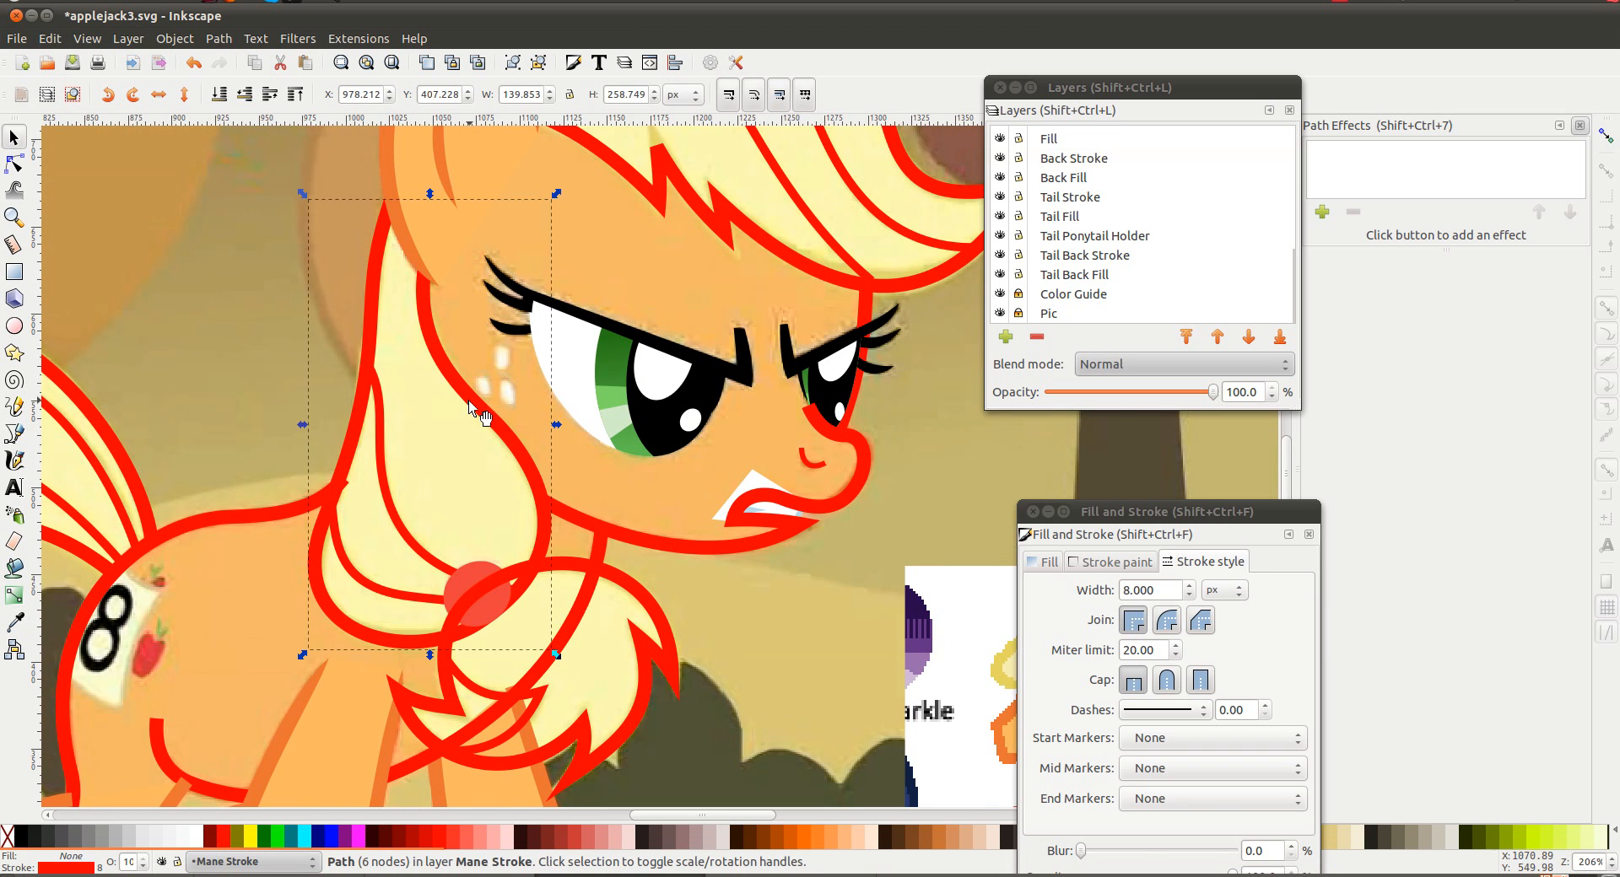
{"action": "key", "text": "d"}
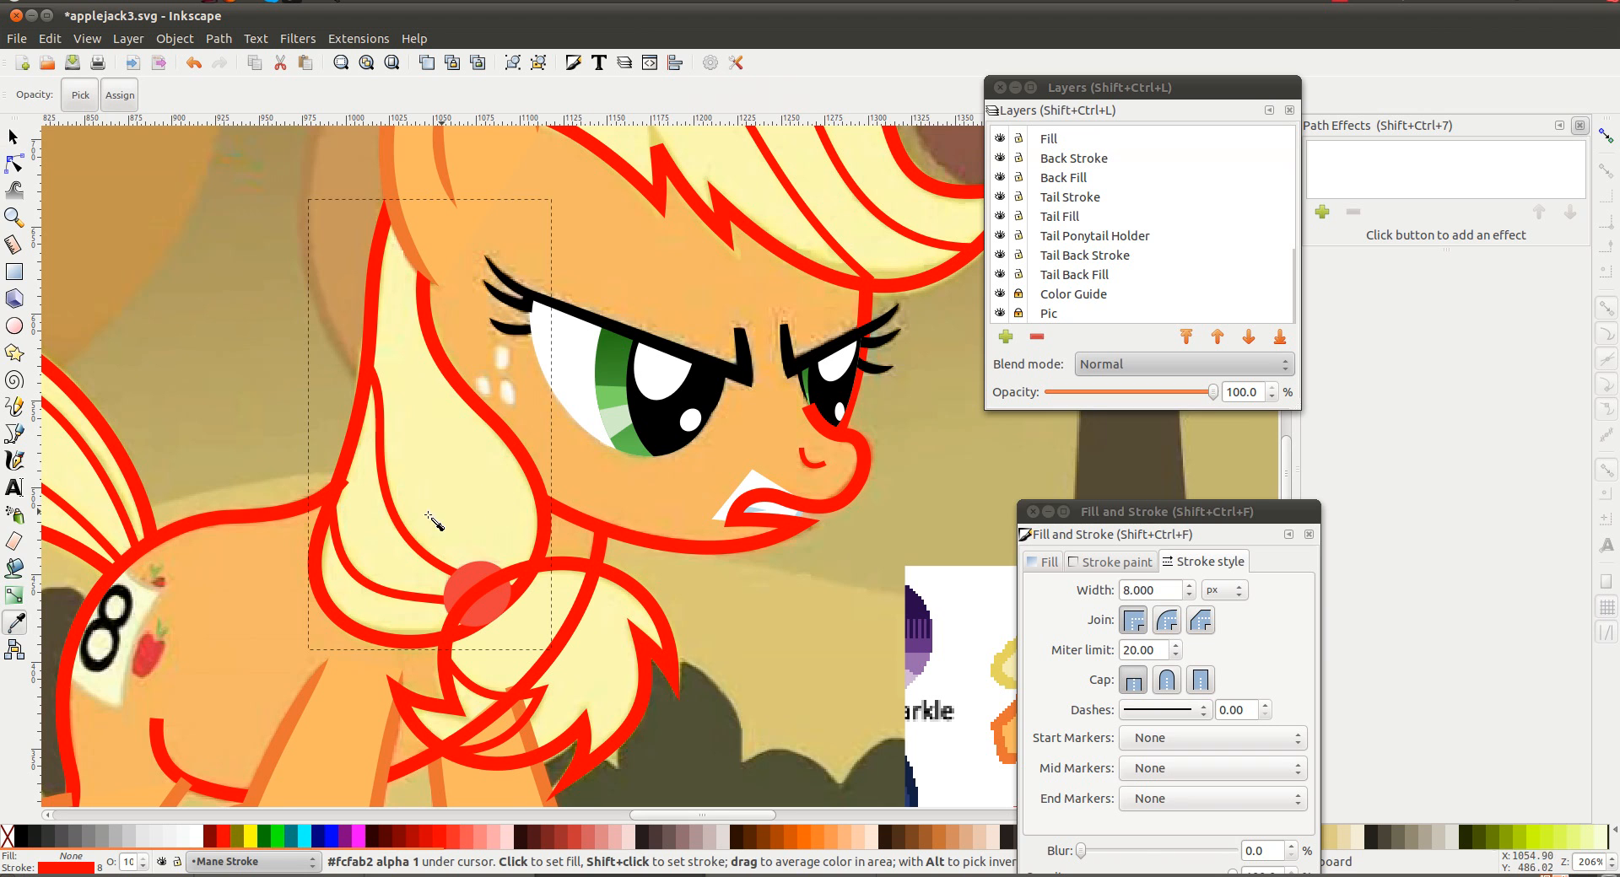
{"action": "scroll", "coordinate": [839, 502], "scroll_direction": "right", "scroll_amount": 3}
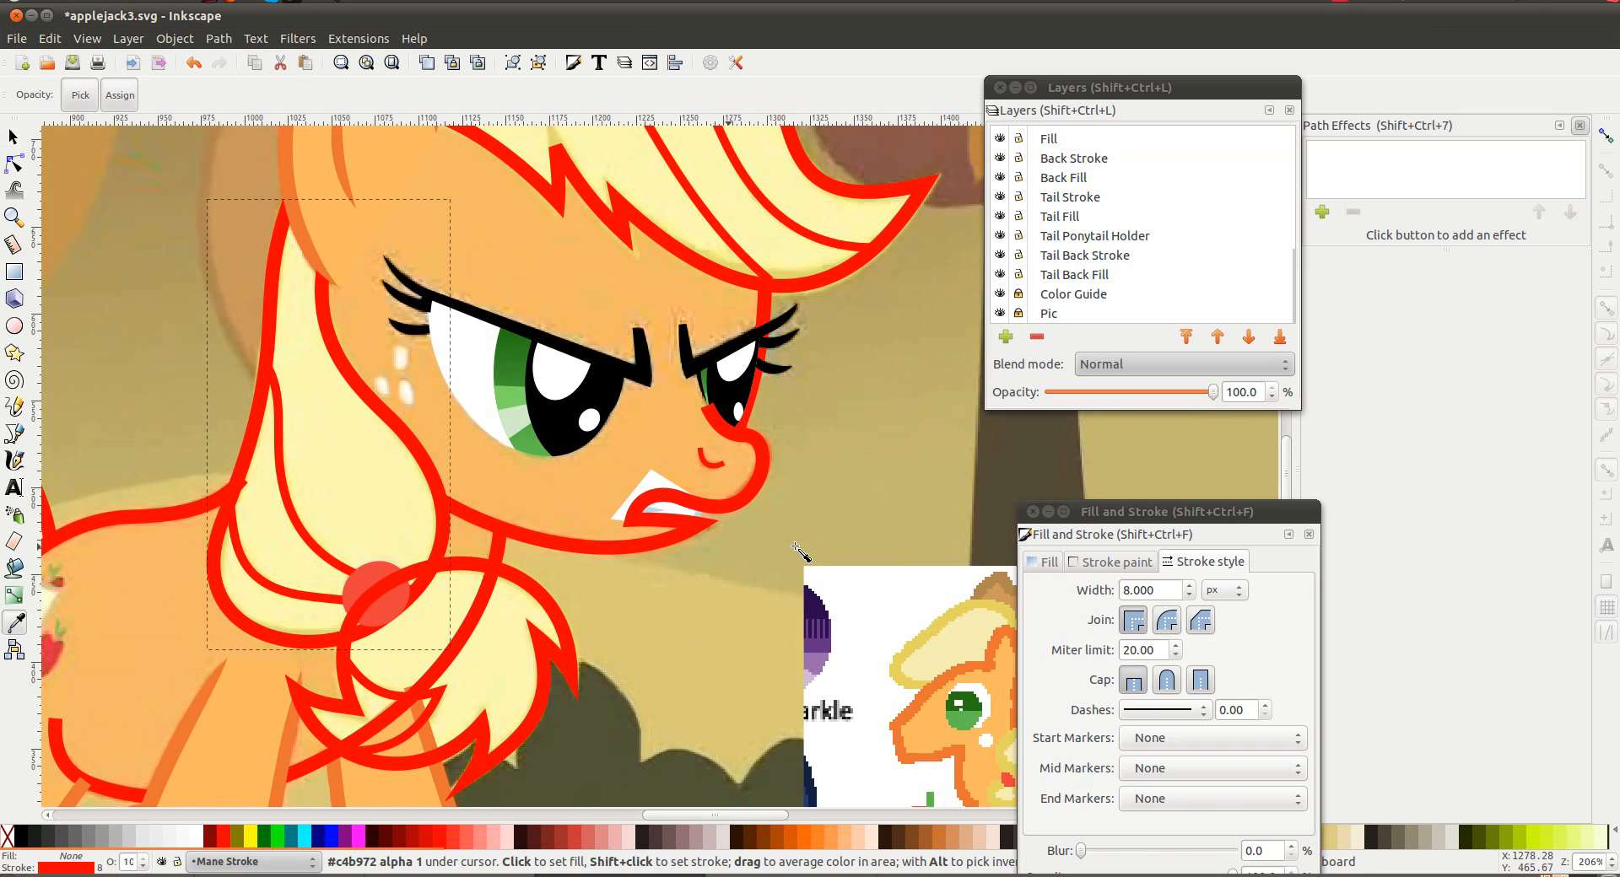
{"action": "left_click", "coordinate": [959, 623], "text": "shift"}
{"action": "key", "text": "s"}
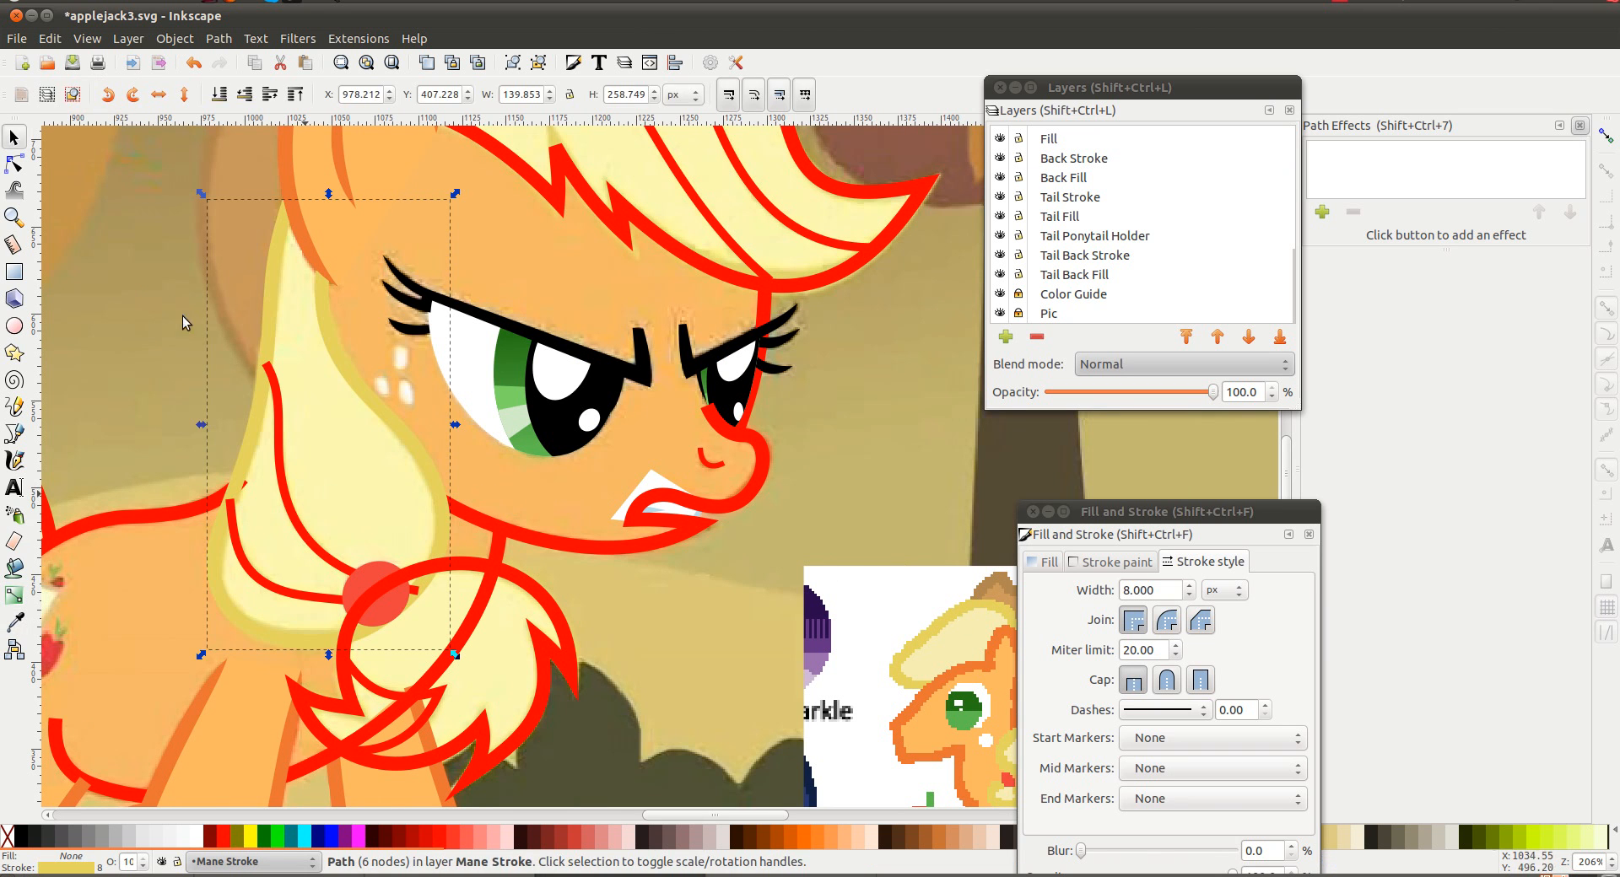
Create a Clone original path fill from the mane lock outline, colour it with the guide's pale yellow, and lower it to the Mane Fill layer
{"action": "left_click", "coordinate": [57, 40]}
{"action": "mouse_move", "coordinate": [105, 292]}
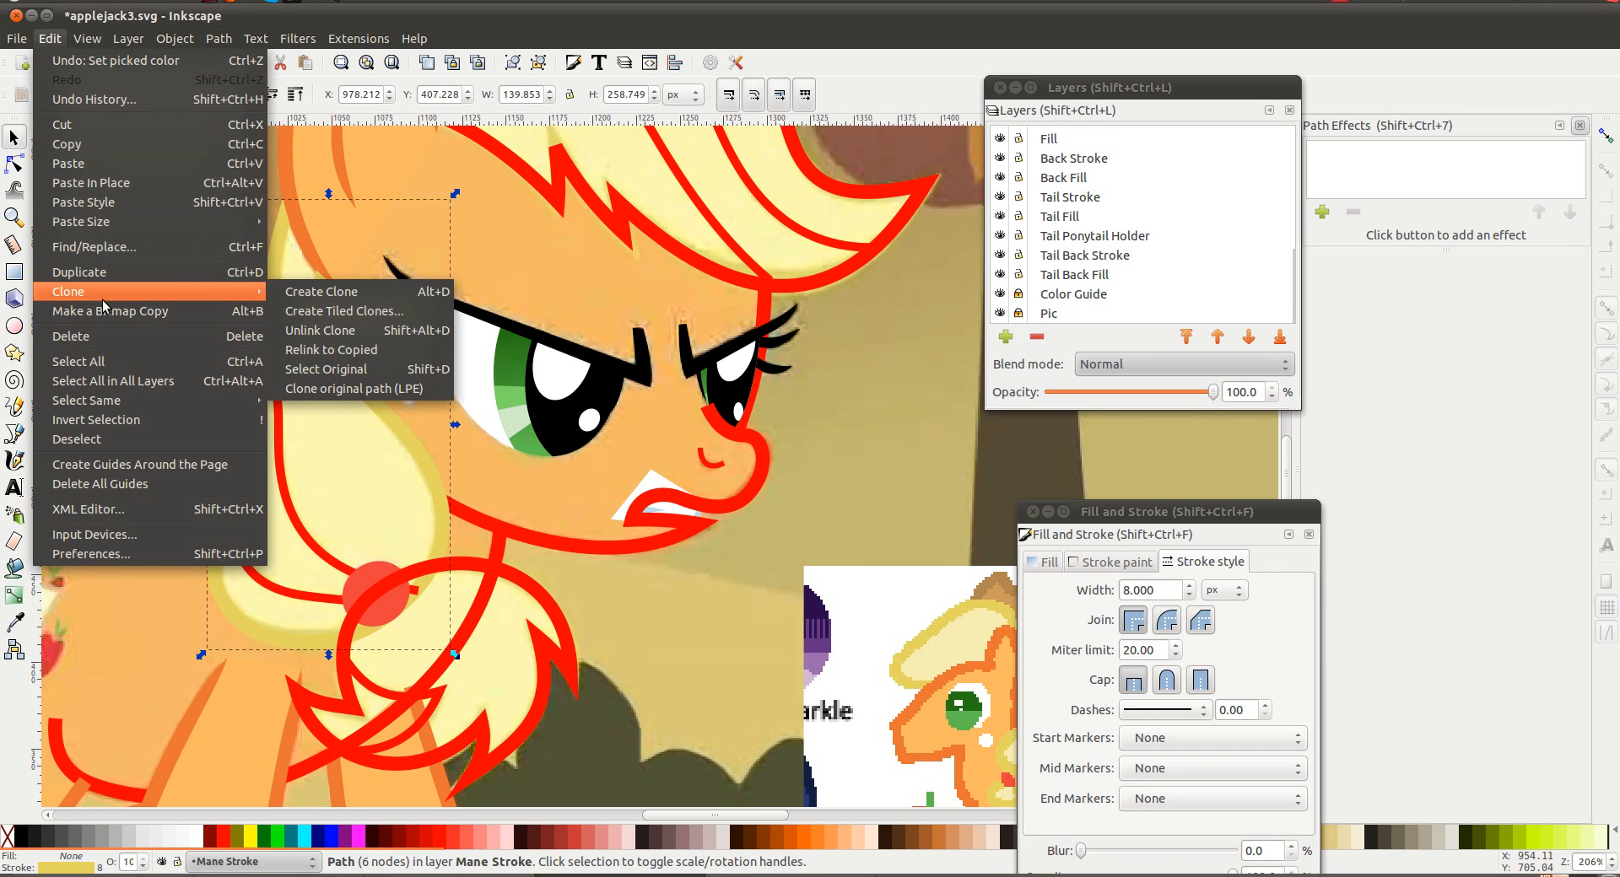
{"action": "left_click", "coordinate": [368, 389]}
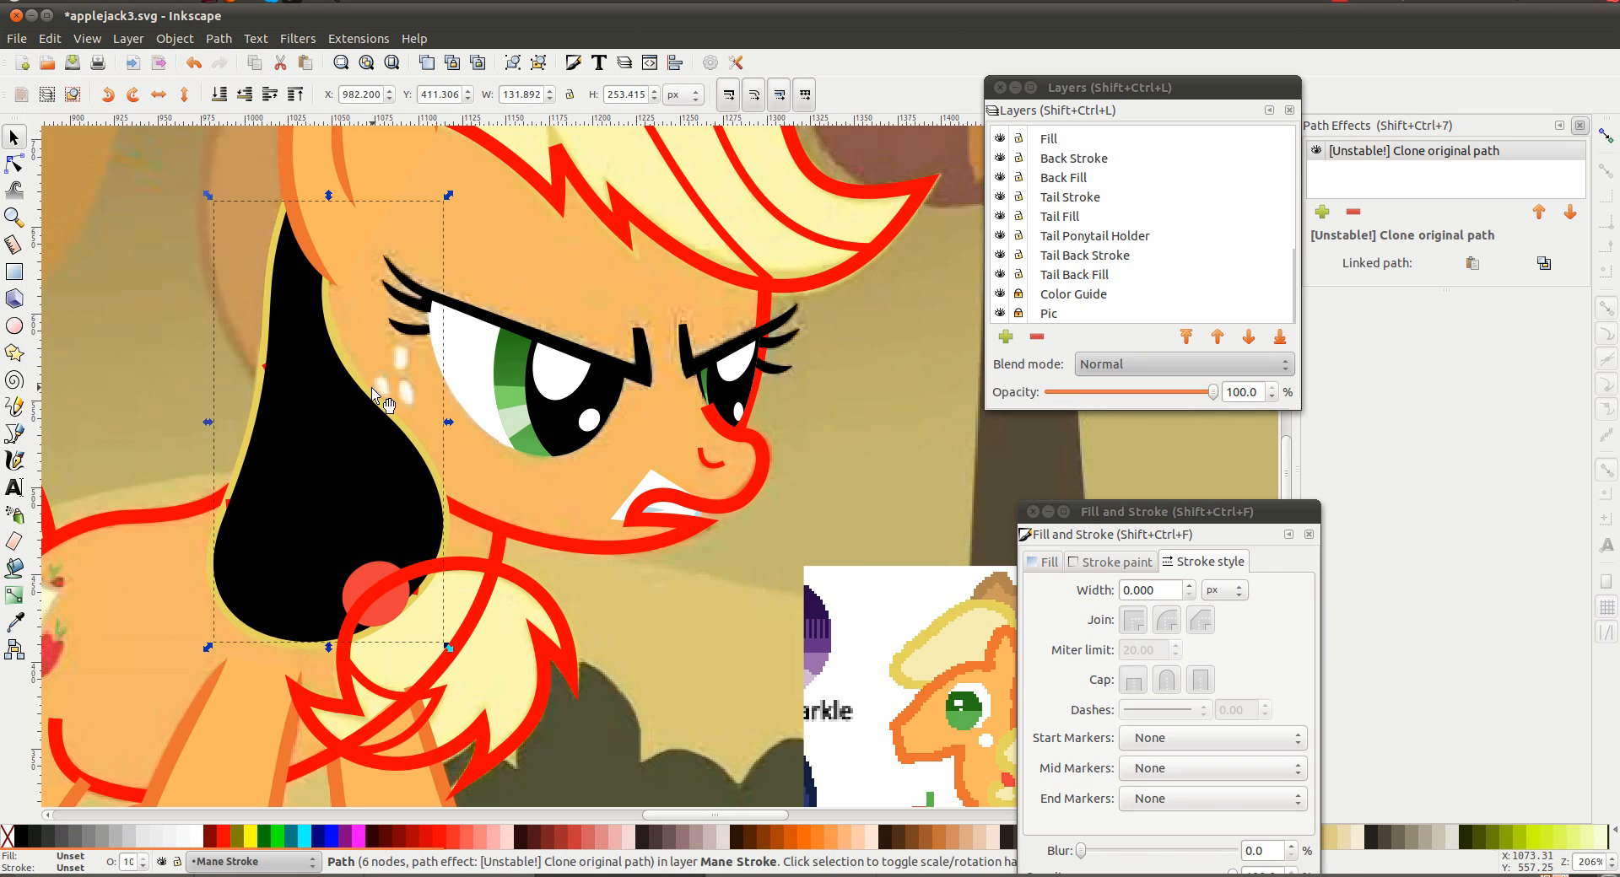
{"action": "key", "text": "d"}
{"action": "left_click", "coordinate": [938, 650]}
{"action": "key", "text": "shift+Page_Down"}
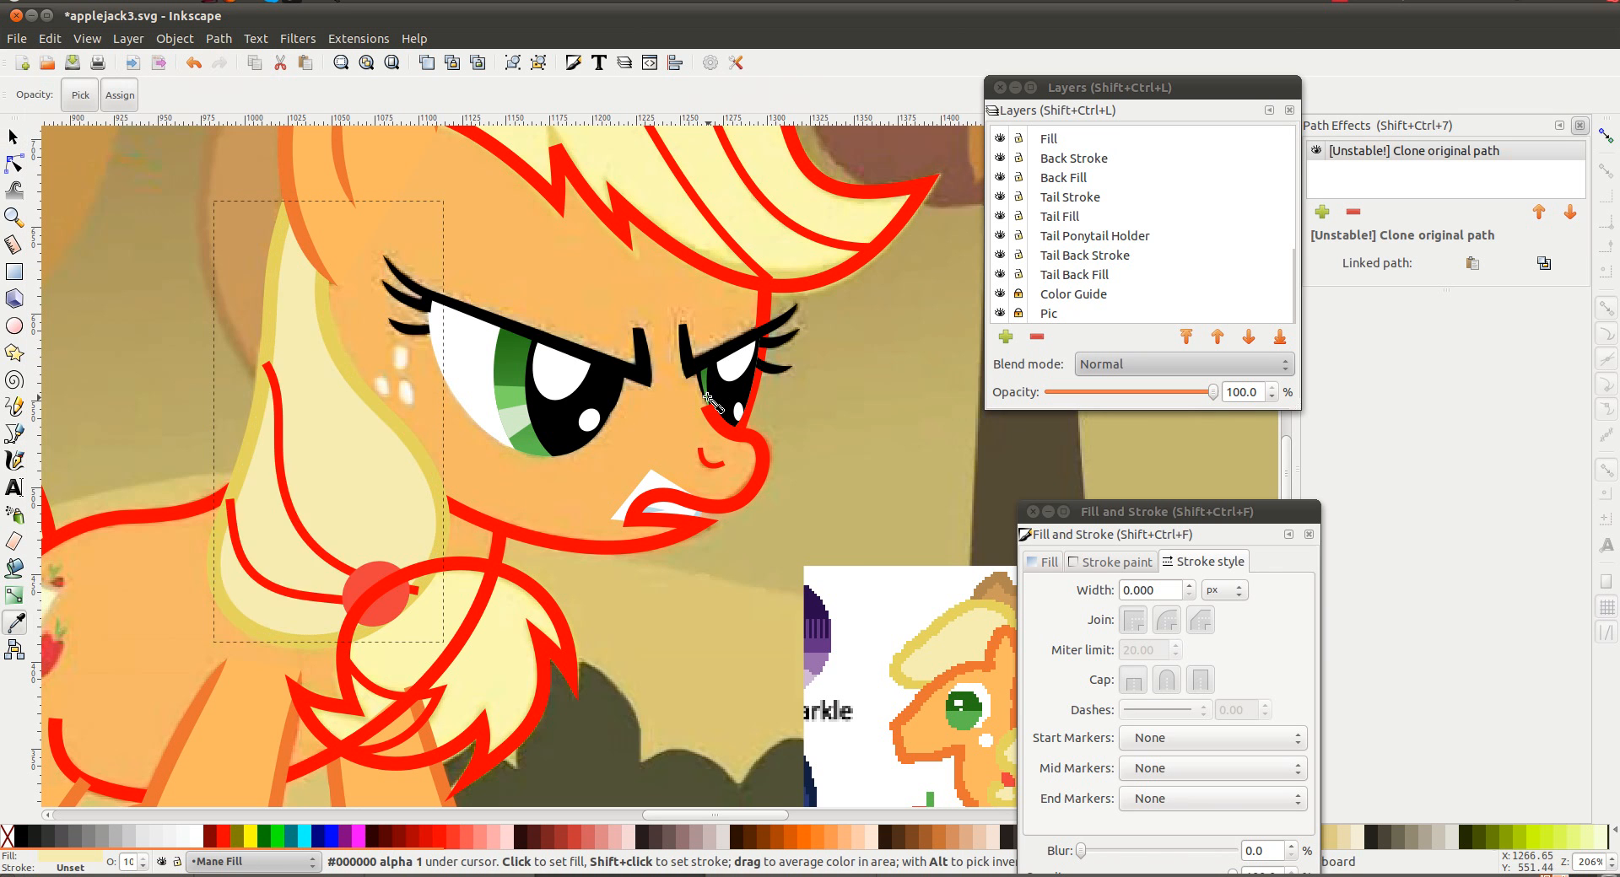
{"action": "key", "text": "s"}
Colour the two inner strand lines of the mane lock with the dark yellow of its outline
{"action": "left_click", "coordinate": [292, 482]}
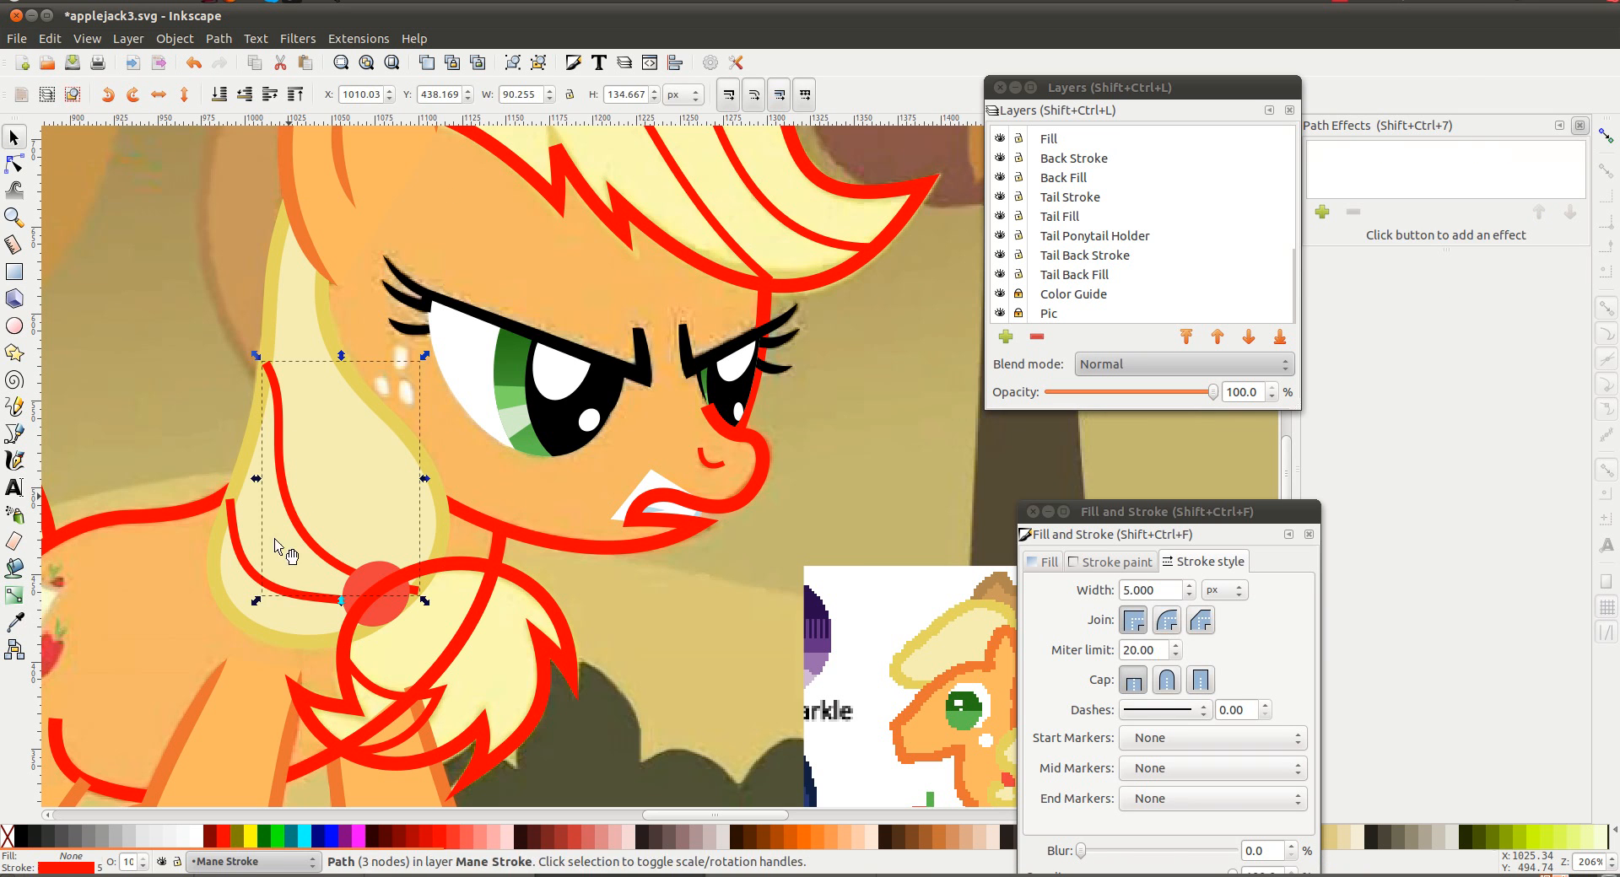
{"action": "left_click", "coordinate": [262, 585], "text": "shift"}
{"action": "key", "text": "d"}
{"action": "left_click", "coordinate": [238, 627], "text": "shift"}
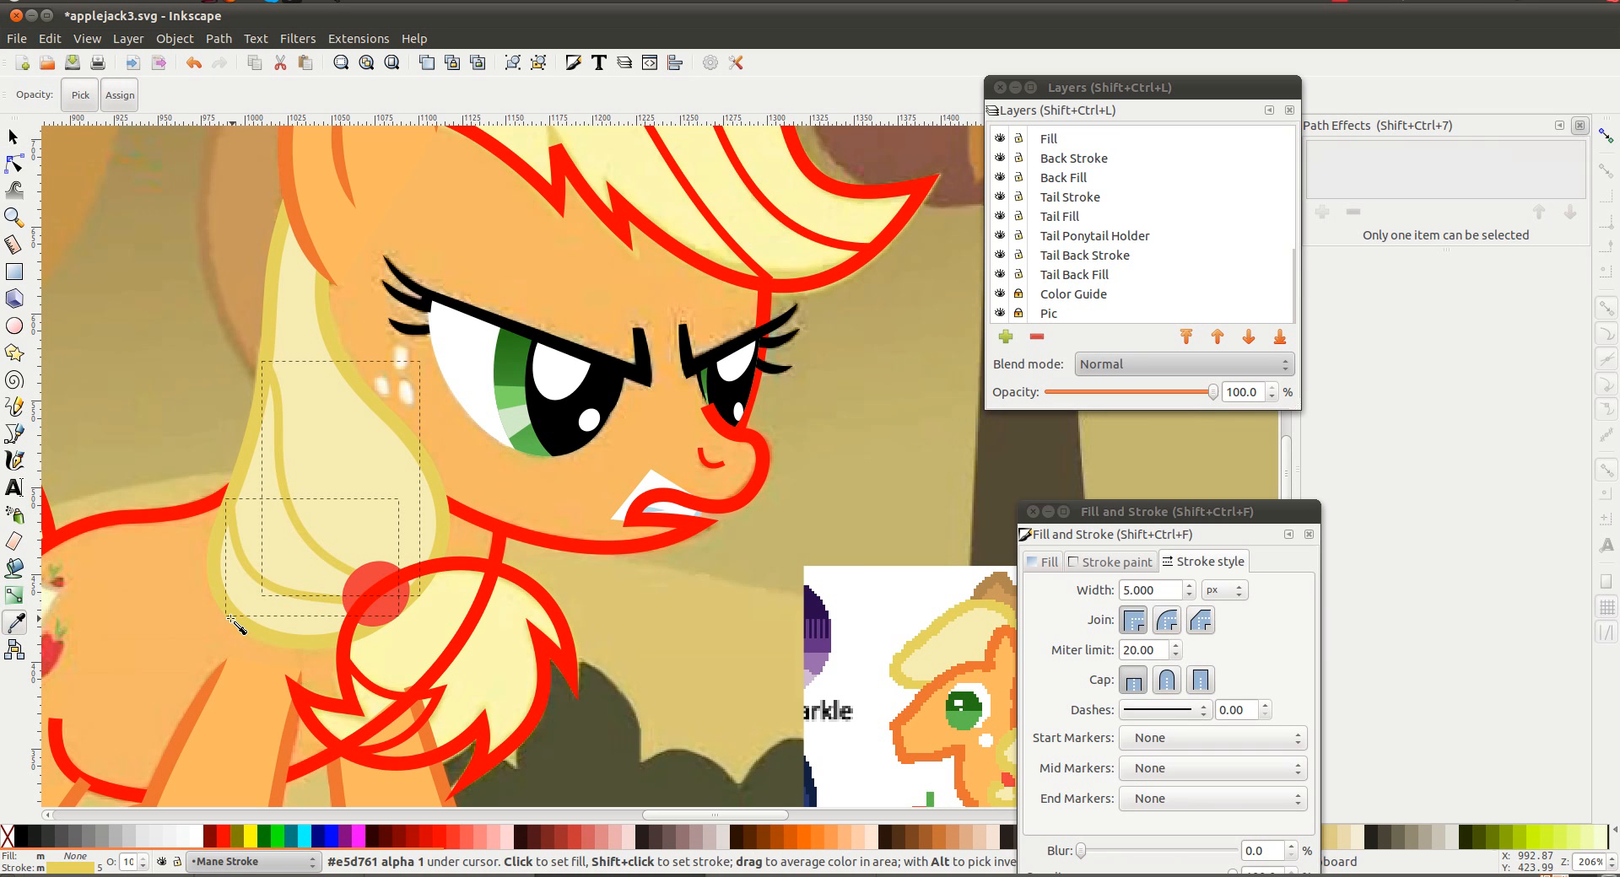
{"action": "key", "text": "s"}
Colour the mane ponytail's outline and inner strand line below the hair tie with the colour guide's dark yellow, #e5d761
{"action": "left_click", "coordinate": [666, 588]}
{"action": "scroll", "coordinate": [549, 556], "scroll_direction": "down", "scroll_amount": 4}
{"action": "left_click", "coordinate": [408, 446]}
{"action": "left_click", "coordinate": [435, 567], "text": "shift"}
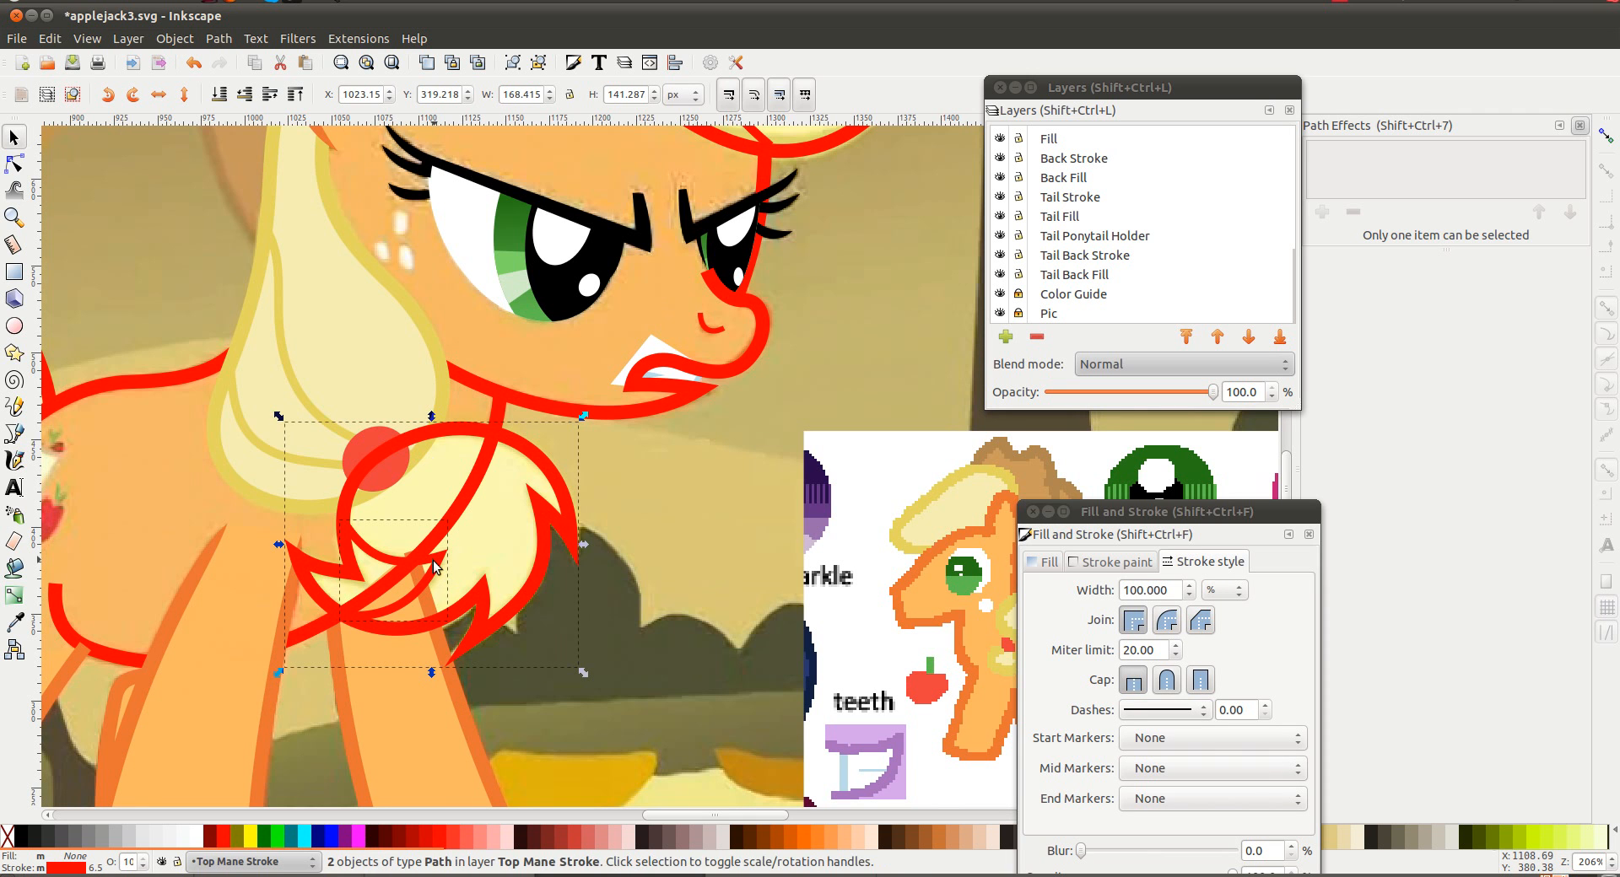
{"action": "key", "text": "d"}
{"action": "left_click", "coordinate": [949, 484], "text": "shift"}
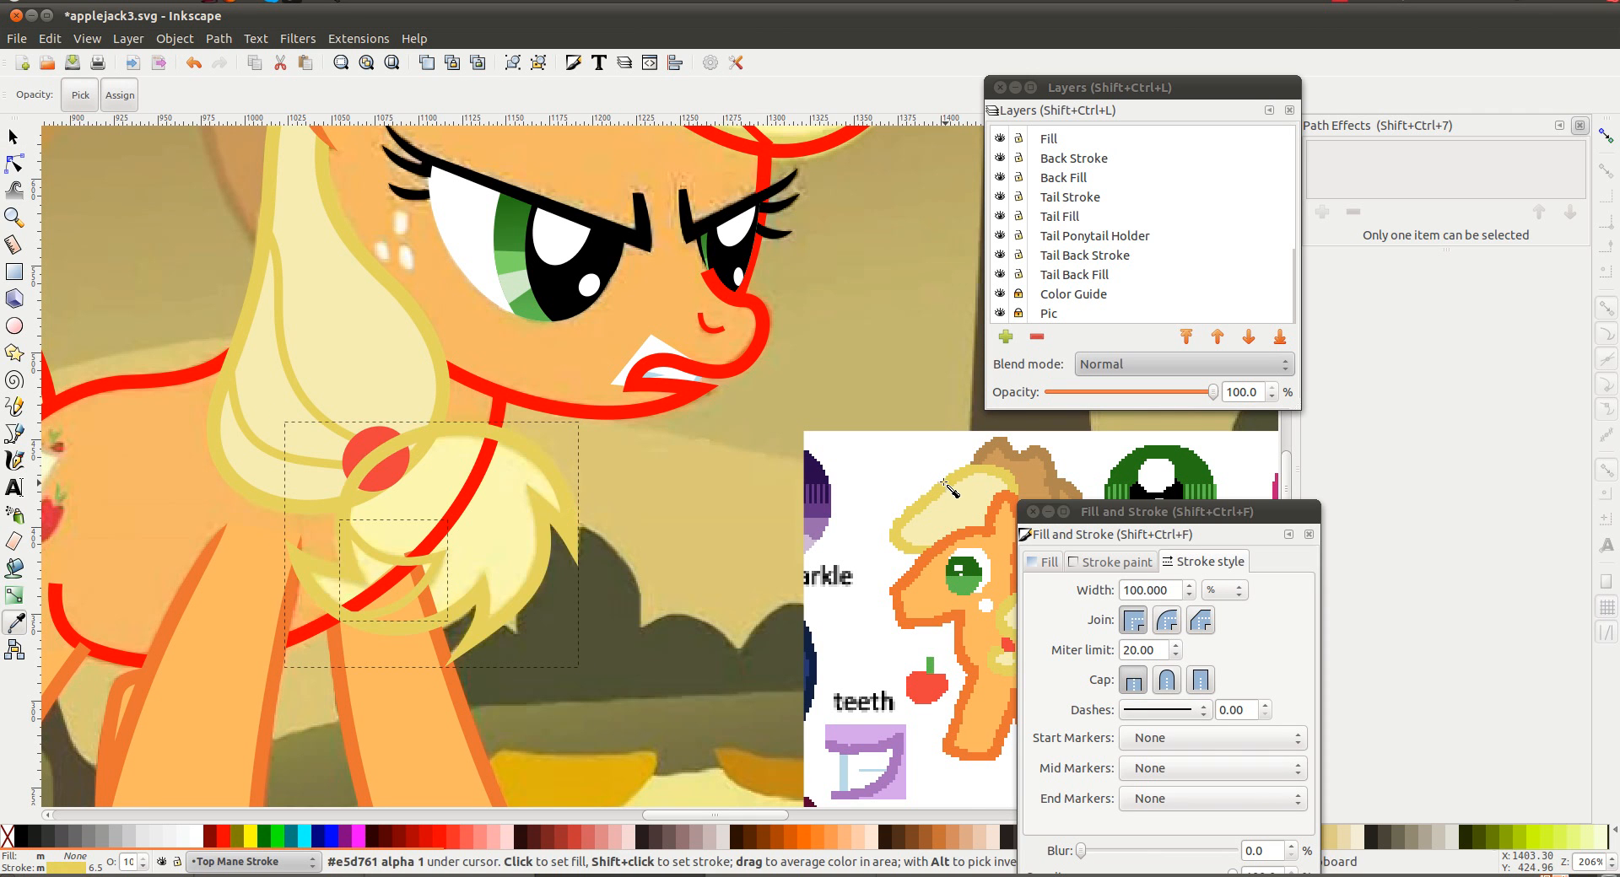
{"action": "key", "text": "s"}
Create a Clone original path fill from the mane ponytail outline, colour it with the mane's pale yellow, and lower it to the Top Mane Fill layer
{"action": "left_click", "coordinate": [565, 474]}
{"action": "left_click", "coordinate": [57, 40]}
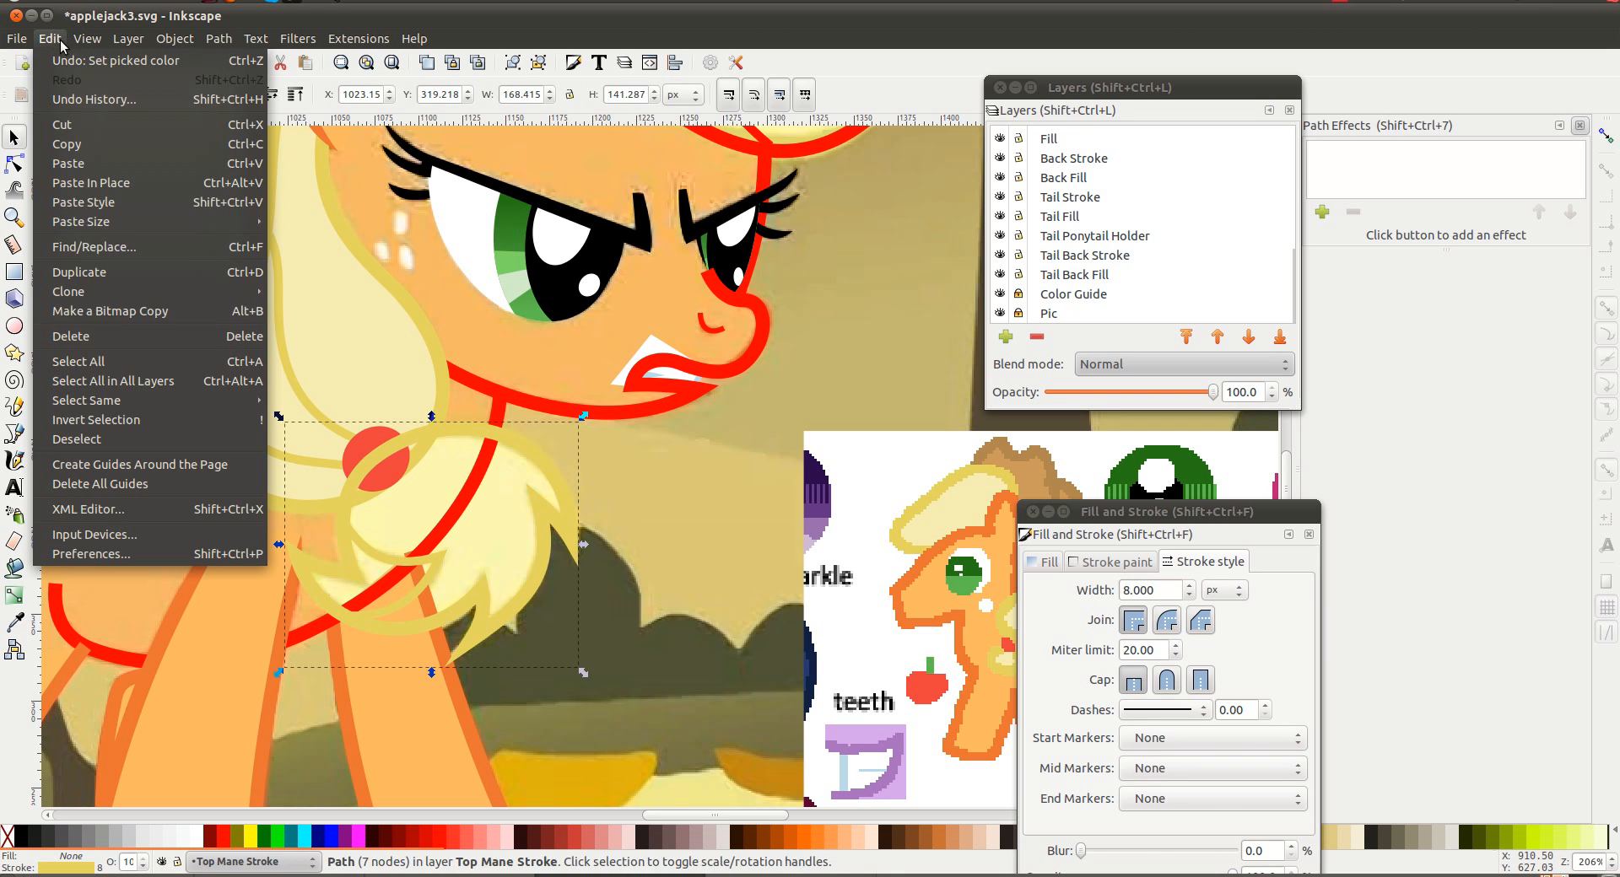
{"action": "mouse_move", "coordinate": [97, 295]}
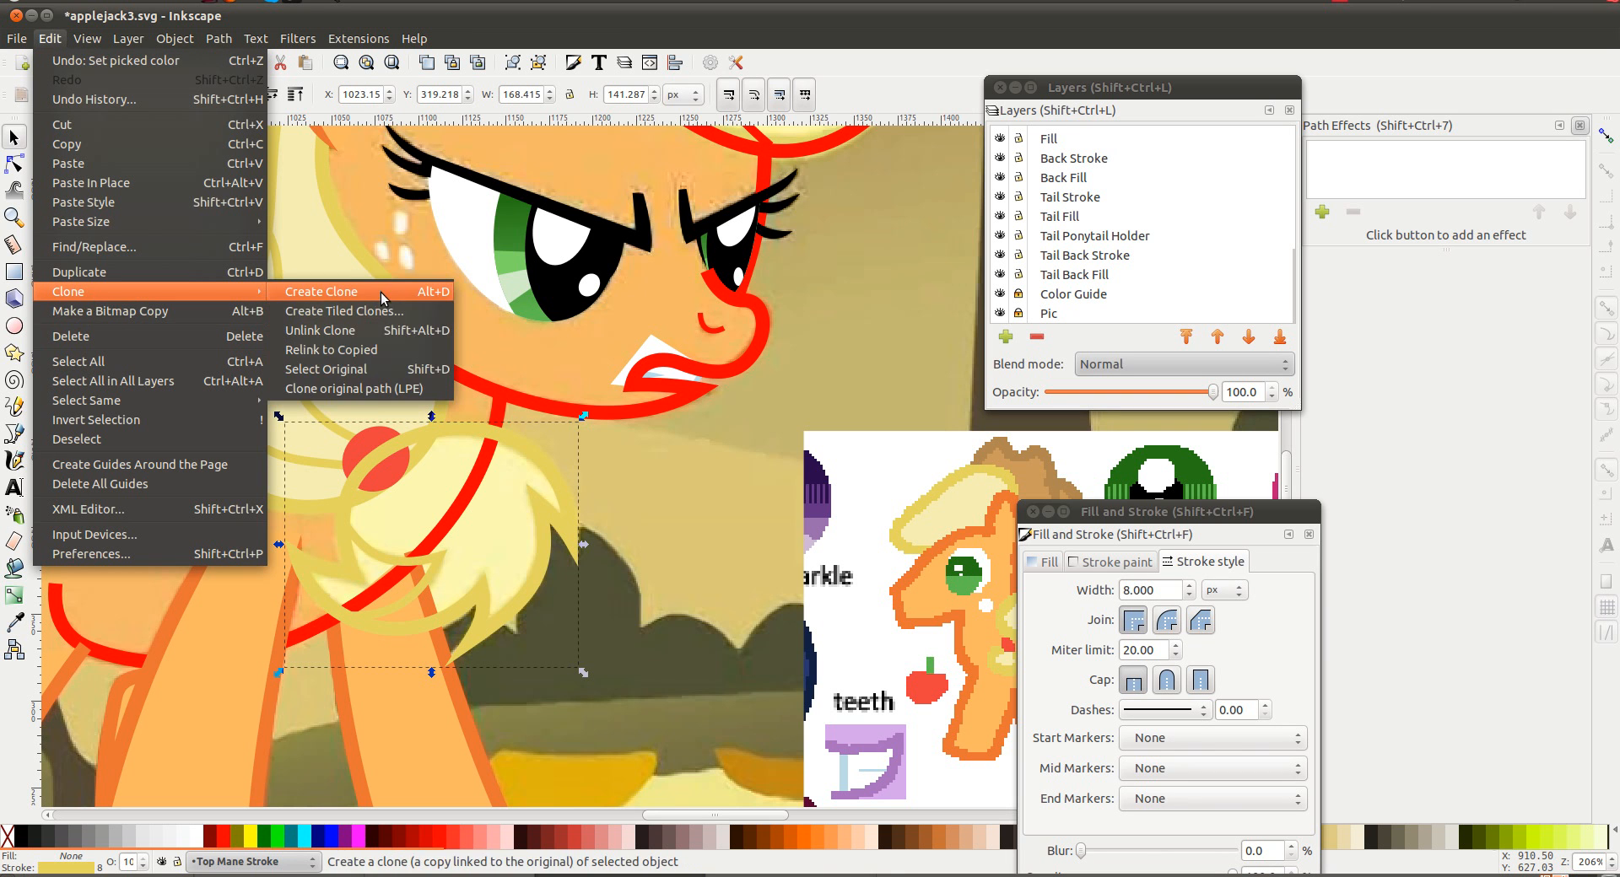
{"action": "left_click", "coordinate": [377, 402]}
{"action": "left_click", "coordinate": [675, 535]}
{"action": "left_click", "coordinate": [476, 516]}
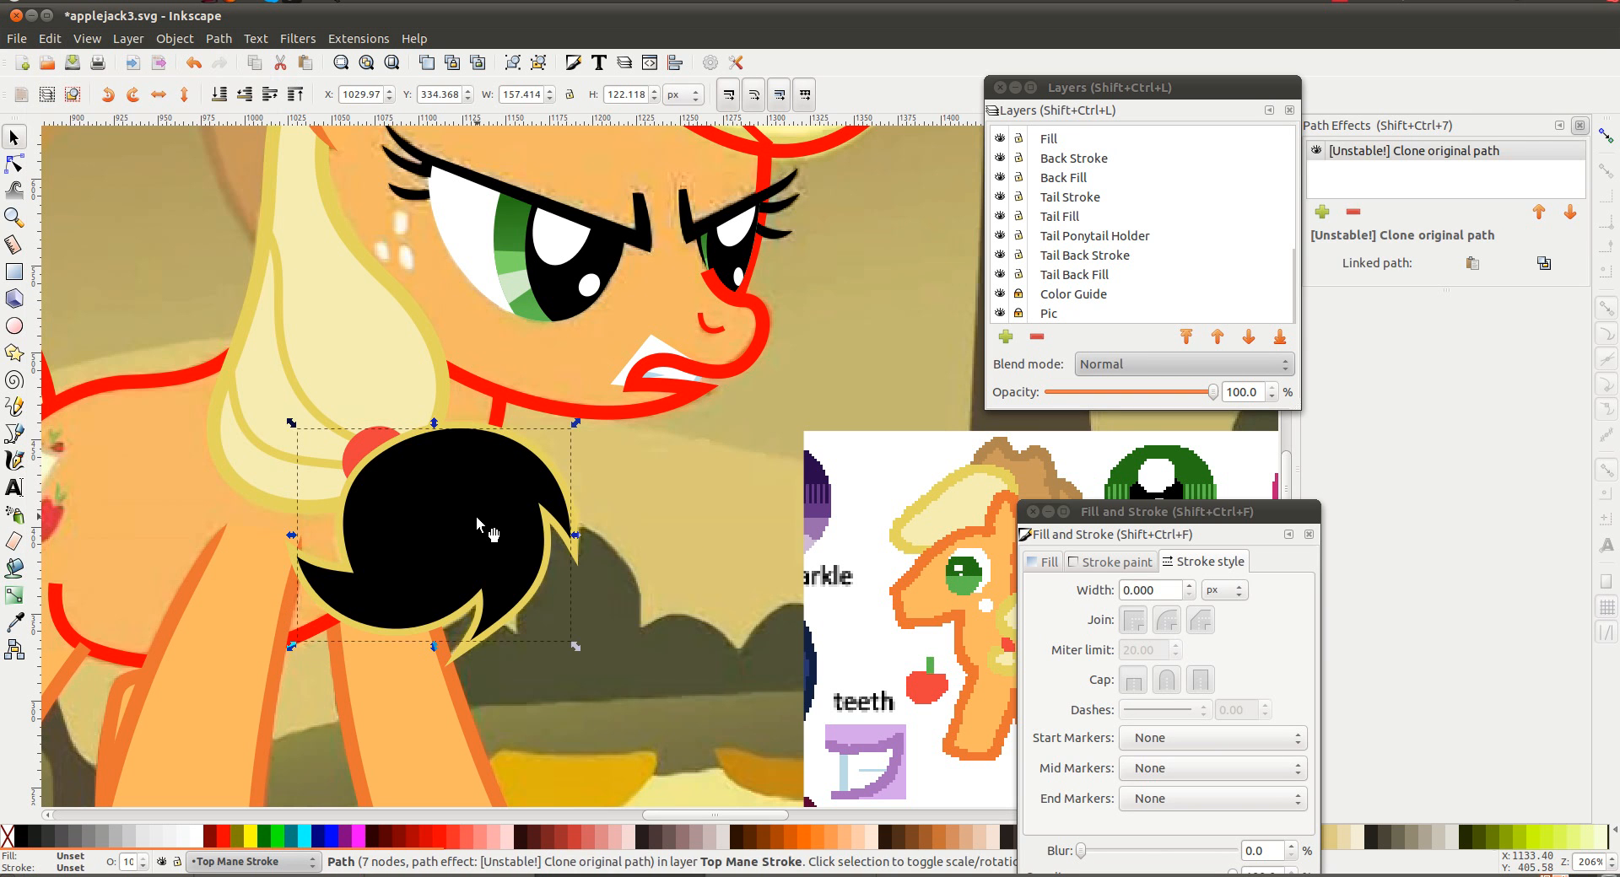
{"action": "key", "text": "d"}
{"action": "left_click", "coordinate": [359, 325]}
{"action": "key", "text": "s"}
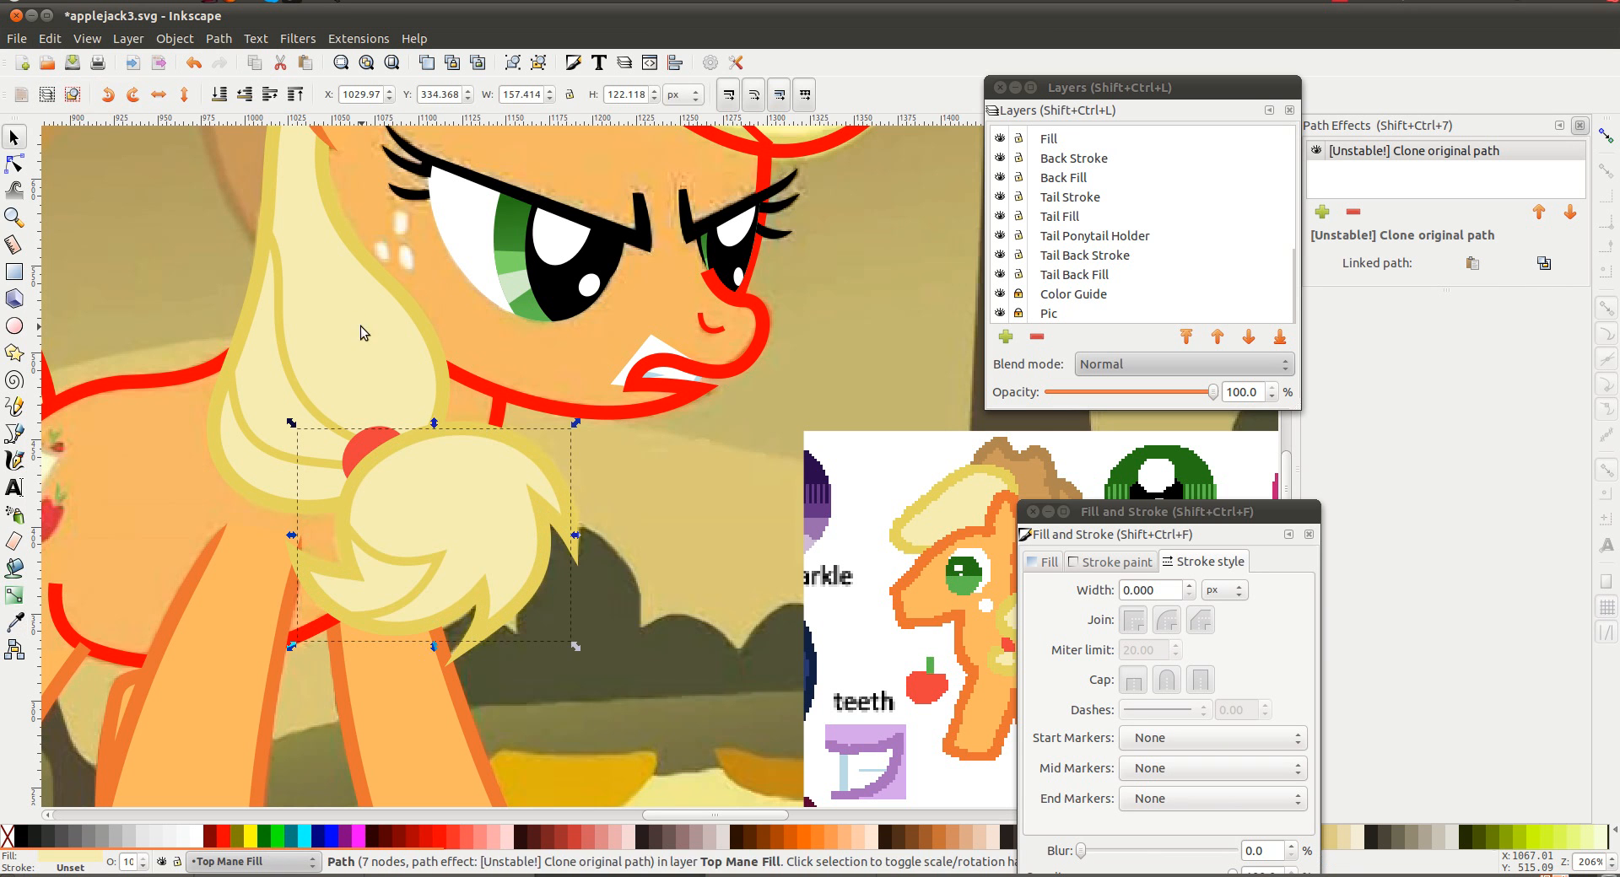
Look over the whole pony and examine which tail and body outlines still need their final colours
{"action": "scroll", "coordinate": [410, 399], "scroll_direction": "left", "scroll_amount": 14}
{"action": "scroll", "coordinate": [410, 399], "scroll_direction": "down", "scroll_amount": 4}
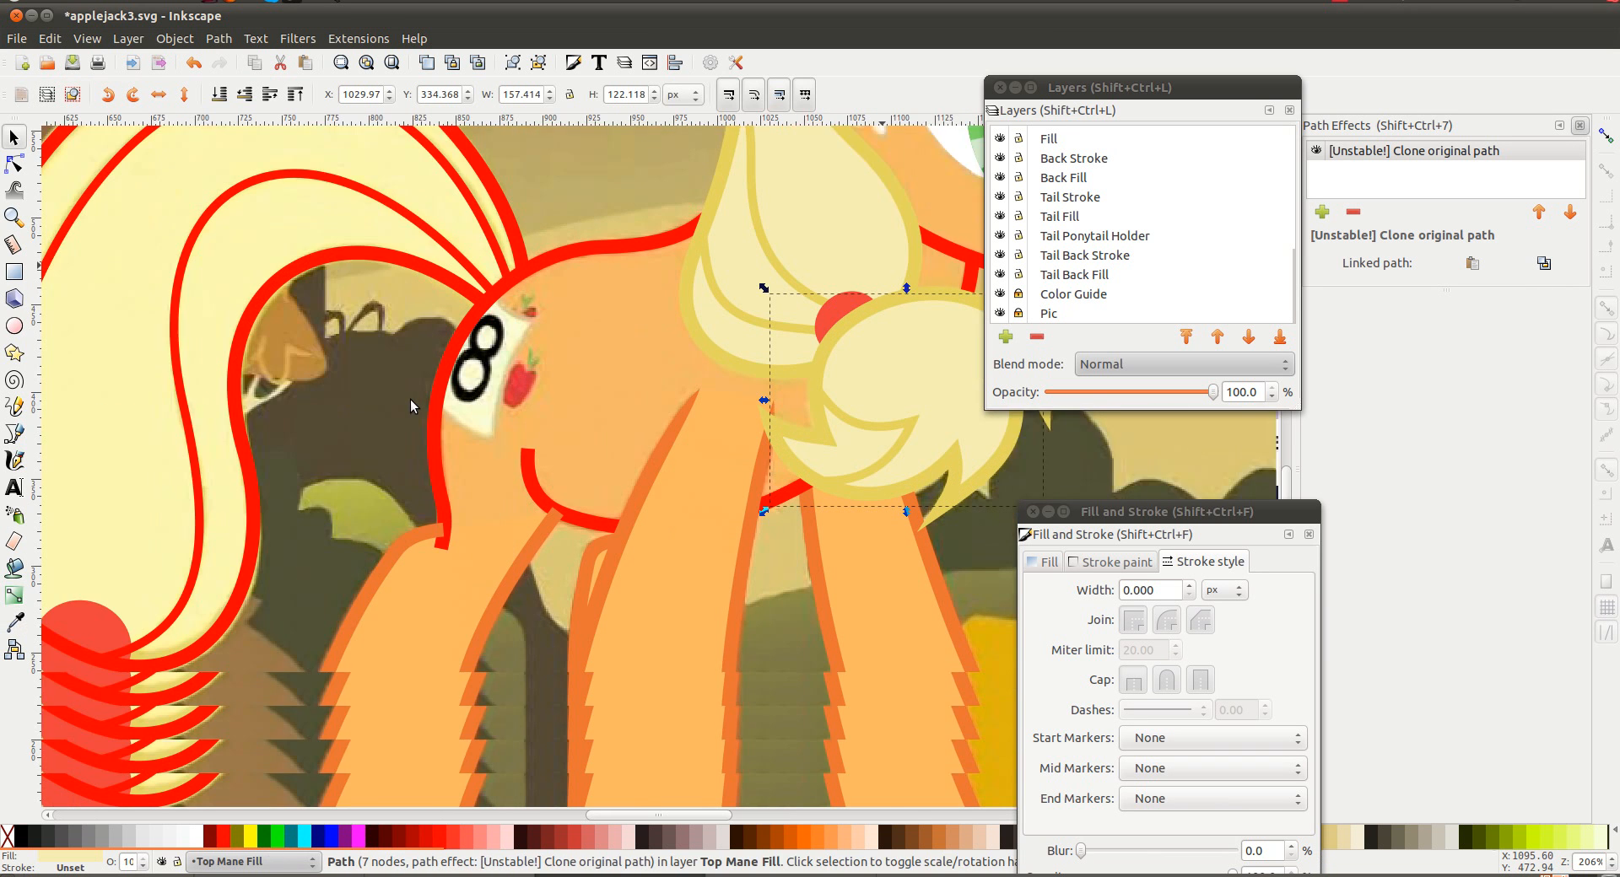
{"action": "scroll", "coordinate": [410, 399], "scroll_direction": "down", "scroll_amount": 2, "text": "ctrl"}
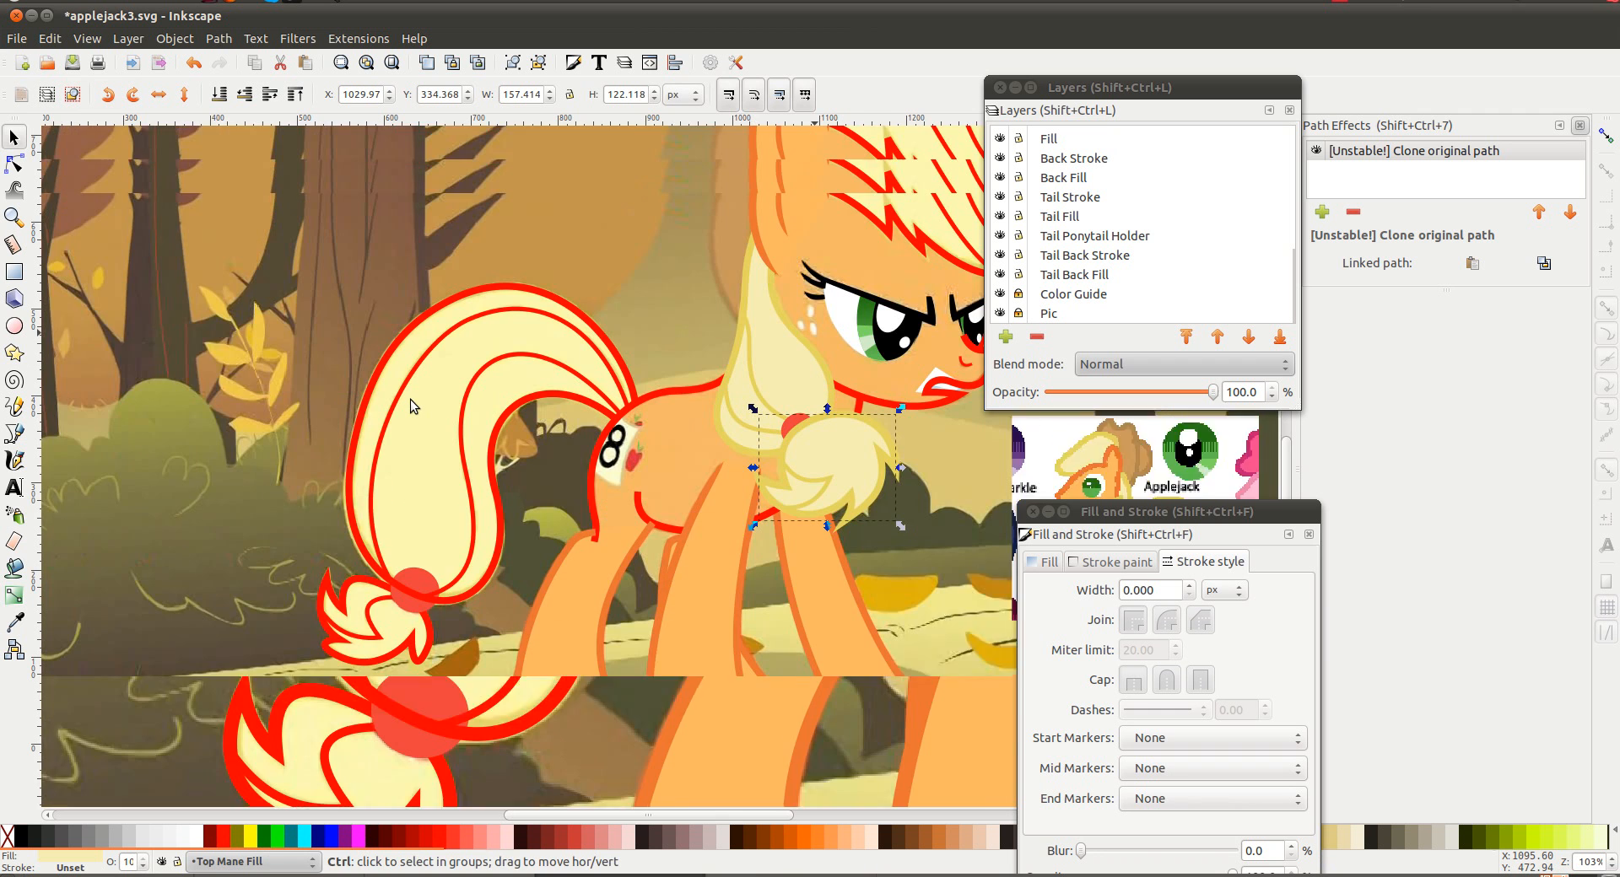
{"action": "scroll", "coordinate": [410, 398], "scroll_direction": "right", "scroll_amount": 8}
{"action": "scroll", "coordinate": [410, 398], "scroll_direction": "left", "scroll_amount": 4}
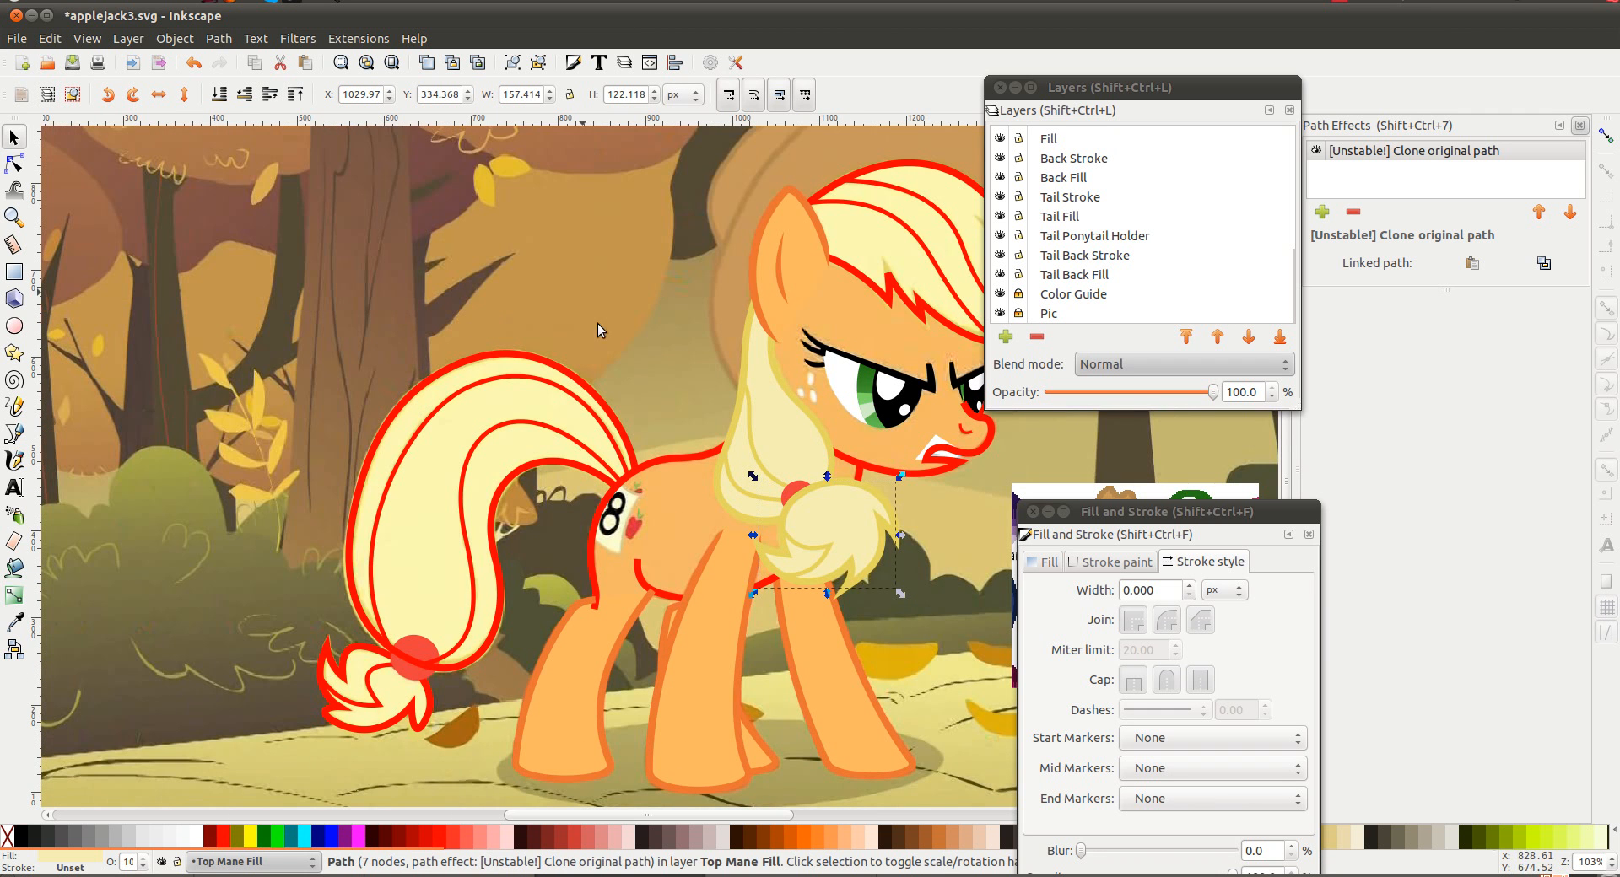
{"action": "left_click", "coordinate": [389, 420]}
{"action": "scroll", "coordinate": [537, 461], "scroll_direction": "right", "scroll_amount": 4}
{"action": "scroll", "coordinate": [555, 423], "scroll_direction": "right", "scroll_amount": 4}
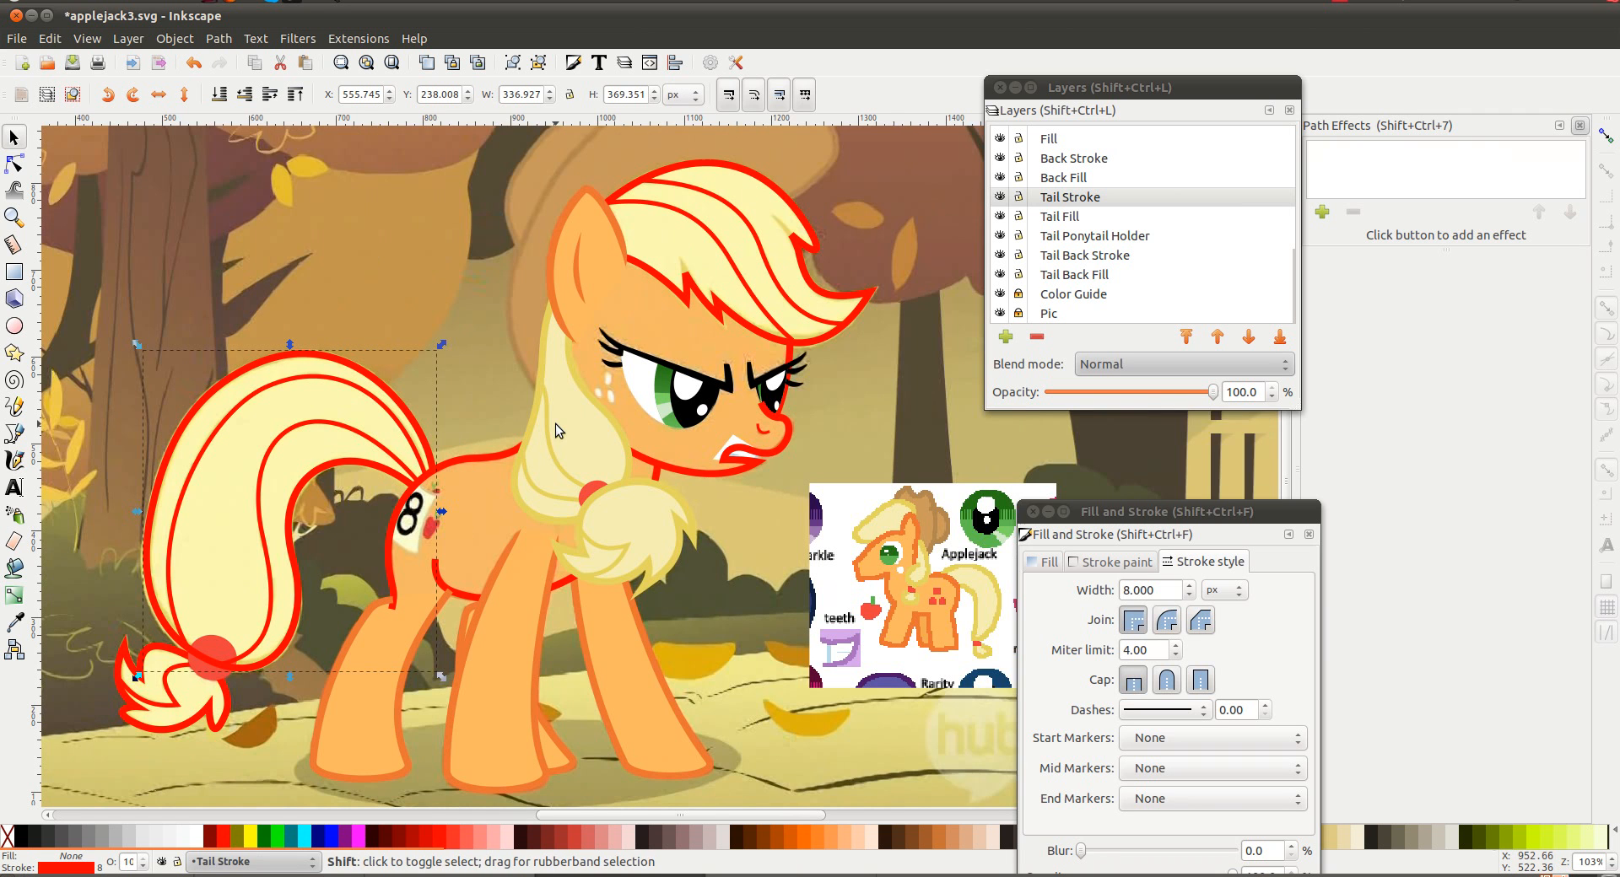
{"action": "scroll", "coordinate": [497, 494], "scroll_direction": "down", "scroll_amount": 5}
{"action": "scroll", "coordinate": [481, 518], "scroll_direction": "up", "scroll_amount": 4}
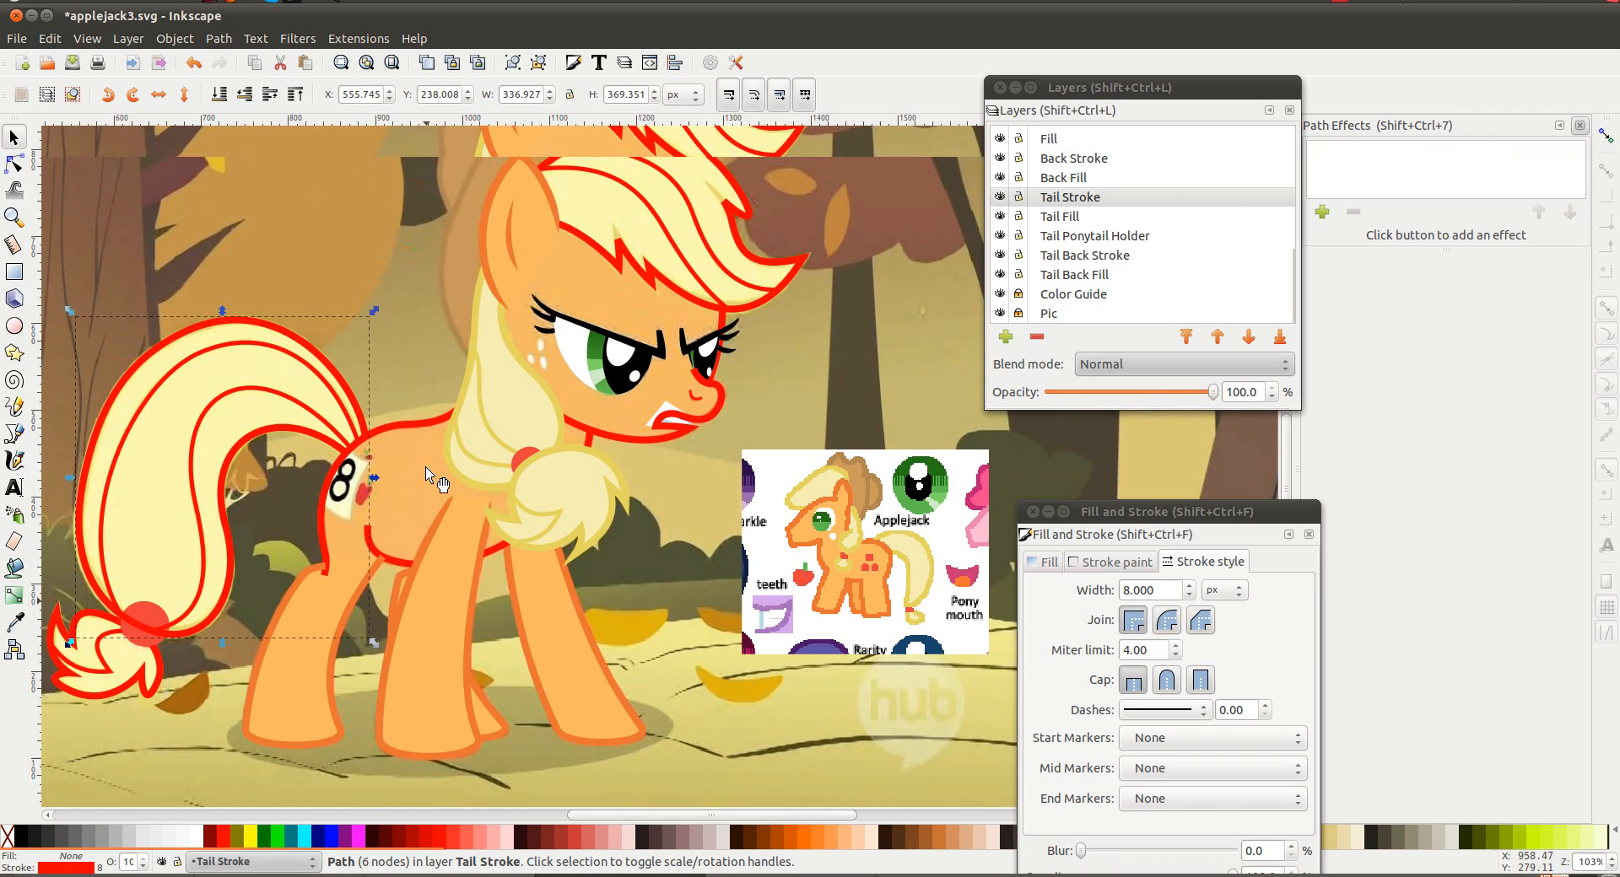
{"action": "scroll", "coordinate": [402, 434], "scroll_direction": "up", "scroll_amount": 2, "text": "ctrl"}
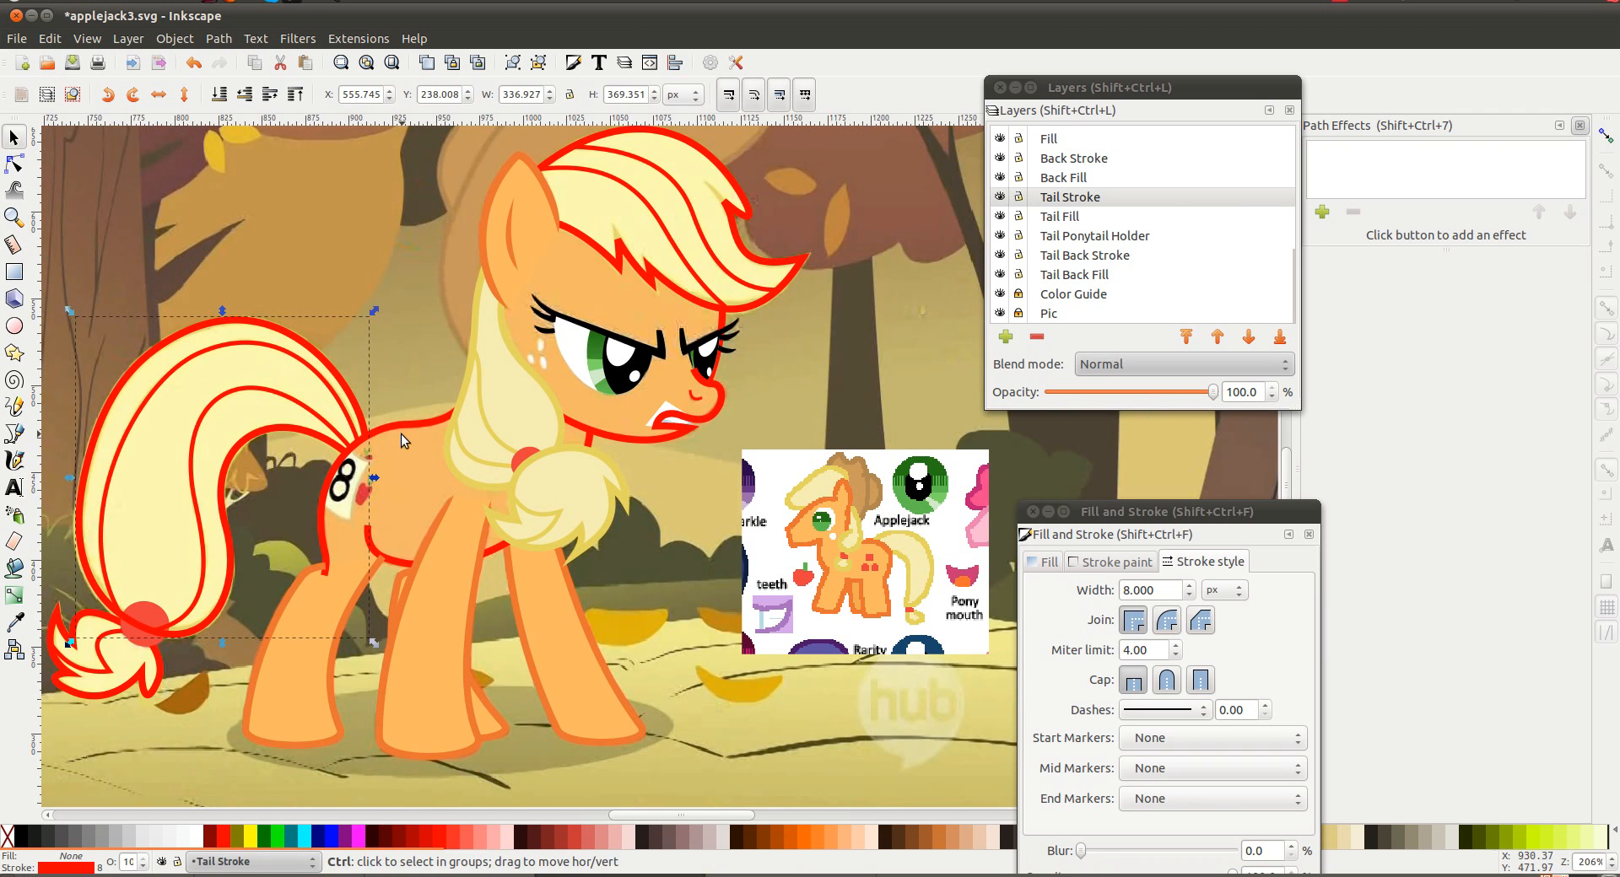
{"action": "left_click", "coordinate": [420, 421]}
{"action": "scroll", "coordinate": [420, 422], "scroll_direction": "down", "scroll_amount": 2}
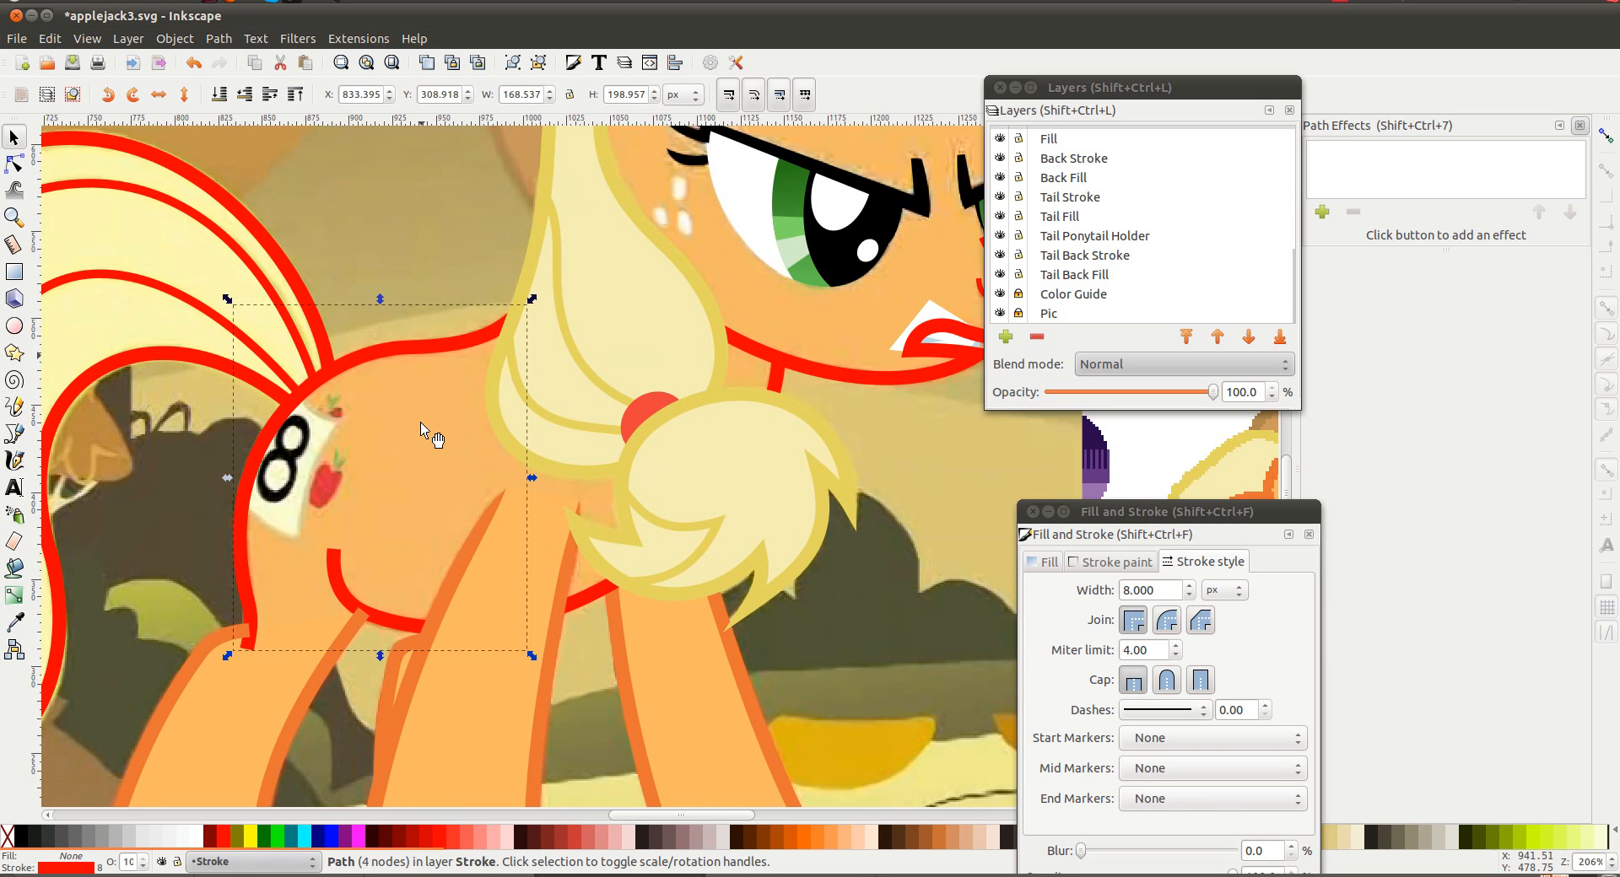
{"action": "scroll", "coordinate": [421, 422], "scroll_direction": "left", "scroll_amount": 16}
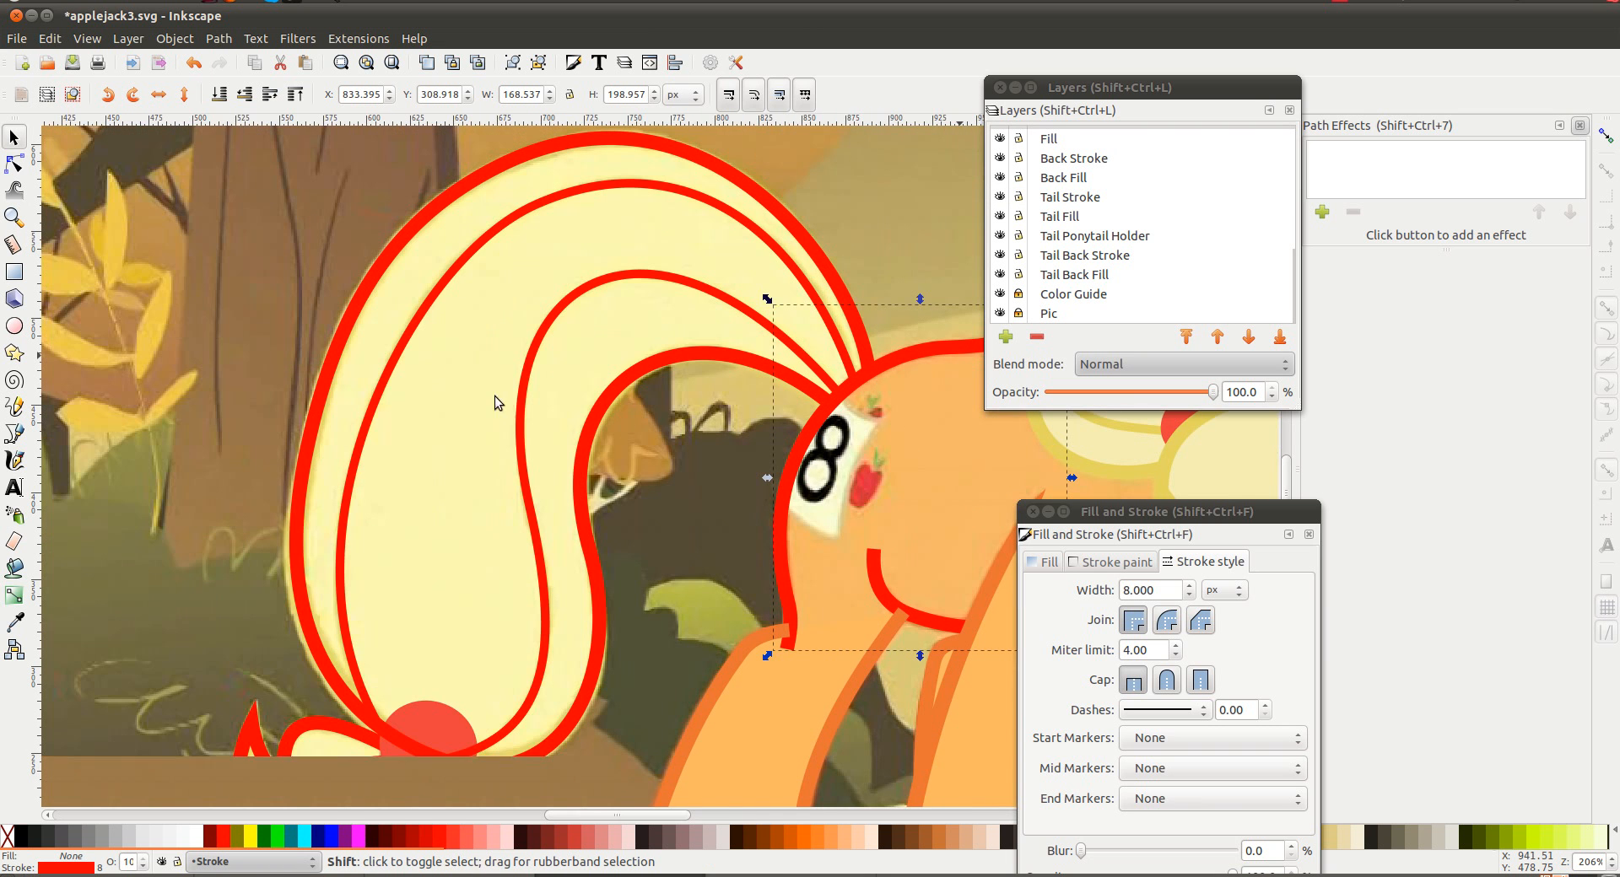
Colour the tail's two inner strand lines and the tail tuft's outline and inner line with the dark yellow sampled from the mane outline
{"action": "left_click", "coordinate": [532, 388]}
{"action": "left_click", "coordinate": [390, 368], "text": "shift"}
{"action": "scroll", "coordinate": [541, 480], "scroll_direction": "right", "scroll_amount": 5}
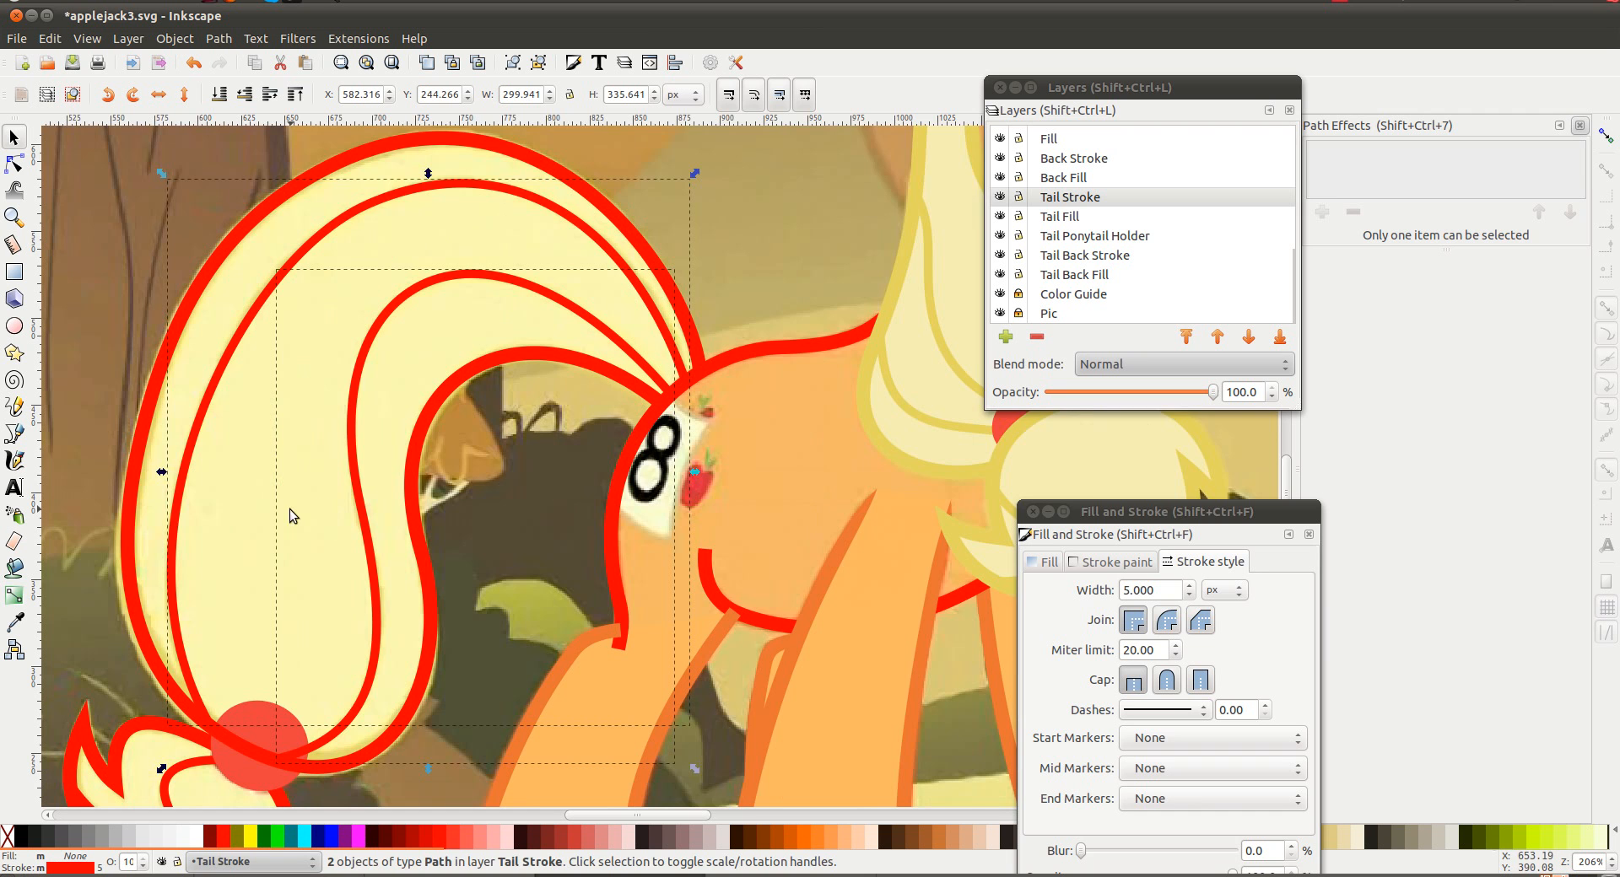
{"action": "scroll", "coordinate": [286, 573], "scroll_direction": "down", "scroll_amount": 3}
{"action": "left_click", "coordinate": [206, 717], "text": "shift"}
{"action": "left_click", "coordinate": [167, 706], "text": "shift"}
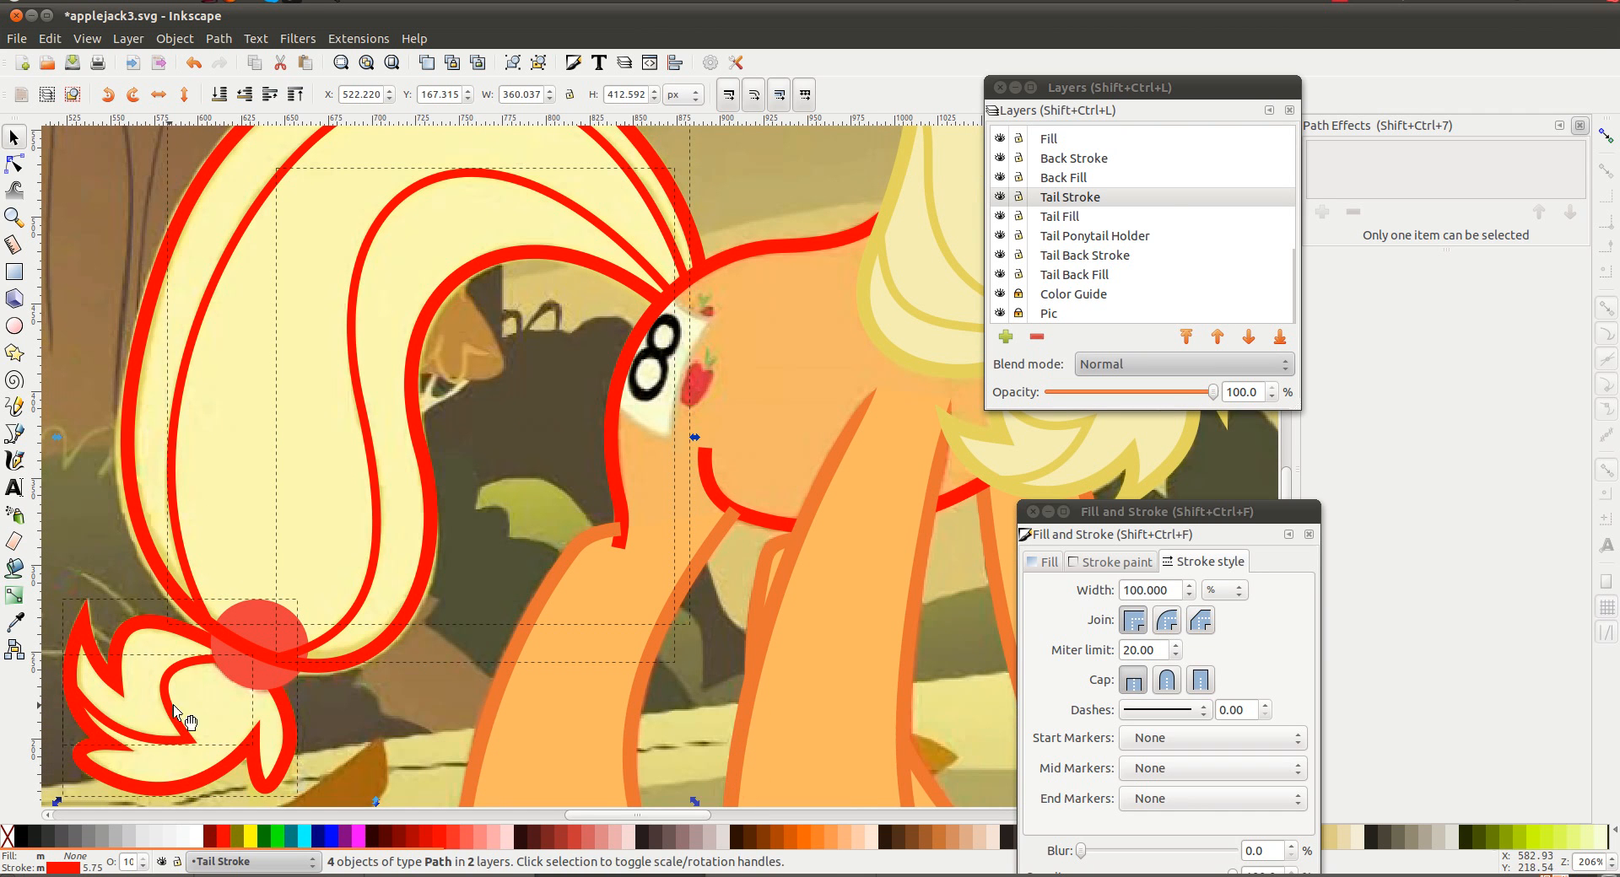
{"action": "key", "text": "d"}
{"action": "scroll", "coordinate": [801, 371], "scroll_direction": "right", "scroll_amount": 3}
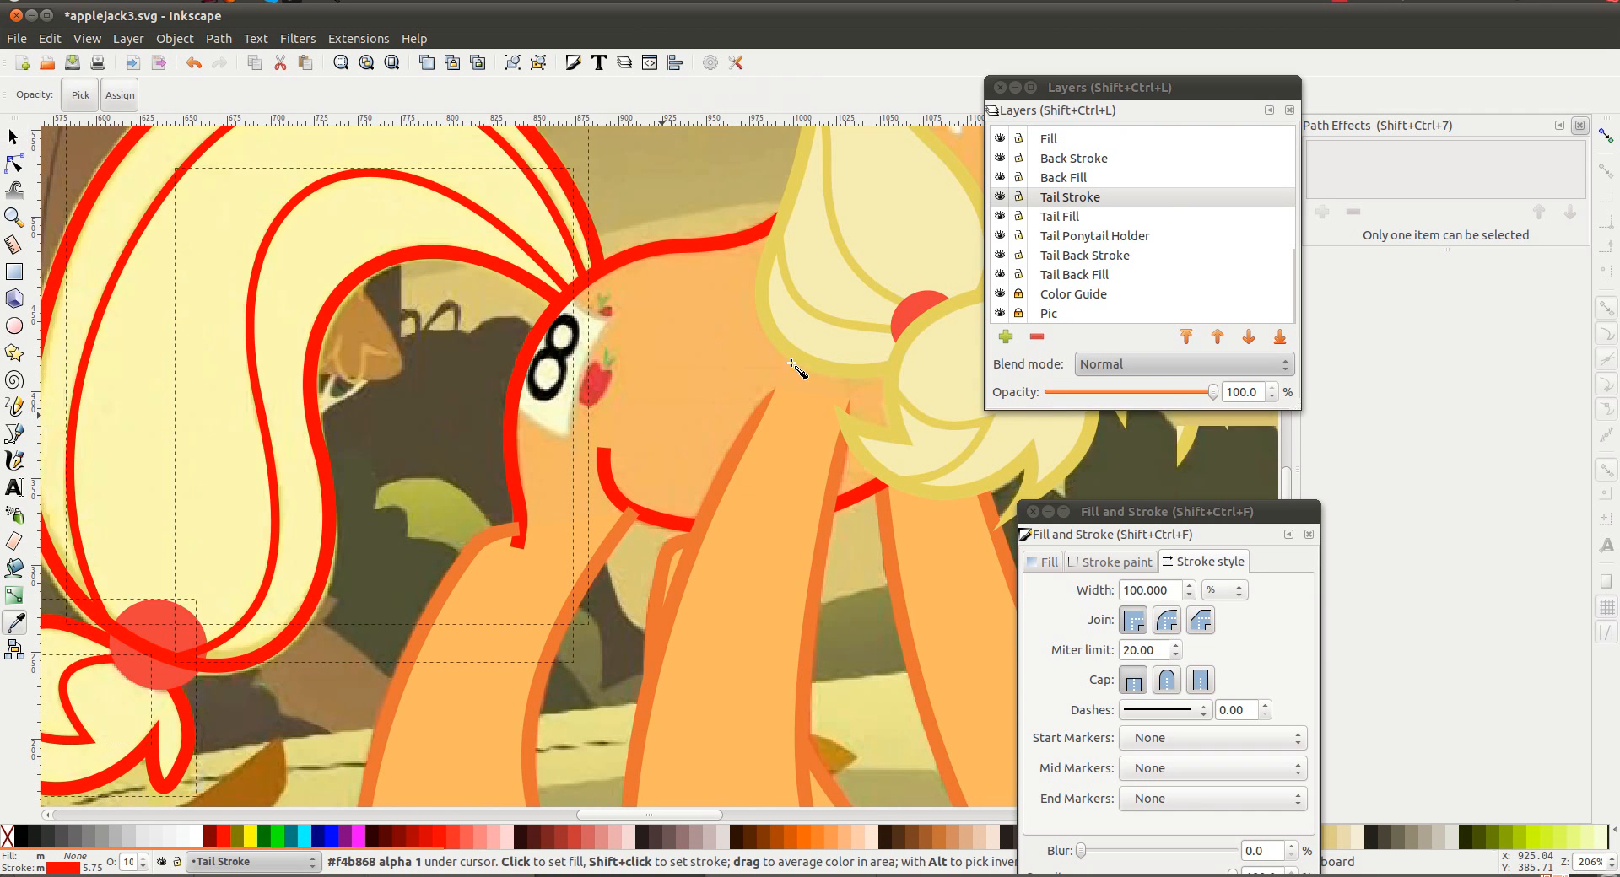
{"action": "left_click", "coordinate": [806, 363], "text": "shift"}
{"action": "scroll", "coordinate": [806, 363], "scroll_direction": "left", "scroll_amount": 2}
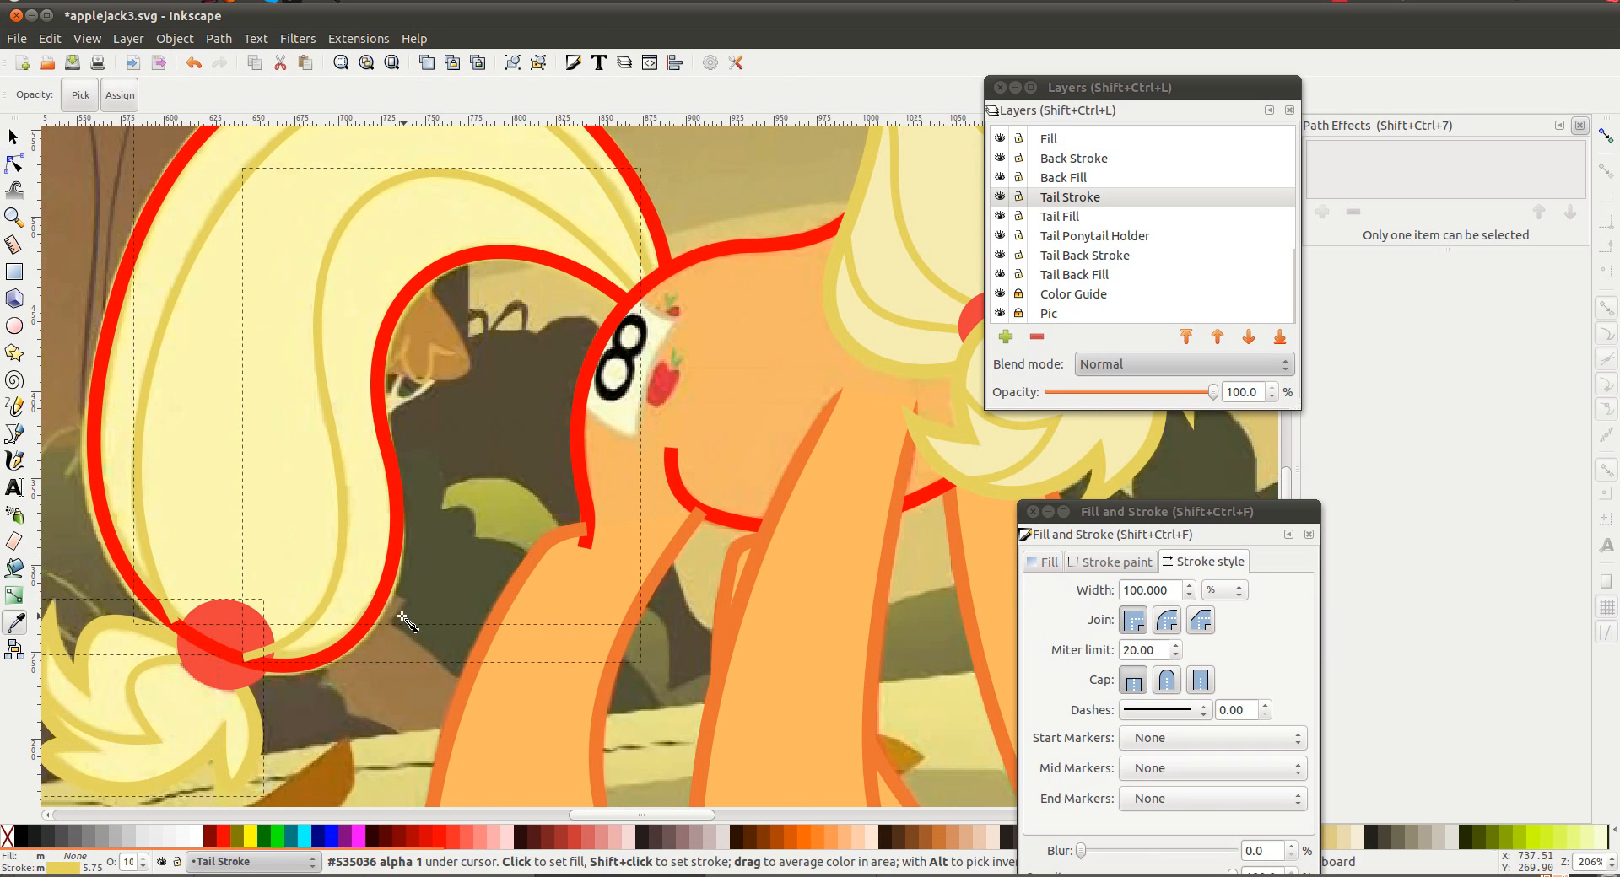
Create a Clone original path fill from the tail tuft outline, colour it with the mane's pale yellow, and lower it to the Tail Back Fill layer
{"action": "key", "text": "s"}
{"action": "left_click", "coordinate": [346, 746]}
{"action": "left_click", "coordinate": [201, 769]}
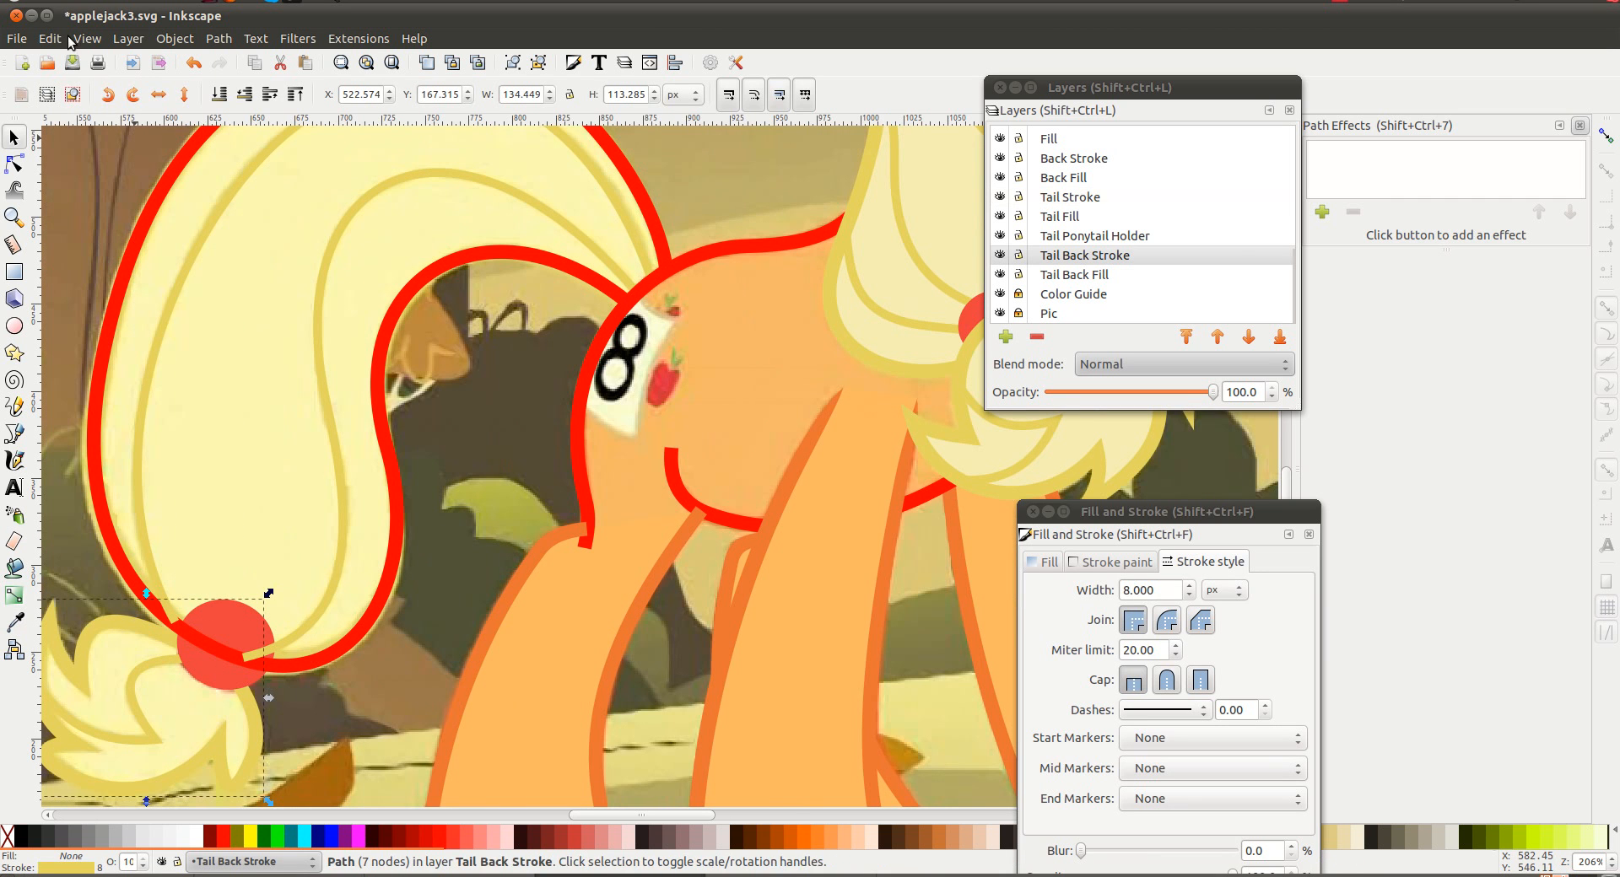
{"action": "left_click", "coordinate": [50, 38]}
{"action": "mouse_move", "coordinate": [85, 291]}
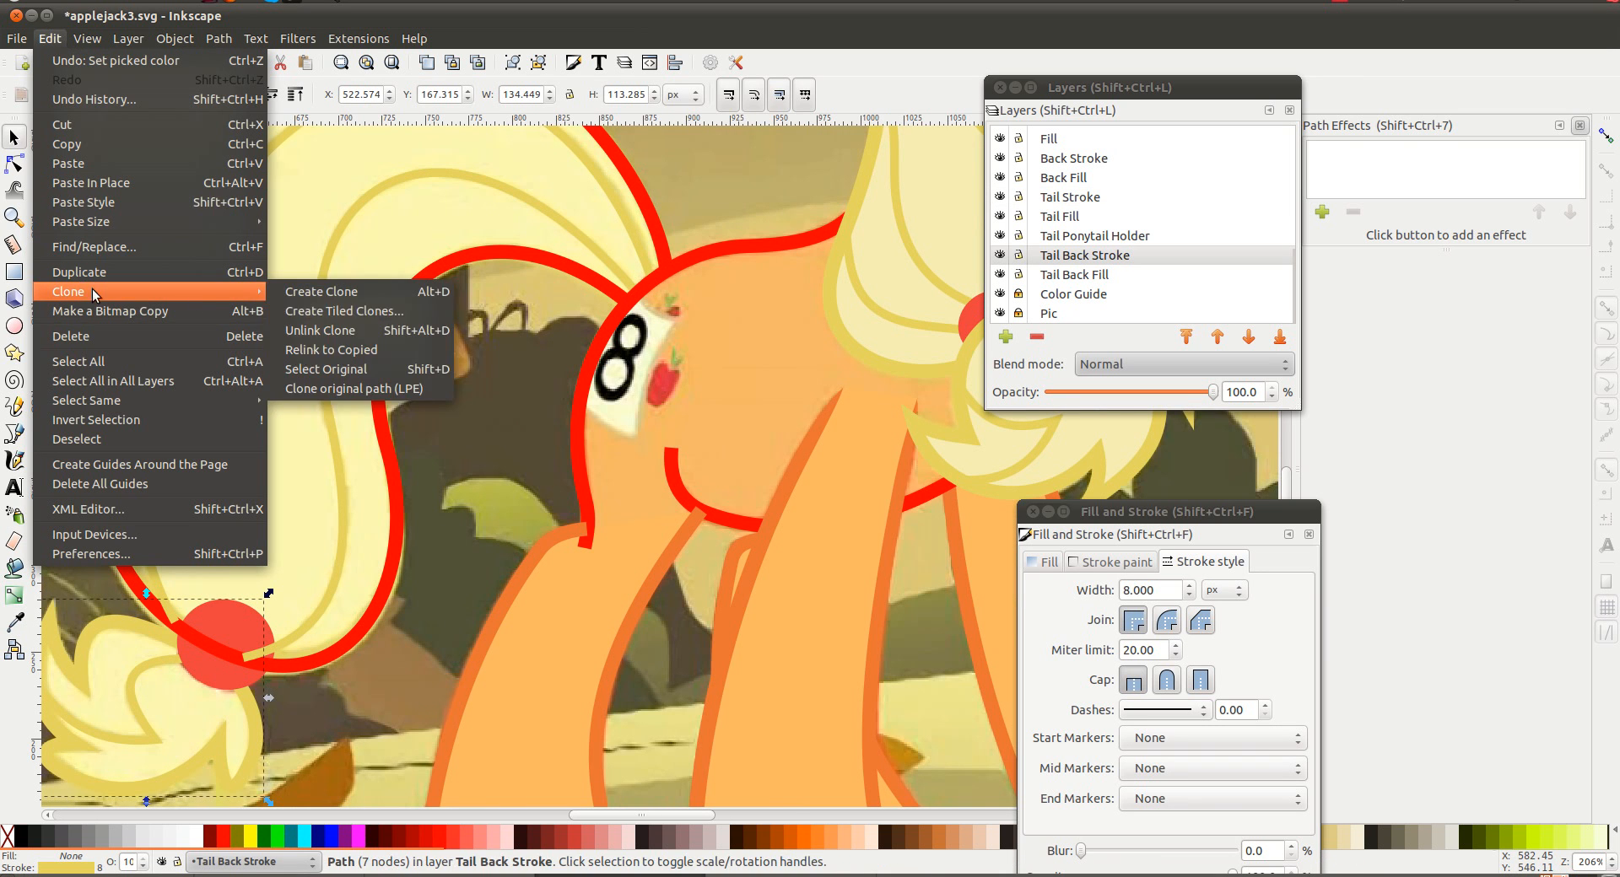
{"action": "left_click", "coordinate": [371, 394]}
{"action": "key", "text": "d"}
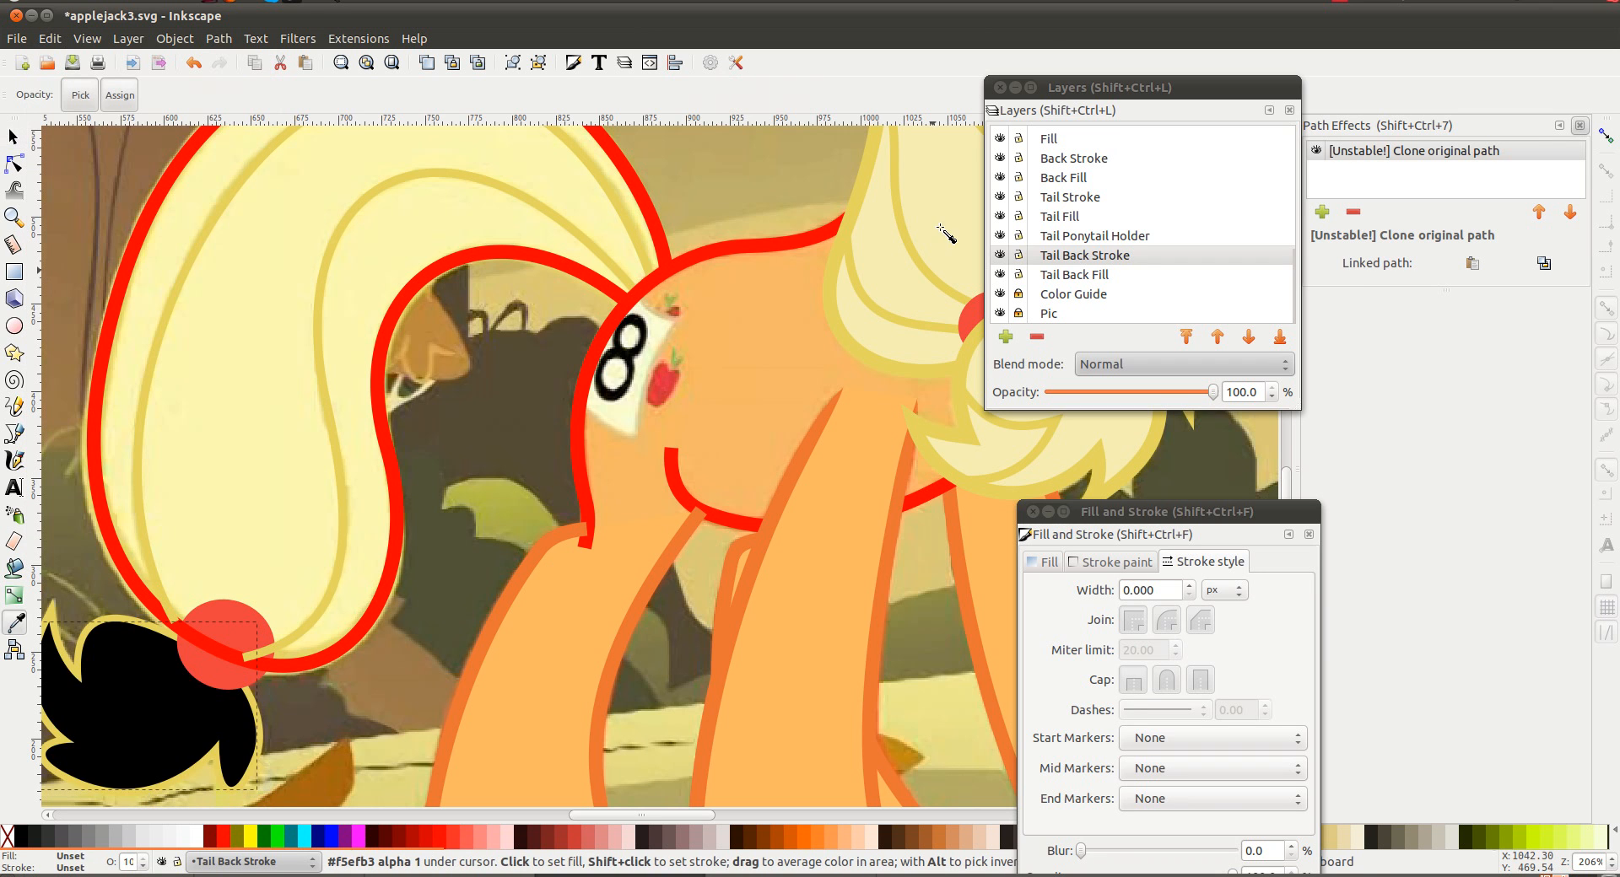
{"action": "left_click", "coordinate": [39, 717]}
{"action": "key", "text": "shift+Page_Down"}
{"action": "key", "text": "s"}
{"action": "left_click", "coordinate": [494, 444]}
Add a Power stroke path effect to the red outline running along the pony's back and rump
{"action": "scroll", "coordinate": [496, 444], "scroll_direction": "down", "scroll_amount": 1}
{"action": "scroll", "coordinate": [496, 444], "scroll_direction": "down", "scroll_amount": 1}
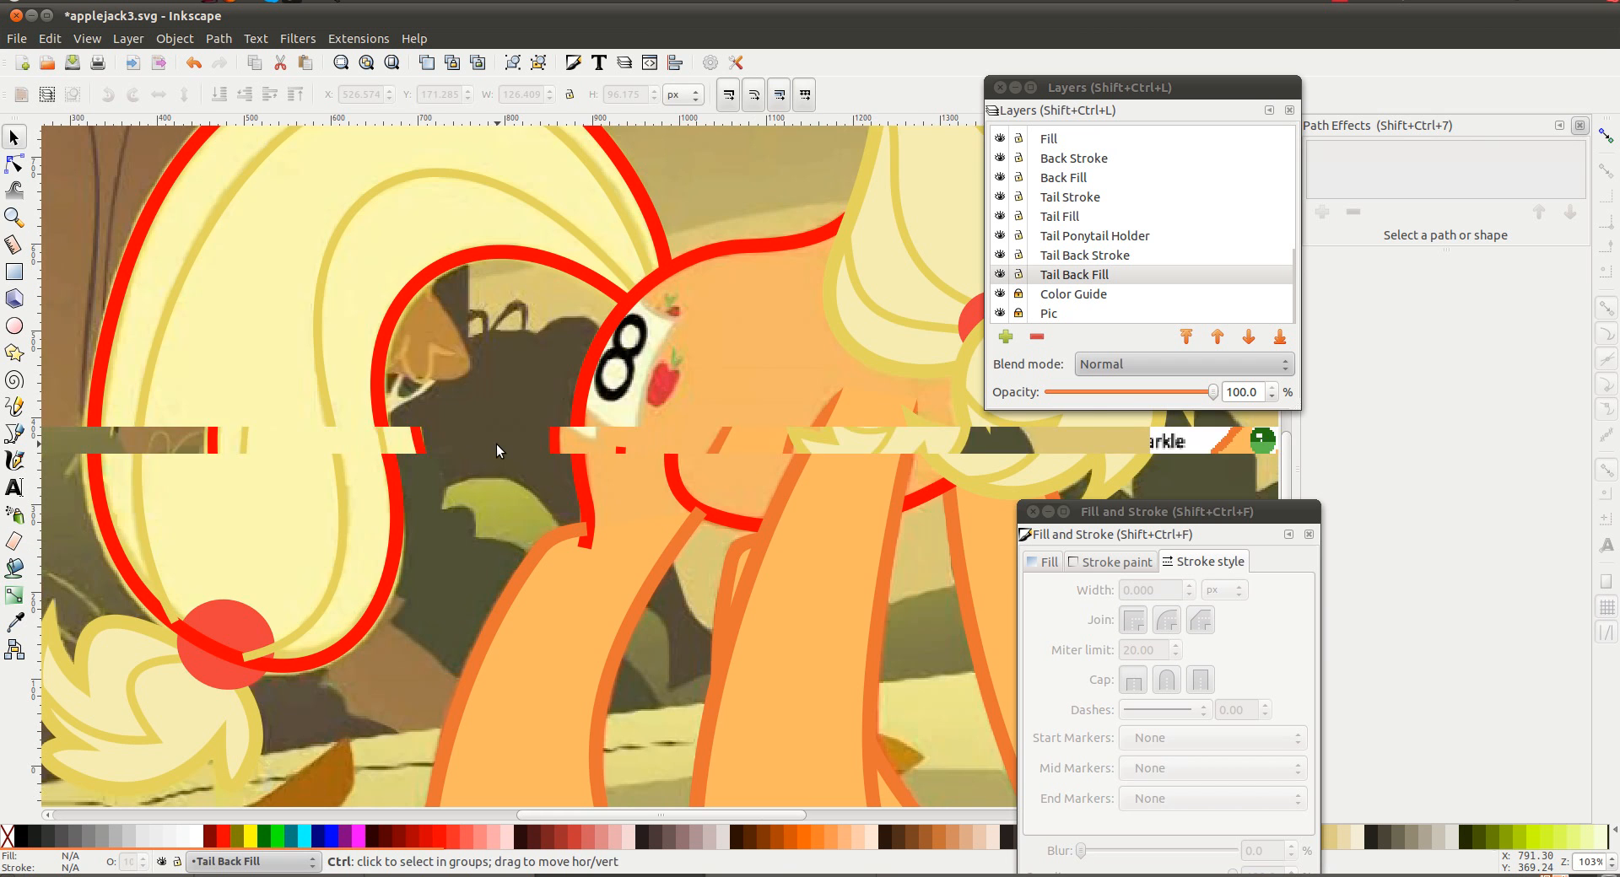
{"action": "scroll", "coordinate": [496, 444], "scroll_direction": "right", "scroll_amount": 3}
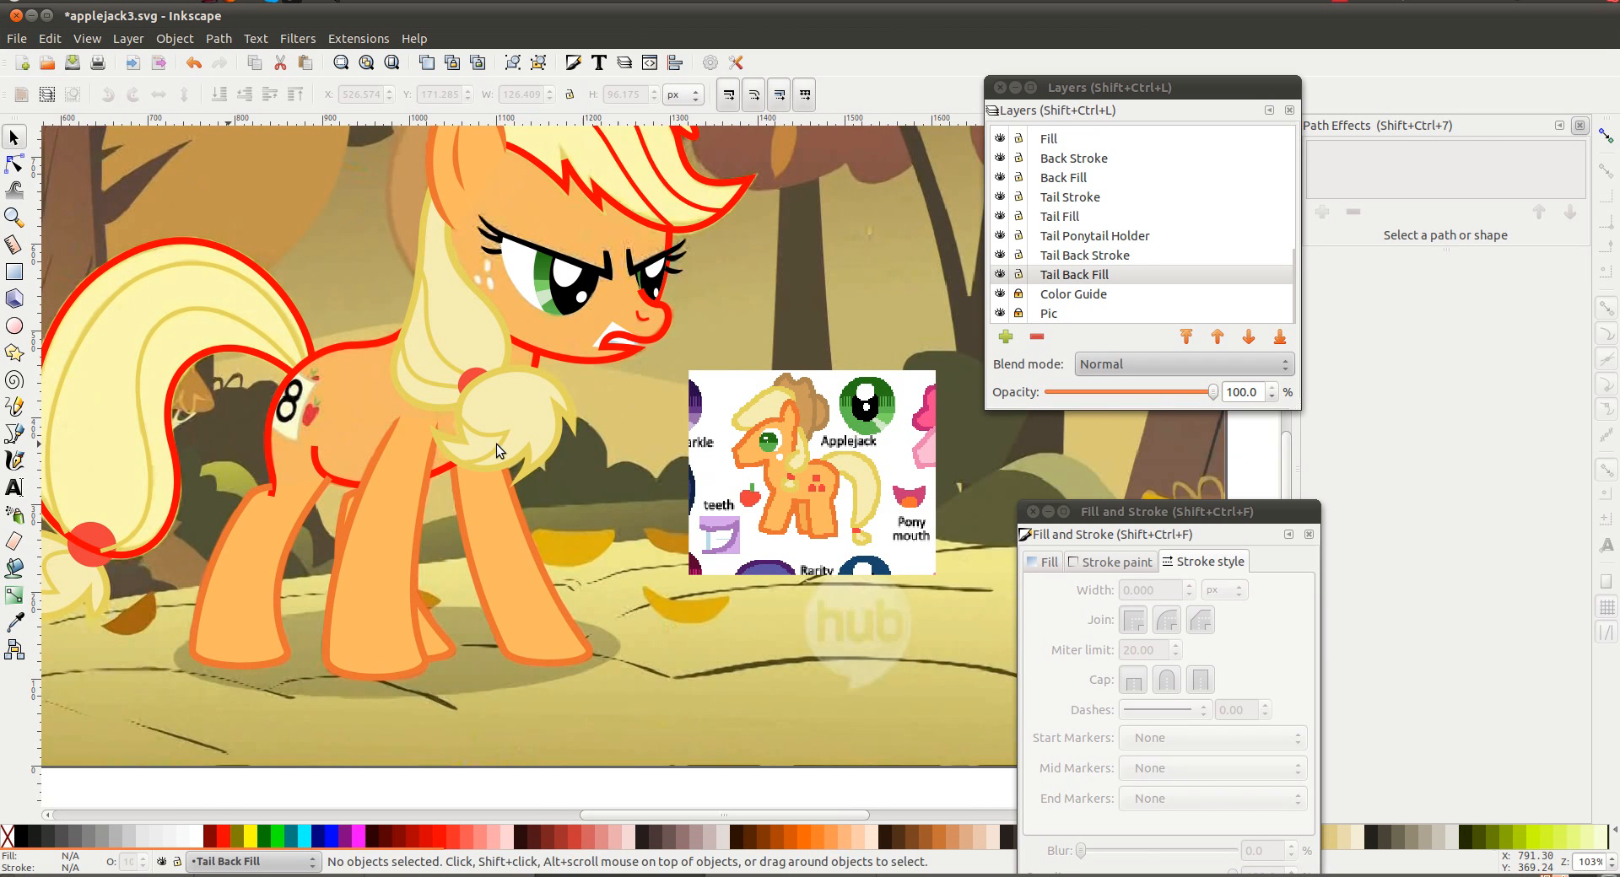
{"action": "scroll", "coordinate": [496, 444], "scroll_direction": "up", "scroll_amount": 5}
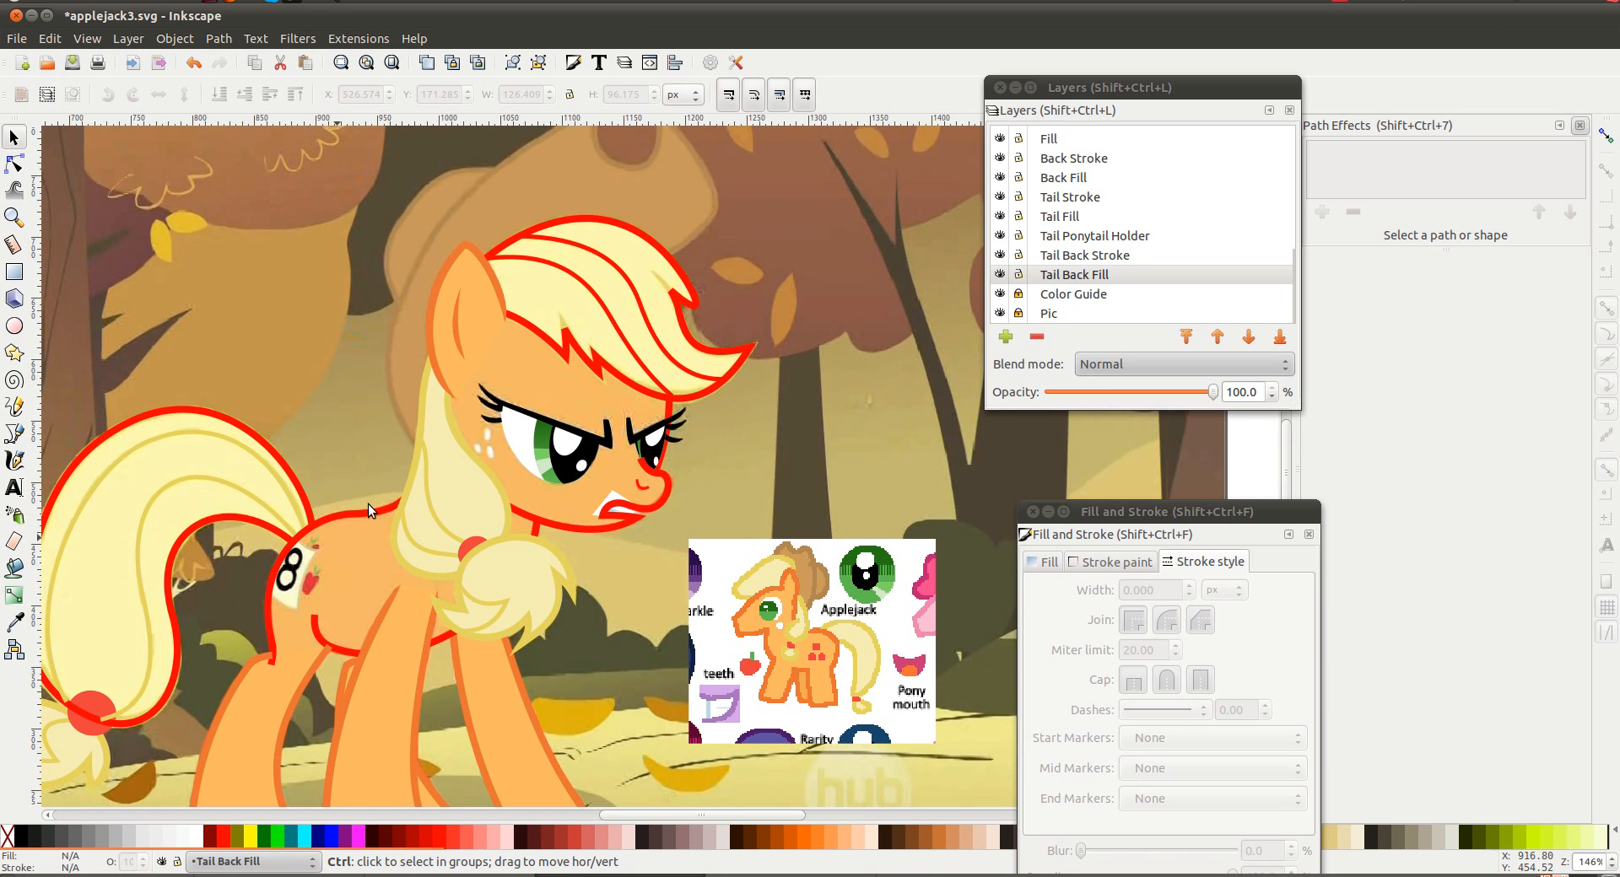
{"action": "scroll", "coordinate": [360, 511], "scroll_direction": "up", "scroll_amount": 1, "text": "ctrl"}
{"action": "left_click", "coordinate": [246, 680]}
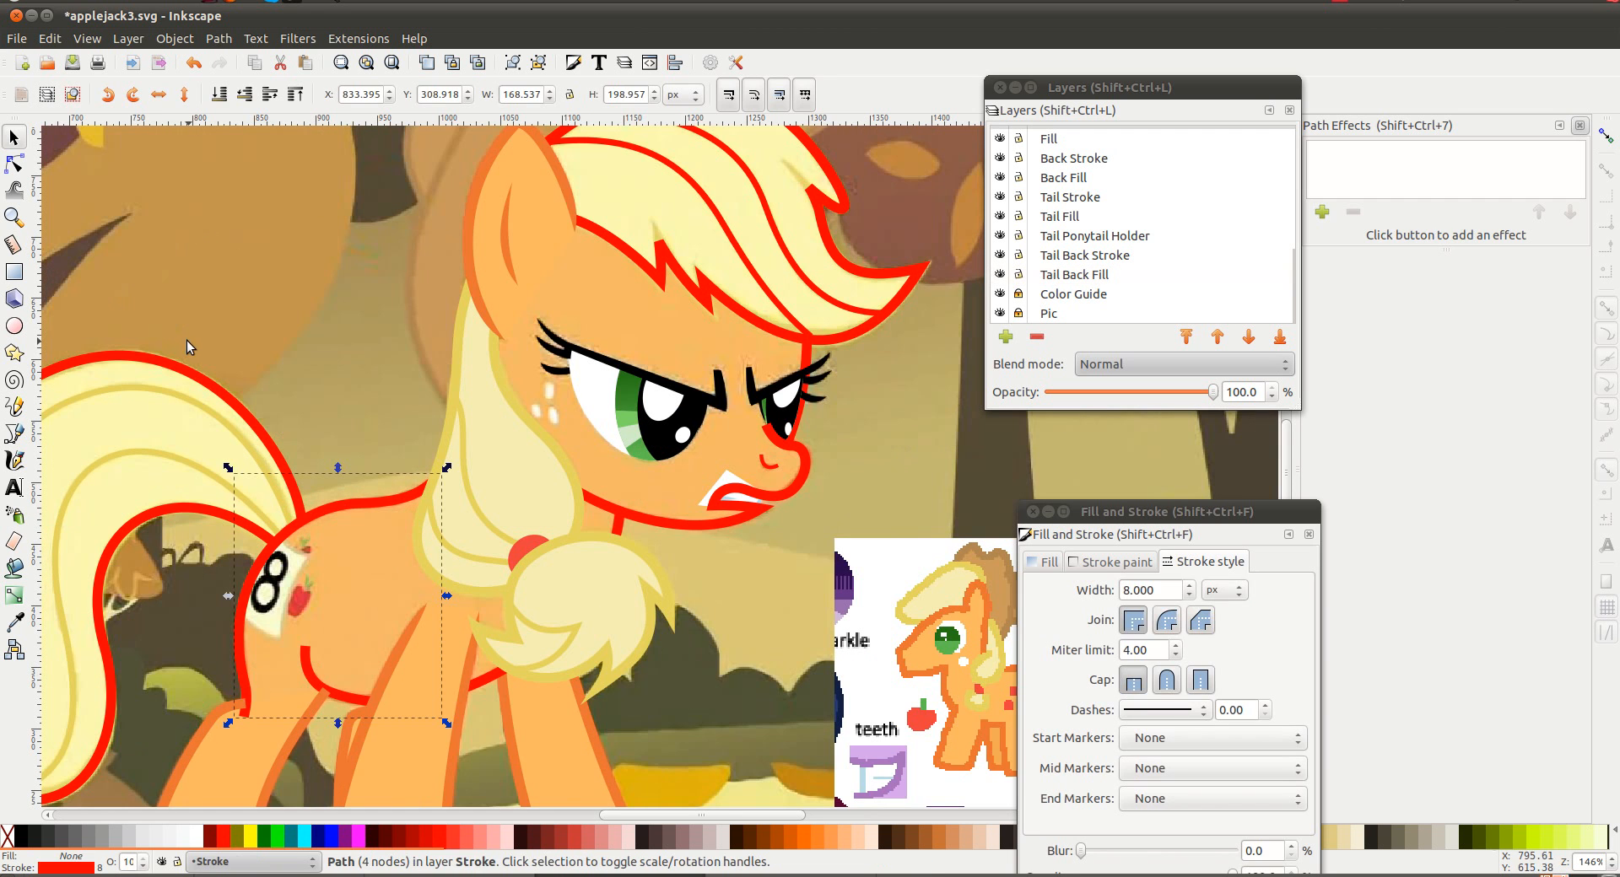
{"action": "left_click", "coordinate": [1322, 212]}
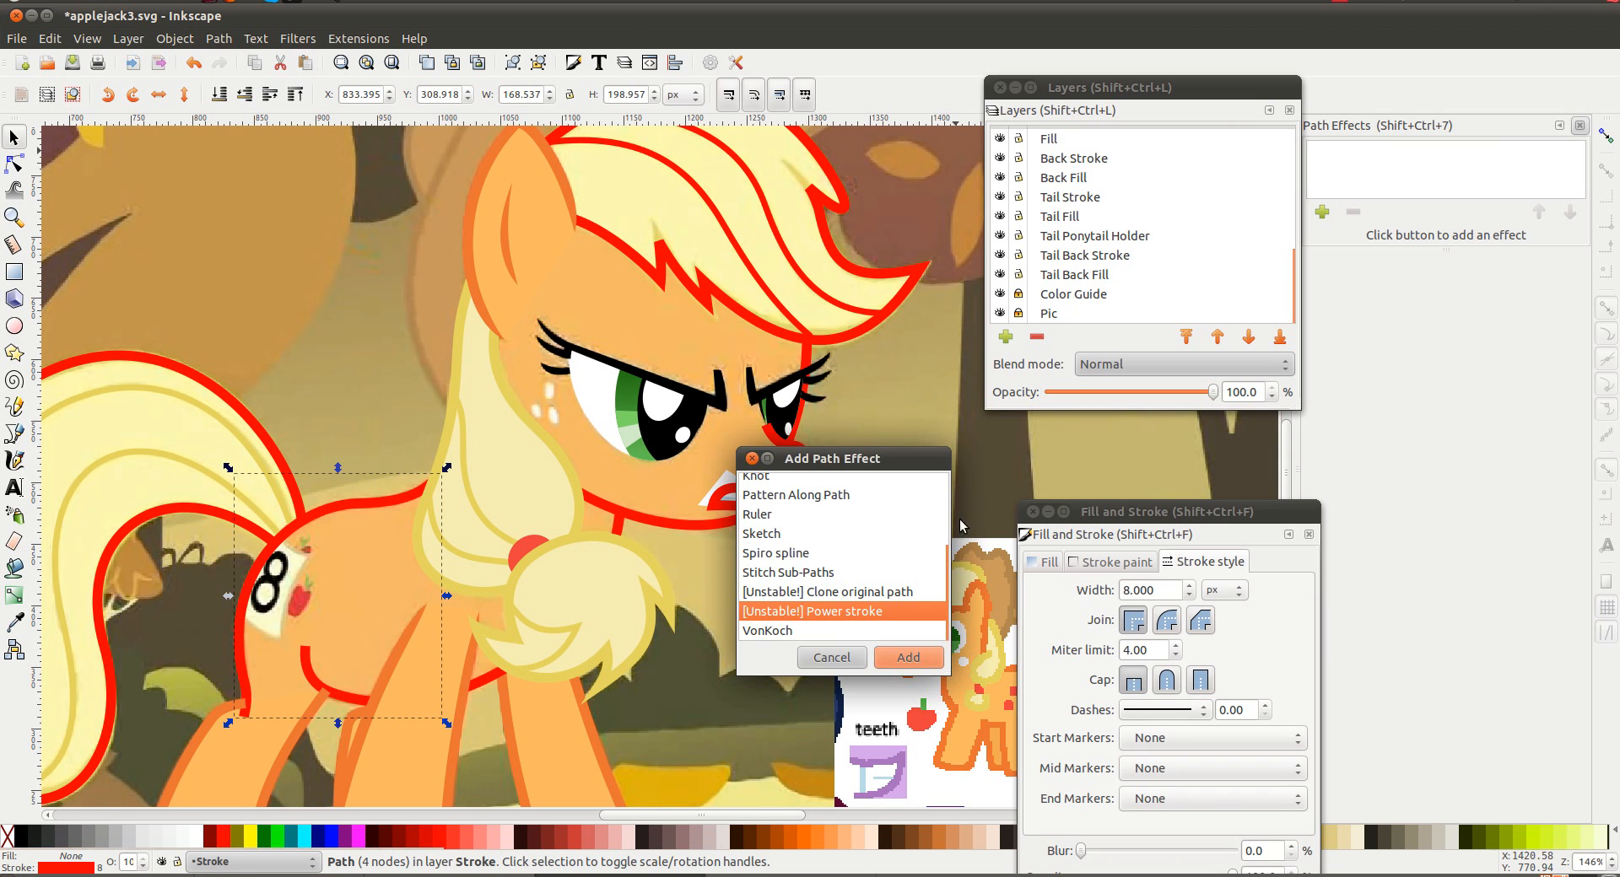
{"action": "double_click", "coordinate": [887, 611]}
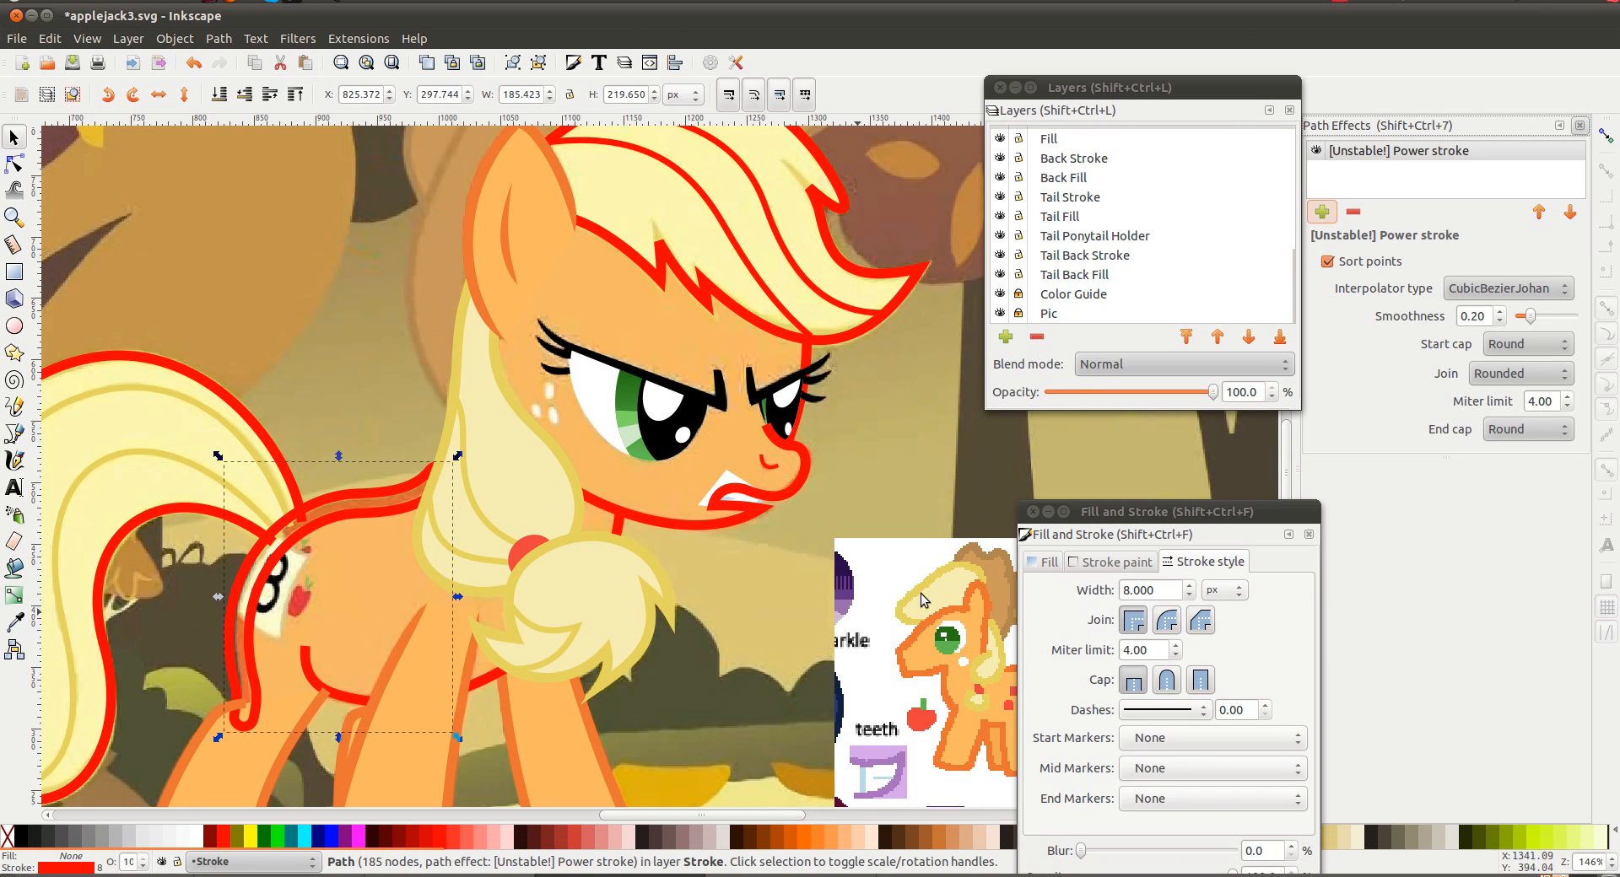
Set the back outline's Power stroke to CubicBezierFit interpolation with a Butt start cap and a Zero width end cap
{"action": "left_click", "coordinate": [1506, 288]}
{"action": "left_click", "coordinate": [1506, 271]}
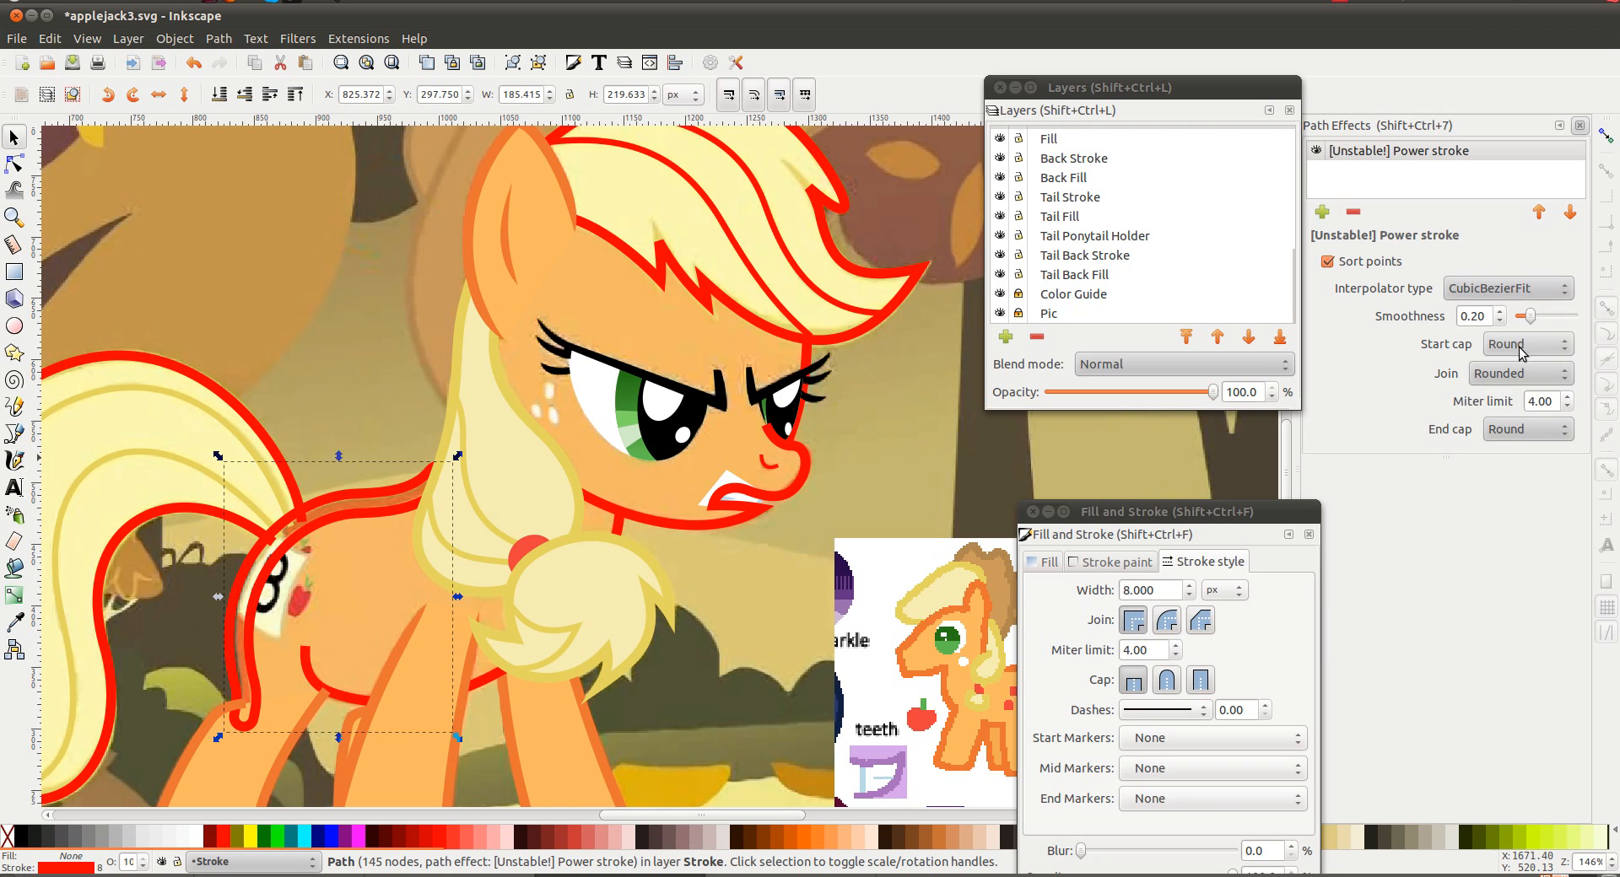
{"action": "left_click", "coordinate": [1529, 344]}
{"action": "left_click", "coordinate": [1516, 302]}
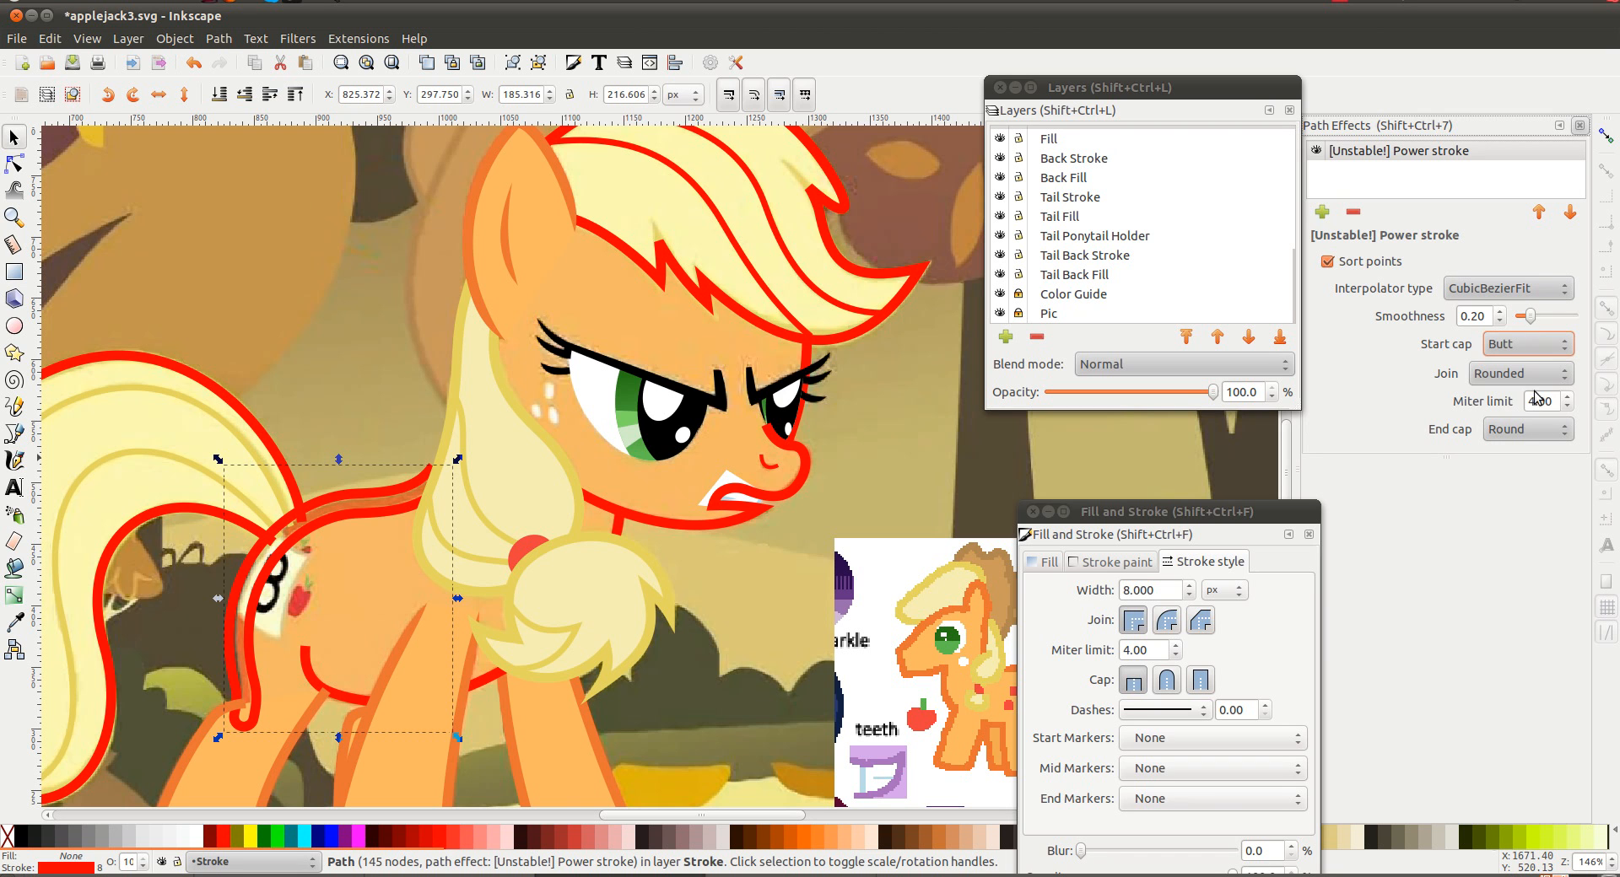
{"action": "left_click", "coordinate": [1527, 428]}
{"action": "left_click", "coordinate": [1518, 474]}
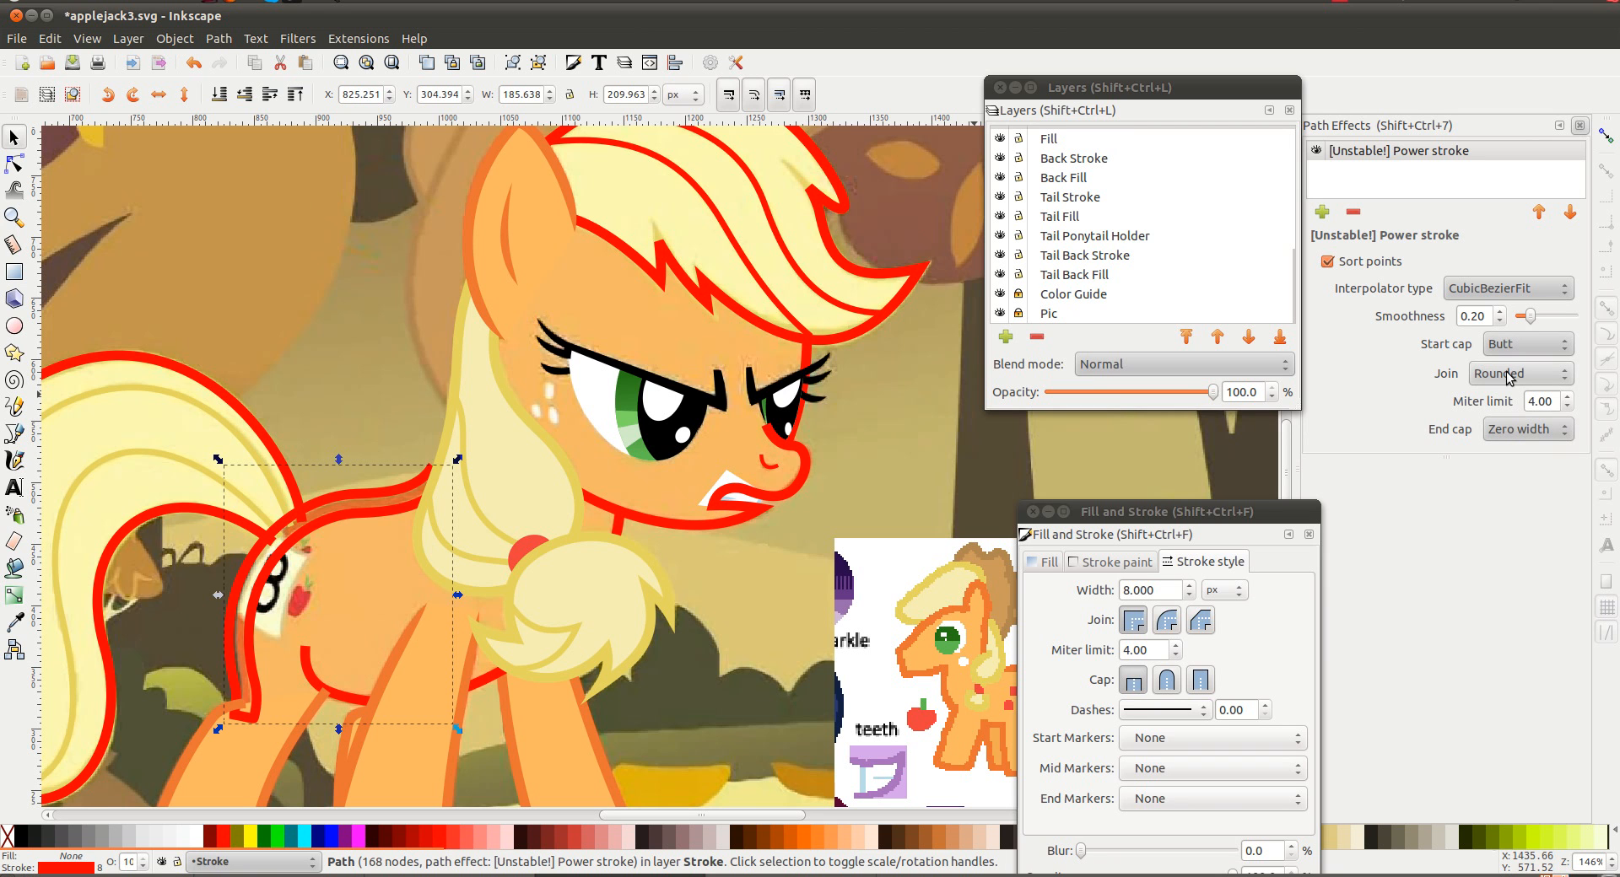
Make a copy of the back outline without the Power stroke effect and give it a blue stroke as a width guide
{"action": "scroll", "coordinate": [361, 639], "scroll_direction": "down", "scroll_amount": 2}
{"action": "scroll", "coordinate": [366, 615], "scroll_direction": "left", "scroll_amount": 3}
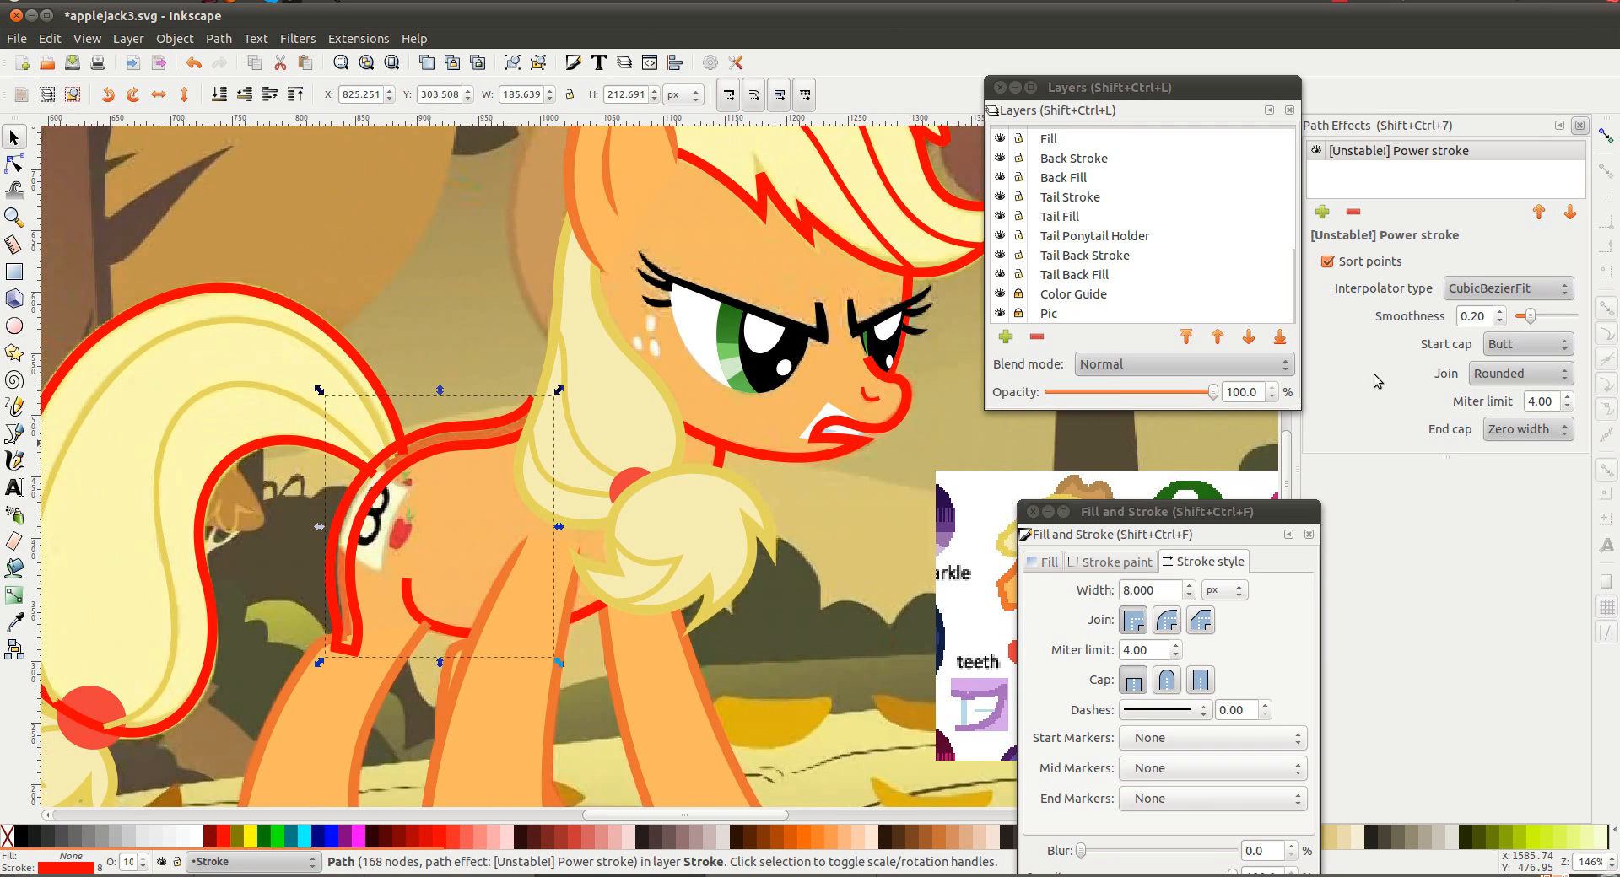
{"action": "left_click", "coordinate": [1352, 212]}
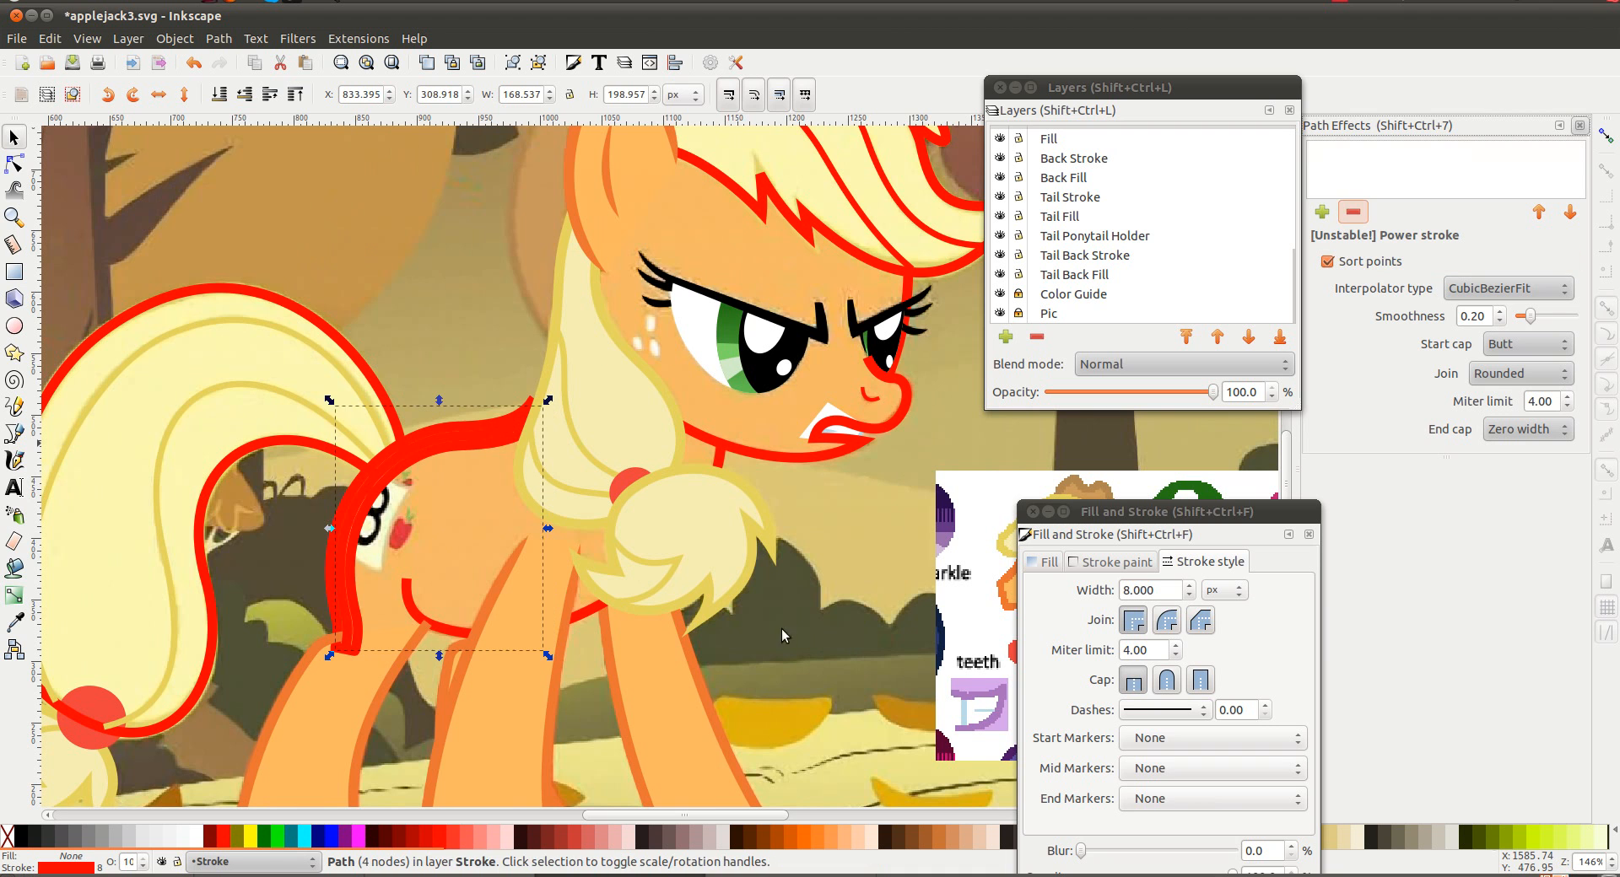
{"action": "left_click", "coordinate": [330, 837], "text": "shift"}
{"action": "left_click", "coordinate": [281, 560]}
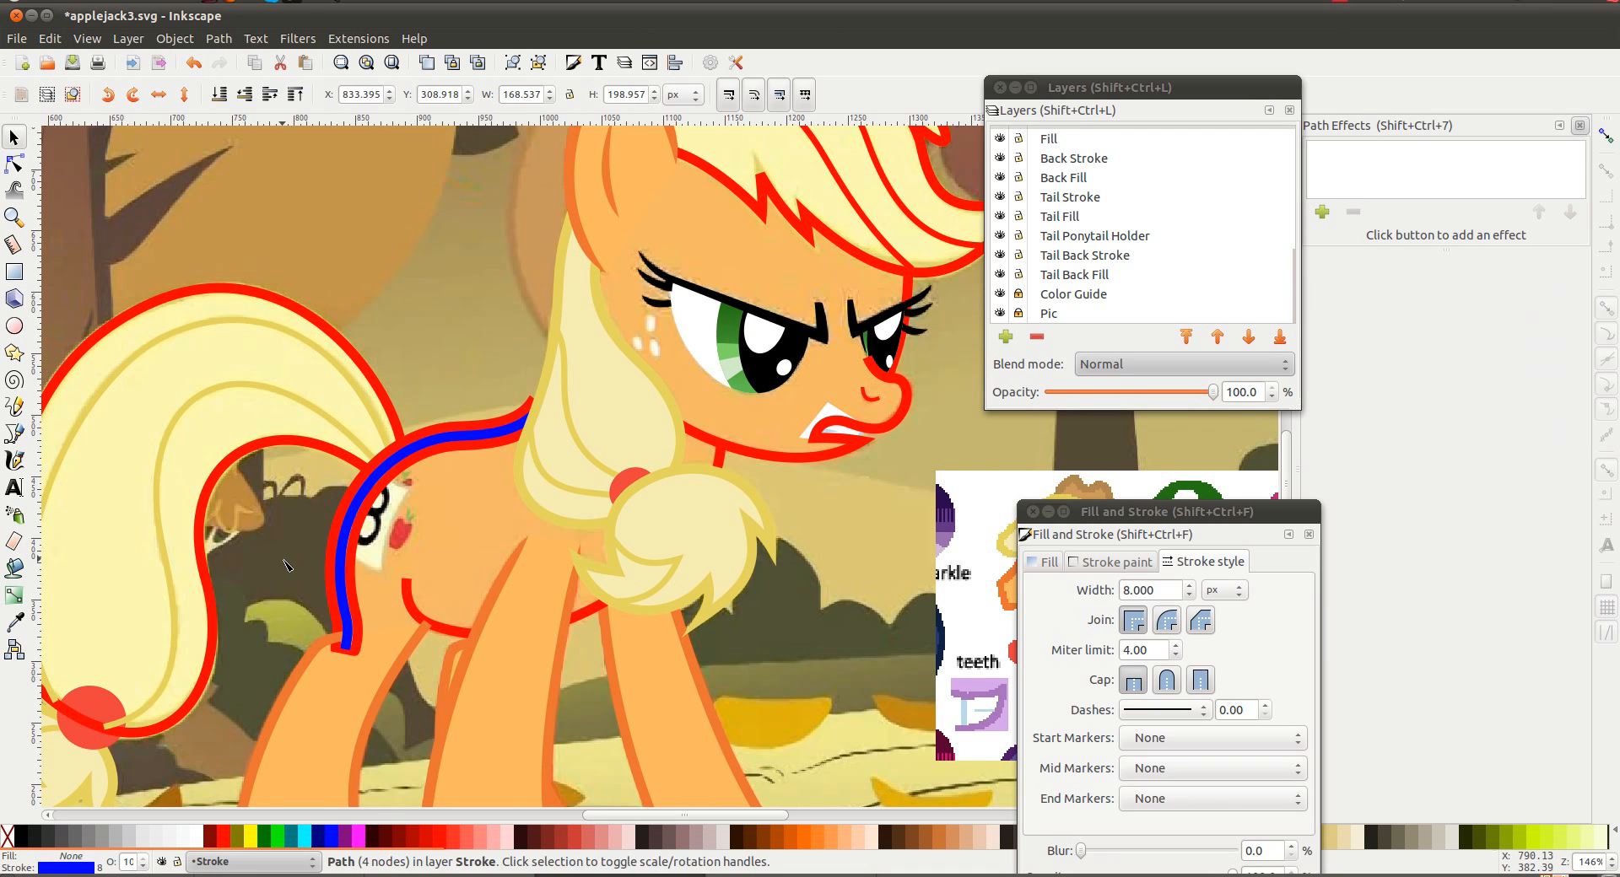
Swap fill and stroke on the power-stroked back outline and fit its width to the blue guide, tapering the end at the hind leg
{"action": "key", "text": "n"}
{"action": "left_click", "coordinate": [328, 545]}
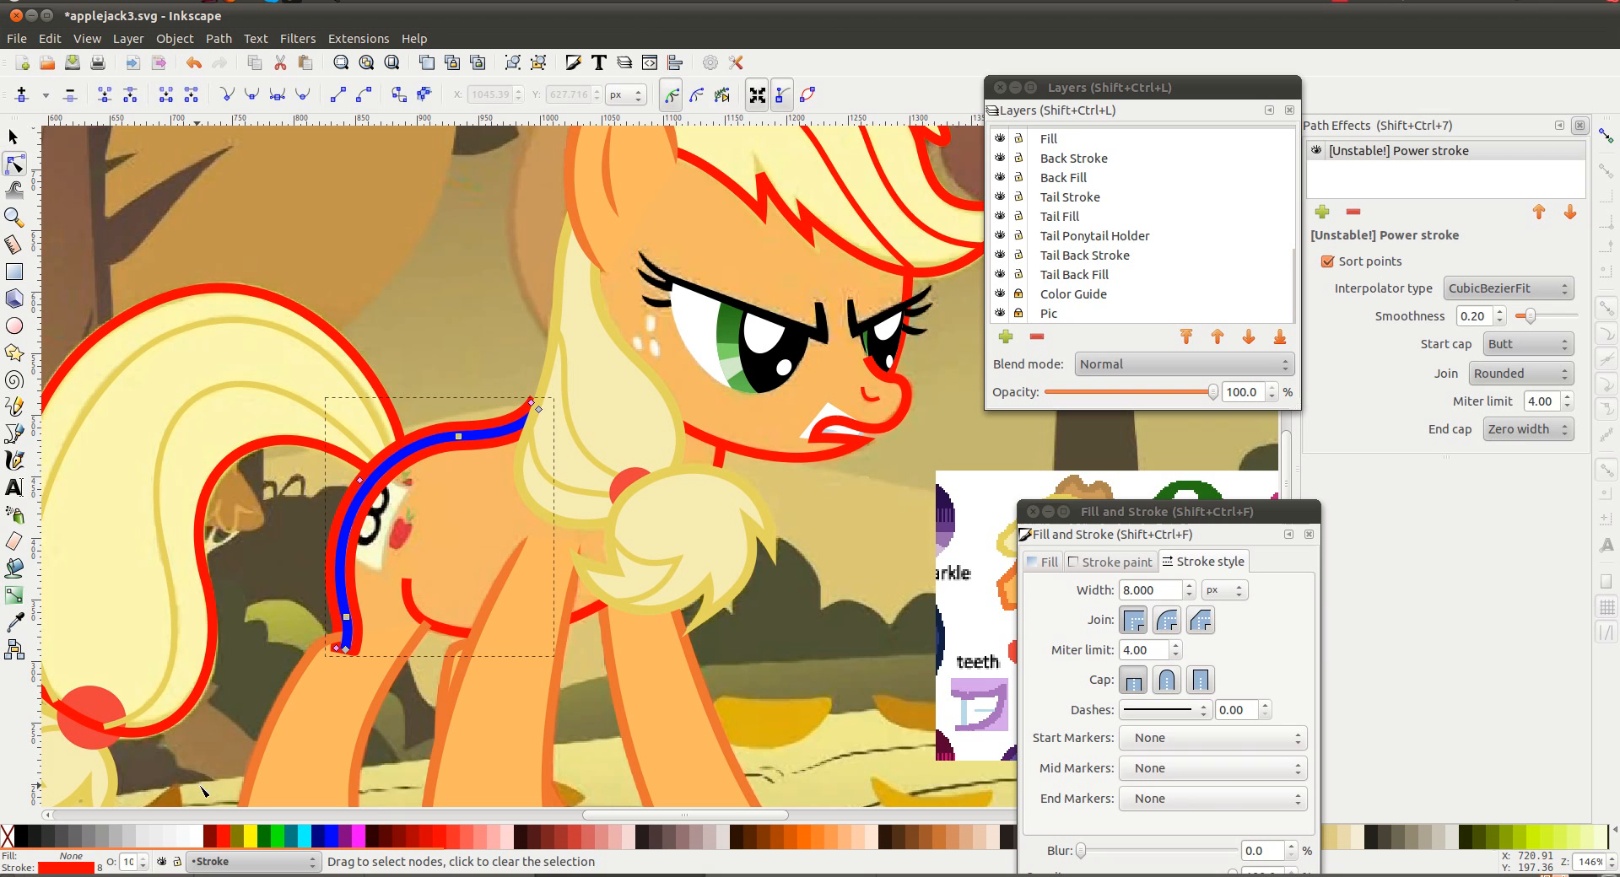
{"action": "right_click", "coordinate": [91, 867]}
{"action": "left_click", "coordinate": [125, 790]}
{"action": "scroll", "coordinate": [325, 621], "scroll_direction": "up", "scroll_amount": 1}
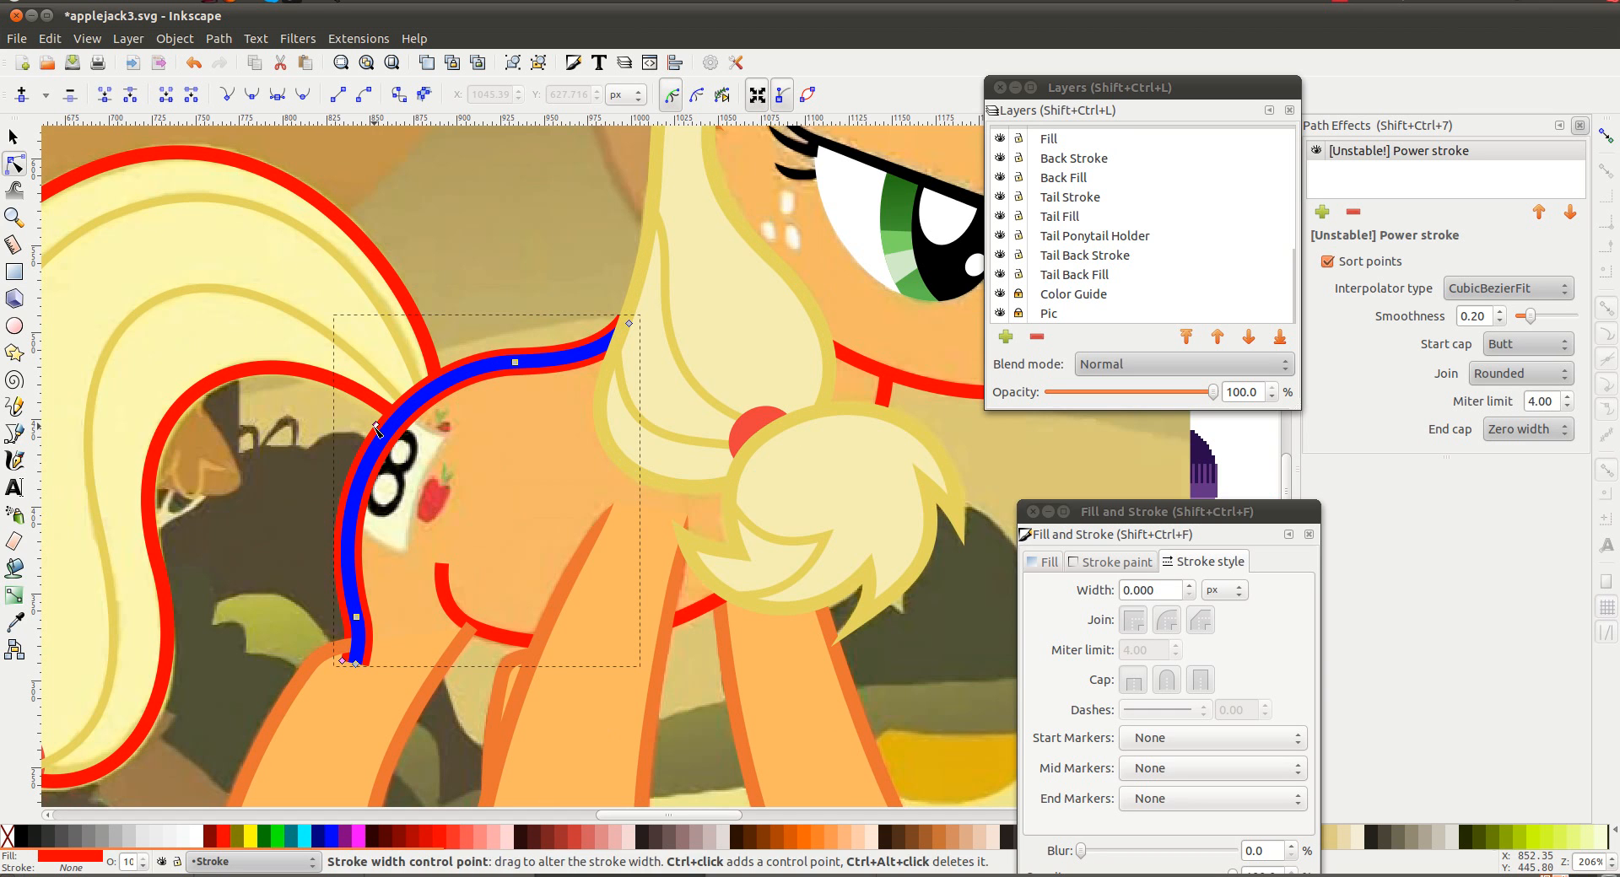
{"action": "left_click_drag", "start_coordinate": [376, 426], "coordinate": [353, 649]}
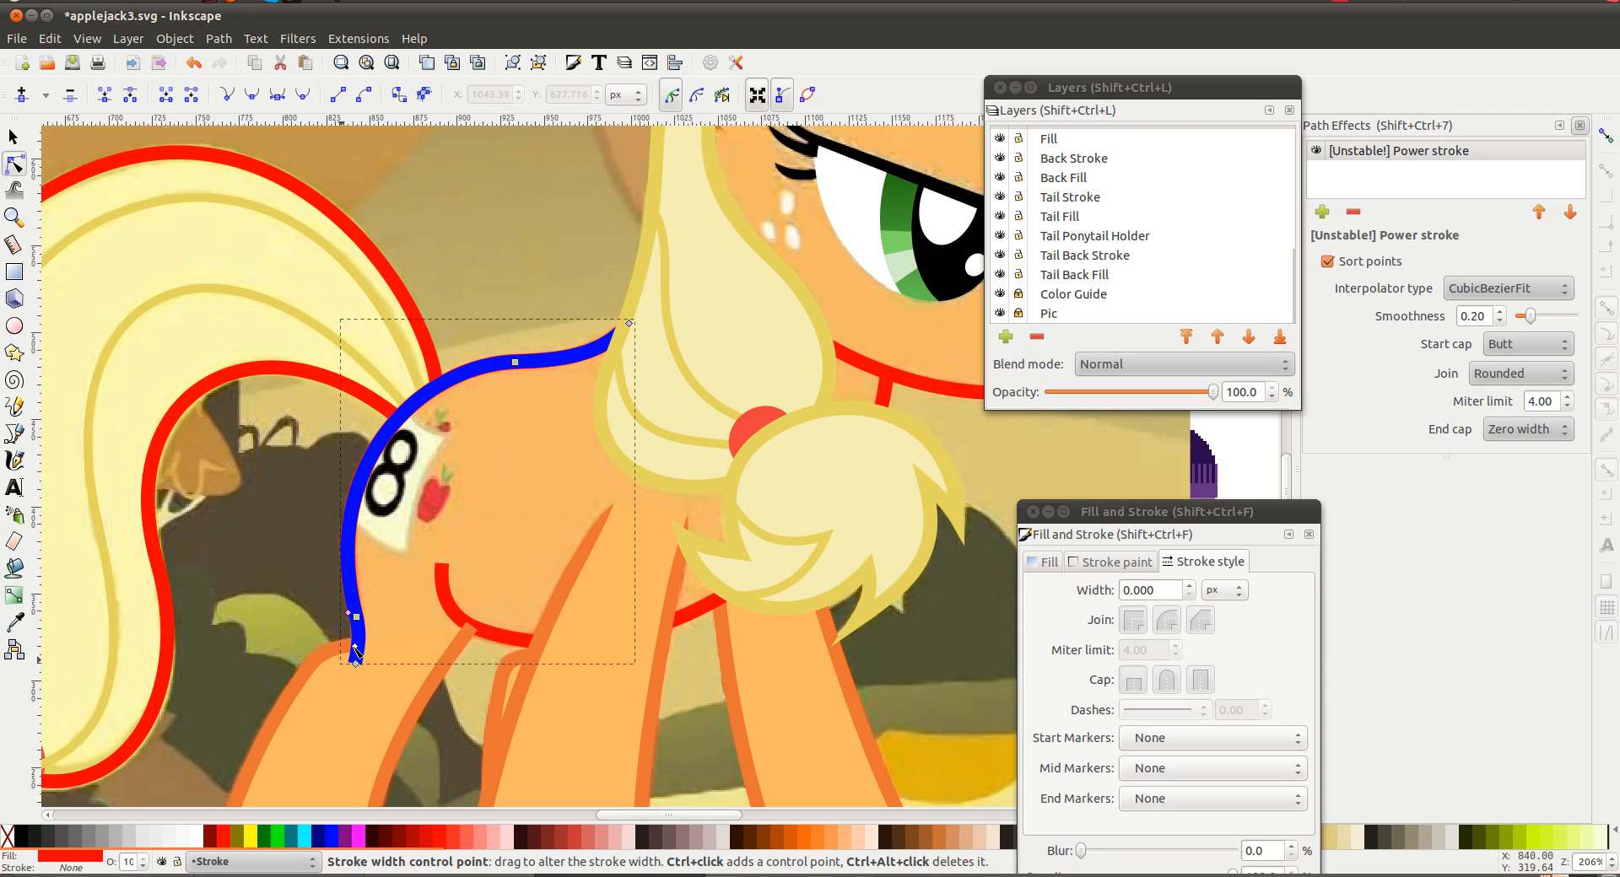
Delete the blue guide line along the pony's back and rump
{"action": "key", "text": "Escape"}
{"action": "left_click", "coordinate": [351, 584]}
{"action": "key", "text": "s"}
{"action": "key", "text": "Delete"}
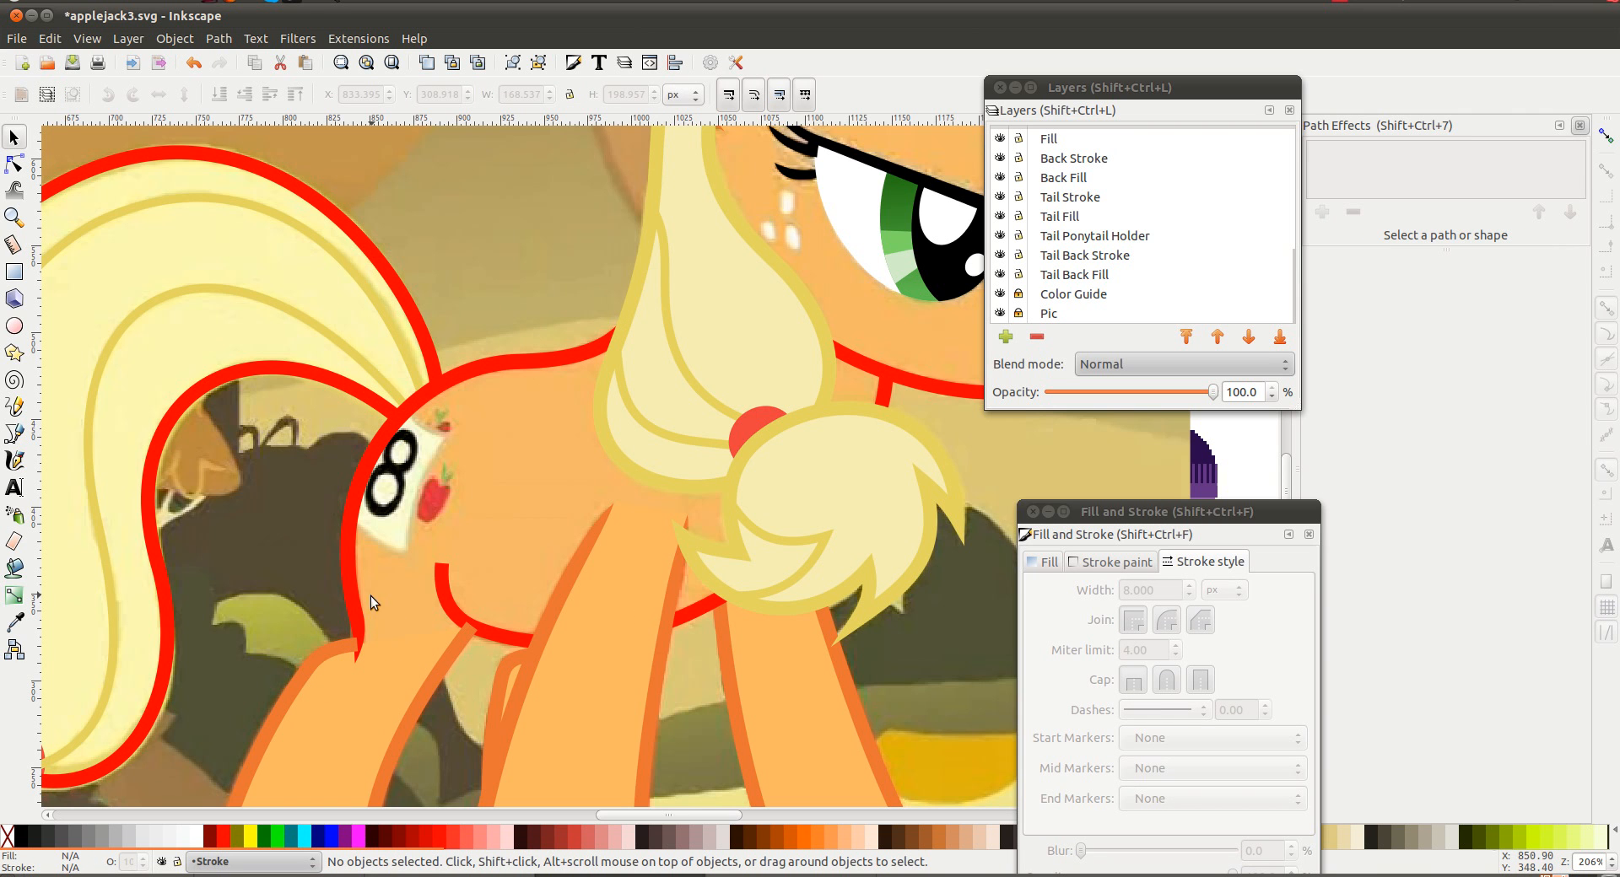
Colour the power-stroked back and rump outline with the dark orange sampled from the leg outlines
{"action": "left_click", "coordinate": [356, 594]}
{"action": "key", "text": "d"}
{"action": "key", "text": "Escape"}
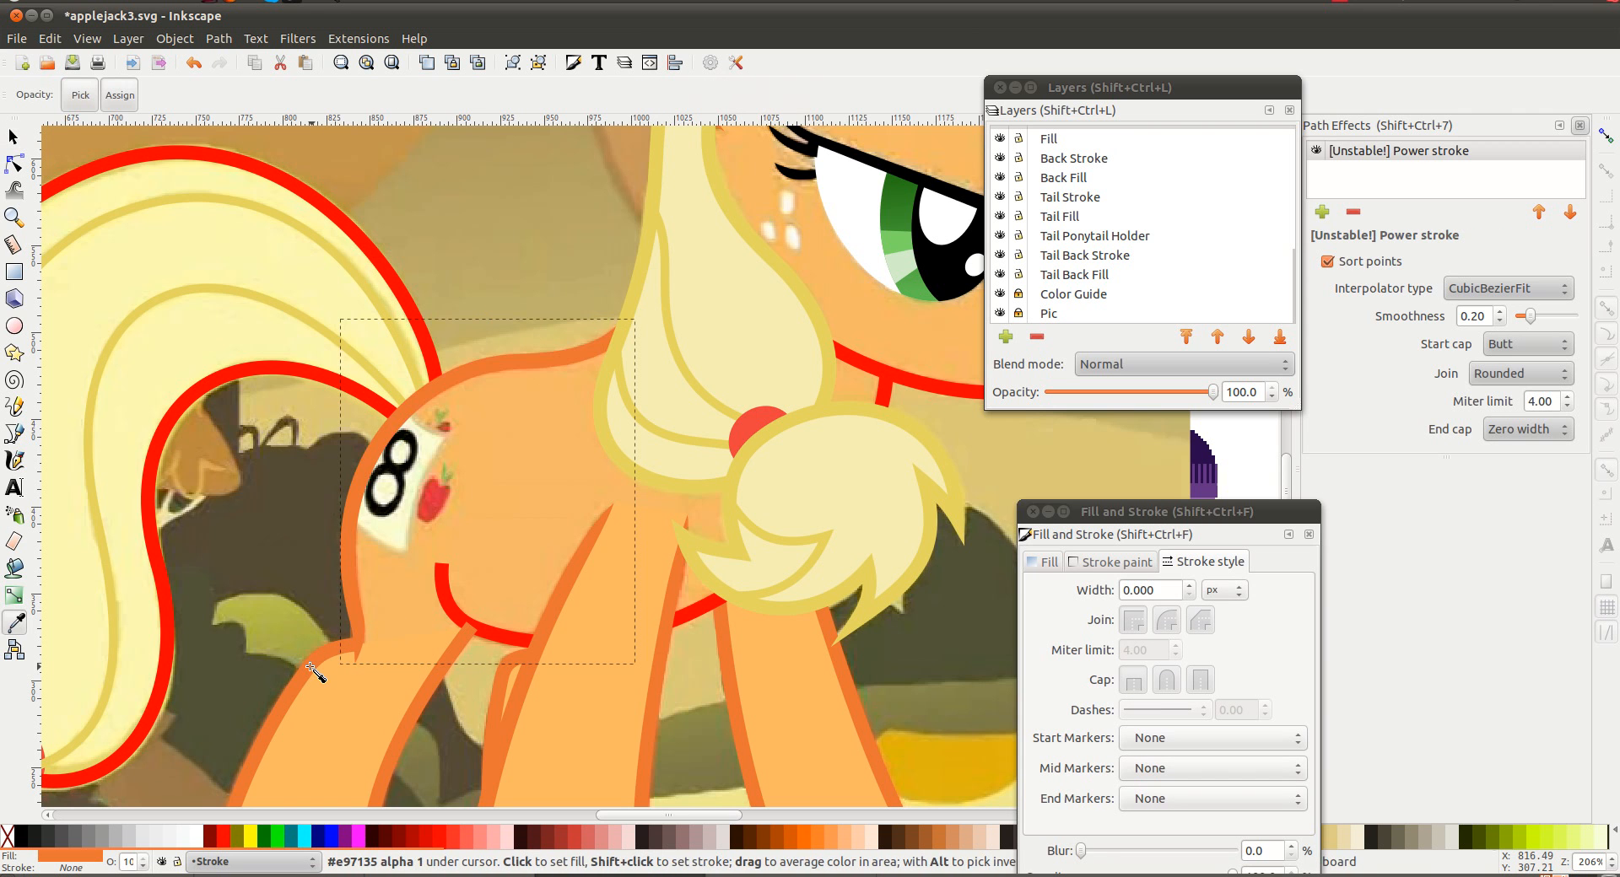
{"action": "key", "text": "s"}
Add a Power stroke path effect to the red outline running along the pony's belly and chest
{"action": "scroll", "coordinate": [302, 584], "scroll_direction": "right", "scroll_amount": 3}
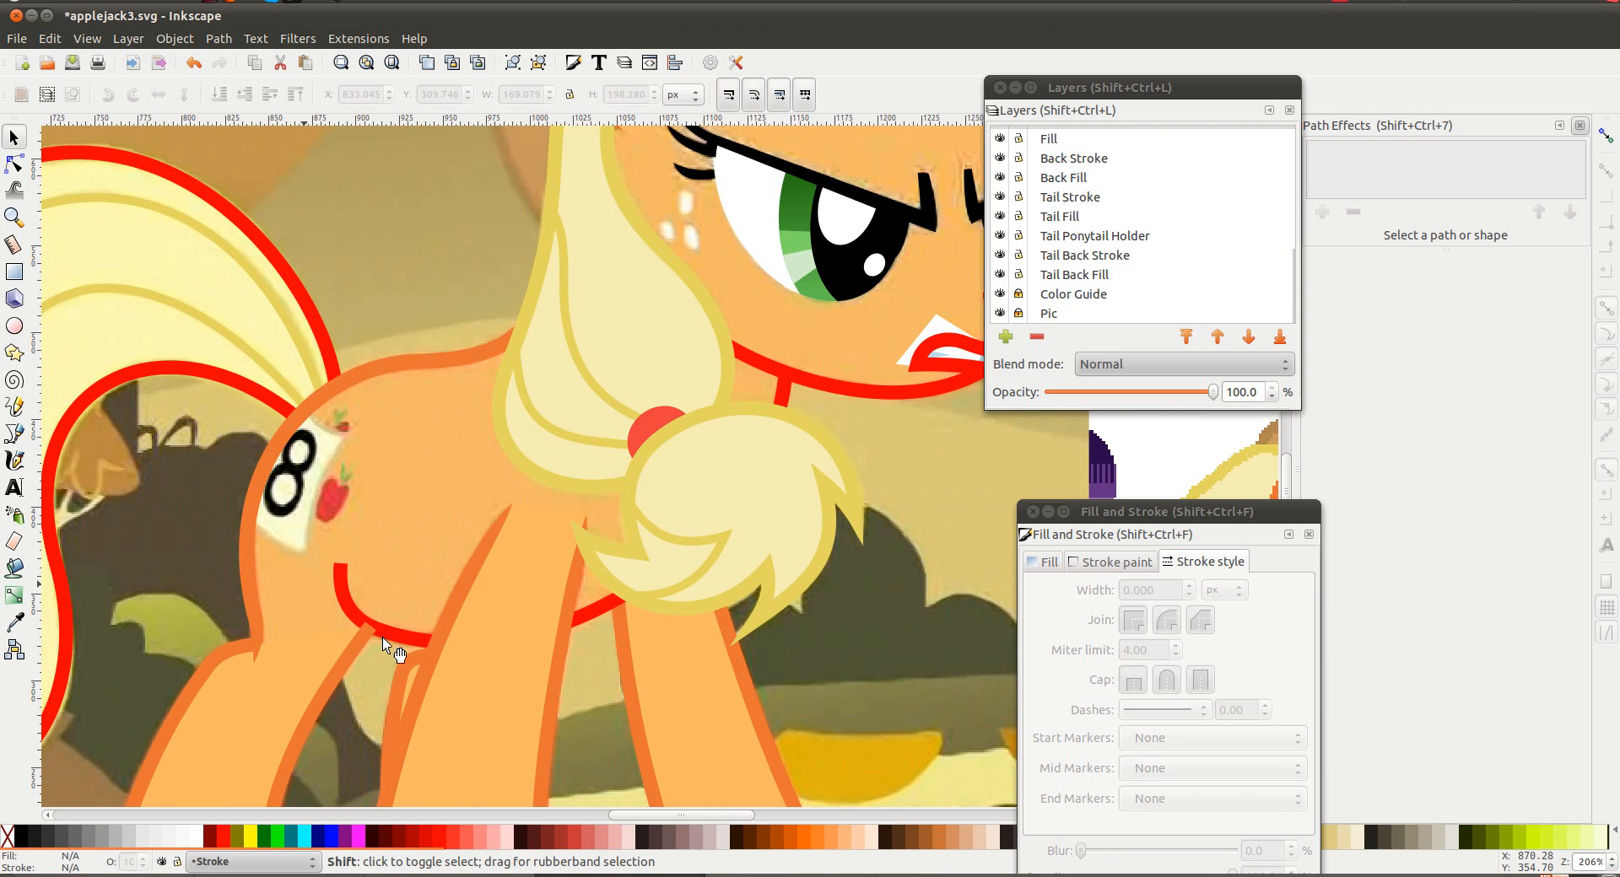
{"action": "left_click", "coordinate": [387, 627]}
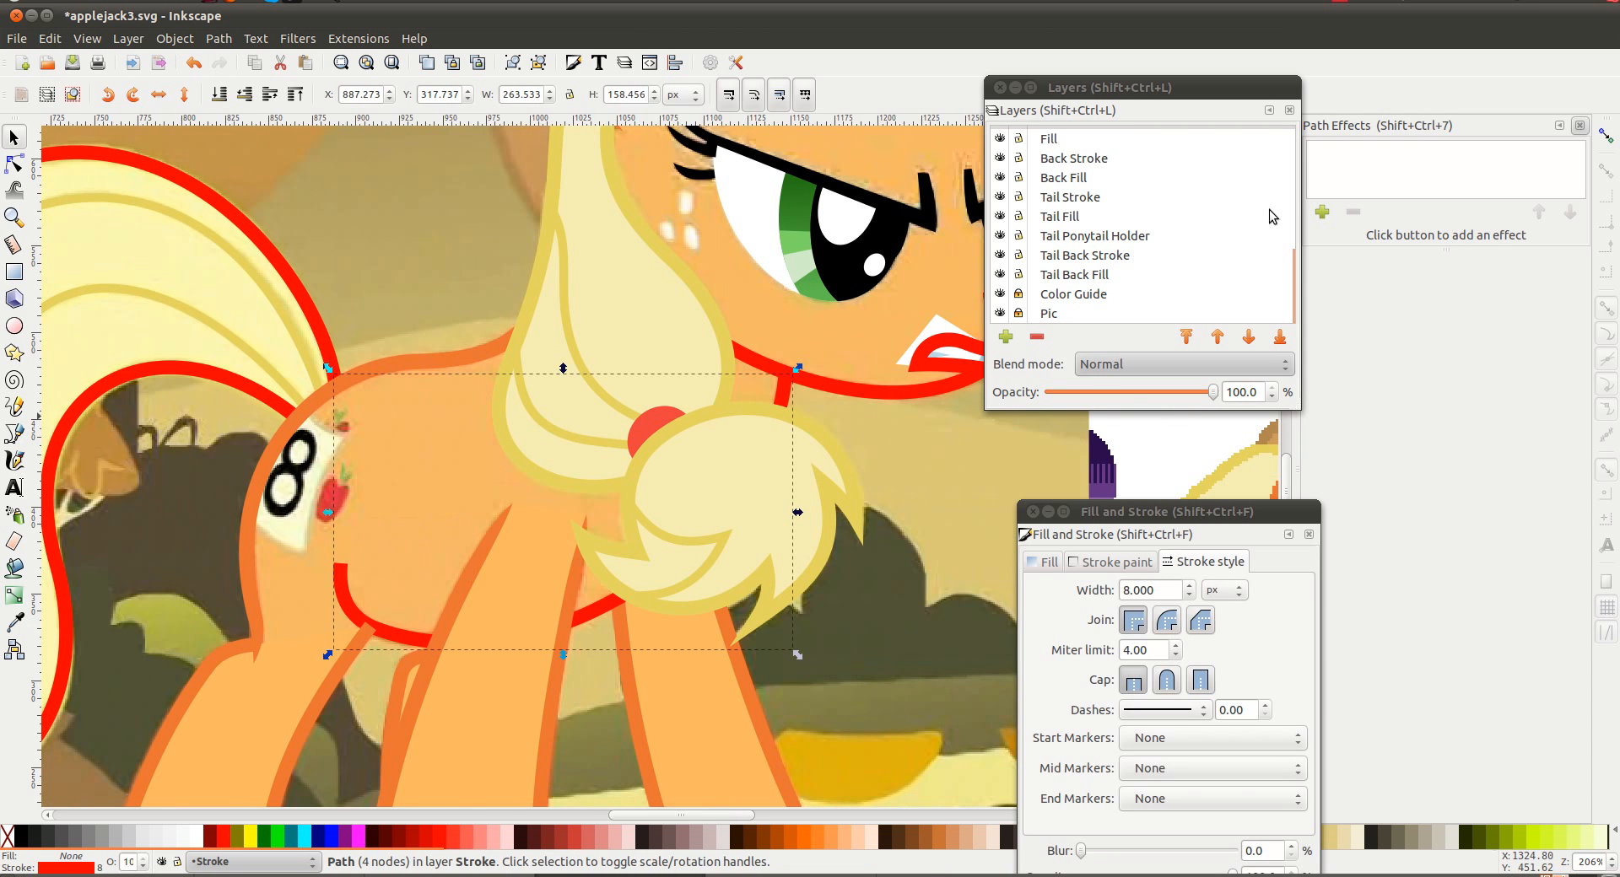
{"action": "left_click", "coordinate": [1322, 212]}
{"action": "double_click", "coordinate": [855, 631]}
{"action": "key", "text": "d"}
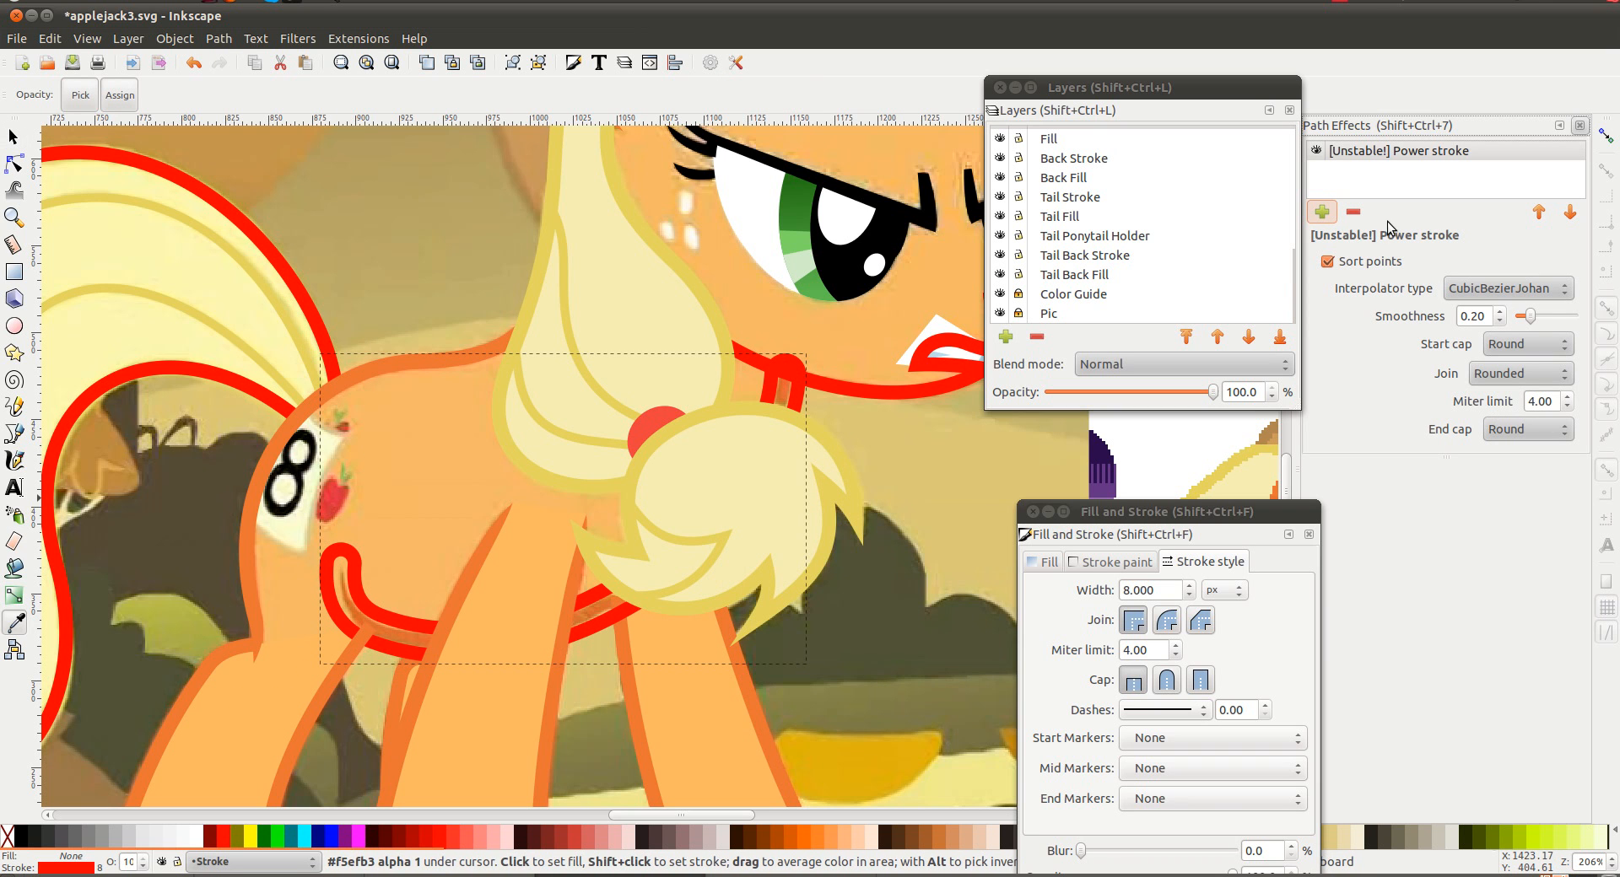
Set the belly outline's Power stroke to CubicBezierFit interpolation with a Butt start cap and a Zero width end cap
{"action": "left_click", "coordinate": [1507, 287]}
{"action": "left_click", "coordinate": [1510, 266]}
{"action": "left_click", "coordinate": [1517, 348]}
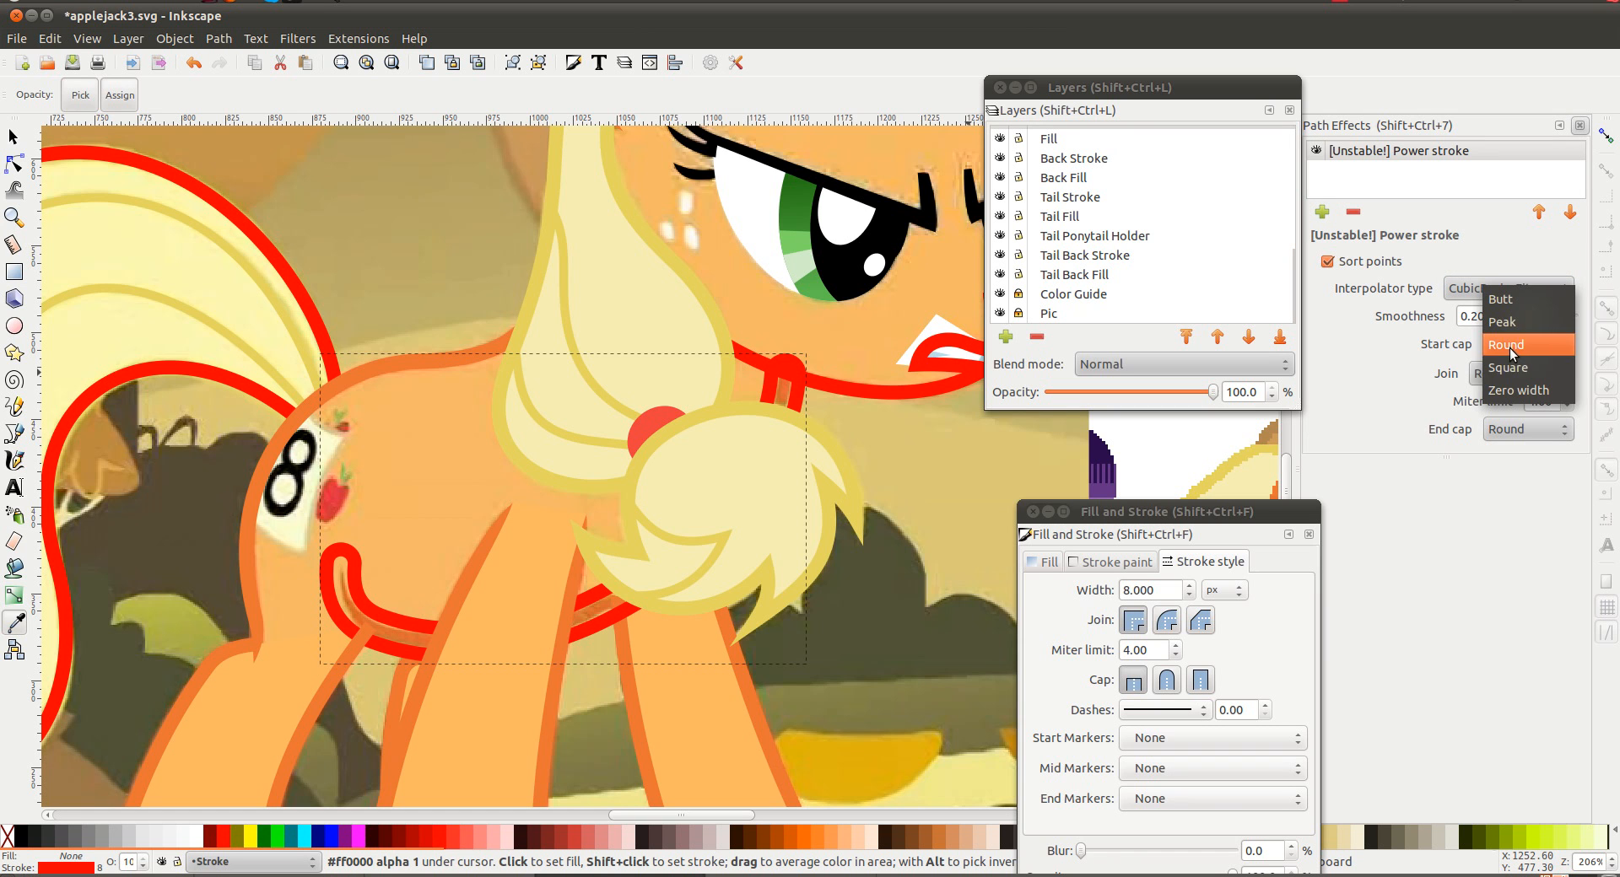
{"action": "left_click", "coordinate": [1515, 386]}
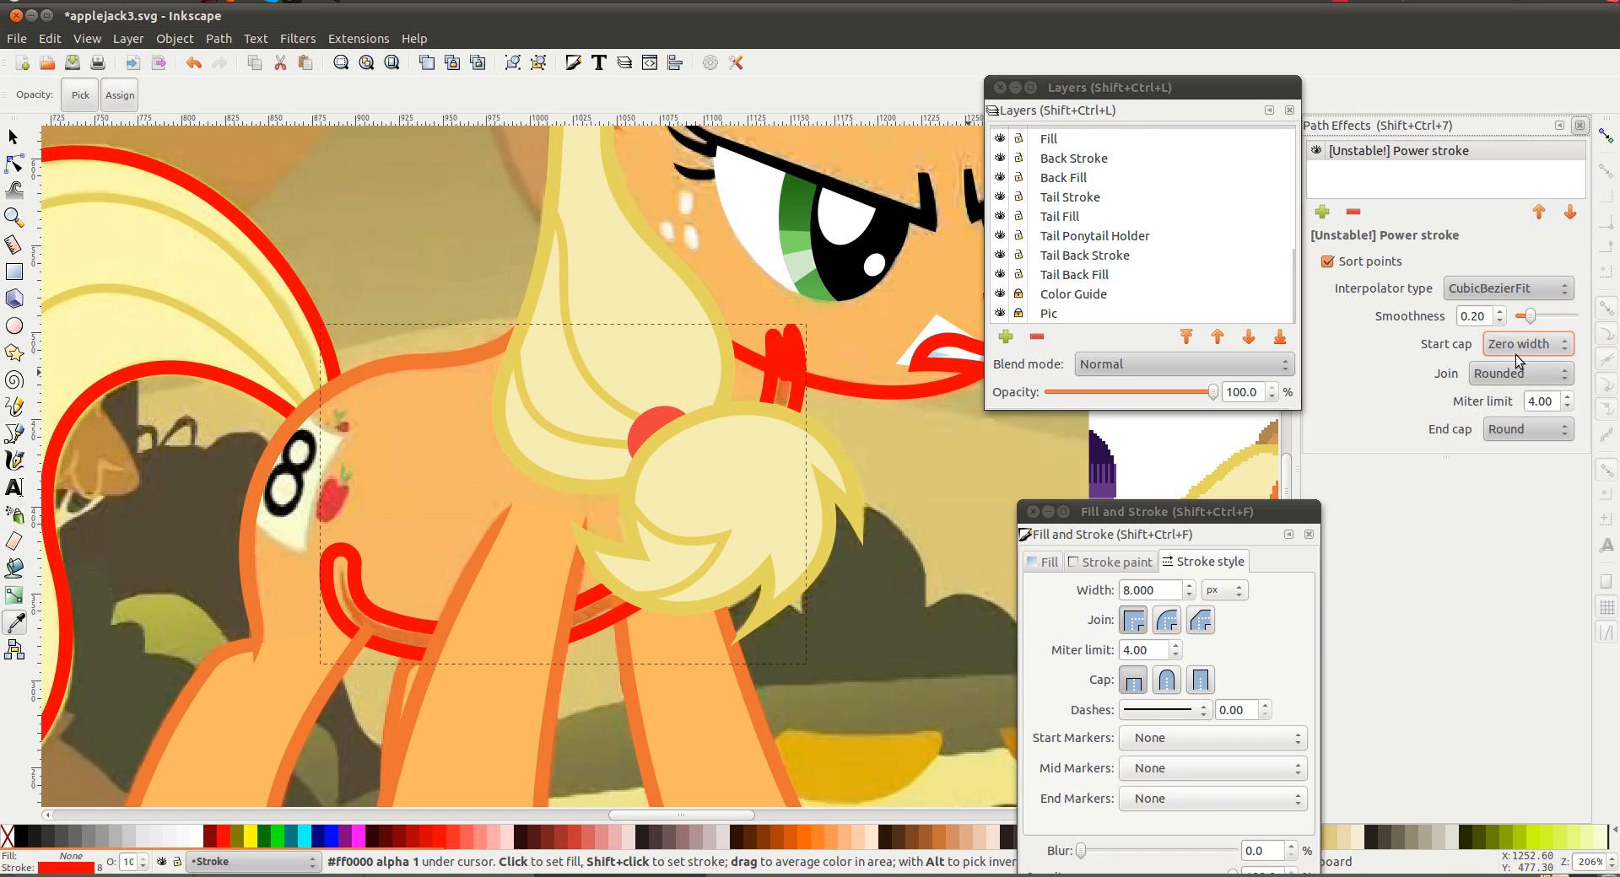
{"action": "left_click", "coordinate": [1518, 348]}
{"action": "left_click", "coordinate": [1510, 248]}
{"action": "left_click", "coordinate": [1519, 430]}
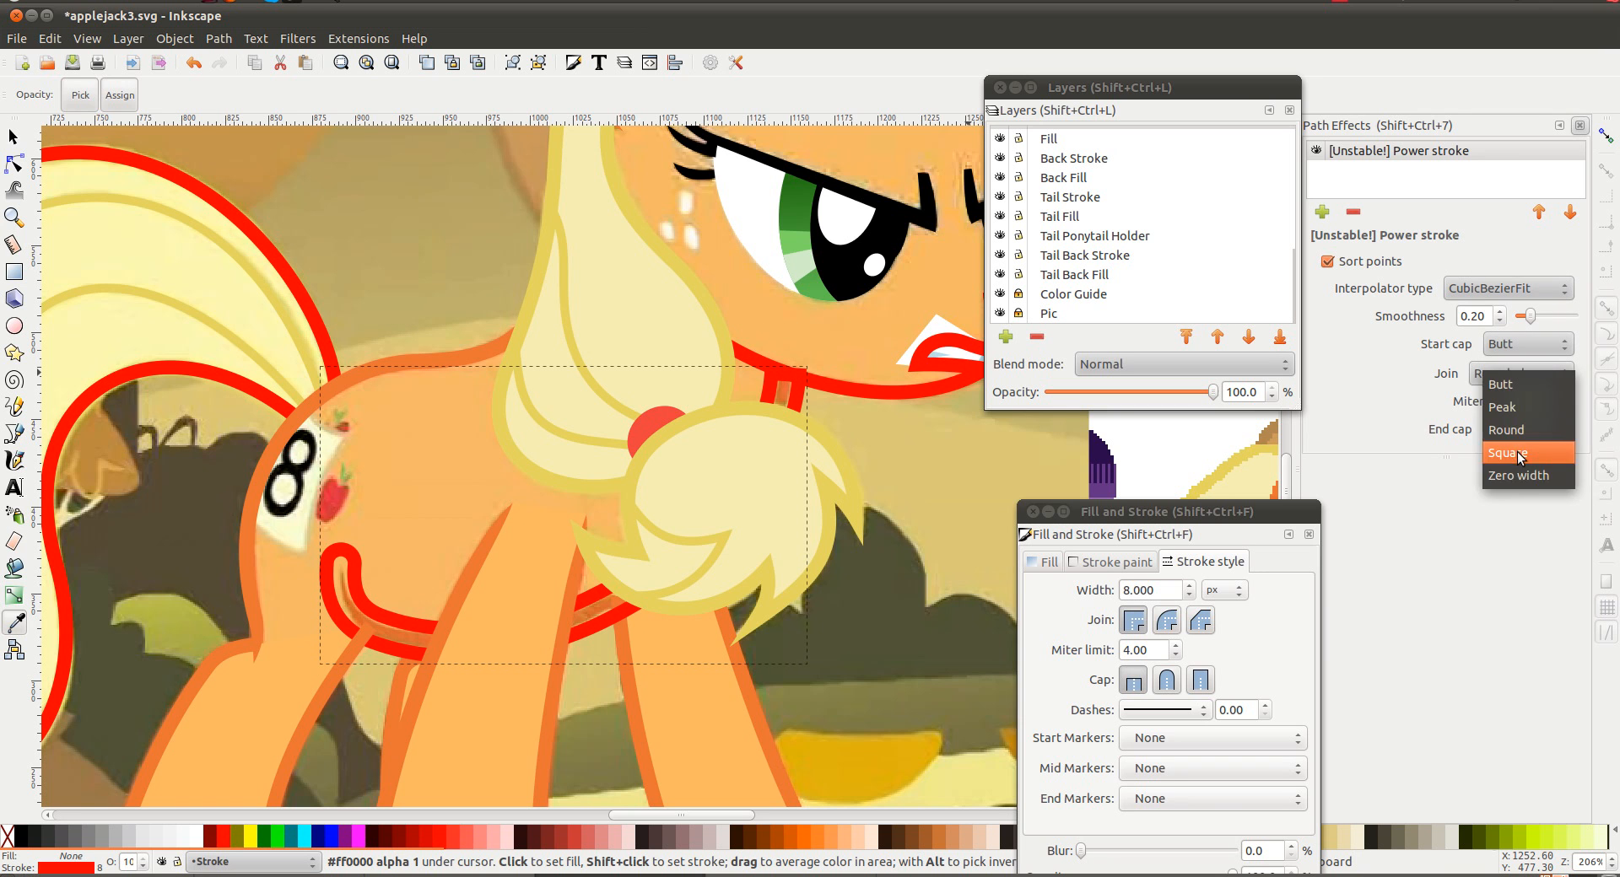
{"action": "left_click", "coordinate": [1518, 475]}
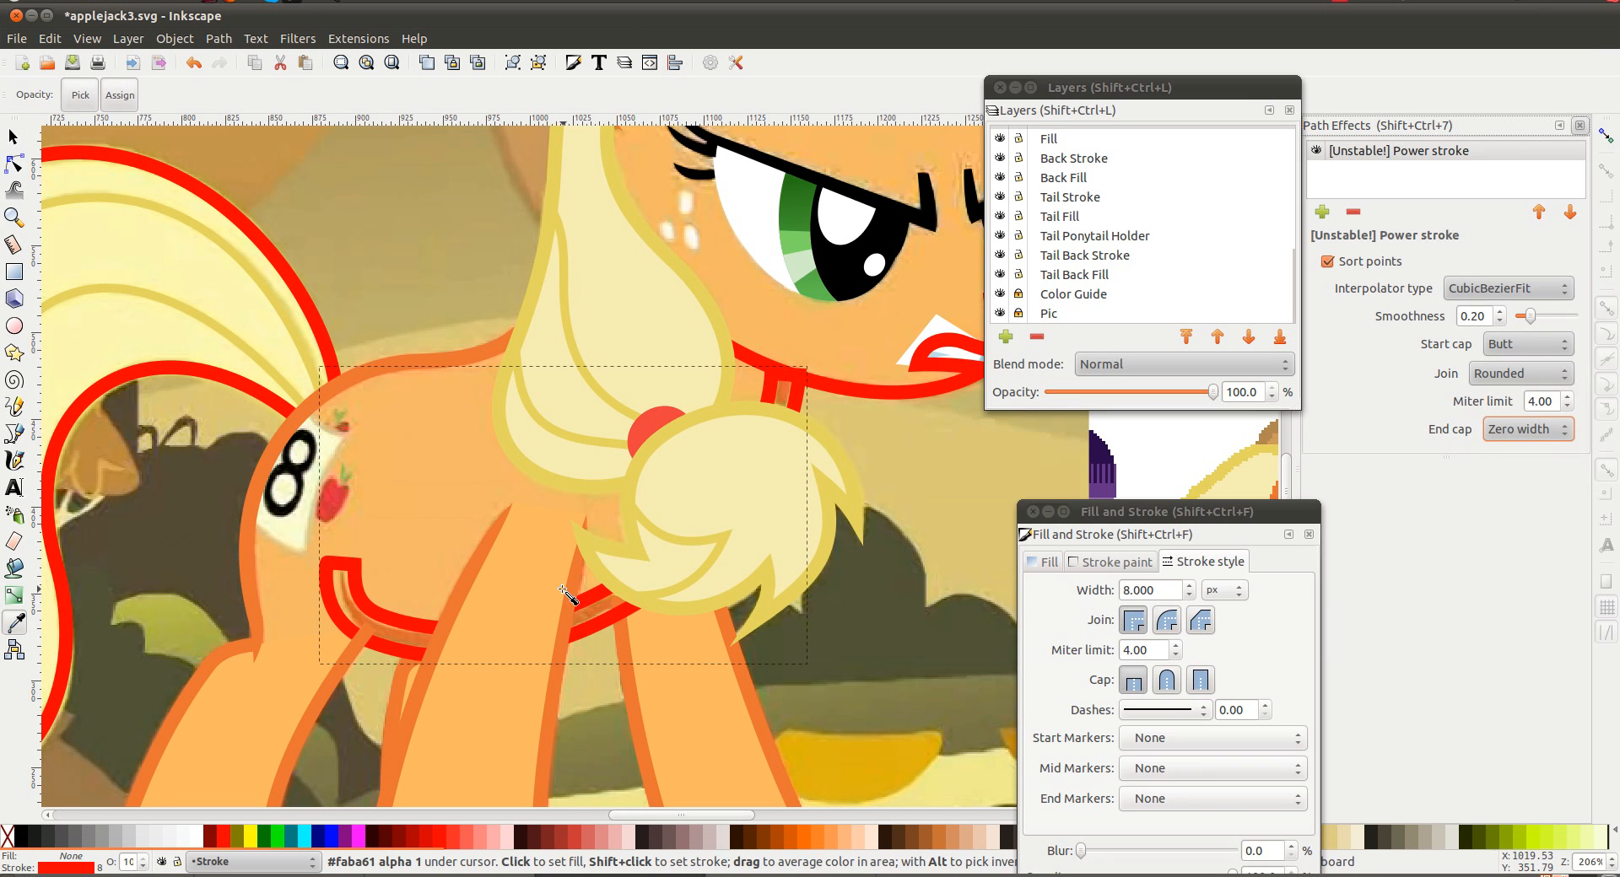
Make a copy of the belly outline without the Power stroke effect and give it a blue stroke as a width guide
{"action": "key", "text": "s"}
{"action": "left_click", "coordinate": [341, 725]}
{"action": "left_click", "coordinate": [321, 716]}
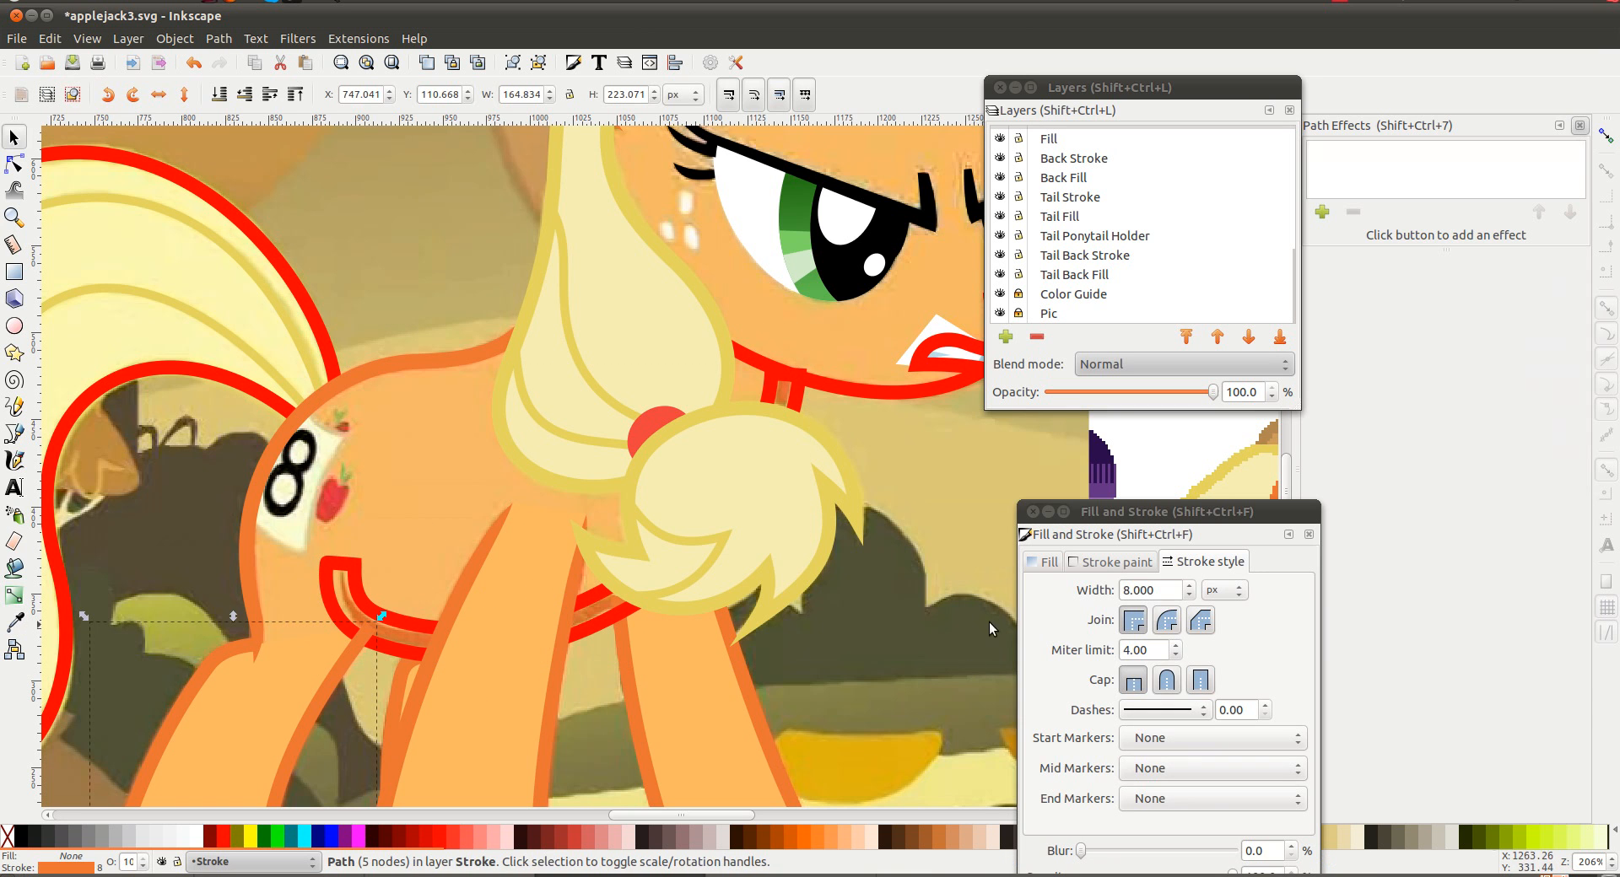
{"action": "left_click", "coordinate": [403, 611]}
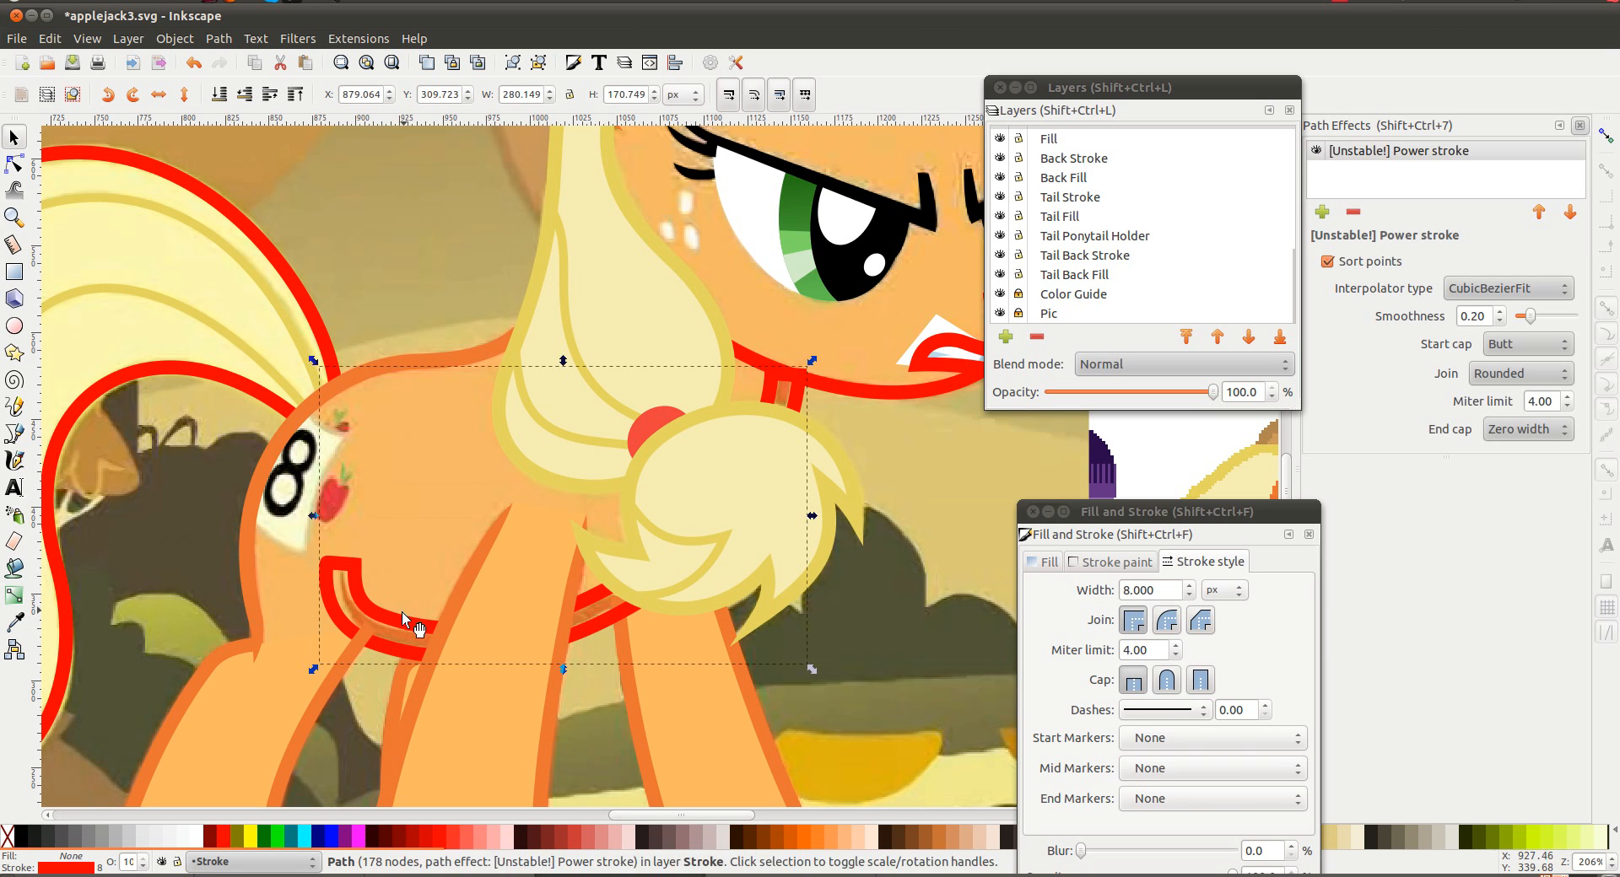
{"action": "left_click", "coordinate": [1353, 212]}
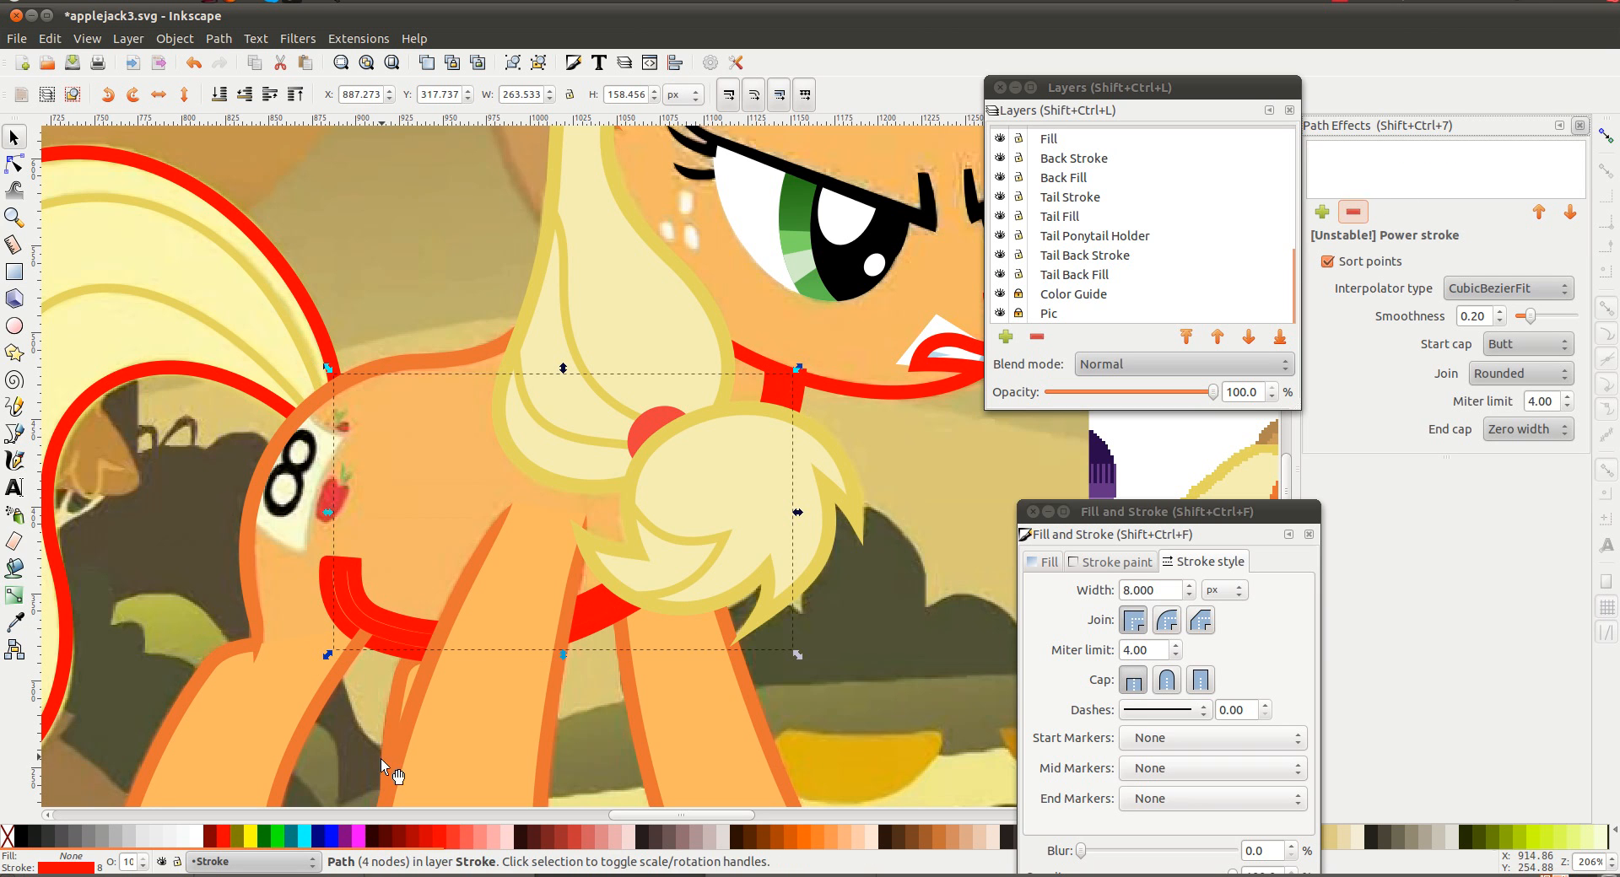
{"action": "left_click", "coordinate": [322, 835], "text": "shift"}
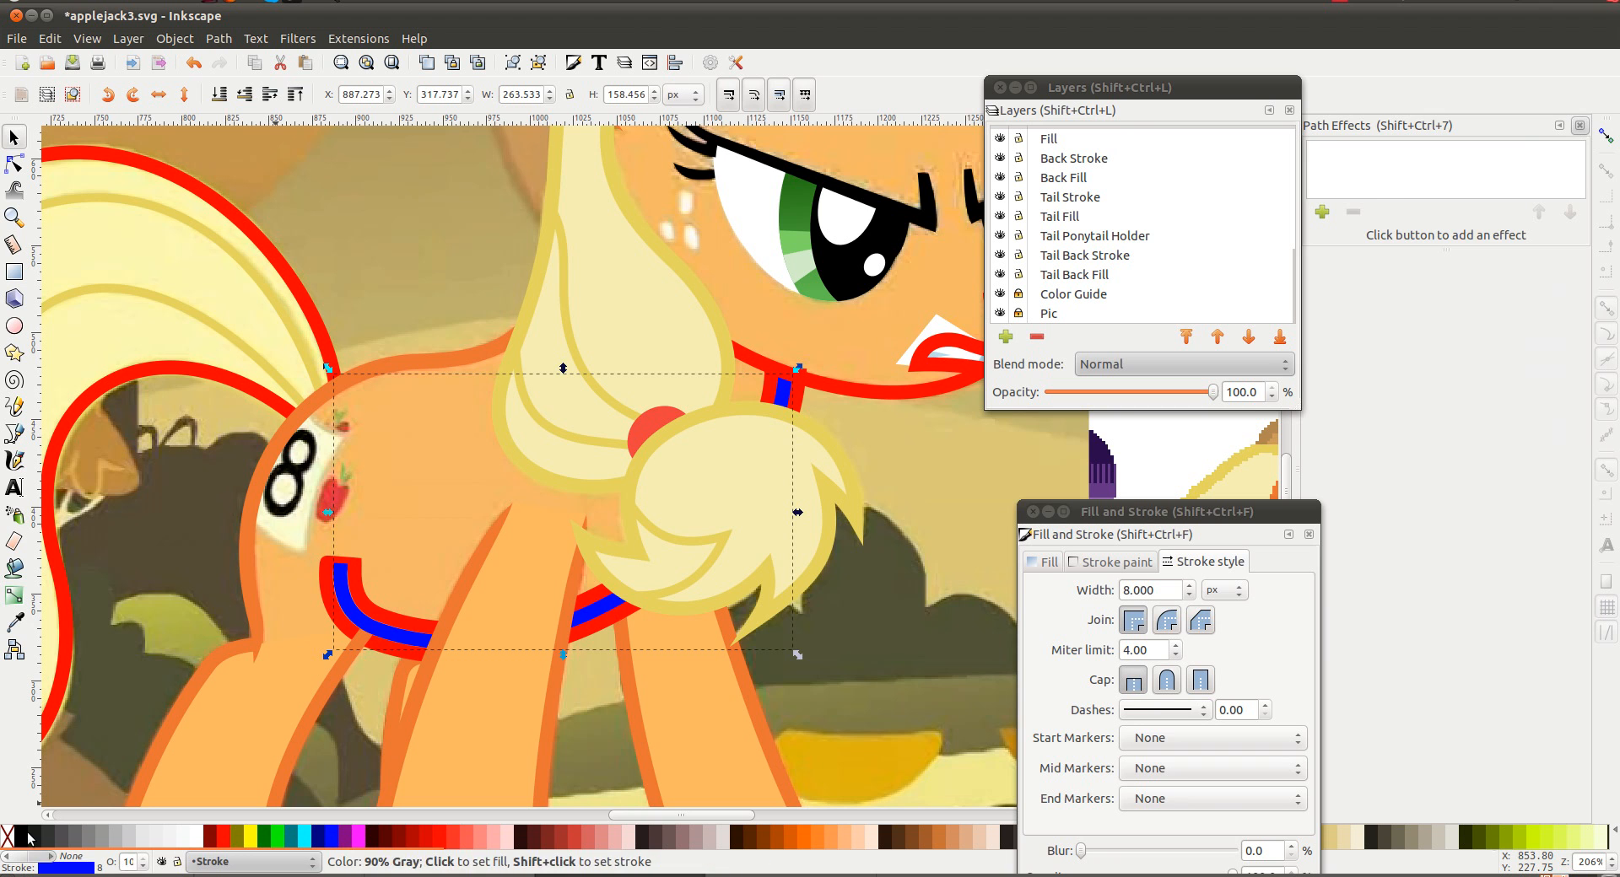
{"action": "left_click", "coordinate": [386, 563]}
Swap fill and stroke on the power-stroked belly outline and fit its width to the blue guide, tapering the end near the hind leg
{"action": "key", "text": "n"}
{"action": "left_click", "coordinate": [368, 591]}
{"action": "right_click", "coordinate": [82, 856]}
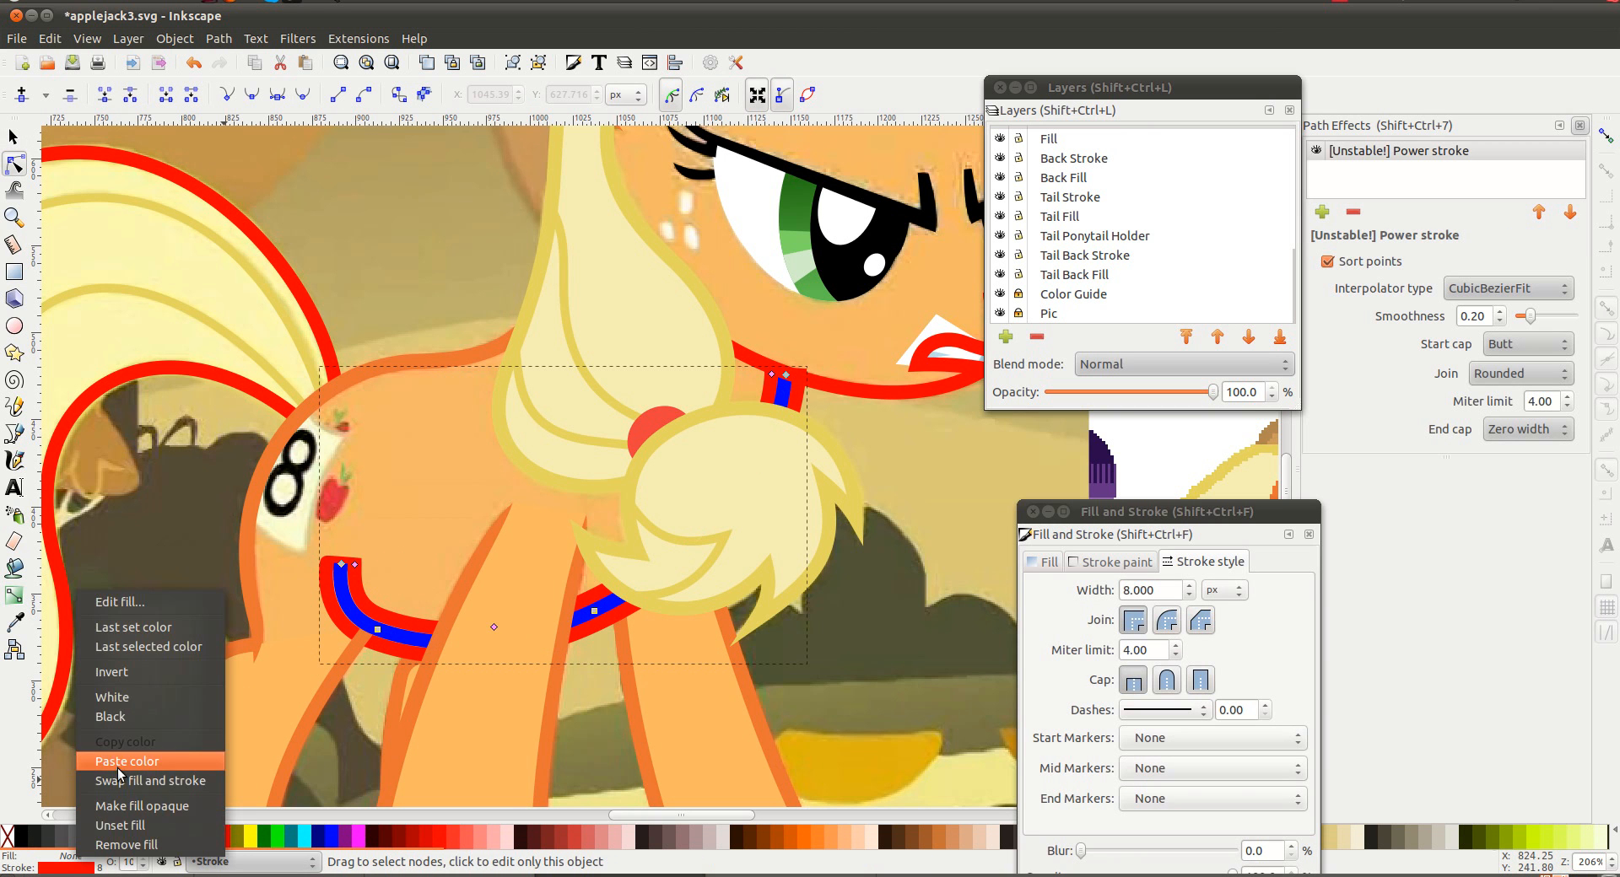
{"action": "left_click", "coordinate": [143, 772]}
{"action": "left_click", "coordinate": [771, 374], "text": "ctrl+alt"}
{"action": "left_click_drag", "start_coordinate": [401, 626], "coordinate": [396, 631]}
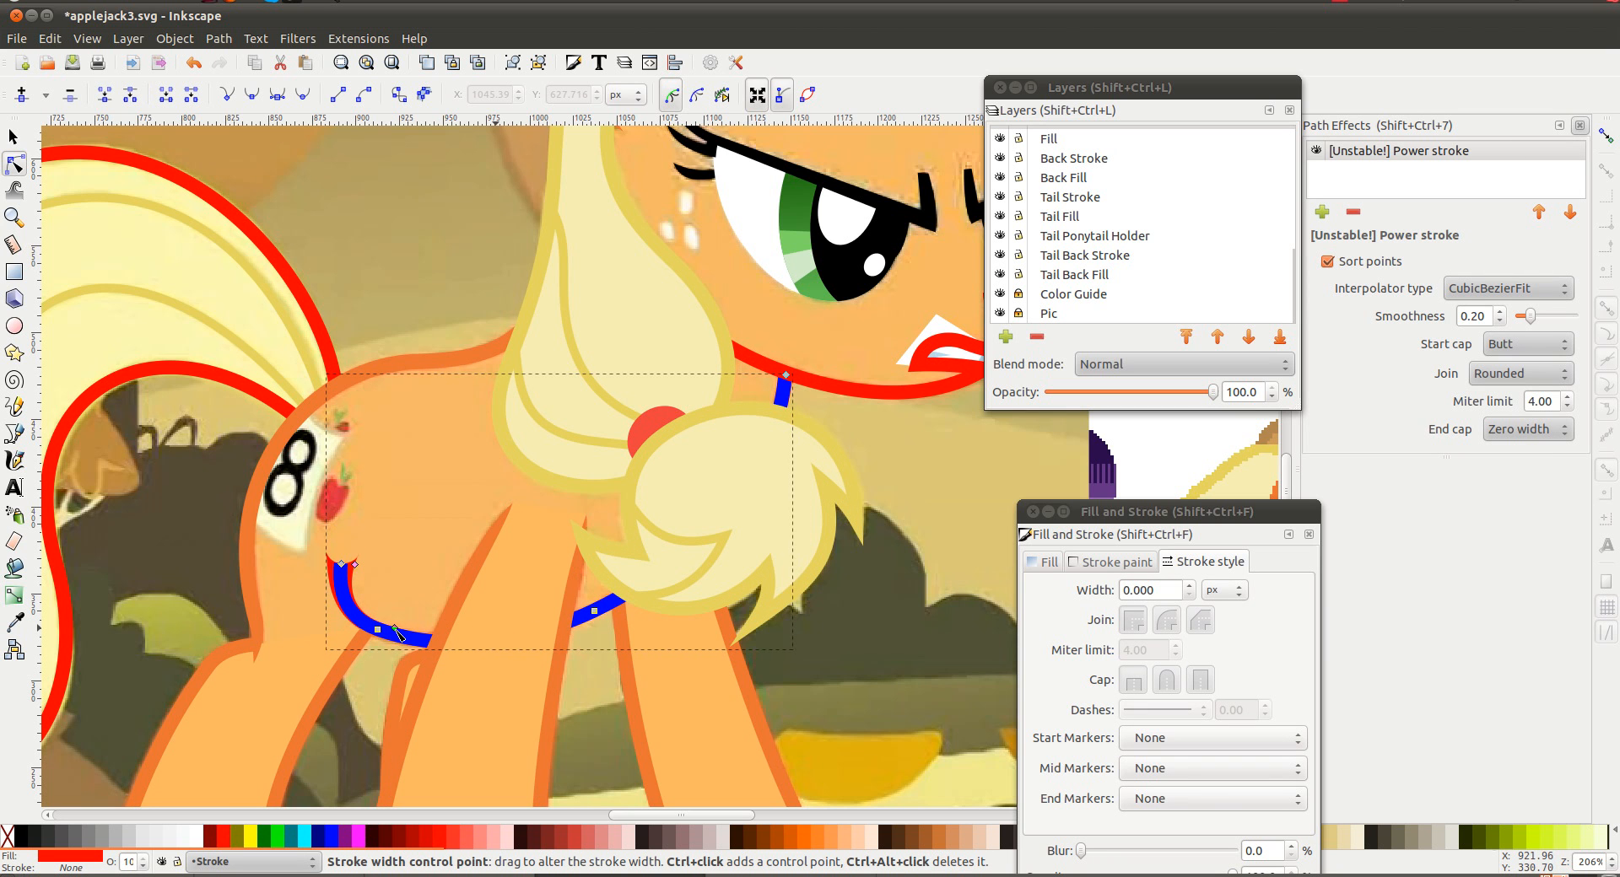
{"action": "left_click_drag", "start_coordinate": [355, 563], "coordinate": [346, 582]}
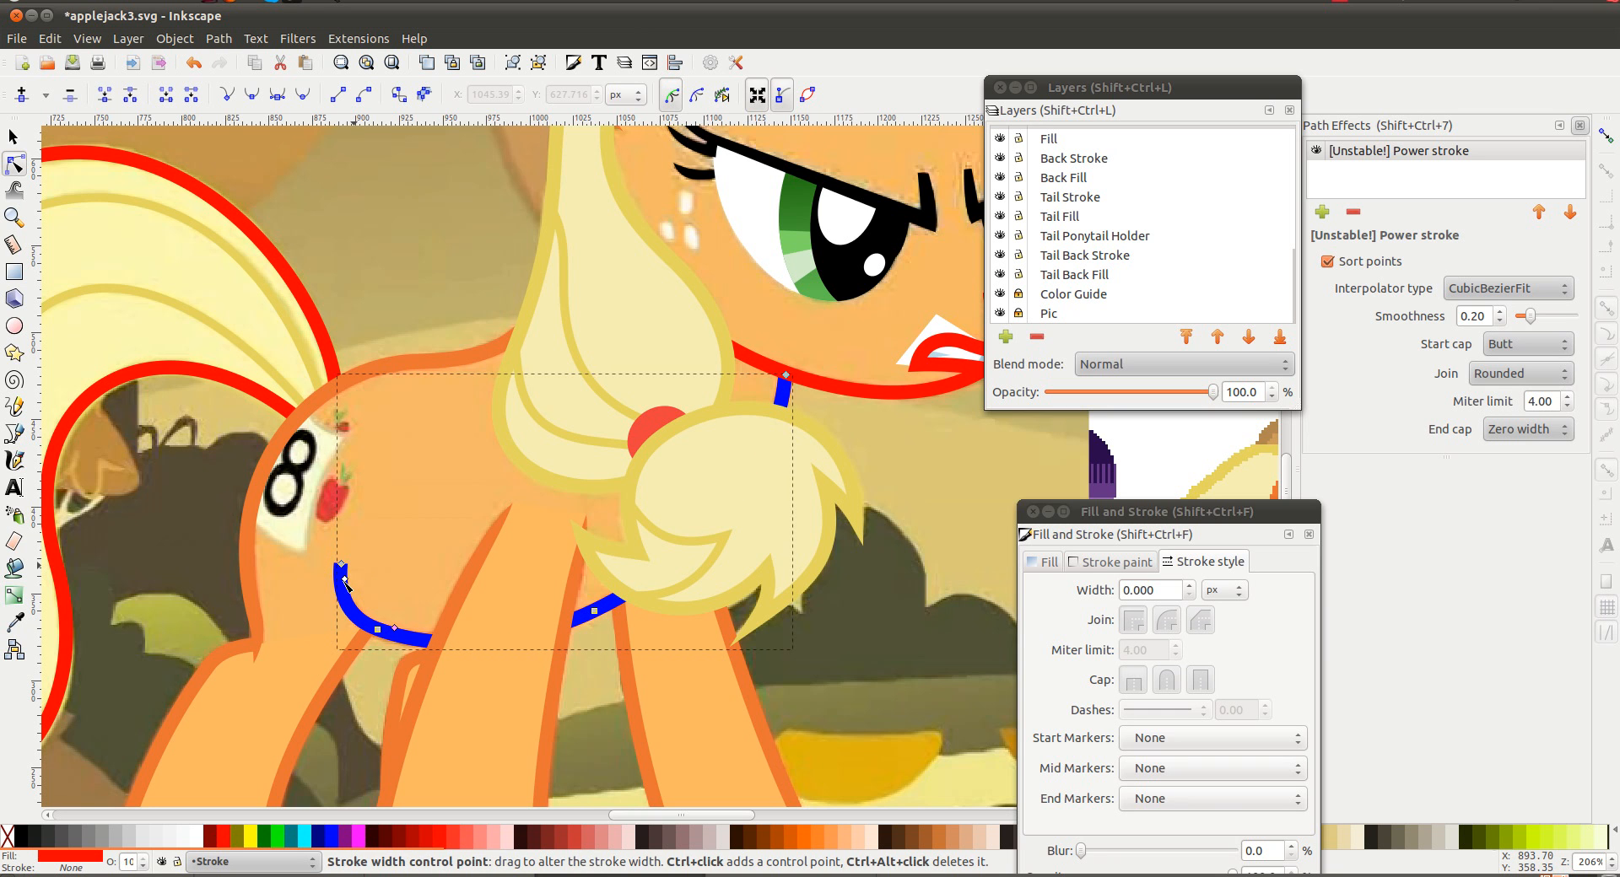
Delete the blue guide line along the belly and open the power-stroked belly outline for node editing
{"action": "left_click", "coordinate": [380, 579]}
{"action": "left_click", "coordinate": [340, 582]}
{"action": "key", "text": "s"}
{"action": "key", "text": "Delete"}
{"action": "double_click", "coordinate": [335, 581]}
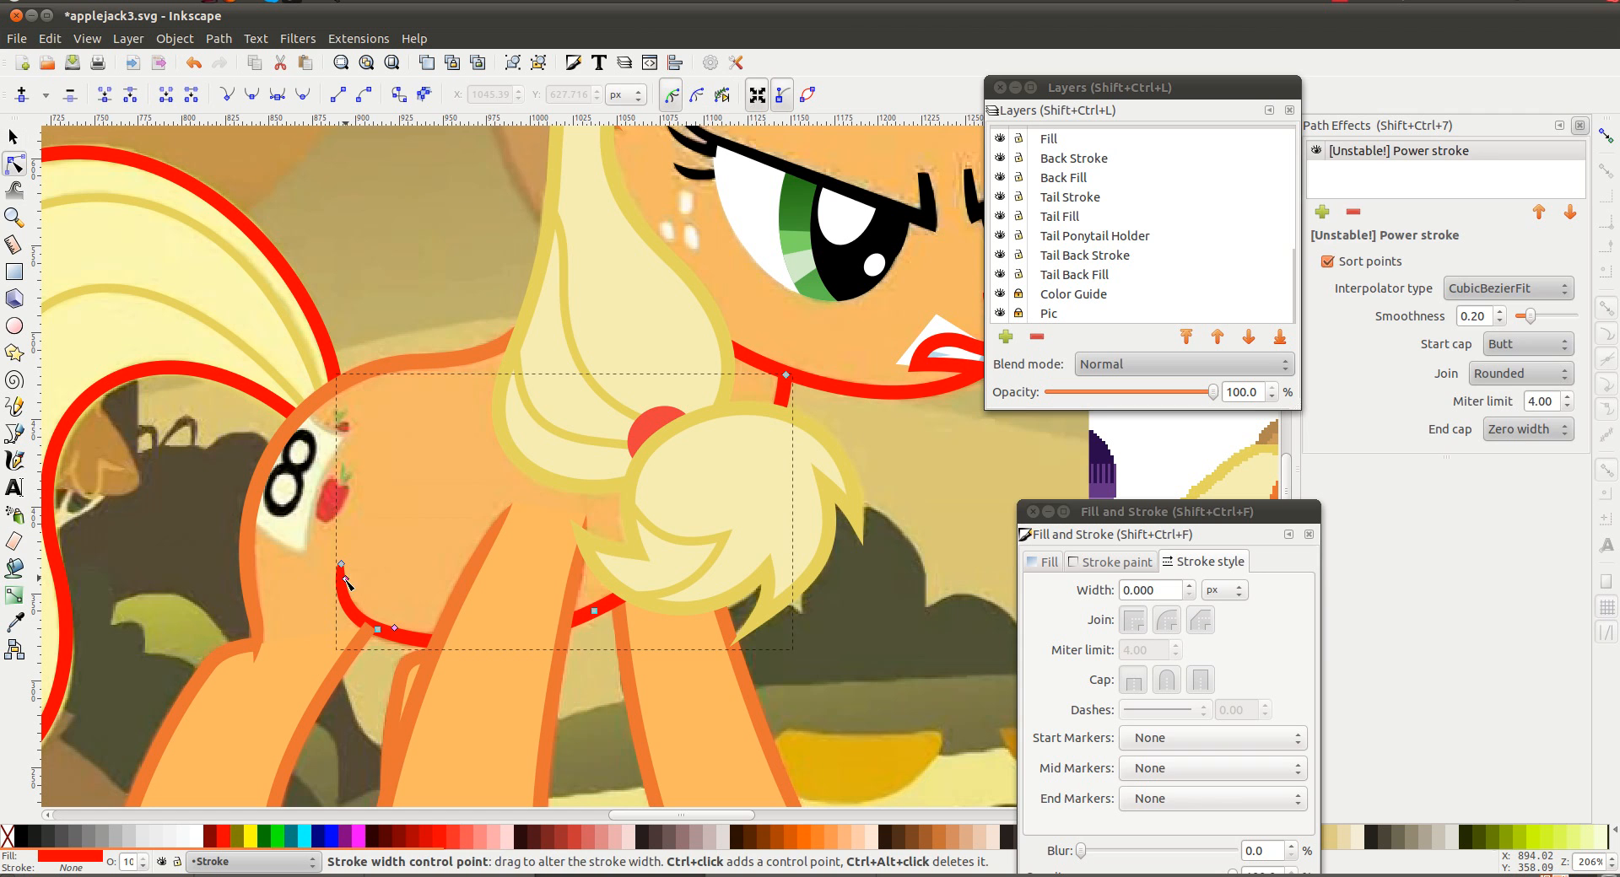
Recolour the belly outline's fill with the orange sampled from the hind leg's outline
{"action": "left_click", "coordinate": [422, 565]}
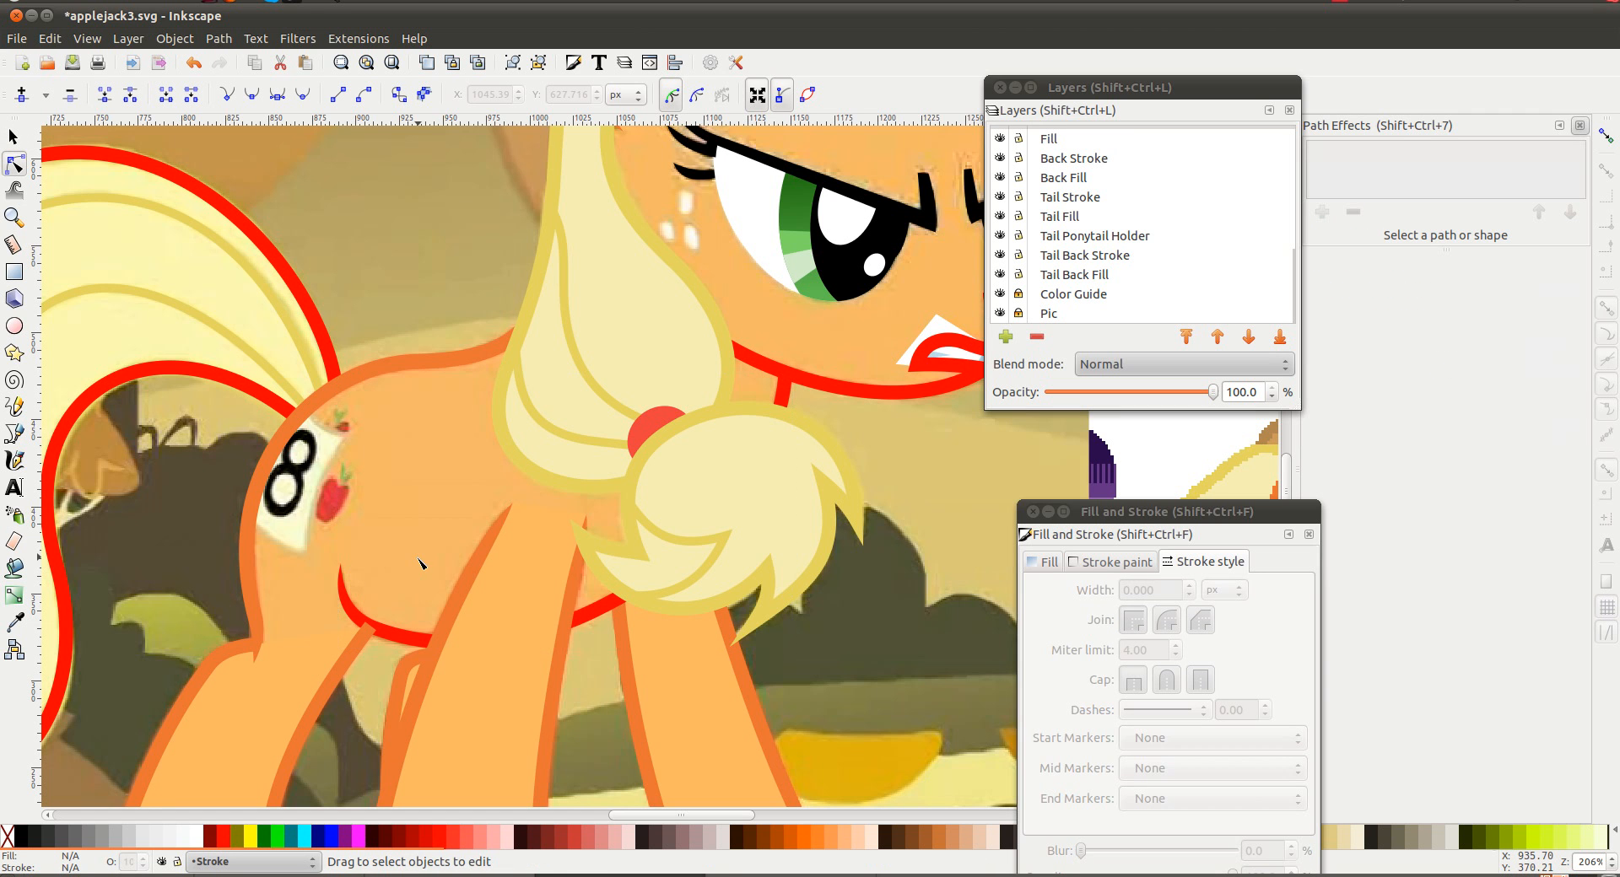
{"action": "scroll", "coordinate": [516, 625], "scroll_direction": "right", "scroll_amount": 8}
{"action": "scroll", "coordinate": [516, 625], "scroll_direction": "down", "scroll_amount": 2}
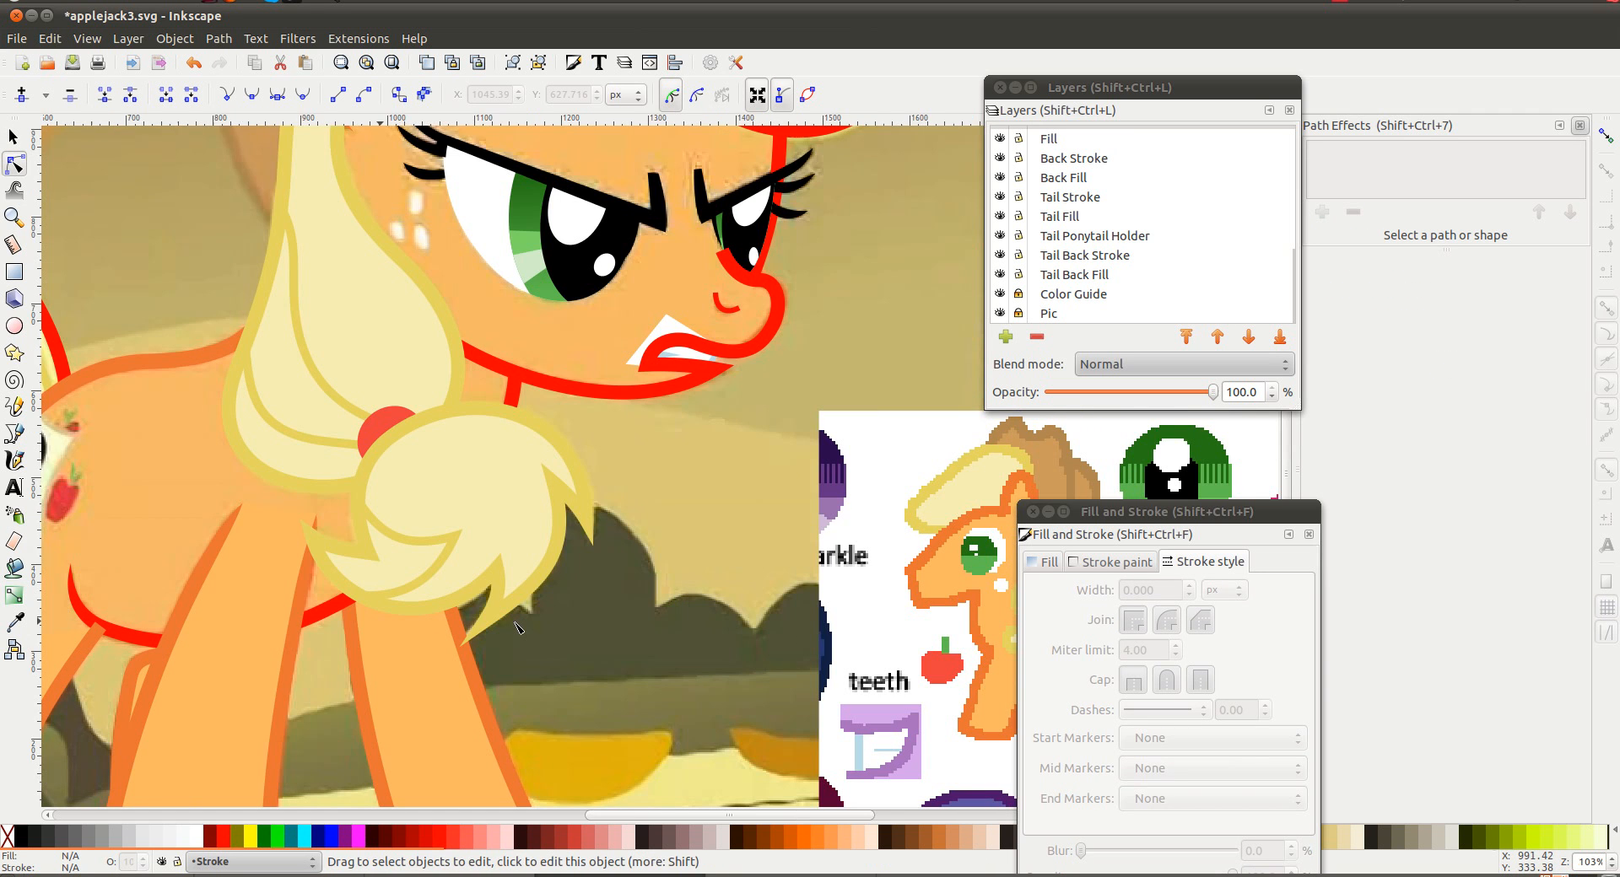
{"action": "scroll", "coordinate": [515, 625], "scroll_direction": "left", "scroll_amount": 5}
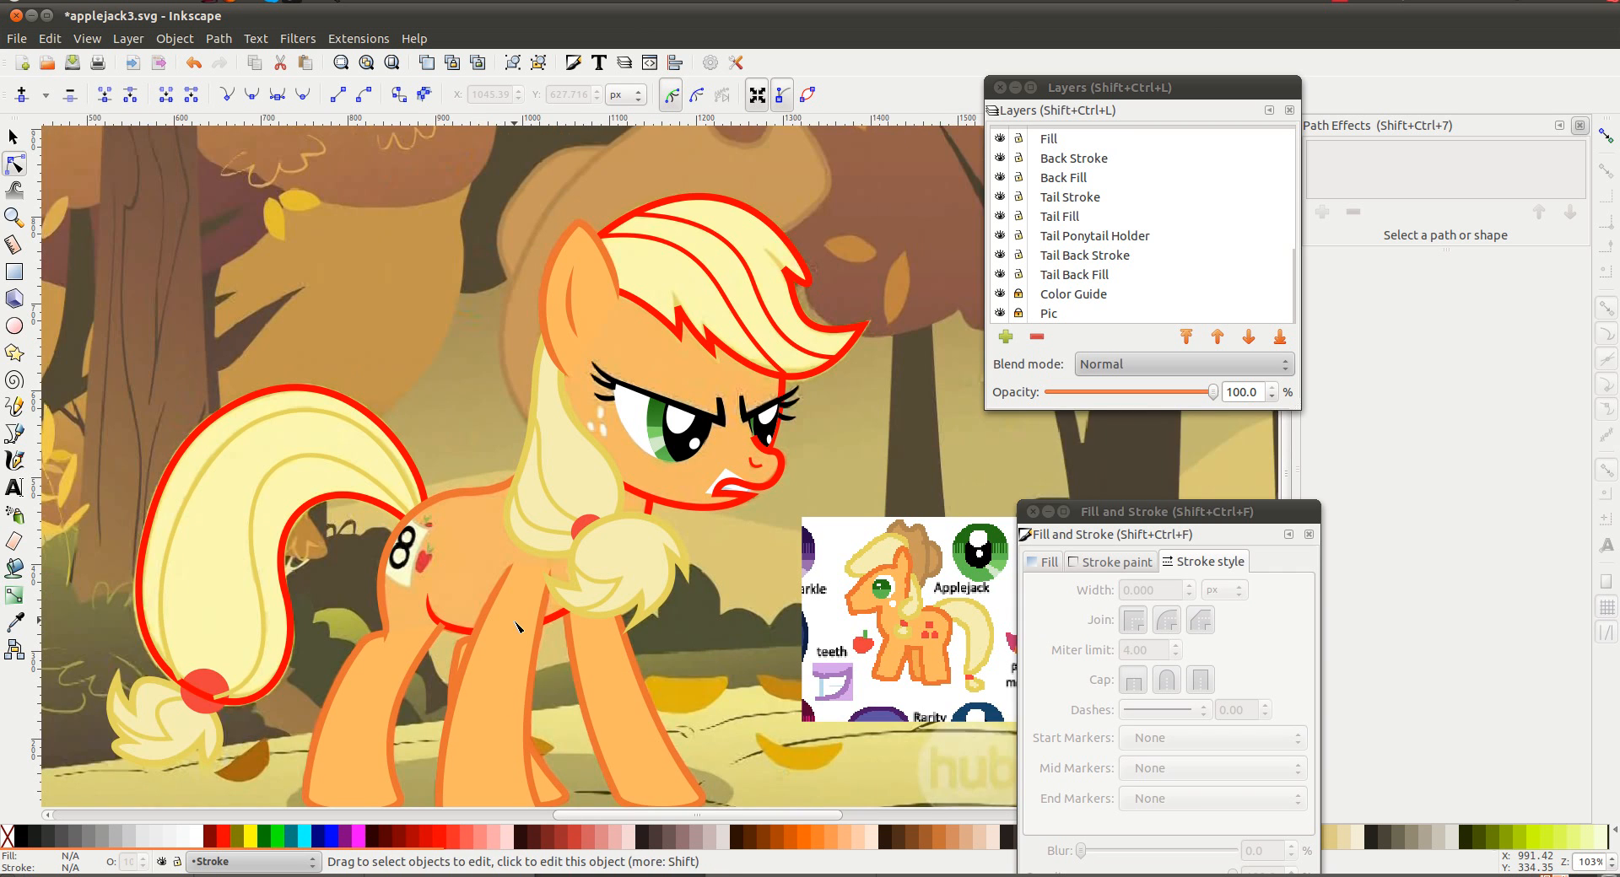
{"action": "scroll", "coordinate": [515, 625], "scroll_direction": "right", "scroll_amount": 3}
{"action": "scroll", "coordinate": [516, 625], "scroll_direction": "up", "scroll_amount": 2}
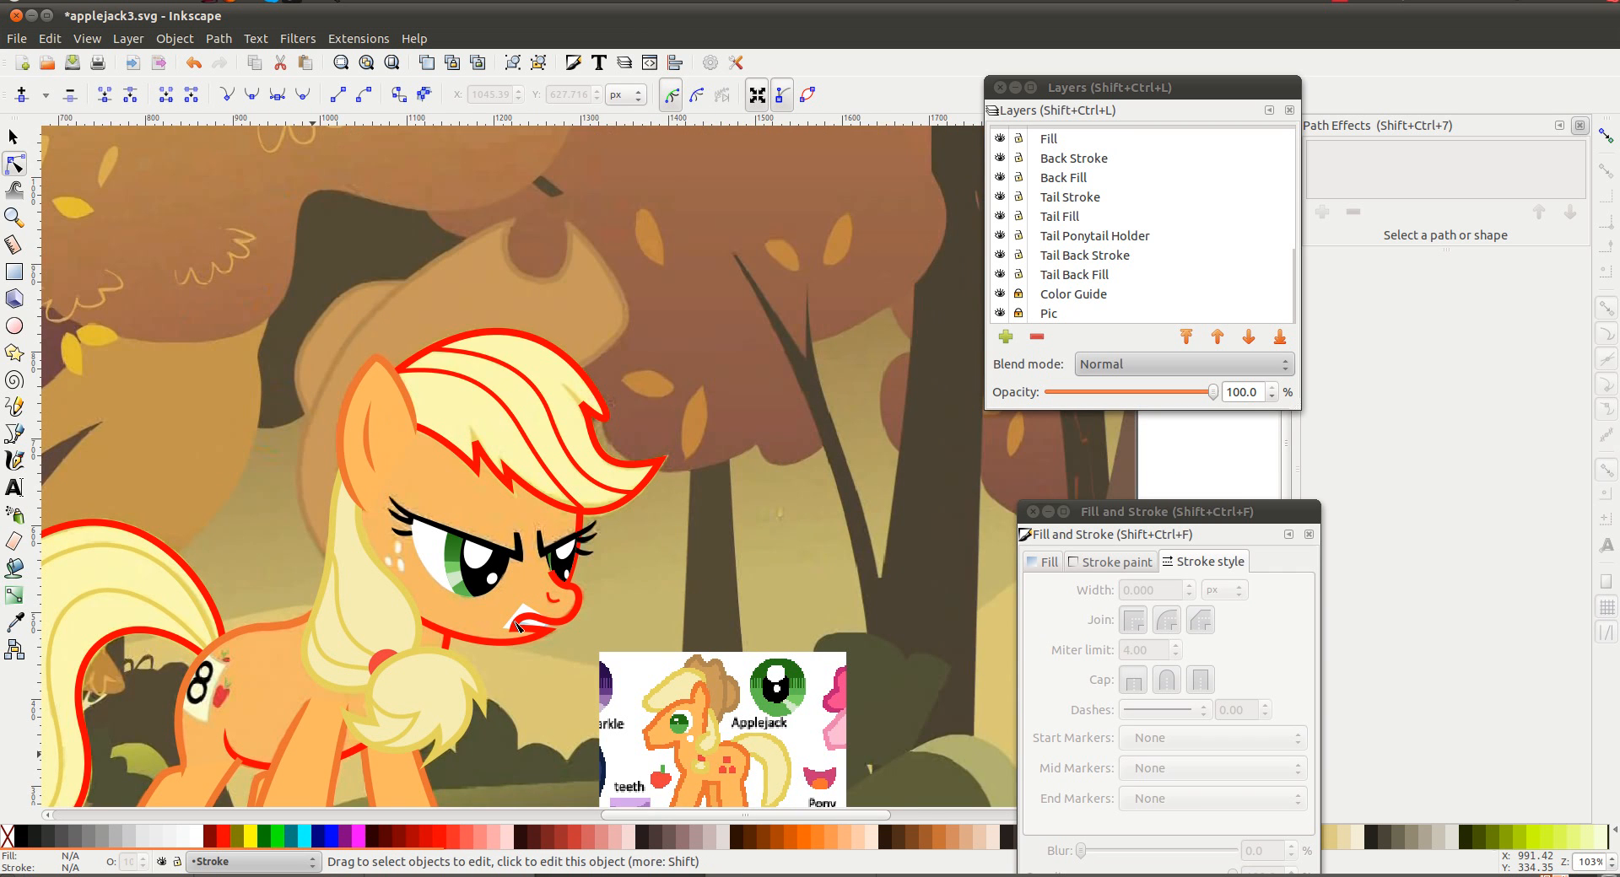
{"action": "scroll", "coordinate": [516, 625], "scroll_direction": "down", "scroll_amount": 2}
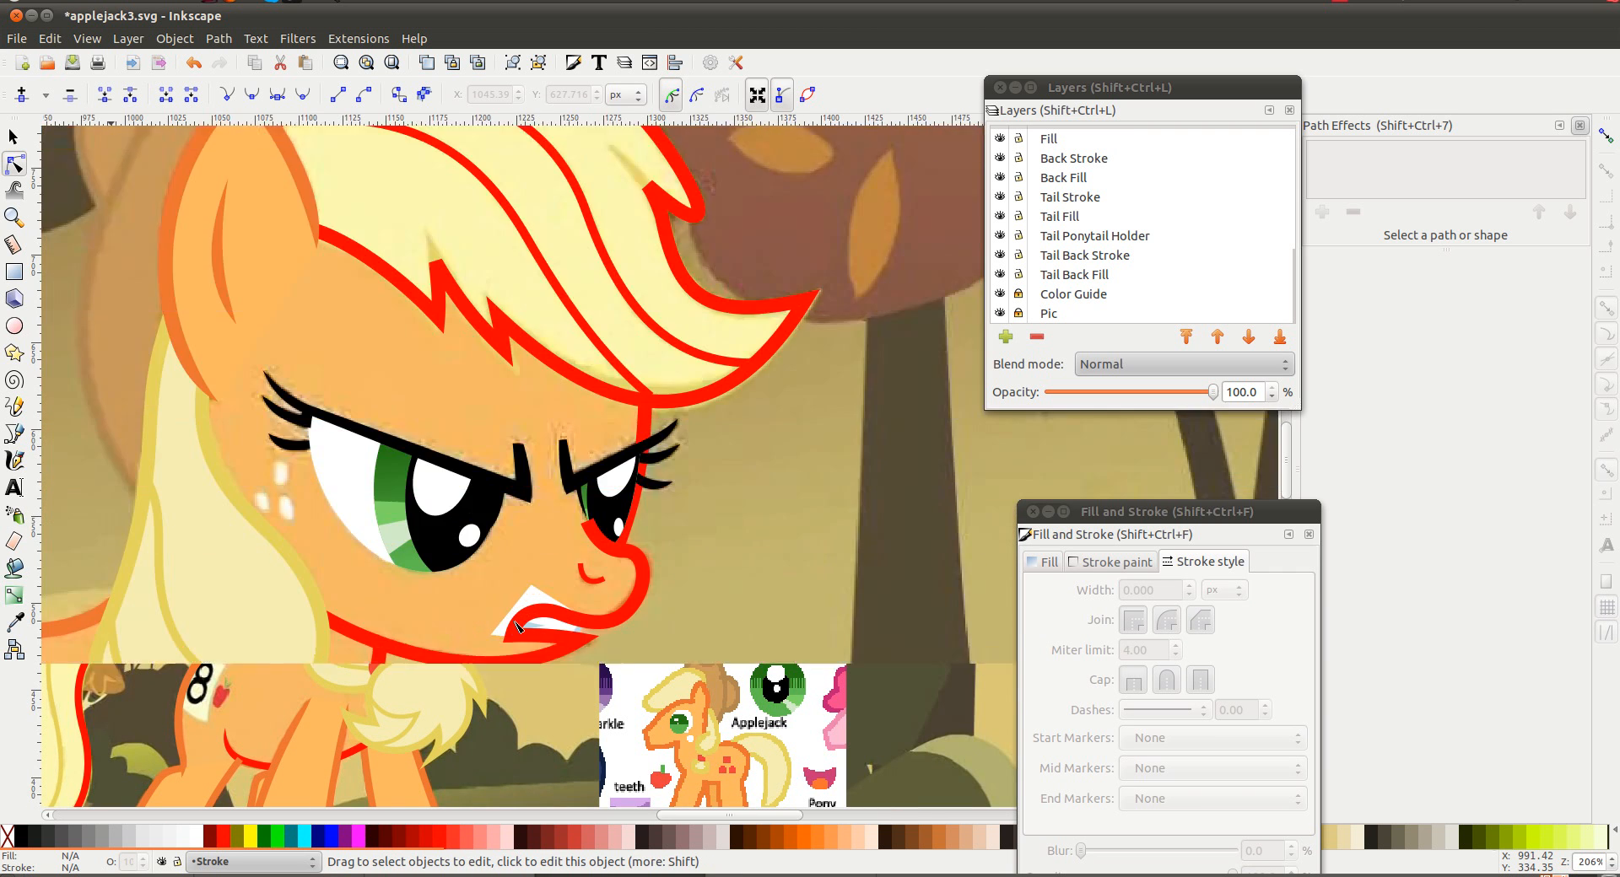
{"action": "scroll", "coordinate": [515, 625], "scroll_direction": "left", "scroll_amount": 5}
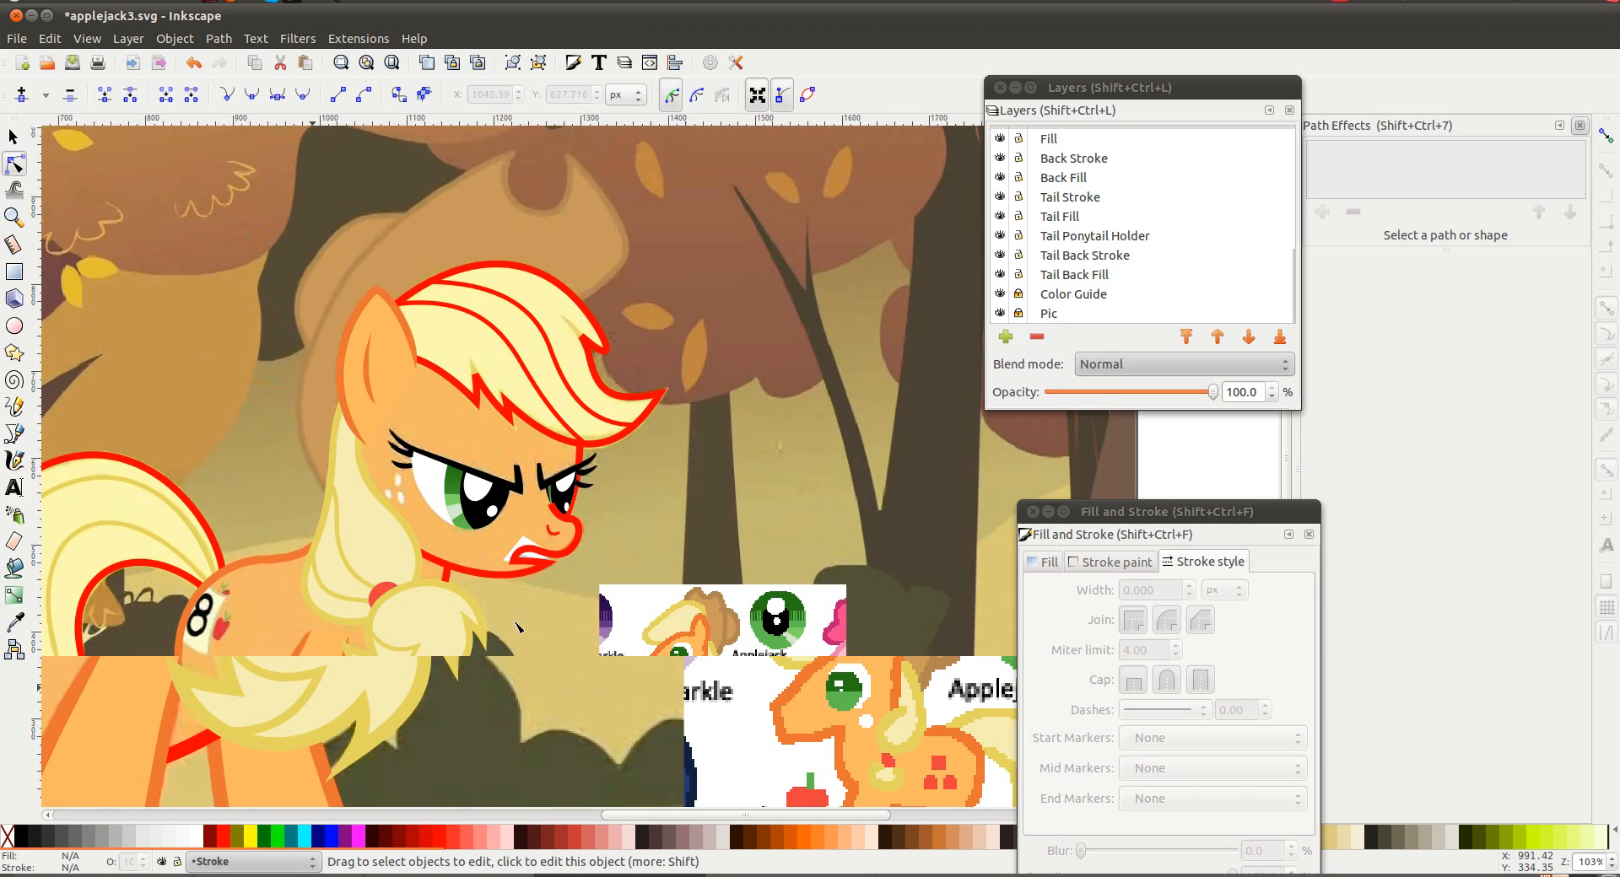
{"action": "scroll", "coordinate": [516, 625], "scroll_direction": "right", "scroll_amount": 4}
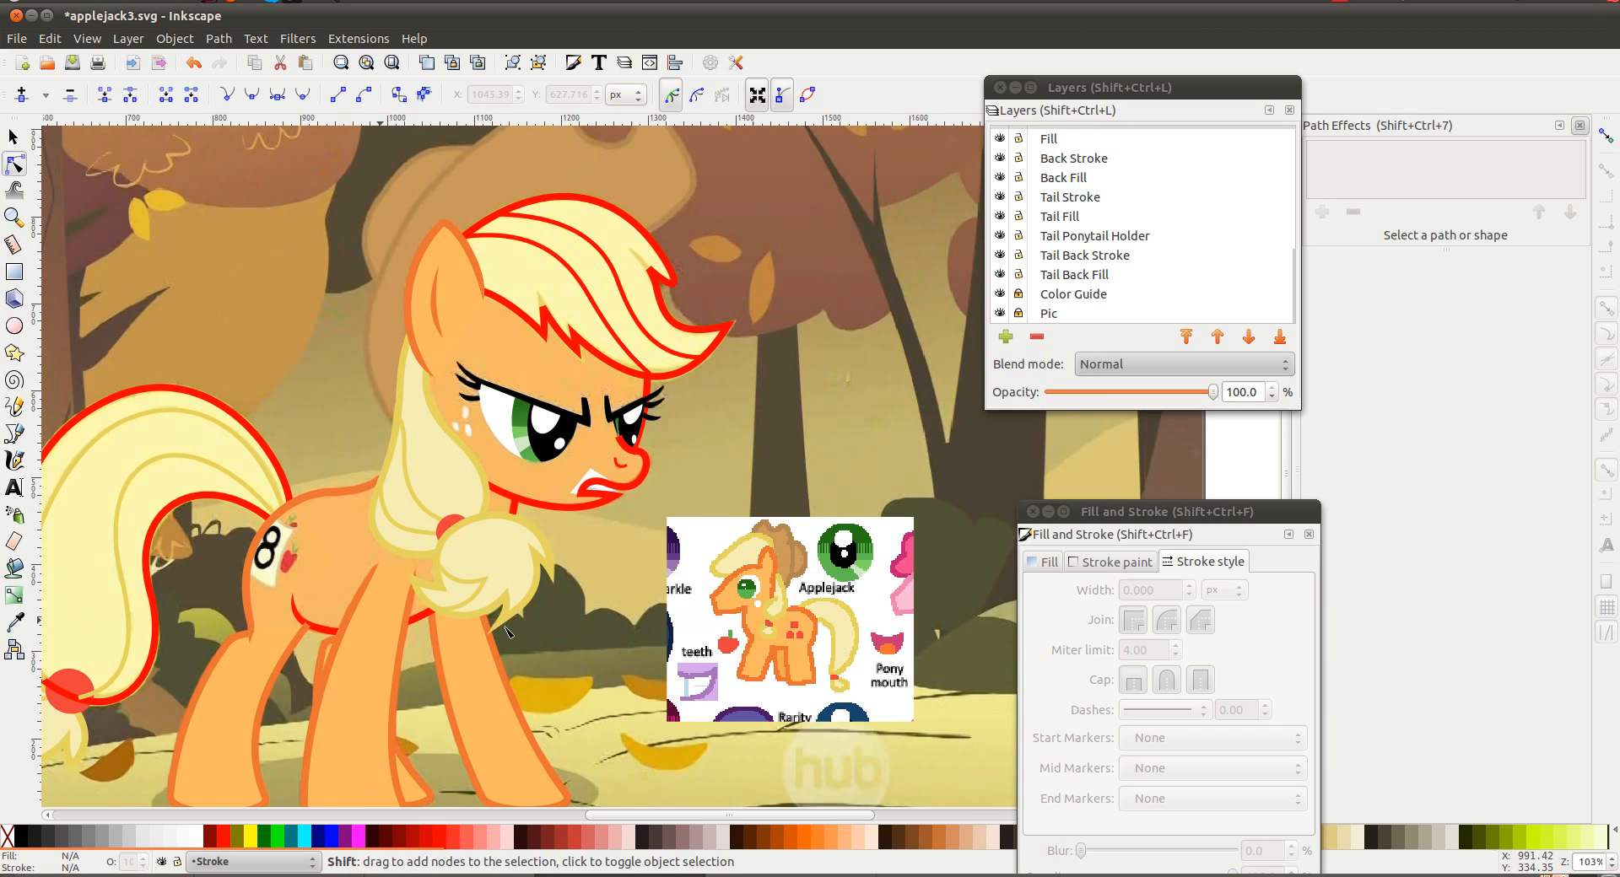
{"action": "left_click", "coordinate": [296, 604]}
{"action": "key", "text": "d"}
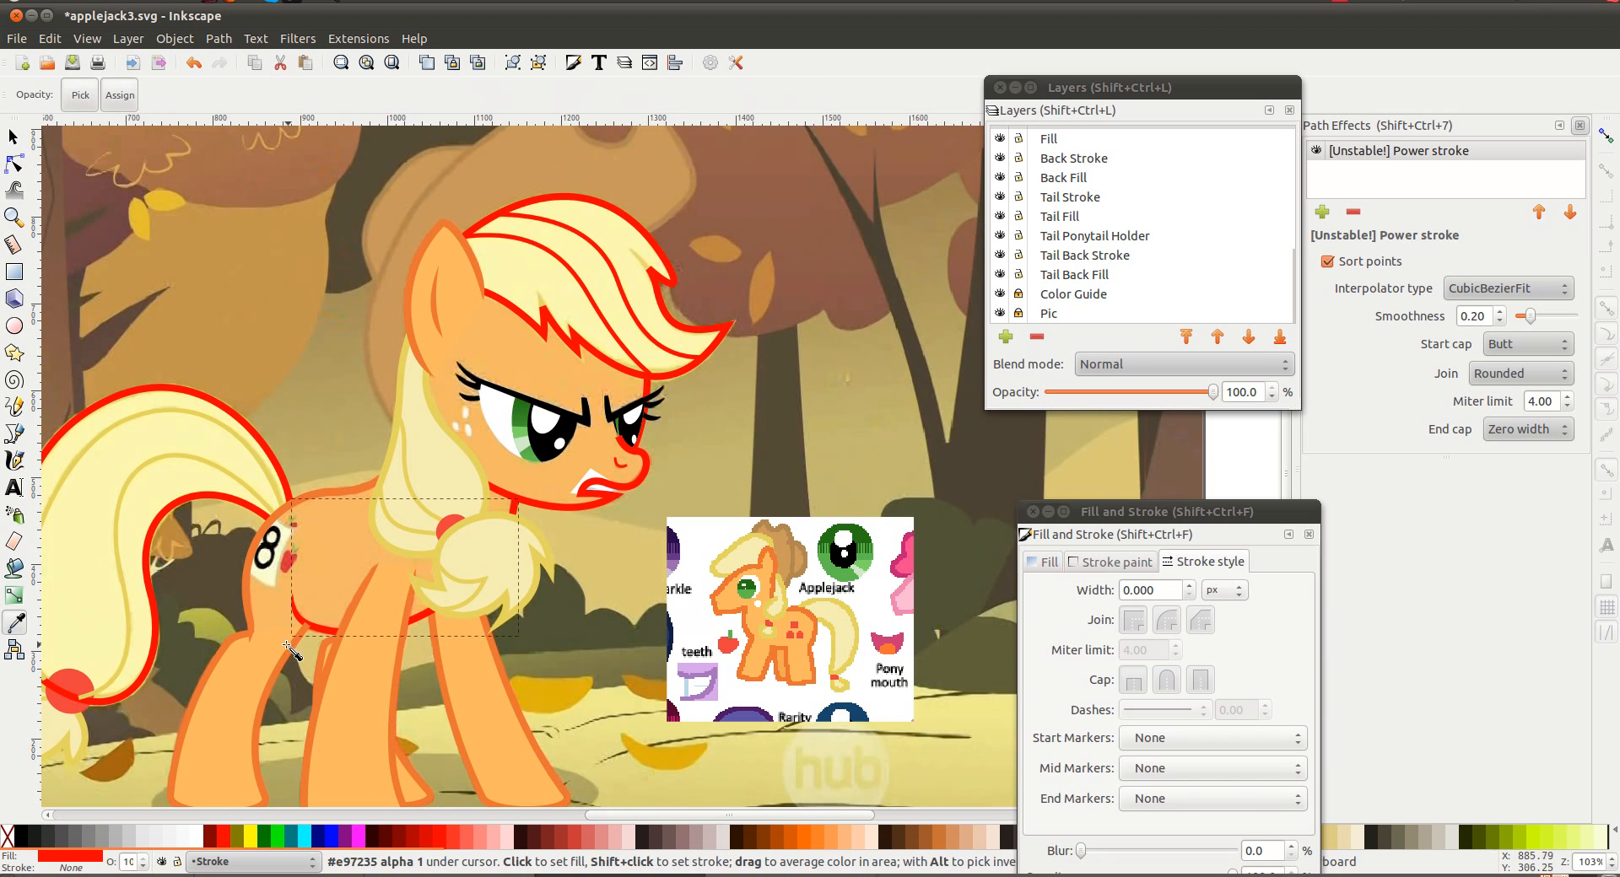
{"action": "key", "text": "s"}
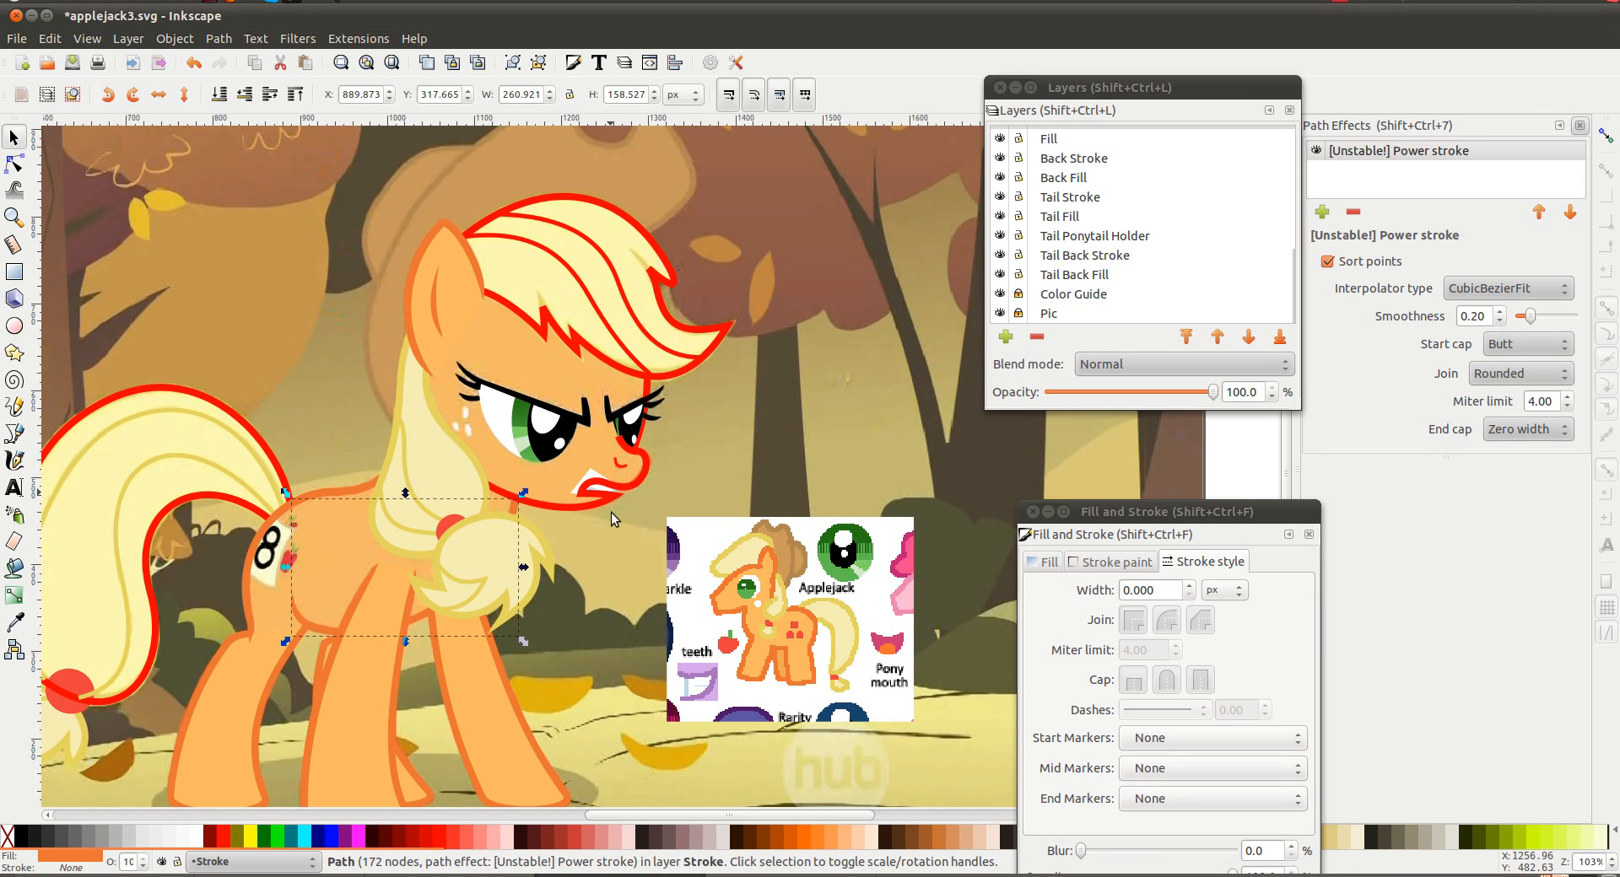
{"action": "key", "text": "Escape"}
Add a Power stroke effect to the muzzle outline with CubicBezierFit interpolation and Zero width start and end caps
{"action": "left_click", "coordinate": [620, 489], "text": "ctrl"}
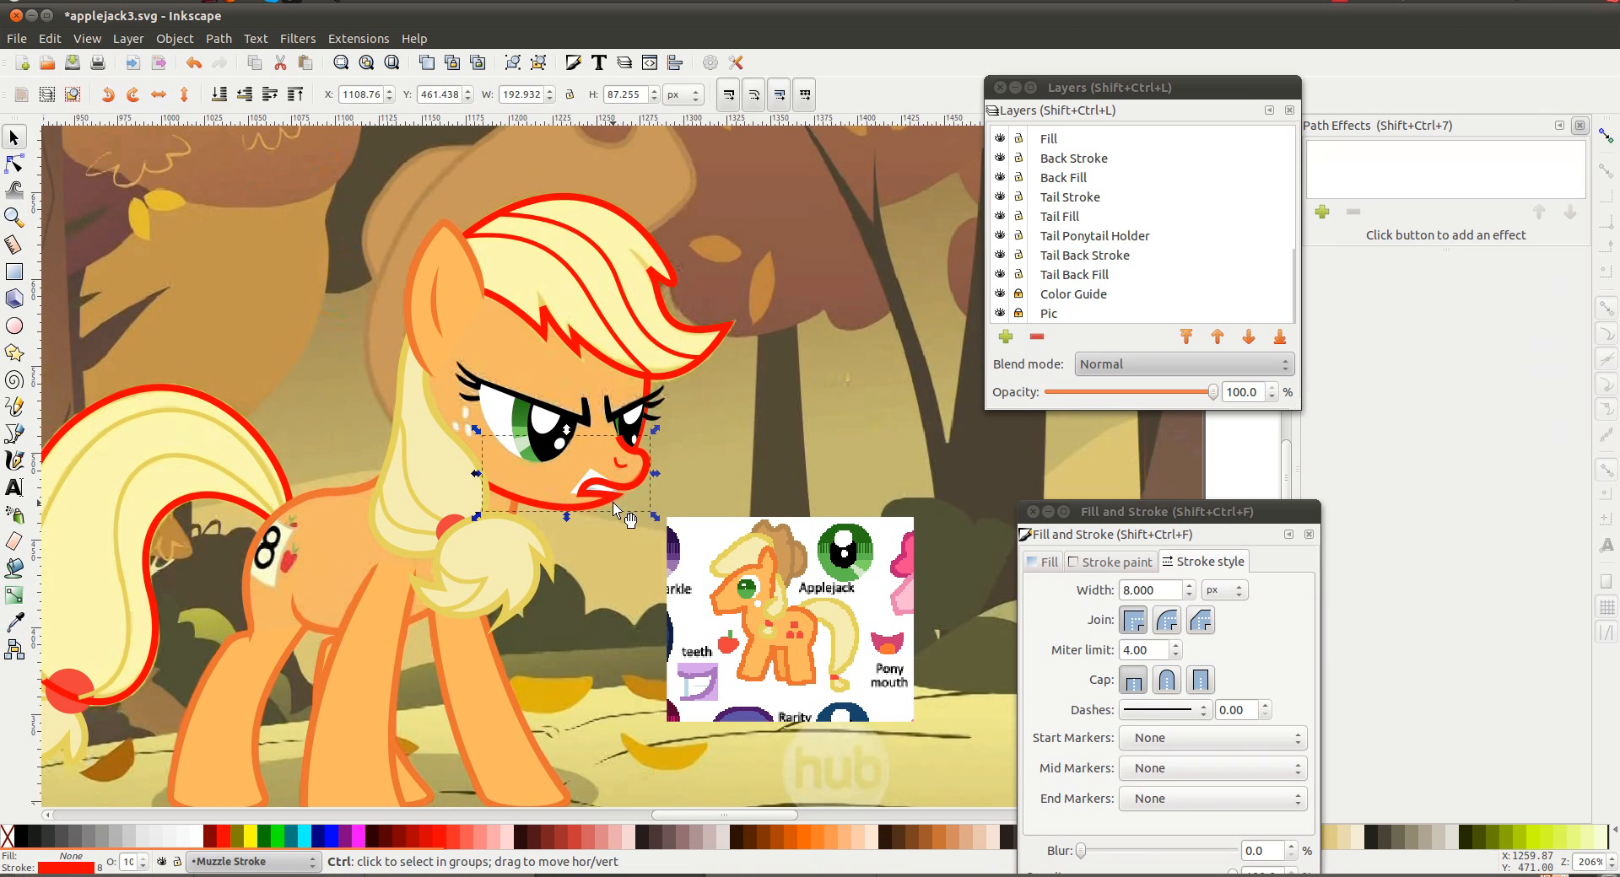
{"action": "scroll", "coordinate": [613, 503], "scroll_direction": "up", "scroll_amount": 2}
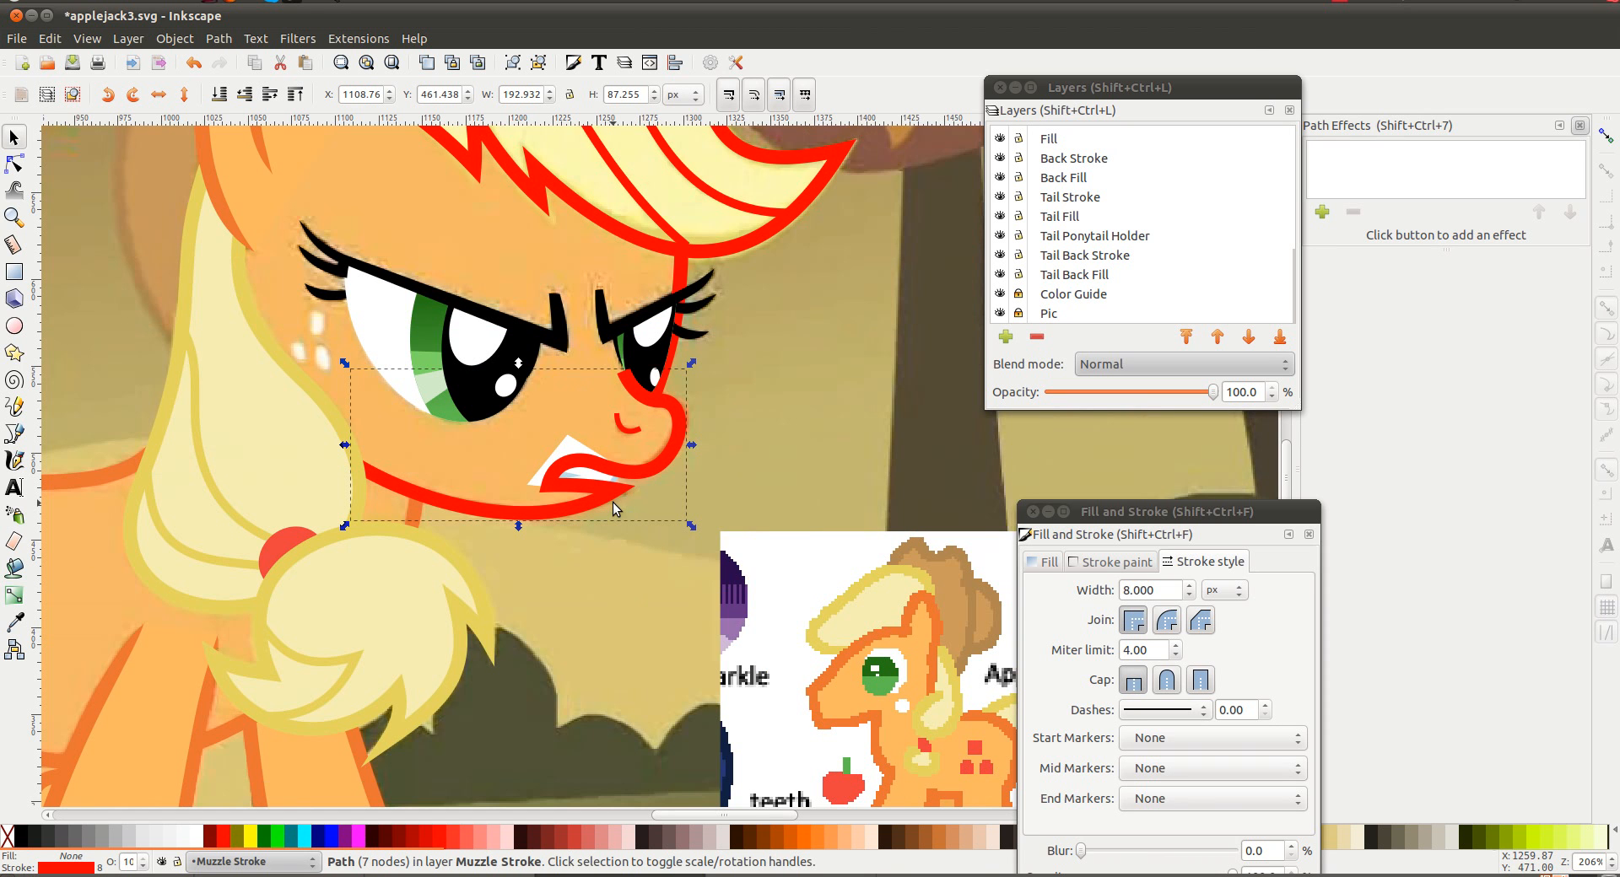
{"action": "left_click", "coordinate": [1323, 213]}
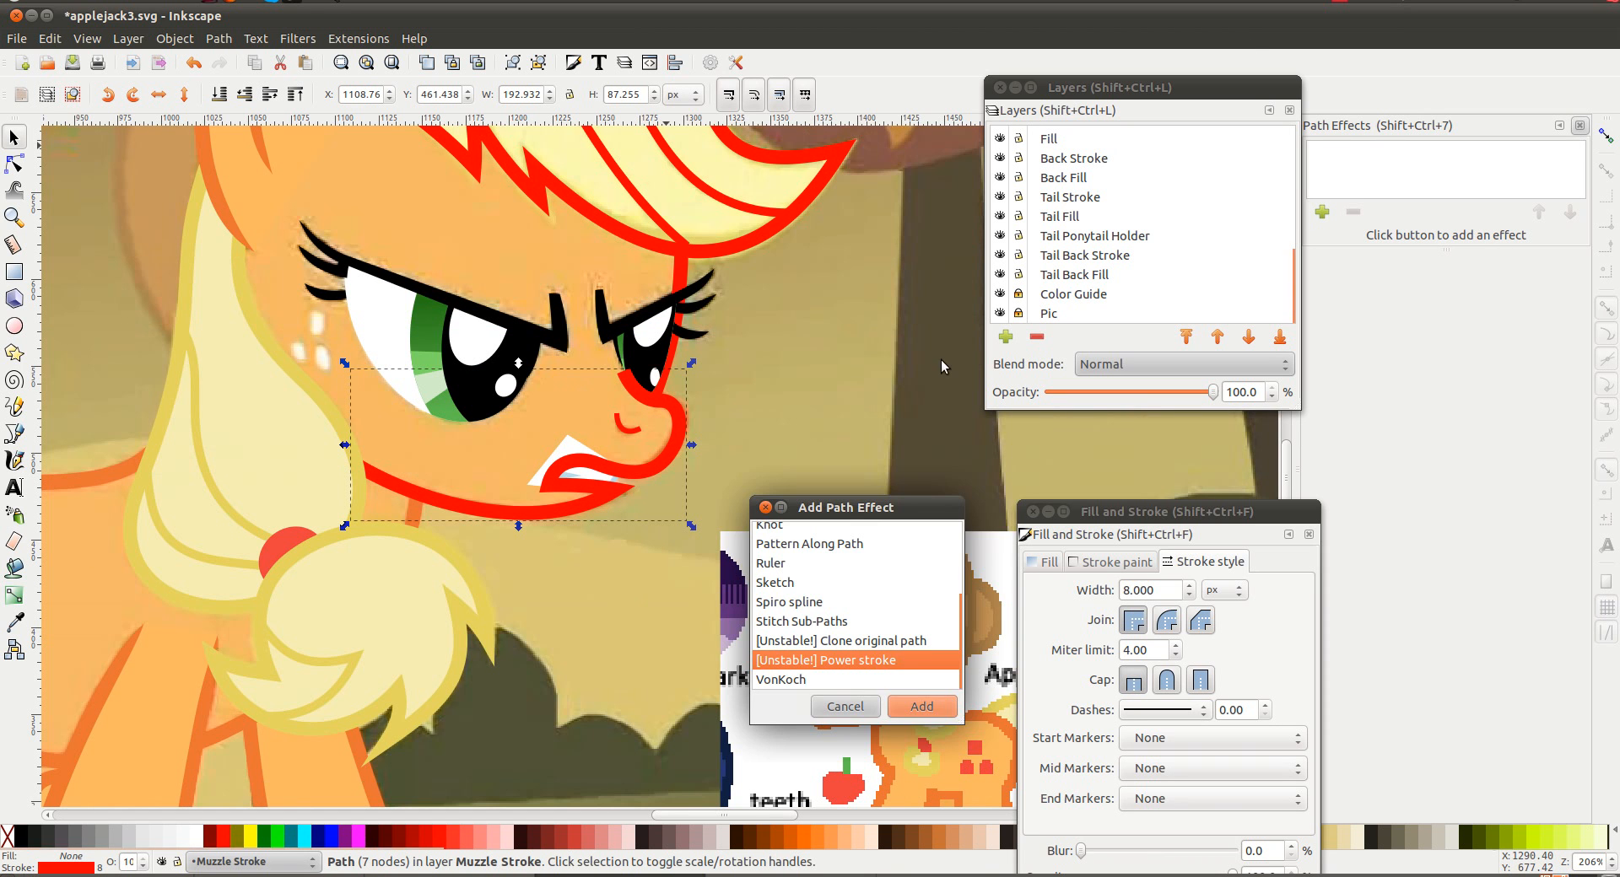
{"action": "left_click", "coordinate": [912, 706]}
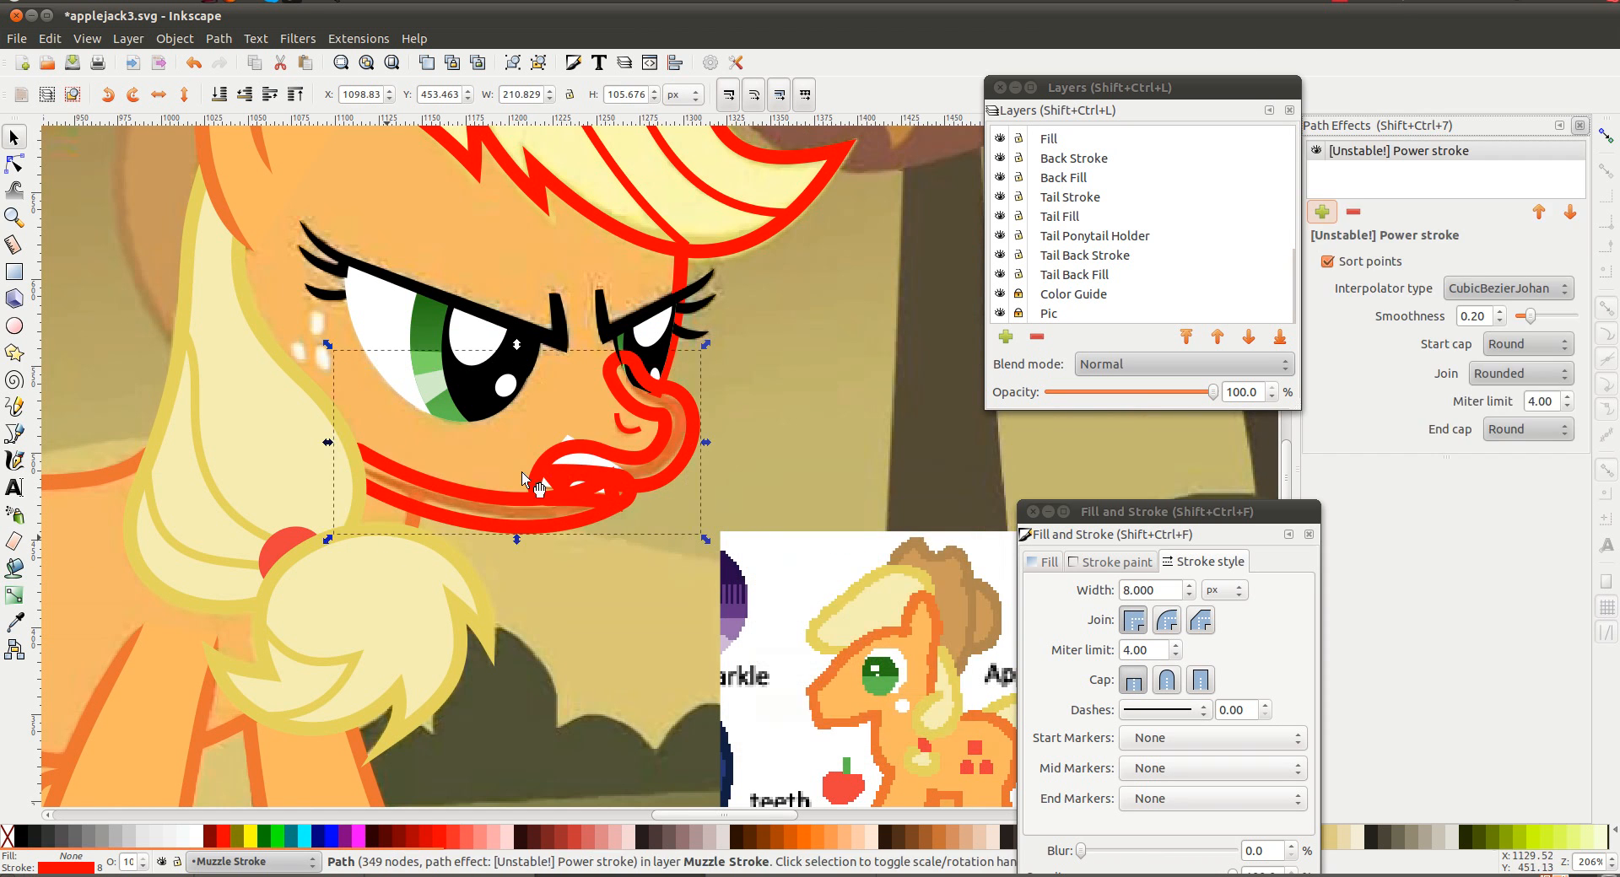
{"action": "left_click", "coordinate": [1498, 289]}
{"action": "left_click", "coordinate": [1498, 295]}
{"action": "left_click", "coordinate": [1511, 344]}
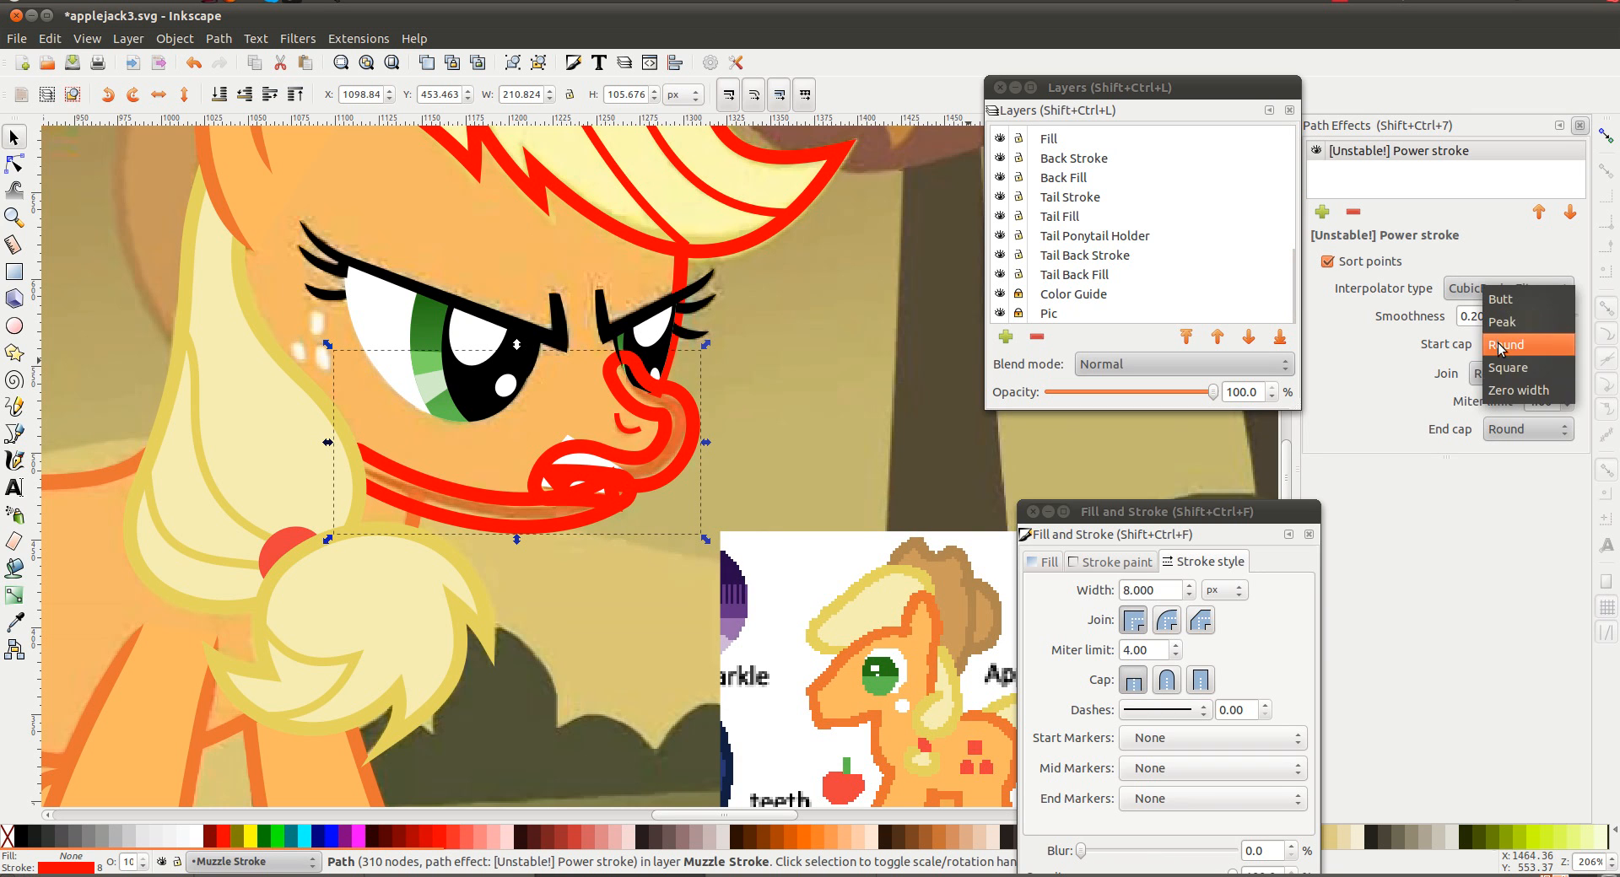
{"action": "left_click", "coordinate": [1506, 389]}
{"action": "left_click", "coordinate": [1508, 430]}
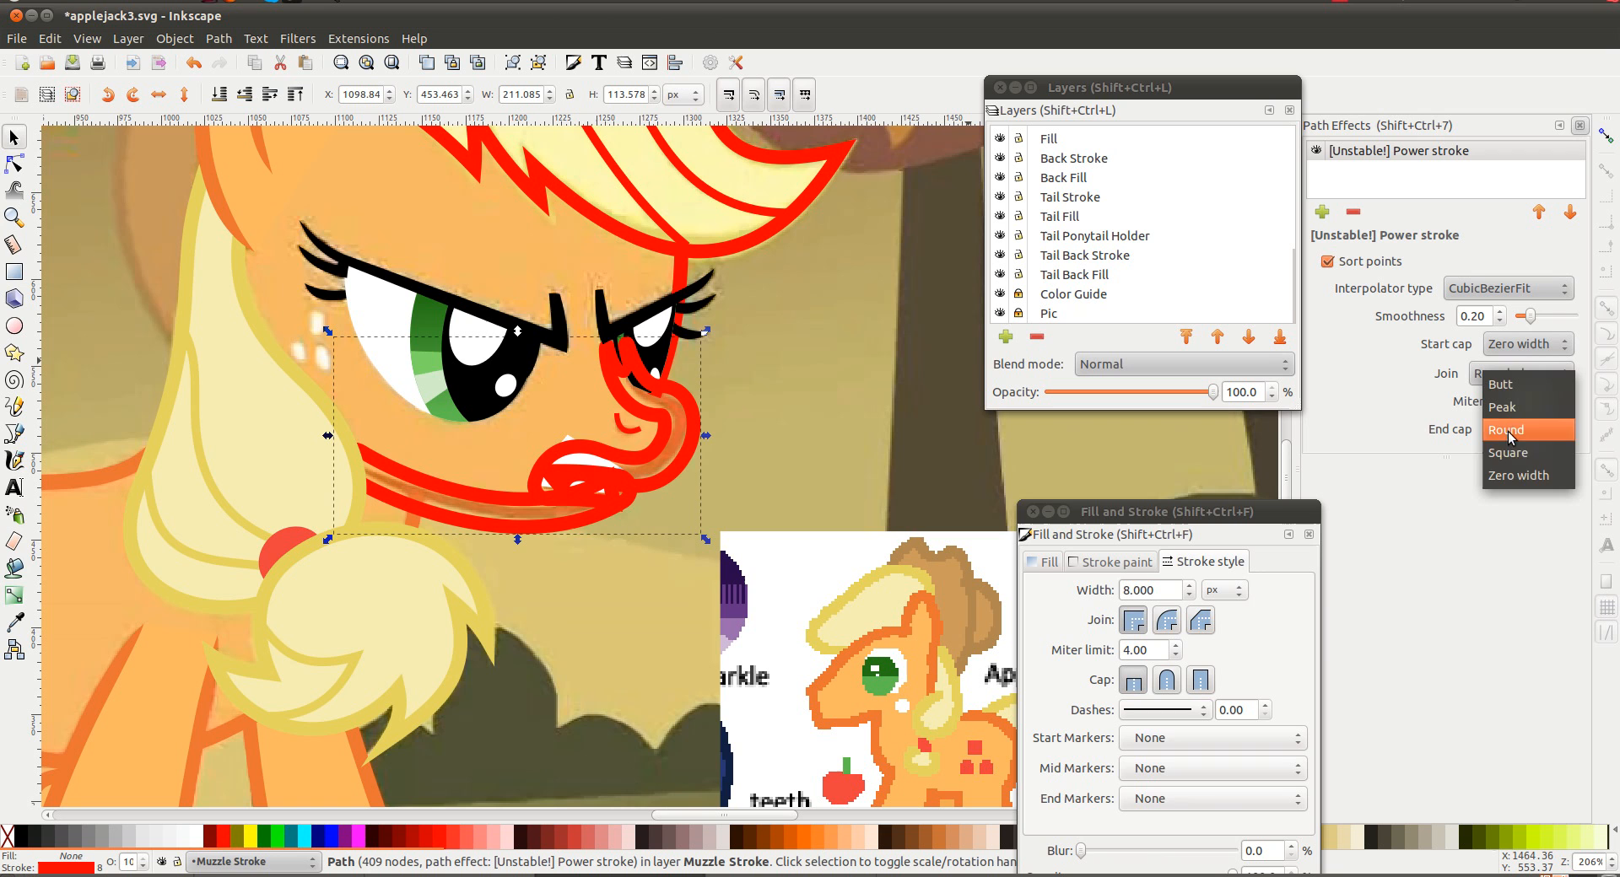
{"action": "left_click", "coordinate": [1518, 478]}
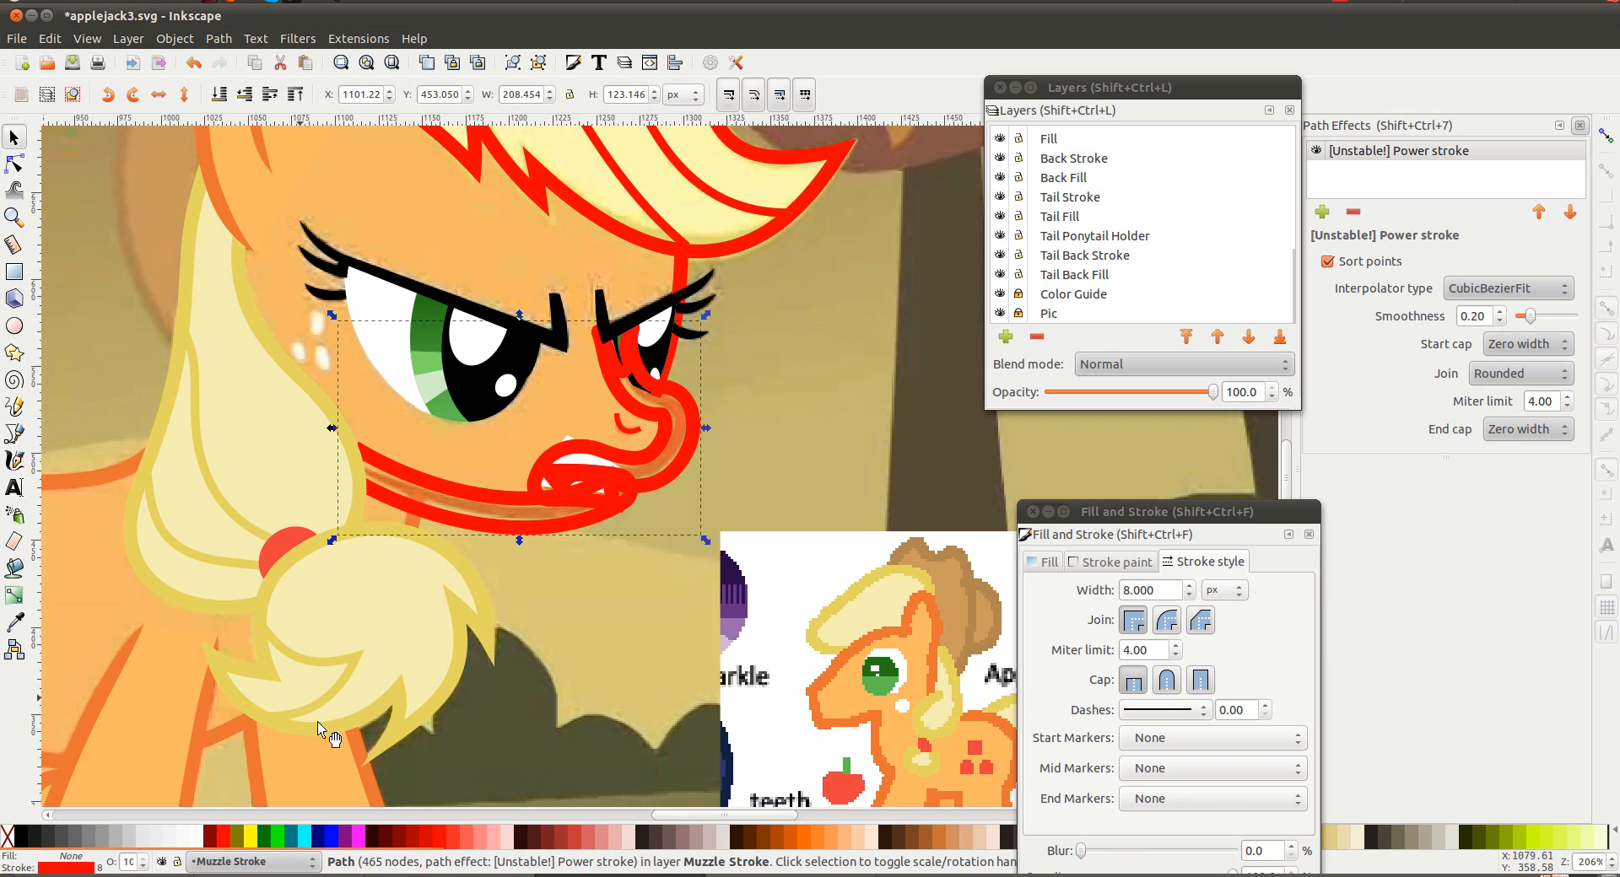
Make a blue-stroked copy of the muzzle outline and remove its Power stroke effect to use it as a width guide
{"action": "left_click", "coordinate": [333, 835], "text": "shift"}
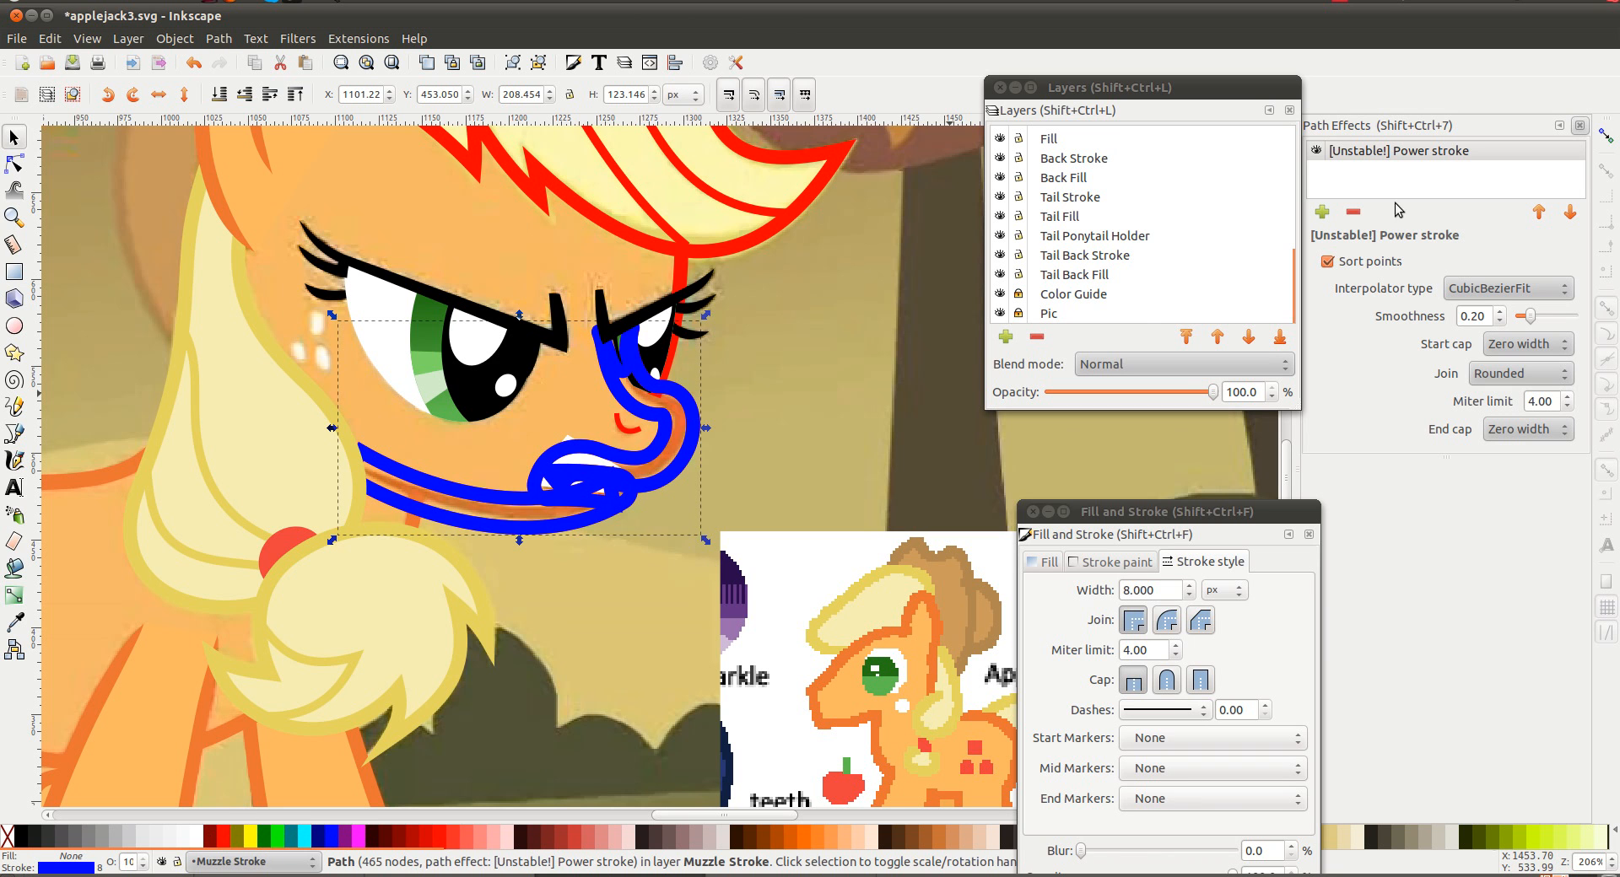
{"action": "left_click", "coordinate": [1353, 211]}
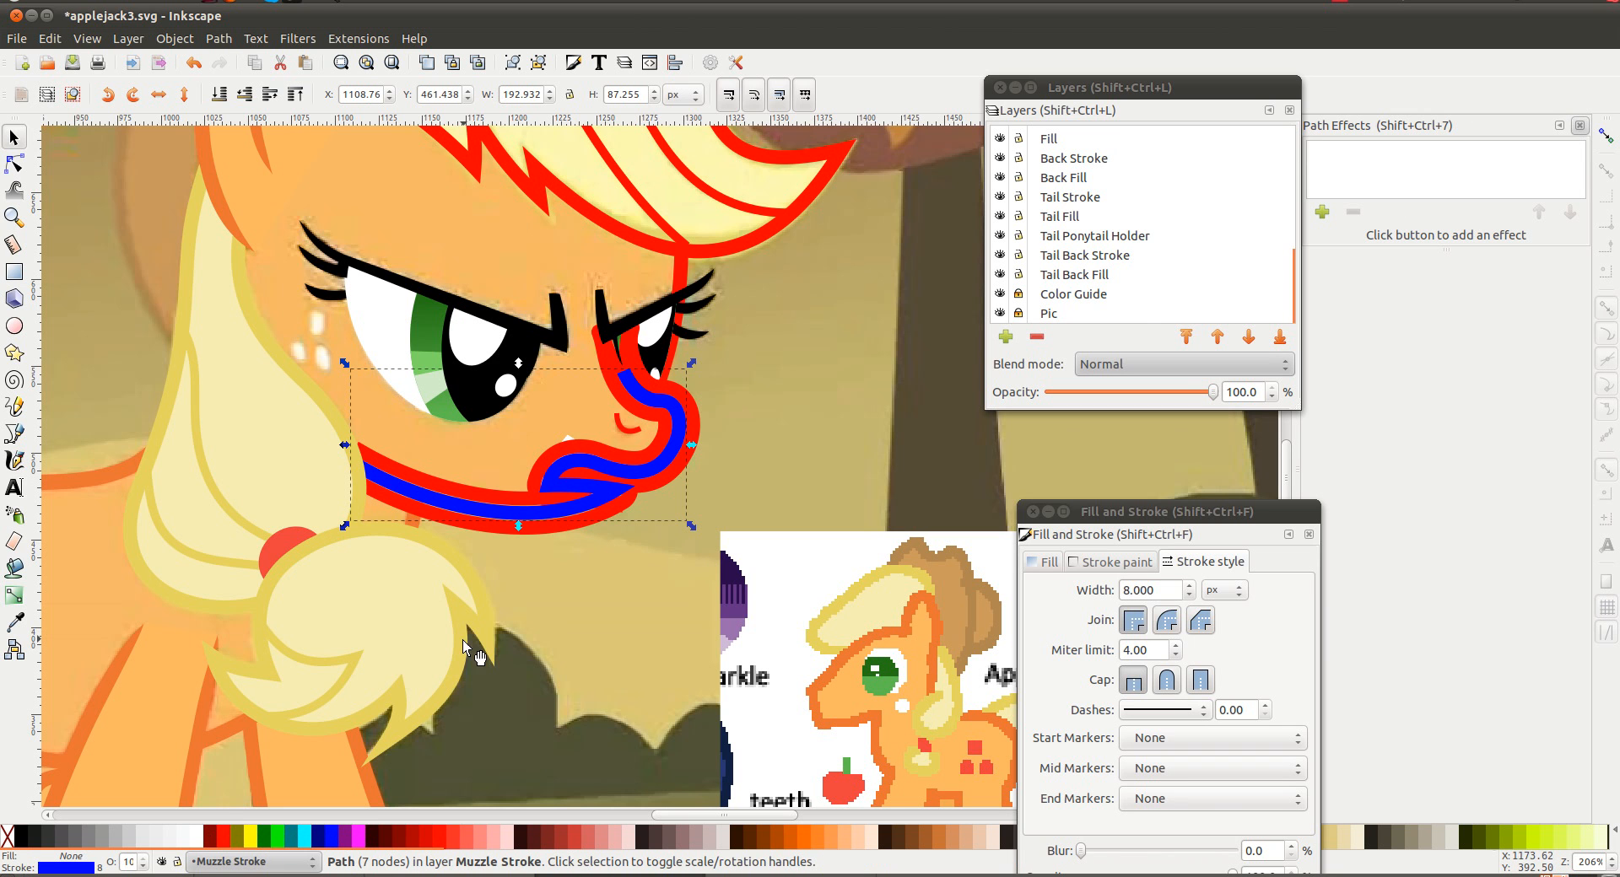
{"action": "left_click", "coordinate": [903, 373]}
Swap fill and stroke on the power-stroked muzzle outline beneath the blue guide
{"action": "key", "text": "n"}
{"action": "left_click", "coordinate": [700, 442]}
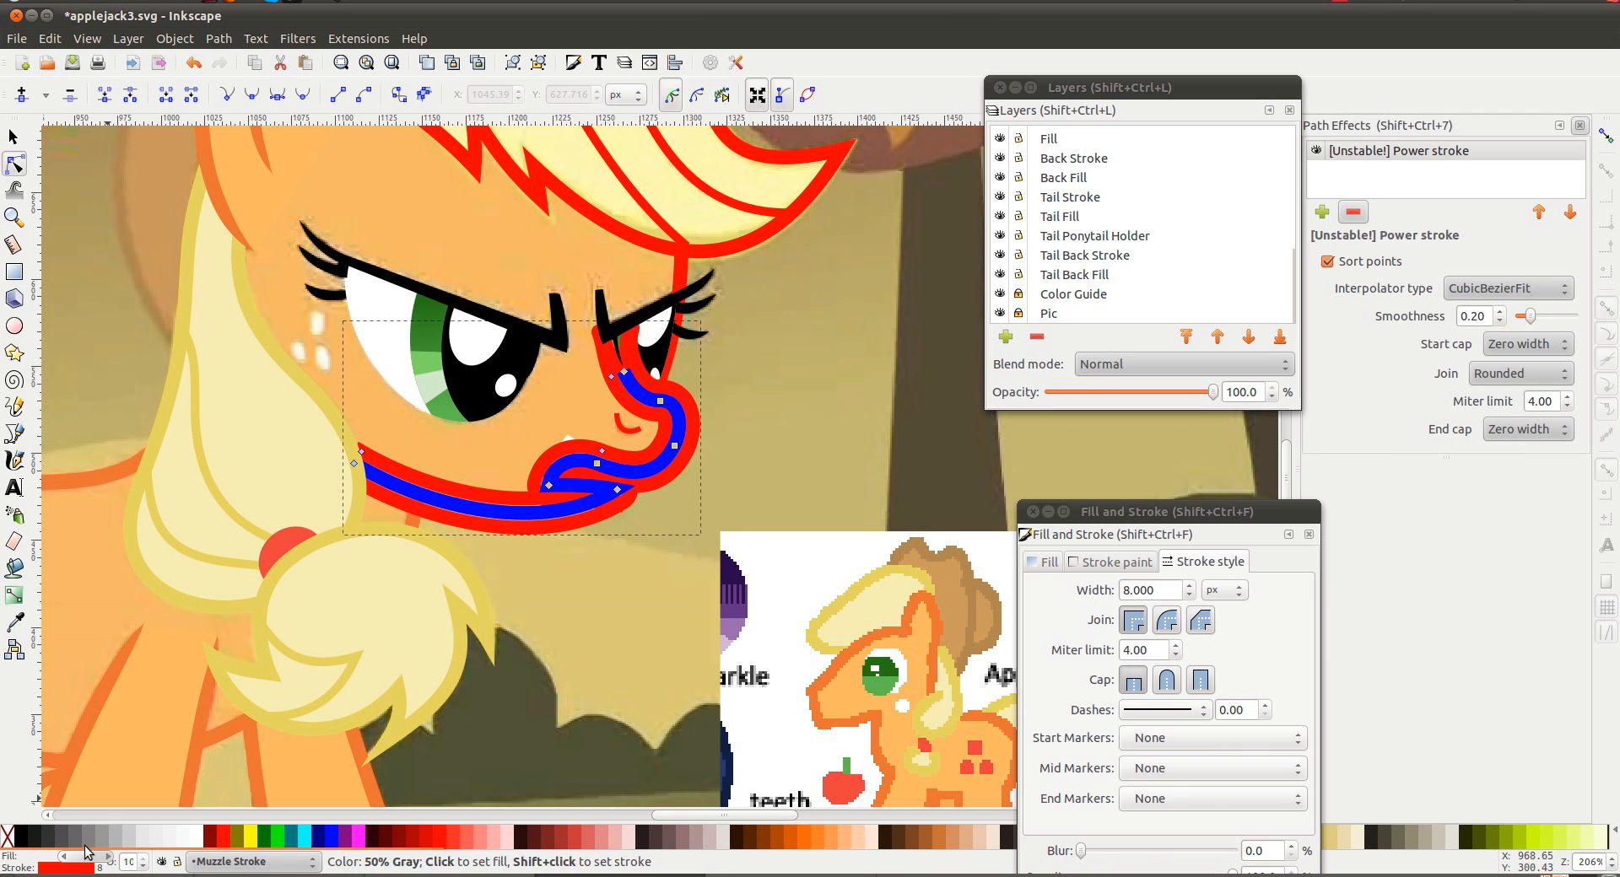
{"action": "right_click", "coordinate": [99, 869]}
{"action": "left_click", "coordinate": [74, 868]}
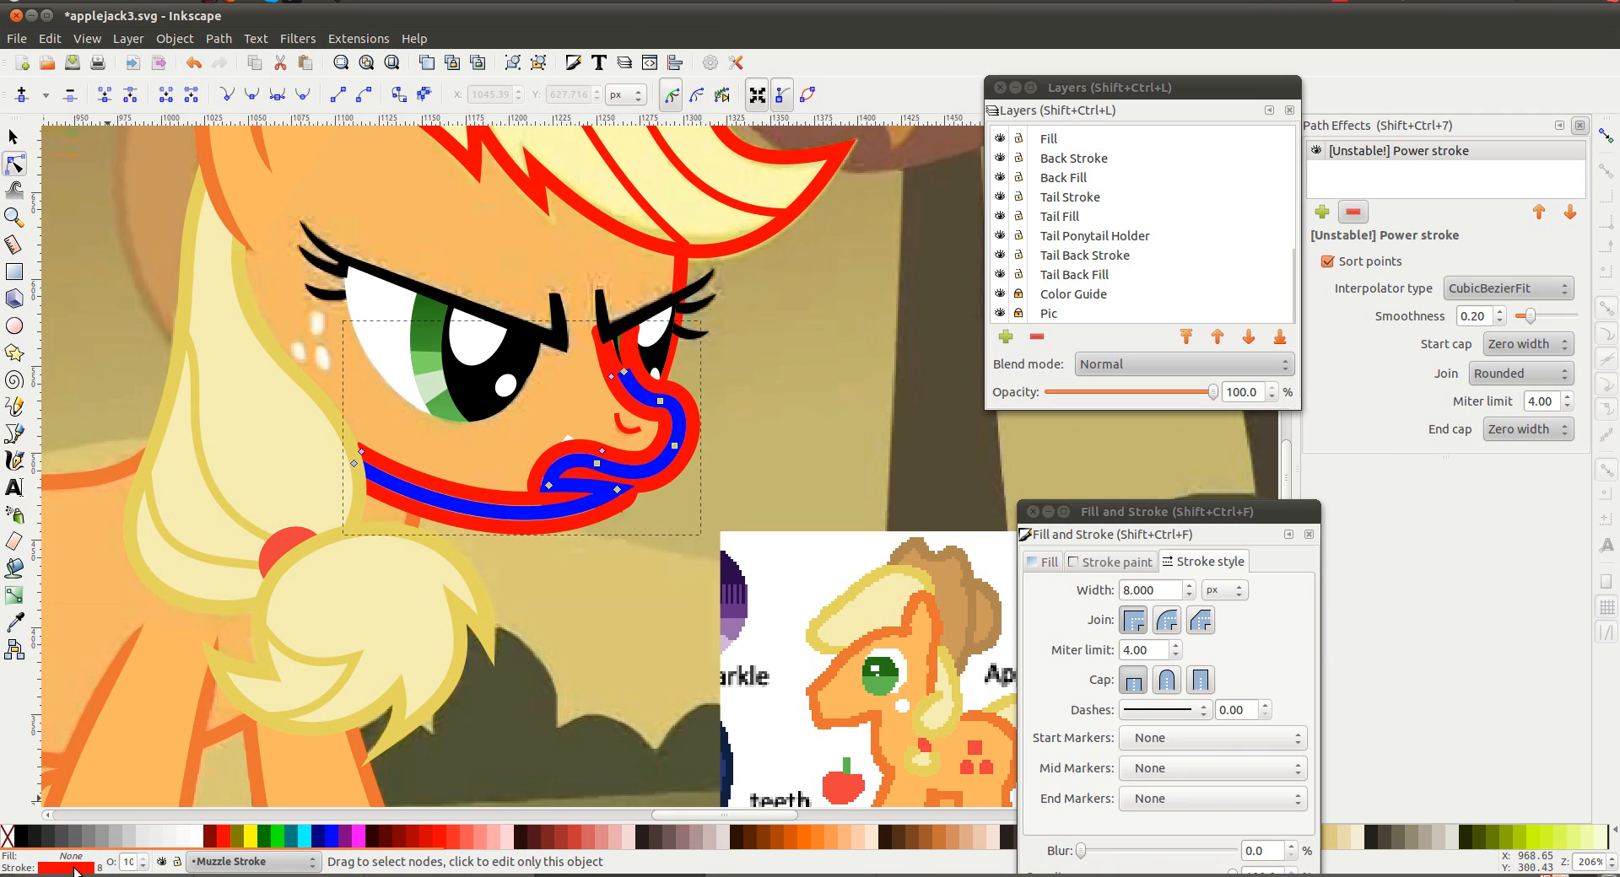
{"action": "right_click", "coordinate": [75, 868]}
{"action": "left_click", "coordinate": [109, 792]}
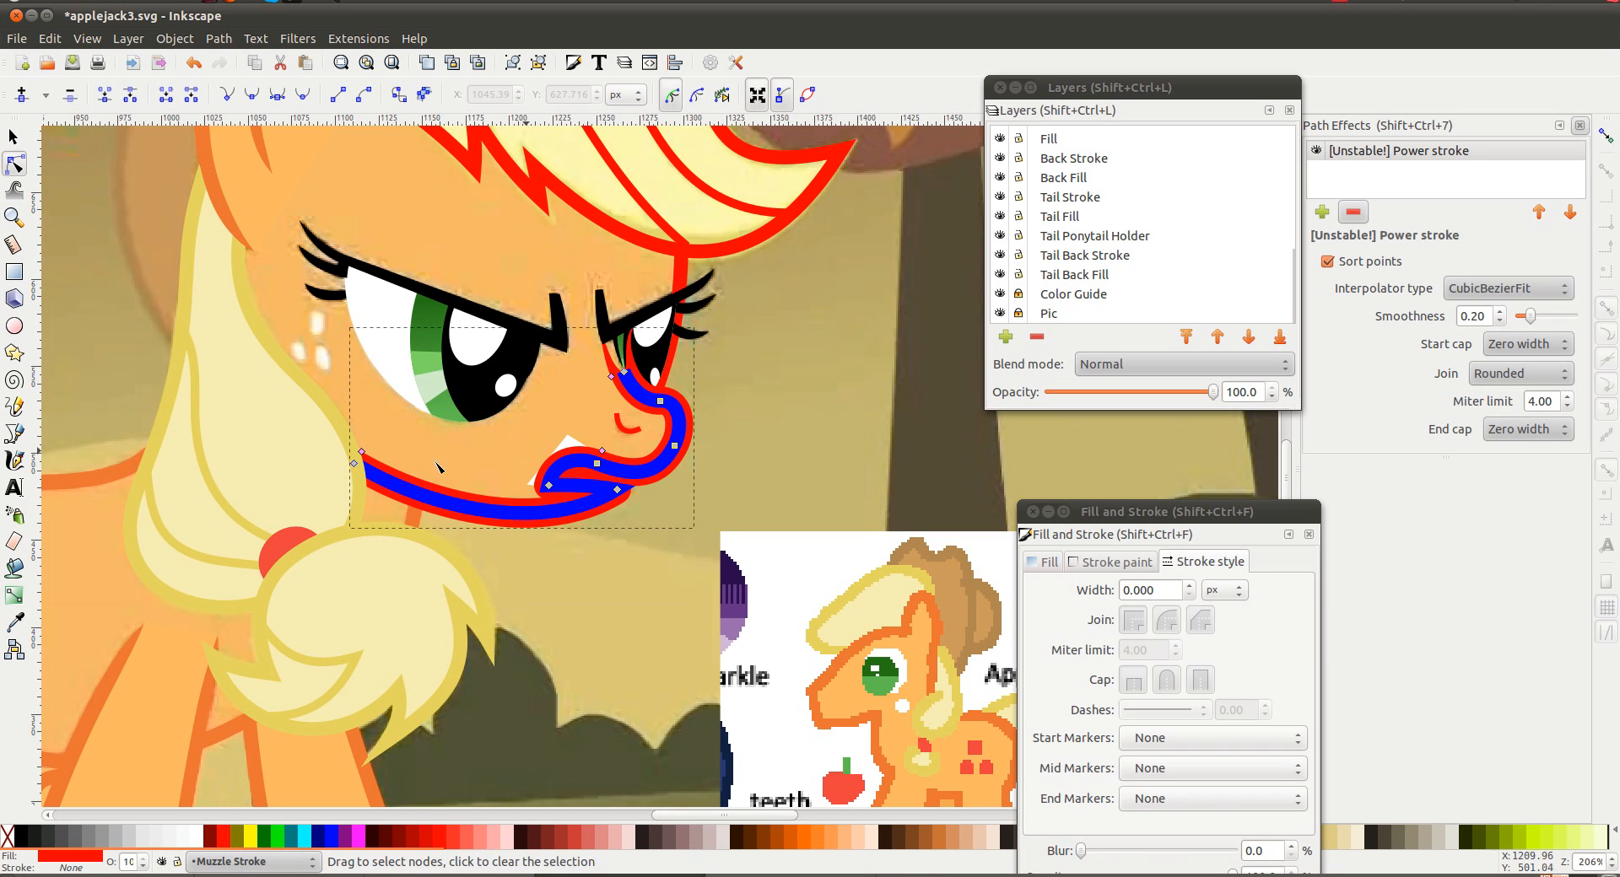
Adjust the muzzle outline's width control points along the chin, nose and mouth to match the blue guide's width
{"action": "left_click_drag", "start_coordinate": [363, 460], "coordinate": [441, 498]}
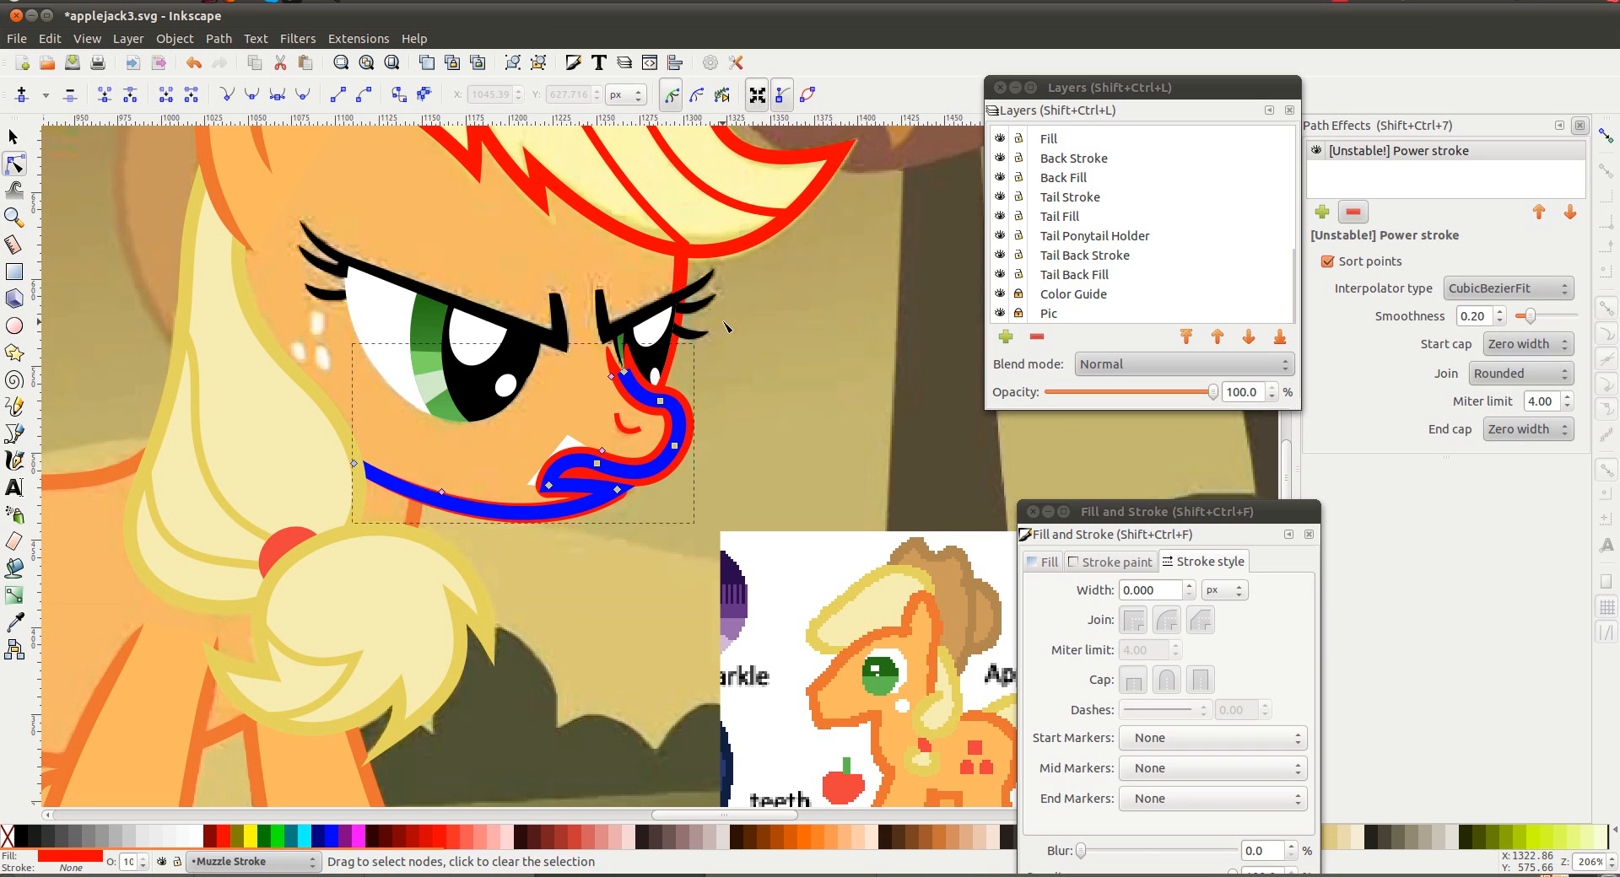
{"action": "left_click_drag", "start_coordinate": [610, 376], "coordinate": [660, 413]}
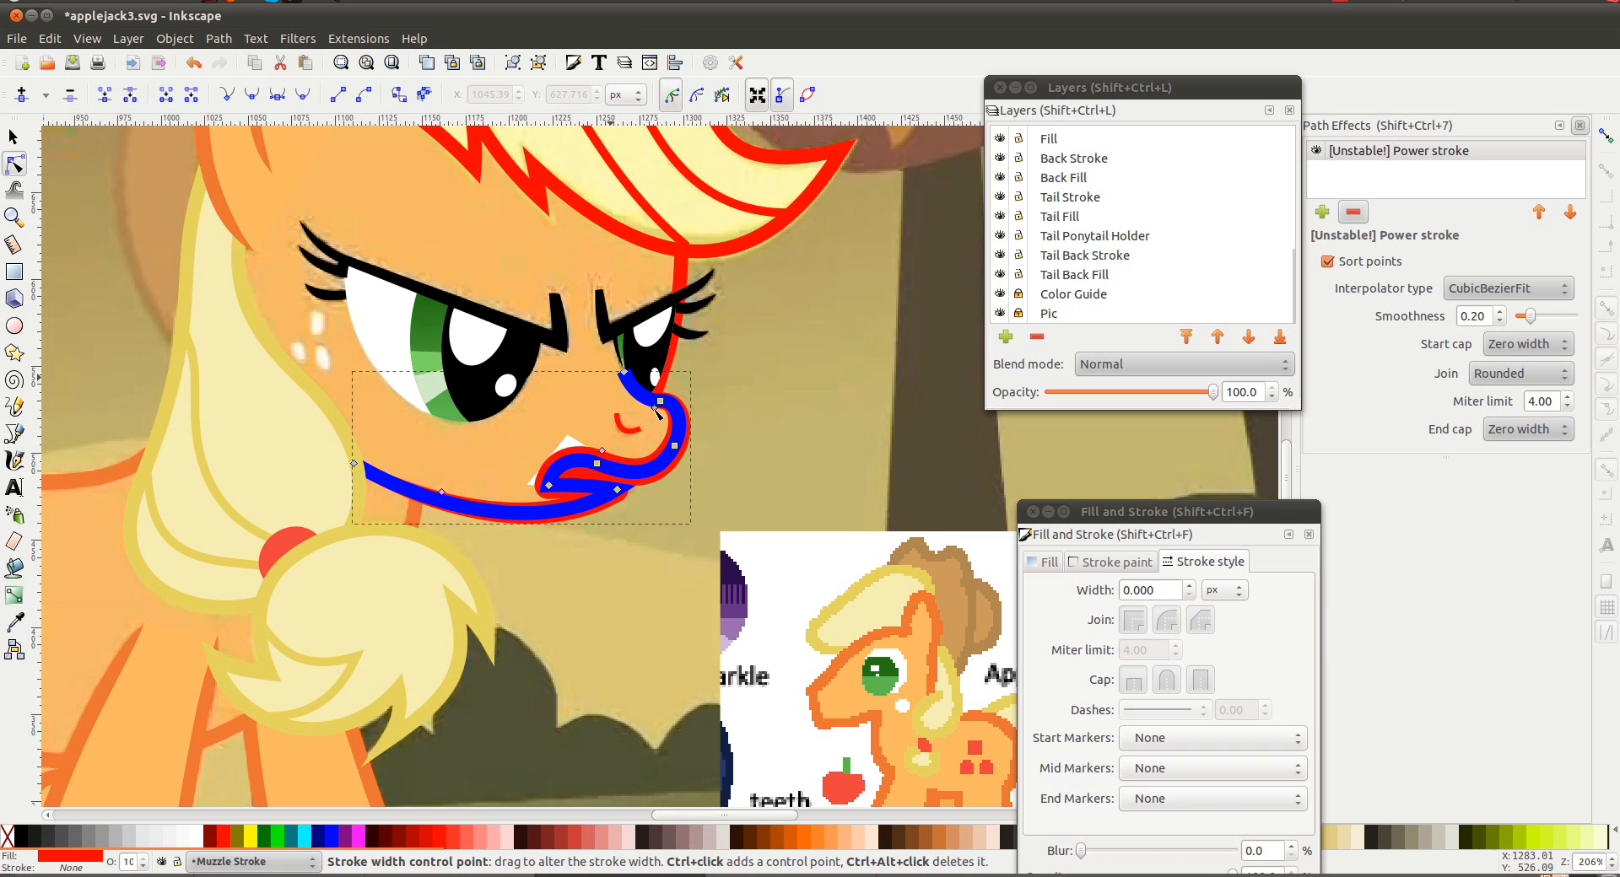
{"action": "left_click_drag", "start_coordinate": [656, 412], "coordinate": [672, 447]}
{"action": "key", "text": "Escape"}
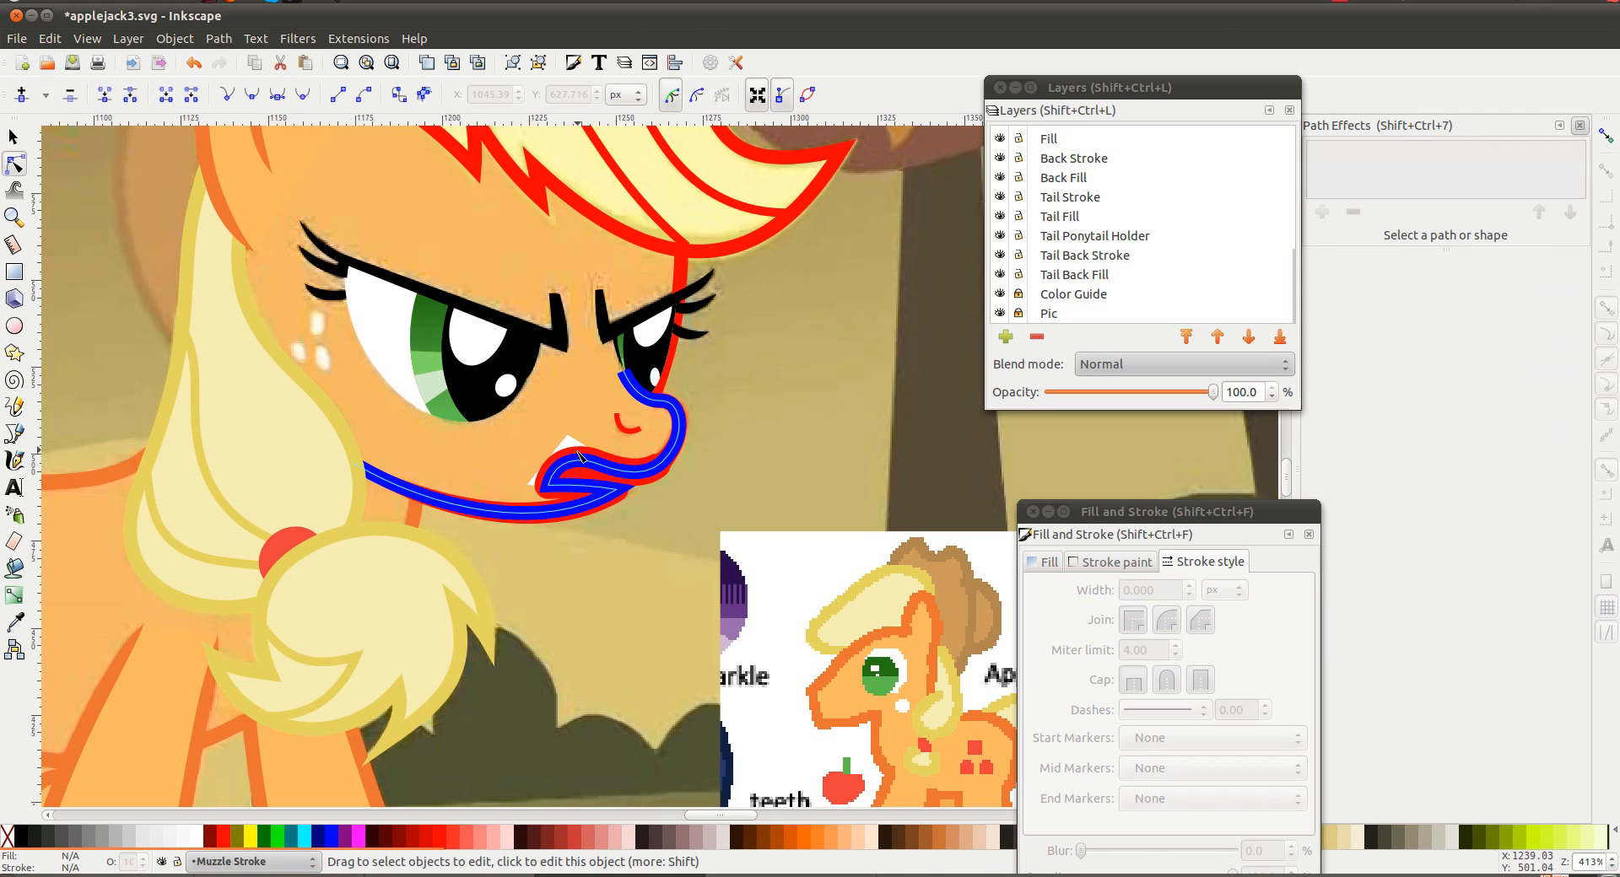
{"action": "left_click", "coordinate": [629, 445]}
{"action": "left_click_drag", "start_coordinate": [627, 448], "coordinate": [614, 469]}
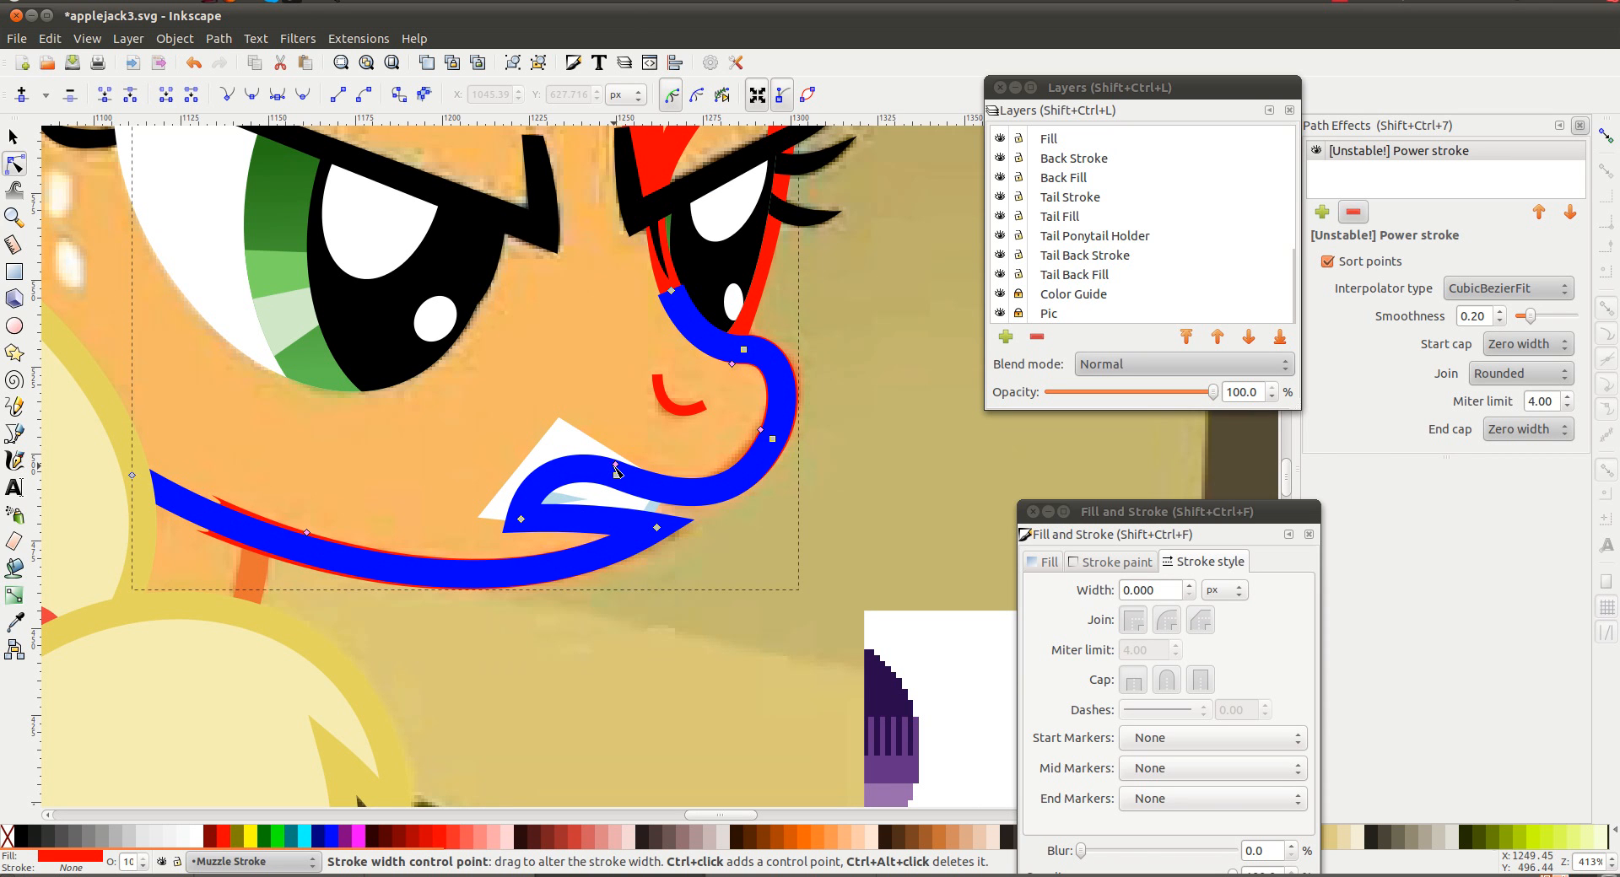
{"action": "mouse_move", "coordinate": [544, 474]}
{"action": "left_mouse_down"}
{"action": "mouse_move", "coordinate": [524, 506]}
{"action": "mouse_move", "coordinate": [585, 529]}
{"action": "left_mouse_up"}
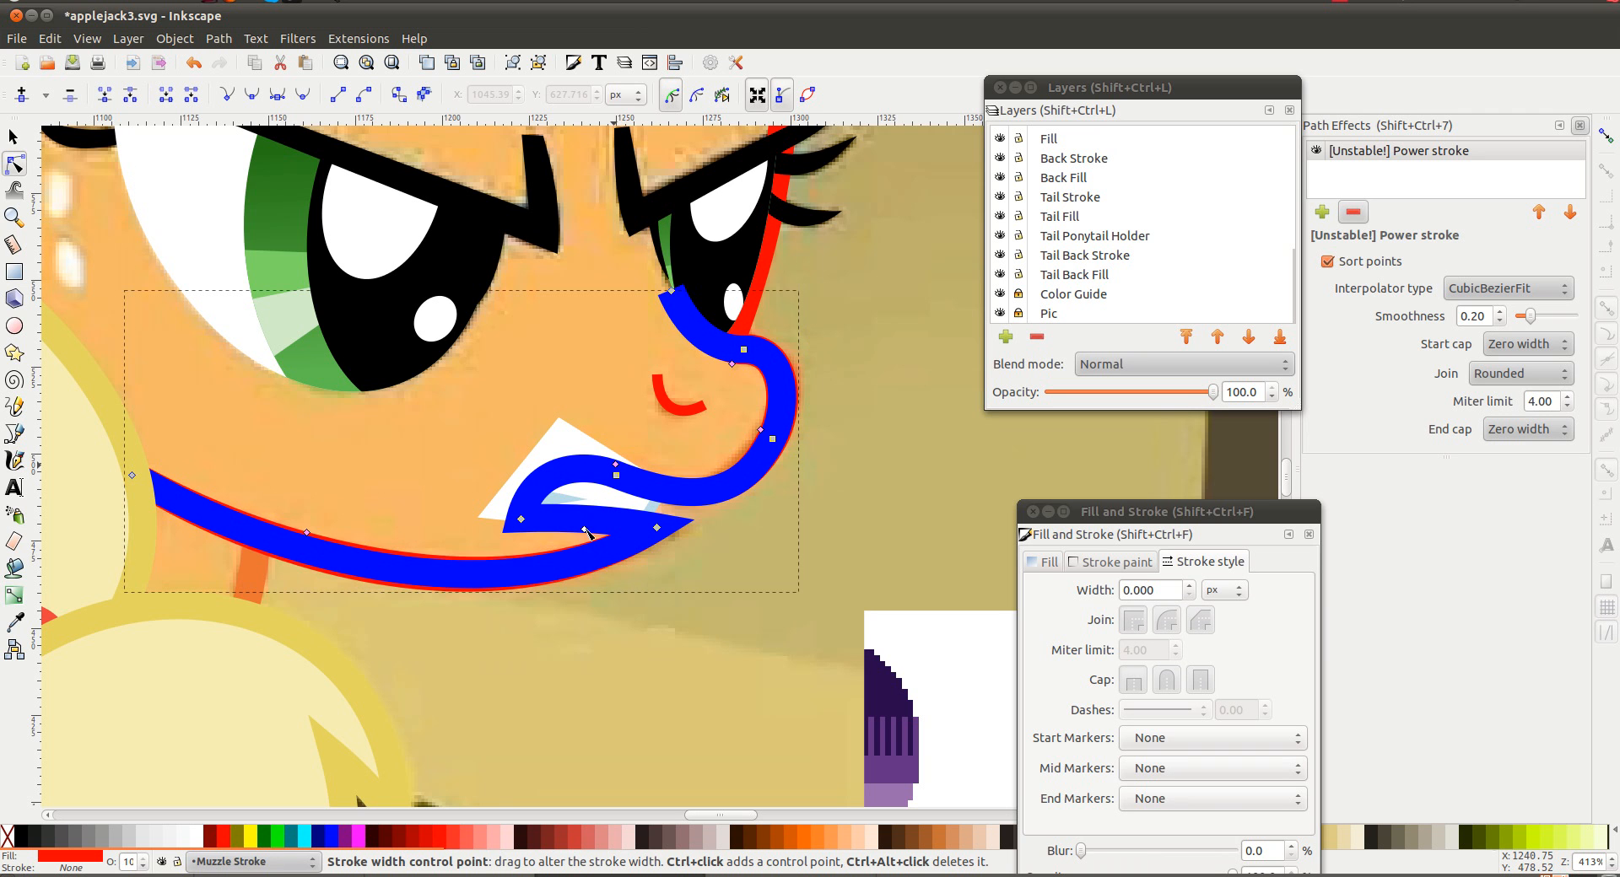
Delete the blue guide line along the muzzle
{"action": "left_click", "coordinate": [554, 365]}
{"action": "key", "text": "s"}
{"action": "left_click", "coordinate": [588, 472]}
{"action": "key", "text": "Delete"}
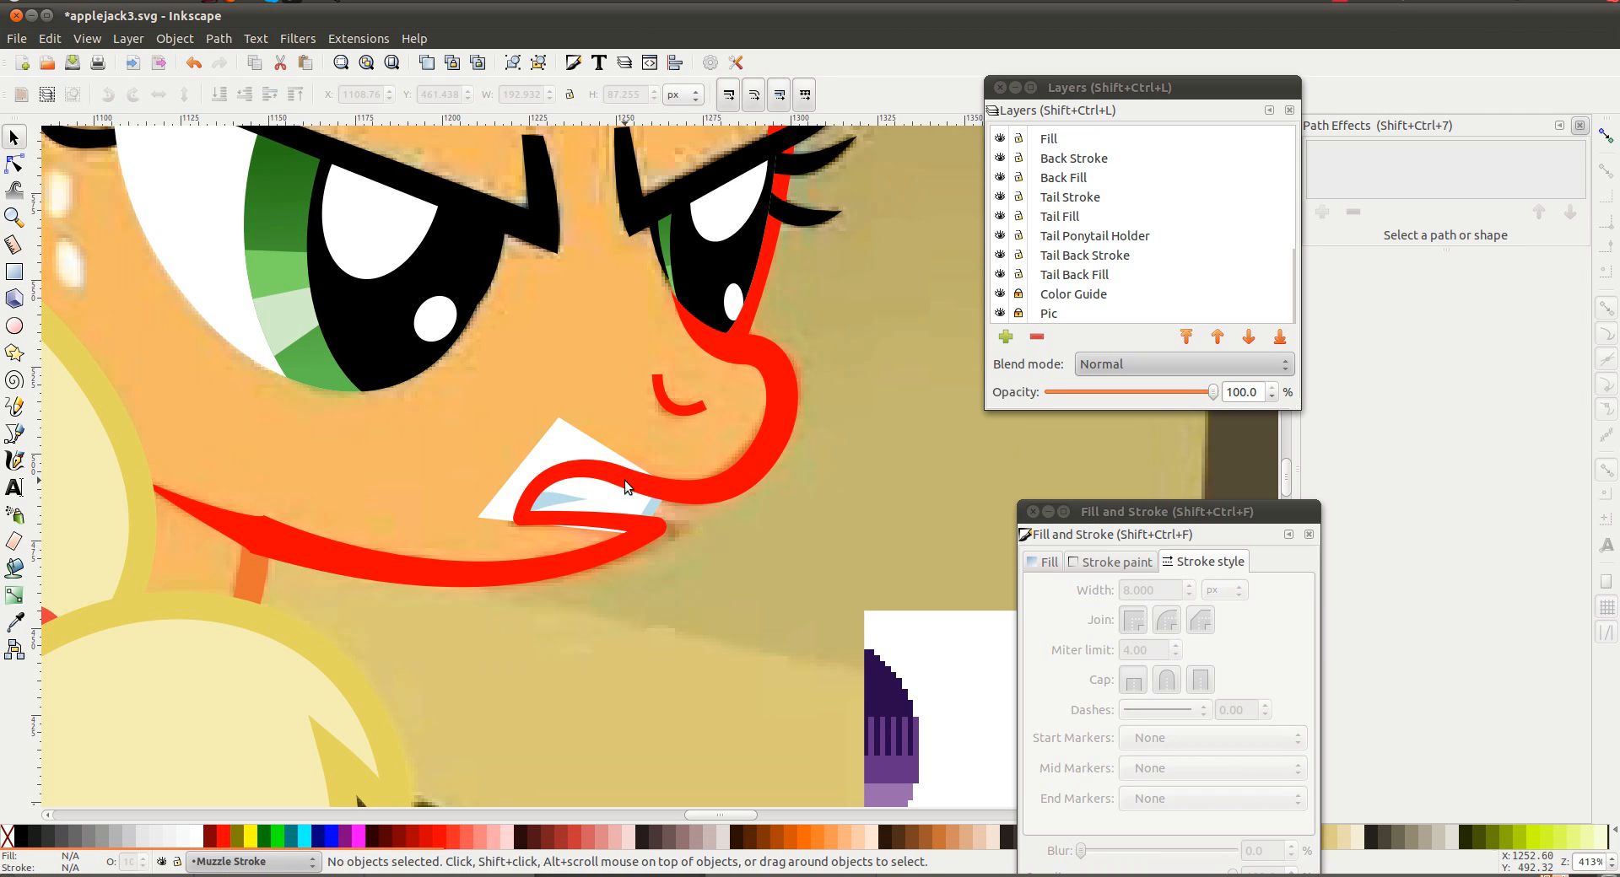
Open the muzzle outline for node editing and set its Power stroke join to Miter
{"action": "double_click", "coordinate": [596, 473]}
{"action": "left_click", "coordinate": [1506, 374]}
{"action": "left_click", "coordinate": [1496, 351]}
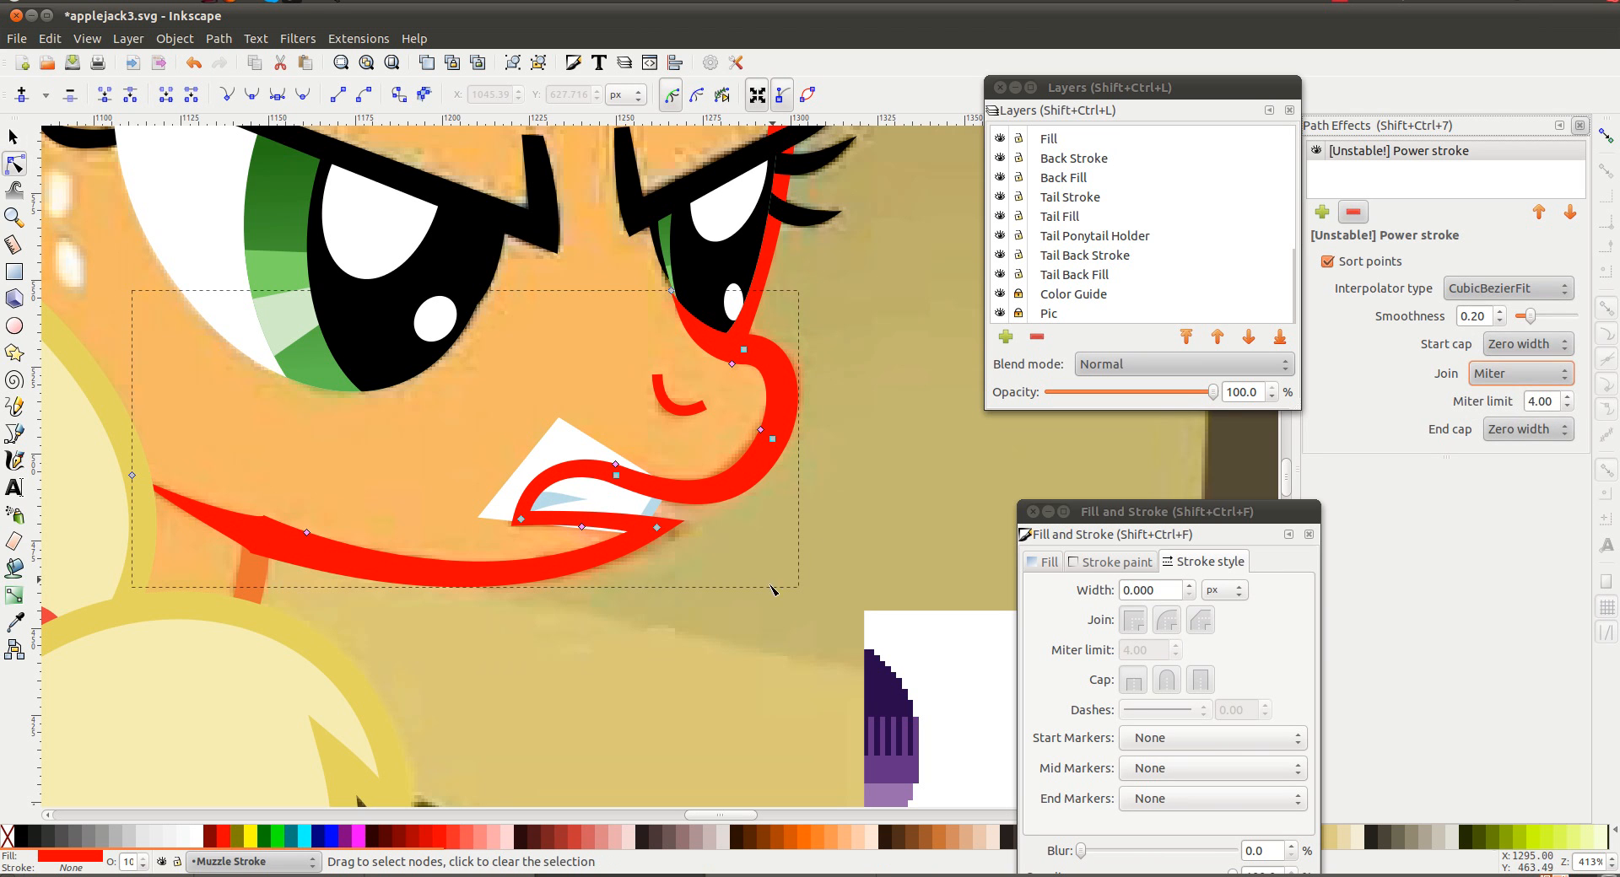
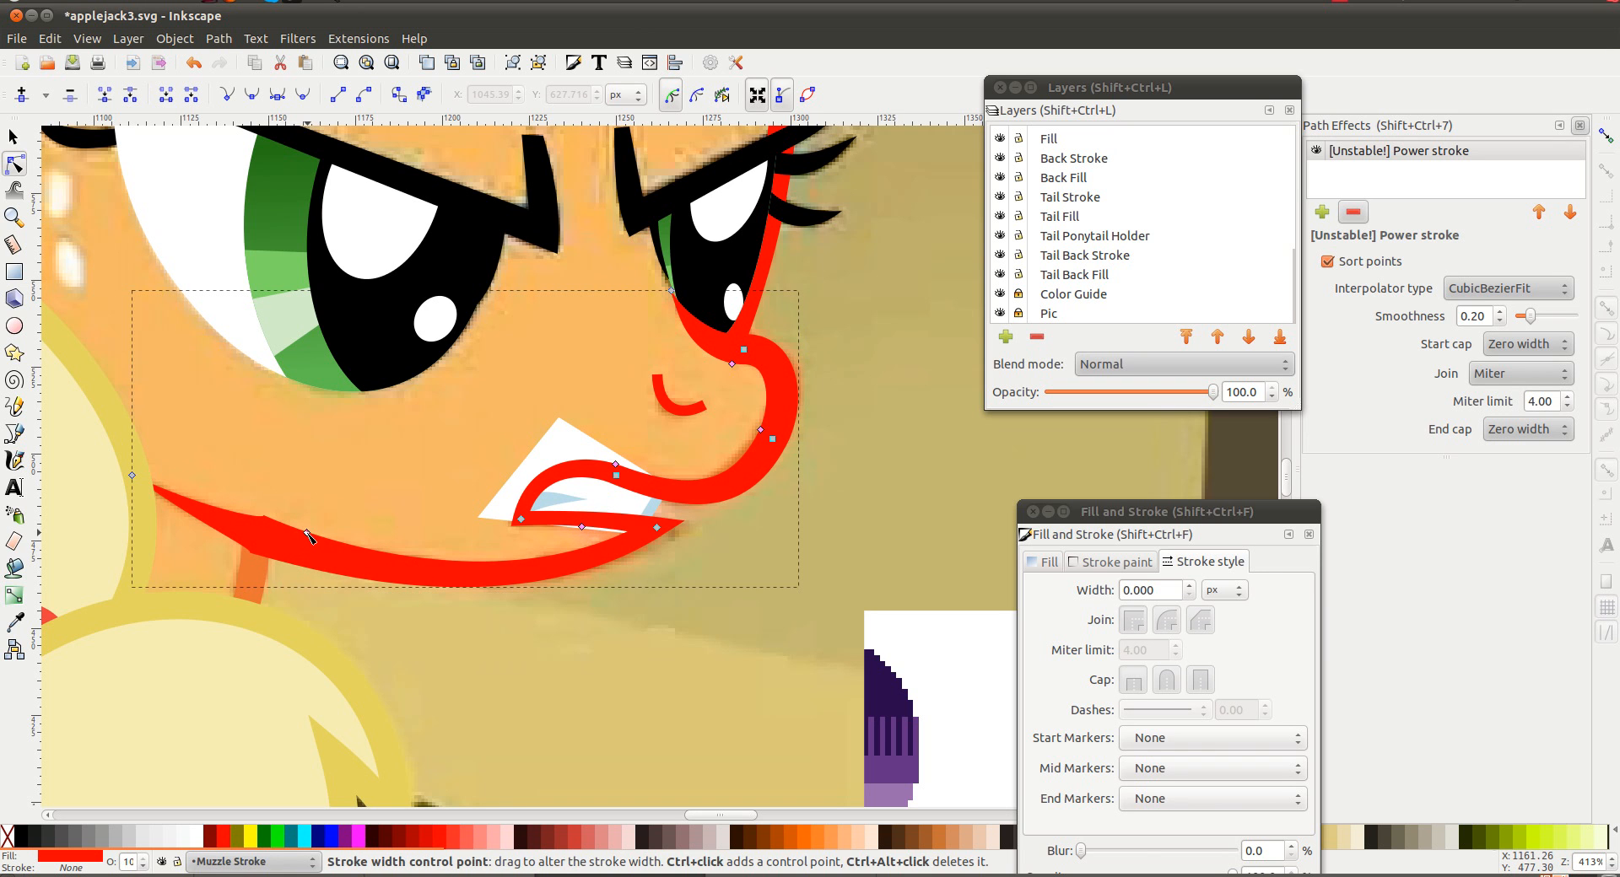
Add a width control point near the jaw end of the muzzle outline and adjust the widths there into a smooth taper
{"action": "left_click_drag", "start_coordinate": [307, 533], "coordinate": [316, 541]}
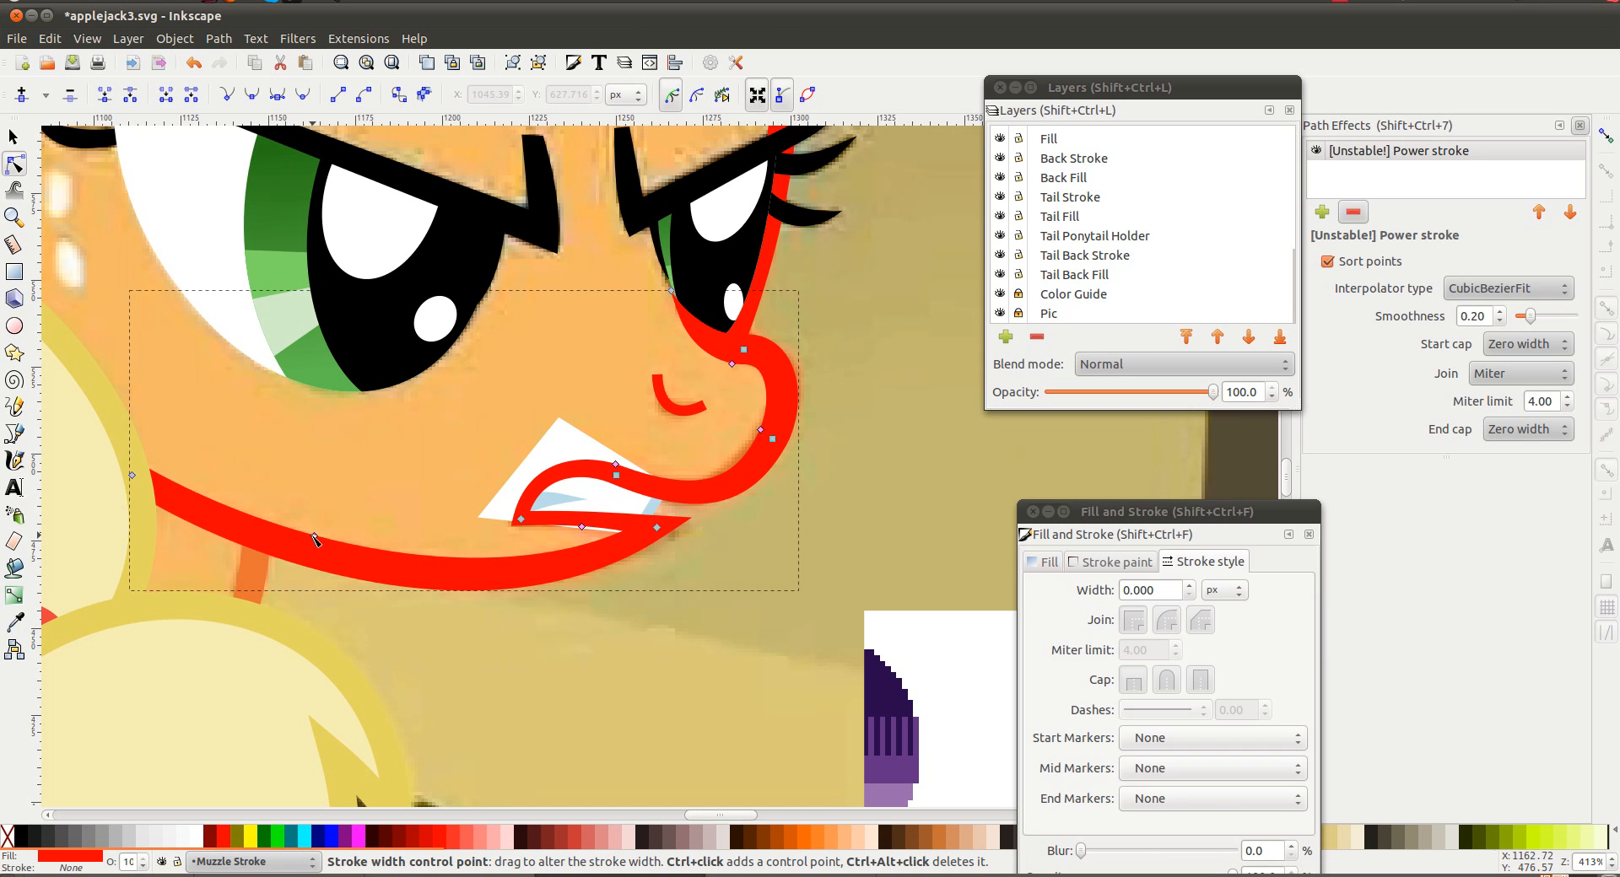
{"action": "left_click_drag", "start_coordinate": [314, 536], "coordinate": [206, 511]}
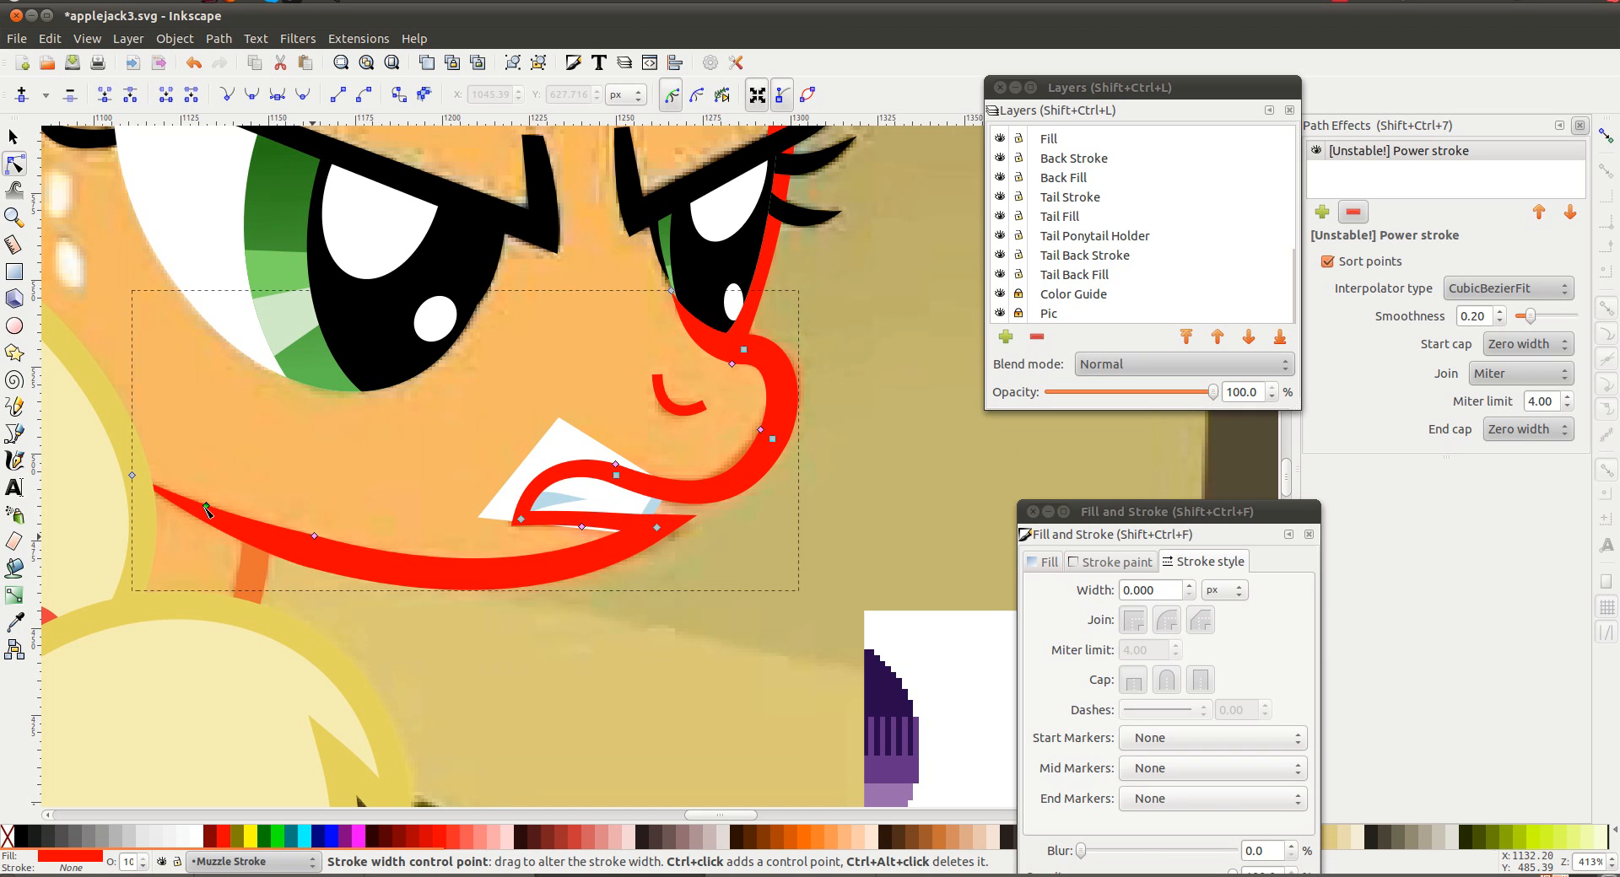
{"action": "left_click_drag", "start_coordinate": [314, 535], "coordinate": [323, 544]}
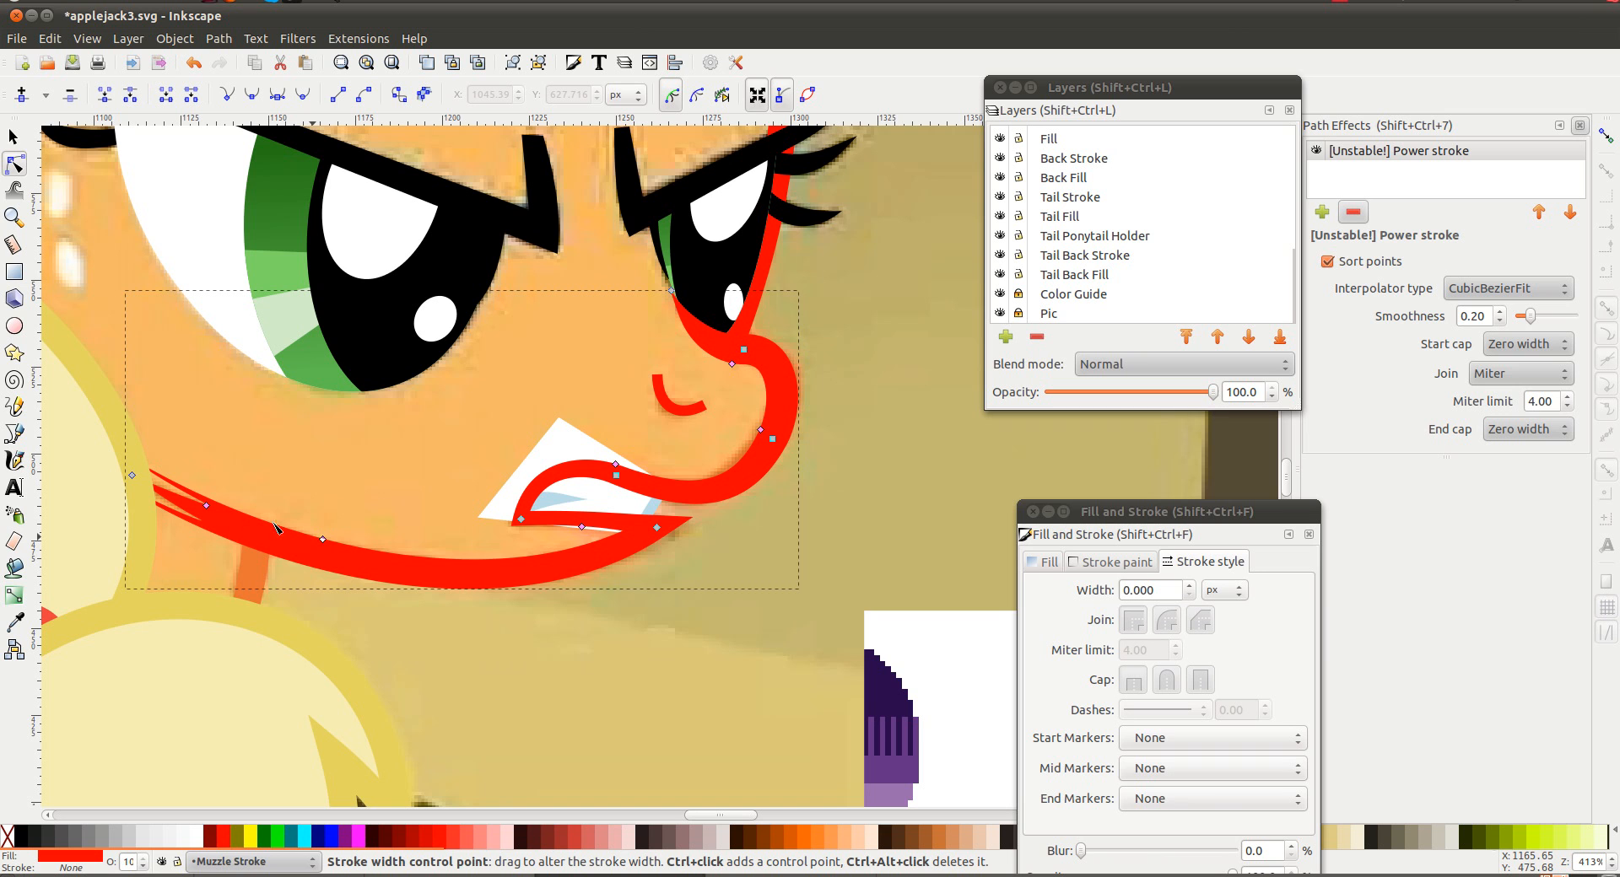
{"action": "left_click_drag", "start_coordinate": [206, 506], "coordinate": [190, 505]}
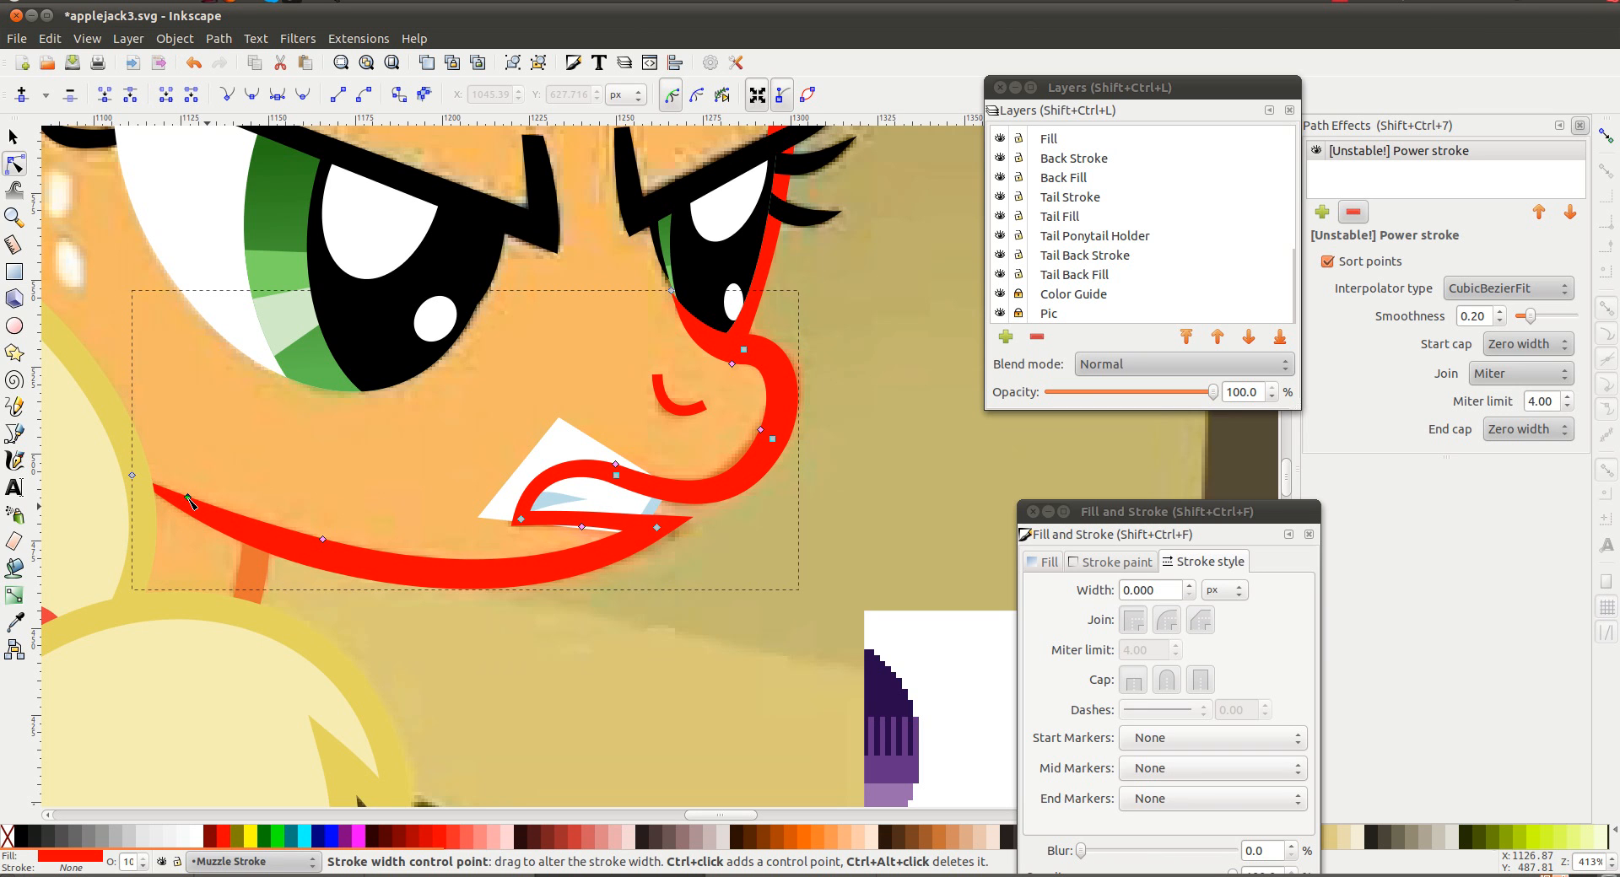
{"action": "left_click", "coordinate": [247, 475]}
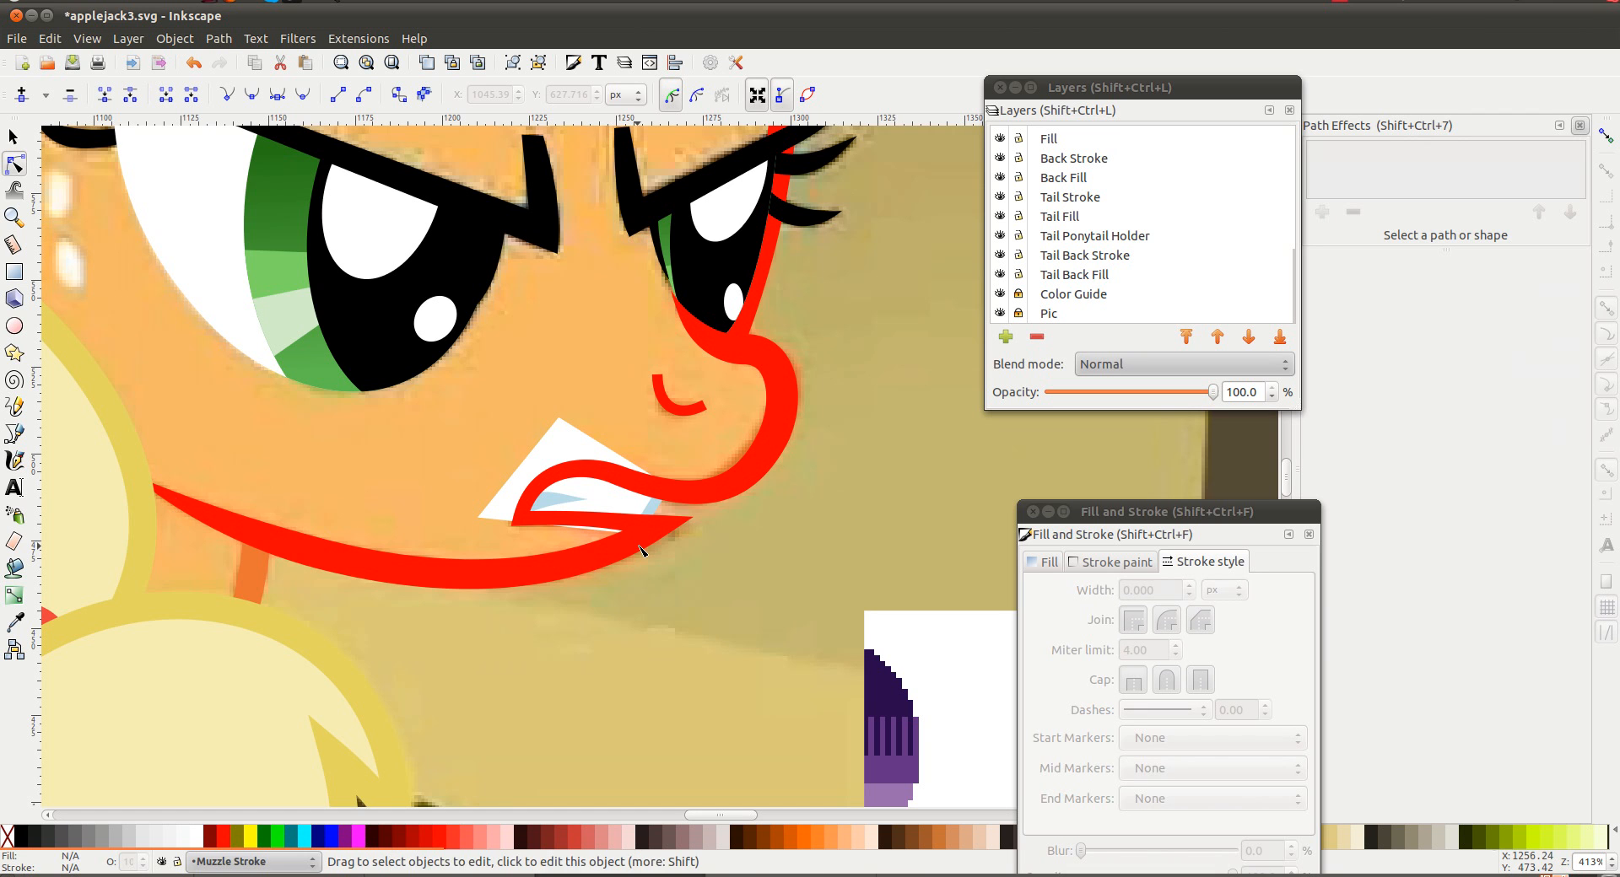
Reposition the muzzle outline's node at the corner of the mouth to refine the pointed lip
{"action": "left_click", "coordinate": [669, 528]}
{"action": "left_click_drag", "start_coordinate": [656, 527], "coordinate": [655, 535]}
{"action": "left_click_drag", "start_coordinate": [512, 622], "coordinate": [509, 616]}
{"action": "left_click_drag", "start_coordinate": [617, 529], "coordinate": [626, 529]}
Reshape the curve below the nose by moving the lower handle of the muzzle outline's node there
{"action": "left_click", "coordinate": [748, 509]}
{"action": "left_click", "coordinate": [773, 439]}
{"action": "left_click_drag", "start_coordinate": [744, 498], "coordinate": [734, 498]}
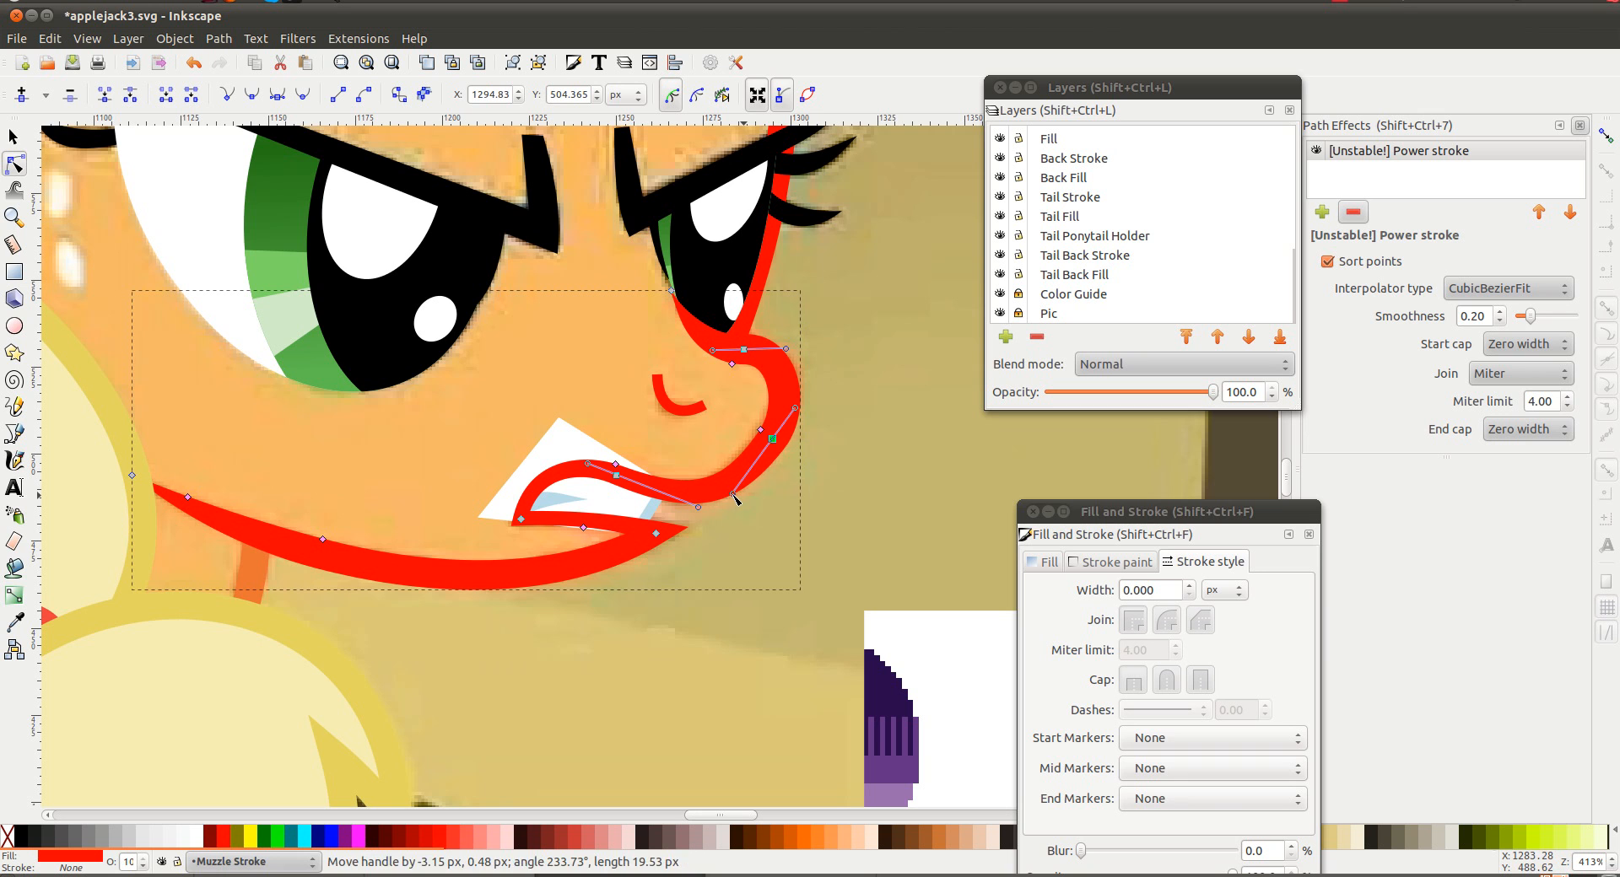
Extend the upper handle of the muzzle outline's node below the nose outward to refine the curve, and deselect the outline
{"action": "left_click_drag", "start_coordinate": [763, 439], "coordinate": [806, 398]}
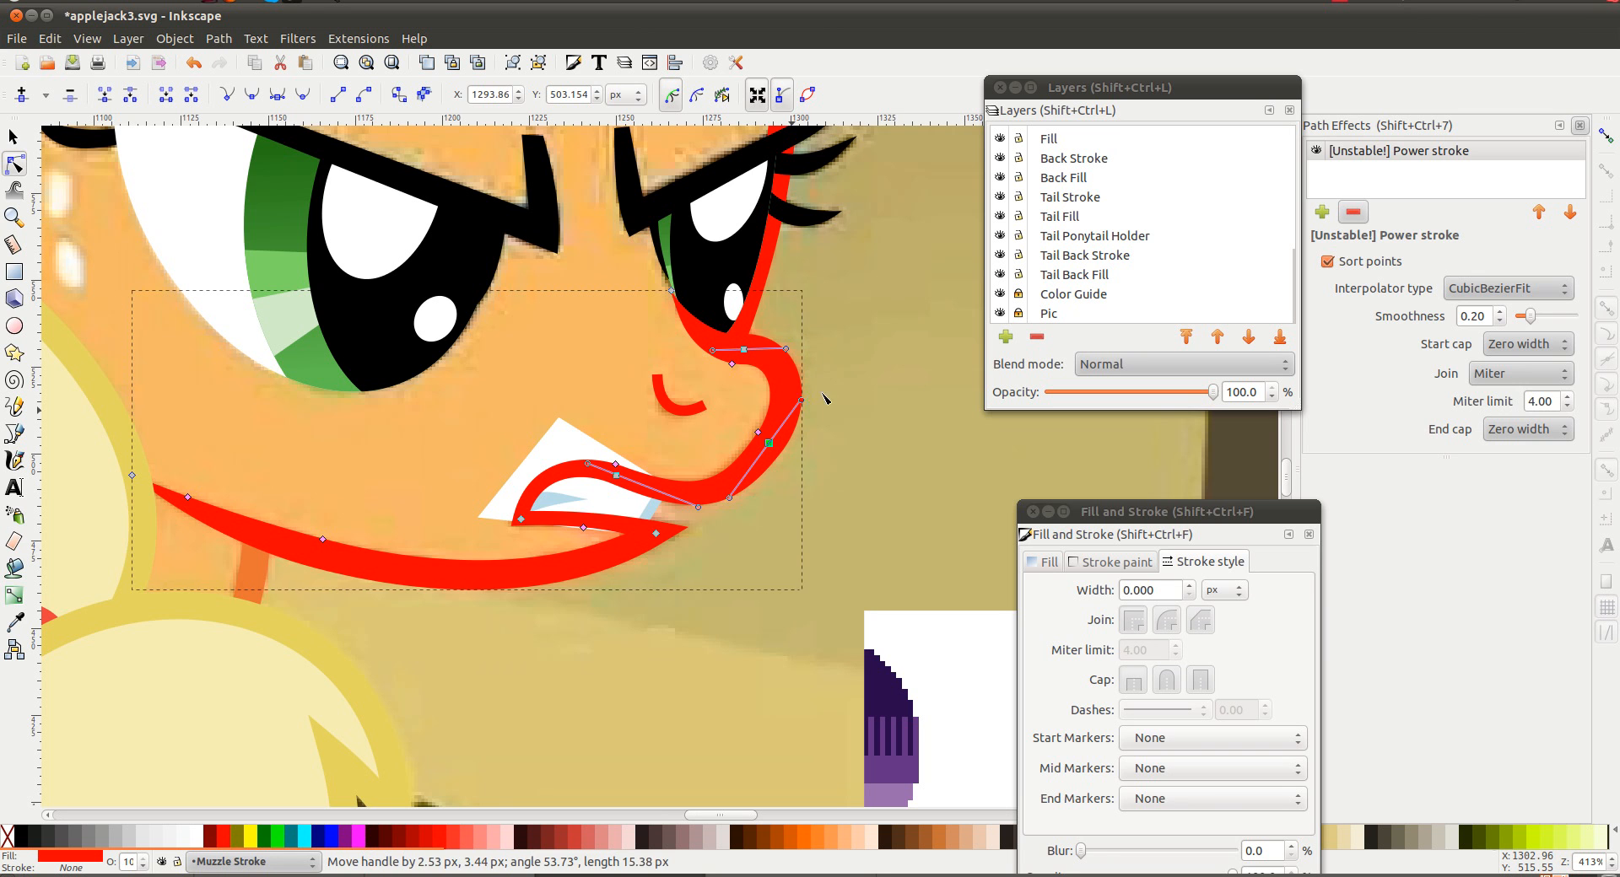
{"action": "left_click", "coordinate": [857, 390]}
{"action": "scroll", "coordinate": [649, 346], "scroll_direction": "right", "scroll_amount": 2}
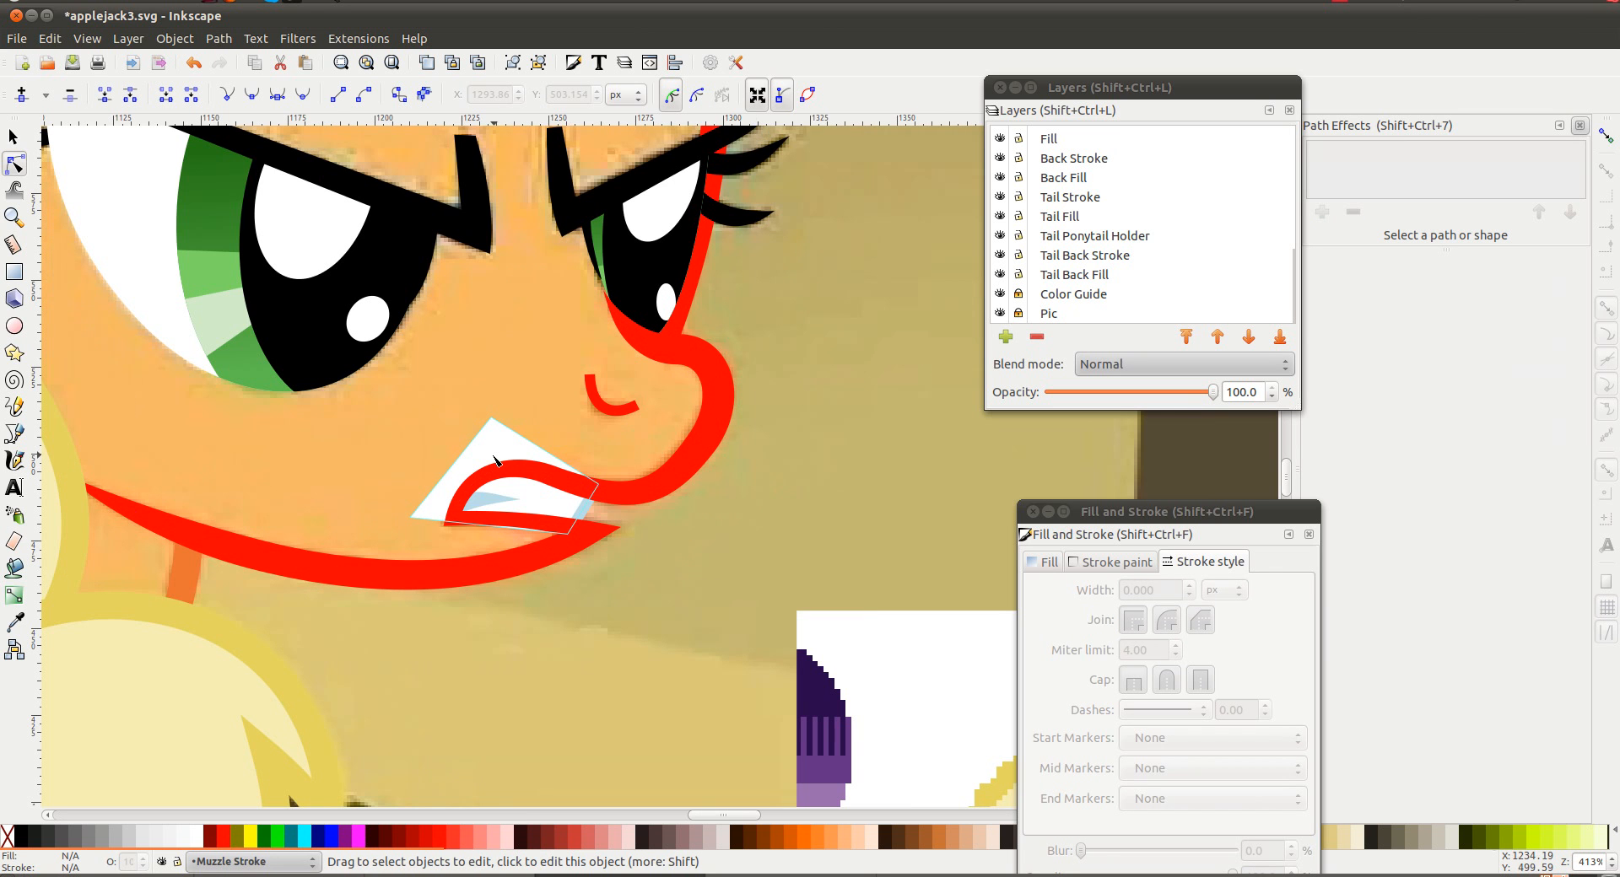
Add the Power stroke path effect to the small nostril curve on the muzzle
{"action": "scroll", "coordinate": [495, 456], "scroll_direction": "down", "scroll_amount": 2}
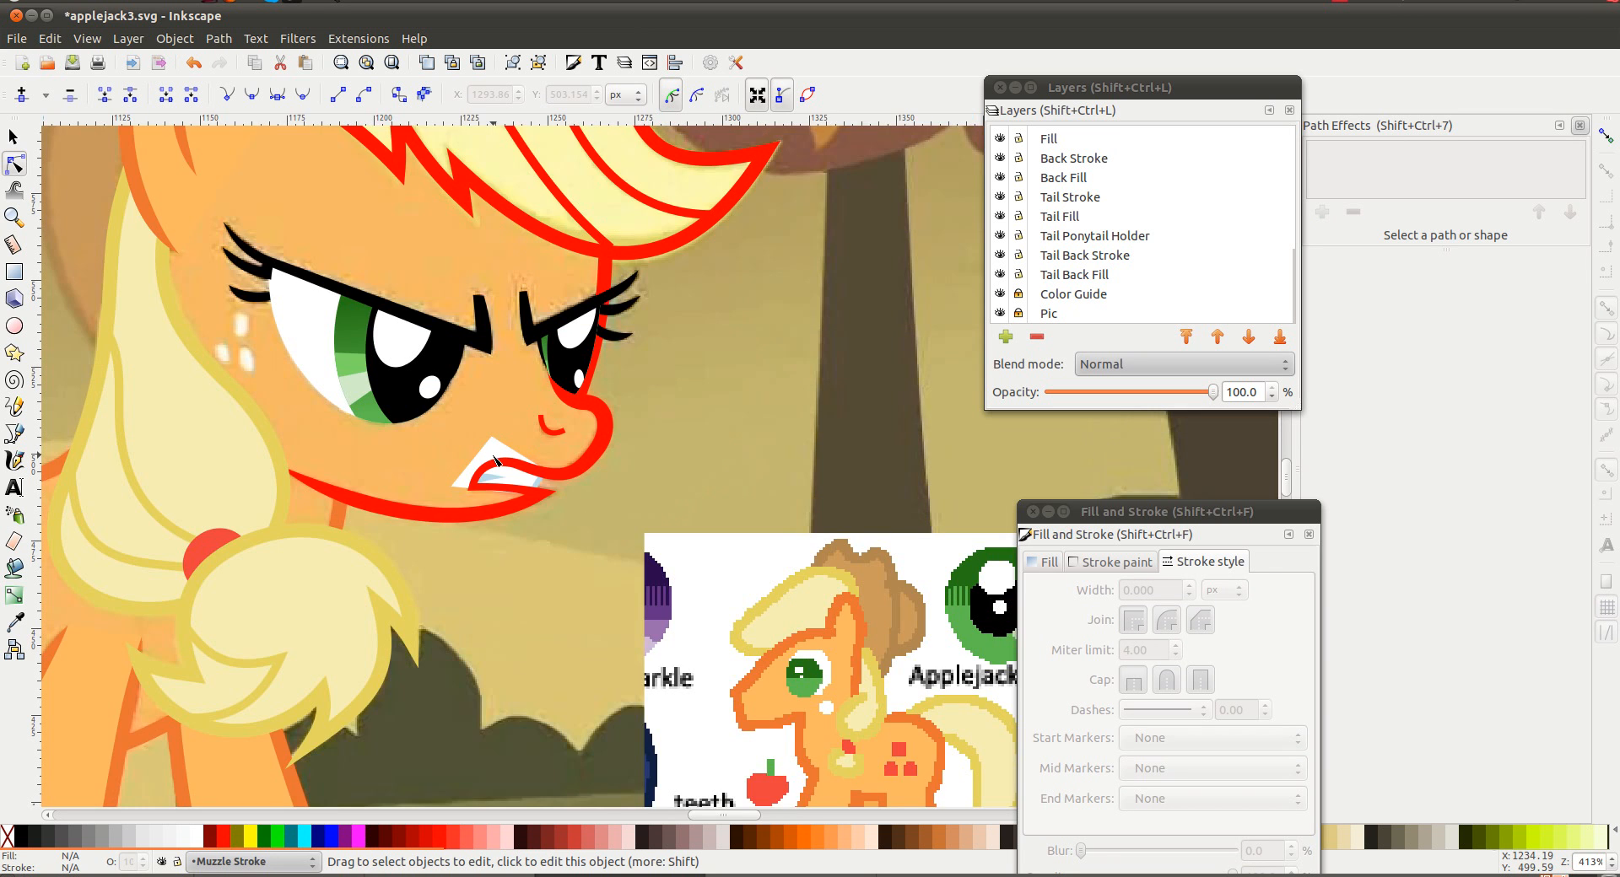
{"action": "scroll", "coordinate": [495, 460], "scroll_direction": "up", "scroll_amount": 2}
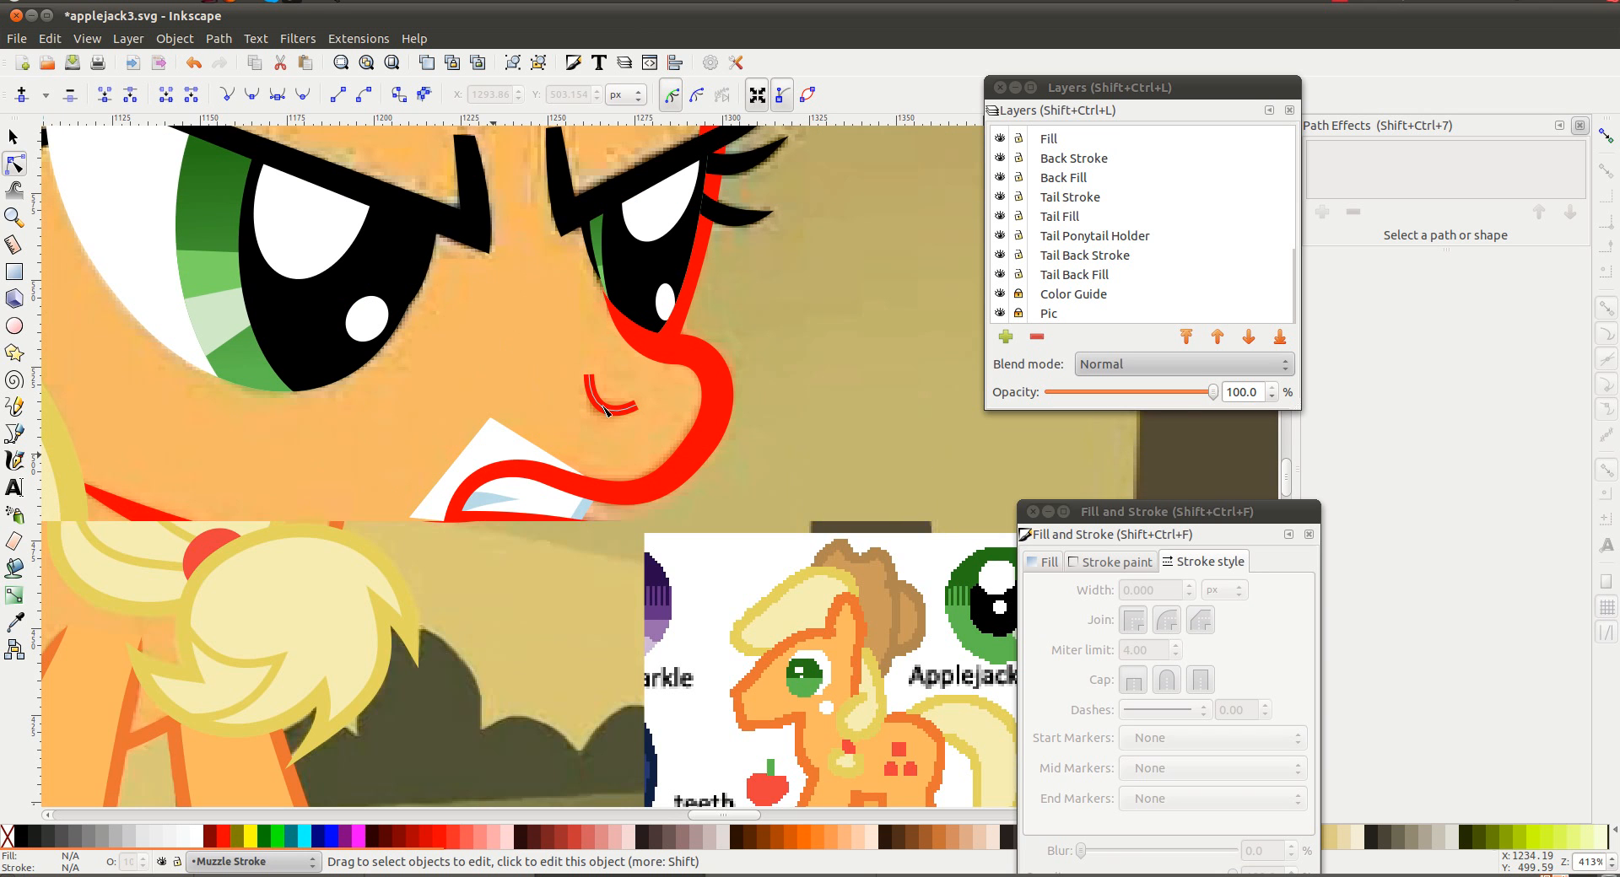
{"action": "left_click", "coordinate": [592, 393]}
{"action": "left_click", "coordinate": [1321, 212]}
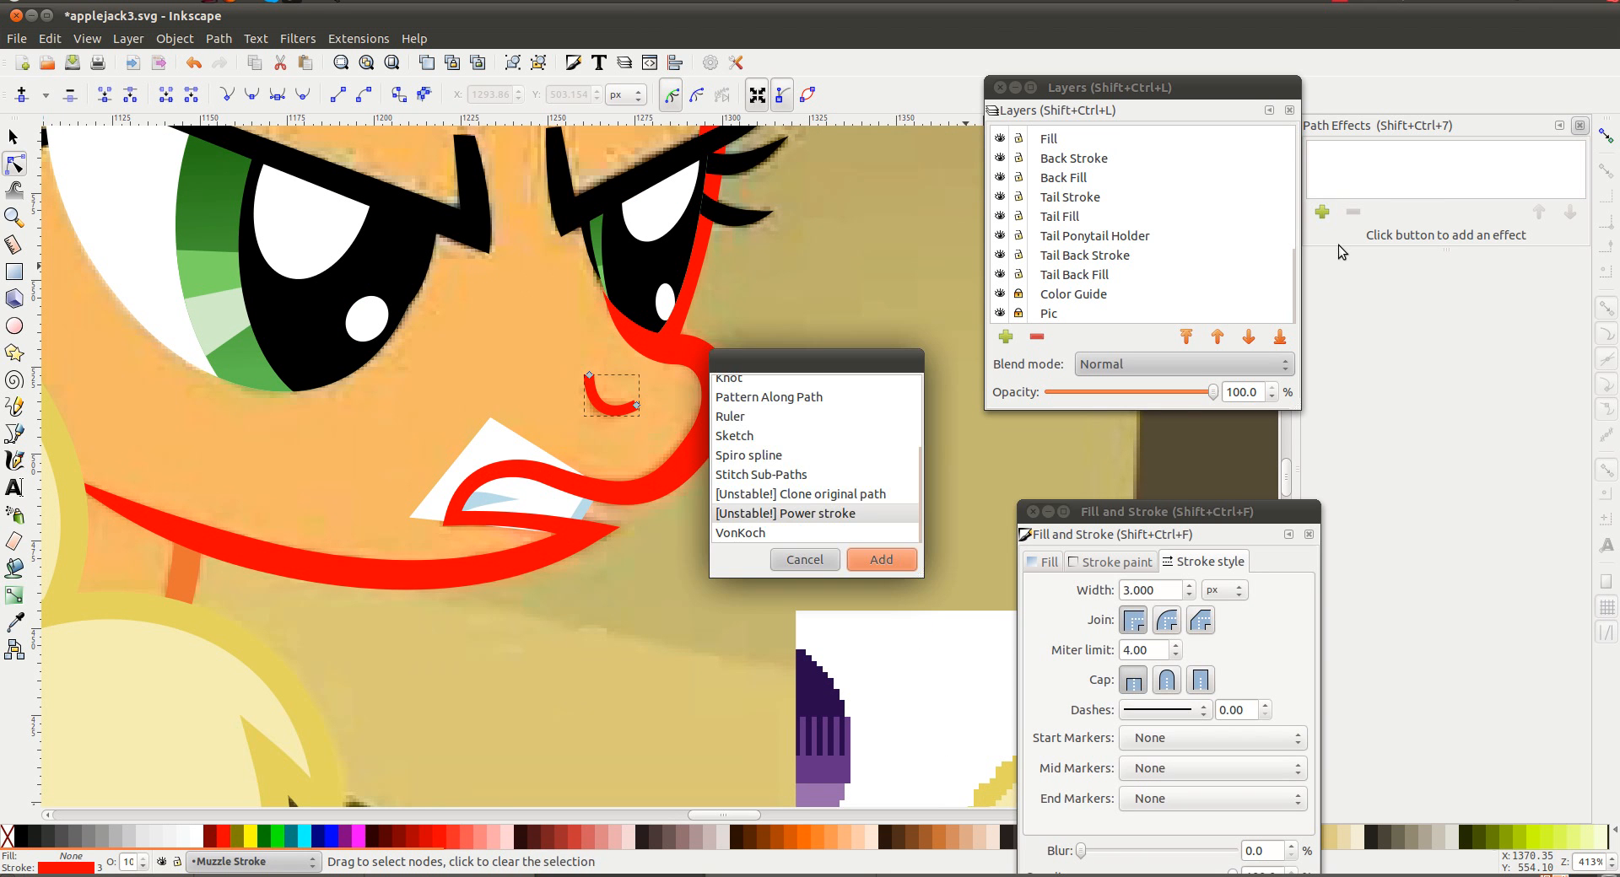
{"action": "left_click", "coordinate": [849, 516]}
{"action": "double_click", "coordinate": [849, 516]}
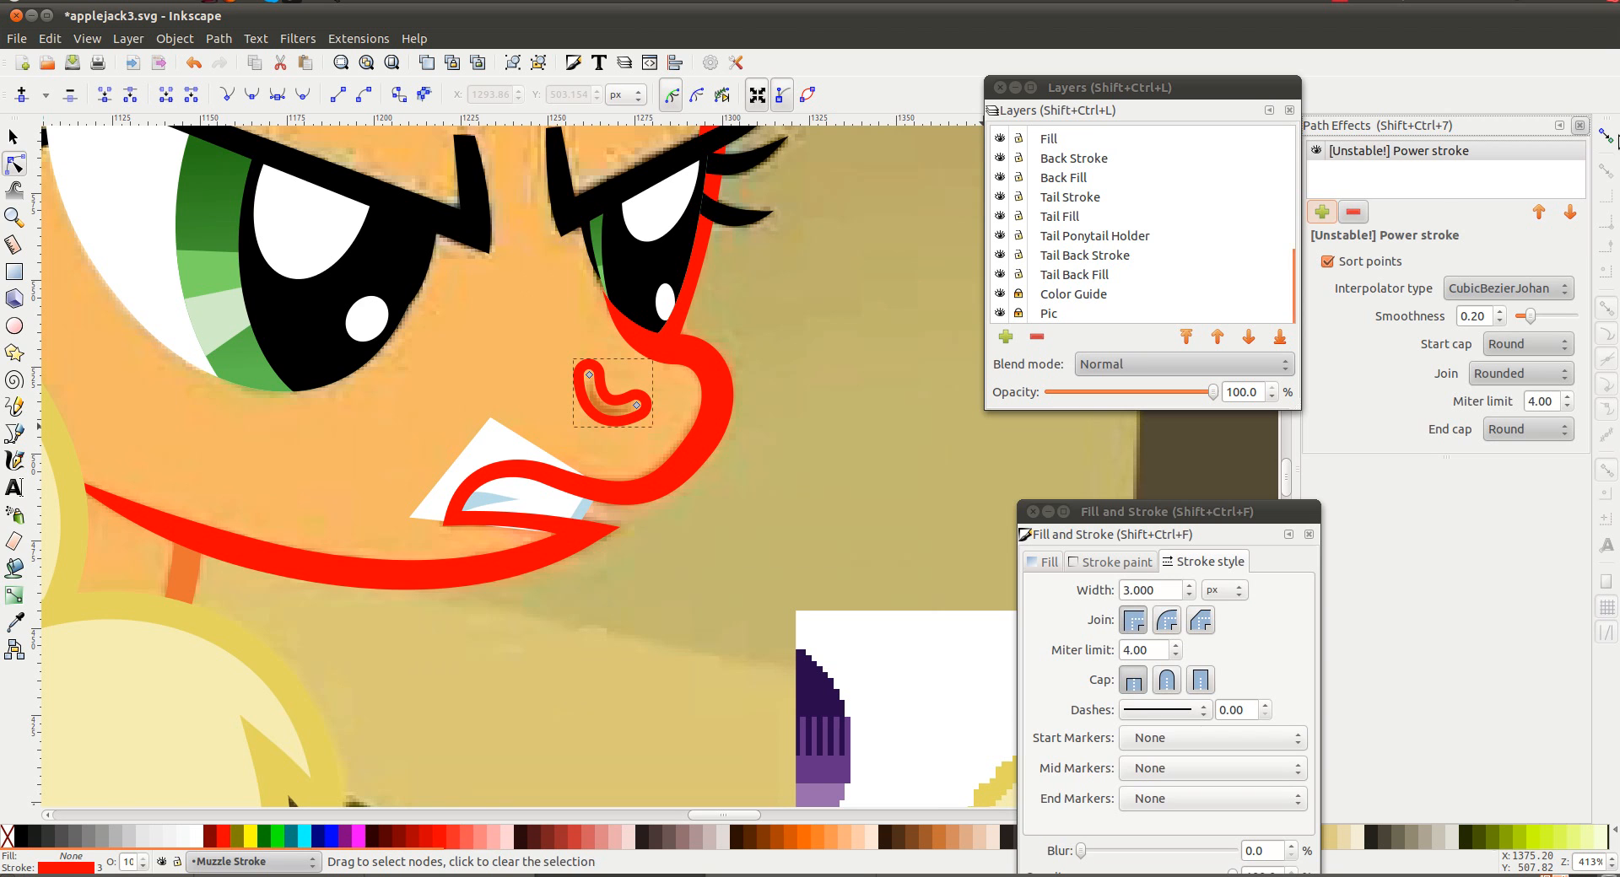
Set the nostril's Power stroke interpolator to CubicBezierFit and both its start and end caps to Zero width
{"action": "left_click", "coordinate": [1506, 288]}
{"action": "left_click", "coordinate": [1506, 268]}
{"action": "left_click", "coordinate": [1527, 351]}
{"action": "left_click", "coordinate": [1522, 390]}
{"action": "left_click", "coordinate": [1520, 429]}
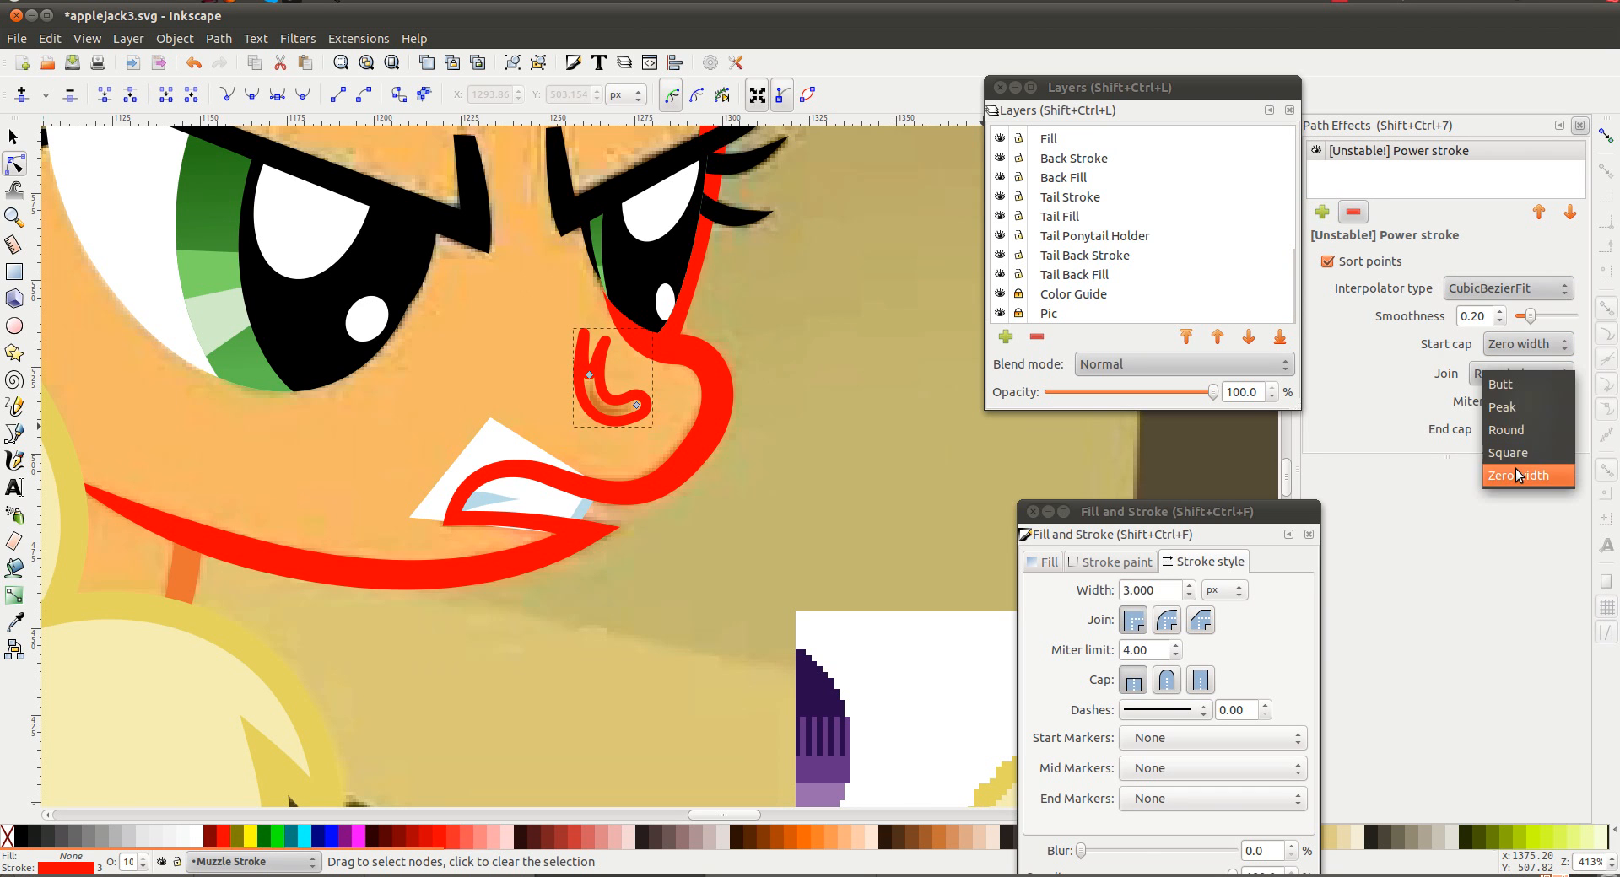
{"action": "left_click", "coordinate": [1519, 475]}
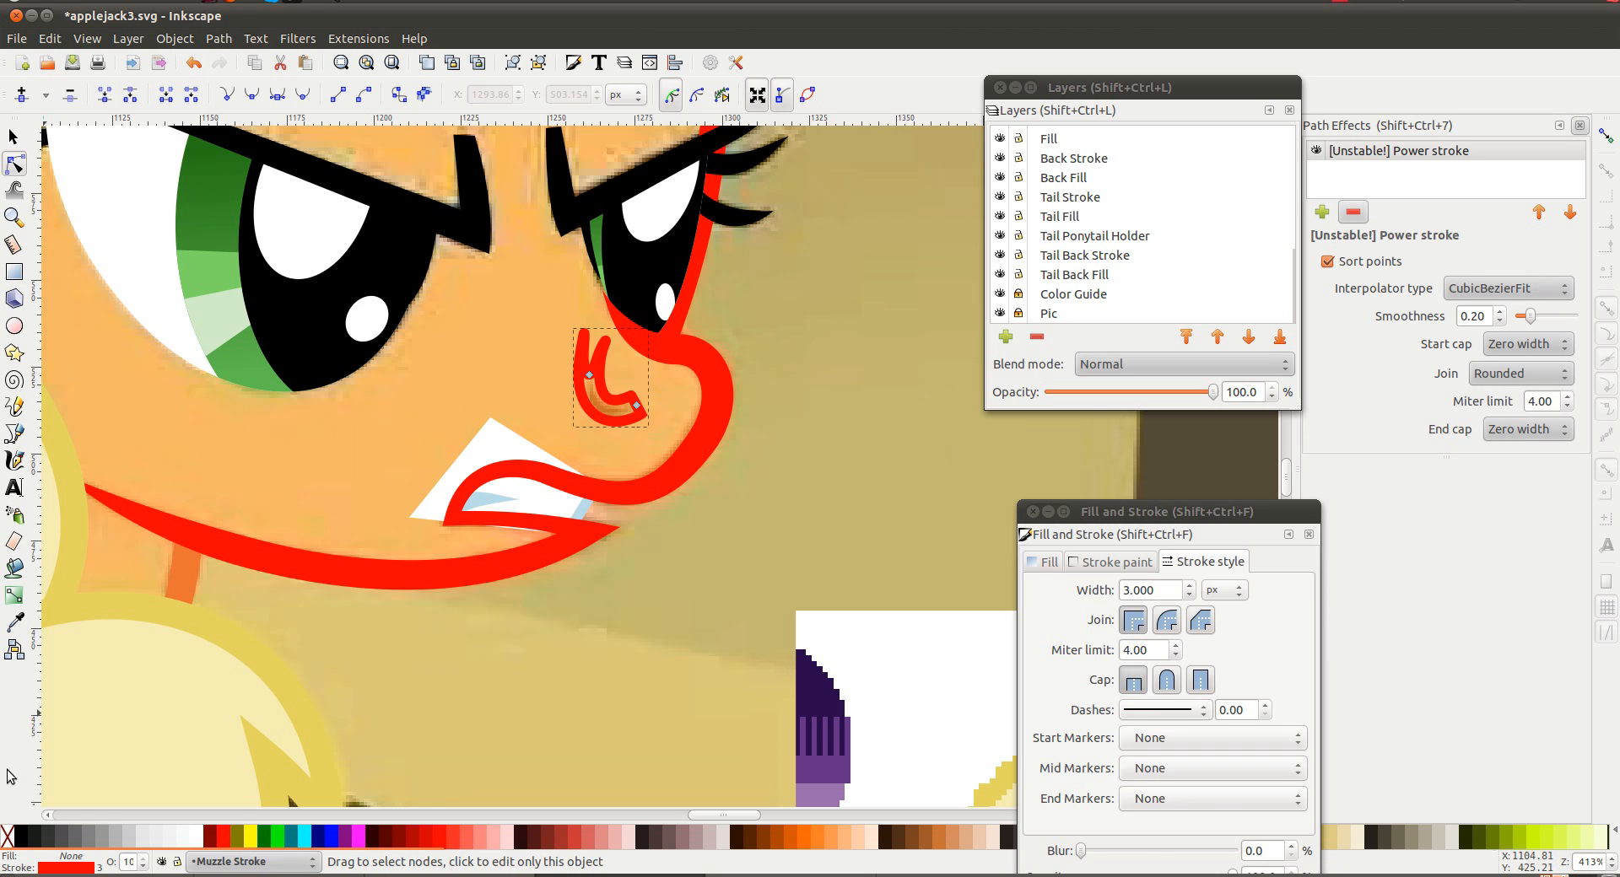
Swap the nostril's fill and stroke, and adjust its ends and width control points into a thin crescent tapering at both ends
{"action": "right_click", "coordinate": [90, 869]}
{"action": "left_click", "coordinate": [145, 787]}
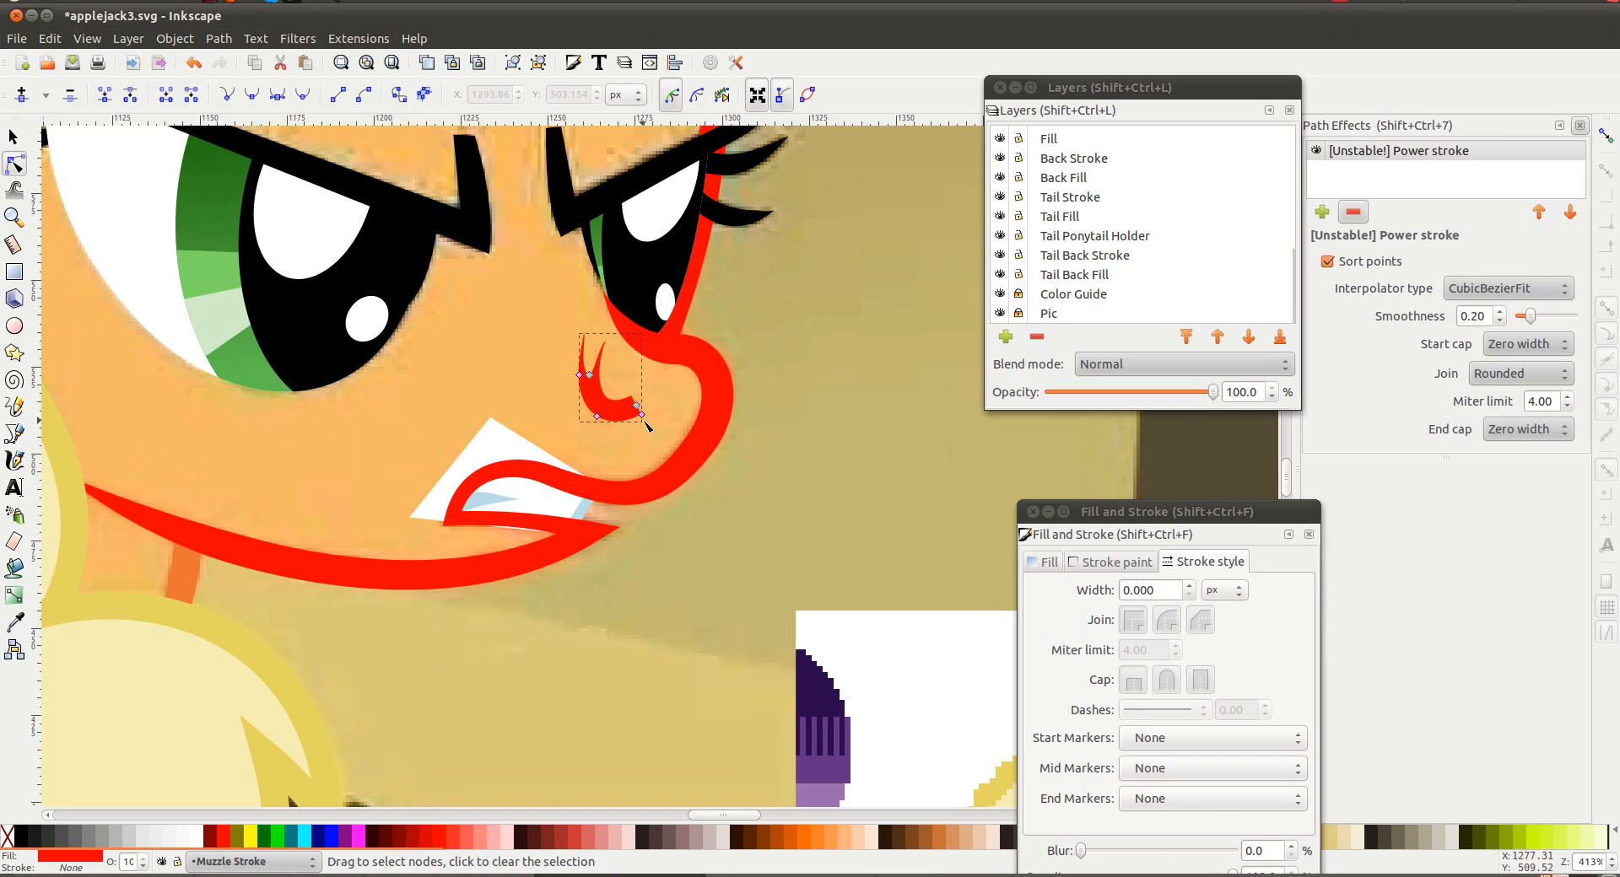
{"action": "left_click_drag", "start_coordinate": [629, 425], "coordinate": [620, 423]}
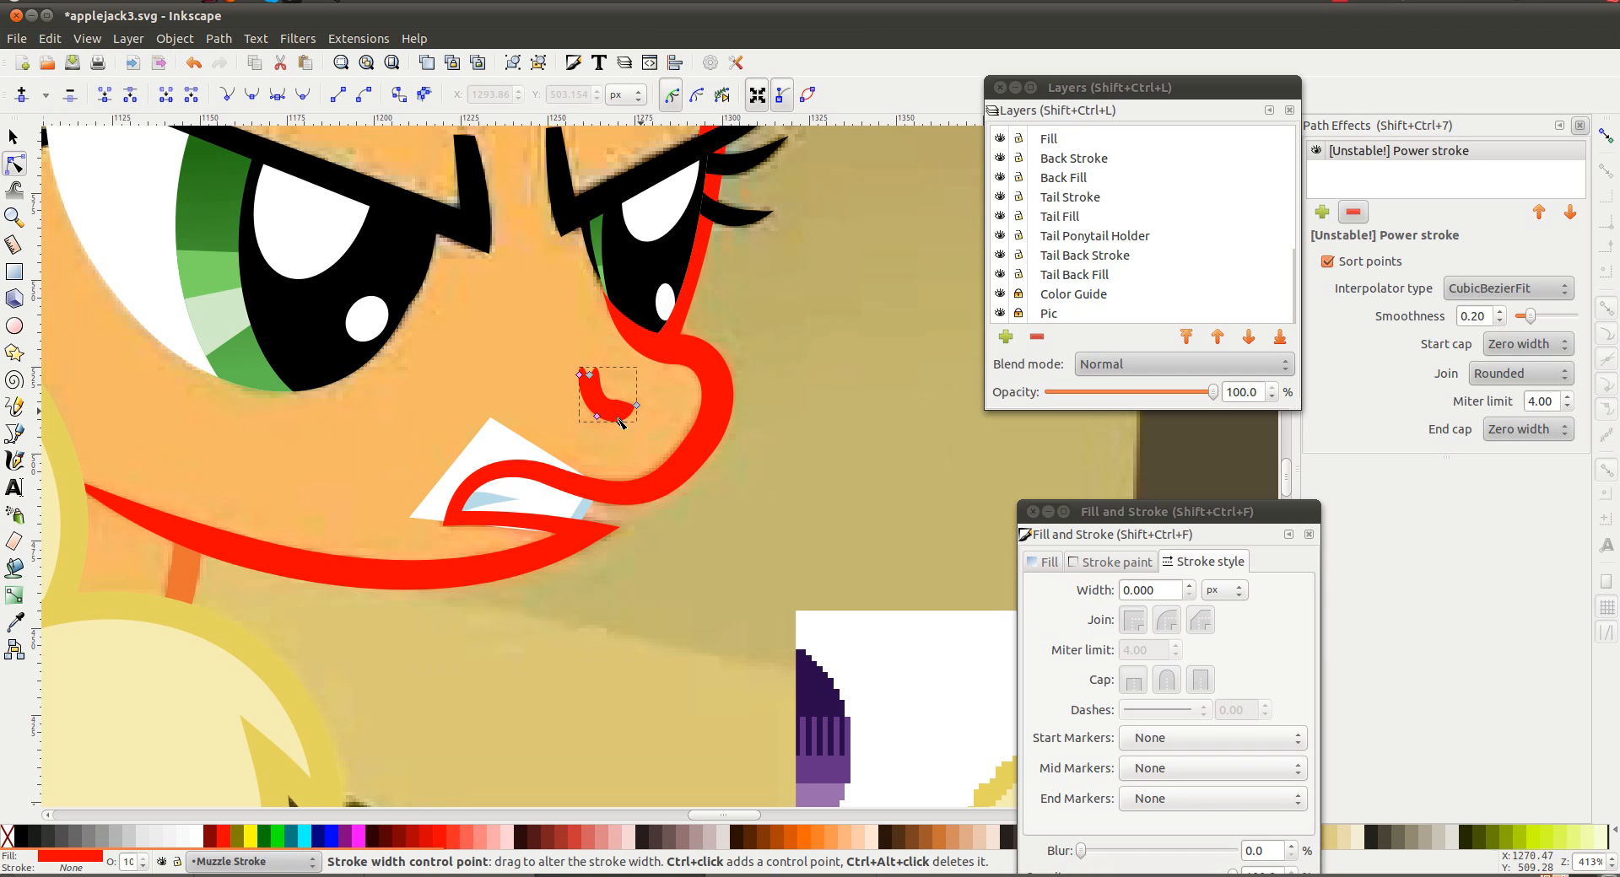
{"action": "left_click_drag", "start_coordinate": [580, 374], "coordinate": [585, 386]}
{"action": "scroll", "coordinate": [597, 418], "scroll_direction": "up", "scroll_amount": 1}
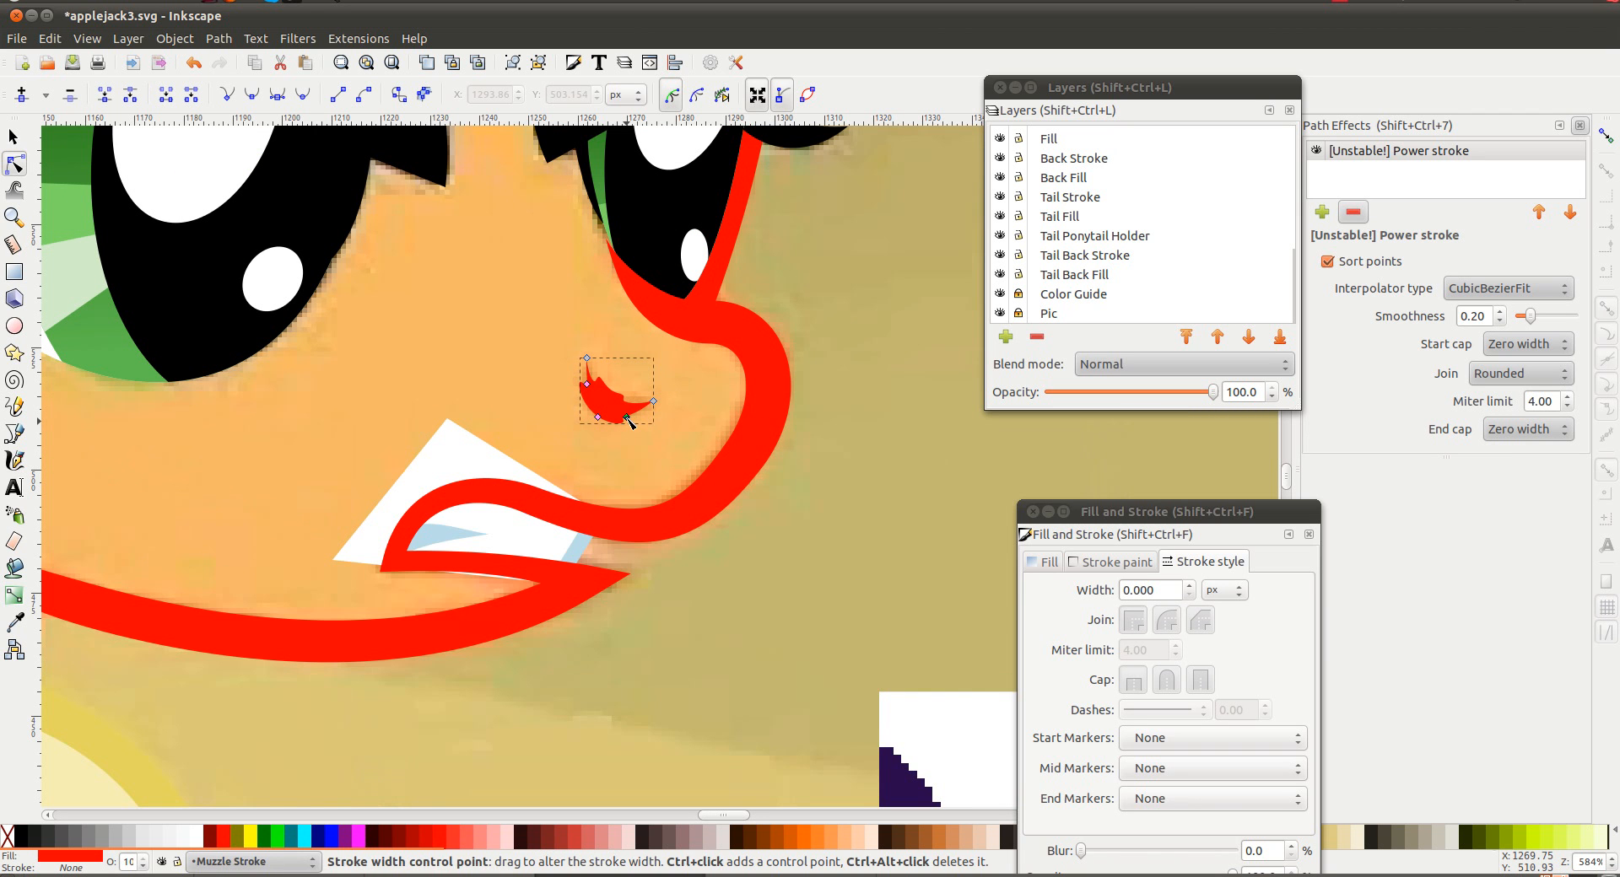
{"action": "left_click_drag", "start_coordinate": [599, 417], "coordinate": [602, 414]}
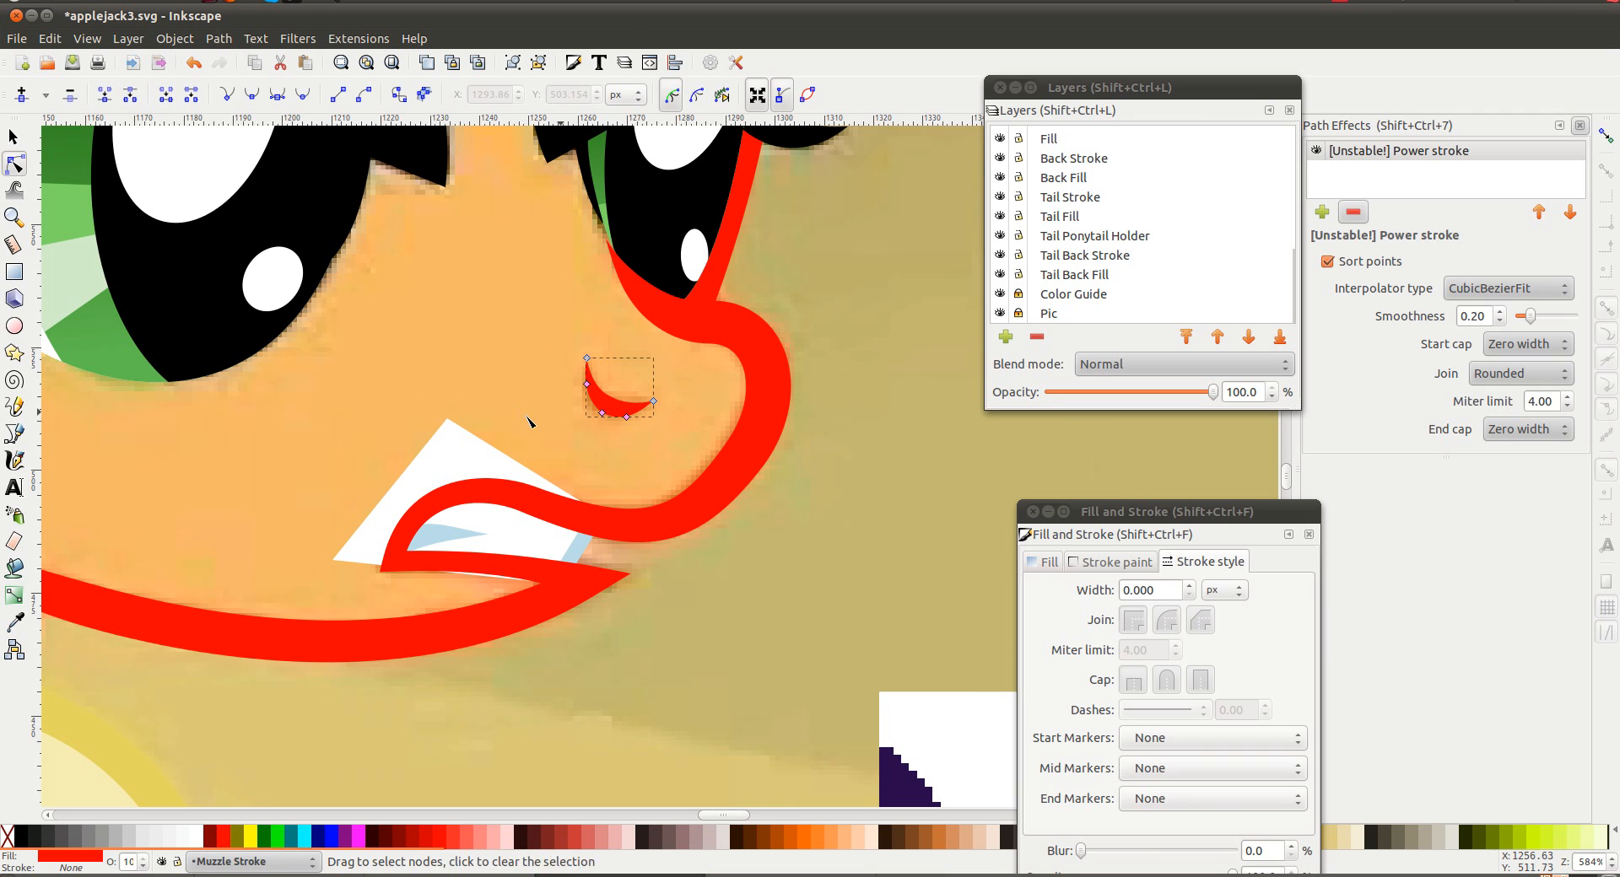
{"action": "left_click", "coordinate": [450, 378]}
{"action": "scroll", "coordinate": [508, 372], "scroll_direction": "down", "scroll_amount": 1}
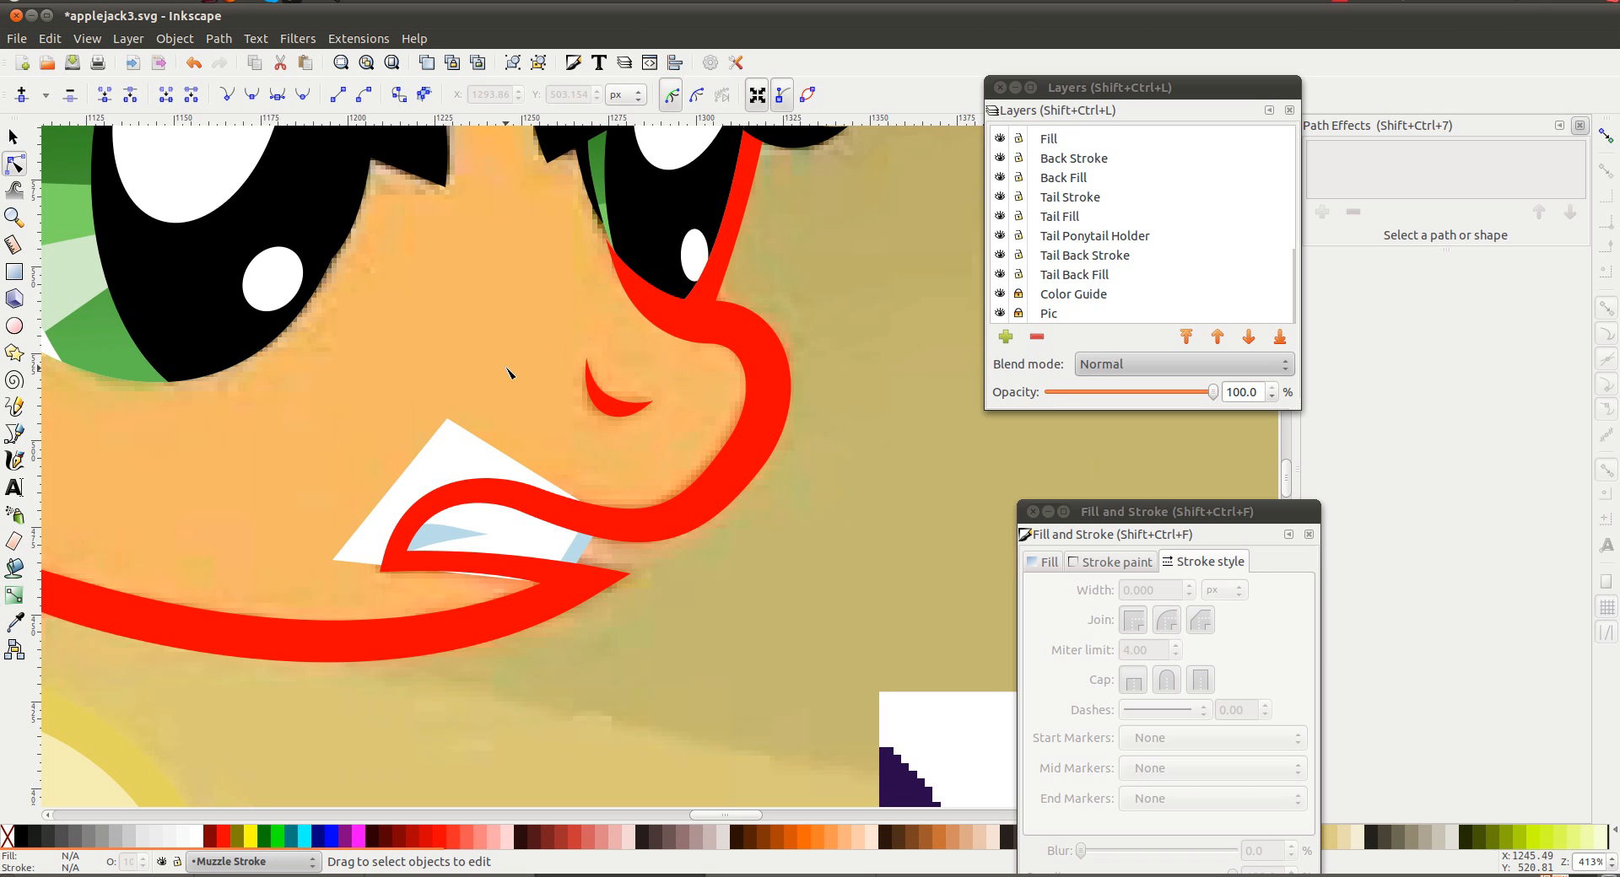
{"action": "scroll", "coordinate": [508, 372], "scroll_direction": "down", "scroll_amount": 1}
{"action": "scroll", "coordinate": [506, 372], "scroll_direction": "down", "scroll_amount": 1}
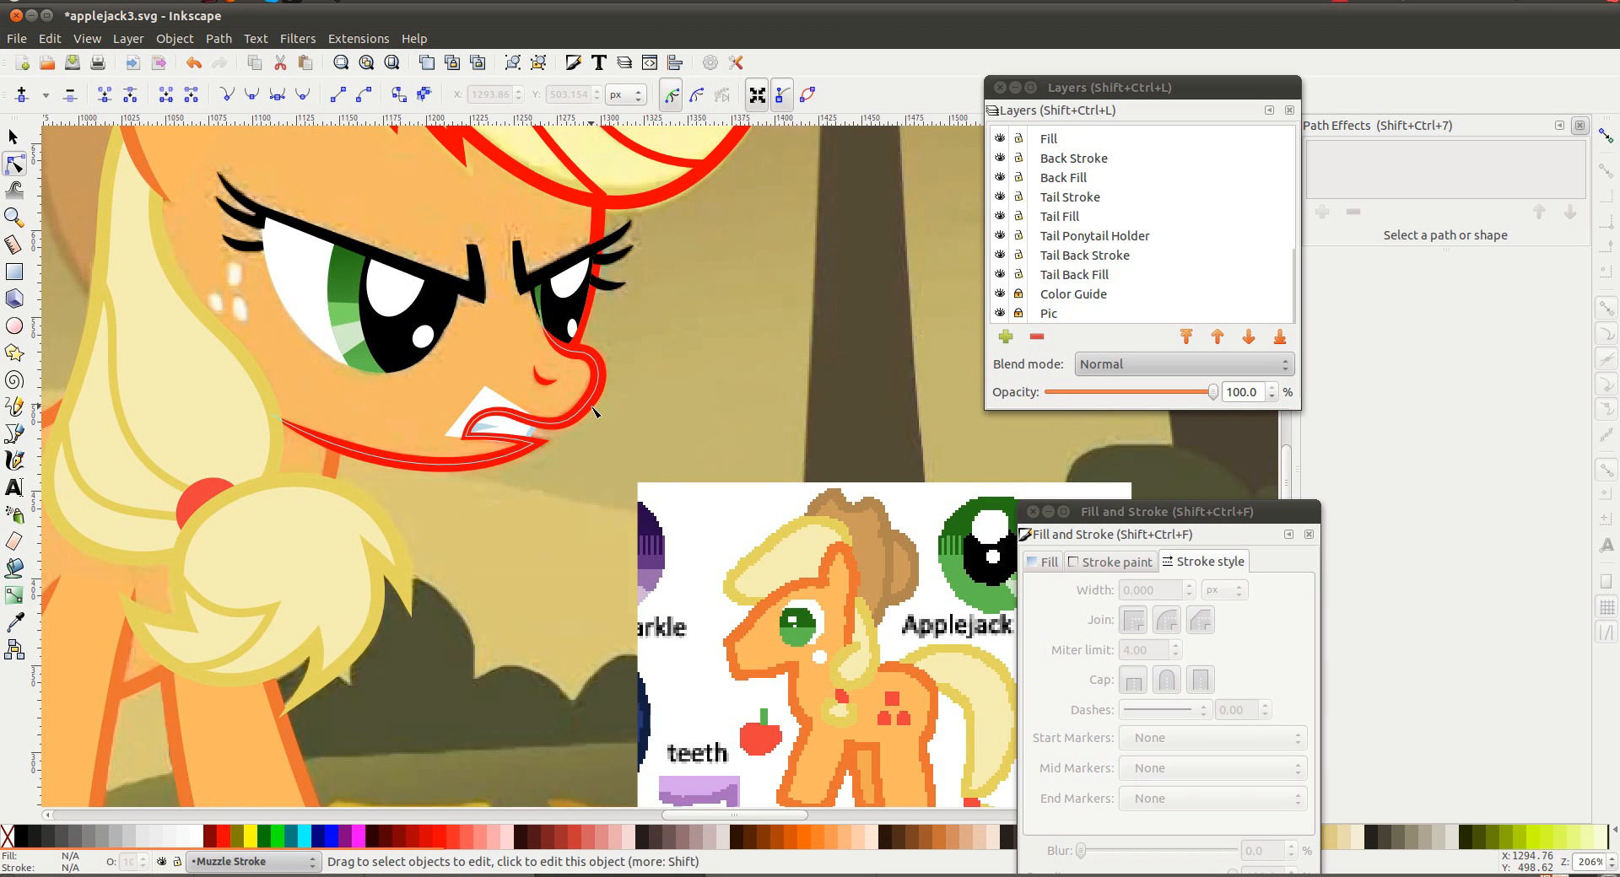
Create a Clone original path fill from the muzzle outline, colour it with the leg's light orange, and move it to the layer below
{"action": "left_click", "coordinate": [597, 410]}
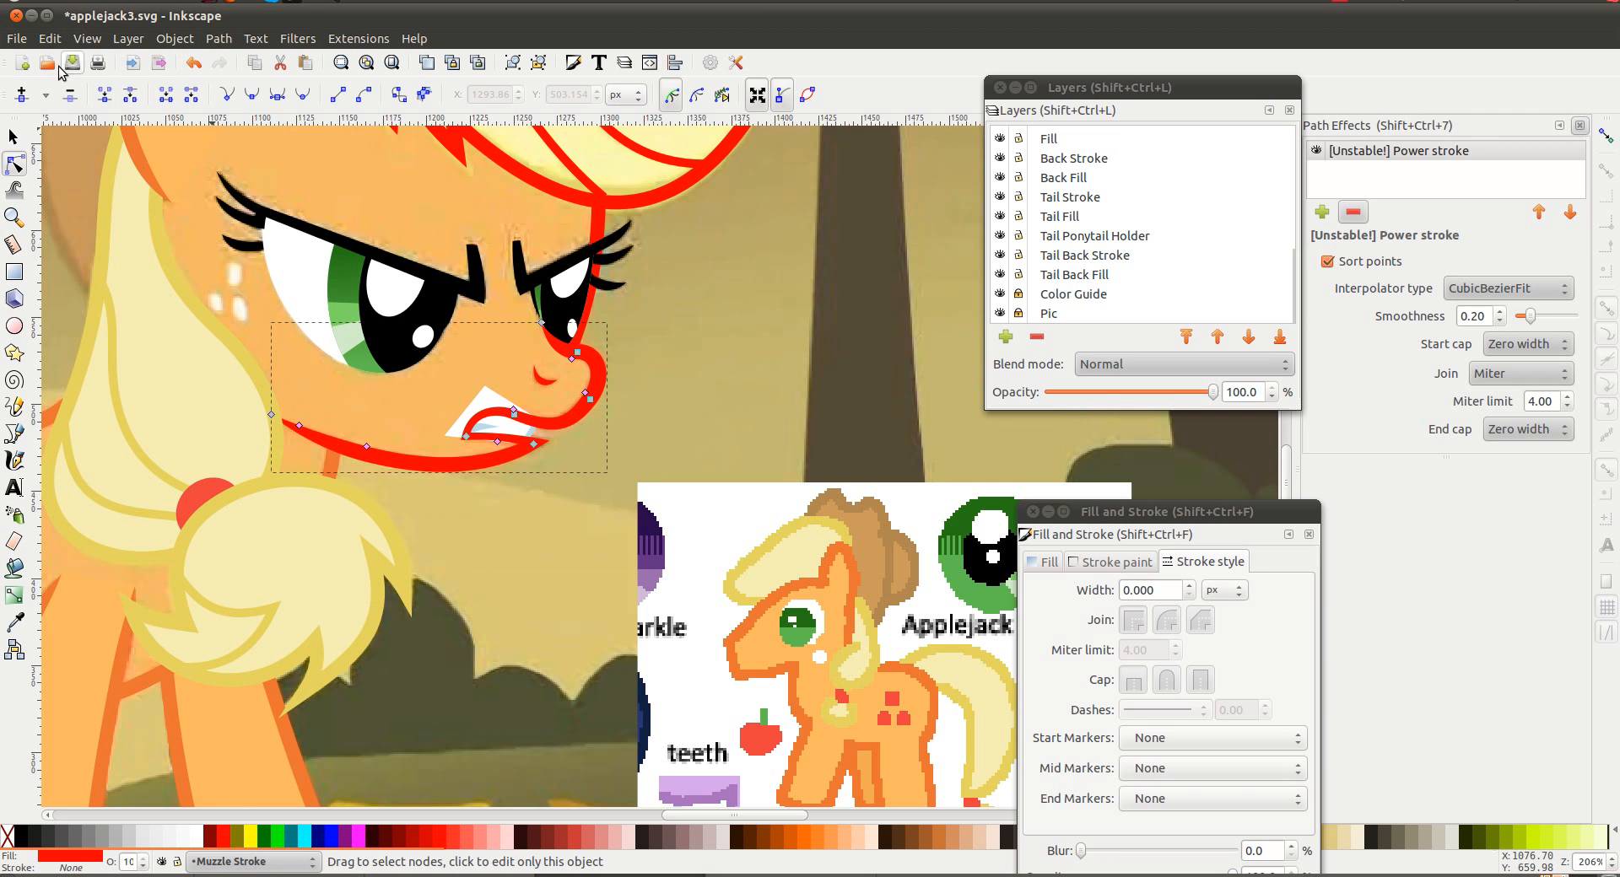
{"action": "left_click", "coordinate": [50, 38]}
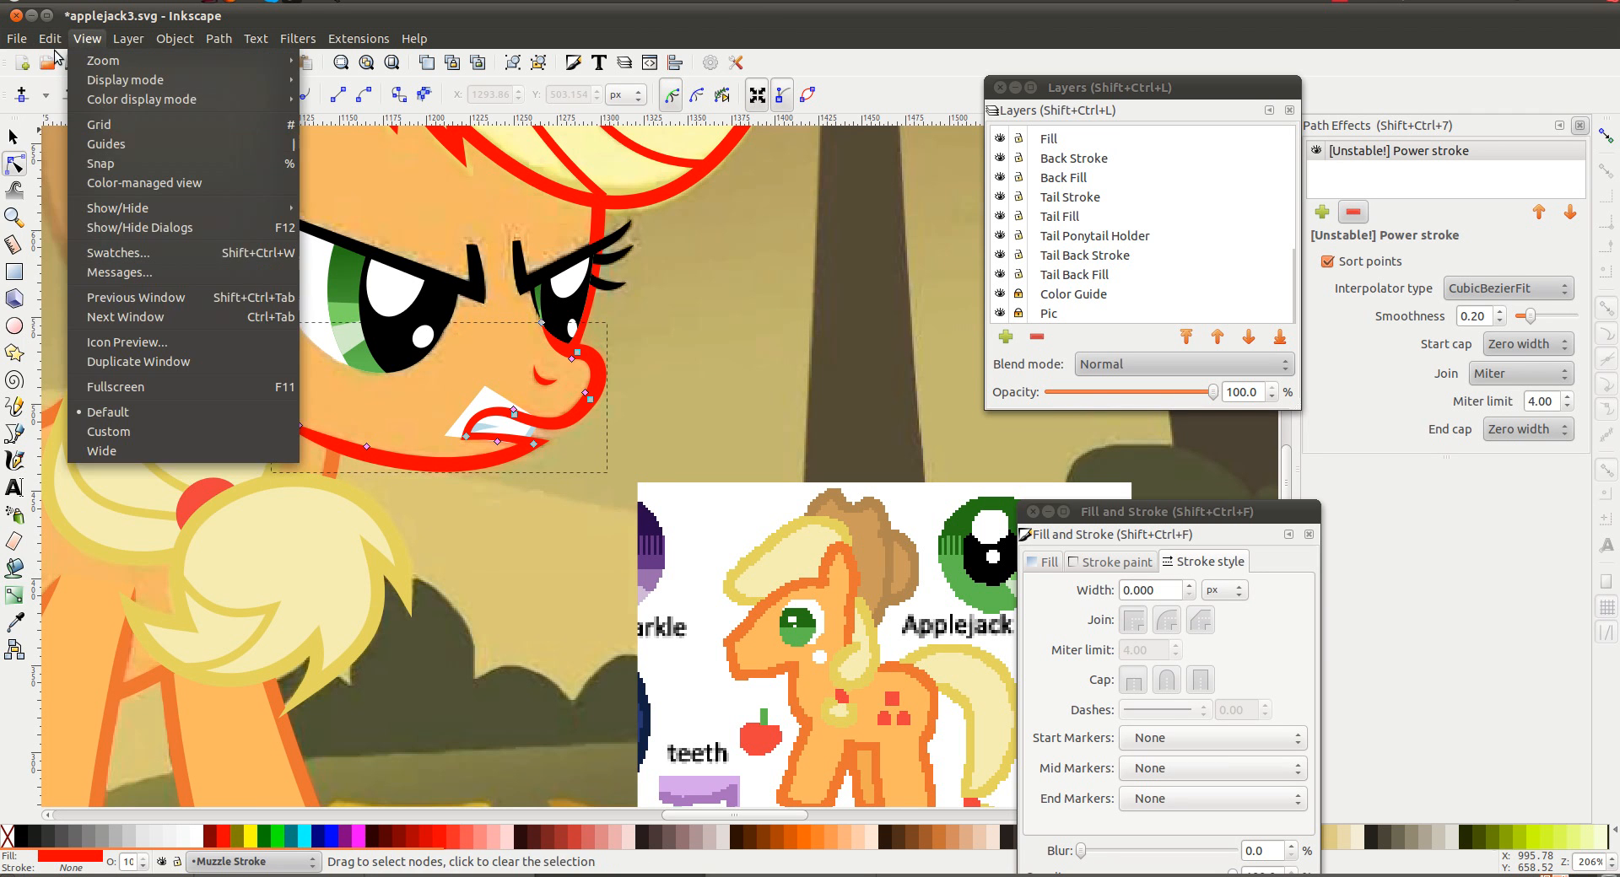
{"action": "mouse_move", "coordinate": [210, 291]}
{"action": "left_click", "coordinate": [346, 386]}
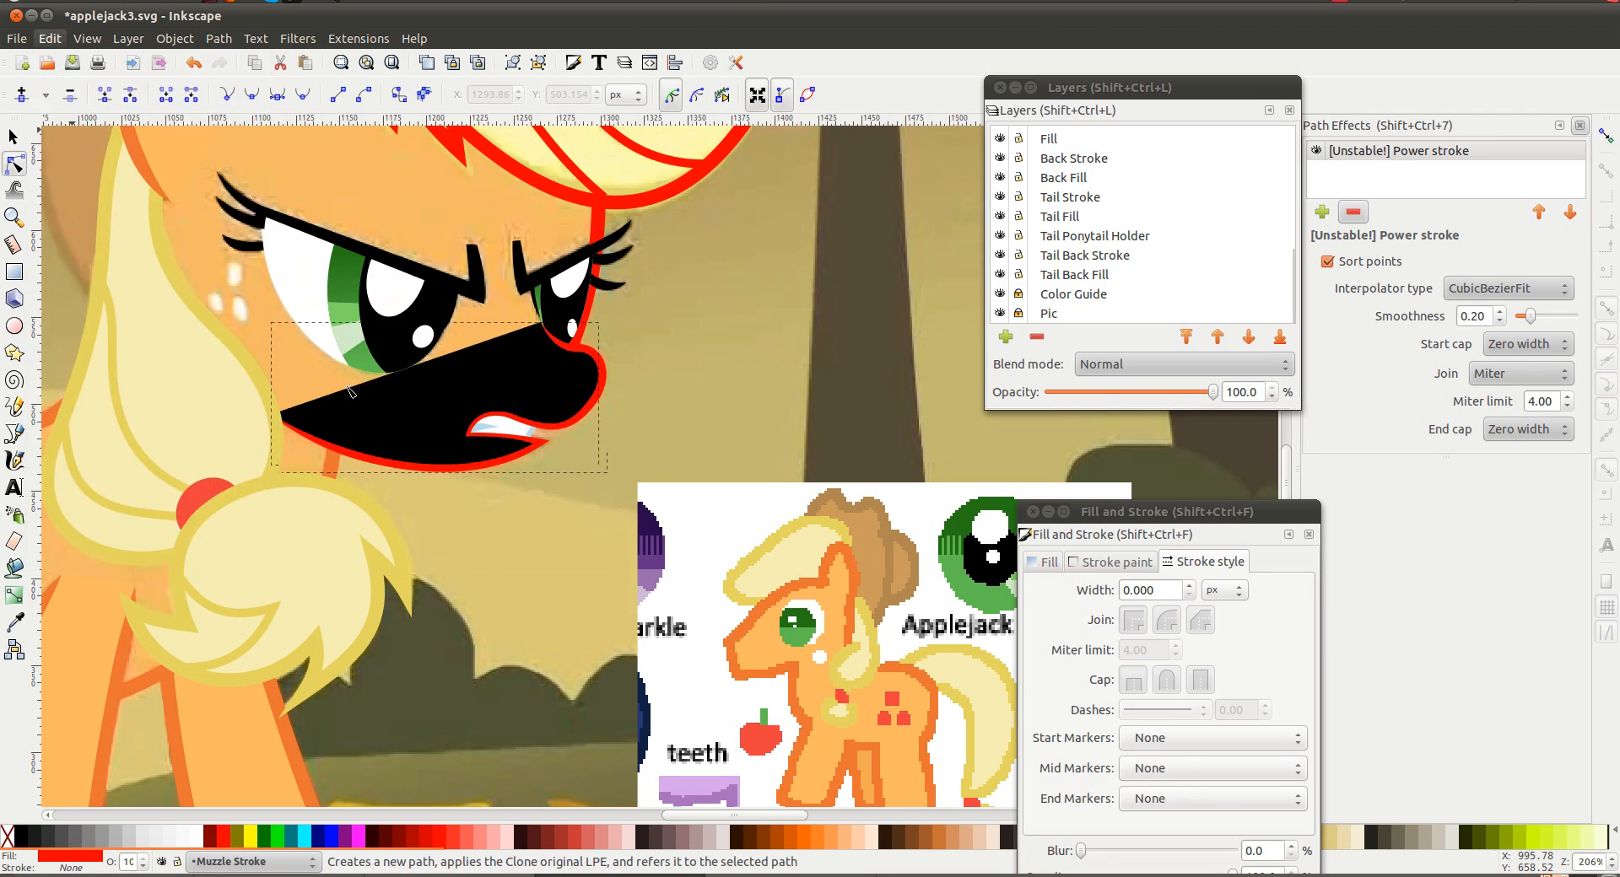
{"action": "key", "text": "d"}
{"action": "left_click", "coordinate": [243, 724]}
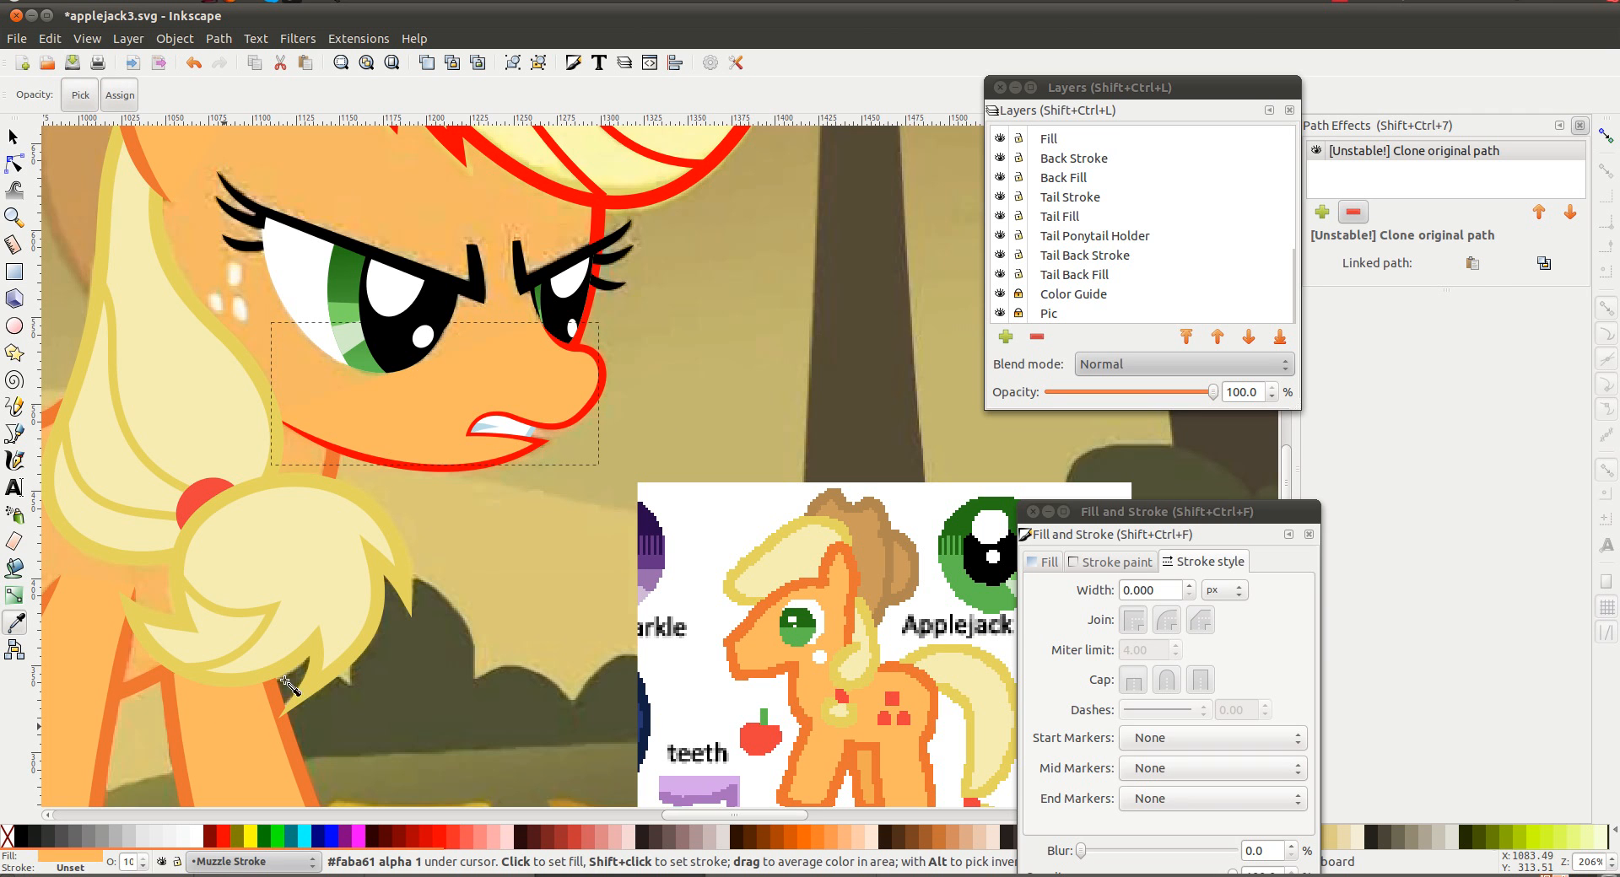
{"action": "key", "text": "shift+Page_Down"}
Select the muzzle outline and nostril together and fill both with the darker orange sampled from the leg outline
{"action": "key", "text": "s"}
{"action": "left_click", "coordinate": [739, 423]}
{"action": "left_click", "coordinate": [597, 381]}
{"action": "left_click", "coordinate": [544, 380], "text": "shift"}
{"action": "key", "text": "d"}
{"action": "left_click", "coordinate": [294, 753]}
{"action": "key", "text": "s"}
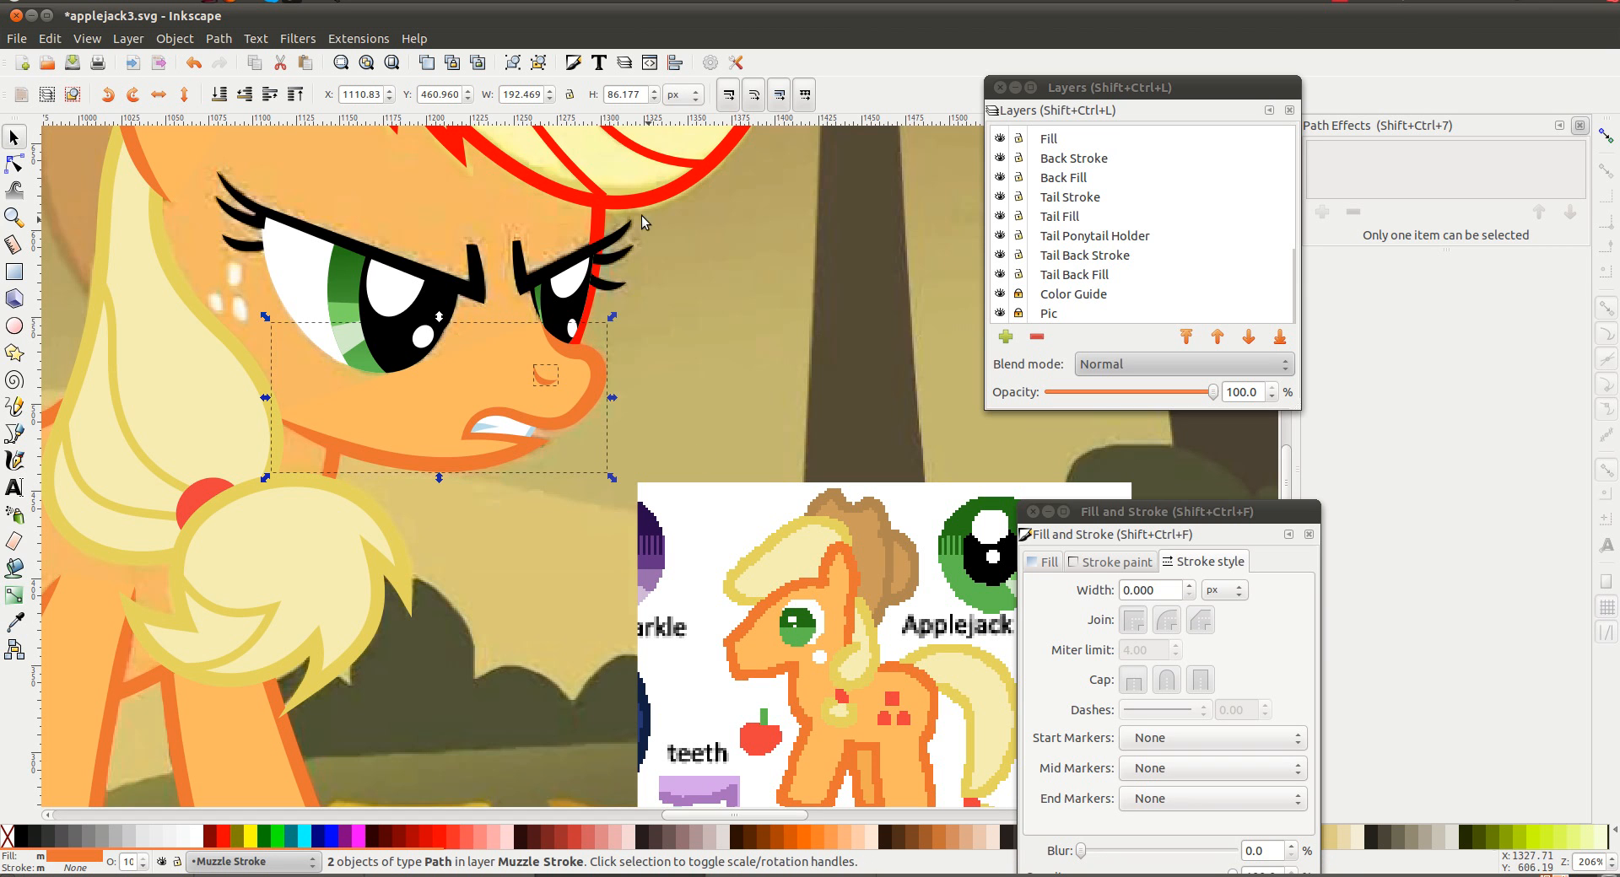
Colour the stroke of the red forehead line beside the far eye with the leg outline's darker orange, and deselect it
{"action": "left_click", "coordinate": [596, 216]}
{"action": "key", "text": "d"}
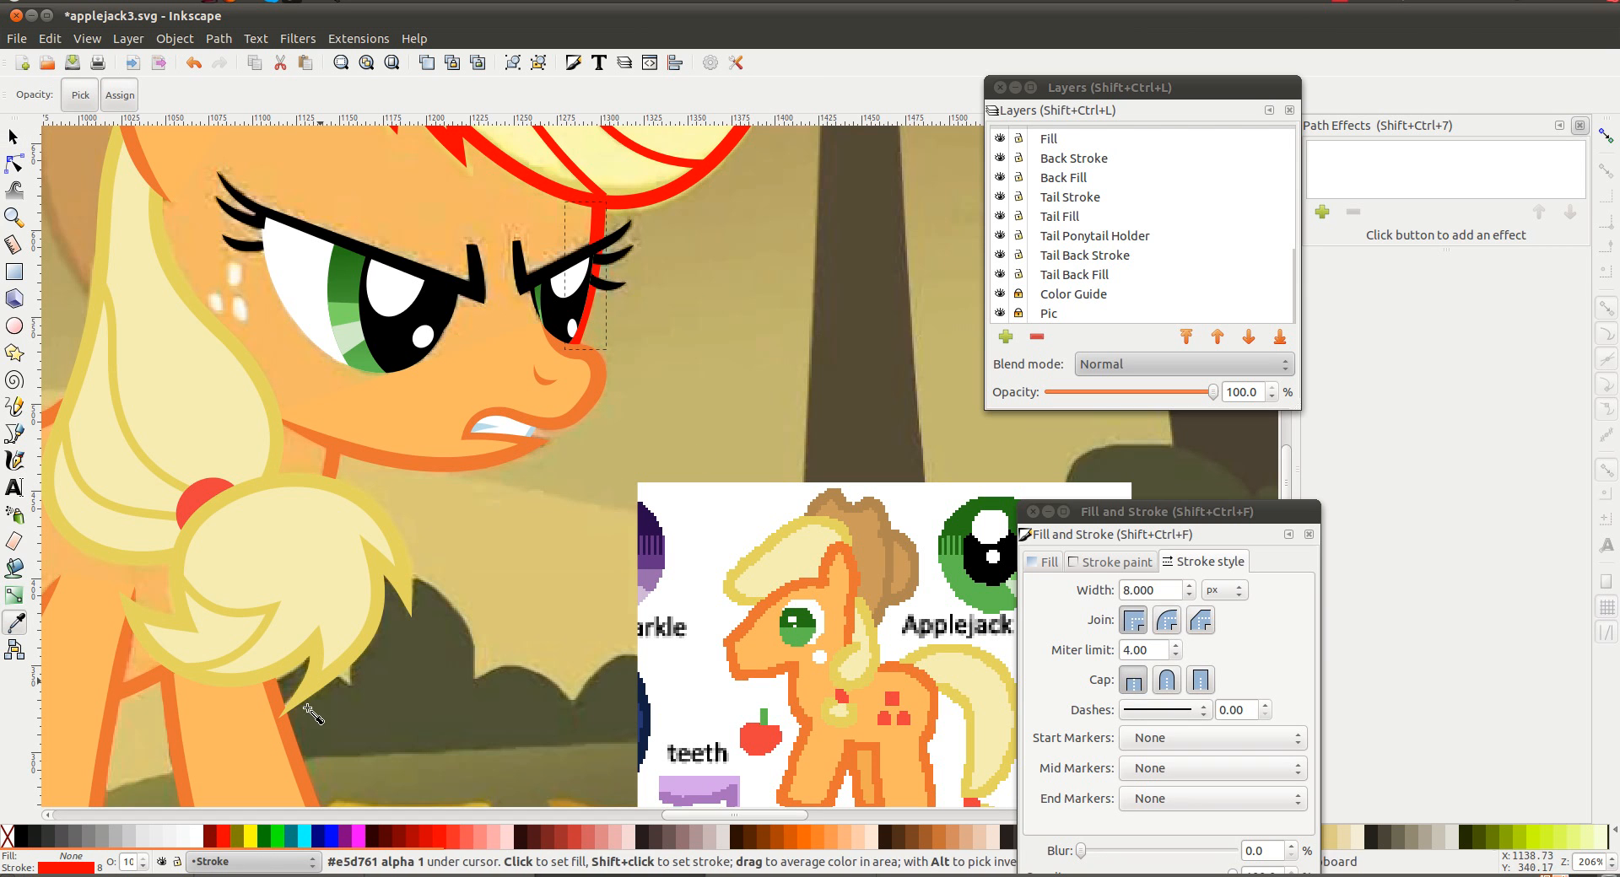
{"action": "left_click", "coordinate": [297, 753], "text": "shift"}
{"action": "key", "text": "s"}
{"action": "key", "text": "Escape"}
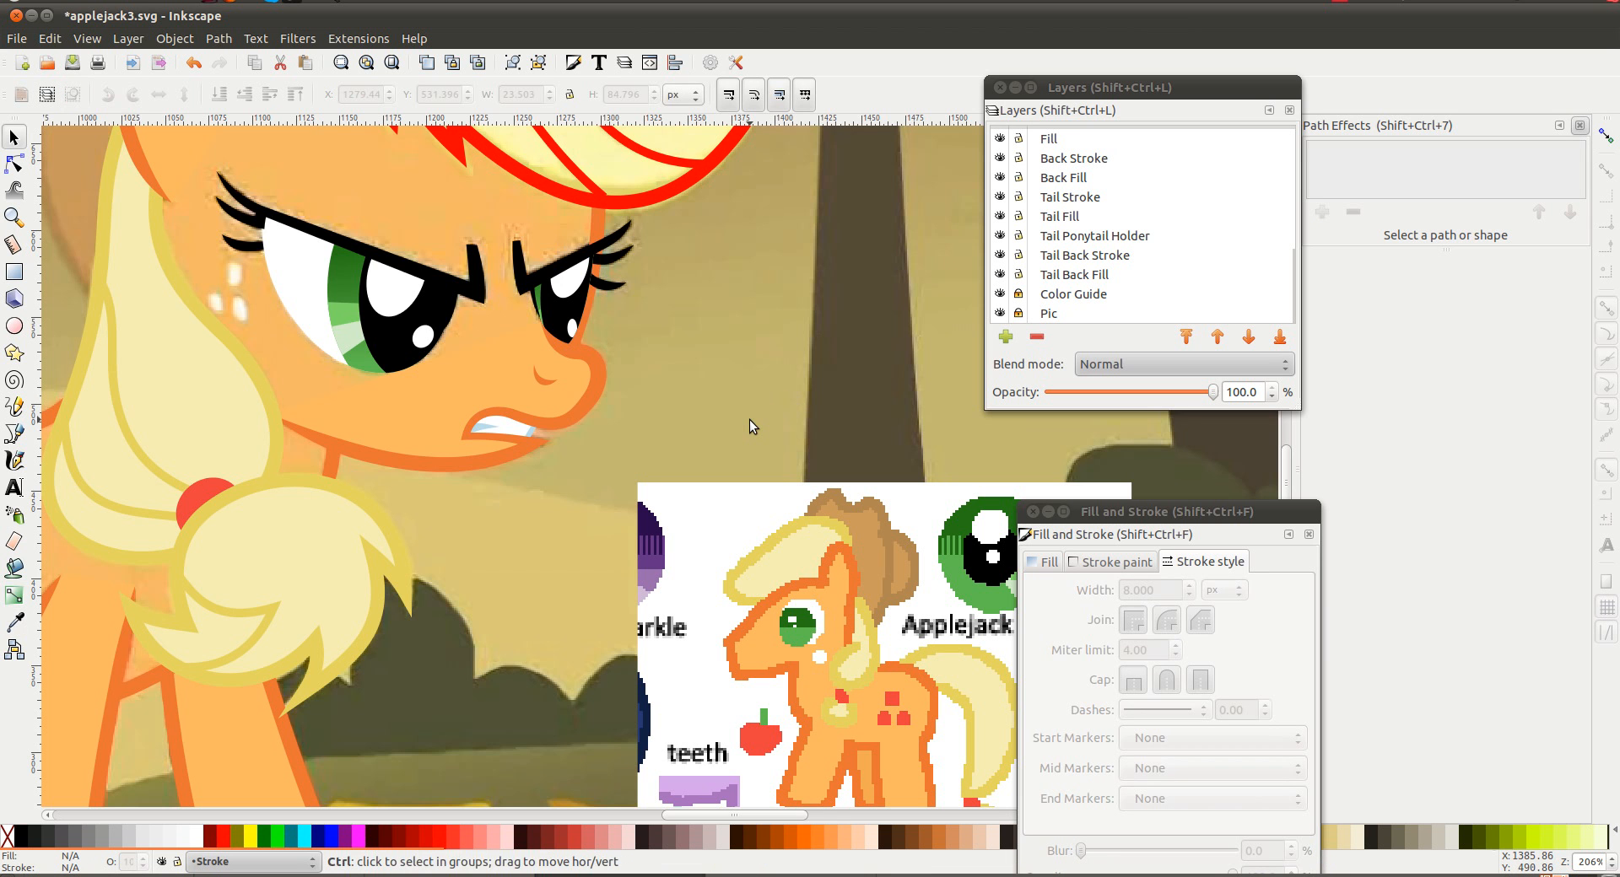
Select the red outer outline of the front mane and add the Power stroke path effect to it
{"action": "scroll", "coordinate": [749, 418], "scroll_direction": "down", "scroll_amount": 1}
{"action": "scroll", "coordinate": [749, 418], "scroll_direction": "up", "scroll_amount": 4}
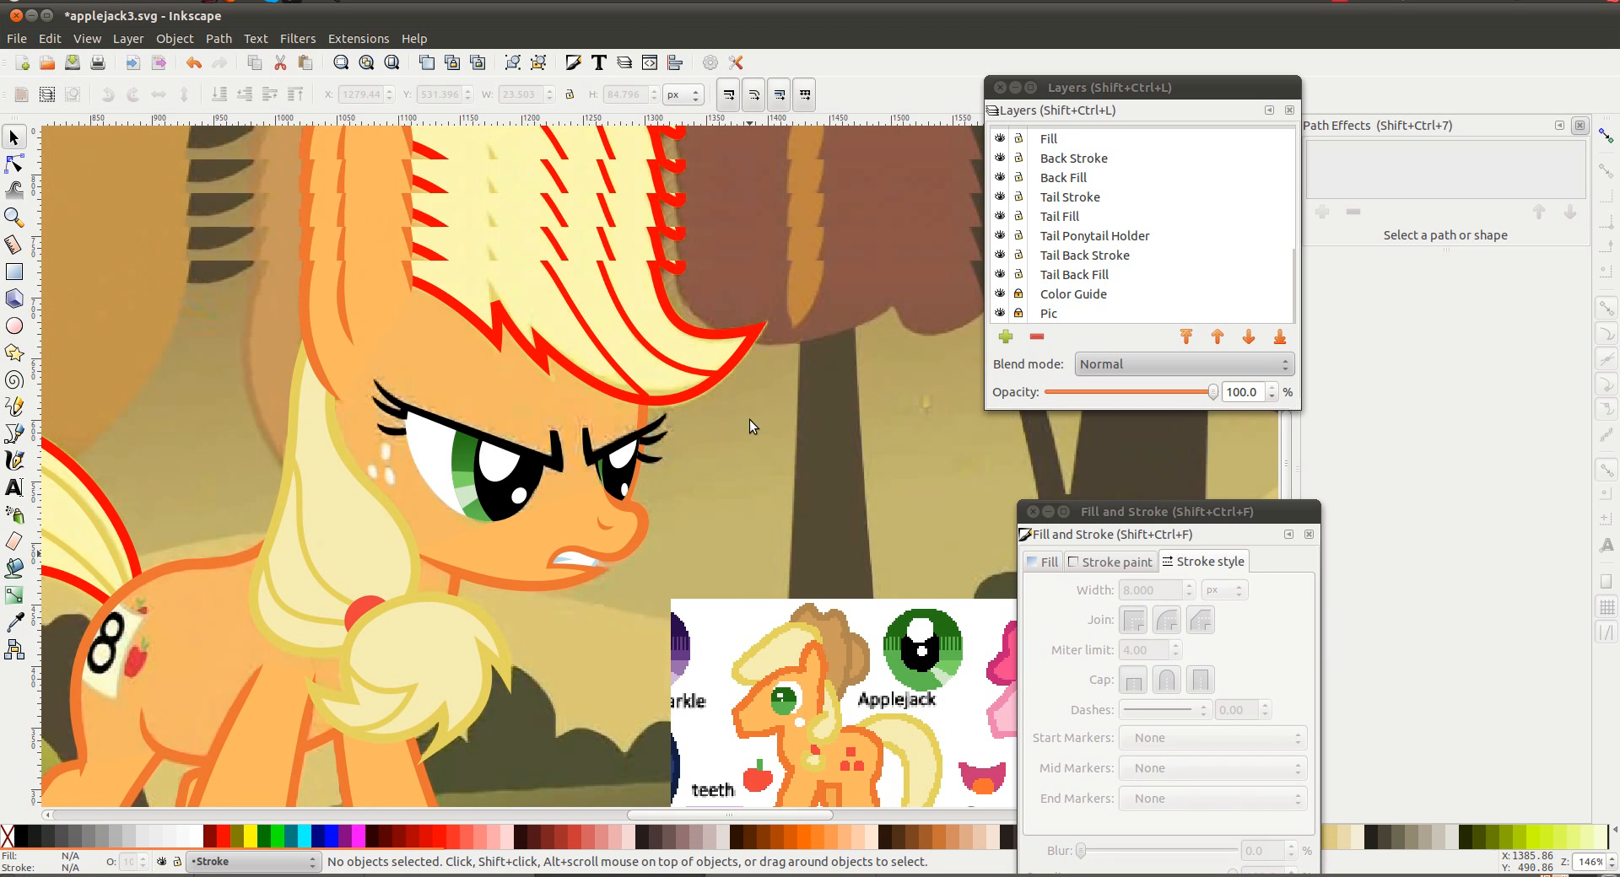
{"action": "scroll", "coordinate": [749, 419], "scroll_direction": "left", "scroll_amount": 5}
{"action": "scroll", "coordinate": [749, 418], "scroll_direction": "right", "scroll_amount": 3}
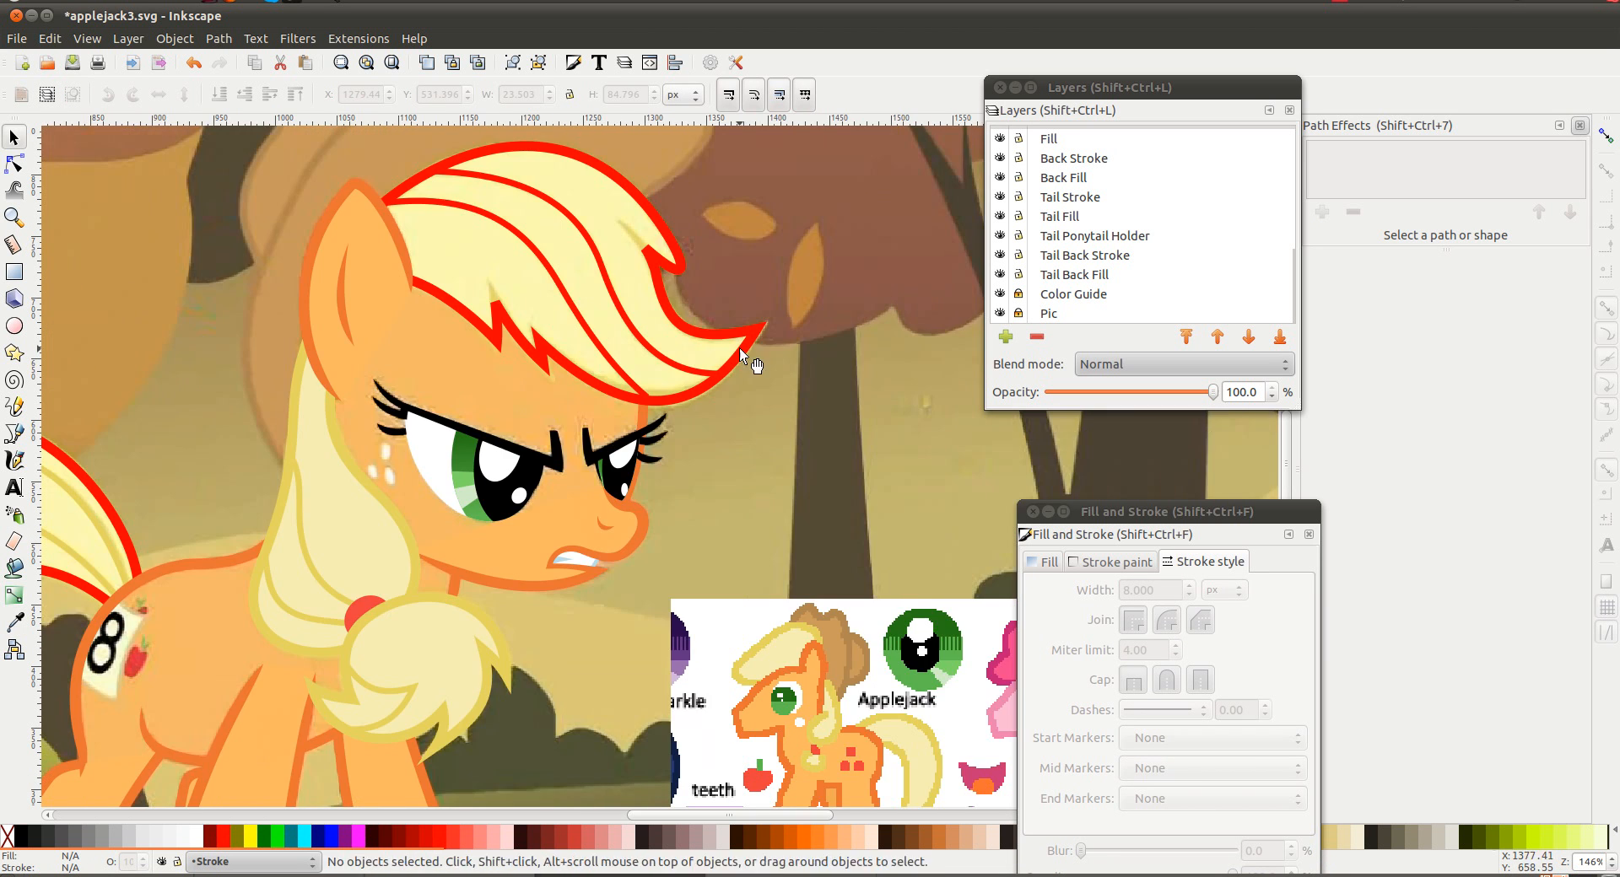
{"action": "left_click", "coordinate": [693, 341]}
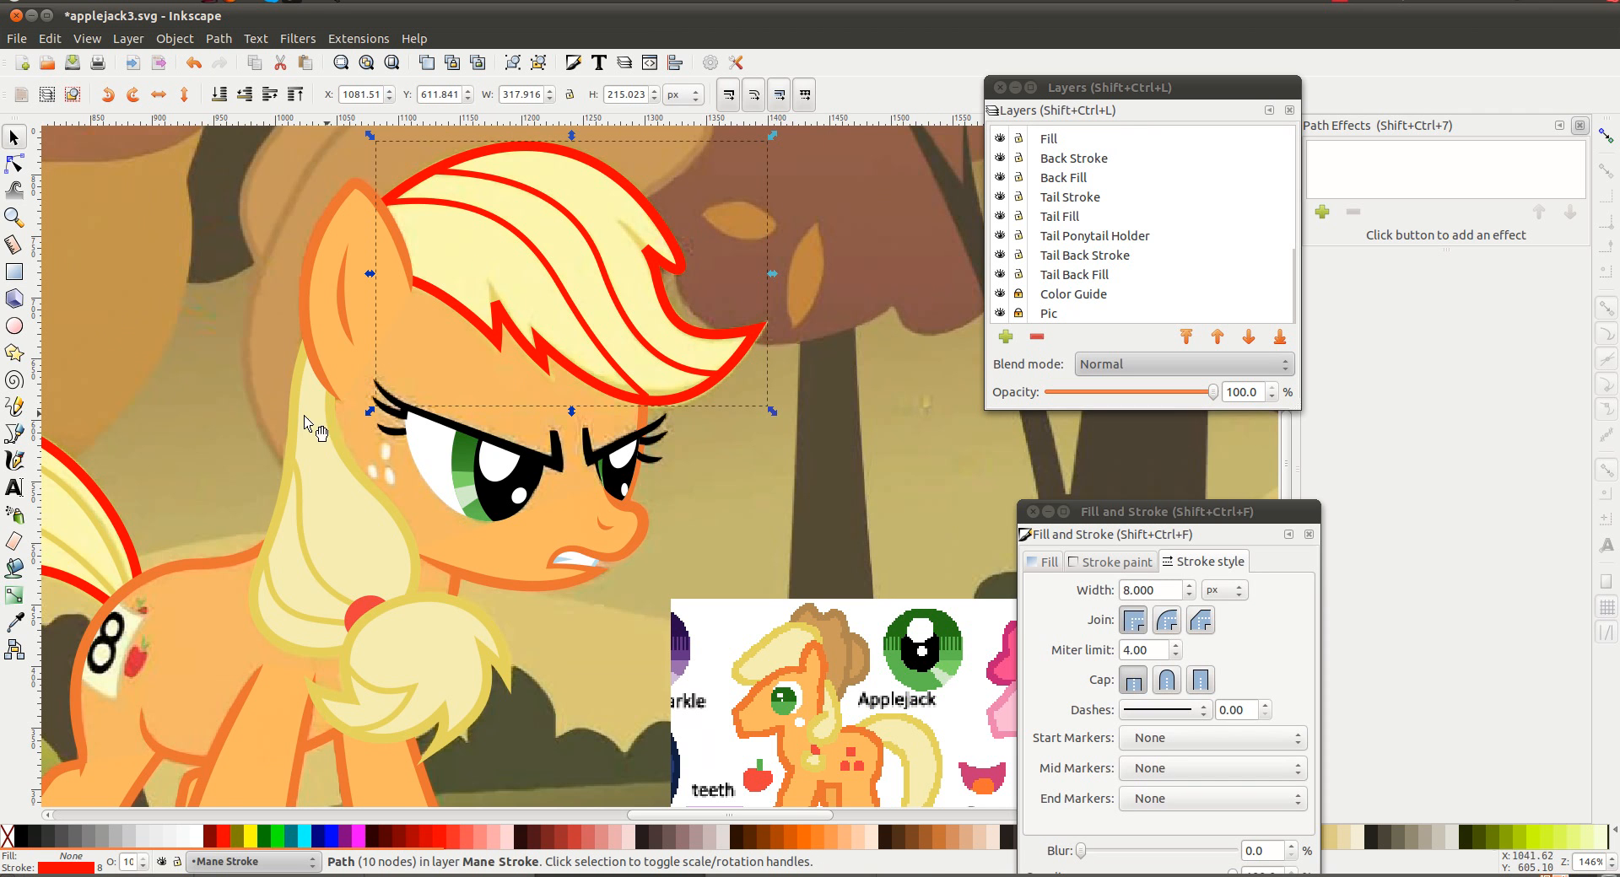
{"action": "scroll", "coordinate": [666, 351], "scroll_direction": "up", "scroll_amount": 2}
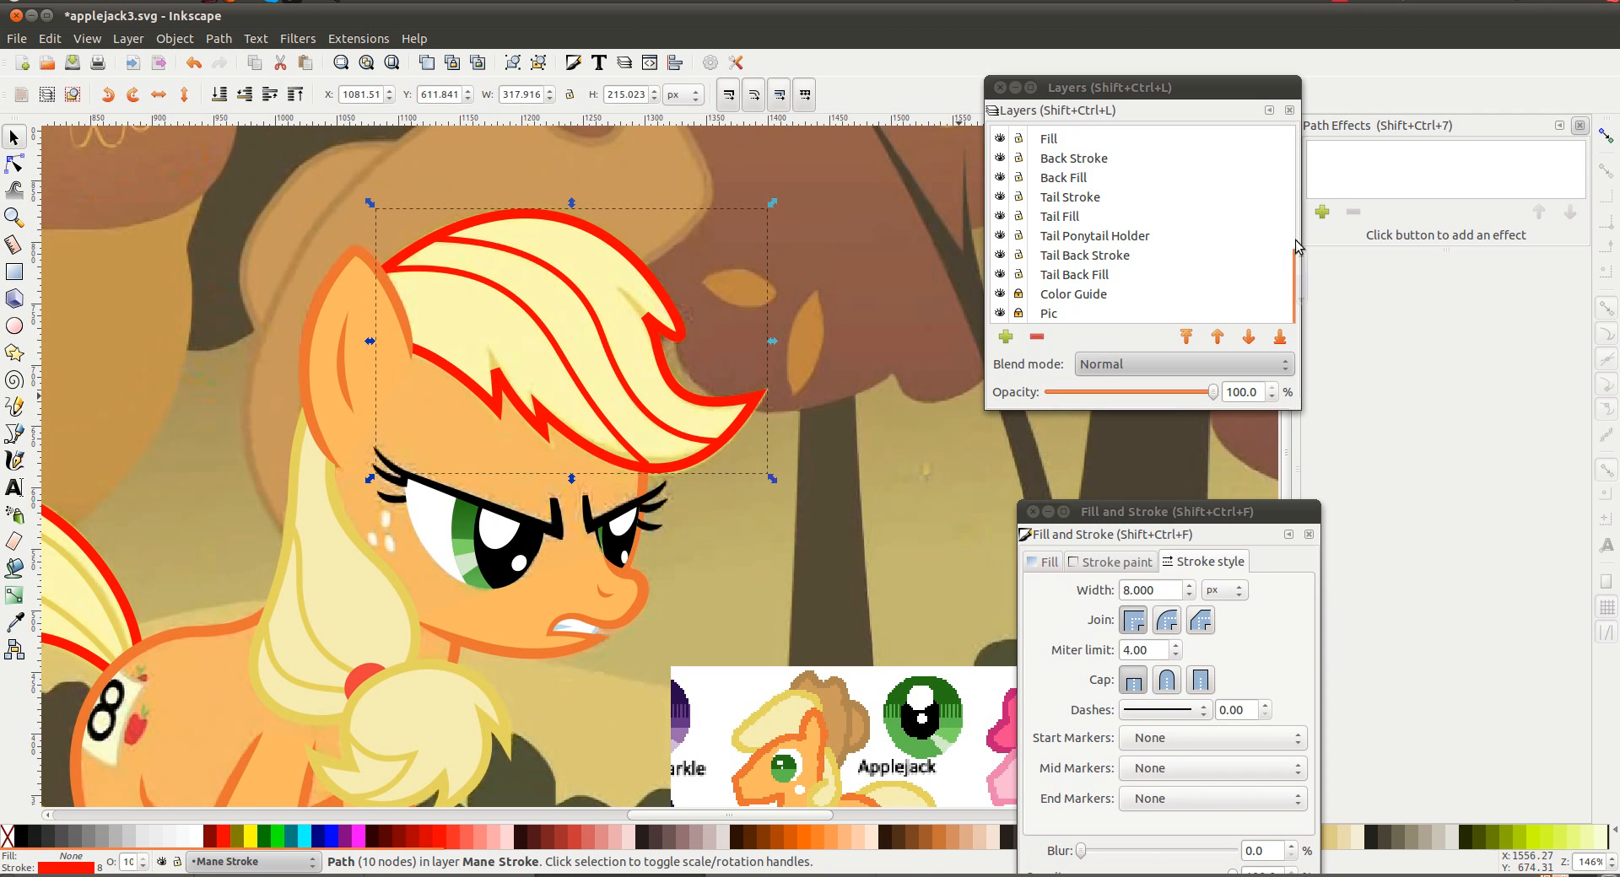
{"action": "left_click", "coordinate": [1322, 213]}
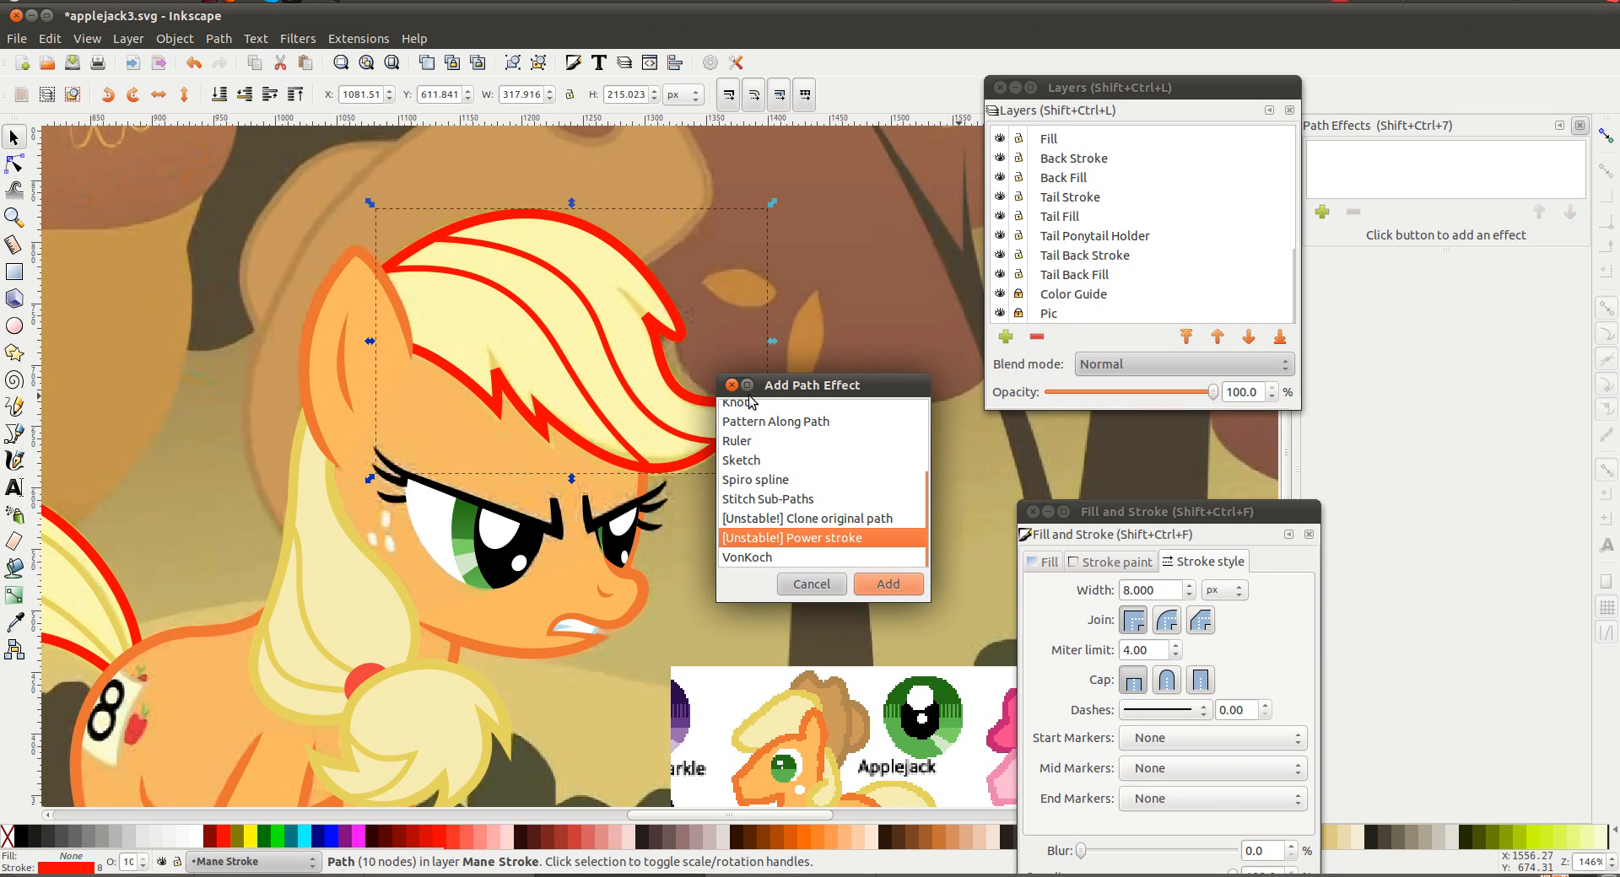
{"action": "left_click", "coordinate": [887, 577]}
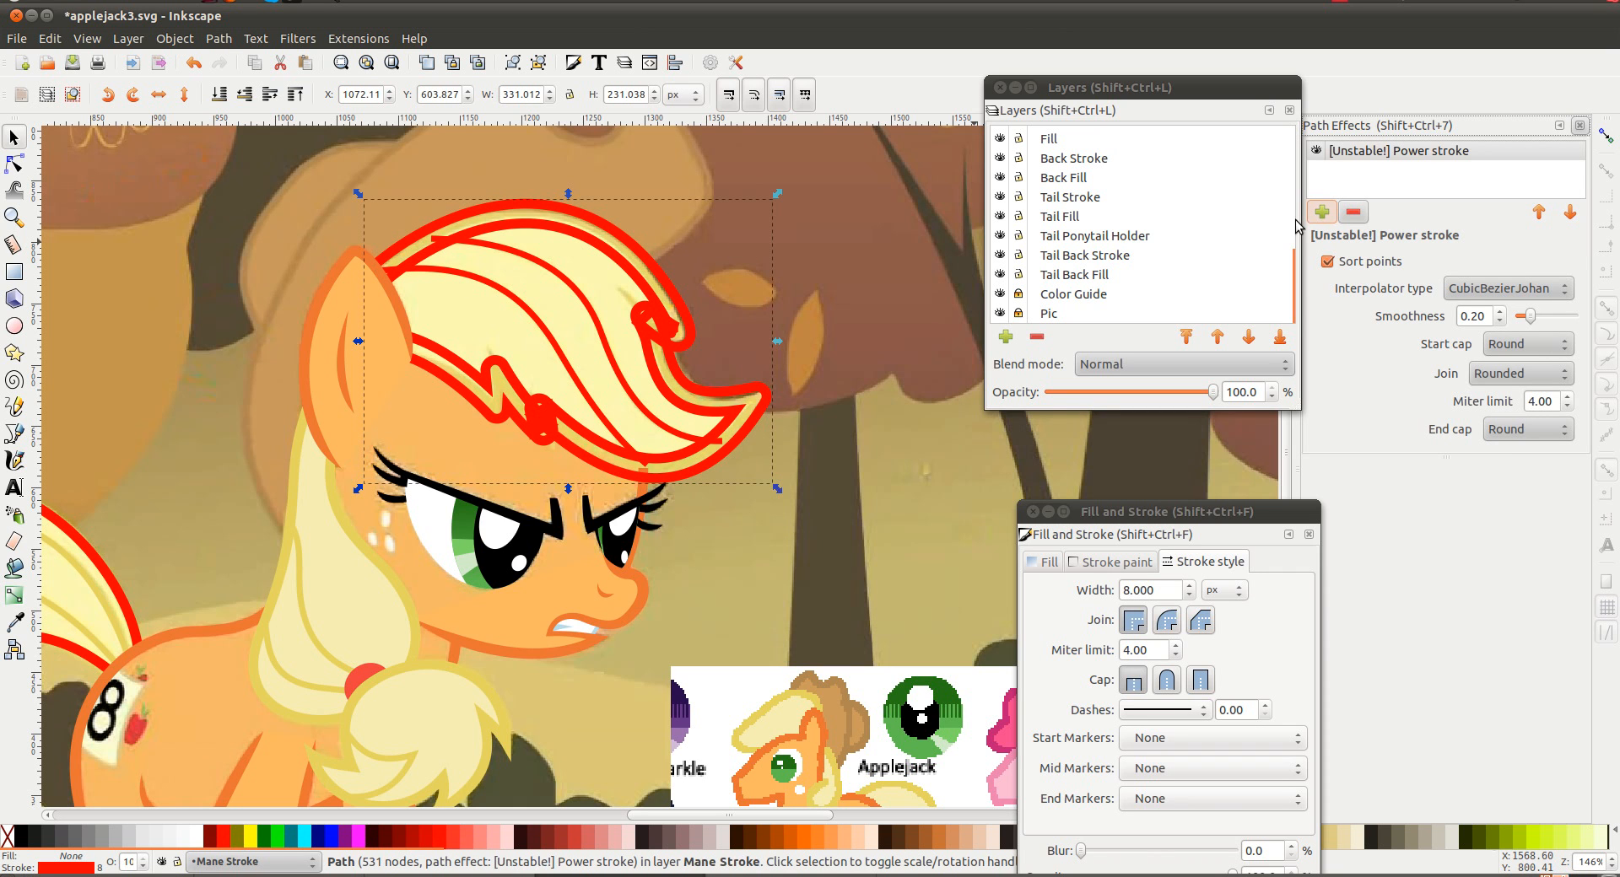
Set the mane outline's Power stroke interpolator to CubicBezierFit and both its start and end caps to Butt
{"action": "left_click", "coordinate": [1522, 288]}
{"action": "left_click", "coordinate": [1486, 267]}
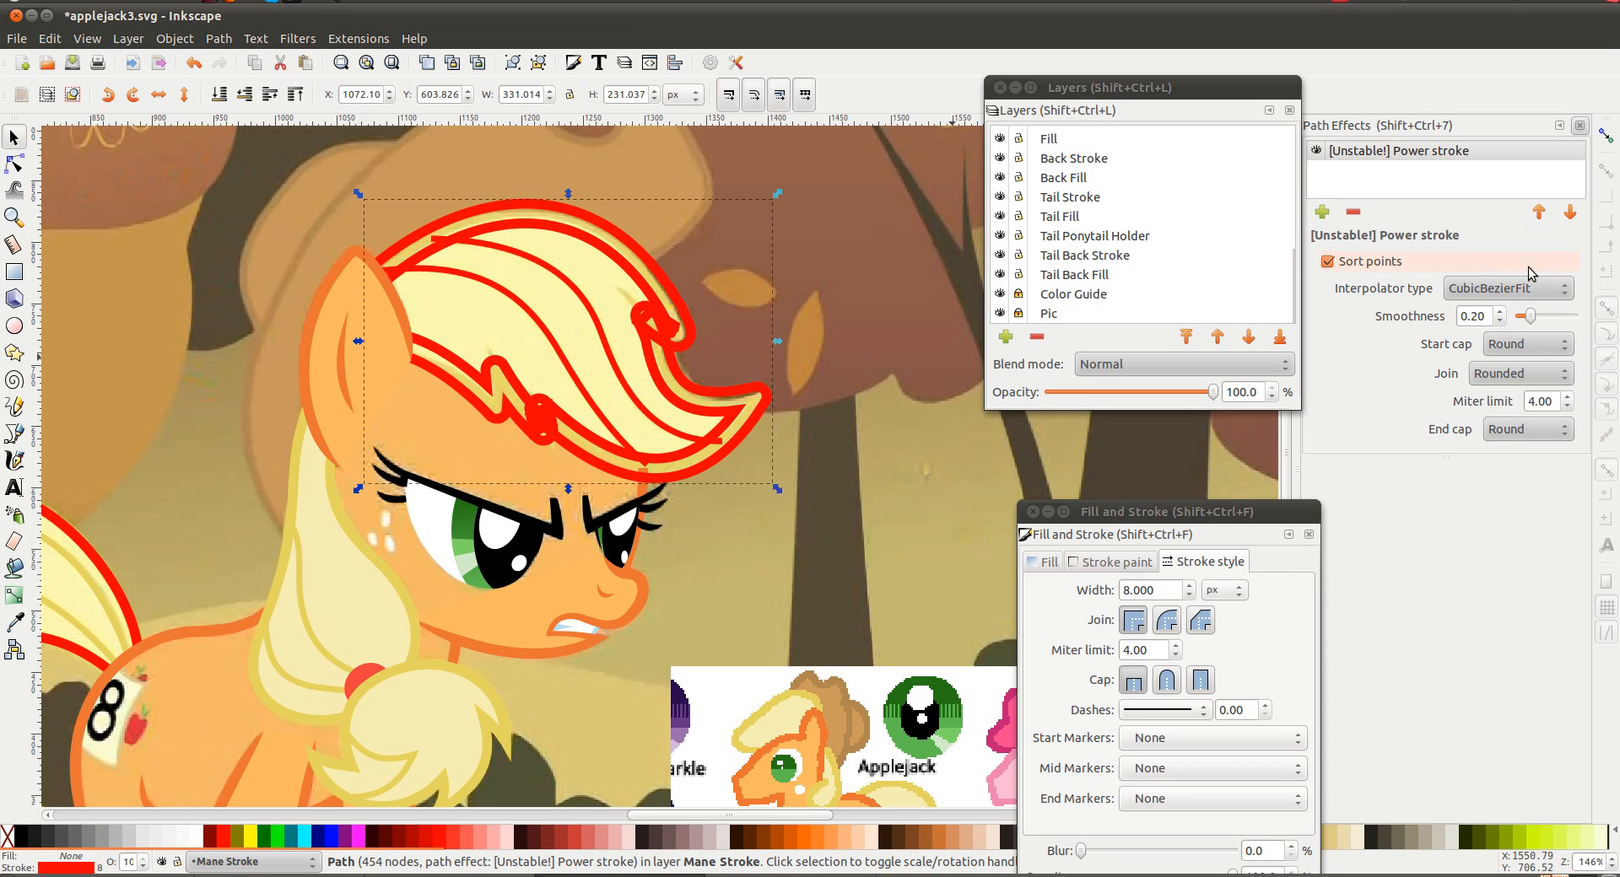
{"action": "left_click", "coordinate": [1529, 352]}
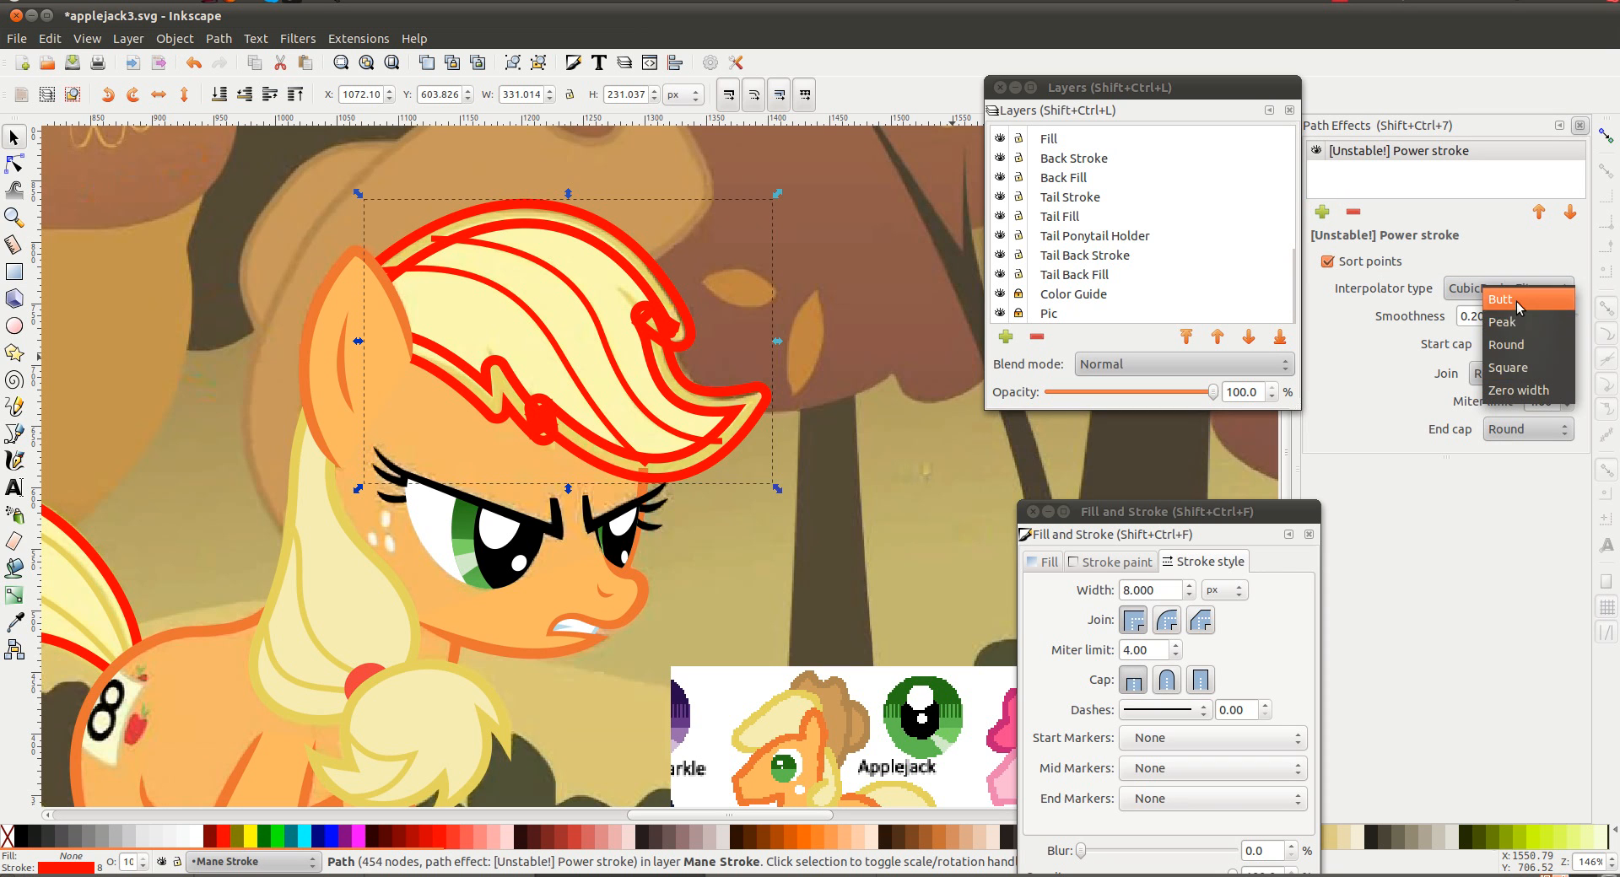
{"action": "left_click", "coordinate": [1510, 300]}
{"action": "left_click", "coordinate": [1527, 428]}
{"action": "left_click", "coordinate": [1510, 380]}
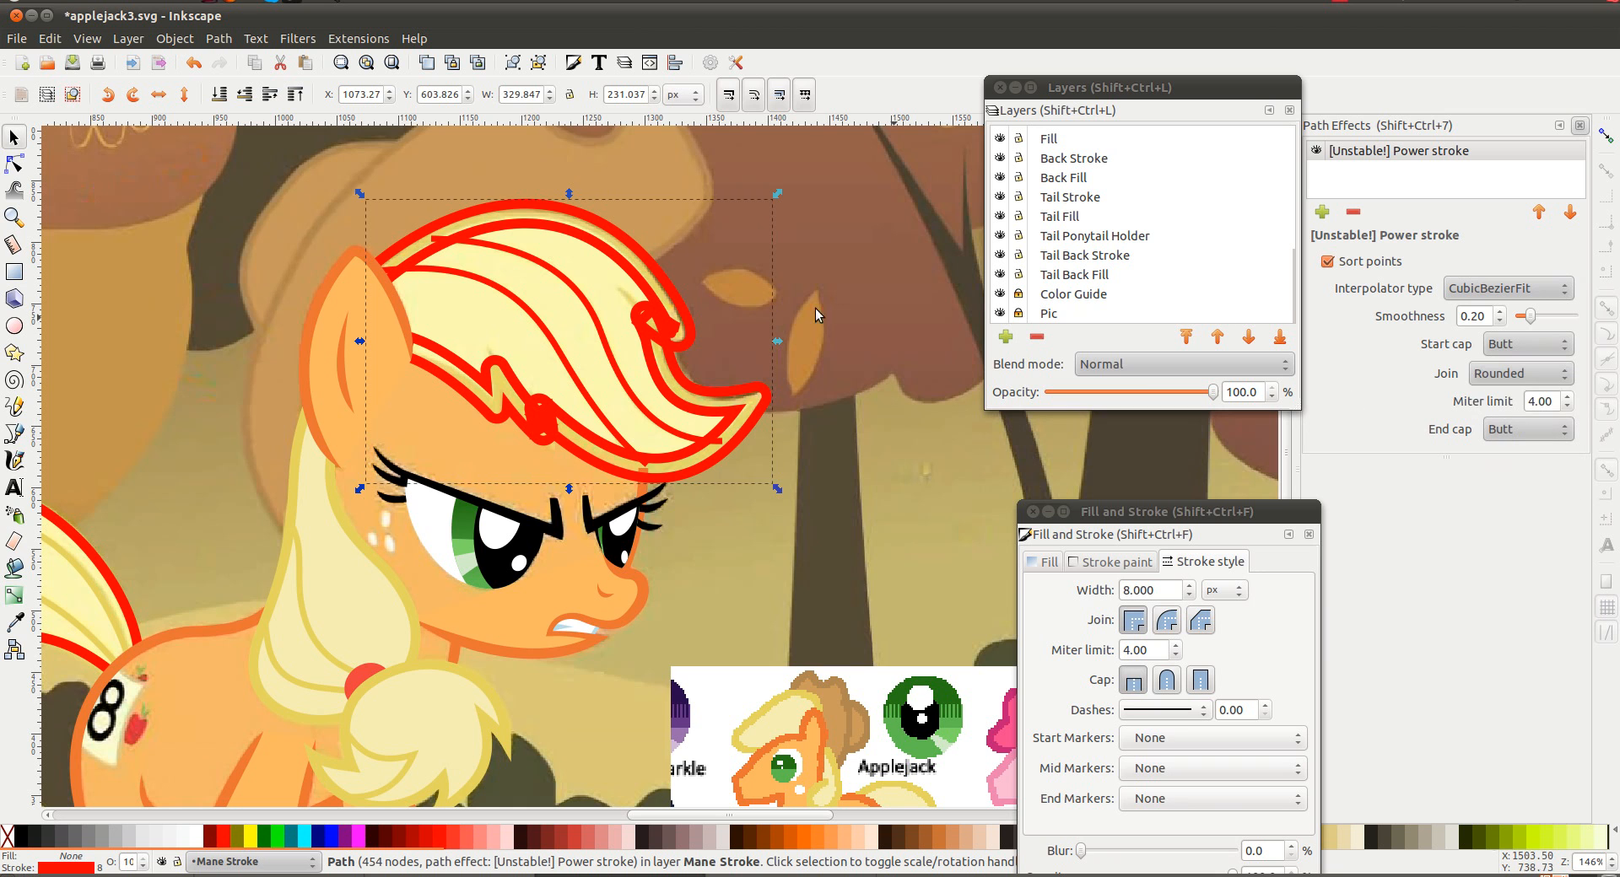
Set the mane outline's Power stroke join to Miter with a miter limit of 20
{"action": "left_click", "coordinate": [1520, 373]}
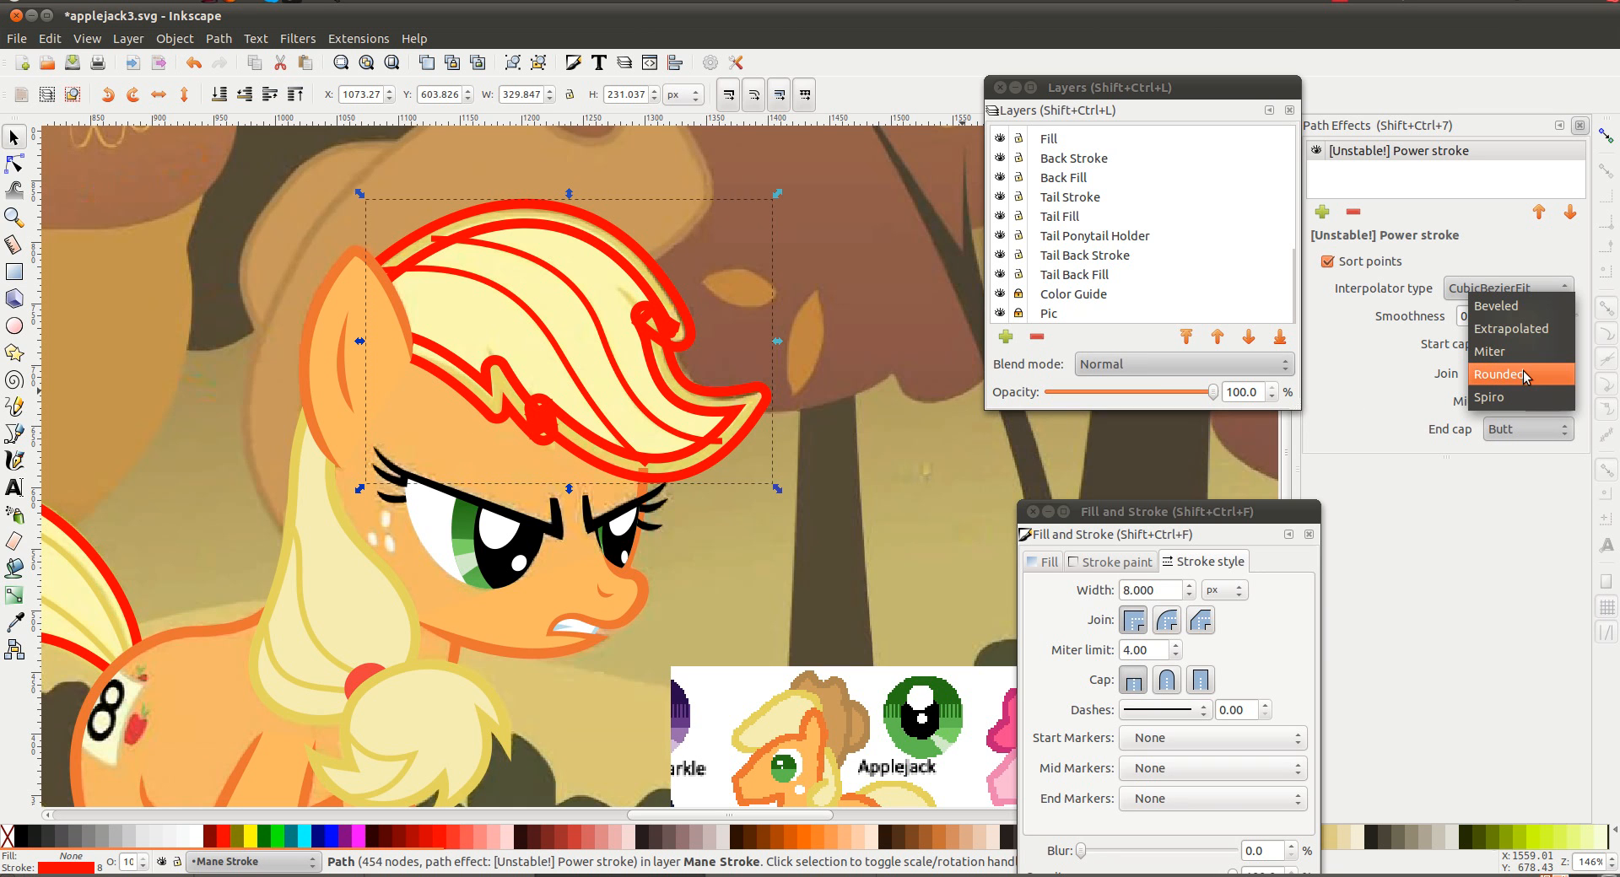
{"action": "left_click", "coordinate": [1497, 348]}
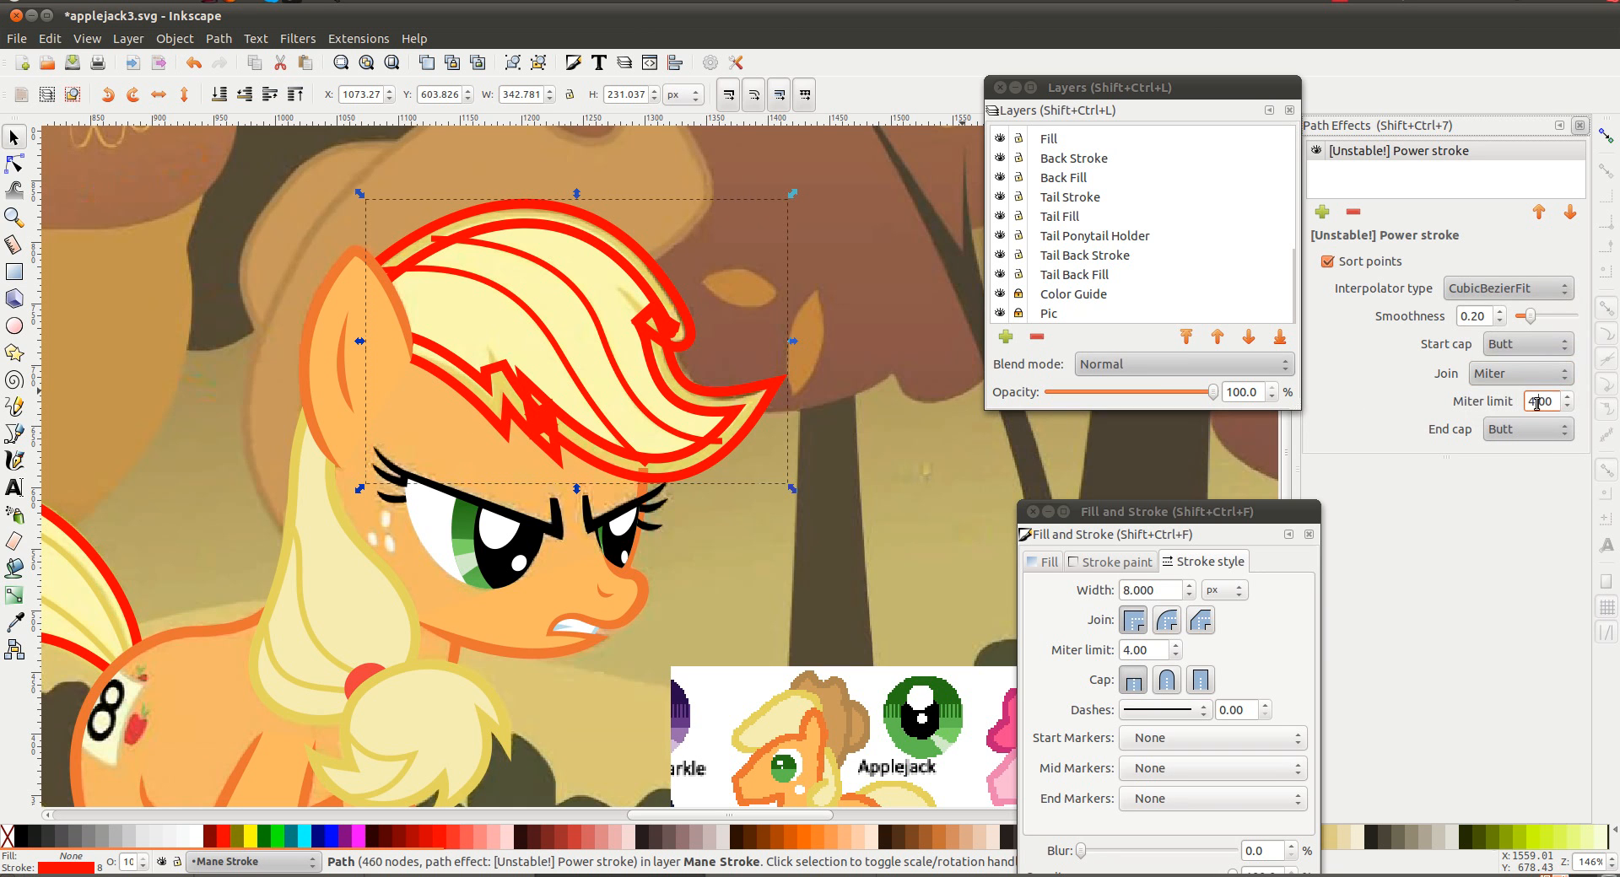
{"action": "left_click", "coordinate": [1533, 393]}
{"action": "type", "text": "20"}
{"action": "key", "text": "Return"}
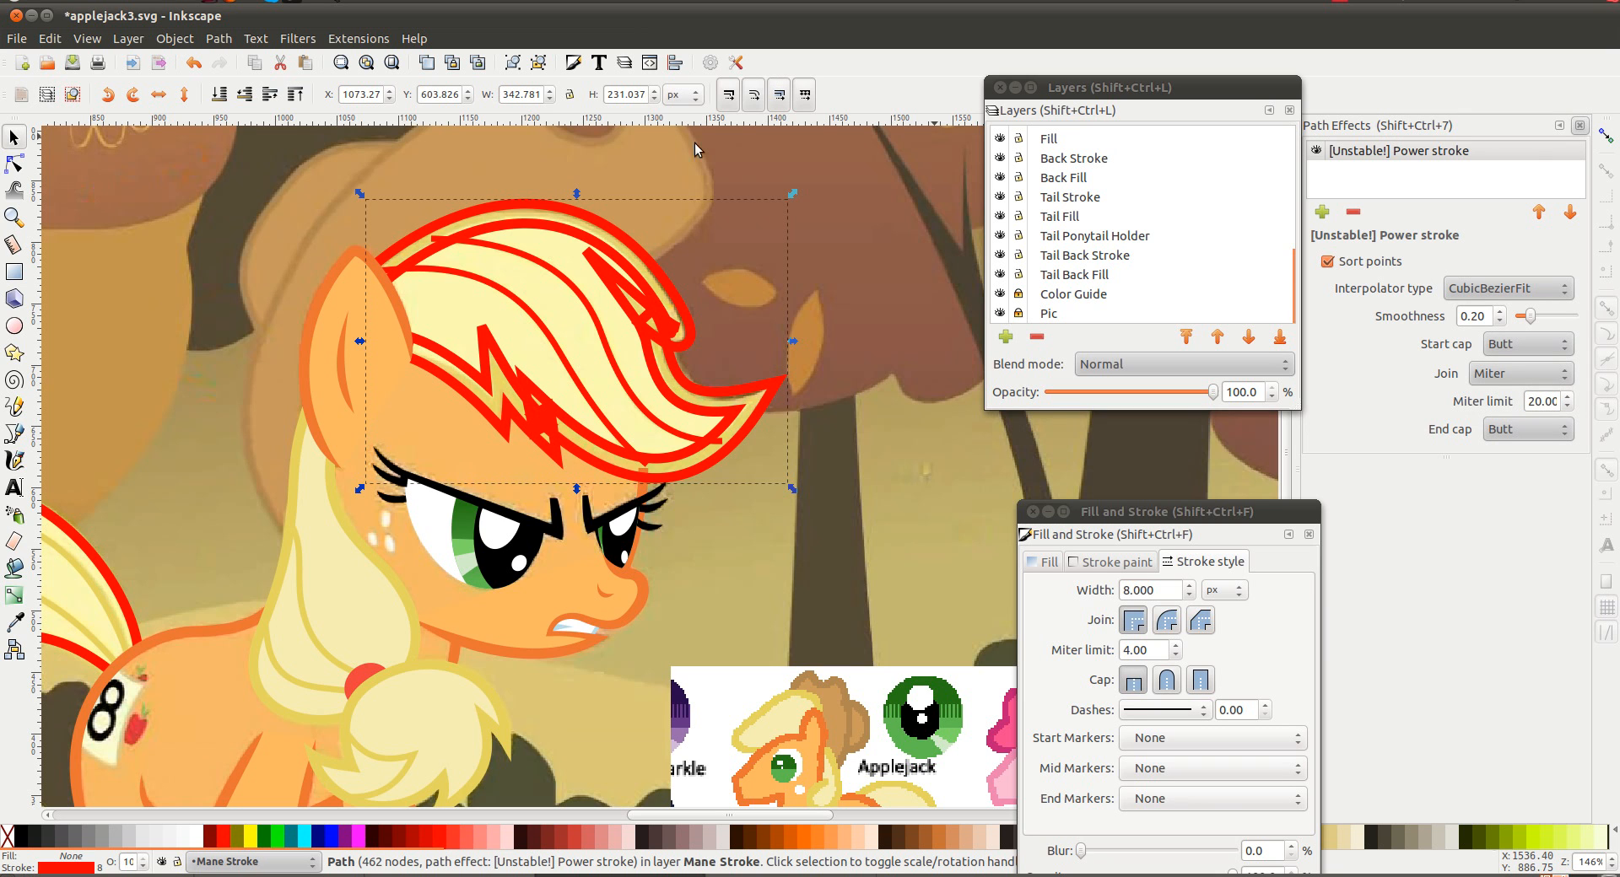
Duplicate the mane outline, remove the Power stroke effect from the copy, and colour its stroke blue as a width guide
{"action": "right_click", "coordinate": [76, 873]}
{"action": "left_click", "coordinate": [863, 18]}
{"action": "left_click", "coordinate": [1353, 212]}
{"action": "left_click", "coordinate": [336, 844]}
{"action": "key", "text": "Escape"}
Swap the fill and stroke of the red Power stroke outline around the front mane
{"action": "scroll", "coordinate": [516, 341], "scroll_direction": "up", "scroll_amount": 1}
{"action": "double_click", "coordinate": [499, 351]}
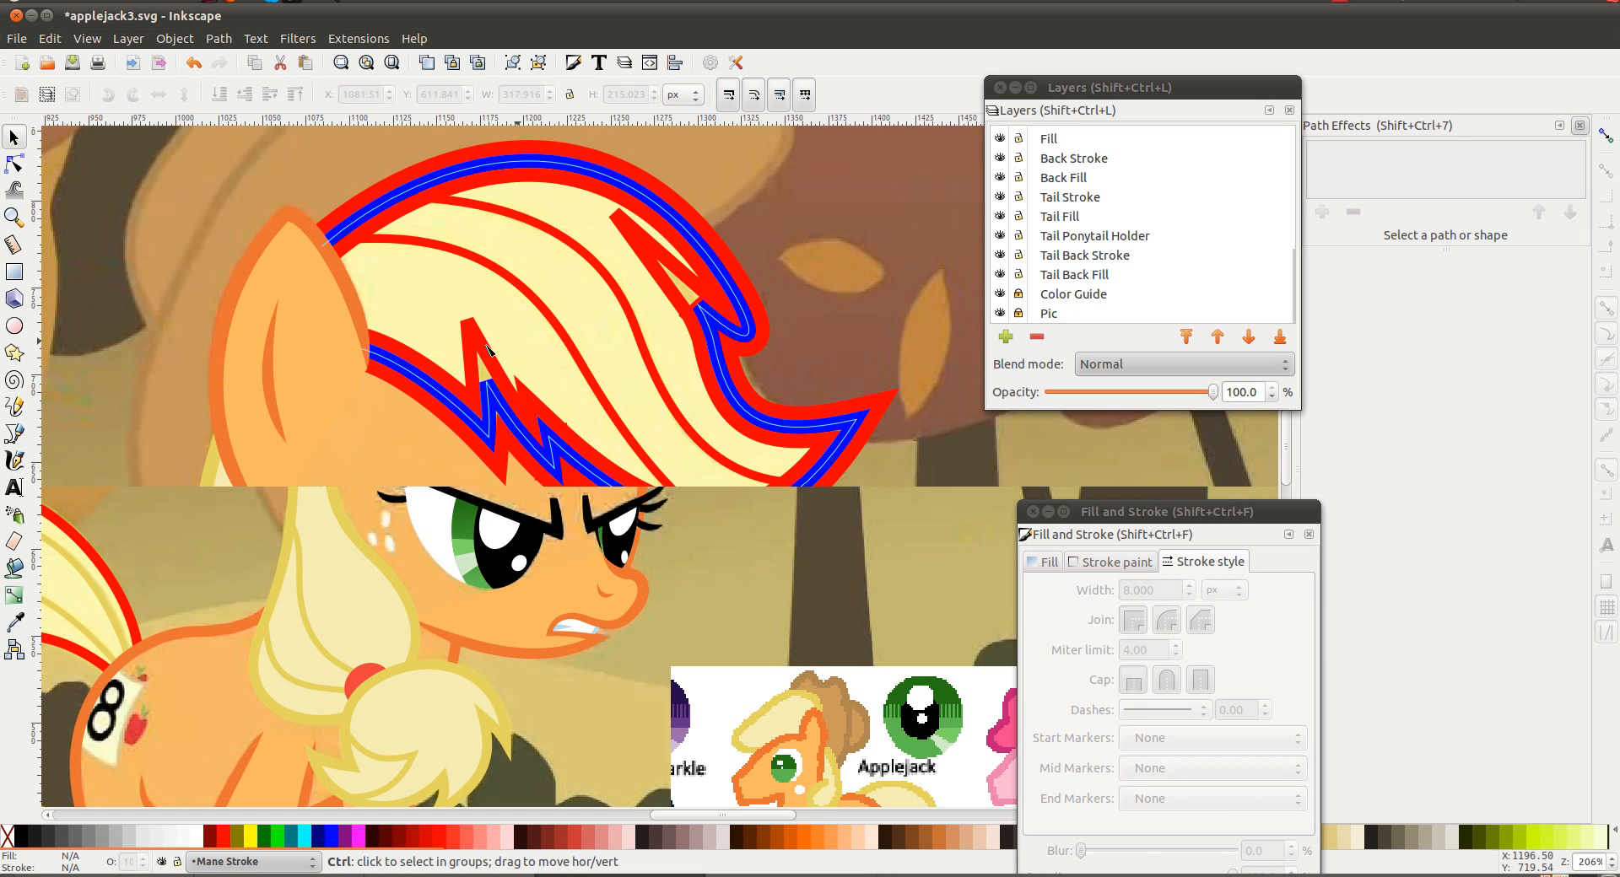
{"action": "right_click", "coordinate": [83, 867]}
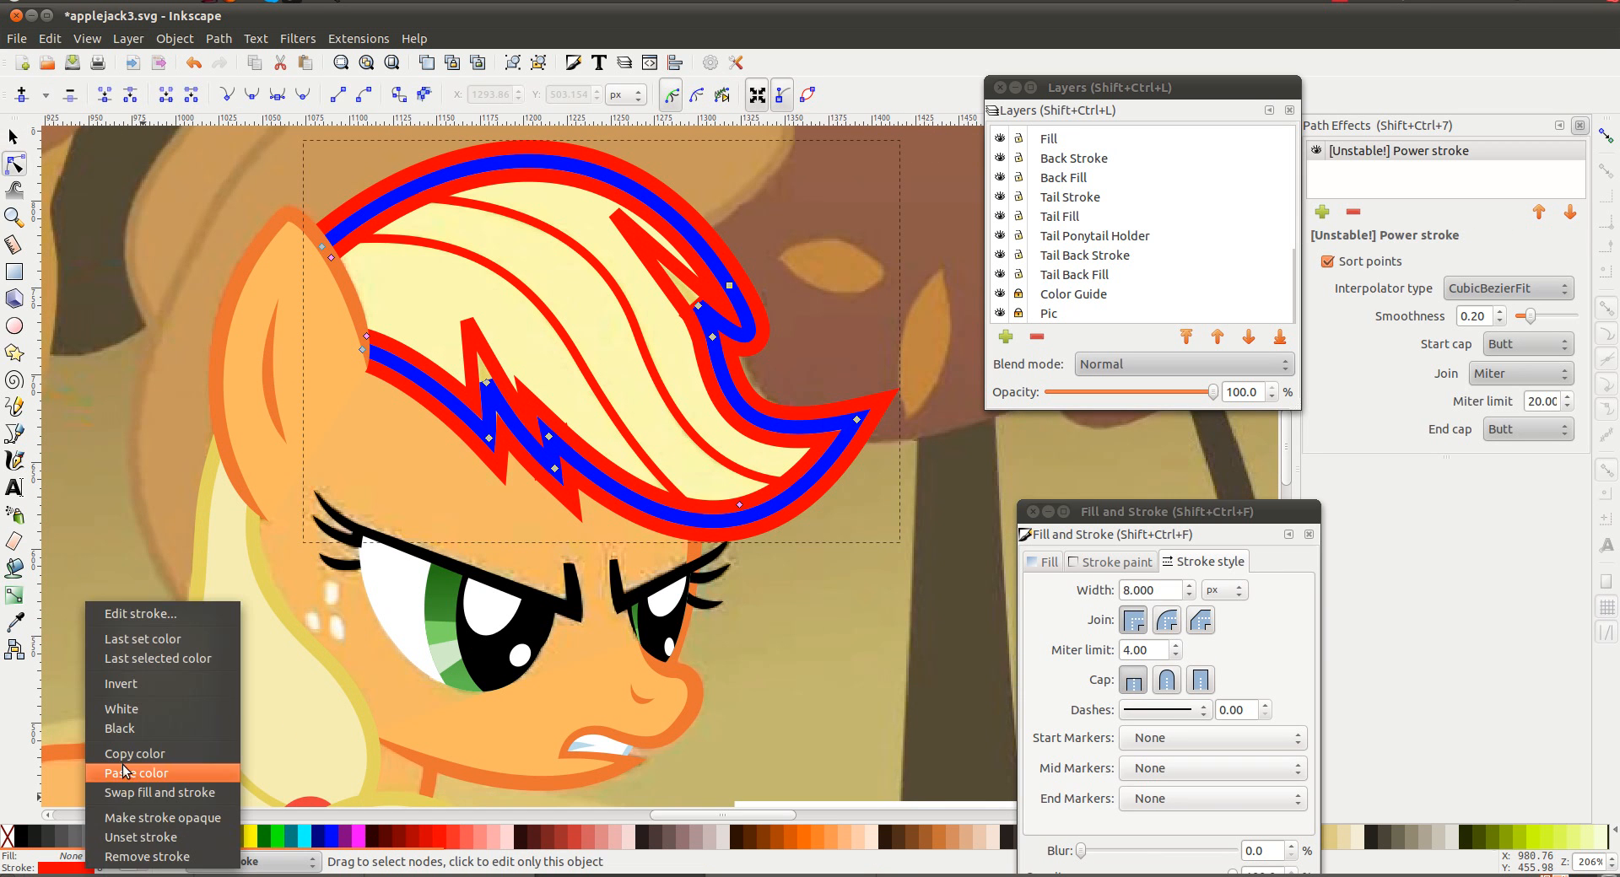
{"action": "left_click", "coordinate": [126, 791]}
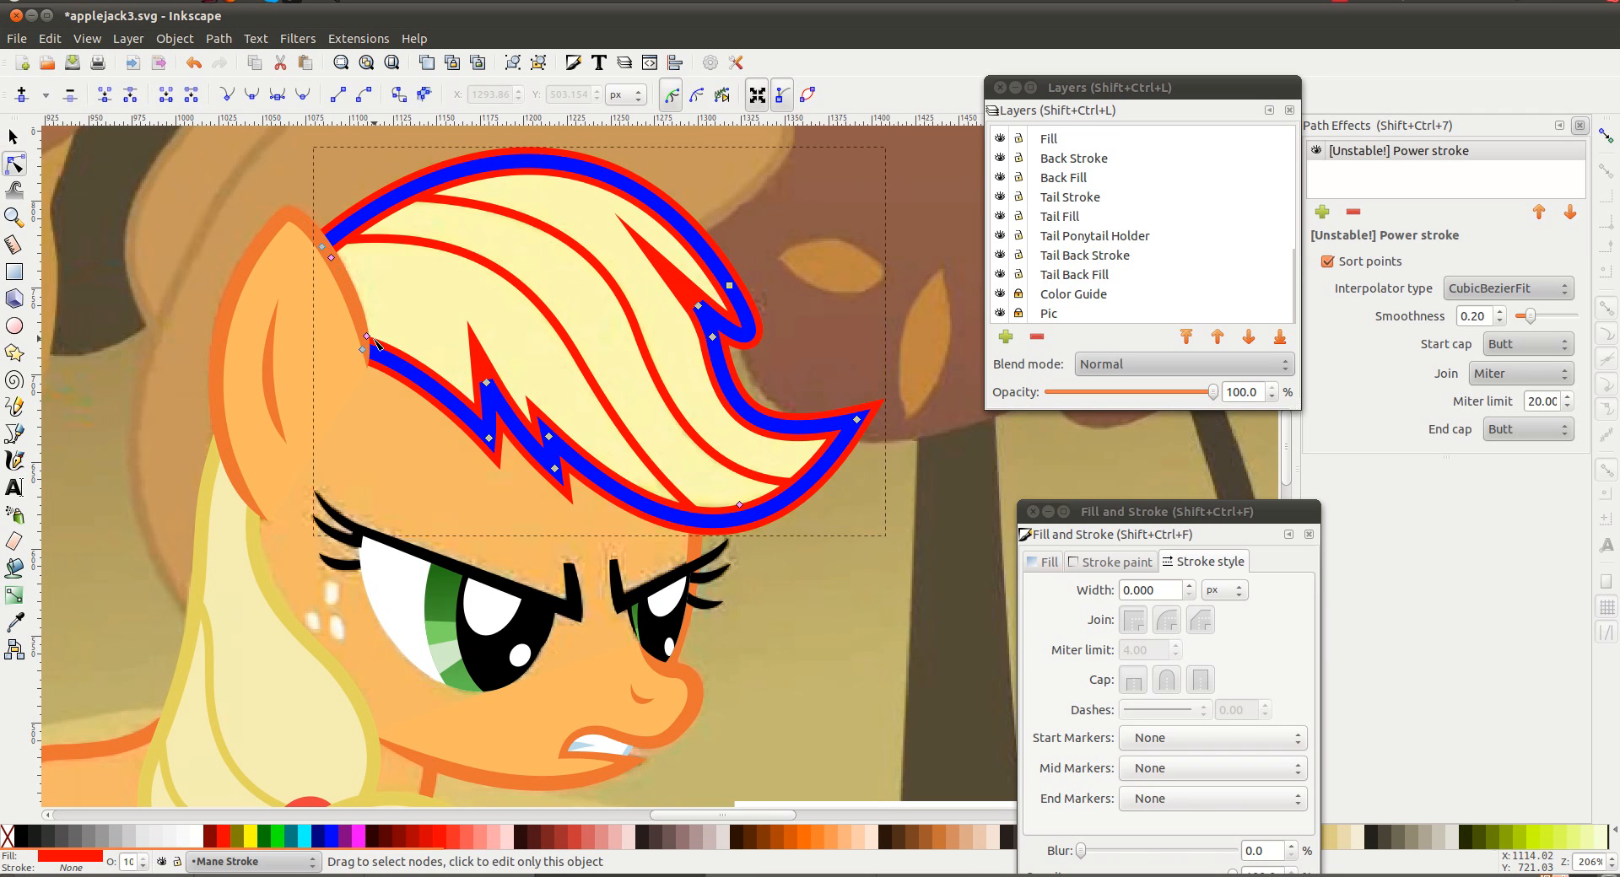
Adjust the Power stroke width control points of the red mane outline to match the blue guide's width
{"action": "left_click_drag", "start_coordinate": [556, 410], "coordinate": [574, 452]}
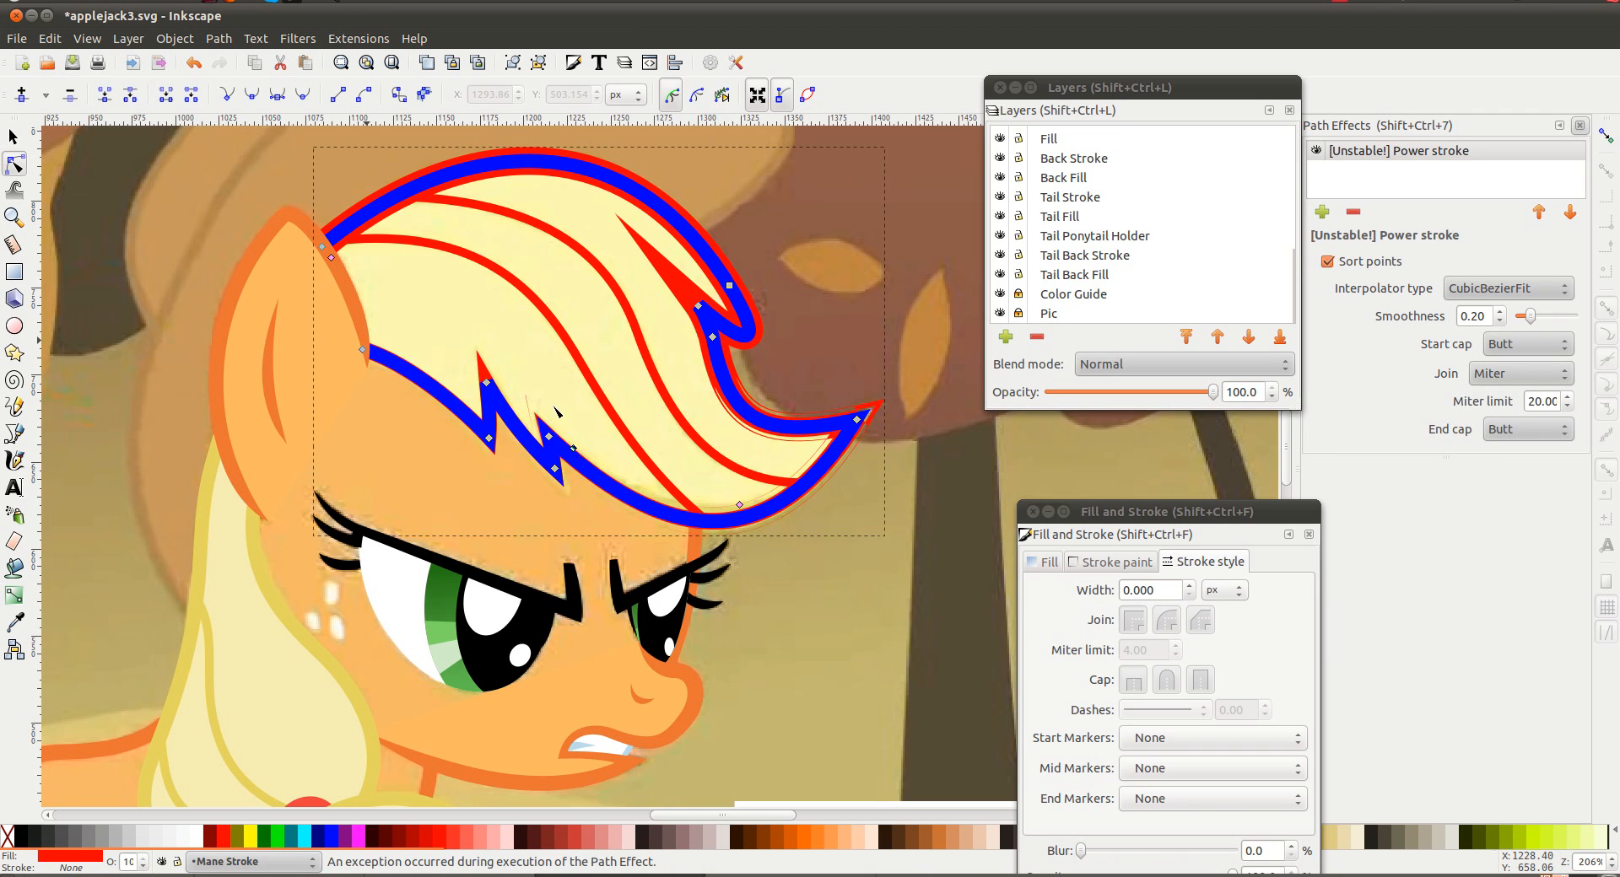
{"action": "mouse_move", "coordinate": [333, 257]}
{"action": "left_mouse_down"}
{"action": "mouse_move", "coordinate": [675, 318]}
{"action": "mouse_move", "coordinate": [710, 358]}
{"action": "left_mouse_up"}
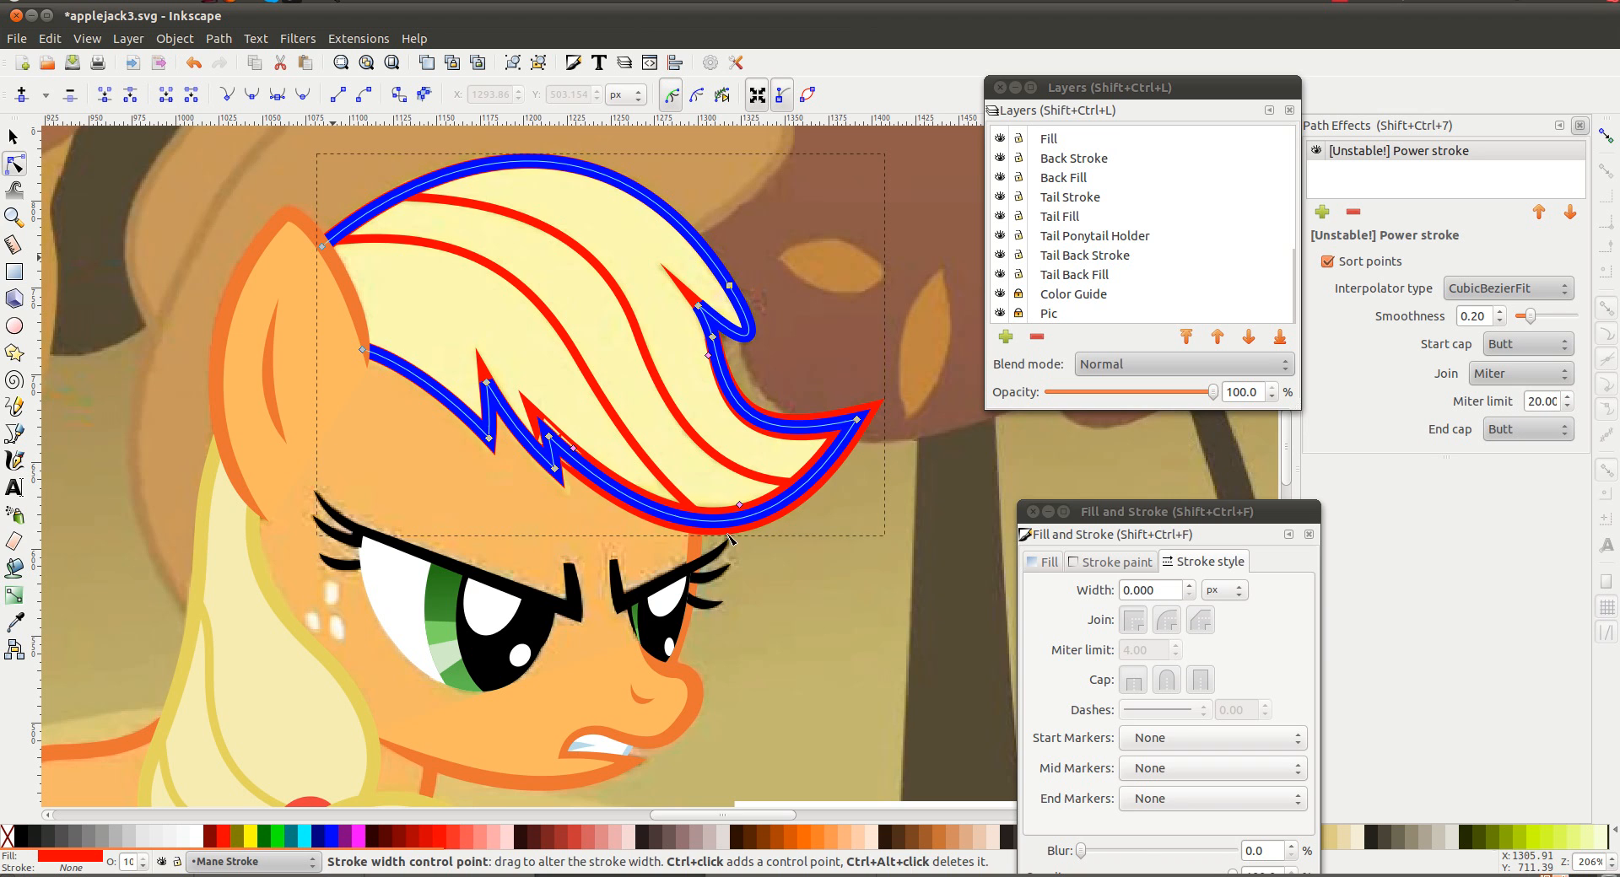
{"action": "left_click_drag", "start_coordinate": [737, 511], "coordinate": [778, 495]}
Delete the blue guide copy of the mane outline
{"action": "key", "text": "Escape"}
{"action": "left_click", "coordinate": [649, 506]}
{"action": "key", "text": "s"}
{"action": "key", "text": "Delete"}
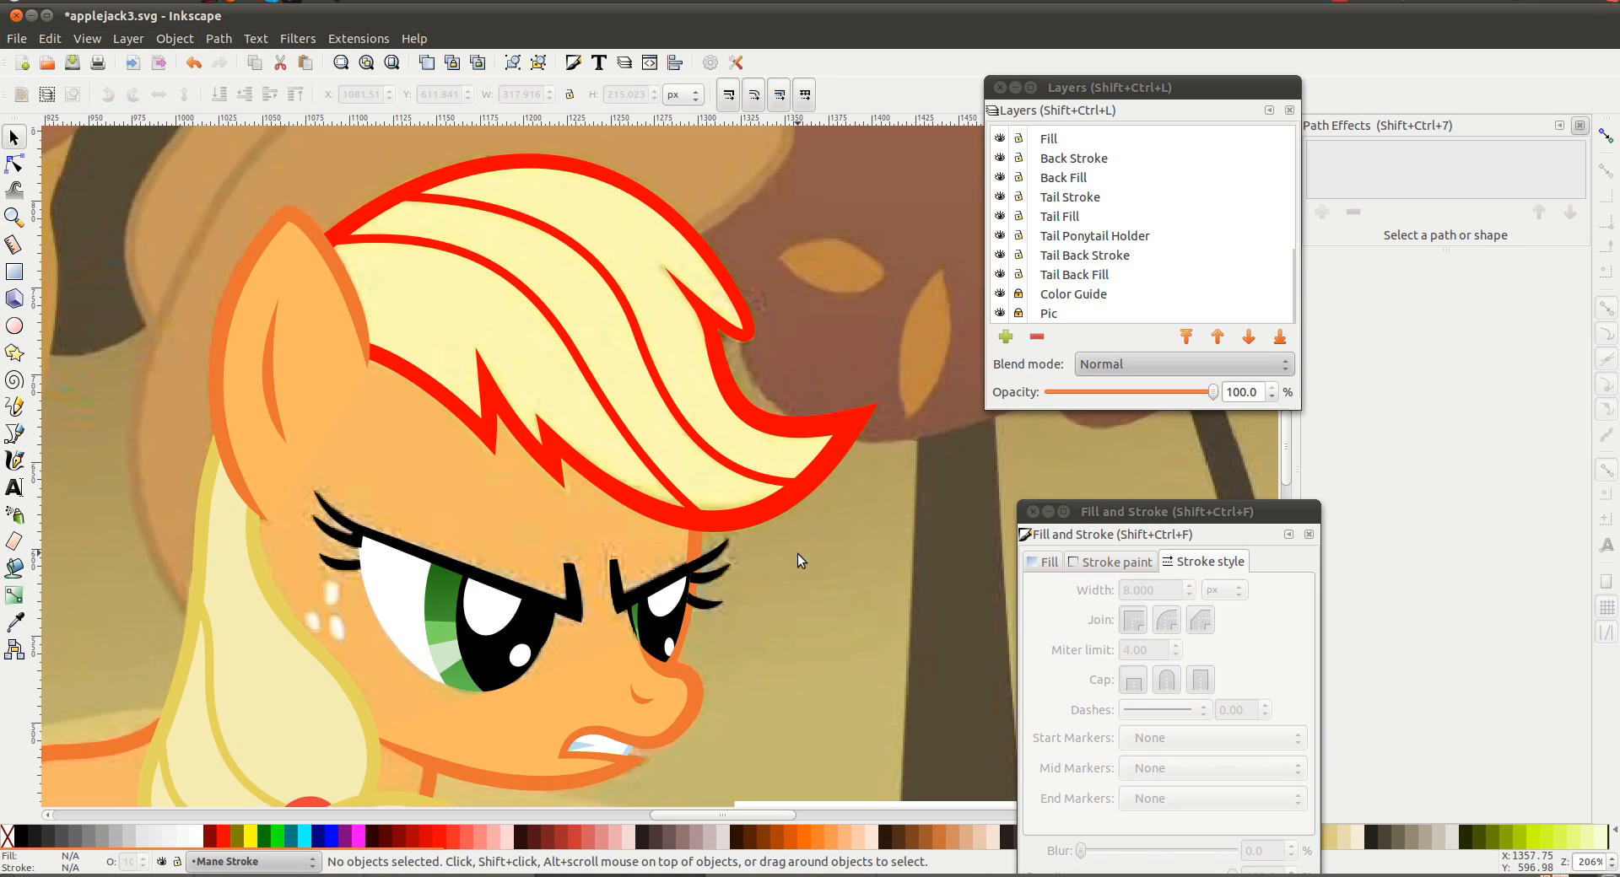
Reposition the mane outline's width control point along the concave curve leading to the mane's pointed tip
{"action": "scroll", "coordinate": [797, 554], "scroll_direction": "right", "scroll_amount": 3}
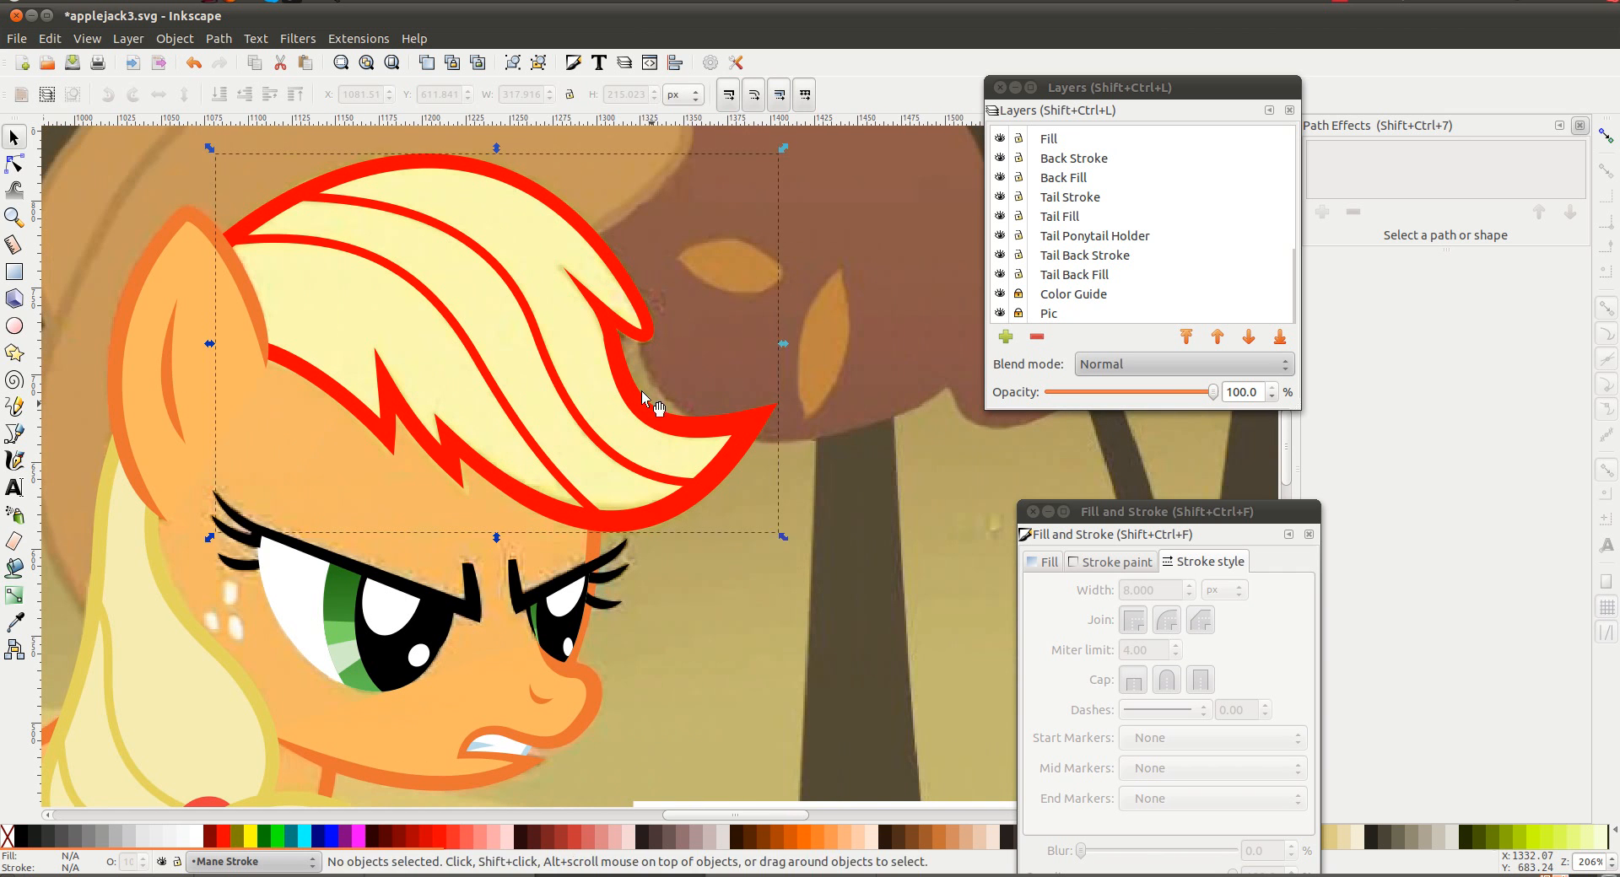
{"action": "double_click", "coordinate": [655, 413]}
{"action": "left_click_drag", "start_coordinate": [609, 361], "coordinate": [634, 415]}
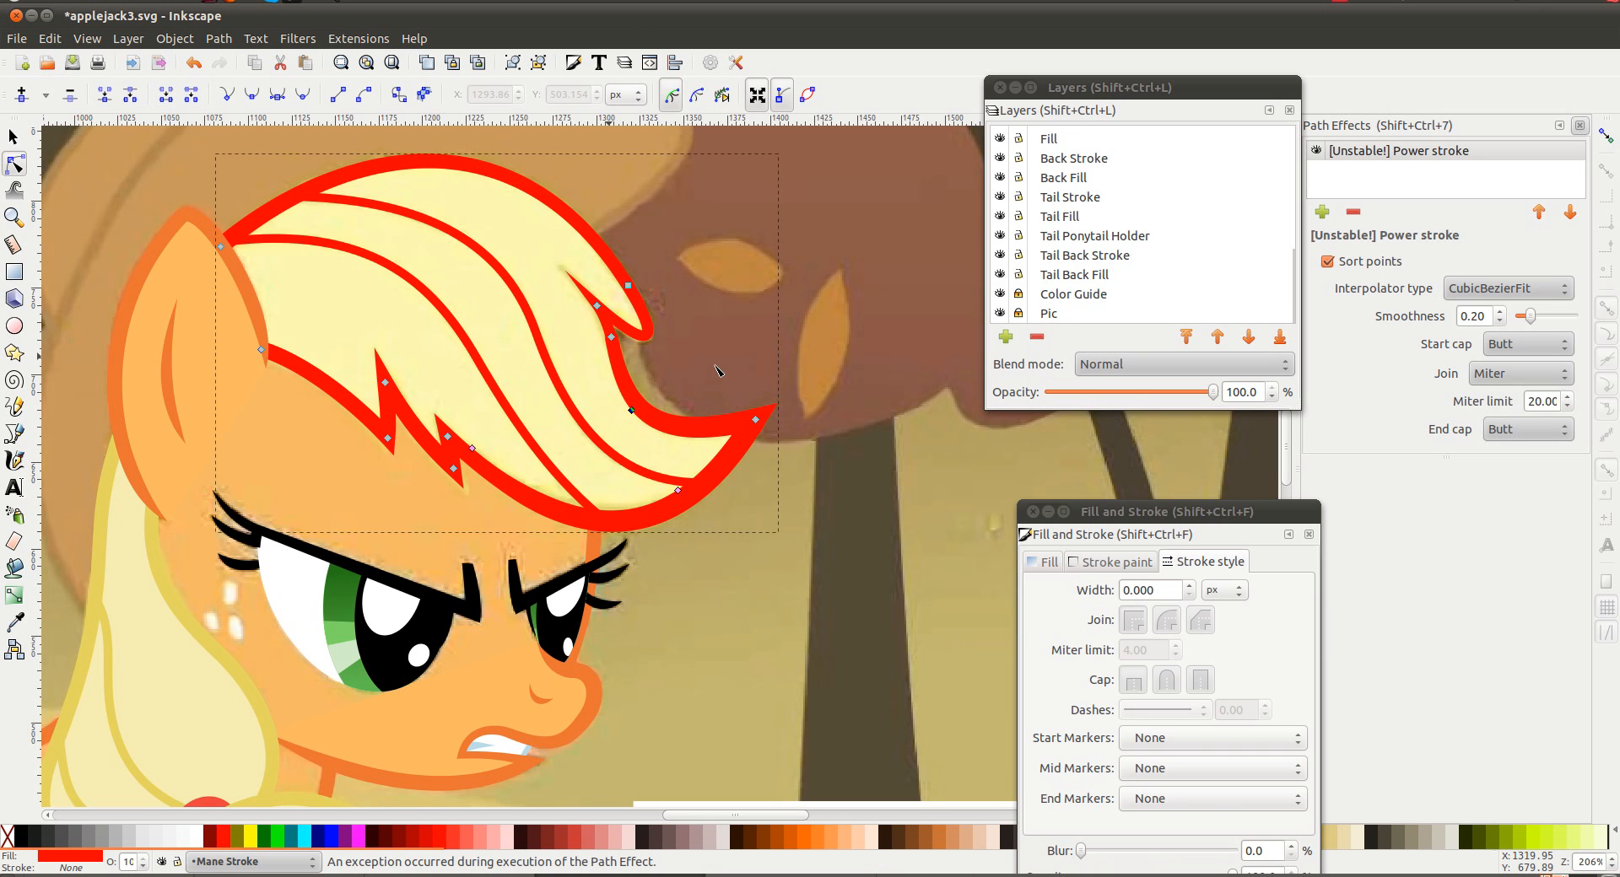
{"action": "left_click", "coordinate": [665, 393]}
{"action": "scroll", "coordinate": [748, 384], "scroll_direction": "down", "scroll_amount": 1}
{"action": "scroll", "coordinate": [747, 384], "scroll_direction": "up", "scroll_amount": 1}
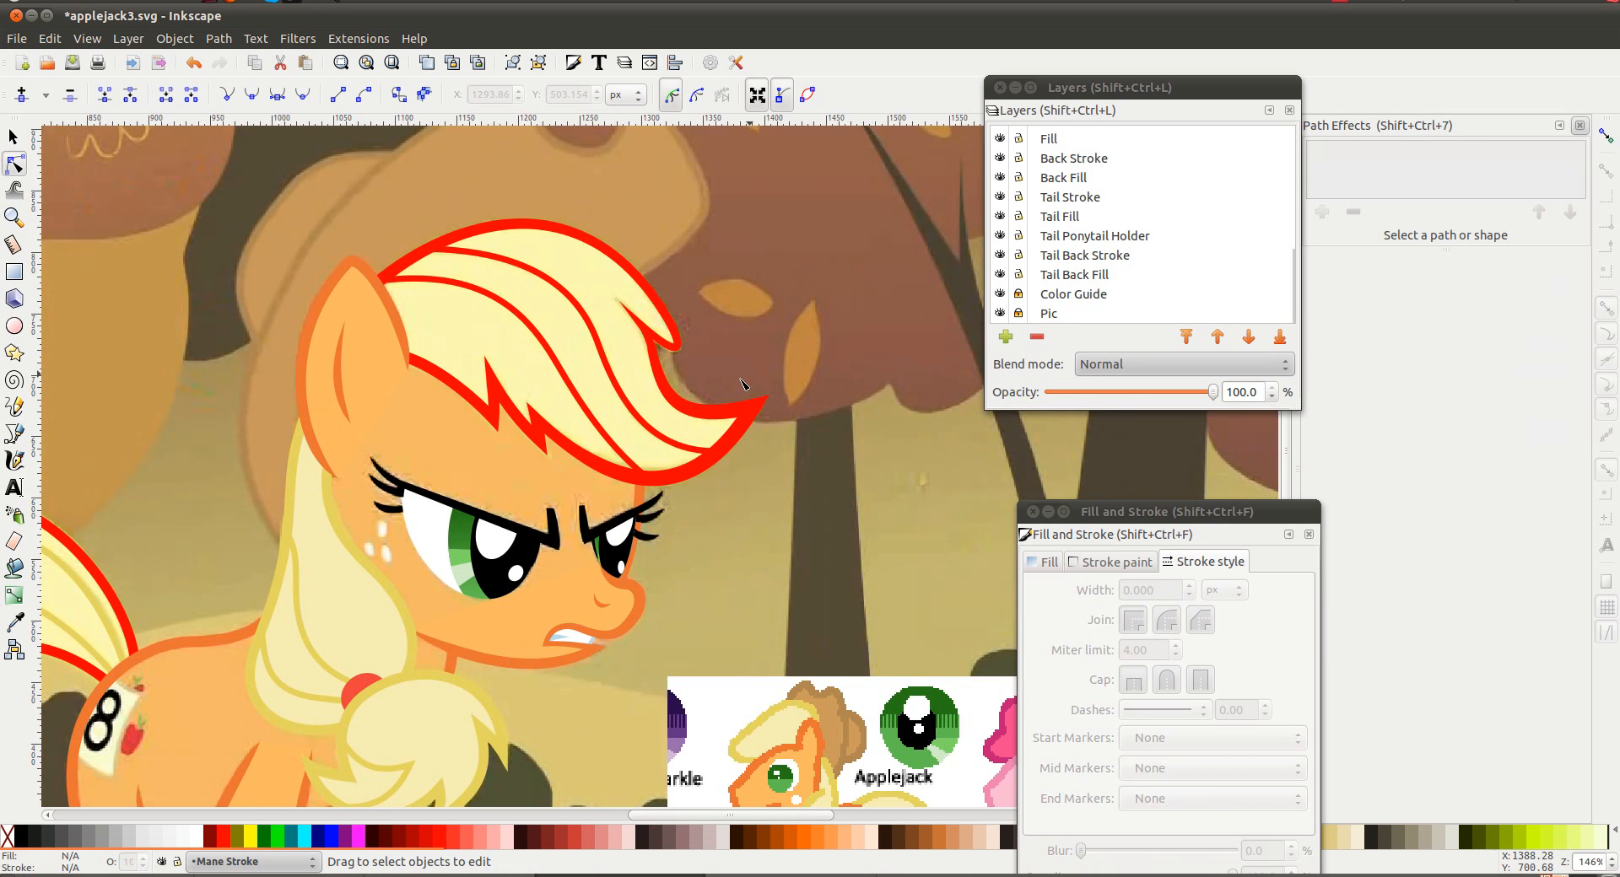
Refine the mane outline's Power stroke width around the upper notch using the control point on the concave curve
{"action": "scroll", "coordinate": [663, 371], "scroll_direction": "up", "scroll_amount": 1}
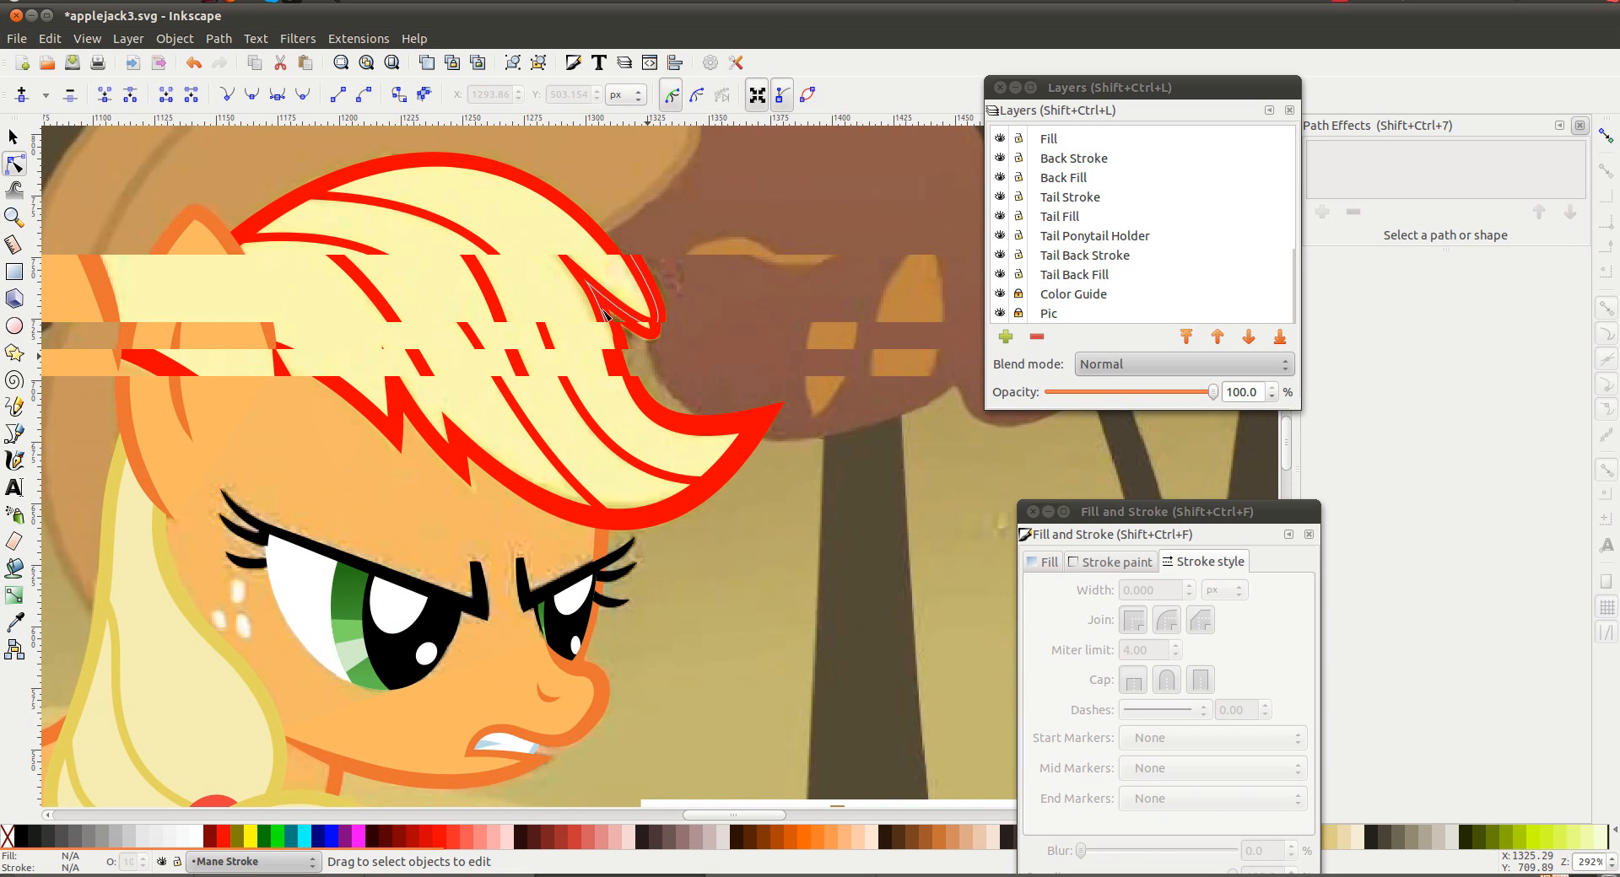
{"action": "left_click", "coordinate": [639, 424]}
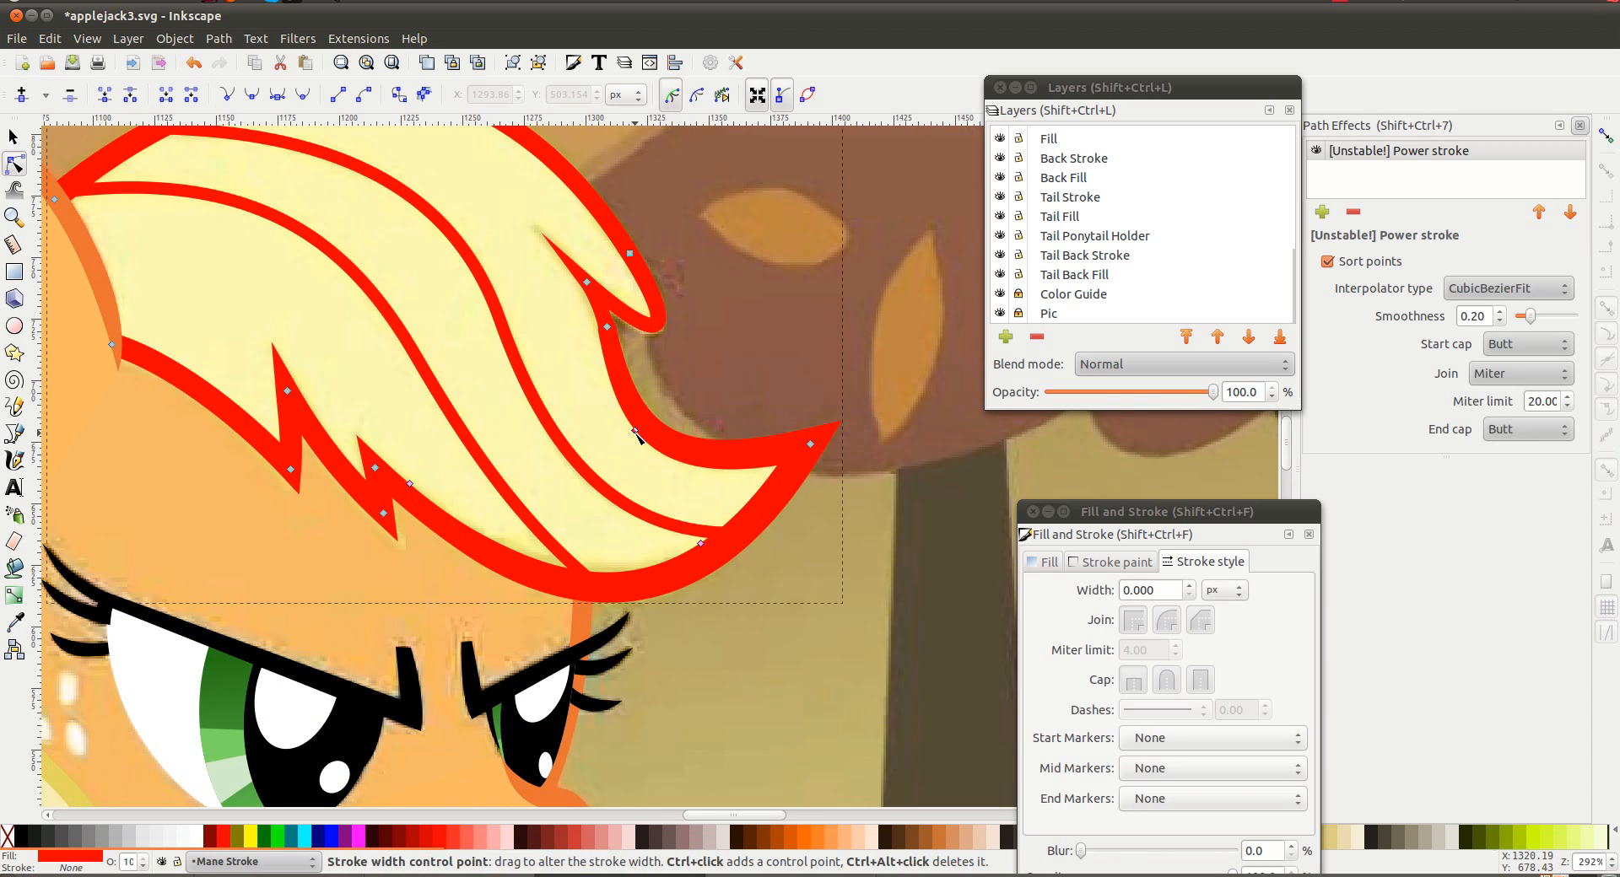
{"action": "mouse_move", "coordinate": [630, 405]}
{"action": "left_mouse_down"}
{"action": "mouse_move", "coordinate": [632, 287]}
{"action": "mouse_move", "coordinate": [616, 254]}
{"action": "left_mouse_up"}
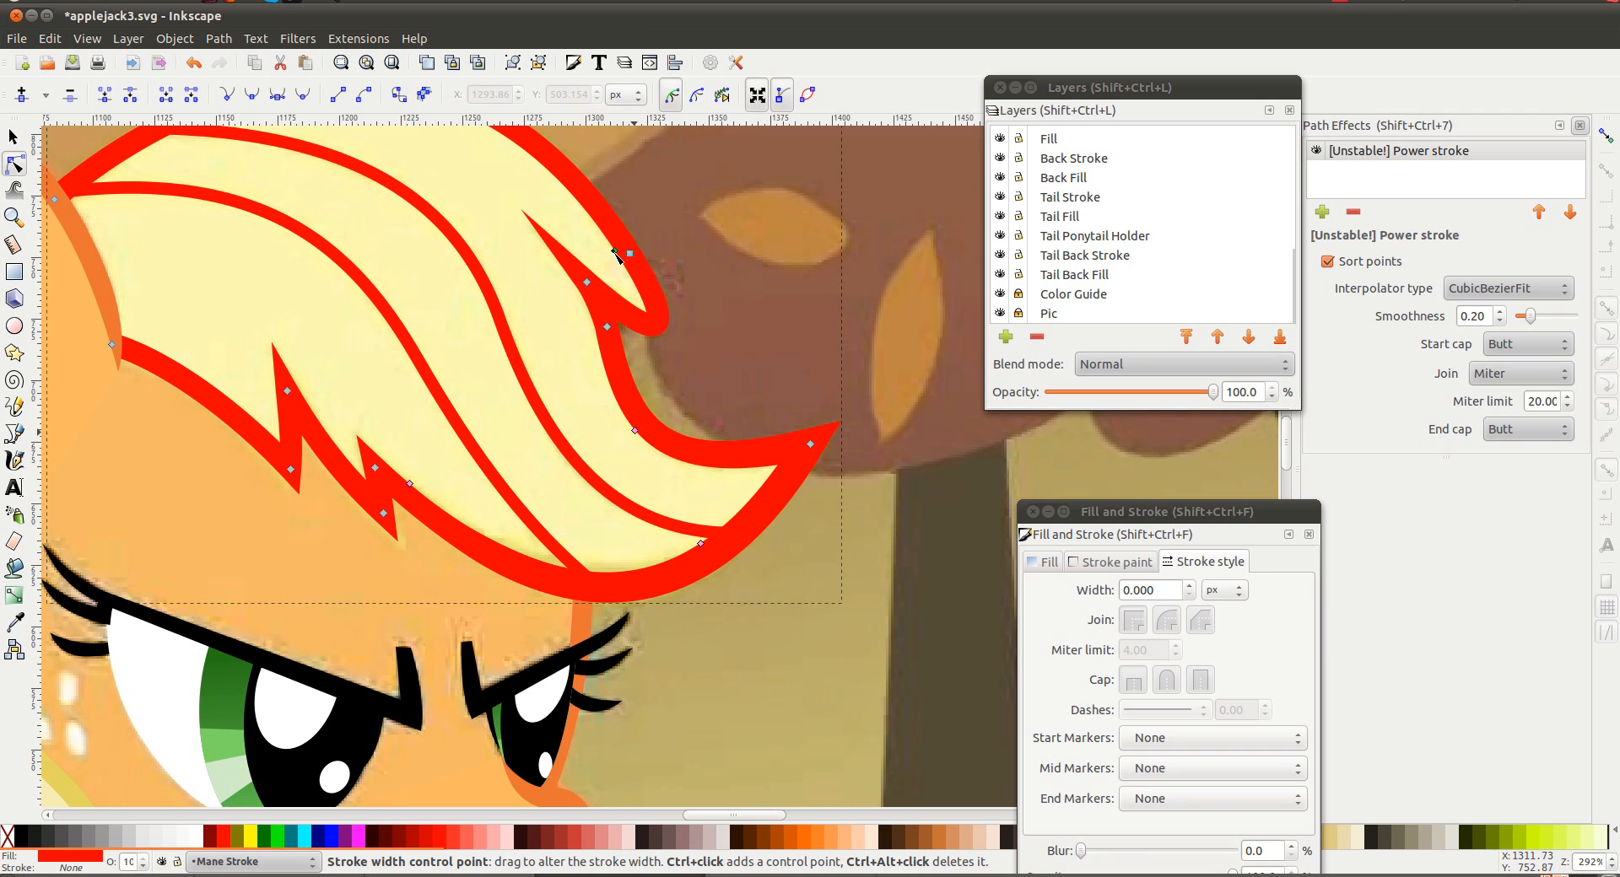
{"action": "left_click", "coordinate": [732, 248]}
Select the red outer outline of the tail and add the Power stroke path effect to it
{"action": "scroll", "coordinate": [732, 247], "scroll_direction": "down", "scroll_amount": 1}
{"action": "scroll", "coordinate": [732, 249], "scroll_direction": "down", "scroll_amount": 1}
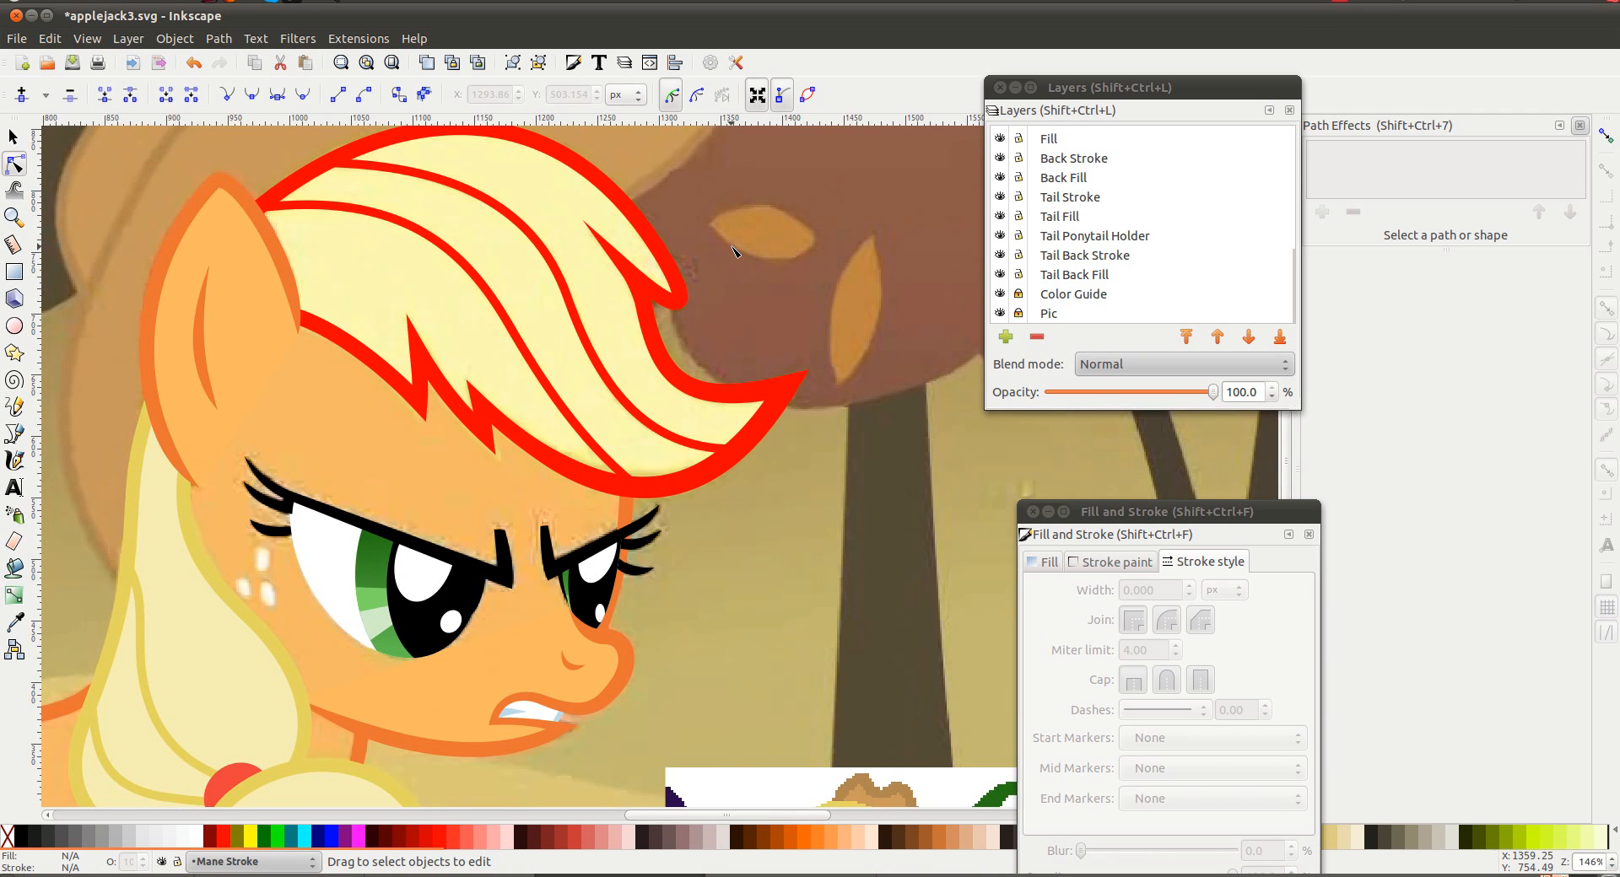
{"action": "scroll", "coordinate": [732, 249], "scroll_direction": "down", "scroll_amount": 1}
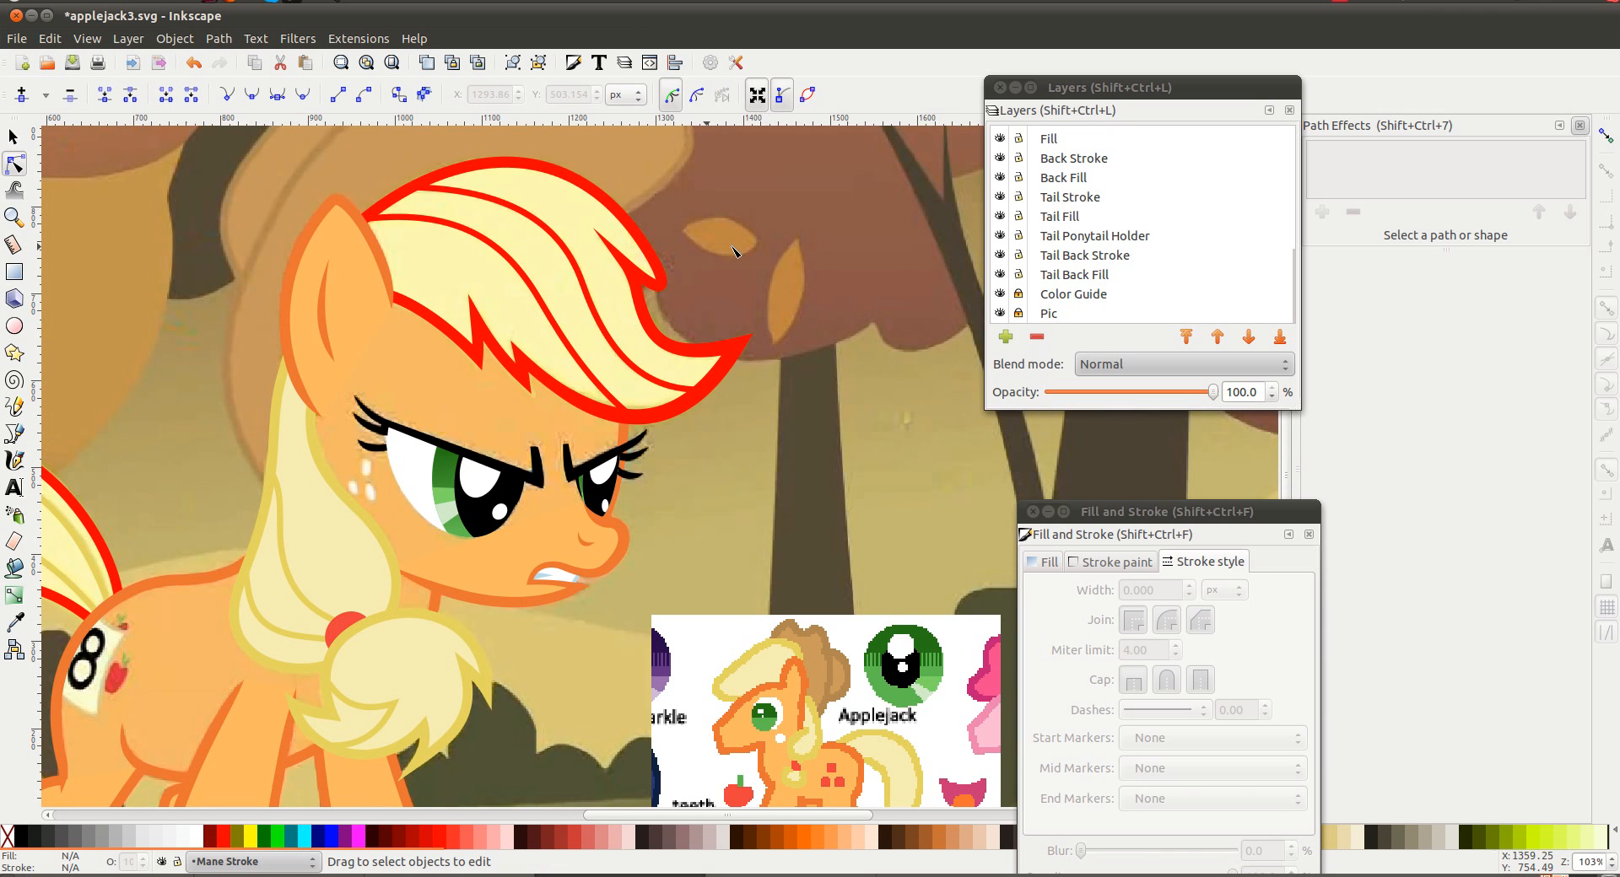
{"action": "scroll", "coordinate": [732, 251], "scroll_direction": "down", "scroll_amount": 4}
{"action": "scroll", "coordinate": [732, 257], "scroll_direction": "left", "scroll_amount": 10}
{"action": "left_click", "coordinate": [377, 287]}
{"action": "left_click", "coordinate": [1322, 211]}
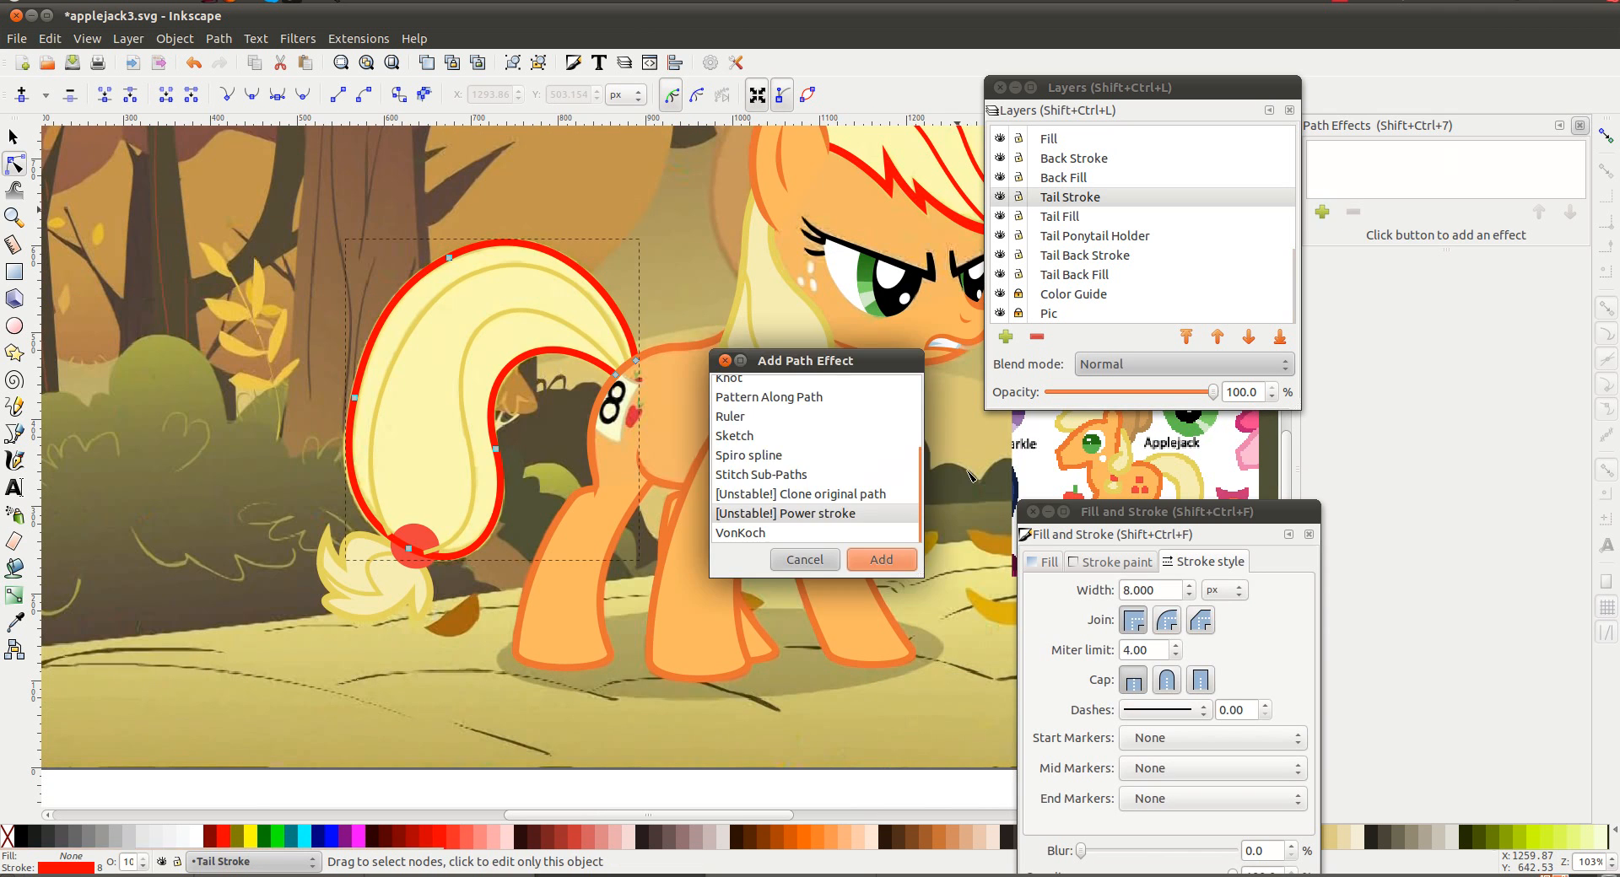
{"action": "double_click", "coordinate": [849, 513]}
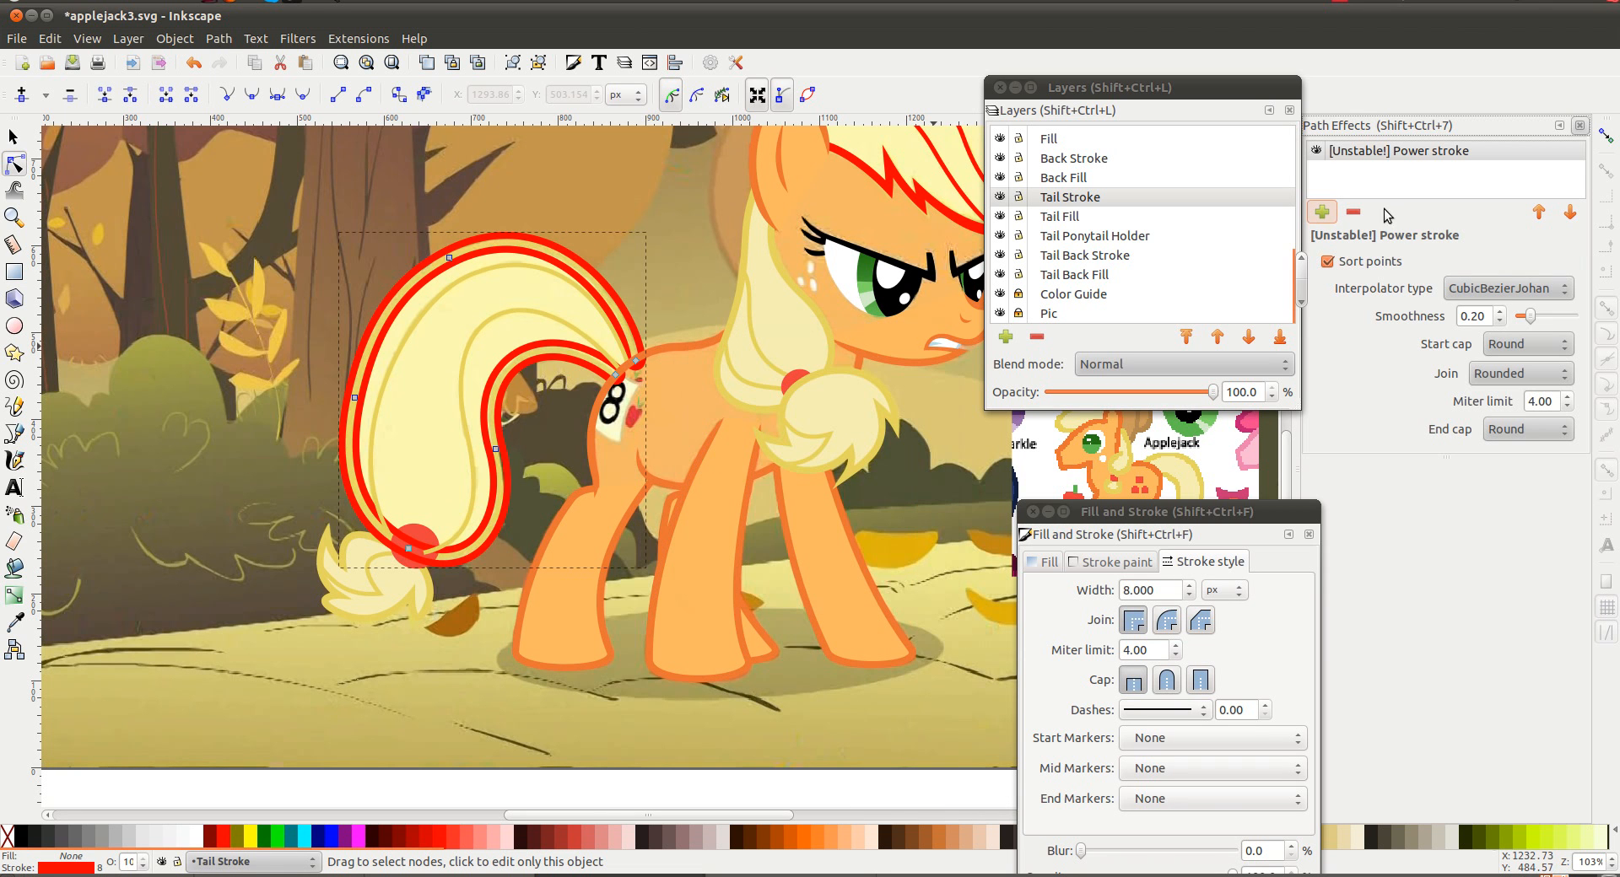
Set the tail outline's Power stroke interpolator to CubicBezierFit and both its start and end caps to Butt
{"action": "left_click", "coordinate": [1506, 288]}
{"action": "left_click", "coordinate": [1505, 288]}
{"action": "left_click", "coordinate": [1527, 343]}
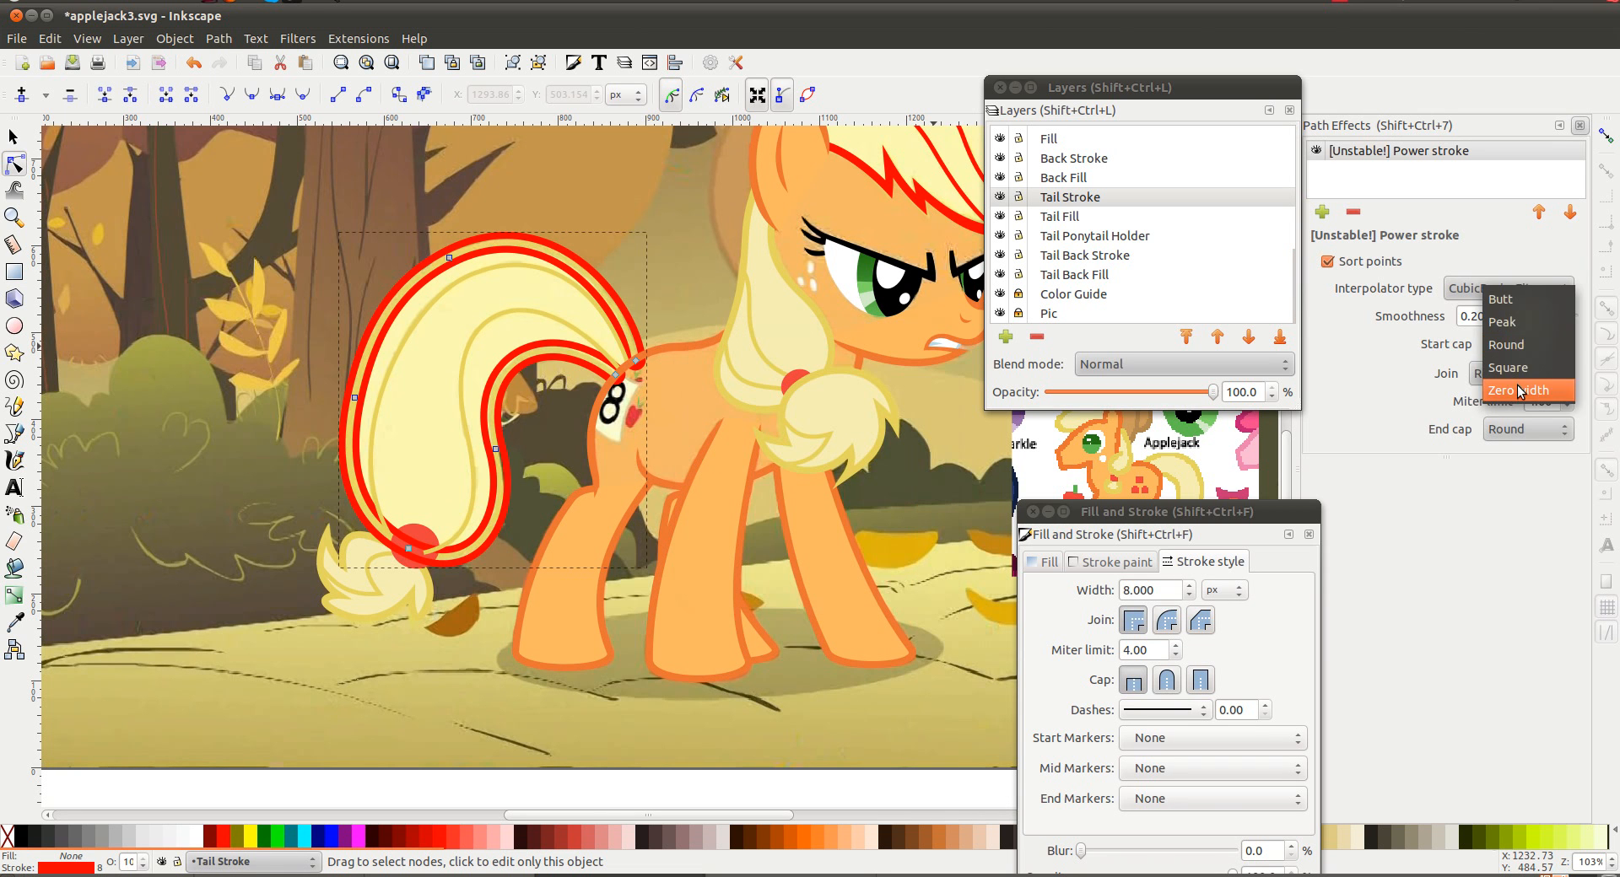
{"action": "left_click", "coordinate": [1515, 299]}
{"action": "left_click", "coordinate": [1527, 431]}
{"action": "left_click", "coordinate": [1519, 384]}
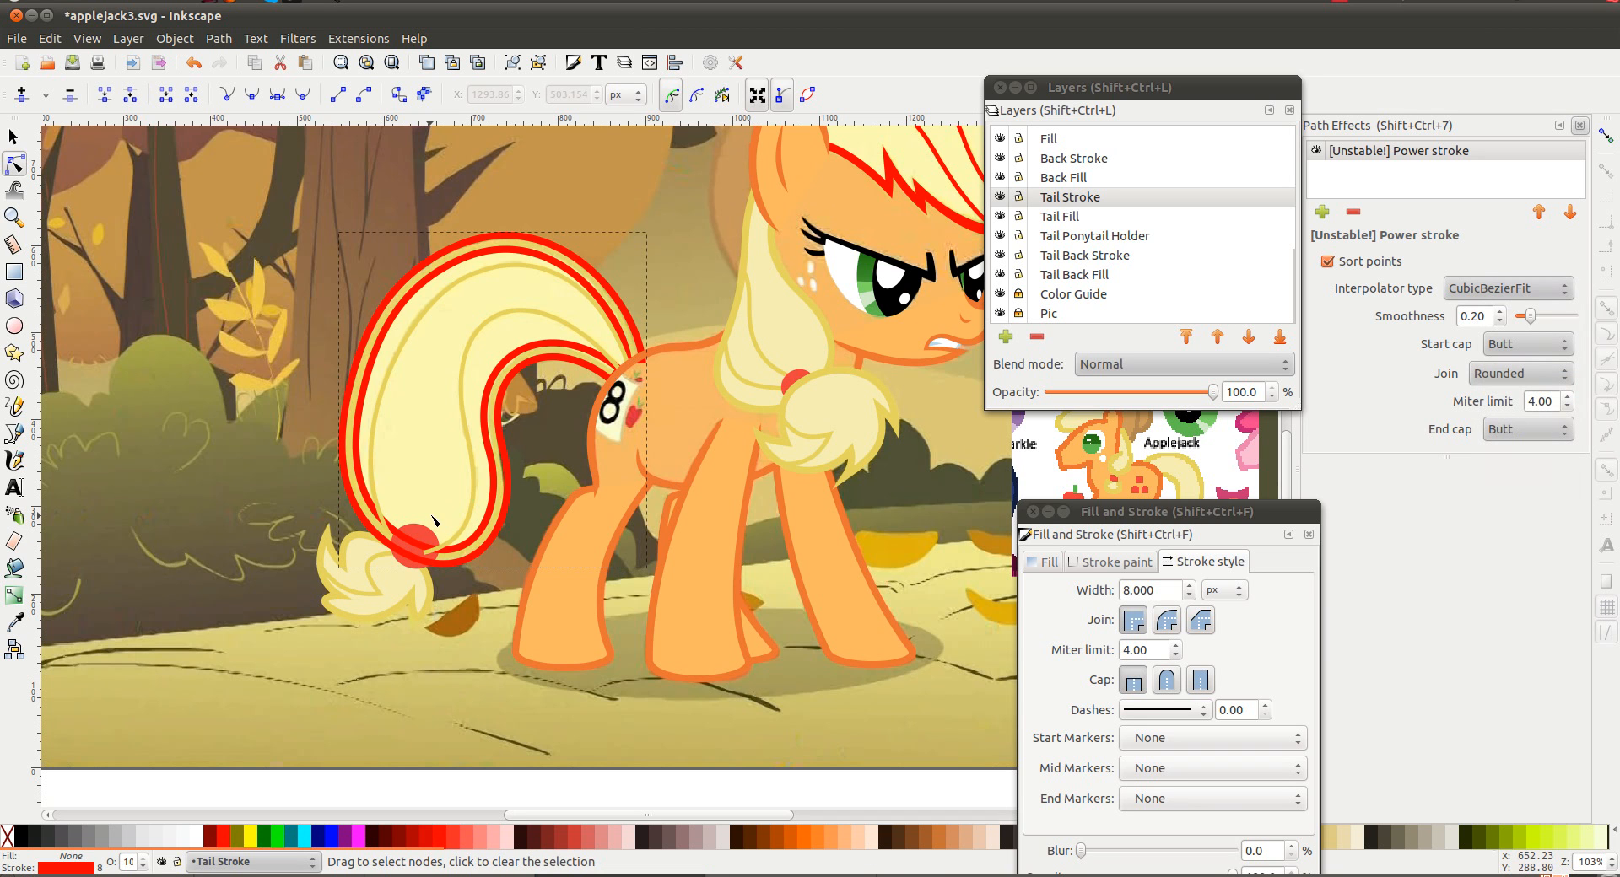
Make a blue guide copy of the tail outline without the Power stroke effect, and swap the red original's fill and stroke
{"action": "left_click", "coordinate": [322, 835], "text": "shift"}
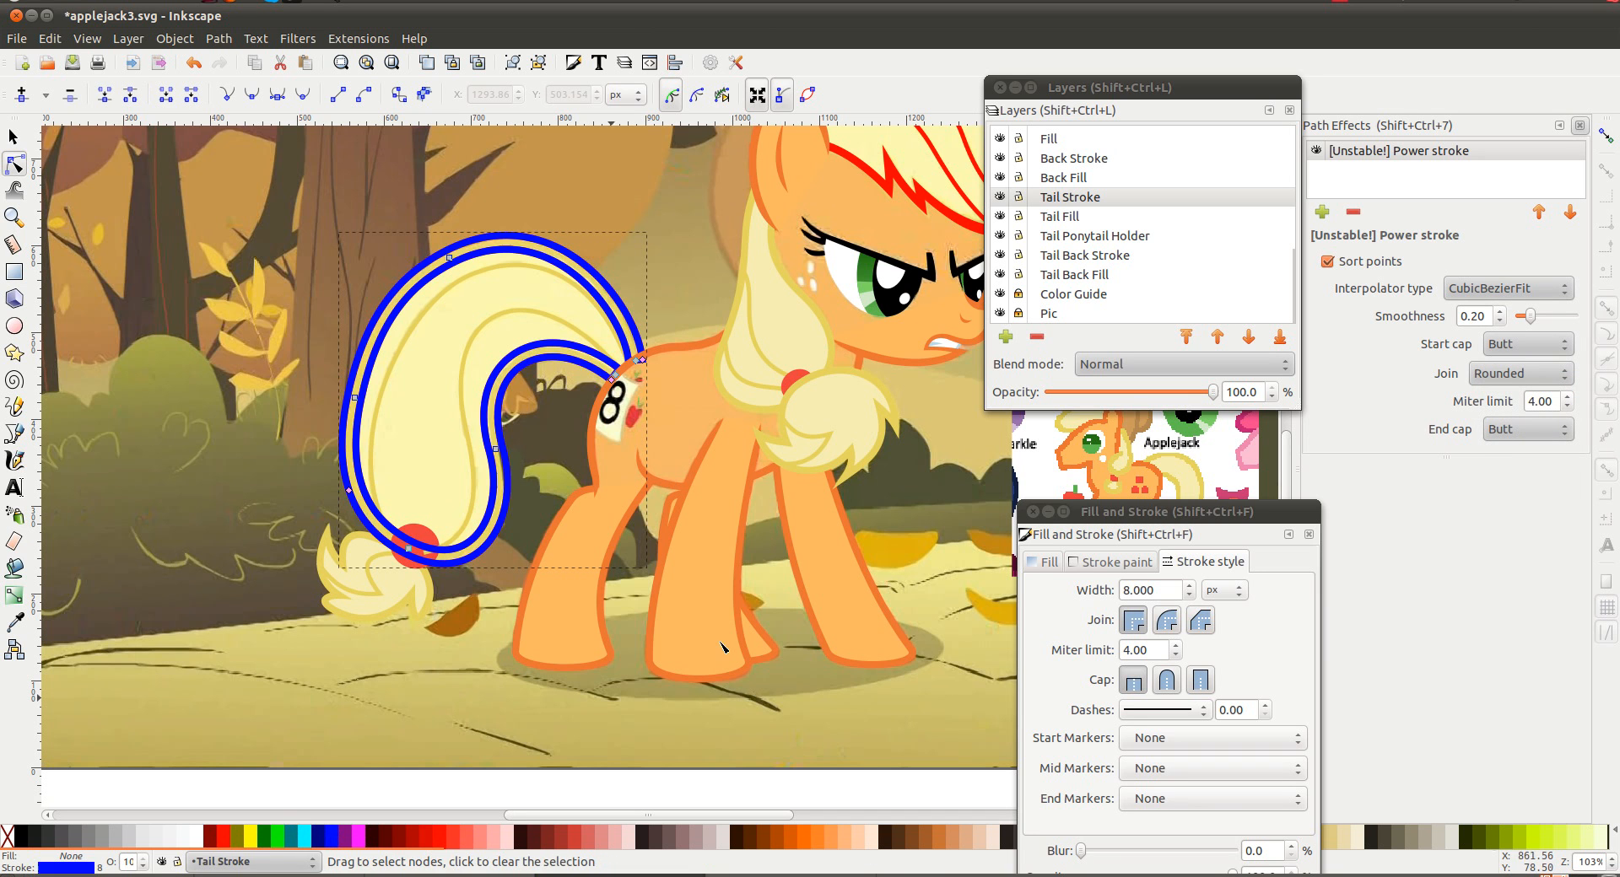
{"action": "left_click", "coordinate": [1352, 211]}
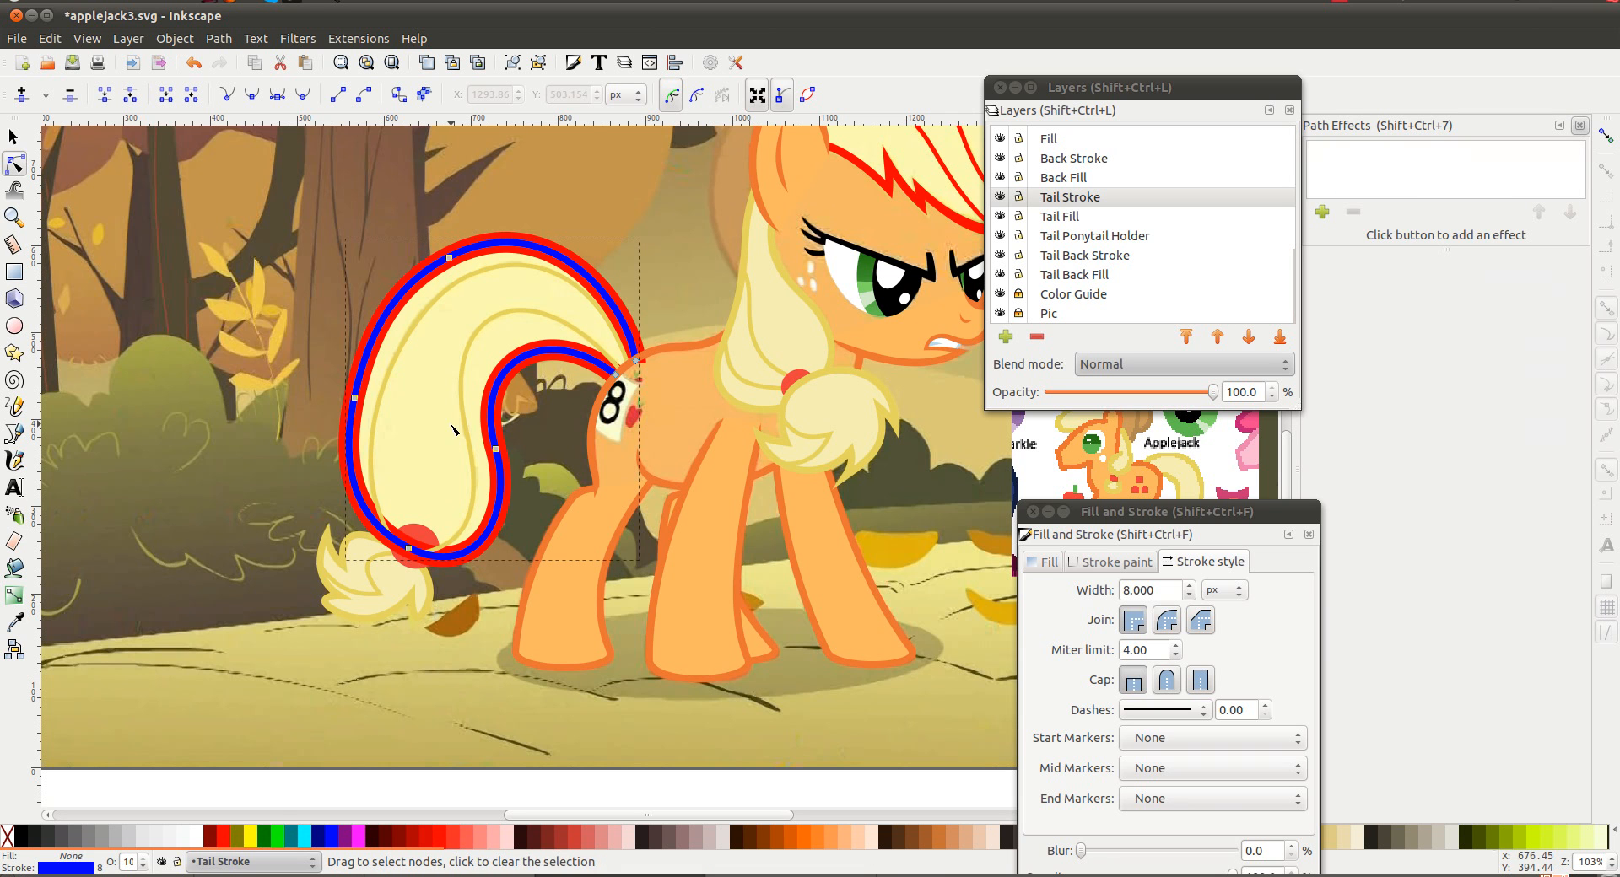
{"action": "left_click", "coordinate": [343, 430]}
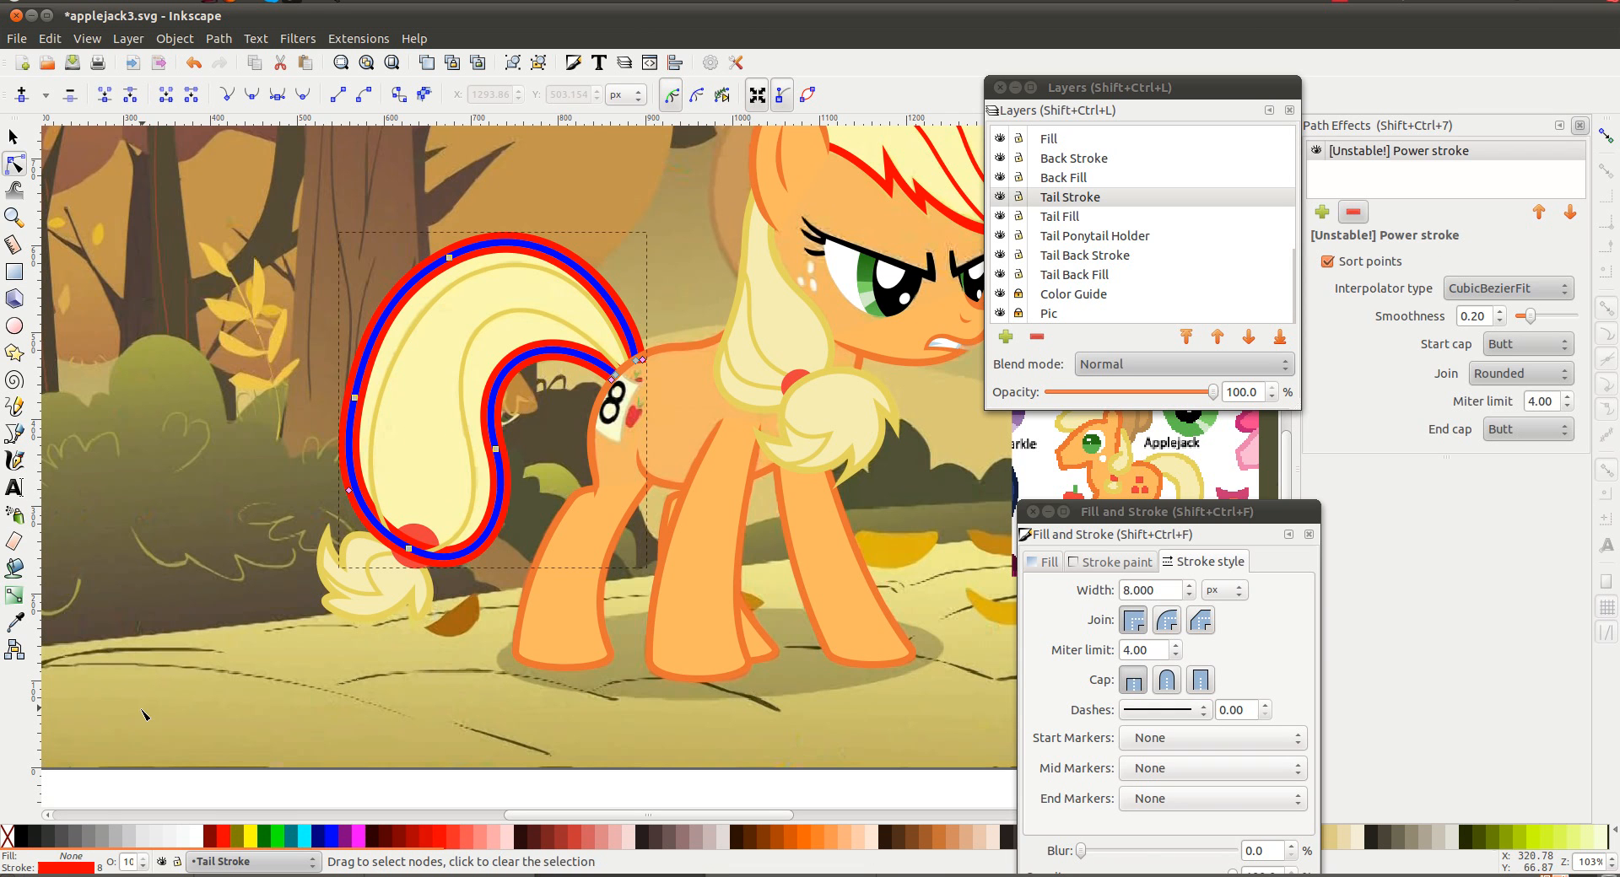
{"action": "right_click", "coordinate": [86, 869]}
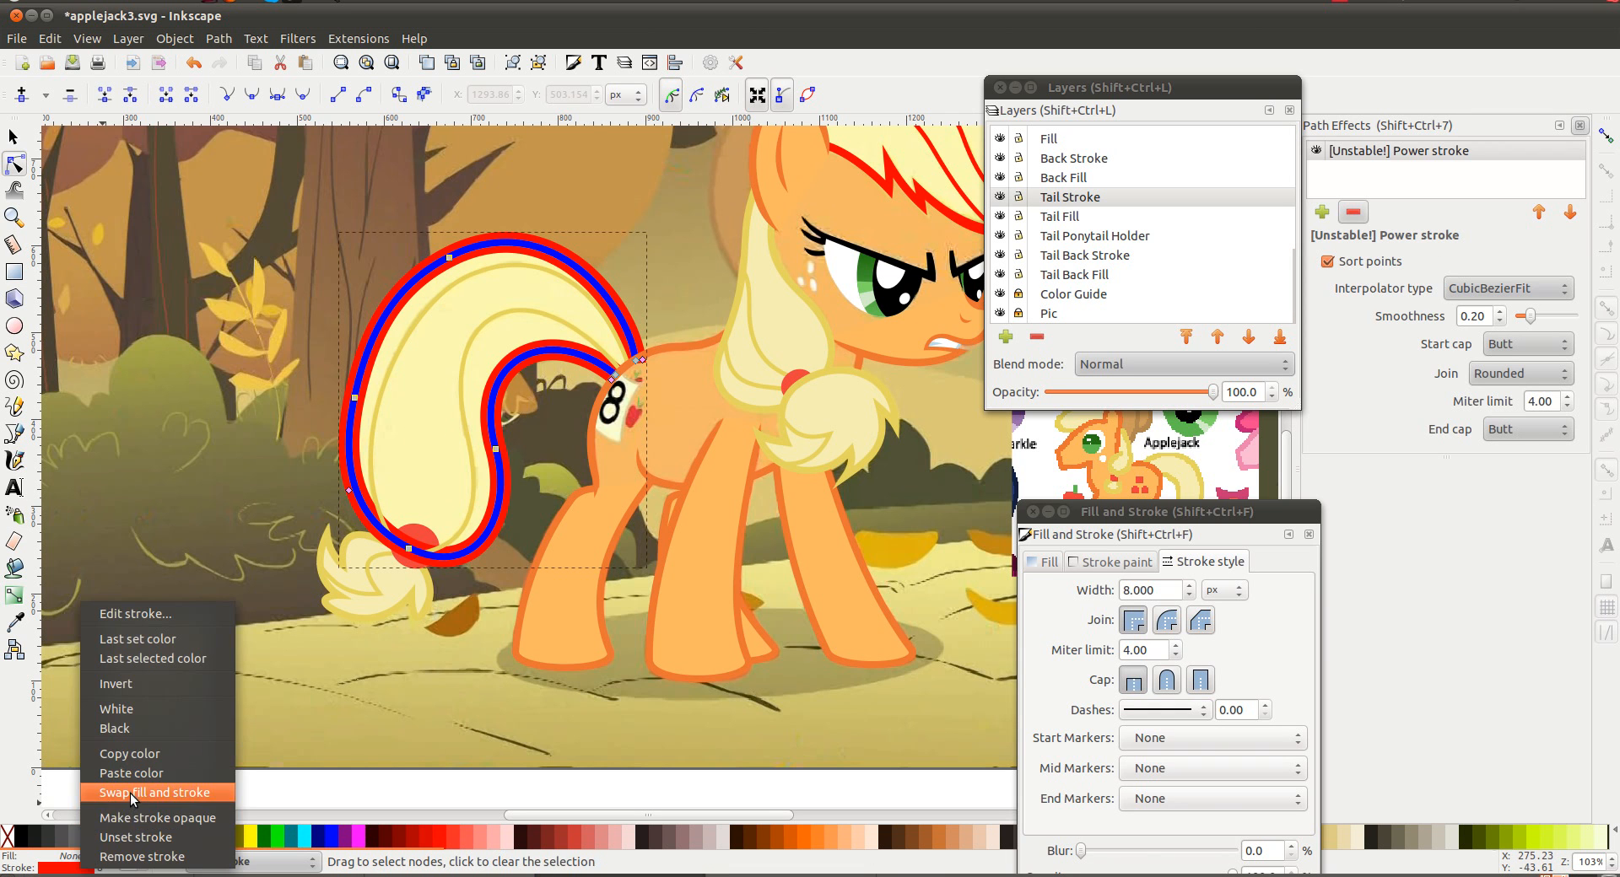
{"action": "left_click", "coordinate": [126, 793]}
Adjust the width control points of the red tail outline so its thickness matches the blue guide
{"action": "scroll", "coordinate": [485, 429], "scroll_direction": "up", "scroll_amount": 2}
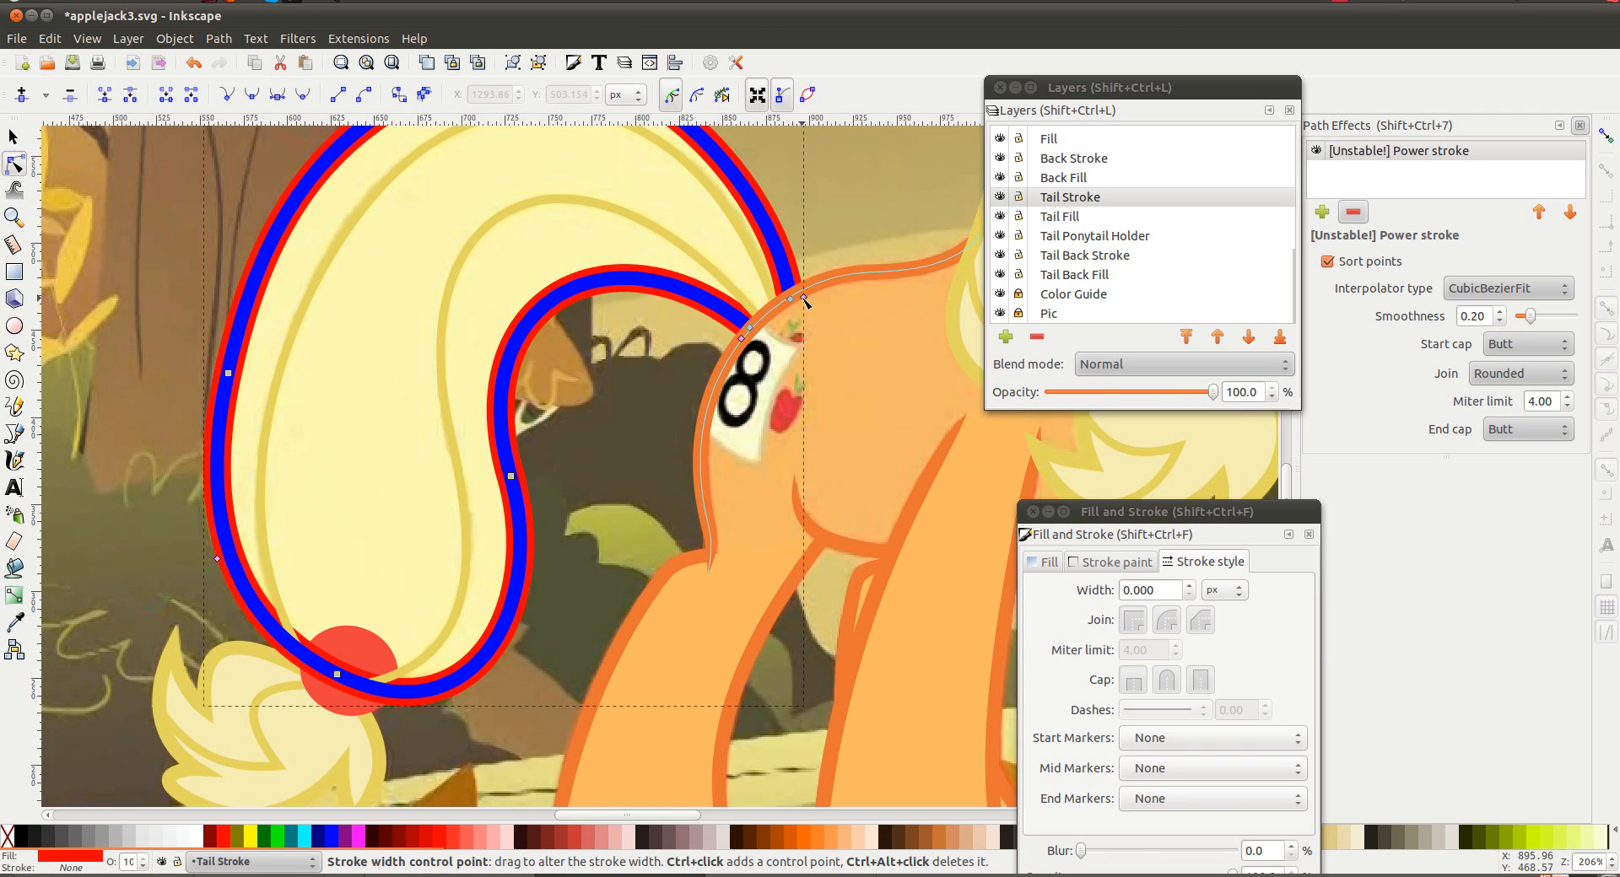
{"action": "left_click_drag", "start_coordinate": [530, 165], "coordinate": [343, 137]}
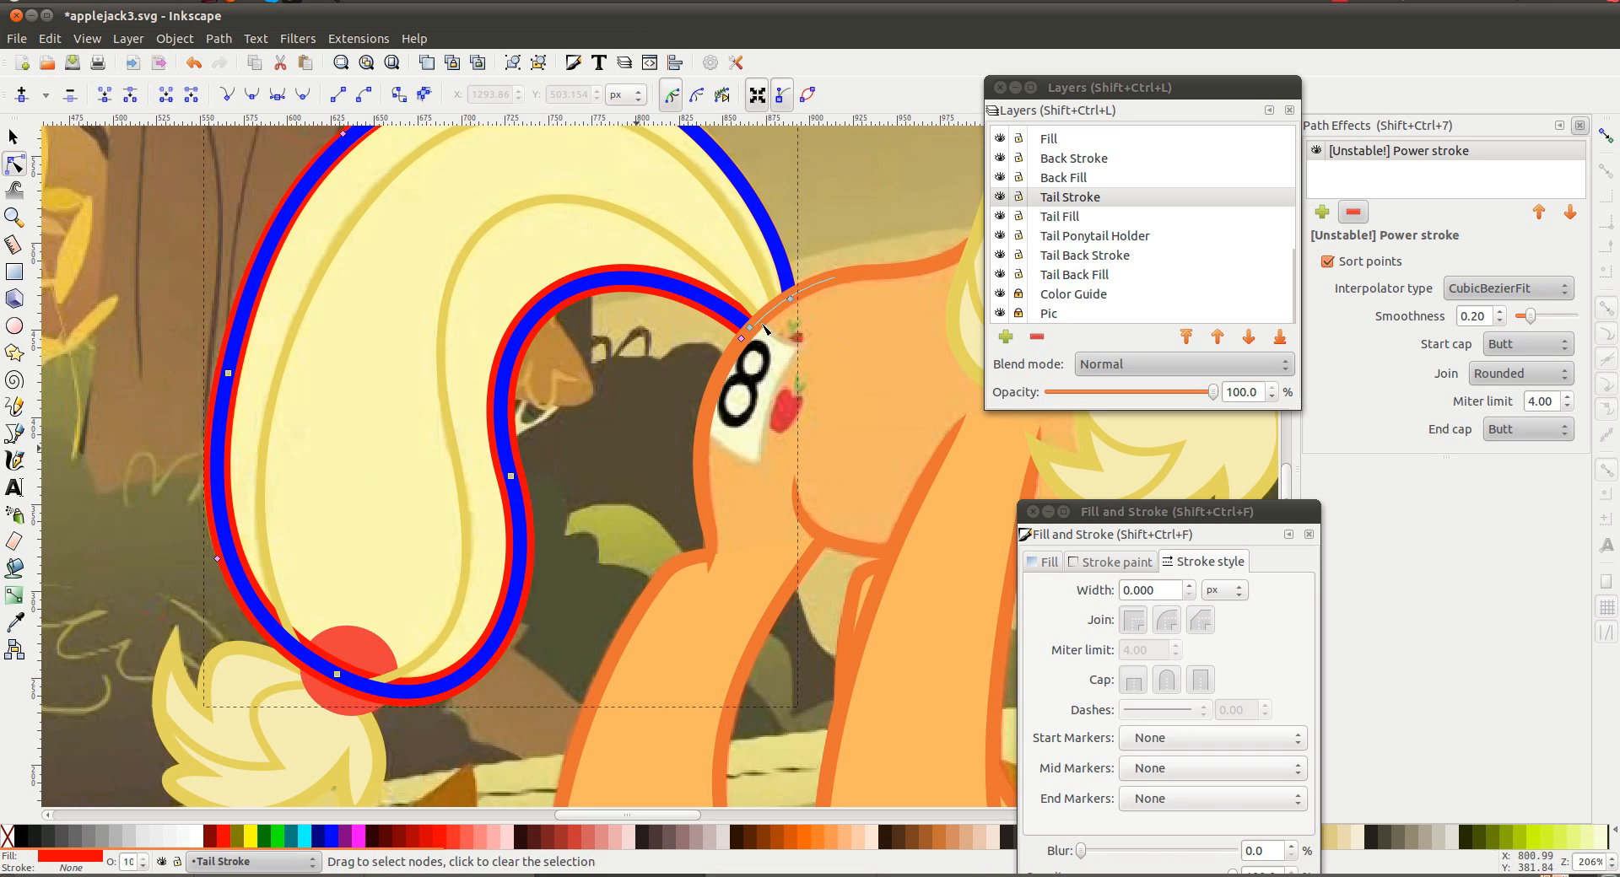
{"action": "mouse_move", "coordinate": [608, 348]}
{"action": "left_mouse_down"}
{"action": "mouse_move", "coordinate": [545, 358]}
{"action": "mouse_move", "coordinate": [509, 434]}
{"action": "left_mouse_up"}
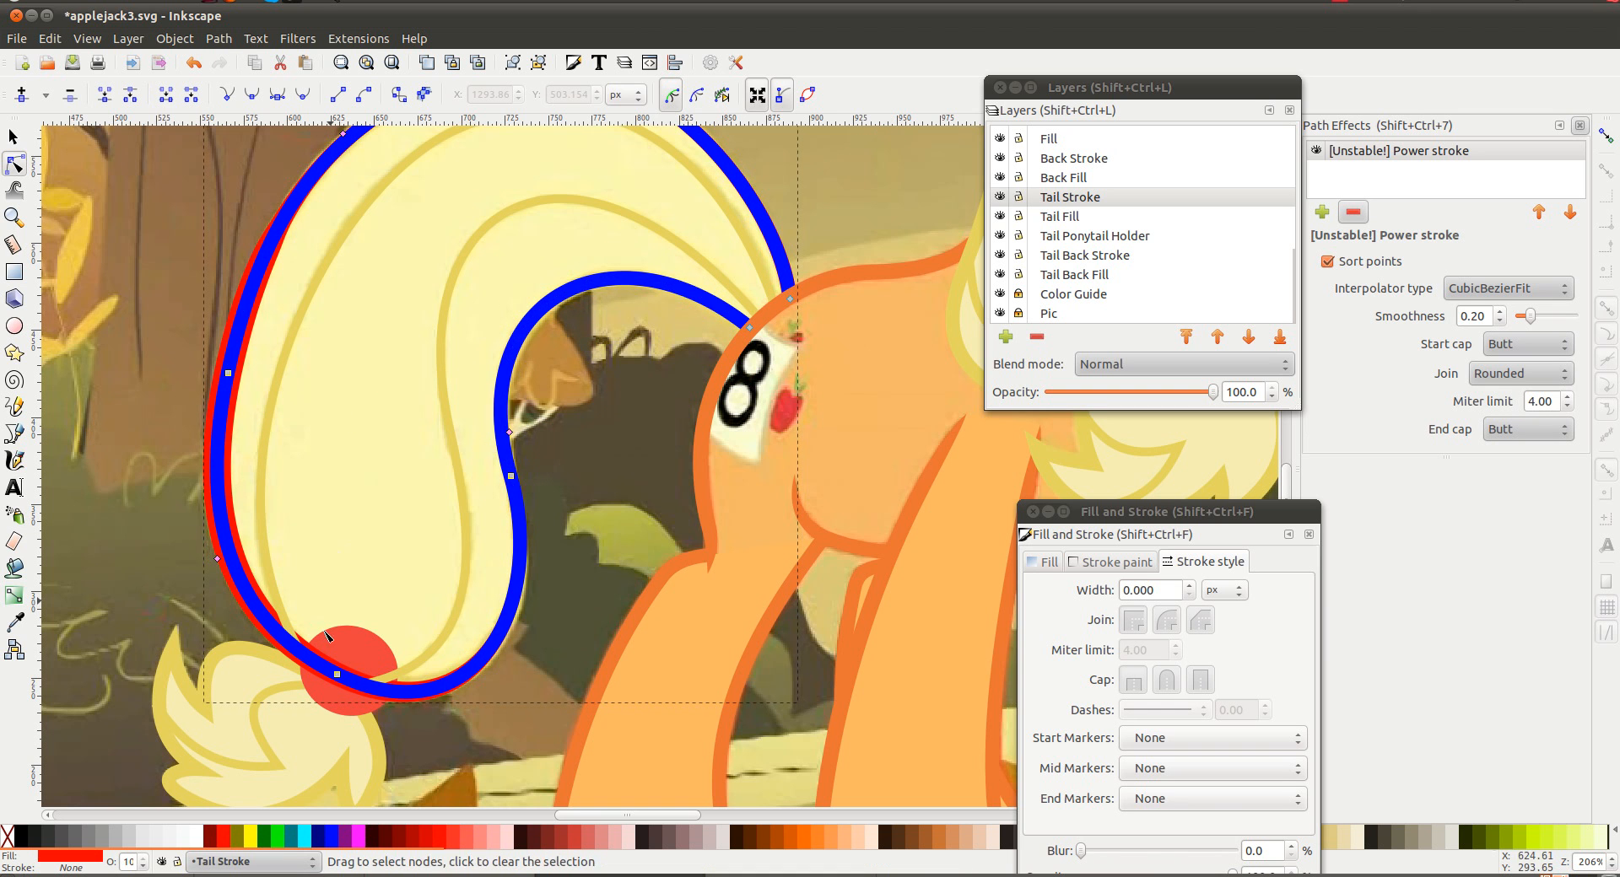
{"action": "left_click_drag", "start_coordinate": [221, 564], "coordinate": [327, 684]}
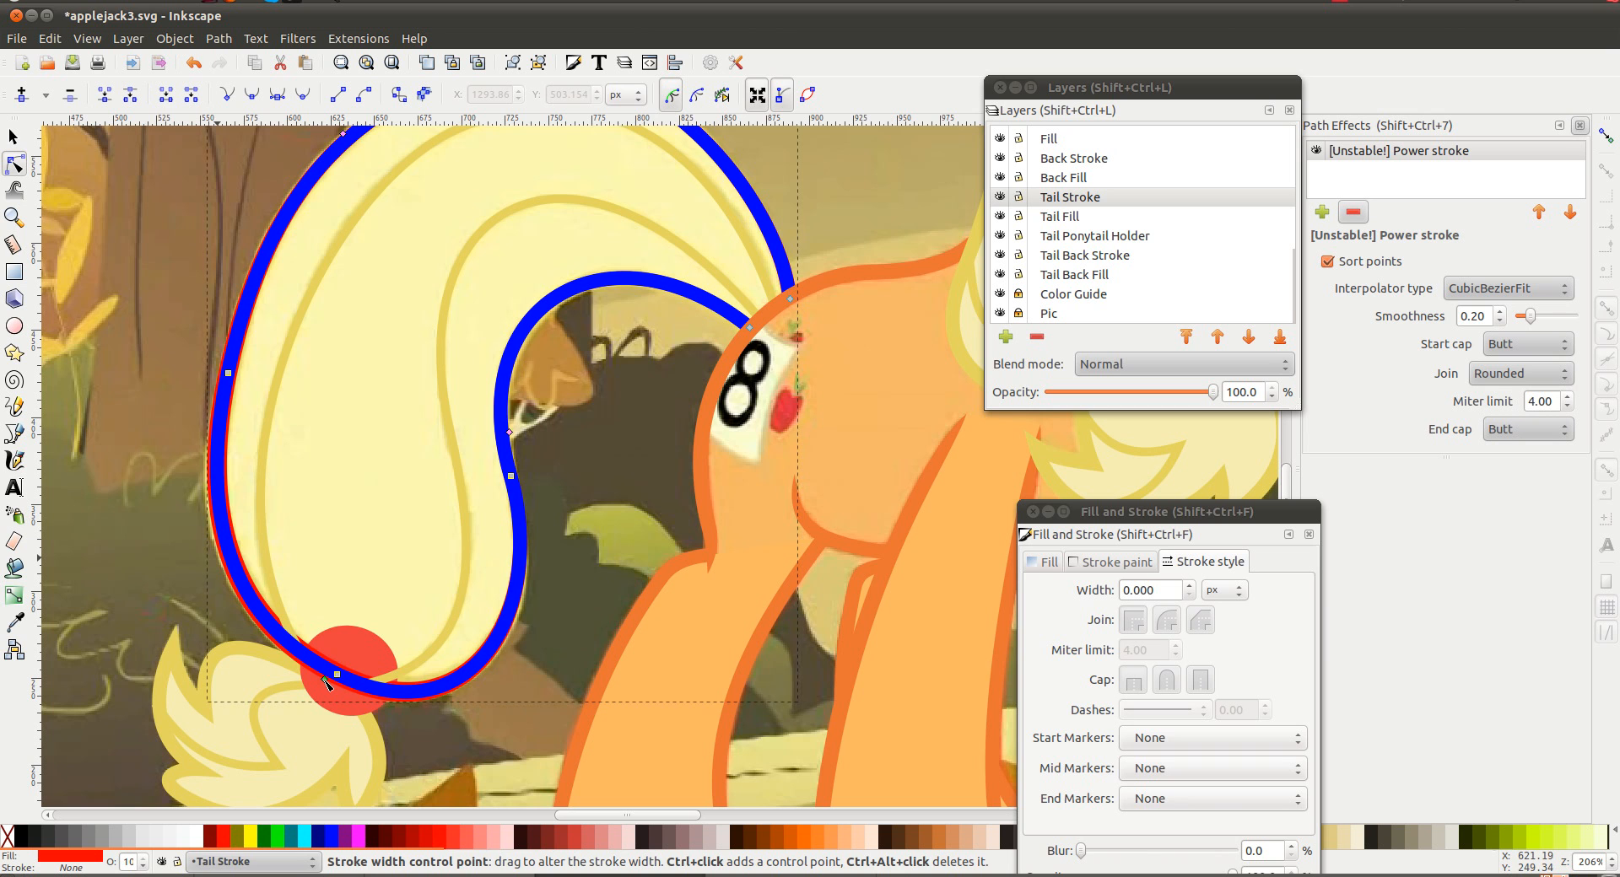
Delete the blue guide copy of the tail outline
{"action": "left_click", "coordinate": [650, 654]}
{"action": "left_click", "coordinate": [521, 509]}
{"action": "key", "text": "s"}
{"action": "key", "text": "Delete"}
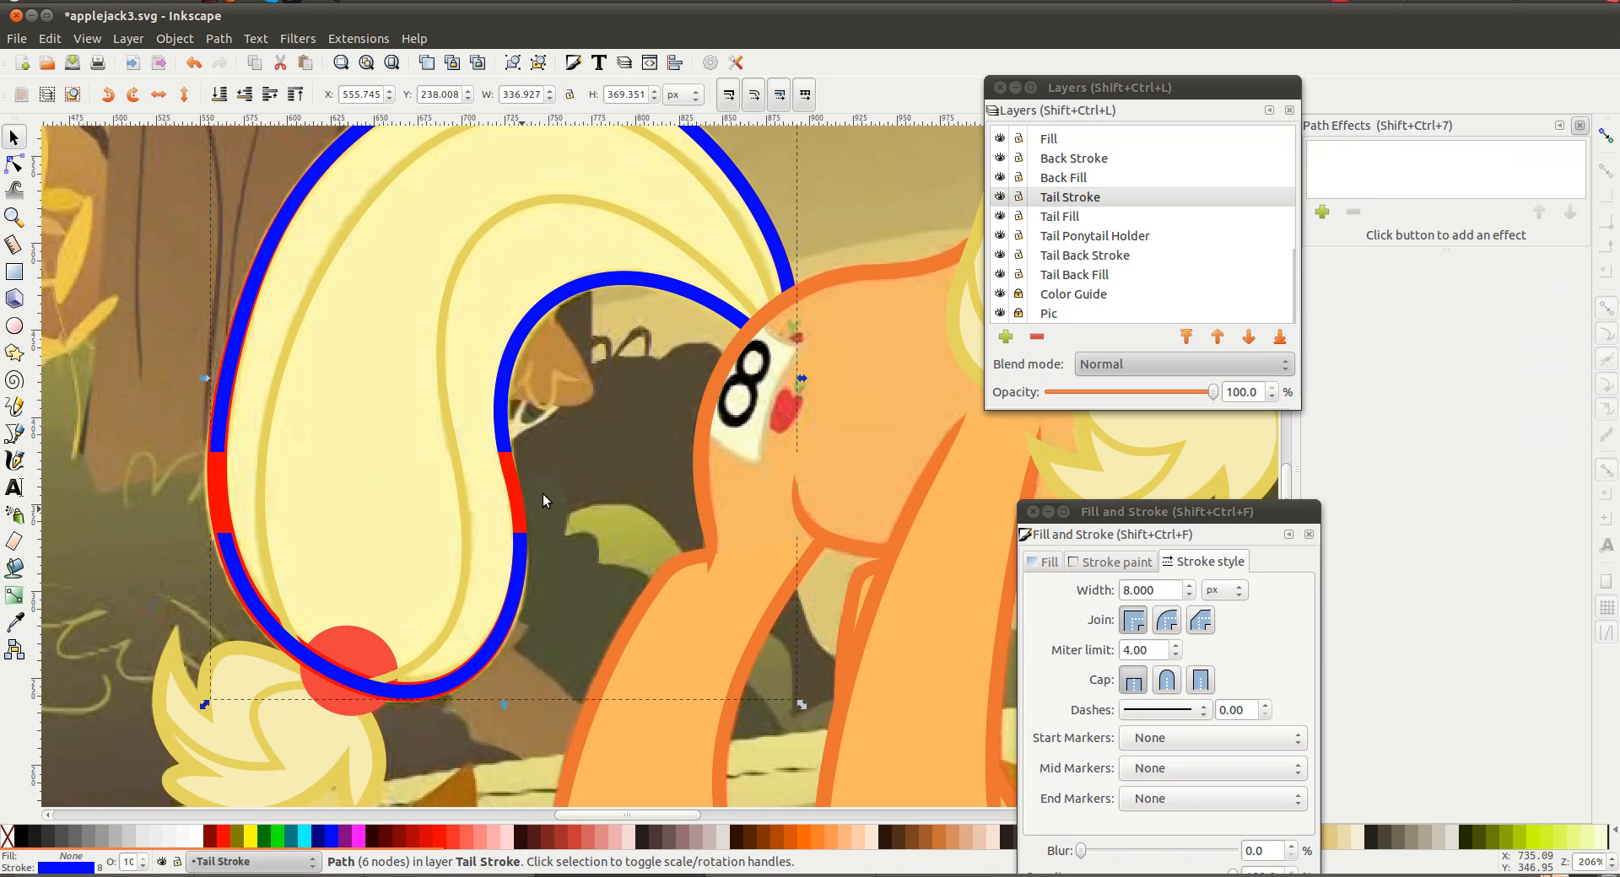
Recolour the red tail outline with the dark yellow sampled from the tail's inner hair line
{"action": "scroll", "coordinate": [570, 443], "scroll_direction": "down", "scroll_amount": 1, "text": "ctrl"}
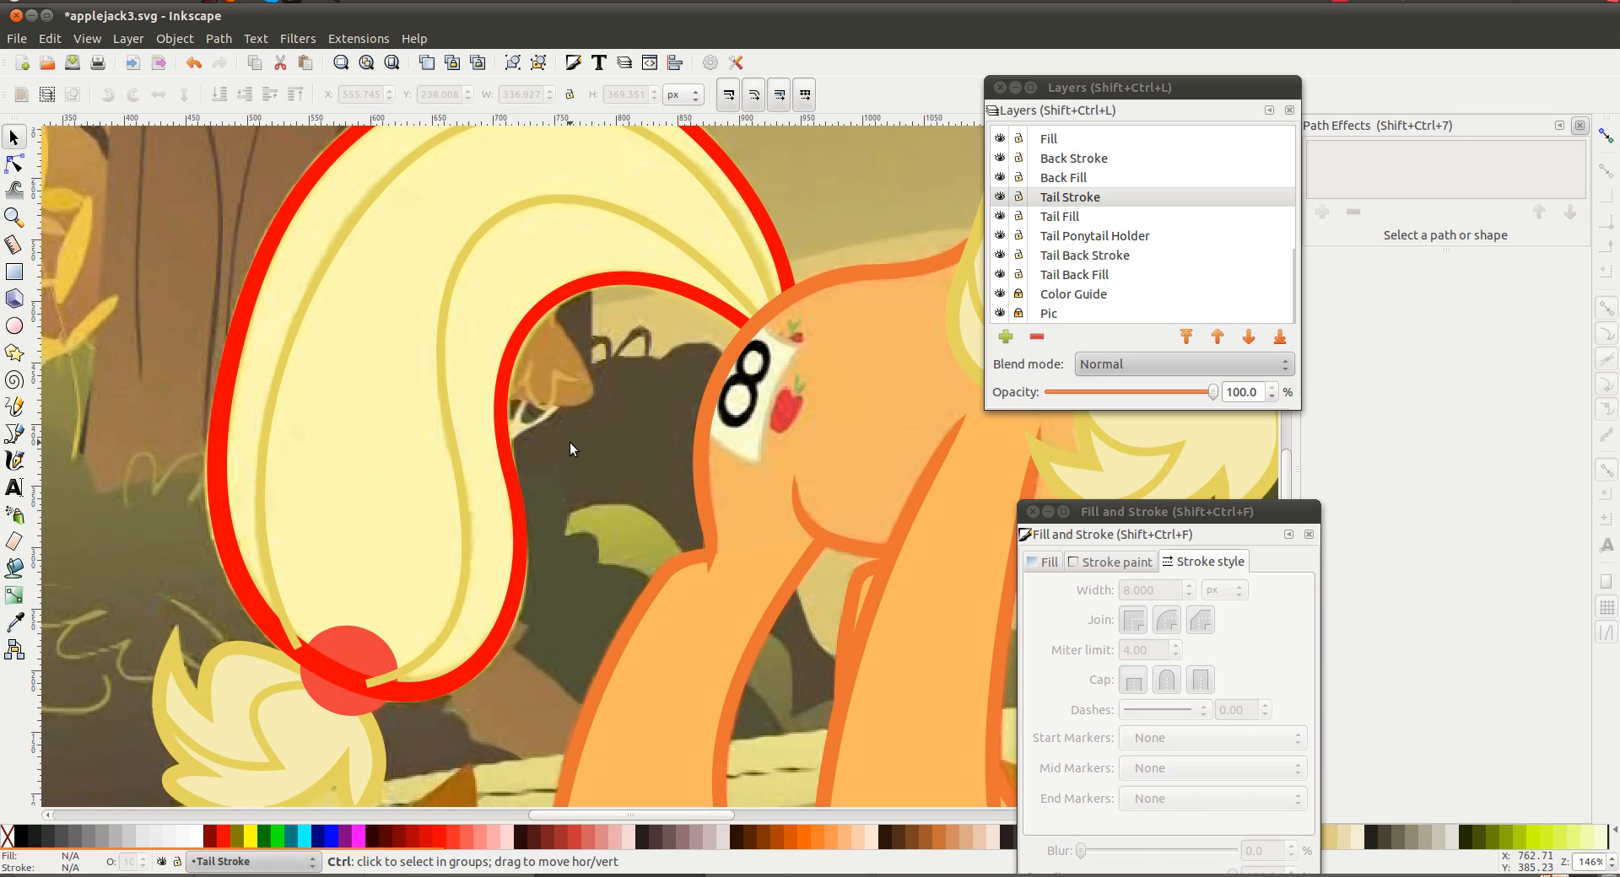
{"action": "left_click", "coordinate": [516, 424]}
{"action": "key", "text": "d"}
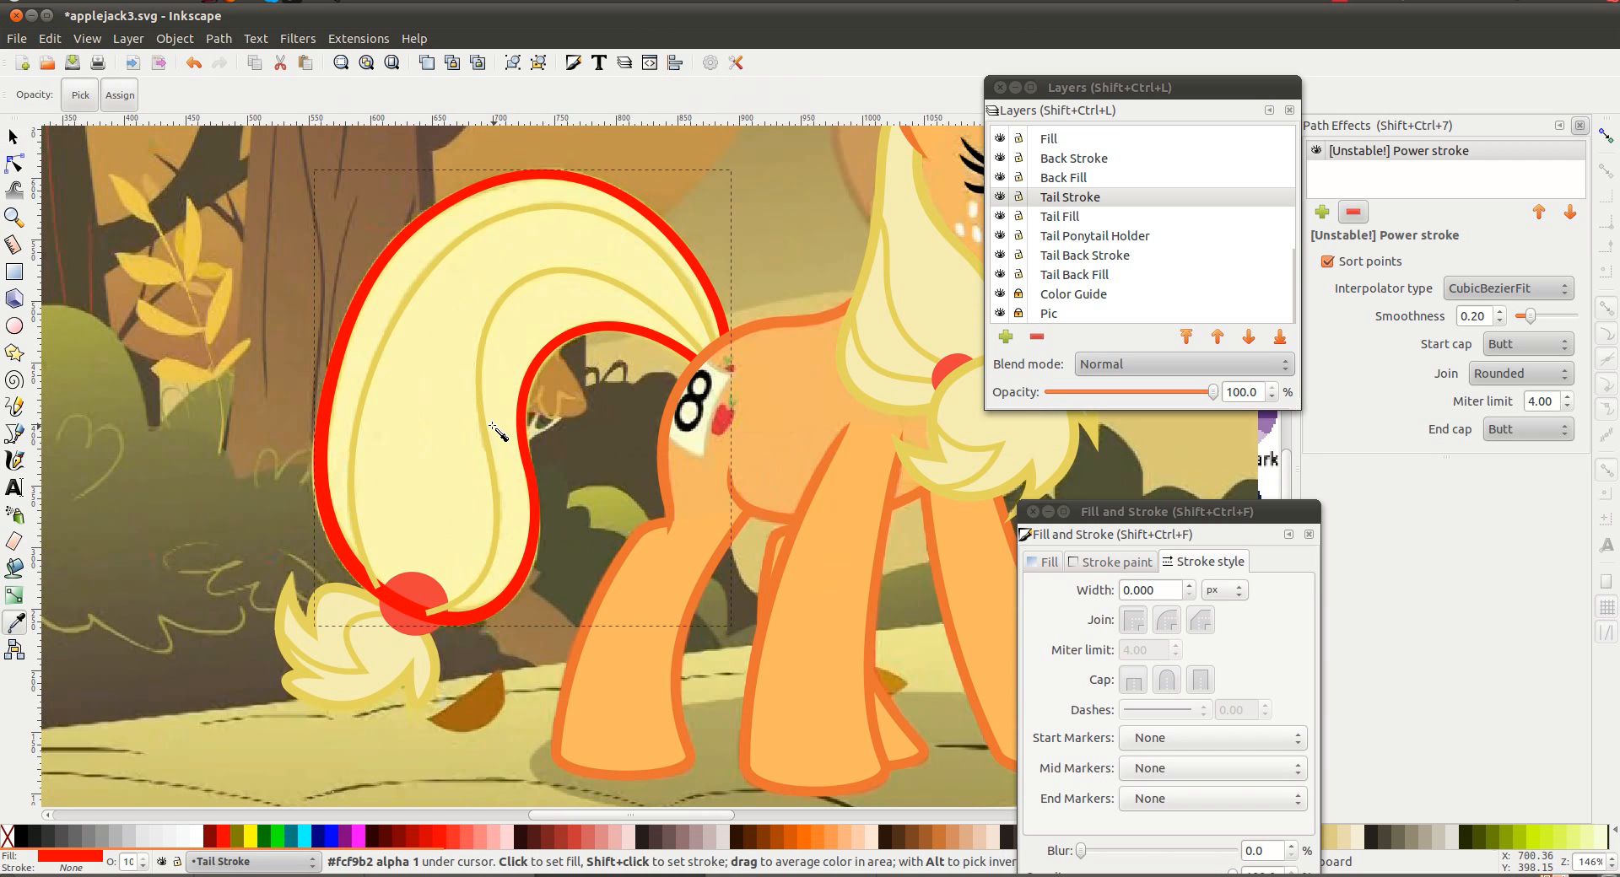
{"action": "left_click", "coordinate": [486, 431]}
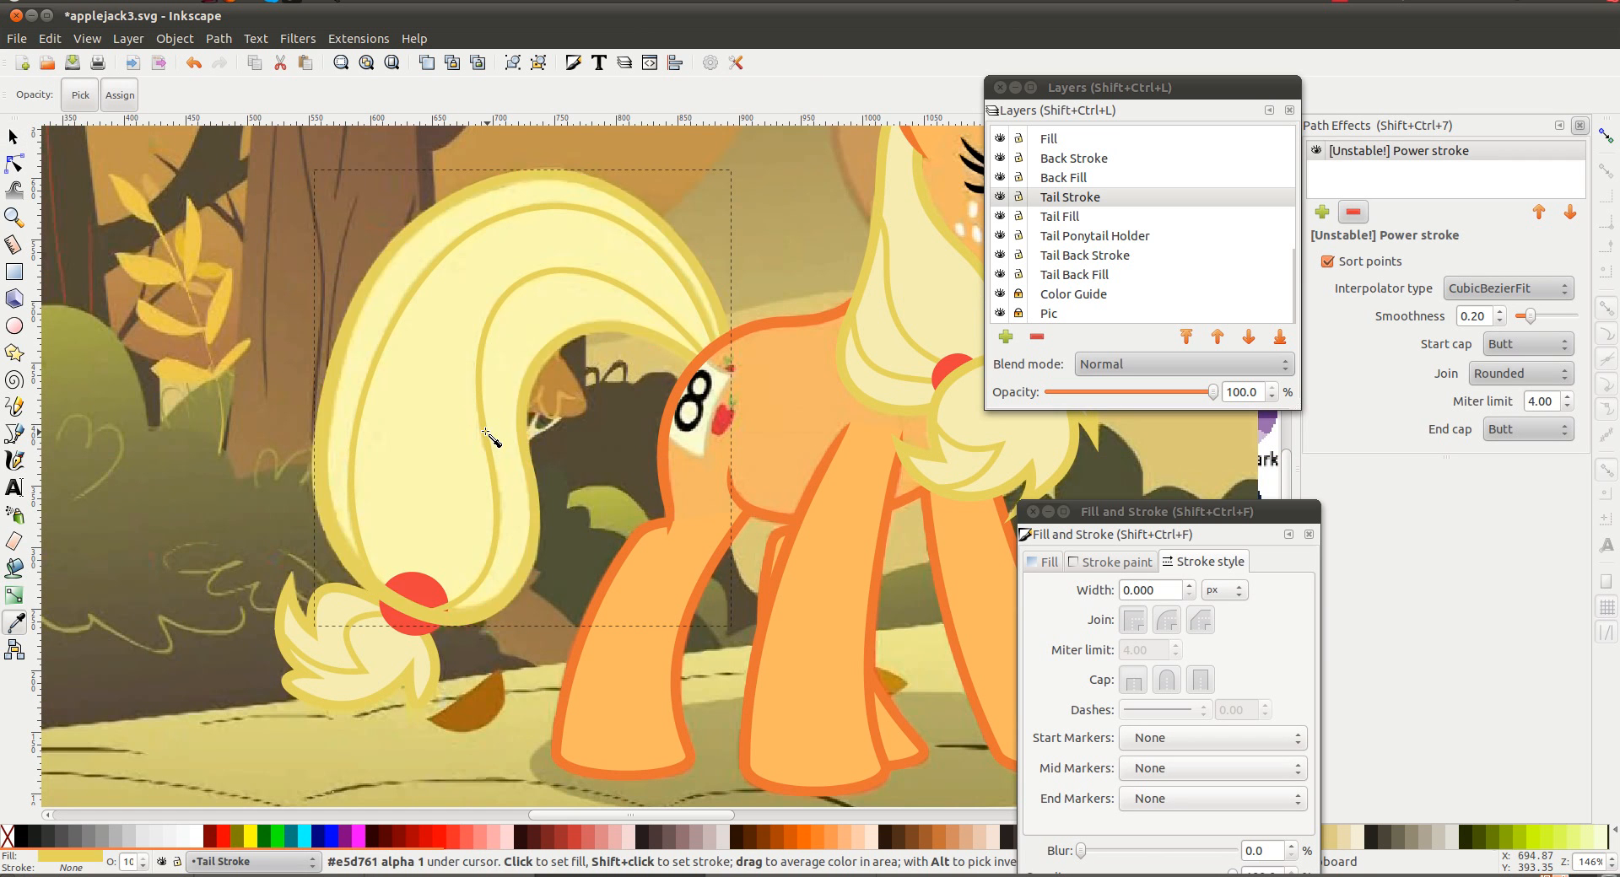
Create an original-path clone of the tail outline and fill it with the pale yellow sampled from the tuft below the tail holder
{"action": "left_click", "coordinate": [86, 38]}
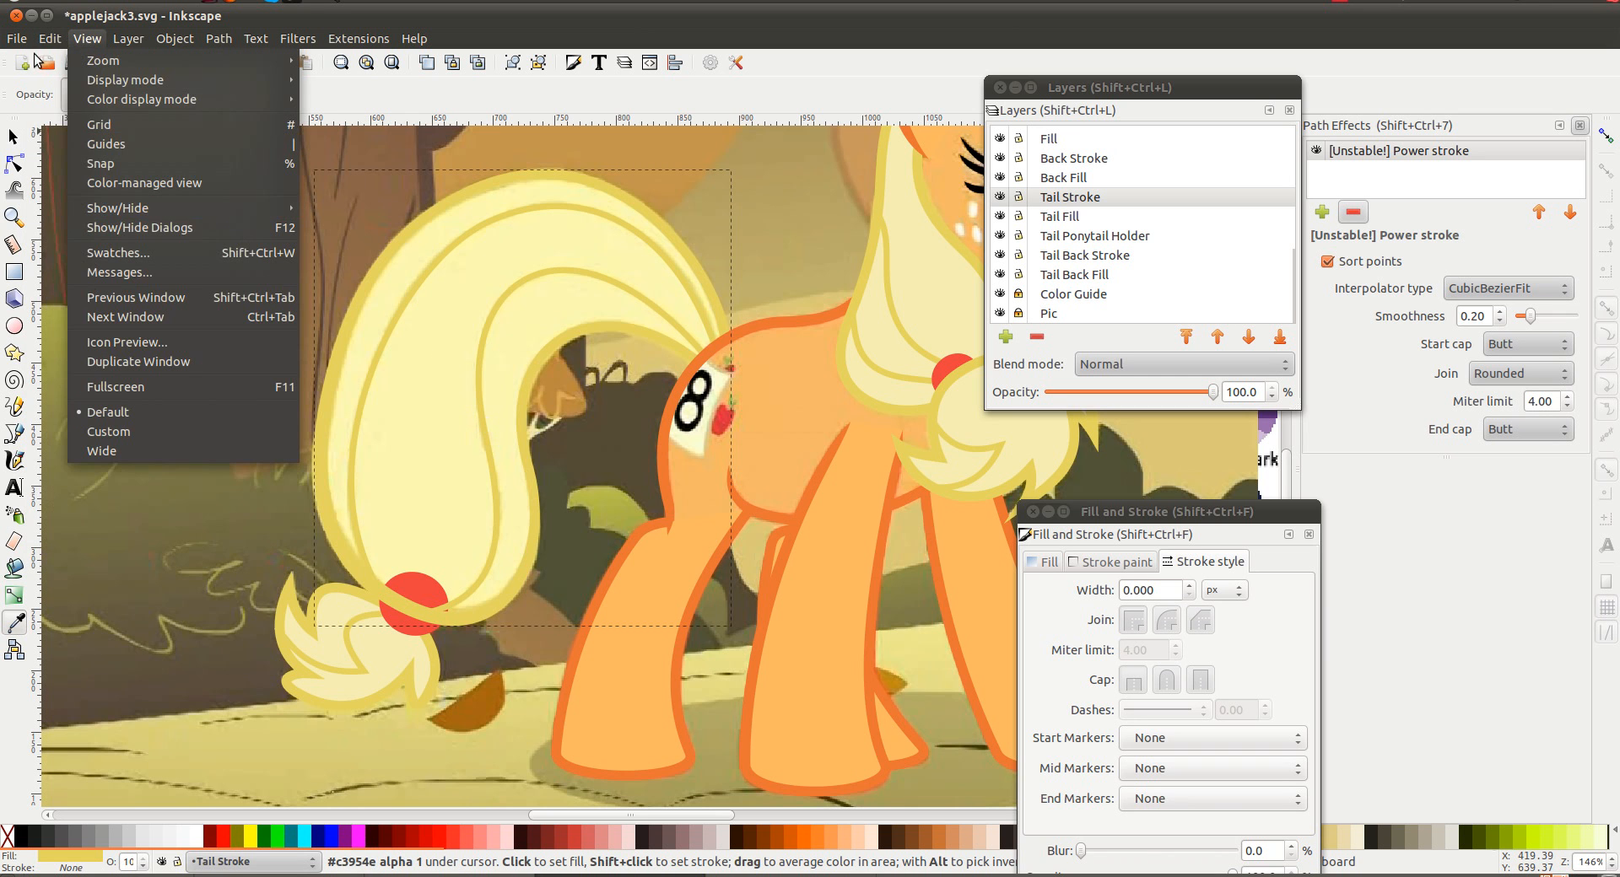
{"action": "mouse_move", "coordinate": [49, 38]}
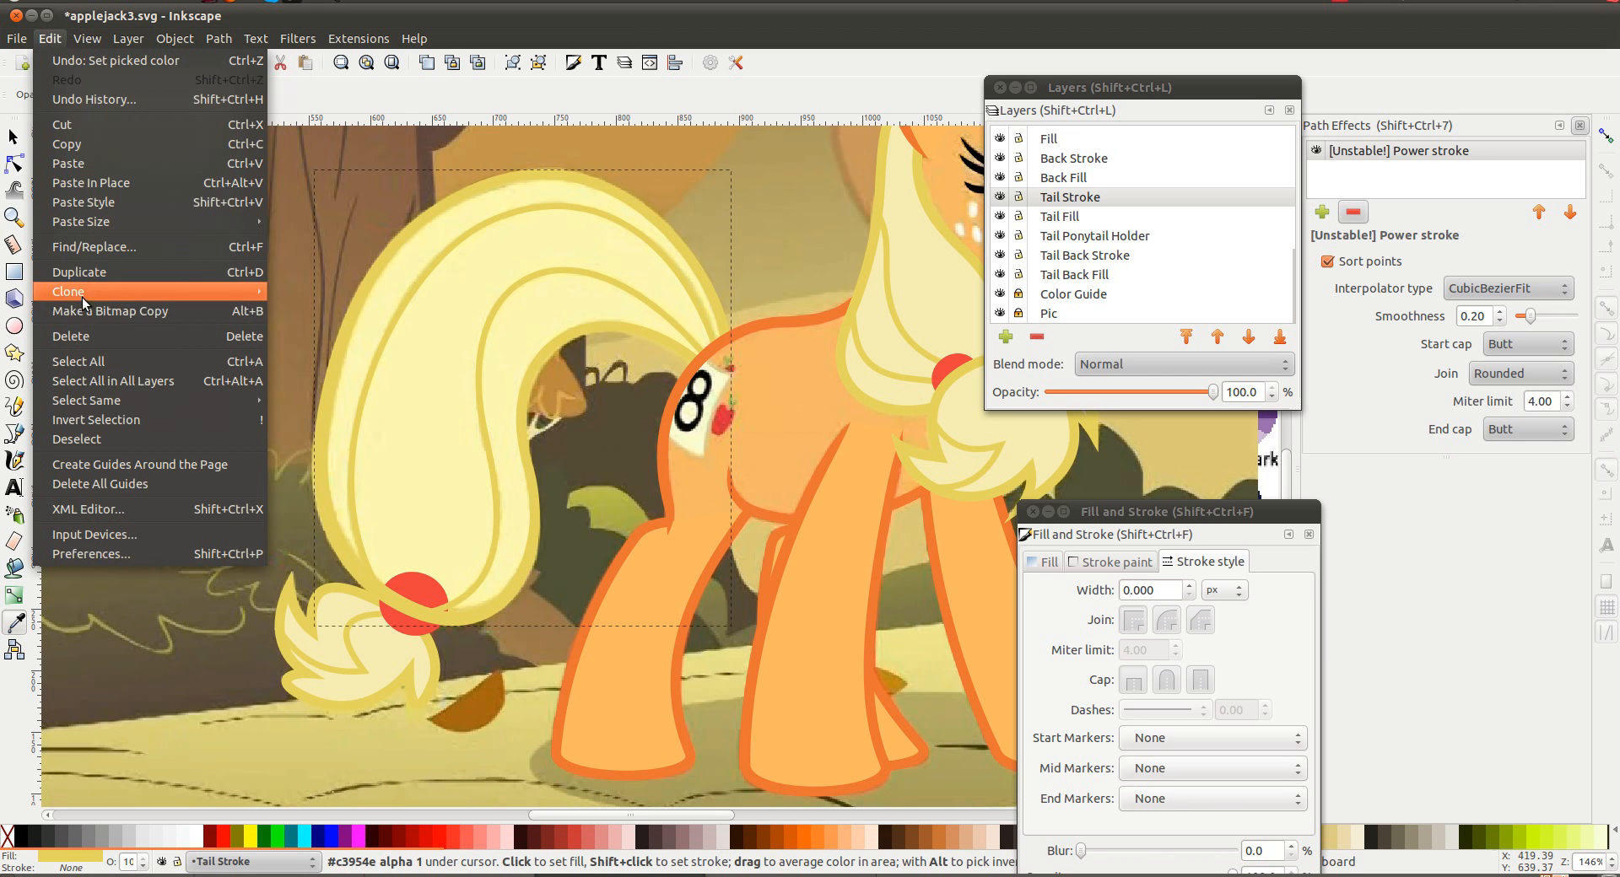
{"action": "mouse_move", "coordinate": [90, 291]}
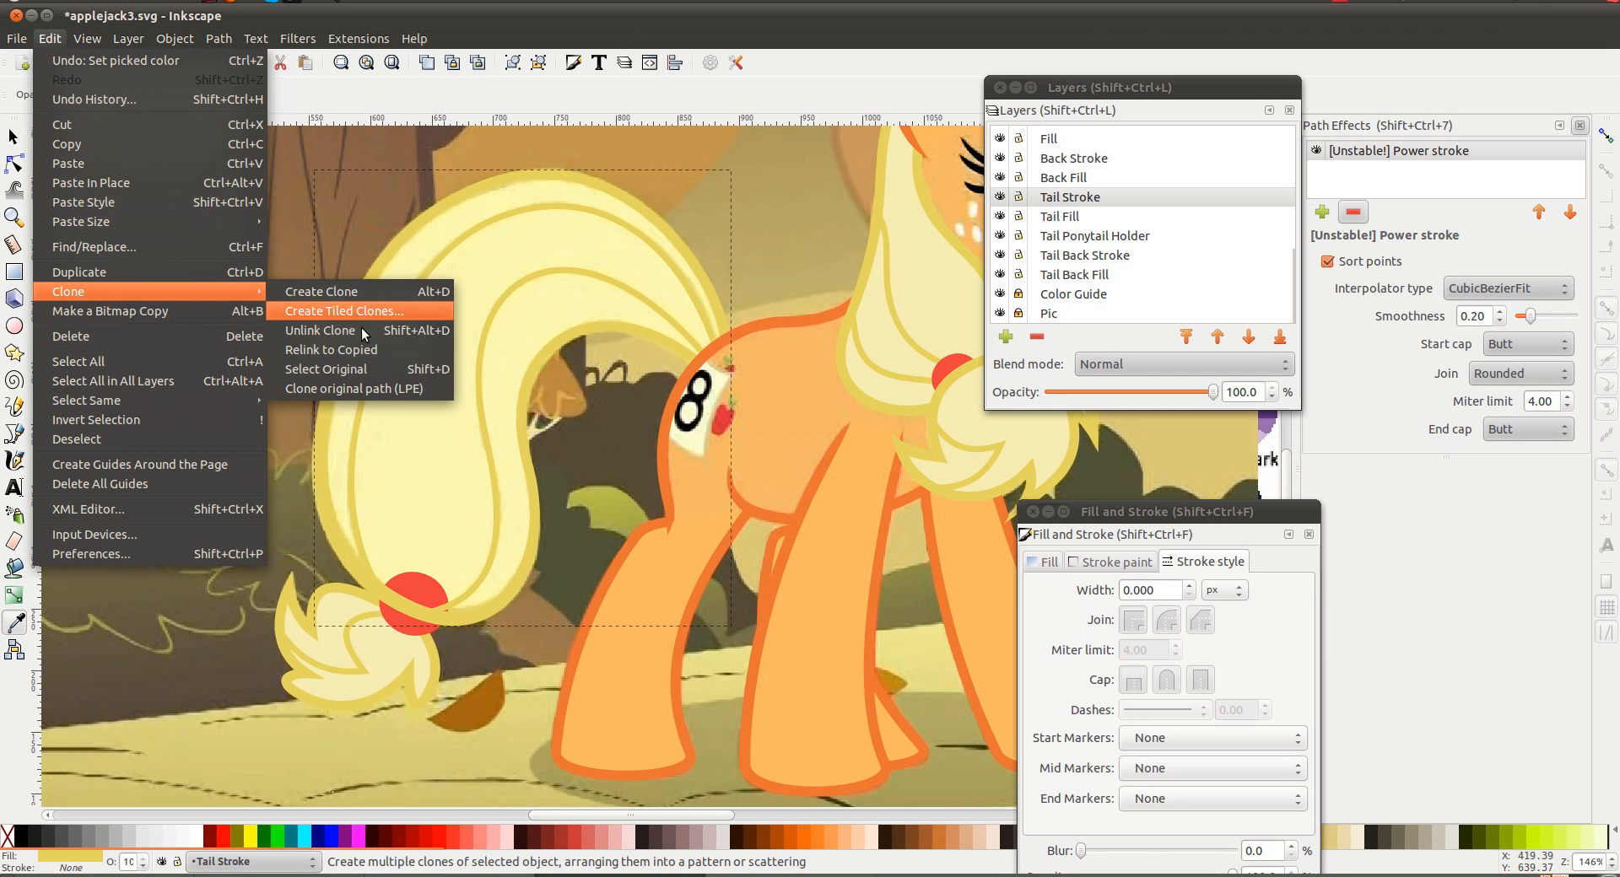
{"action": "left_click", "coordinate": [368, 387]}
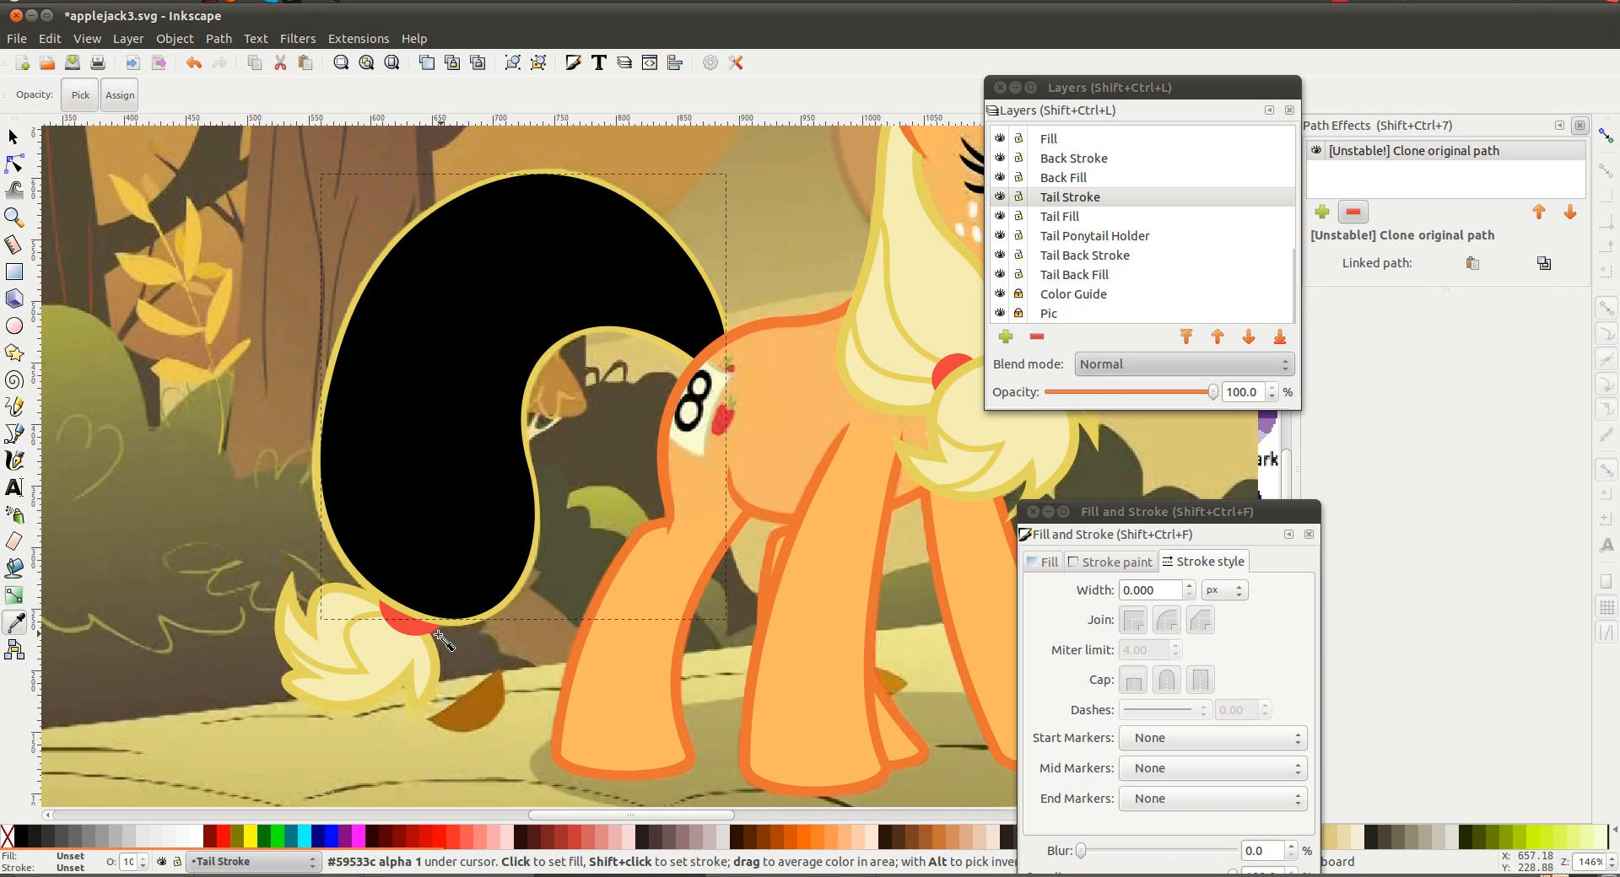
{"action": "left_click", "coordinate": [403, 655]}
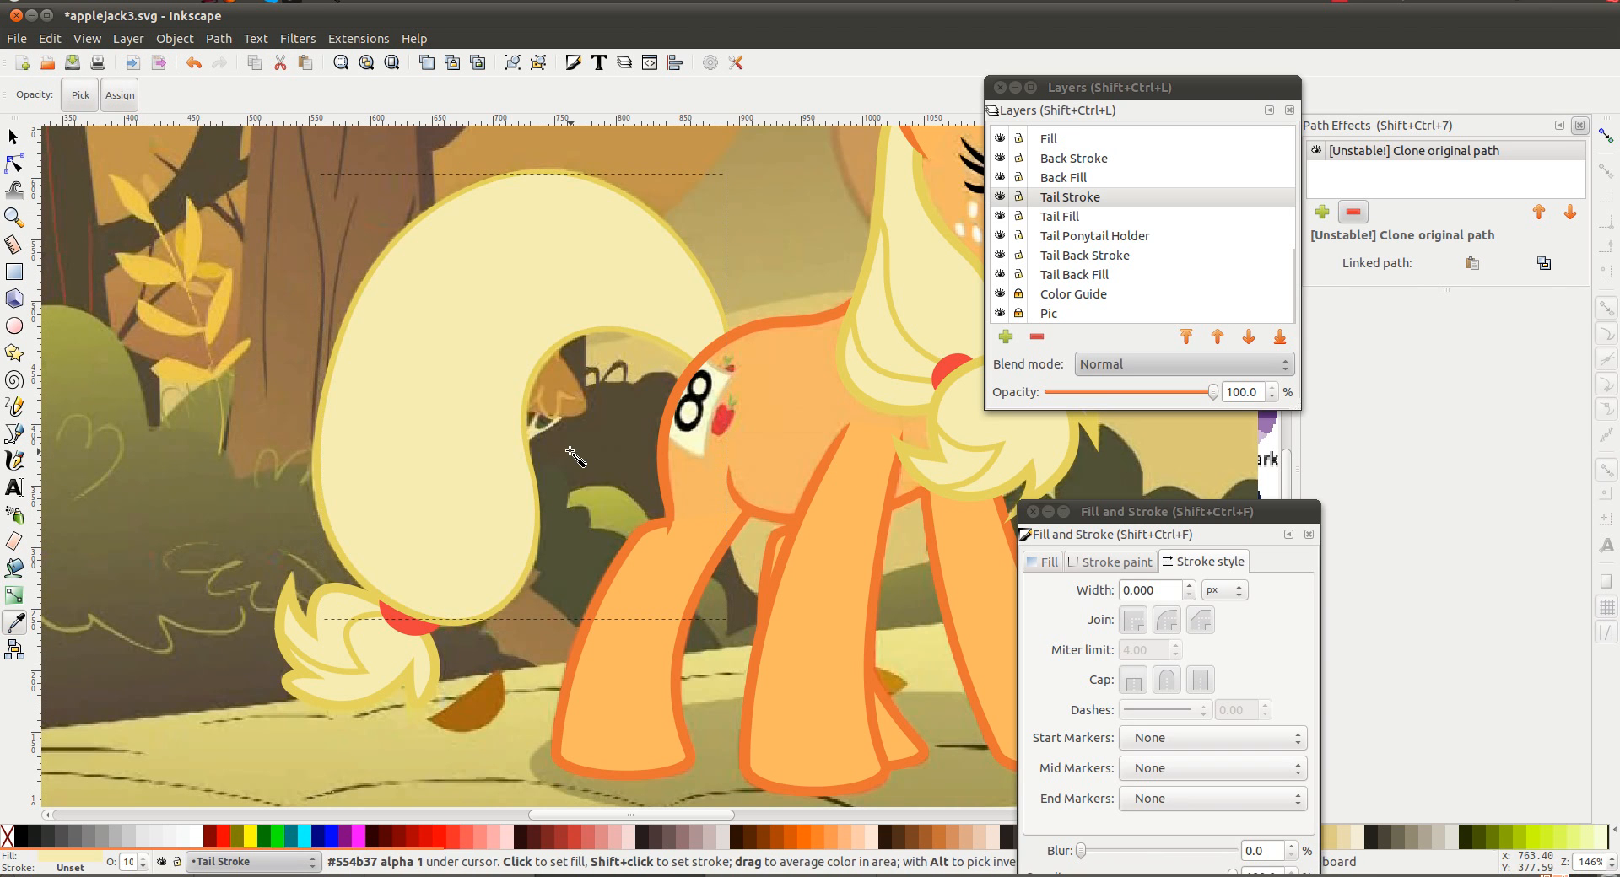
Move the pale yellow tail clone to the layer below and recolour the red mane outline with the dark yellow sampled from the tail
{"action": "key", "text": "shift+Page_Down"}
{"action": "scroll", "coordinate": [719, 261], "scroll_direction": "right", "scroll_amount": 5}
{"action": "scroll", "coordinate": [719, 260], "scroll_direction": "up", "scroll_amount": 6}
{"action": "scroll", "coordinate": [719, 261], "scroll_direction": "right", "scroll_amount": 7}
{"action": "key", "text": "s"}
{"action": "left_click", "coordinate": [831, 223]}
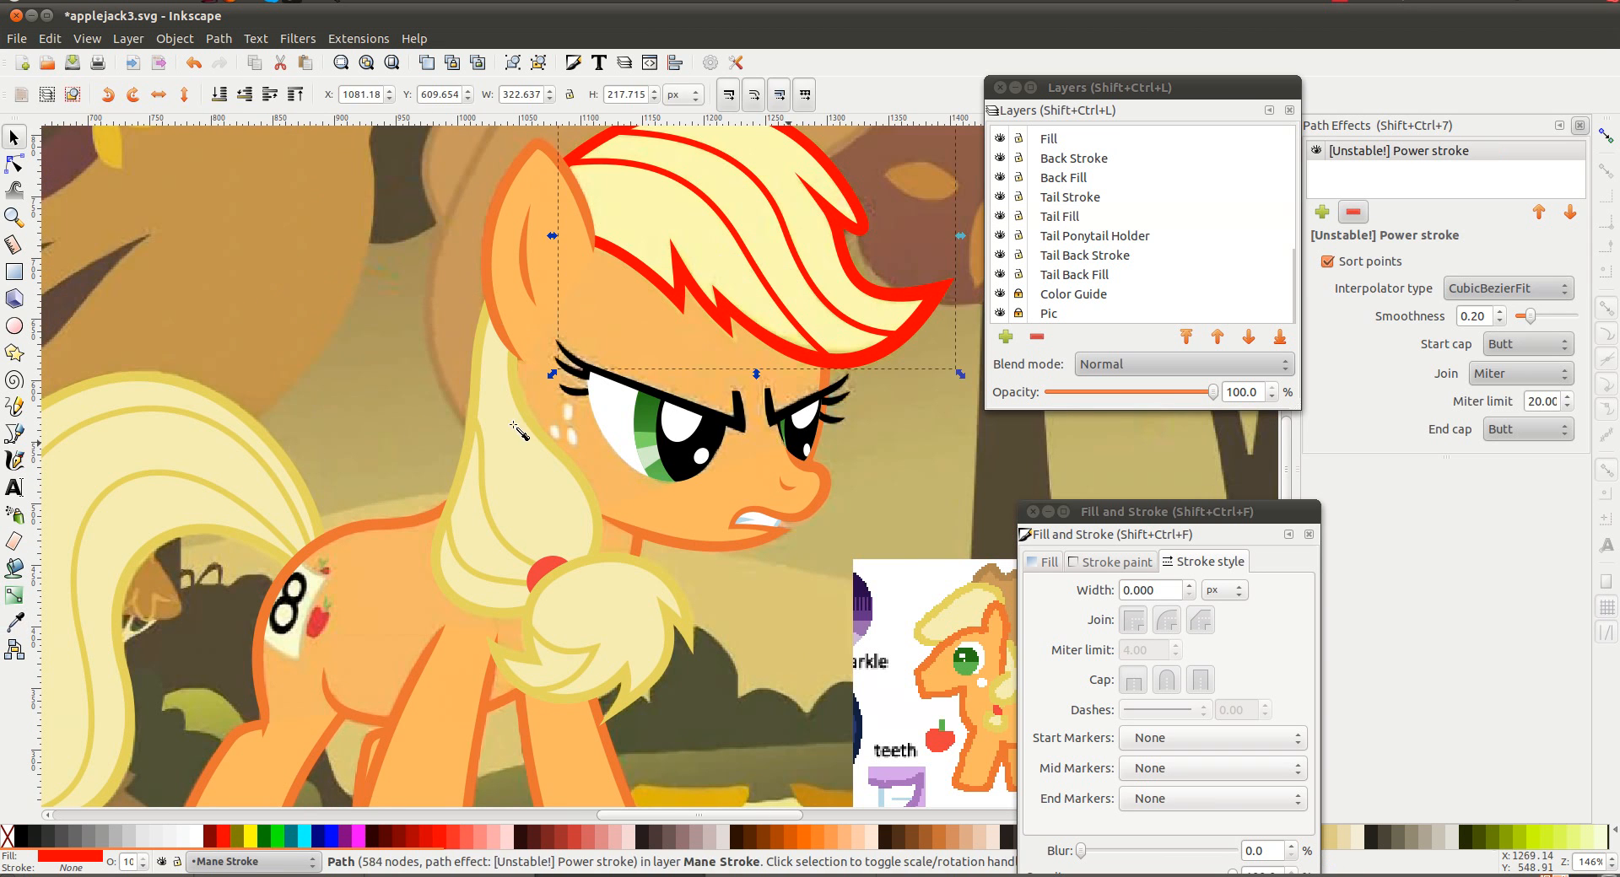
{"action": "key", "text": "d"}
{"action": "left_click", "coordinate": [258, 432]}
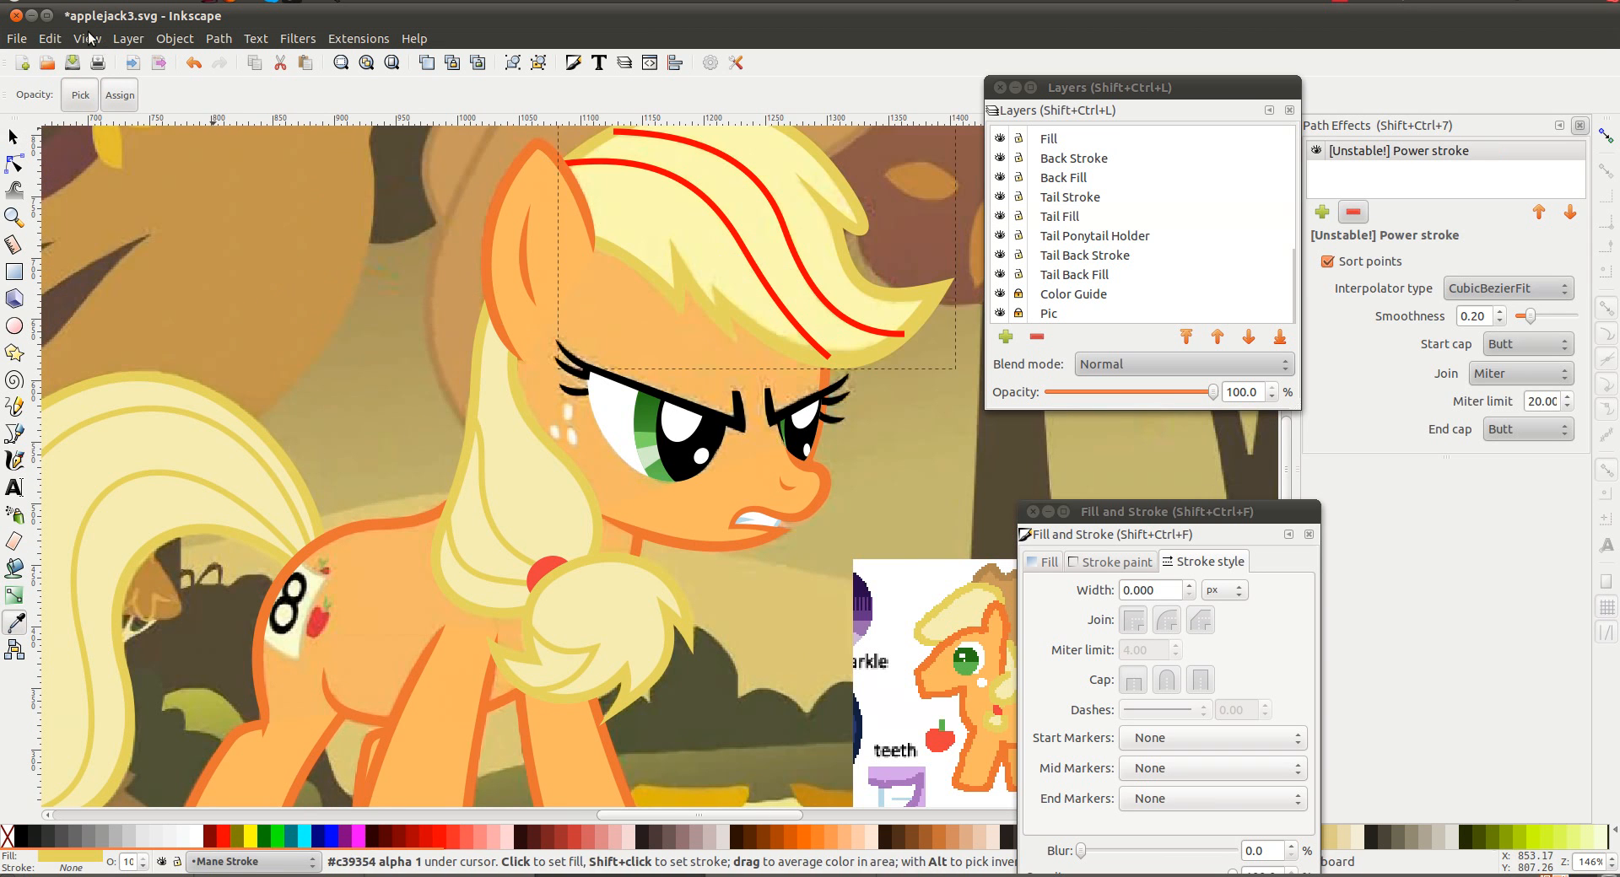
Create an original-path clone of the mane outline, filled with the pale yellow sampled from the hanging mane, and place it one layer below
{"action": "left_click", "coordinate": [52, 38]}
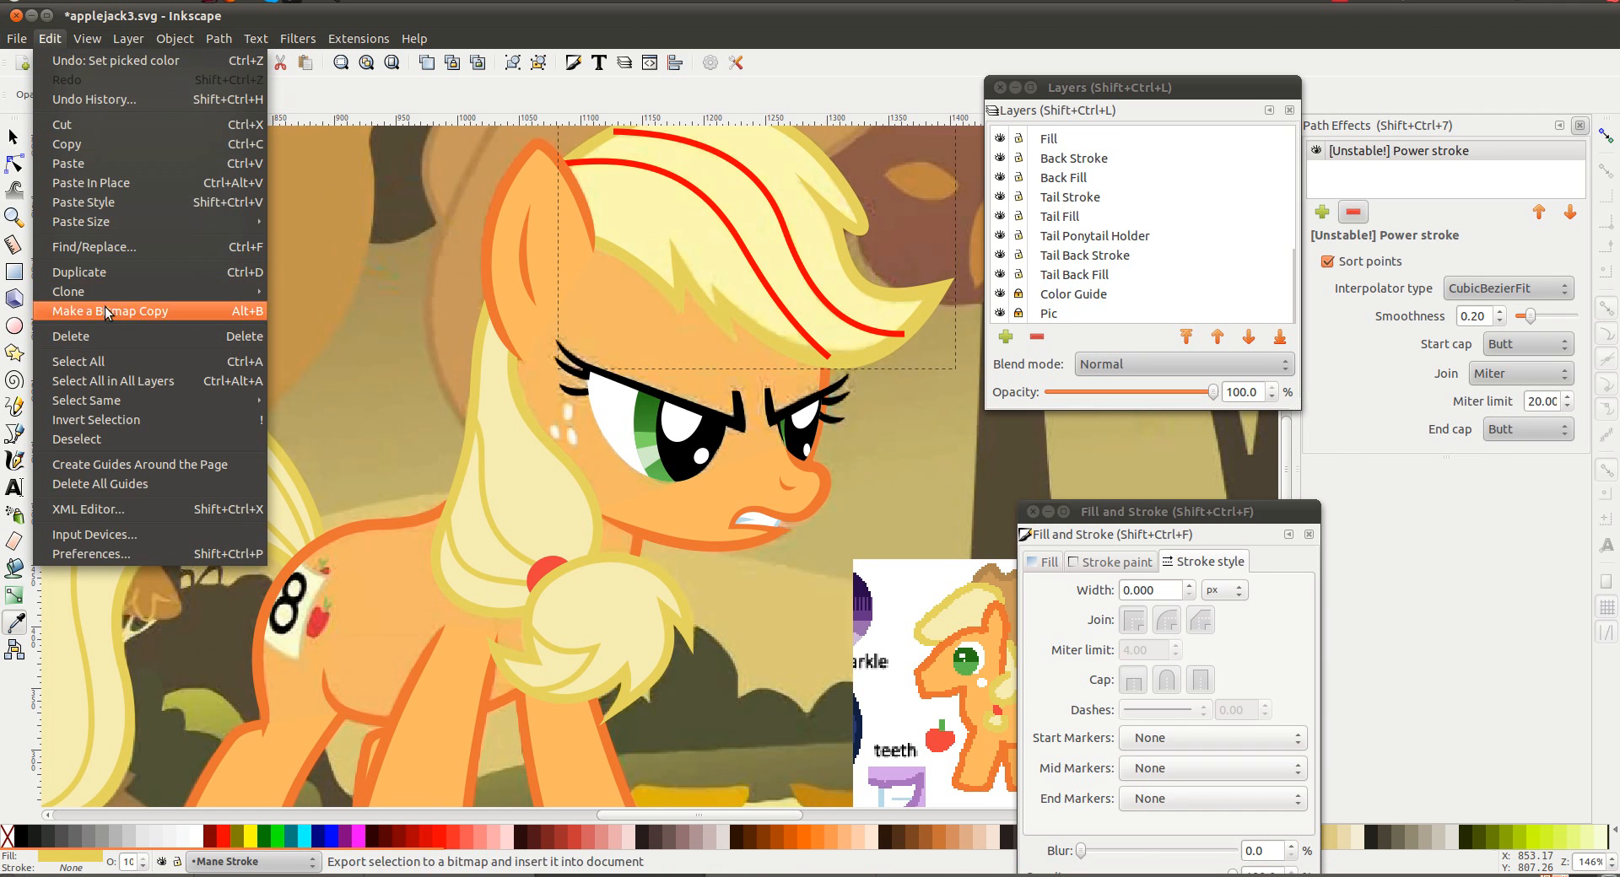
{"action": "mouse_move", "coordinate": [168, 291]}
{"action": "left_click", "coordinate": [396, 390]}
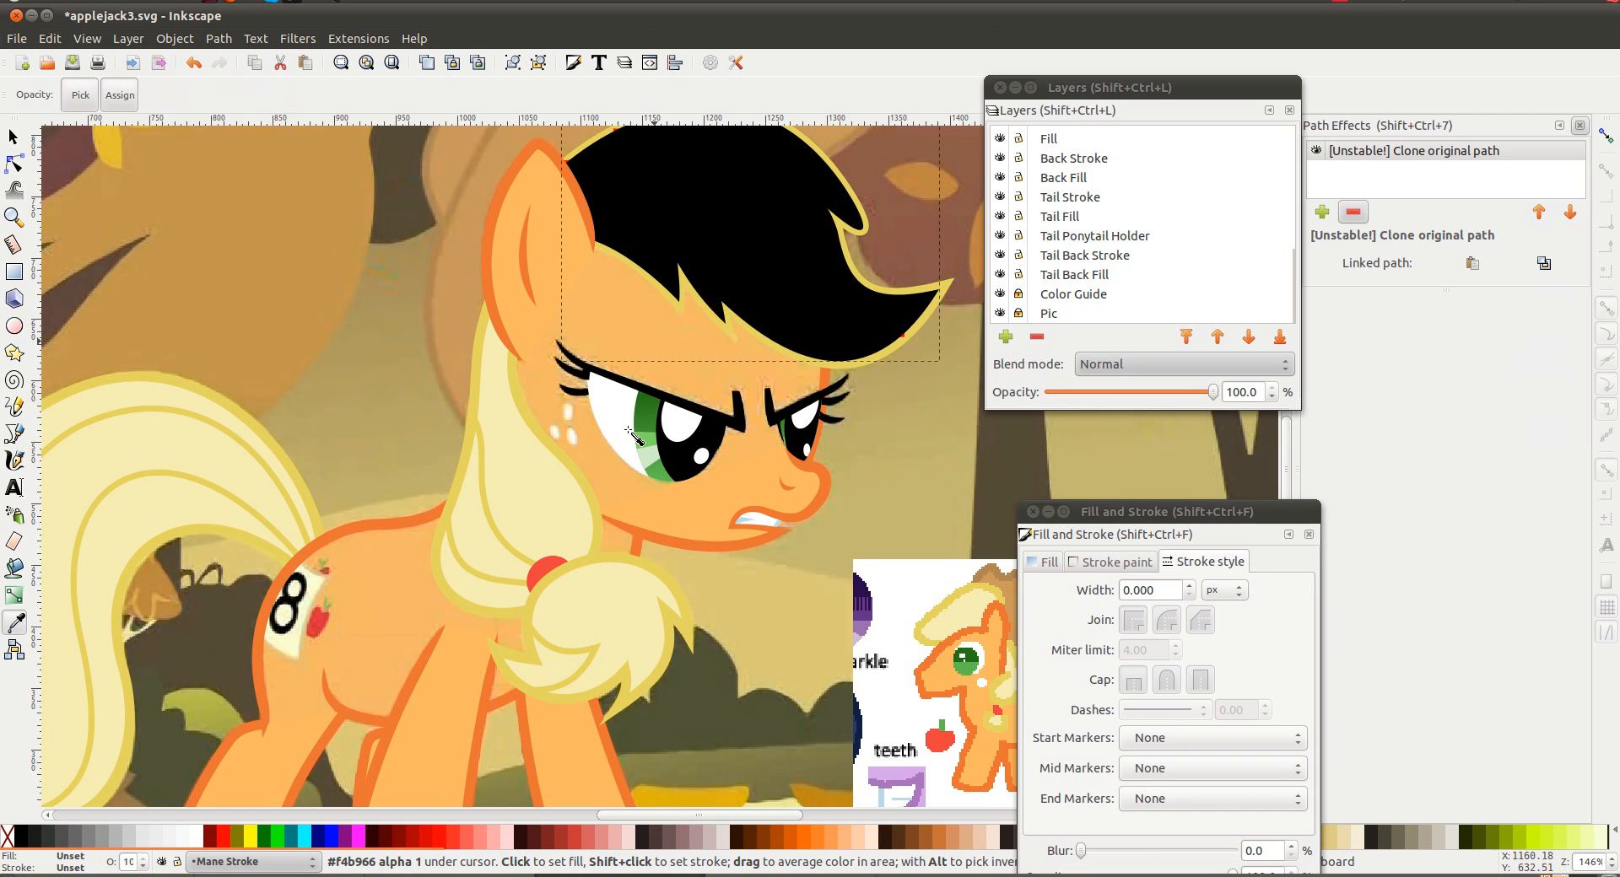
{"action": "left_click", "coordinate": [522, 487]}
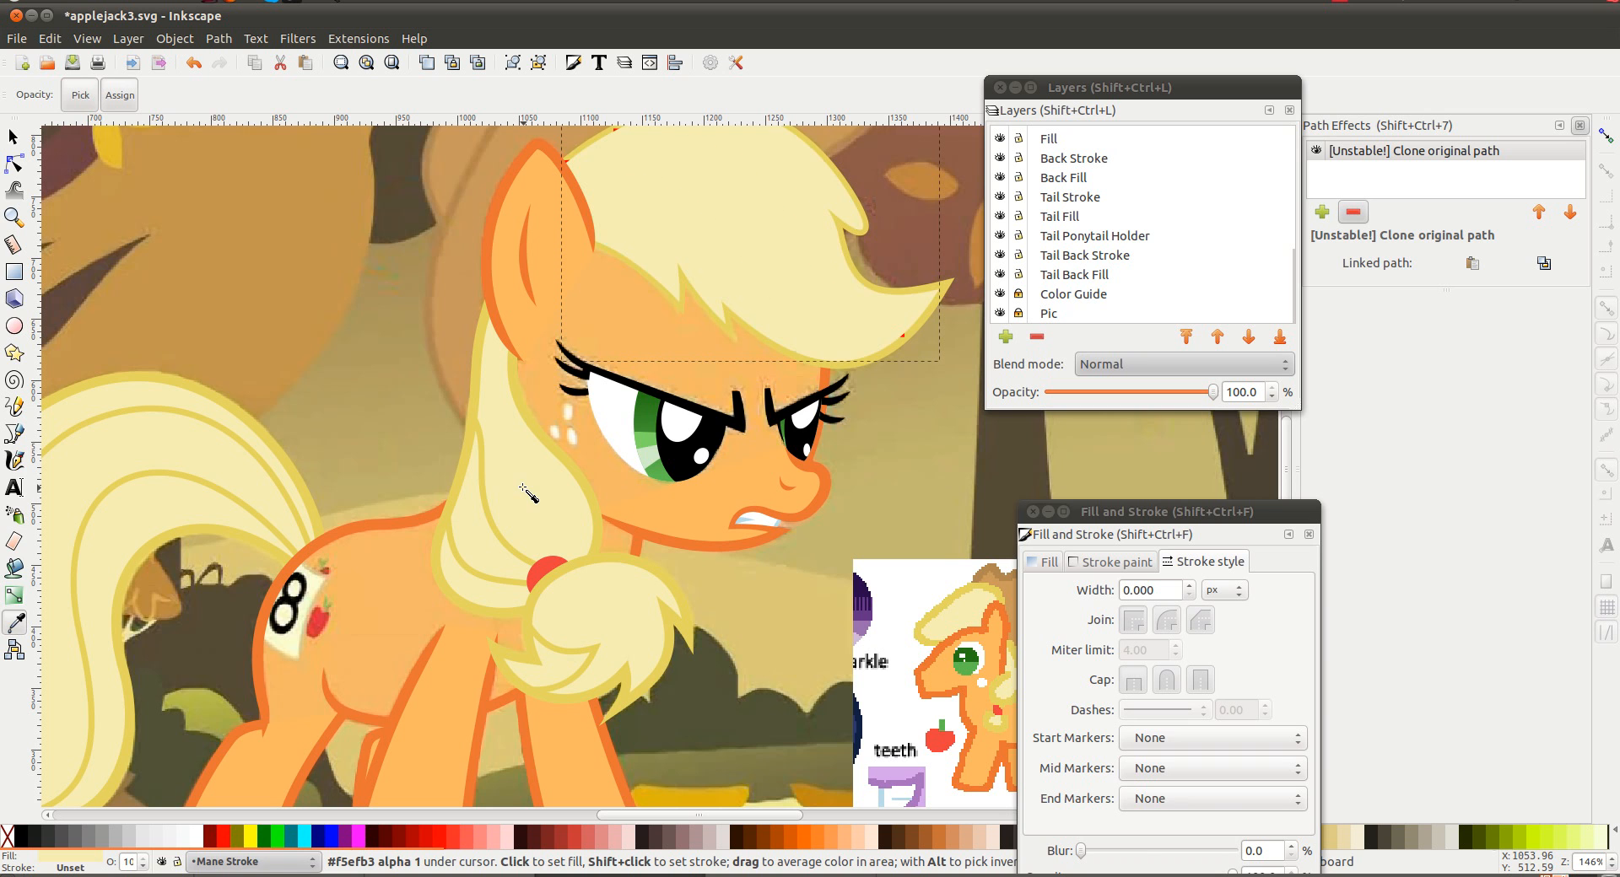
{"action": "key", "text": "Delete"}
Recolour the two red inner hair lines of the mane with the dark yellow of the mane outline
{"action": "key", "text": "s"}
{"action": "left_click", "coordinate": [768, 288]}
{"action": "left_click", "coordinate": [767, 293], "text": "shift"}
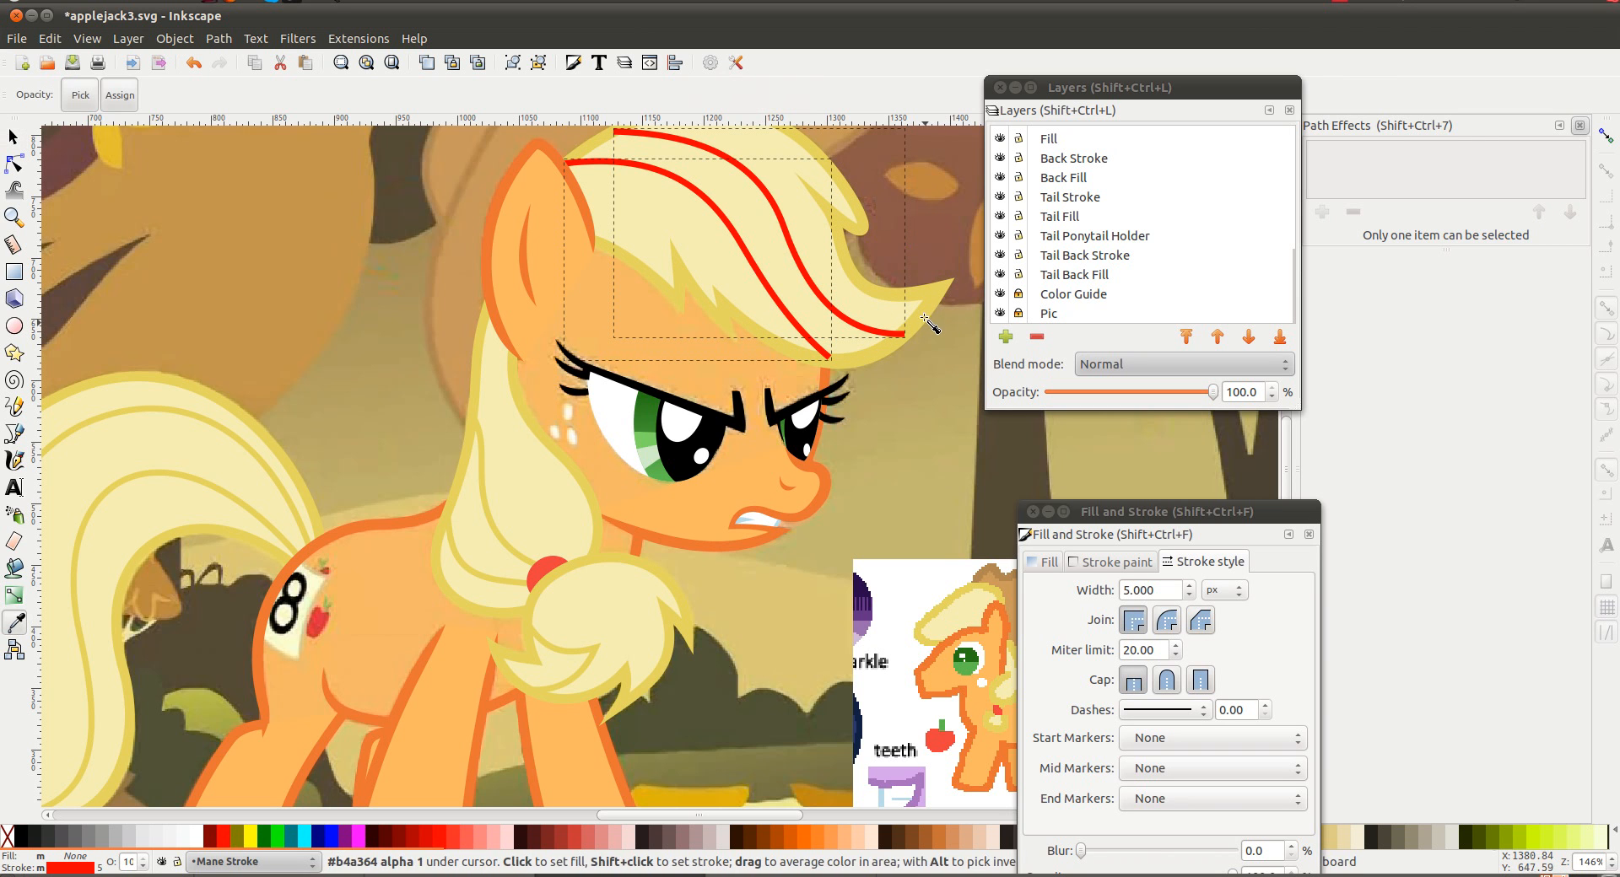
{"action": "key", "text": "Delete"}
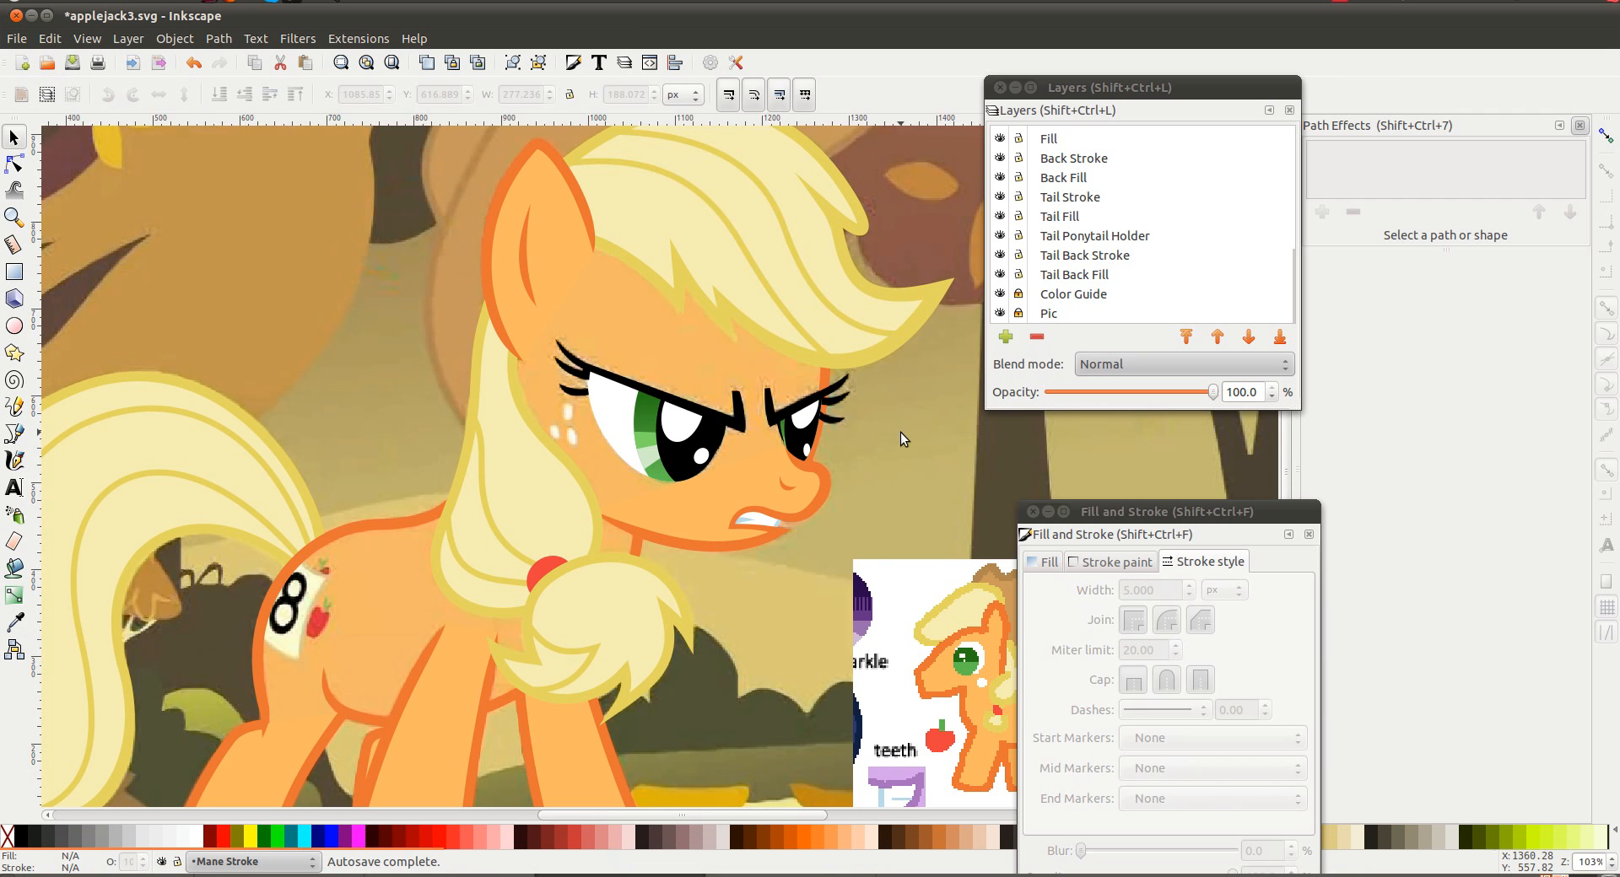
Hide the Pic layer to check the vector for unfilled areas, and show the layer again
{"action": "scroll", "coordinate": [900, 432], "scroll_direction": "down", "scroll_amount": 2}
{"action": "scroll", "coordinate": [962, 369], "scroll_direction": "right", "scroll_amount": 1}
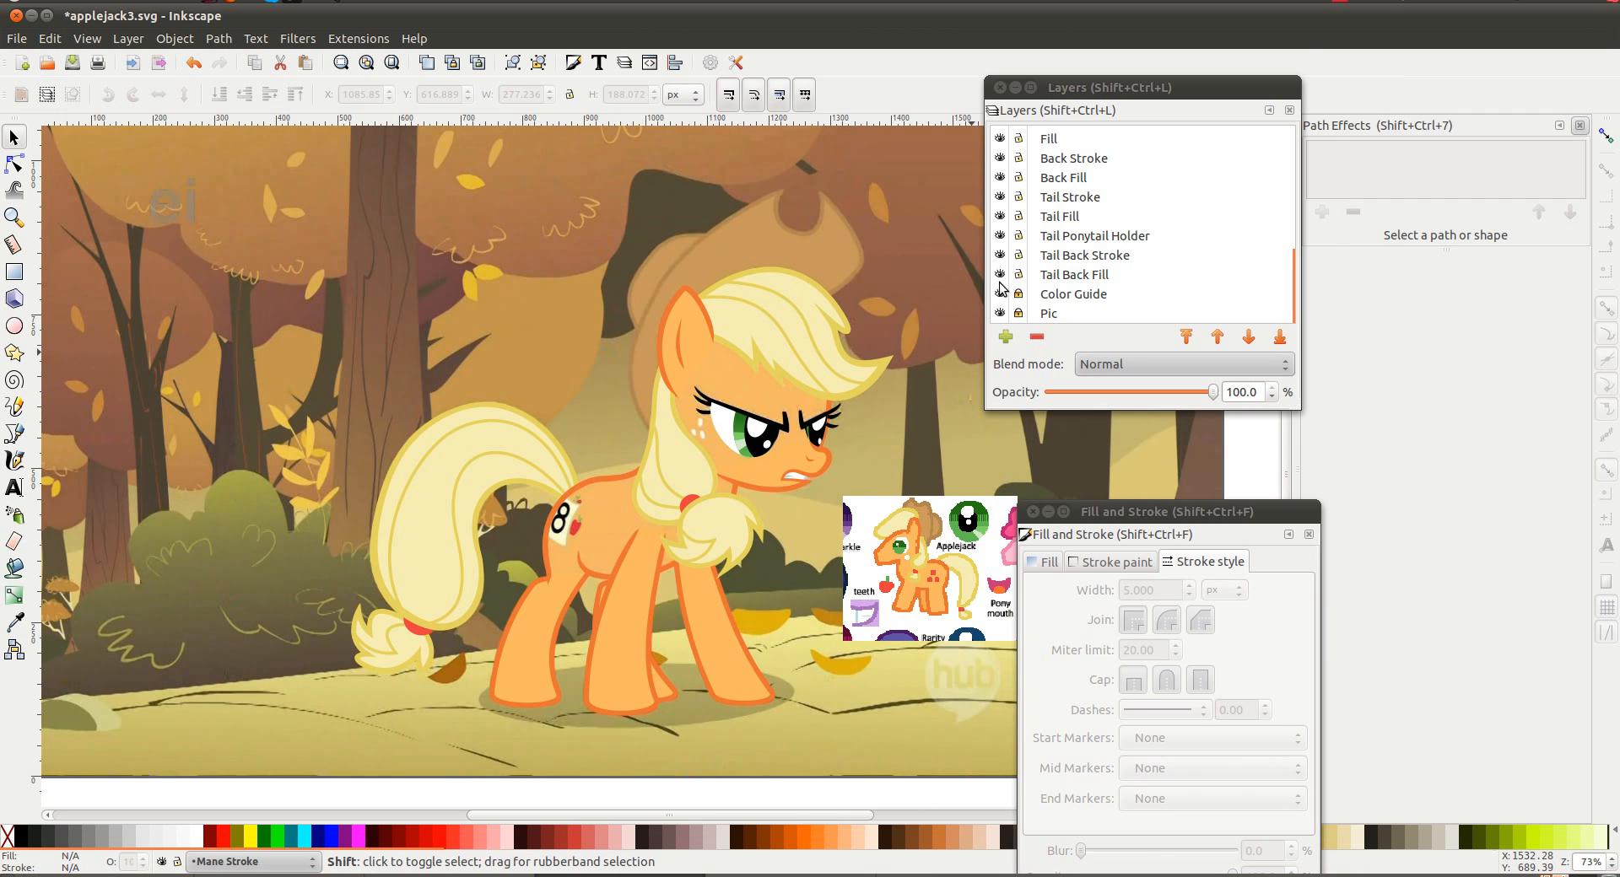
{"action": "left_click", "coordinate": [999, 313]}
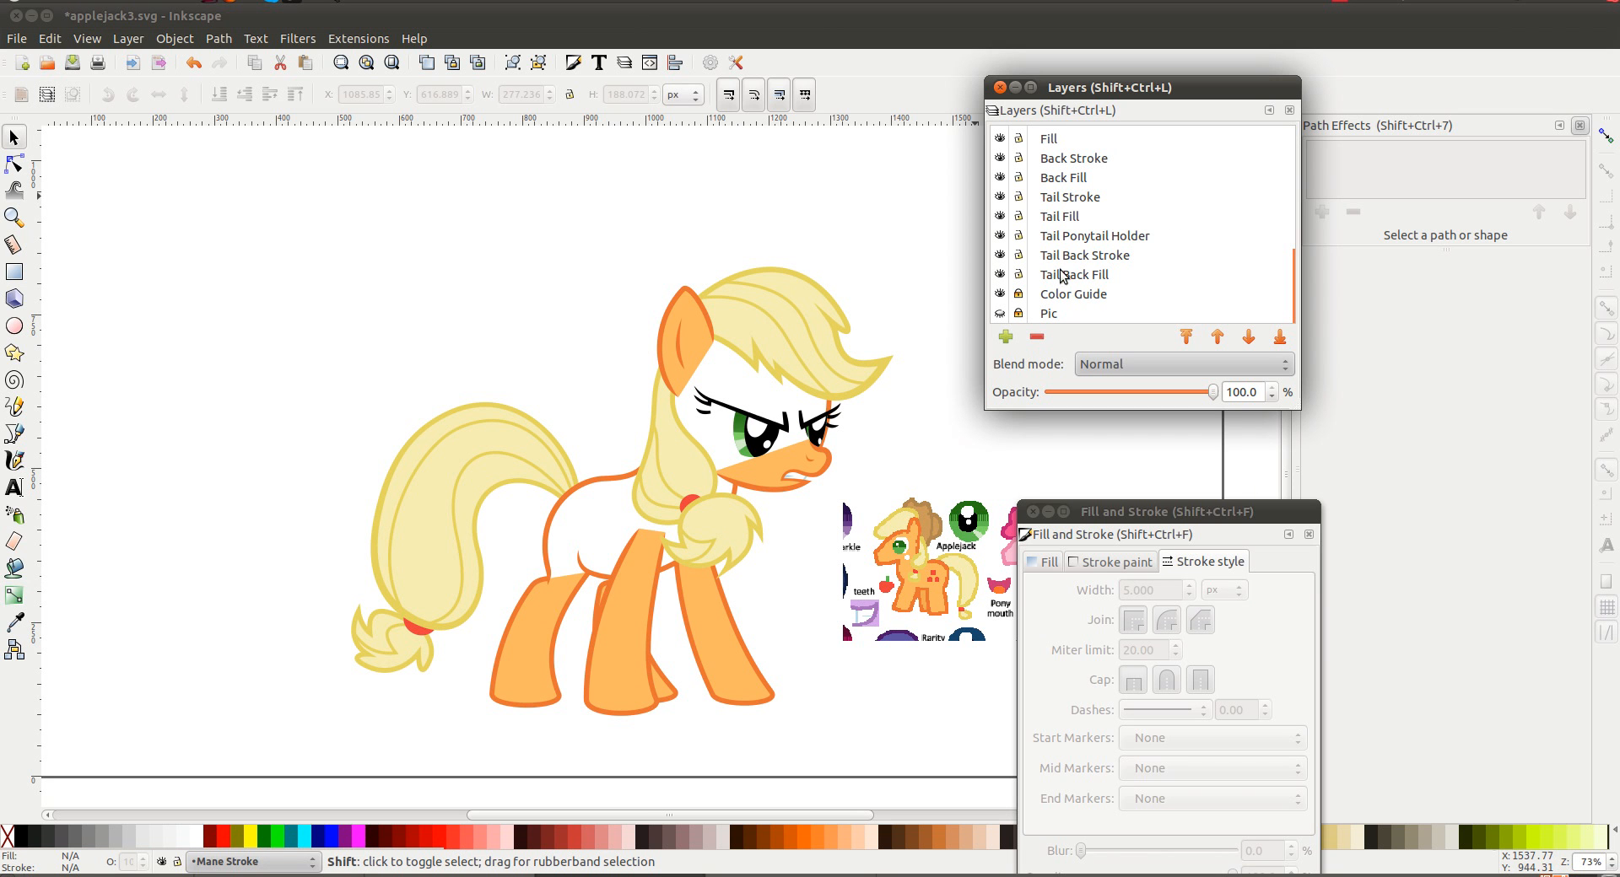
{"action": "left_click", "coordinate": [999, 313]}
On the Fill layer, start a Bezier shape from the top of the hind leg along the rump and back up behind the hanging mane
{"action": "scroll", "coordinate": [574, 544], "scroll_direction": "up", "scroll_amount": 2}
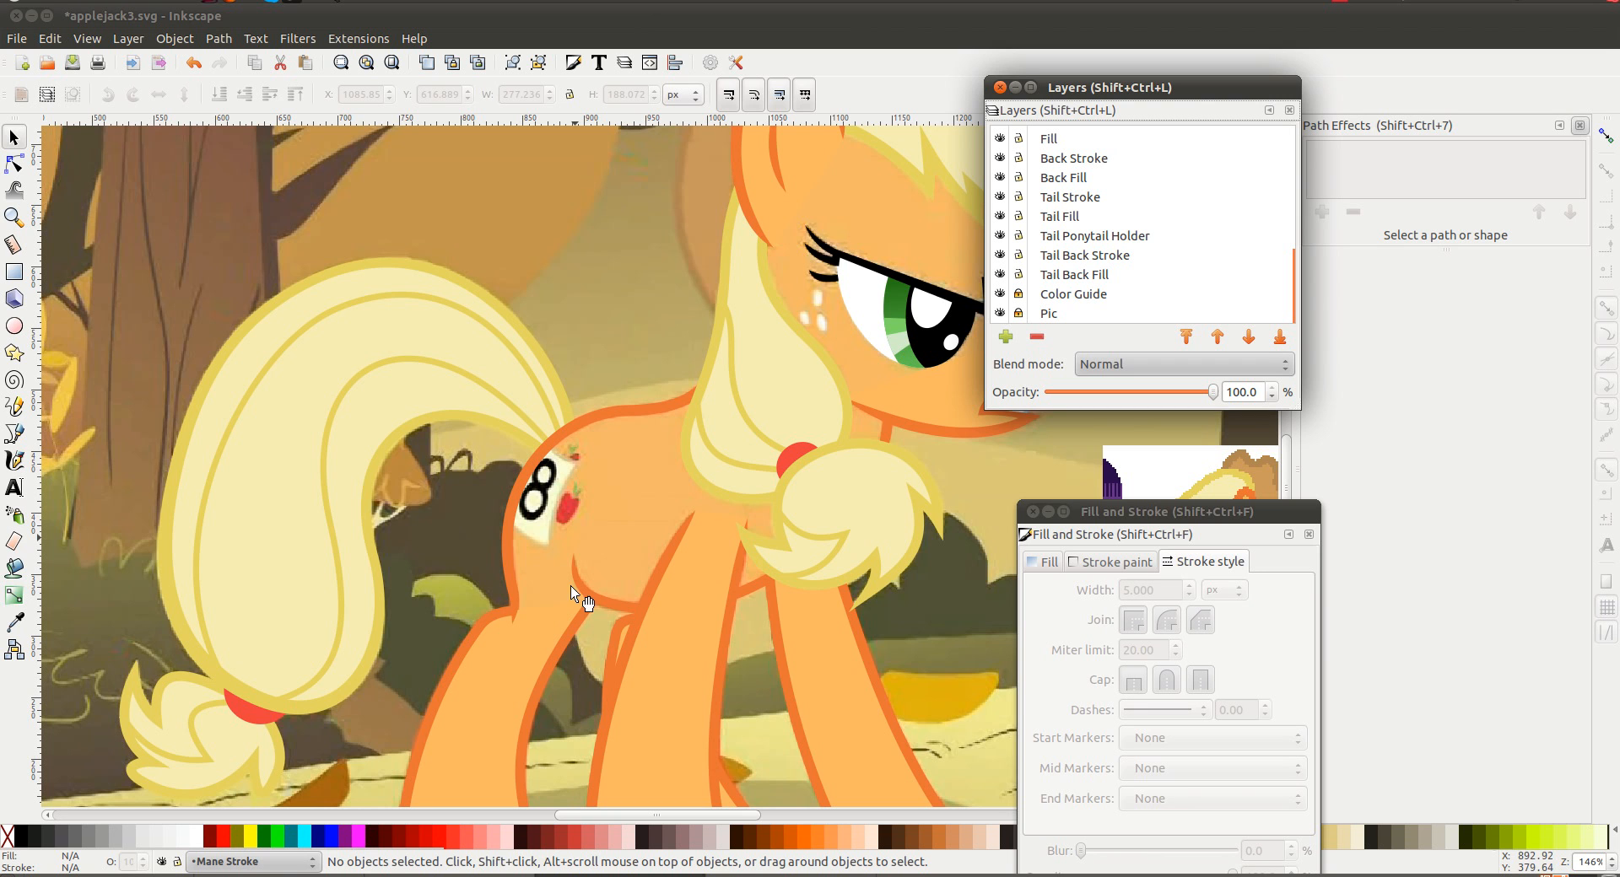
{"action": "key", "text": "b"}
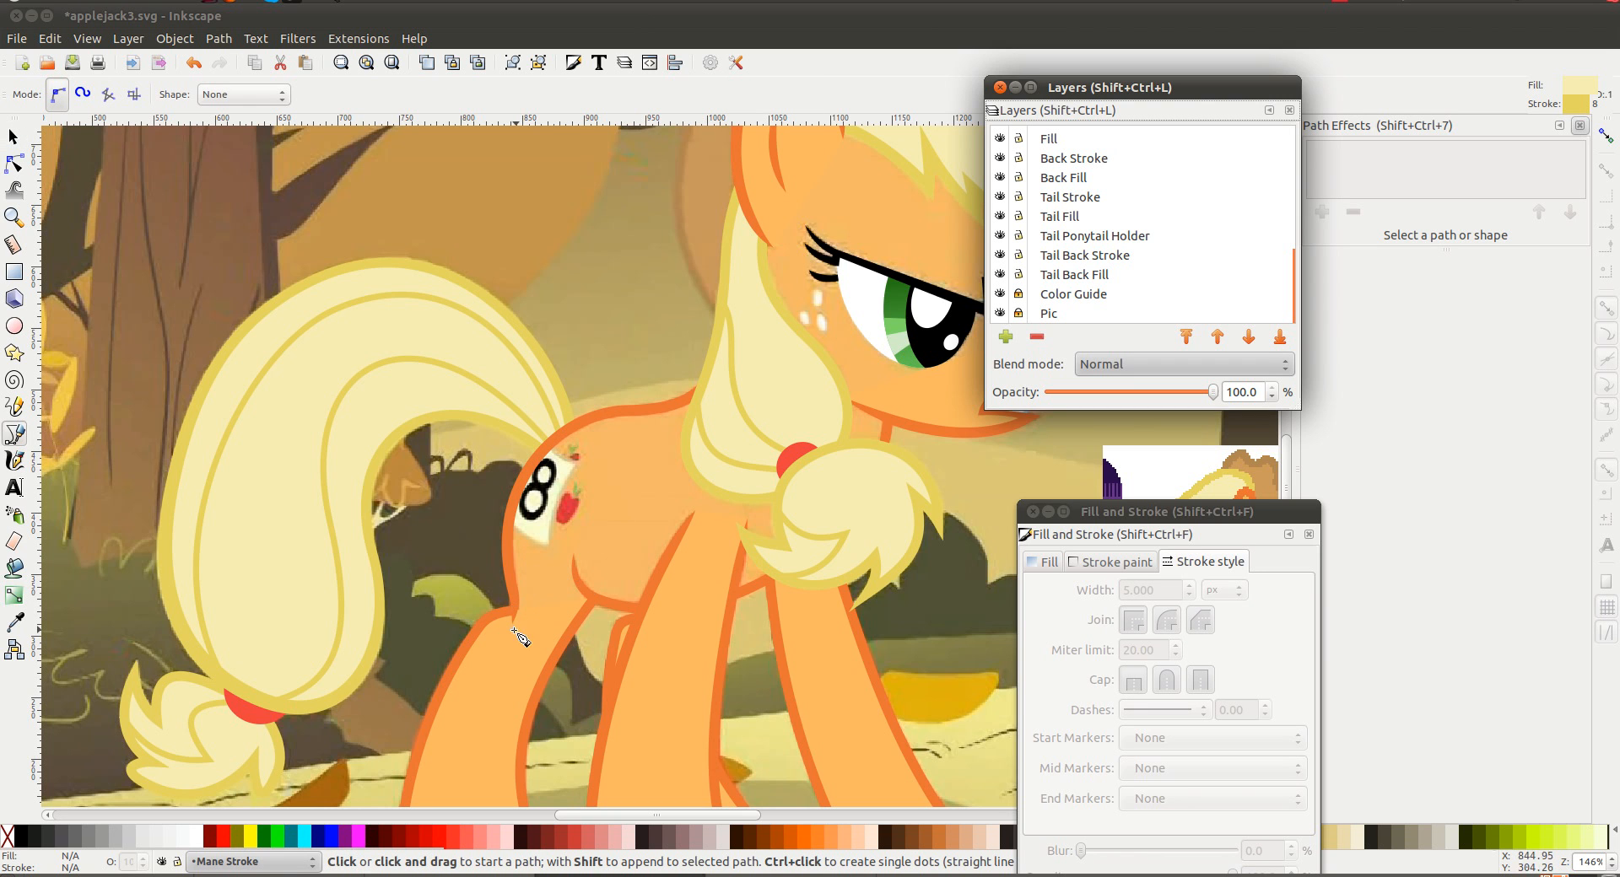
{"action": "left_click", "coordinate": [1054, 144]}
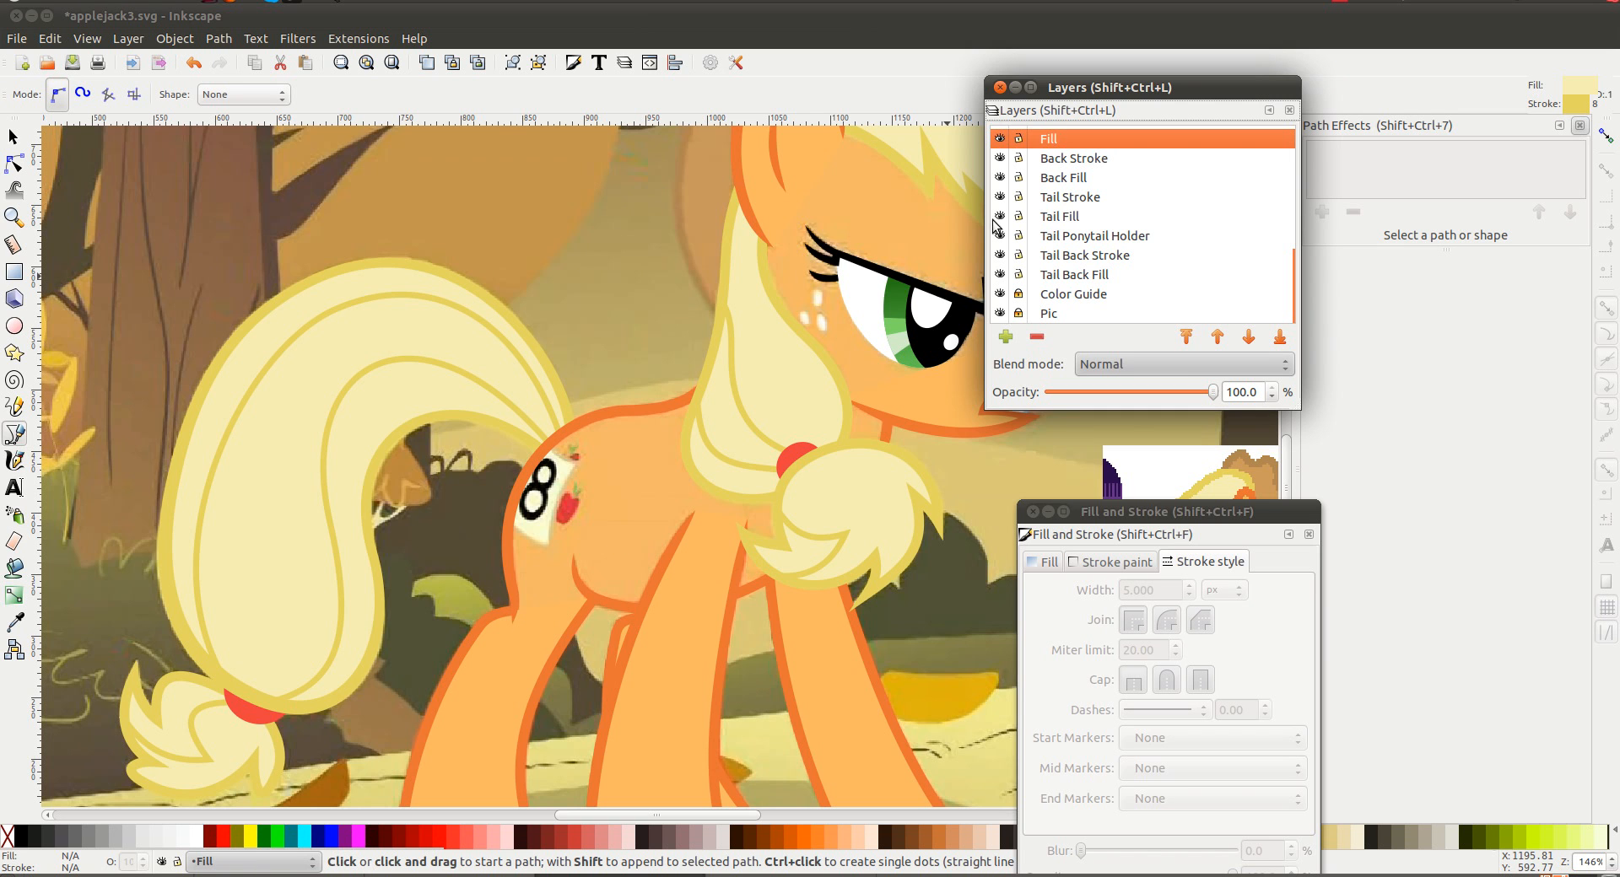
{"action": "left_click", "coordinate": [512, 614]}
{"action": "left_click", "coordinate": [509, 507]}
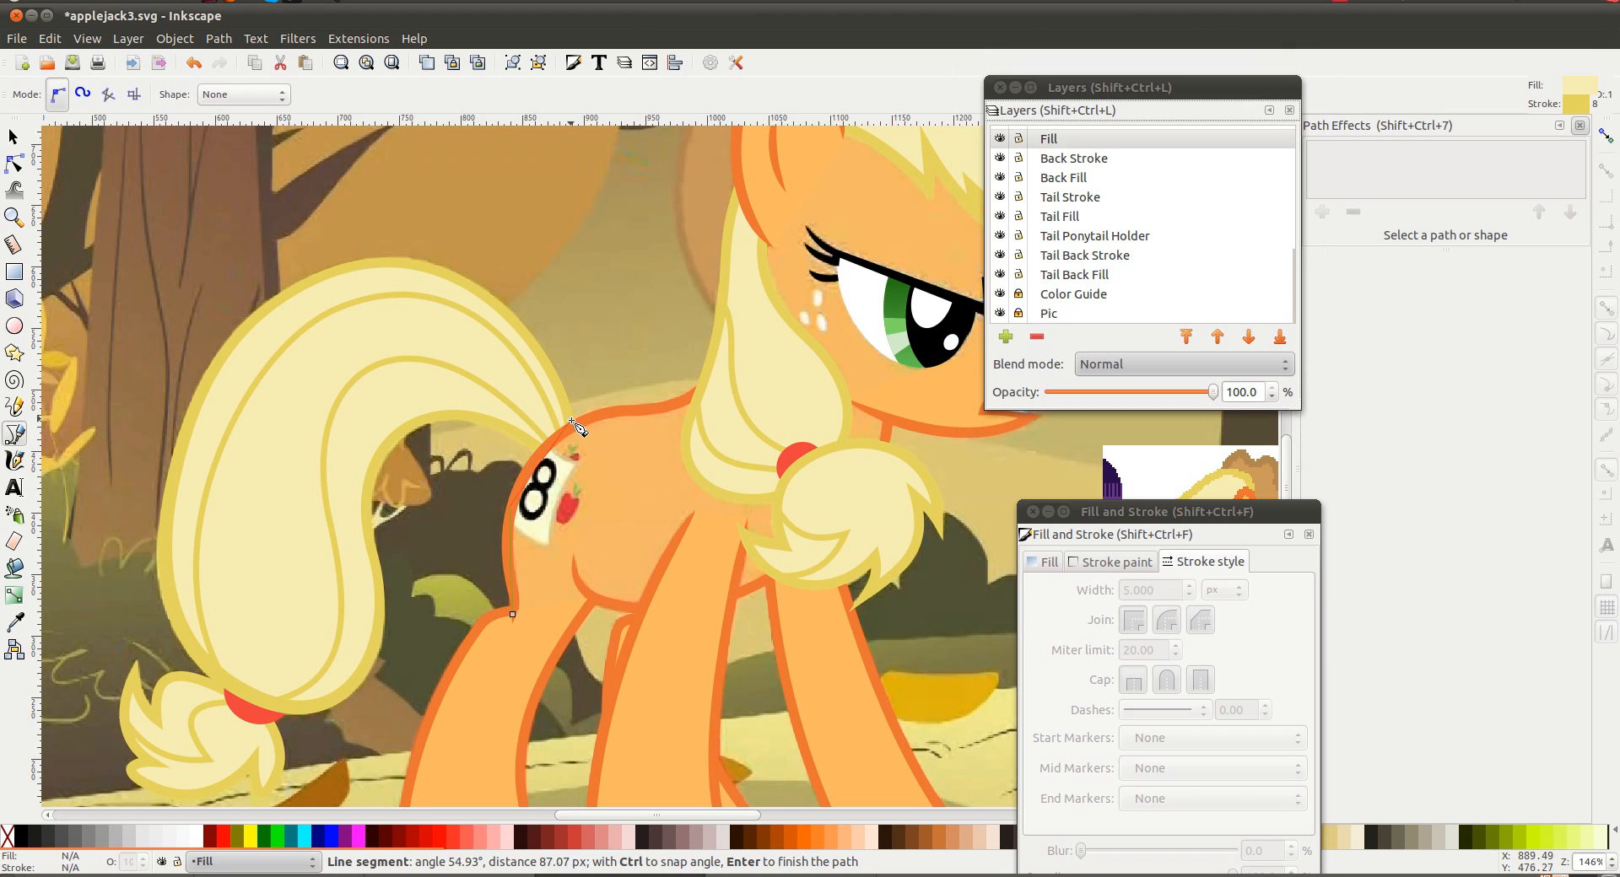
{"action": "left_click", "coordinate": [573, 423]}
{"action": "left_click", "coordinate": [646, 409]}
{"action": "left_click", "coordinate": [710, 385]}
{"action": "left_click", "coordinate": [758, 235]}
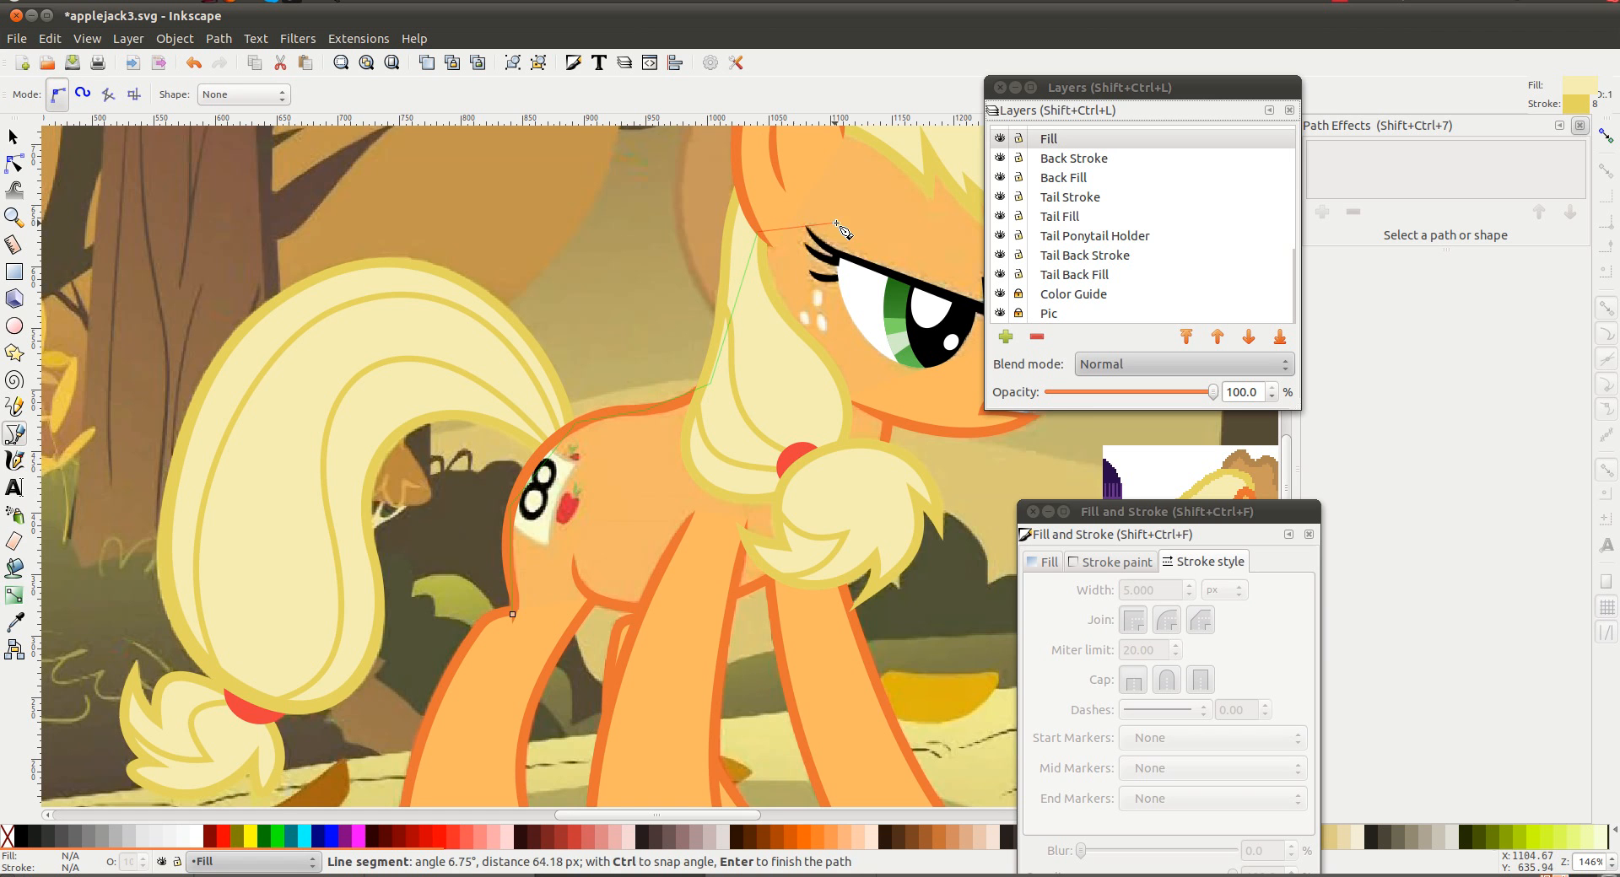
Continue the shape under the mane, down the face, and back along the neck, chest and belly, closing it at the hind leg
{"action": "scroll", "coordinate": [835, 223], "scroll_direction": "up", "scroll_amount": 3}
{"action": "scroll", "coordinate": [809, 223], "scroll_direction": "right", "scroll_amount": 2}
{"action": "left_click", "coordinate": [774, 222]}
{"action": "left_click", "coordinate": [869, 238]}
{"action": "scroll", "coordinate": [869, 238], "scroll_direction": "right", "scroll_amount": 10}
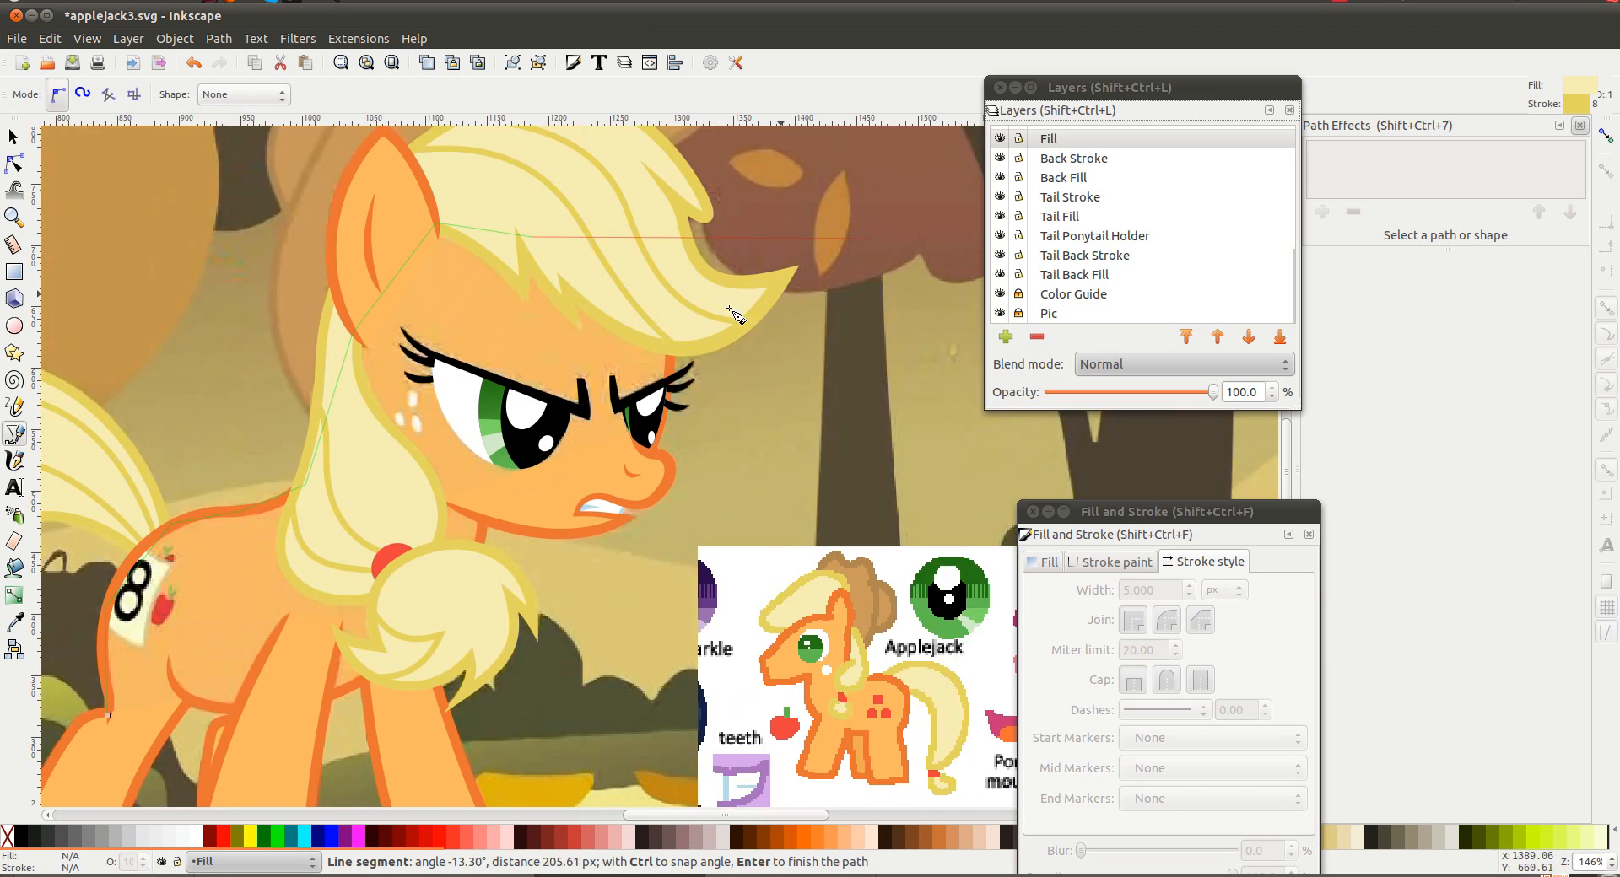
{"action": "left_click", "coordinate": [672, 353]}
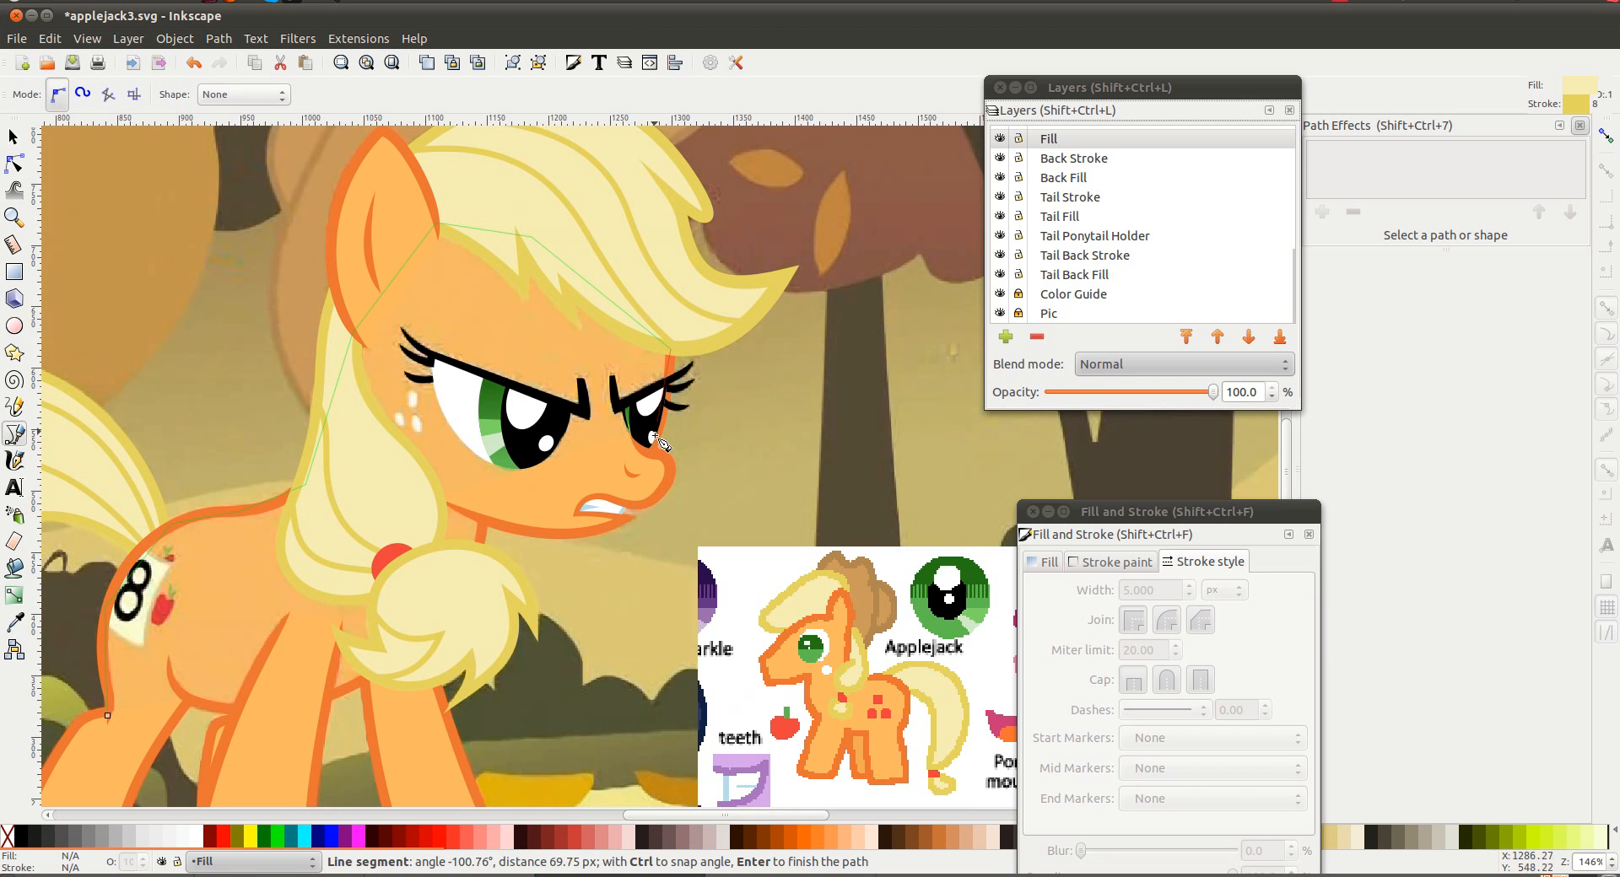
{"action": "left_click", "coordinate": [651, 451]}
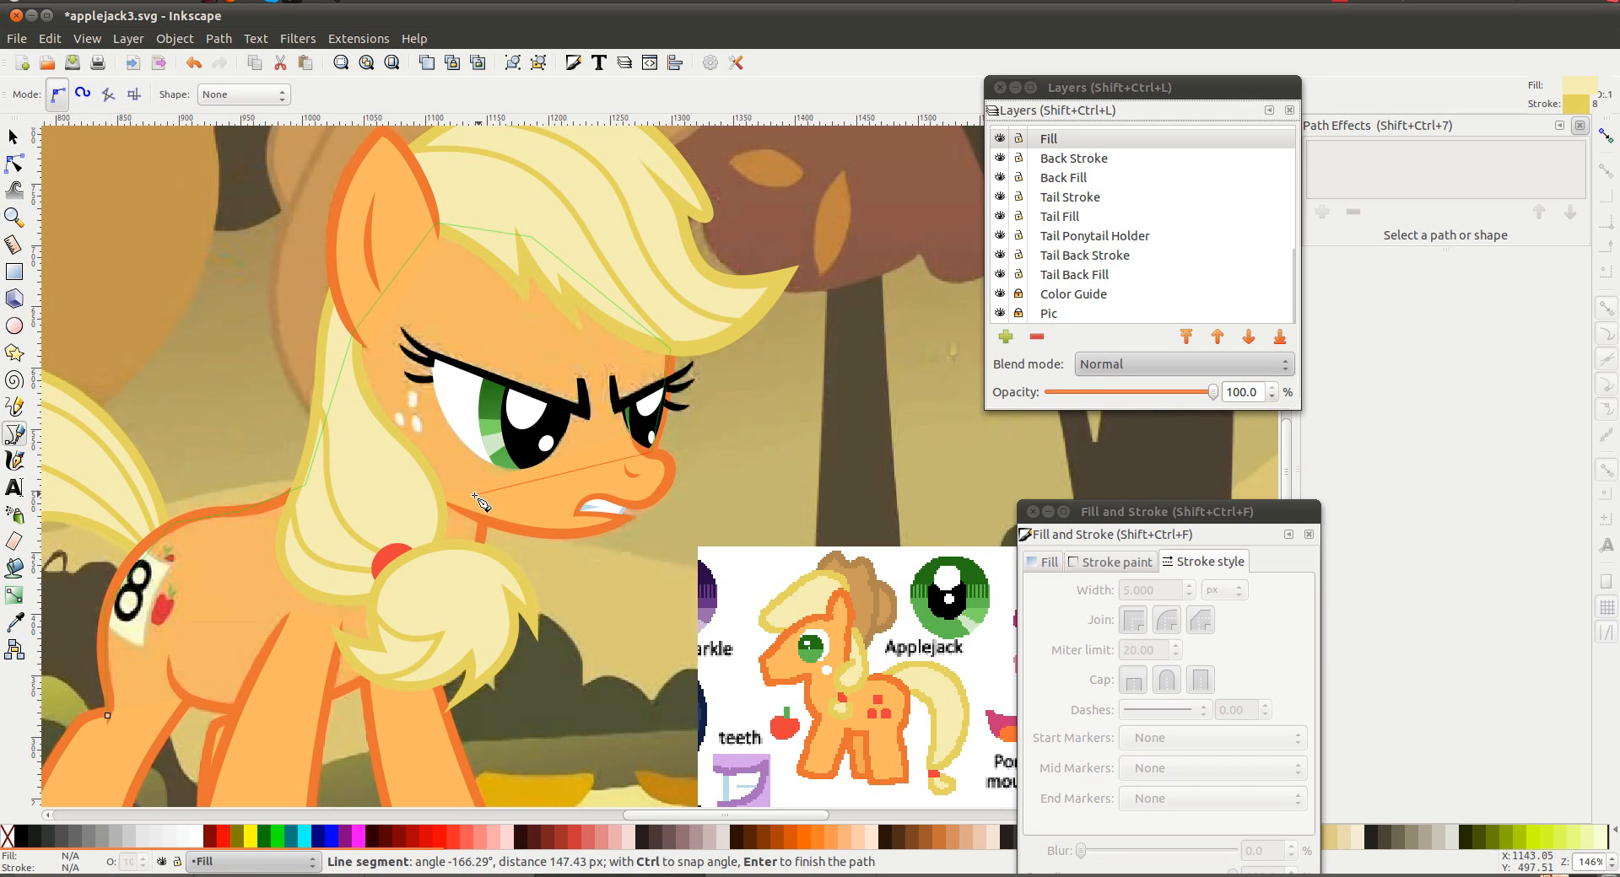
{"action": "left_click", "coordinate": [482, 518]}
{"action": "left_click", "coordinate": [355, 684]}
{"action": "left_click", "coordinate": [194, 700]}
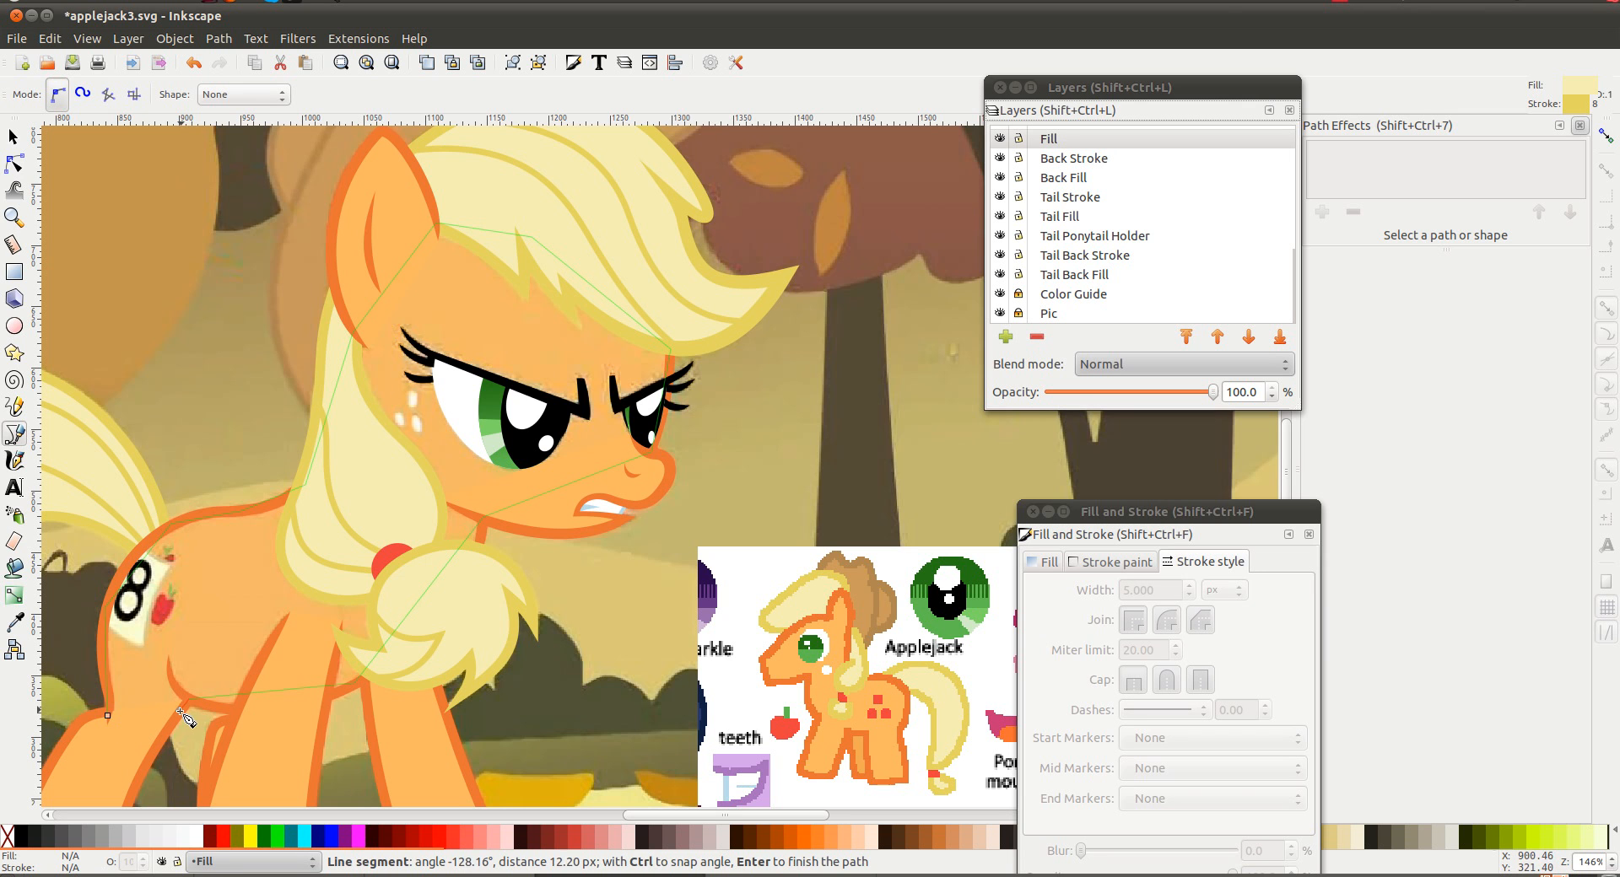
{"action": "left_click", "coordinate": [107, 716]}
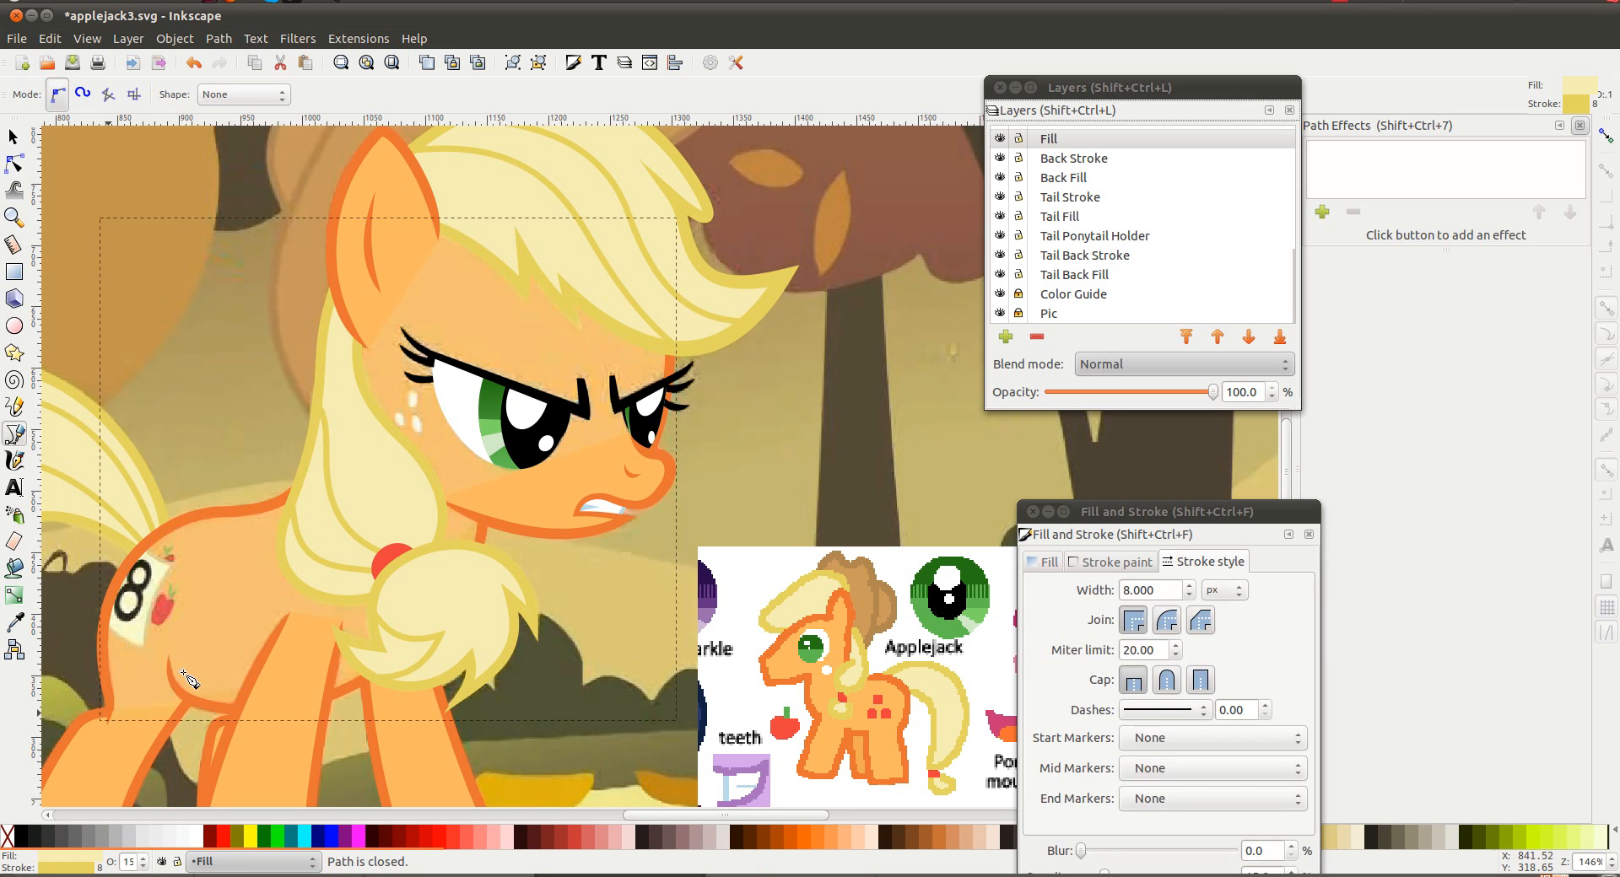
Fill the new body shape with the orange sampled from the hind leg and set its opacity to 100%
{"action": "key", "text": "d"}
{"action": "left_click", "coordinate": [114, 761]}
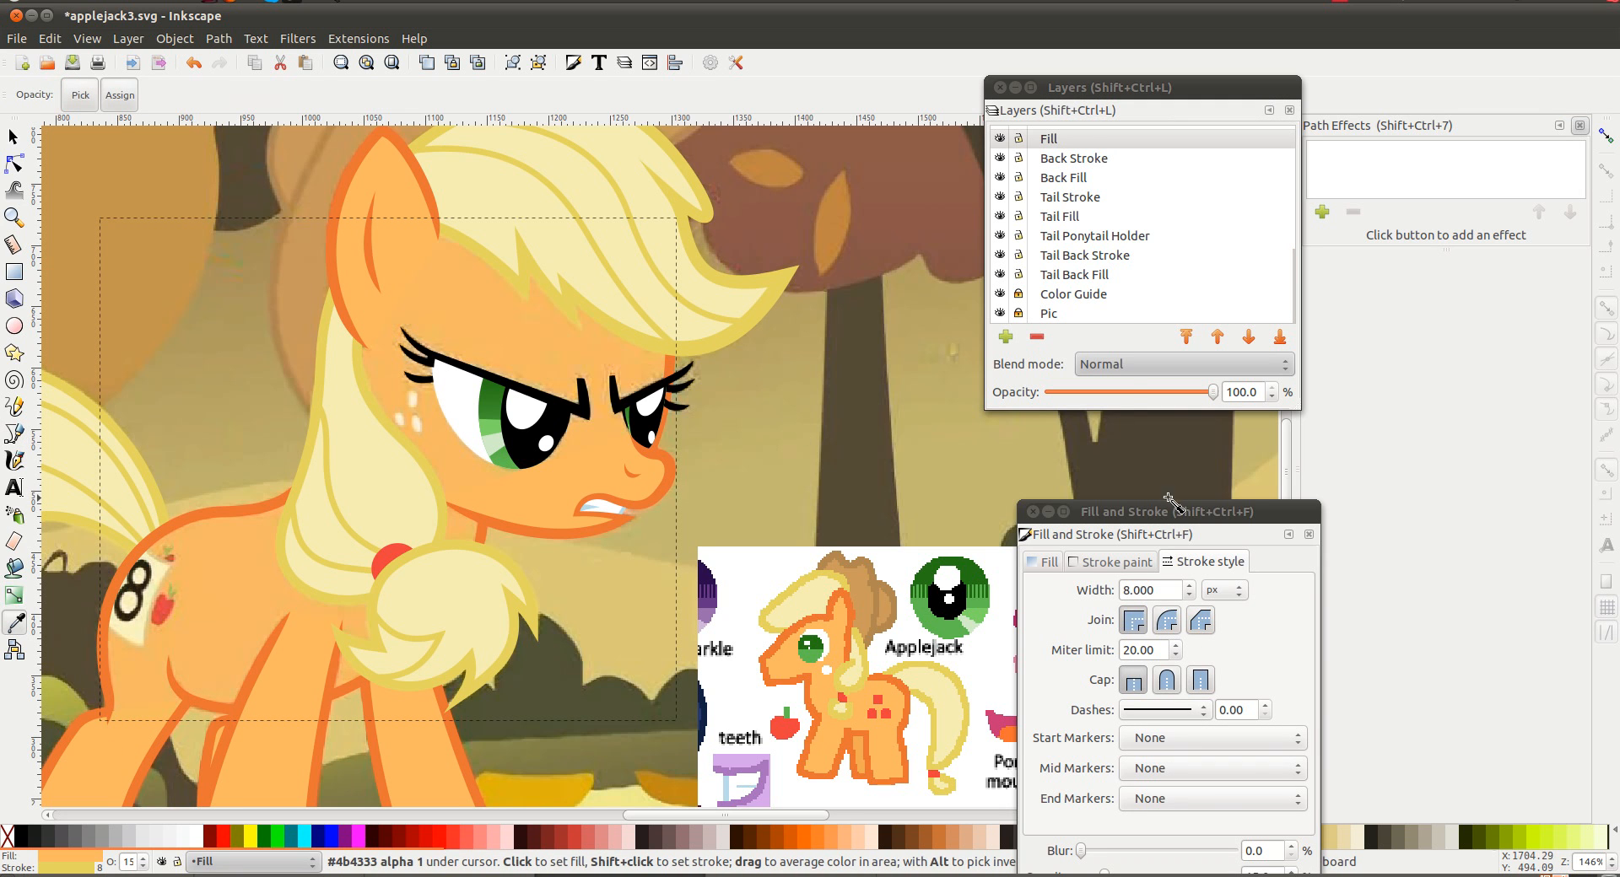
{"action": "left_click_drag", "start_coordinate": [1174, 501], "coordinate": [1179, 450]}
{"action": "left_click_drag", "start_coordinate": [1111, 832], "coordinate": [1239, 826]}
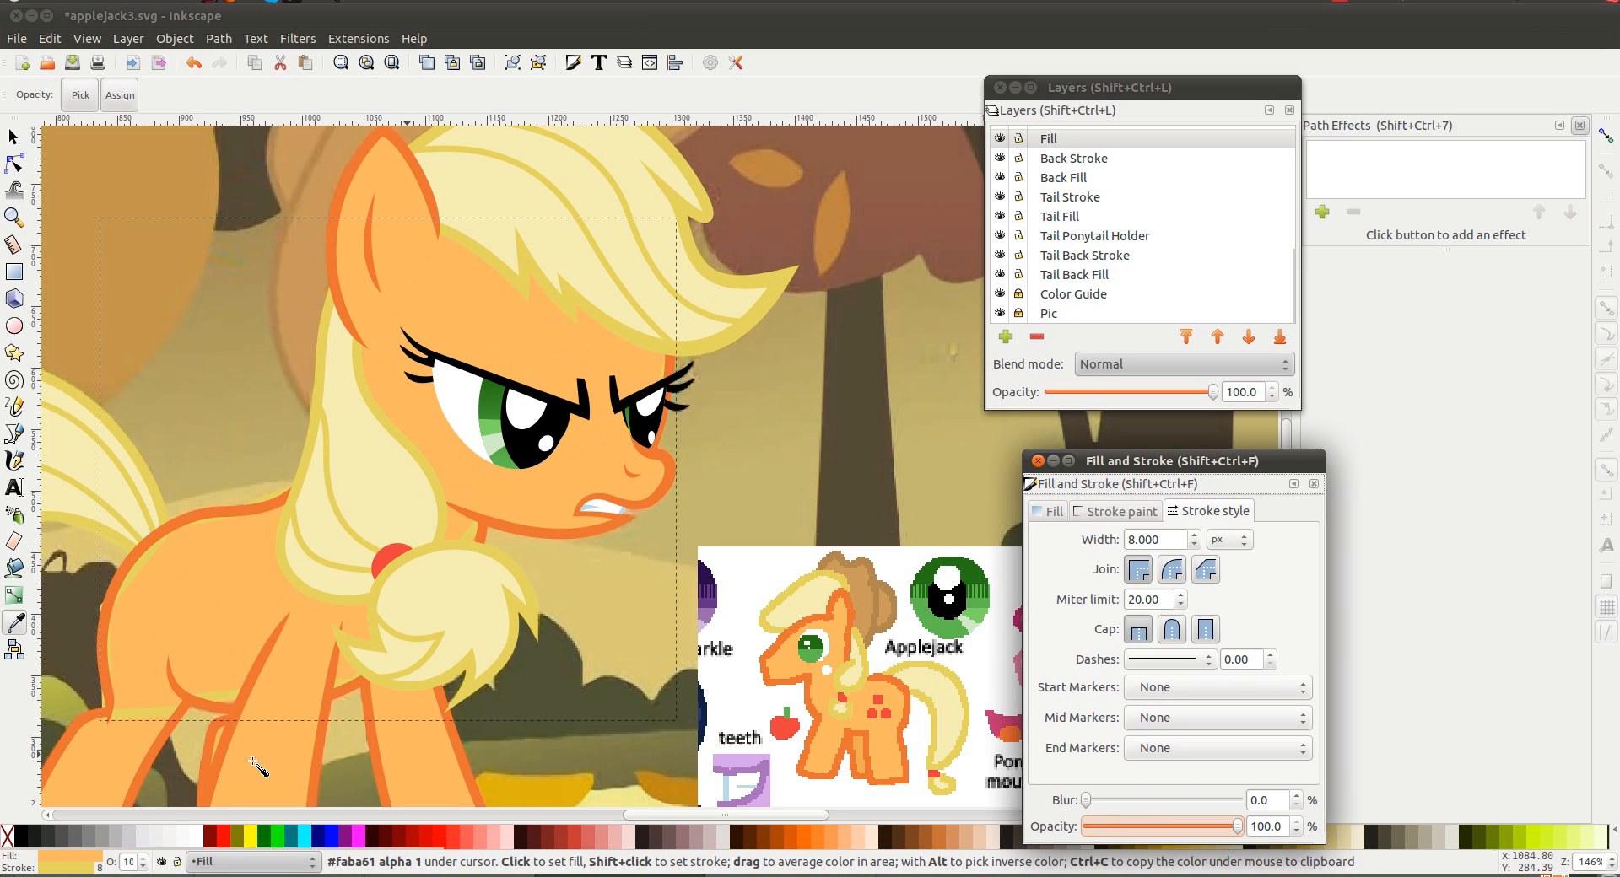
Remove the stroke from the pony's orange body fill shape and deselect it
{"action": "left_click", "coordinate": [7, 836], "text": "shift"}
{"action": "key", "text": "n"}
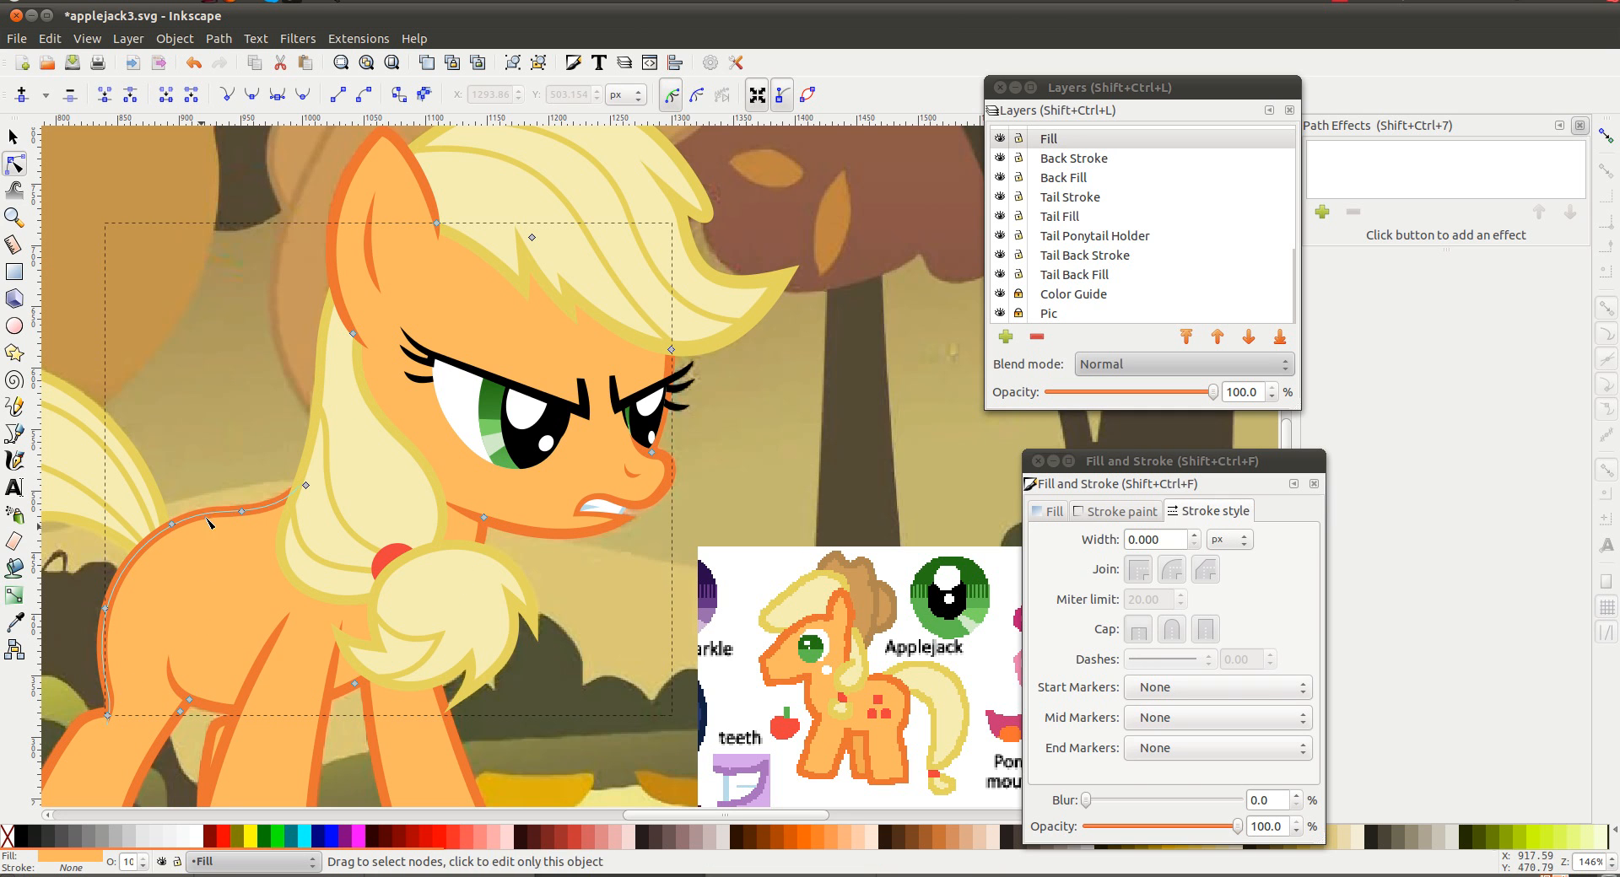
{"action": "left_click", "coordinate": [200, 422]}
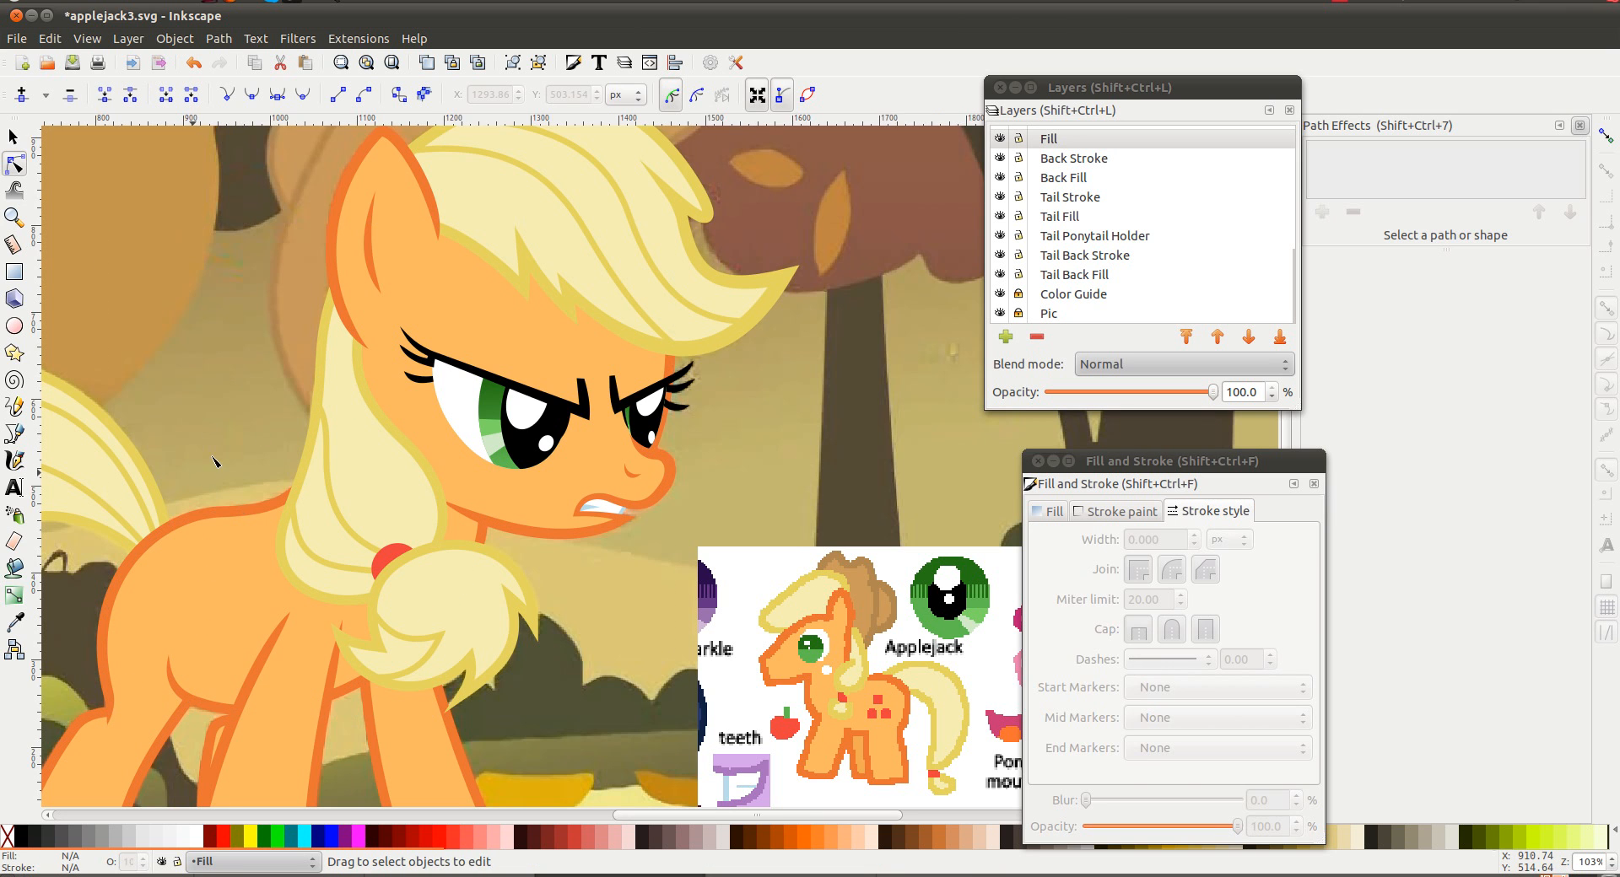
Hide the Pic layer containing the background reference image
{"action": "scroll", "coordinate": [194, 478], "scroll_direction": "down", "scroll_amount": 1}
{"action": "left_click", "coordinate": [1001, 313]}
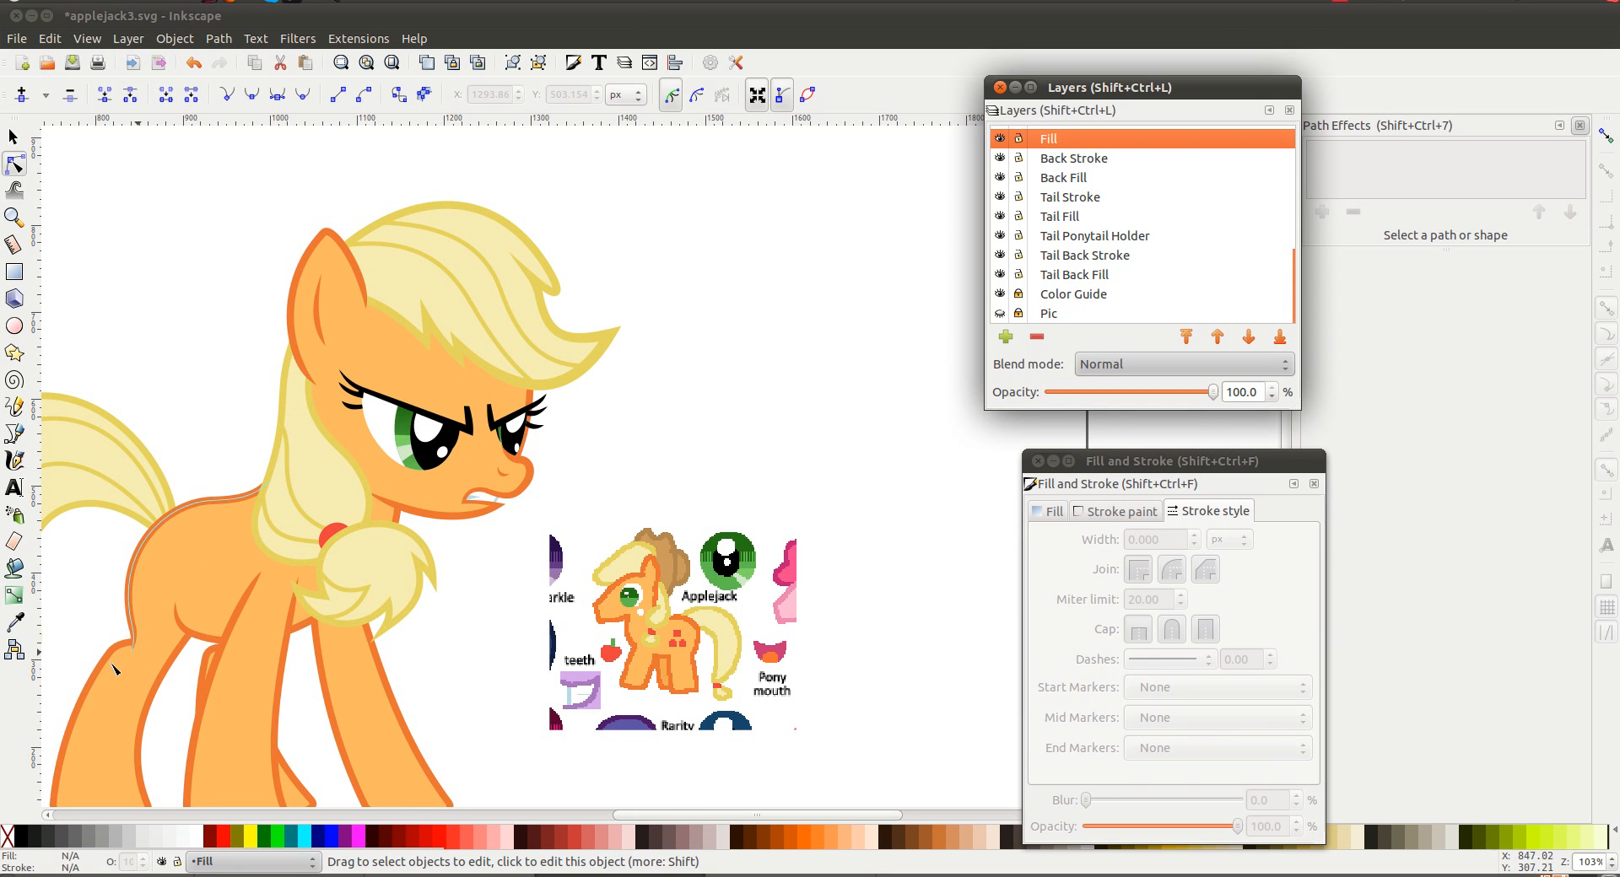
Examine the whole pony drawing from tail to mane and hooves against the blank background
{"action": "scroll", "coordinate": [130, 600], "scroll_direction": "left", "scroll_amount": 4}
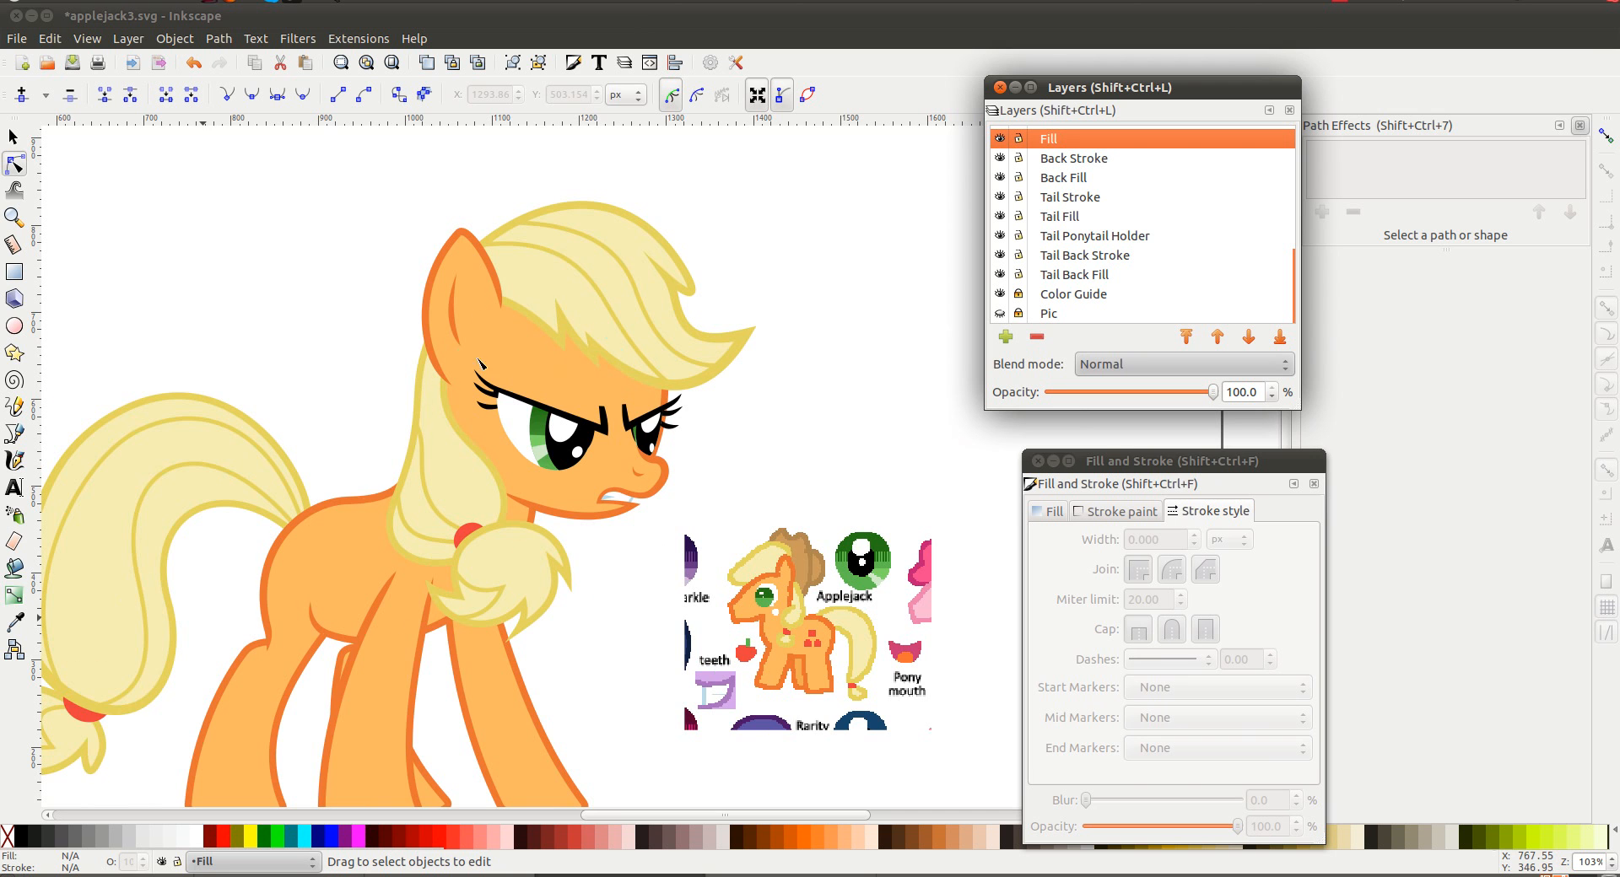
{"action": "scroll", "coordinate": [748, 434], "scroll_direction": "down", "scroll_amount": 3}
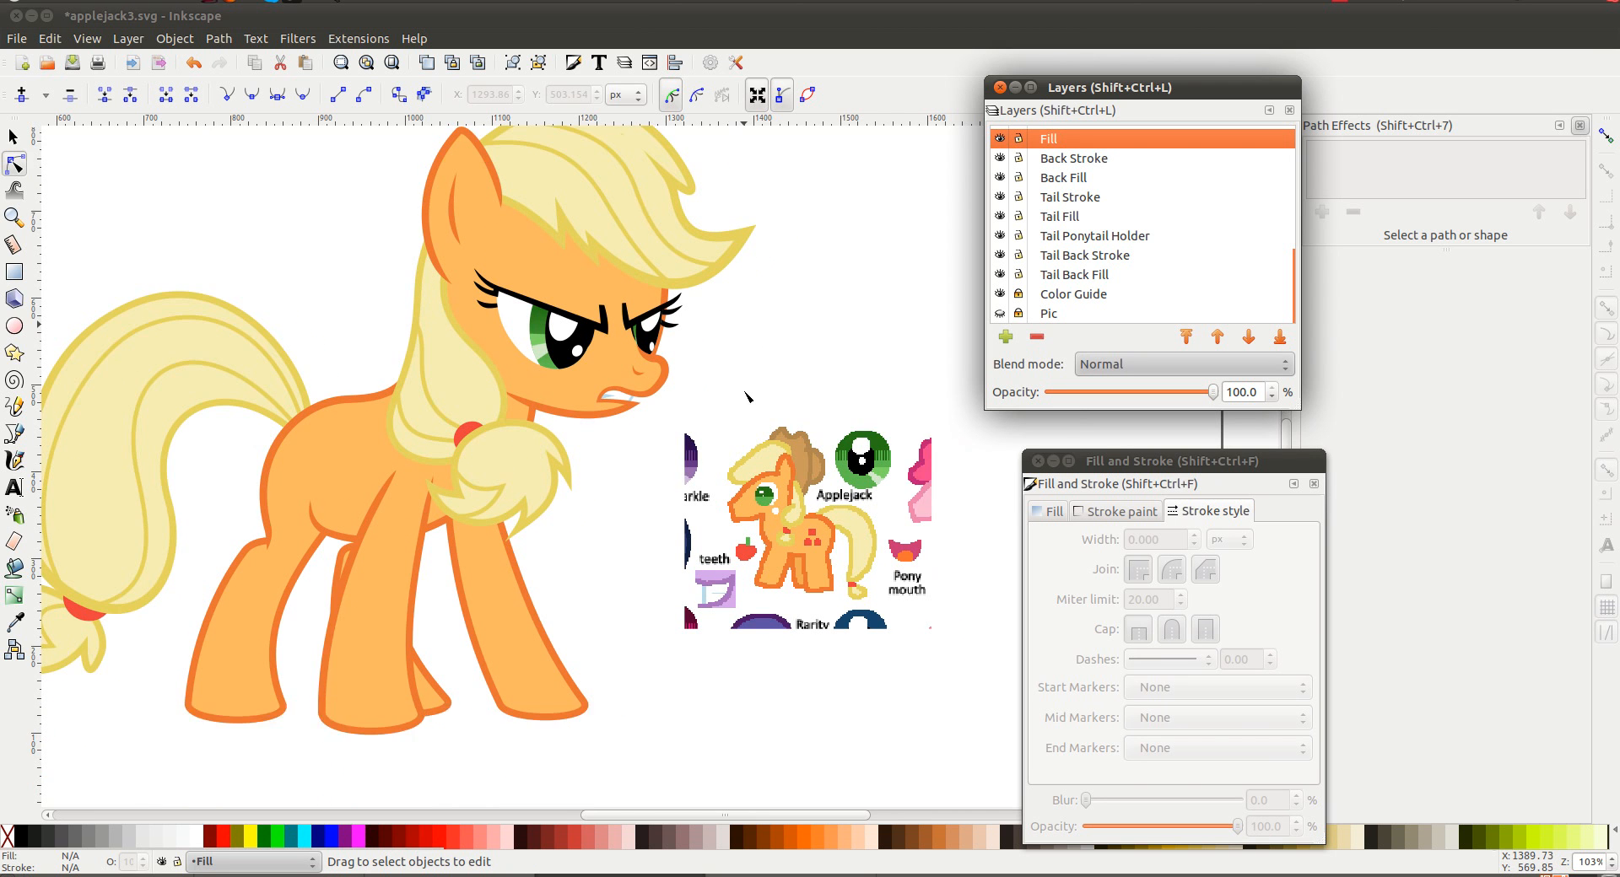
{"action": "scroll", "coordinate": [746, 396], "scroll_direction": "left", "scroll_amount": 4}
{"action": "scroll", "coordinate": [746, 396], "scroll_direction": "down", "scroll_amount": 1}
{"action": "scroll", "coordinate": [711, 538], "scroll_direction": "up", "scroll_amount": 2}
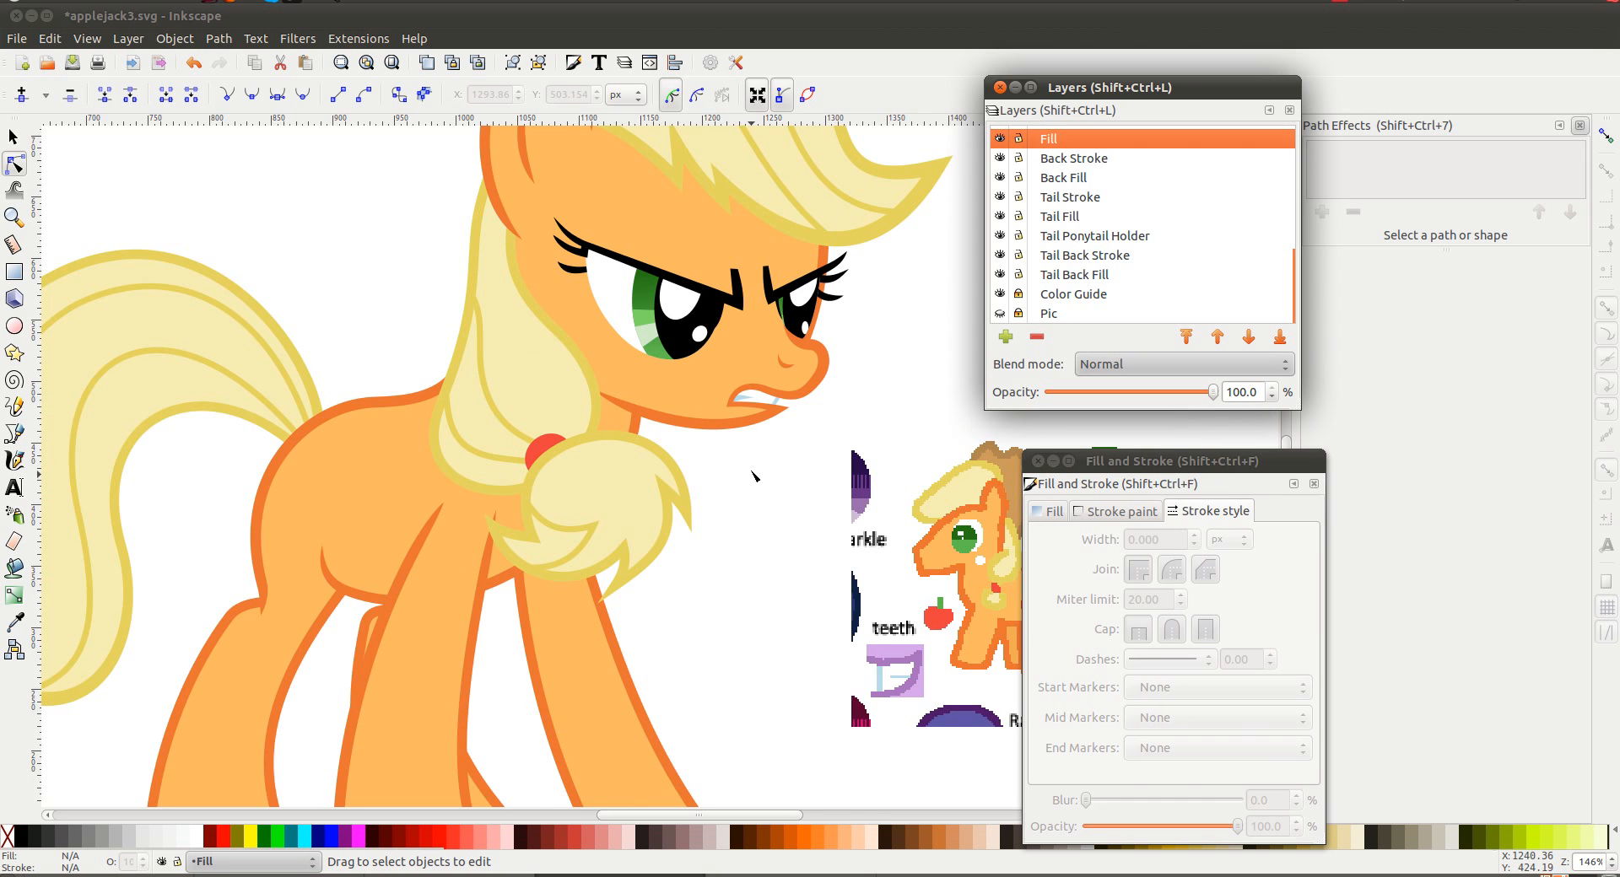
{"action": "scroll", "coordinate": [751, 460], "scroll_direction": "right", "scroll_amount": 1}
{"action": "scroll", "coordinate": [751, 460], "scroll_direction": "up", "scroll_amount": 2}
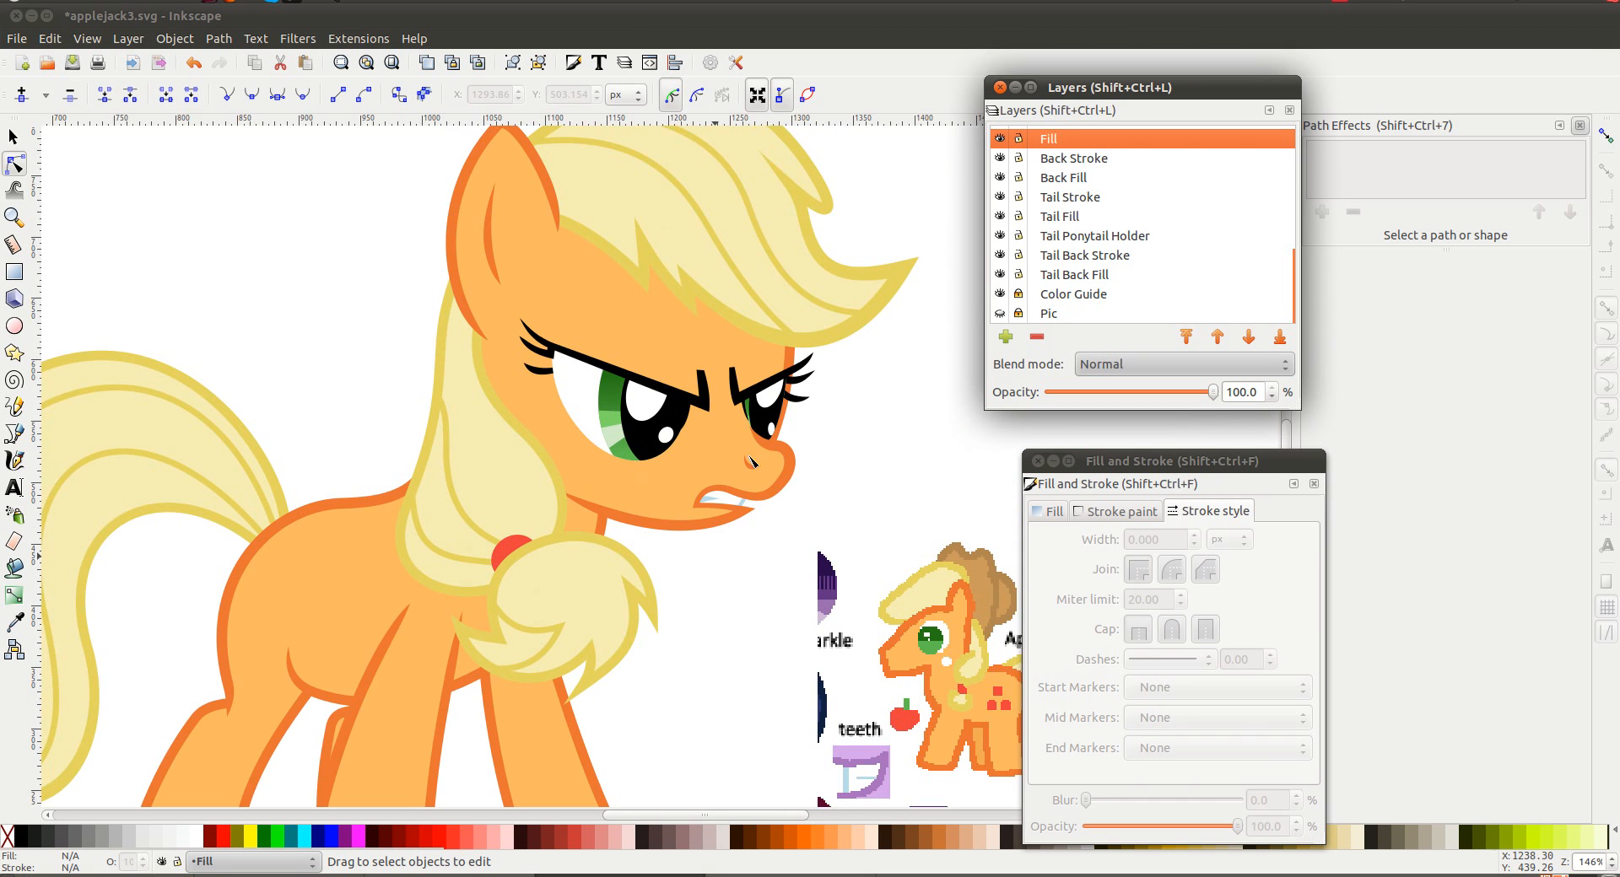
{"action": "scroll", "coordinate": [751, 459], "scroll_direction": "right", "scroll_amount": 2}
{"action": "scroll", "coordinate": [751, 460], "scroll_direction": "up", "scroll_amount": 3}
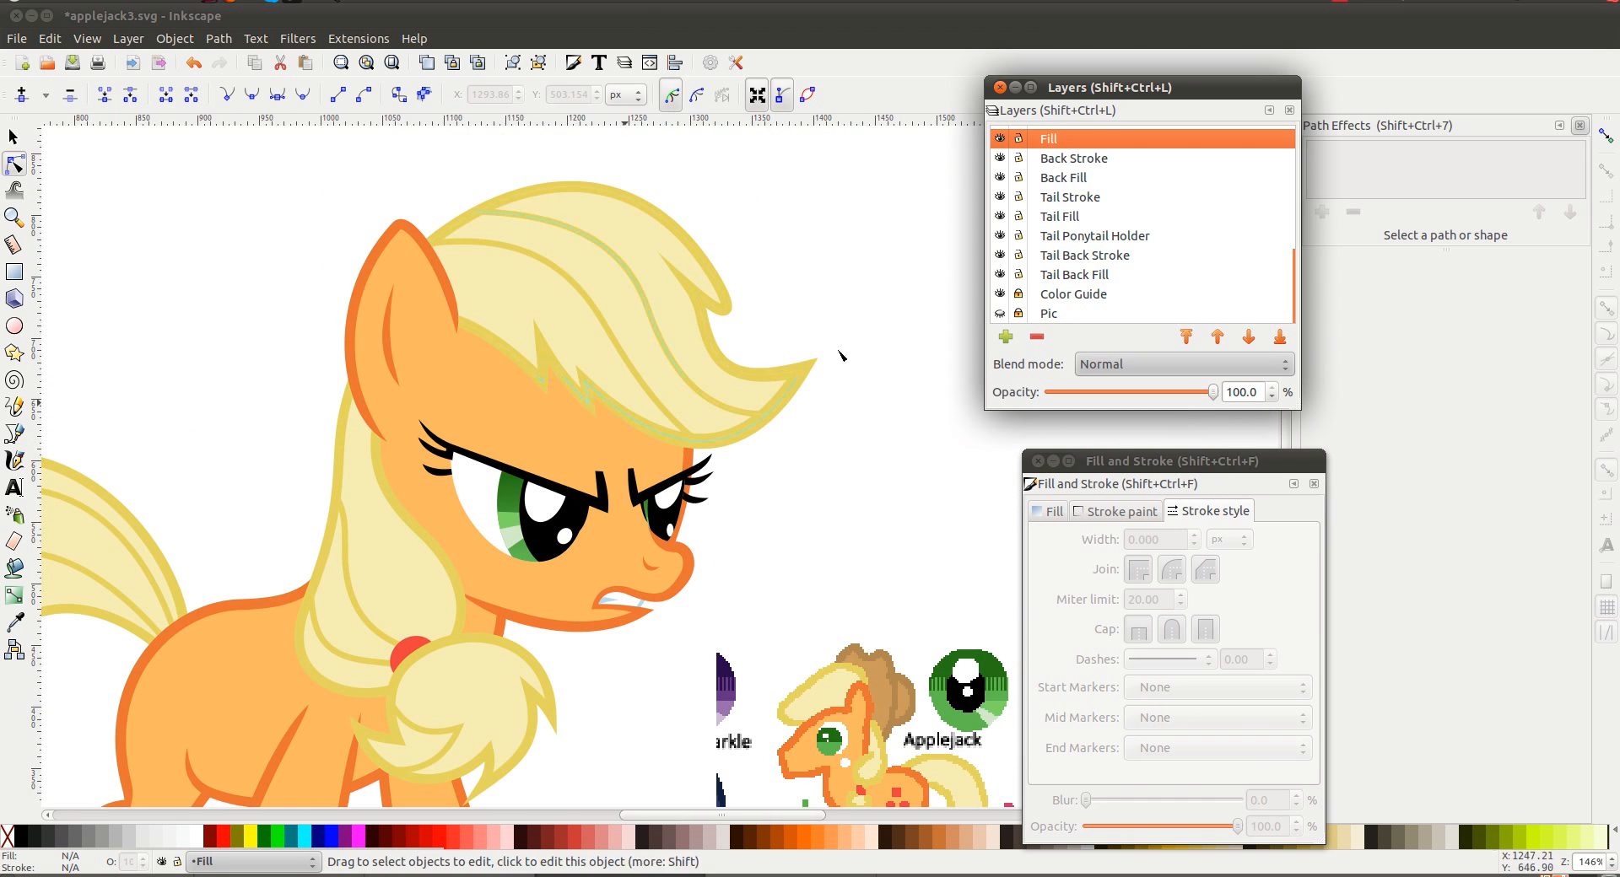
{"action": "scroll", "coordinate": [306, 582], "scroll_direction": "left", "scroll_amount": 8}
{"action": "scroll", "coordinate": [307, 582], "scroll_direction": "left", "scroll_amount": 4}
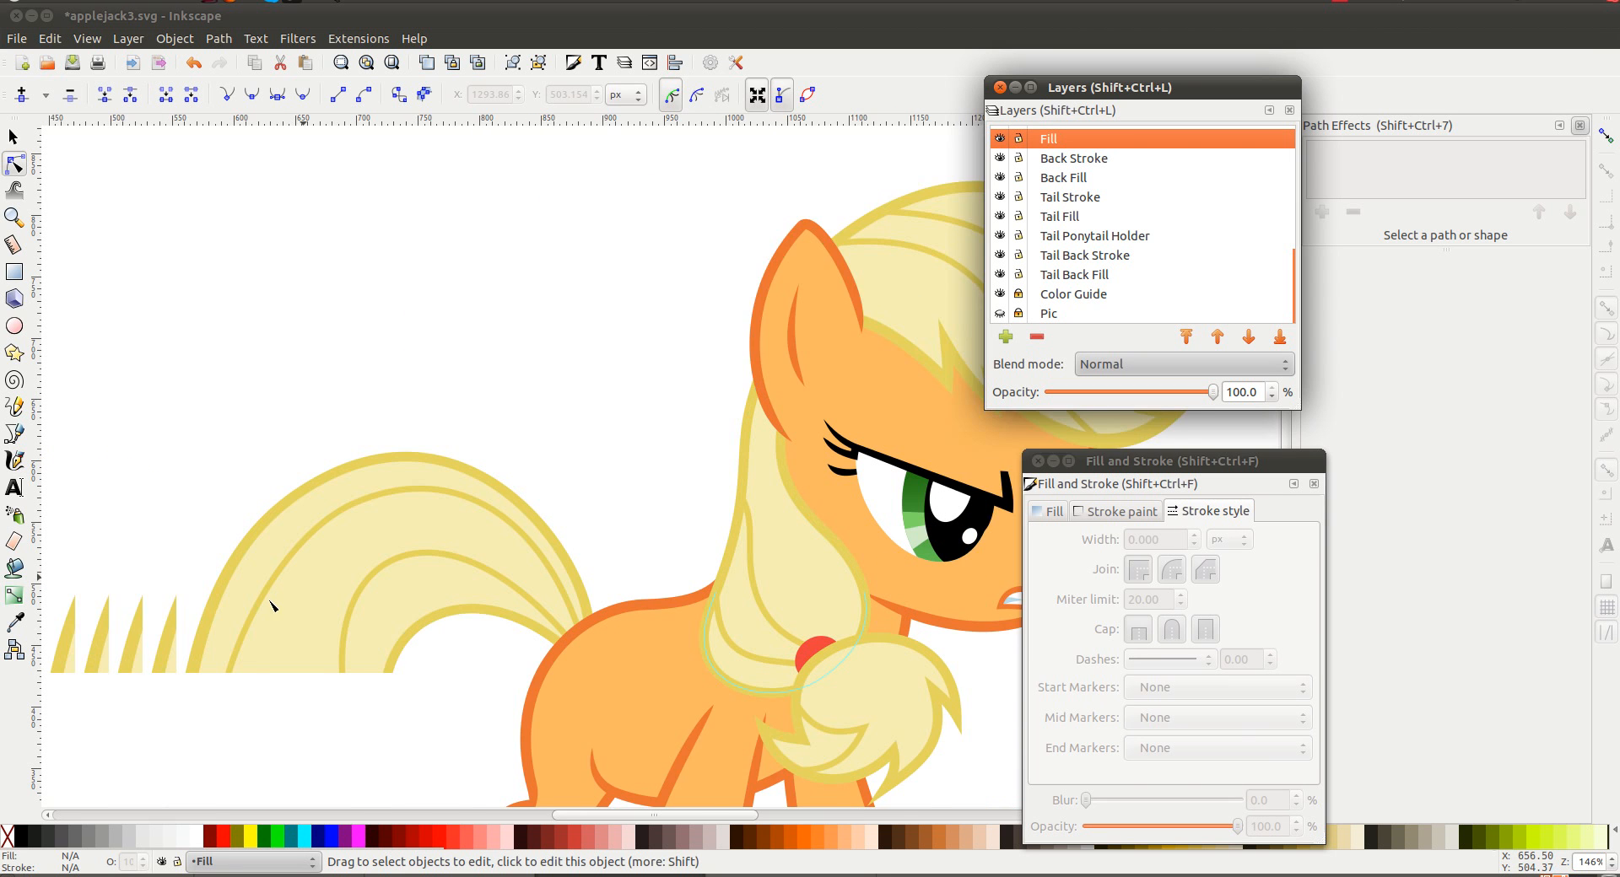
{"action": "scroll", "coordinate": [271, 603], "scroll_direction": "down", "scroll_amount": 8}
{"action": "scroll", "coordinate": [481, 491], "scroll_direction": "right", "scroll_amount": 5}
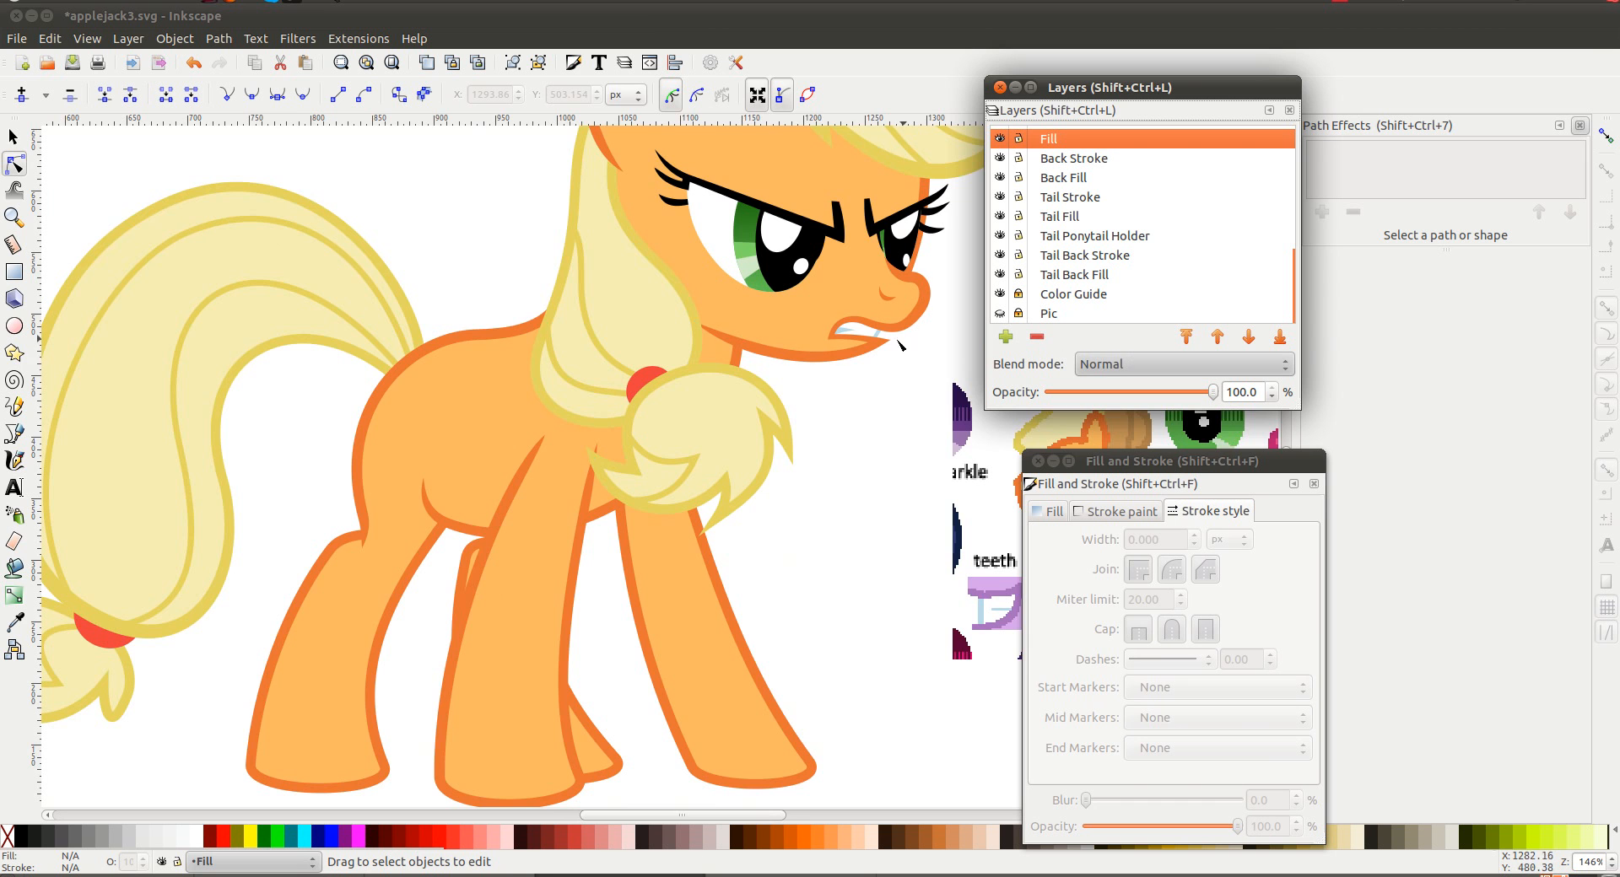
{"action": "scroll", "coordinate": [852, 365], "scroll_direction": "down", "scroll_amount": 1}
{"action": "scroll", "coordinate": [854, 361], "scroll_direction": "up", "scroll_amount": 5}
{"action": "scroll", "coordinate": [860, 352], "scroll_direction": "right", "scroll_amount": 2}
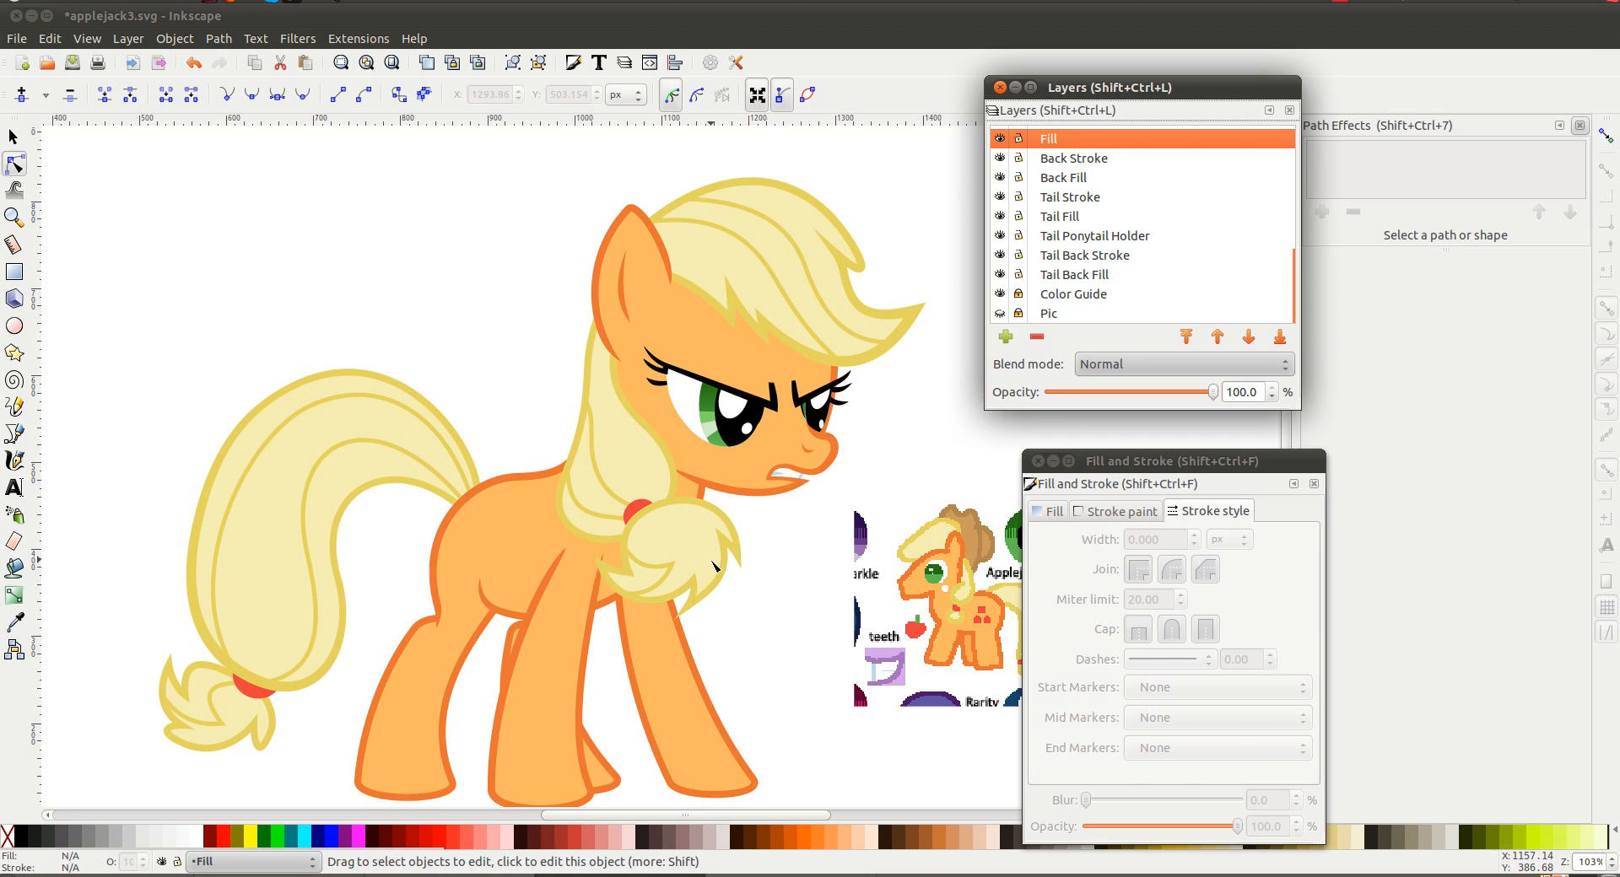
{"action": "scroll", "coordinate": [757, 399], "scroll_direction": "down", "scroll_amount": 3}
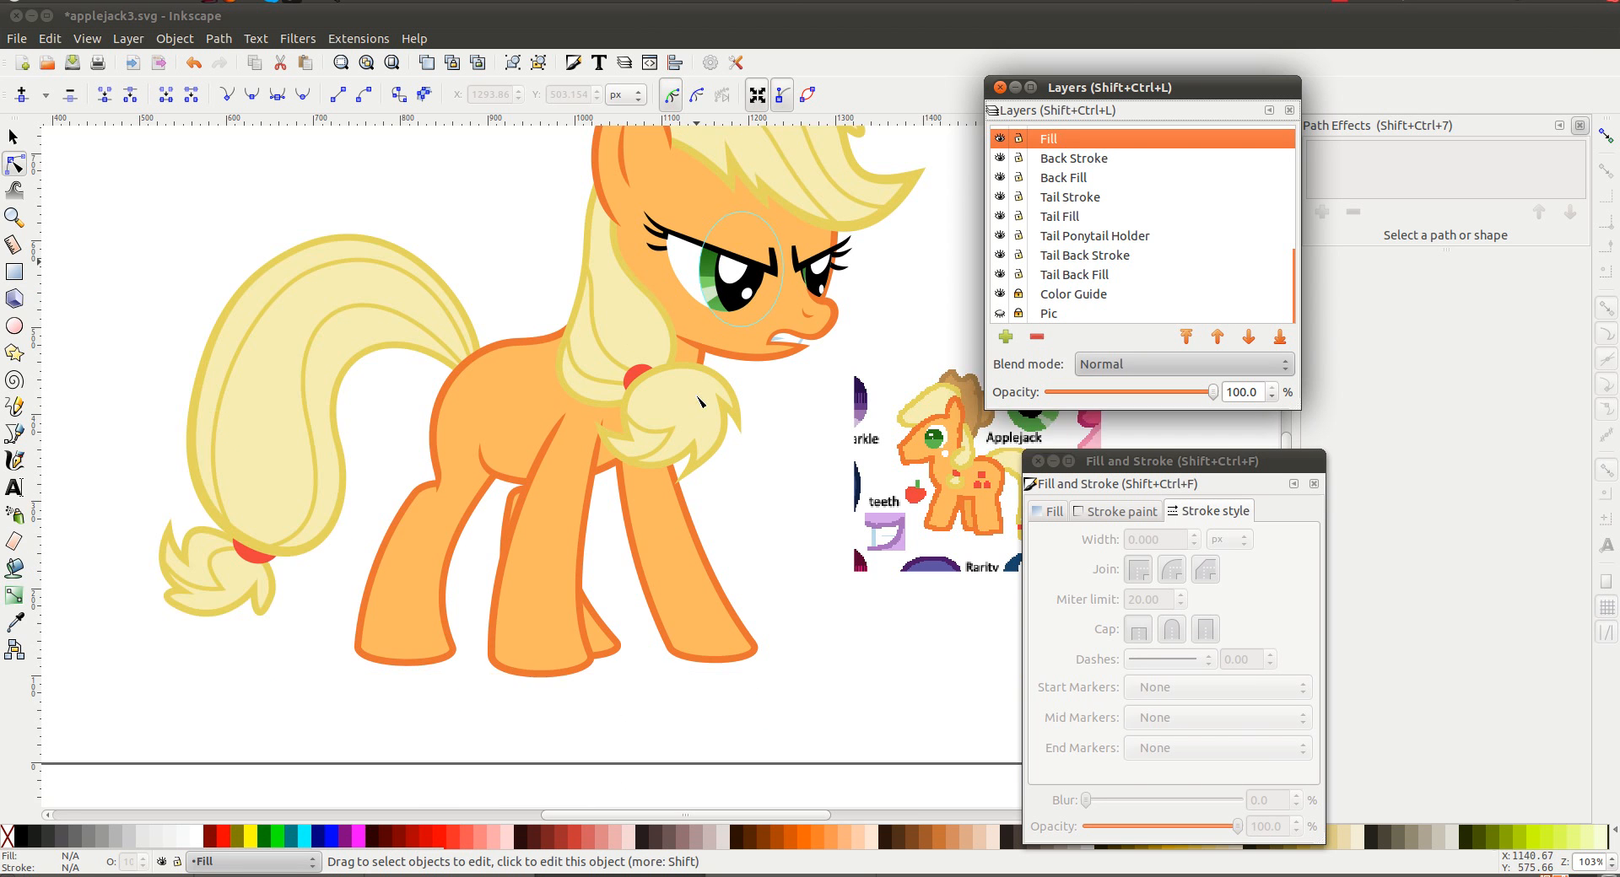
{"action": "scroll", "coordinate": [758, 399], "scroll_direction": "down", "scroll_amount": 1}
{"action": "scroll", "coordinate": [675, 404], "scroll_direction": "up", "scroll_amount": 4}
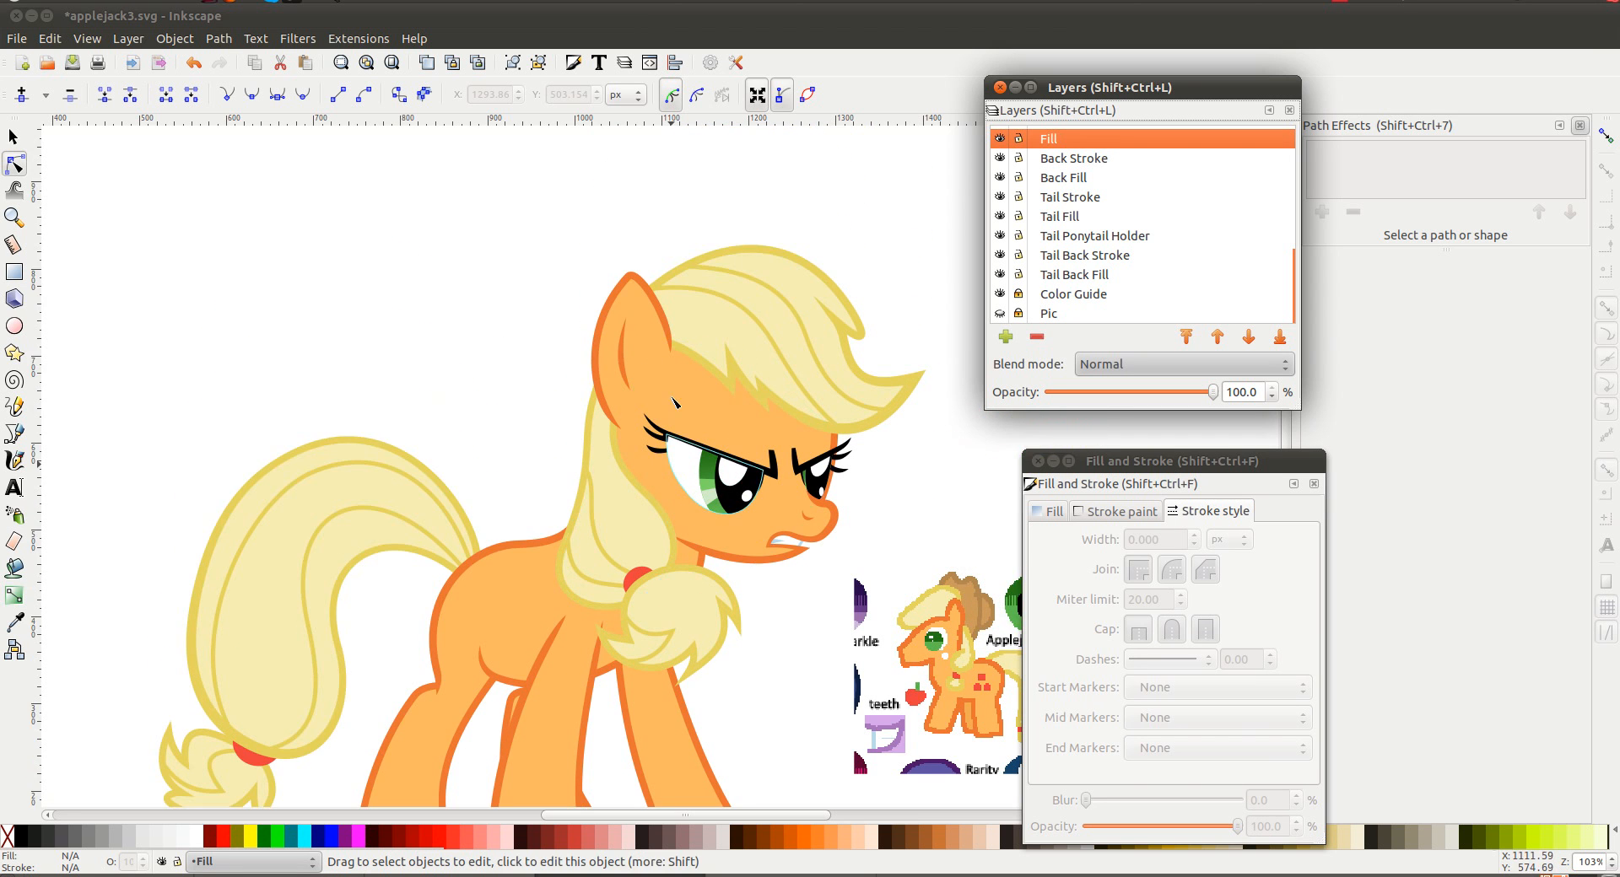
{"action": "scroll", "coordinate": [675, 410], "scroll_direction": "down", "scroll_amount": 2}
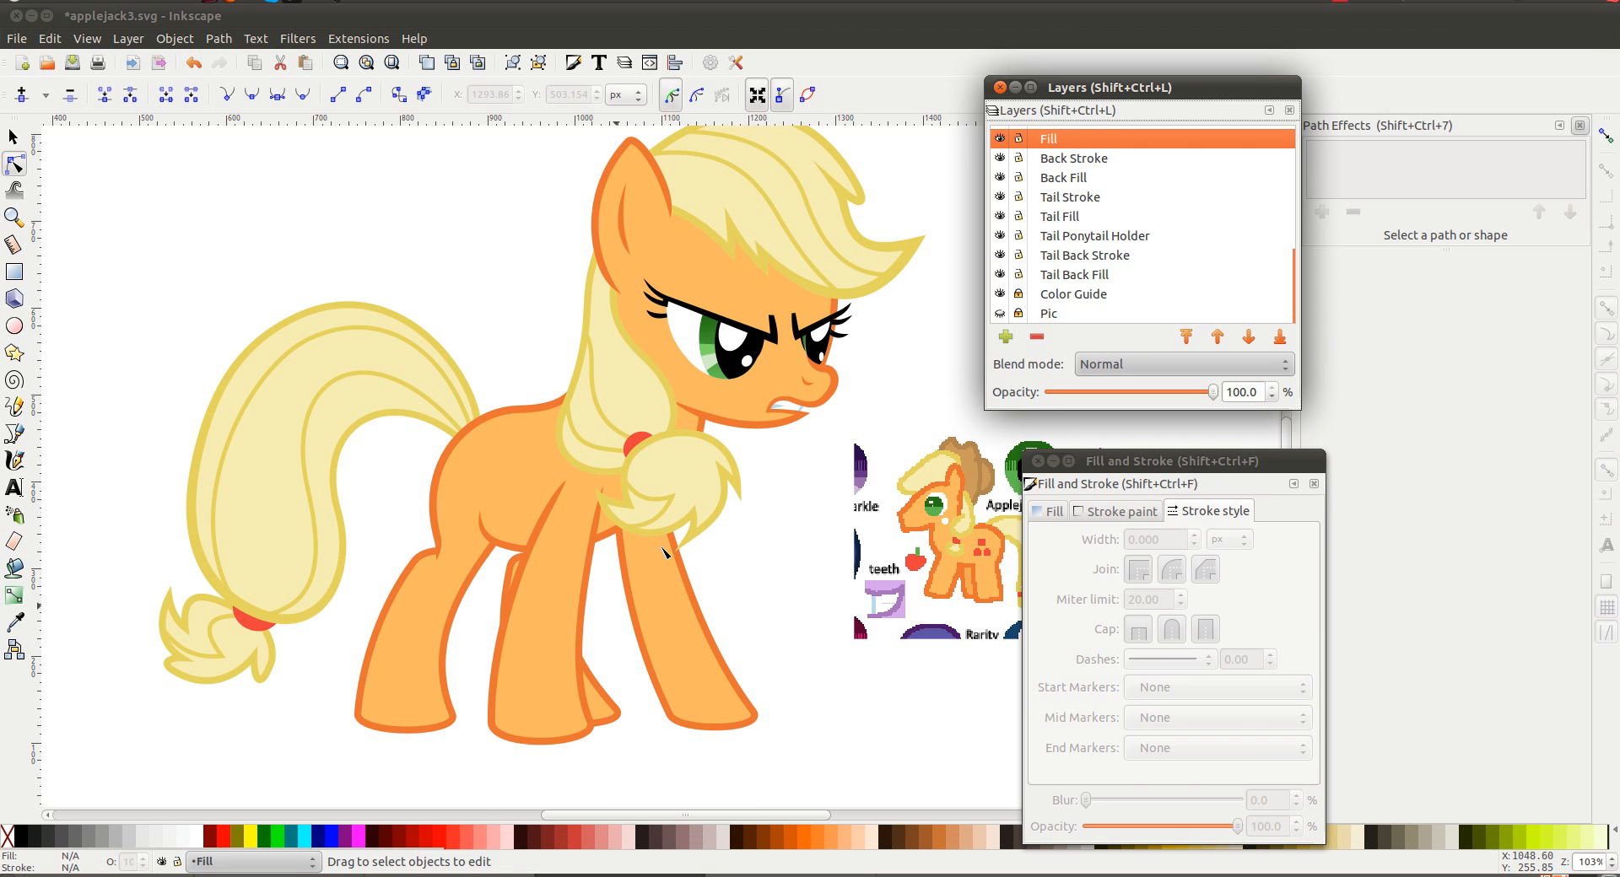
{"action": "scroll", "coordinate": [517, 325], "scroll_direction": "down", "scroll_amount": 2}
{"action": "scroll", "coordinate": [515, 346], "scroll_direction": "up", "scroll_amount": 1}
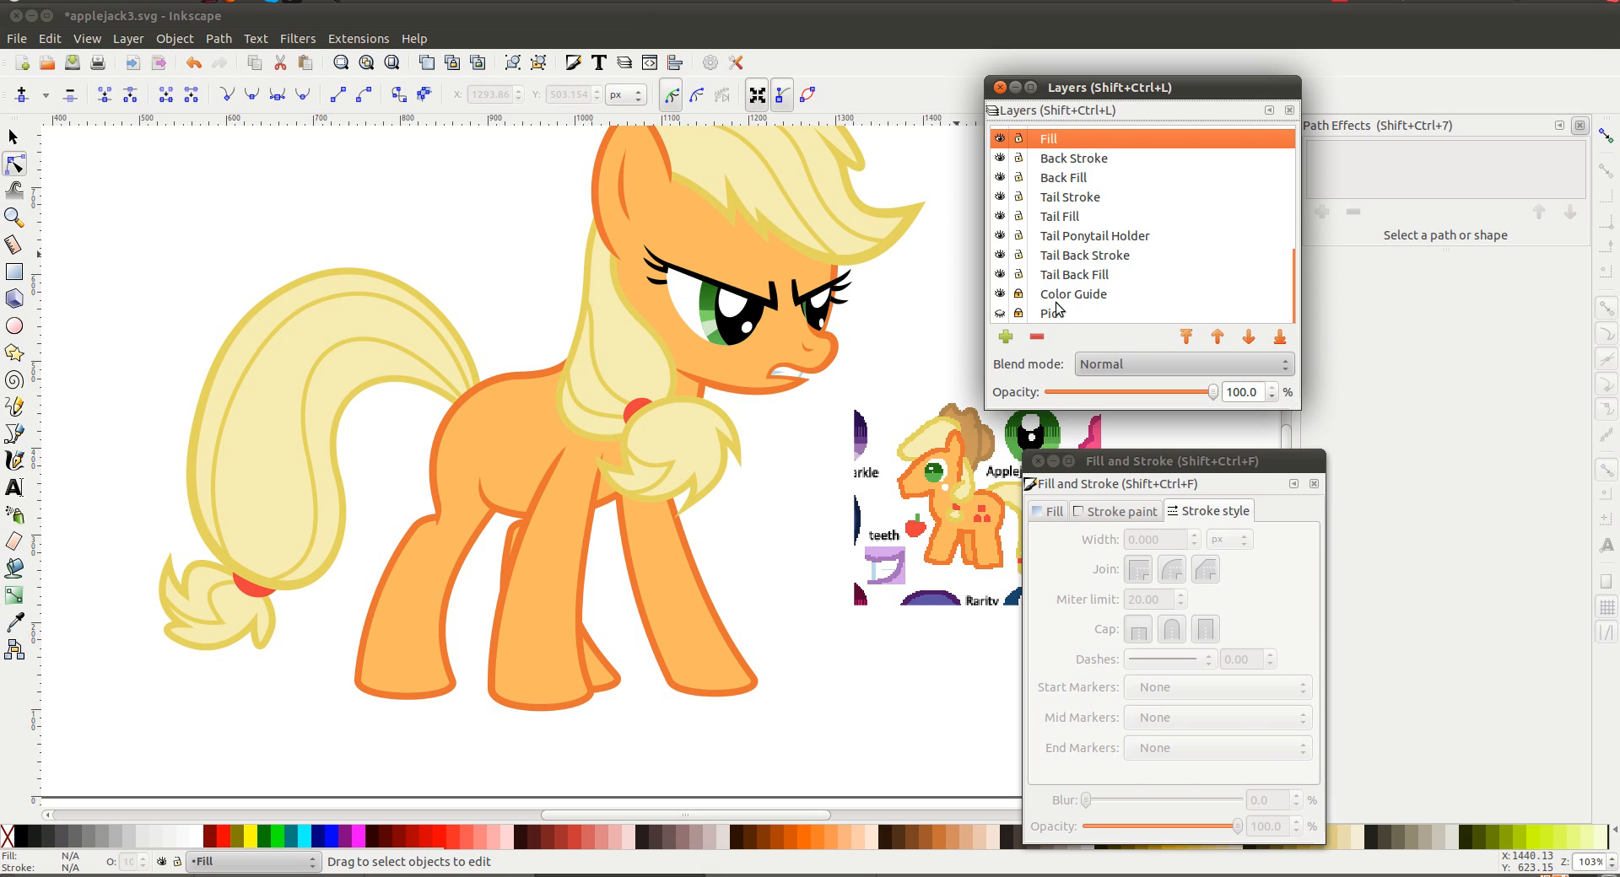
Hide the Color Guide layer and make the Tail Back Stroke layer current
{"action": "left_click", "coordinate": [1000, 294]}
{"action": "scroll", "coordinate": [1100, 261], "scroll_direction": "up", "scroll_amount": 1}
{"action": "scroll", "coordinate": [1082, 289], "scroll_direction": "down", "scroll_amount": 1}
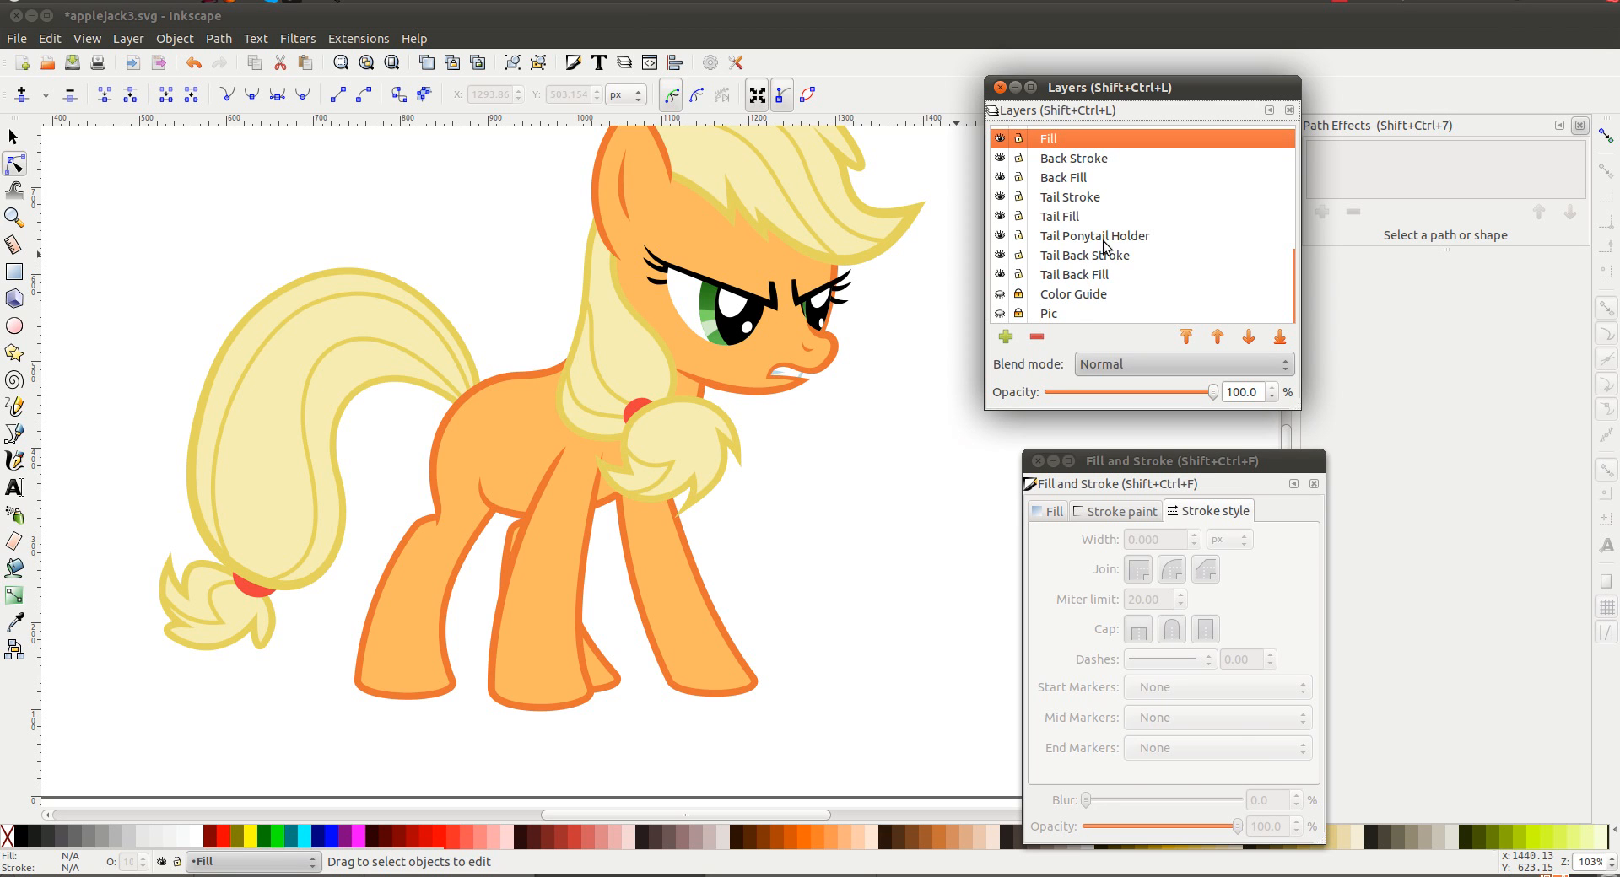
{"action": "left_click", "coordinate": [1093, 256]}
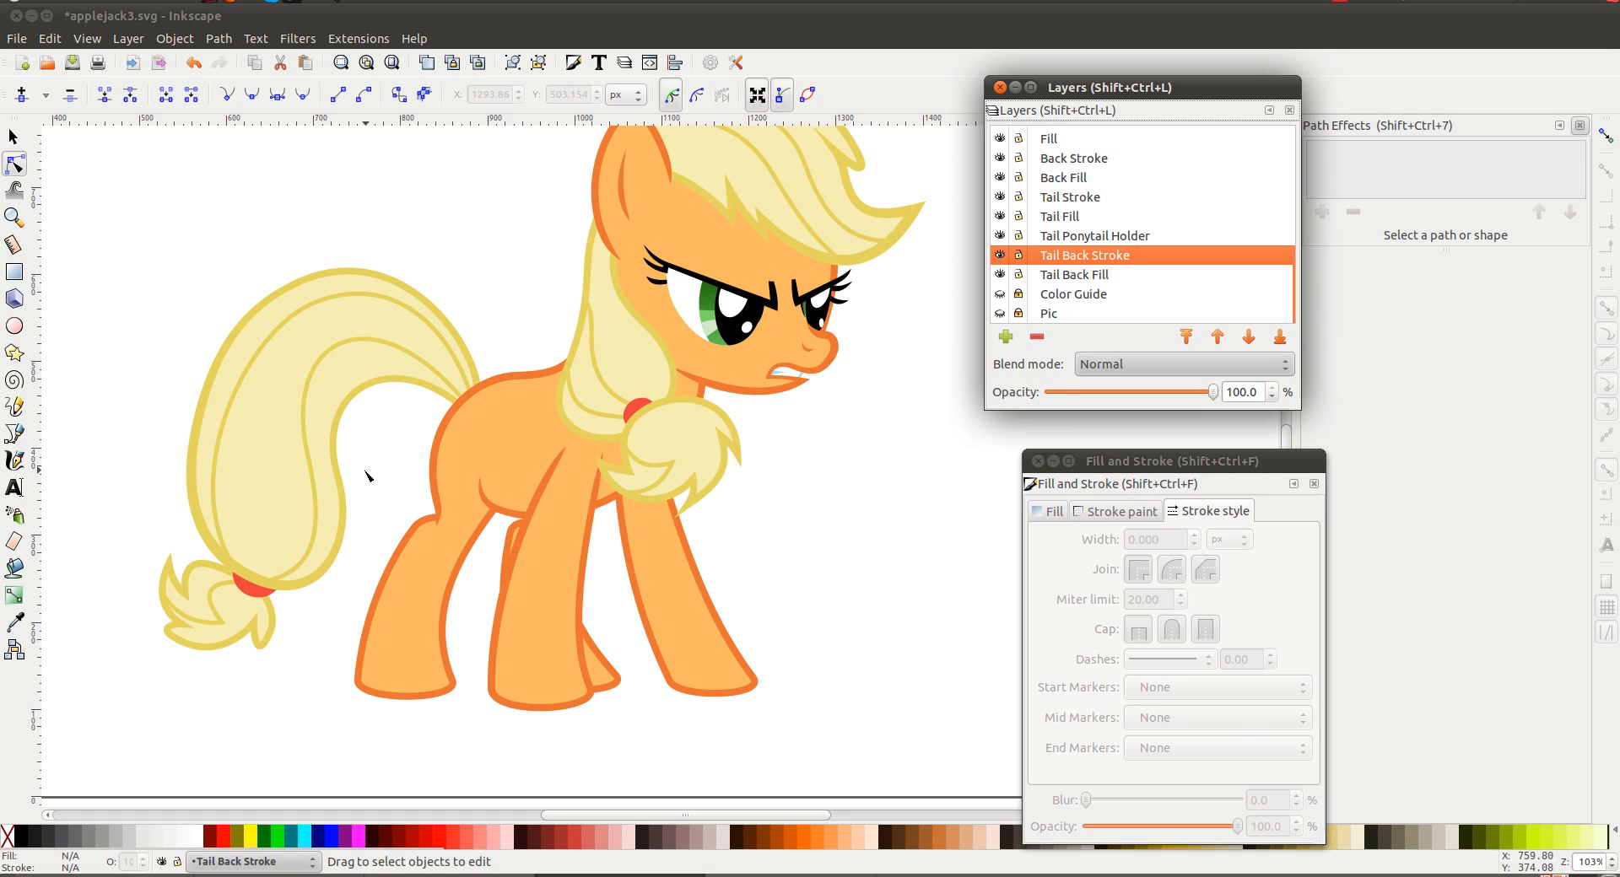
Reshape the body fill's rear edge at the pony's rump by adjusting its nodes to follow the outline
{"action": "left_click", "coordinate": [479, 460]}
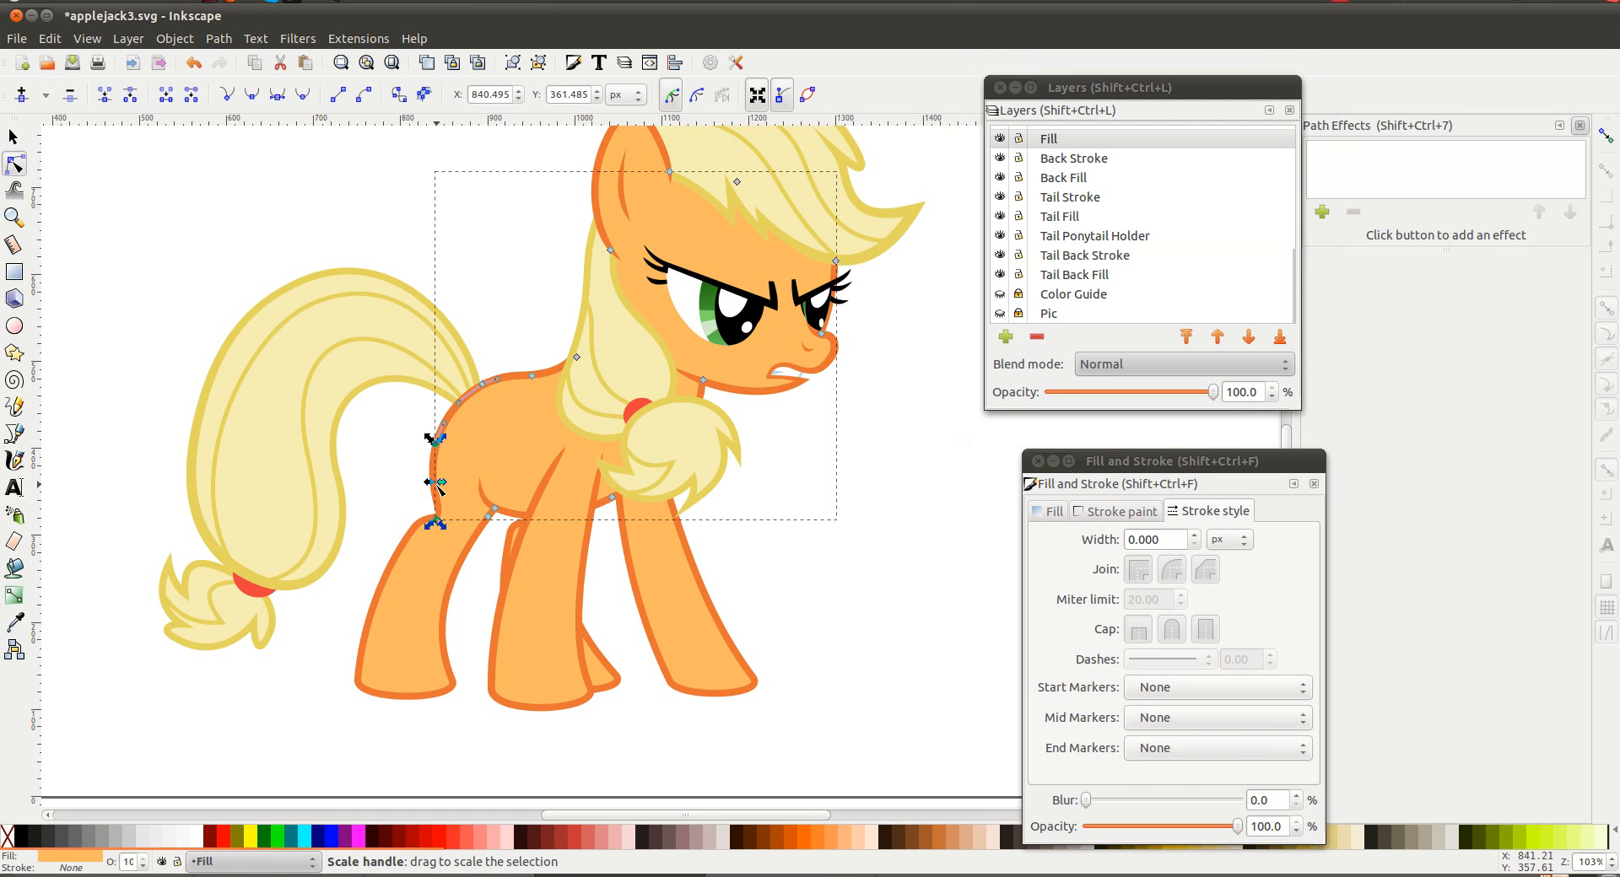
{"action": "double_click", "coordinate": [437, 486]}
{"action": "left_click_drag", "start_coordinate": [430, 484], "coordinate": [434, 493]}
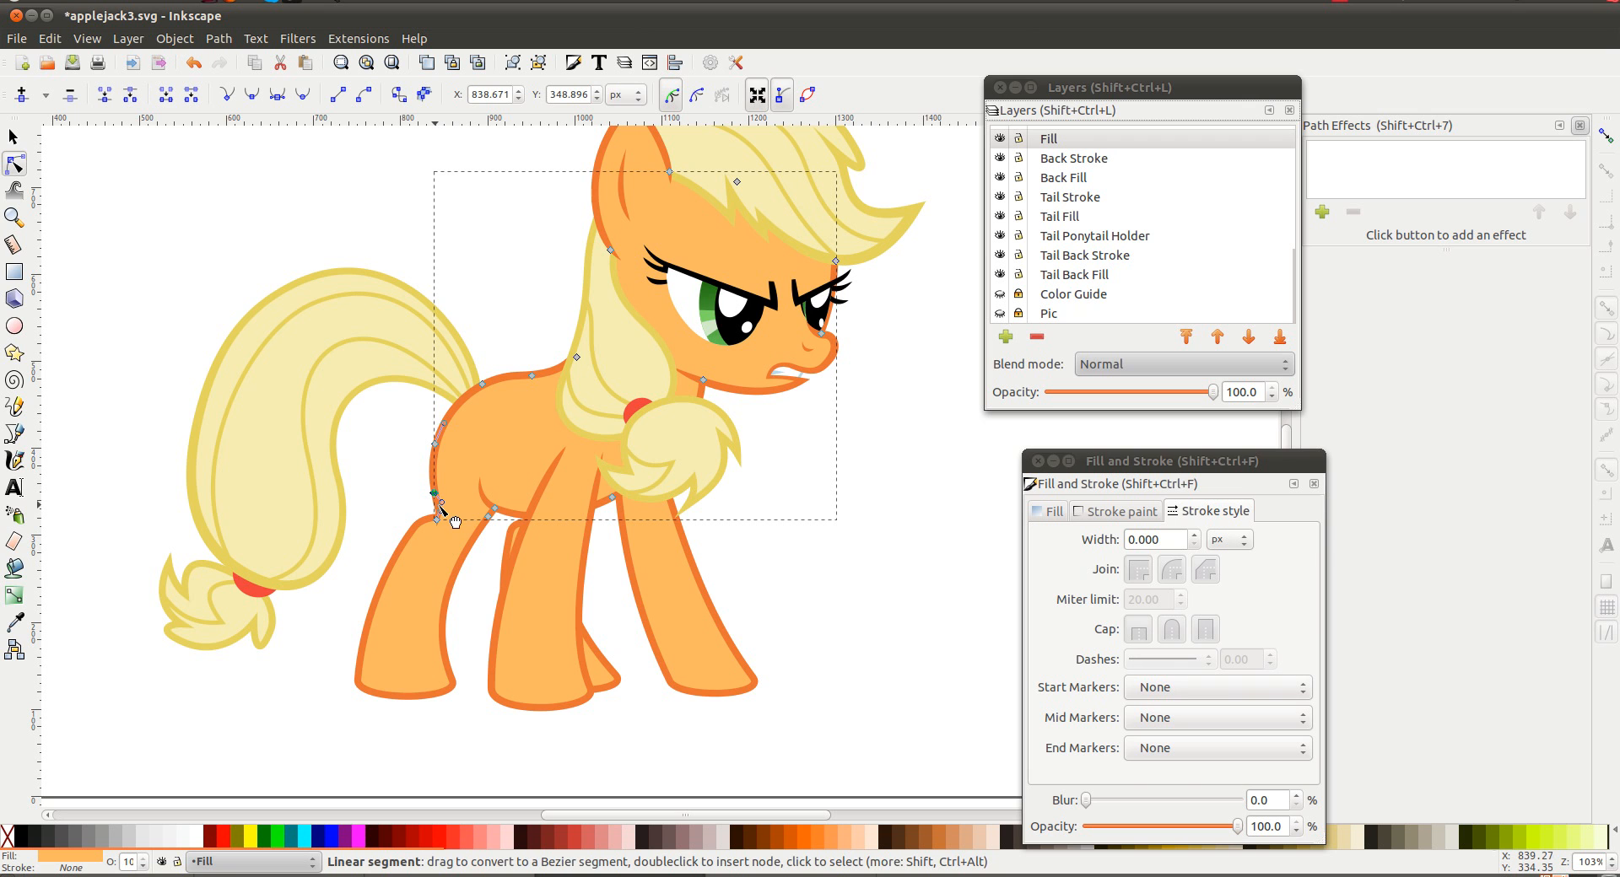
{"action": "left_click_drag", "start_coordinate": [435, 470], "coordinate": [430, 469]}
{"action": "left_click", "coordinate": [376, 476]}
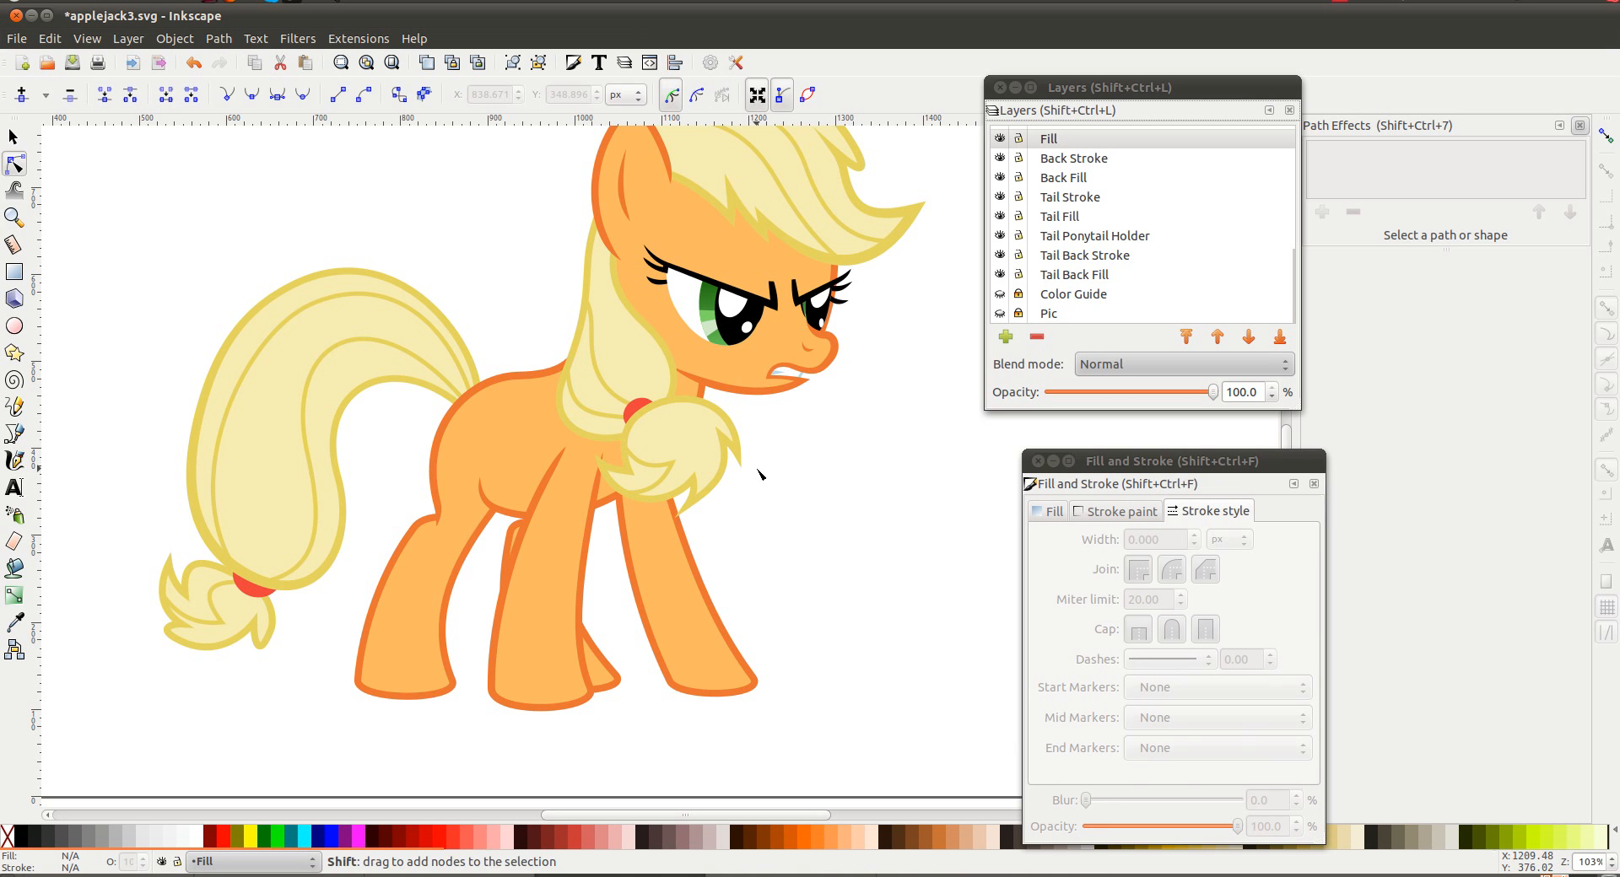
Add a layer named Front Shading directly above the Front Stroke layer
{"action": "key", "text": "b"}
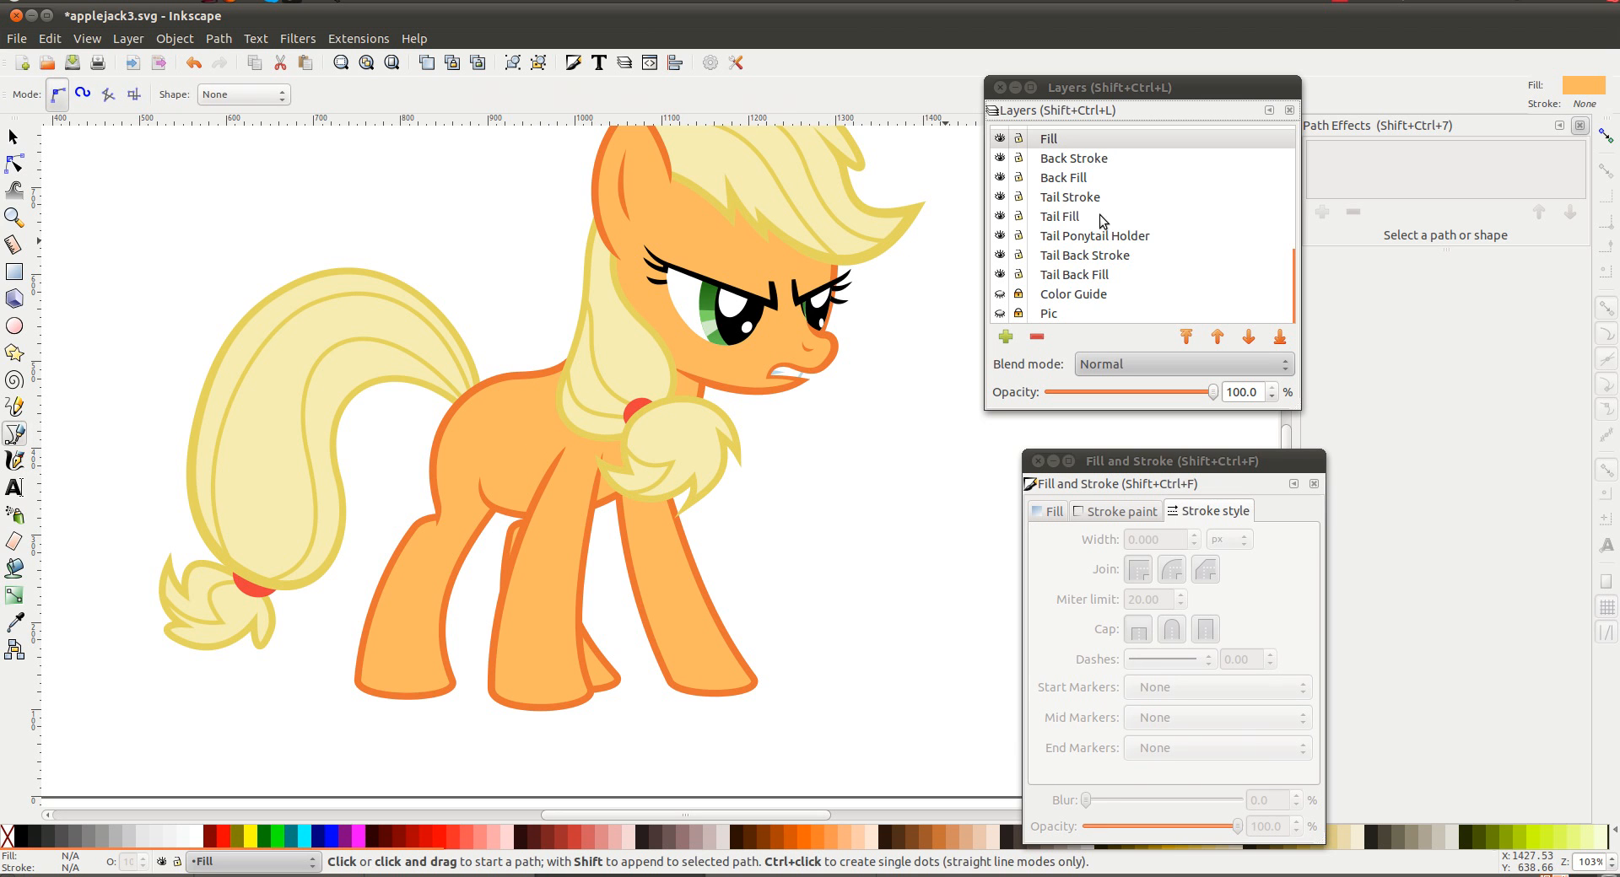
{"action": "scroll", "coordinate": [1052, 182], "scroll_direction": "up", "scroll_amount": 3}
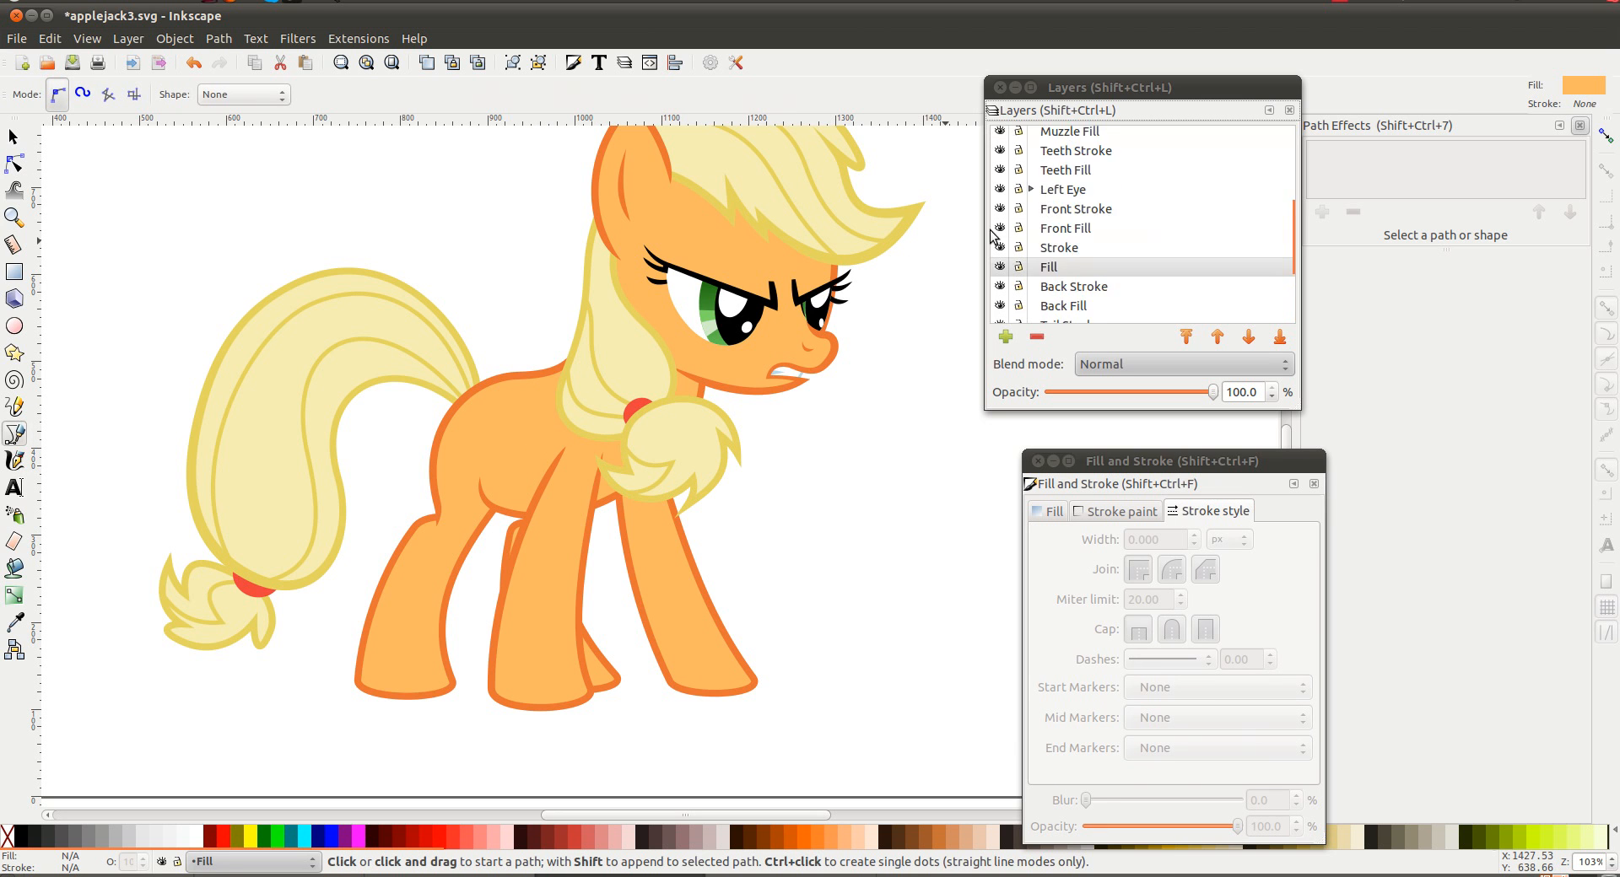
{"action": "key", "text": "s"}
{"action": "left_click", "coordinate": [596, 552]}
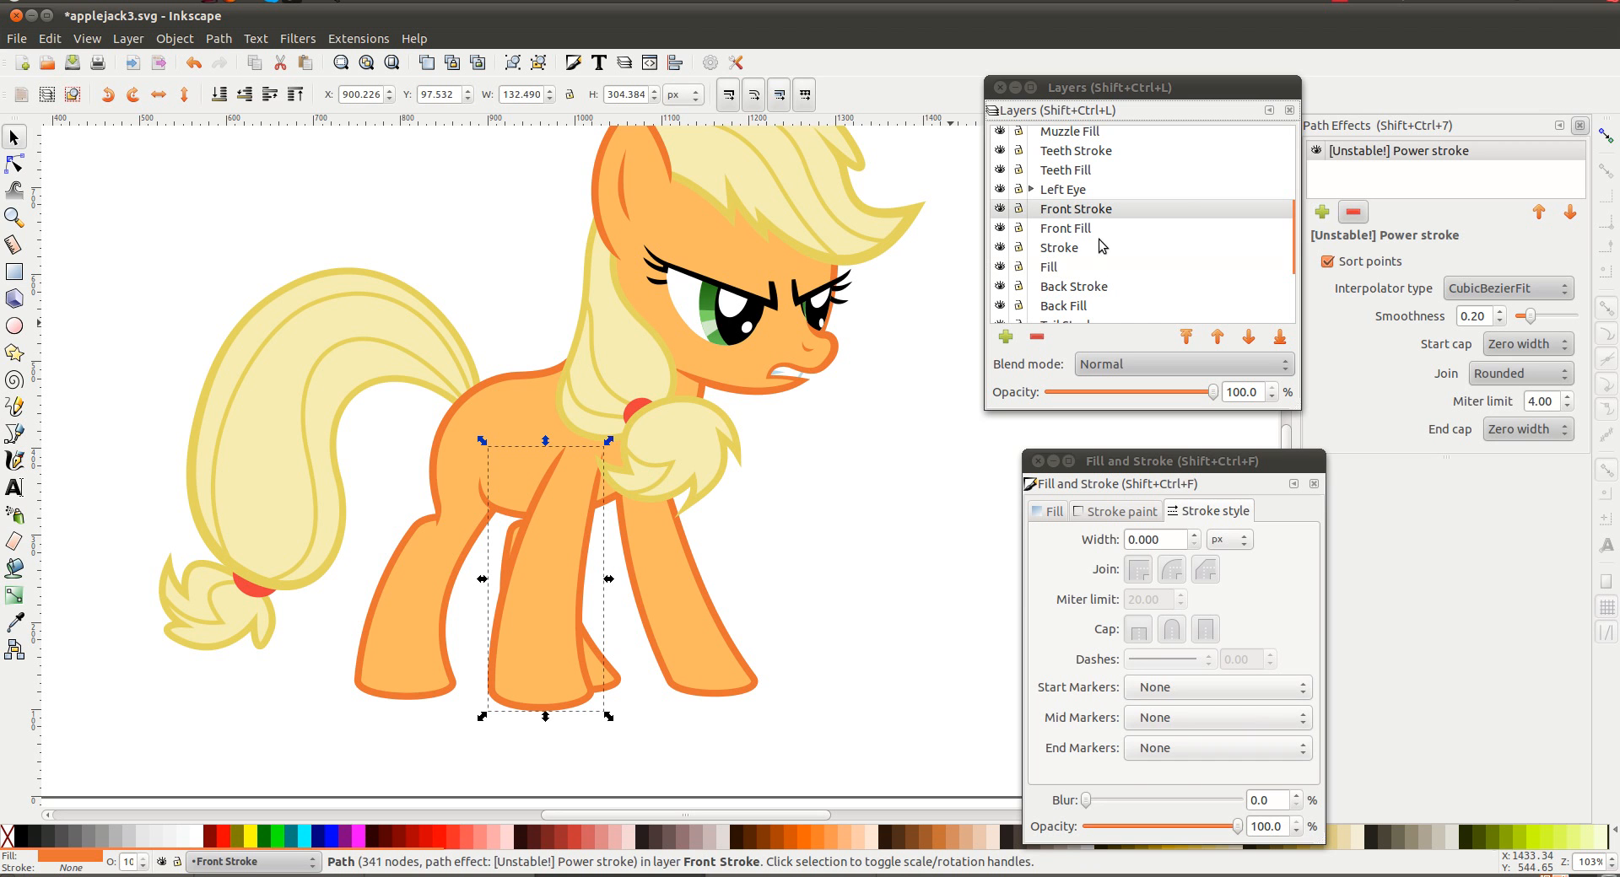
{"action": "left_click", "coordinate": [1005, 337]}
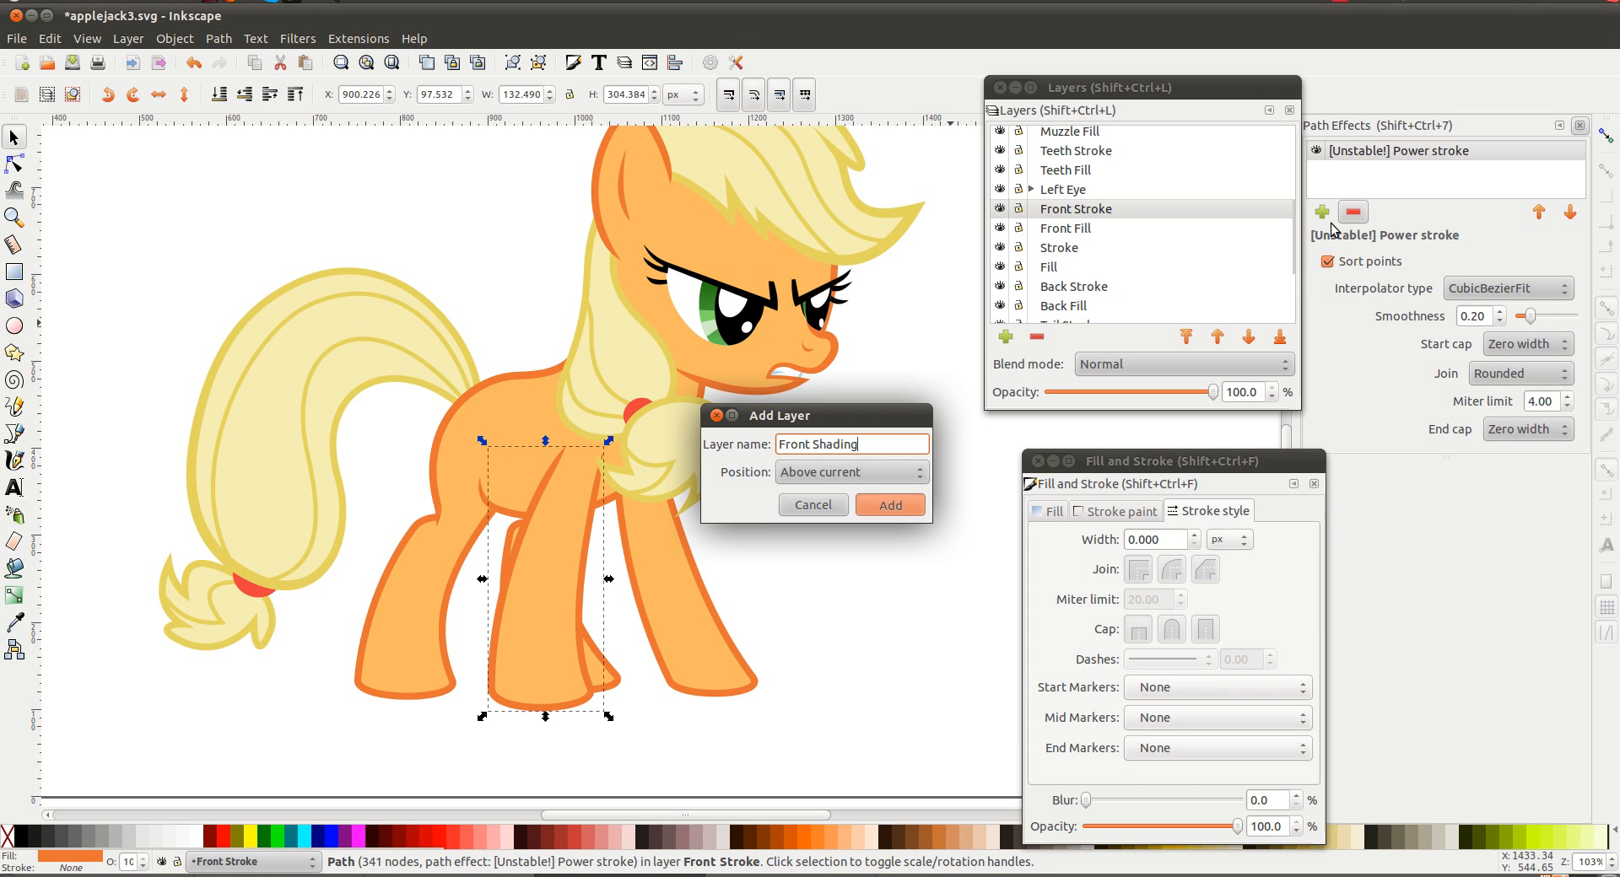
{"action": "key", "text": "Return"}
Draw a closed straight-sided five-node shape covering the rear side of the near front leg and the area behind it
{"action": "key", "text": "b"}
{"action": "left_click", "coordinate": [543, 447]}
{"action": "left_click", "coordinate": [512, 677]}
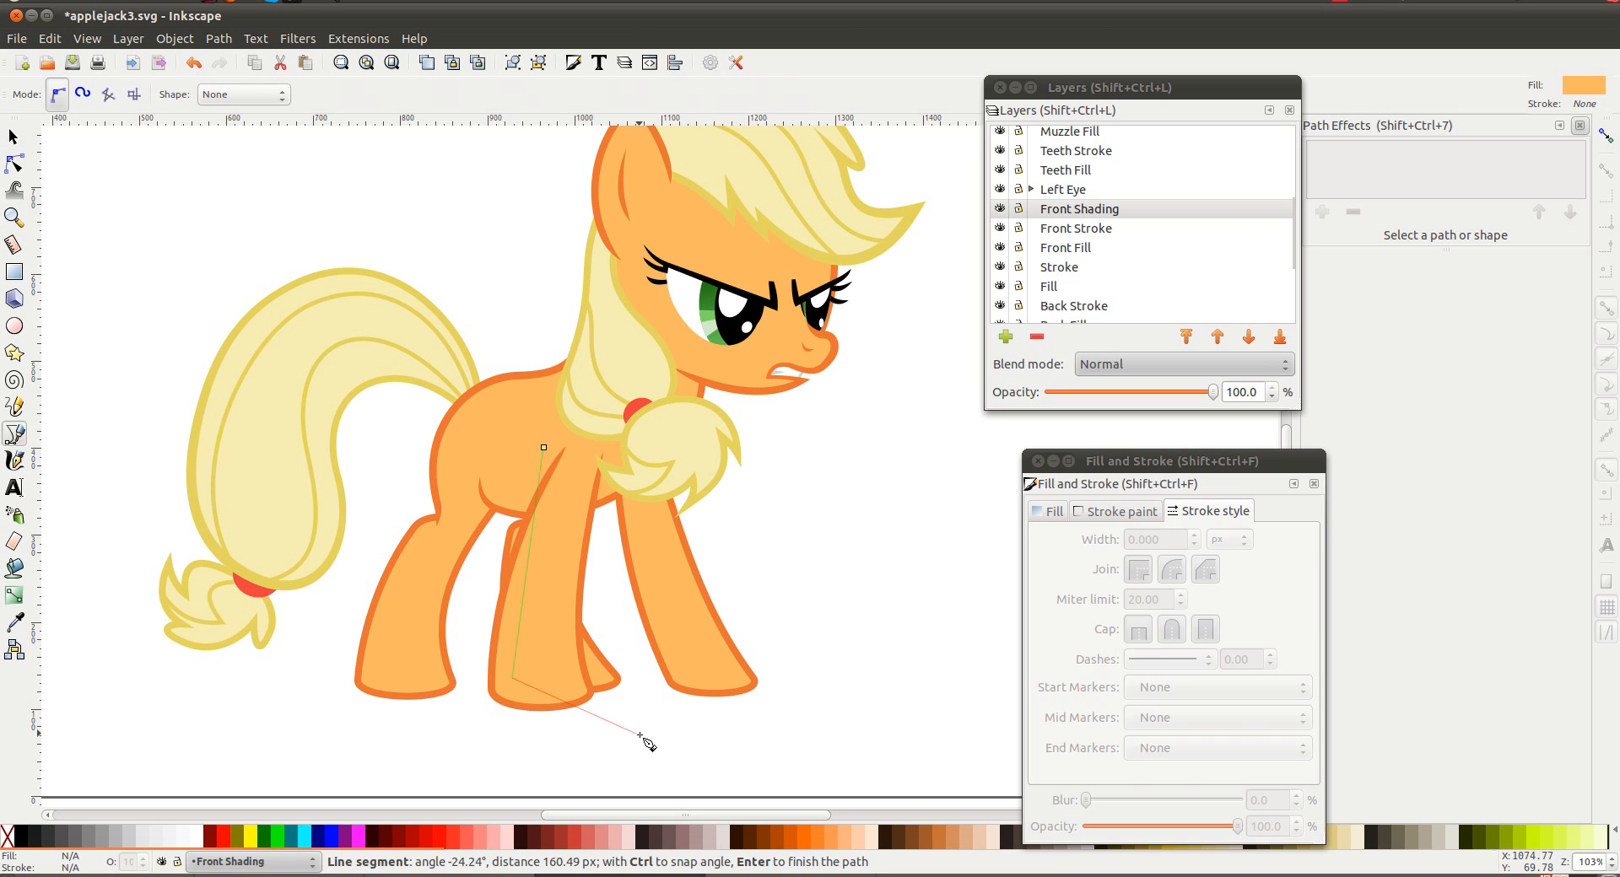
{"action": "left_click", "coordinate": [636, 733]}
{"action": "left_click", "coordinate": [407, 761]}
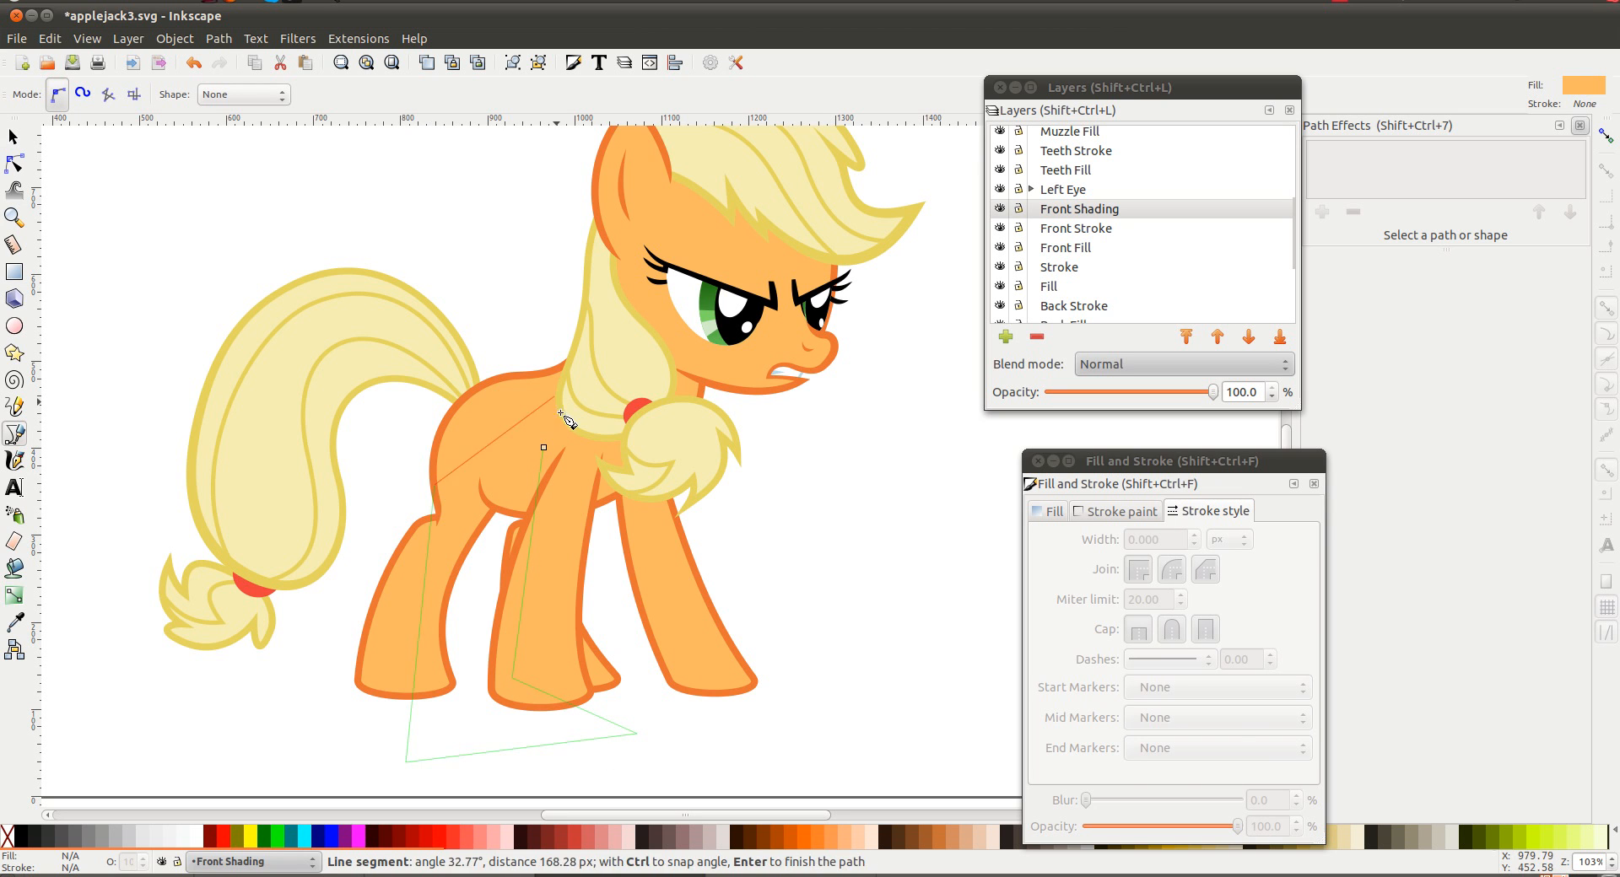
{"action": "left_click", "coordinate": [543, 448]}
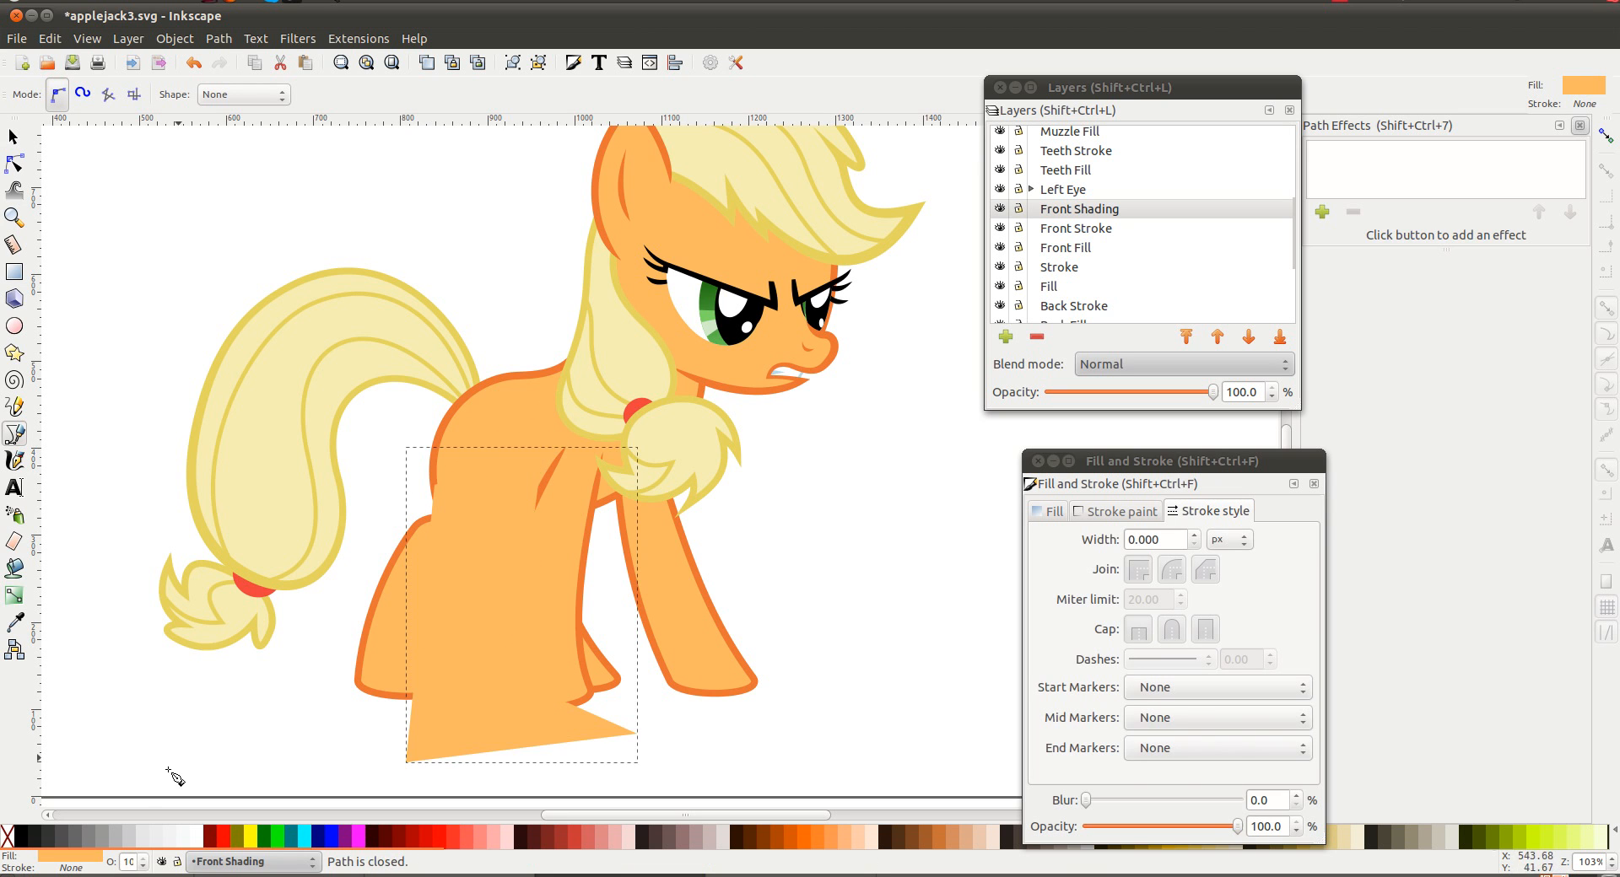
Fill the new shading shape with black and set its opacity to 30%
{"action": "left_click", "coordinate": [20, 835]}
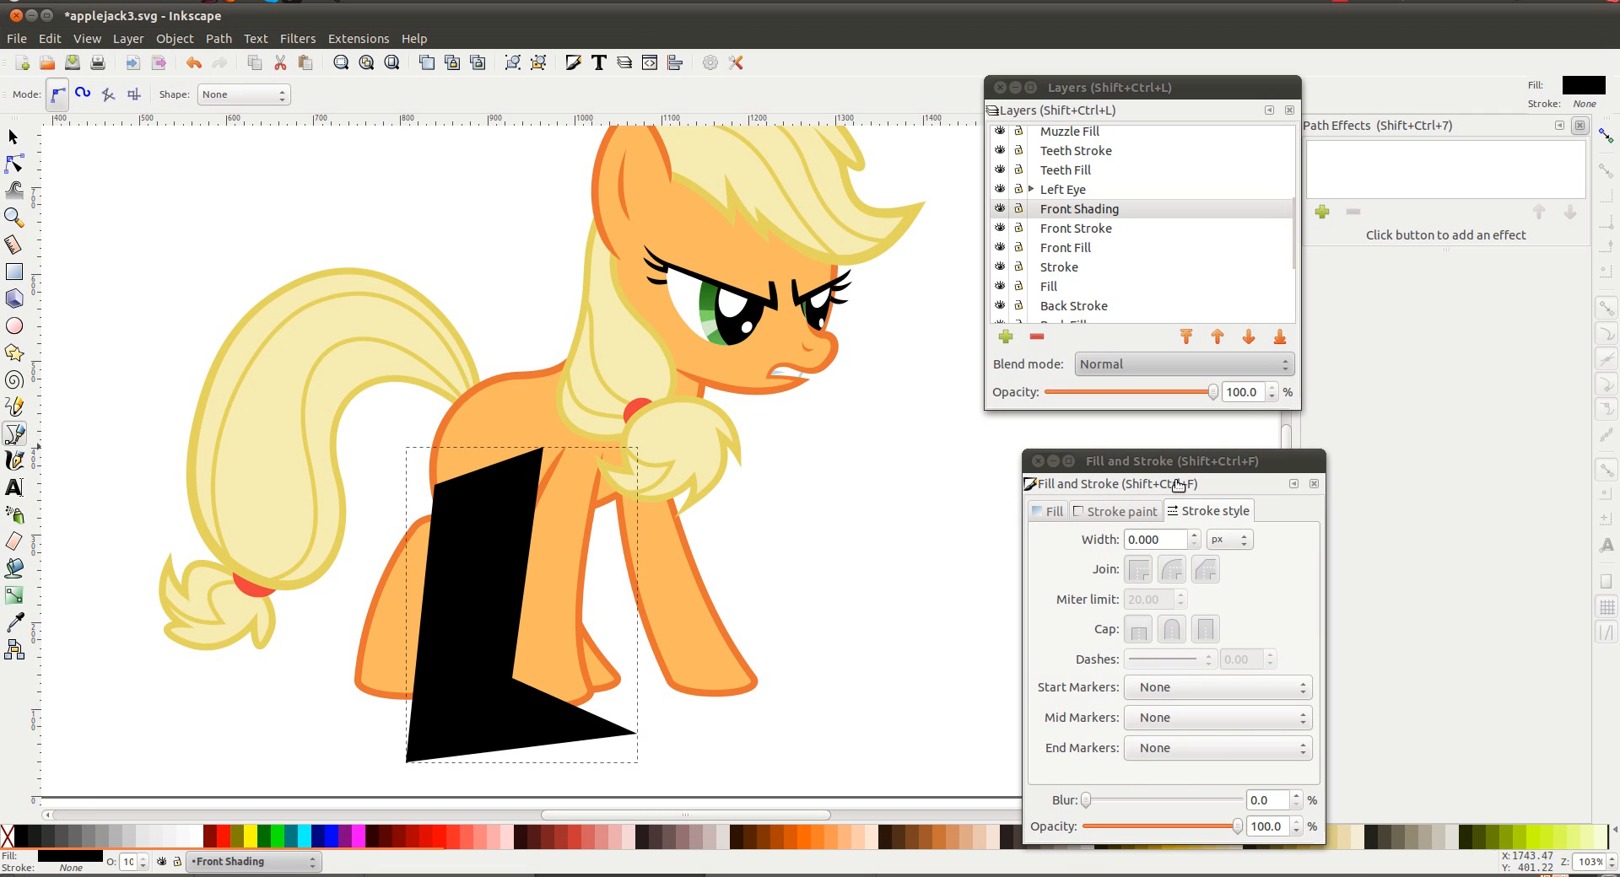
{"action": "left_click", "coordinate": [1179, 476]}
{"action": "double_click", "coordinate": [1265, 826]}
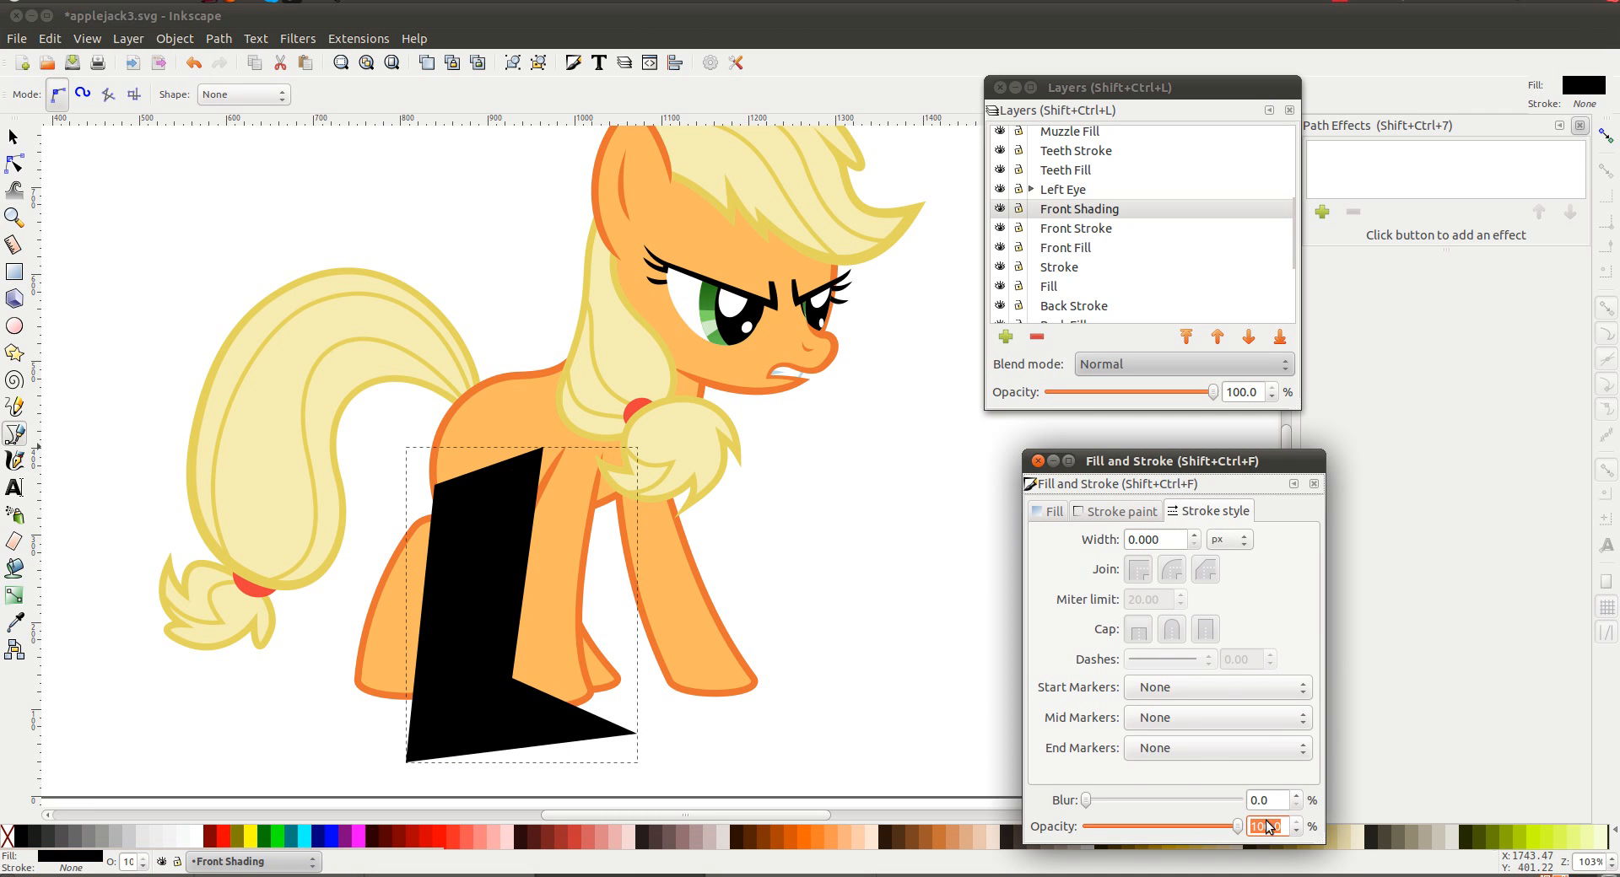
{"action": "type", "text": "30"}
{"action": "key", "text": "Return"}
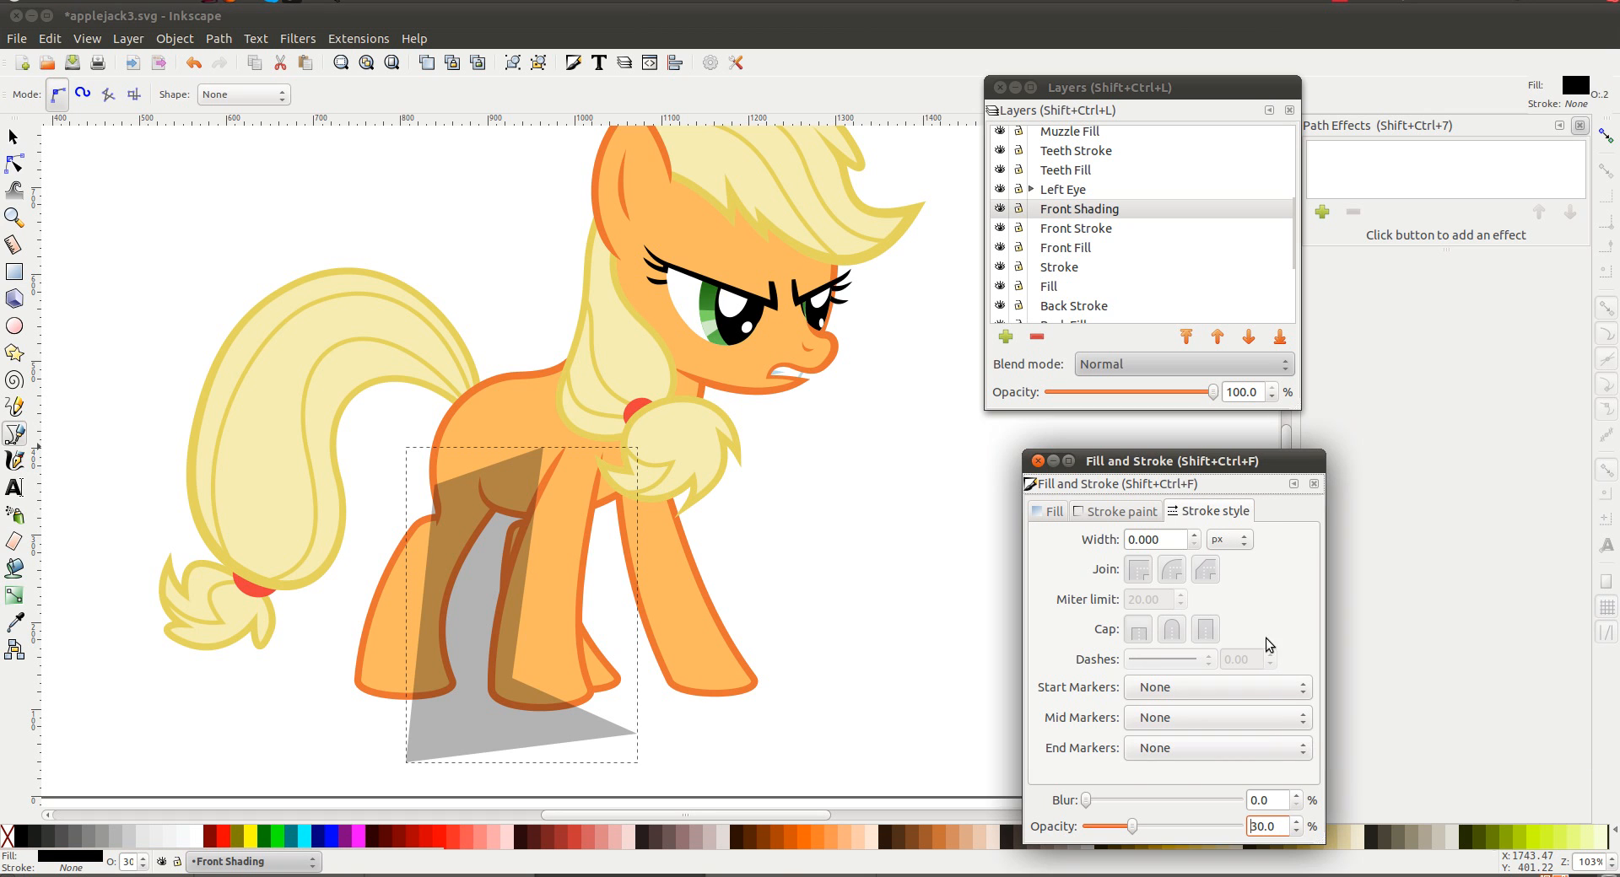
Move the shading shape's two upper nodes slightly up and outward, to the top of the leg and past the rump
{"action": "key", "text": "n"}
{"action": "left_click_drag", "start_coordinate": [542, 447], "coordinate": [553, 440]}
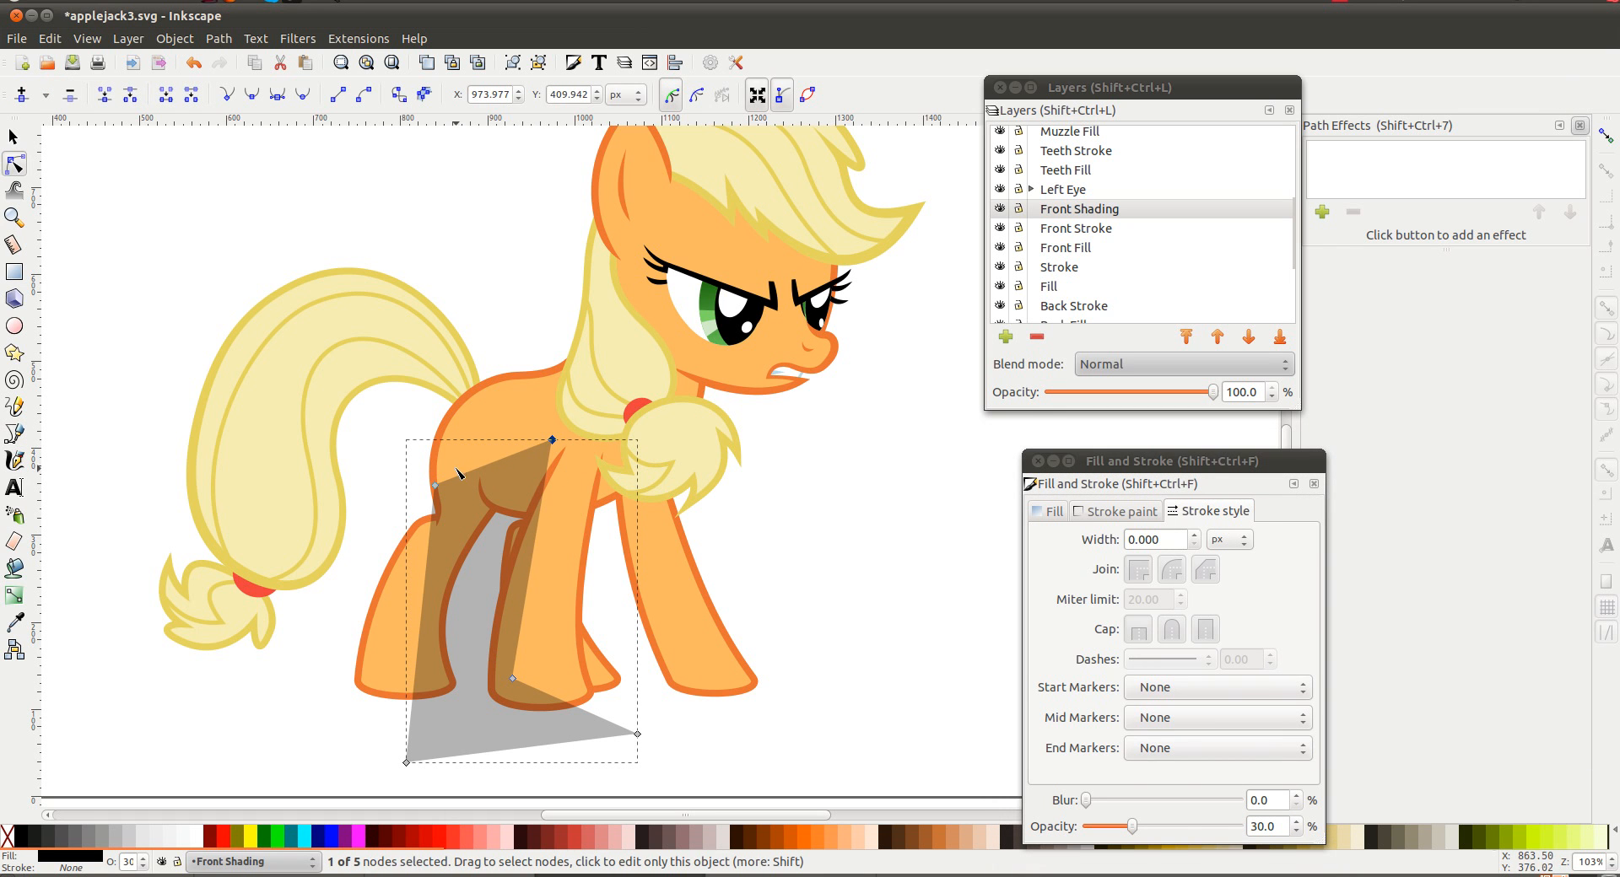
{"action": "left_click_drag", "start_coordinate": [434, 486], "coordinate": [423, 463]}
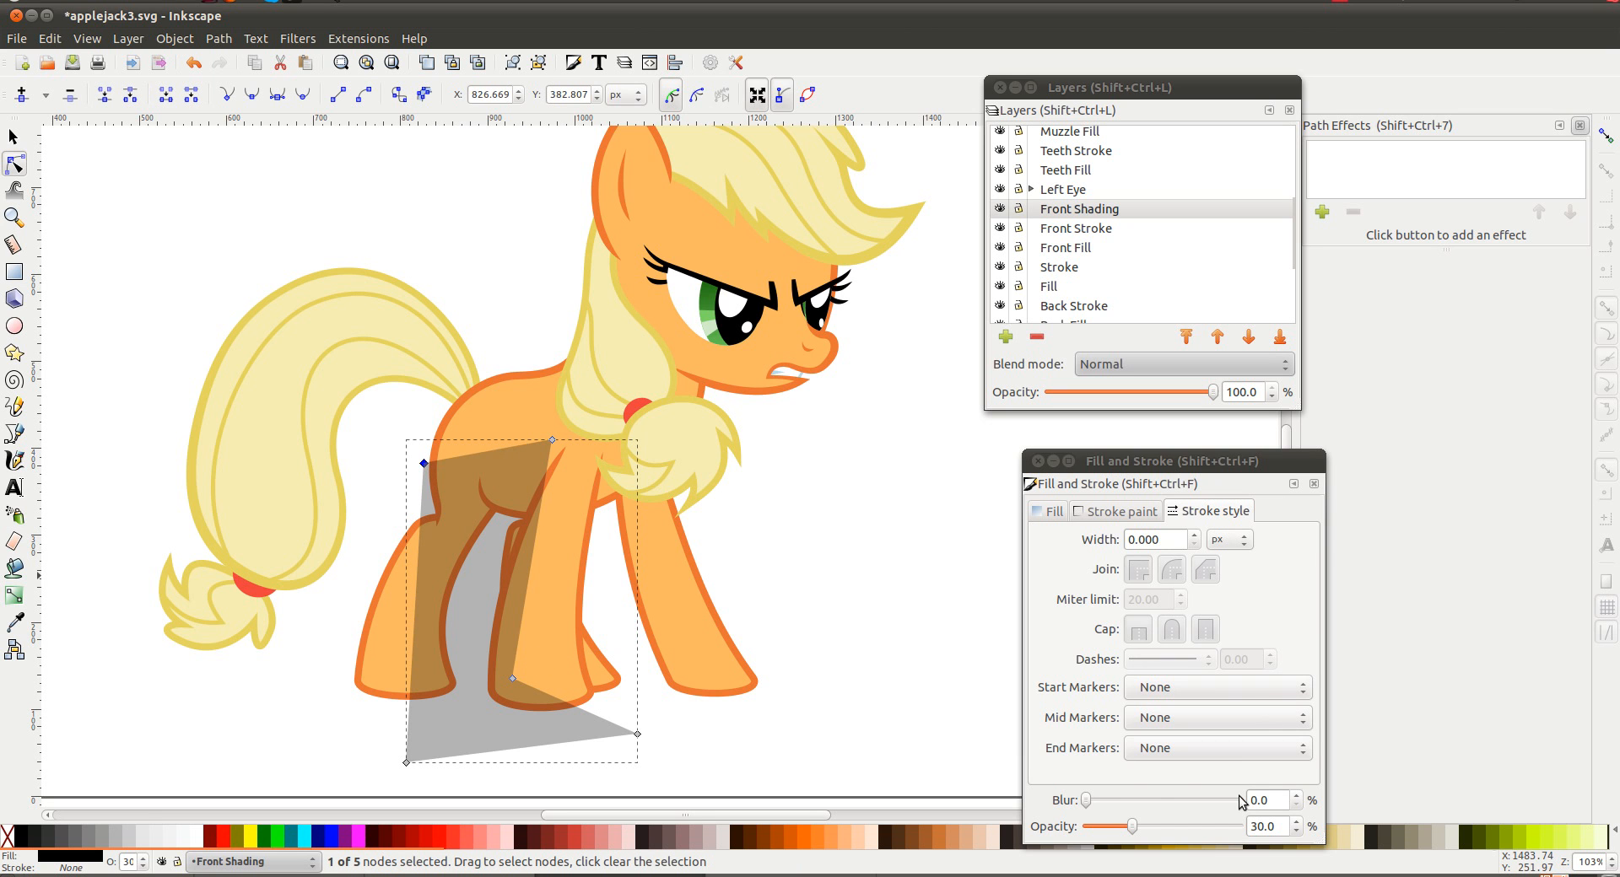
Try a blur of 15% on the shading shape and reduce it to 10%
{"action": "left_click", "coordinate": [1274, 800]}
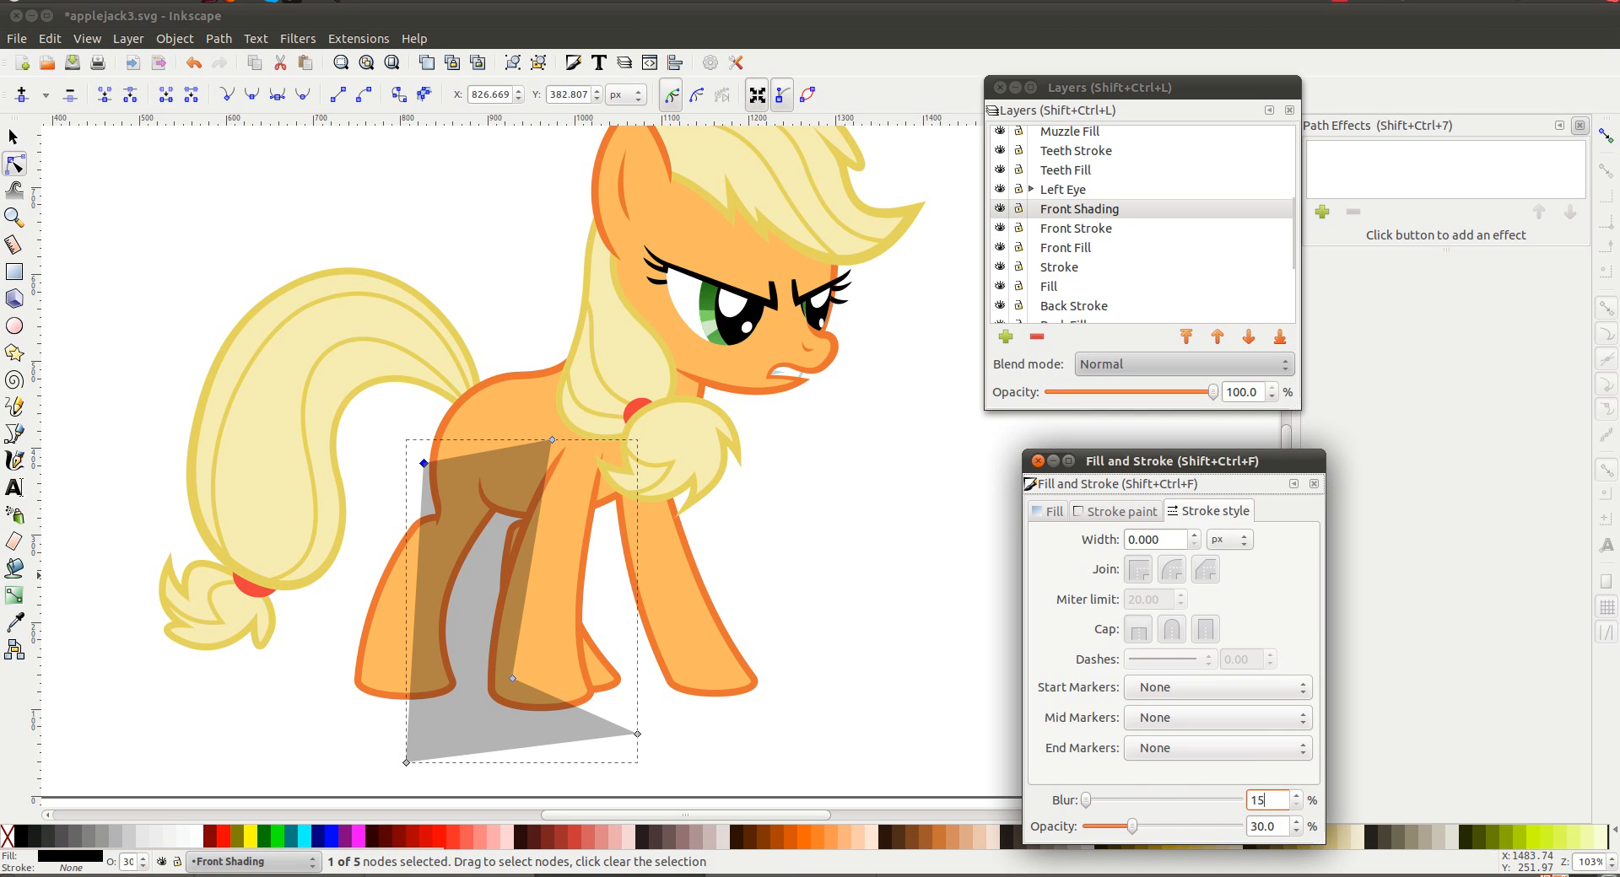
{"action": "type", "text": "15"}
{"action": "key", "text": "Return"}
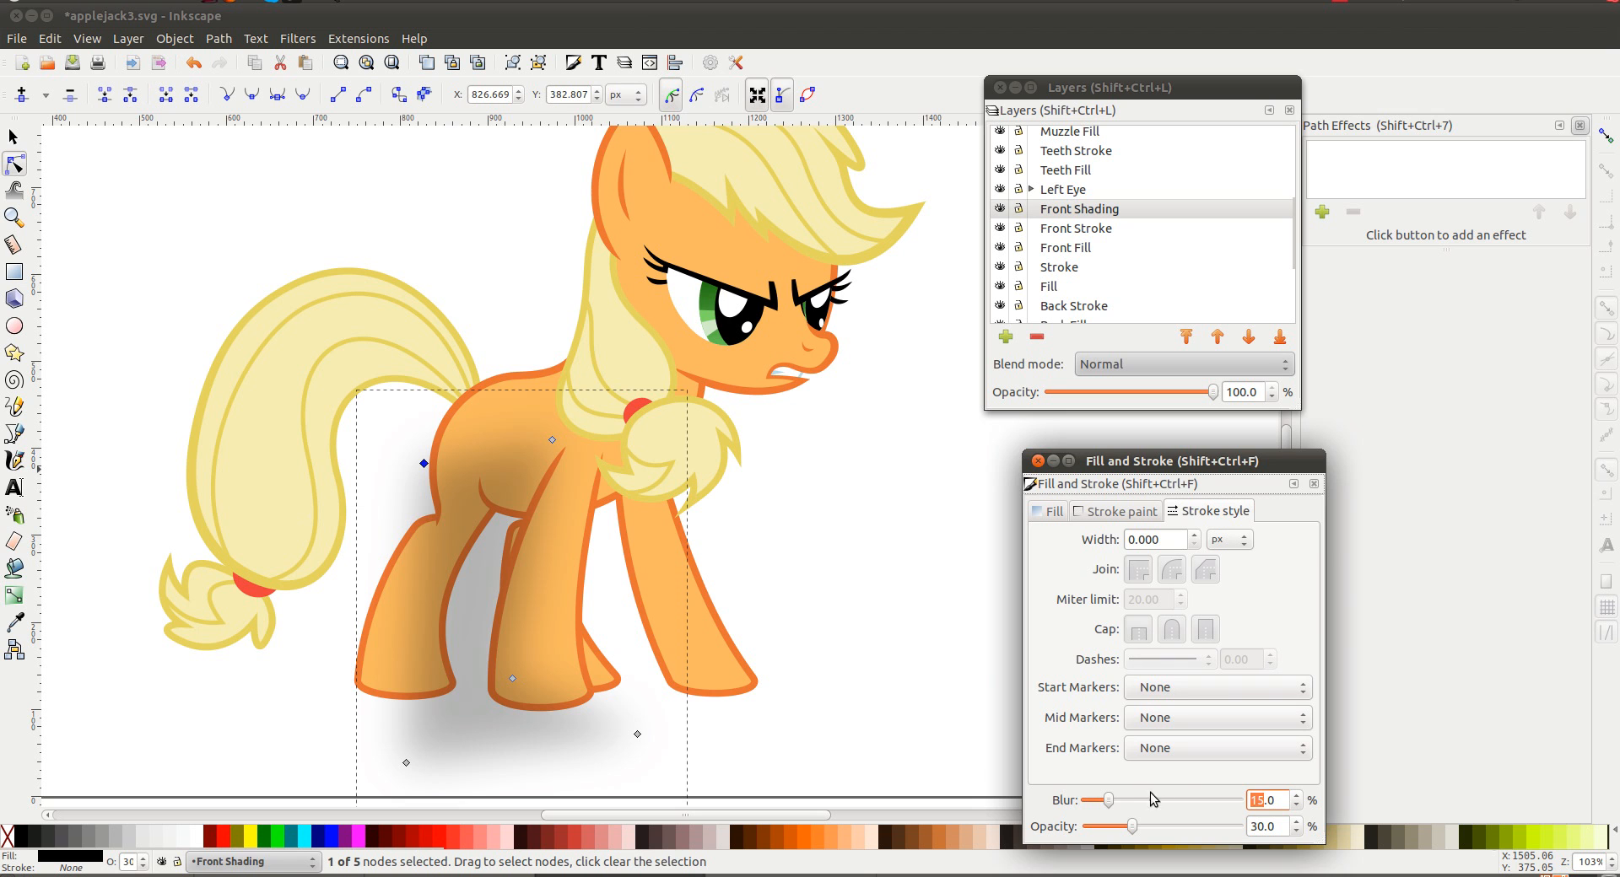
{"action": "type", "text": "10"}
{"action": "key", "text": "Return"}
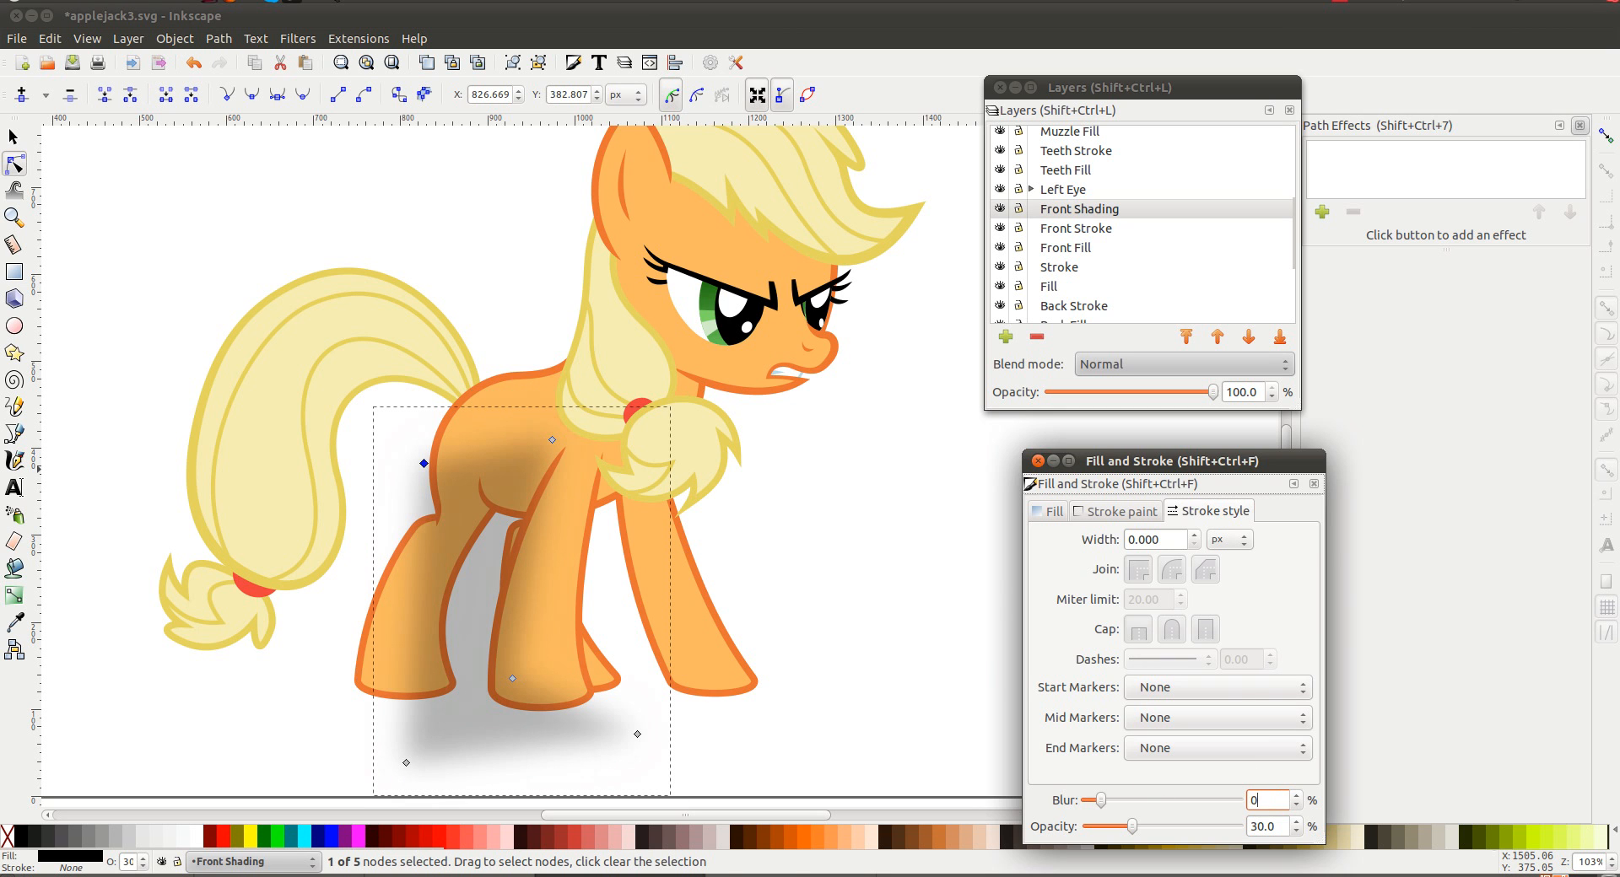
Set the shading shape's blur to 0% and convert a duplicate of the near front leg's outline stroke to a path
{"action": "key", "text": "Return"}
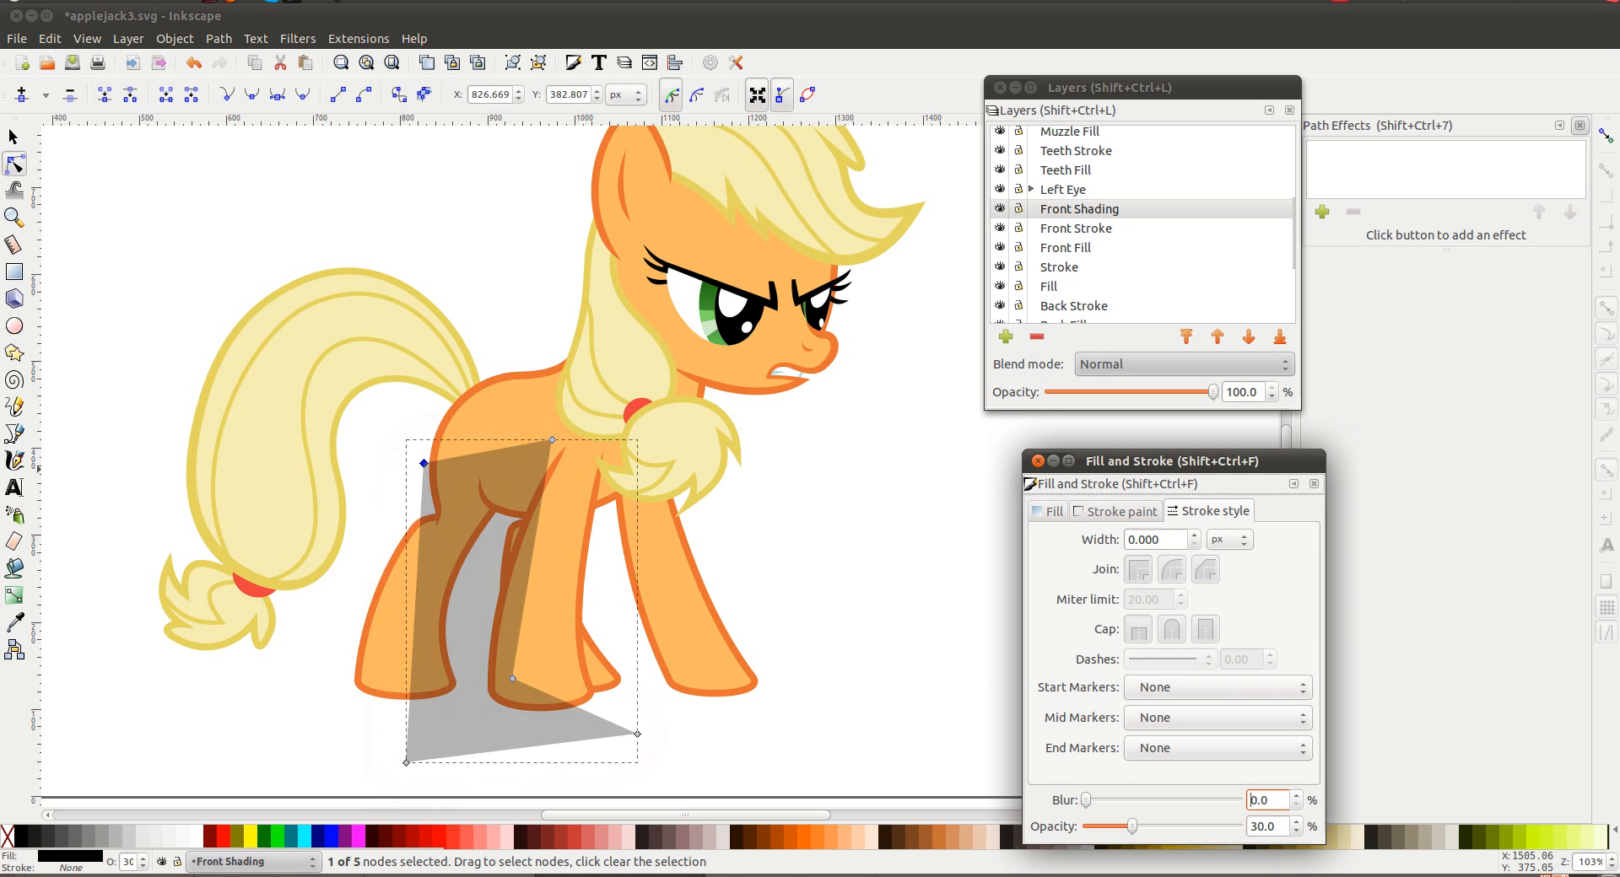
{"action": "left_click", "coordinate": [588, 571]}
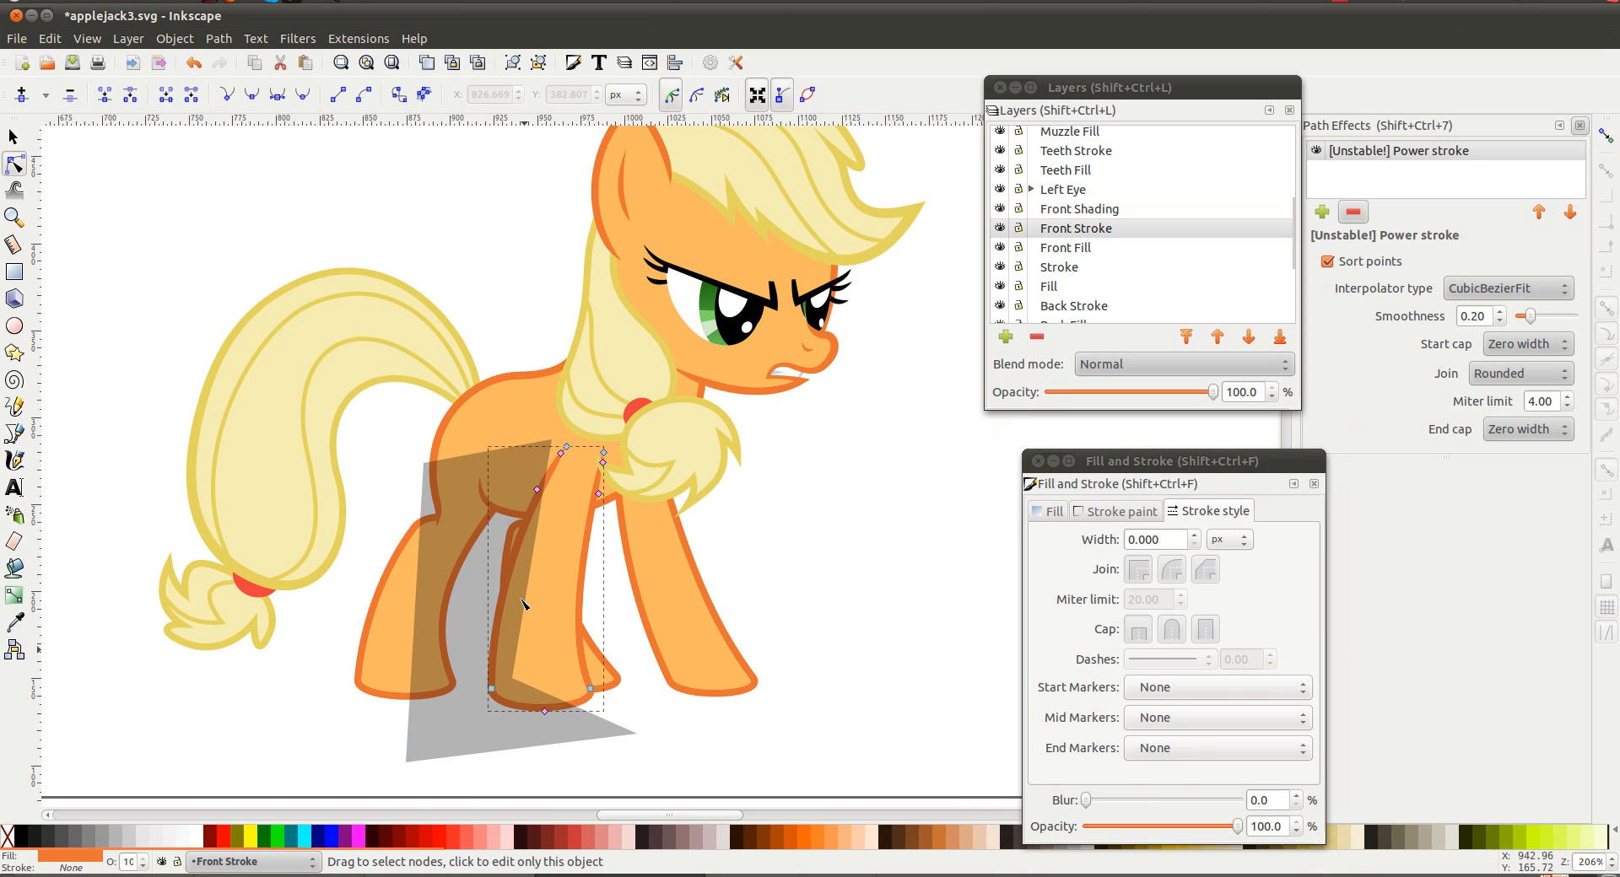
{"action": "scroll", "coordinate": [524, 652], "scroll_direction": "up", "scroll_amount": 2, "text": "ctrl"}
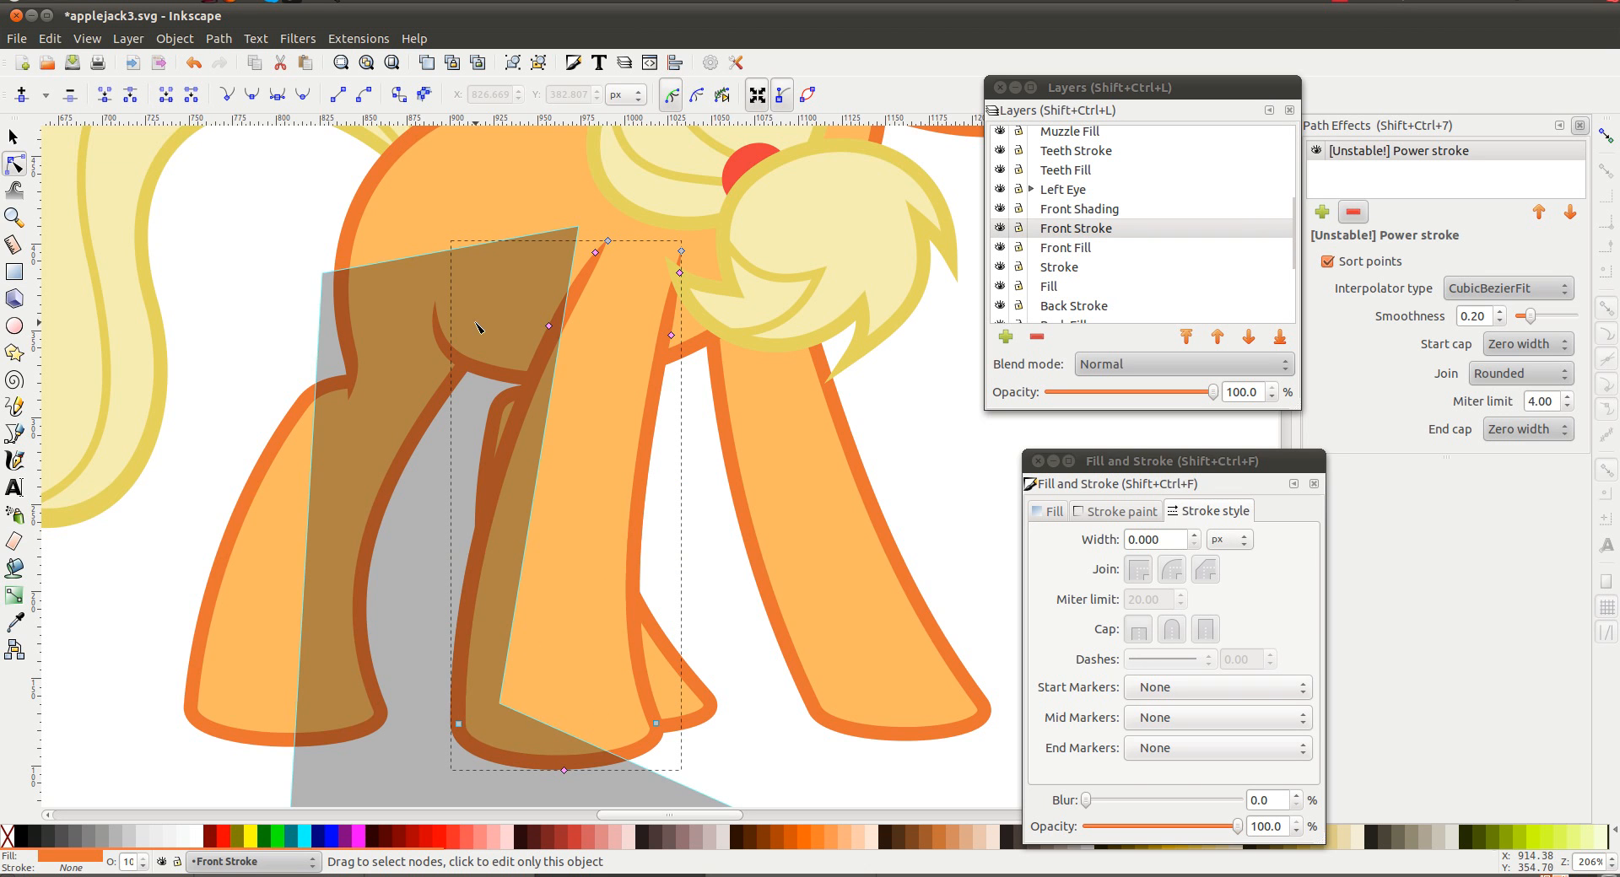
{"action": "left_click", "coordinate": [219, 39]}
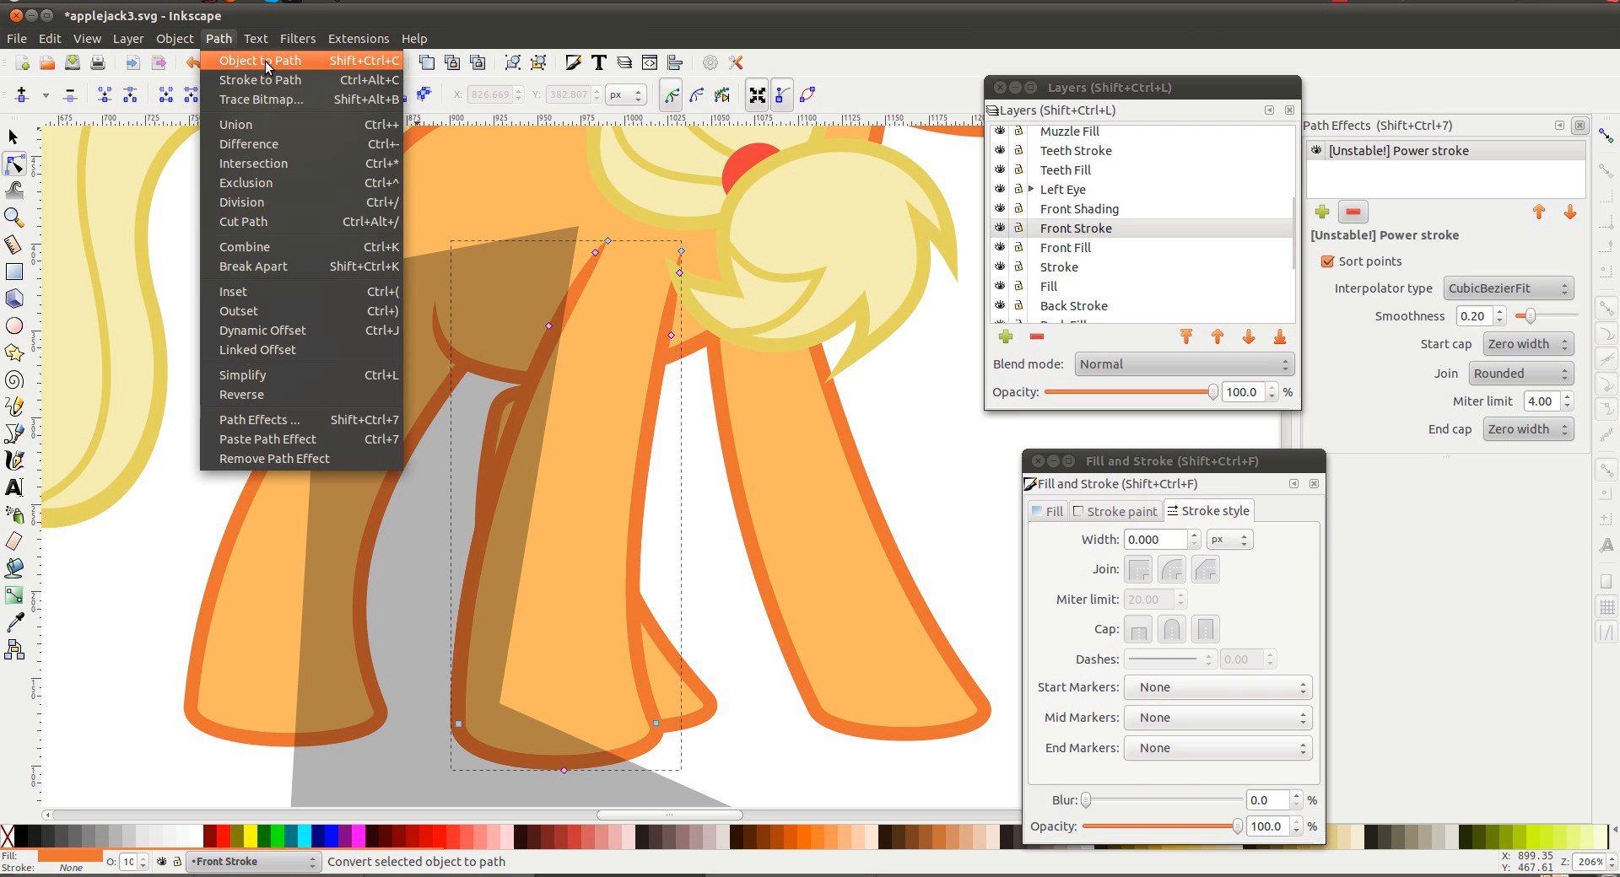
{"action": "left_click", "coordinate": [220, 36]}
{"action": "key", "text": "shift+ctrl+c"}
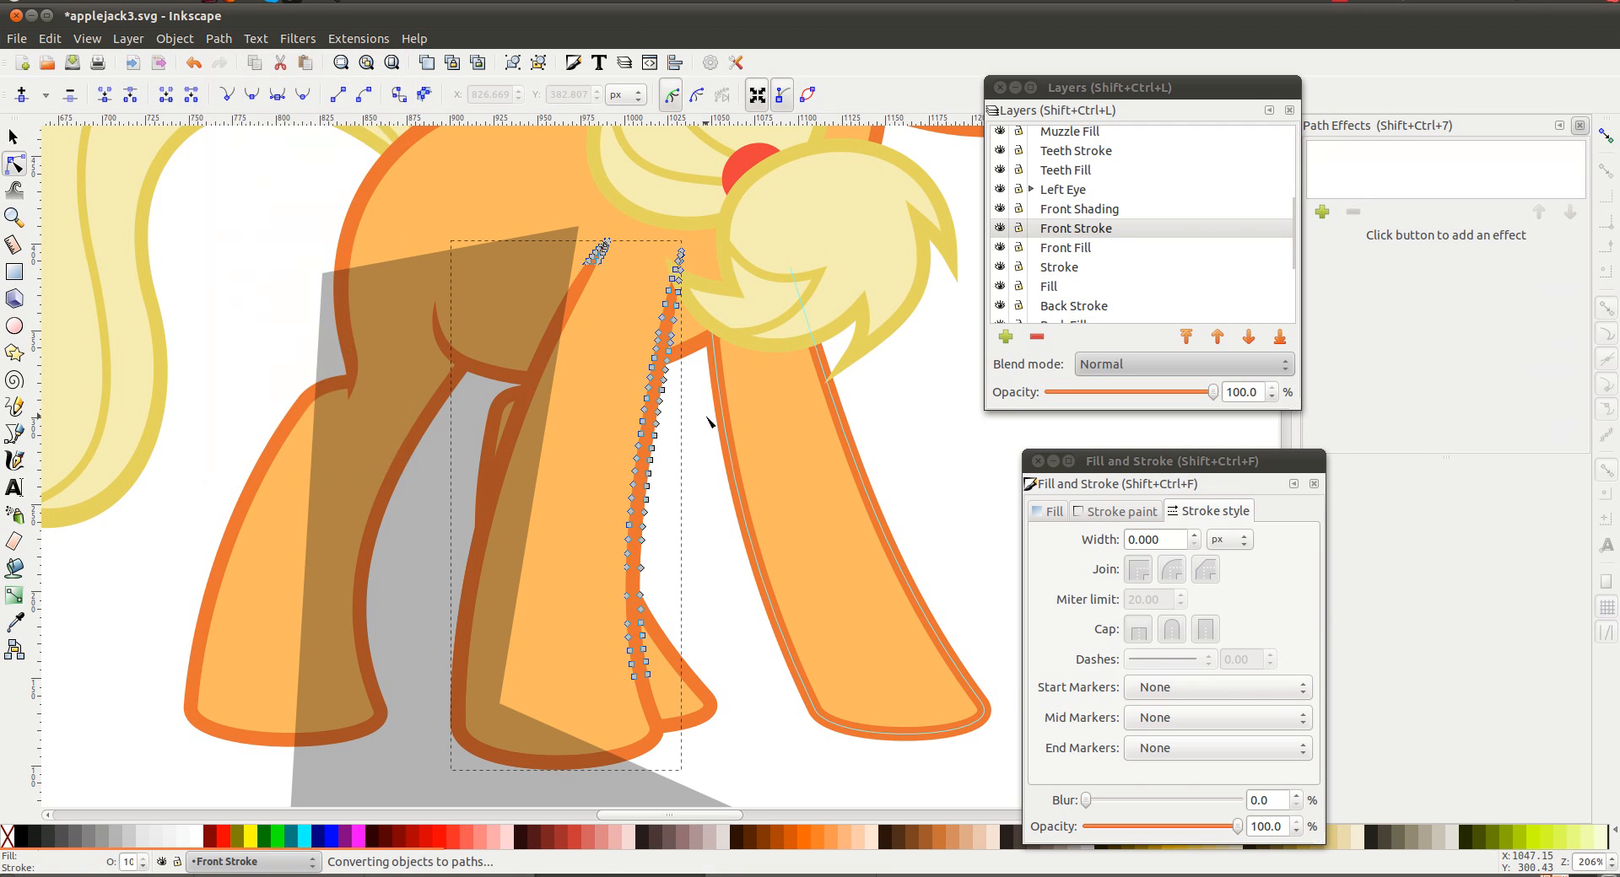
Delete the inner-edge nodes of the converted leg outline around the hoof
{"action": "scroll", "coordinate": [477, 552], "scroll_direction": "down", "scroll_amount": 4}
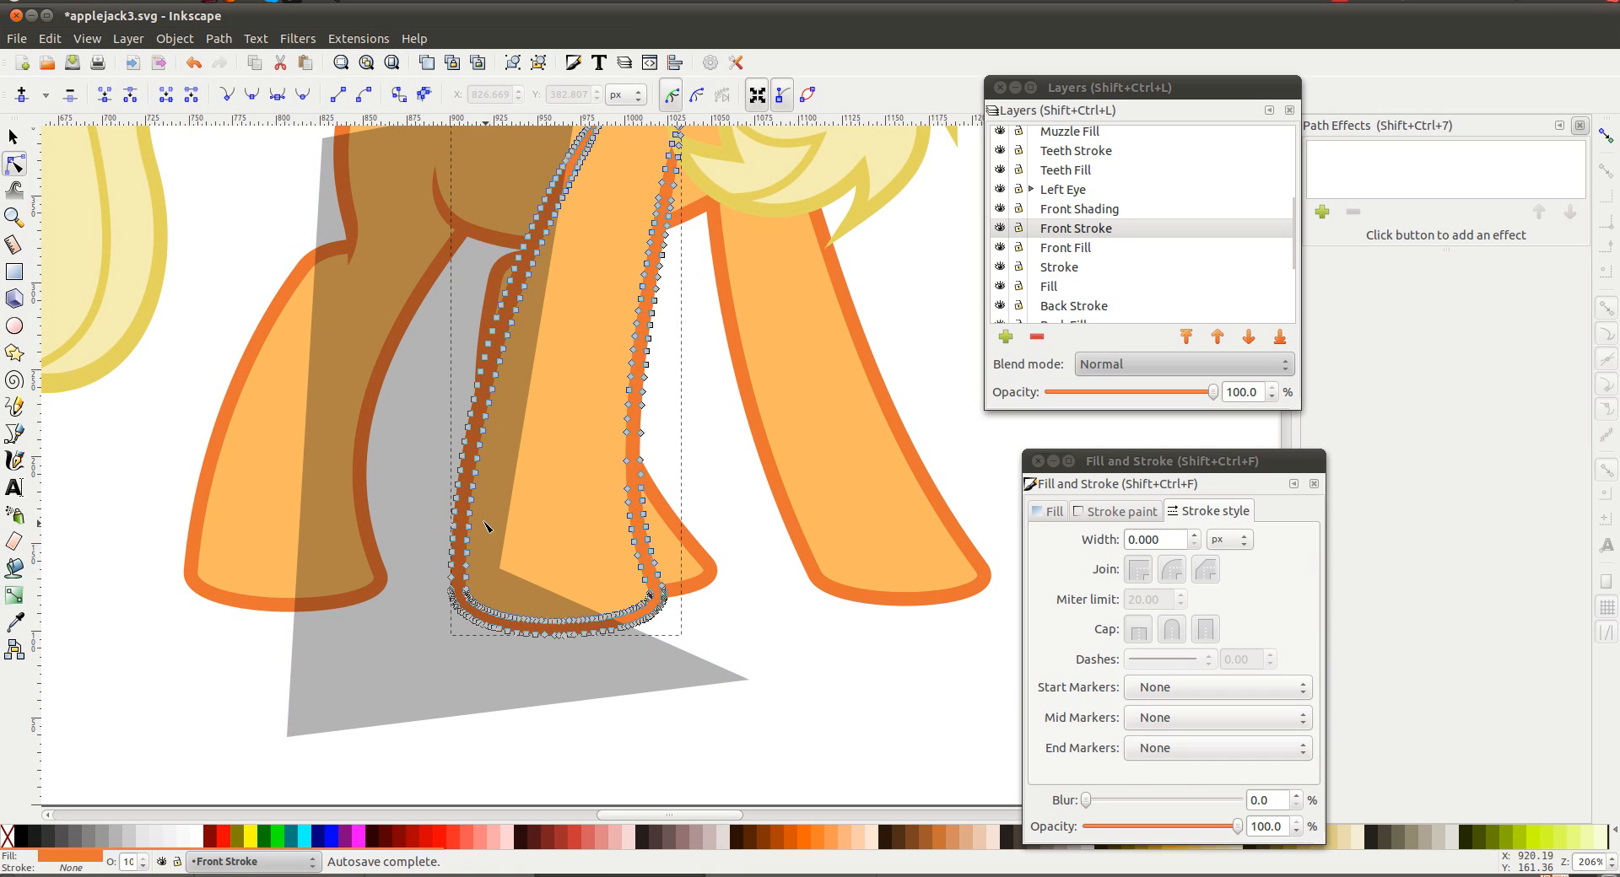
{"action": "scroll", "coordinate": [477, 517], "scroll_direction": "up", "scroll_amount": 2}
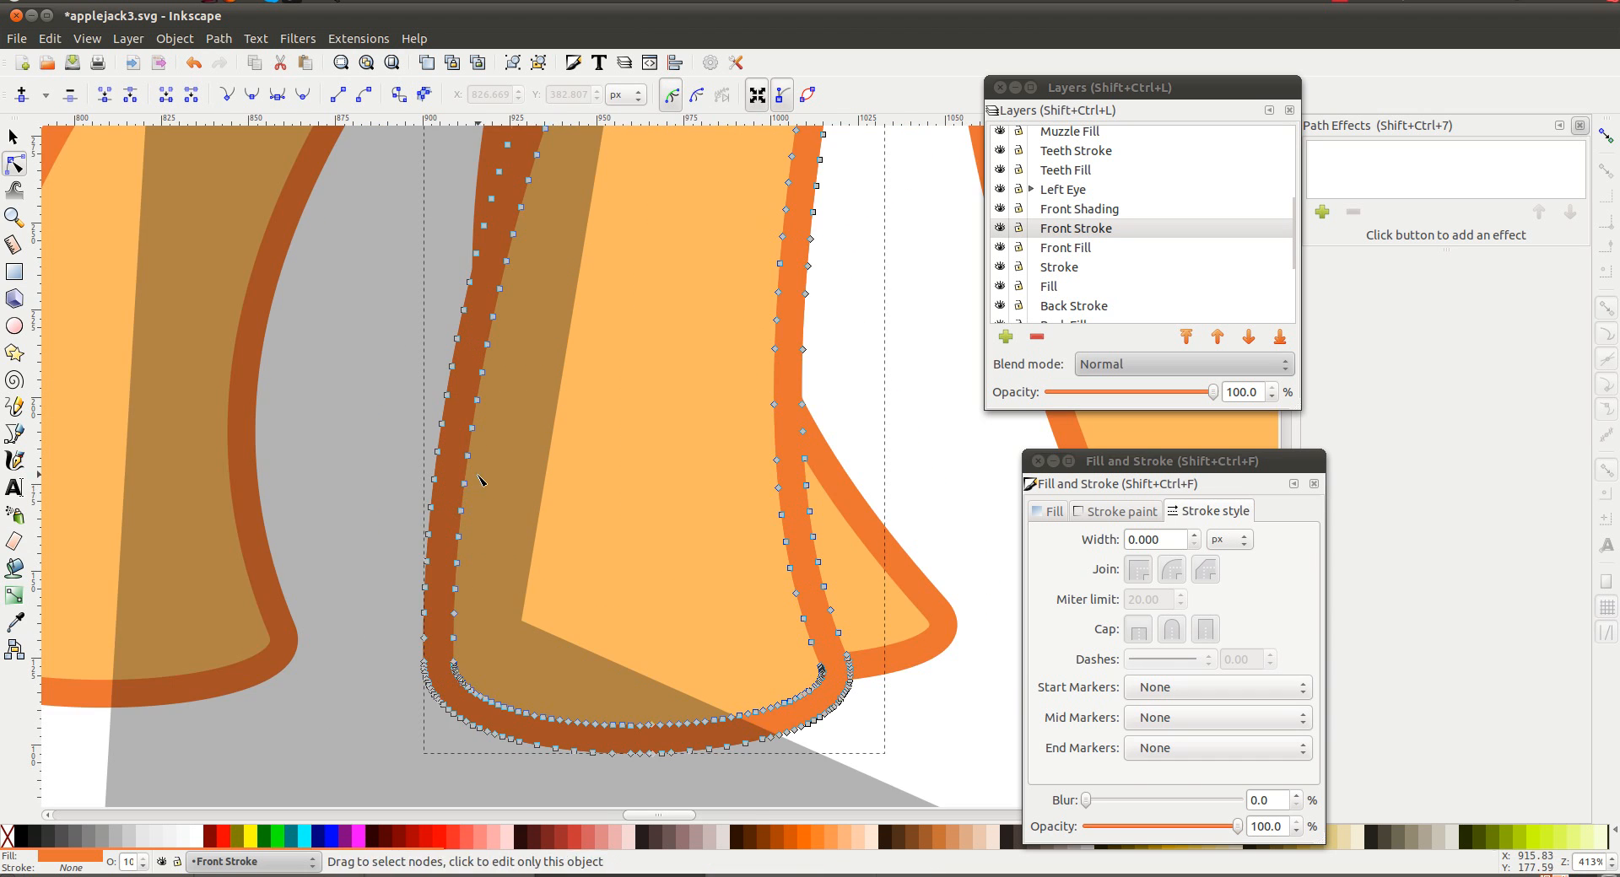
{"action": "left_click_drag", "start_coordinate": [451, 470], "coordinate": [788, 706]}
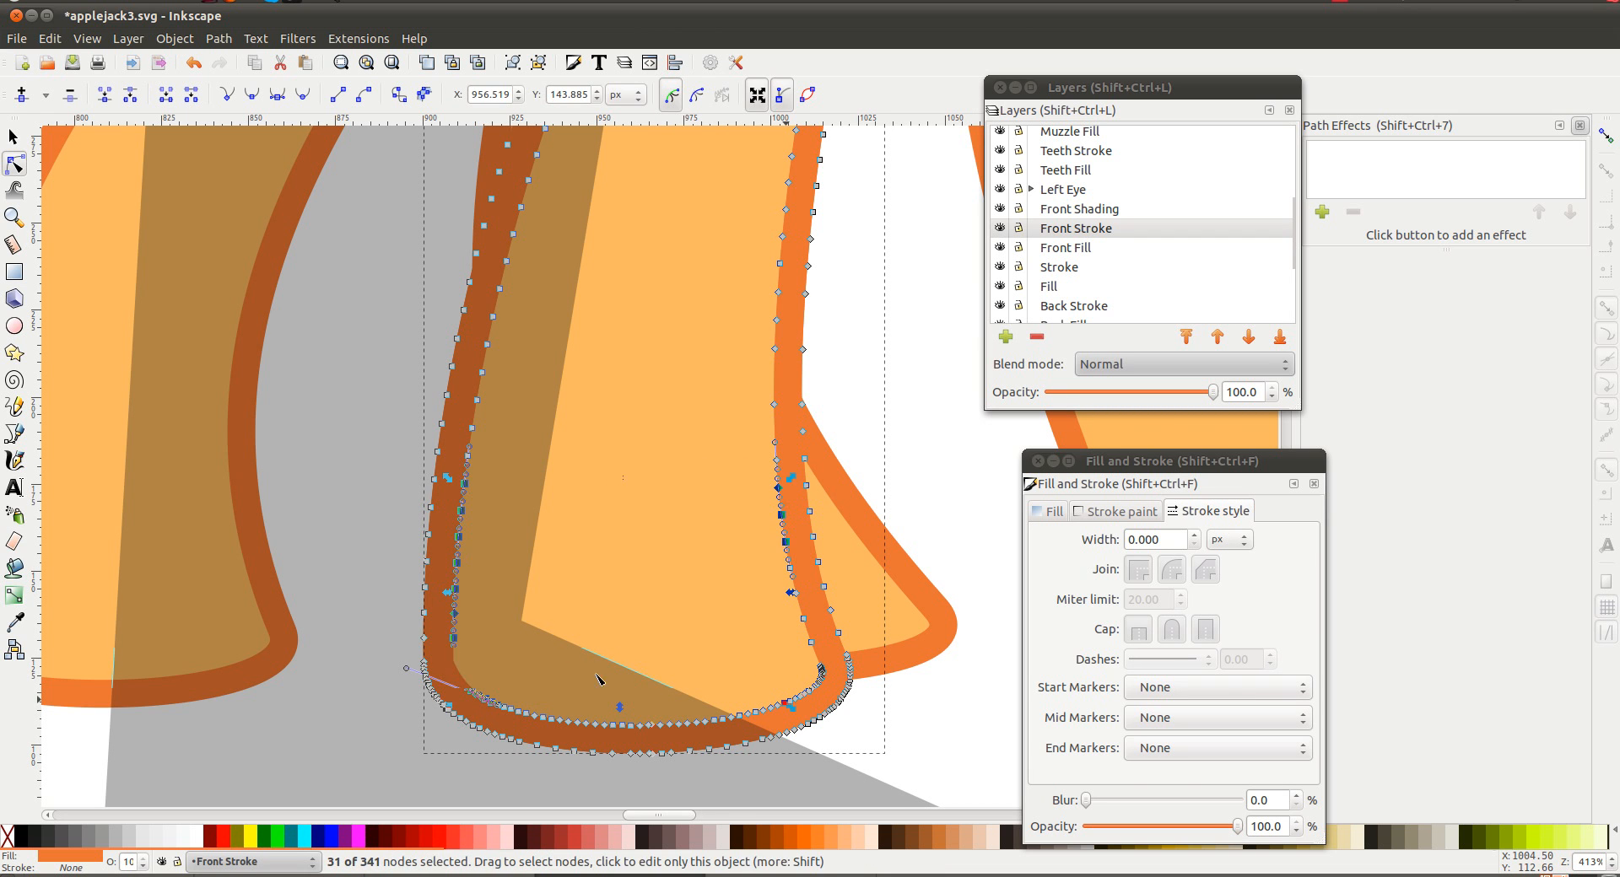
{"action": "left_click_drag", "start_coordinate": [494, 676], "coordinate": [695, 740]}
{"action": "key", "text": "Delete"}
{"action": "key", "text": "Delete"}
{"action": "left_click_drag", "start_coordinate": [668, 663], "coordinate": [790, 734]}
{"action": "key", "text": "Delete"}
{"action": "left_click_drag", "start_coordinate": [757, 651], "coordinate": [816, 717]}
{"action": "key", "text": "Delete"}
{"action": "key", "text": "Delete"}
Delete the inner-edge nodes along the front side of the lower leg
{"action": "left_click_drag", "start_coordinate": [747, 529], "coordinate": [797, 631]}
{"action": "left_click_drag", "start_coordinate": [753, 559], "coordinate": [826, 674]}
{"action": "key", "text": "Delete"}
{"action": "left_click_drag", "start_coordinate": [750, 363], "coordinate": [803, 464]}
{"action": "key", "text": "Delete"}
Delete the inner-edge nodes along the rear side of the leg, up to mid-leg
{"action": "scroll", "coordinate": [626, 467], "scroll_direction": "up", "scroll_amount": 8}
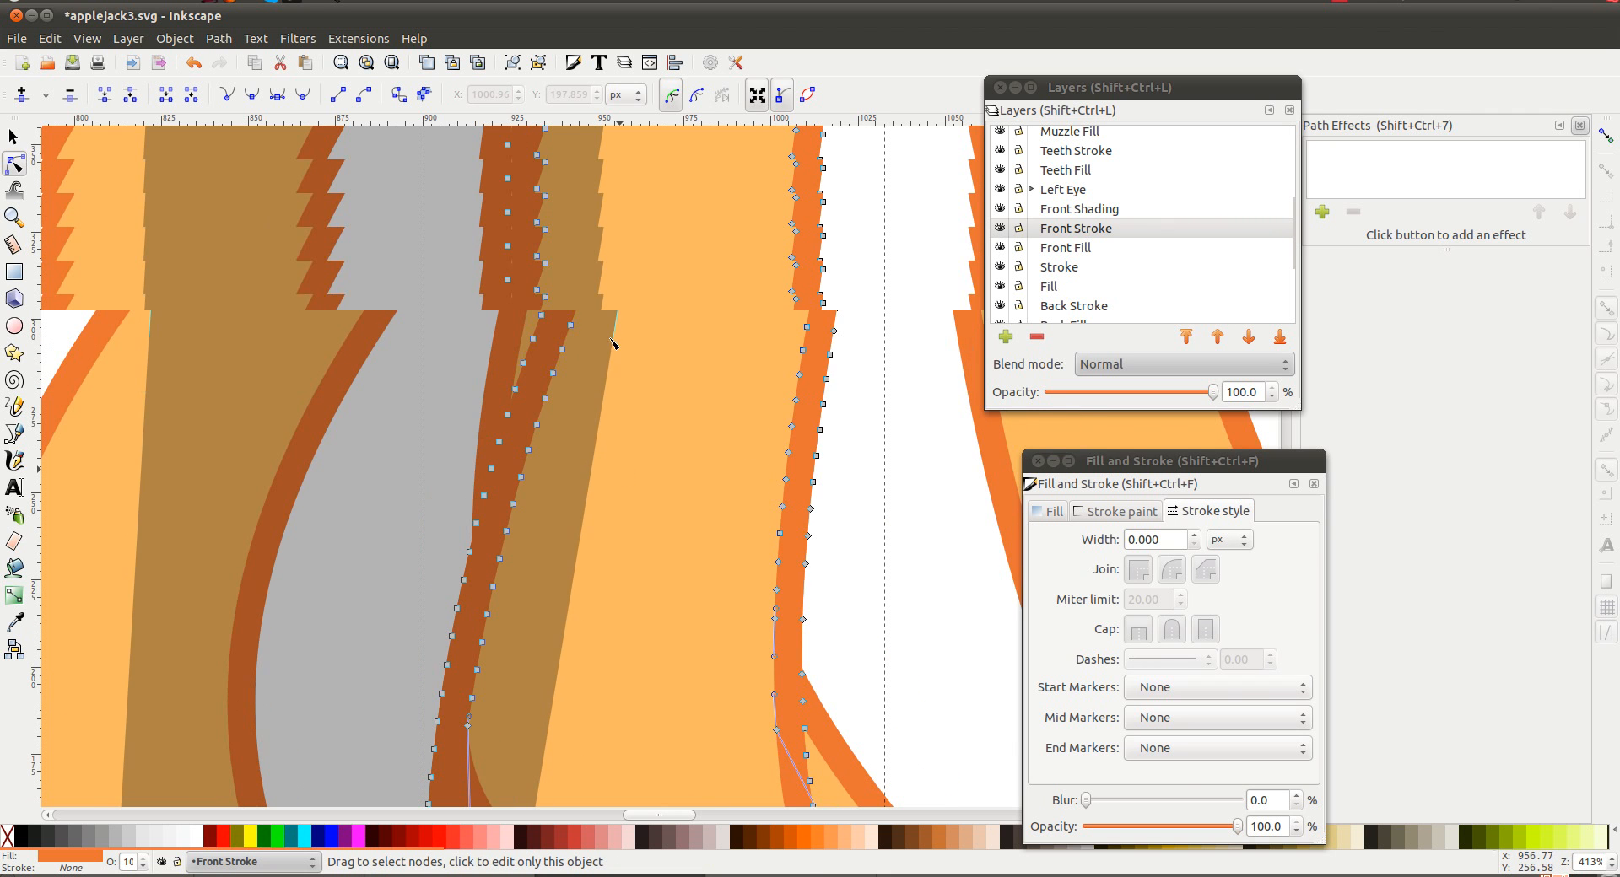
{"action": "left_click_drag", "start_coordinate": [577, 456], "coordinate": [498, 599]}
{"action": "key", "text": "Delete"}
{"action": "left_click_drag", "start_coordinate": [527, 547], "coordinate": [461, 737]}
{"action": "key", "text": "Delete"}
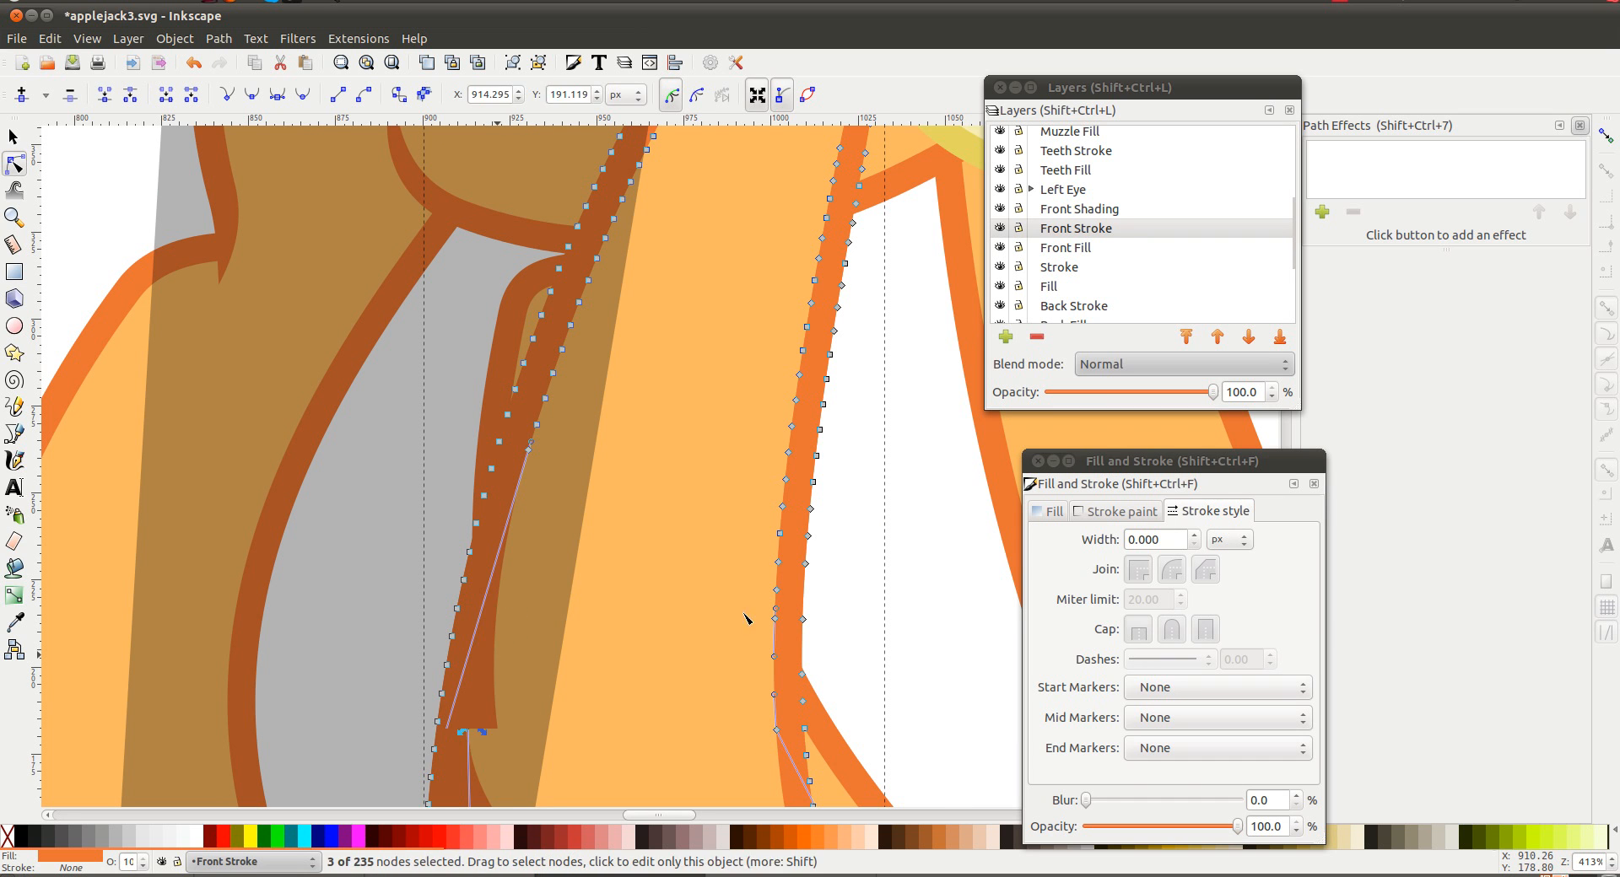
{"action": "key", "text": "Delete"}
Delete the inner-edge nodes along the front side of the leg from the middle upward
{"action": "left_click_drag", "start_coordinate": [752, 566], "coordinate": [793, 757]}
{"action": "key", "text": "Delete"}
{"action": "left_click_drag", "start_coordinate": [752, 433], "coordinate": [791, 590]}
{"action": "key", "text": "Delete"}
{"action": "left_click_drag", "start_coordinate": [771, 330], "coordinate": [814, 451]}
{"action": "key", "text": "Delete"}
{"action": "key", "text": "Delete"}
Delete the inner-edge nodes on the rear side of the leg, from mid-leg to above the belly line
{"action": "left_click_drag", "start_coordinate": [588, 342], "coordinate": [514, 480]}
{"action": "key", "text": "Delete"}
{"action": "key", "text": "Delete"}
{"action": "scroll", "coordinate": [704, 413], "scroll_direction": "up", "scroll_amount": 6}
{"action": "left_click_drag", "start_coordinate": [617, 463], "coordinate": [568, 540]}
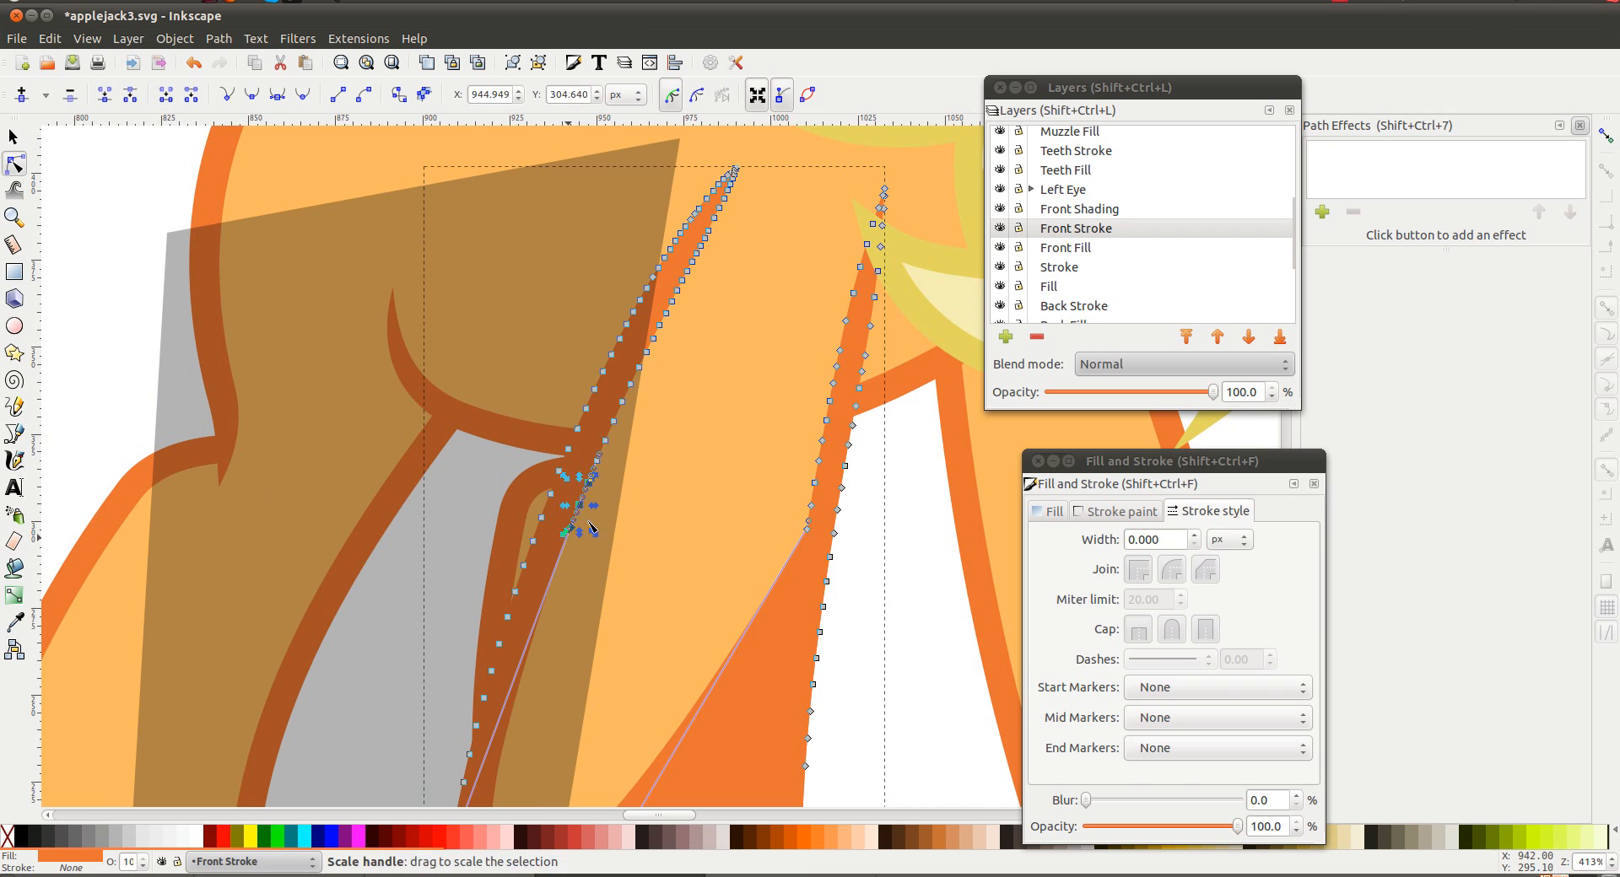
{"action": "key", "text": "Delete"}
{"action": "left_click_drag", "start_coordinate": [643, 403], "coordinate": [595, 481]}
{"action": "key", "text": "Delete"}
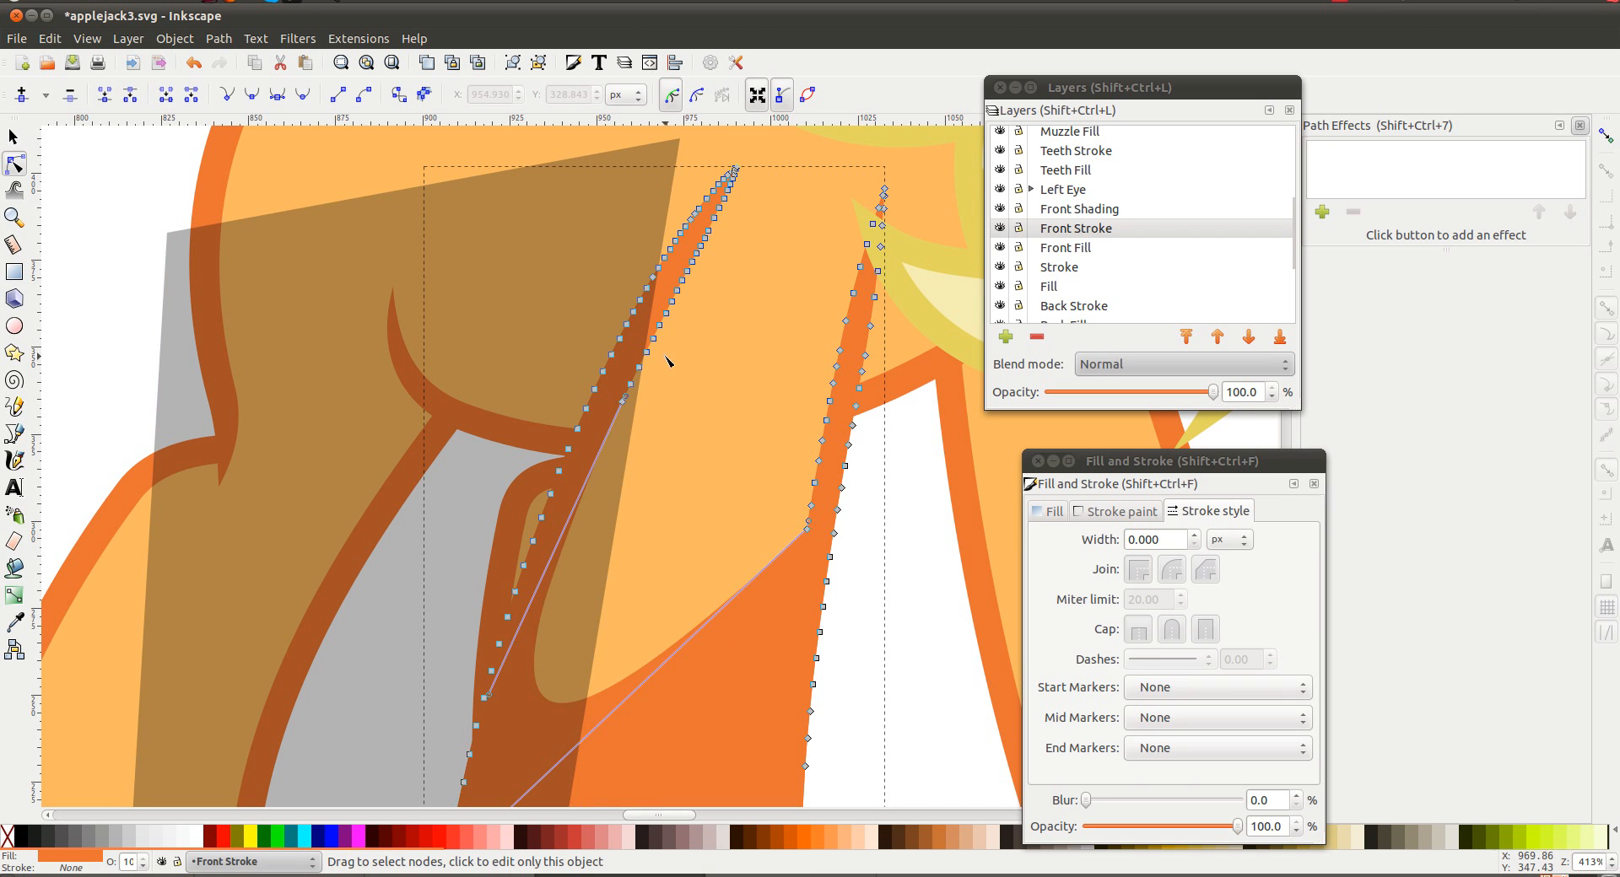
Repeatedly delete the two end nodes of the segment bridging the leg's inner edges, working upward
{"action": "left_click_drag", "start_coordinate": [696, 641], "coordinate": [690, 595]}
{"action": "left_click", "coordinate": [693, 554]}
{"action": "key", "text": "Delete"}
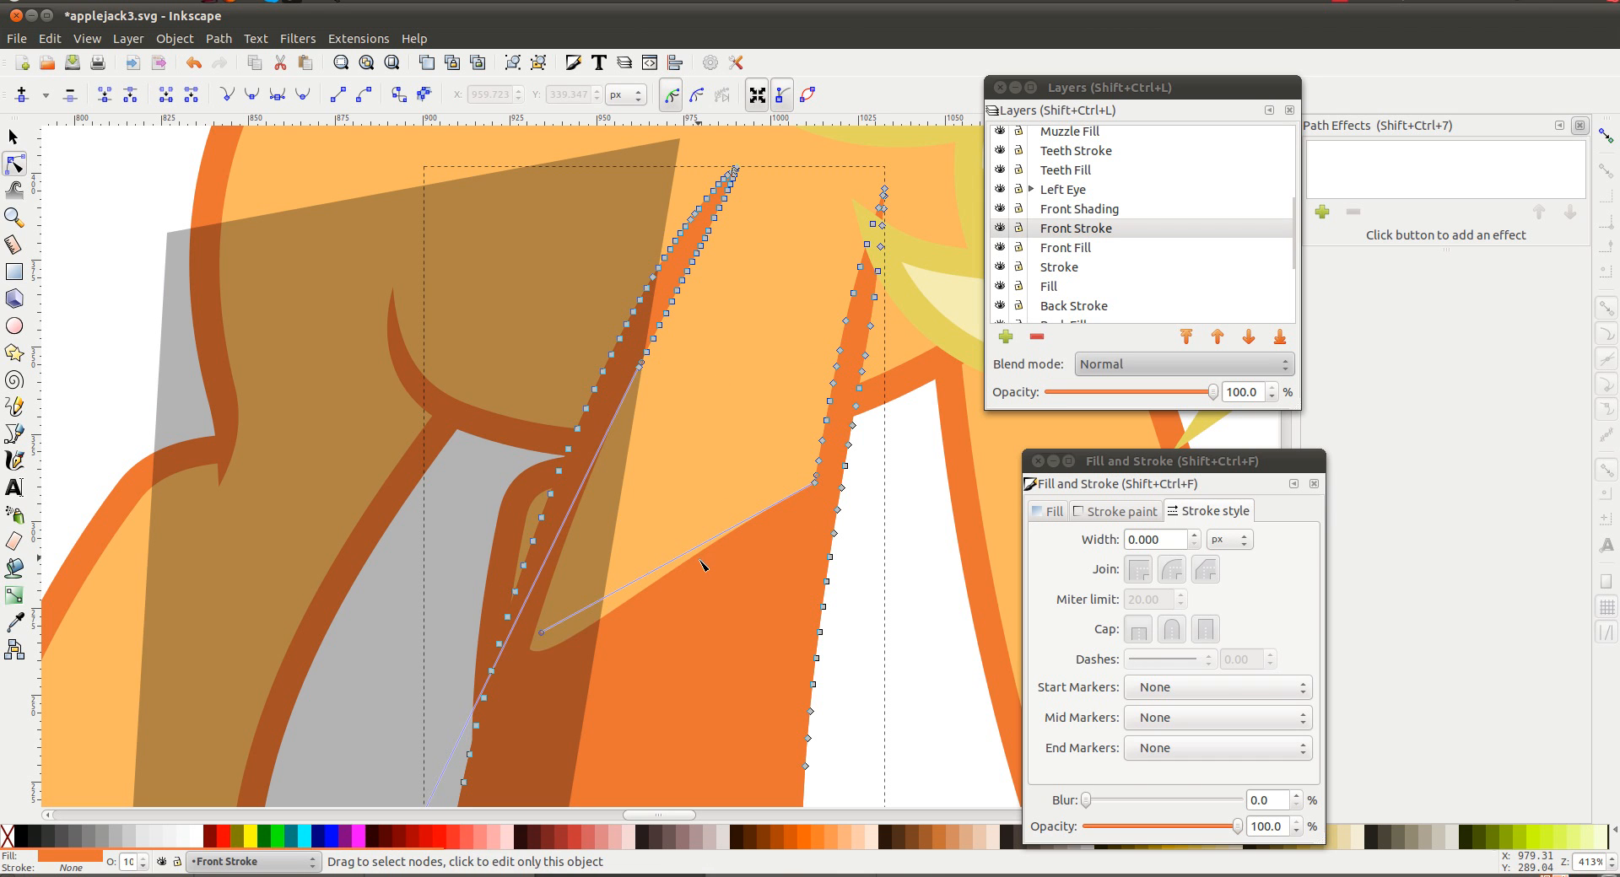
{"action": "left_click", "coordinate": [704, 553]}
{"action": "key", "text": "Delete"}
{"action": "left_click_drag", "start_coordinate": [707, 559], "coordinate": [707, 544]}
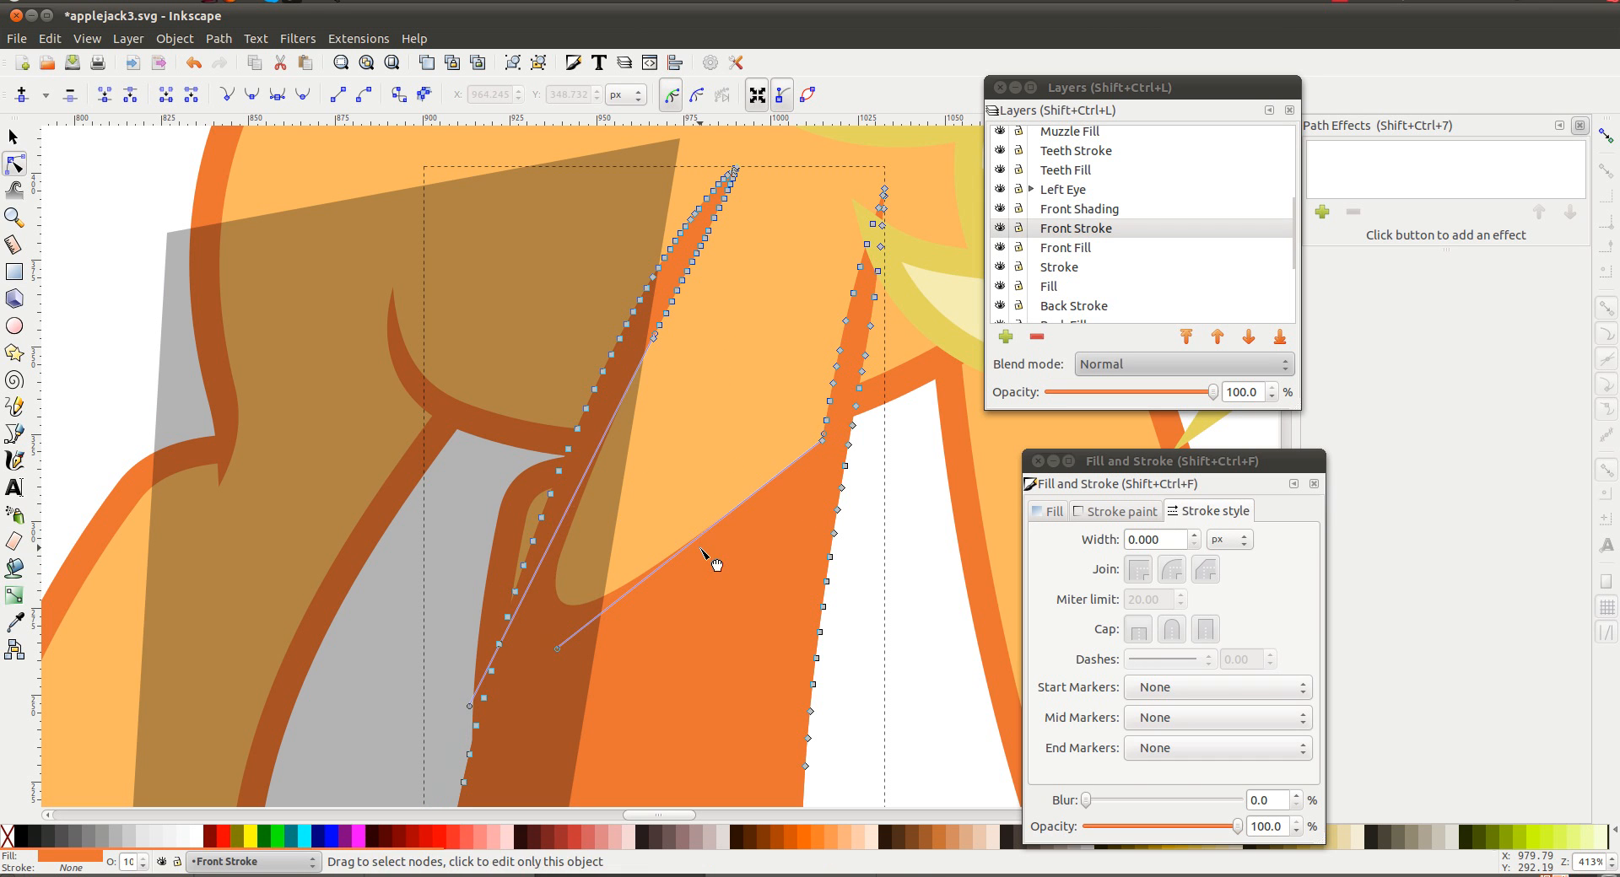
{"action": "left_click", "coordinate": [714, 534]}
{"action": "key", "text": "Delete"}
Delete the inner-edge nodes on the front side of the upper leg, up to the hair
{"action": "mouse_move", "coordinate": [720, 231]}
{"action": "left_mouse_down"}
{"action": "mouse_move", "coordinate": [677, 315]}
{"action": "mouse_move", "coordinate": [688, 304]}
{"action": "left_mouse_up"}
{"action": "left_click_drag", "start_coordinate": [797, 226], "coordinate": [844, 446]}
{"action": "key", "text": "Delete"}
{"action": "left_click_drag", "start_coordinate": [827, 247], "coordinate": [864, 330]}
{"action": "key", "text": "Delete"}
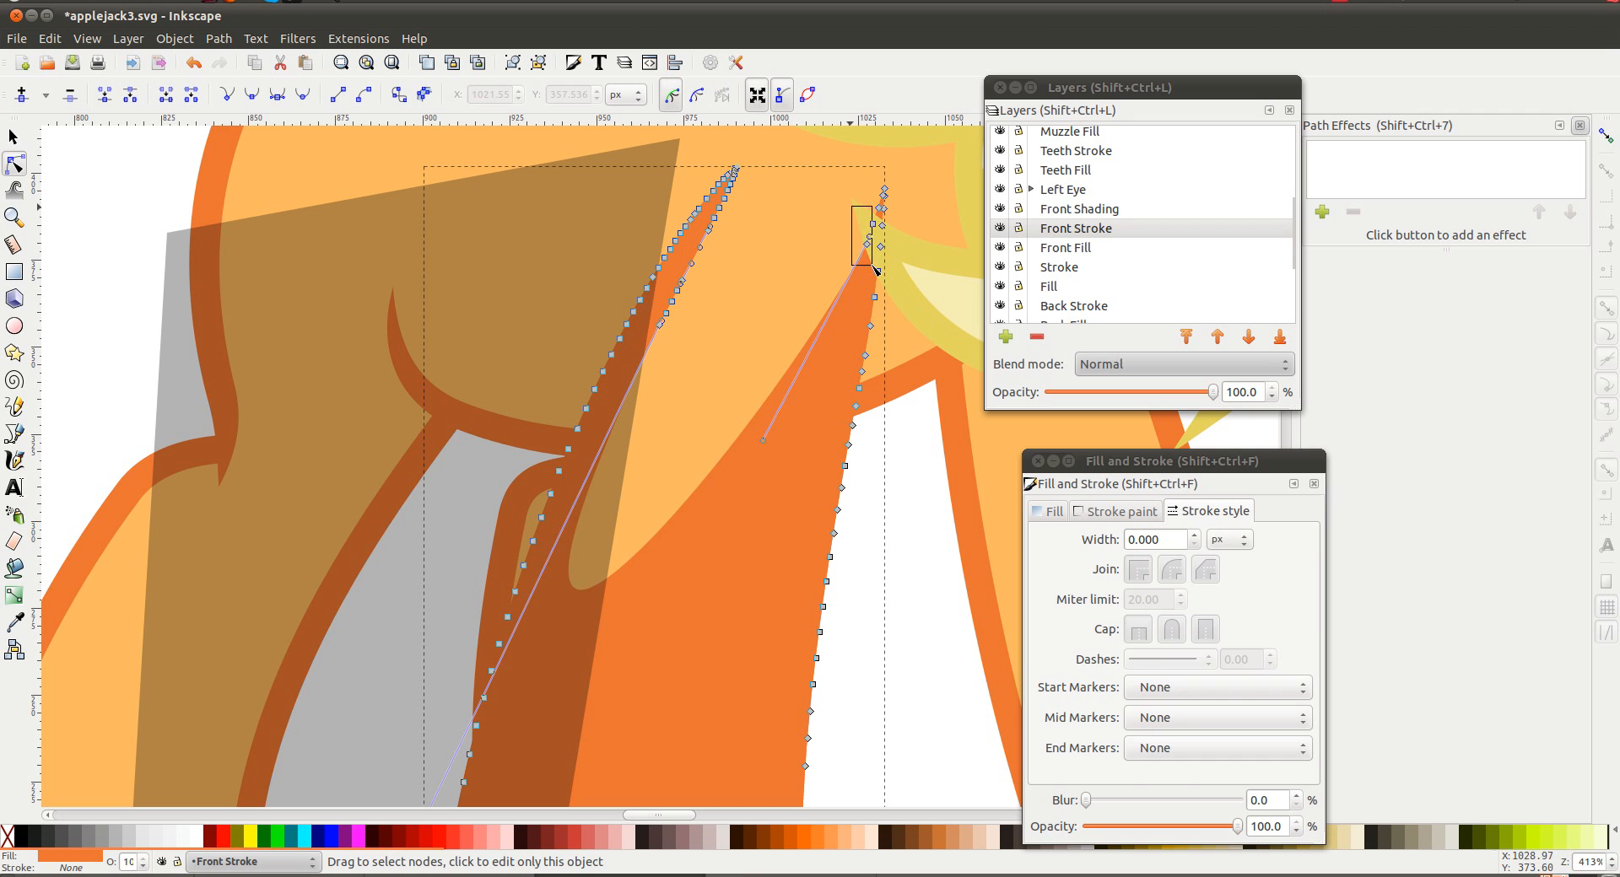
{"action": "left_click_drag", "start_coordinate": [875, 257], "coordinate": [875, 258]}
{"action": "key", "text": "Delete"}
Delete the inner-edge nodes on the rear side of the upper leg, up to the outline's tip
{"action": "left_click_drag", "start_coordinate": [697, 251], "coordinate": [651, 351]}
{"action": "left_click_drag", "start_coordinate": [692, 294], "coordinate": [652, 346]}
{"action": "key", "text": "Delete"}
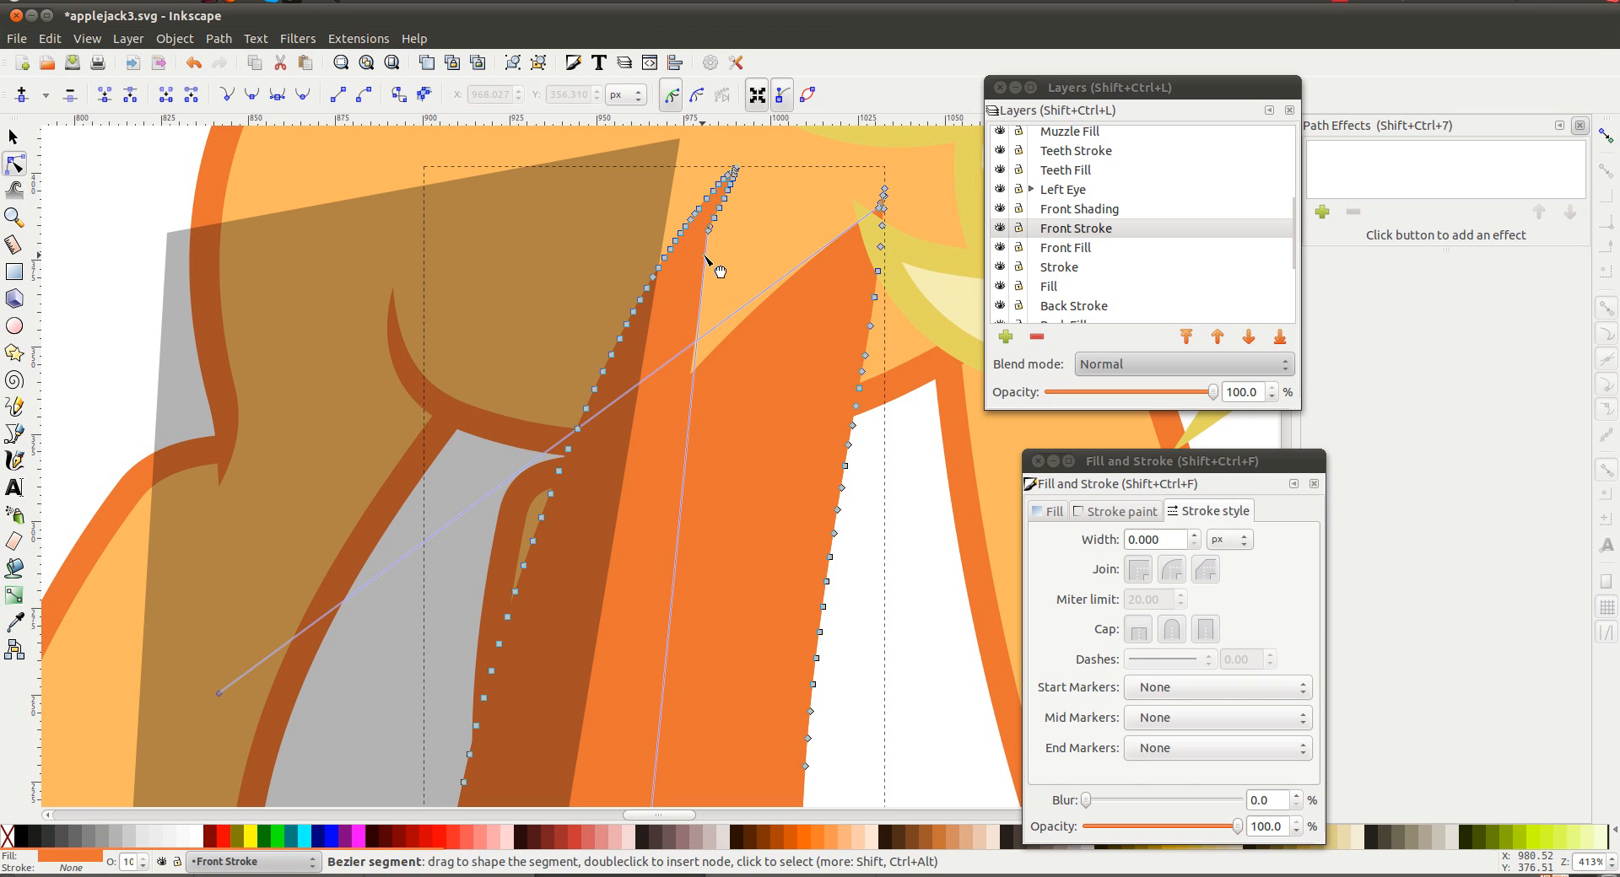
{"action": "mouse_move", "coordinate": [723, 270]}
{"action": "left_mouse_down"}
{"action": "mouse_move", "coordinate": [721, 214]}
{"action": "mouse_move", "coordinate": [710, 224]}
{"action": "left_mouse_up"}
{"action": "key", "text": "Delete"}
{"action": "key", "text": "Delete"}
{"action": "key", "text": "Delete"}
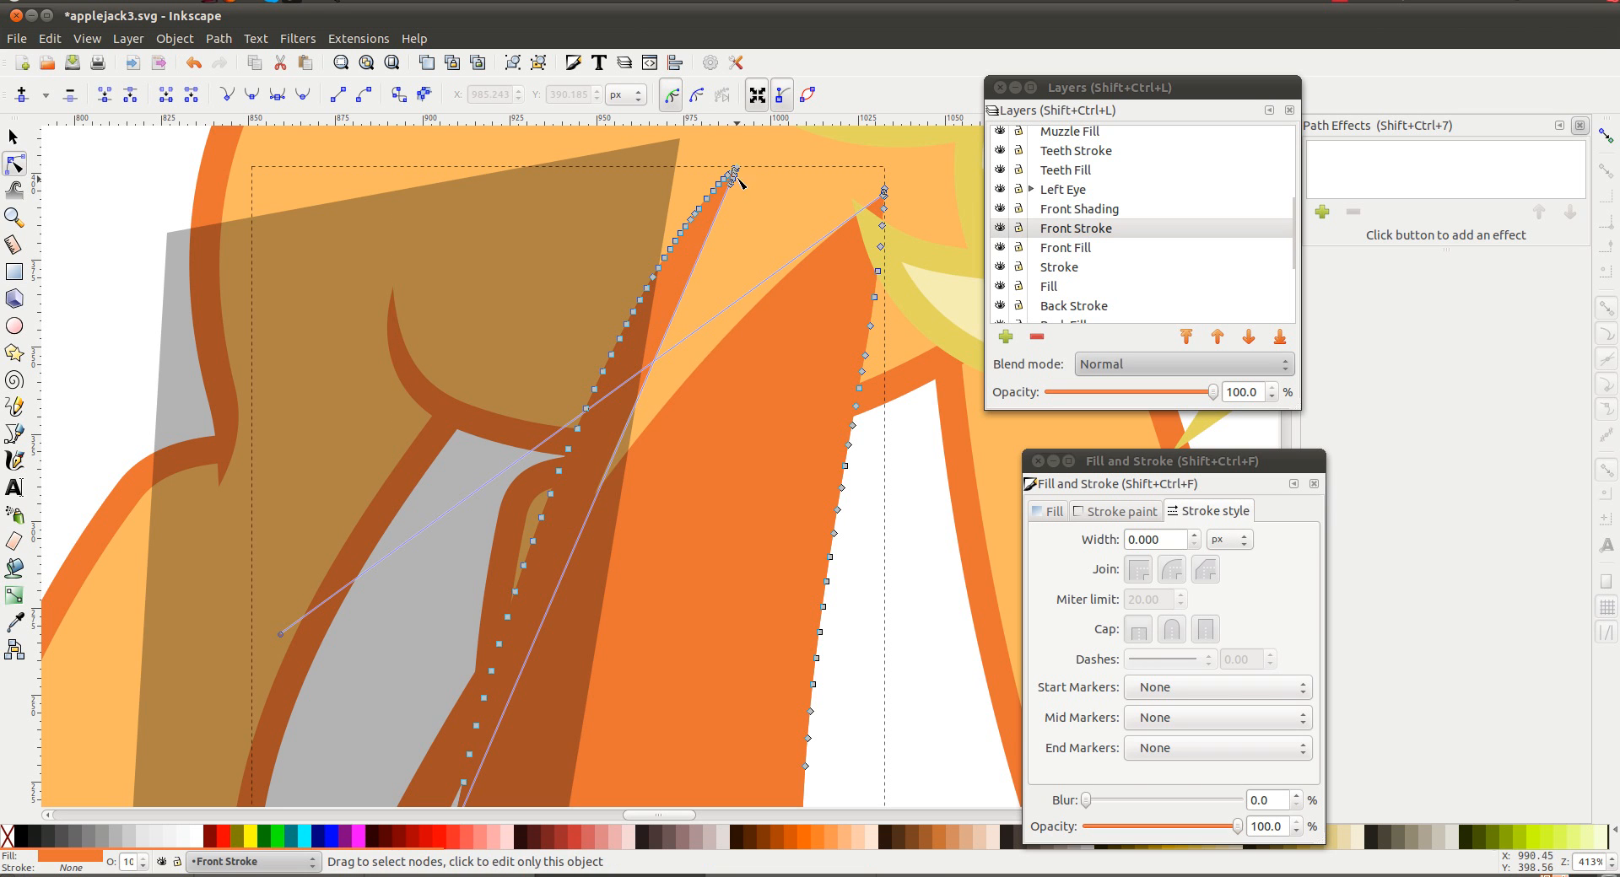
Delete the remaining pairs of inner nodes beside the two upper tips of the leg outline
{"action": "left_click", "coordinate": [730, 177]}
{"action": "key", "text": "Delete"}
{"action": "left_click", "coordinate": [723, 204]}
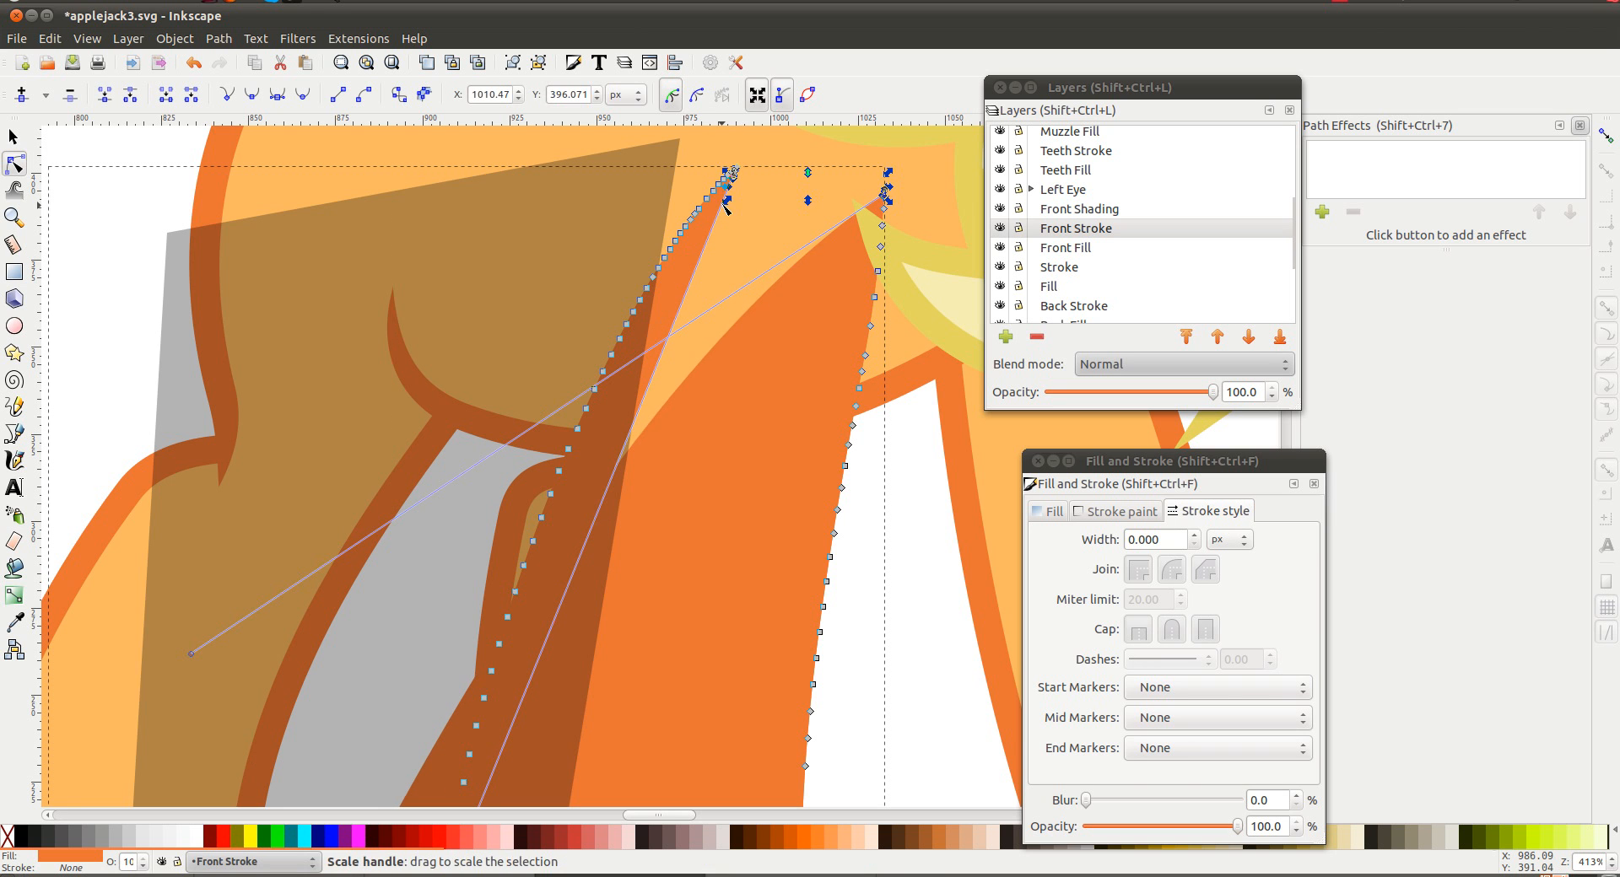
{"action": "key", "text": "Delete"}
{"action": "double_click", "coordinate": [772, 295]}
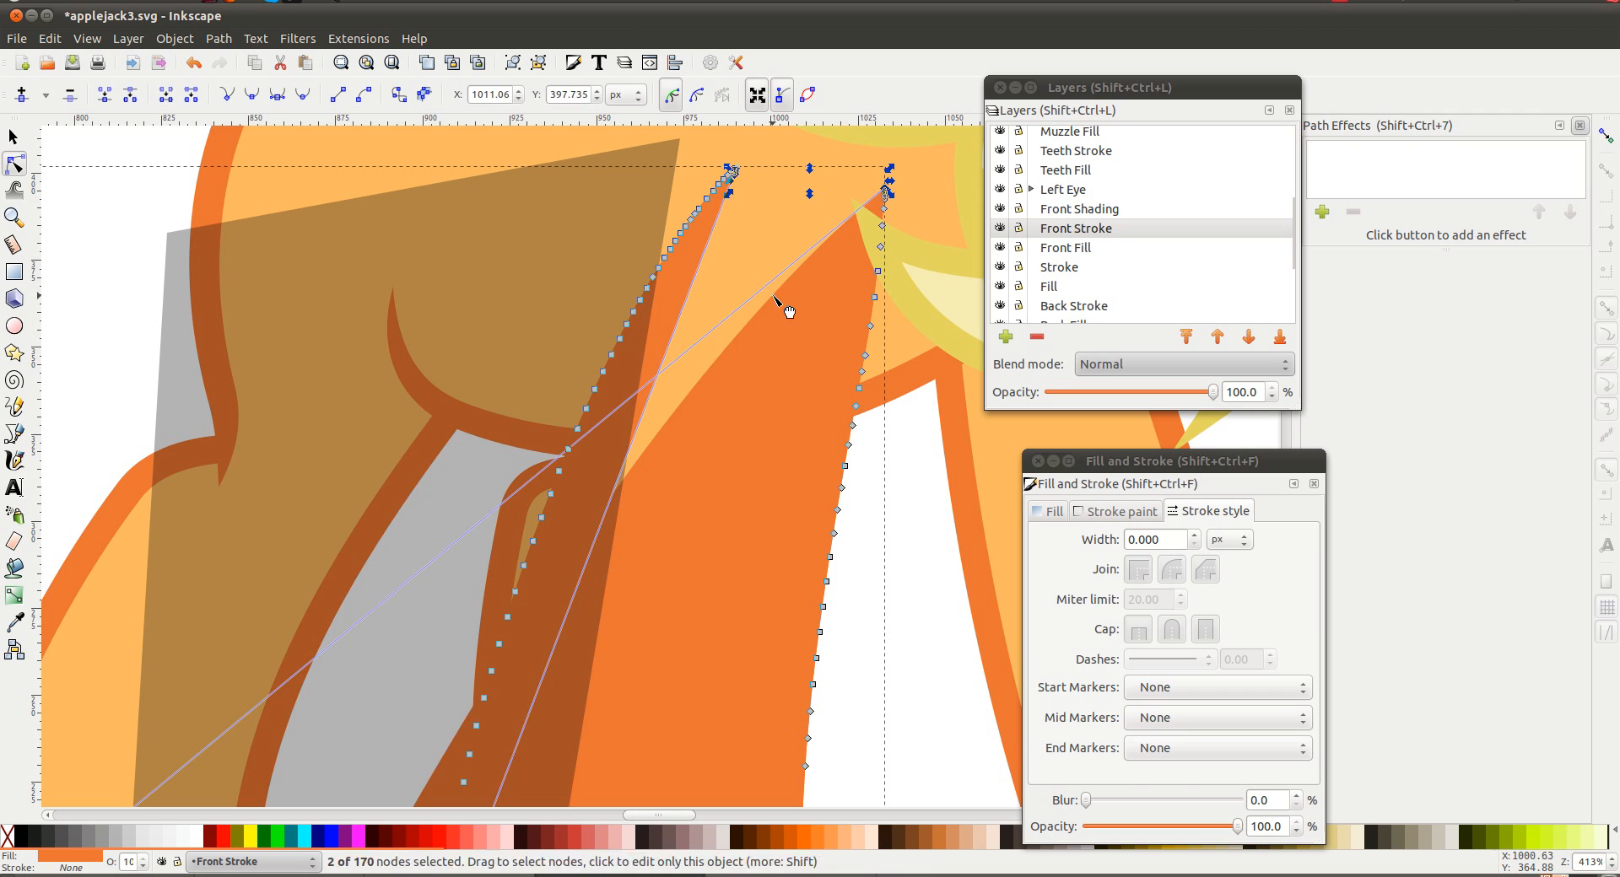
{"action": "key", "text": "Delete"}
Turn the curved segment joining the outline's two upper tips into a straight line
{"action": "left_click", "coordinate": [805, 279]}
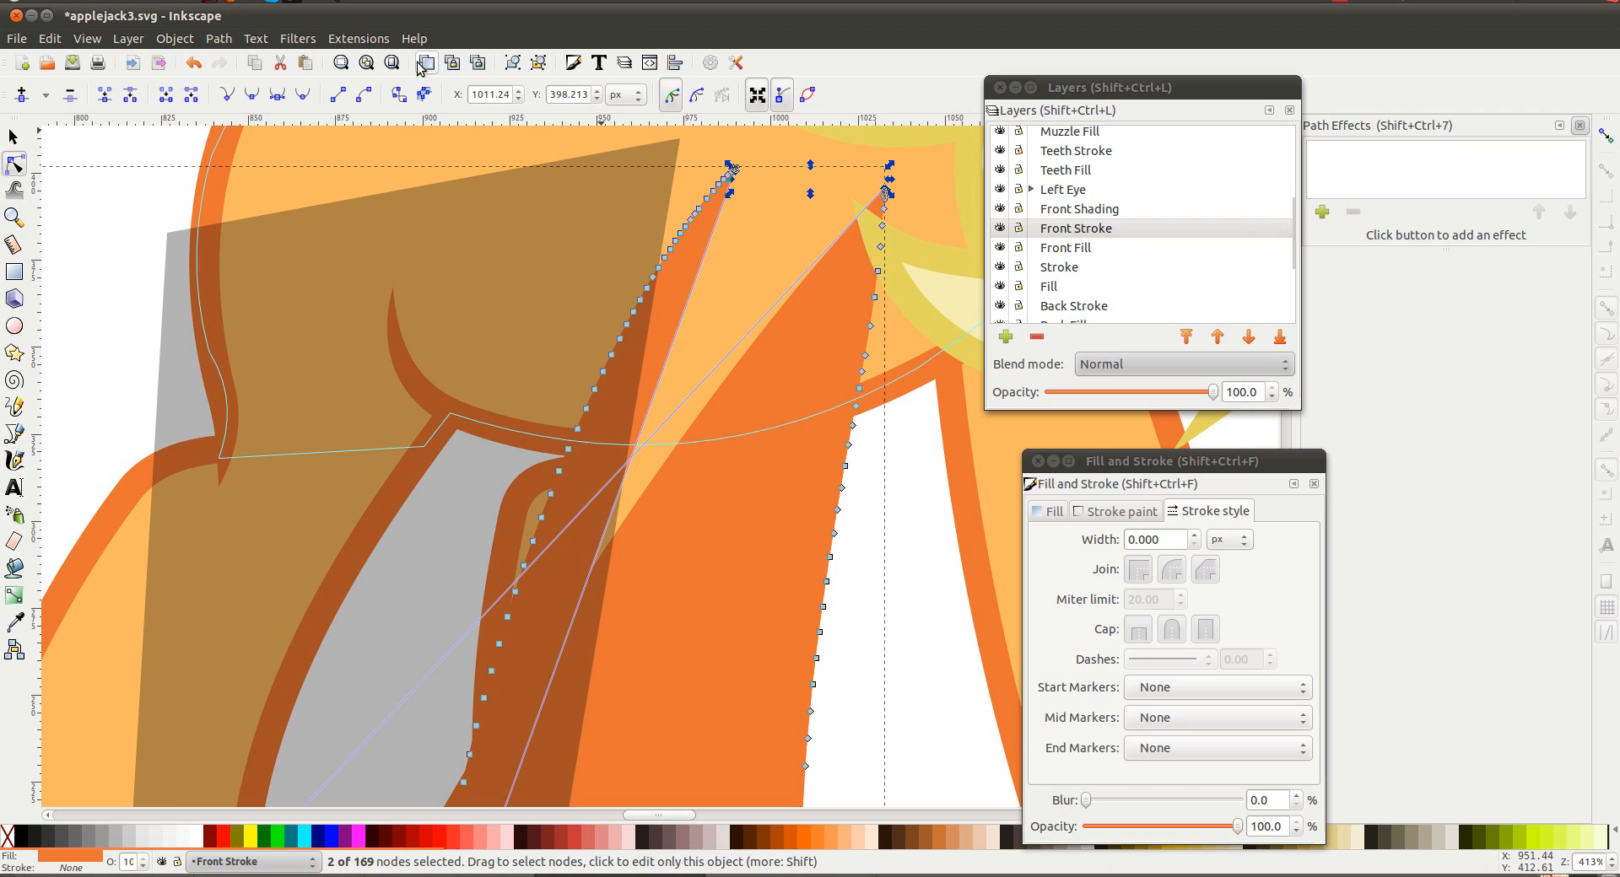
{"action": "left_click", "coordinate": [337, 95]}
{"action": "left_click", "coordinate": [464, 129]}
{"action": "left_click", "coordinate": [817, 318]}
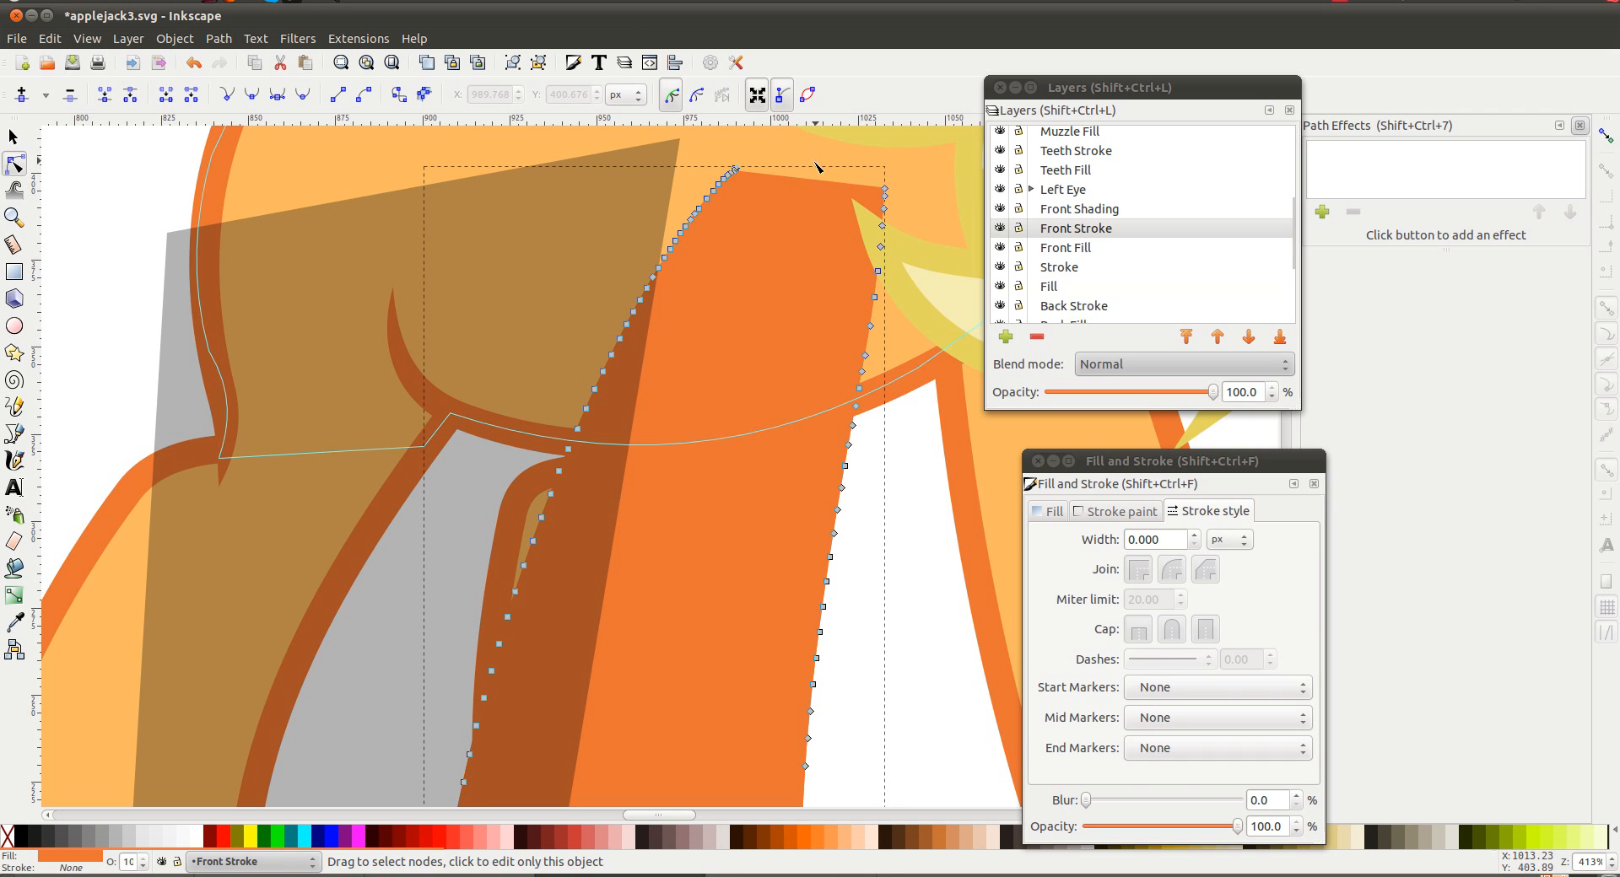
Delete the extra nodes on the leg shape's upper edge and straighten the segment across it again
{"action": "left_click", "coordinate": [814, 178]}
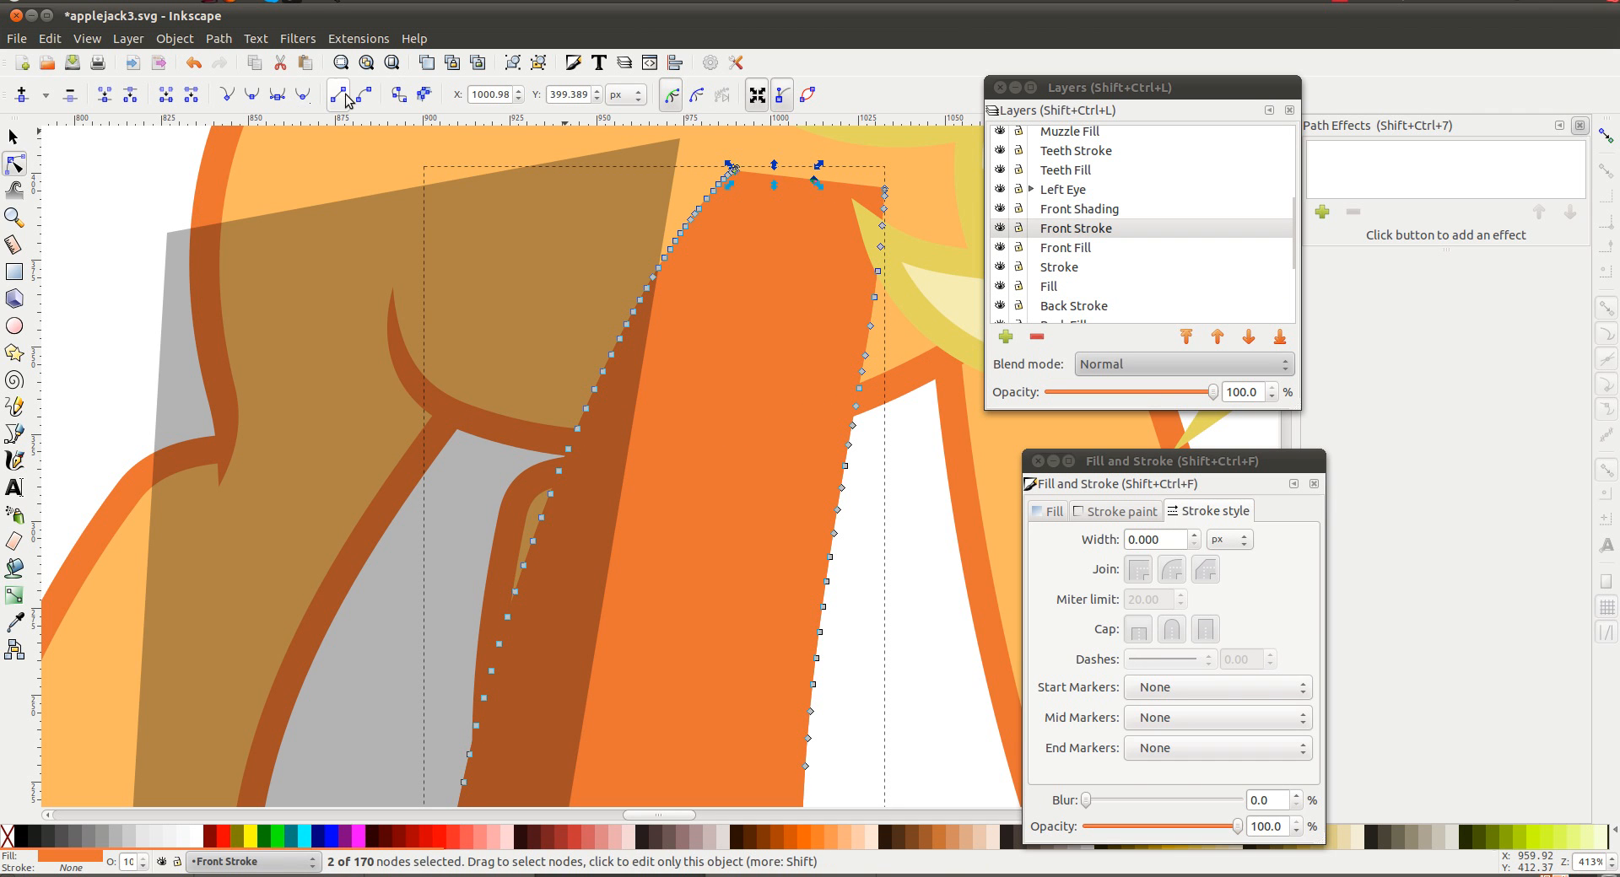
{"action": "key", "text": "Delete"}
{"action": "left_click", "coordinate": [786, 195]}
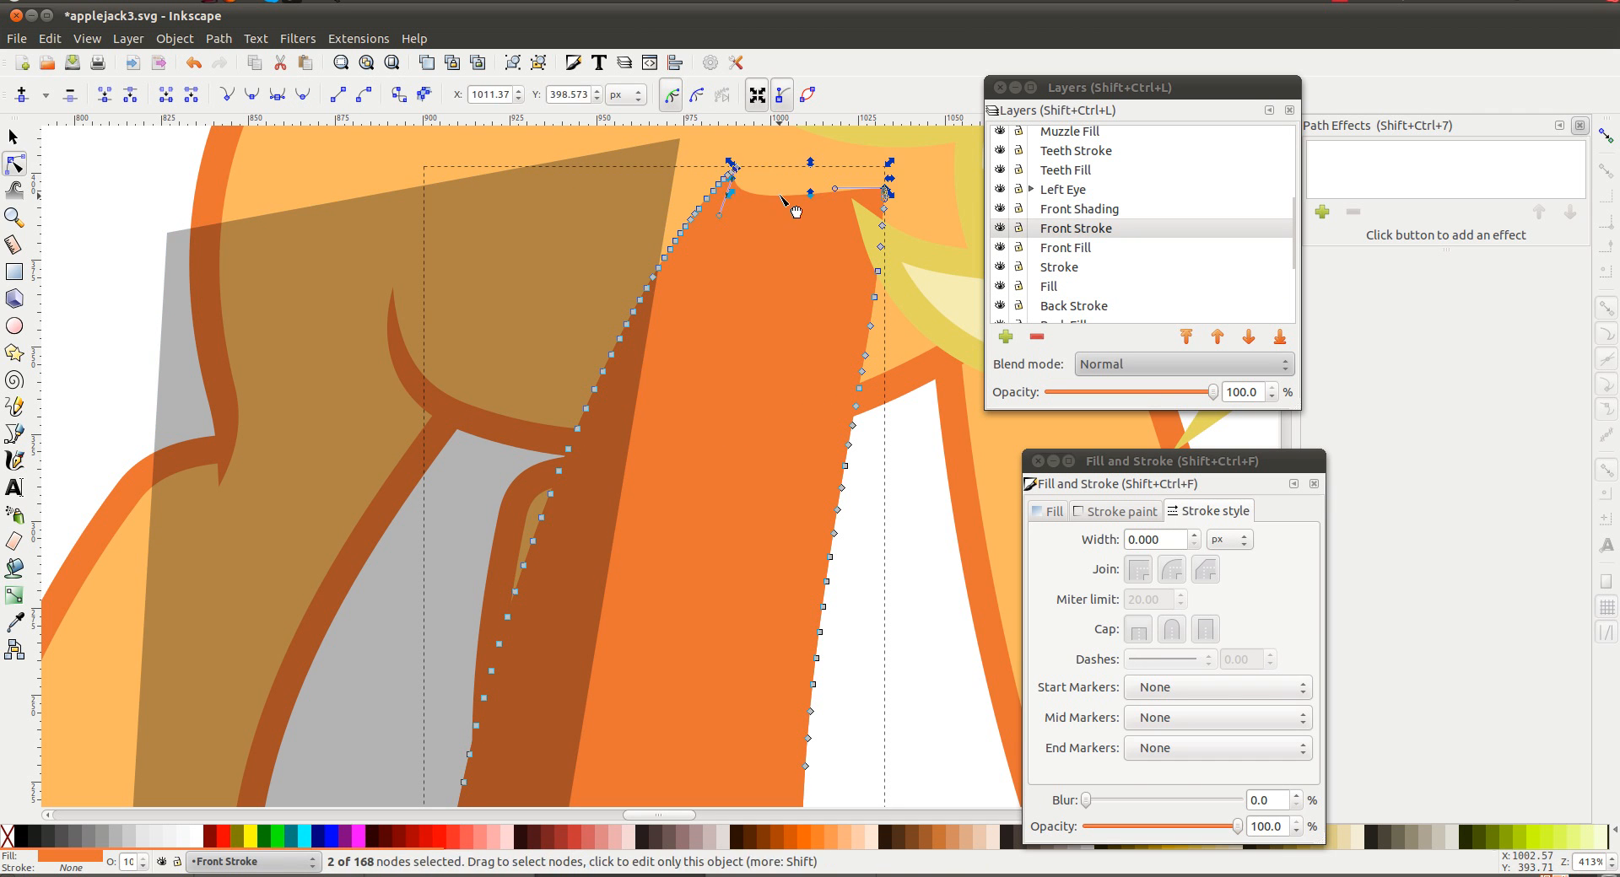
{"action": "left_click", "coordinate": [338, 94]}
{"action": "left_click", "coordinate": [279, 185]}
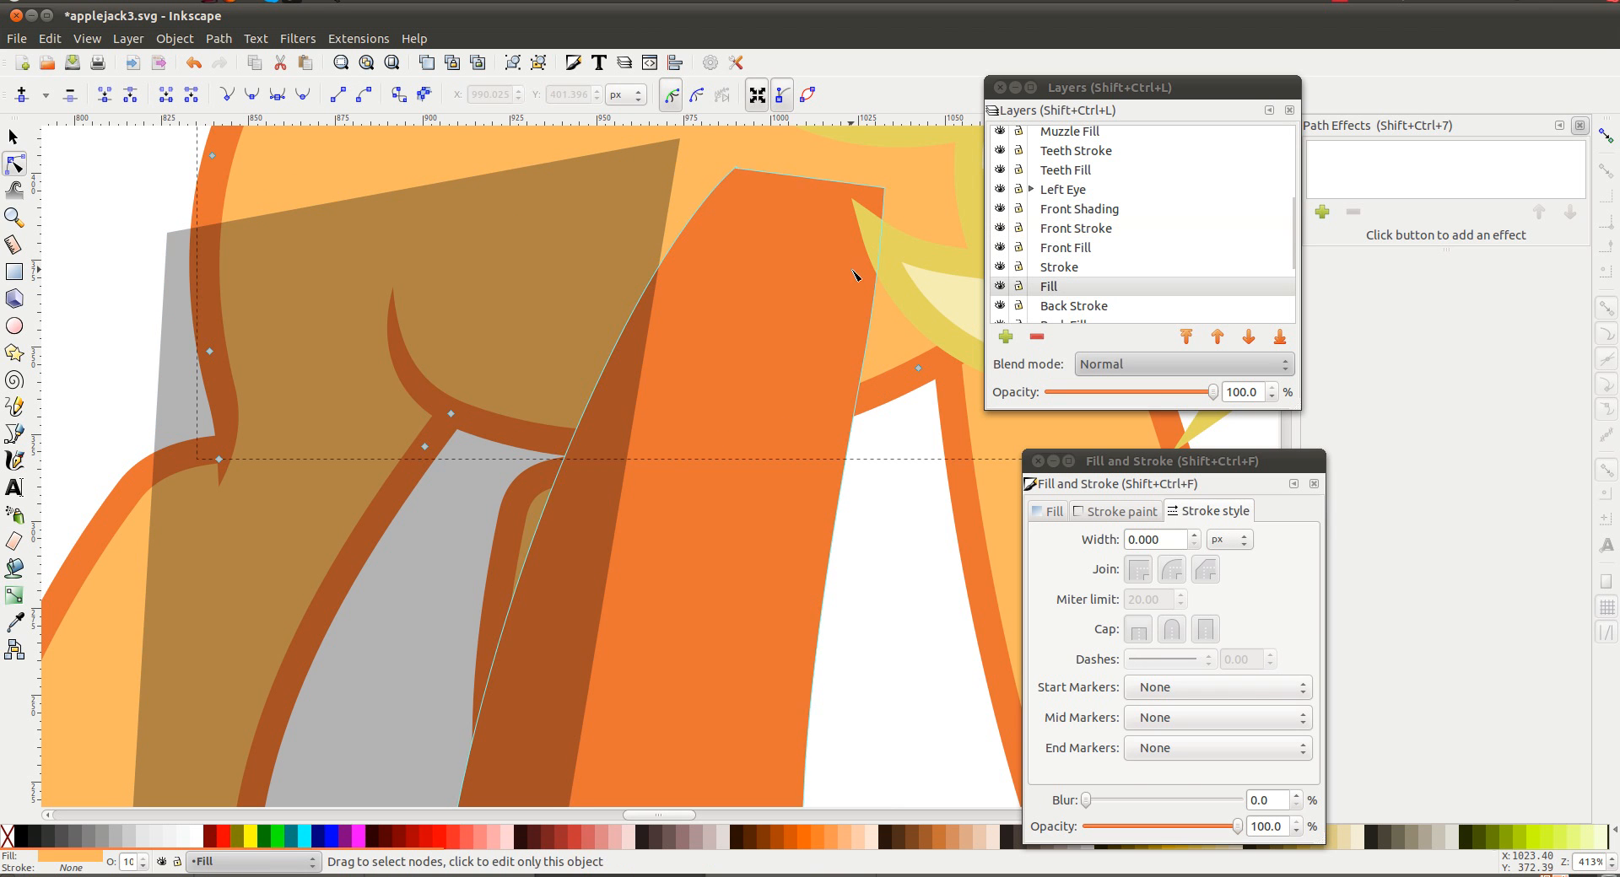
Delete the last leftover nodes beside the leg shape's rear upper tip and make the closing edge a straight line
{"action": "left_click", "coordinate": [793, 184]}
{"action": "double_click", "coordinate": [798, 177]}
{"action": "left_click", "coordinate": [773, 174]}
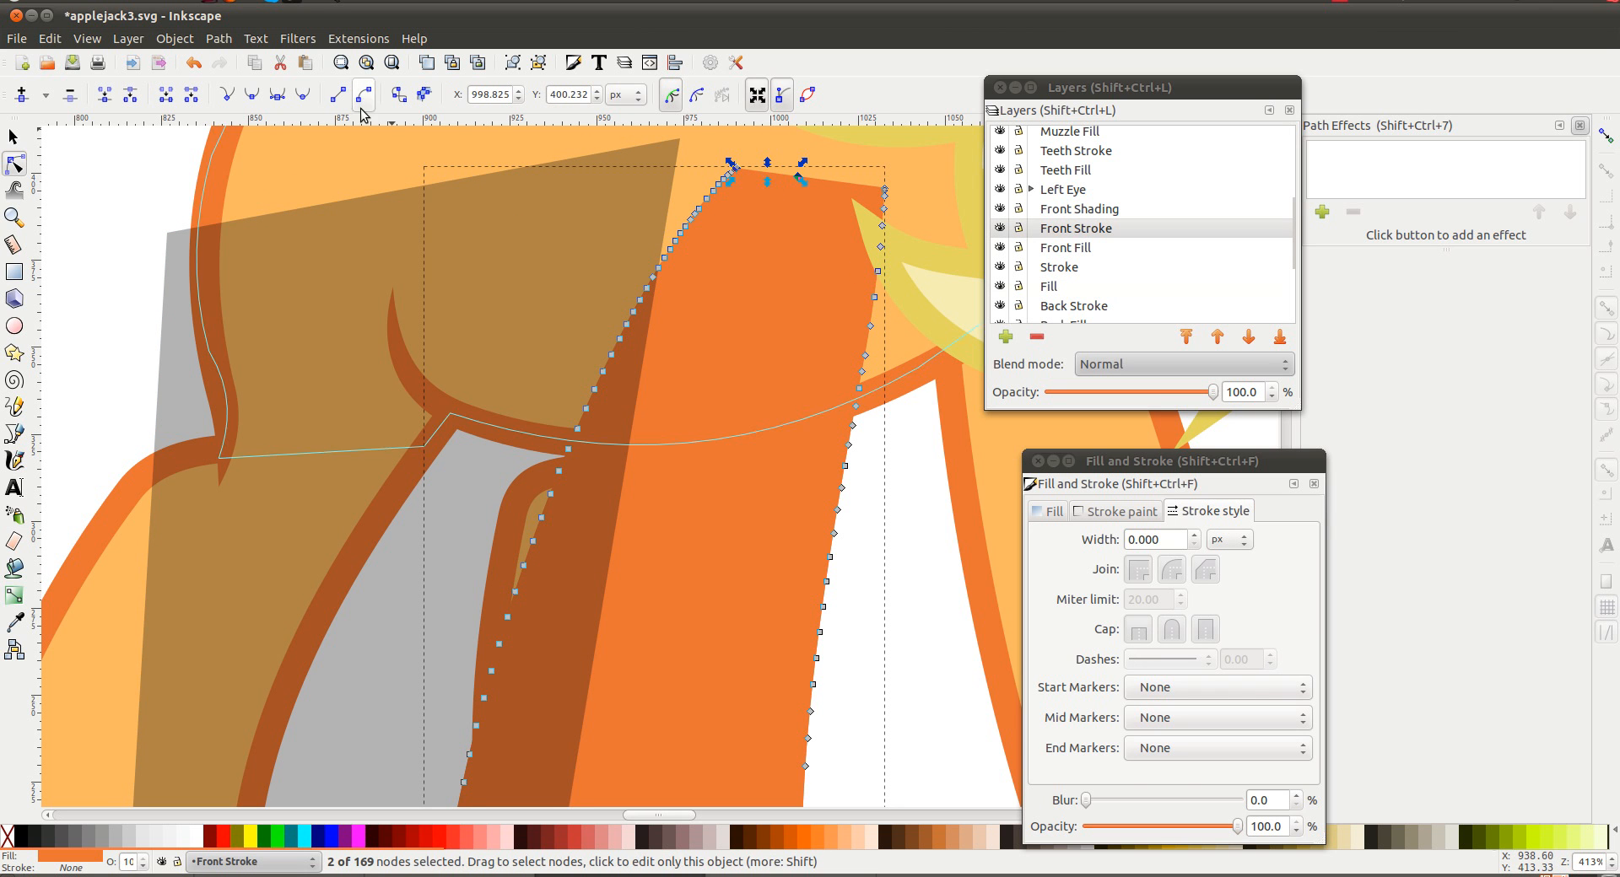
{"action": "key", "text": "Delete"}
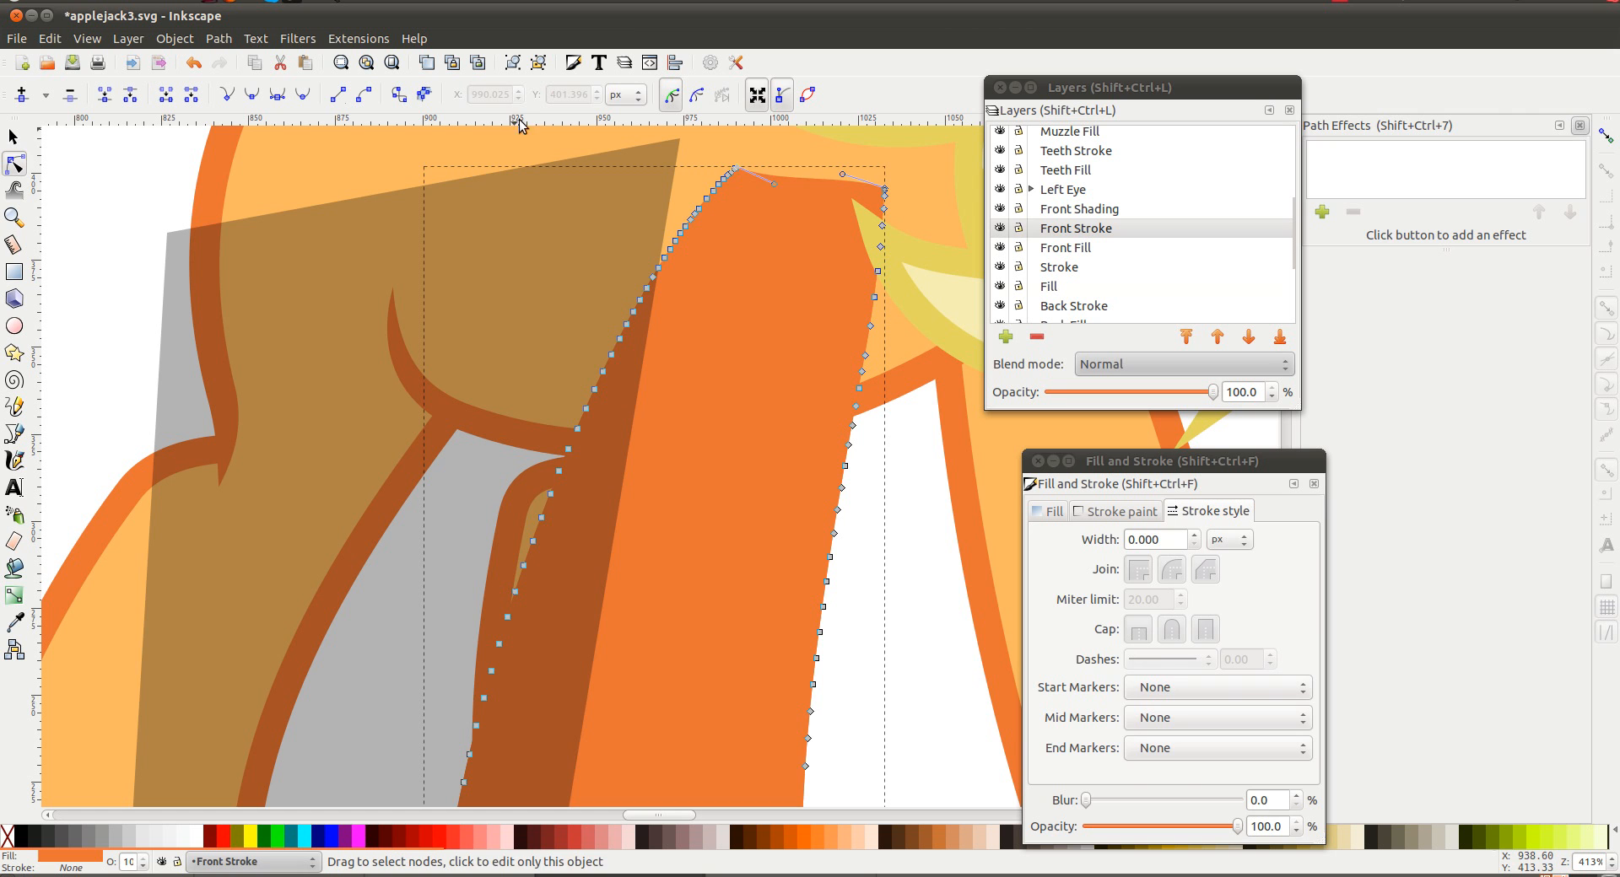
{"action": "left_click", "coordinate": [189, 152]}
{"action": "left_click", "coordinate": [817, 181]}
{"action": "left_click", "coordinate": [817, 179]}
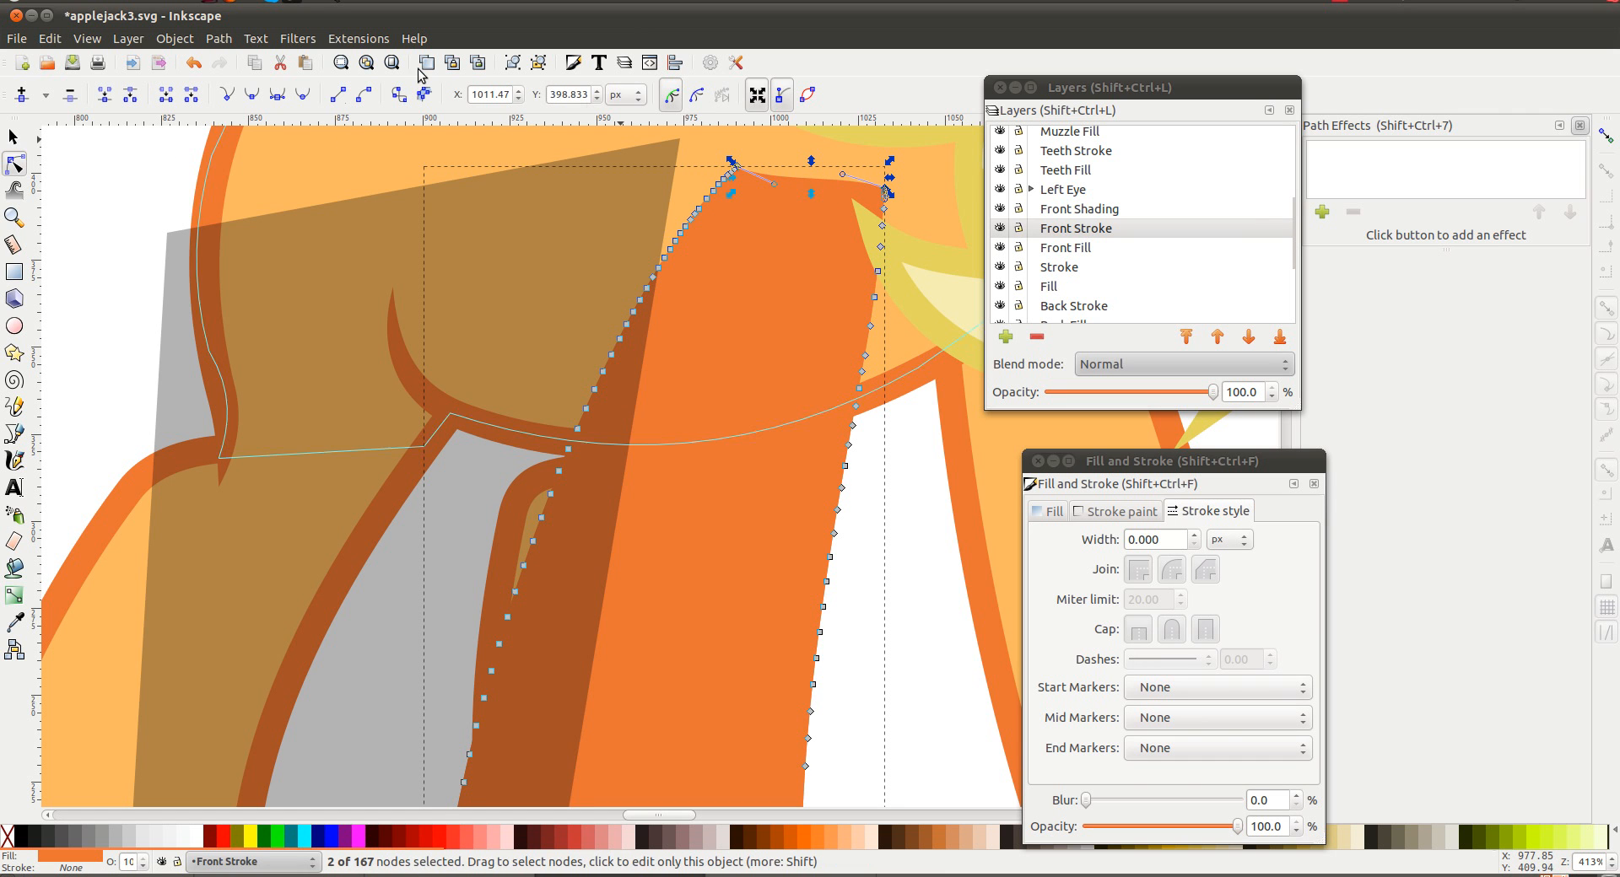
{"action": "left_click", "coordinate": [337, 95]}
{"action": "left_click", "coordinate": [895, 509]}
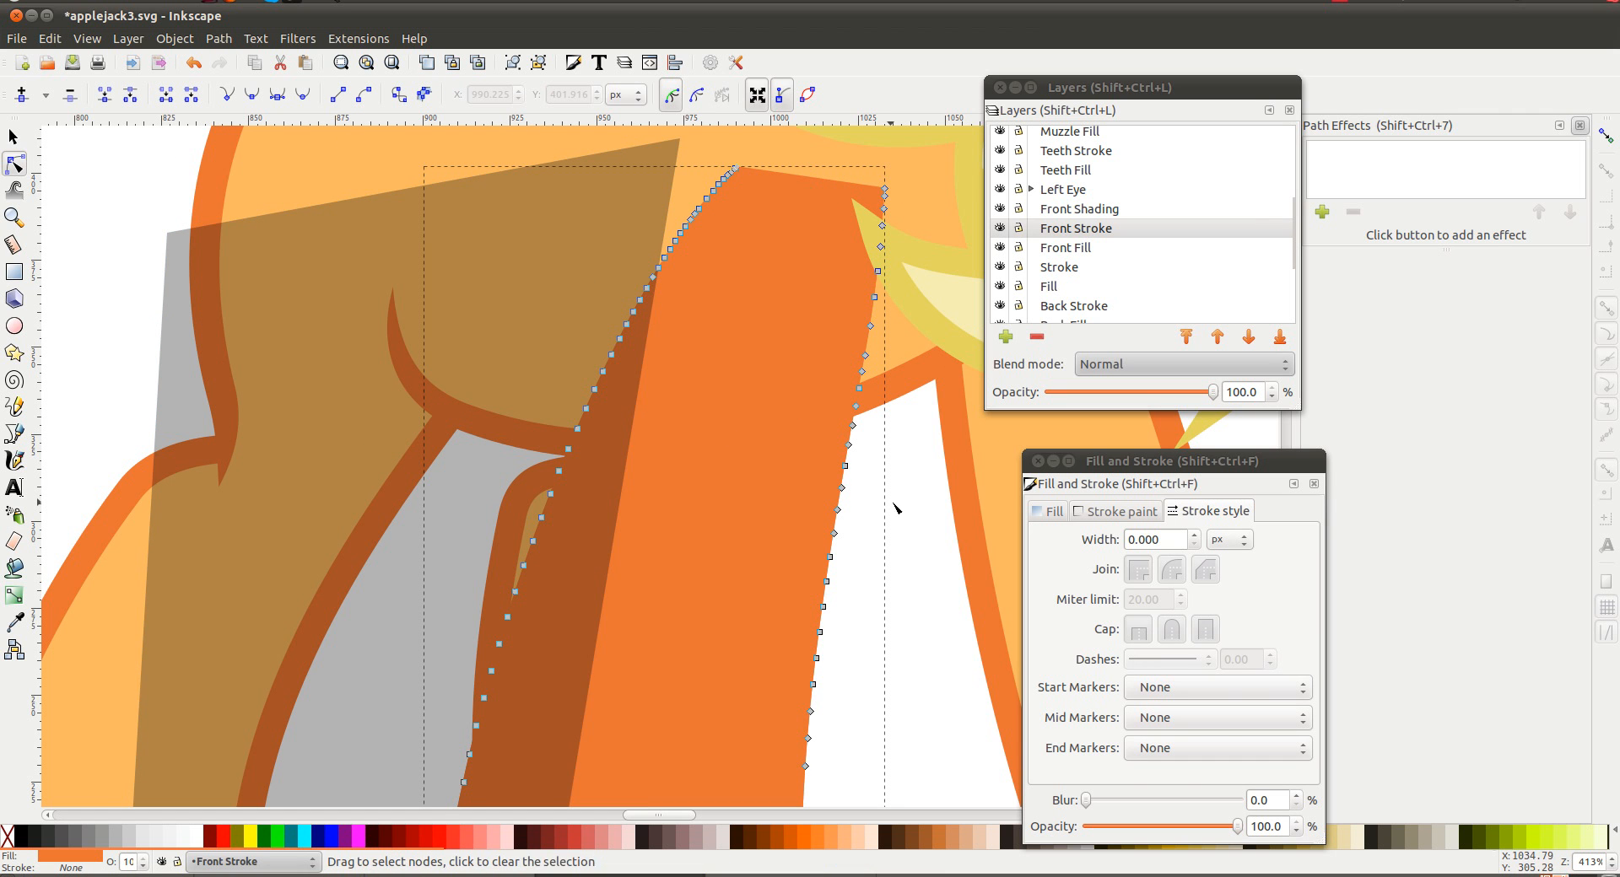
Raise the solid leg shape to the Front Shading layer and use it as a clip on the black shading shape
{"action": "key", "text": "s"}
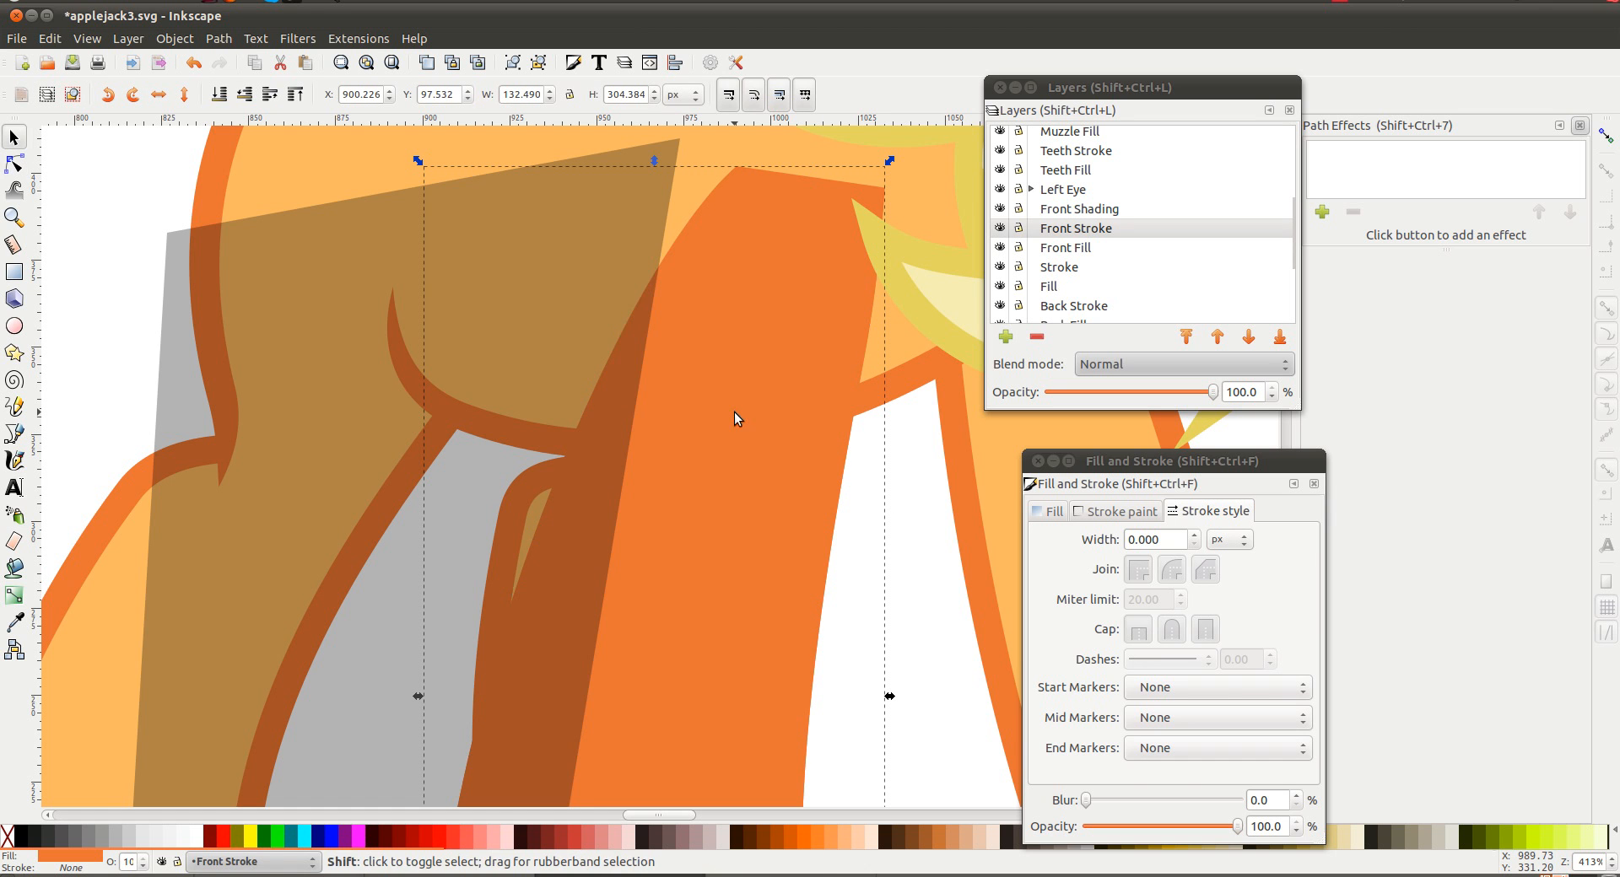
{"action": "key", "text": "shift+Page_Up"}
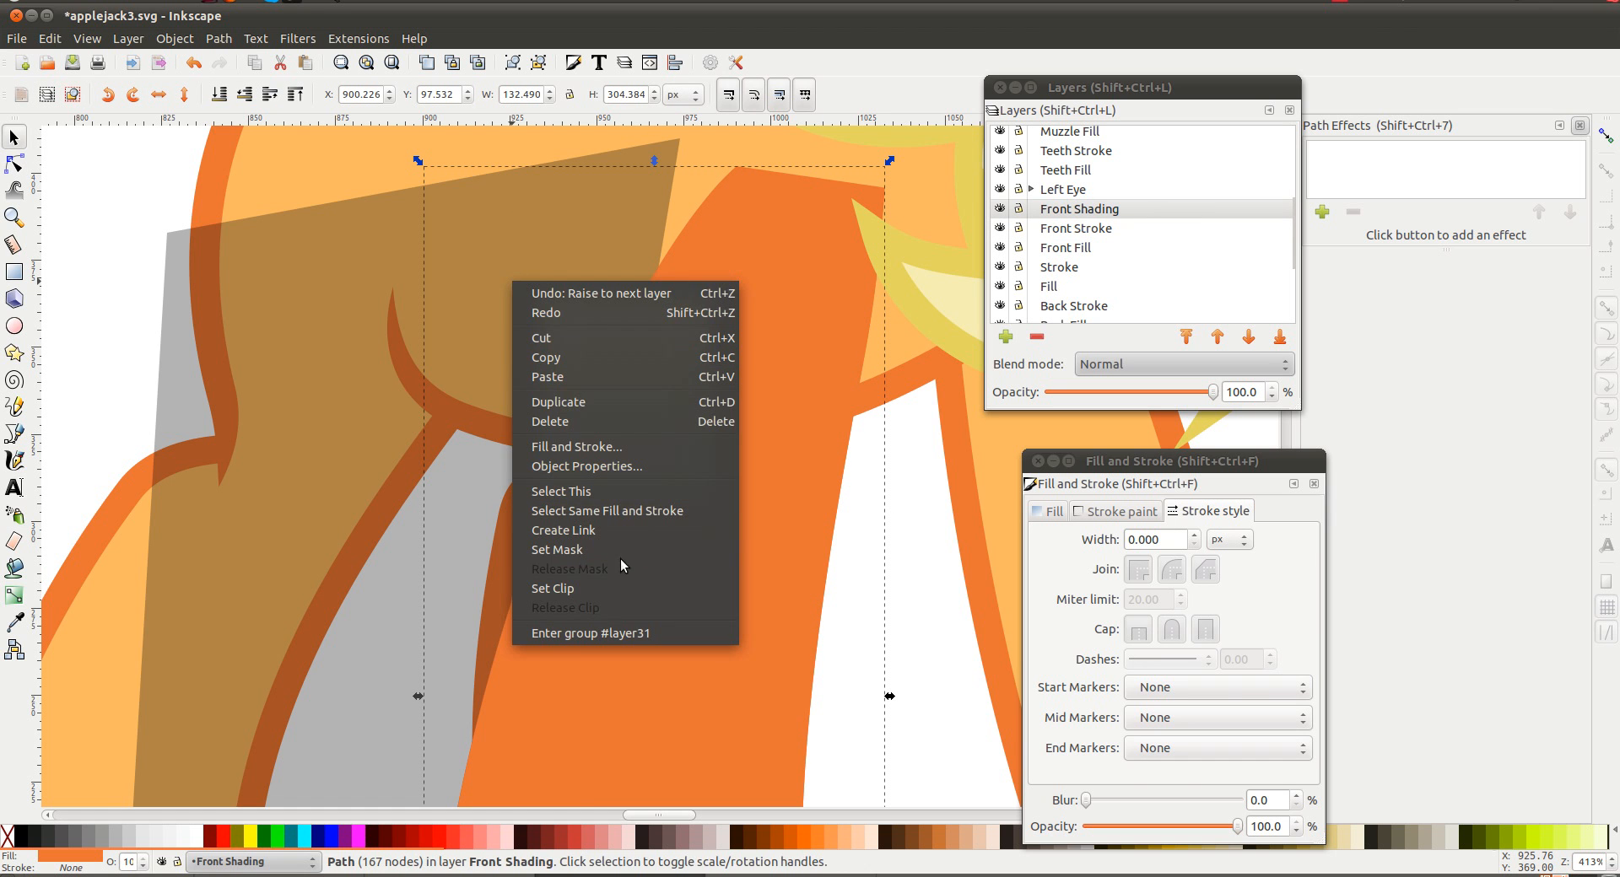
{"action": "left_click", "coordinate": [616, 588]}
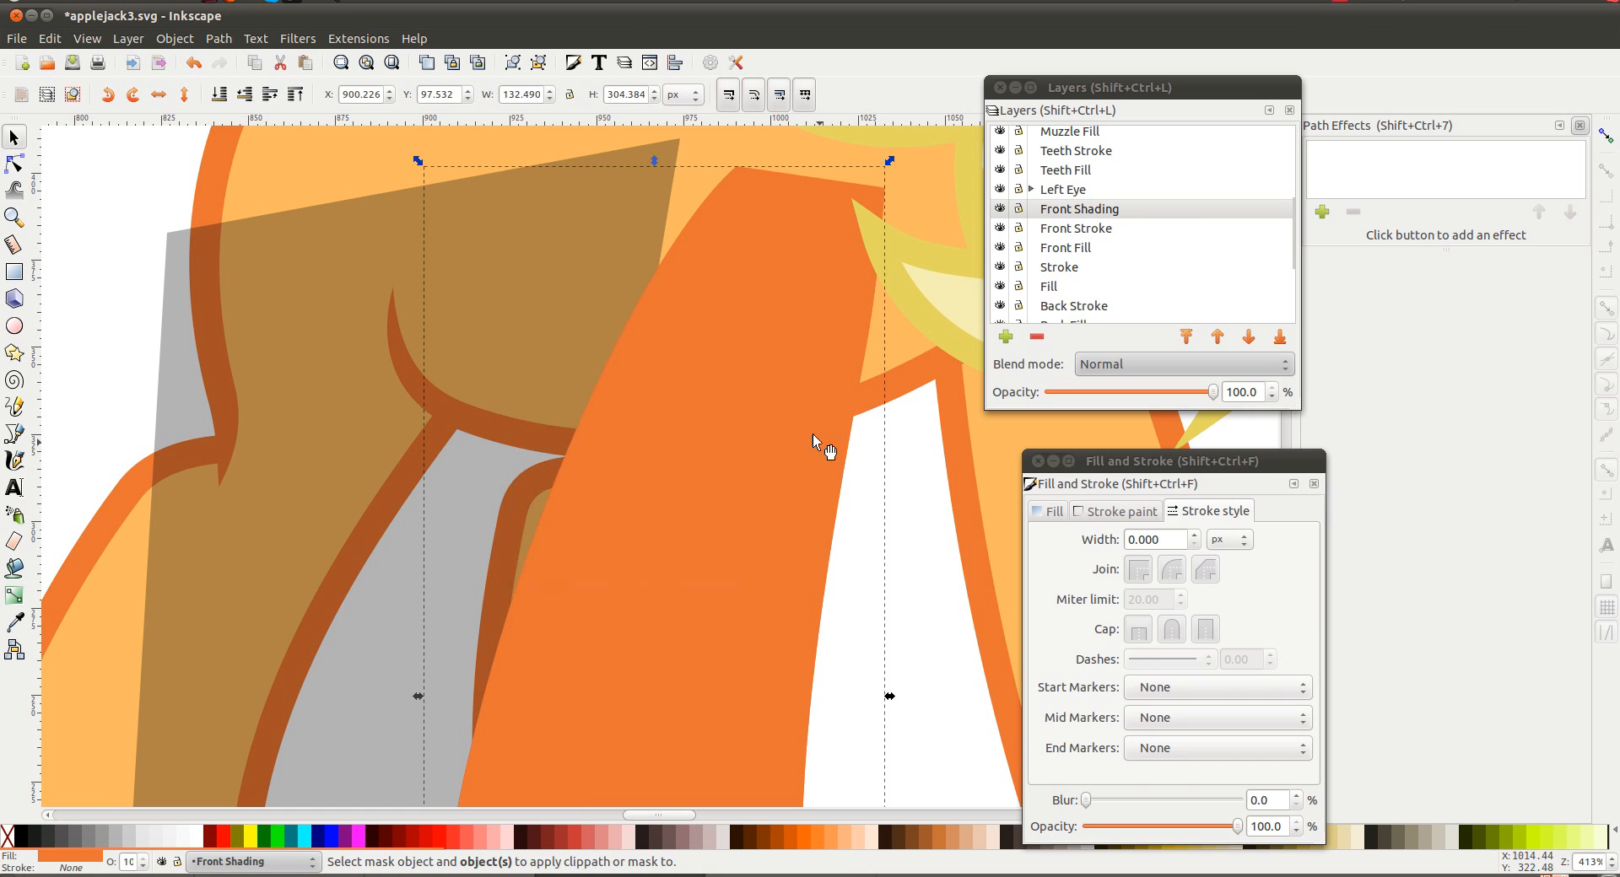
{"action": "scroll", "coordinate": [807, 422], "scroll_direction": "down", "scroll_amount": 2}
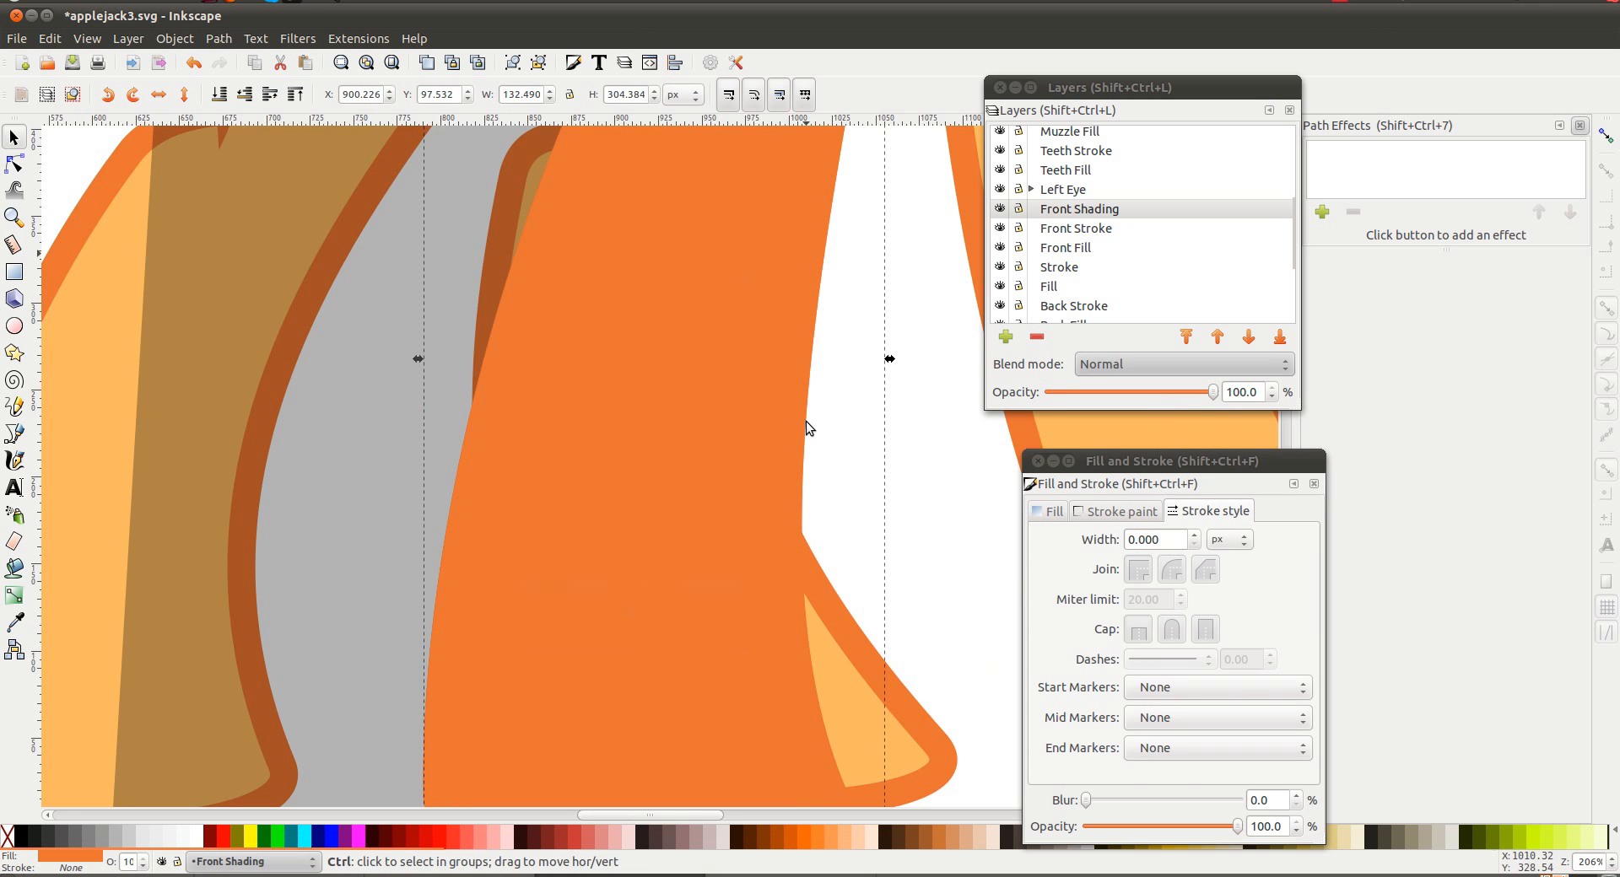
{"action": "left_click", "coordinate": [564, 427], "text": "shift"}
{"action": "right_click", "coordinate": [571, 426]}
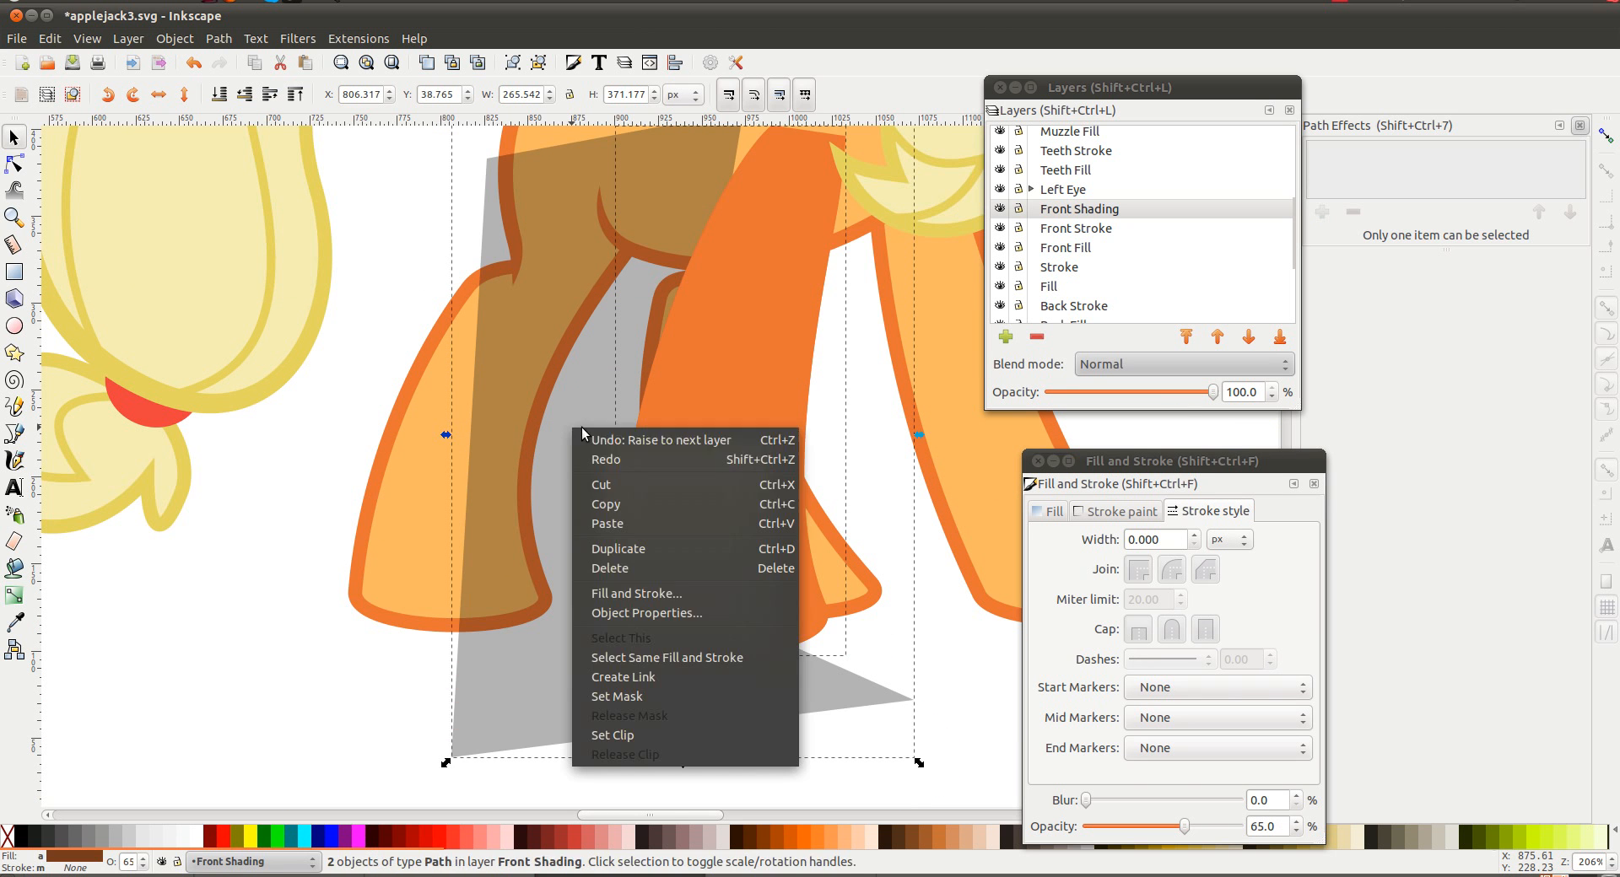
{"action": "left_click", "coordinate": [656, 736]}
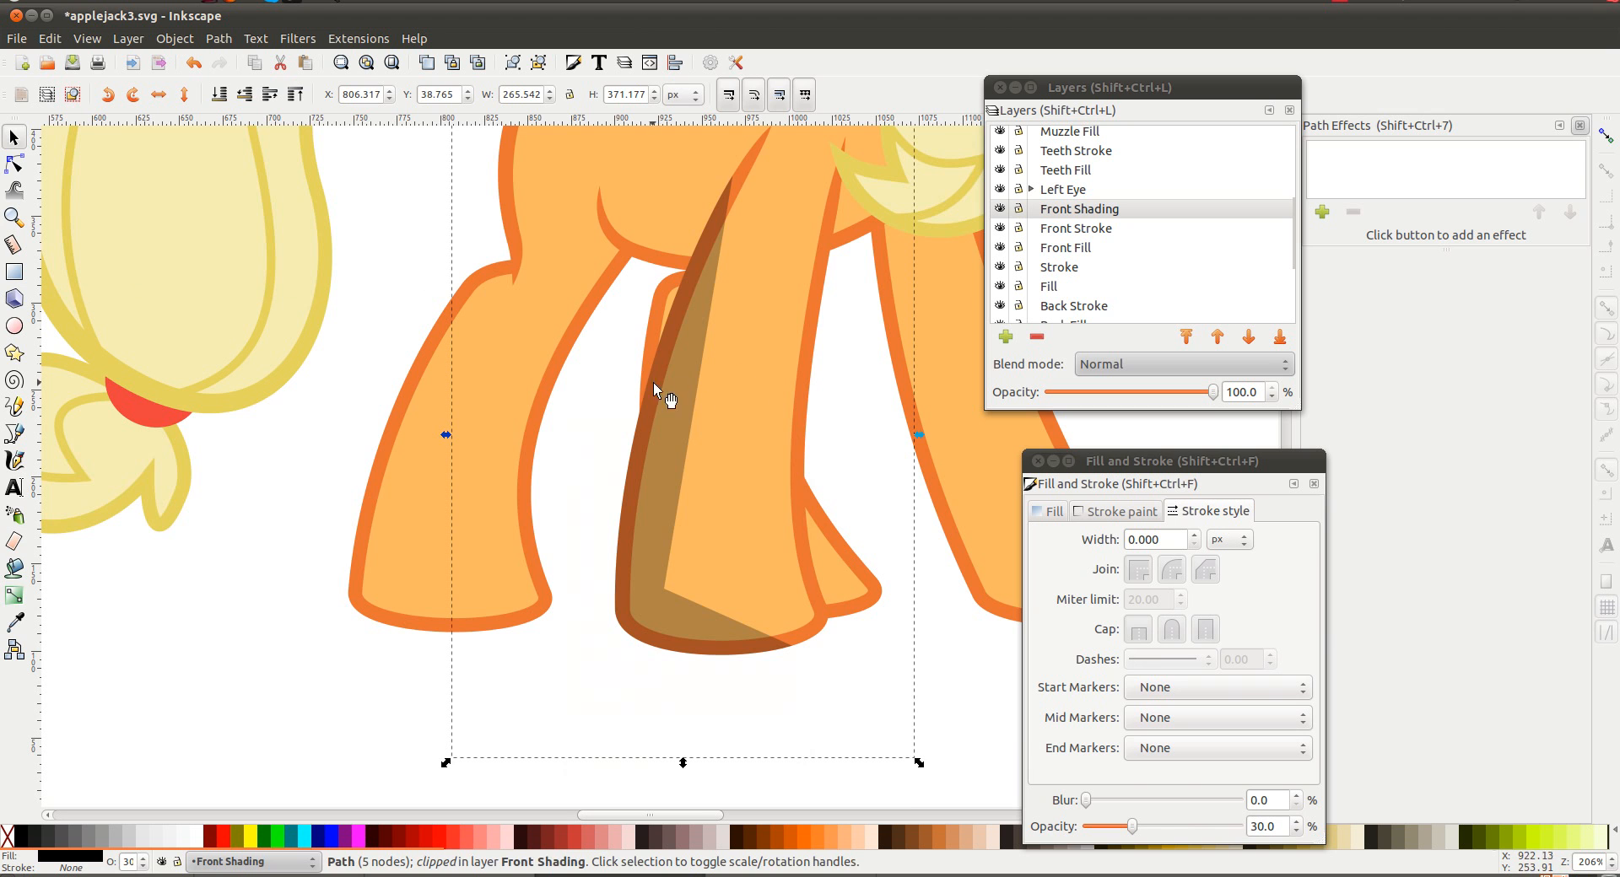
Set the blur of the clipped black shading on the near front leg to 10%
{"action": "double_click", "coordinate": [681, 388]}
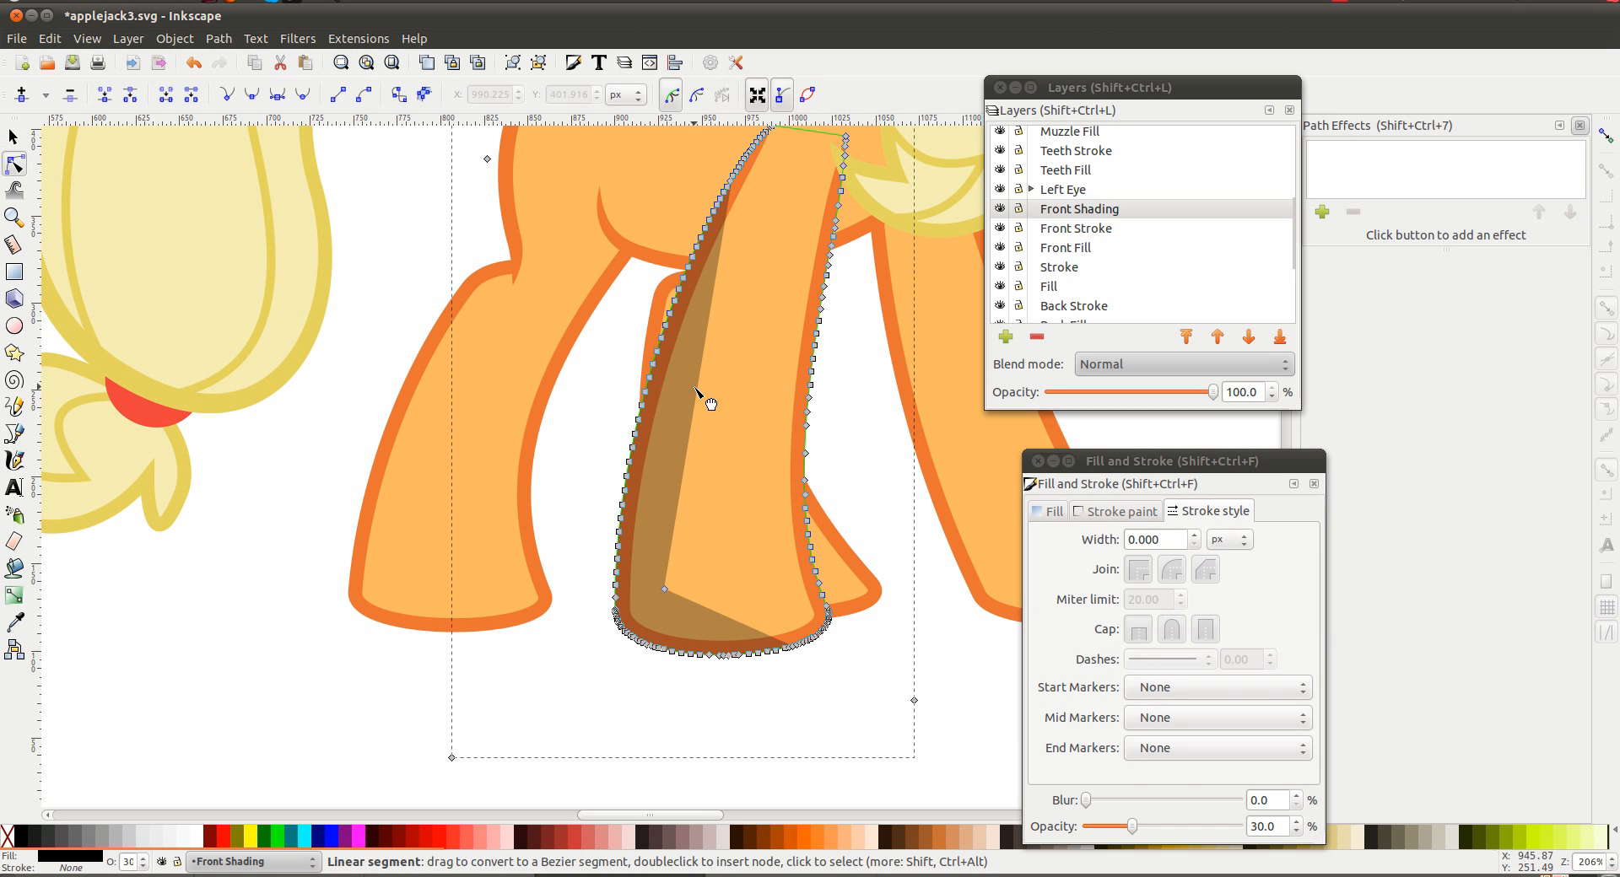
{"action": "left_click", "coordinate": [1265, 800]}
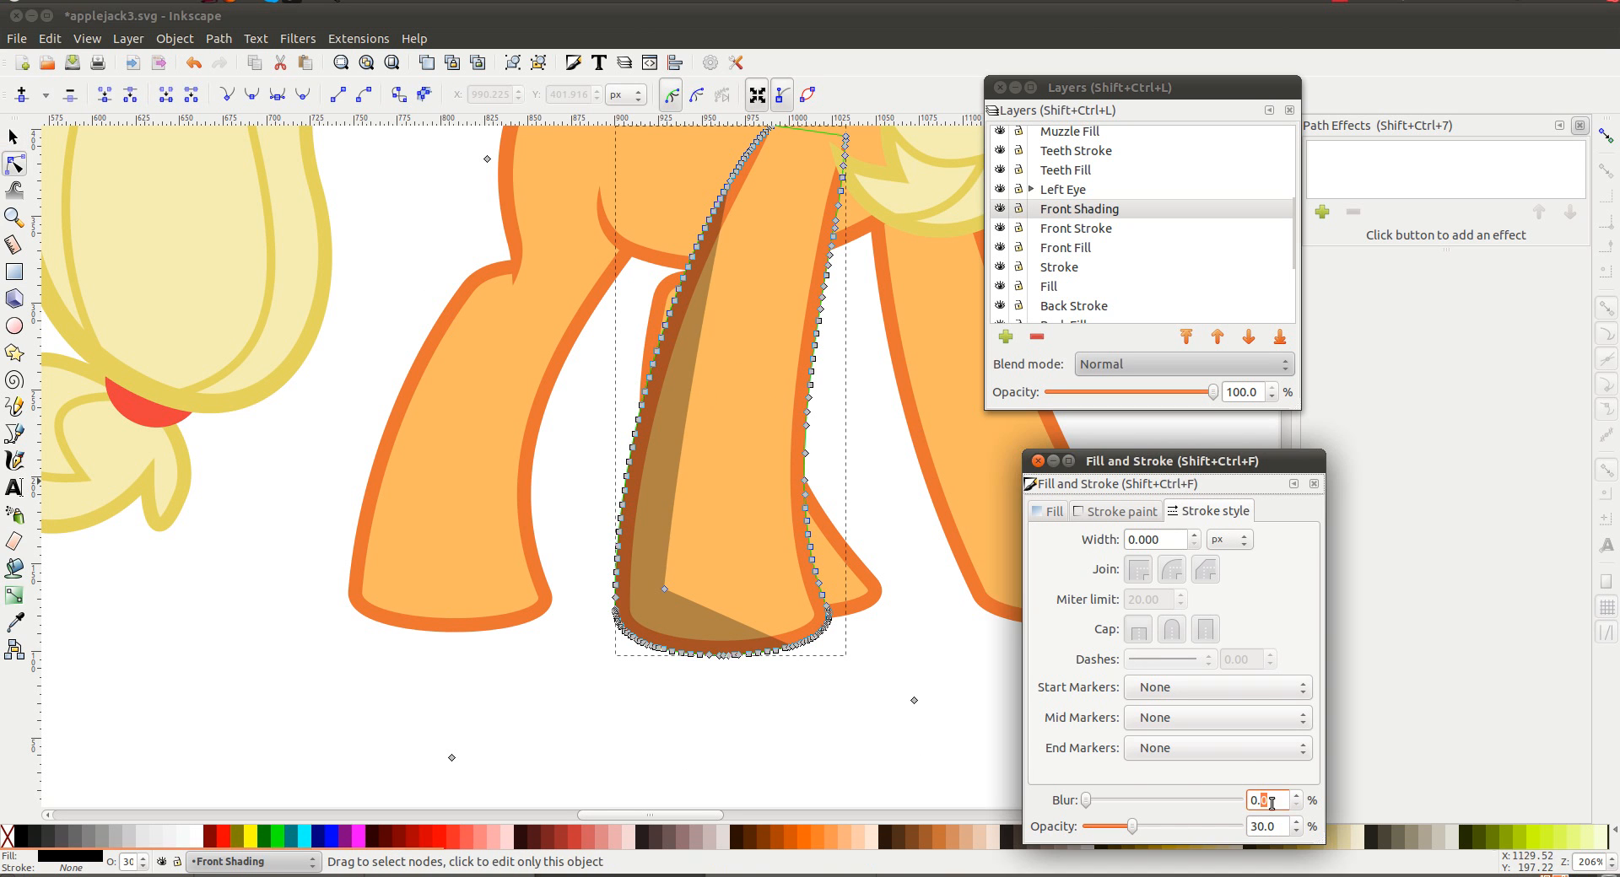
{"action": "key", "text": "Return"}
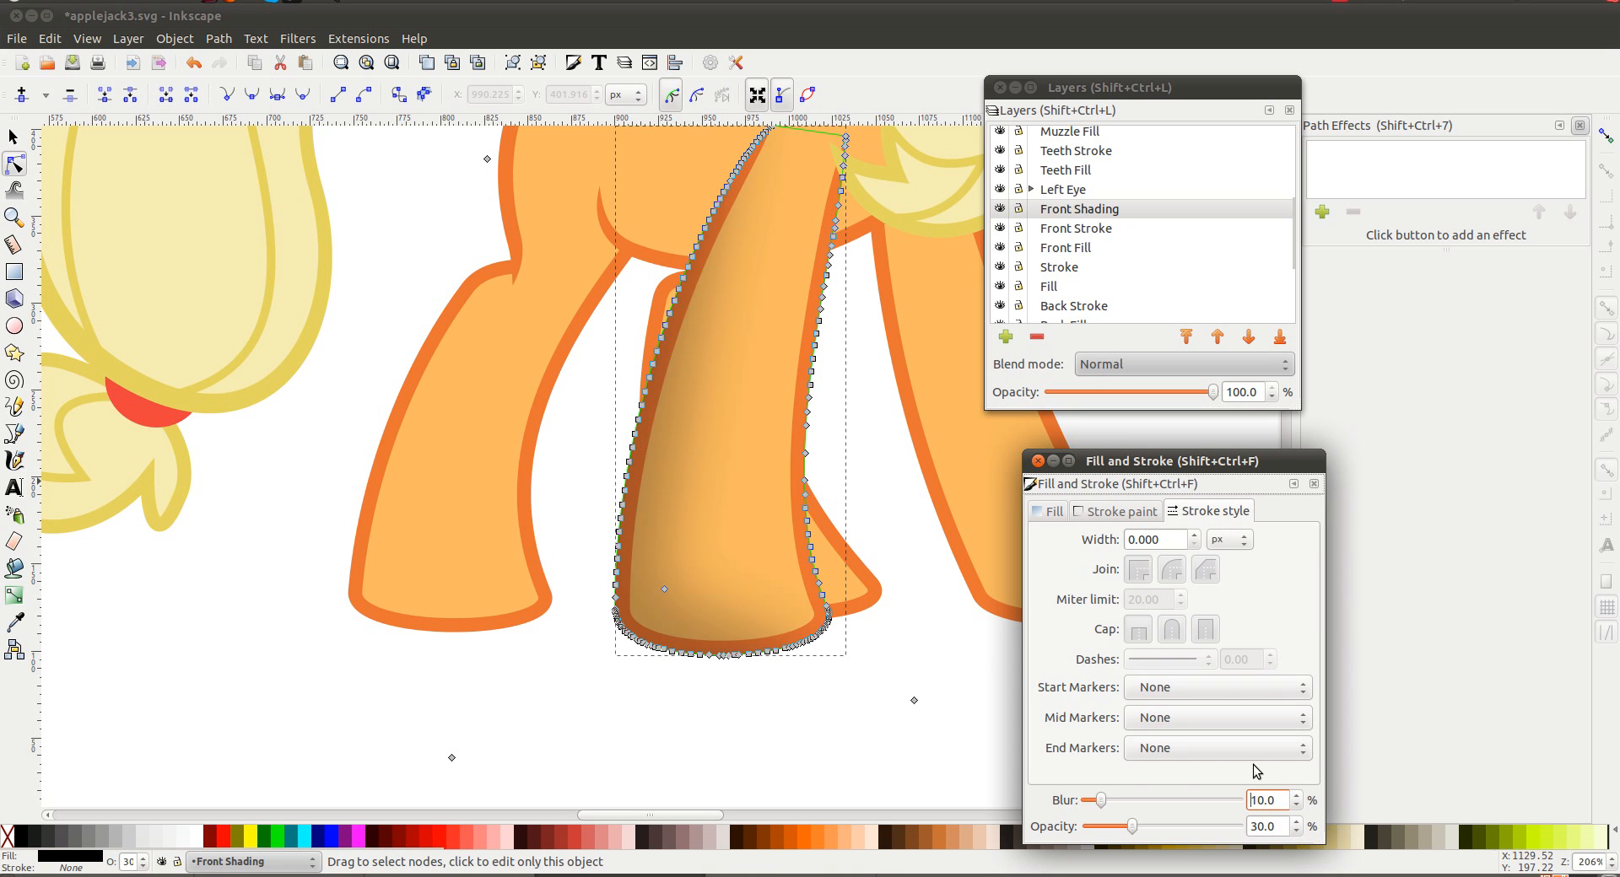
{"action": "left_click", "coordinate": [729, 614]}
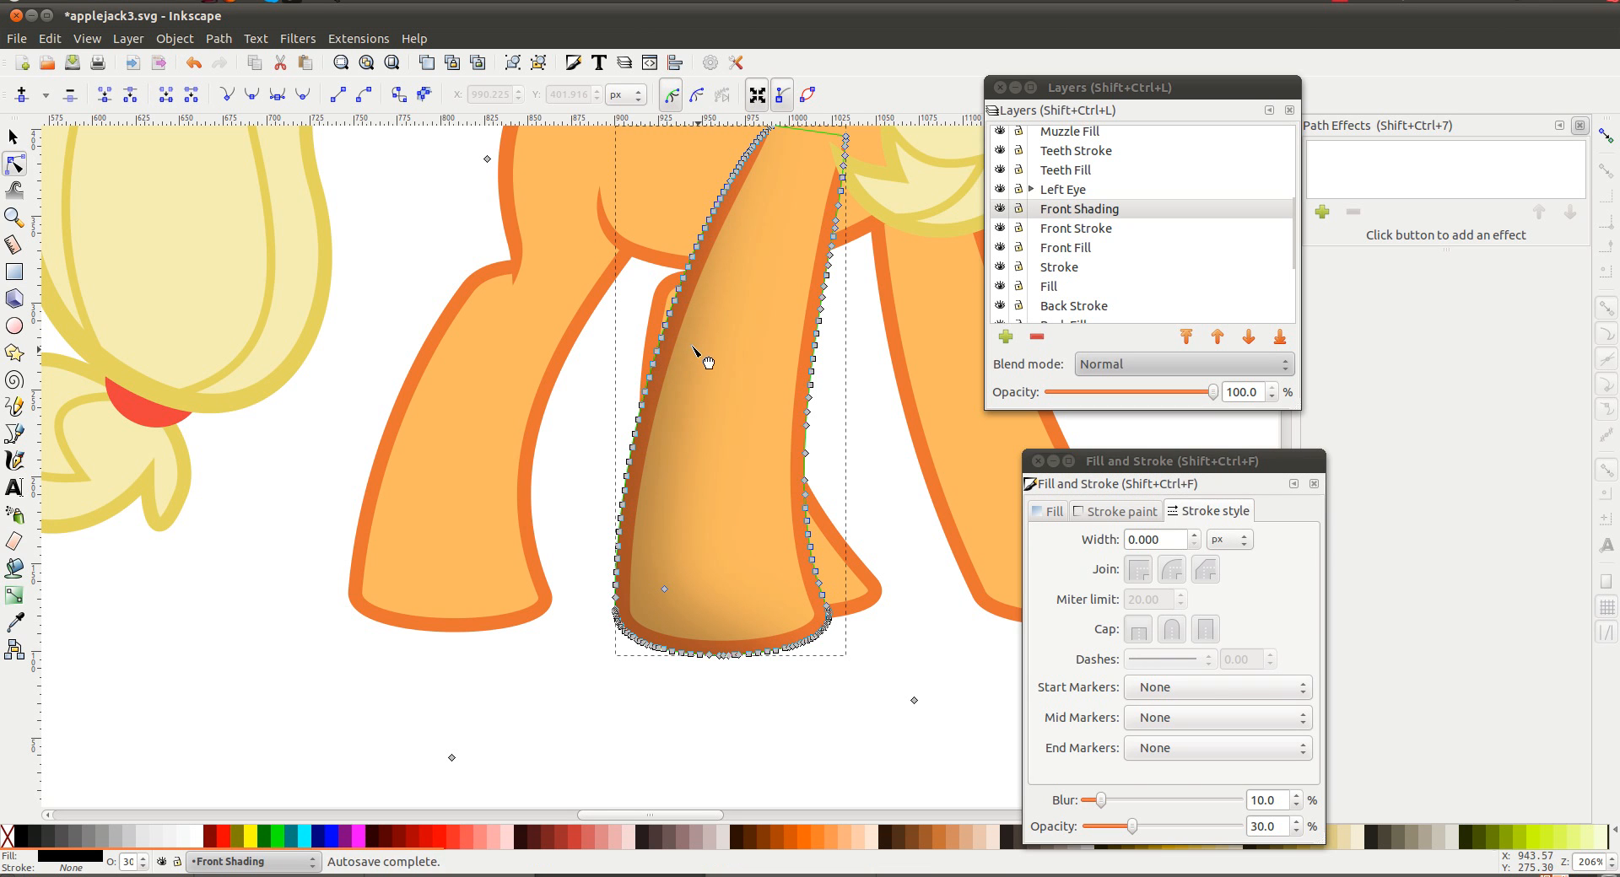
{"action": "left_click", "coordinate": [367, 329]}
{"action": "scroll", "coordinate": [384, 333], "scroll_direction": "down", "scroll_amount": 1, "text": "ctrl"}
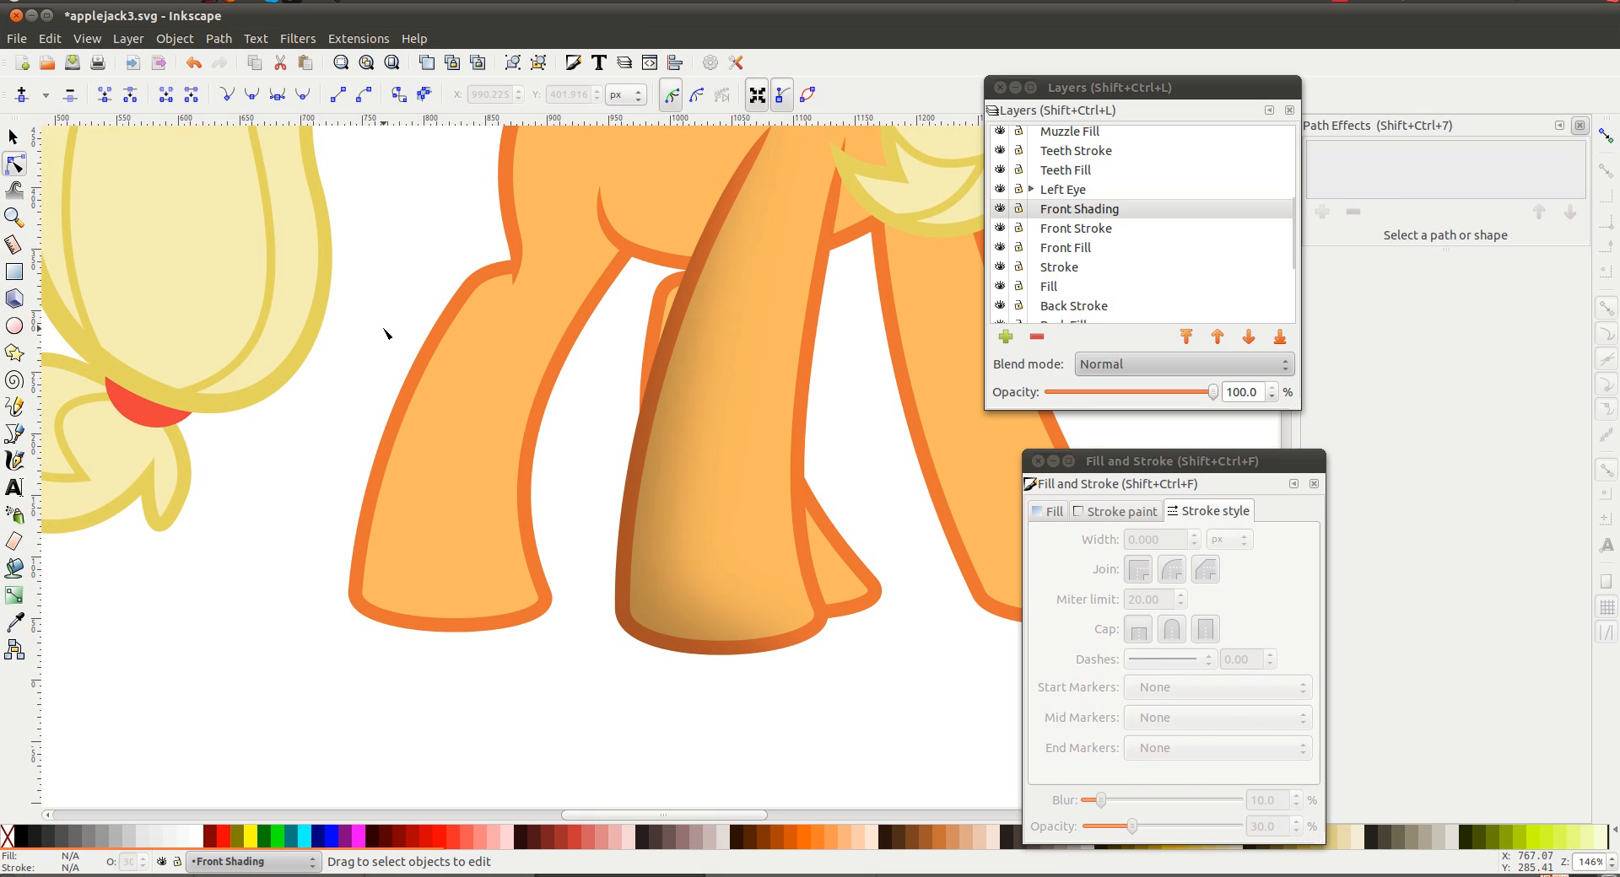
{"action": "scroll", "coordinate": [384, 333], "scroll_direction": "down", "scroll_amount": 3, "text": "shift"}
{"action": "scroll", "coordinate": [384, 334], "scroll_direction": "up", "scroll_amount": 5}
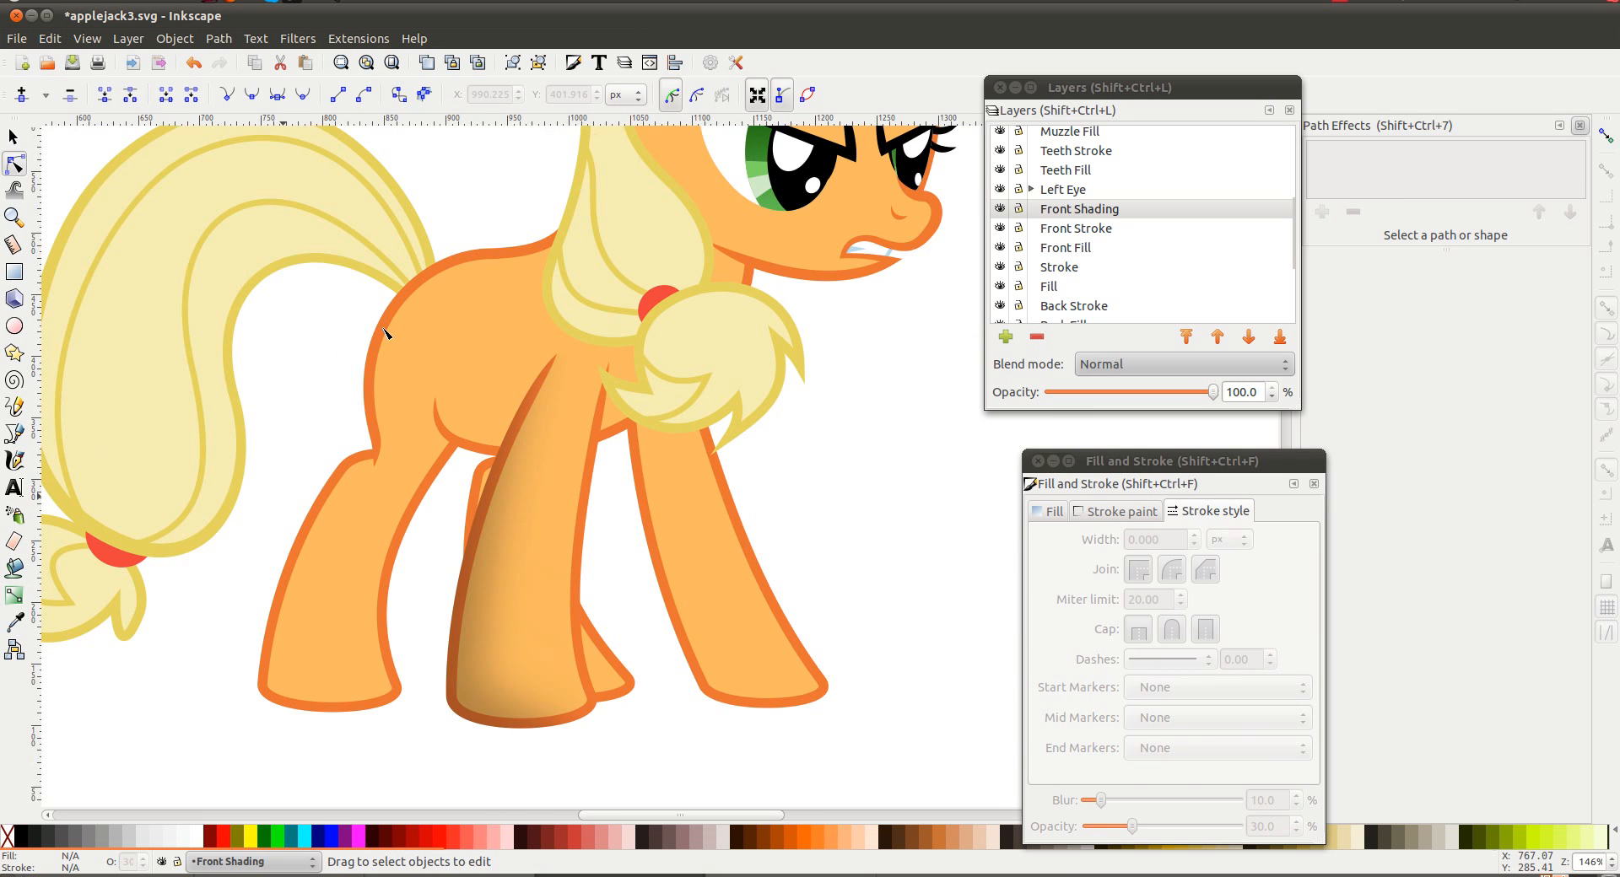
{"action": "scroll", "coordinate": [383, 333], "scroll_direction": "up", "scroll_amount": 2}
Nudge the upper node of the near front leg's shading shape slightly up and outward
{"action": "left_click", "coordinate": [539, 523]}
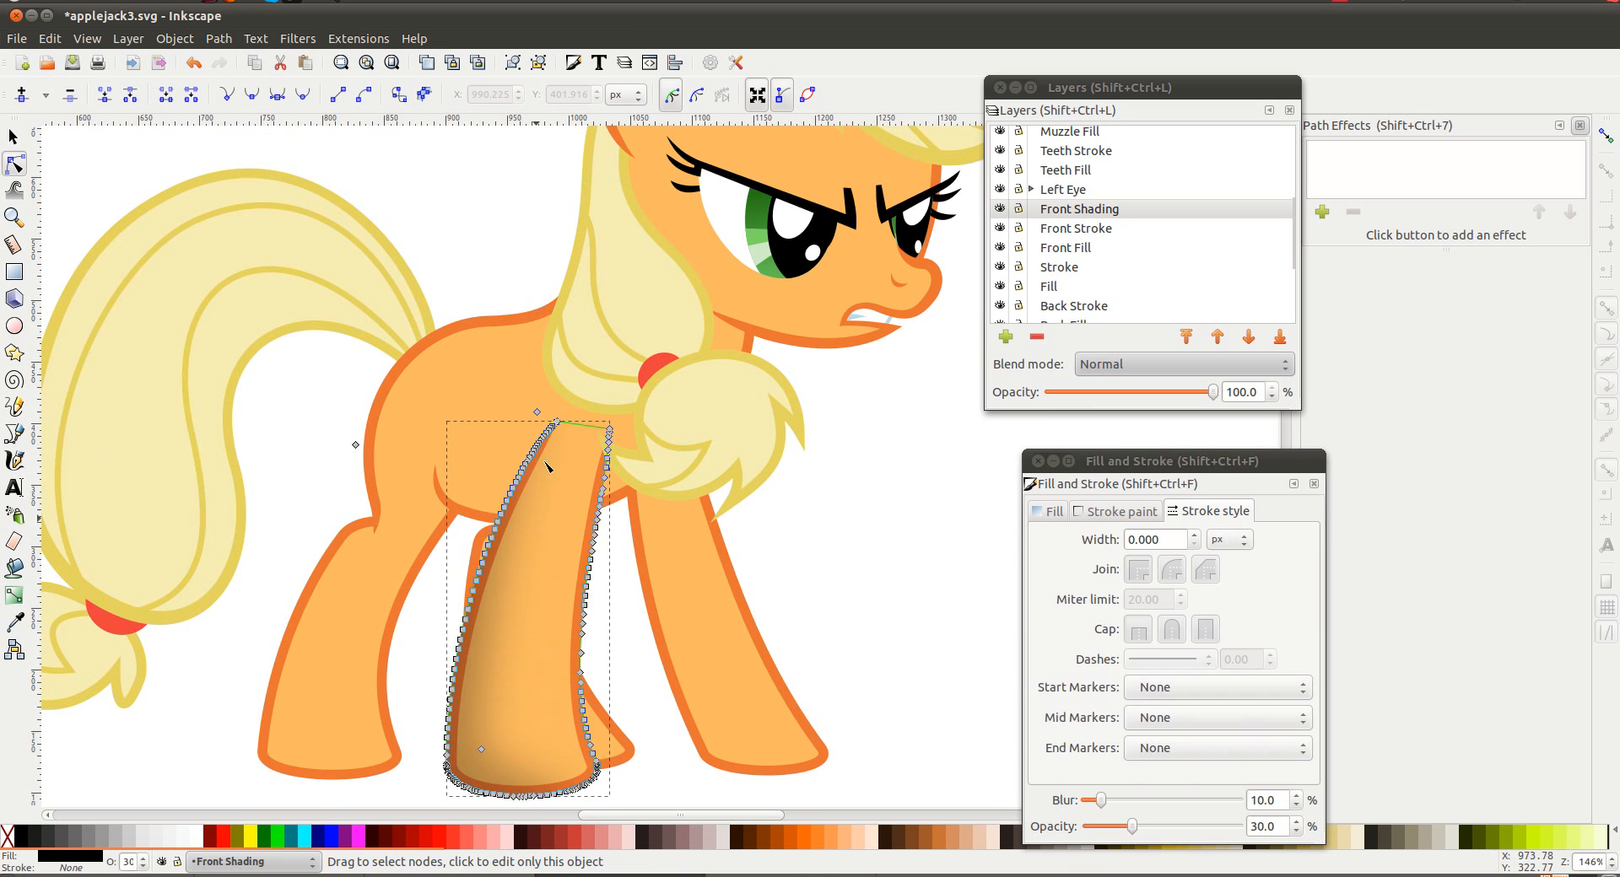
{"action": "left_click_drag", "start_coordinate": [541, 408], "coordinate": [542, 407]}
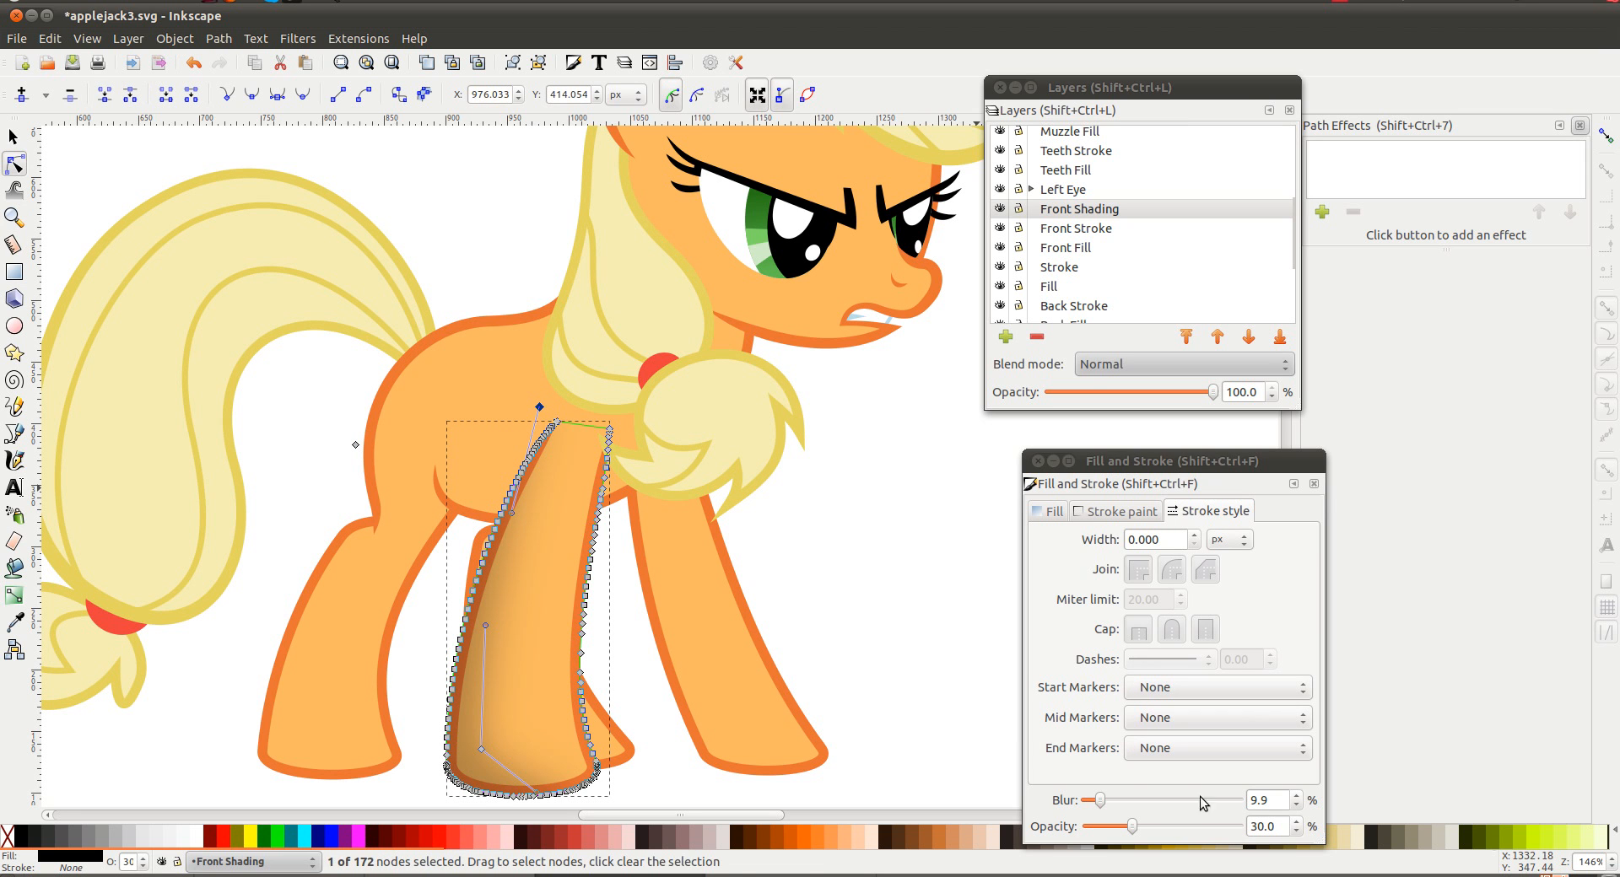
{"action": "left_click", "coordinate": [862, 578]}
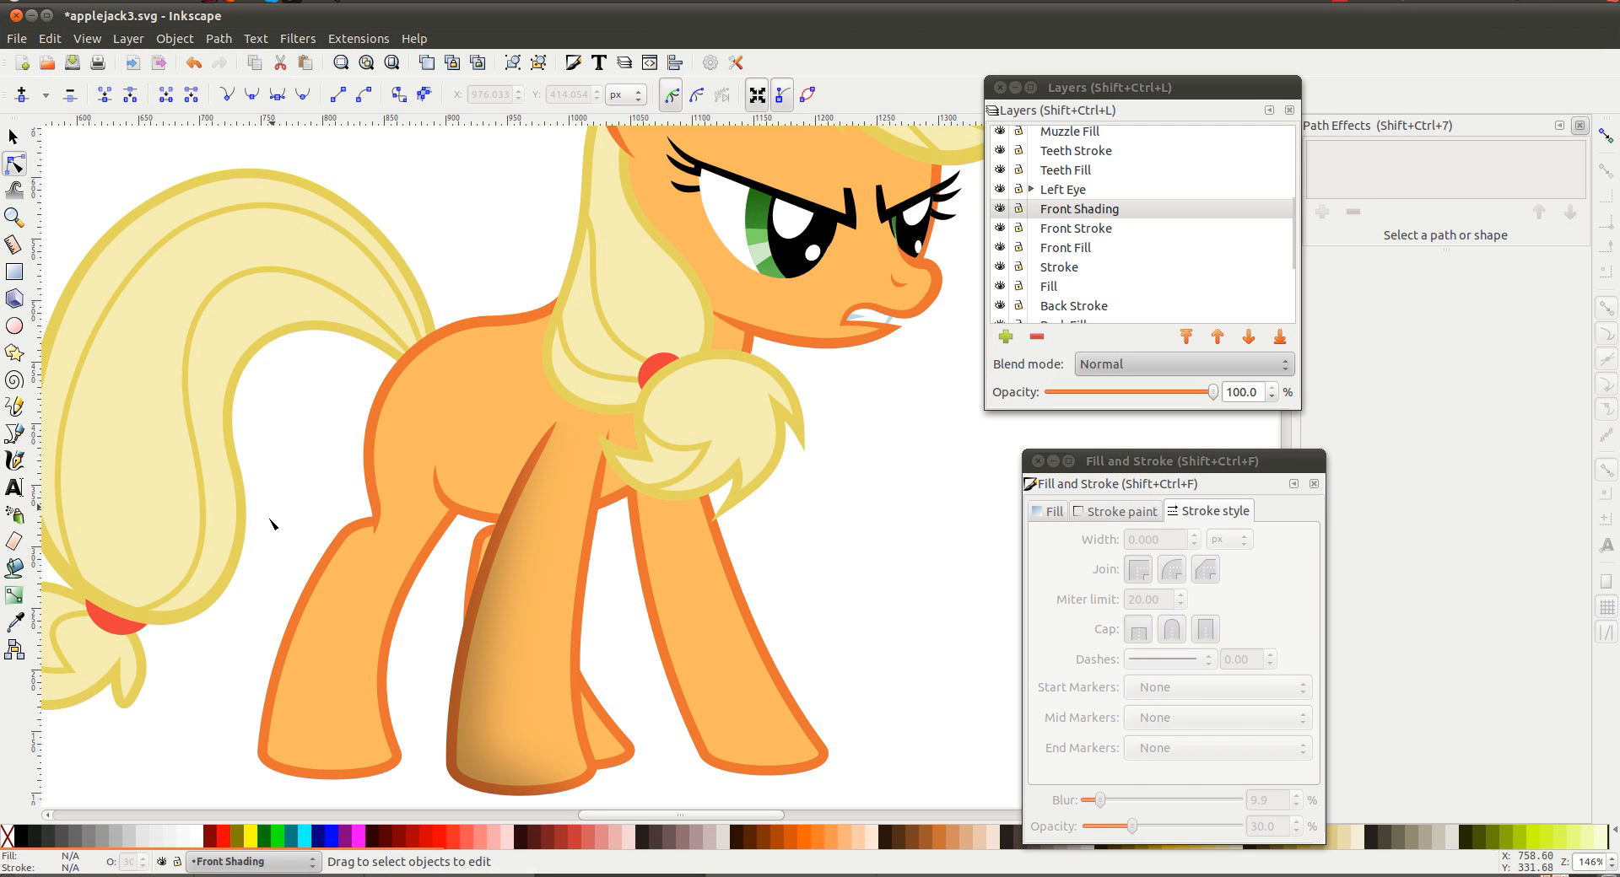
Reselect the near front leg's shading shape and set its blur to 8%
{"action": "scroll", "coordinate": [668, 391], "scroll_direction": "right", "scroll_amount": 4}
{"action": "scroll", "coordinate": [667, 387], "scroll_direction": "up", "scroll_amount": 2}
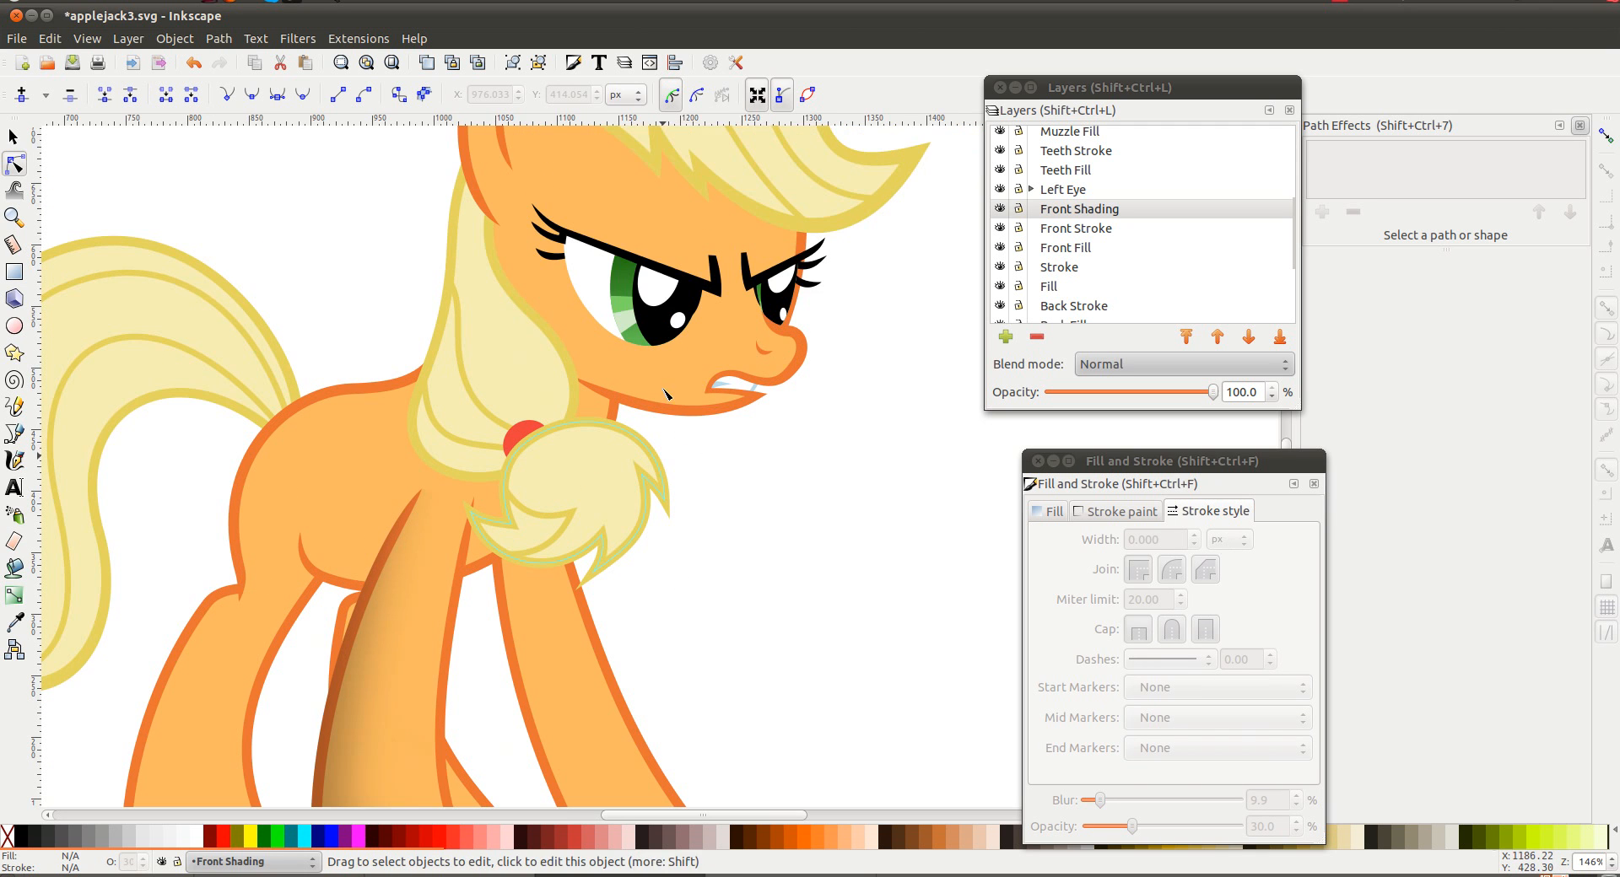
{"action": "scroll", "coordinate": [589, 423], "scroll_direction": "up", "scroll_amount": 2}
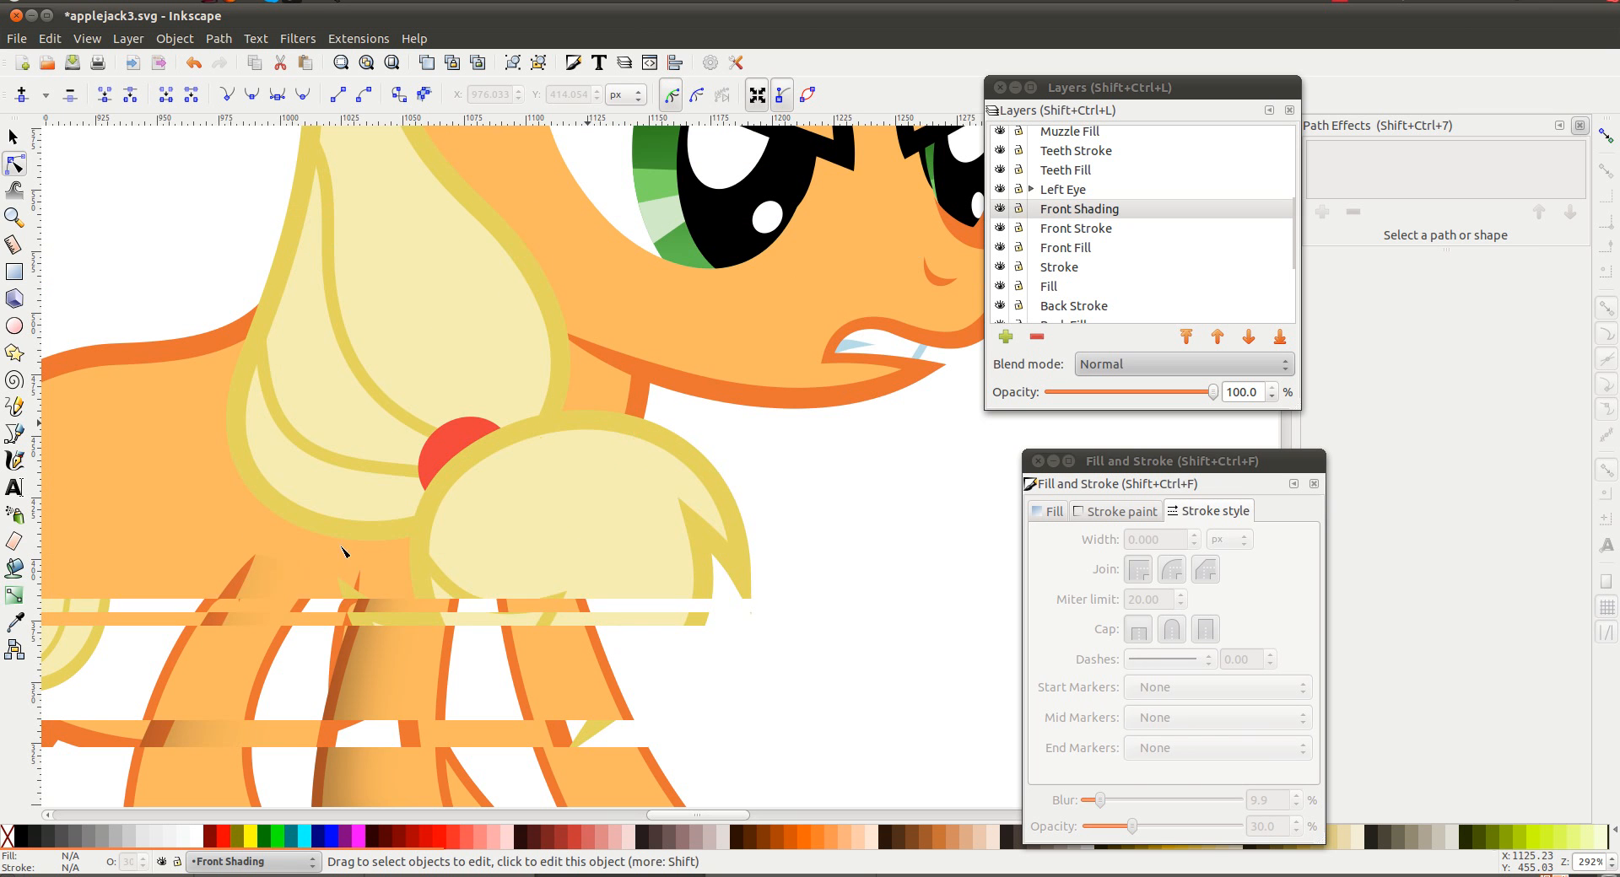
{"action": "scroll", "coordinate": [590, 595], "scroll_direction": "down", "scroll_amount": 4}
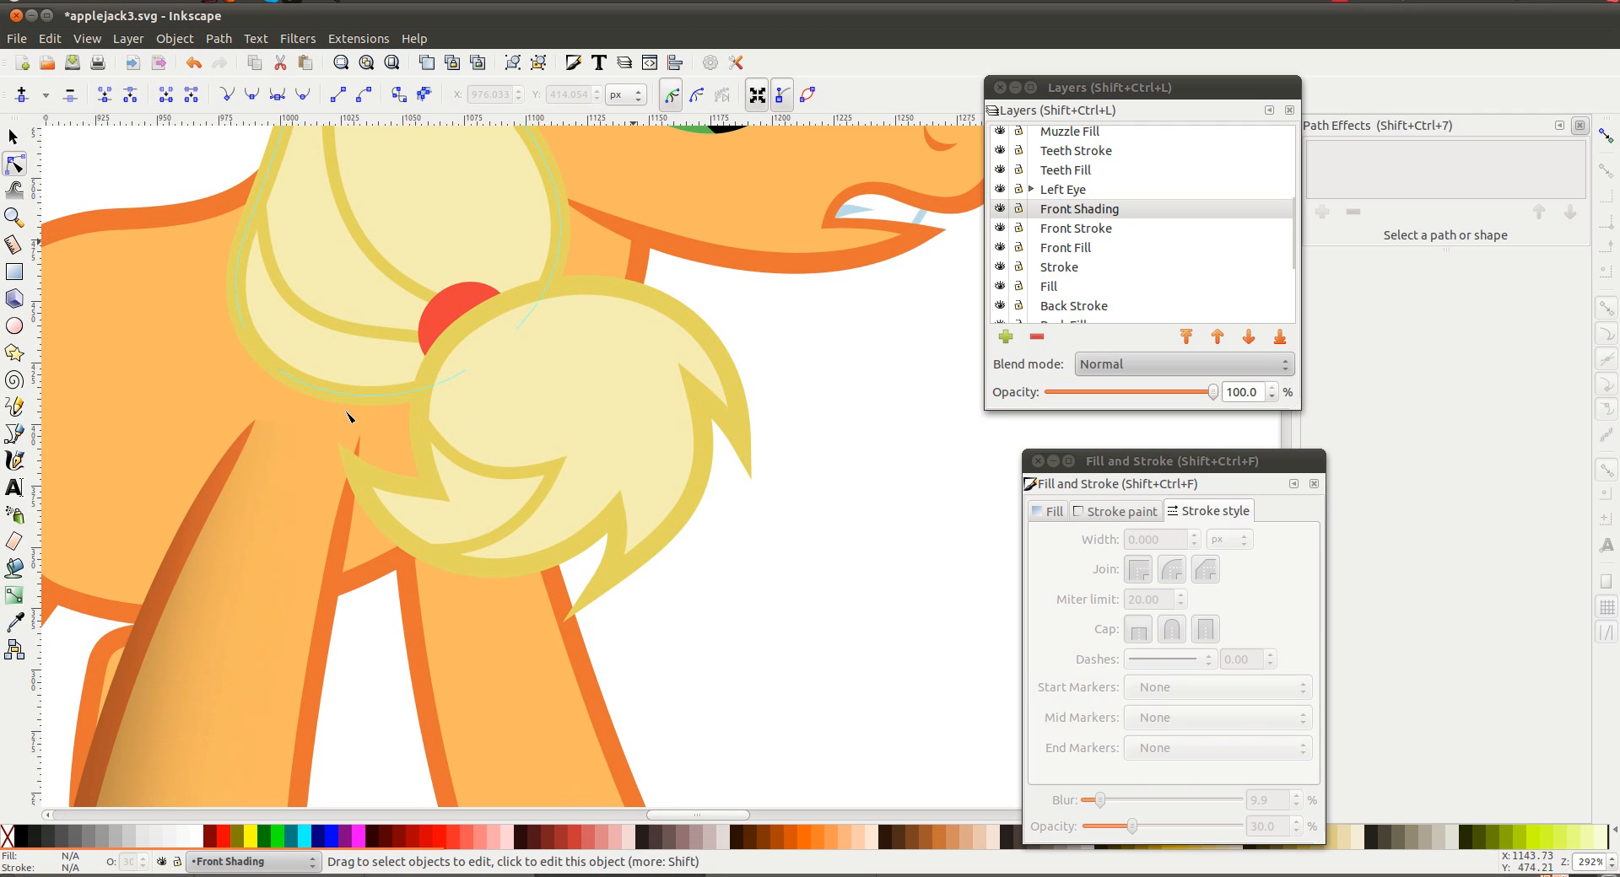
{"action": "left_click", "coordinate": [177, 669]}
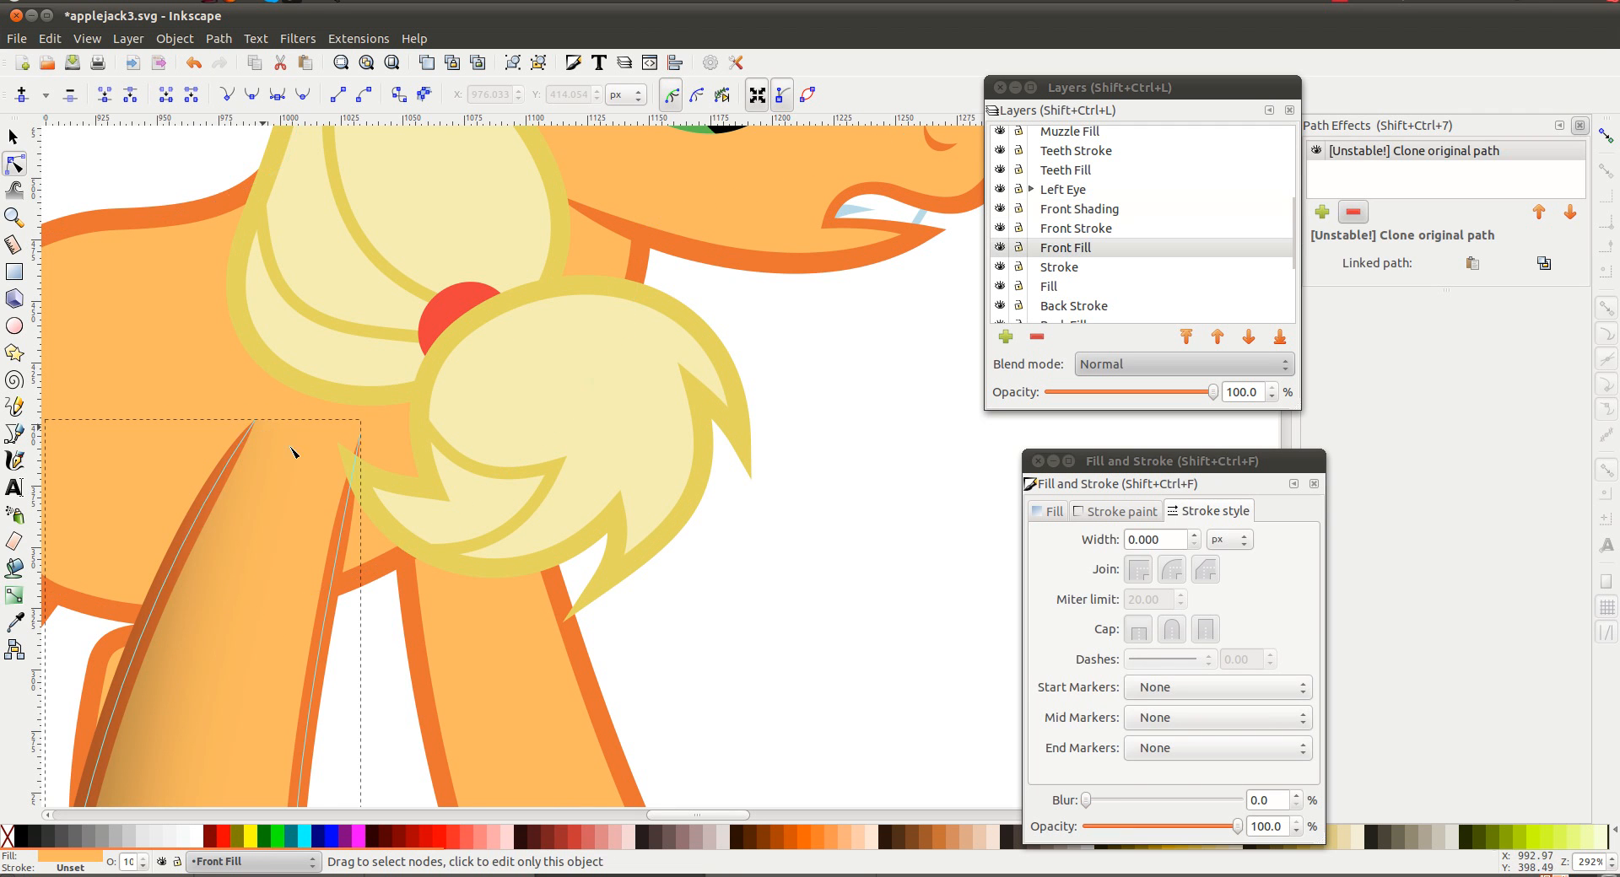
{"action": "scroll", "coordinate": [291, 450], "scroll_direction": "left", "scroll_amount": 2}
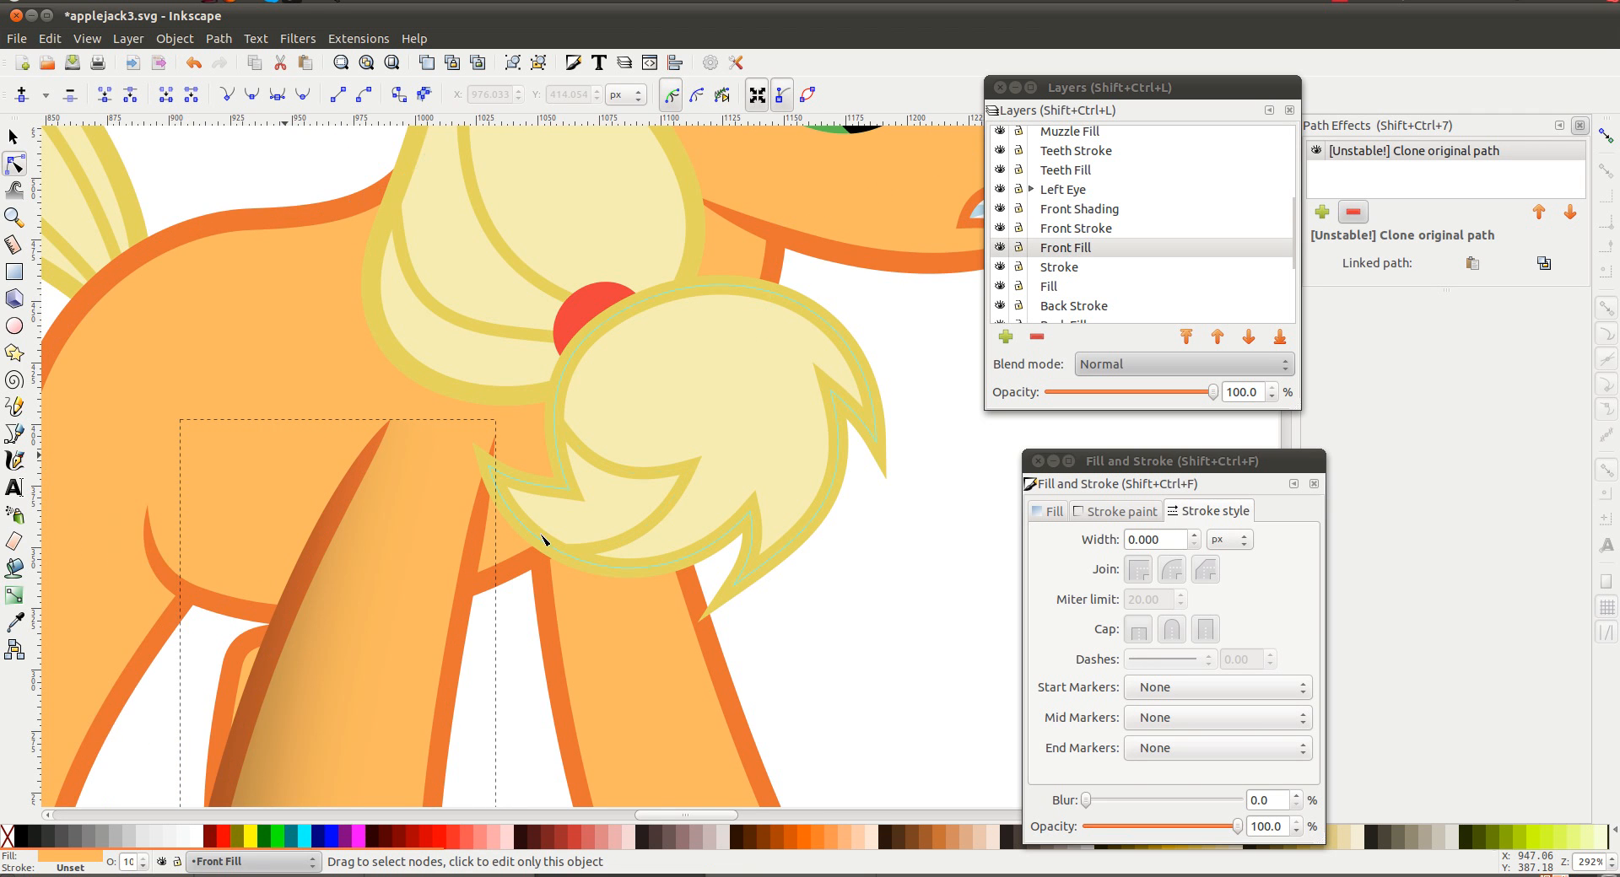
{"action": "scroll", "coordinate": [422, 591], "scroll_direction": "down", "scroll_amount": 3}
{"action": "left_click", "coordinate": [564, 590]}
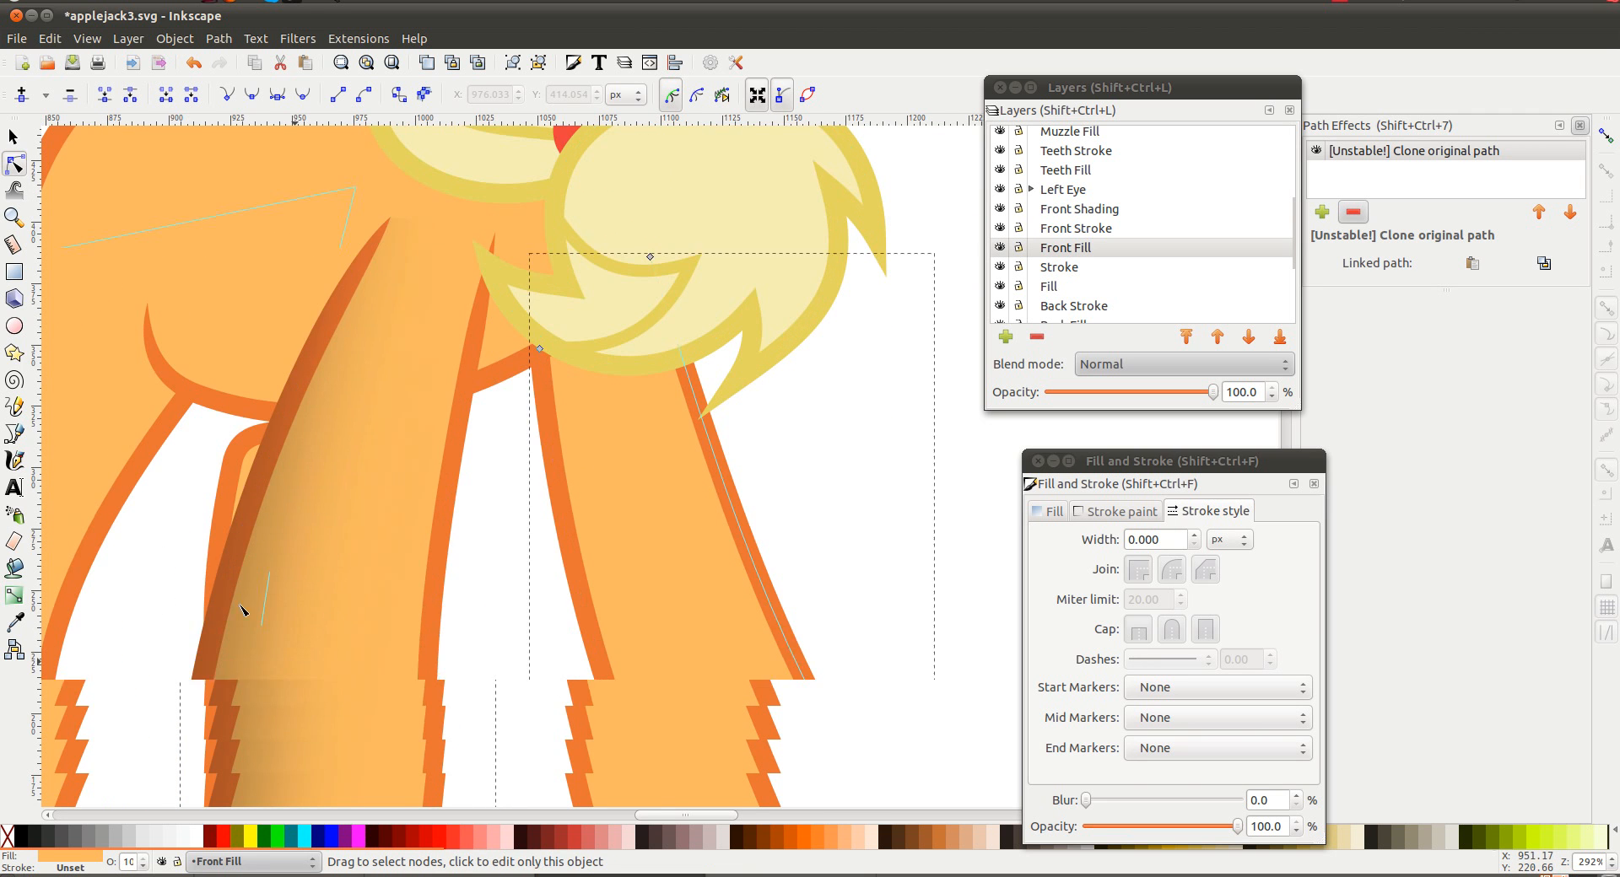
{"action": "left_click", "coordinate": [223, 694]}
{"action": "left_click", "coordinate": [1265, 800]}
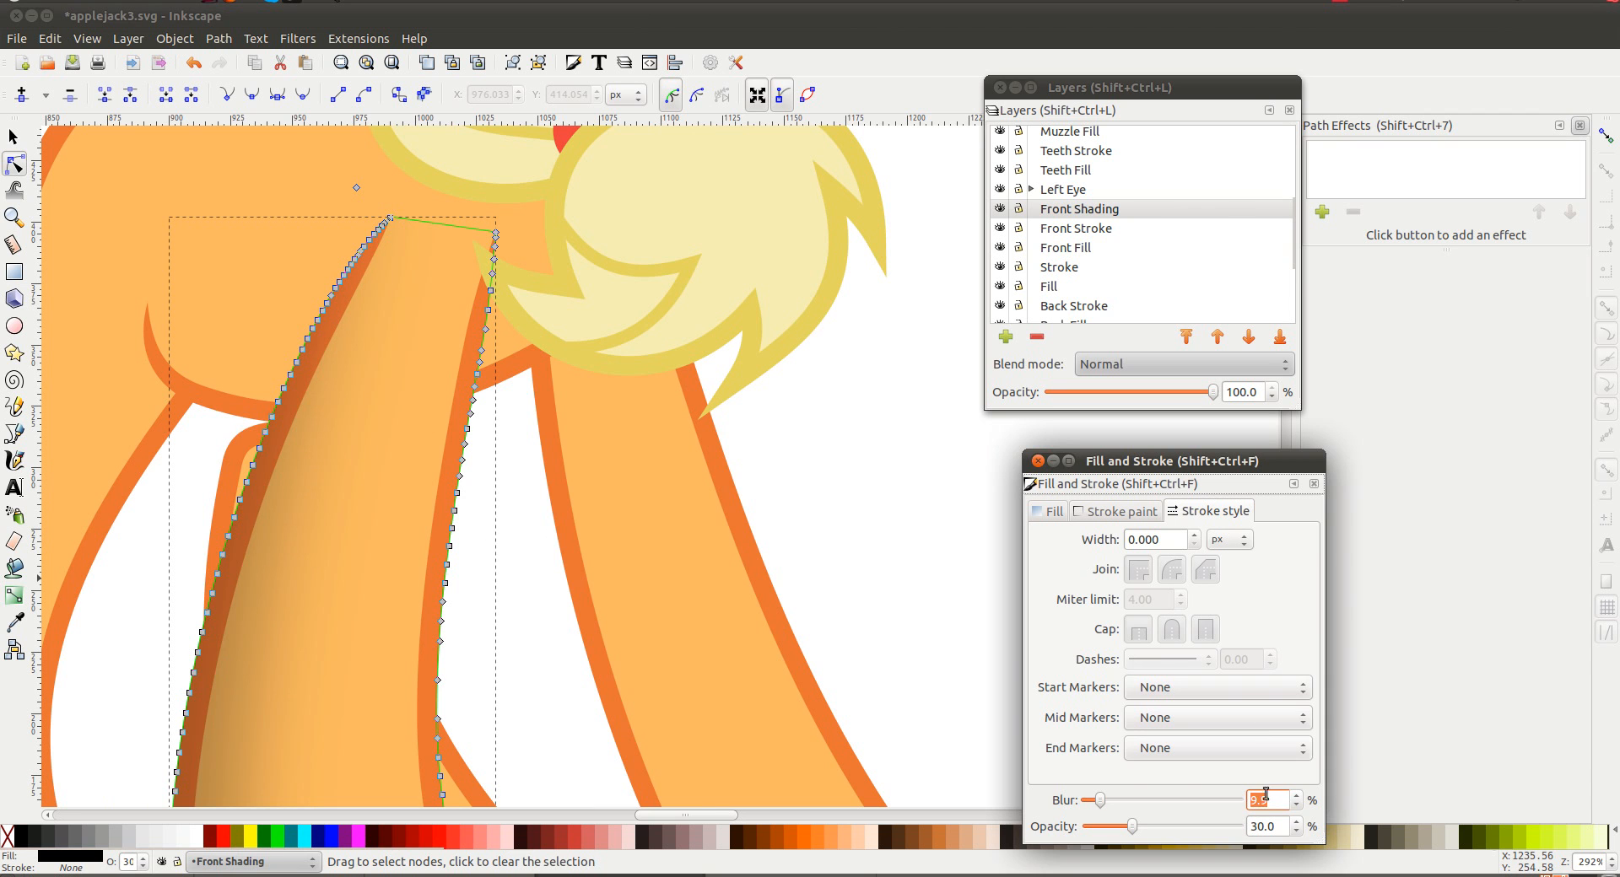
{"action": "type", "text": "8"}
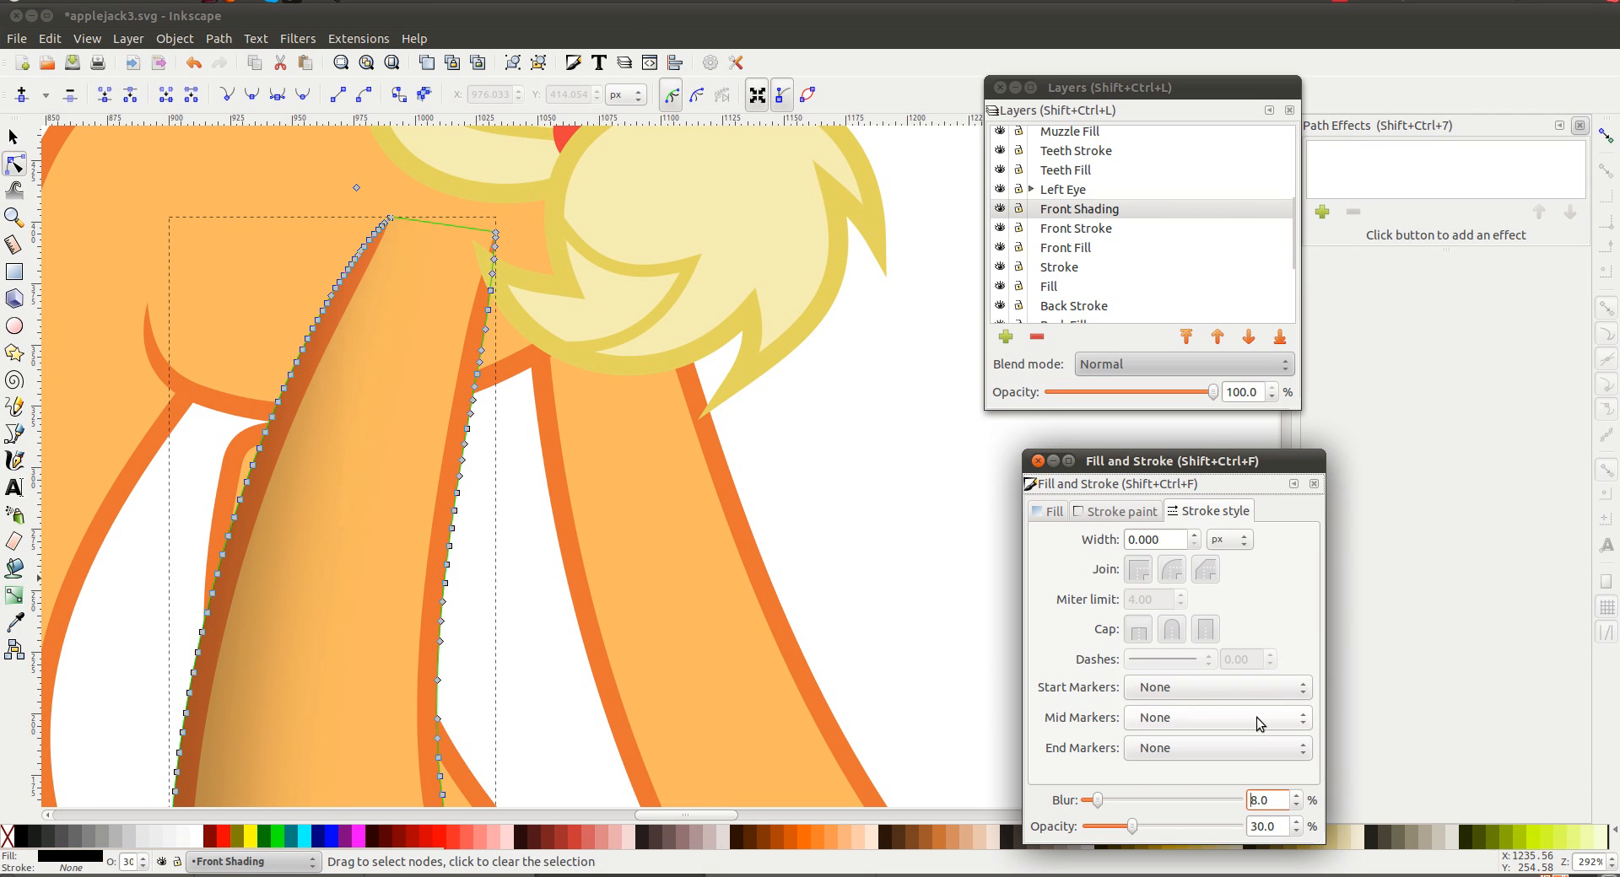
{"action": "left_click", "coordinate": [885, 431]}
Draw a closed four-cornered shading shape from below the jaw over the neck, chest and top of the far front leg
{"action": "scroll", "coordinate": [616, 441], "scroll_direction": "down", "scroll_amount": 2}
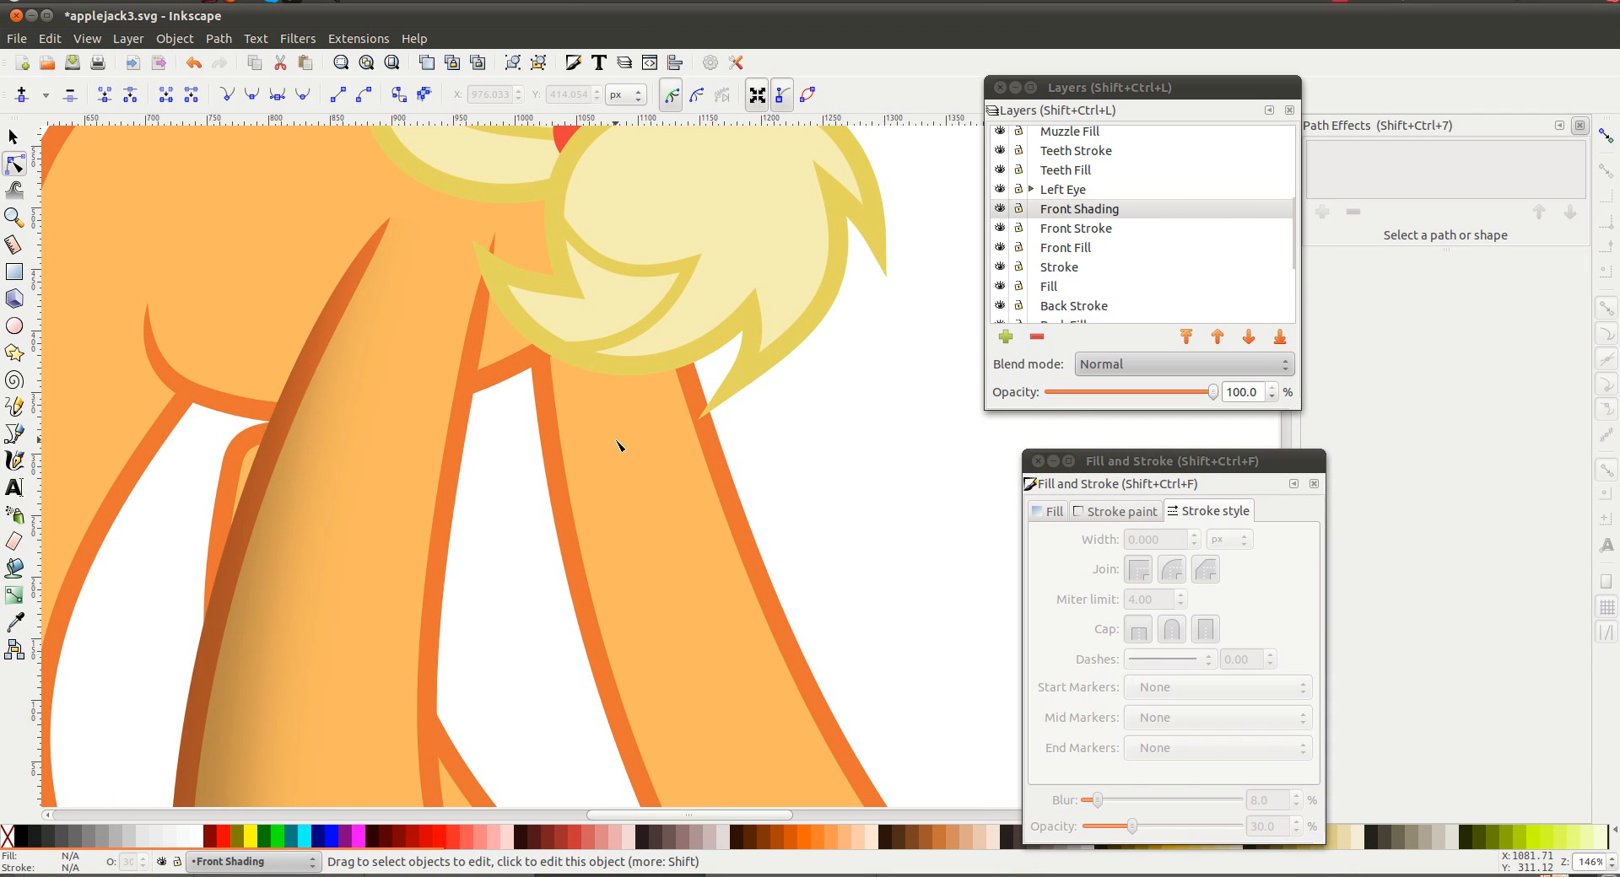
{"action": "scroll", "coordinate": [617, 442], "scroll_direction": "right", "scroll_amount": 5}
{"action": "scroll", "coordinate": [536, 497], "scroll_direction": "up", "scroll_amount": 4}
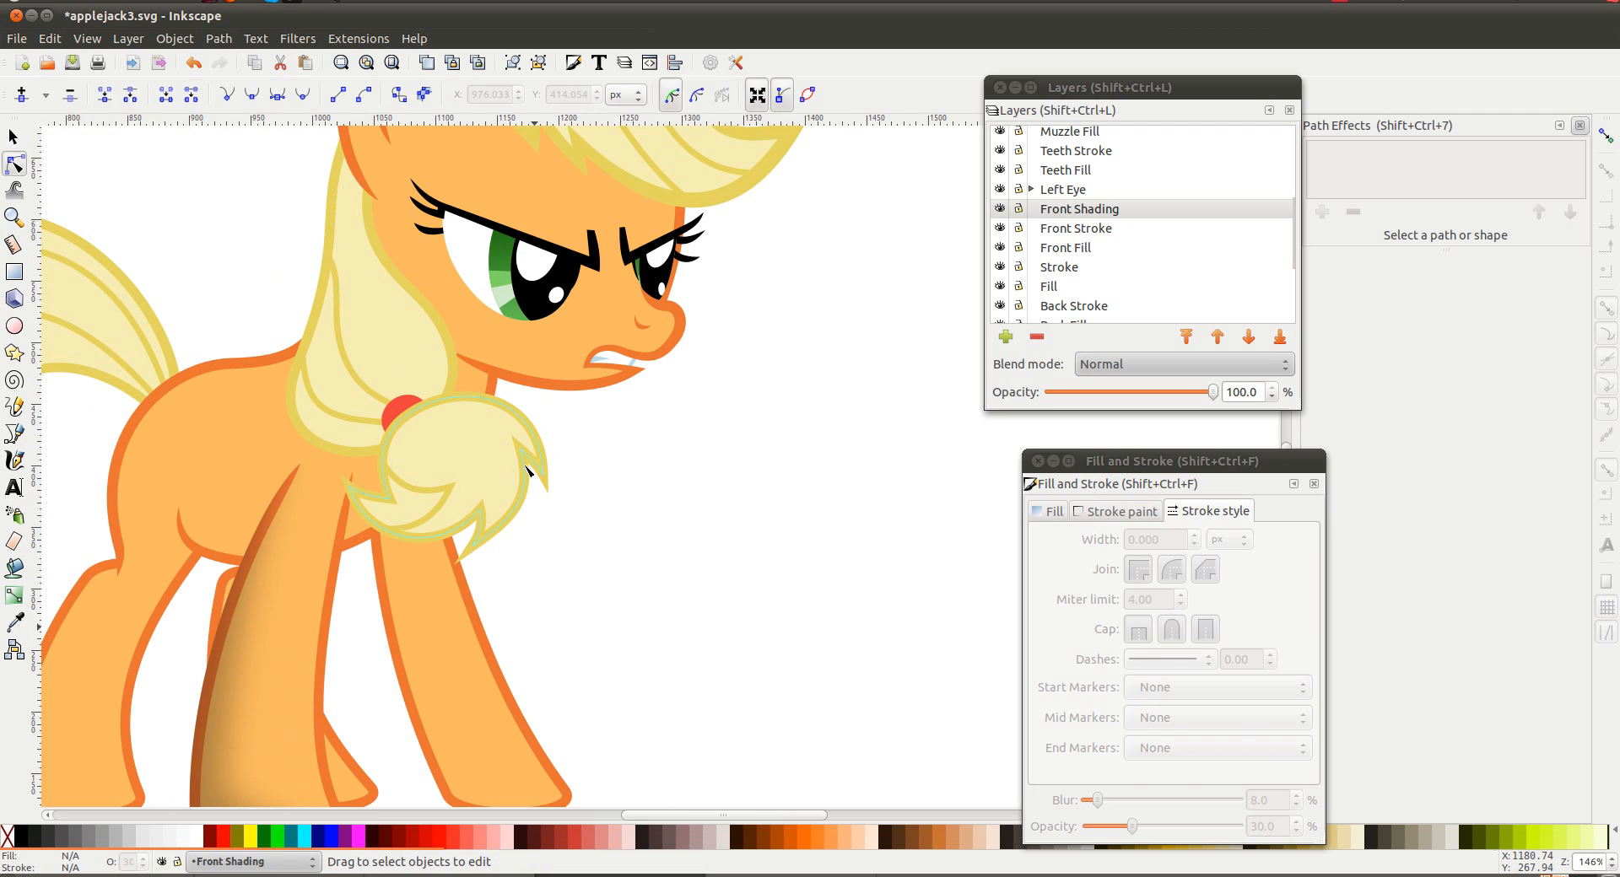
{"action": "left_click", "coordinate": [503, 414]}
{"action": "scroll", "coordinate": [479, 364], "scroll_direction": "up", "scroll_amount": 2}
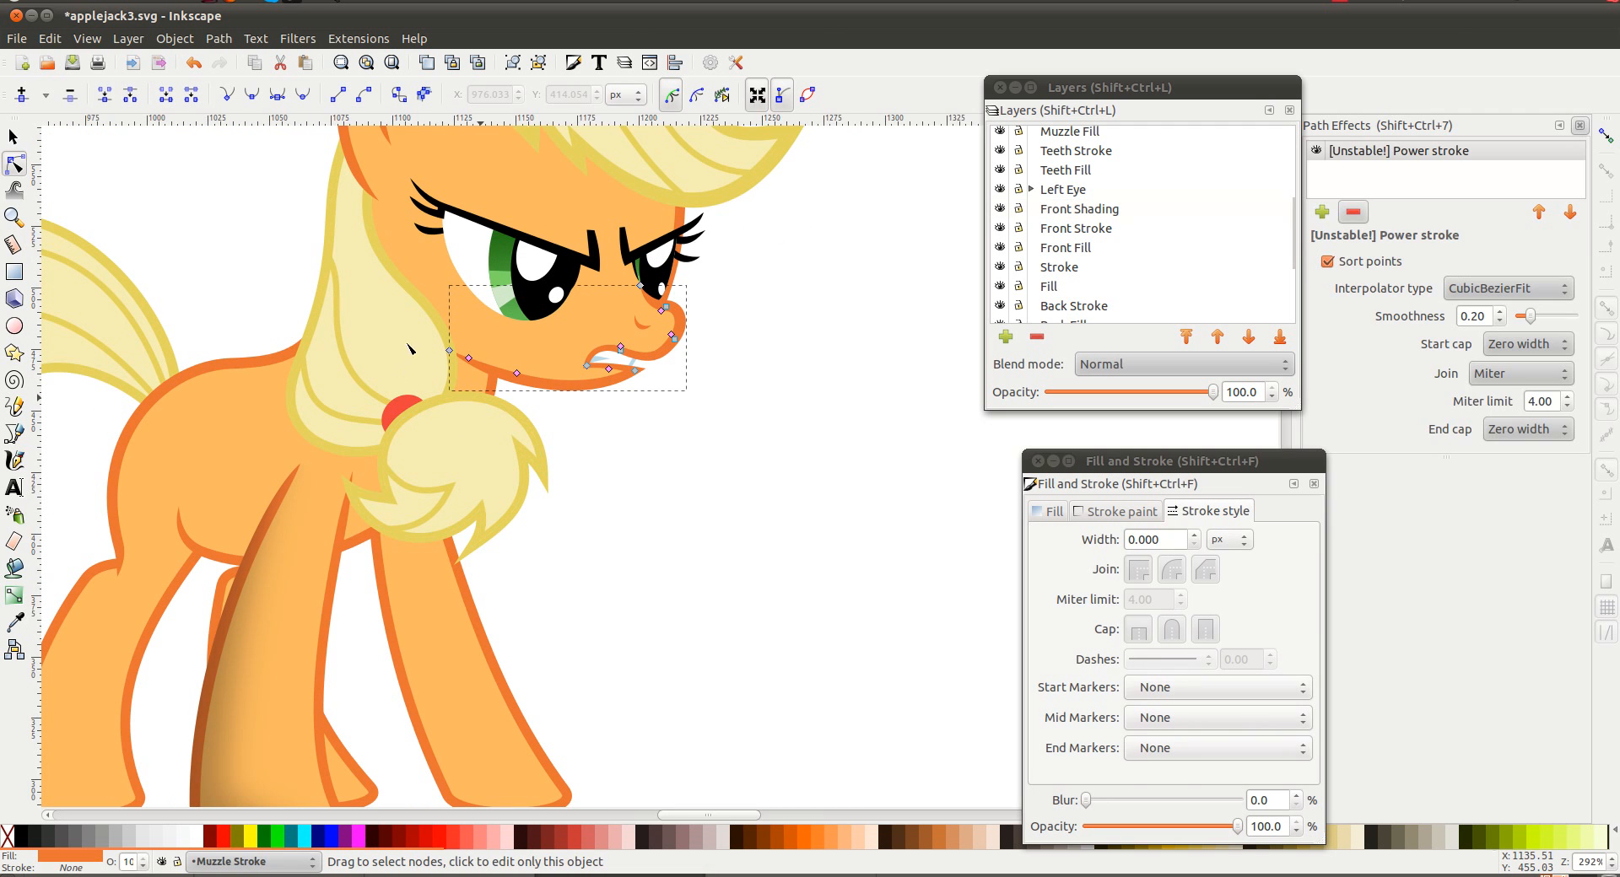
{"action": "key", "text": "b"}
{"action": "left_click", "coordinate": [435, 308]}
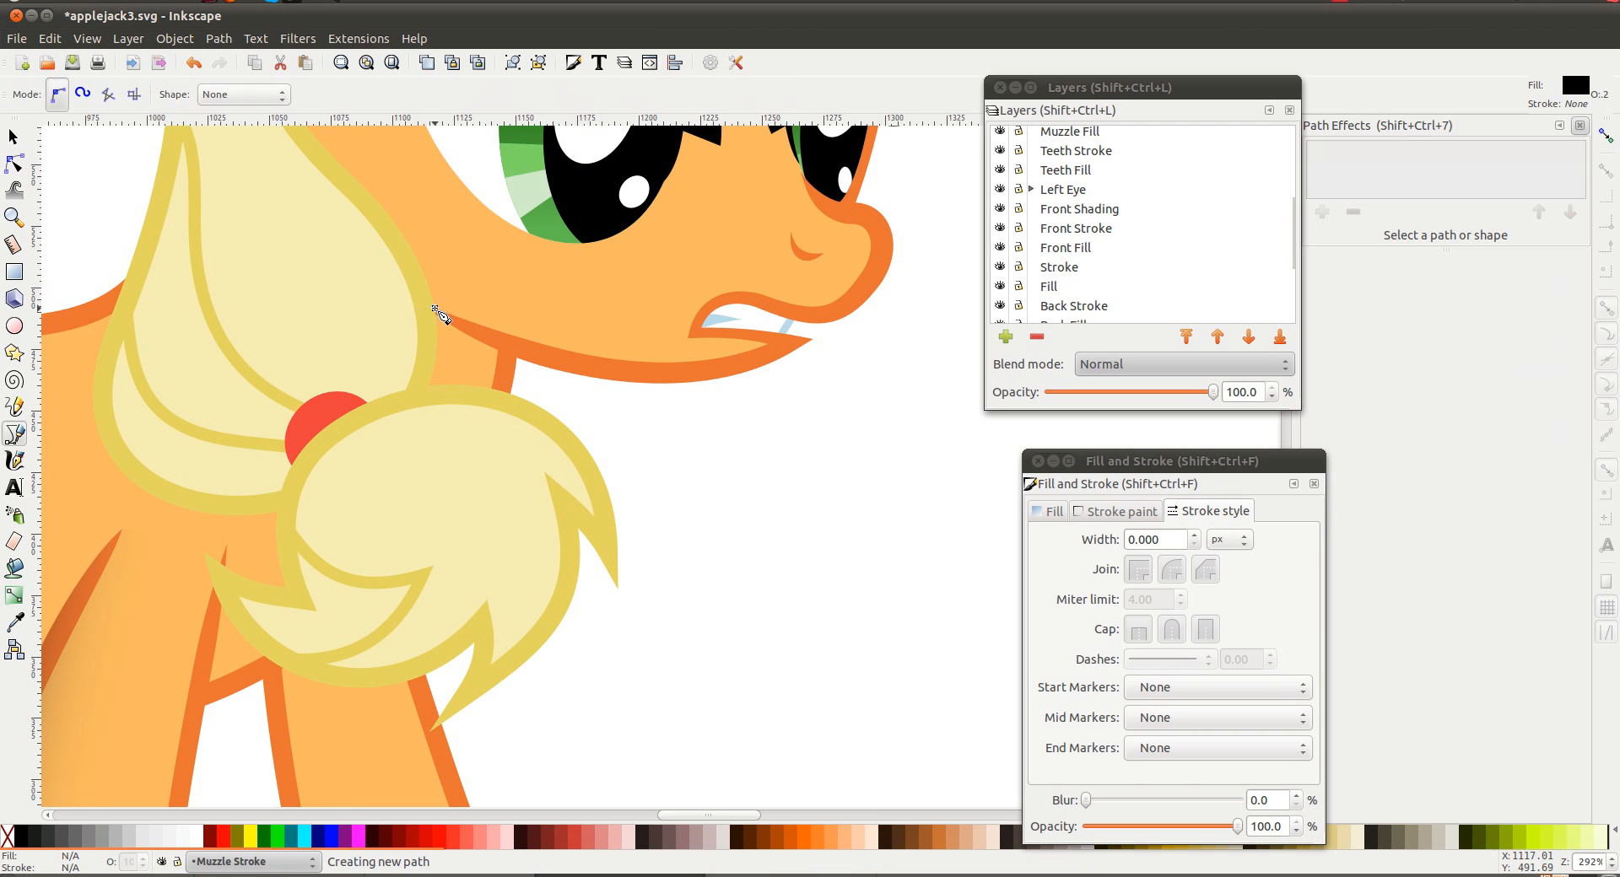
{"action": "left_click", "coordinate": [291, 726]}
{"action": "left_click", "coordinate": [703, 712]}
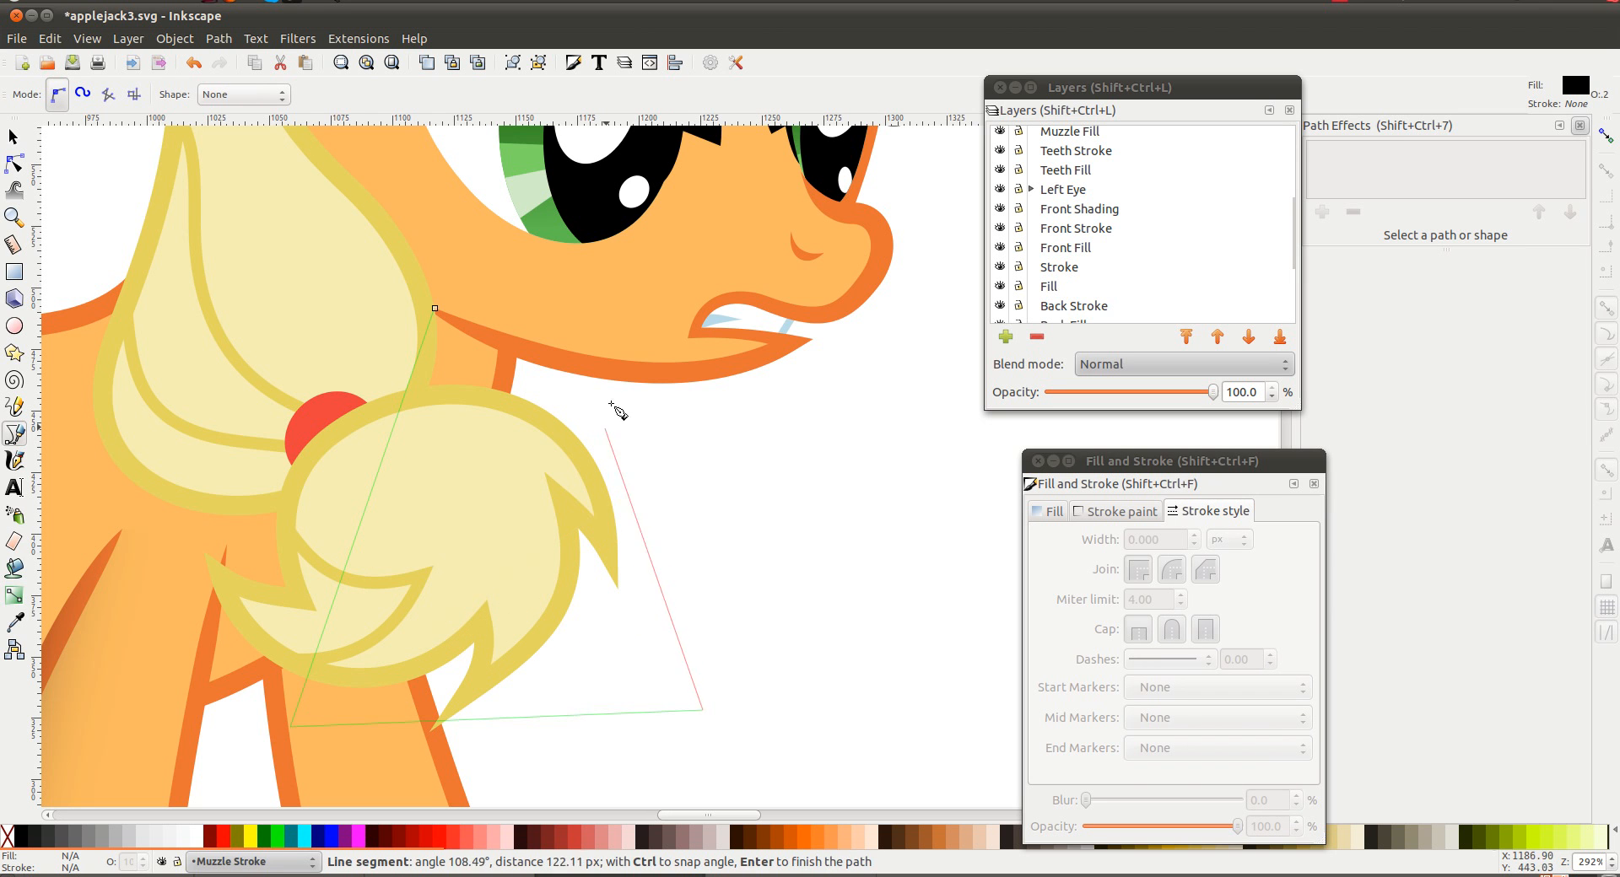
{"action": "left_click", "coordinate": [567, 314]}
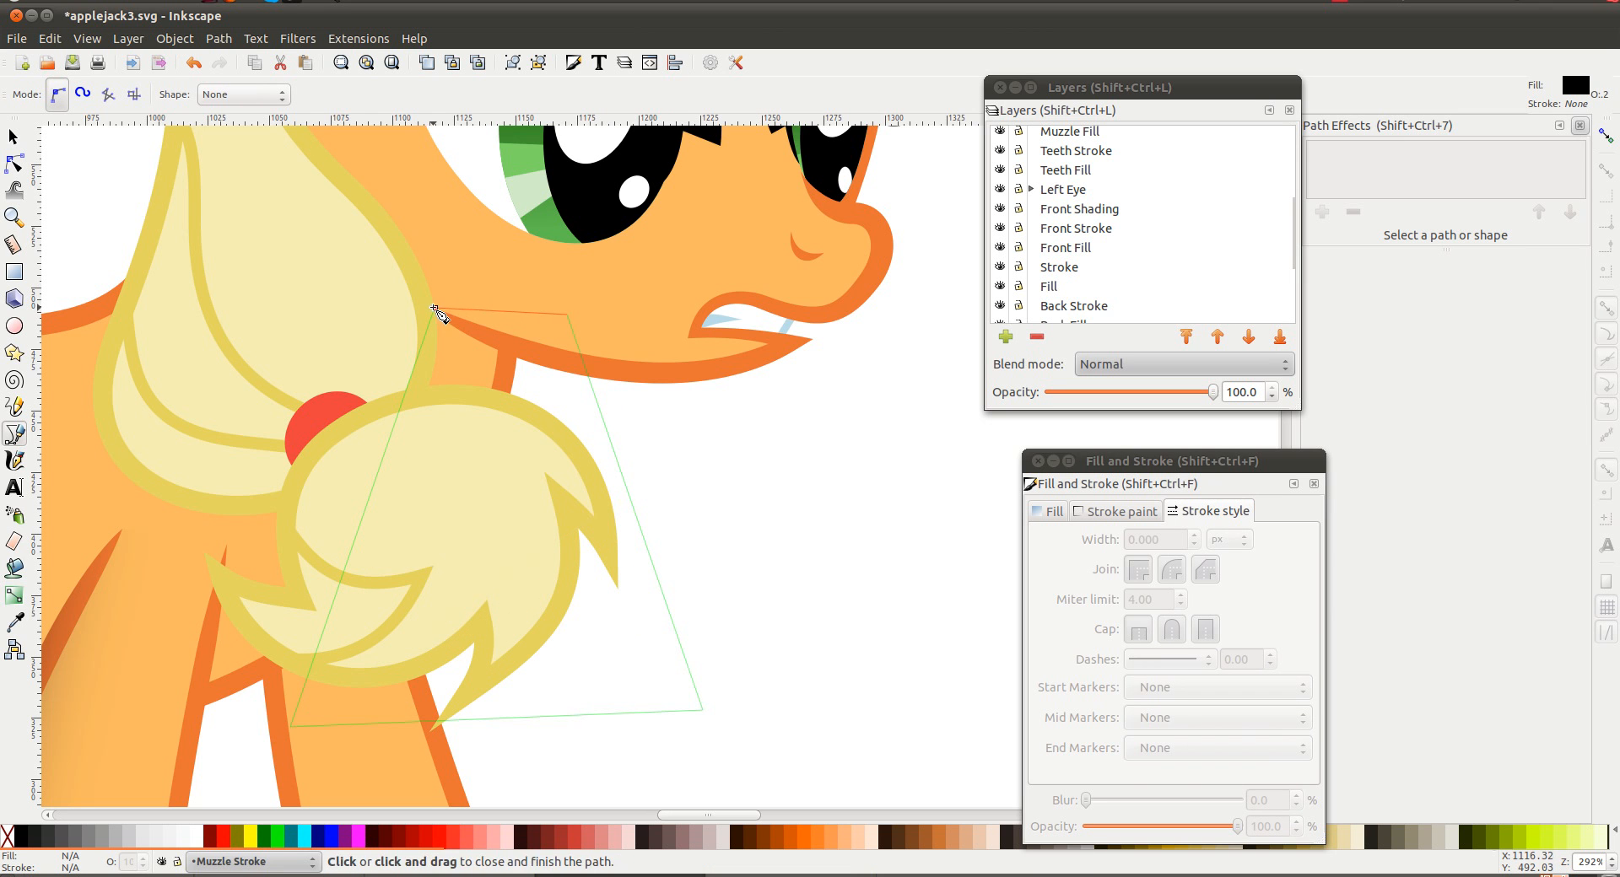
{"action": "left_click", "coordinate": [435, 308]}
Add a layer named "Body Shading" directly above the body's Stroke layer
{"action": "scroll", "coordinate": [1185, 198], "scroll_direction": "up", "scroll_amount": 2}
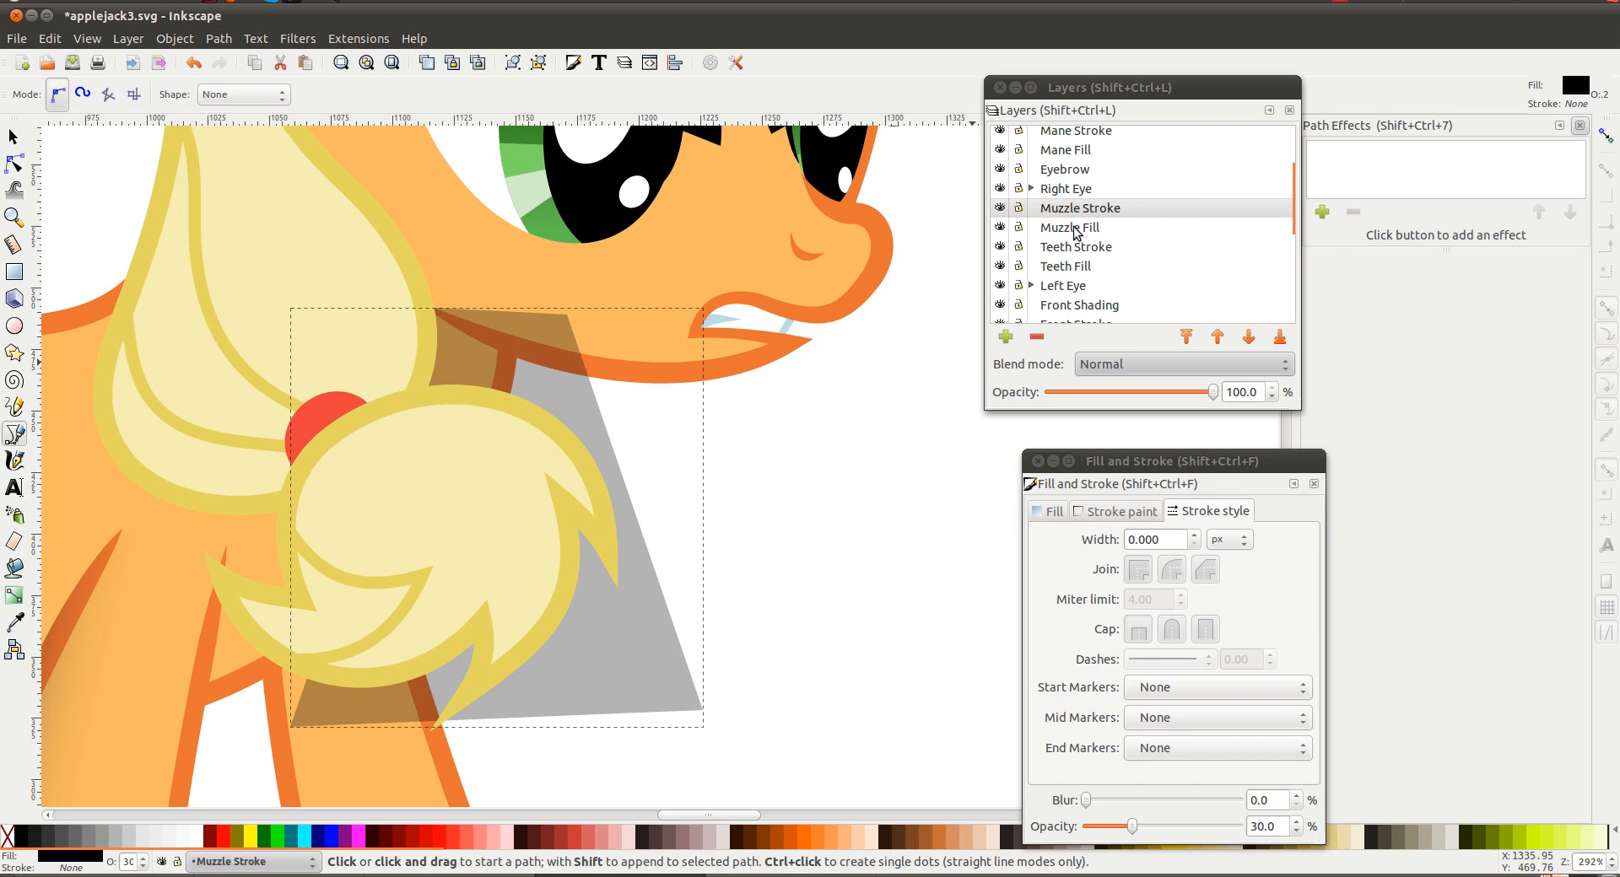
{"action": "left_click", "coordinate": [1080, 266]}
{"action": "left_click", "coordinate": [1068, 287]}
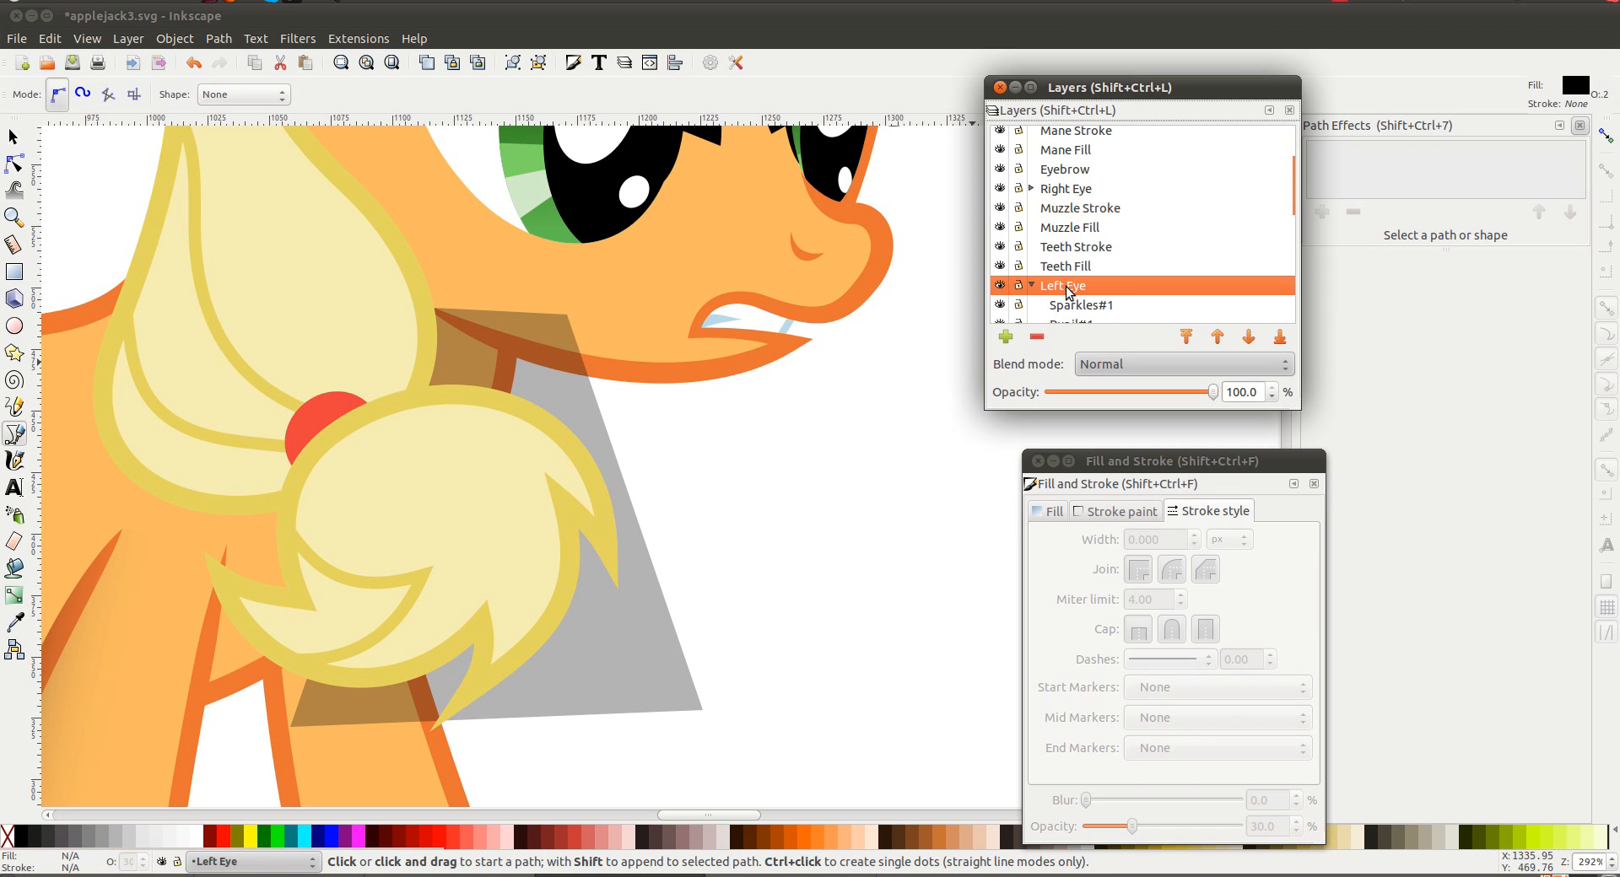
{"action": "scroll", "coordinate": [1081, 269], "scroll_direction": "down", "scroll_amount": 3}
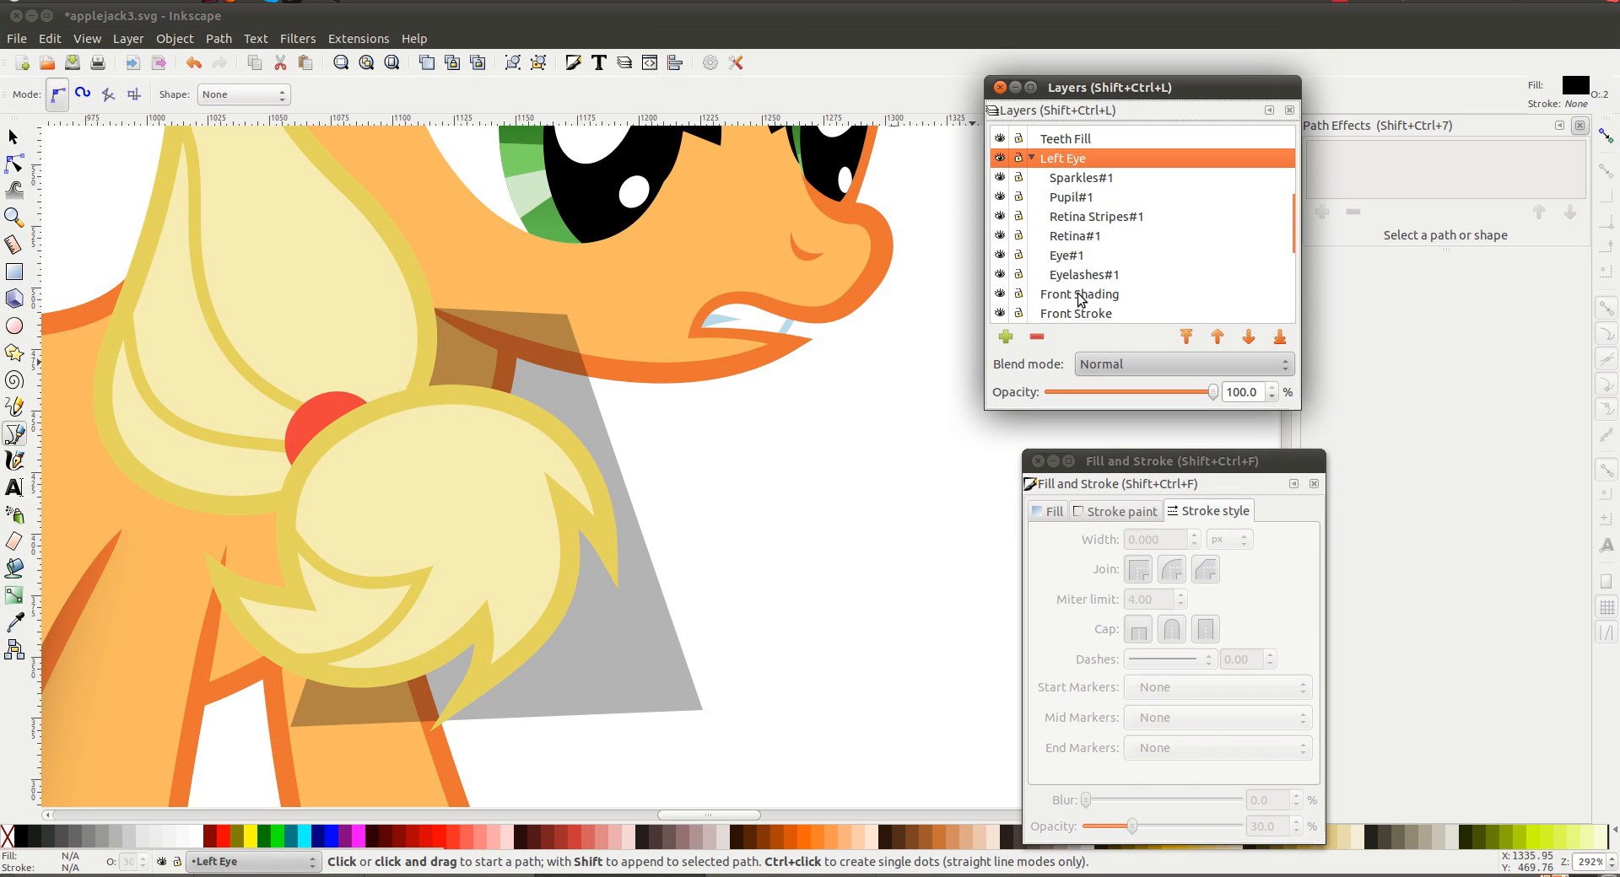
{"action": "left_click", "coordinate": [1080, 296]}
{"action": "scroll", "coordinate": [1119, 297], "scroll_direction": "down", "scroll_amount": 1}
{"action": "left_click", "coordinate": [1067, 310]}
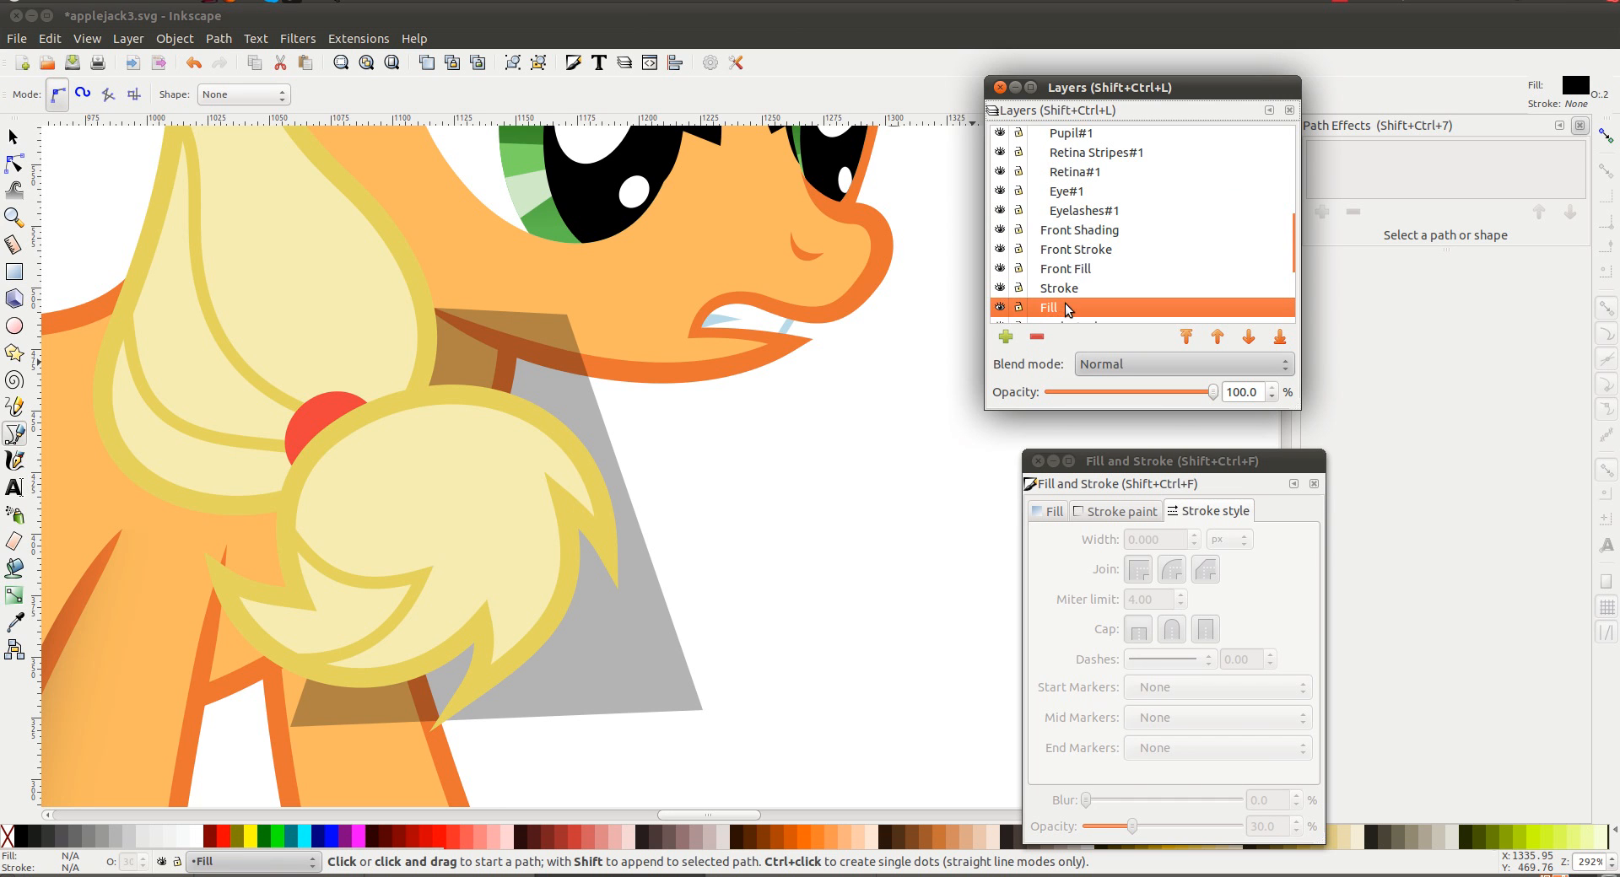
{"action": "left_click", "coordinate": [1073, 295]}
{"action": "scroll", "coordinate": [1088, 313], "scroll_direction": "down", "scroll_amount": 1}
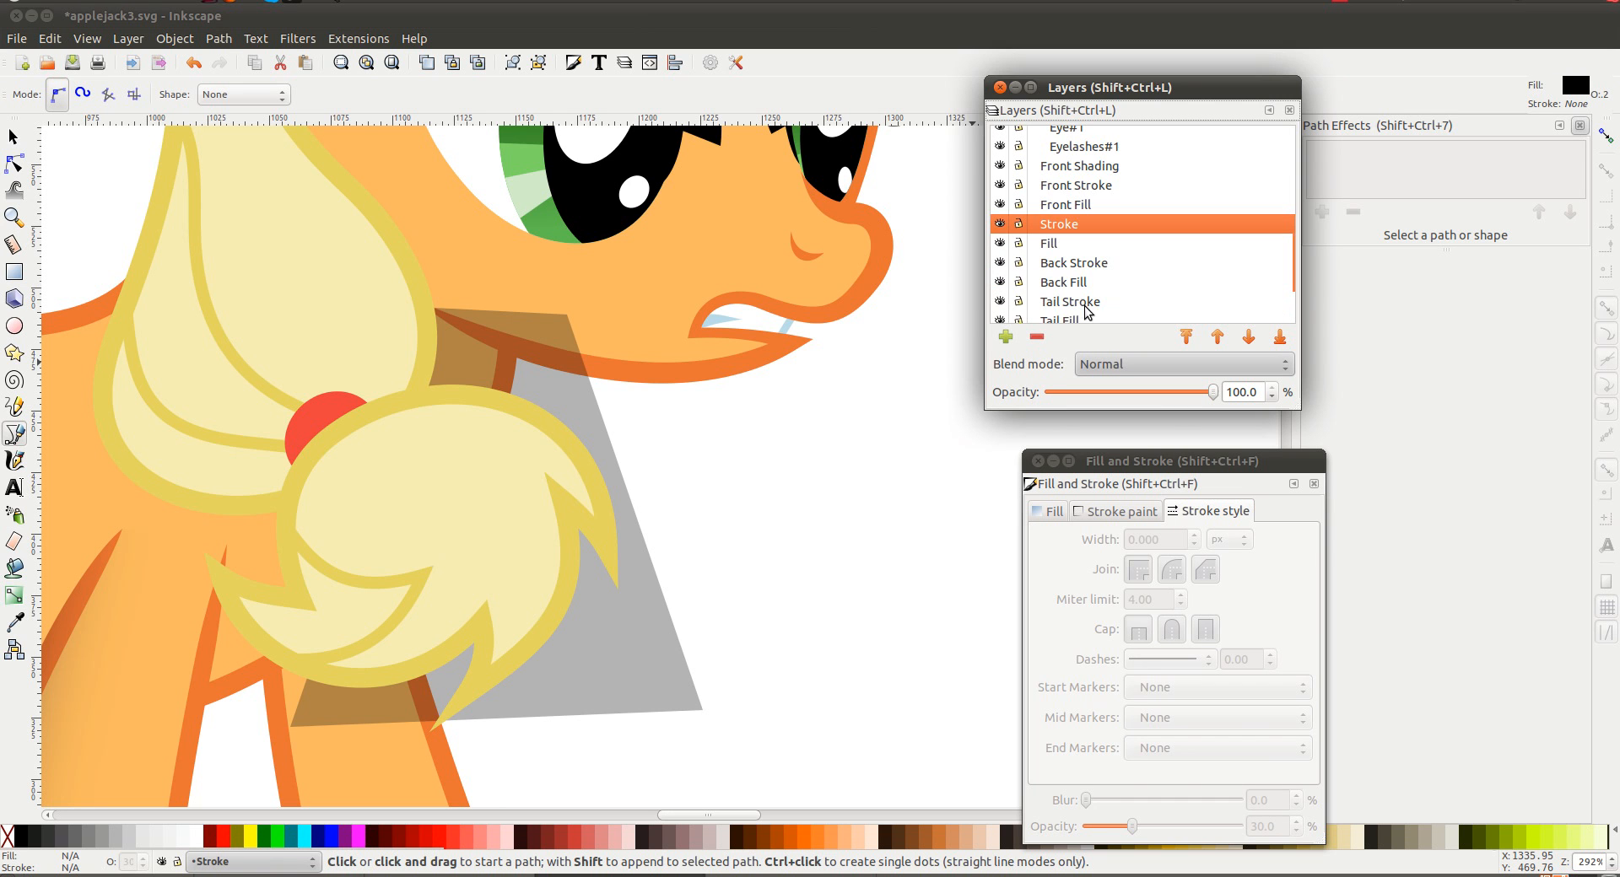
{"action": "left_click", "coordinate": [1005, 336]}
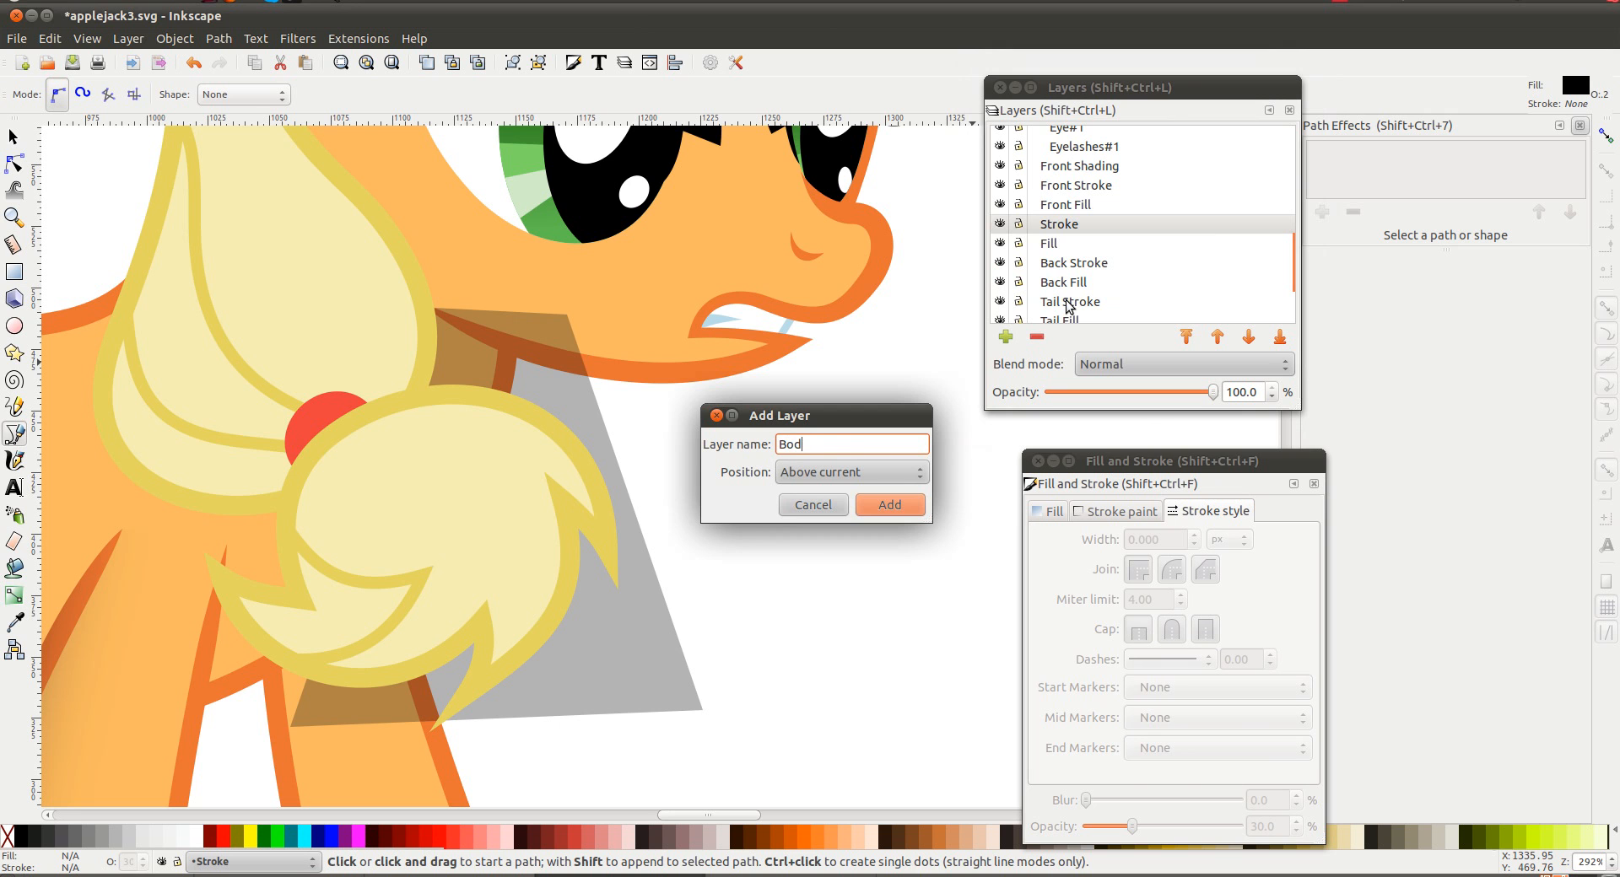
{"action": "type", "text": "Body Shading"}
{"action": "key", "text": "Return"}
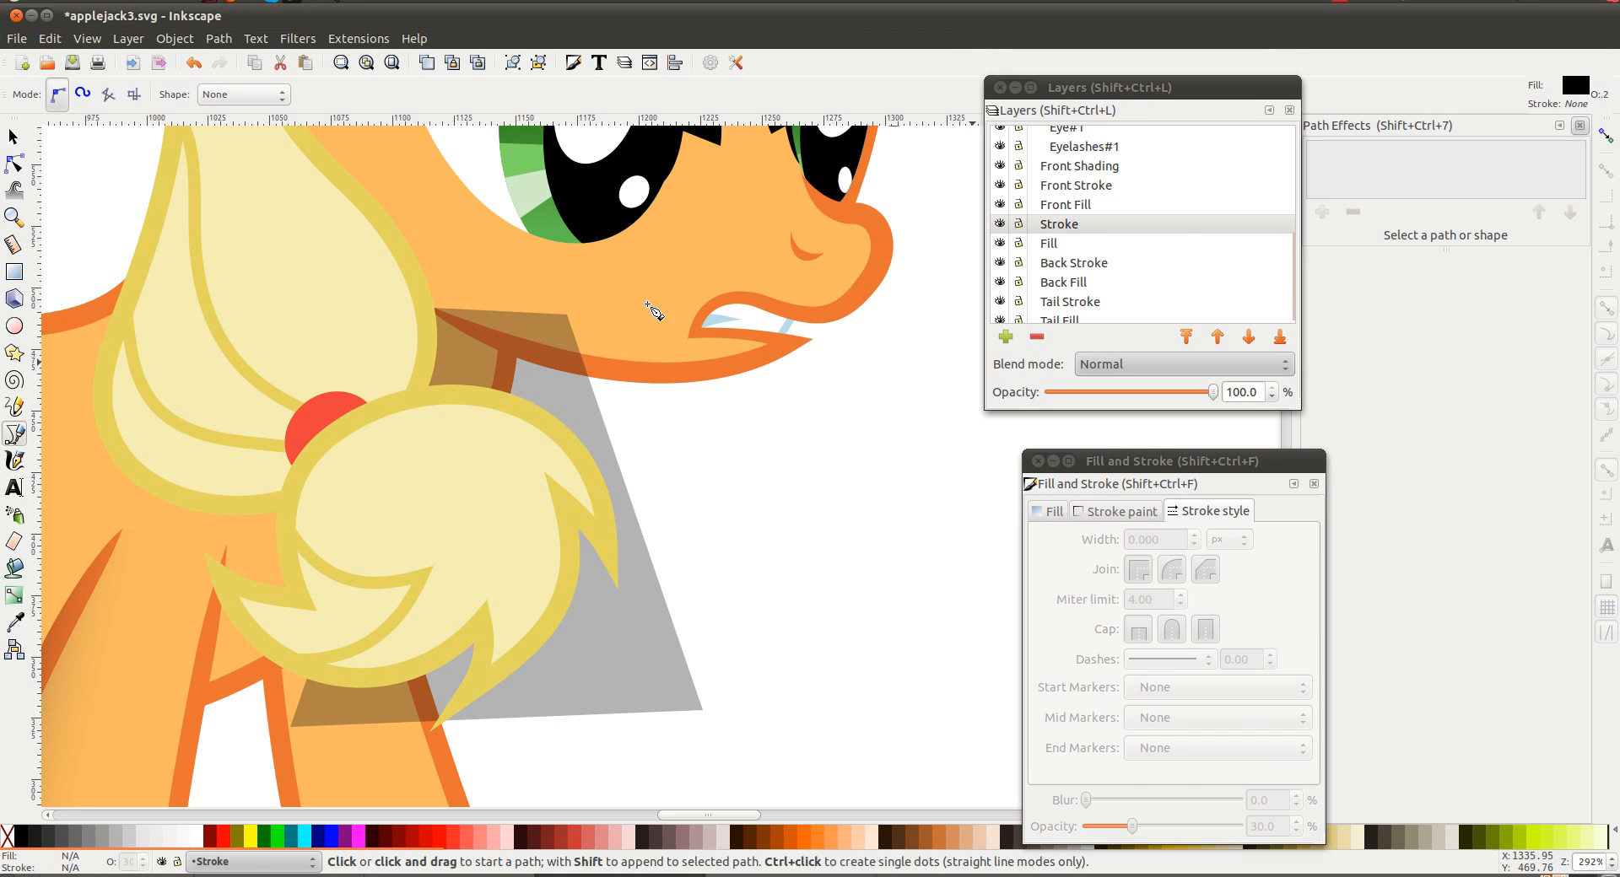
Move the four-cornered neck shading shape from the Muzzle Stroke layer to Body Shading, keeping its position
{"action": "key", "text": "s"}
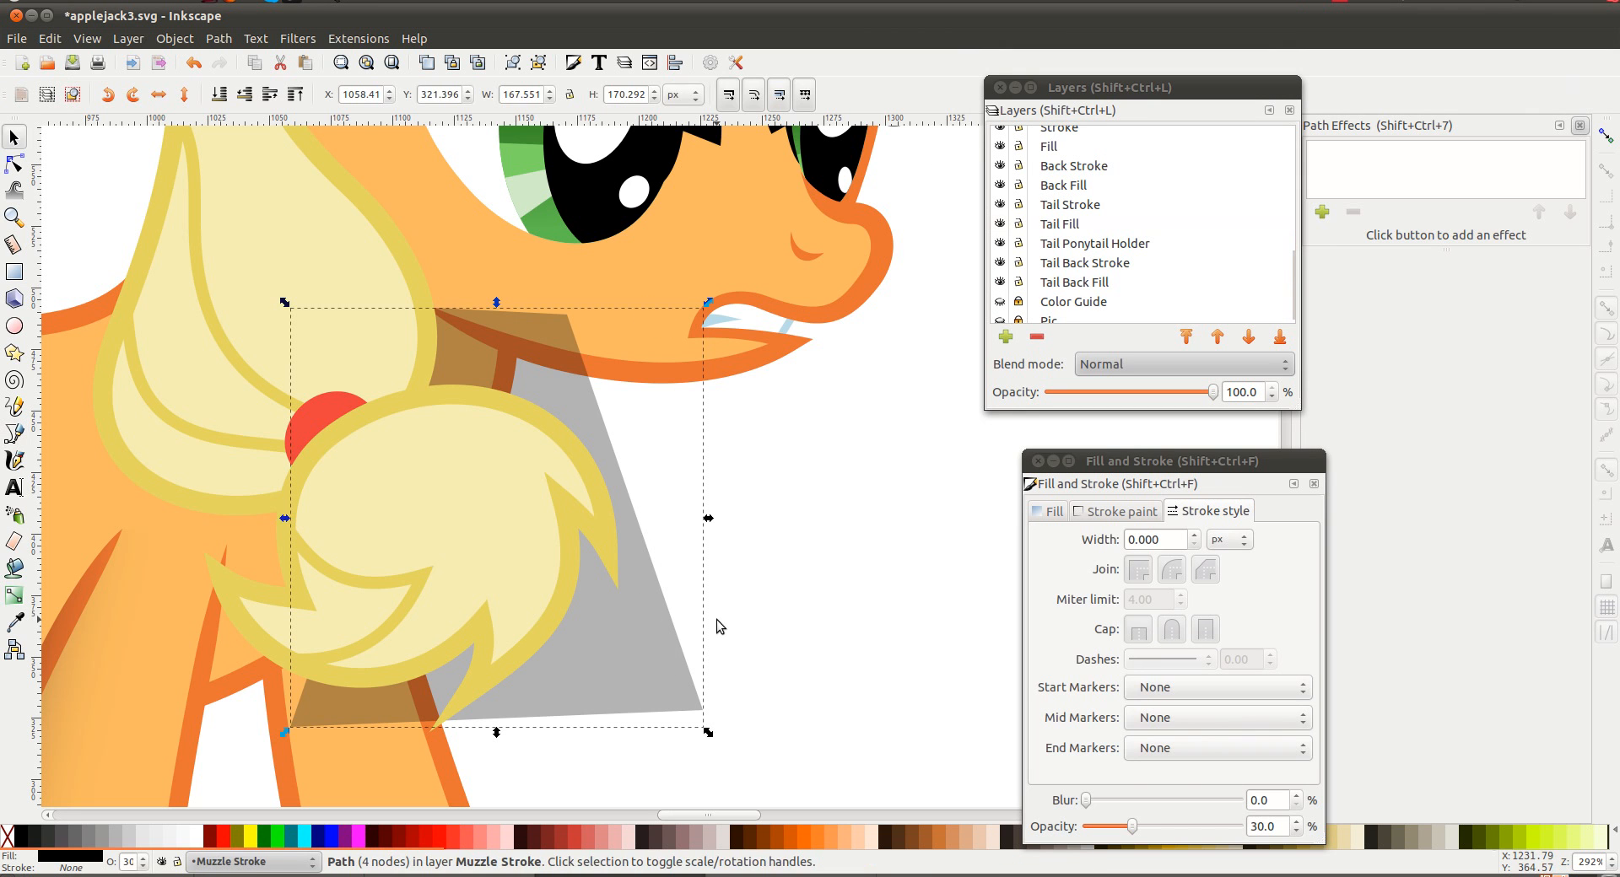
{"action": "key", "text": "ctrl+x"}
{"action": "scroll", "coordinate": [1089, 178], "scroll_direction": "up", "scroll_amount": 2}
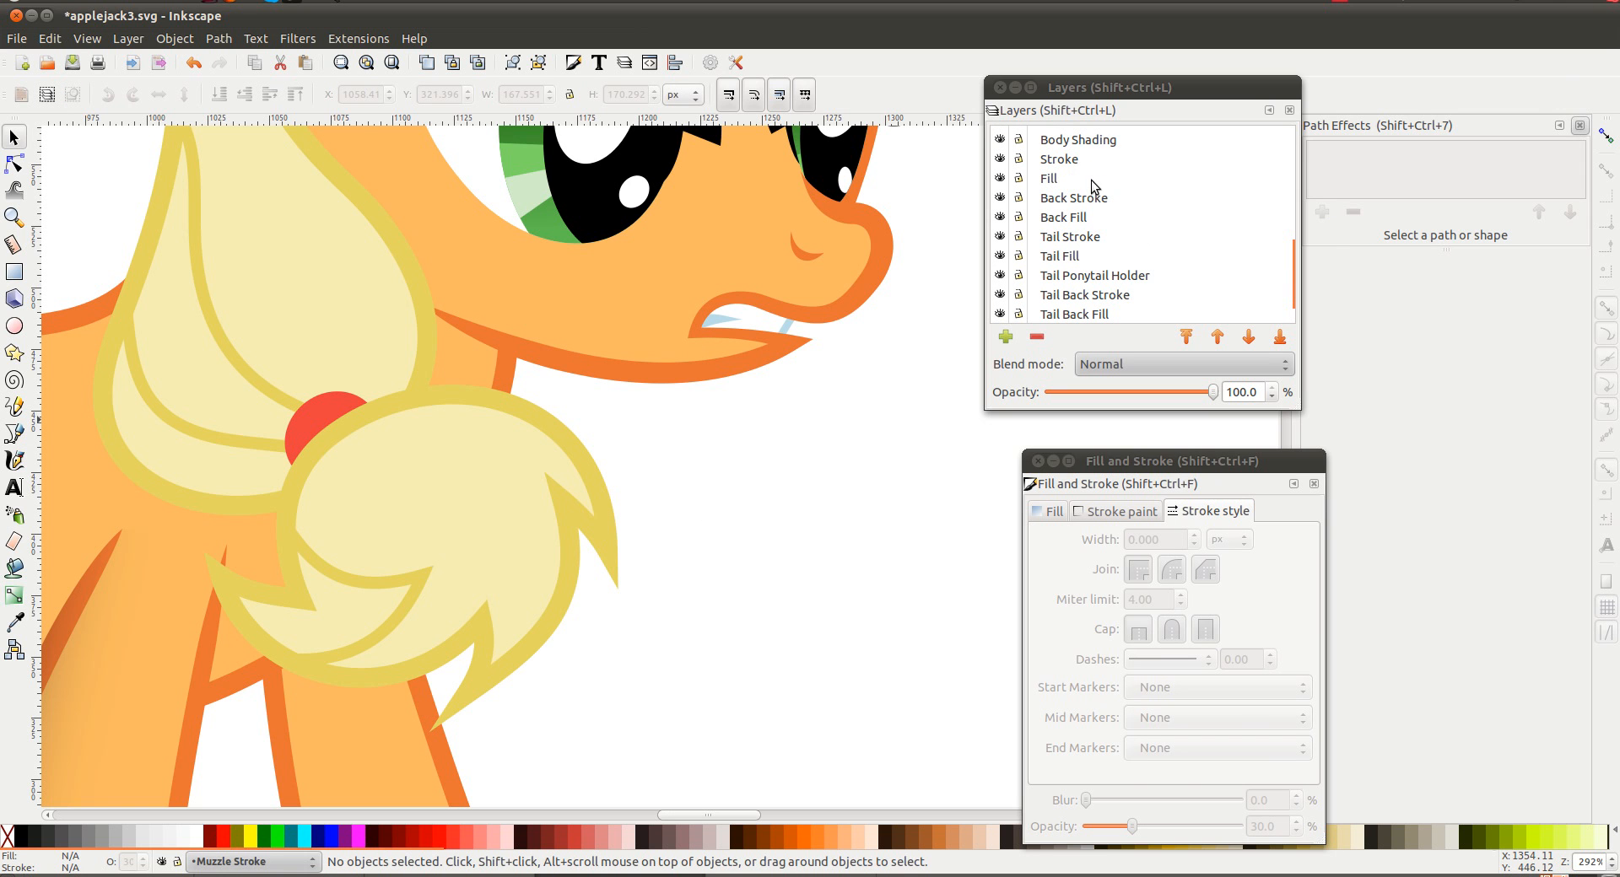
{"action": "left_click", "coordinate": [1077, 140]}
{"action": "key", "text": "ctrl+alt+v"}
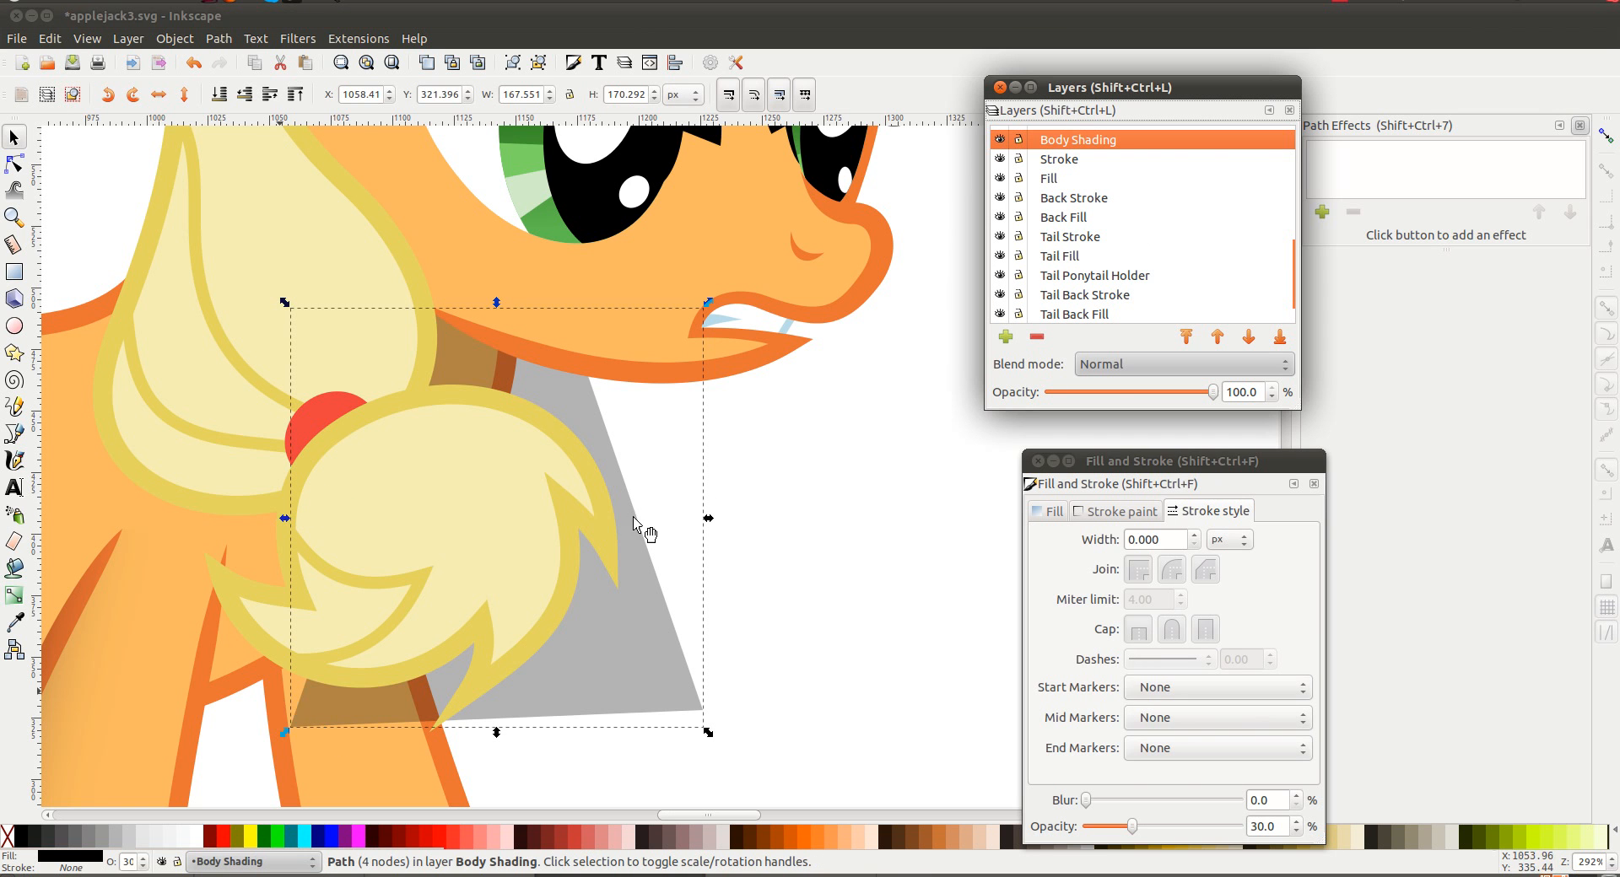
Duplicate the belly and chest outline in the Stroke layer and convert the copy to a plain path for node editing
{"action": "scroll", "coordinate": [372, 434], "scroll_direction": "left", "scroll_amount": 4}
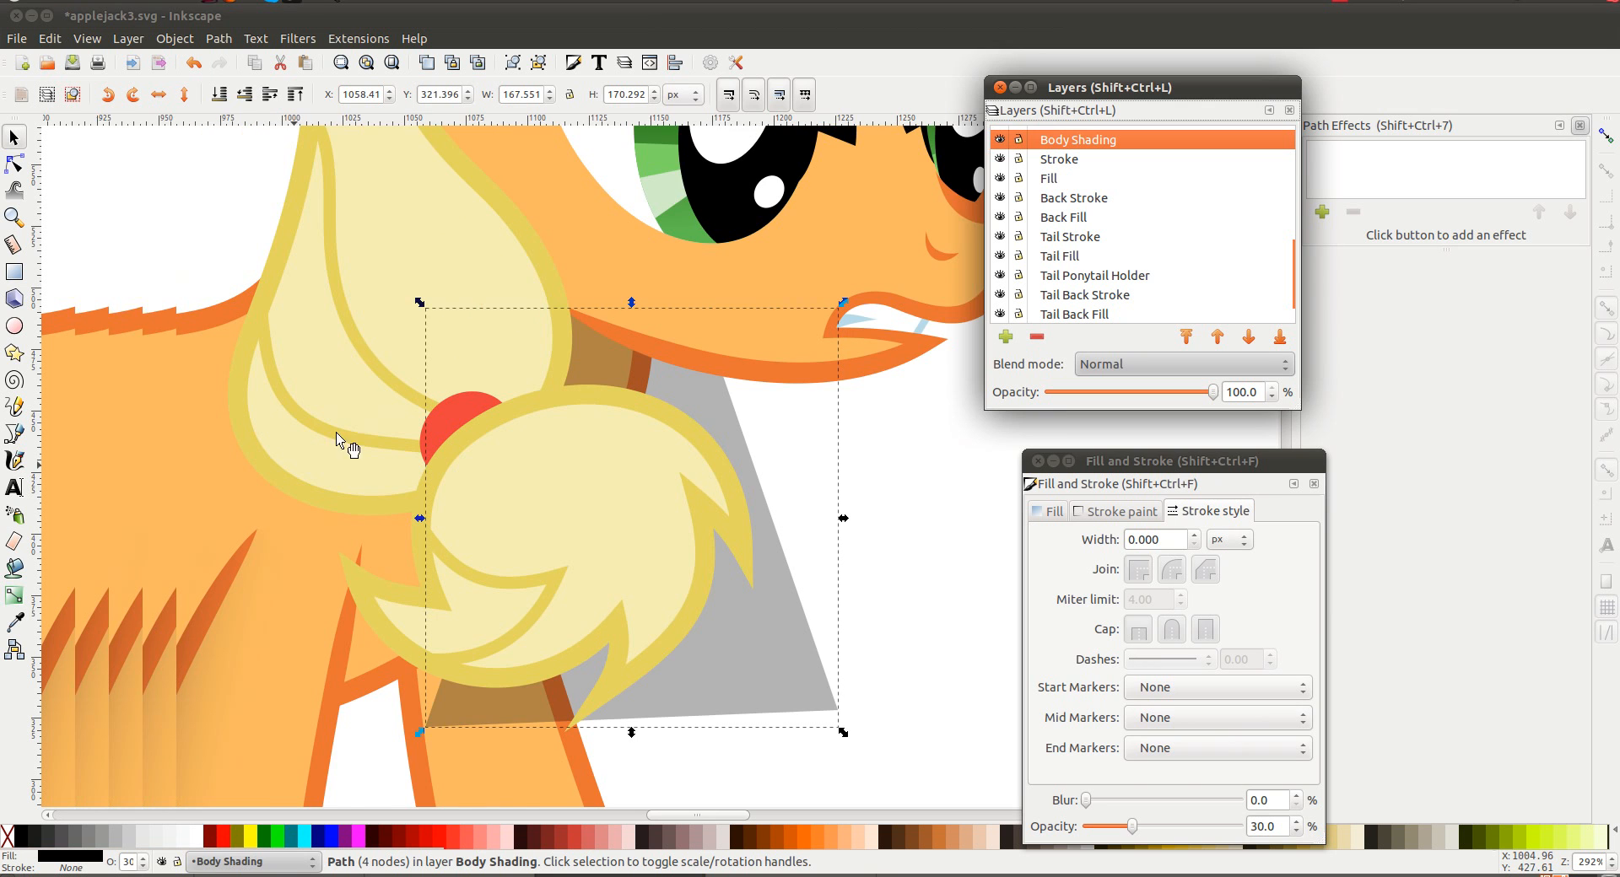
{"action": "left_click", "coordinate": [377, 701], "text": "ctrl"}
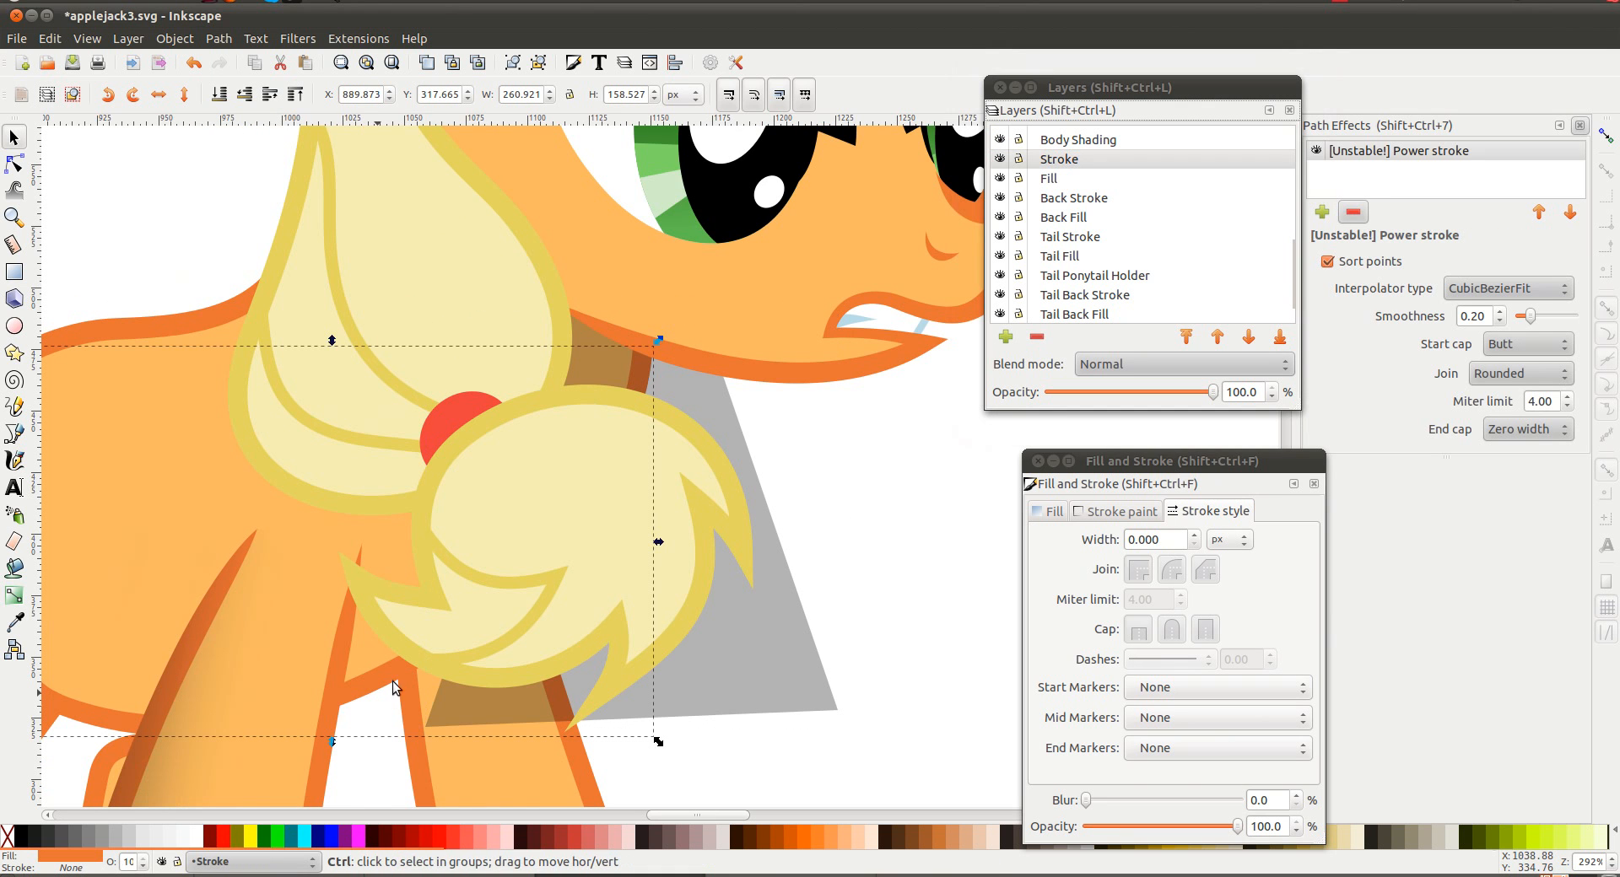
{"action": "key", "text": "shift+ctrl+c"}
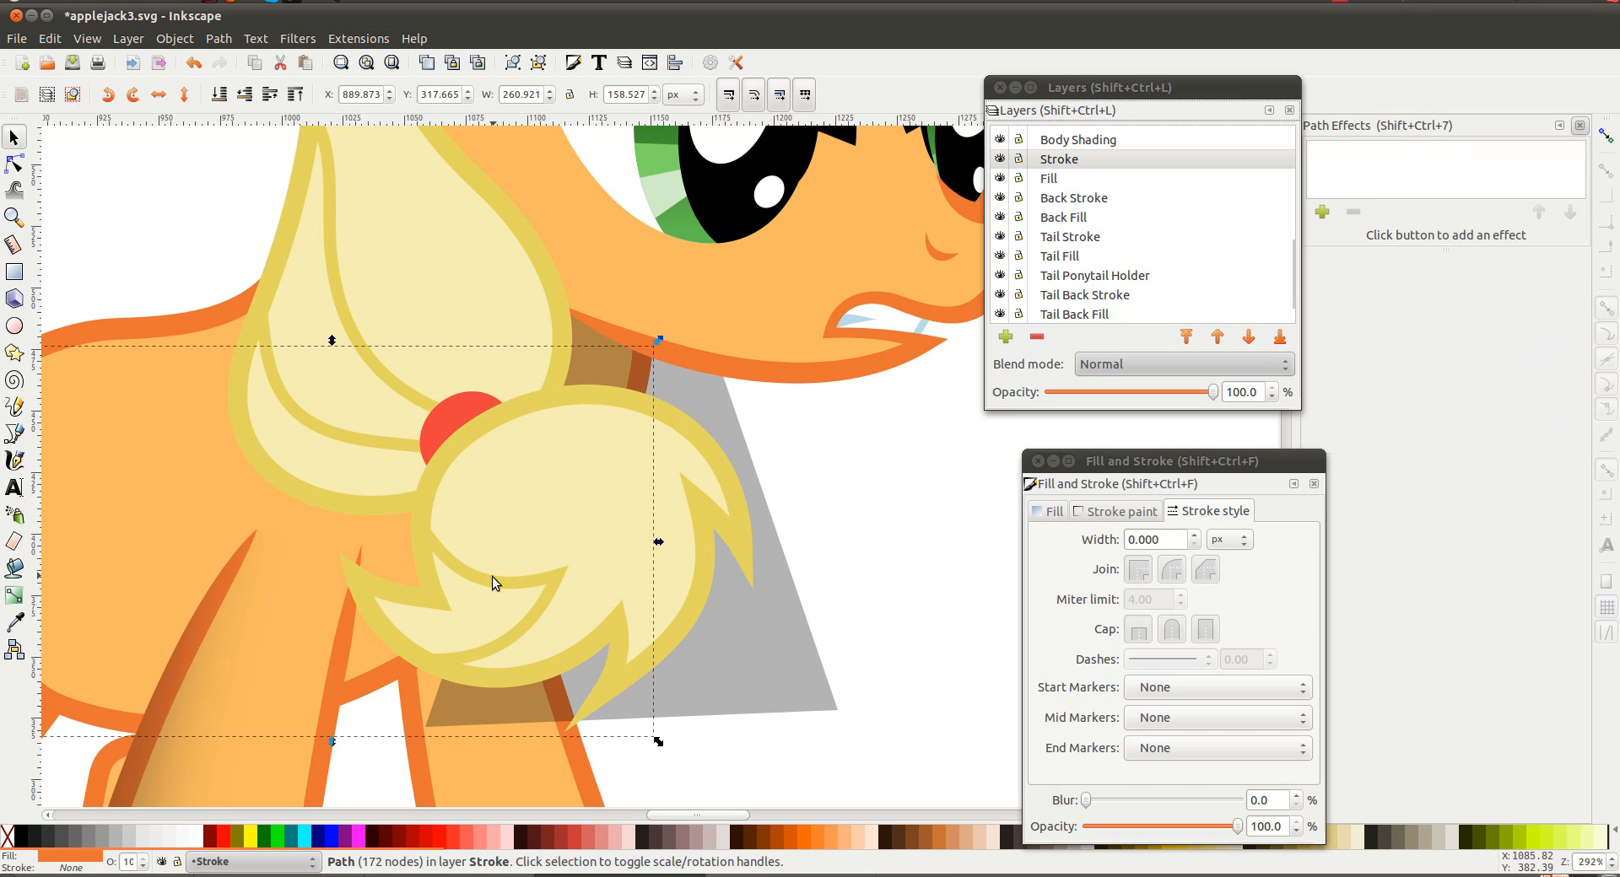
{"action": "scroll", "coordinate": [491, 577], "scroll_direction": "left", "scroll_amount": 6}
{"action": "key", "text": "n"}
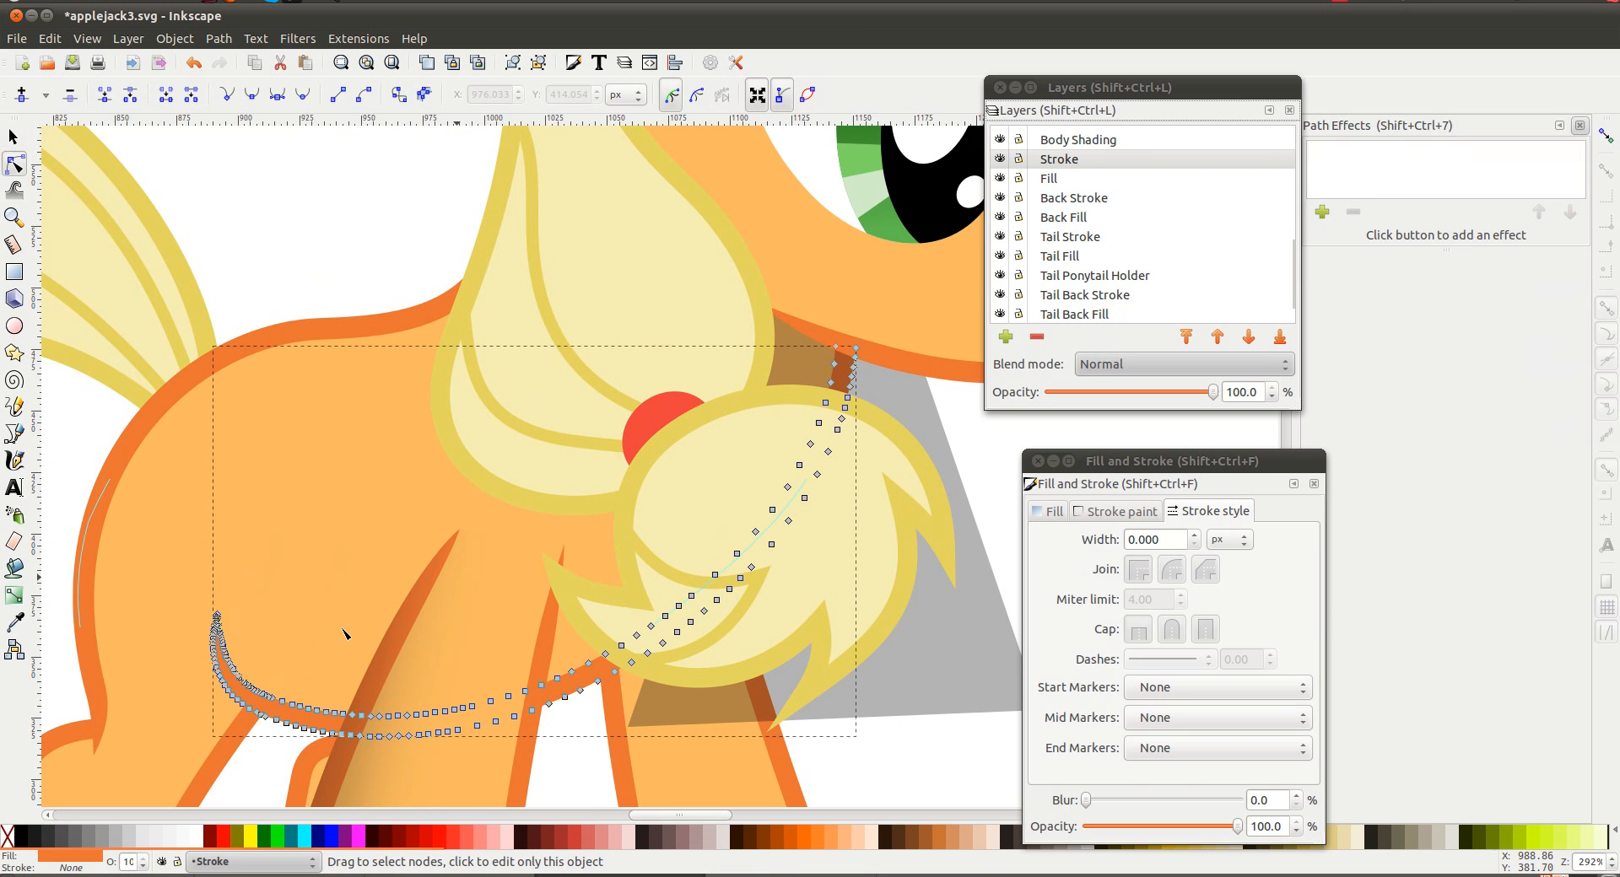
Delete the inner-edge nodes of the copied outline along the belly and up the chest
{"action": "mouse_move", "coordinate": [339, 686]}
{"action": "left_mouse_down"}
{"action": "mouse_move", "coordinate": [278, 683]}
{"action": "mouse_move", "coordinate": [329, 714]}
{"action": "left_mouse_up"}
{"action": "key", "text": "Delete"}
{"action": "key", "text": "Delete"}
{"action": "left_click_drag", "start_coordinate": [432, 722], "coordinate": [432, 724]}
{"action": "key", "text": "Delete"}
{"action": "left_click_drag", "start_coordinate": [410, 655], "coordinate": [490, 710]}
{"action": "key", "text": "Delete"}
{"action": "left_click_drag", "start_coordinate": [500, 634], "coordinate": [577, 693]}
{"action": "key", "text": "Delete"}
{"action": "left_click_drag", "start_coordinate": [453, 676], "coordinate": [531, 709]}
{"action": "key", "text": "Delete"}
{"action": "left_click_drag", "start_coordinate": [585, 624], "coordinate": [642, 660]}
{"action": "key", "text": "Delete"}
{"action": "left_click_drag", "start_coordinate": [602, 575], "coordinate": [700, 609]}
{"action": "key", "text": "Delete"}
{"action": "key", "text": "Delete"}
{"action": "left_click_drag", "start_coordinate": [678, 548], "coordinate": [721, 598]}
{"action": "key", "text": "Delete"}
Delete the copied outline's remaining inner-edge nodes from the flank tip up to the neck
{"action": "left_click_drag", "start_coordinate": [206, 621], "coordinate": [226, 670]}
{"action": "key", "text": "Delete"}
{"action": "left_click", "coordinate": [247, 656]}
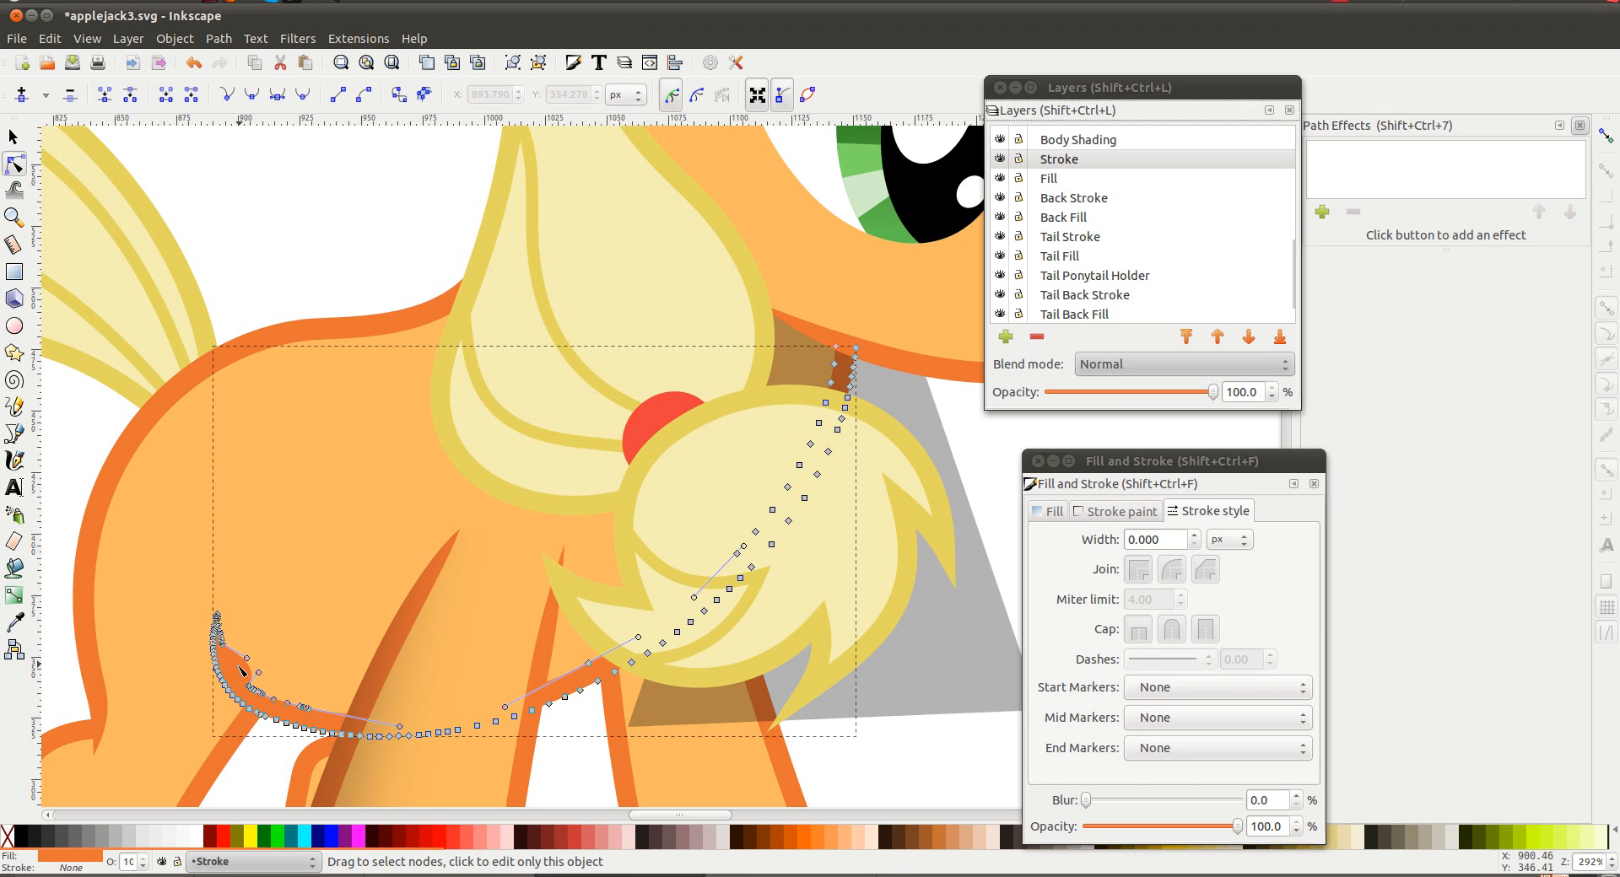
{"action": "left_click_drag", "start_coordinate": [278, 694], "coordinate": [320, 719]}
{"action": "key", "text": "Delete"}
{"action": "key", "text": "Delete"}
{"action": "left_click", "coordinate": [467, 712]}
{"action": "key", "text": "Delete"}
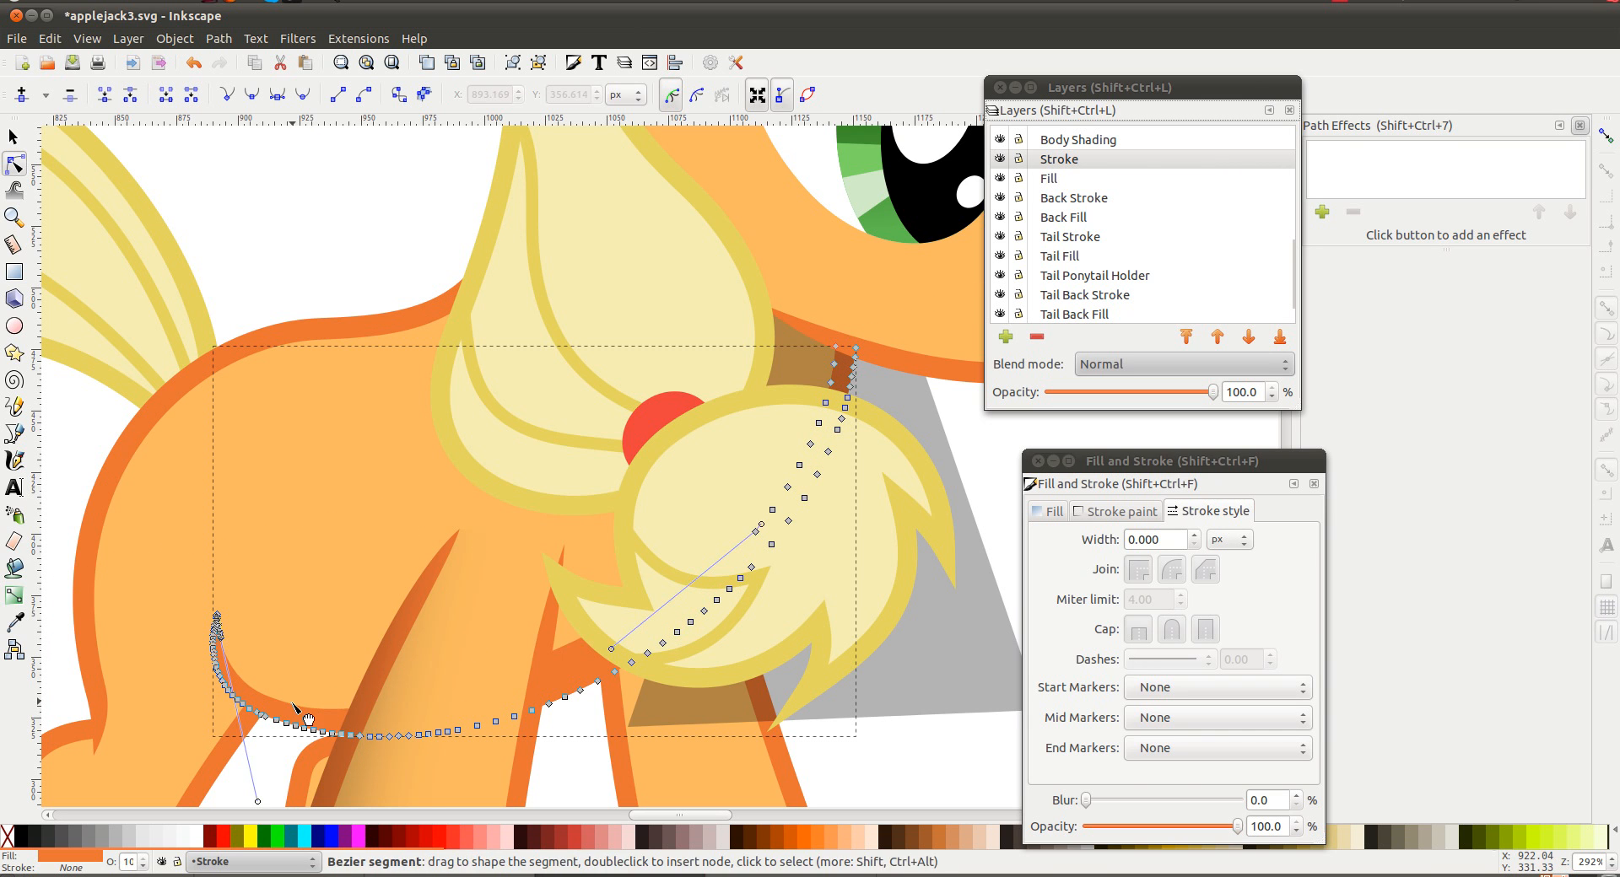
{"action": "left_click_drag", "start_coordinate": [312, 717], "coordinate": [238, 647]}
{"action": "left_click", "coordinate": [244, 644]}
{"action": "key", "text": "Delete"}
{"action": "left_click", "coordinate": [321, 637]}
{"action": "key", "text": "Delete"}
{"action": "left_click", "coordinate": [267, 640]}
{"action": "key", "text": "Delete"}
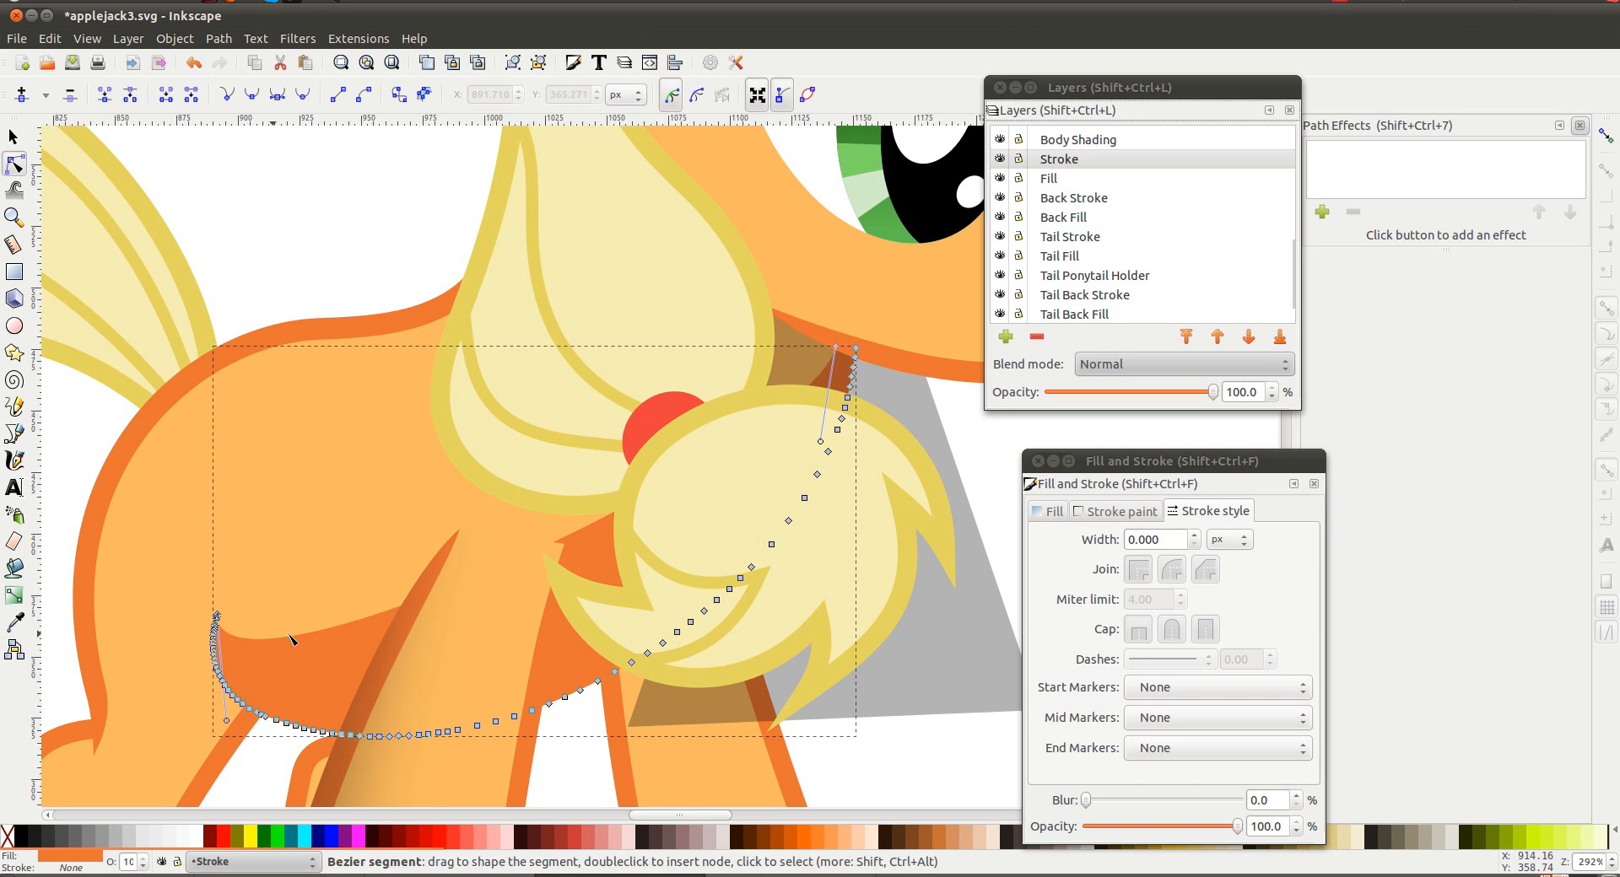
{"action": "left_click", "coordinate": [325, 640]}
{"action": "key", "text": "Delete"}
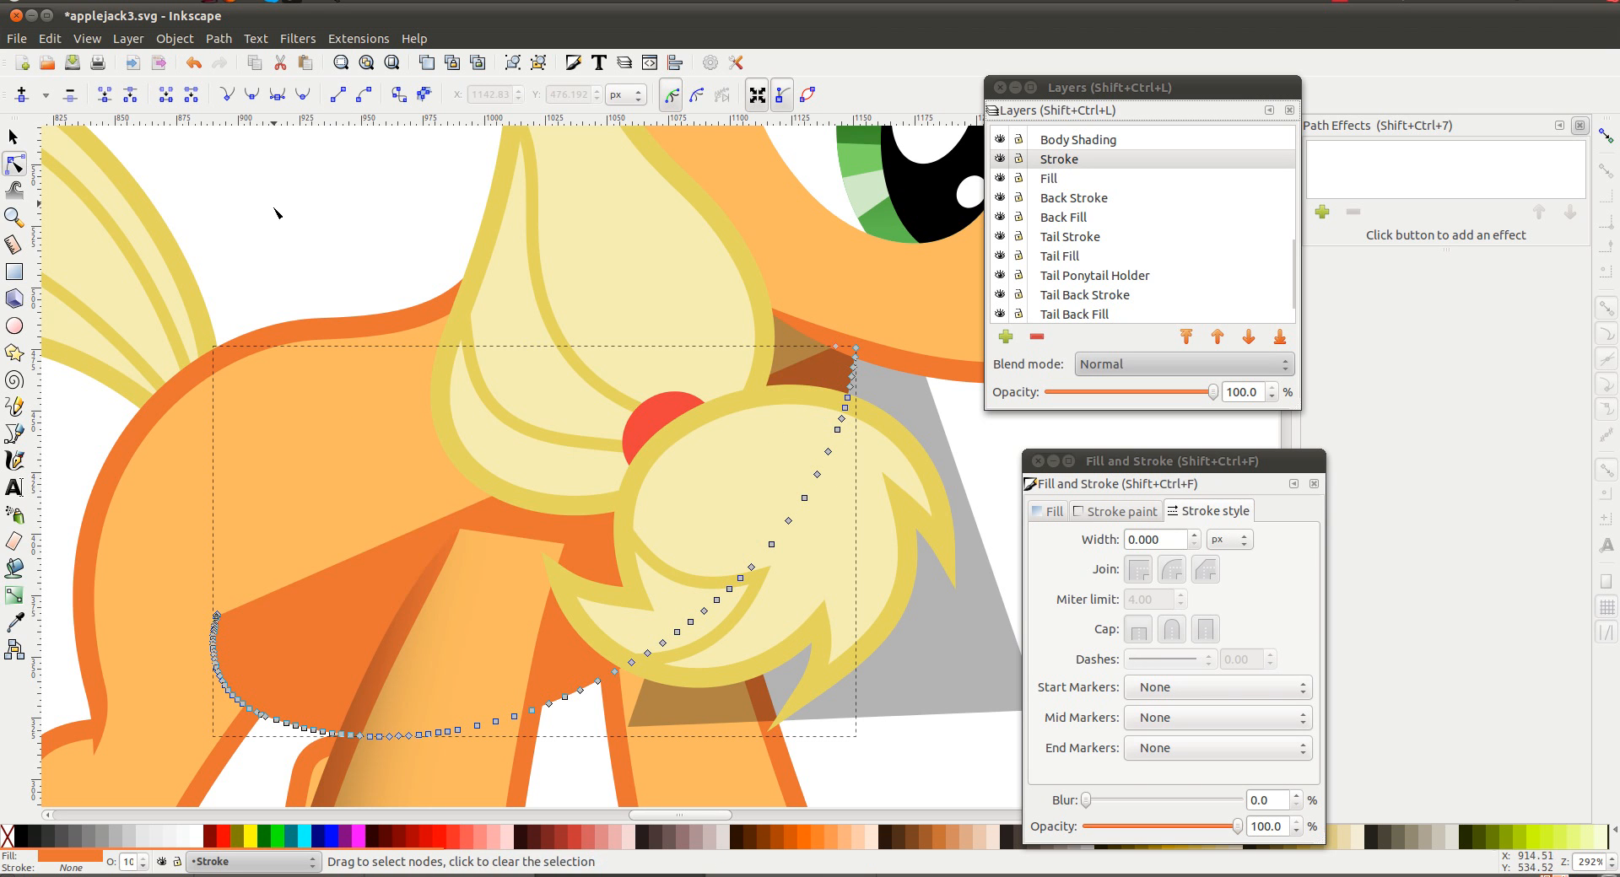
Clean up stray nodes and make the closing segment between the flank tip and the neck a straight line
{"action": "left_click", "coordinate": [271, 199]}
{"action": "left_click", "coordinate": [345, 572]}
{"action": "double_click", "coordinate": [344, 572]}
{"action": "left_click", "coordinate": [297, 588]}
{"action": "key", "text": "Delete"}
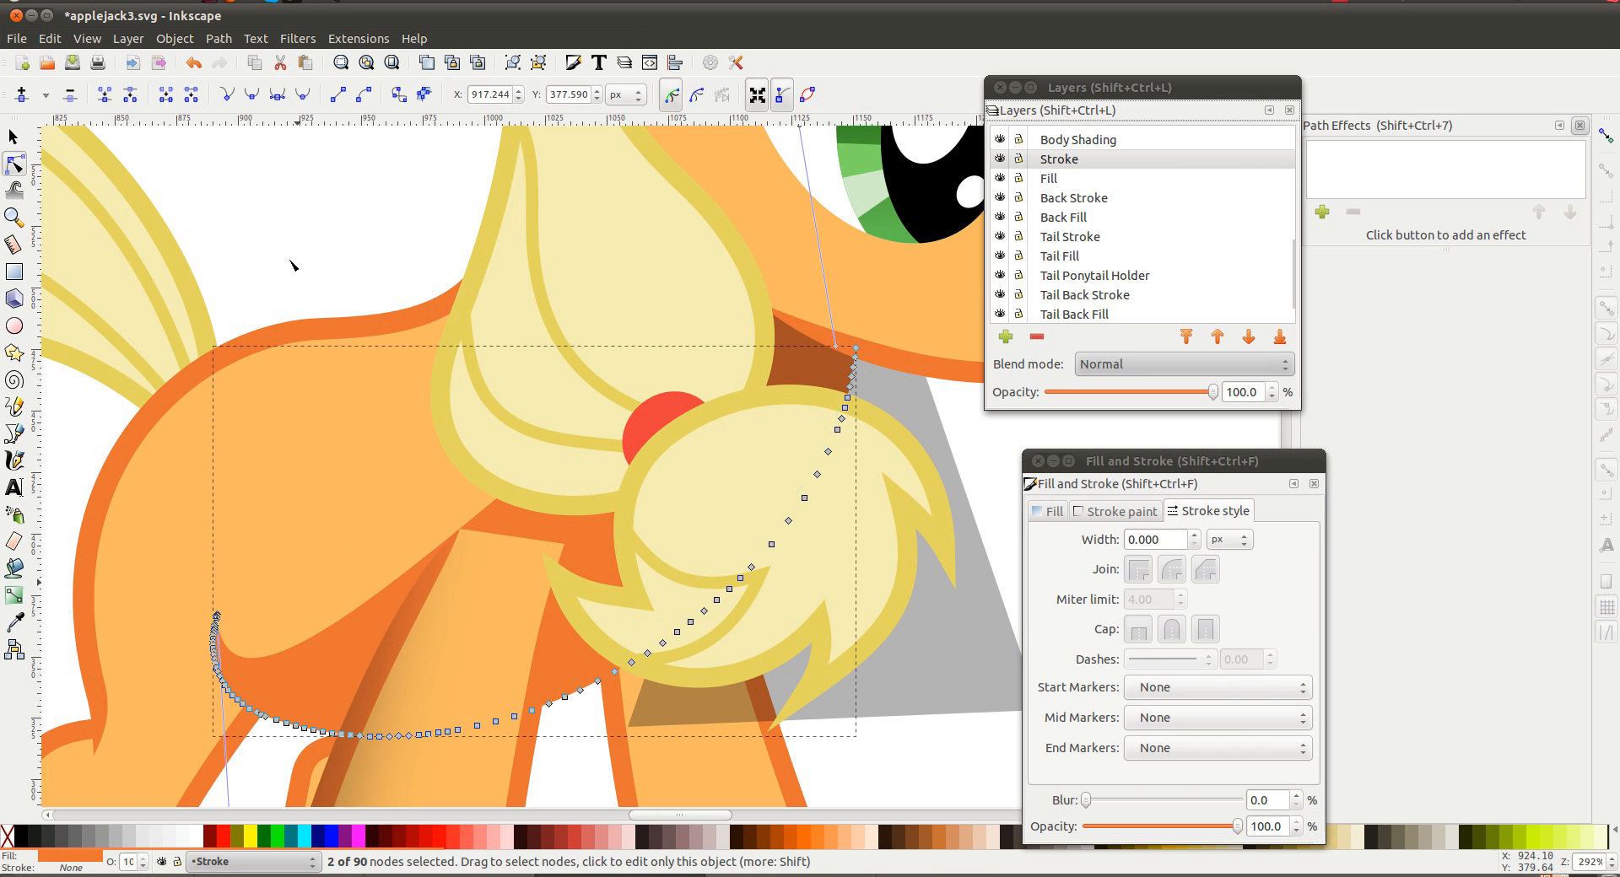
{"action": "left_click", "coordinate": [293, 273]}
{"action": "left_click", "coordinate": [351, 636]}
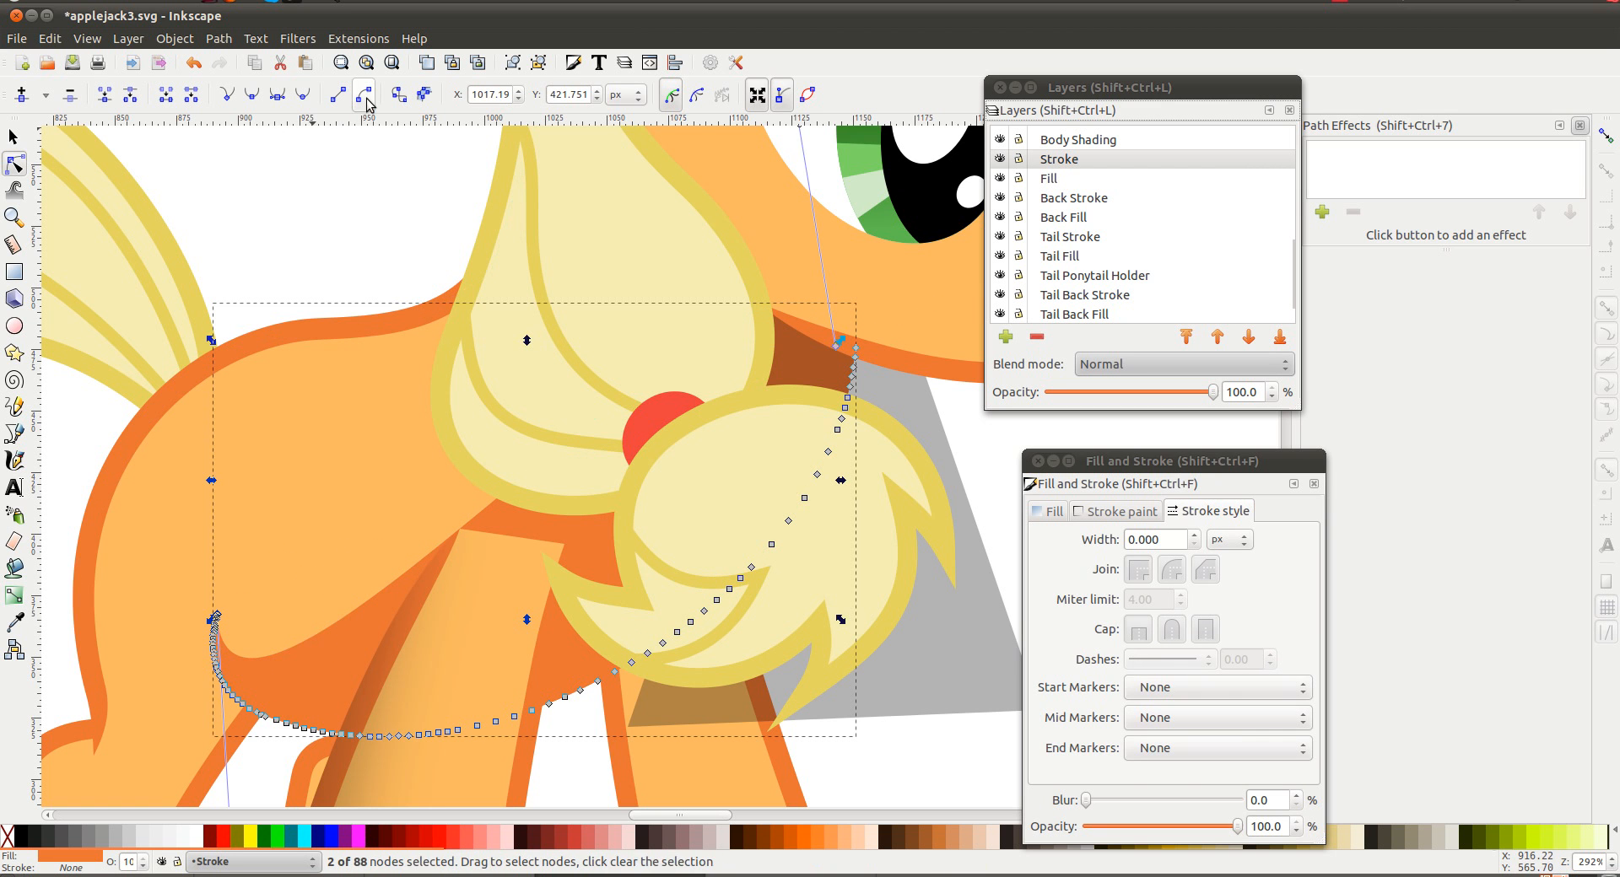
{"action": "left_click", "coordinate": [311, 225]}
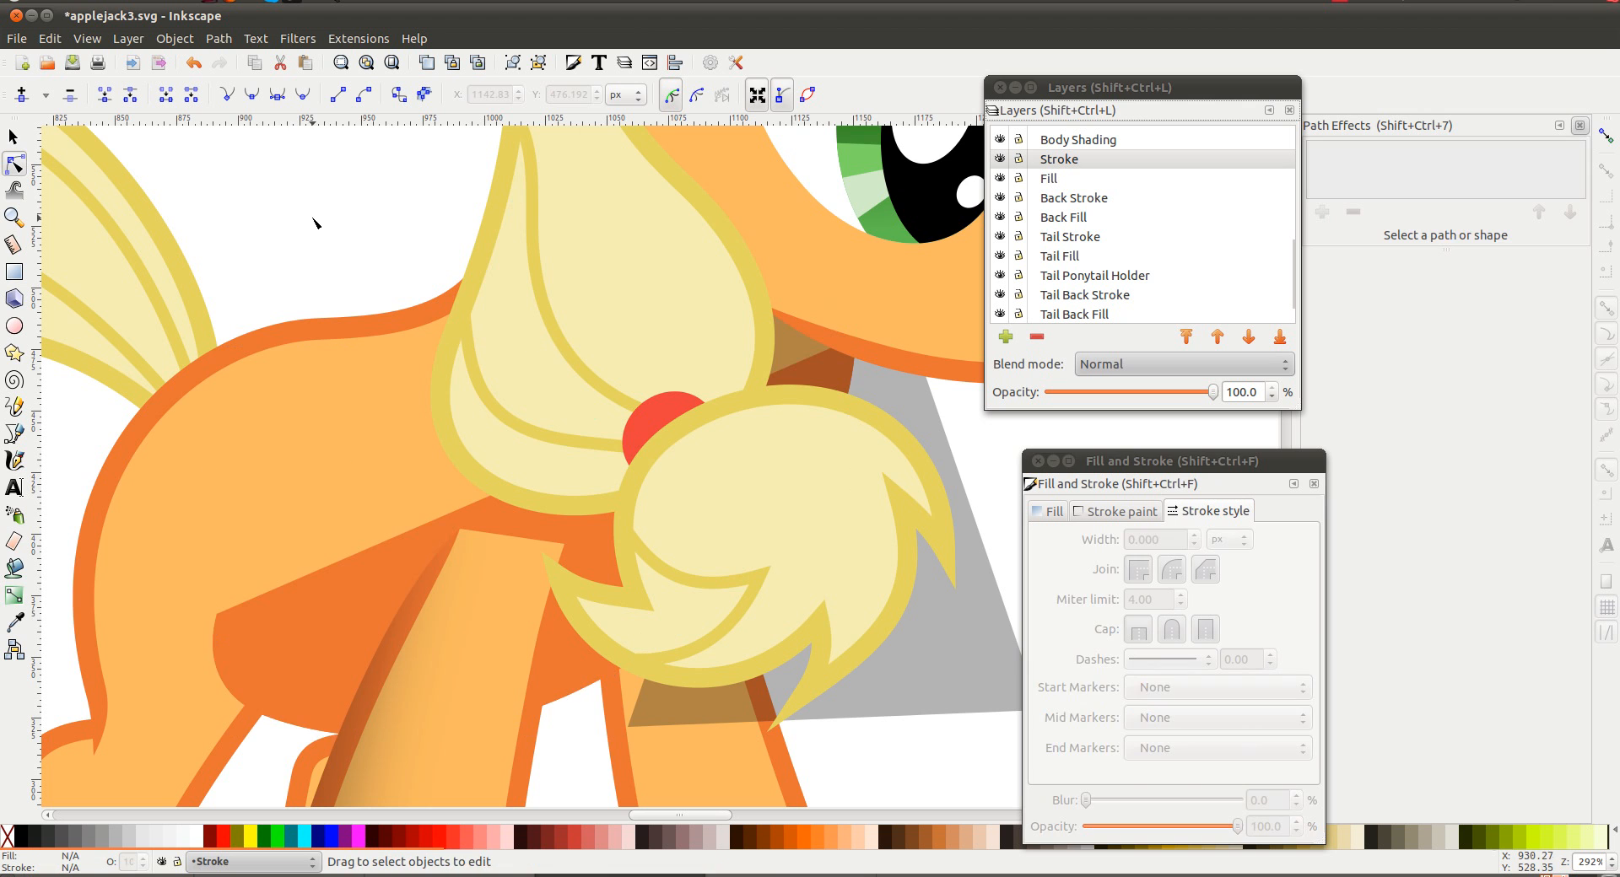
Move the path's inner neck corner node up over the ponytail and remove the extra node beside it, so the shape encloses the neck
{"action": "left_click", "coordinate": [333, 620]}
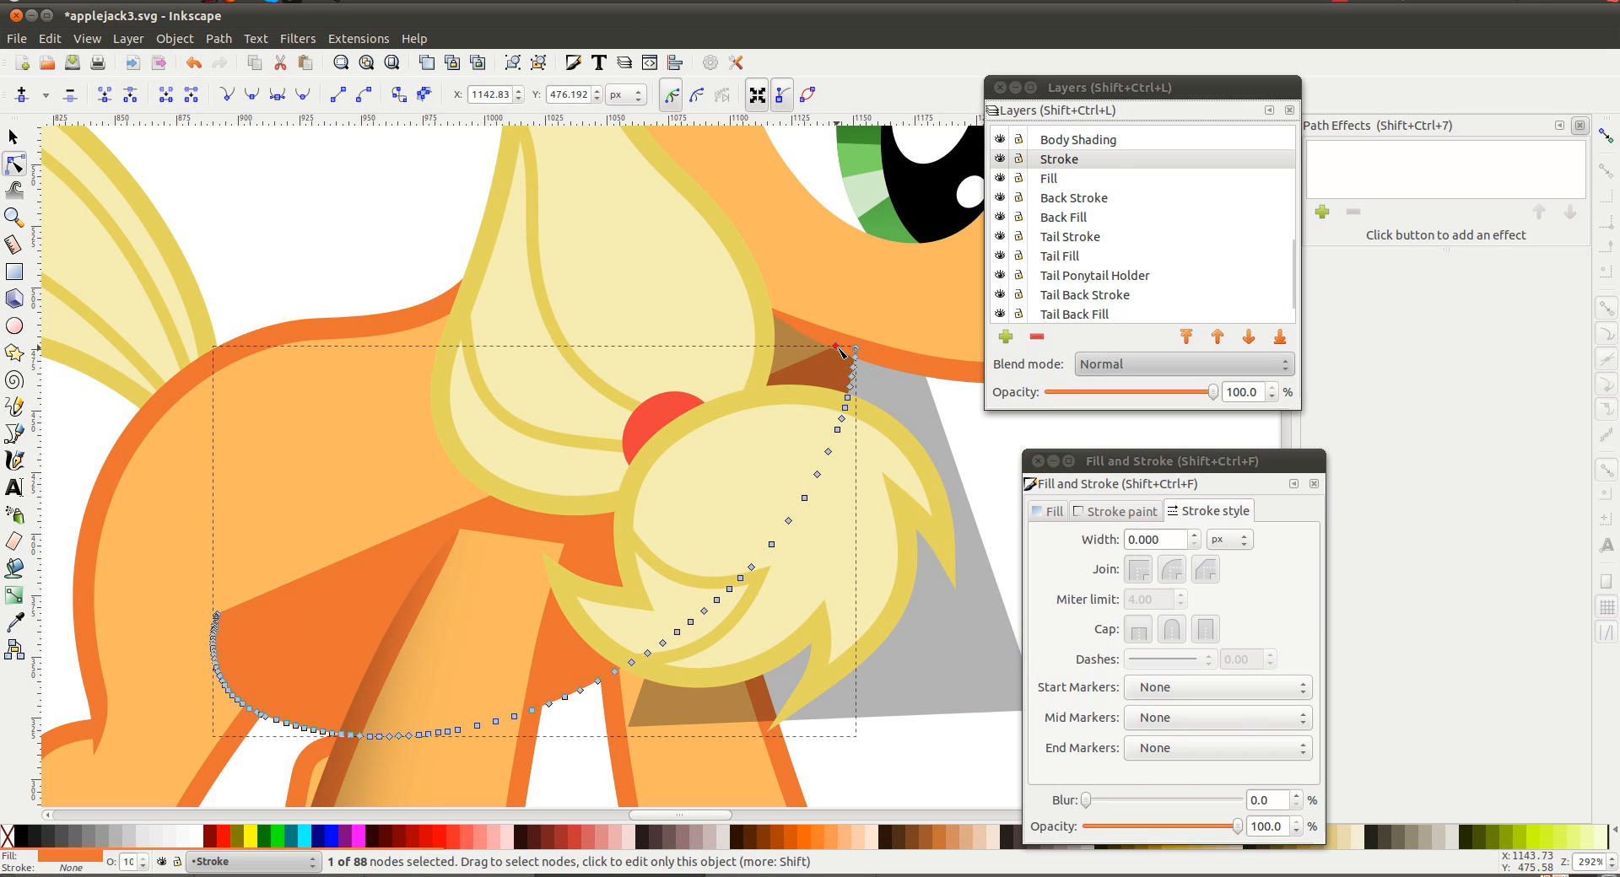
{"action": "left_click_drag", "start_coordinate": [836, 347], "coordinate": [655, 242]}
{"action": "left_click", "coordinate": [810, 331]}
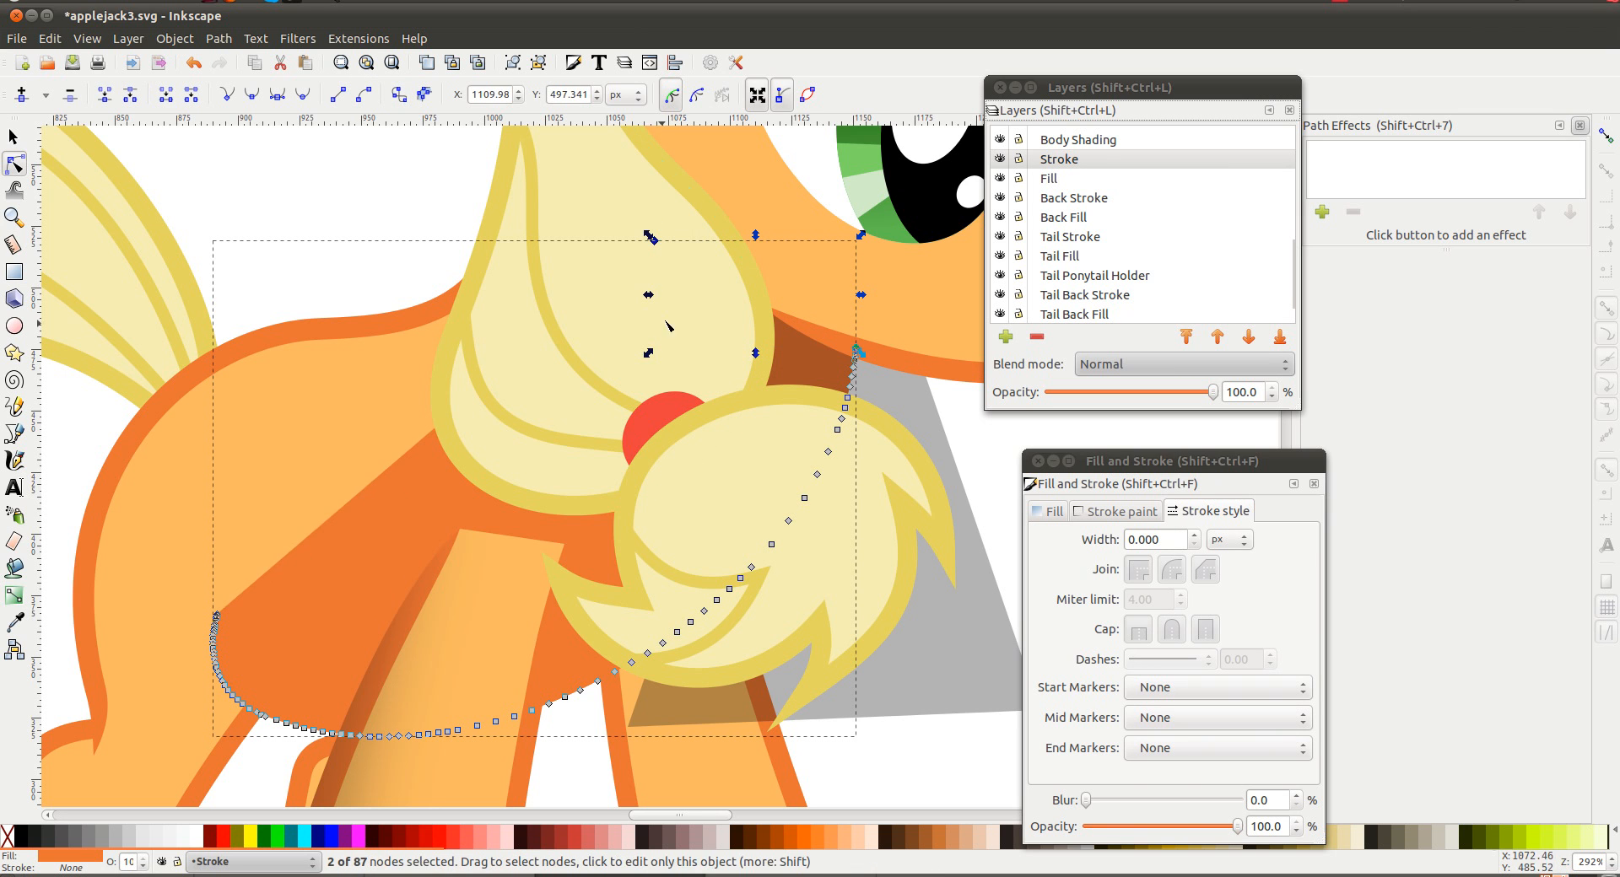
{"action": "left_click", "coordinate": [455, 190]}
{"action": "left_click_drag", "start_coordinate": [656, 241], "coordinate": [602, 143]}
Raise the edited body path to the Body Shading layer and clip the four-cornered neck shading shape with it
{"action": "key", "text": "shift+Page_Up"}
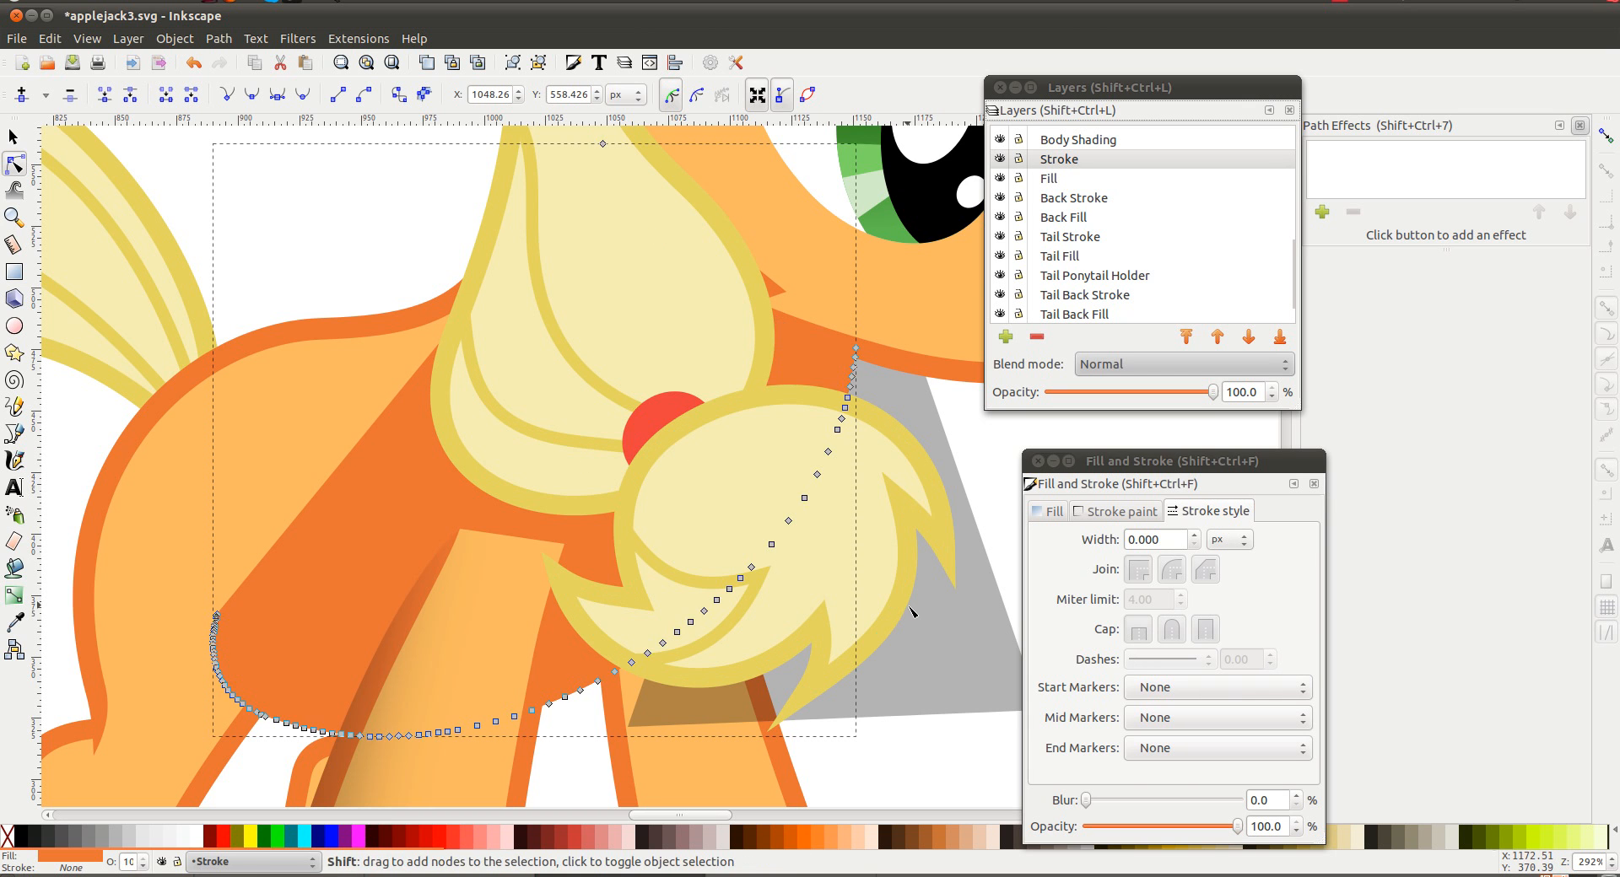
{"action": "right_click", "coordinate": [973, 693]}
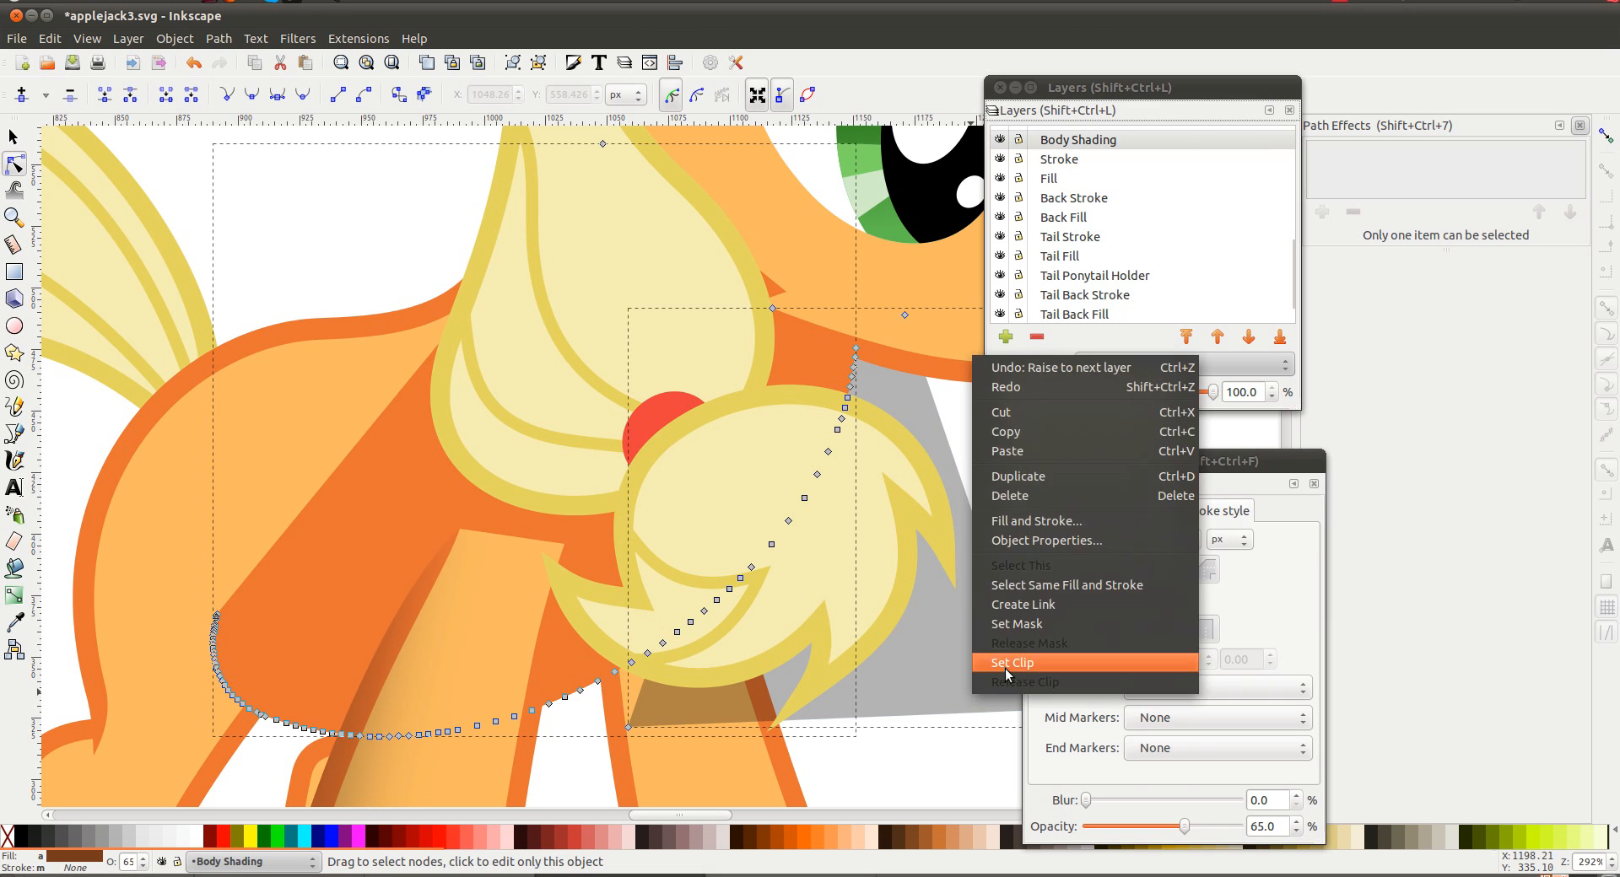
{"action": "left_click", "coordinate": [1005, 668]}
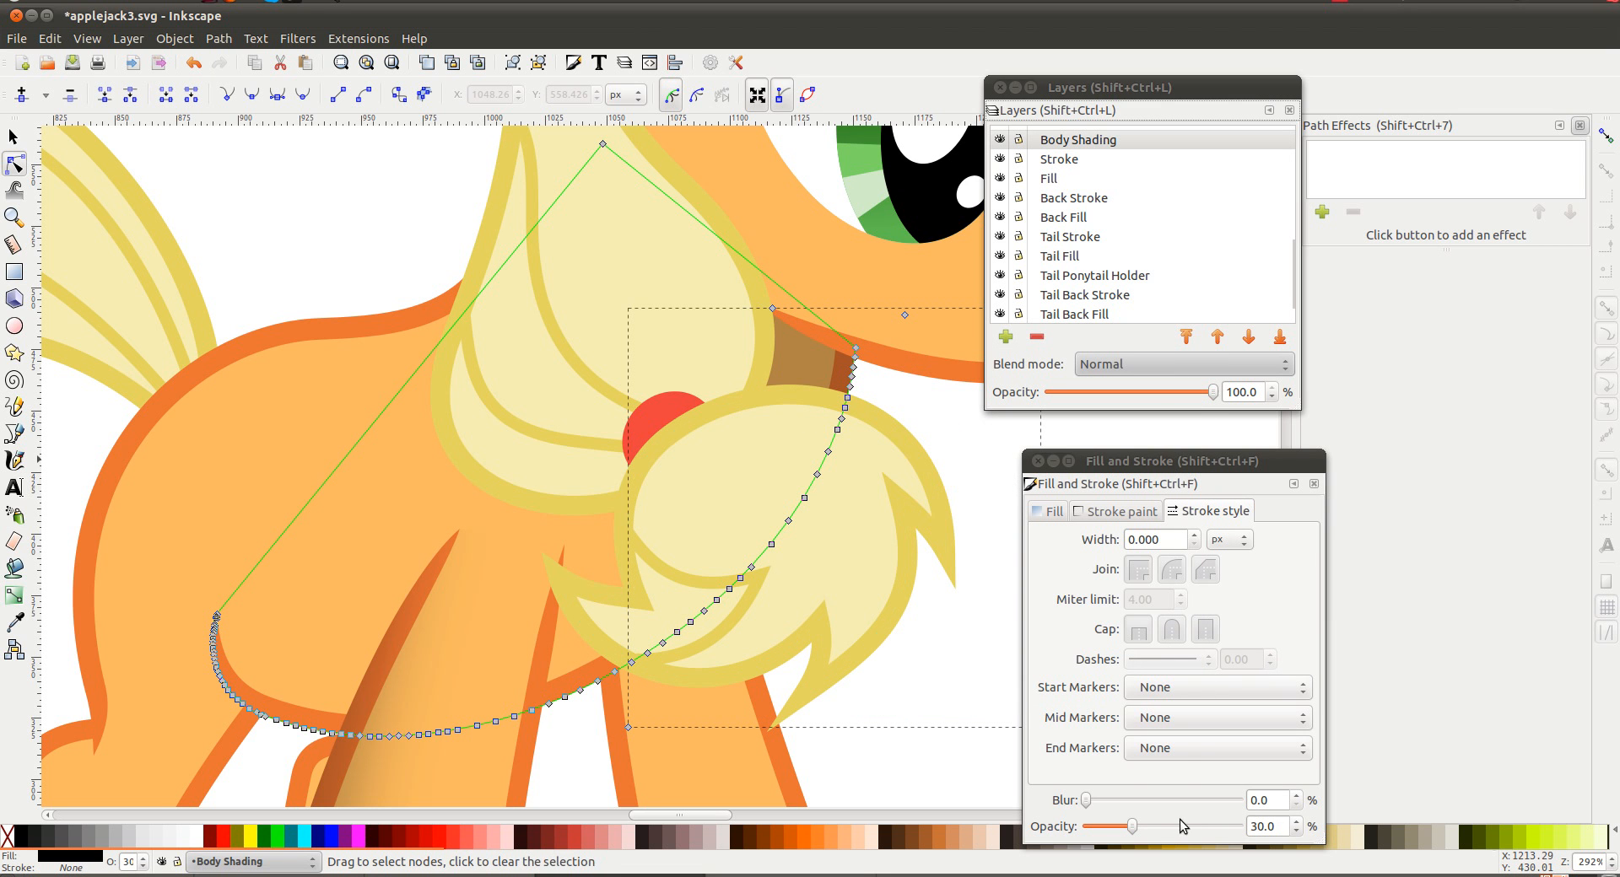
Set the clipped neck shading's blur to 5% and deselect it
{"action": "double_click", "coordinate": [1280, 805]}
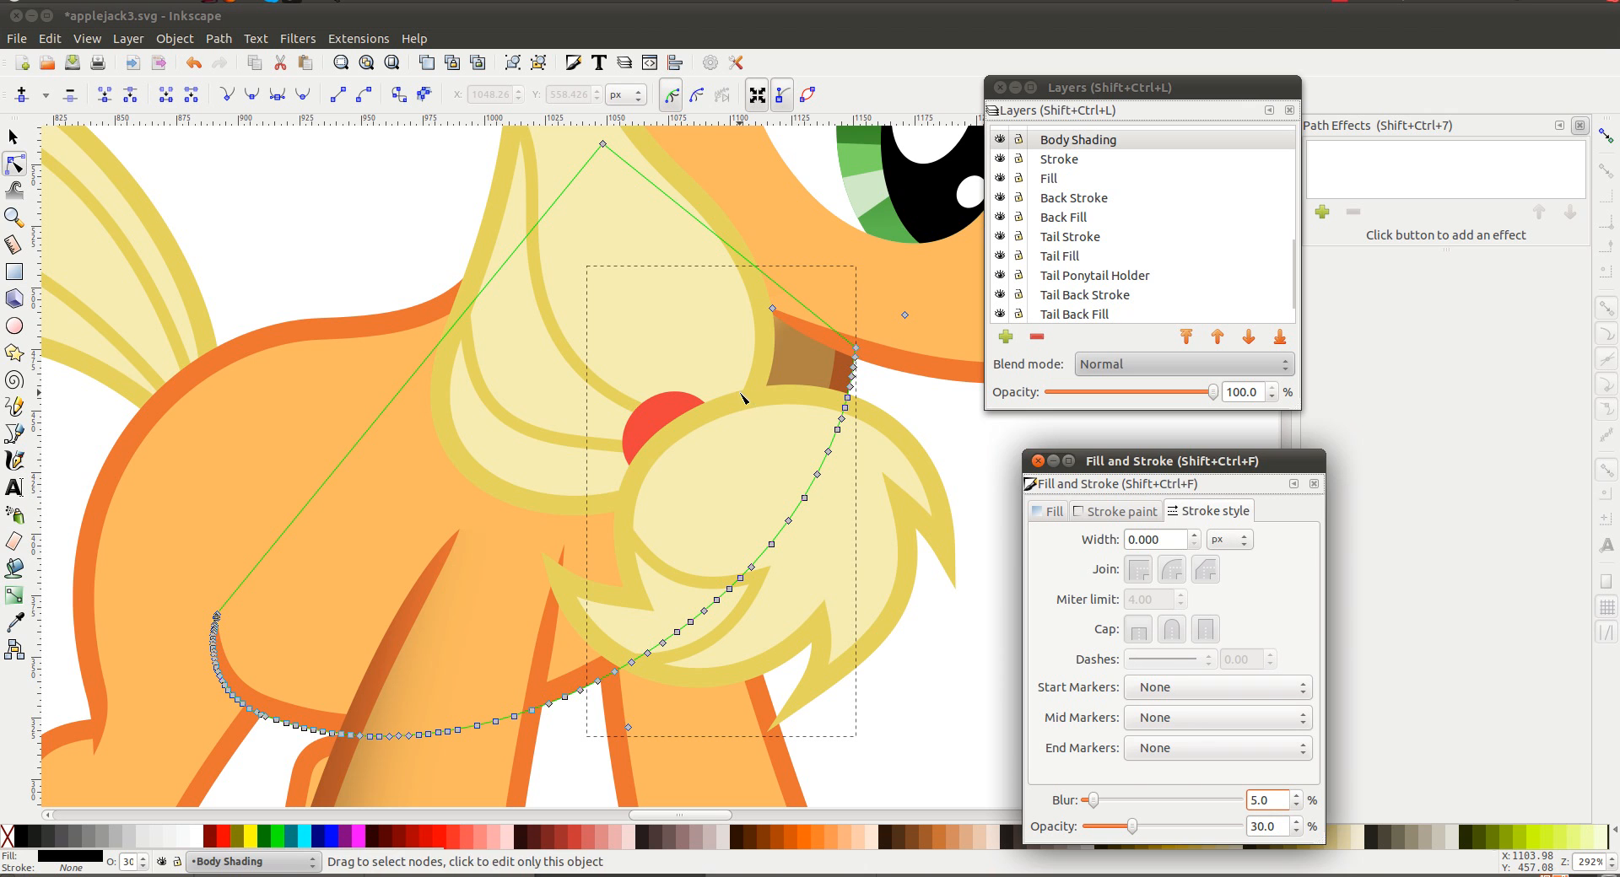
{"action": "left_click_drag", "start_coordinate": [751, 395], "coordinate": [765, 398]}
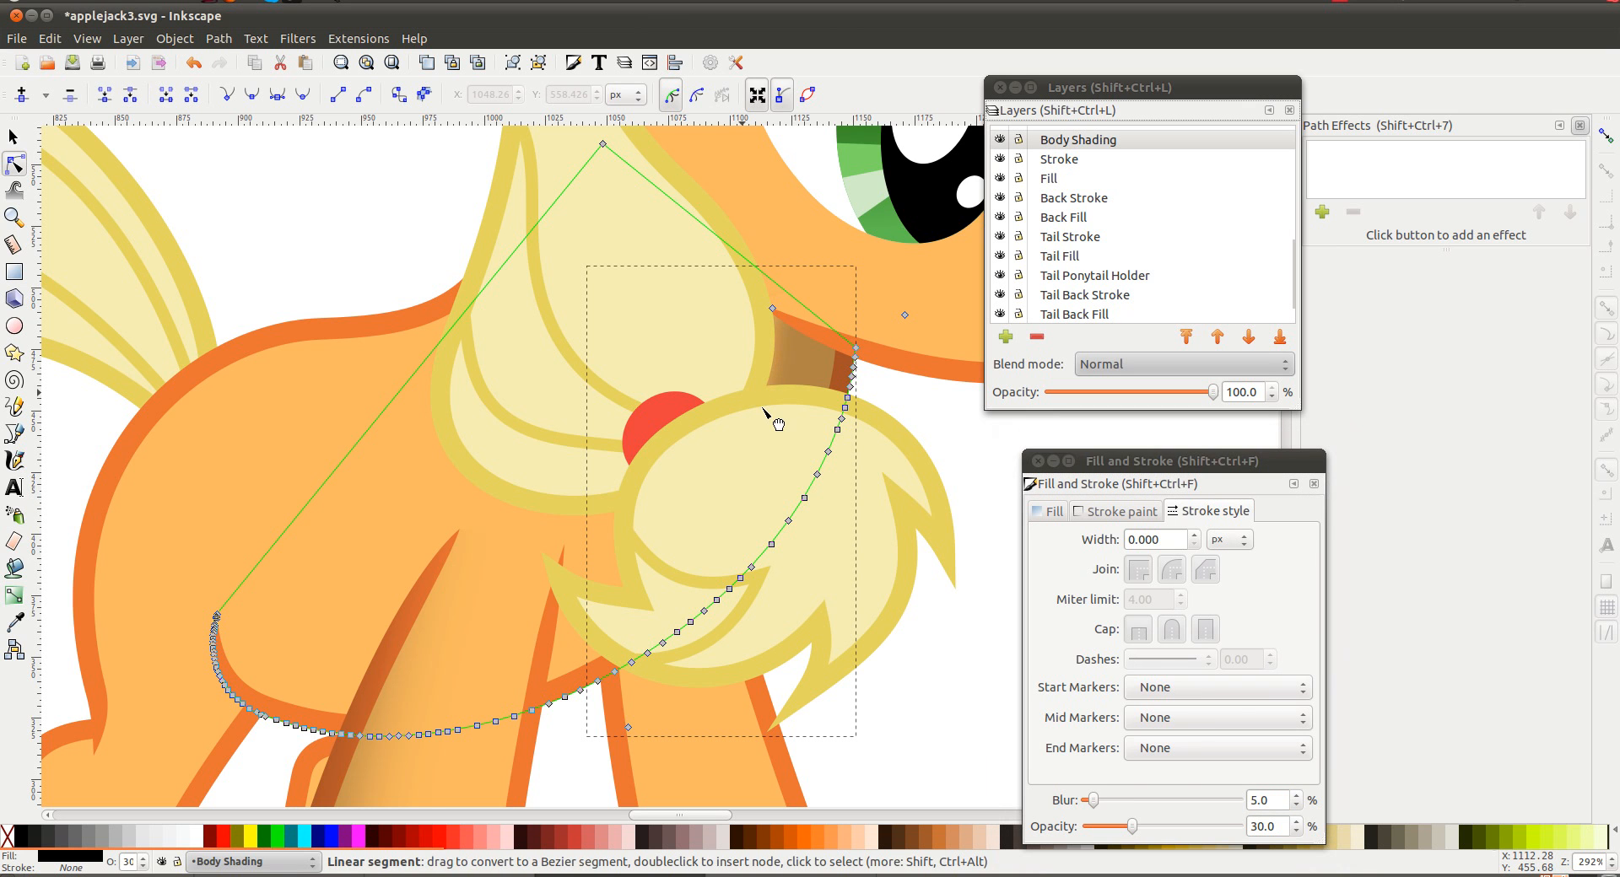
{"action": "left_click", "coordinate": [989, 632]}
Move the neck shading's upper corner node beside the ponytail about 4 px right and 4 px down
{"action": "scroll", "coordinate": [973, 650], "scroll_direction": "down", "scroll_amount": 1}
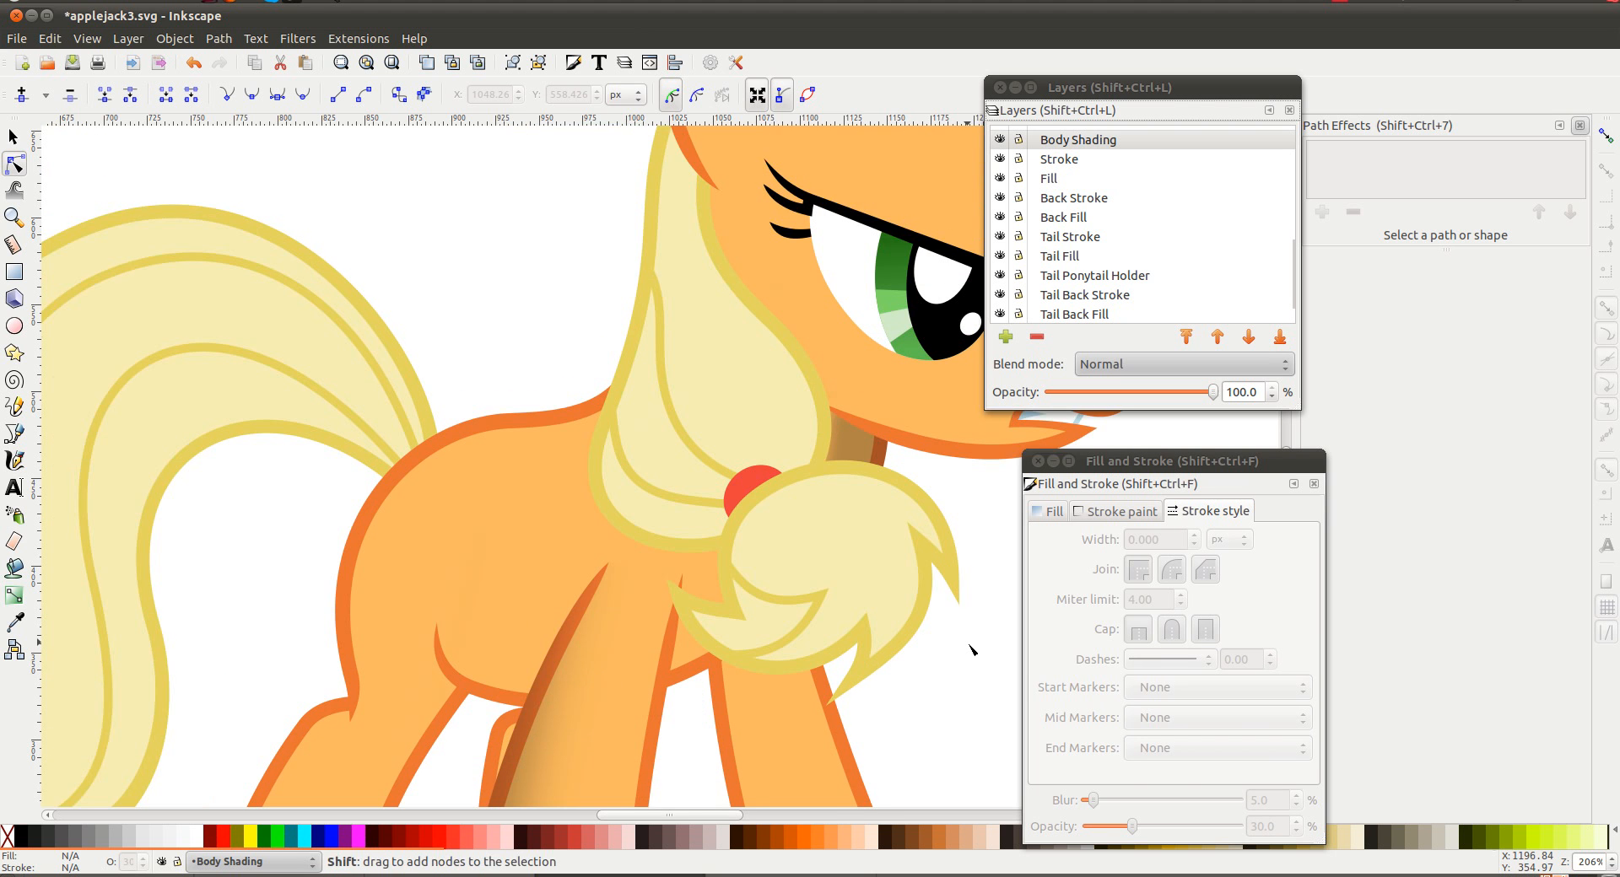
{"action": "scroll", "coordinate": [972, 651], "scroll_direction": "right", "scroll_amount": 4}
{"action": "scroll", "coordinate": [972, 651], "scroll_direction": "down", "scroll_amount": 1}
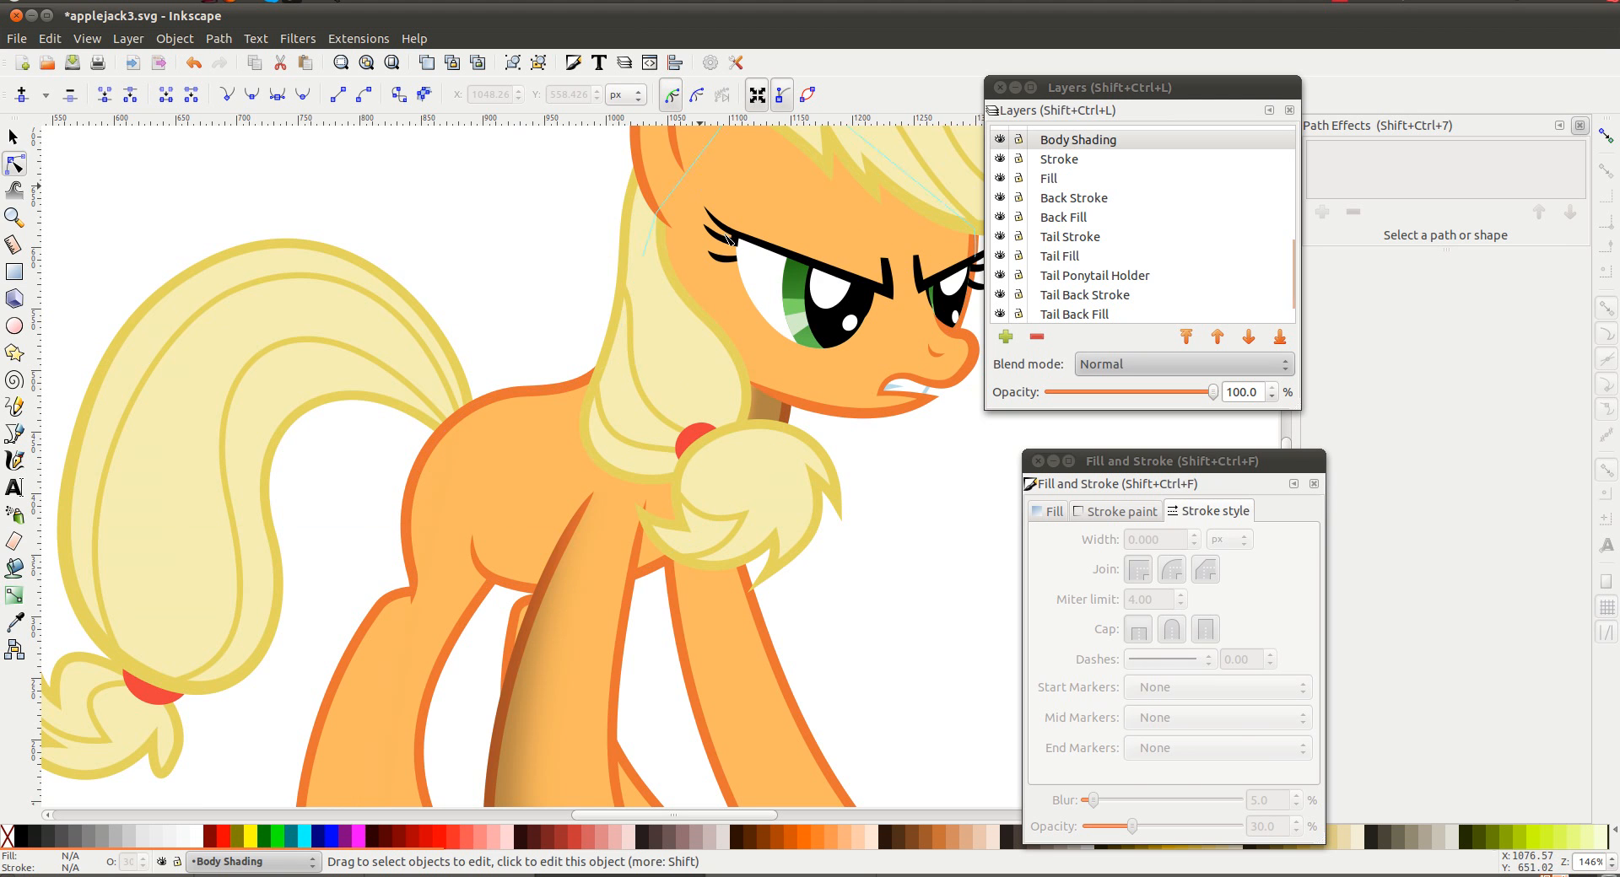
{"action": "scroll", "coordinate": [561, 386], "scroll_direction": "left", "scroll_amount": 5}
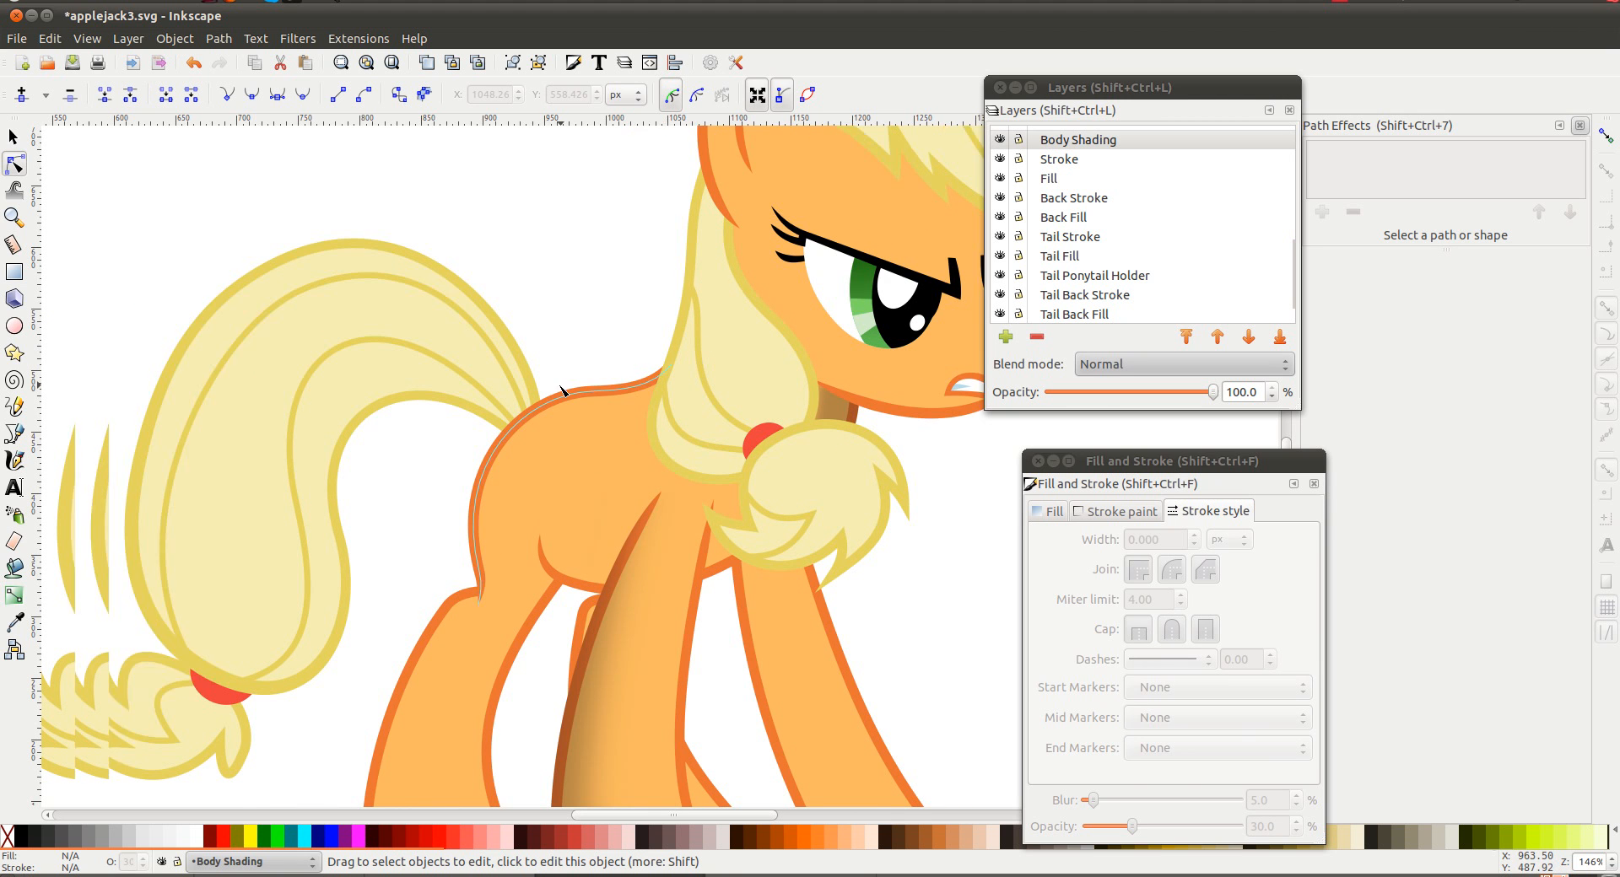
{"action": "scroll", "coordinate": [560, 390], "scroll_direction": "right", "scroll_amount": 6}
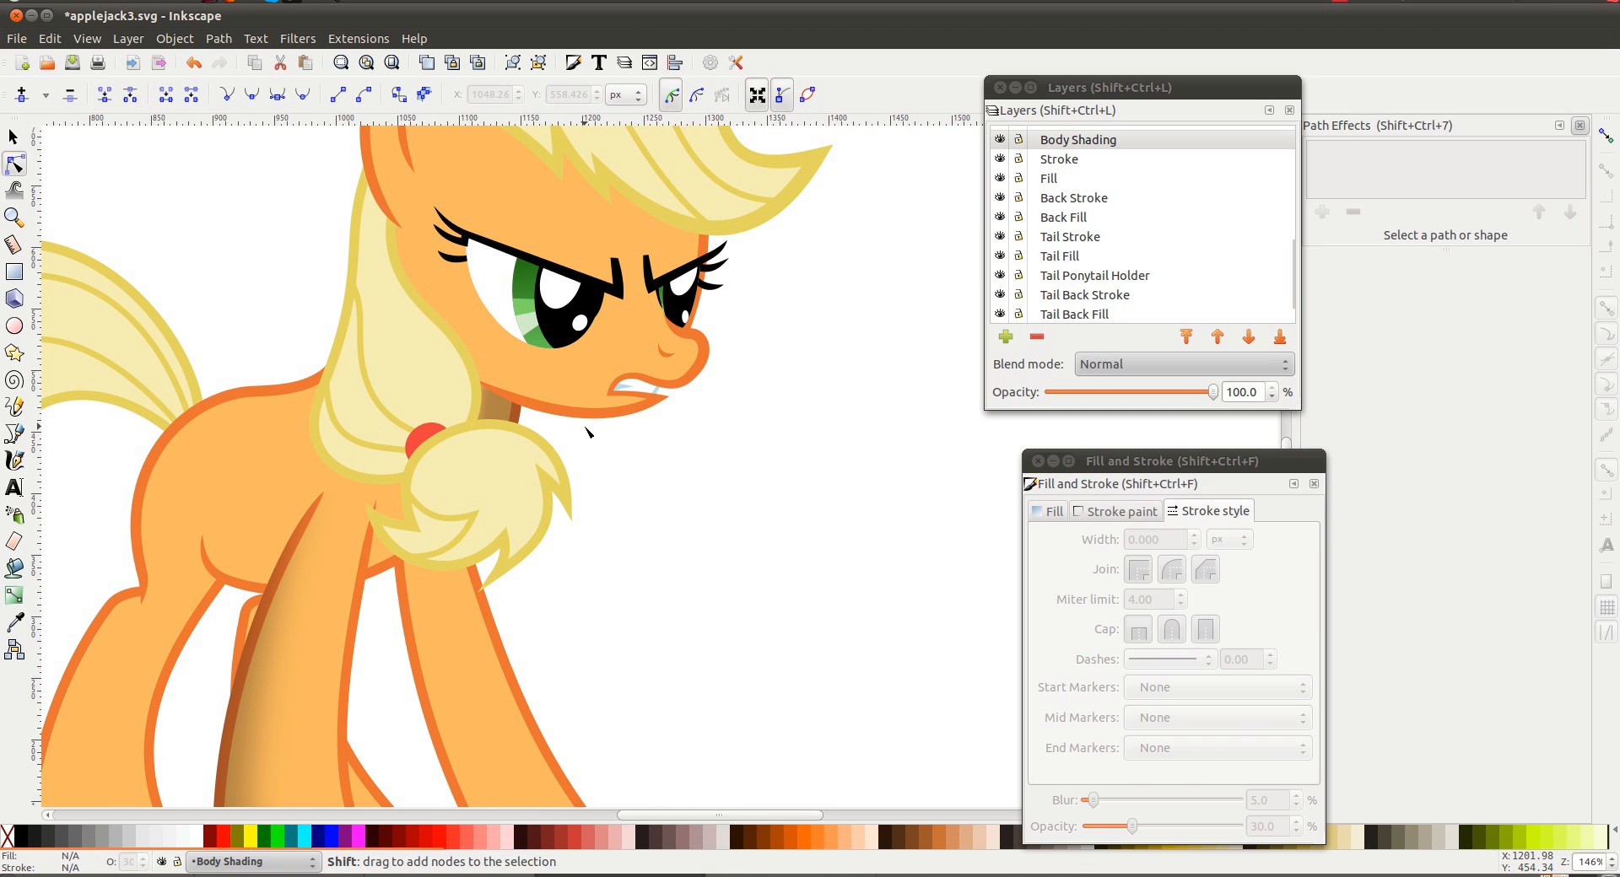
{"action": "key", "text": "b"}
{"action": "scroll", "coordinate": [574, 422], "scroll_direction": "up", "scroll_amount": 2}
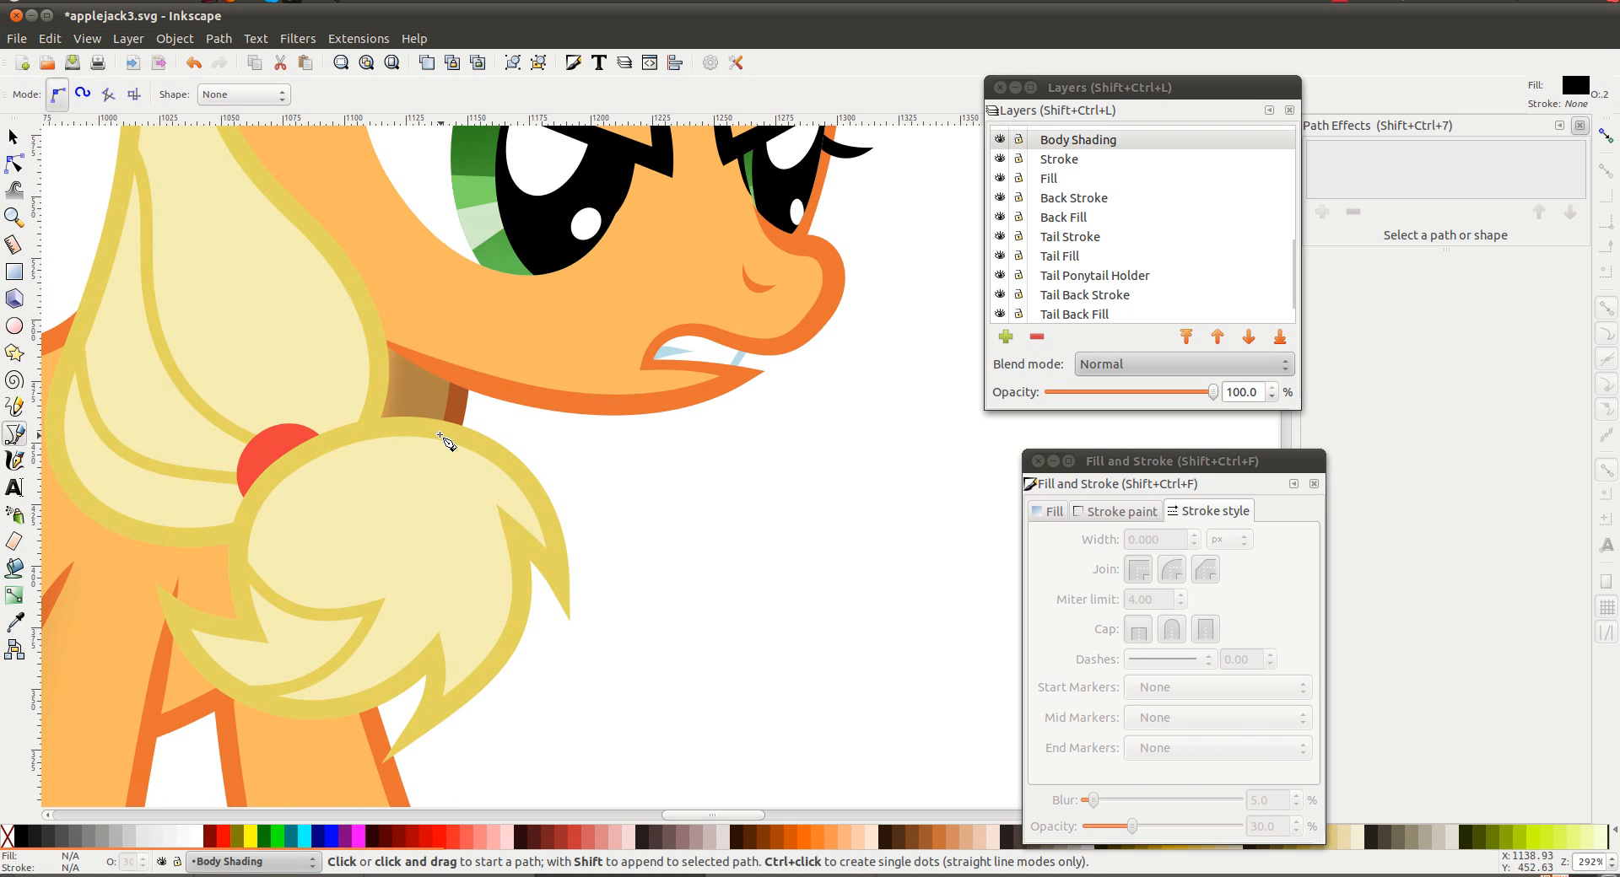
{"action": "key", "text": "n"}
{"action": "left_click", "coordinate": [420, 398]}
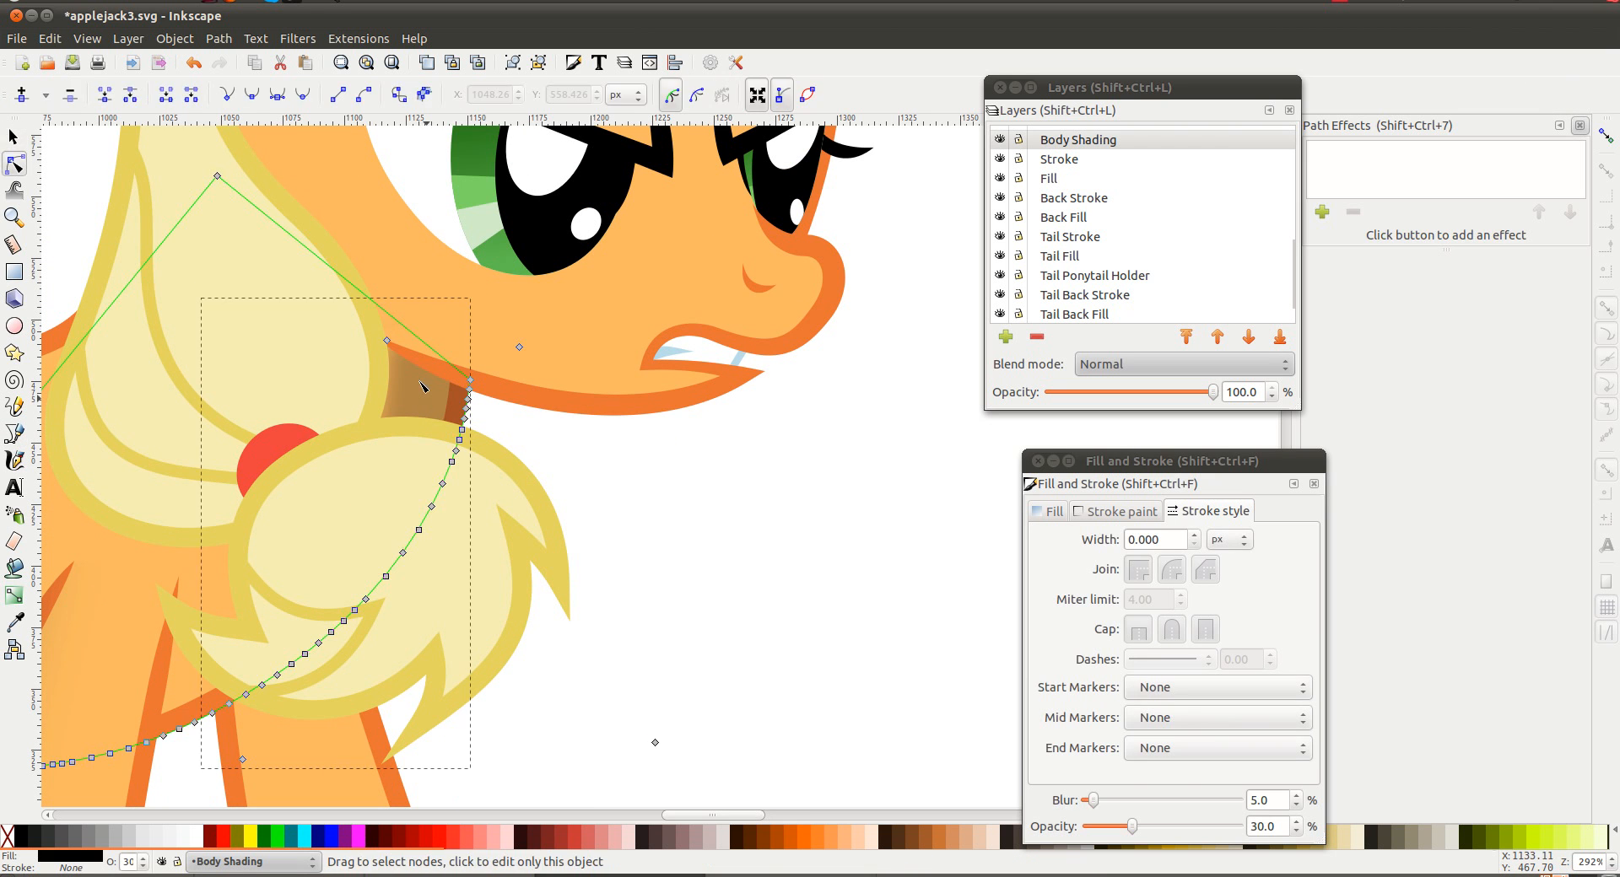
{"action": "left_click_drag", "start_coordinate": [393, 347], "coordinate": [402, 355]}
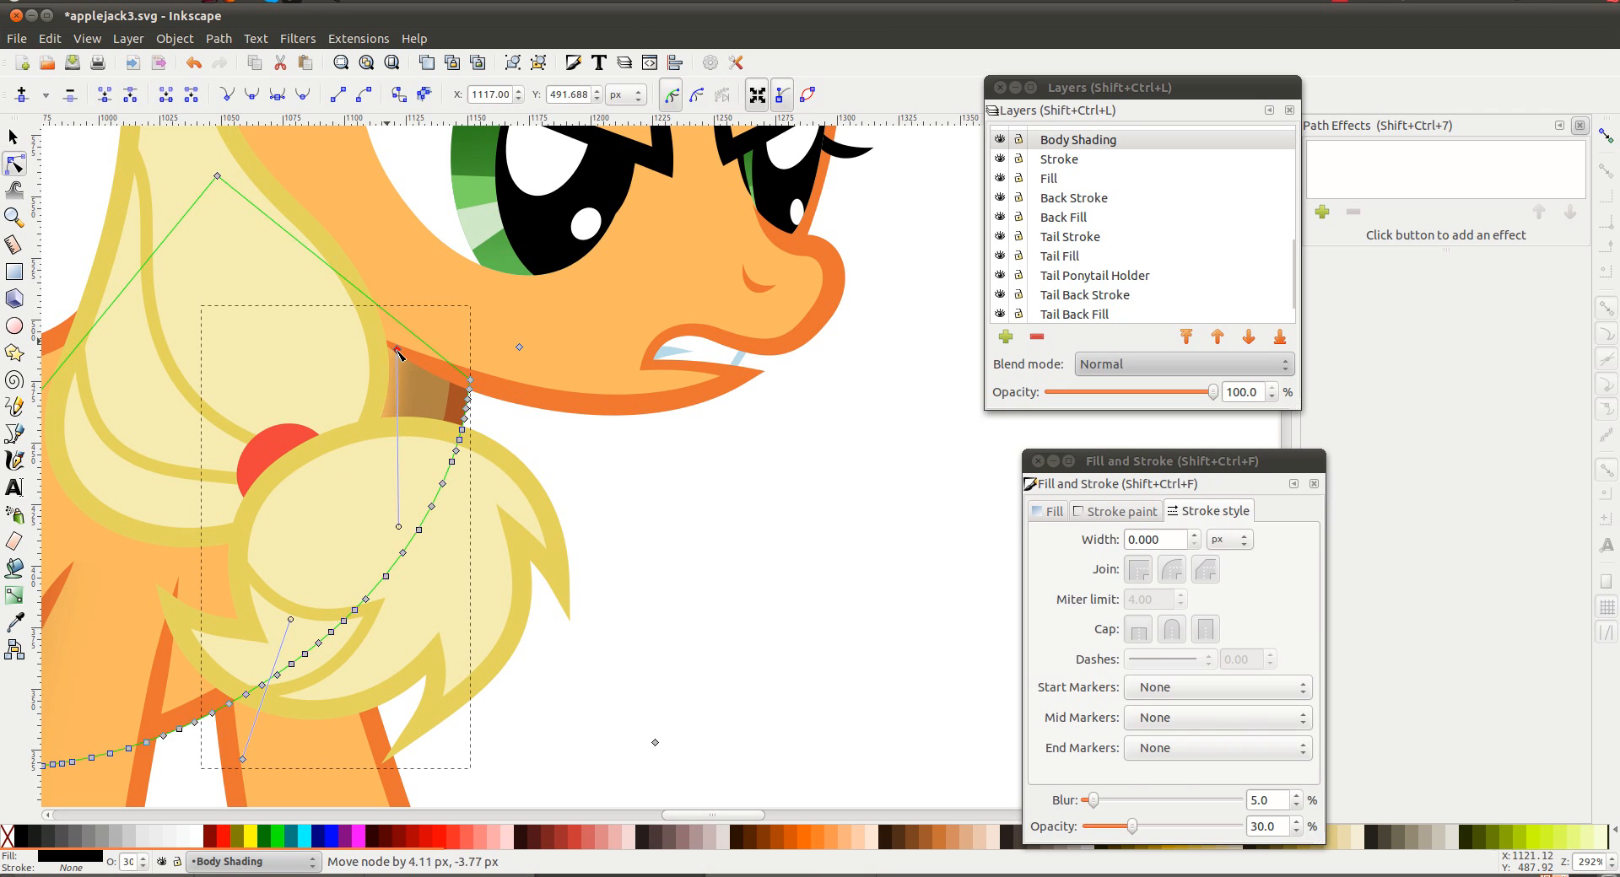
{"action": "left_click", "coordinate": [680, 463]}
Add a layer named "Muzzle Shading" directly above the Muzzle Stroke layer
{"action": "left_click", "coordinate": [599, 411]}
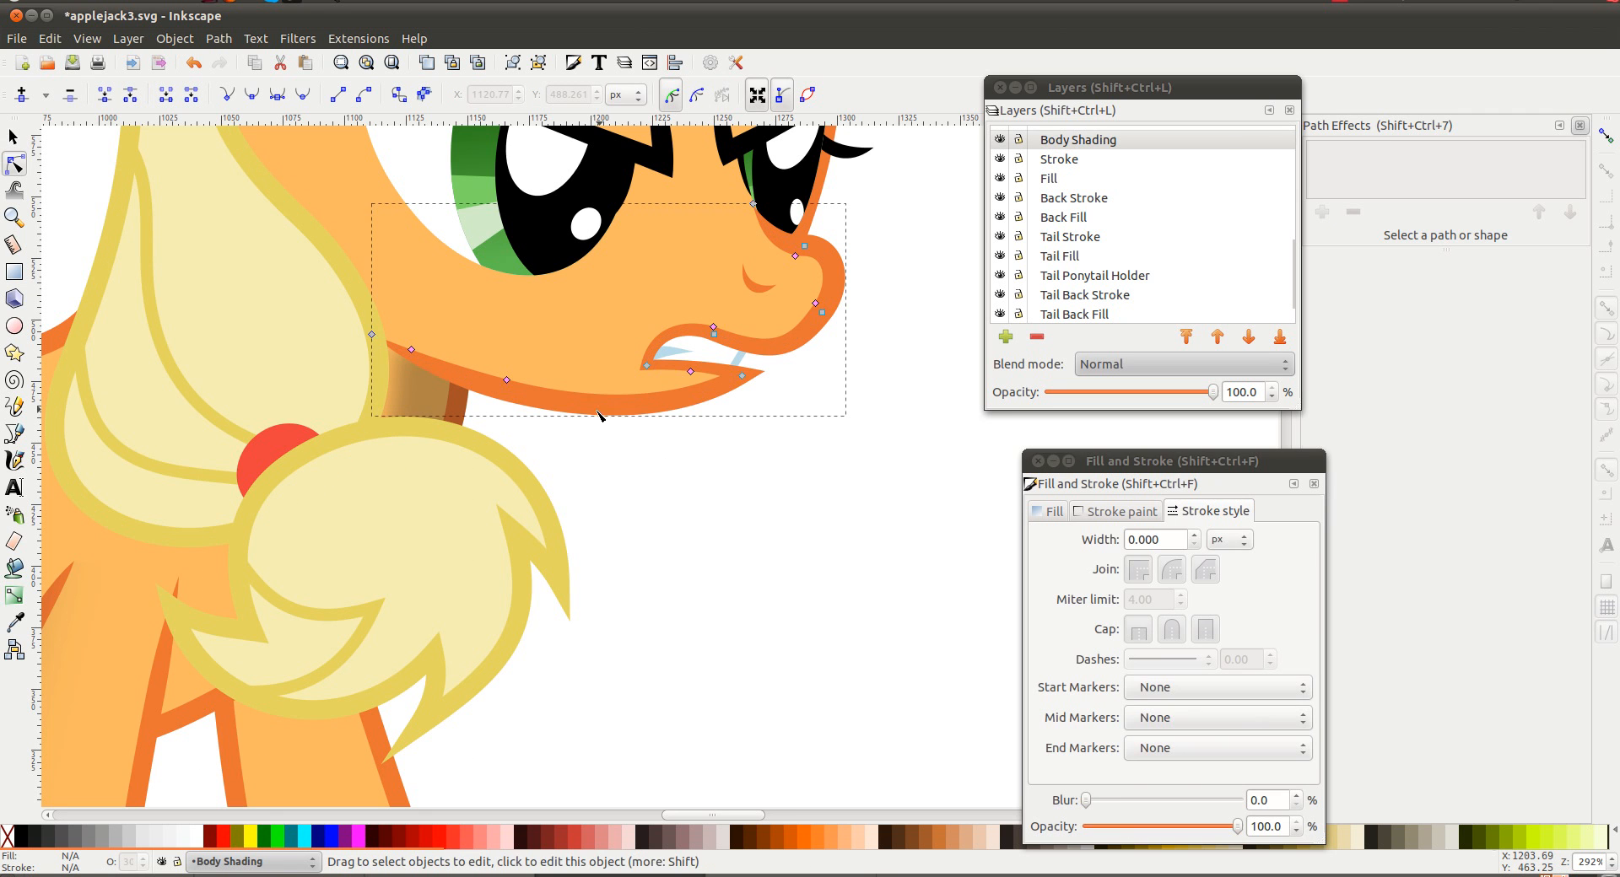
{"action": "scroll", "coordinate": [1112, 282], "scroll_direction": "up", "scroll_amount": 5}
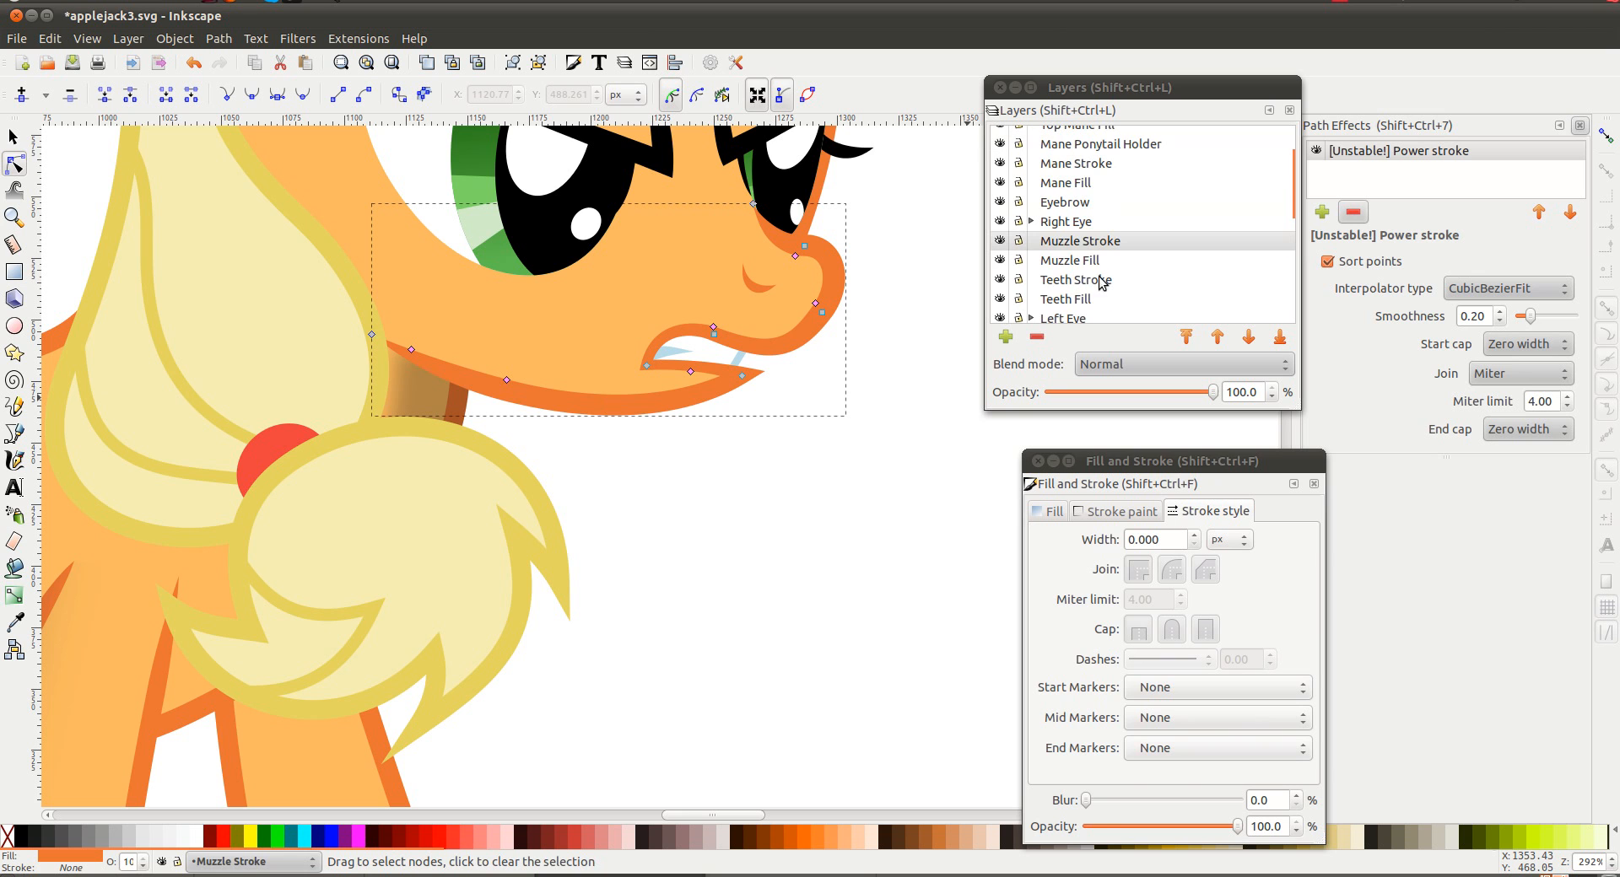
{"action": "left_click", "coordinate": [1005, 337]}
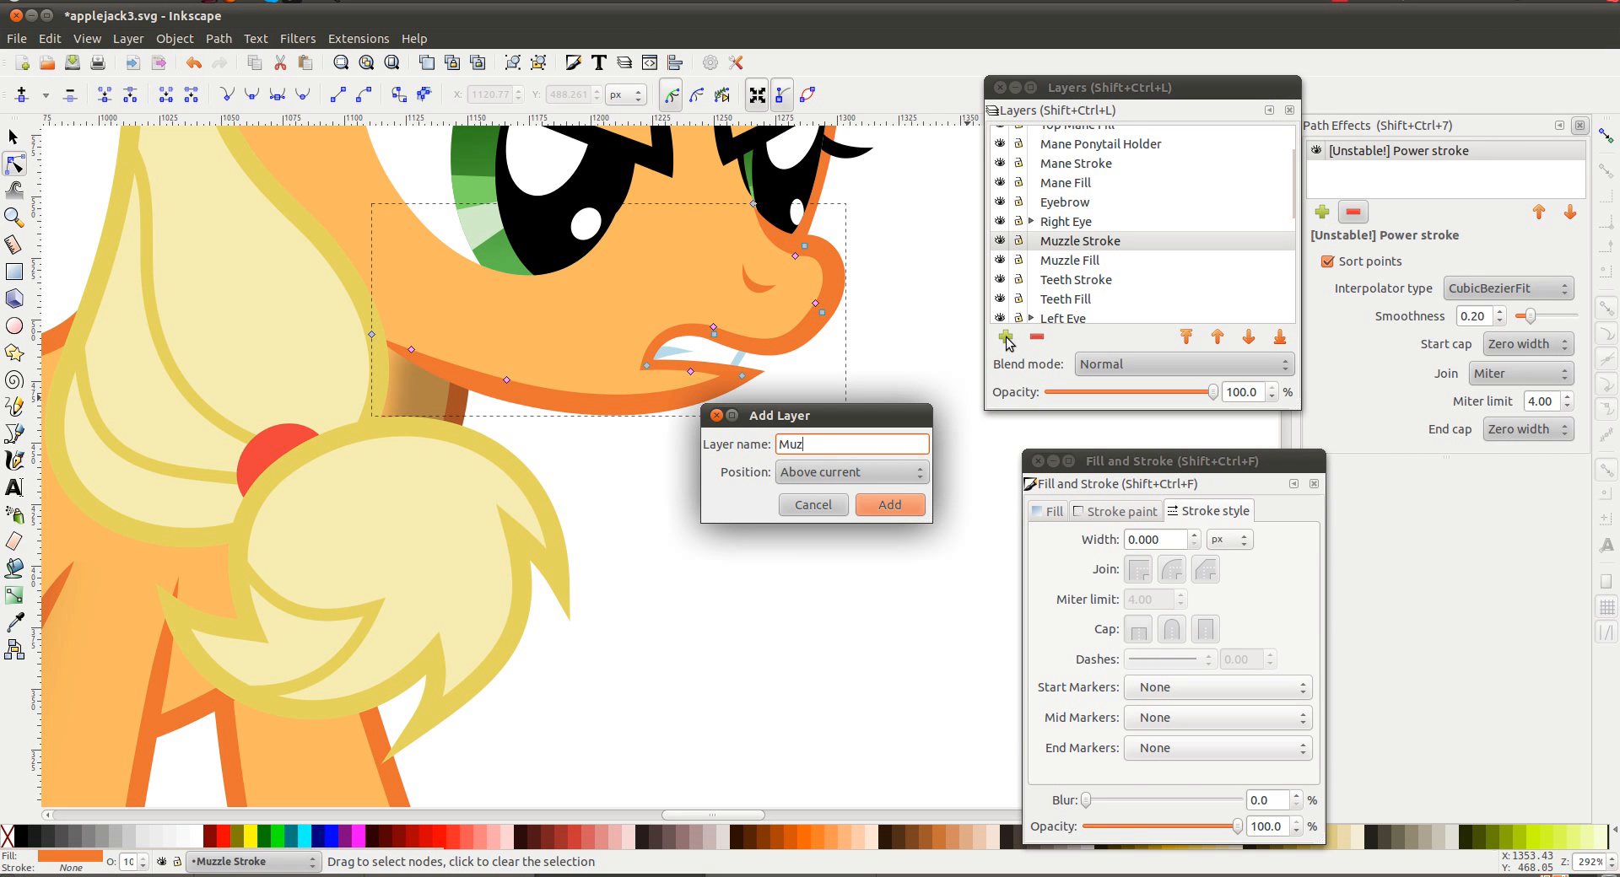
{"action": "type", "text": "Muzzle Shading"}
{"action": "key", "text": "Return"}
Draw a closed four-cornered shading shape over the lower jaw, from the ponytail to beyond the chin, on Muzzle Shading
{"action": "key", "text": "b"}
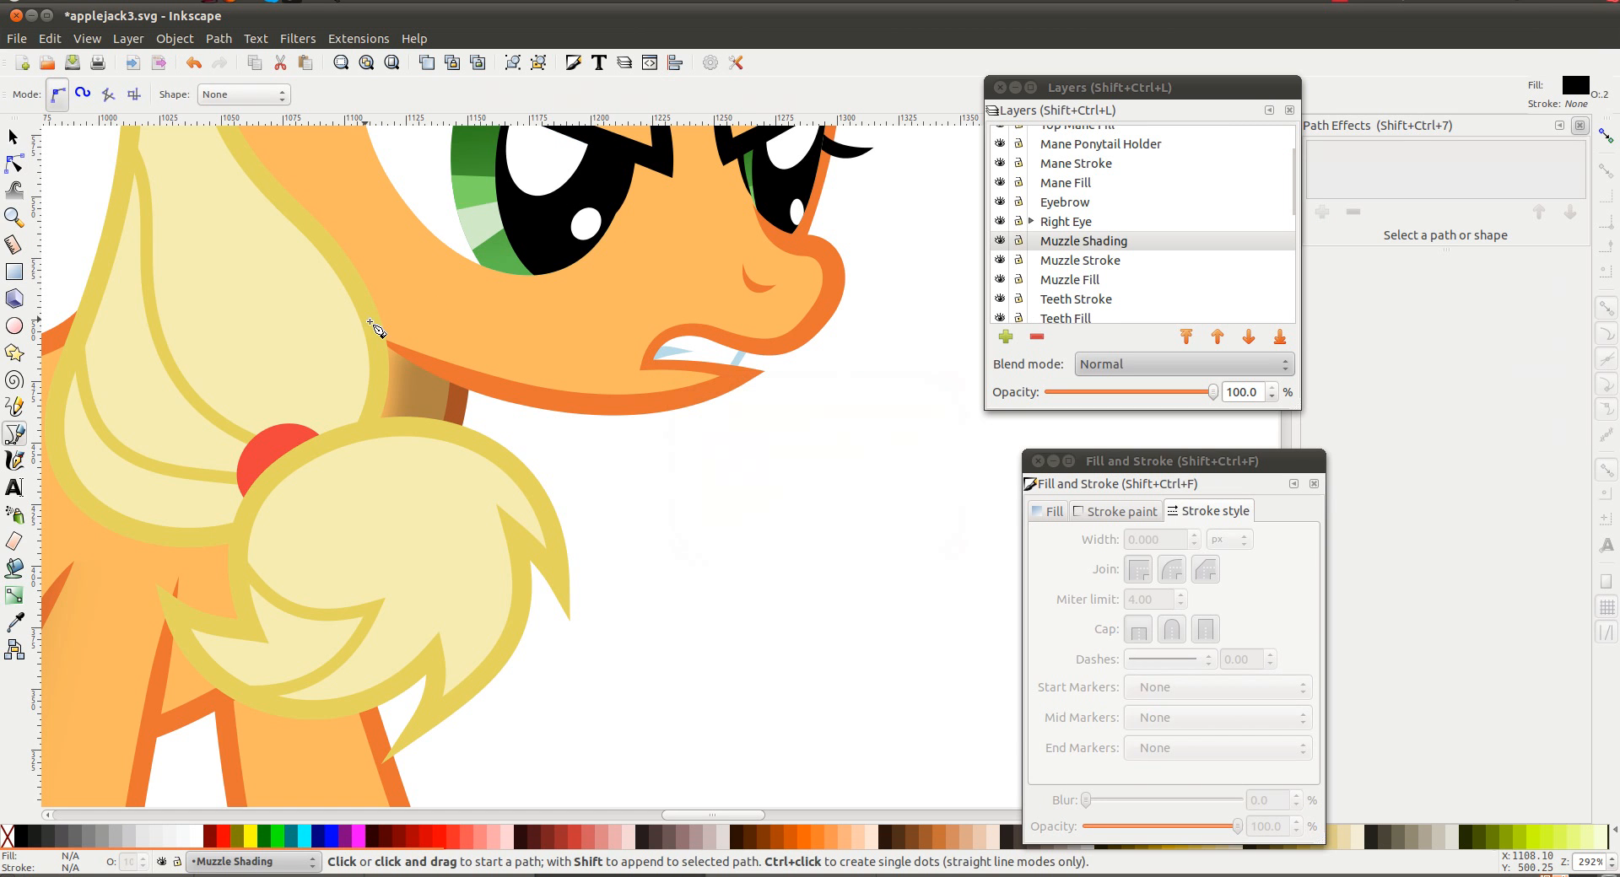
{"action": "left_click", "coordinate": [357, 310]}
{"action": "left_click", "coordinate": [787, 406]}
{"action": "left_click", "coordinate": [665, 631]}
{"action": "left_click", "coordinate": [332, 377]}
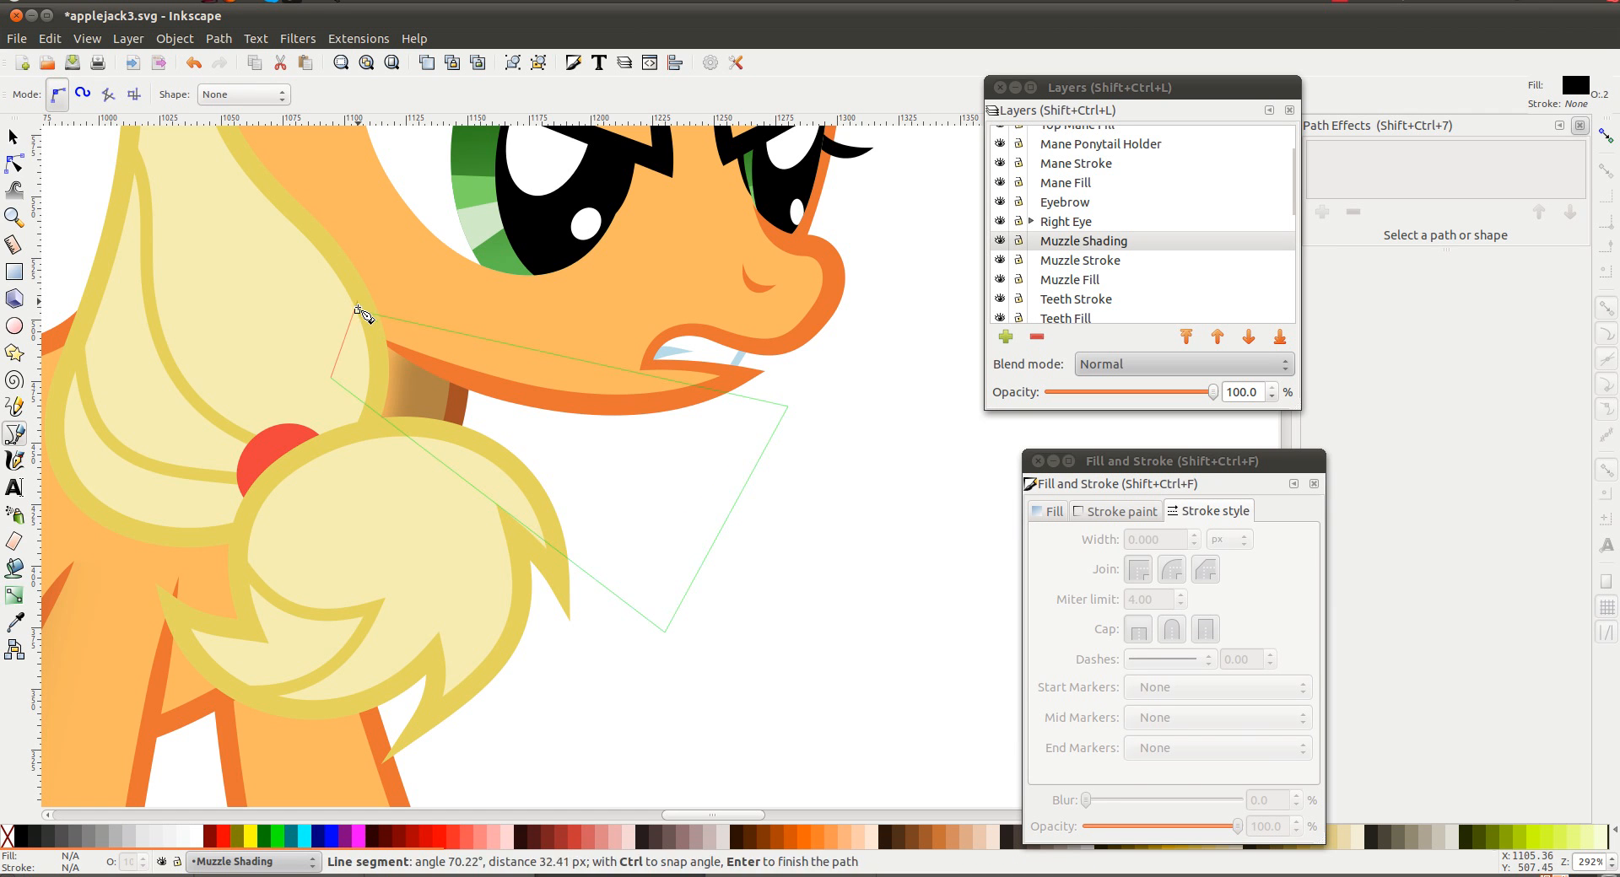
{"action": "left_click", "coordinate": [356, 310]}
{"action": "key", "text": "Escape"}
Duplicate the muzzle outline in Muzzle Stroke and convert the copy to a plain path for node editing
{"action": "key", "text": "s"}
{"action": "left_click", "coordinate": [812, 312], "text": "ctrl"}
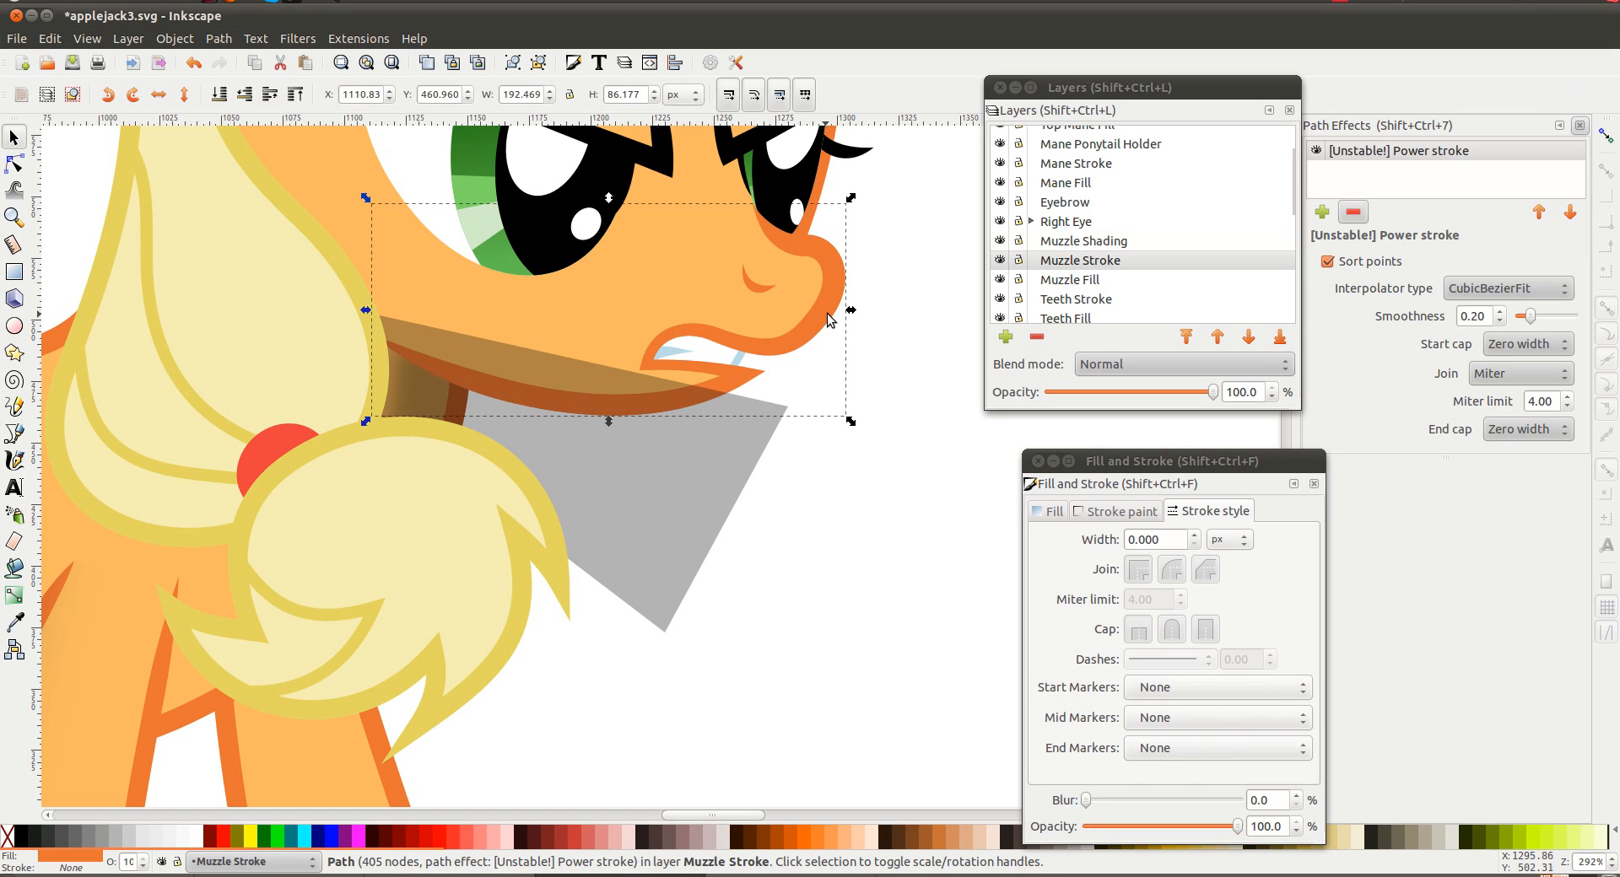
{"action": "key", "text": "shift+ctrl+c"}
{"action": "key", "text": "n"}
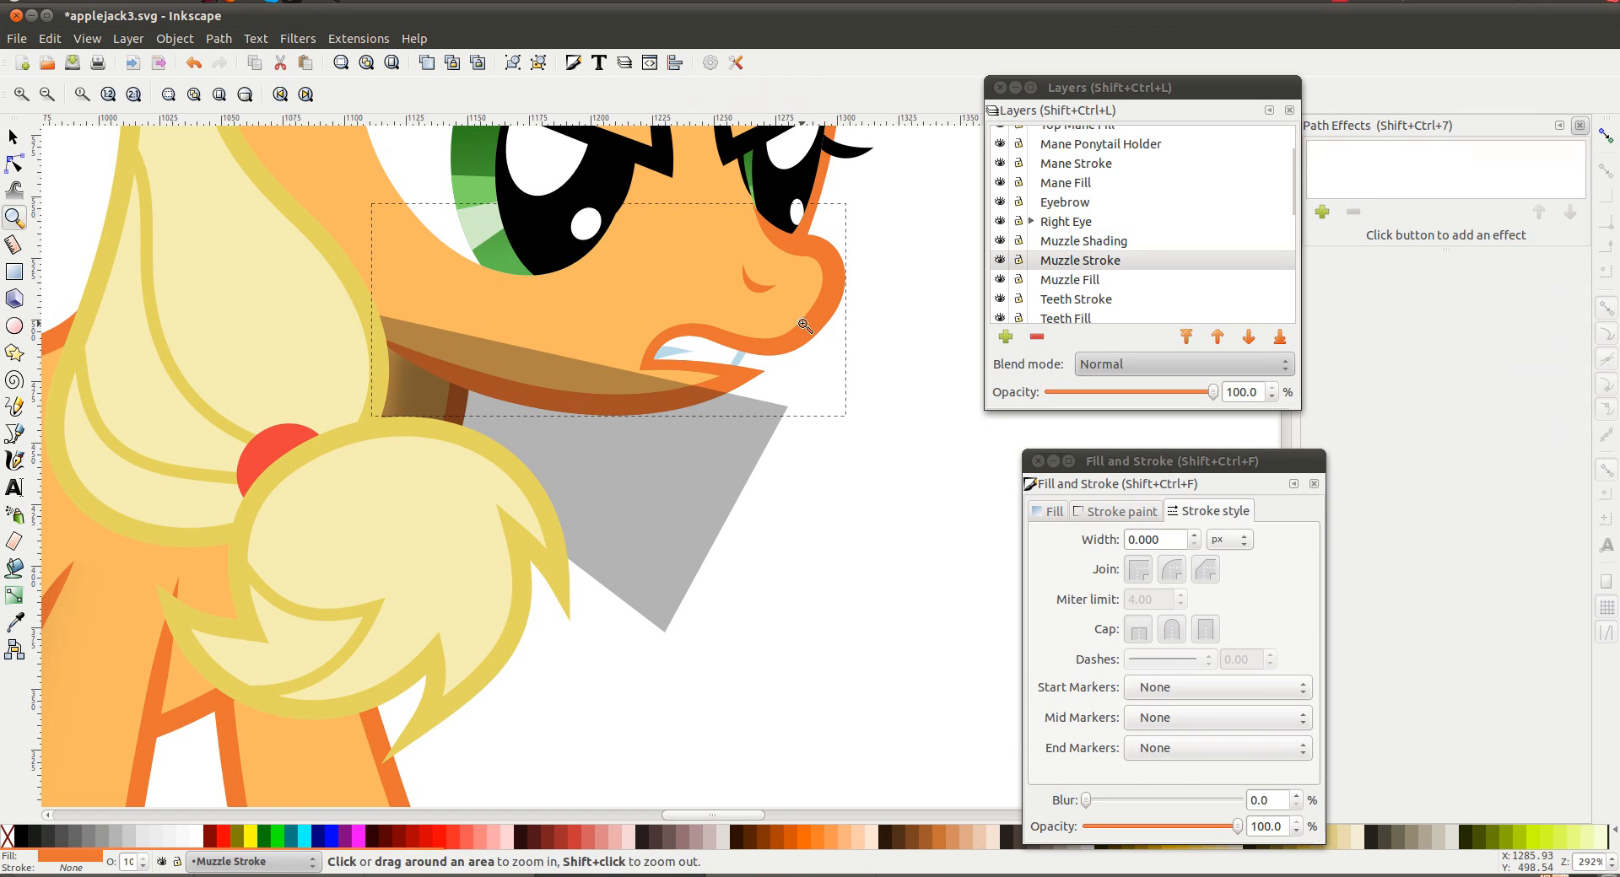
Delete the copied muzzle outline's inner-edge nodes above the mouth and around the nose
{"action": "left_click_drag", "start_coordinate": [716, 327], "coordinate": [809, 332]}
{"action": "left_click", "coordinate": [702, 318]}
{"action": "key", "text": "Delete"}
{"action": "left_click", "coordinate": [736, 337]}
{"action": "key", "text": "Delete"}
{"action": "left_click_drag", "start_coordinate": [795, 262], "coordinate": [823, 319]}
{"action": "key", "text": "Delete"}
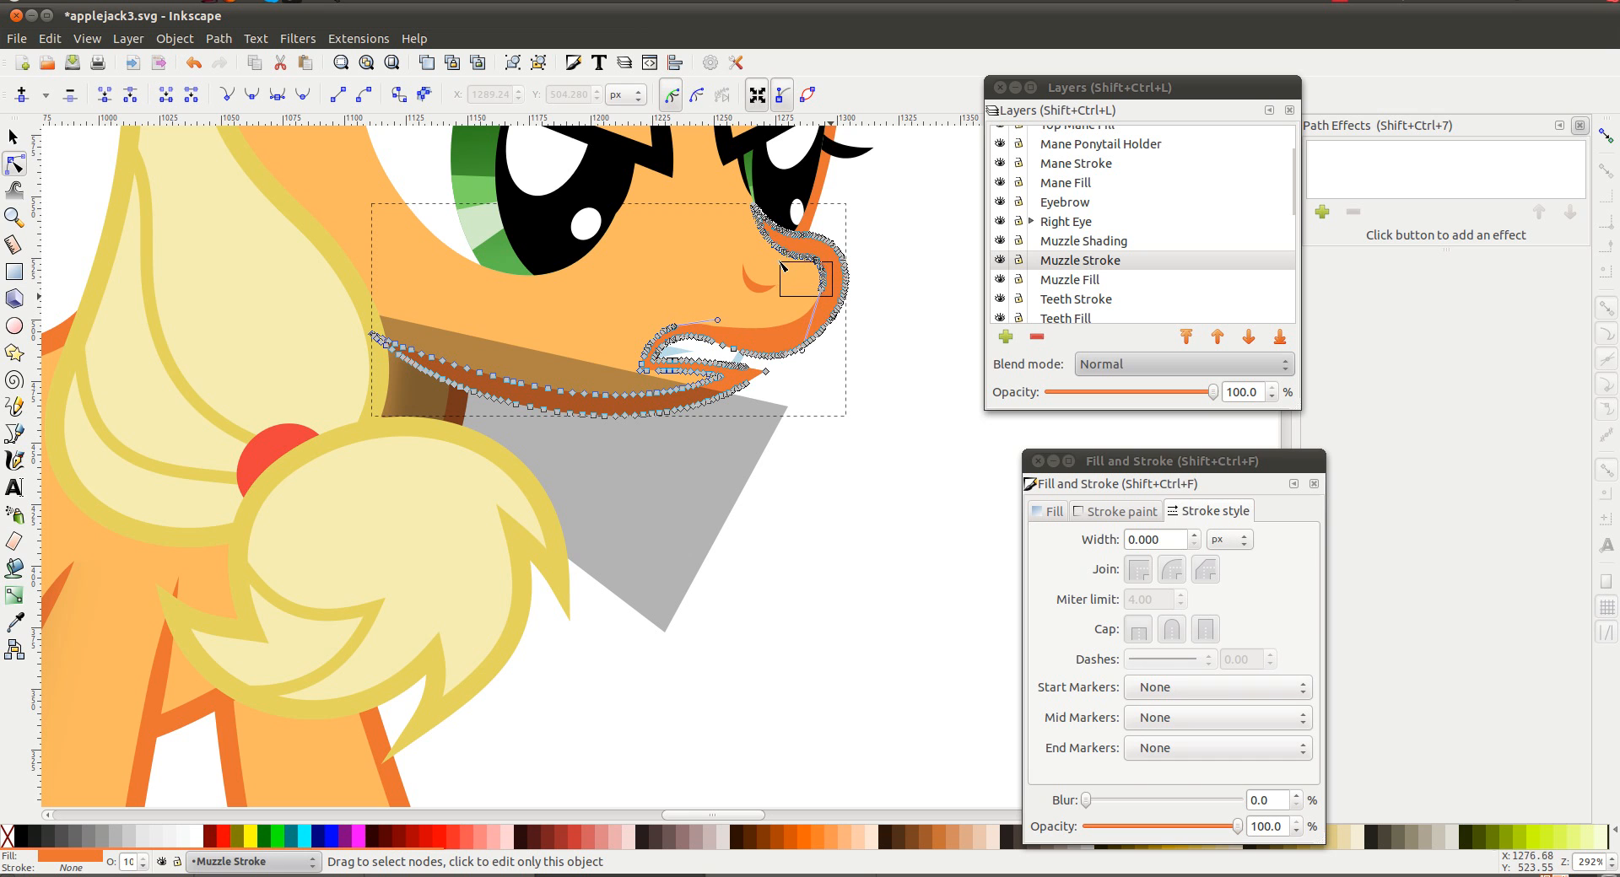
{"action": "key", "text": "Delete"}
{"action": "left_click_drag", "start_coordinate": [774, 252], "coordinate": [785, 256]}
{"action": "key", "text": "Delete"}
{"action": "key", "text": "Delete"}
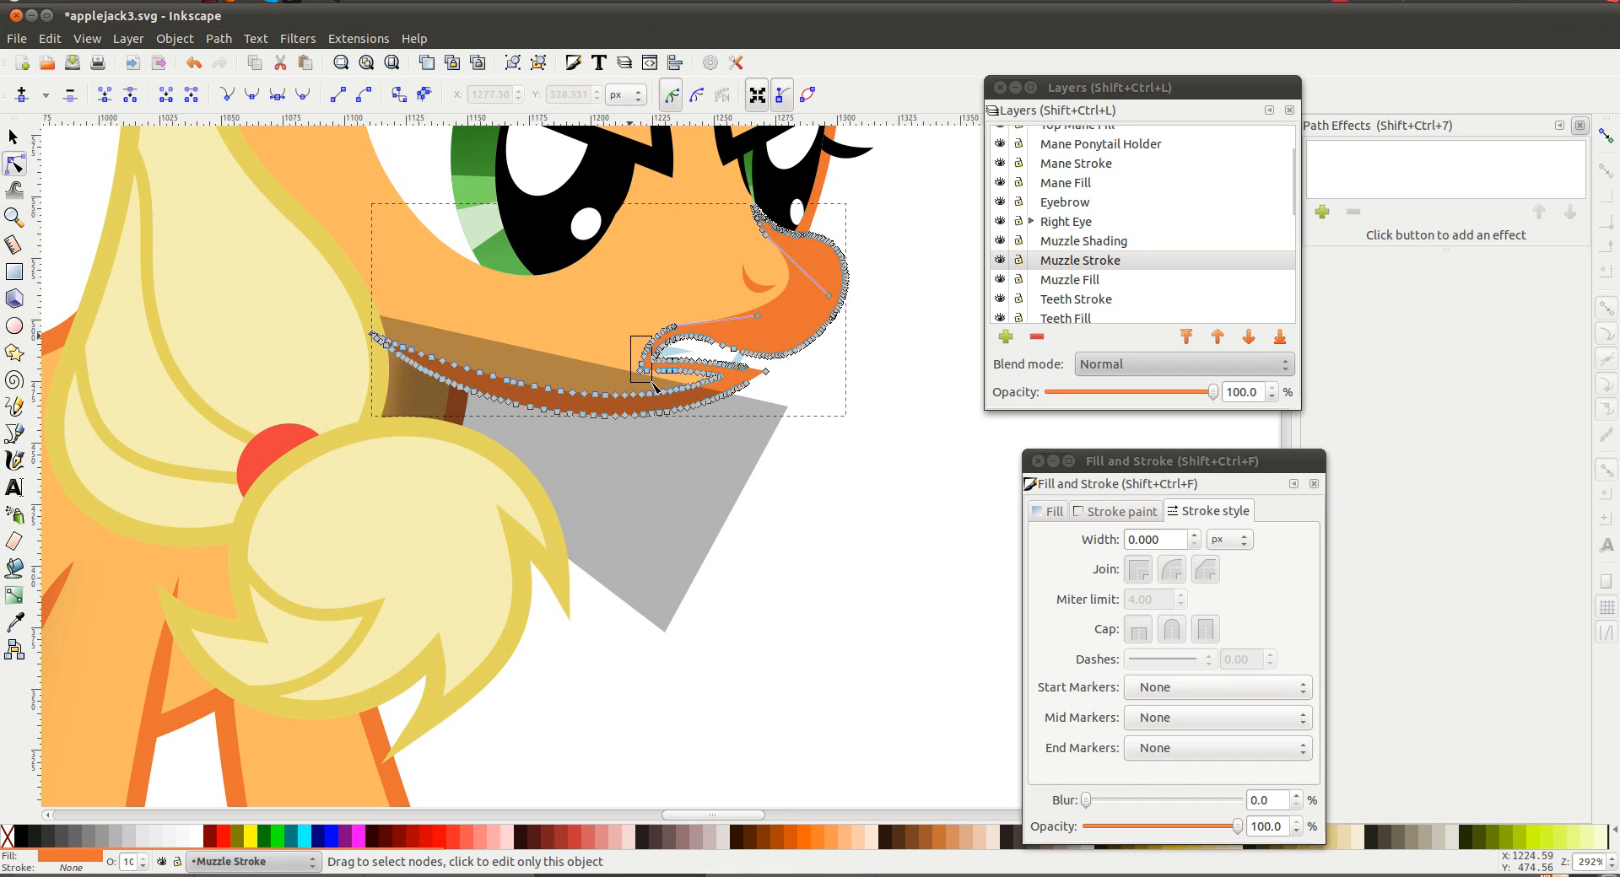
Delete the copied muzzle outline's inner-edge nodes below the mouth corner and along the front of the lower jaw
{"action": "left_click_drag", "start_coordinate": [649, 386], "coordinate": [692, 403]}
{"action": "key", "text": "Delete"}
{"action": "key", "text": "Delete"}
{"action": "left_click_drag", "start_coordinate": [626, 362], "coordinate": [683, 391]}
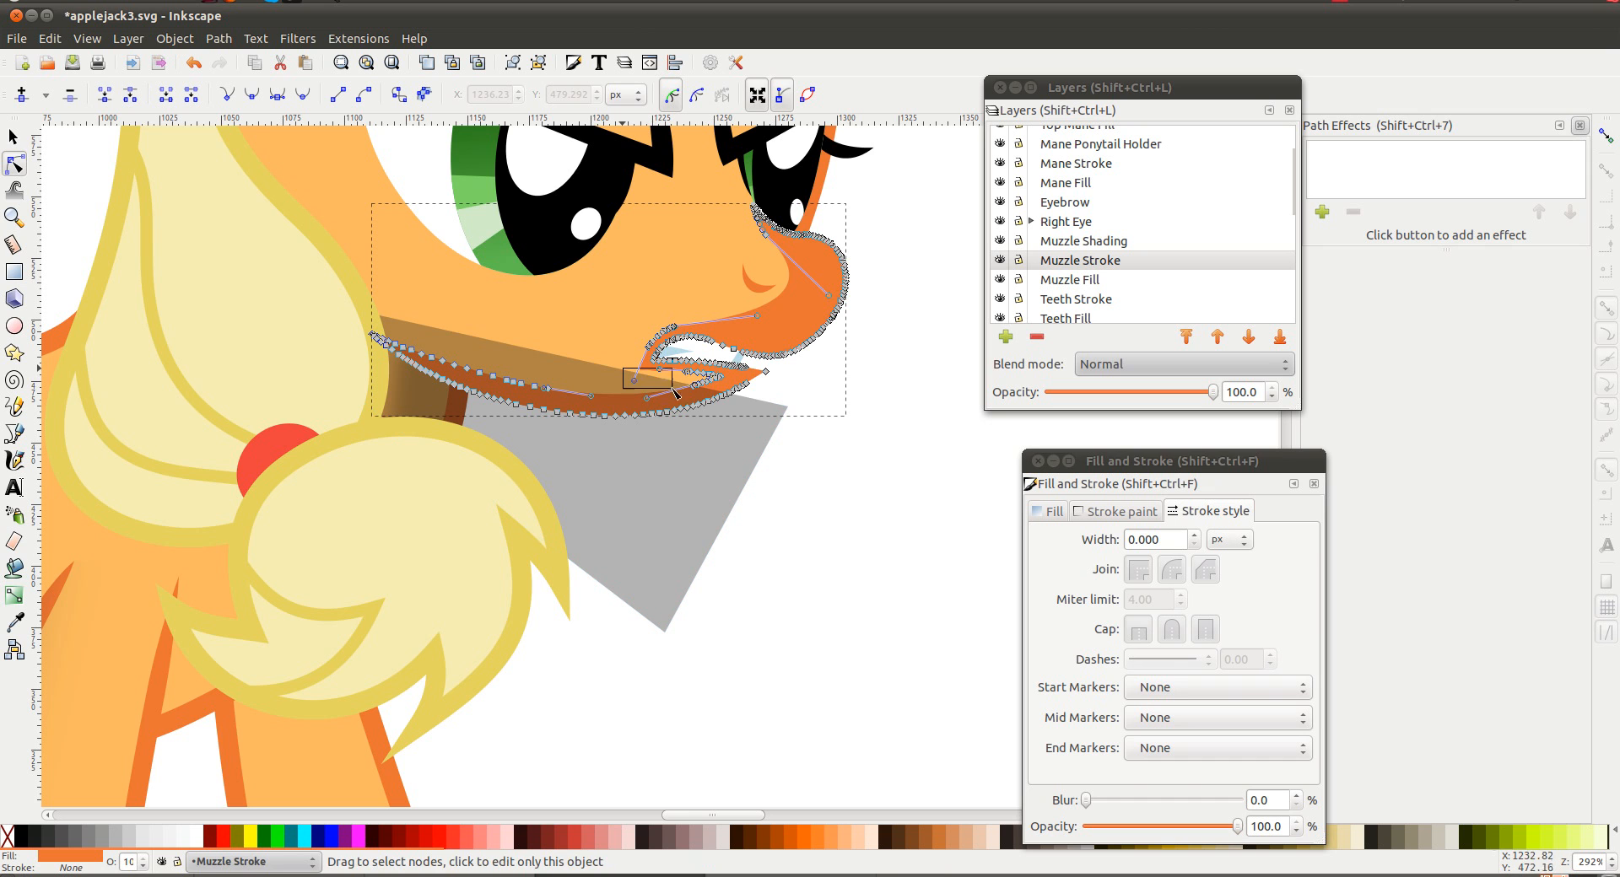
{"action": "left_click_drag", "start_coordinate": [728, 393], "coordinate": [725, 392]}
{"action": "key", "text": "Delete"}
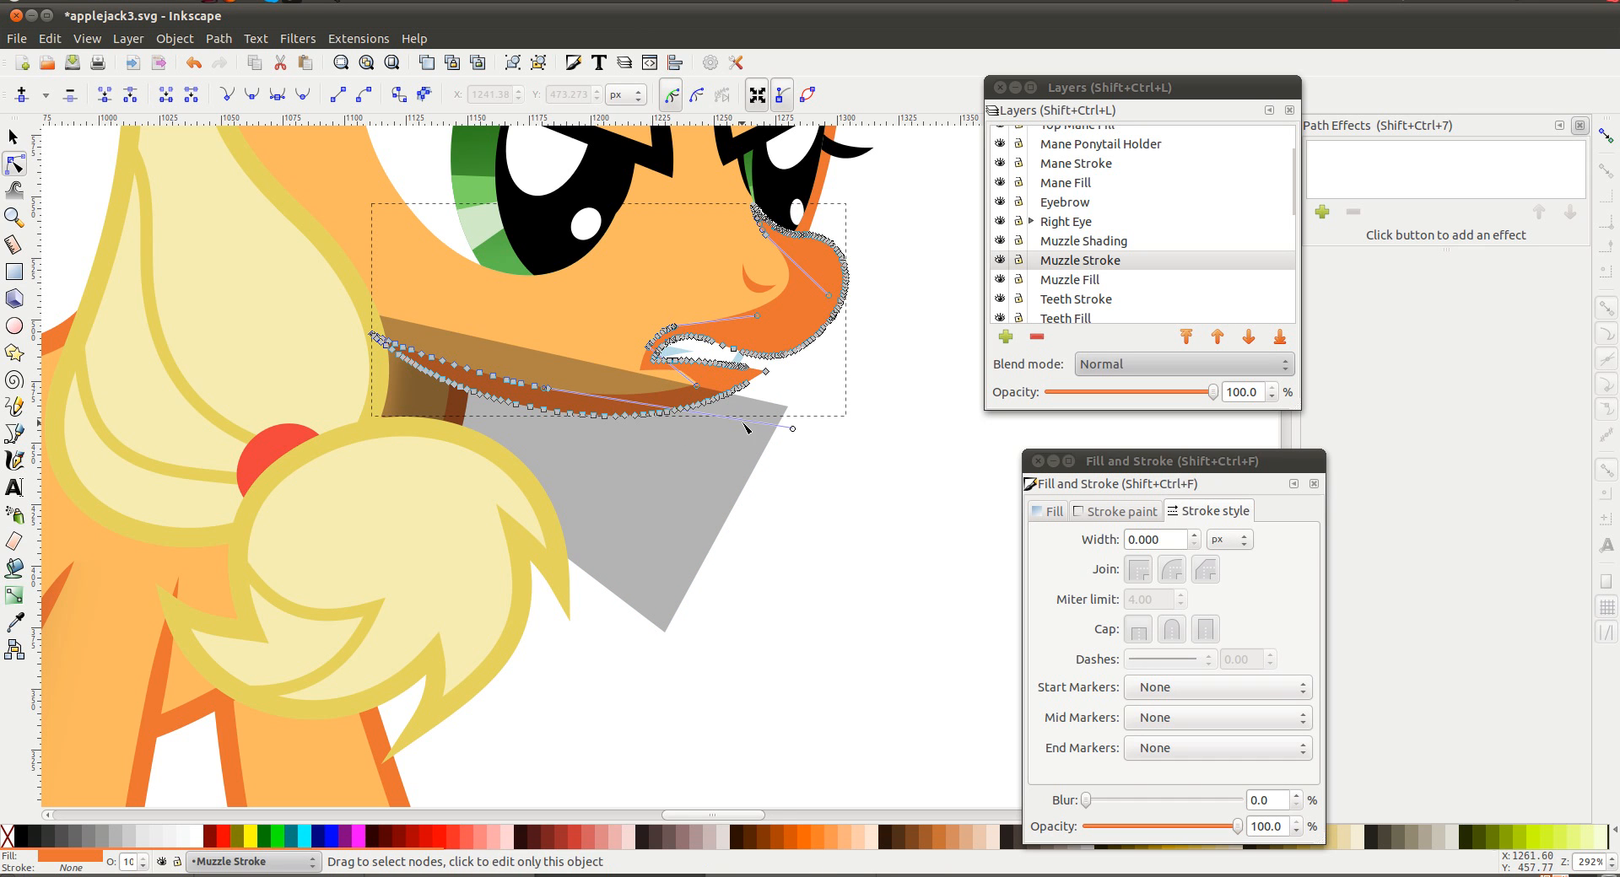
Delete the remaining inner-edge nodes between the mouth corner and nose bridge so one segment spans from the lower jaw to the nose bridge
{"action": "left_click", "coordinate": [644, 401]}
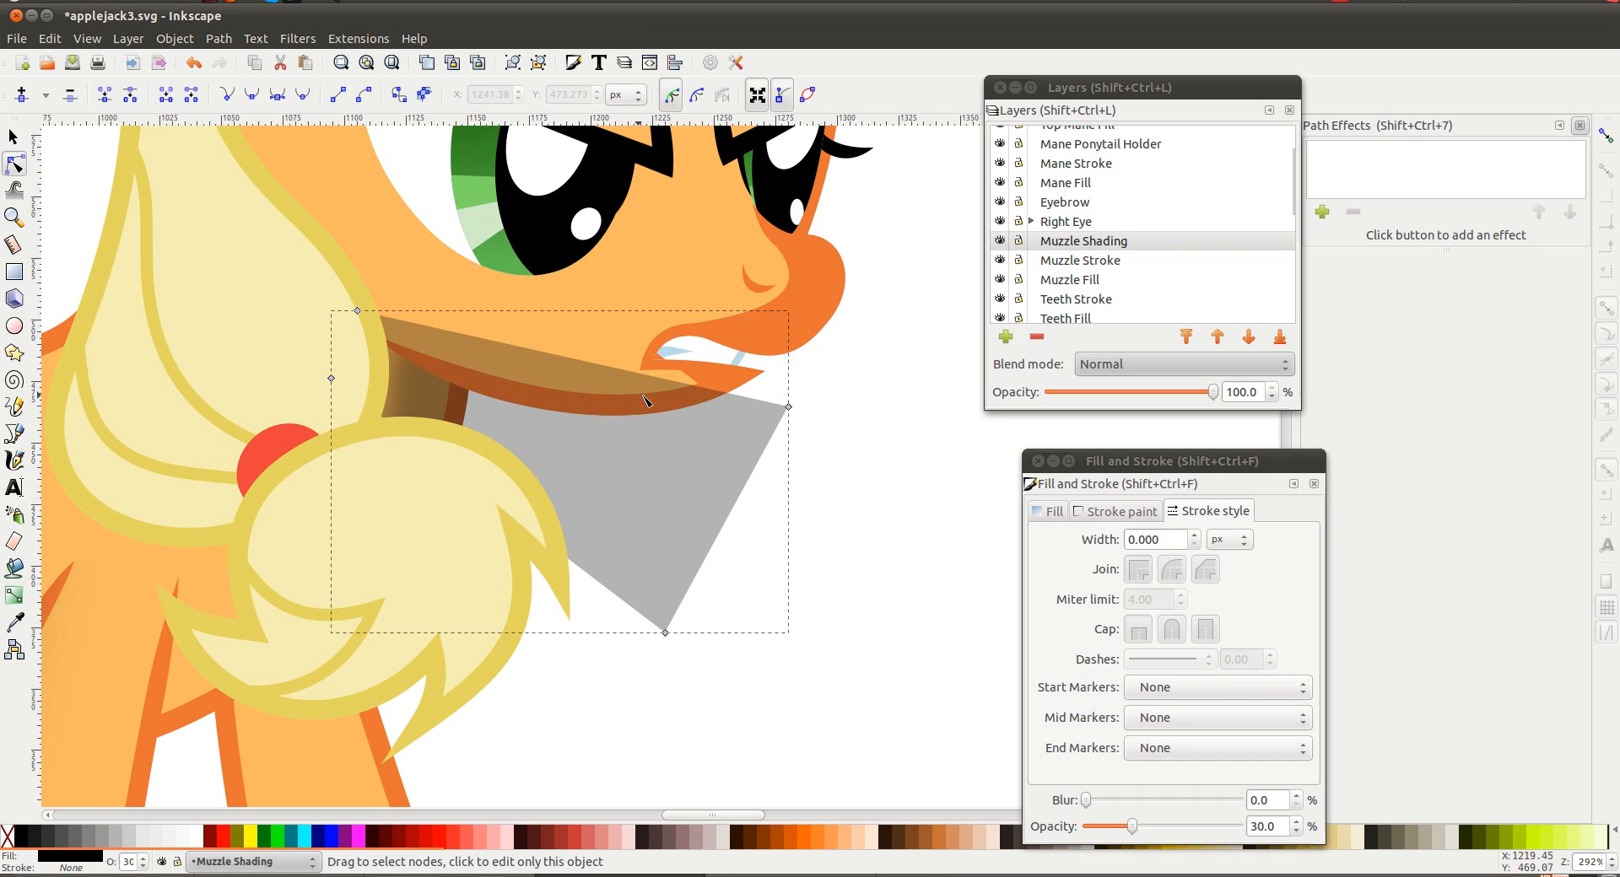
{"action": "left_click", "coordinate": [694, 383]}
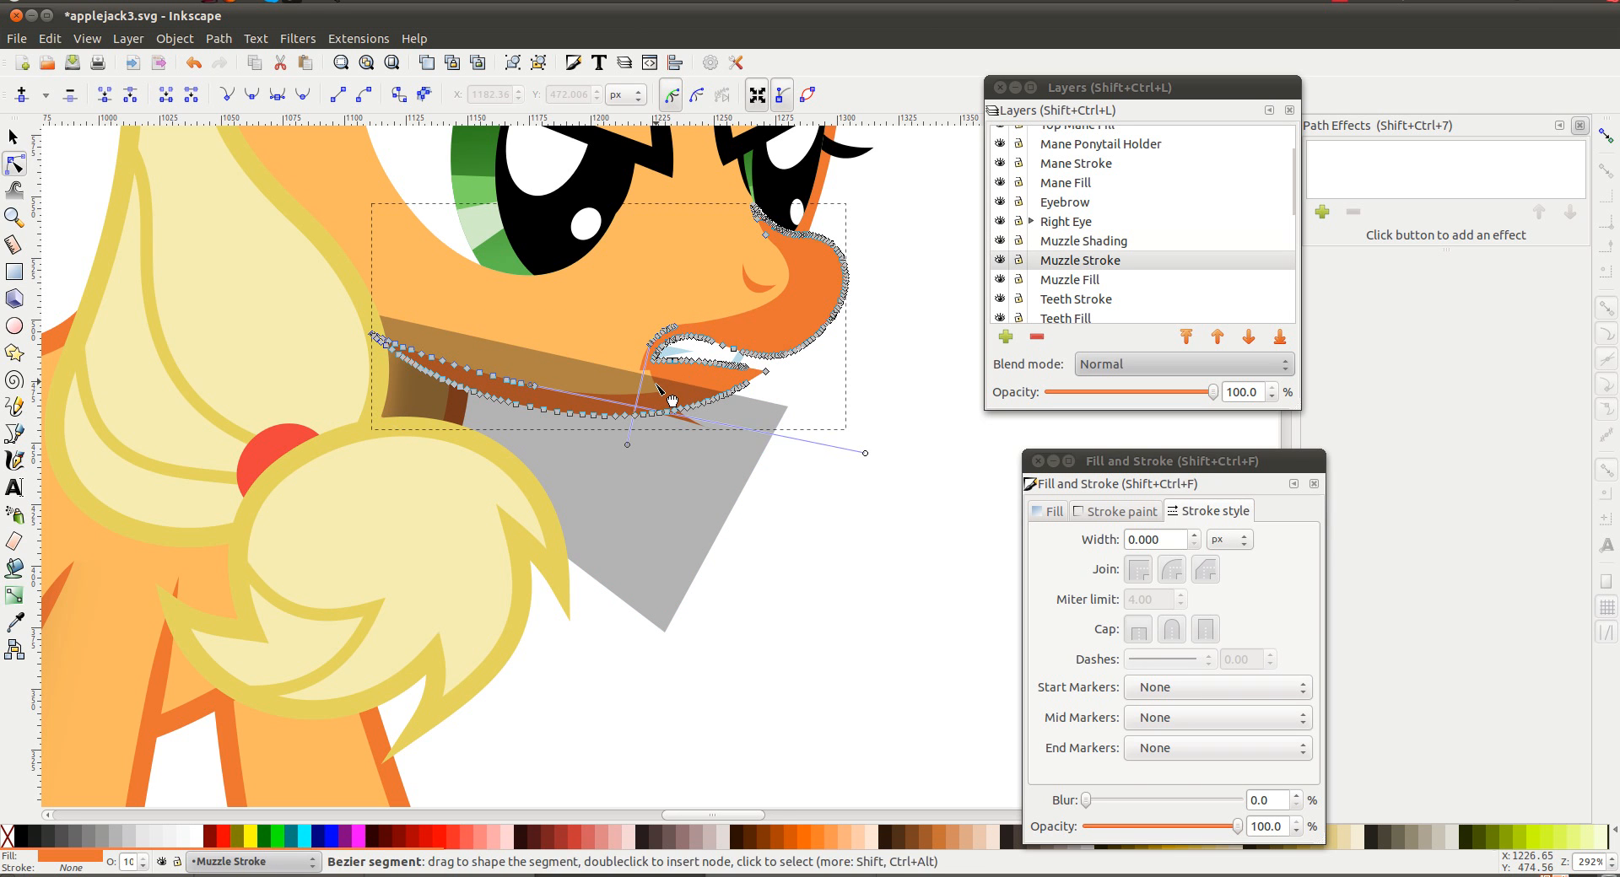
{"action": "mouse_move", "coordinate": [660, 396]}
{"action": "left_mouse_down"}
{"action": "mouse_move", "coordinate": [646, 389]}
{"action": "mouse_move", "coordinate": [660, 364]}
{"action": "mouse_move", "coordinate": [721, 313]}
{"action": "mouse_move", "coordinate": [704, 306]}
{"action": "left_mouse_up"}
{"action": "left_click", "coordinate": [731, 331]}
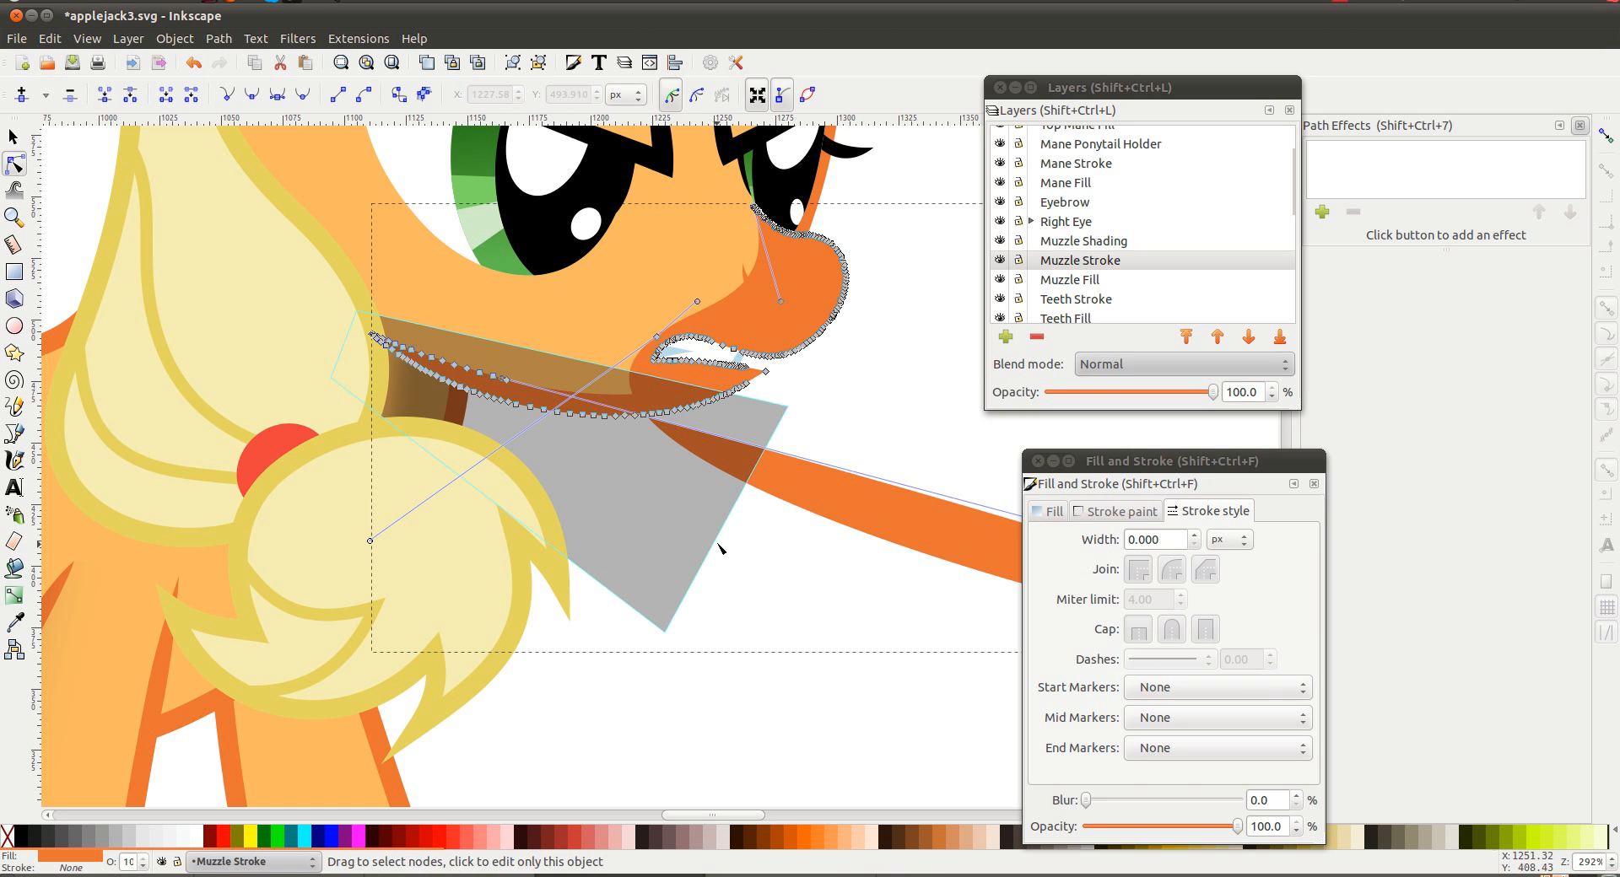
{"action": "left_click", "coordinate": [792, 504]}
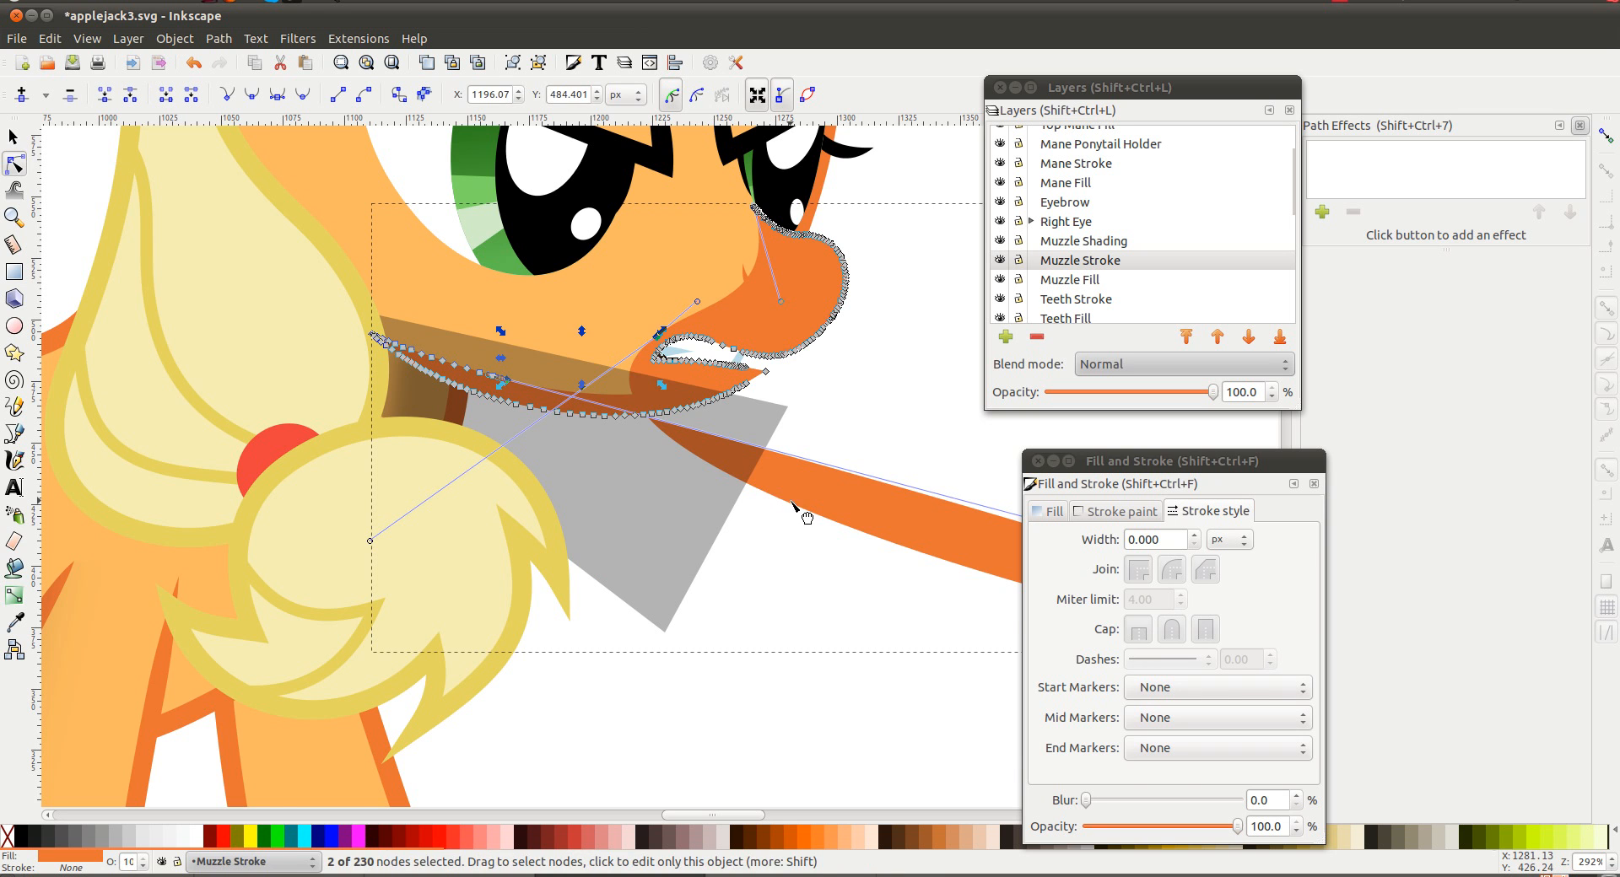
{"action": "key", "text": "ctrl+z"}
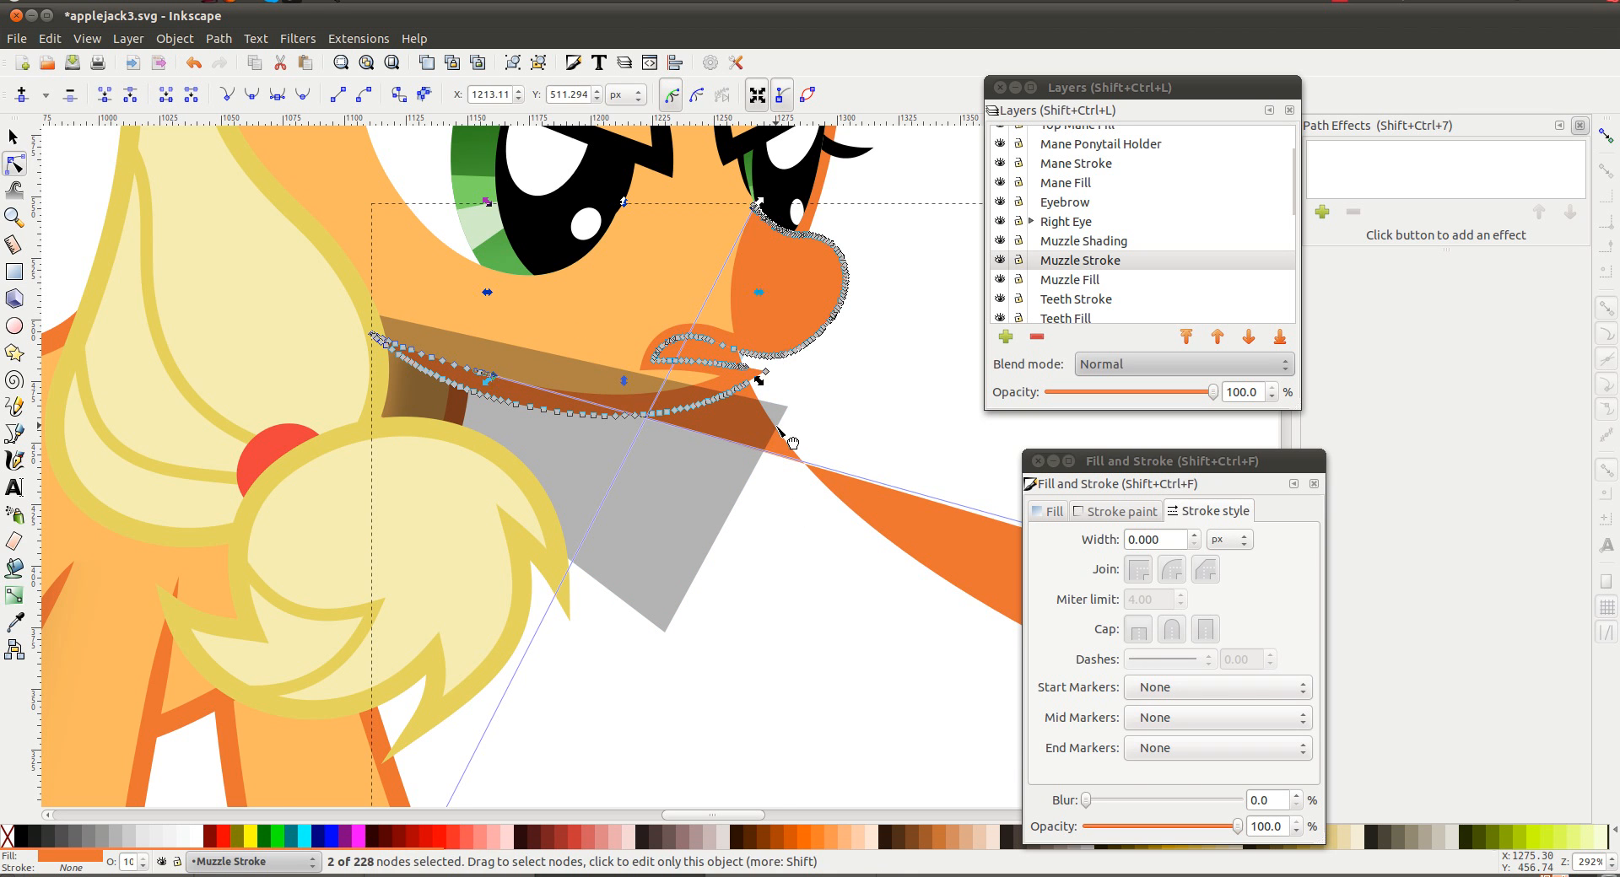
{"action": "left_click_drag", "start_coordinate": [776, 436], "coordinate": [791, 441]}
{"action": "left_click", "coordinate": [848, 395]}
{"action": "left_click", "coordinate": [364, 91]}
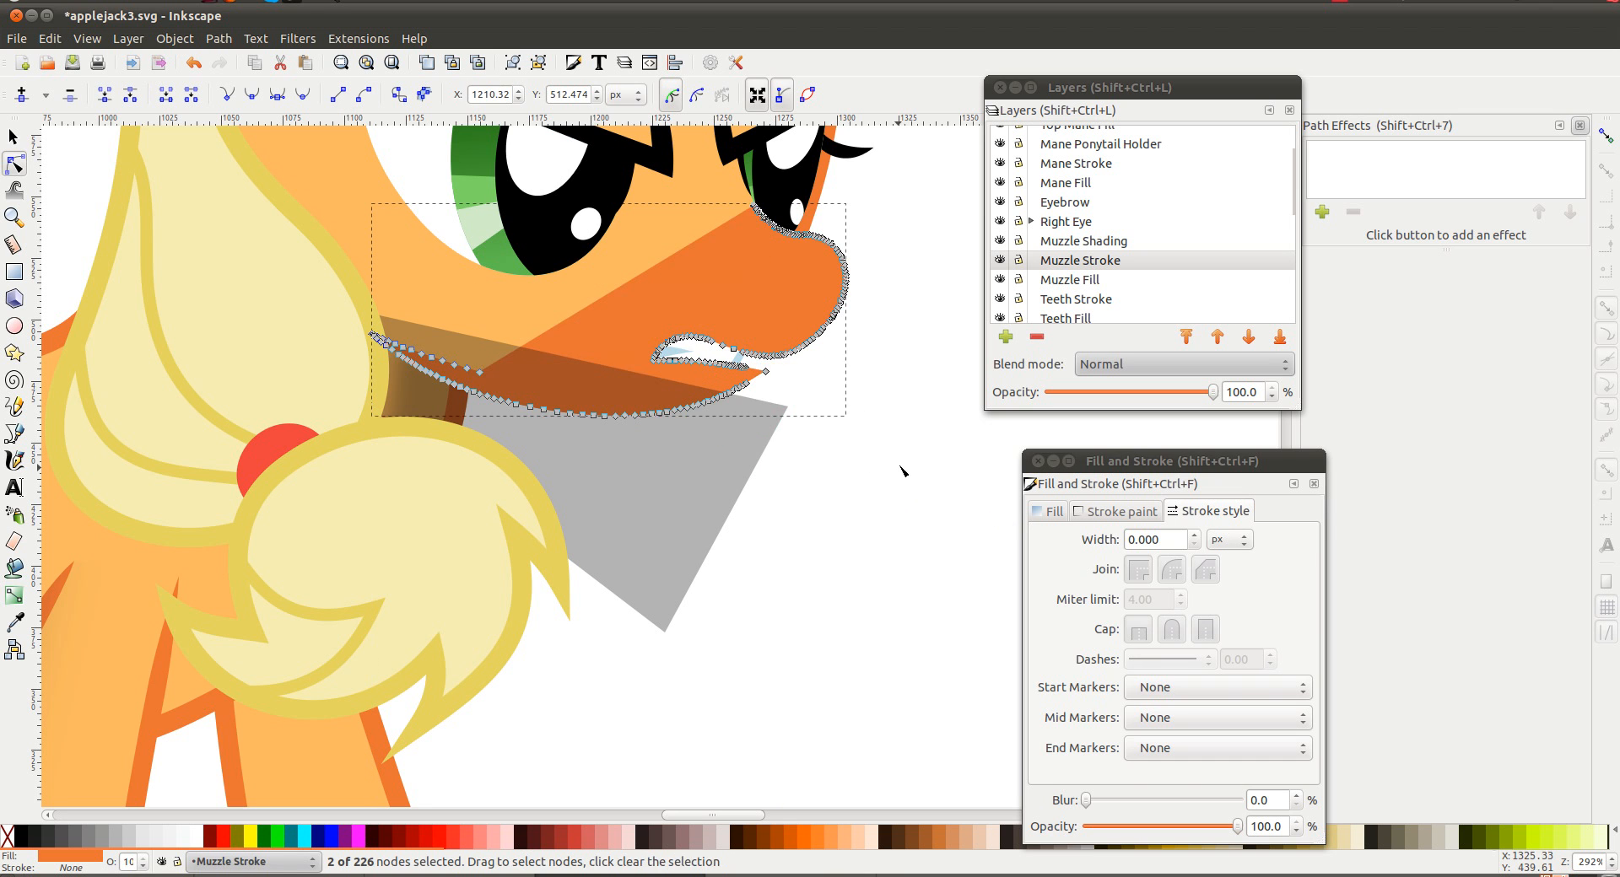
Delete the copied outline's inner-edge nodes along the rear half of the lower jaw toward the ponytail
{"action": "left_click", "coordinate": [856, 462]}
{"action": "left_click", "coordinate": [709, 251]}
{"action": "left_click", "coordinate": [627, 282]}
{"action": "key", "text": "Delete"}
{"action": "left_click", "coordinate": [926, 422]}
{"action": "left_click", "coordinate": [717, 304]}
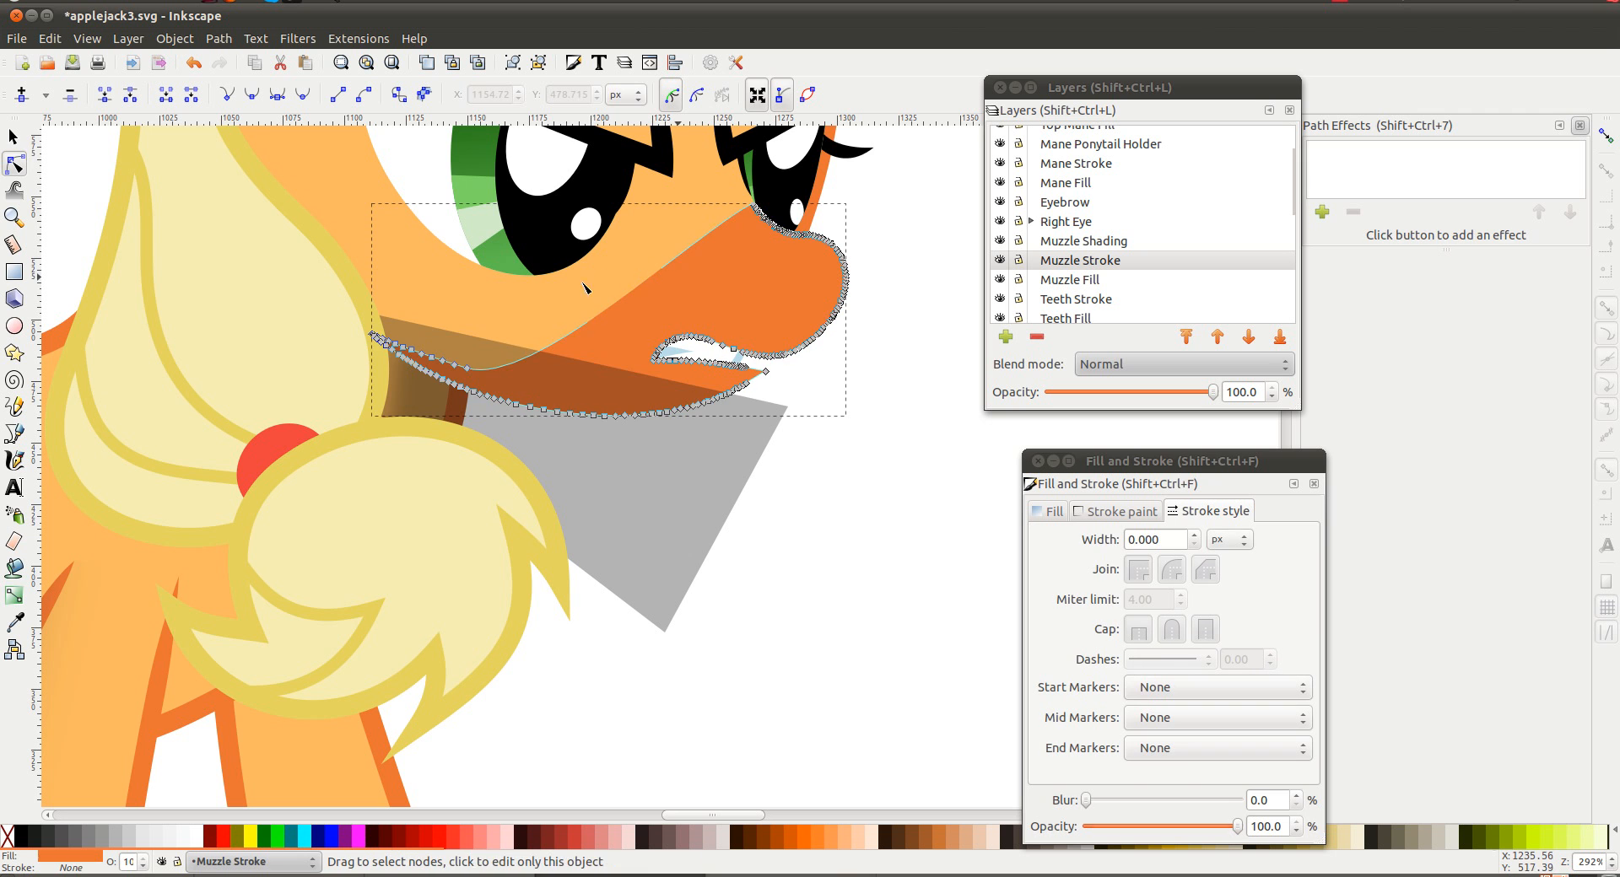
{"action": "left_click", "coordinate": [590, 325]}
{"action": "left_click_drag", "start_coordinate": [590, 324], "coordinate": [474, 128]}
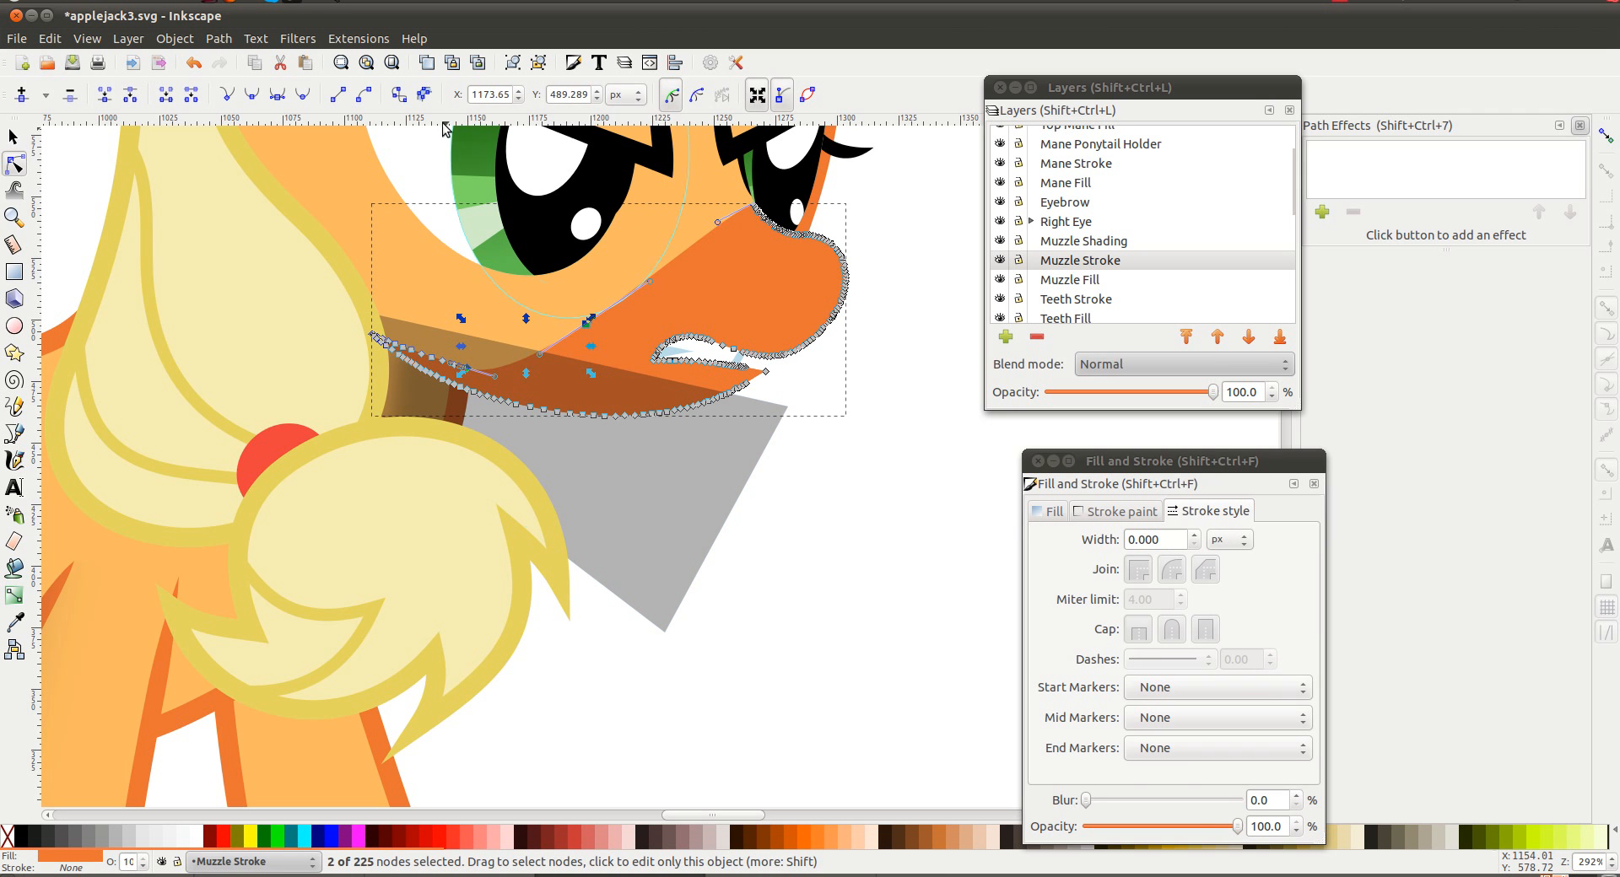
{"action": "key", "text": "Delete"}
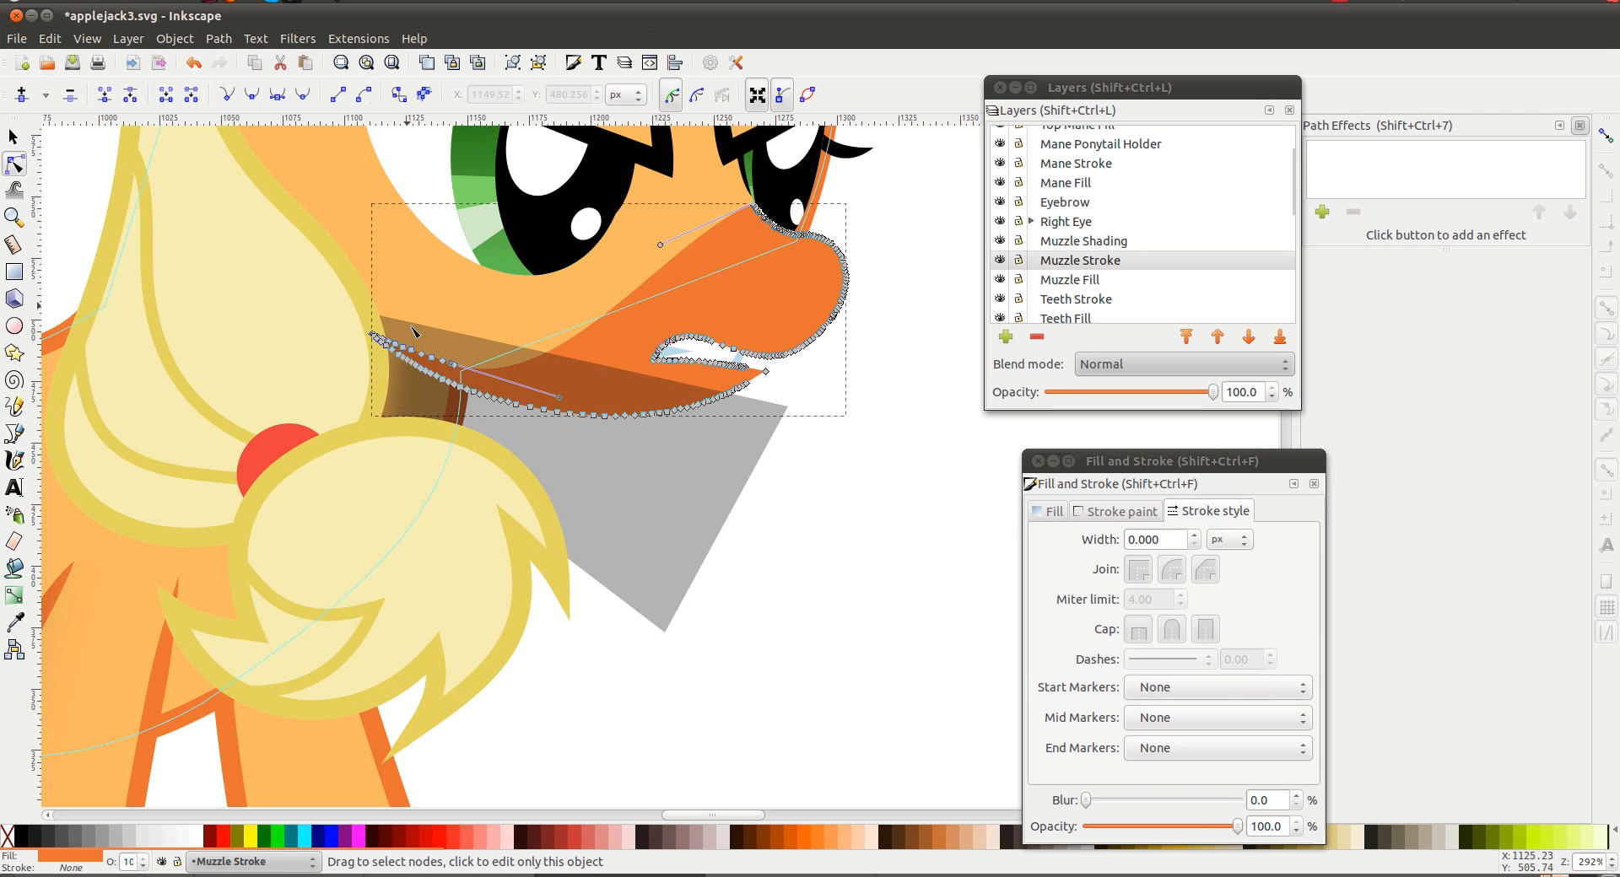
{"action": "left_click_drag", "start_coordinate": [404, 329], "coordinate": [458, 368]}
{"action": "key", "text": "Delete"}
{"action": "key", "text": "Delete"}
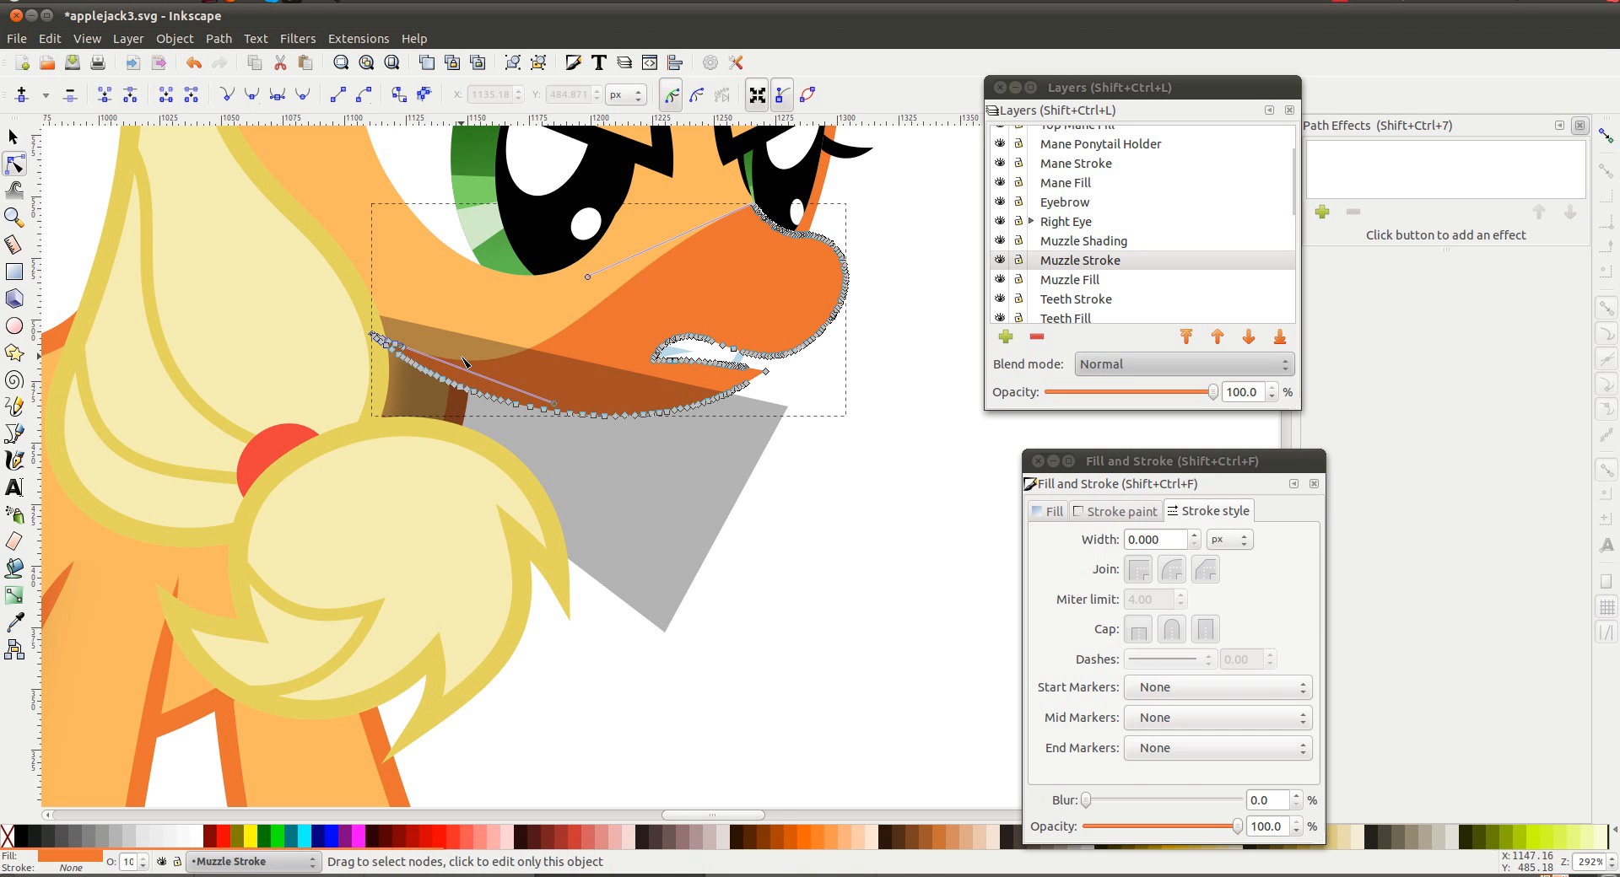
{"action": "key", "text": "Delete"}
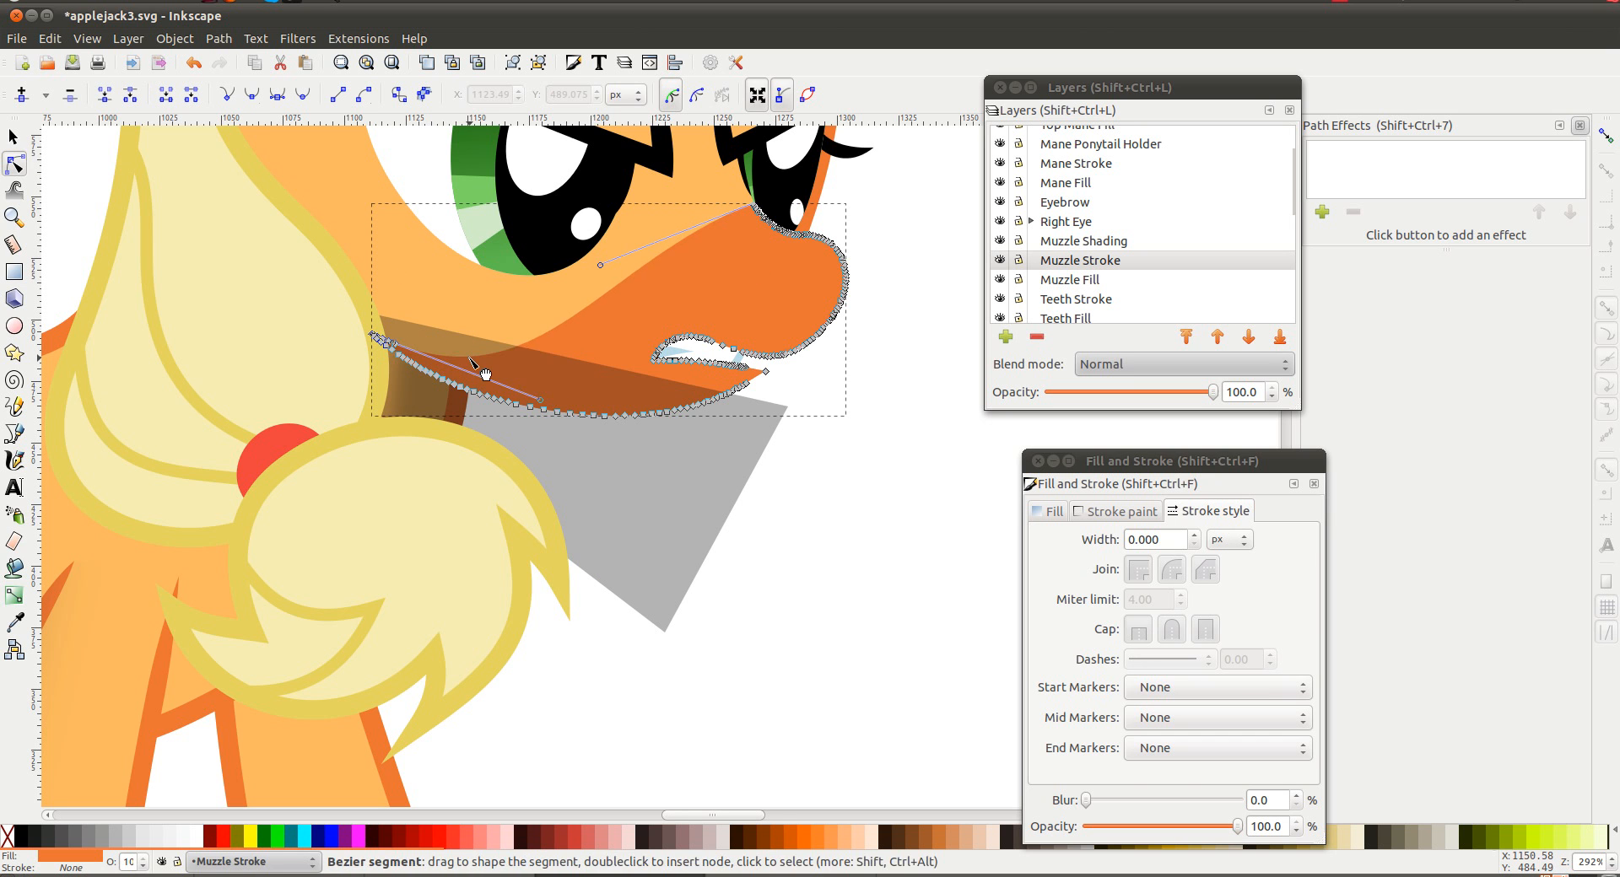
Delete the last inner-edge nodes of the copied outline at the jaw's rear end beside the ponytail
{"action": "double_click", "coordinate": [469, 354]}
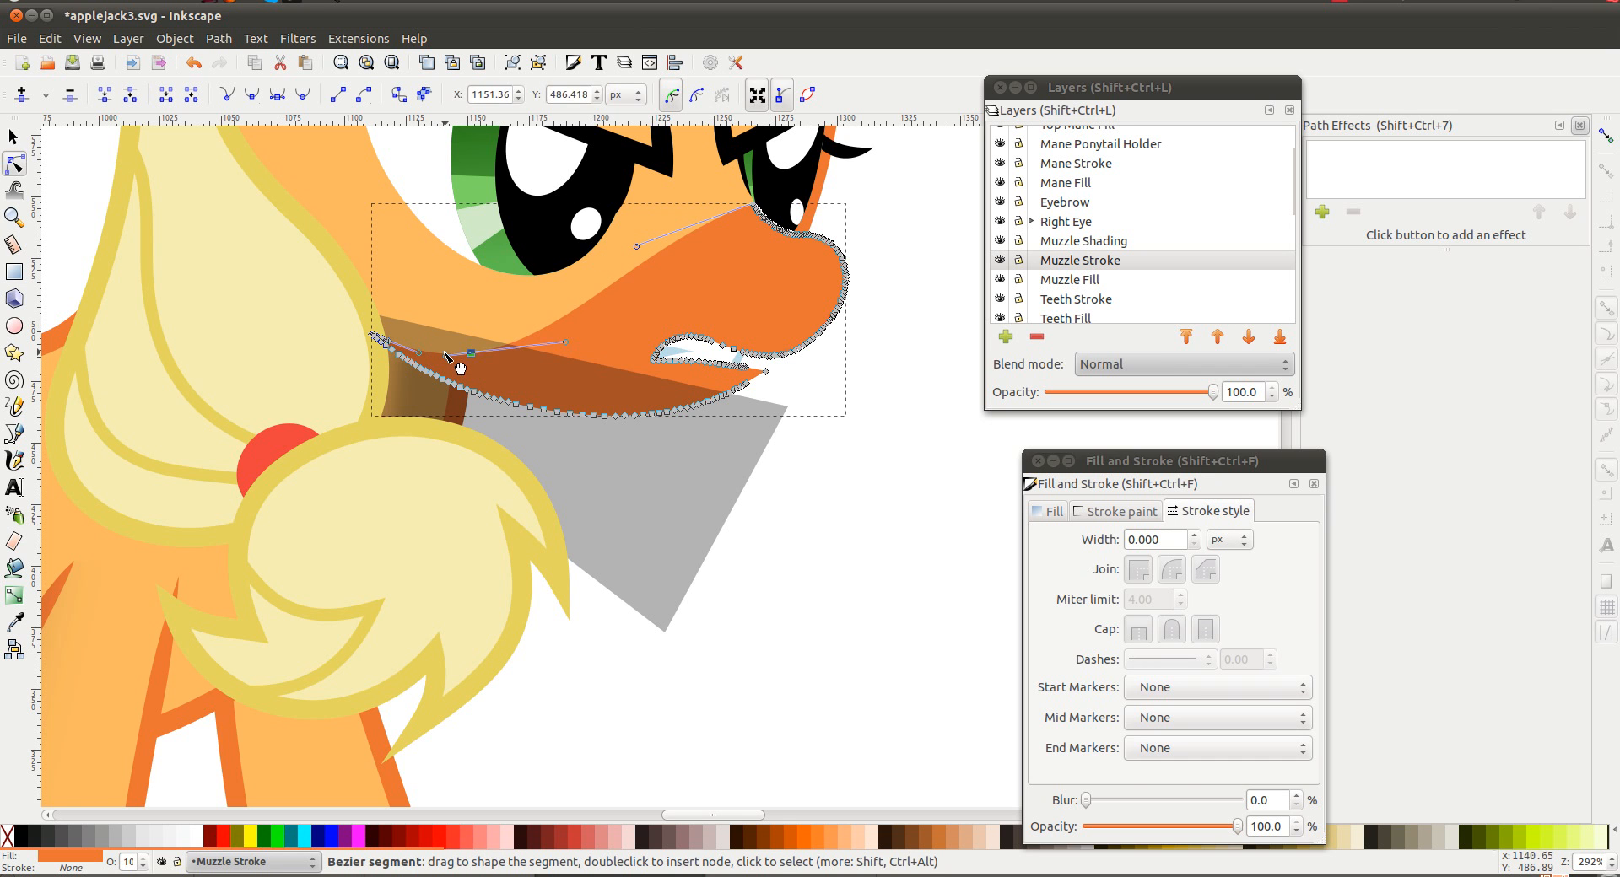
{"action": "key", "text": "Delete"}
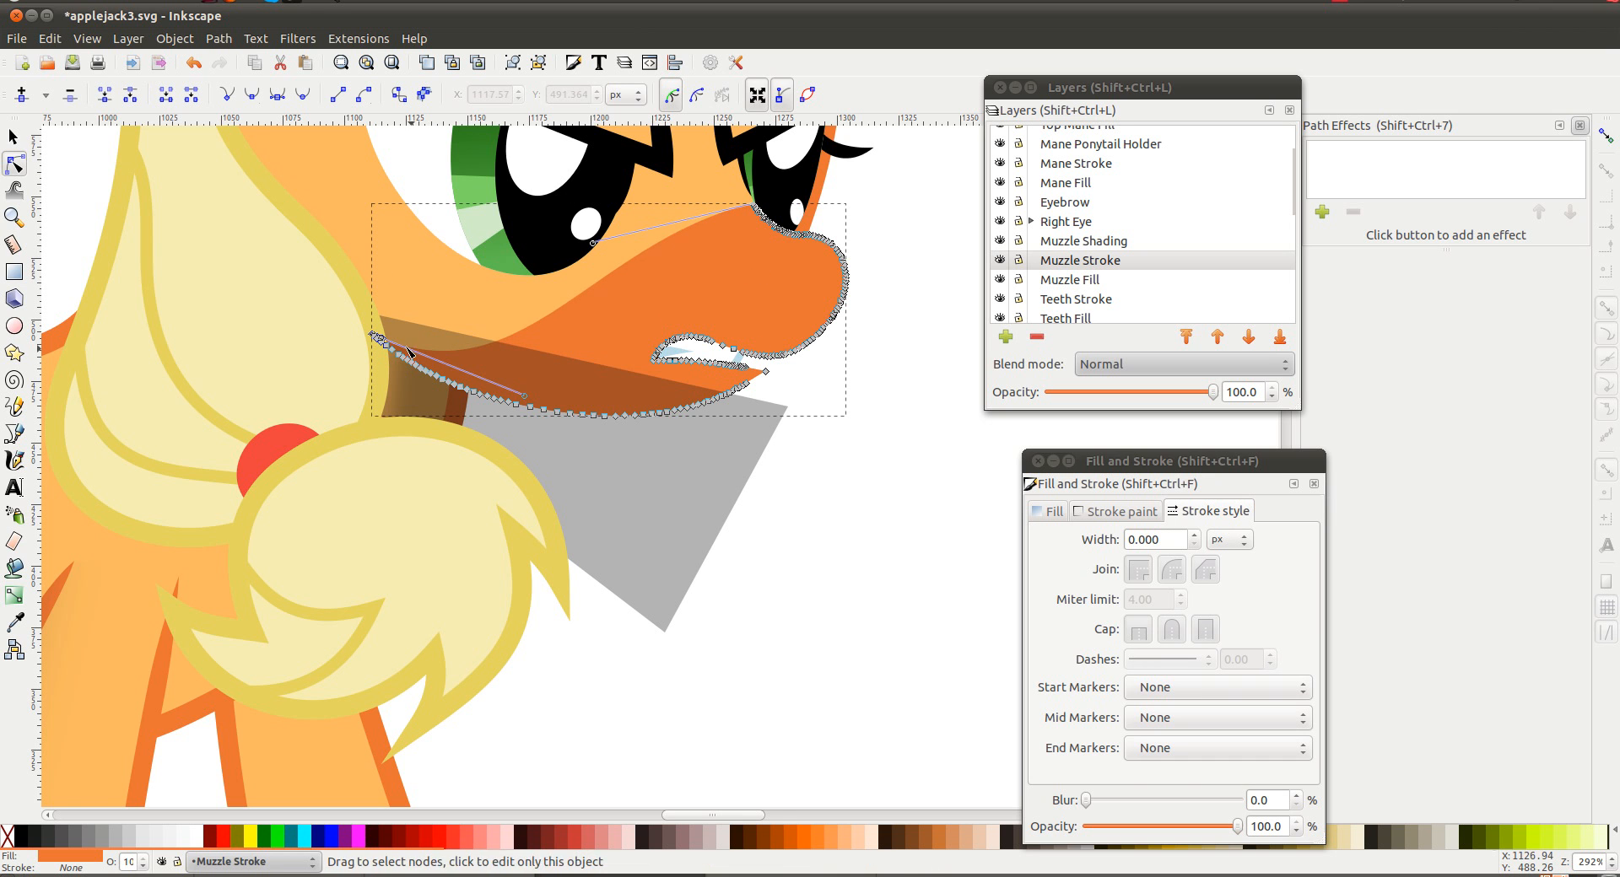
{"action": "left_click", "coordinate": [442, 353]}
{"action": "left_click", "coordinate": [384, 342]}
{"action": "key", "text": "Delete"}
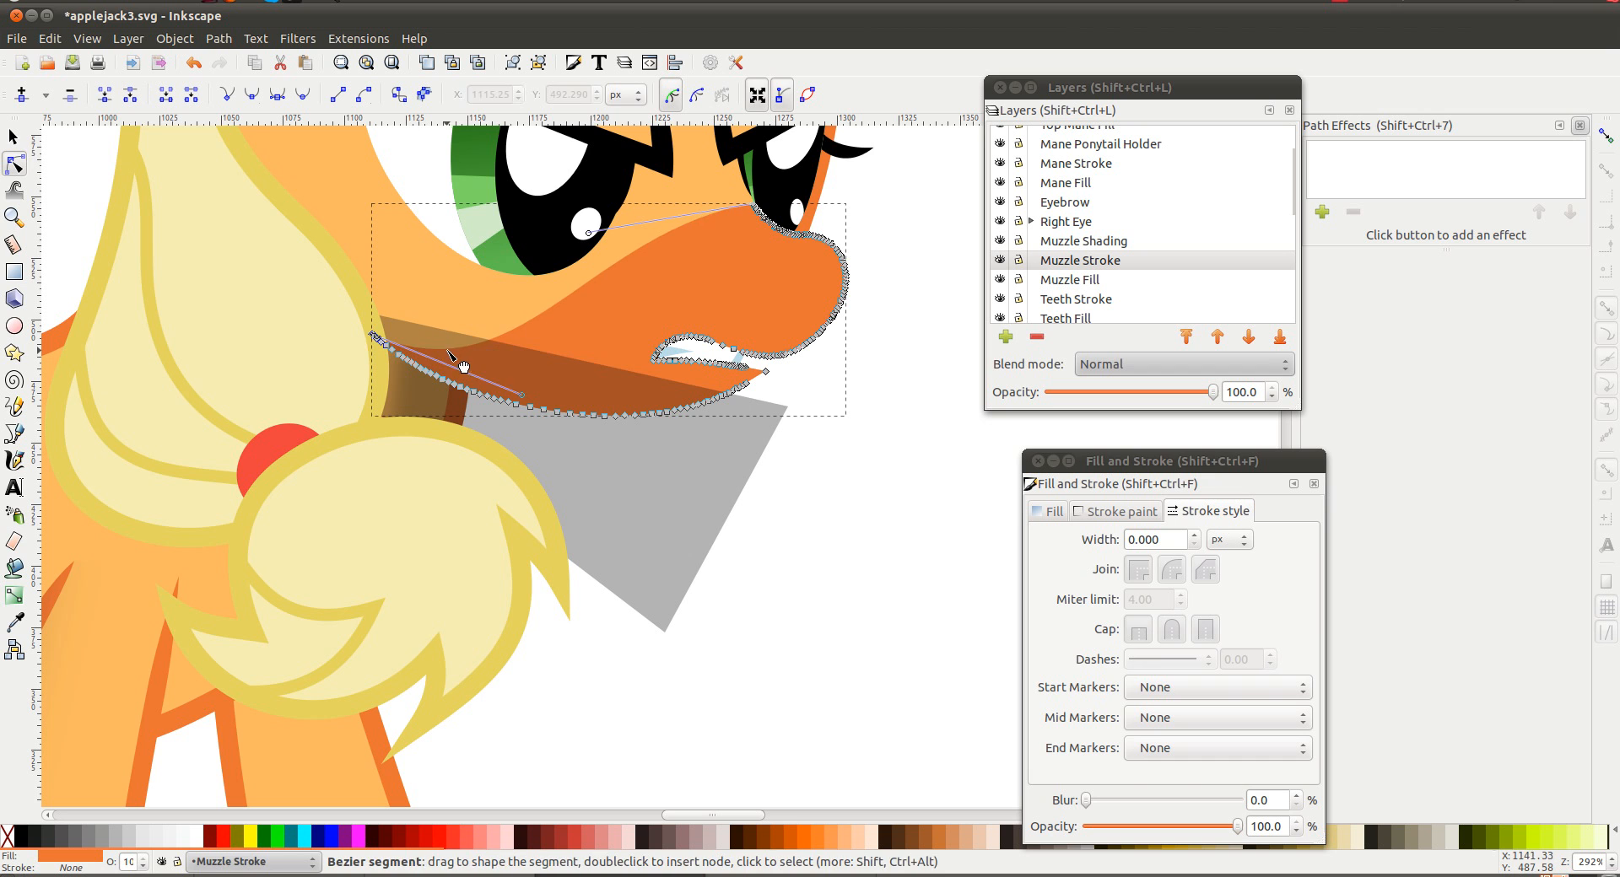
{"action": "left_click", "coordinate": [453, 362]}
{"action": "double_click", "coordinate": [435, 346]}
{"action": "left_click", "coordinate": [412, 345]}
{"action": "key", "text": "Delete"}
{"action": "left_click", "coordinate": [423, 348]}
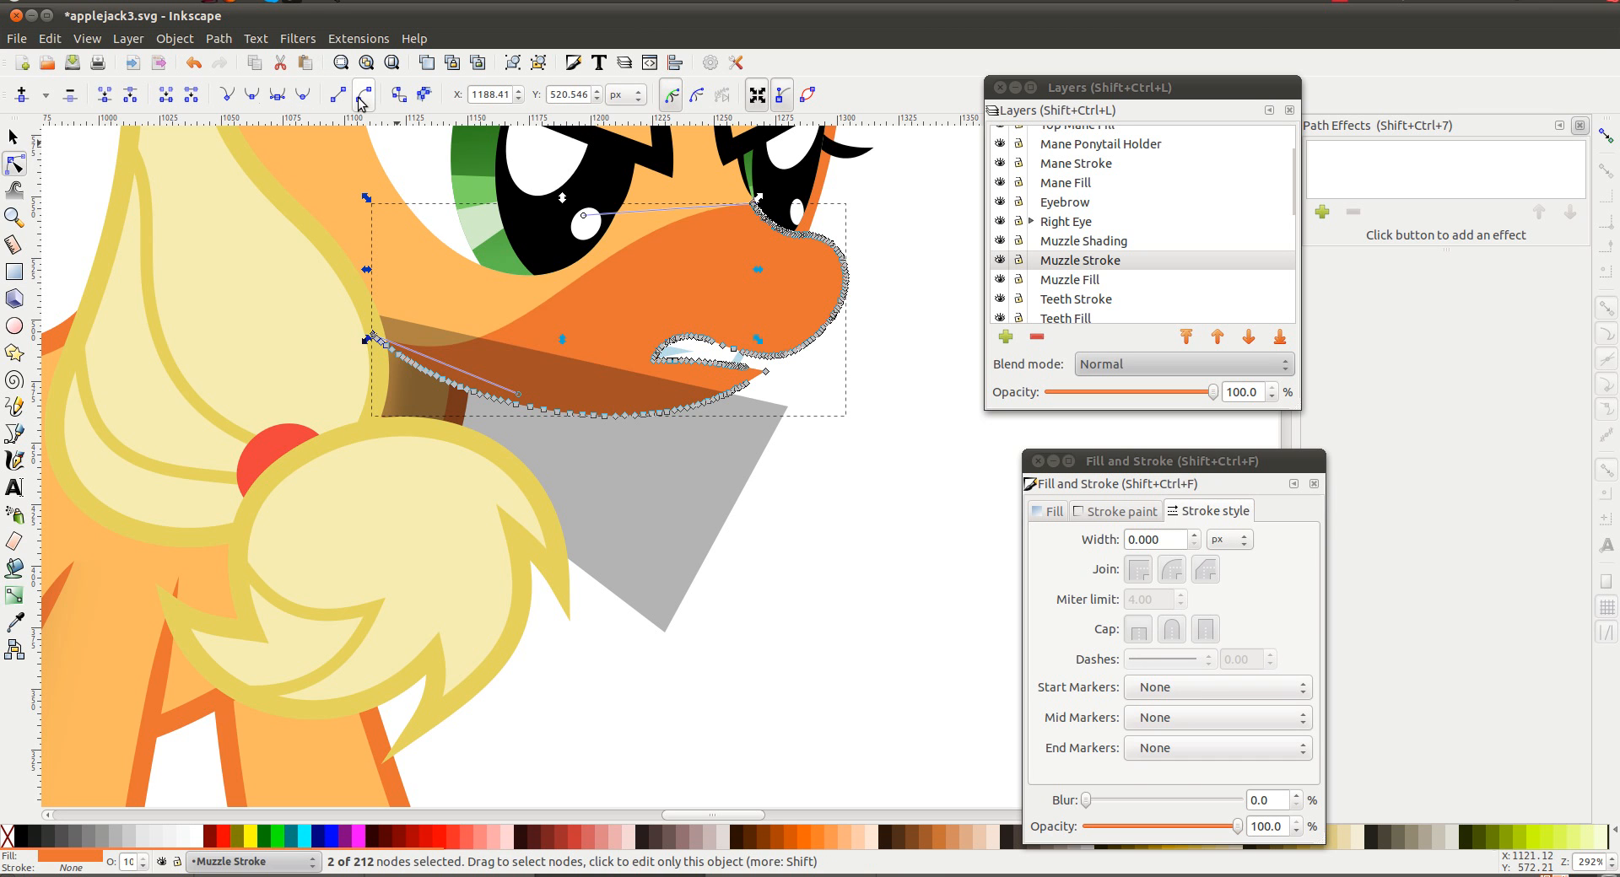
Straighten the segment from the jaw's rear end to the nose bridge and nudge one upper-lip node slightly outward
{"action": "left_click", "coordinate": [337, 94]}
{"action": "left_click_drag", "start_coordinate": [806, 345], "coordinate": [812, 352]}
{"action": "left_click", "coordinate": [848, 374]}
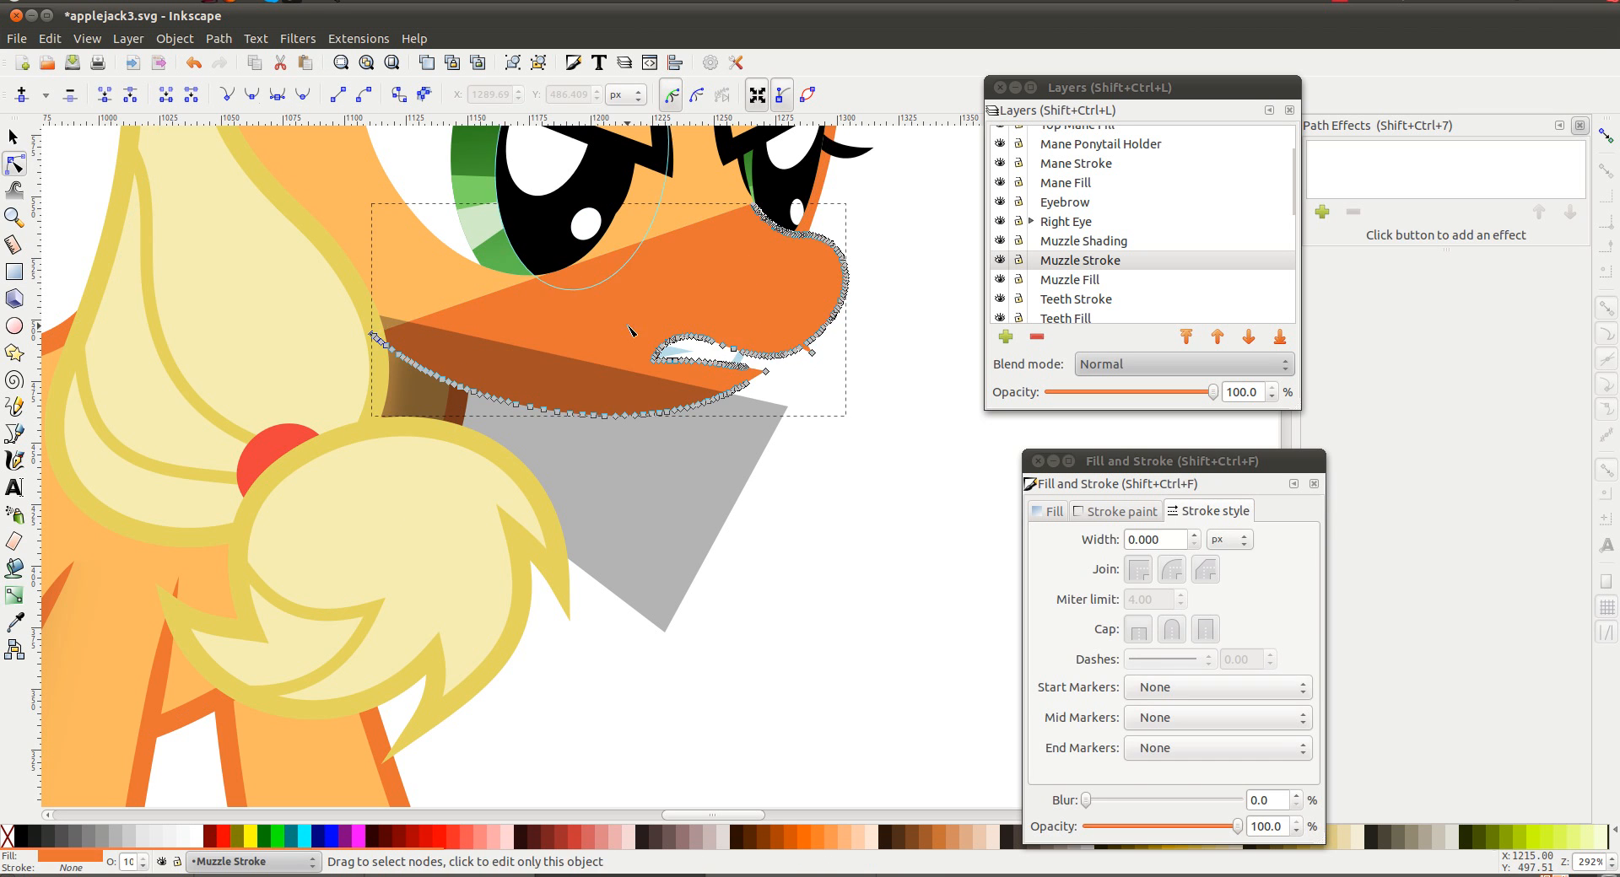
Clip the muzzle shading shape with the simplified muzzle outline
{"action": "left_click", "coordinate": [672, 459]}
{"action": "right_click", "coordinate": [693, 560]}
{"action": "left_click", "coordinate": [703, 540]}
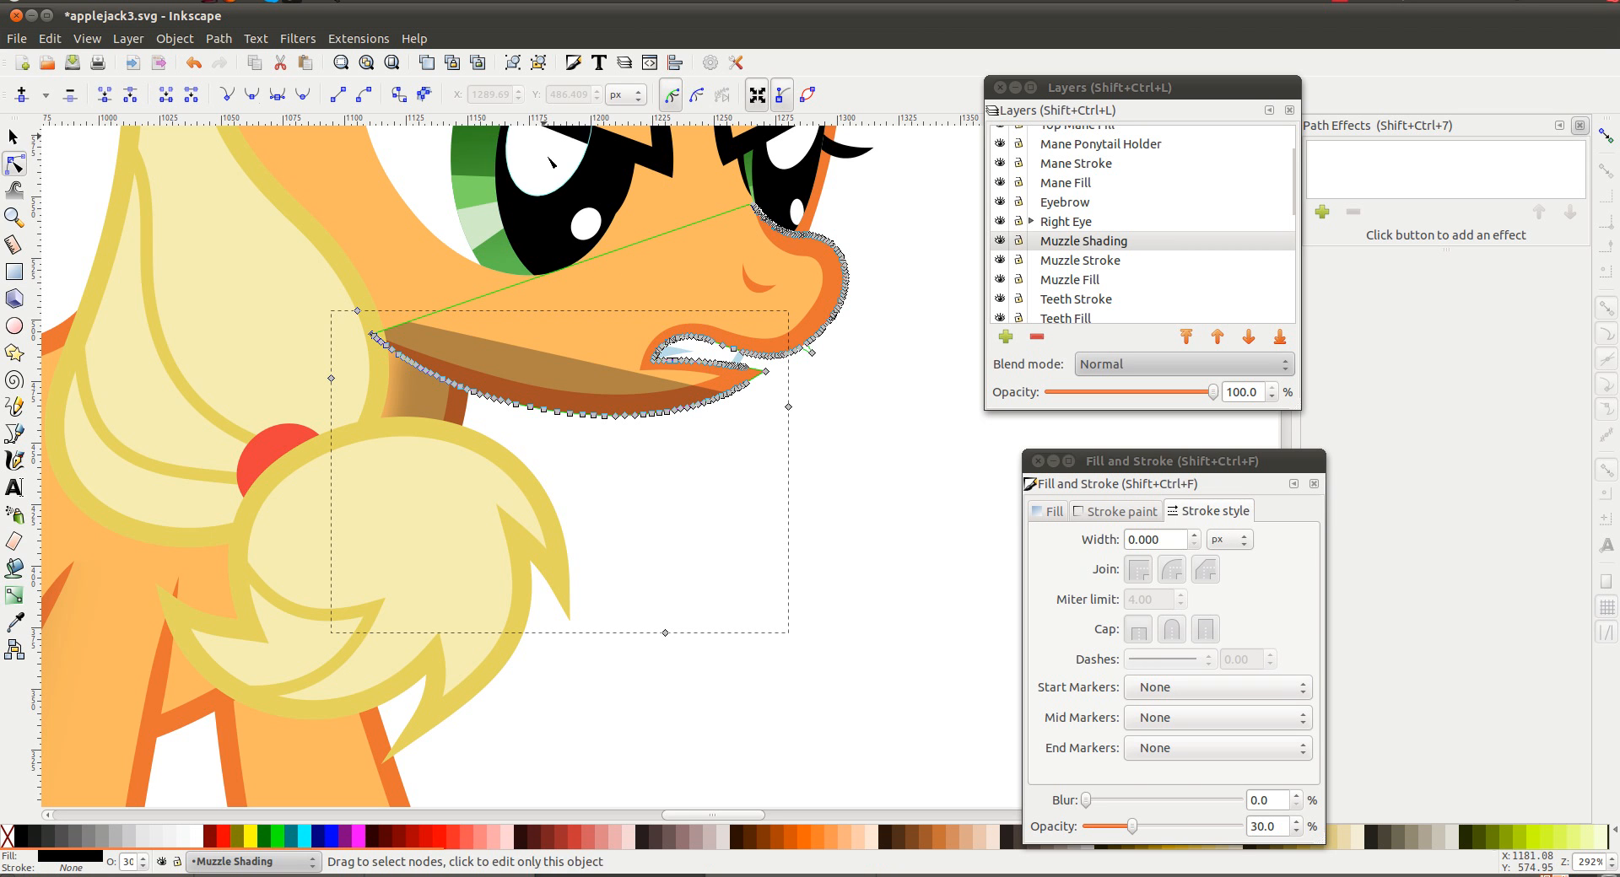
Add a node on the clip path's straight upper edge, move it out over the mane, and curve the segment toward the jaw
{"action": "scroll", "coordinate": [582, 380], "scroll_direction": "up", "scroll_amount": 2}
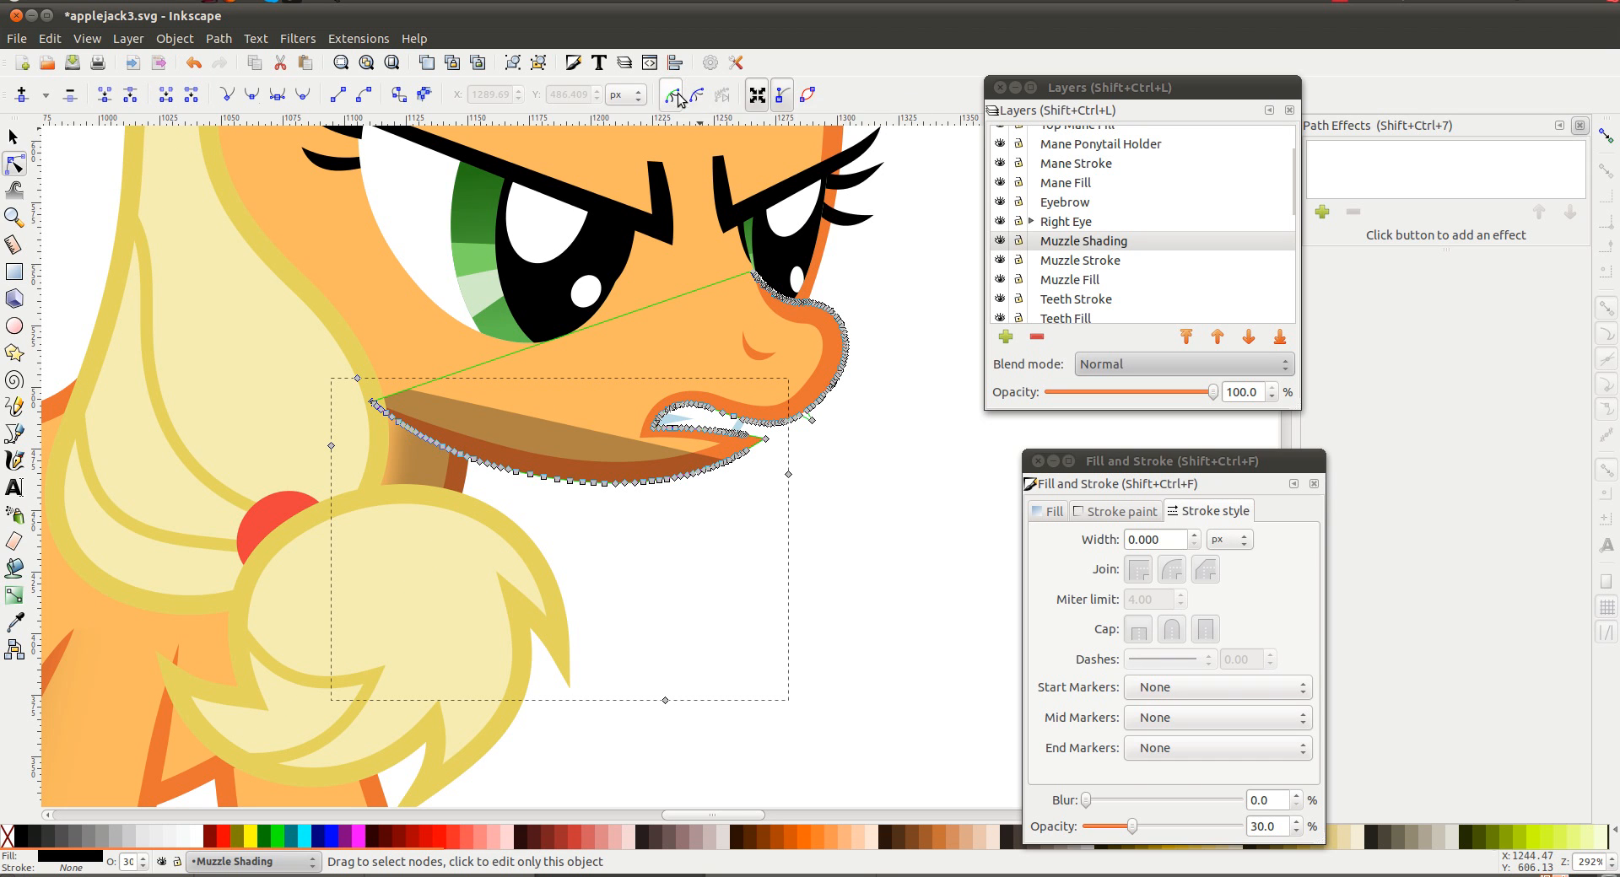
{"action": "left_click", "coordinate": [554, 346]}
{"action": "left_click_drag", "start_coordinate": [597, 330], "coordinate": [211, 268]}
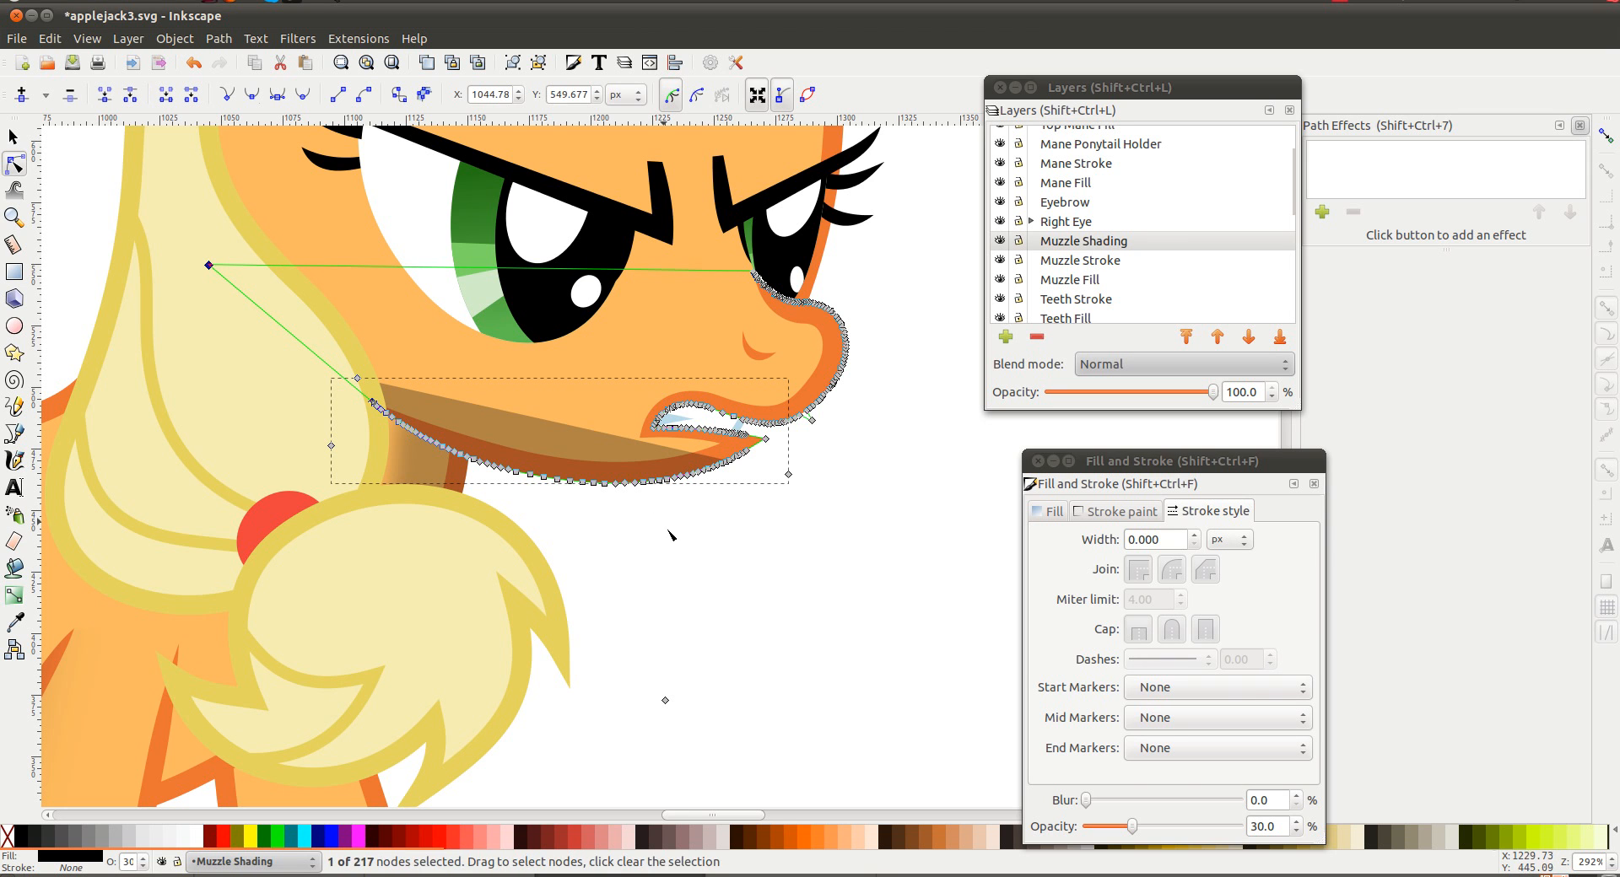
{"action": "left_click", "coordinate": [672, 557]}
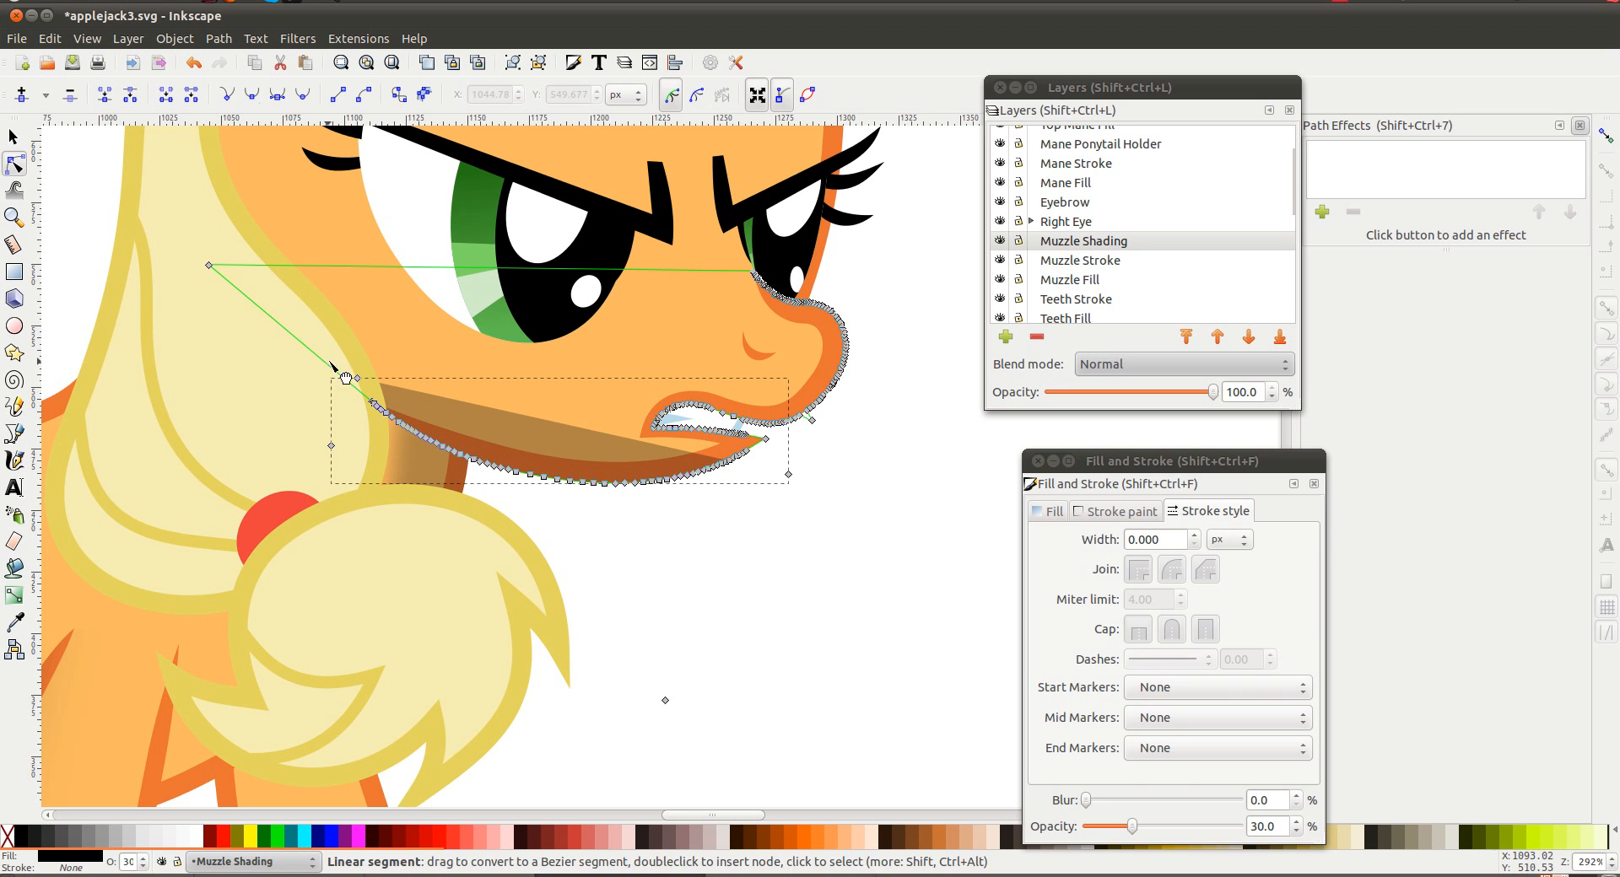
{"action": "left_click", "coordinate": [716, 611]}
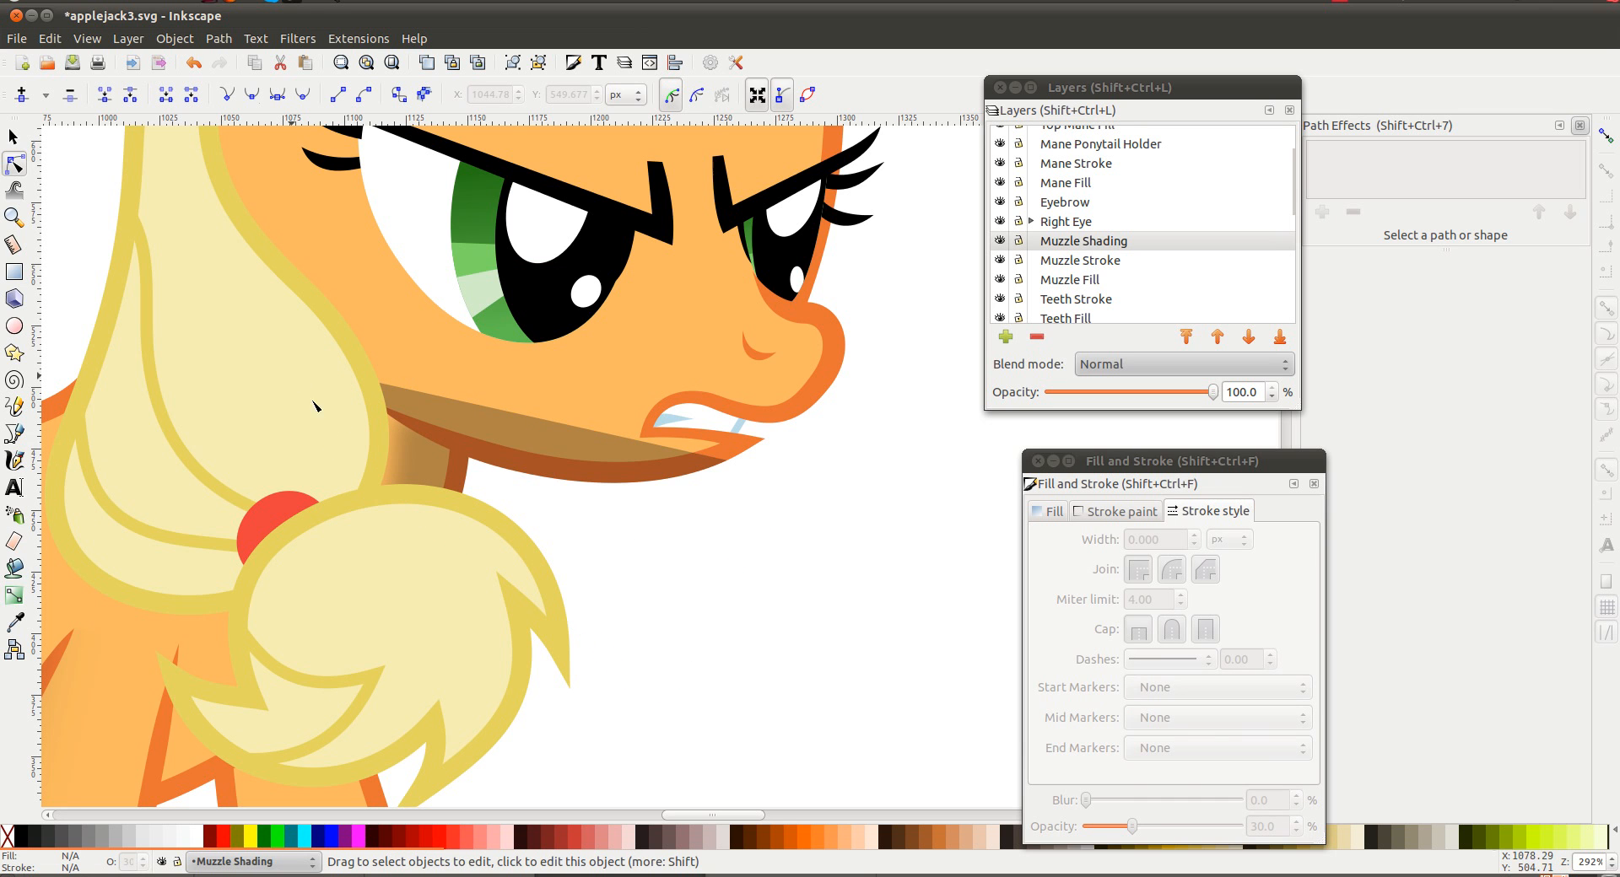
{"action": "left_click", "coordinate": [477, 429]}
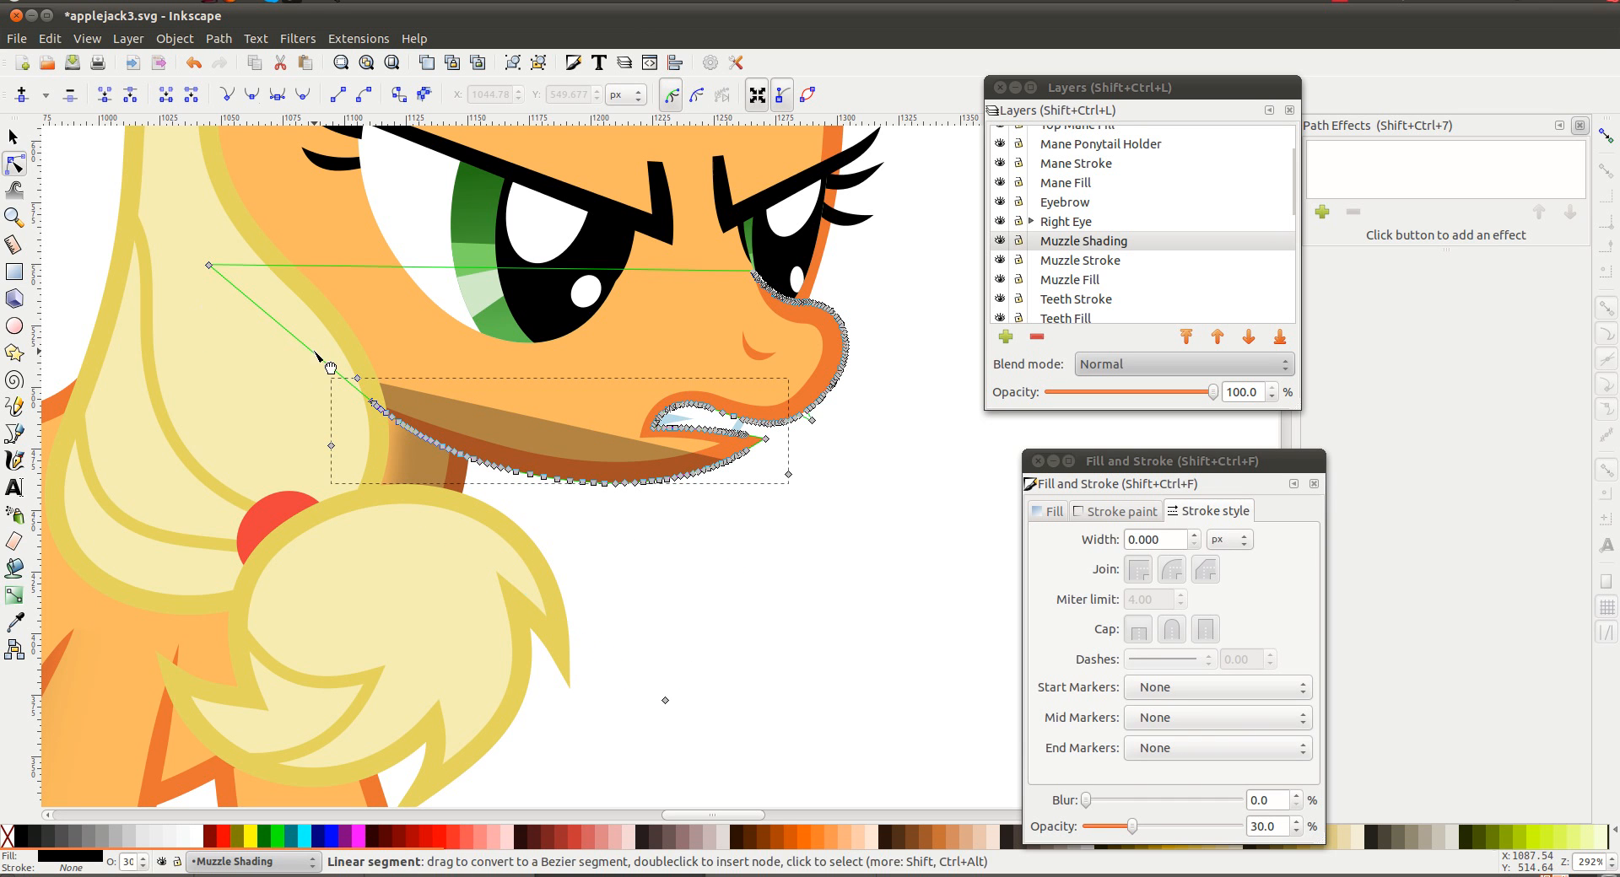
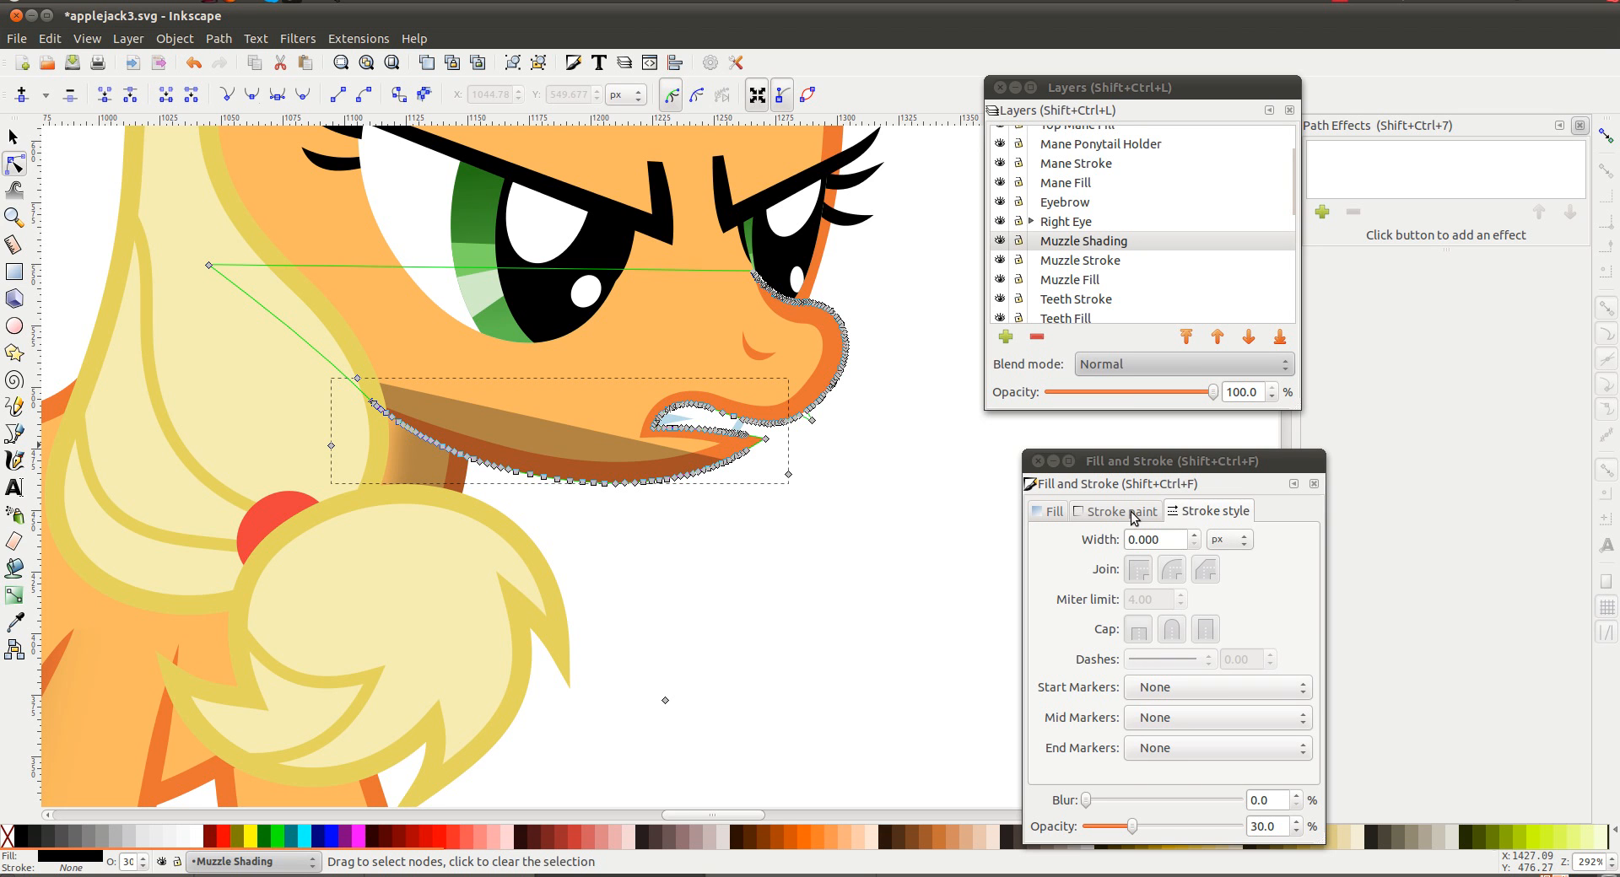
Set the muzzle shading's blur to 30%
{"action": "left_click", "coordinate": [1270, 804]}
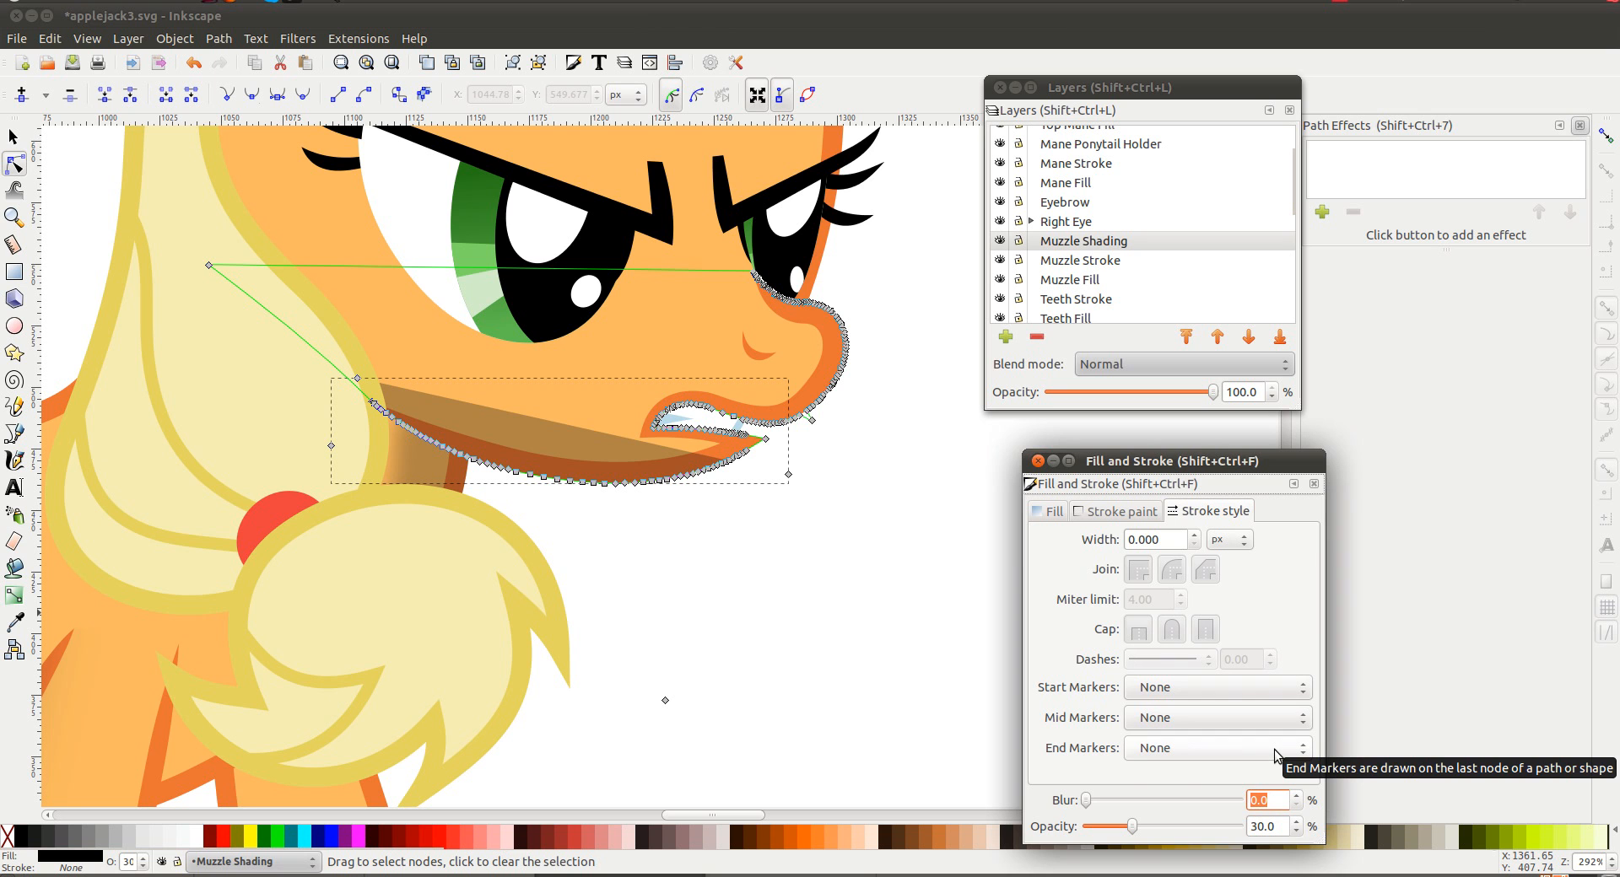
{"action": "type", "text": "30"}
{"action": "key", "text": "Return"}
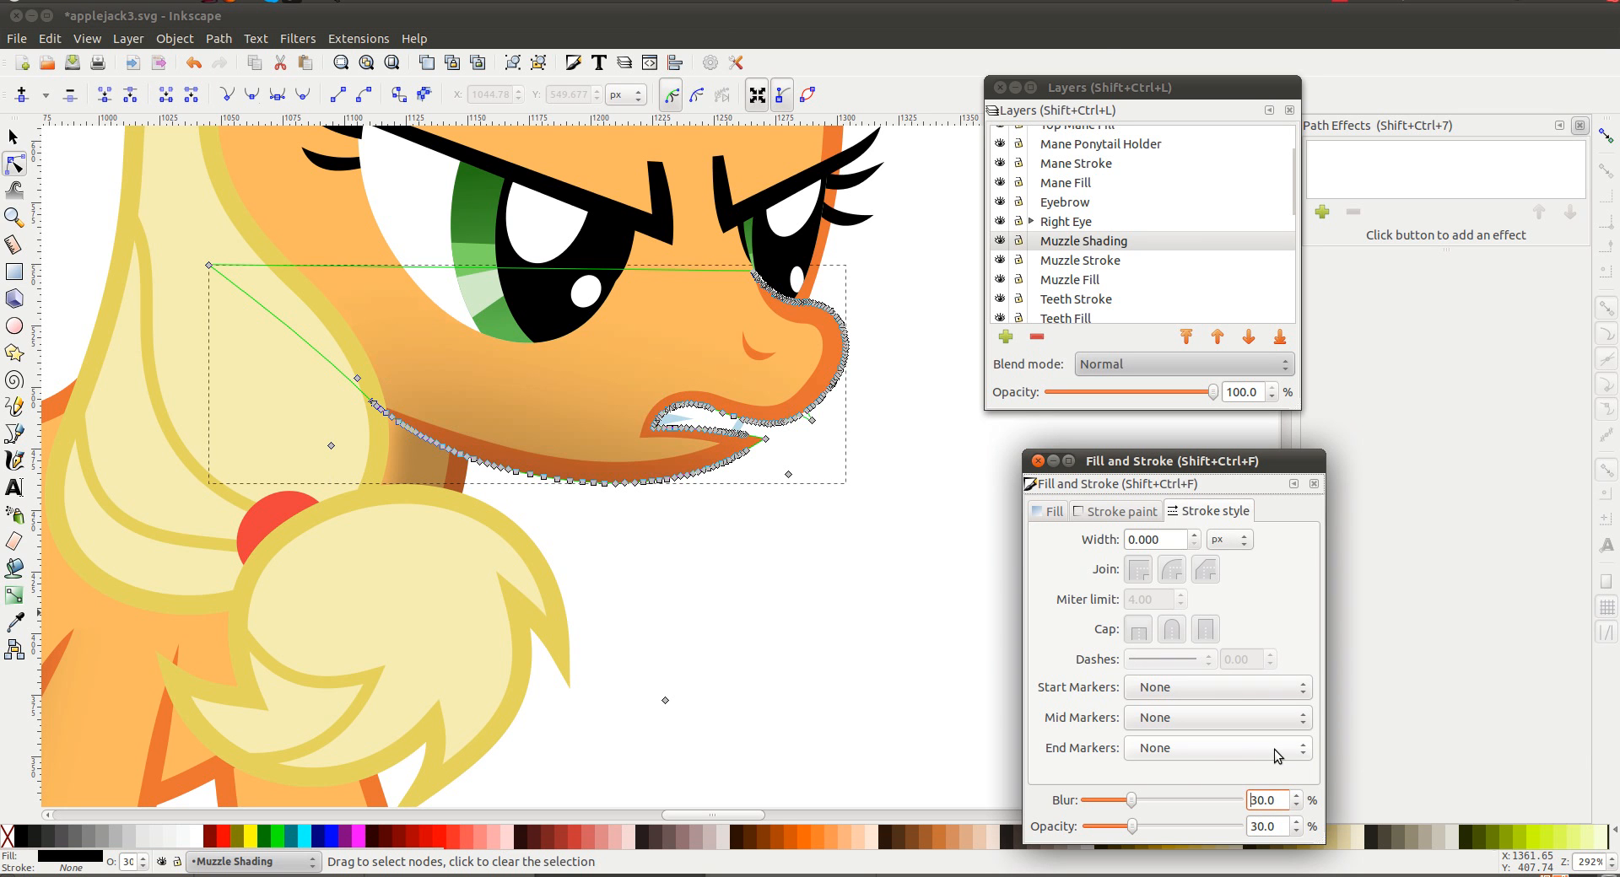
Set the muzzle shading's blur to 15% and deselect the shape
{"action": "left_click", "coordinate": [916, 626]}
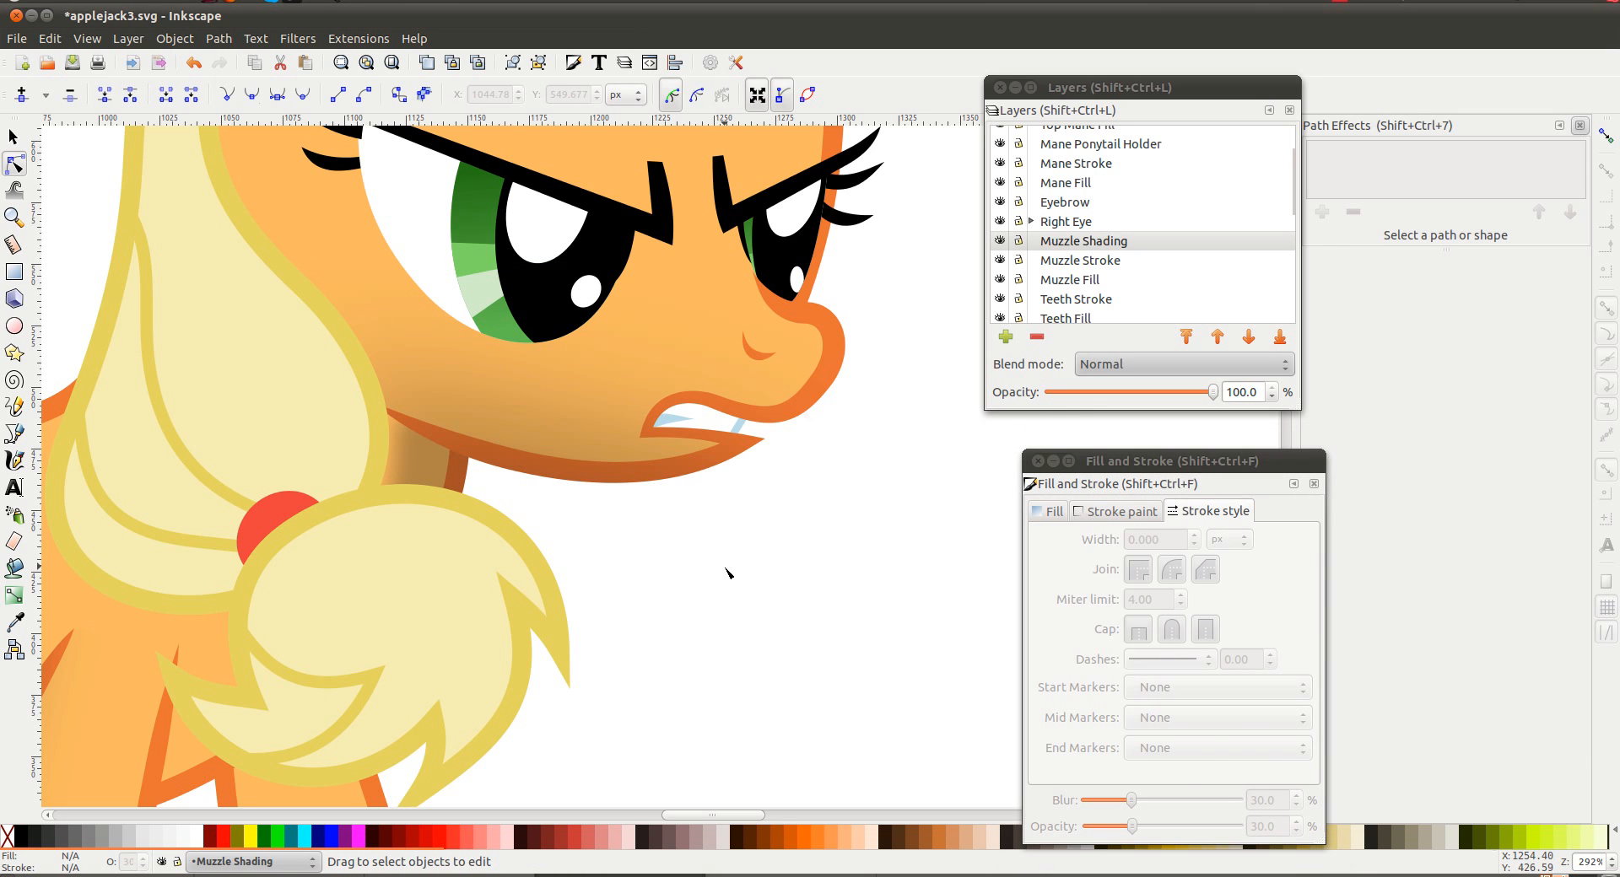
{"action": "left_click", "coordinate": [588, 437]}
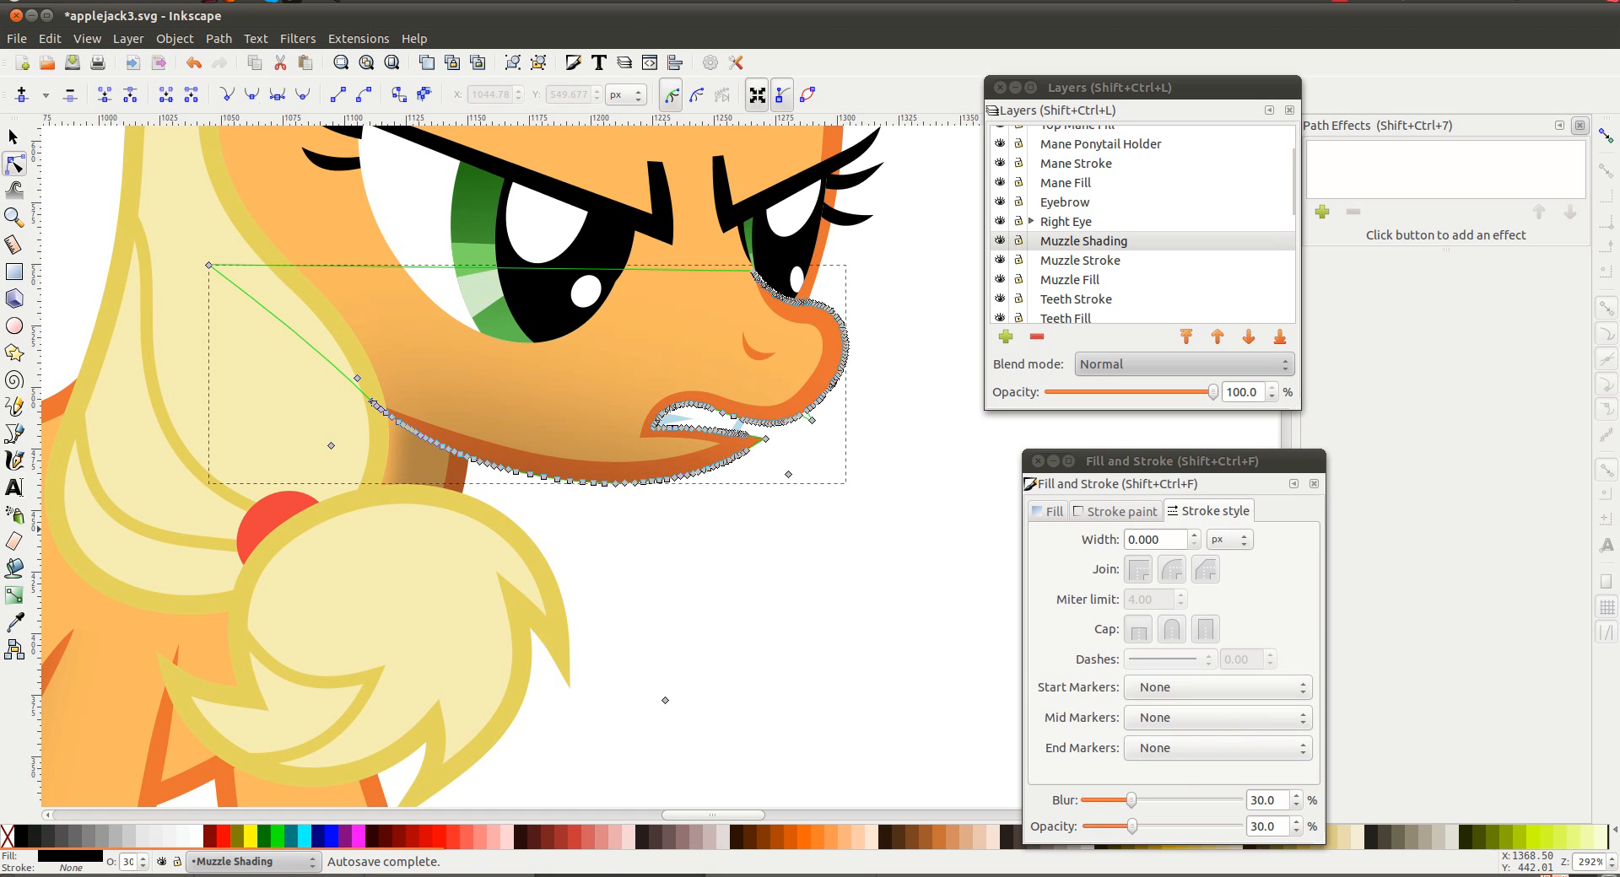
{"action": "left_click", "coordinate": [1278, 800]}
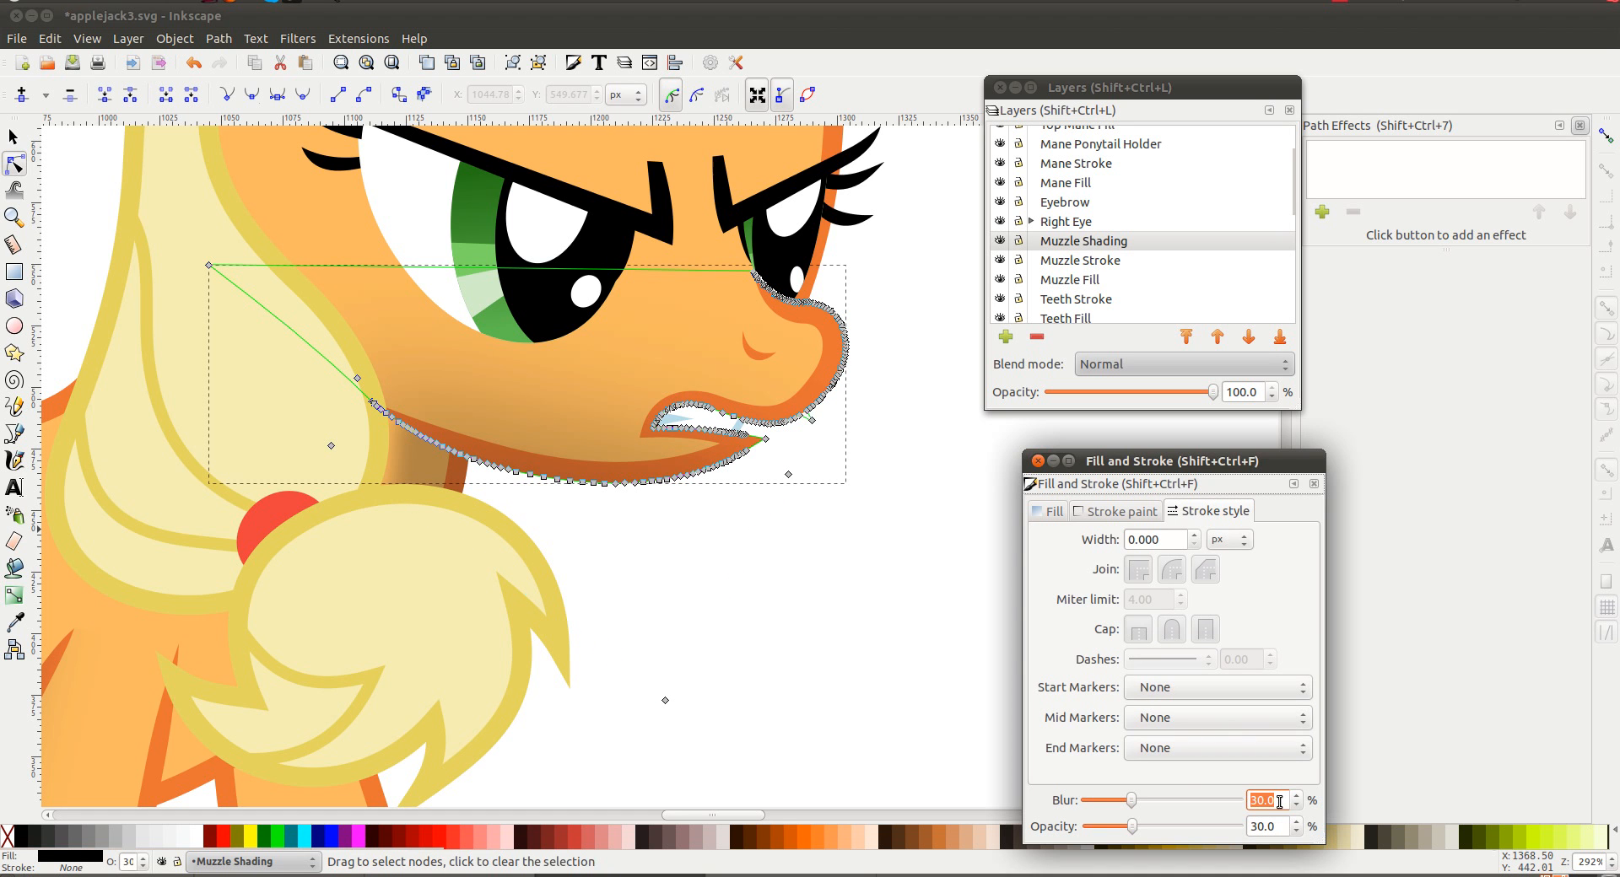
{"action": "type", "text": "15"}
{"action": "key", "text": "Return"}
{"action": "left_click", "coordinate": [898, 680]}
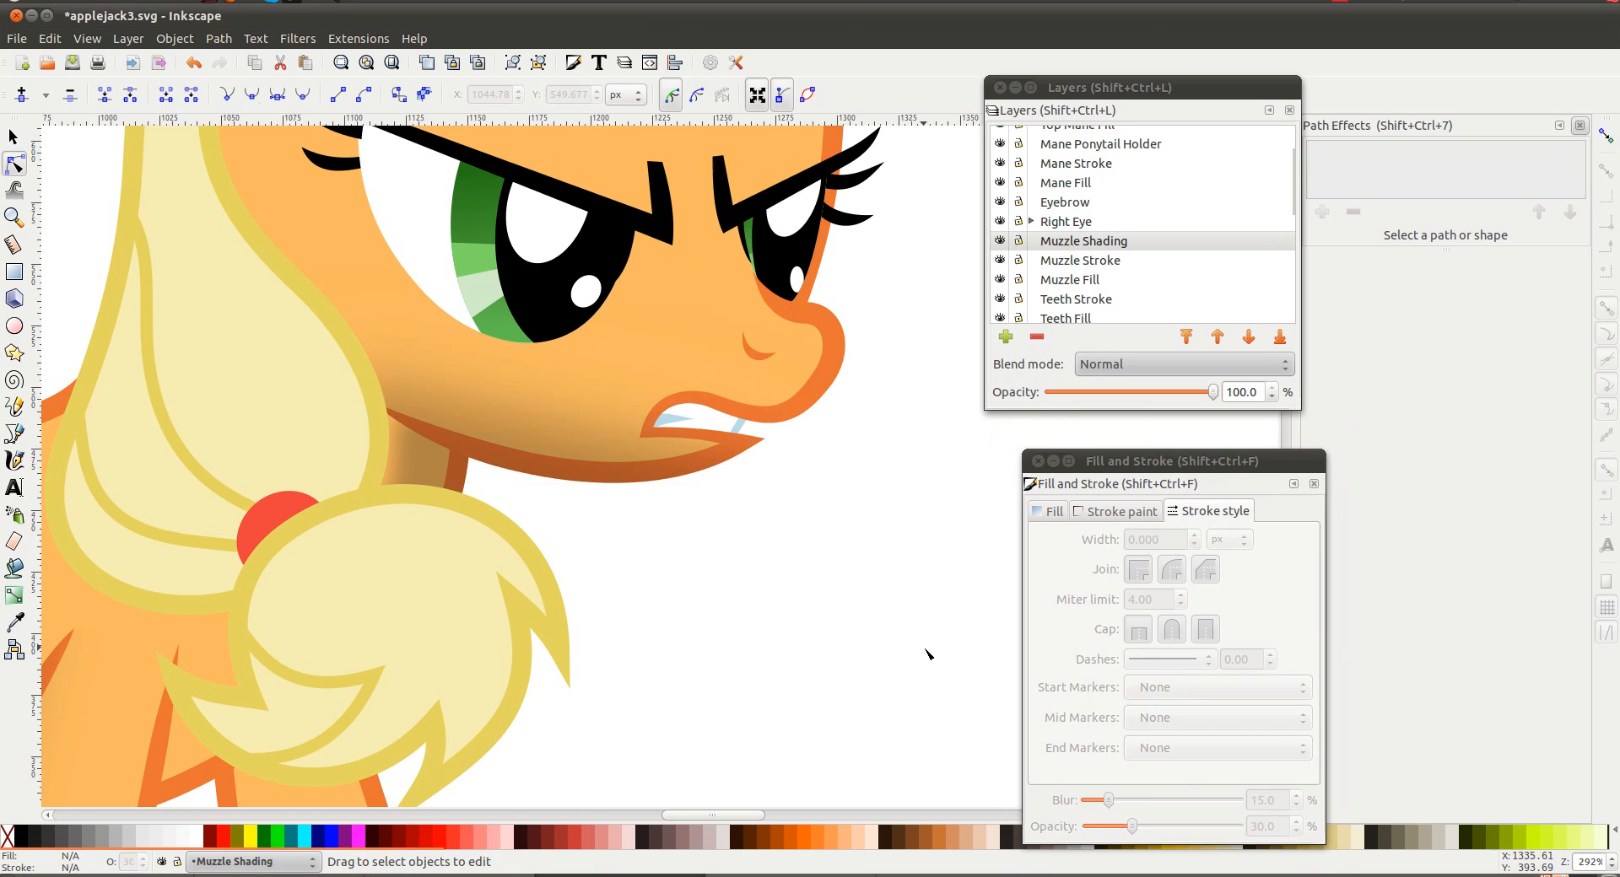
Examine the whole pony to judge the finished shading and the unshaded mane and head
{"action": "scroll", "coordinate": [928, 654], "scroll_direction": "down", "scroll_amount": 2}
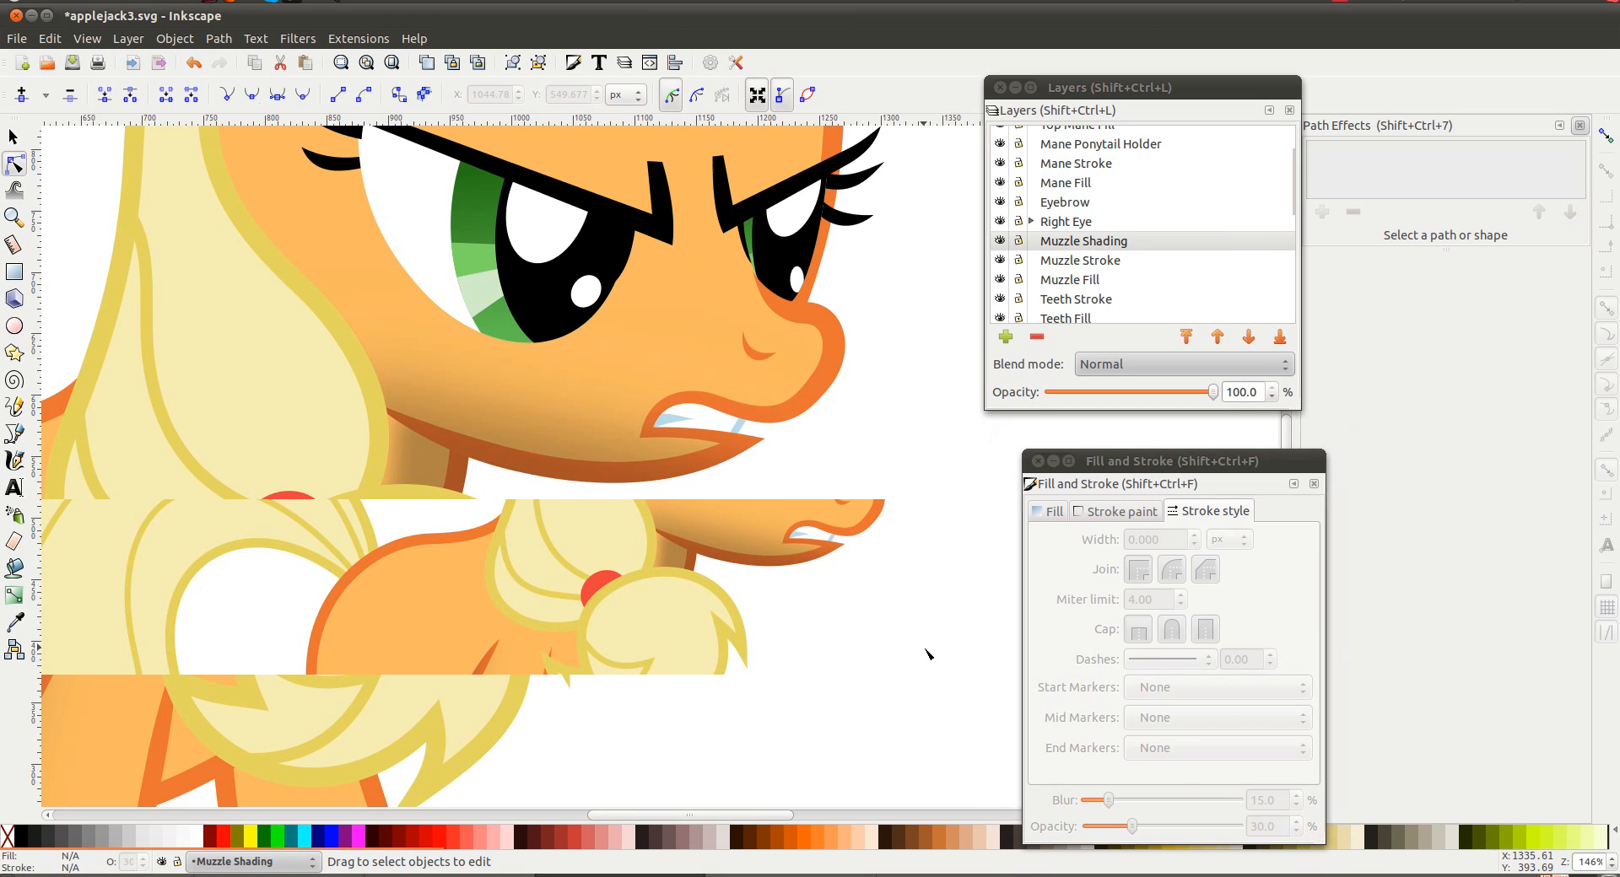
{"action": "scroll", "coordinate": [928, 654], "scroll_direction": "right", "scroll_amount": 3}
{"action": "scroll", "coordinate": [928, 654], "scroll_direction": "down", "scroll_amount": 5}
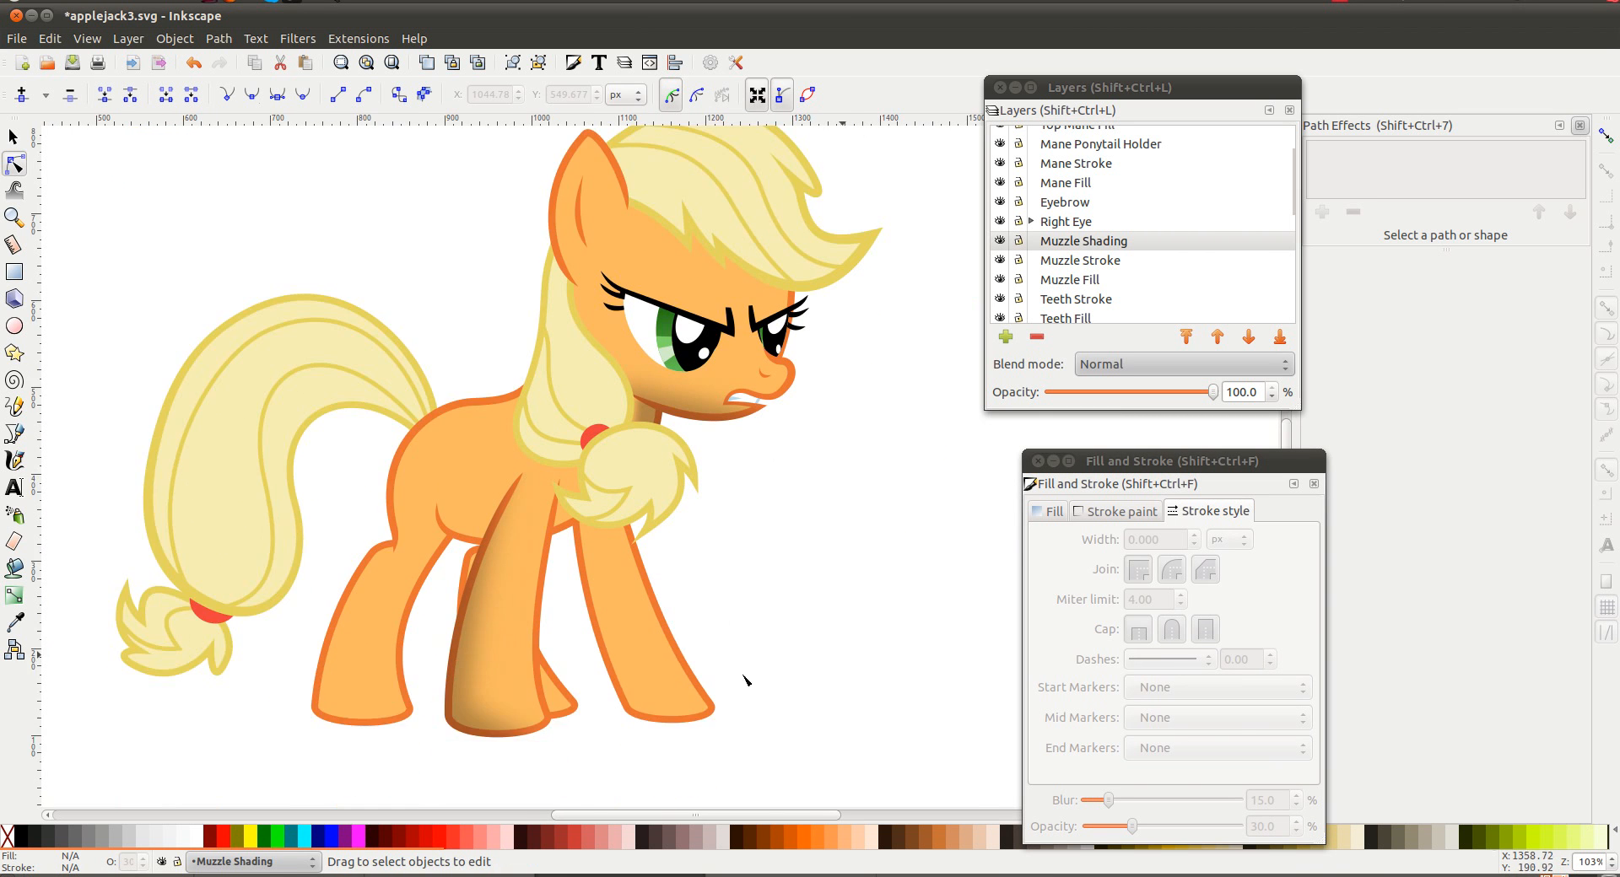
{"action": "left_click", "coordinate": [323, 651]}
{"action": "left_click", "coordinate": [806, 167]}
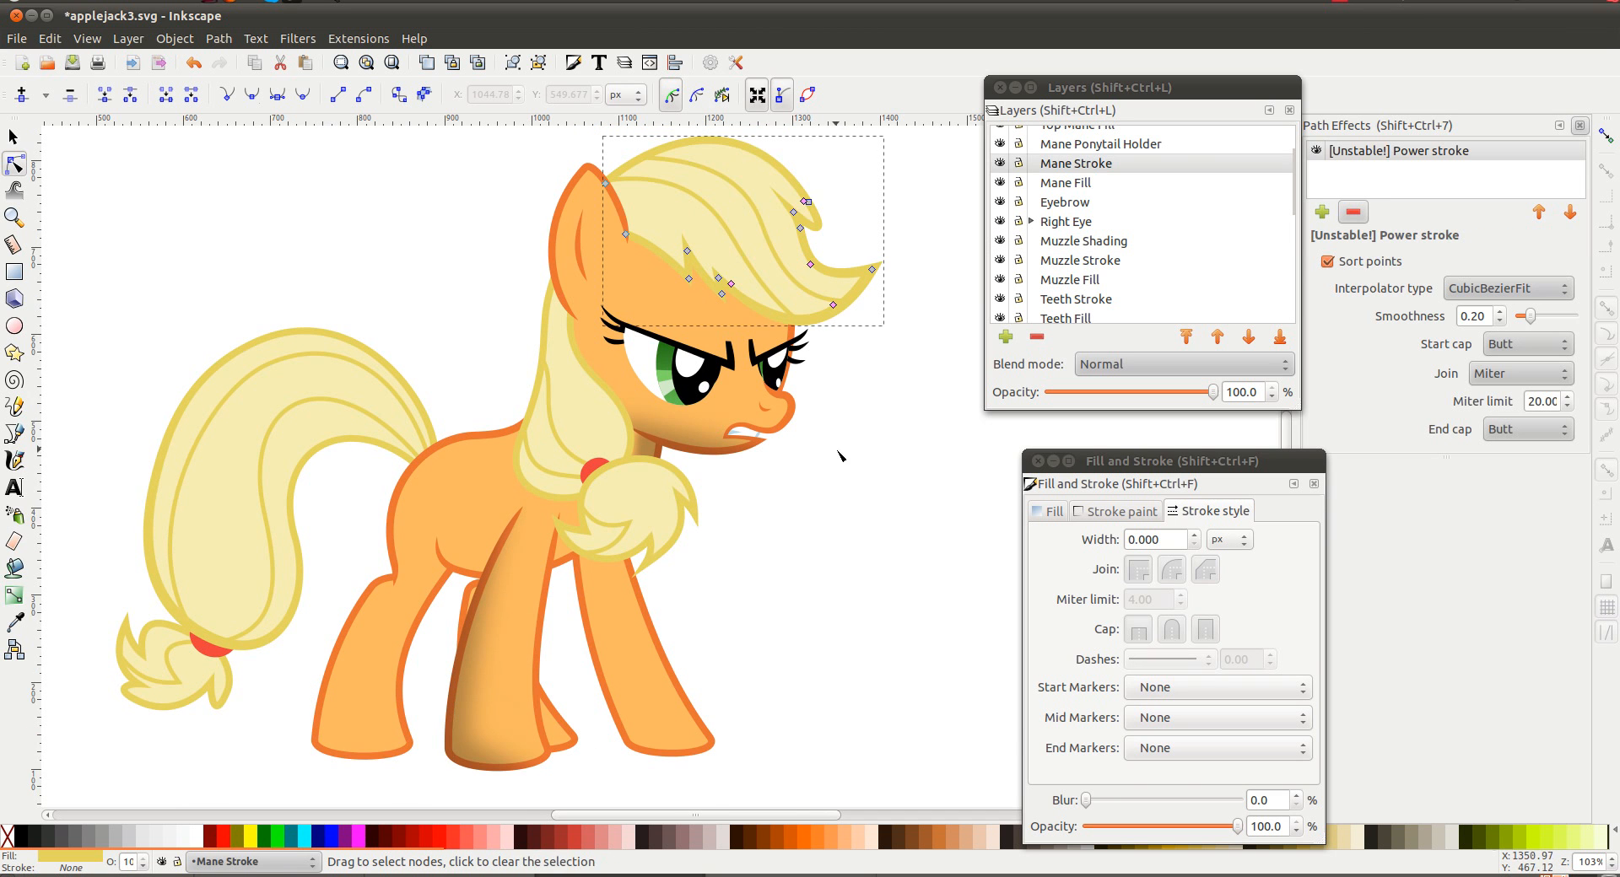
{"action": "scroll", "coordinate": [684, 434], "scroll_direction": "up", "scroll_amount": 1}
{"action": "scroll", "coordinate": [684, 434], "scroll_direction": "up", "scroll_amount": 1}
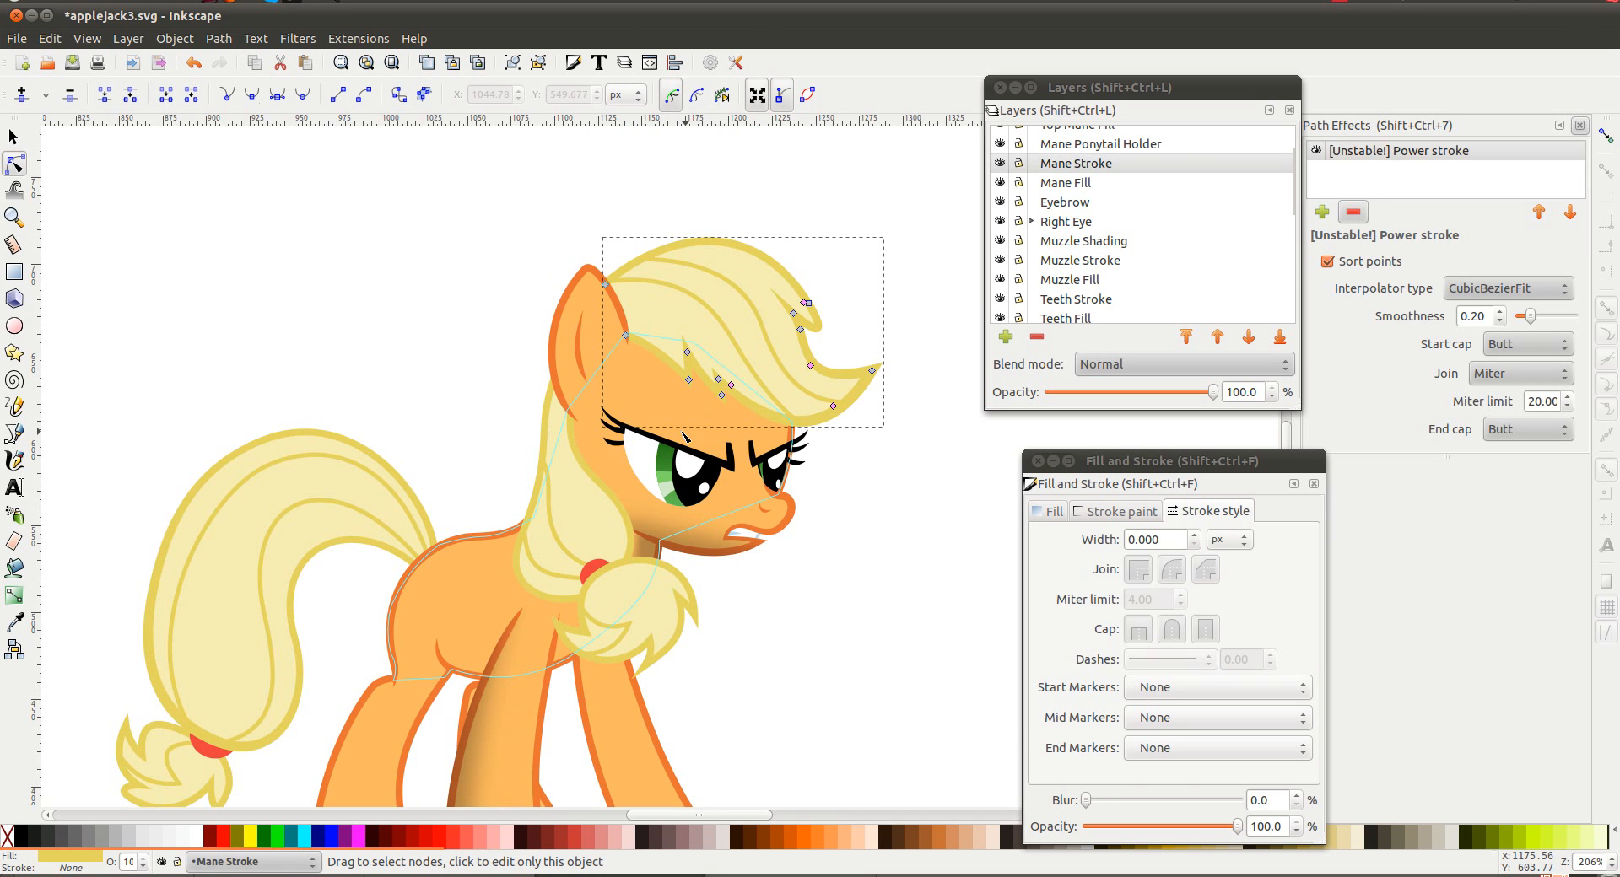
Add a layer named Head Blur directly above the Eyebrow layer
{"action": "scroll", "coordinate": [1034, 249], "scroll_direction": "up", "scroll_amount": 2}
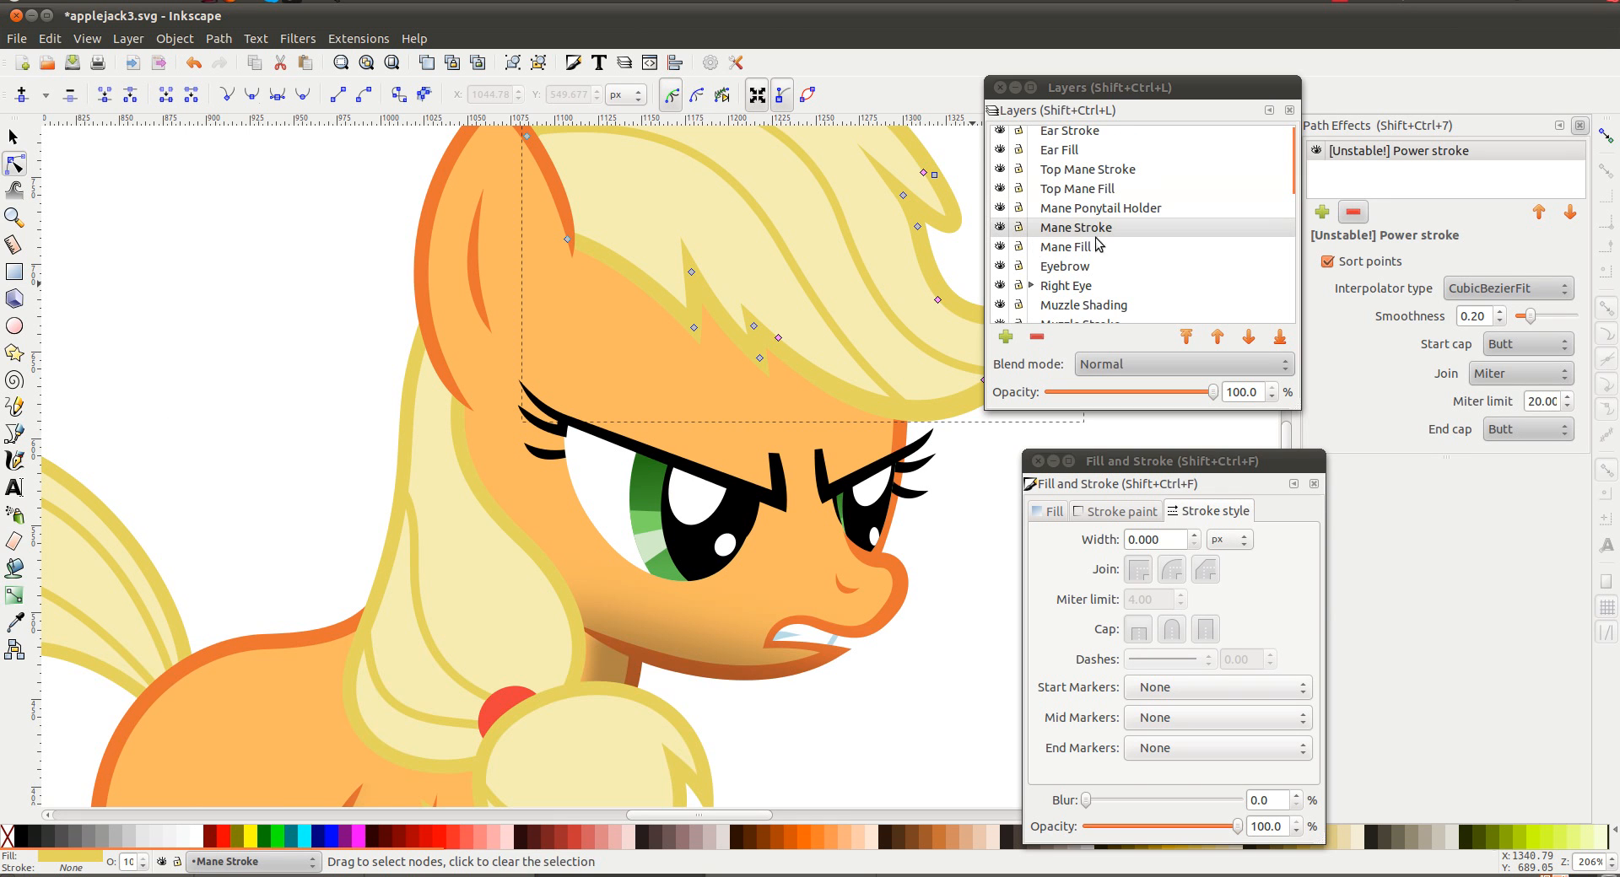
{"action": "left_click", "coordinate": [1064, 266]}
{"action": "left_click", "coordinate": [1006, 335]}
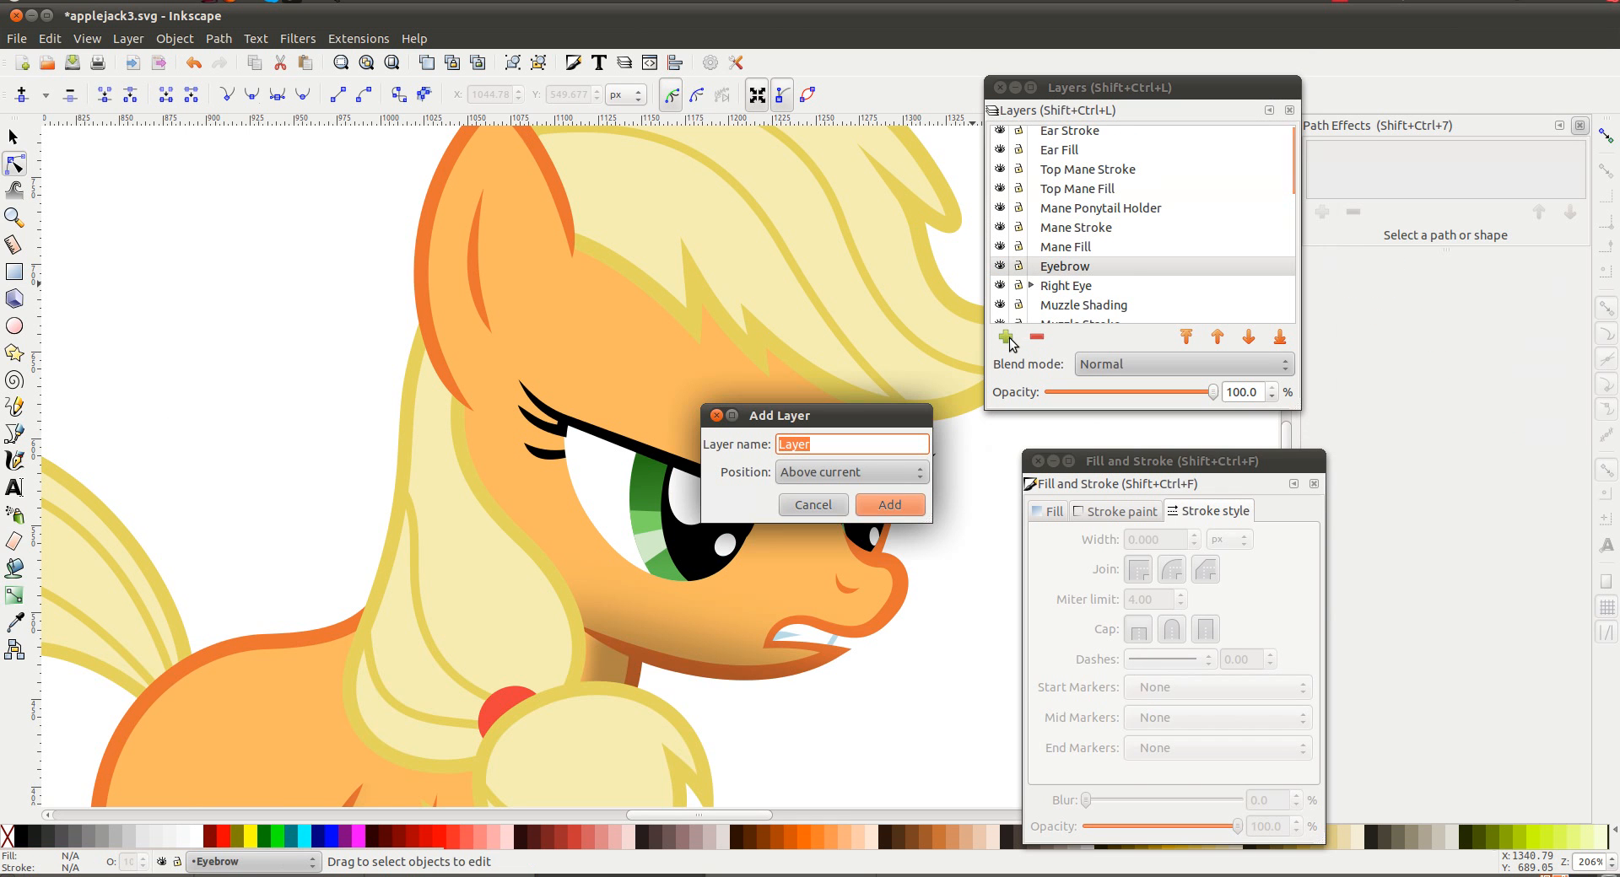
{"action": "type", "text": "Head Blur"}
{"action": "key", "text": "Return"}
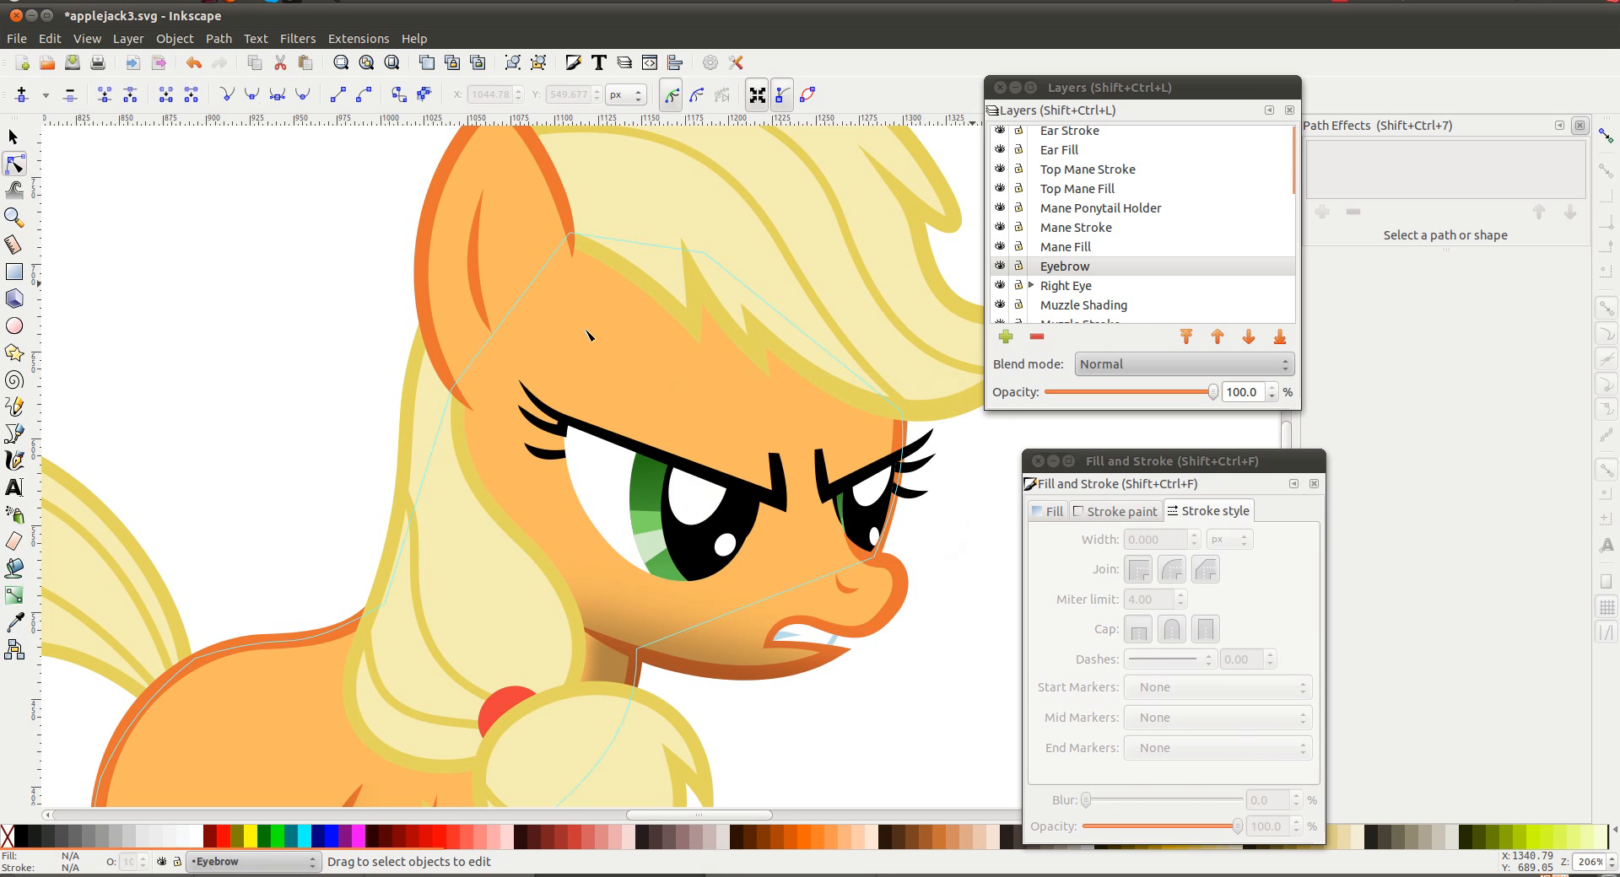
Draw a zigzag path across the forehead from the ear base, following the mane's lower edge and ending beyond the face
{"action": "scroll", "coordinate": [588, 335], "scroll_direction": "right", "scroll_amount": 3}
{"action": "key", "text": "b"}
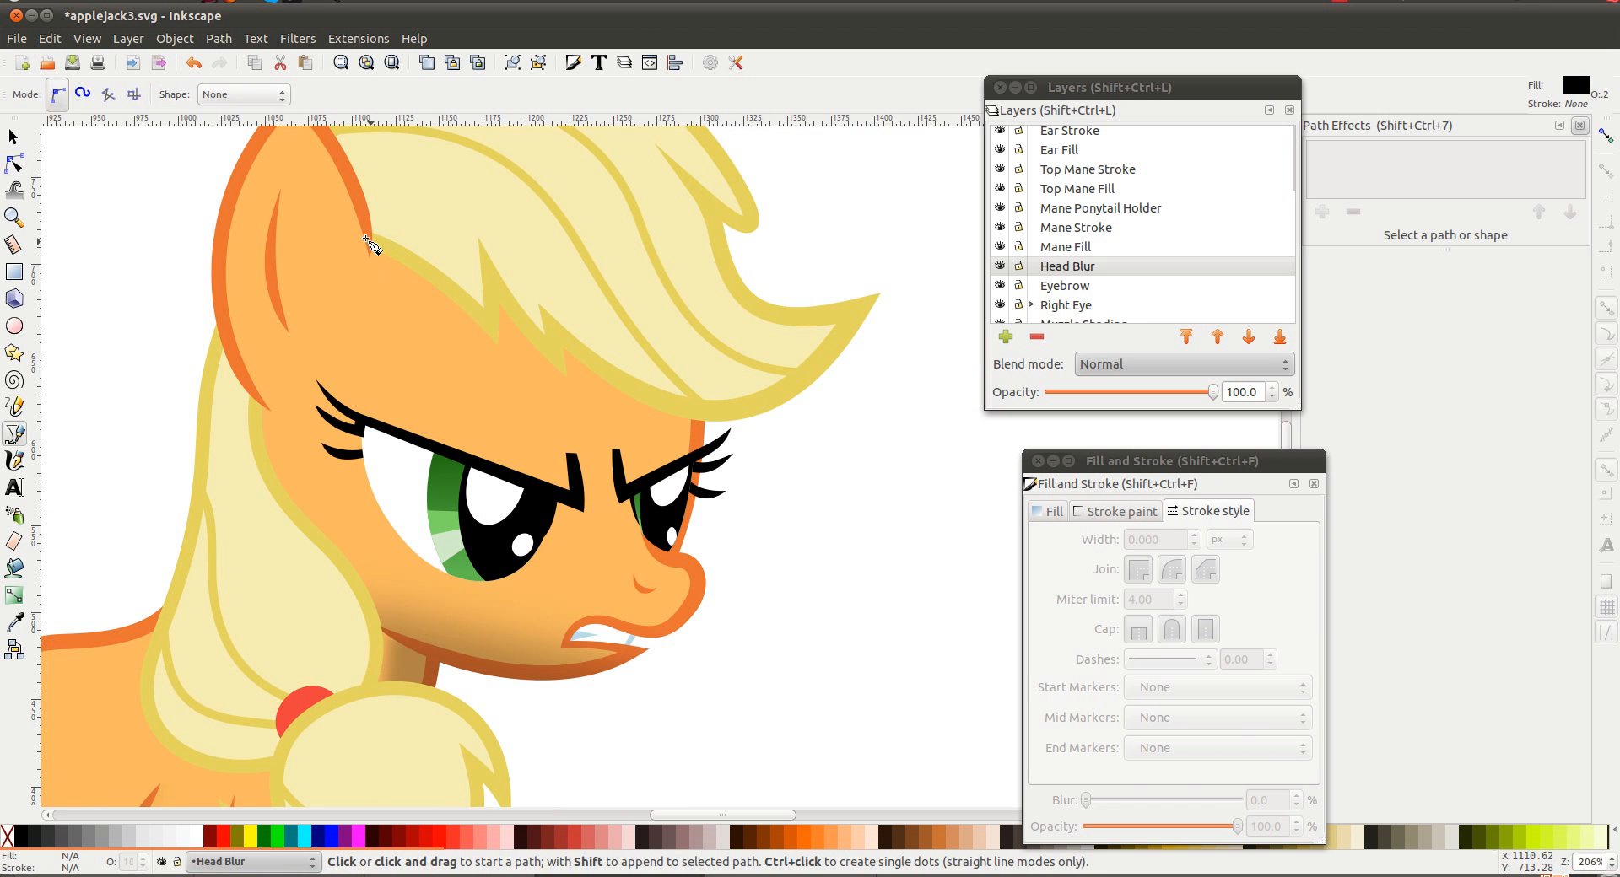
{"action": "left_click", "coordinate": [370, 239]}
{"action": "left_click", "coordinate": [502, 377]}
{"action": "left_click", "coordinate": [514, 342]}
{"action": "left_click", "coordinate": [580, 403]}
{"action": "left_click_drag", "start_coordinate": [579, 373], "coordinate": [580, 368]}
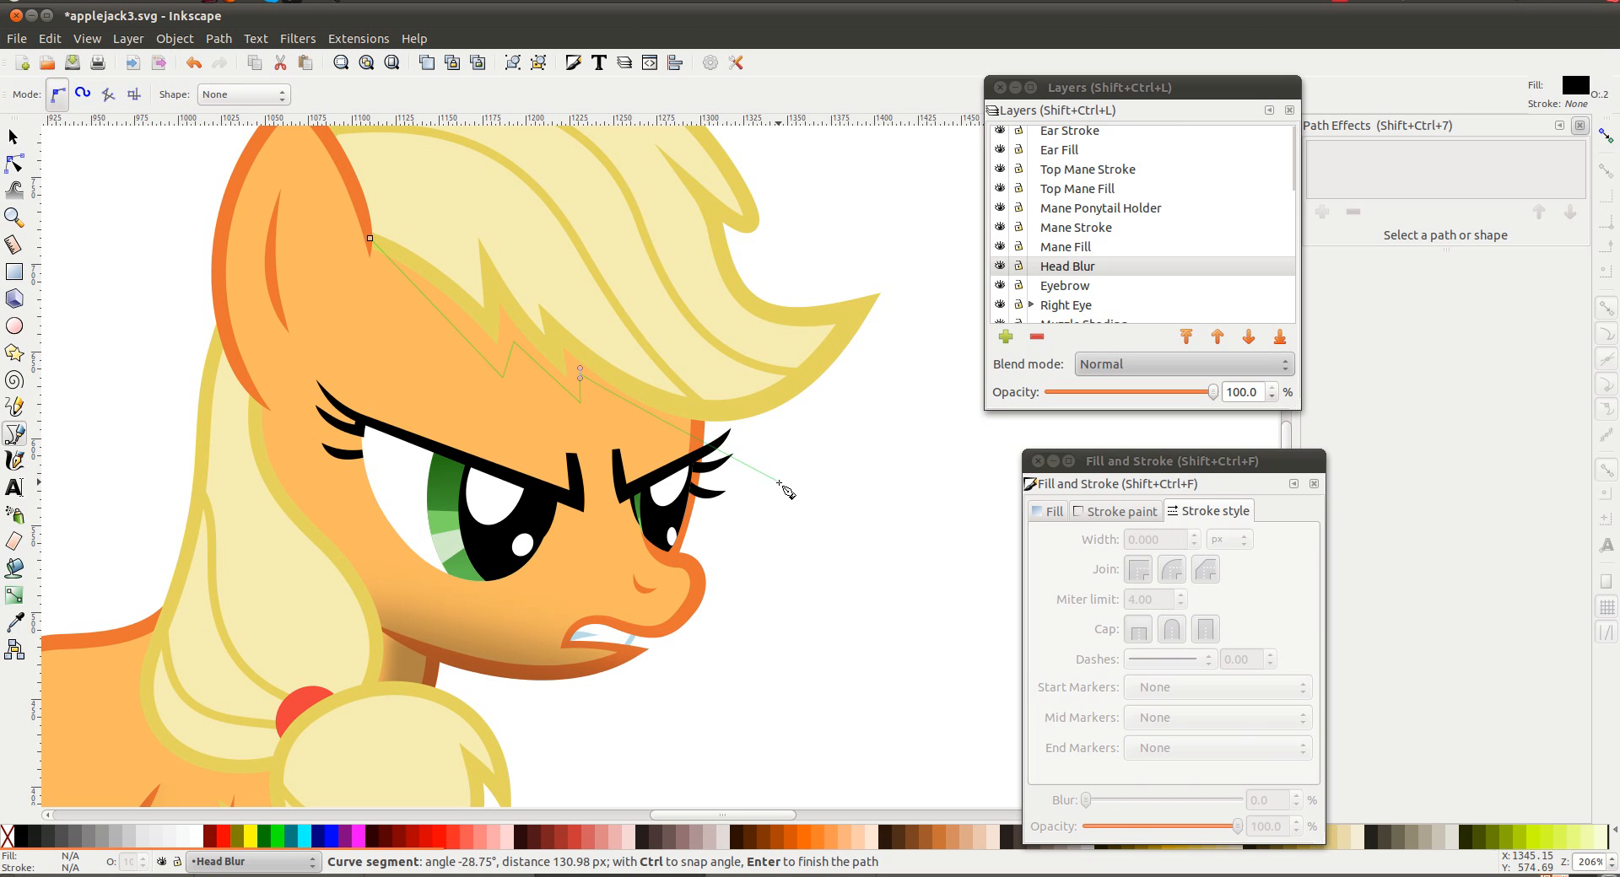
{"action": "double_click", "coordinate": [780, 483]}
{"action": "key", "text": "n"}
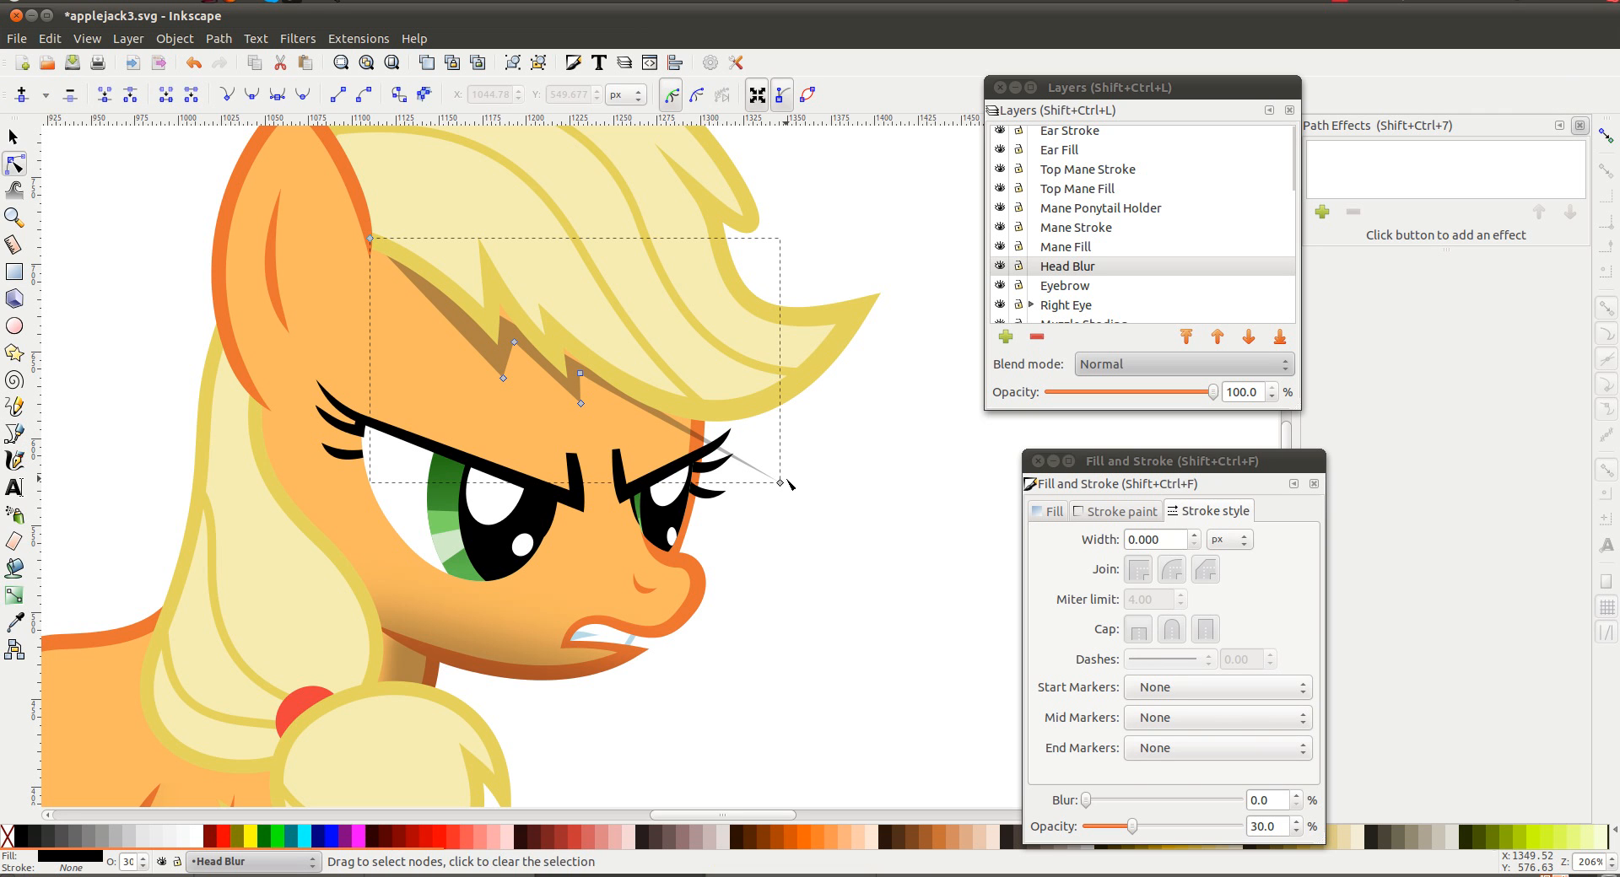
Continue the forehead path up over the mane, close it at the ear base, and deselect the shape
{"action": "key", "text": "b"}
{"action": "left_click", "coordinate": [781, 482]}
{"action": "left_click", "coordinate": [624, 168]}
{"action": "left_click", "coordinate": [371, 239]}
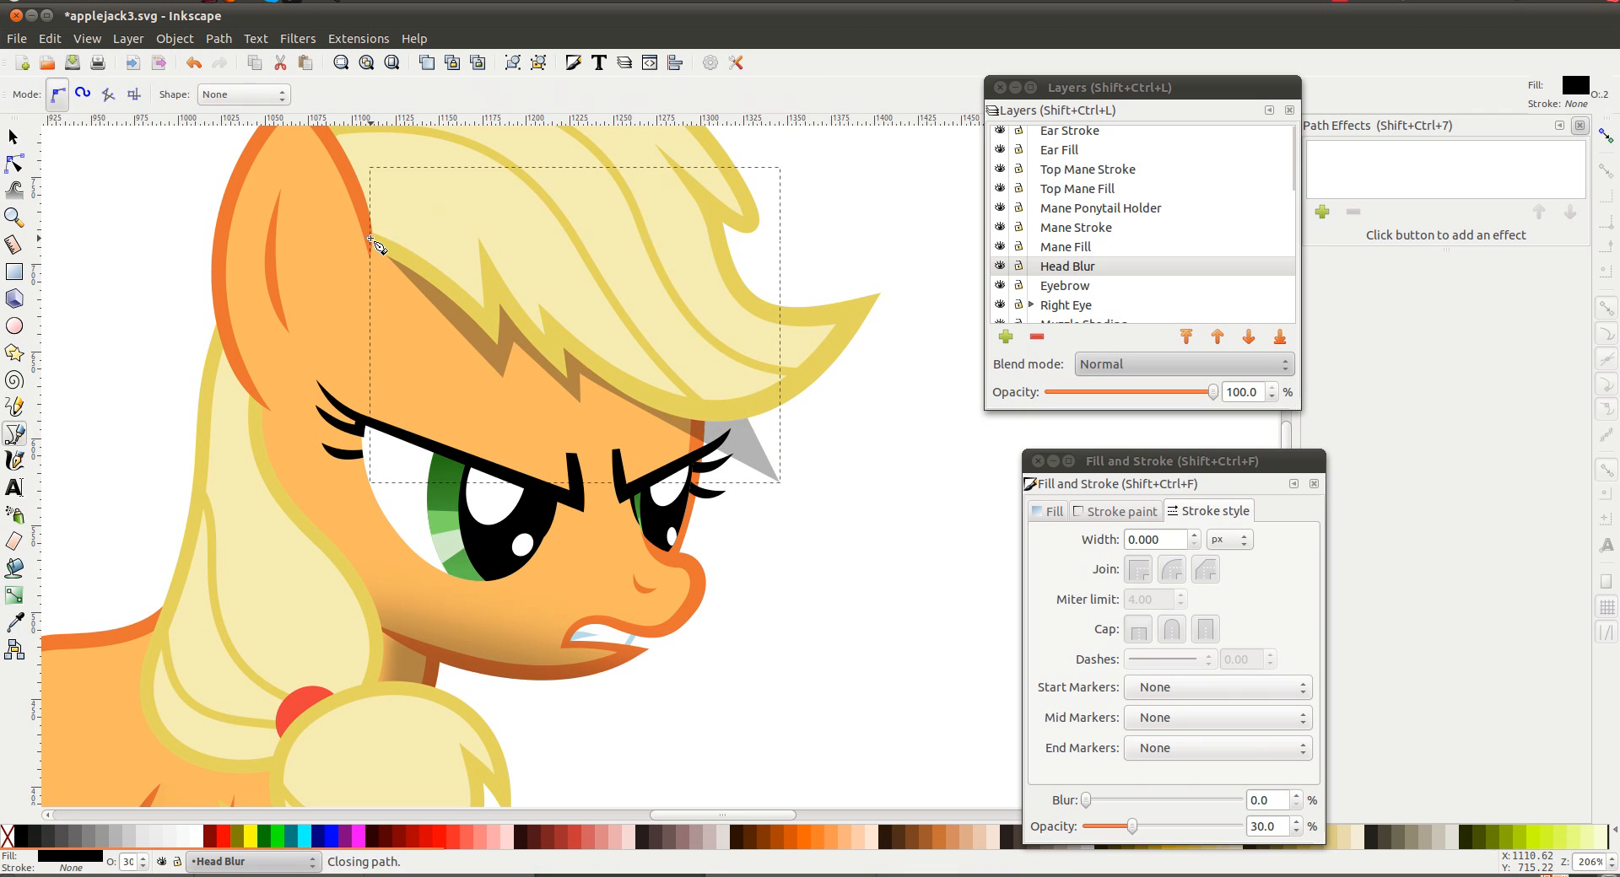
{"action": "key", "text": "s"}
{"action": "left_click", "coordinate": [881, 493]}
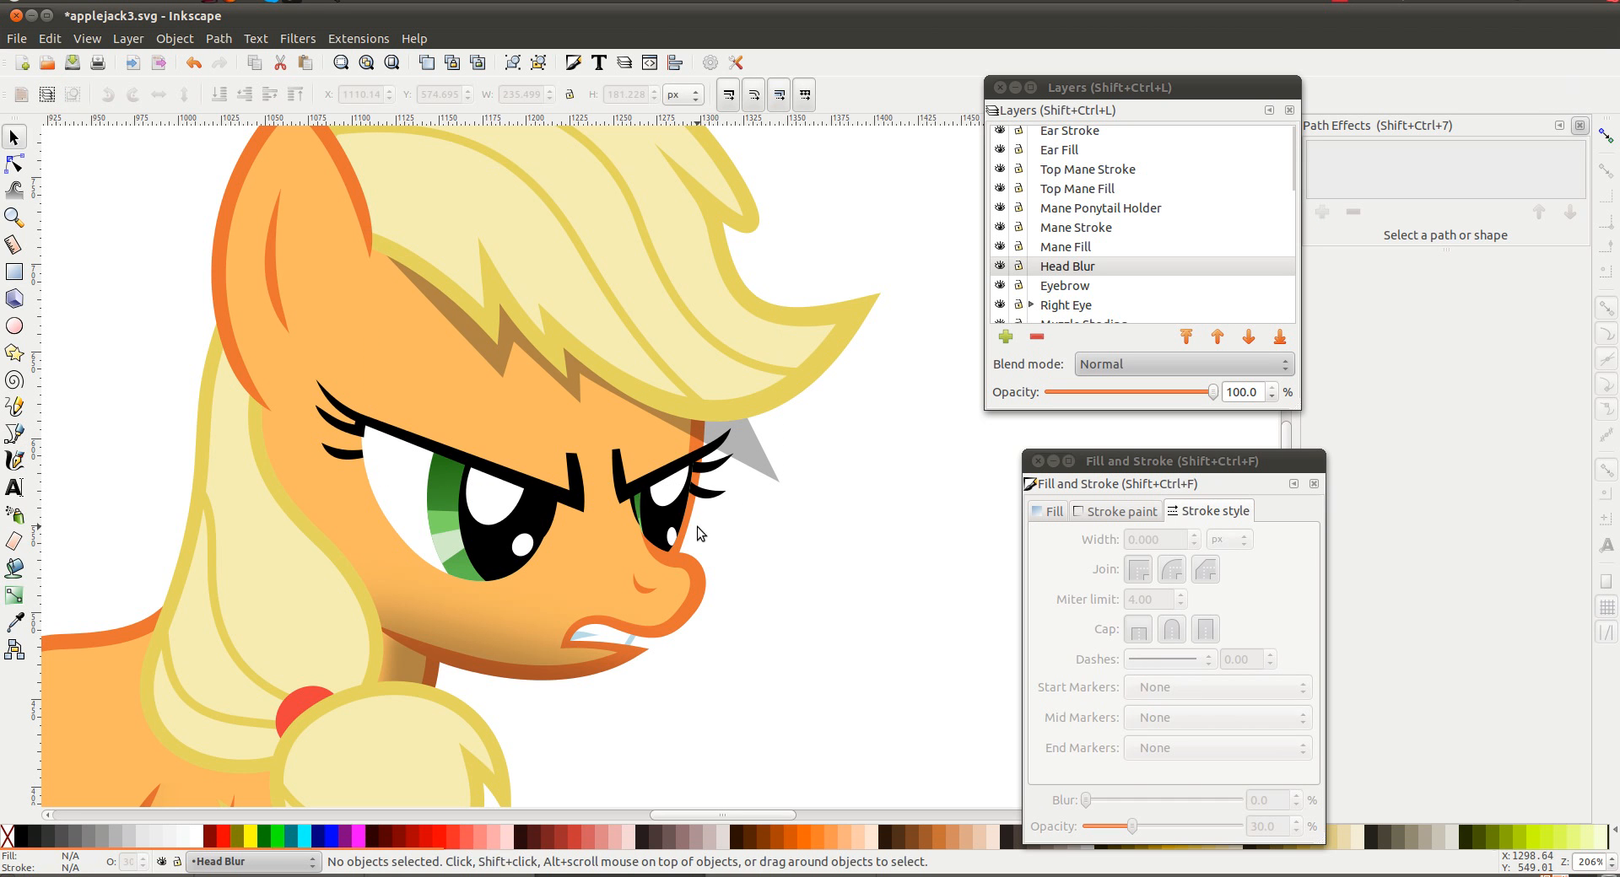
Convert the forehead's outline stroke to a path, straighten its segments, and move its inner nodes past the ear to cover the forehead
{"action": "left_click", "coordinate": [691, 528]}
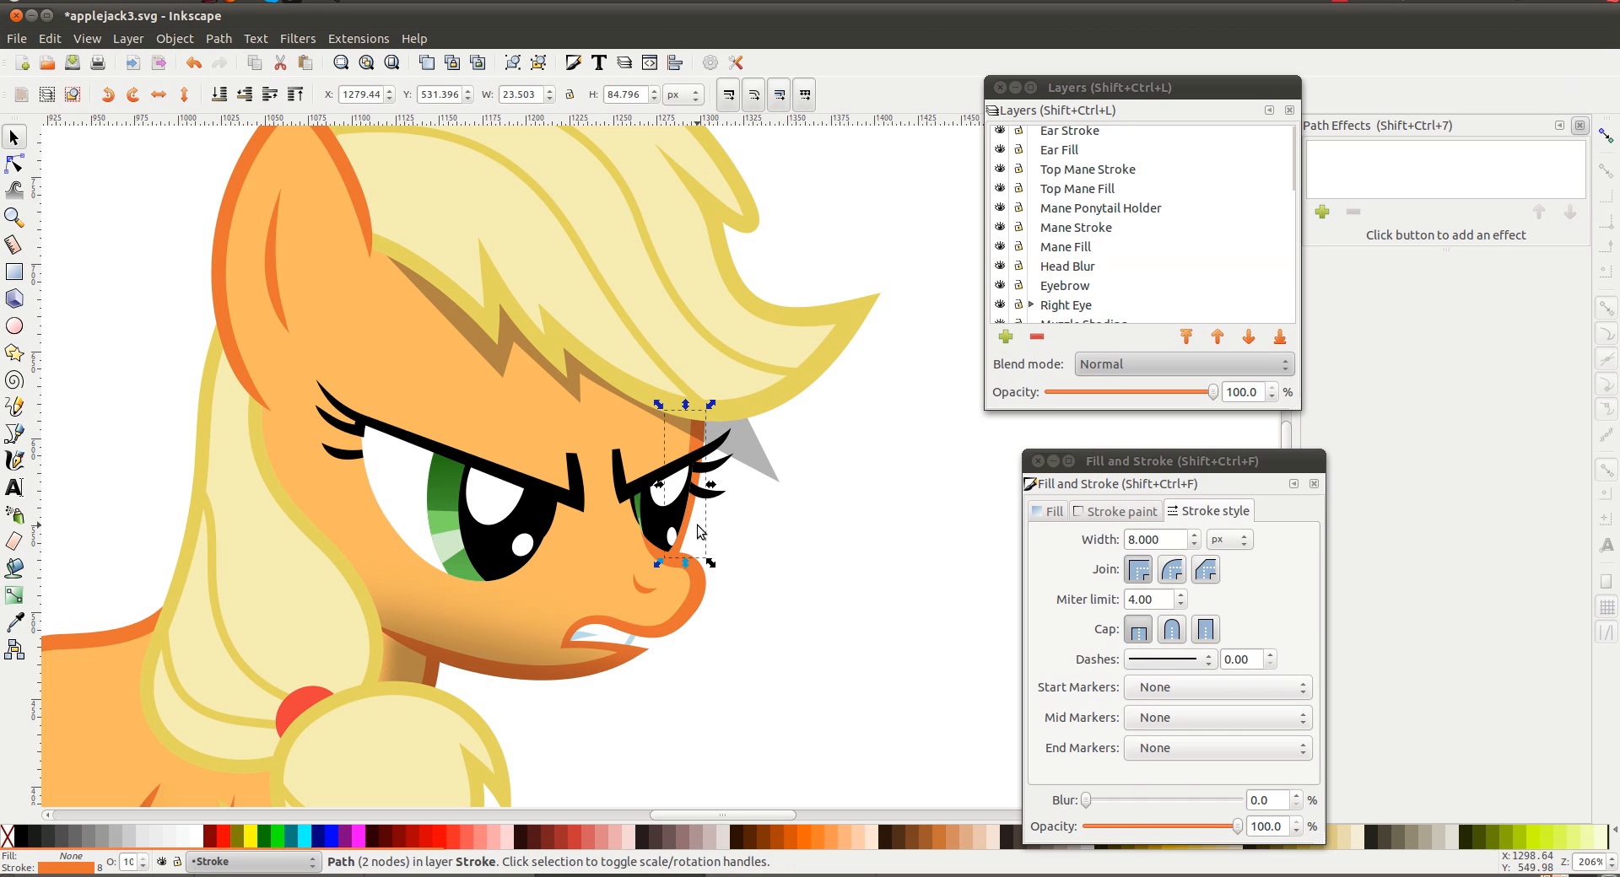
{"action": "key", "text": "ctrl+alt+c"}
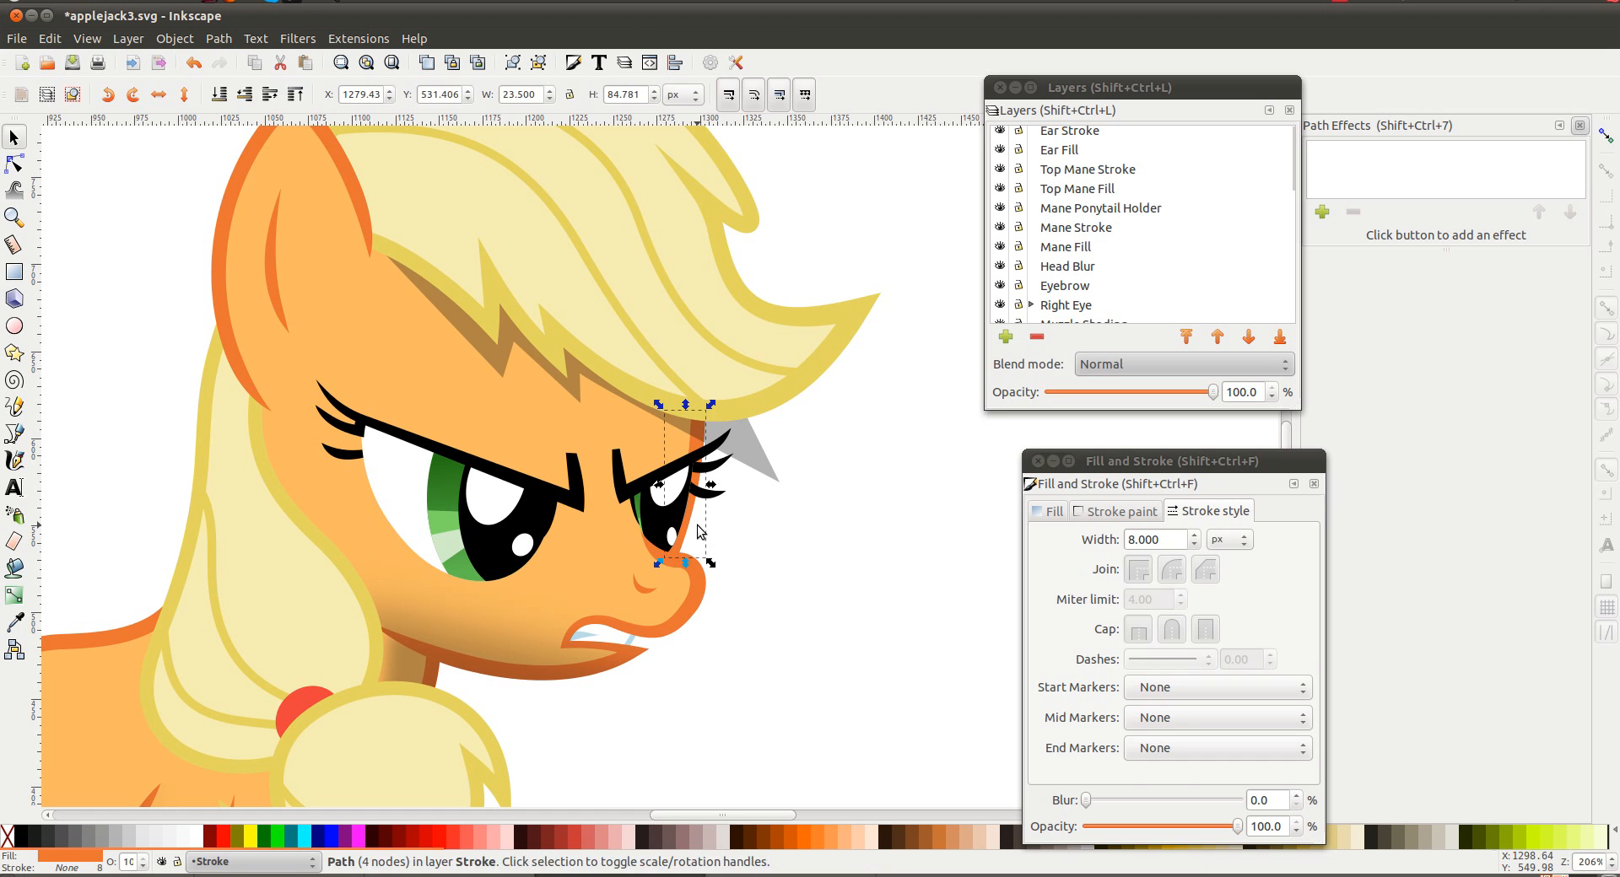
{"action": "key", "text": "n"}
{"action": "left_click", "coordinate": [691, 464]}
{"action": "left_click", "coordinate": [335, 94]}
{"action": "left_click", "coordinate": [767, 430]}
{"action": "left_click_drag", "start_coordinate": [691, 411], "coordinate": [289, 131]}
{"action": "left_click_drag", "start_coordinate": [666, 557], "coordinate": [193, 418]}
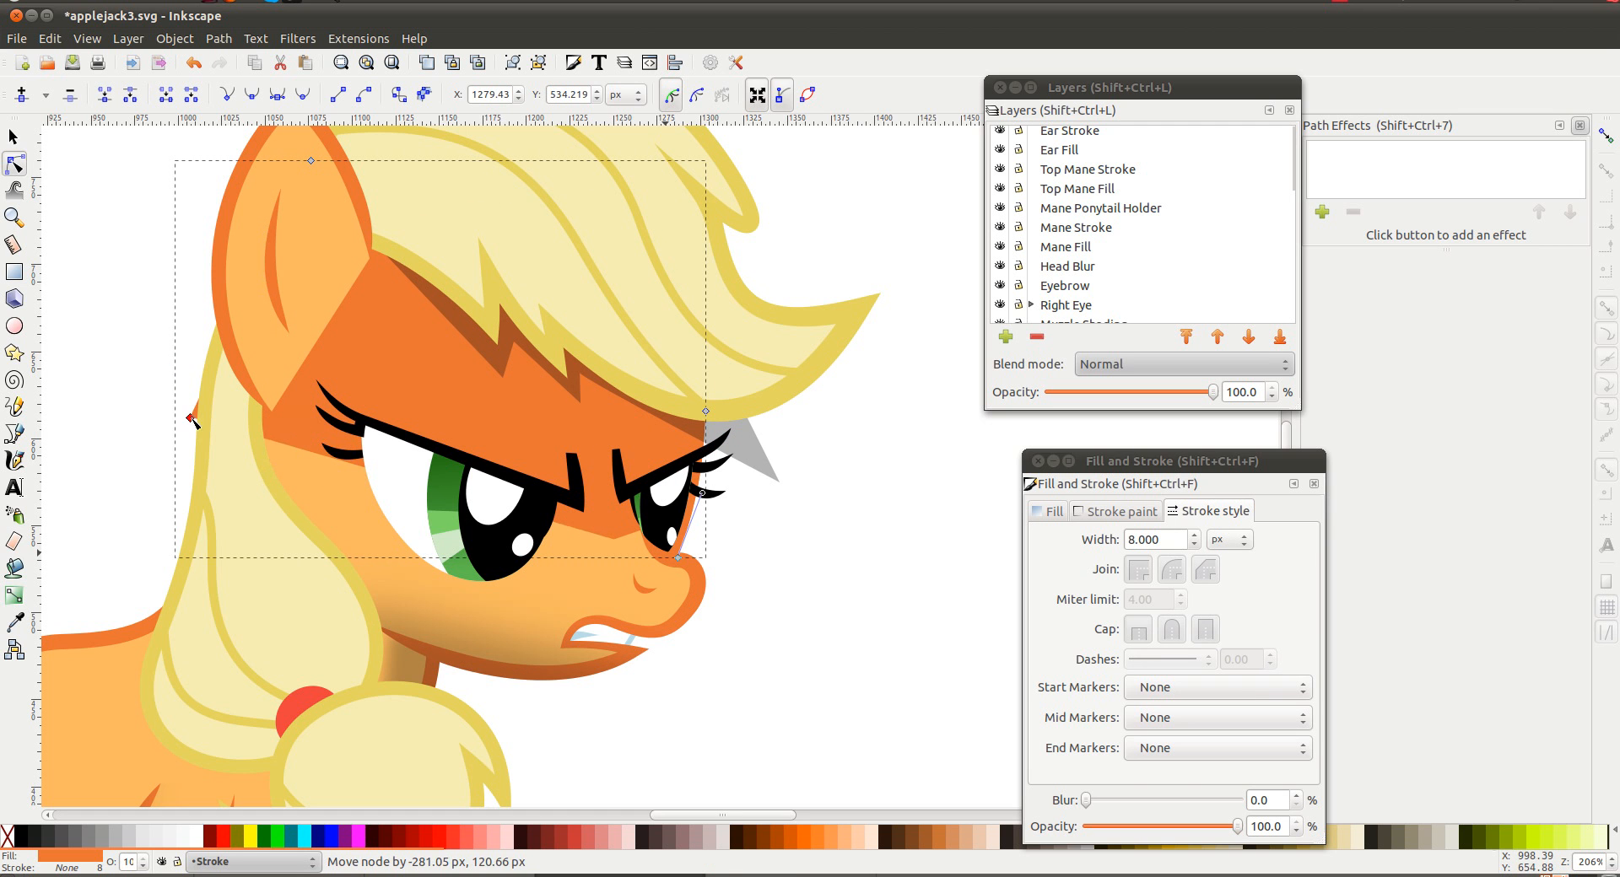
Raise the reshaped forehead outline through the layer stack to the Head Blur layer
{"action": "left_click", "coordinate": [842, 426]}
{"action": "key", "text": "shift+Page_Up"}
{"action": "key", "text": "shift+Page_Up"}
{"action": "key", "text": "shift+Page_Up"}
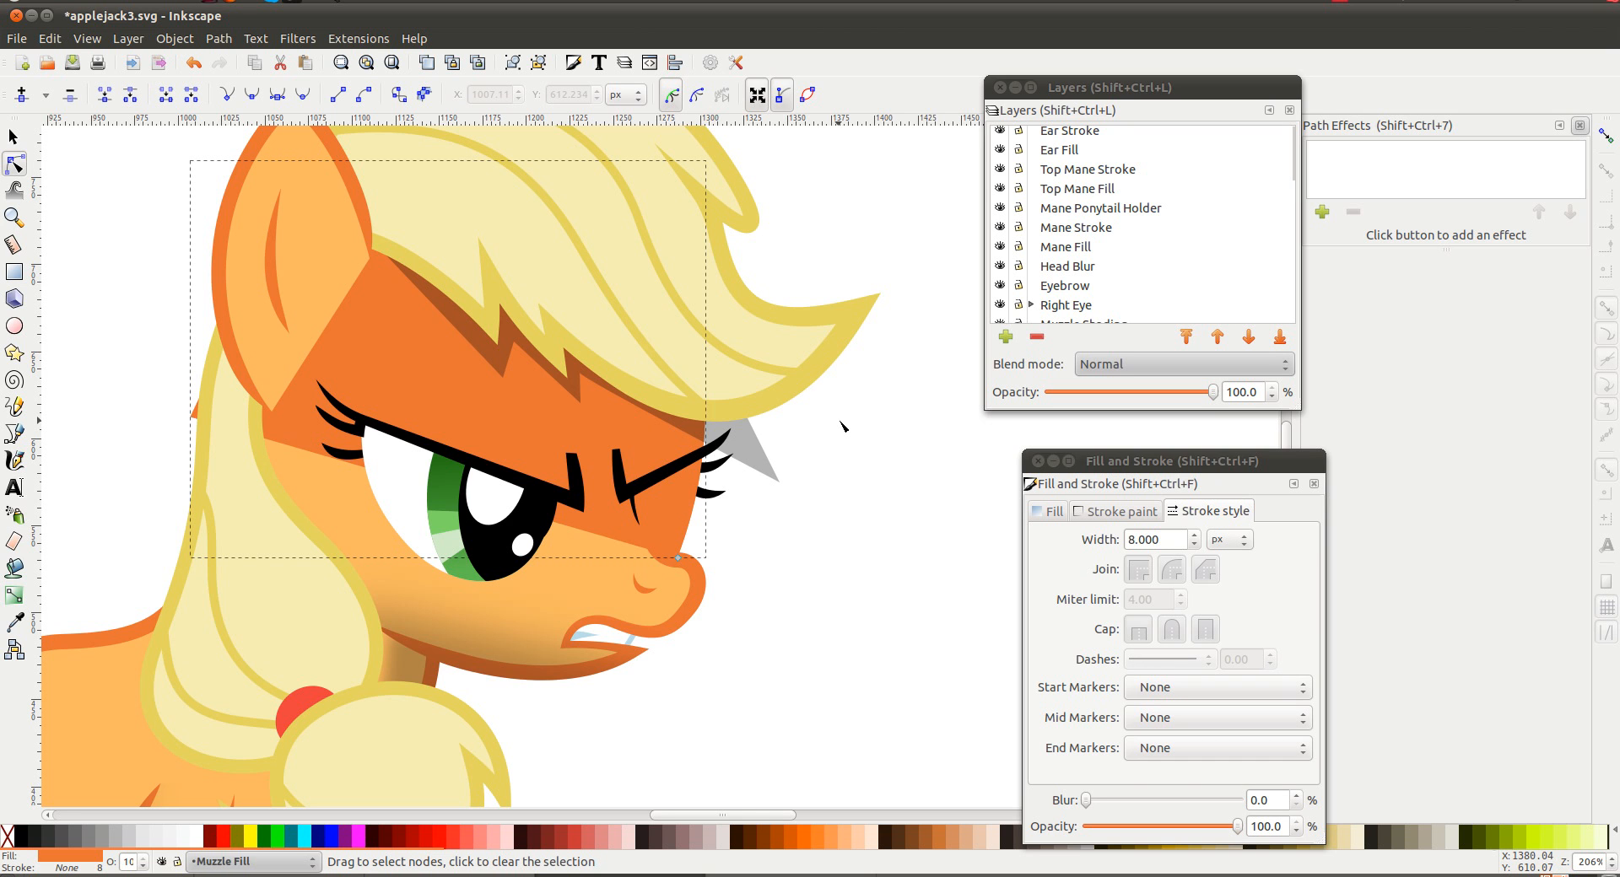
{"action": "key", "text": "shift+Page_Up"}
{"action": "key", "text": "shift+Page_Up"}
{"action": "key", "text": "shift+Page_Up"}
{"action": "key", "text": "shift+Page_Up"}
{"action": "key", "text": "shift+Page_Up"}
{"action": "key", "text": "shift+Page_Up"}
{"action": "key", "text": "shift+Page_Up"}
{"action": "key", "text": "shift+Page_Up"}
{"action": "key", "text": "shift+Page_Down"}
Clip the forehead shading with the reshaped outline, and move the shading's upper corner node out past the mane
{"action": "left_click", "coordinate": [749, 462], "text": "shift"}
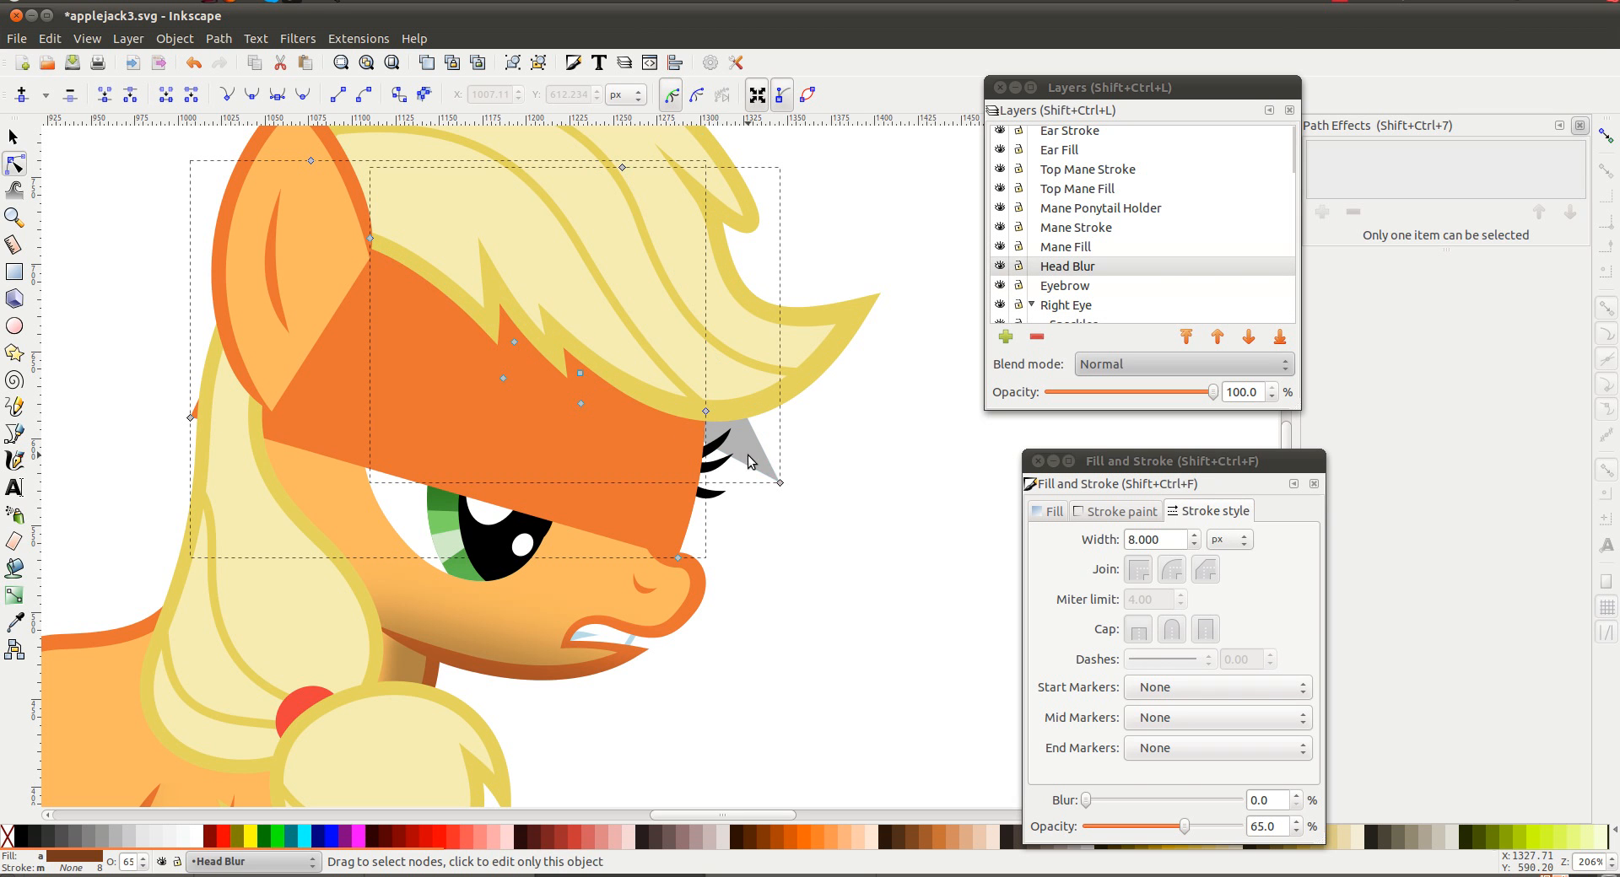
{"action": "right_click", "coordinate": [749, 461]}
{"action": "left_click", "coordinate": [842, 766]}
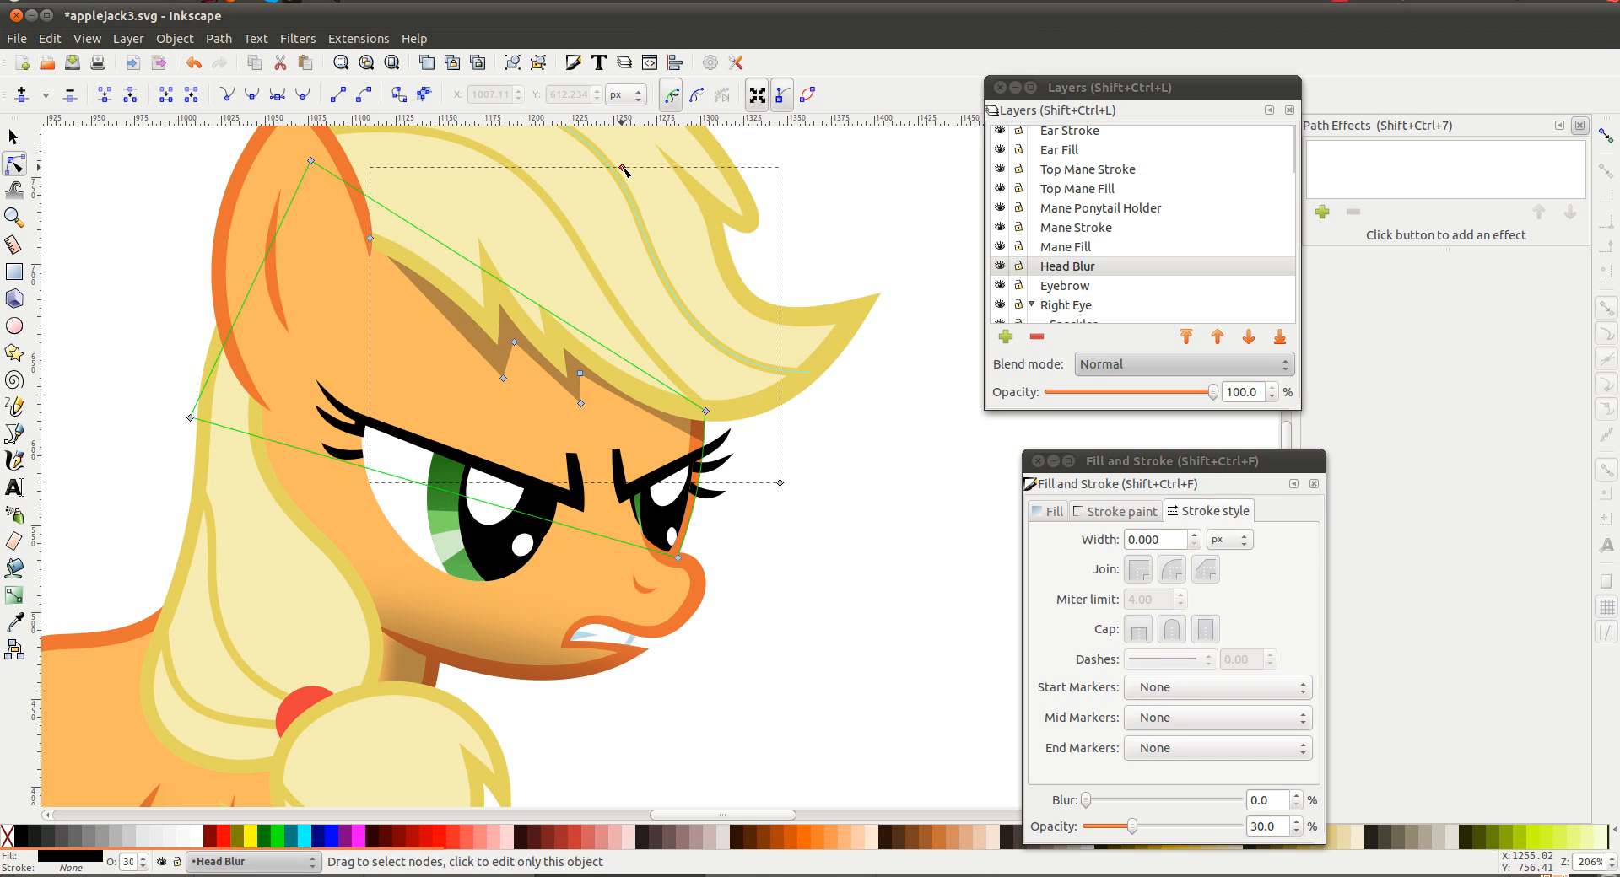
{"action": "left_click_drag", "start_coordinate": [718, 166], "coordinate": [778, 169]}
Set the forehead shading's blur to 5% and deselect the shape
{"action": "left_click", "coordinate": [1274, 798]}
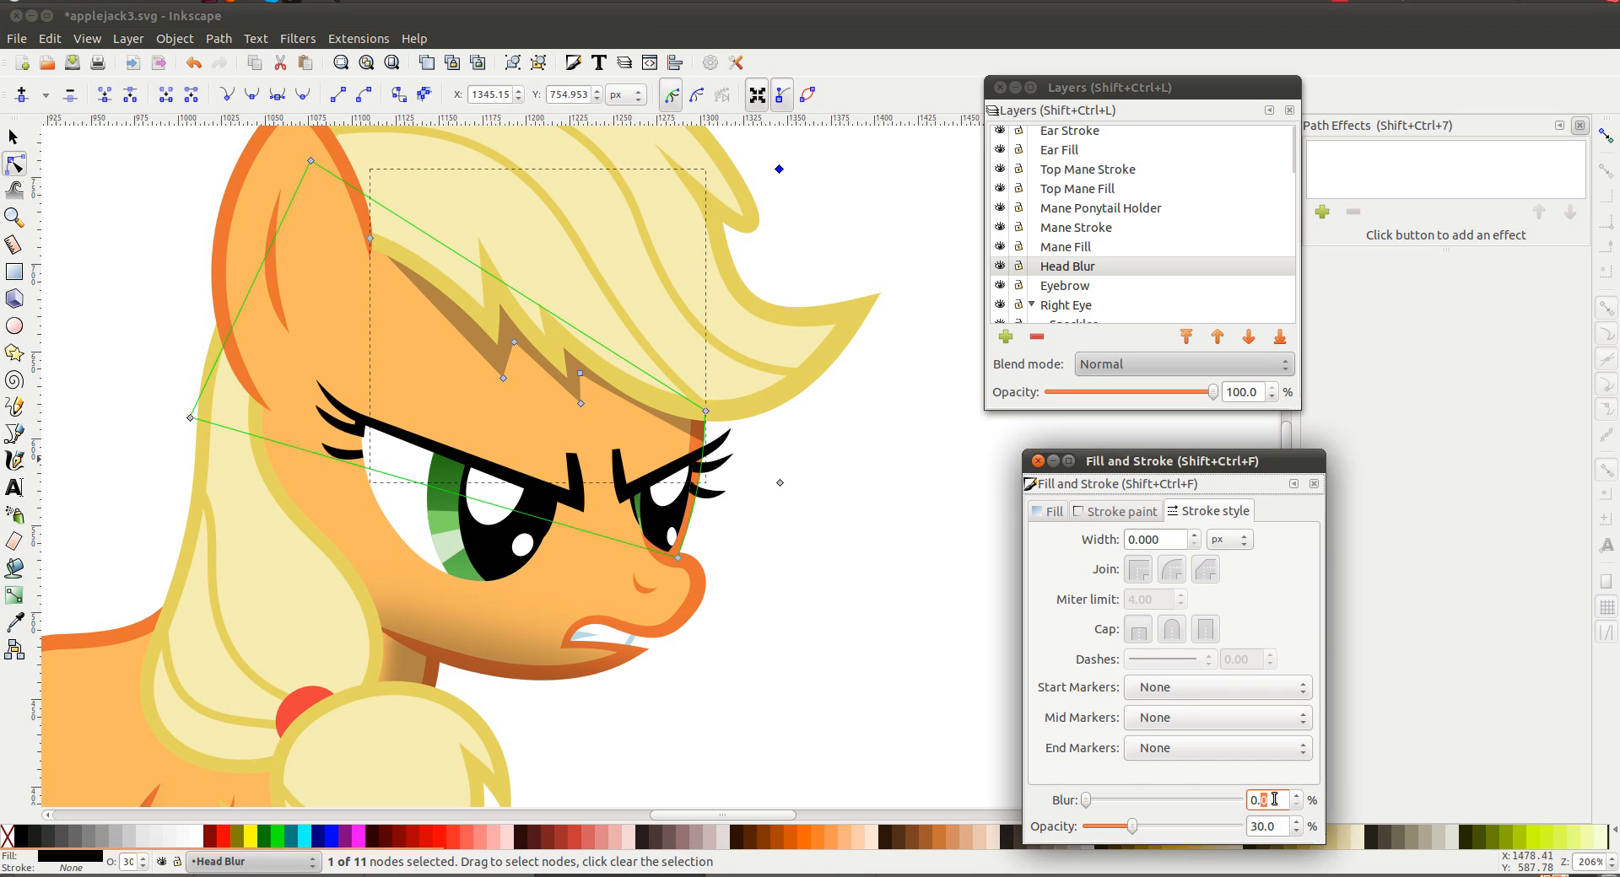
{"action": "key", "text": "Return"}
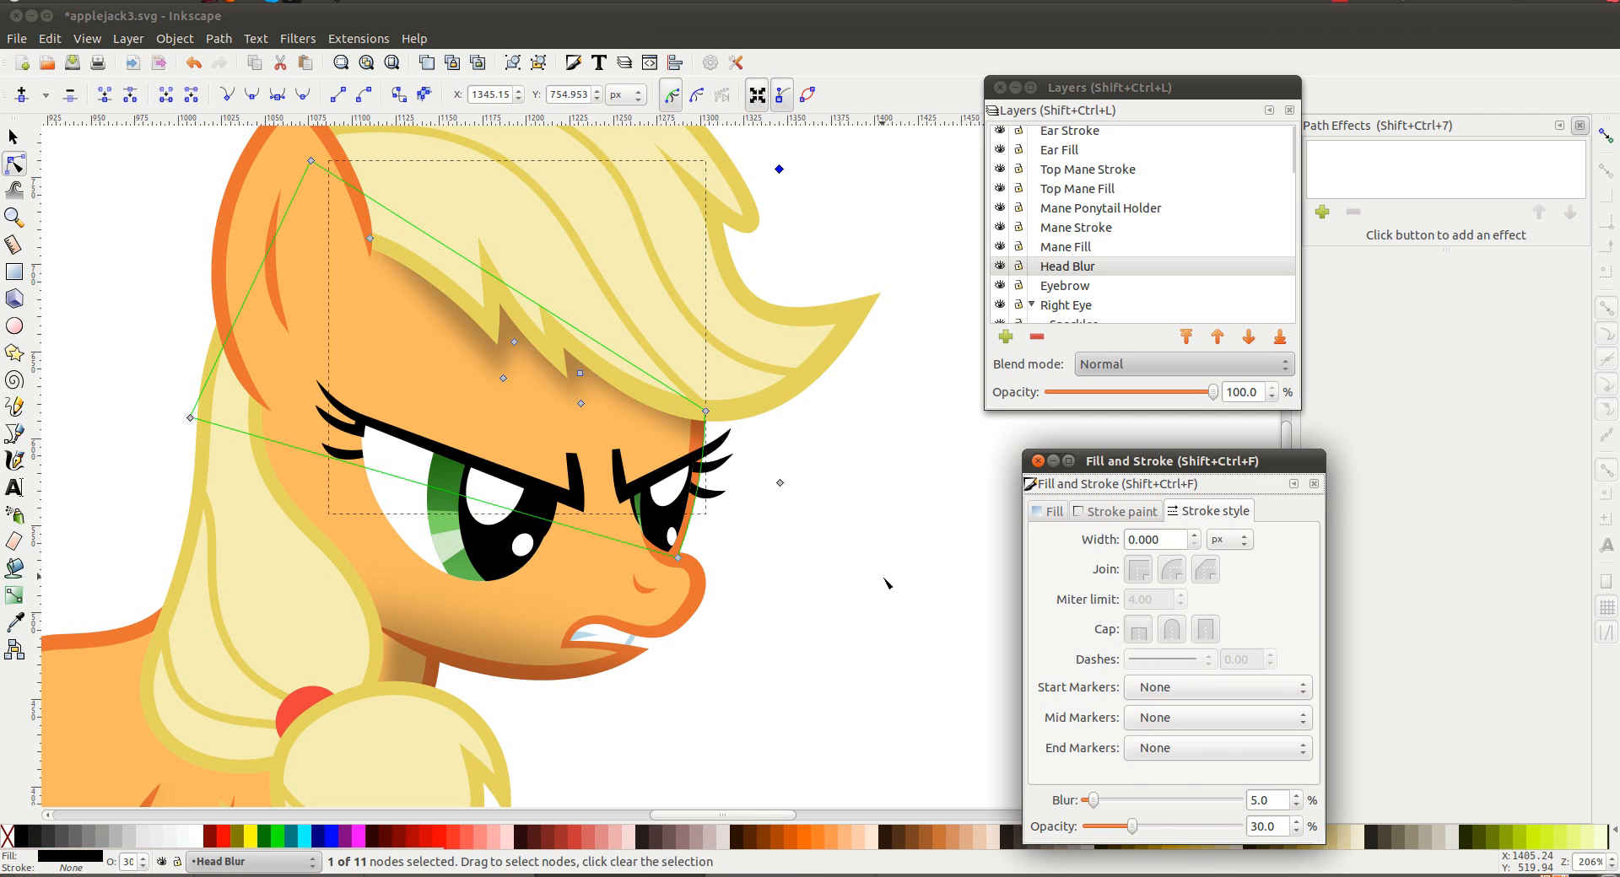
{"action": "left_click", "coordinate": [856, 588]}
{"action": "left_click", "coordinate": [684, 417]}
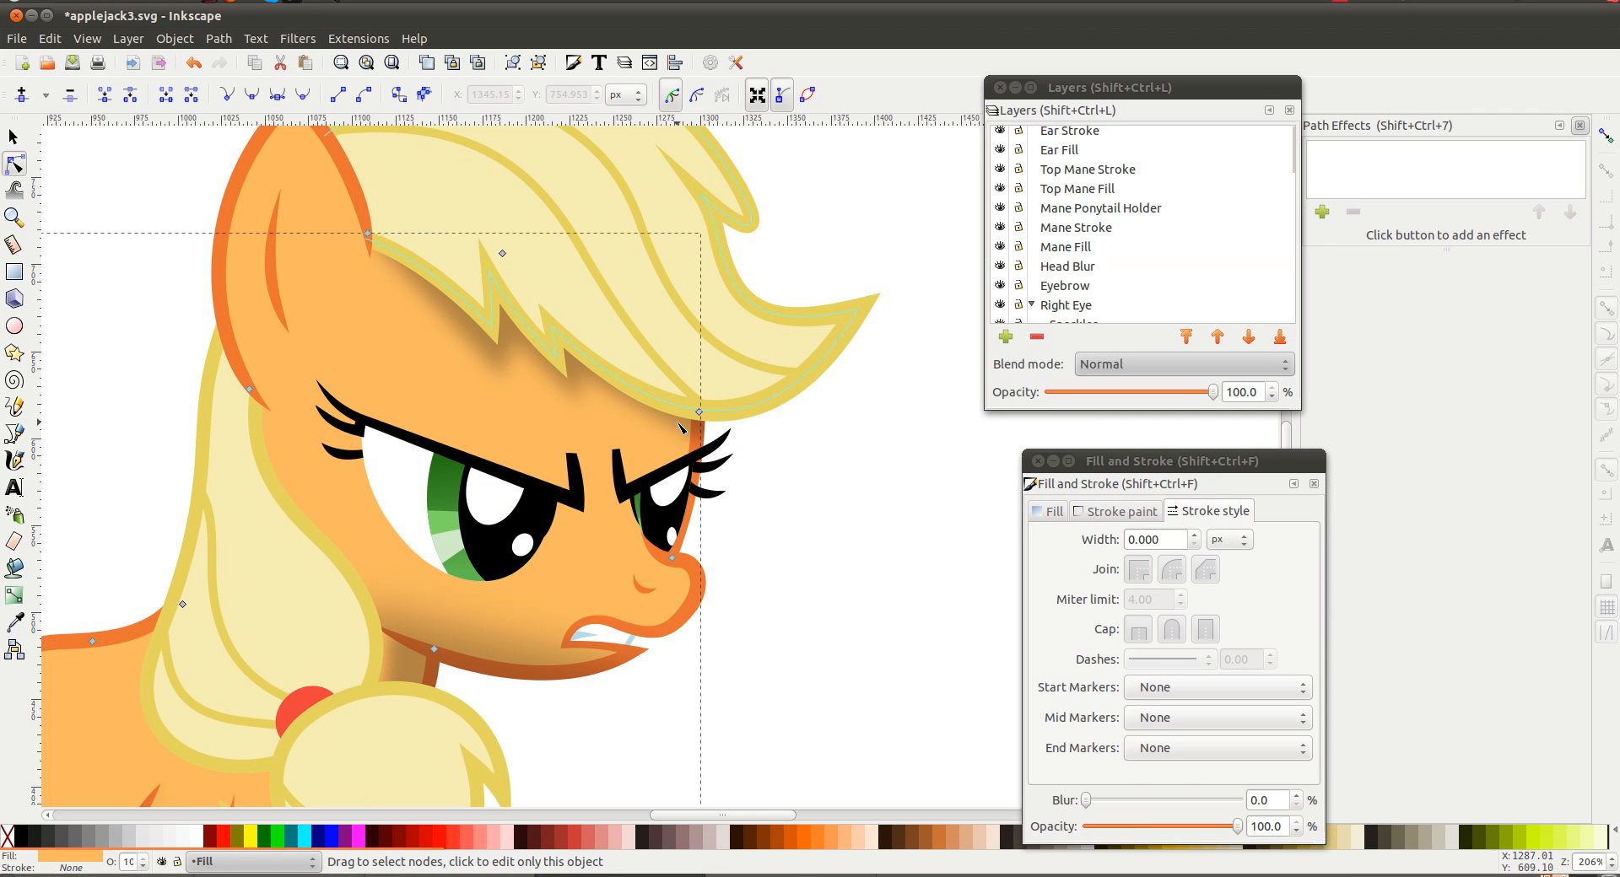
{"action": "left_click", "coordinate": [833, 486]}
Try a 15% blur on the forehead shading and return it to 5%
{"action": "left_click", "coordinate": [580, 400]}
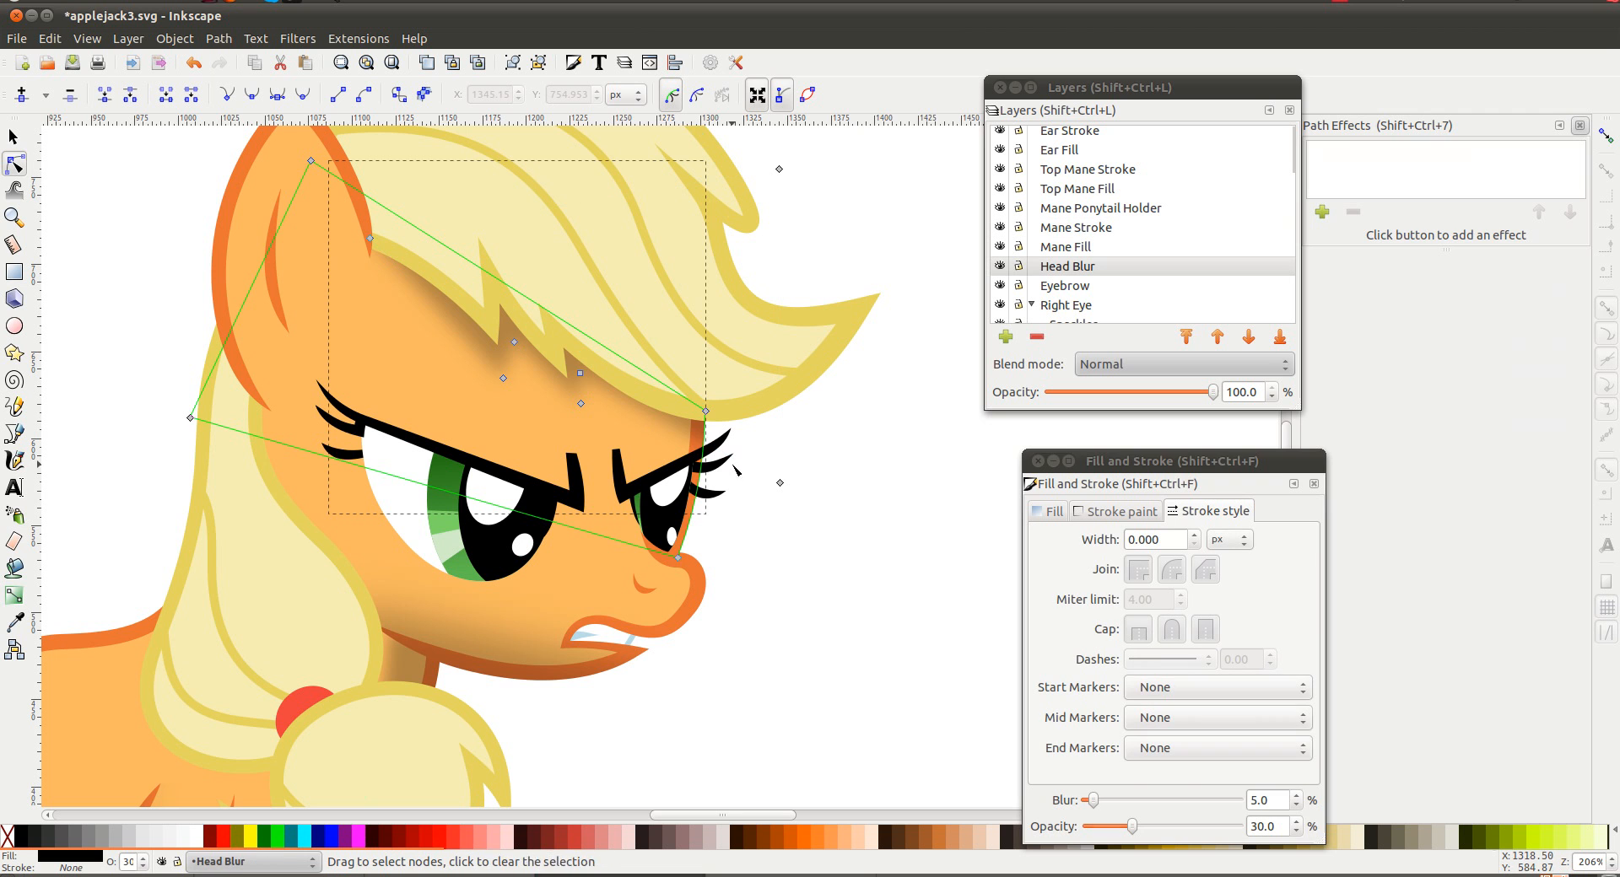
{"action": "triple_click", "coordinate": [1252, 801]}
{"action": "type", "text": "15"}
{"action": "key", "text": "Return"}
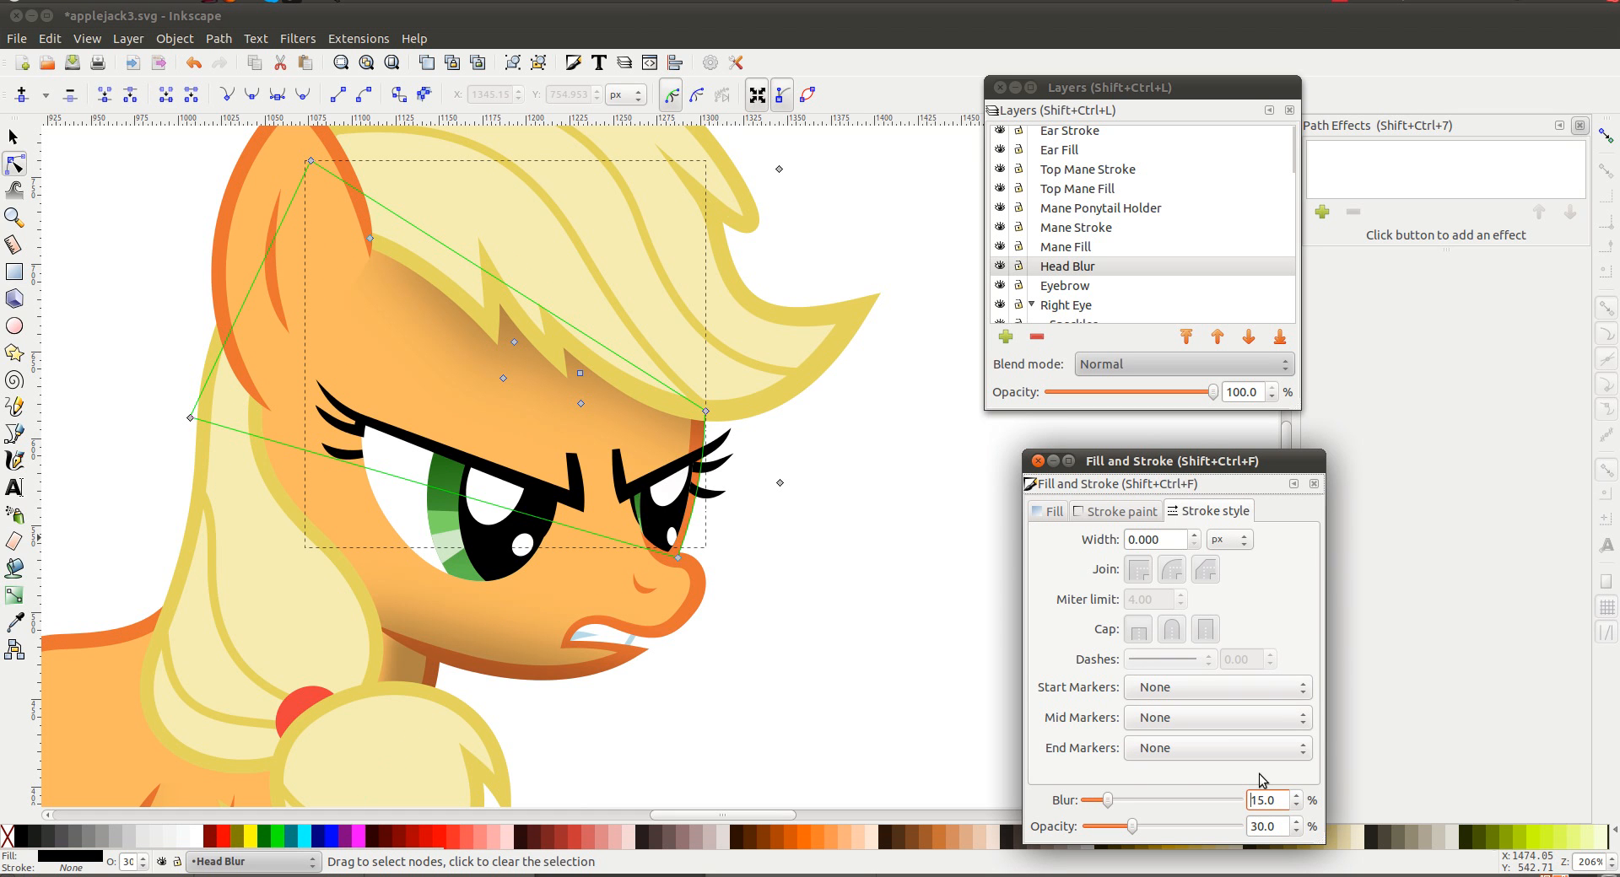
{"action": "triple_click", "coordinate": [1271, 800]}
{"action": "type", "text": "5"}
{"action": "key", "text": "Return"}
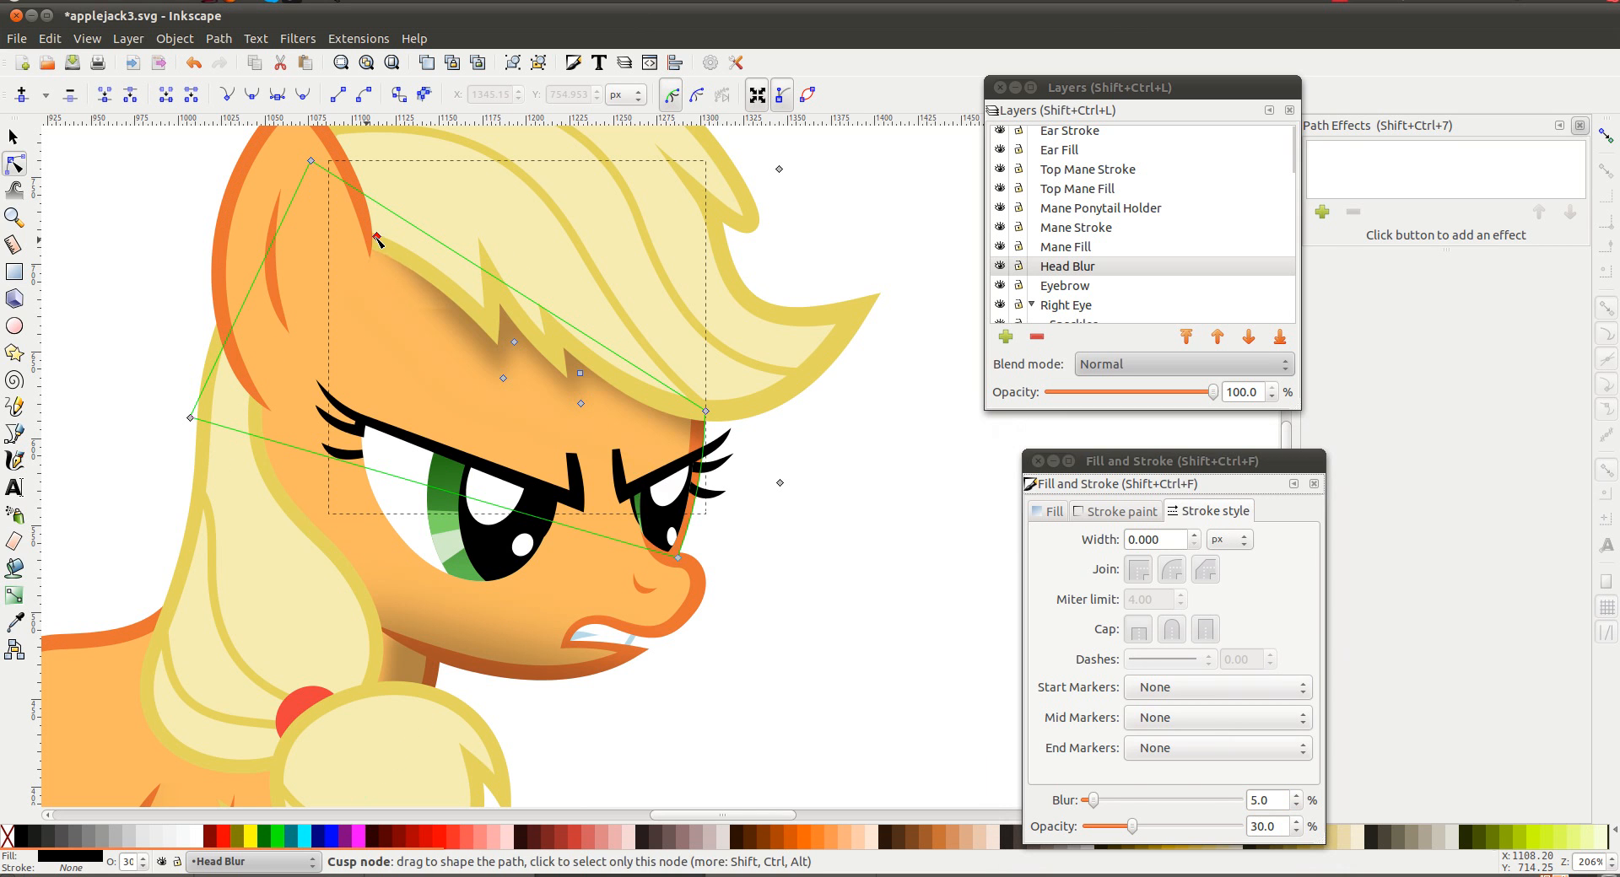
Adjust the forehead shading's nodes at the ear base and beyond the face, and curve its edge below the mane's second point
{"action": "left_click_drag", "start_coordinate": [372, 237], "coordinate": [374, 241]}
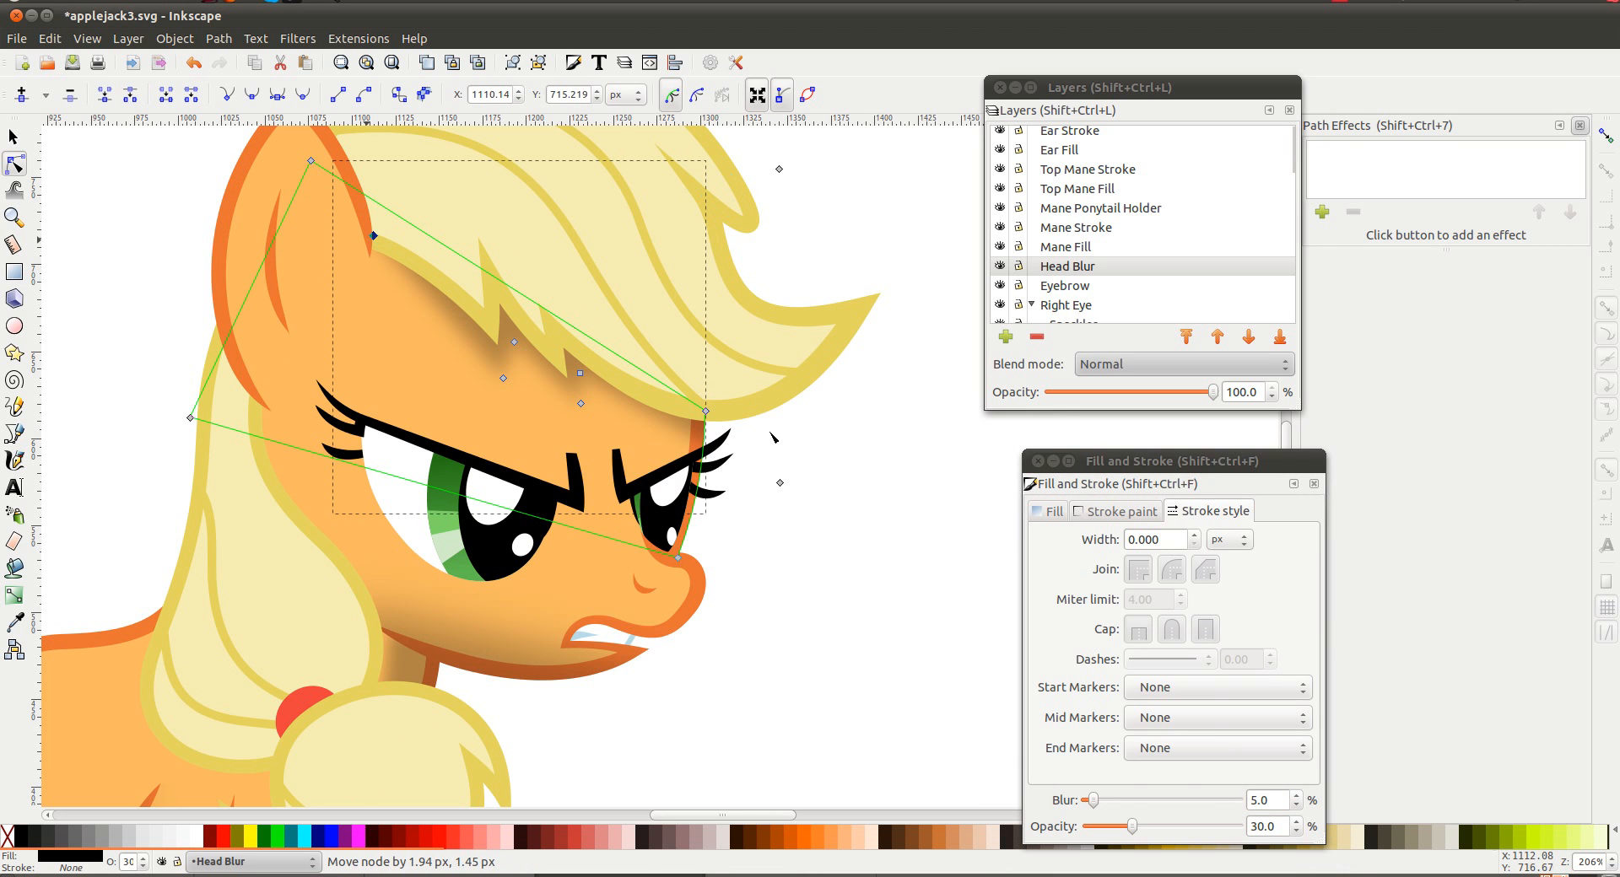
{"action": "left_click_drag", "start_coordinate": [791, 502], "coordinate": [810, 507]}
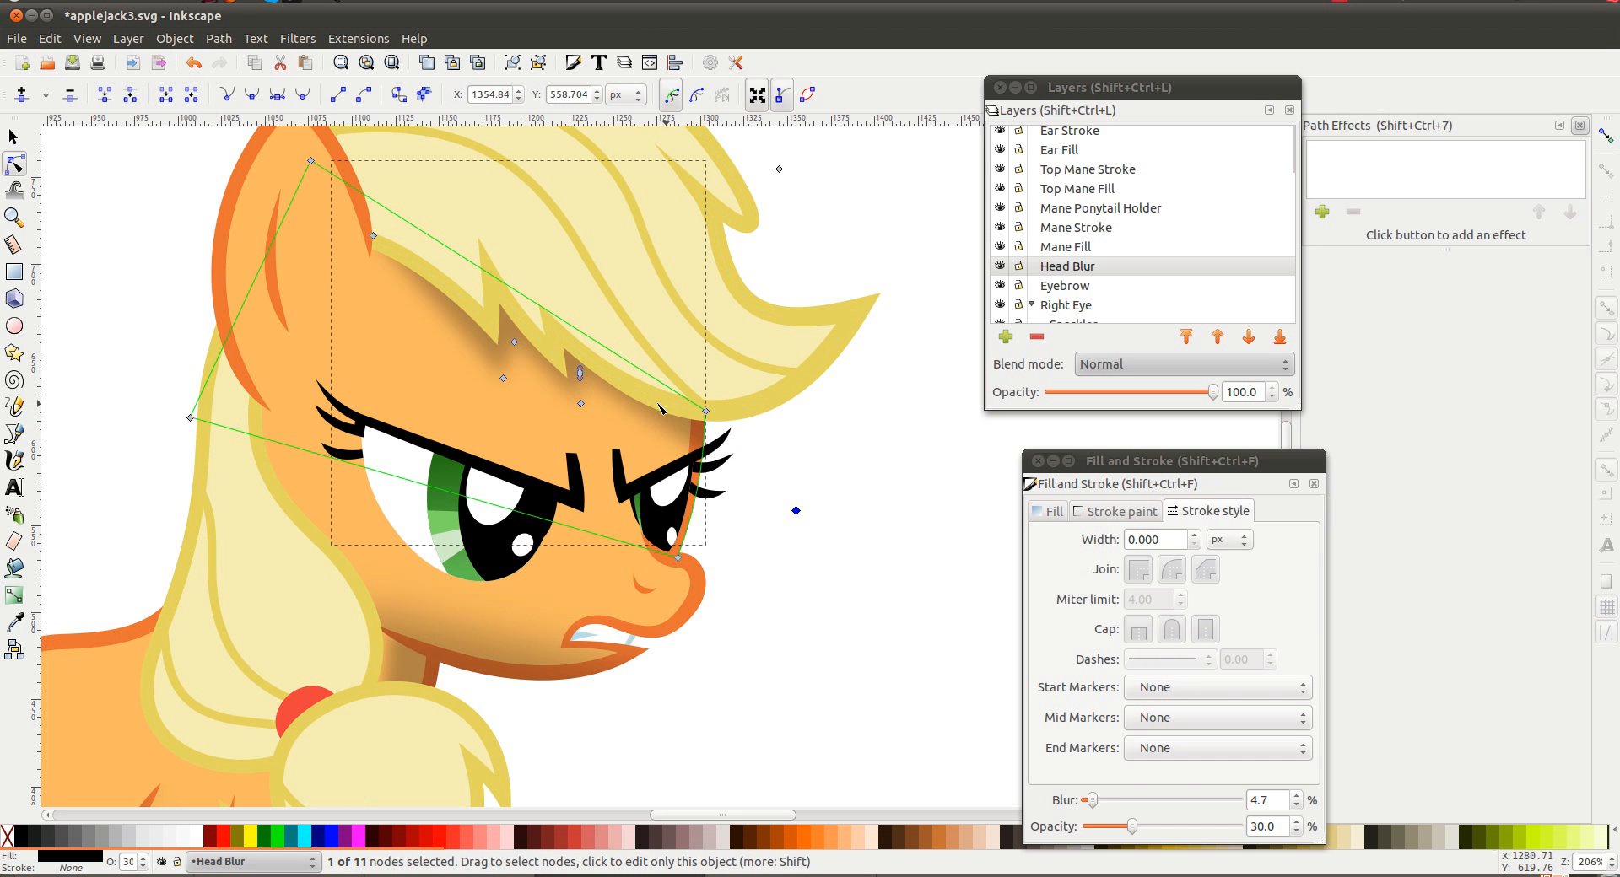
{"action": "key", "text": "Escape"}
{"action": "left_click", "coordinate": [581, 373]}
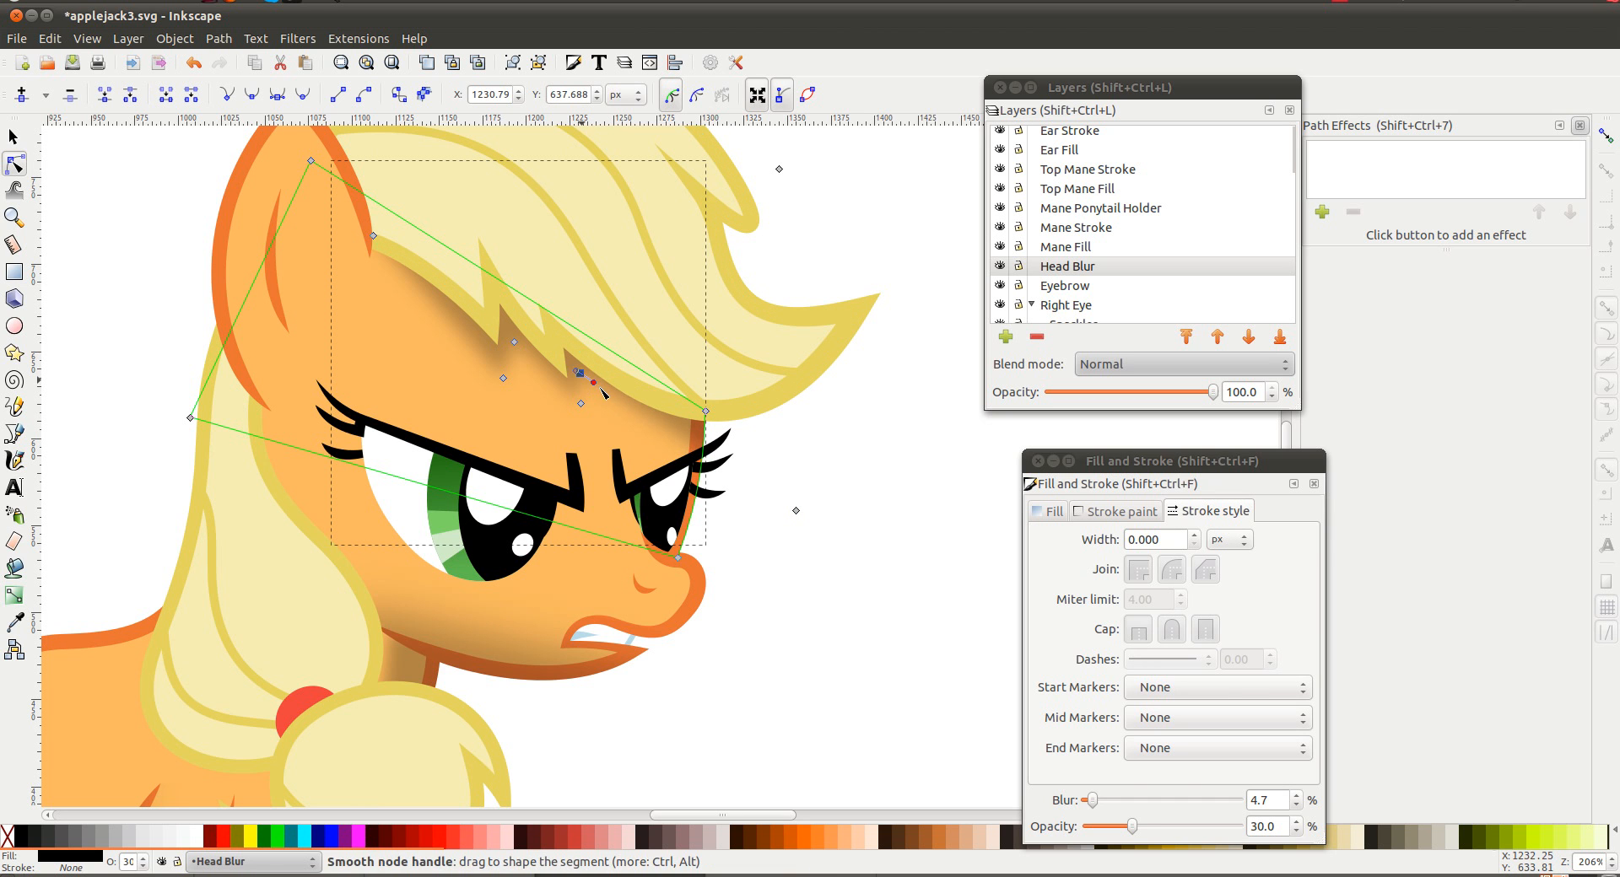
{"action": "left_click_drag", "start_coordinate": [632, 426], "coordinate": [601, 427]}
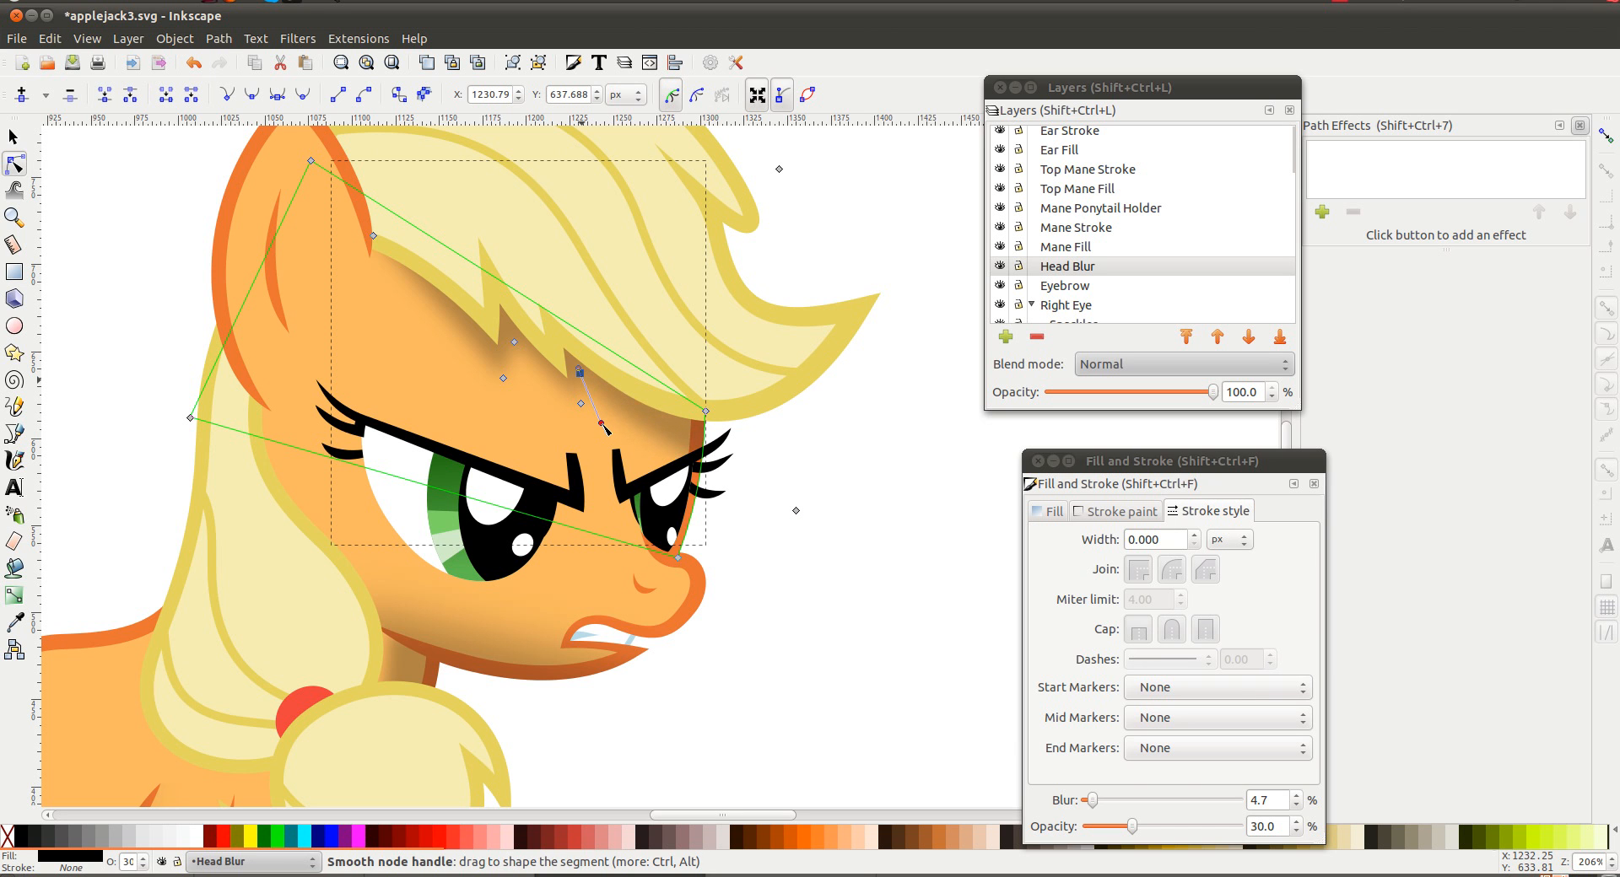
{"action": "left_click", "coordinate": [862, 440]}
{"action": "scroll", "coordinate": [862, 439], "scroll_direction": "down", "scroll_amount": 2}
{"action": "left_click", "coordinate": [892, 588]}
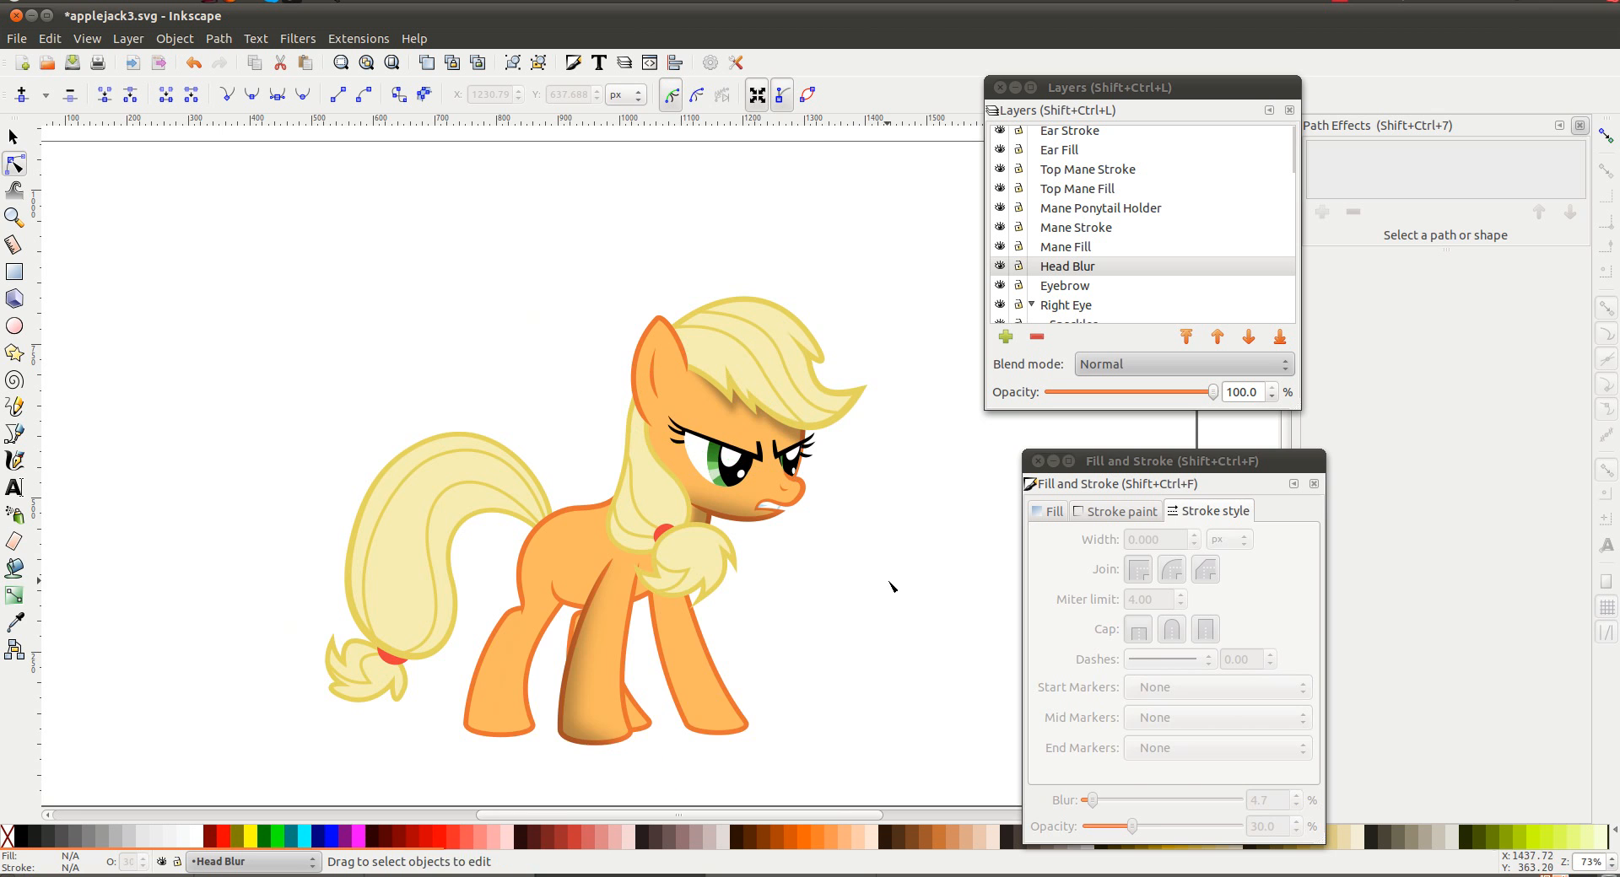
Add a layer named Eye Shading above the Sparkles layer in the Right Eye group
{"action": "scroll", "coordinate": [850, 561], "scroll_direction": "right", "scroll_amount": 4}
{"action": "scroll", "coordinate": [840, 470], "scroll_direction": "down", "scroll_amount": 3}
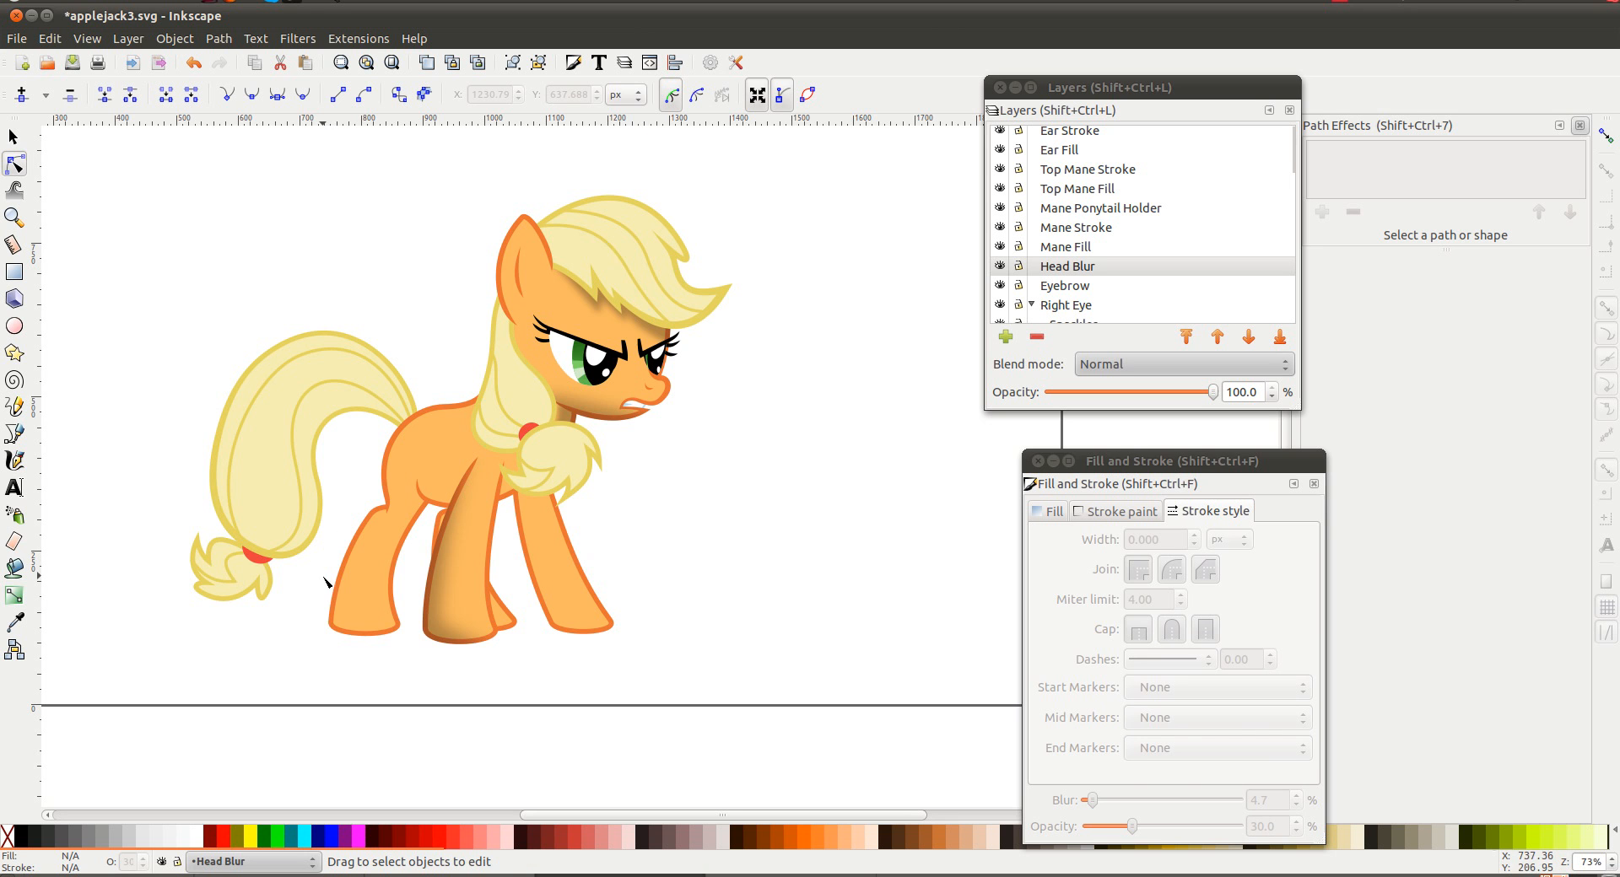
{"action": "scroll", "coordinate": [563, 503], "scroll_direction": "up", "scroll_amount": 2}
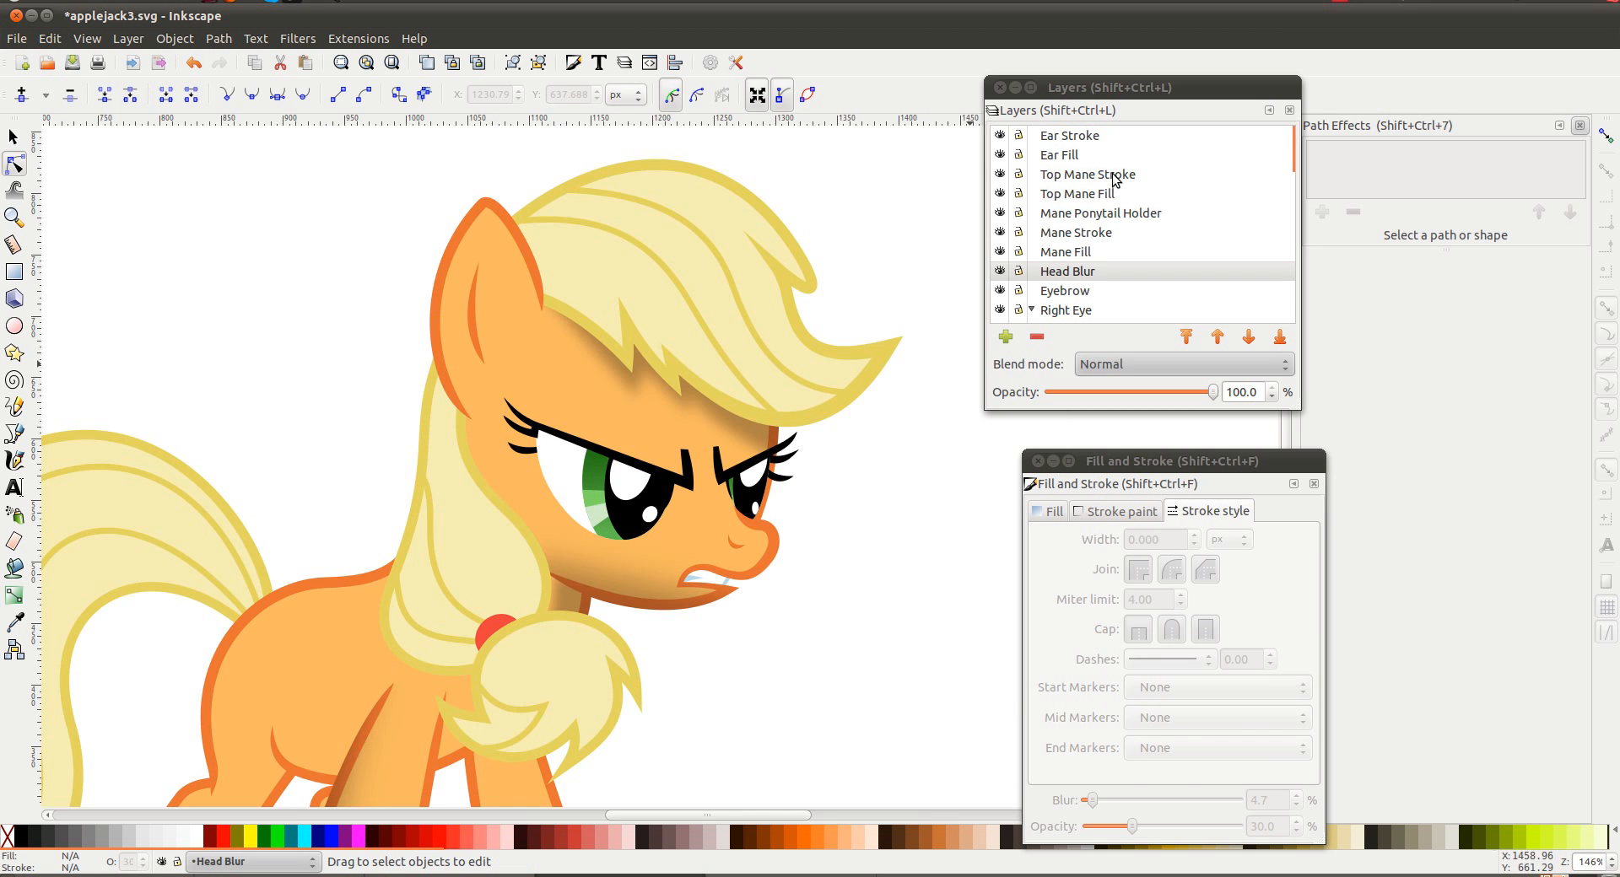
{"action": "scroll", "coordinate": [1109, 182], "scroll_direction": "down", "scroll_amount": 2}
{"action": "left_click", "coordinate": [1075, 249]}
{"action": "left_click", "coordinate": [1083, 285]}
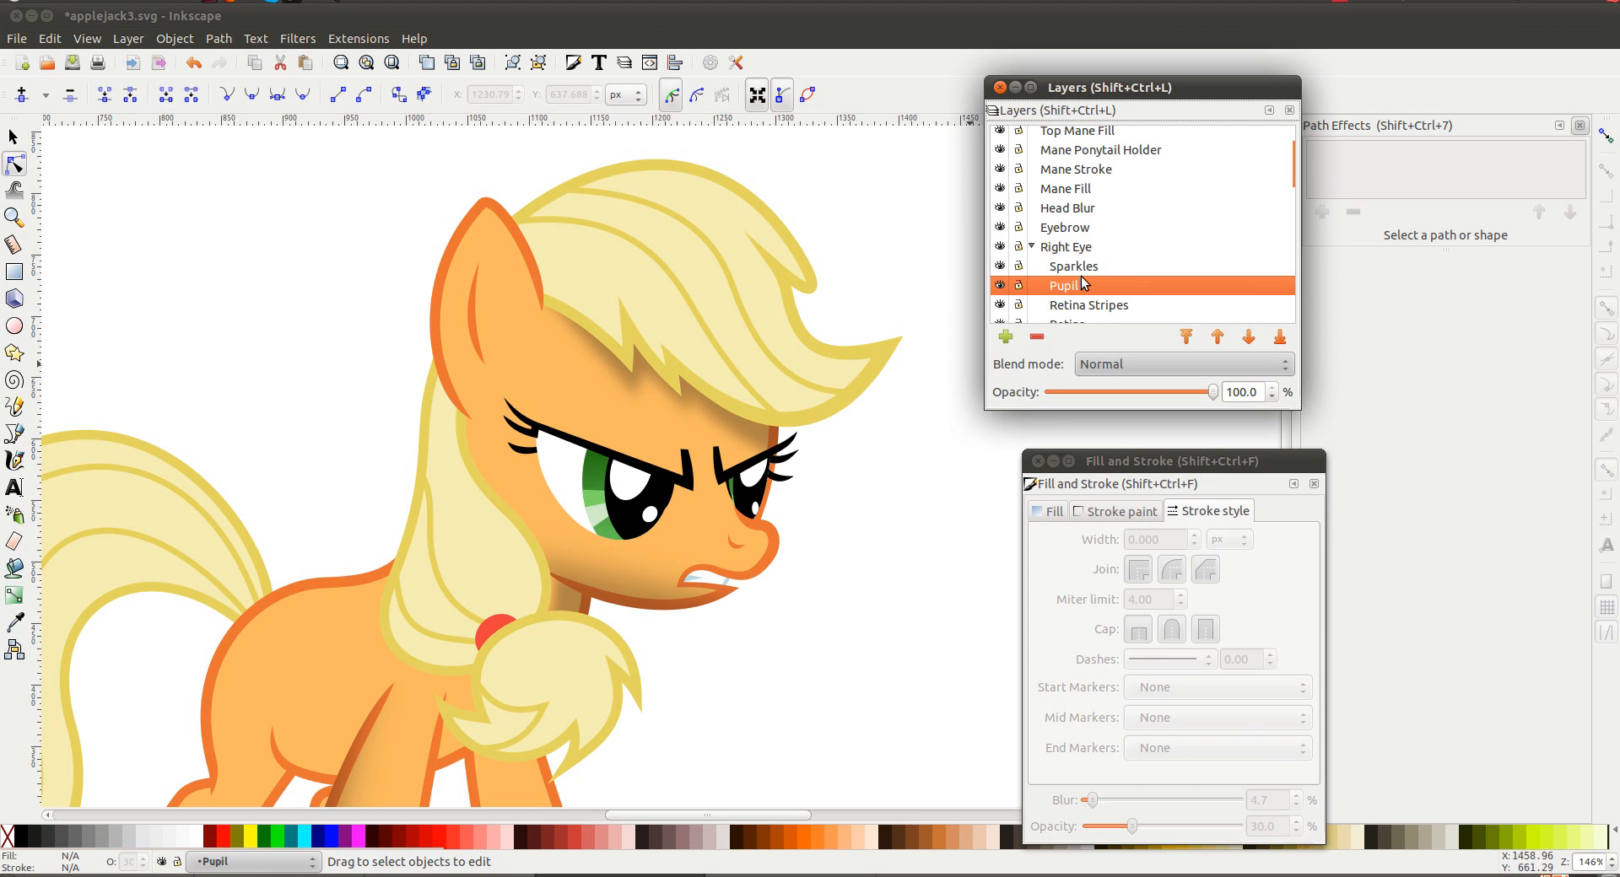
{"action": "left_click", "coordinate": [1086, 268]}
{"action": "left_click", "coordinate": [1004, 338]}
{"action": "type", "text": "Ey"}
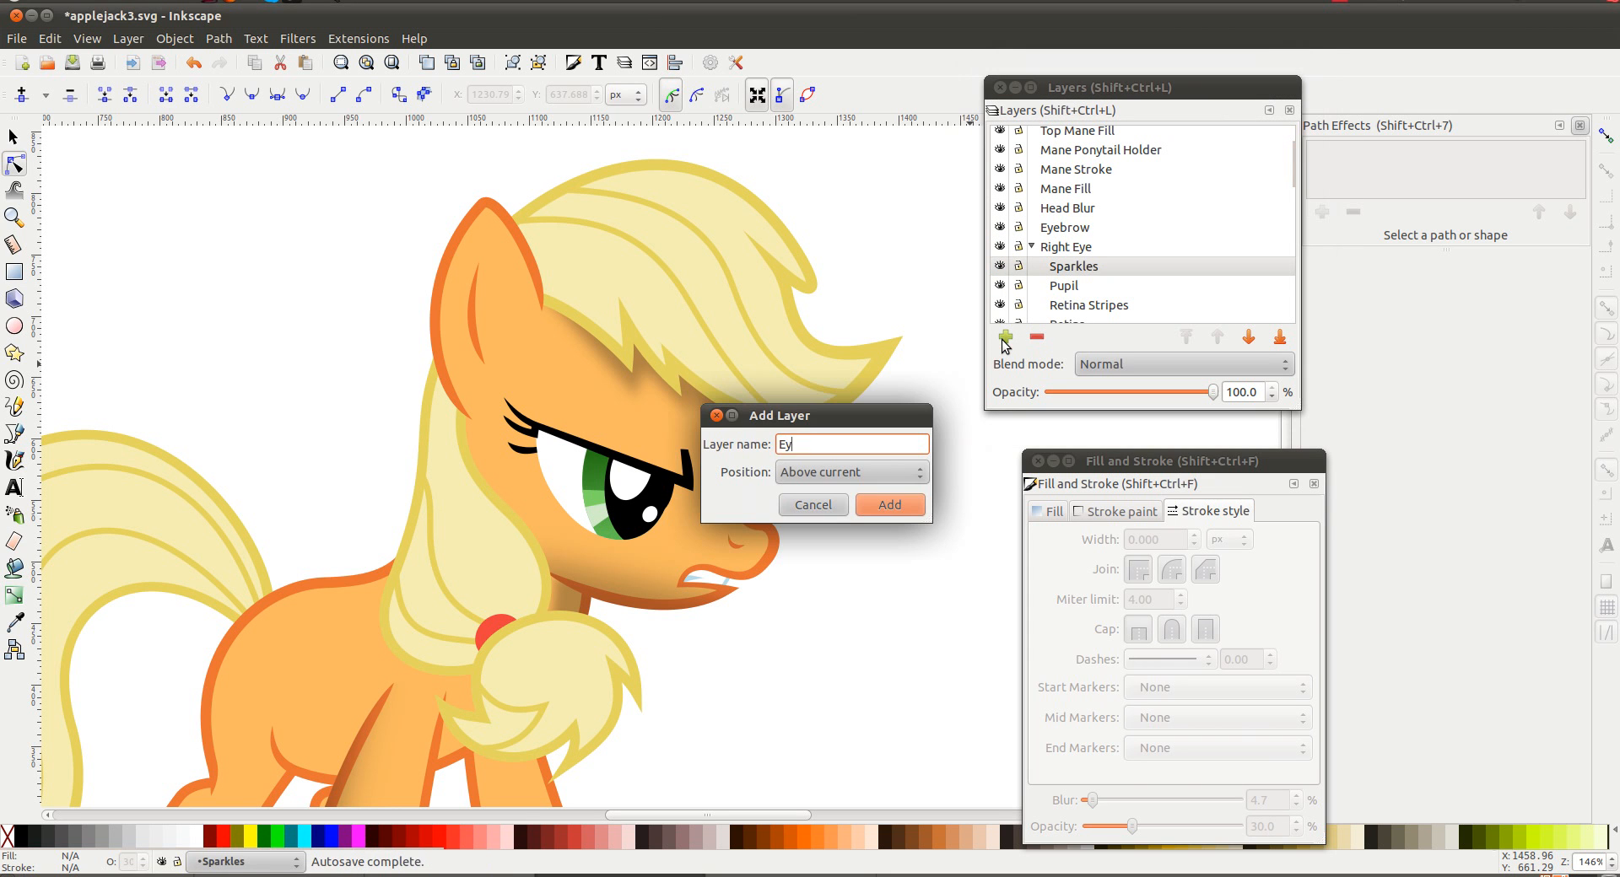
{"action": "type", "text": "e Shading"}
{"action": "key", "text": "Return"}
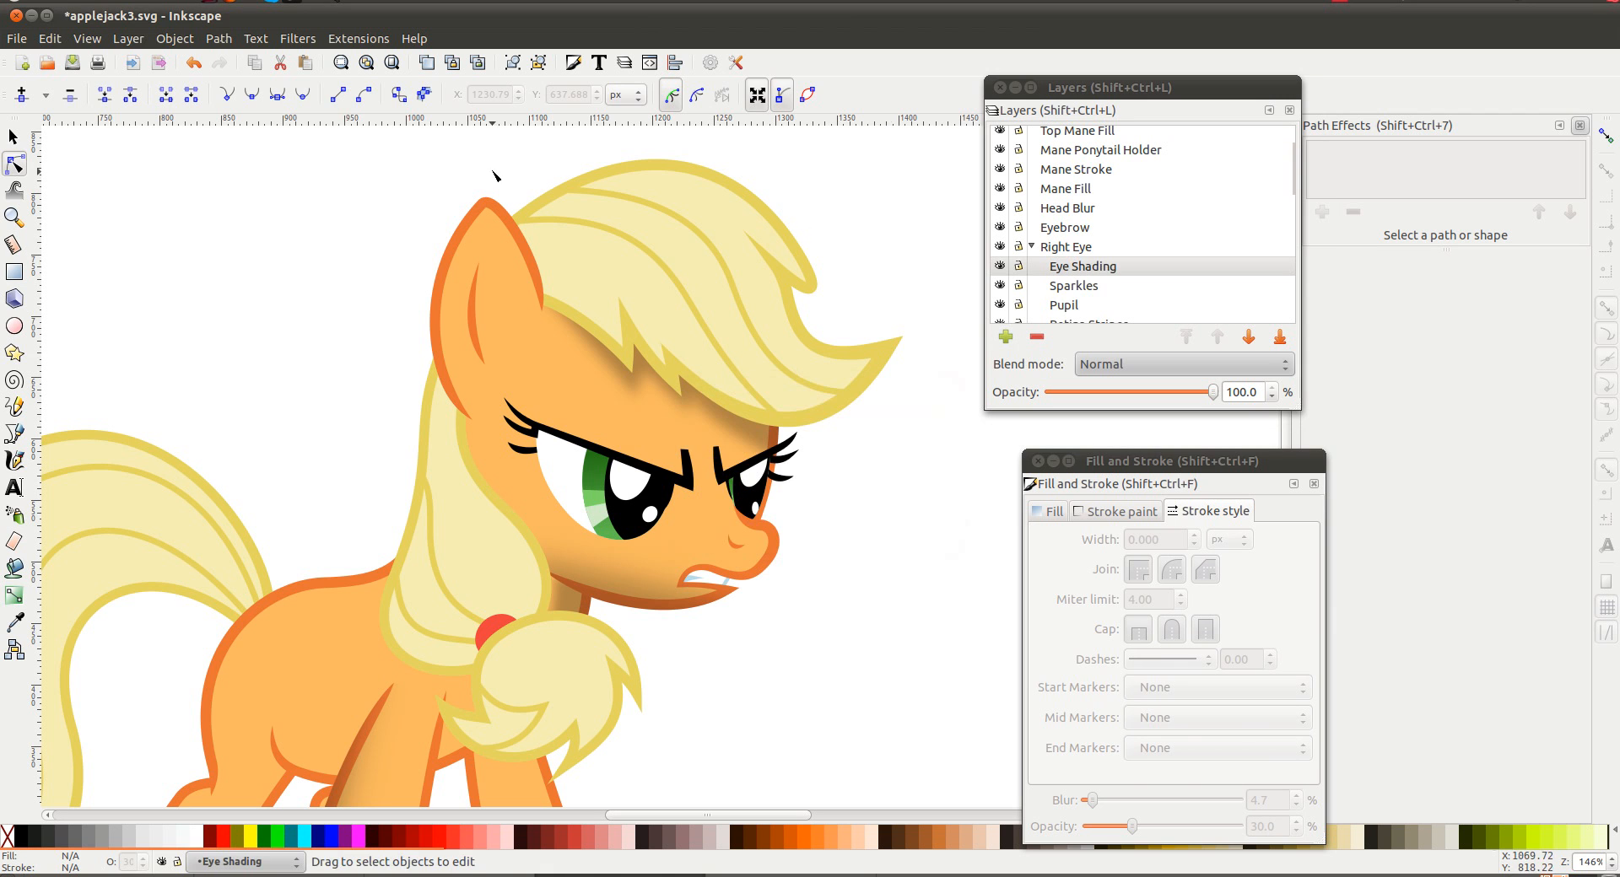
Draw a closed straight-edged shading shape covering the outer corner of the larger eye and its lashes
{"action": "key", "text": "b"}
{"action": "left_click", "coordinate": [570, 419]}
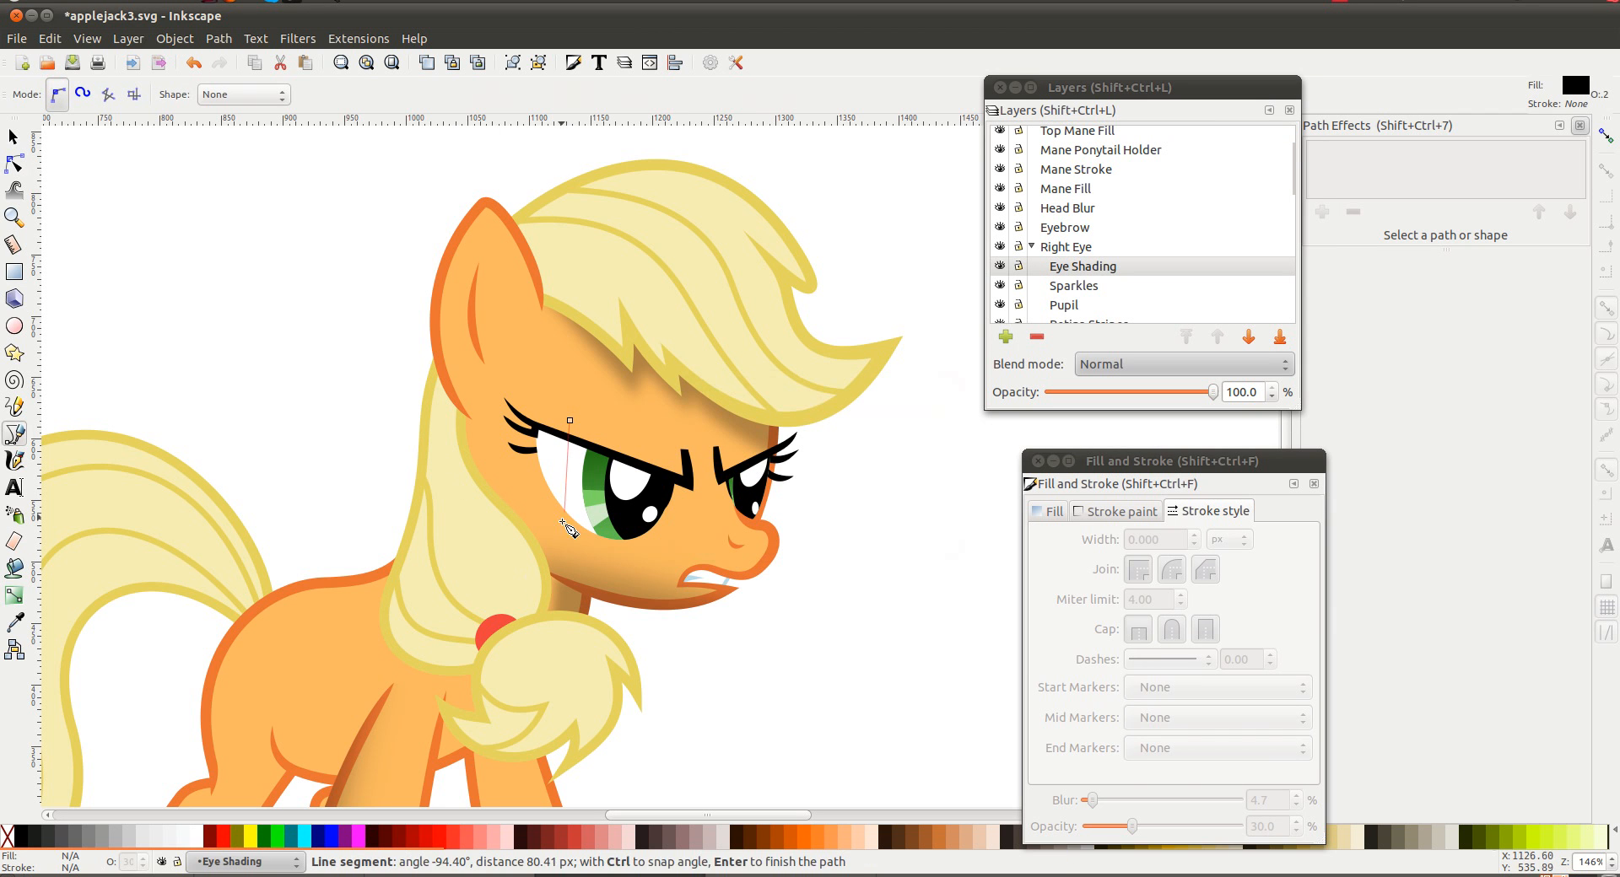
{"action": "left_click", "coordinate": [563, 536]}
{"action": "left_click", "coordinate": [472, 460]}
{"action": "left_click", "coordinate": [500, 376]}
{"action": "left_click", "coordinate": [569, 419]}
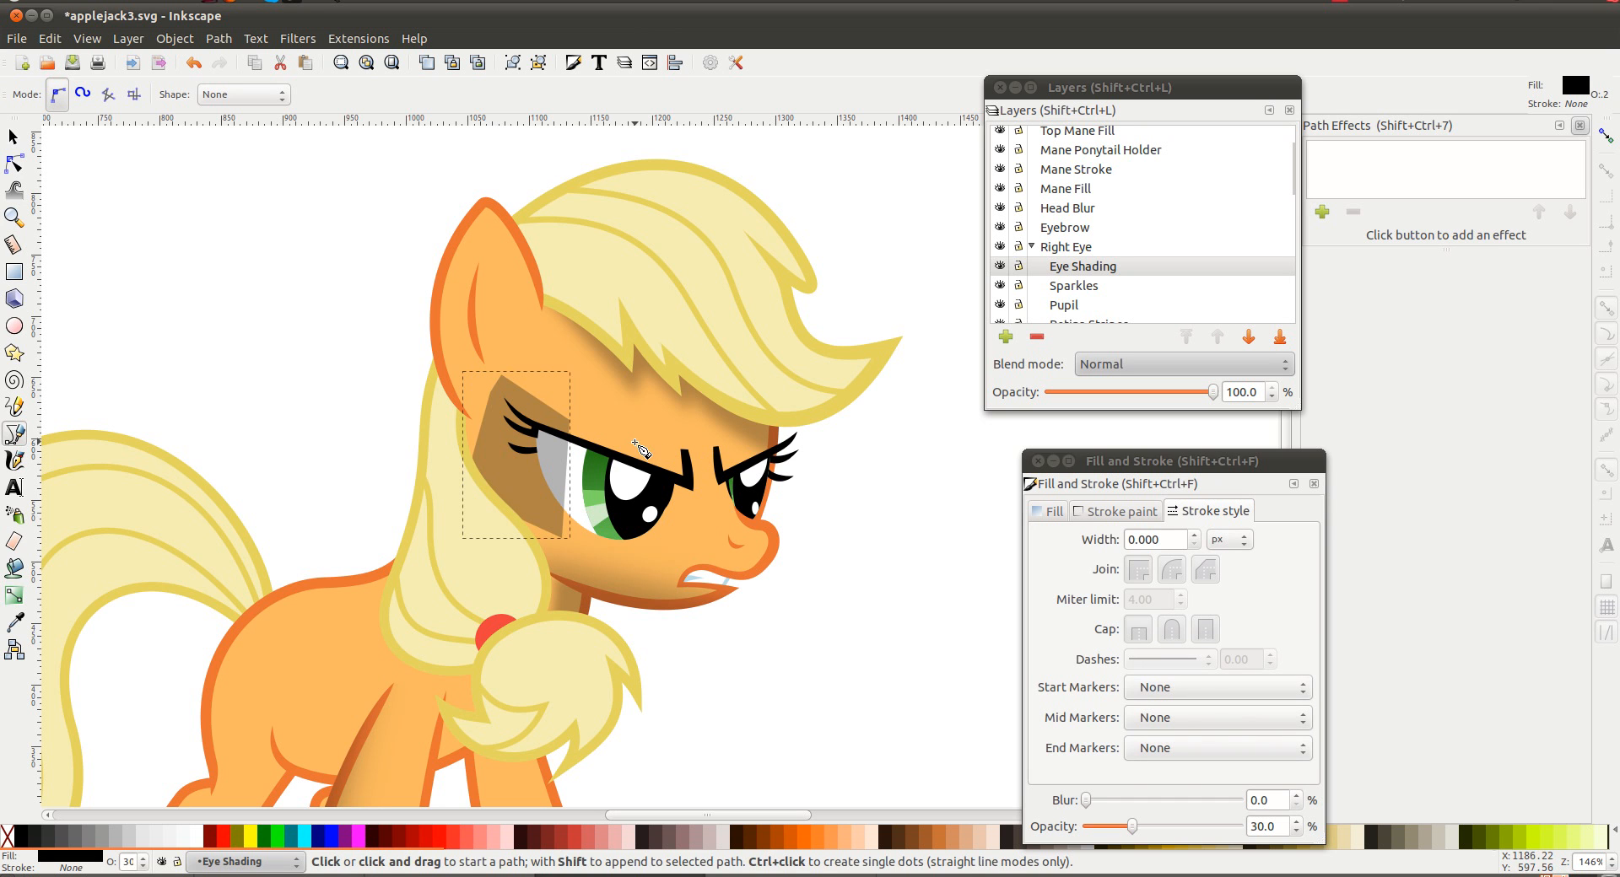
Draw a closed four-sided shading shape over the larger eye's inner side, next to the muzzle
{"action": "left_click", "coordinate": [643, 439]}
{"action": "left_click", "coordinate": [629, 567]}
{"action": "left_click", "coordinate": [688, 549]}
{"action": "left_click", "coordinate": [688, 426]}
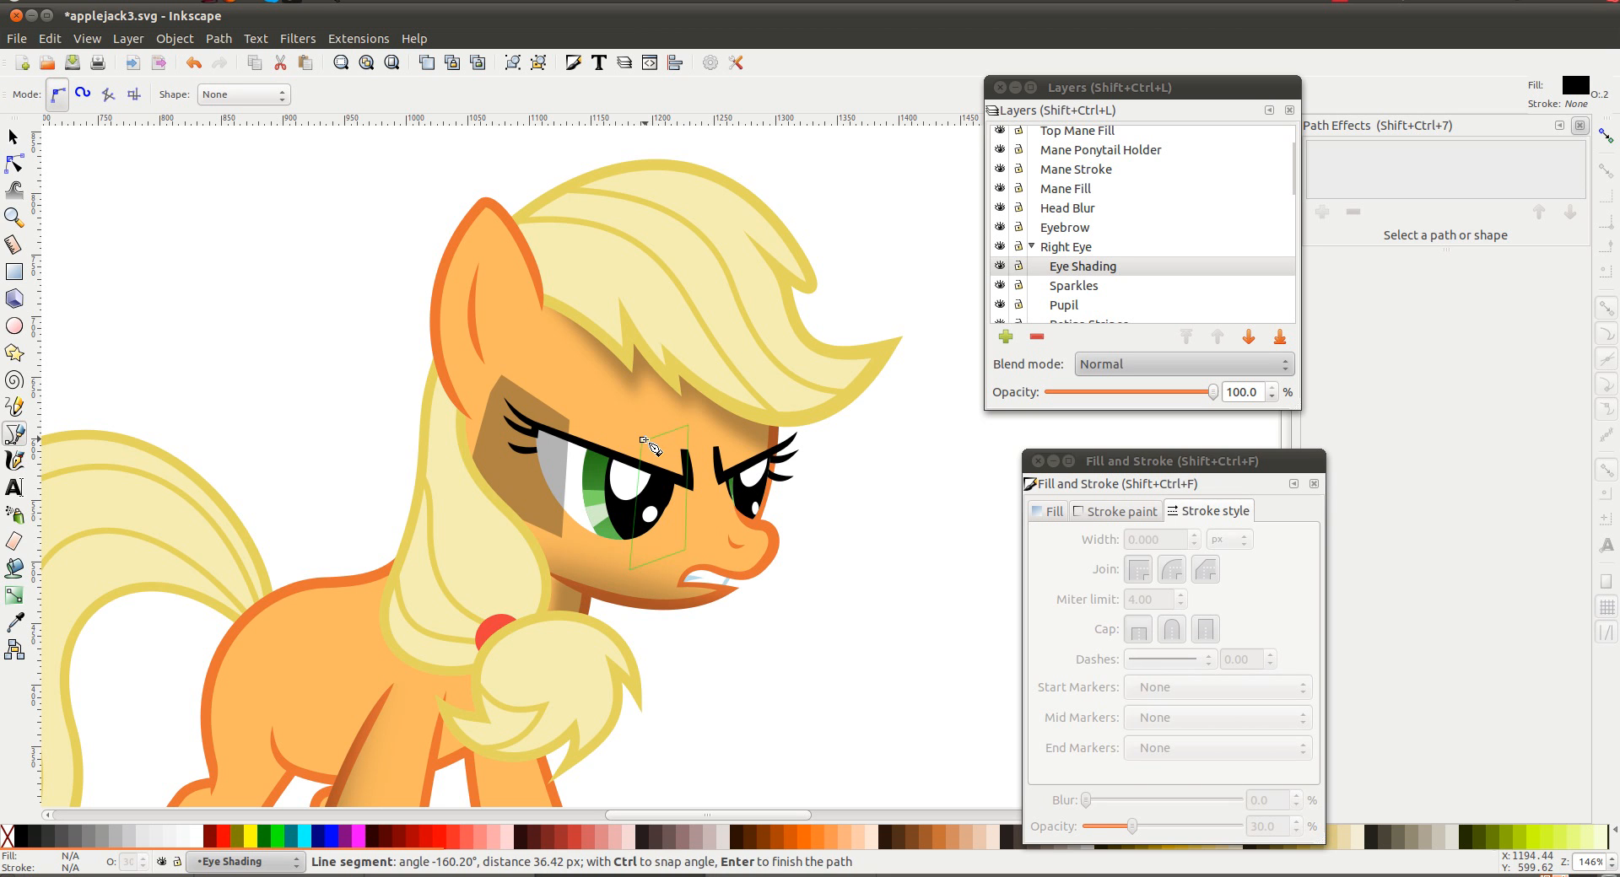
{"action": "left_click", "coordinate": [644, 440]}
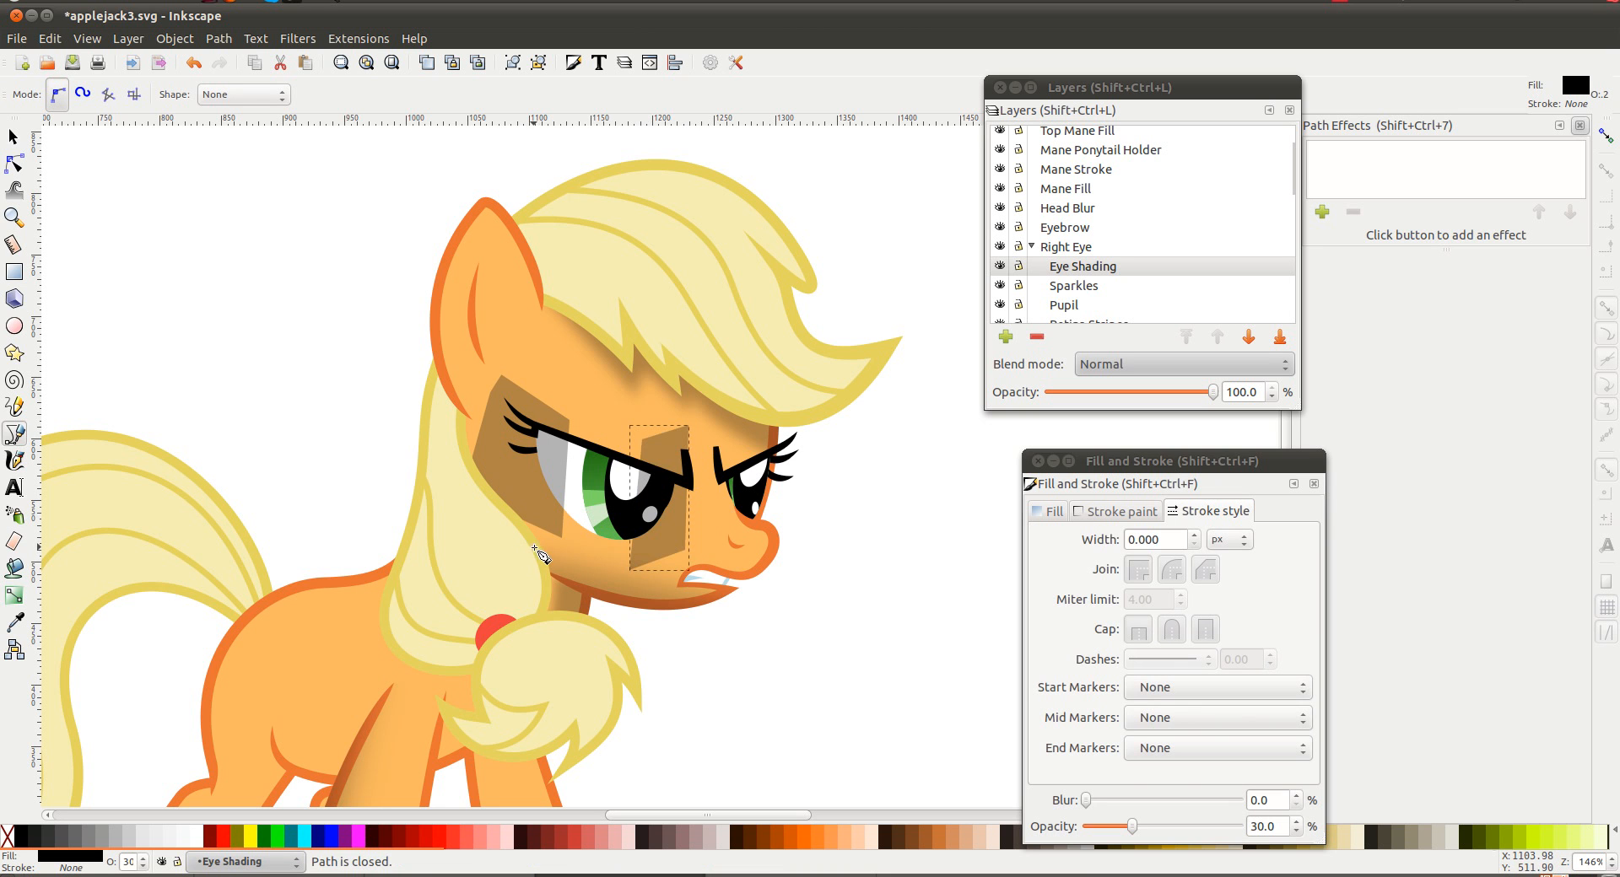
Clone the larger eye's white outline and raise the clone into the Eye Shading layer
{"action": "key", "text": "n"}
{"action": "key", "text": "s"}
{"action": "left_click", "coordinate": [578, 512]}
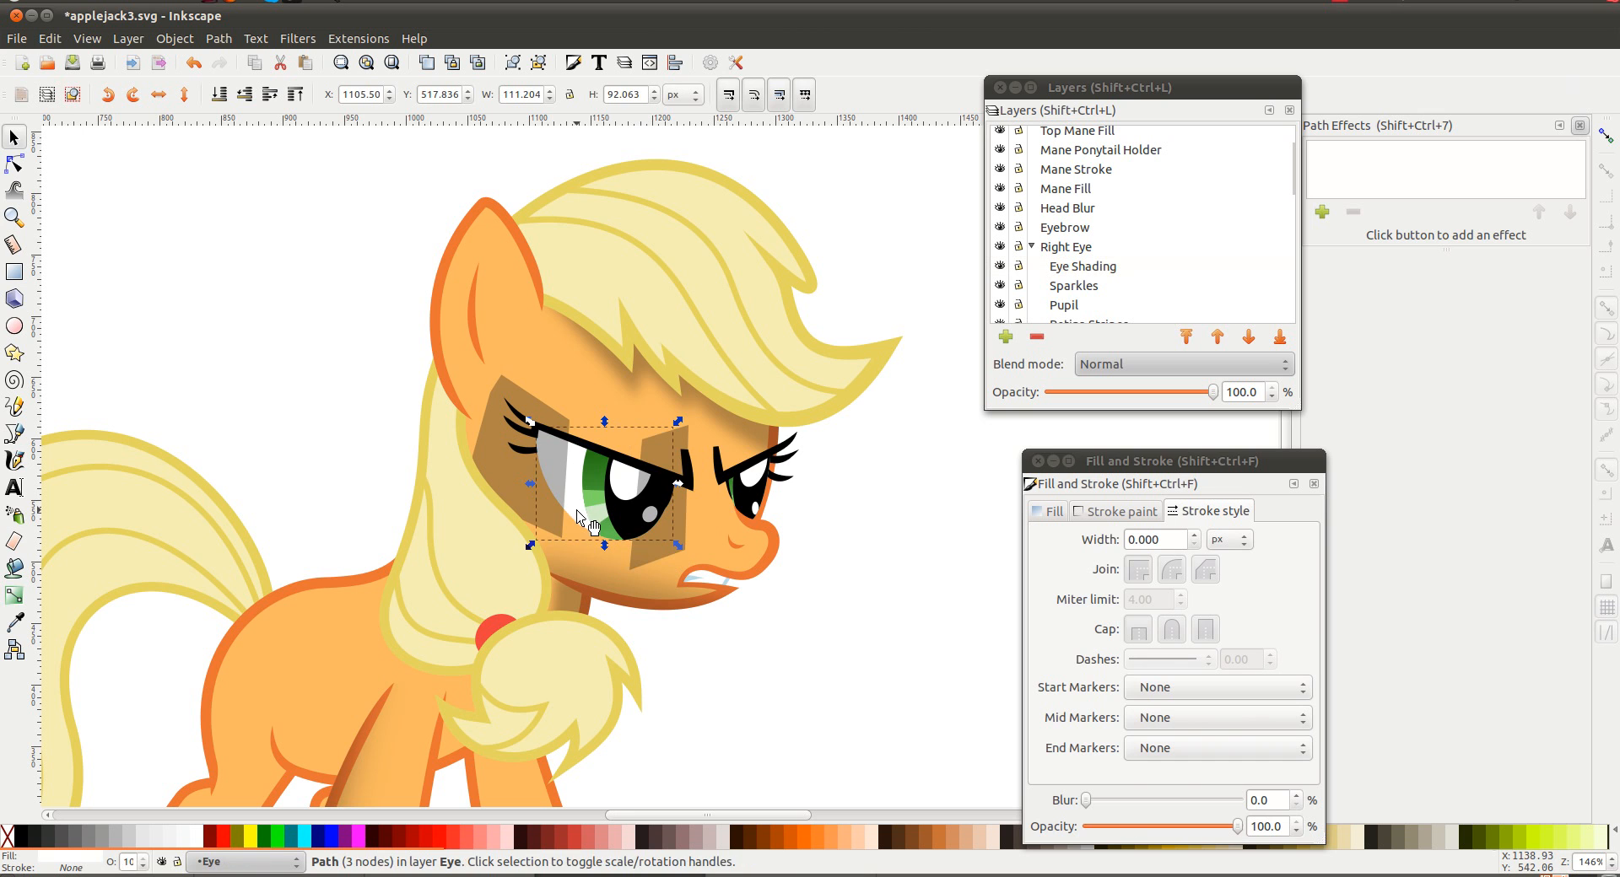
{"action": "key", "text": "alt+d"}
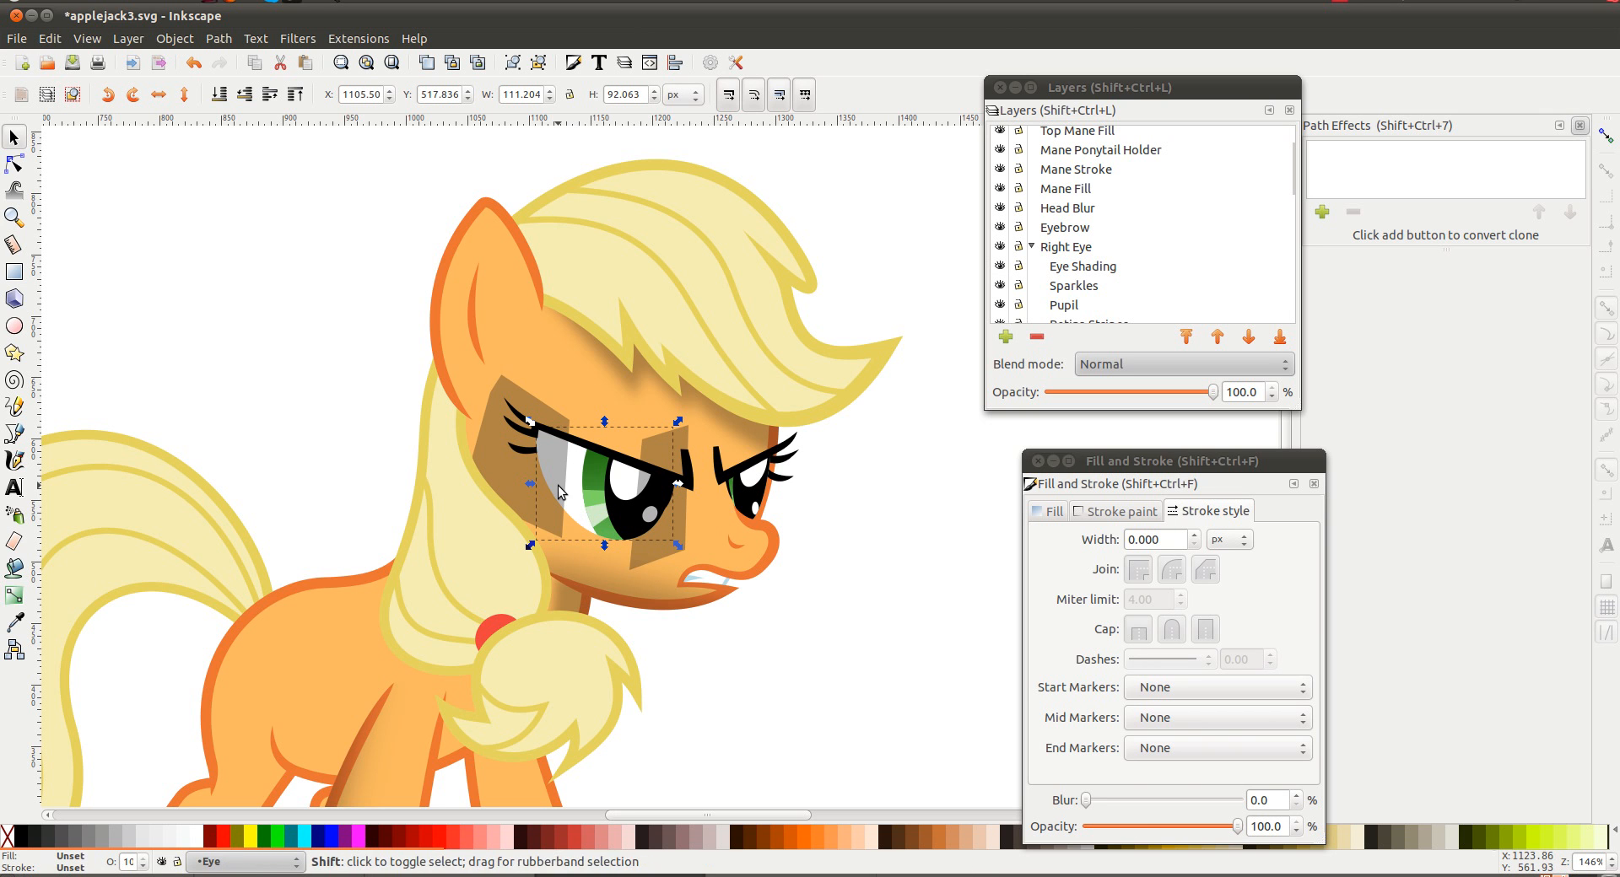
{"action": "key", "text": "shift+Page_Up"}
{"action": "key", "text": "shift+Page_Up"}
{"action": "key", "text": "shift+Page_Up"}
{"action": "key", "text": "shift+Page_Up"}
{"action": "key", "text": "shift+Page_Up"}
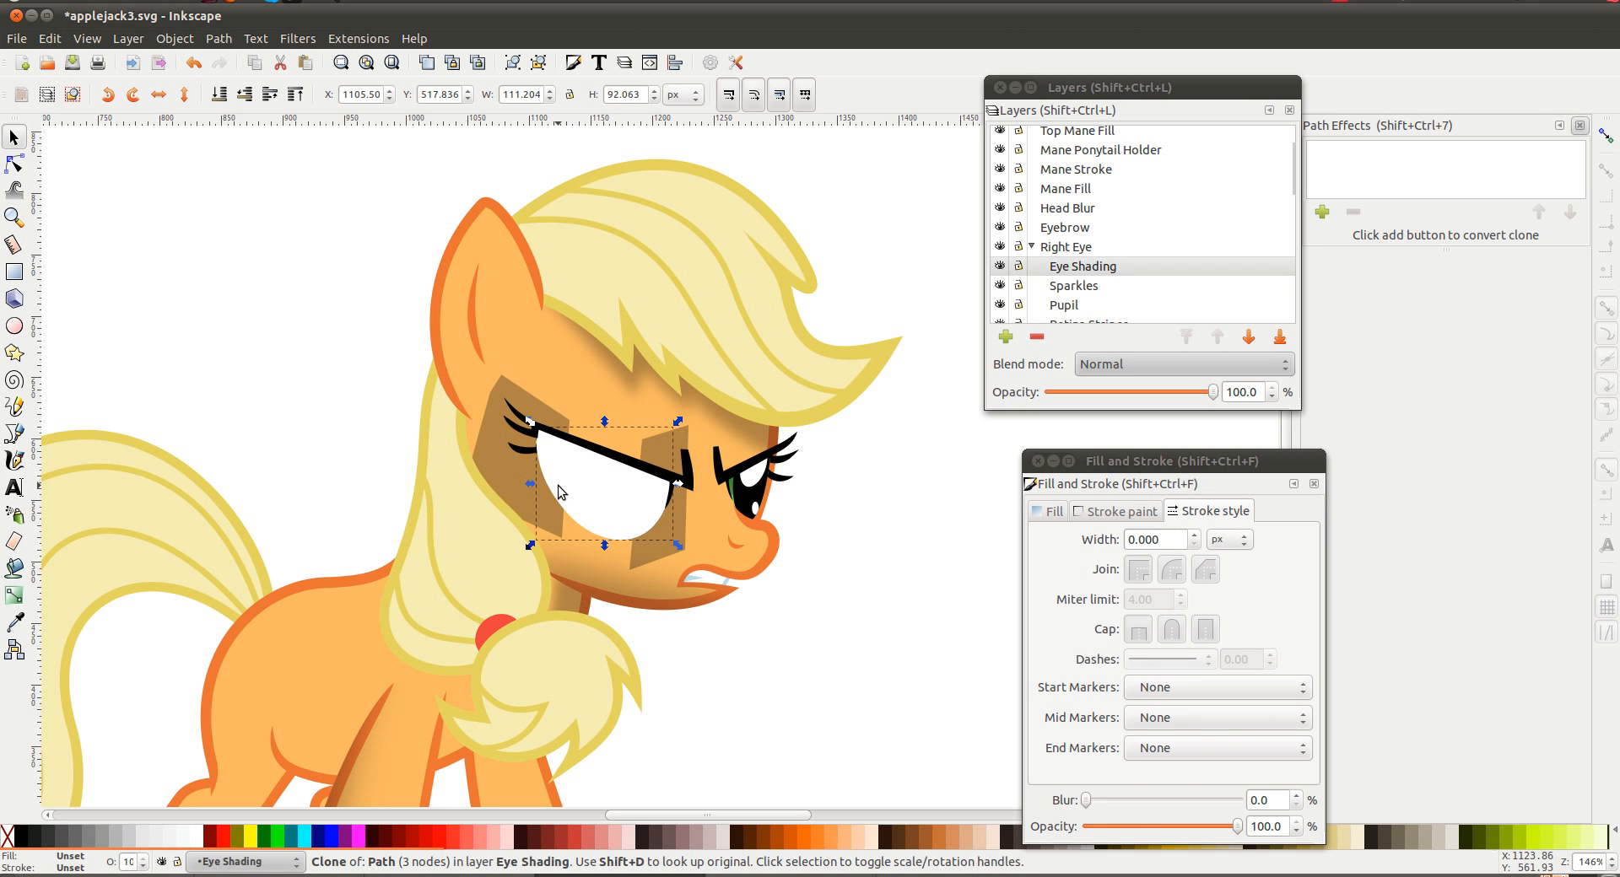
Clip both larger-eye shading shapes to the cloned eye outline
{"action": "left_click", "coordinate": [499, 480], "text": "shift"}
{"action": "left_click", "coordinate": [682, 529], "text": "shift"}
{"action": "right_click", "coordinate": [685, 538]}
{"action": "left_click", "coordinate": [708, 452]}
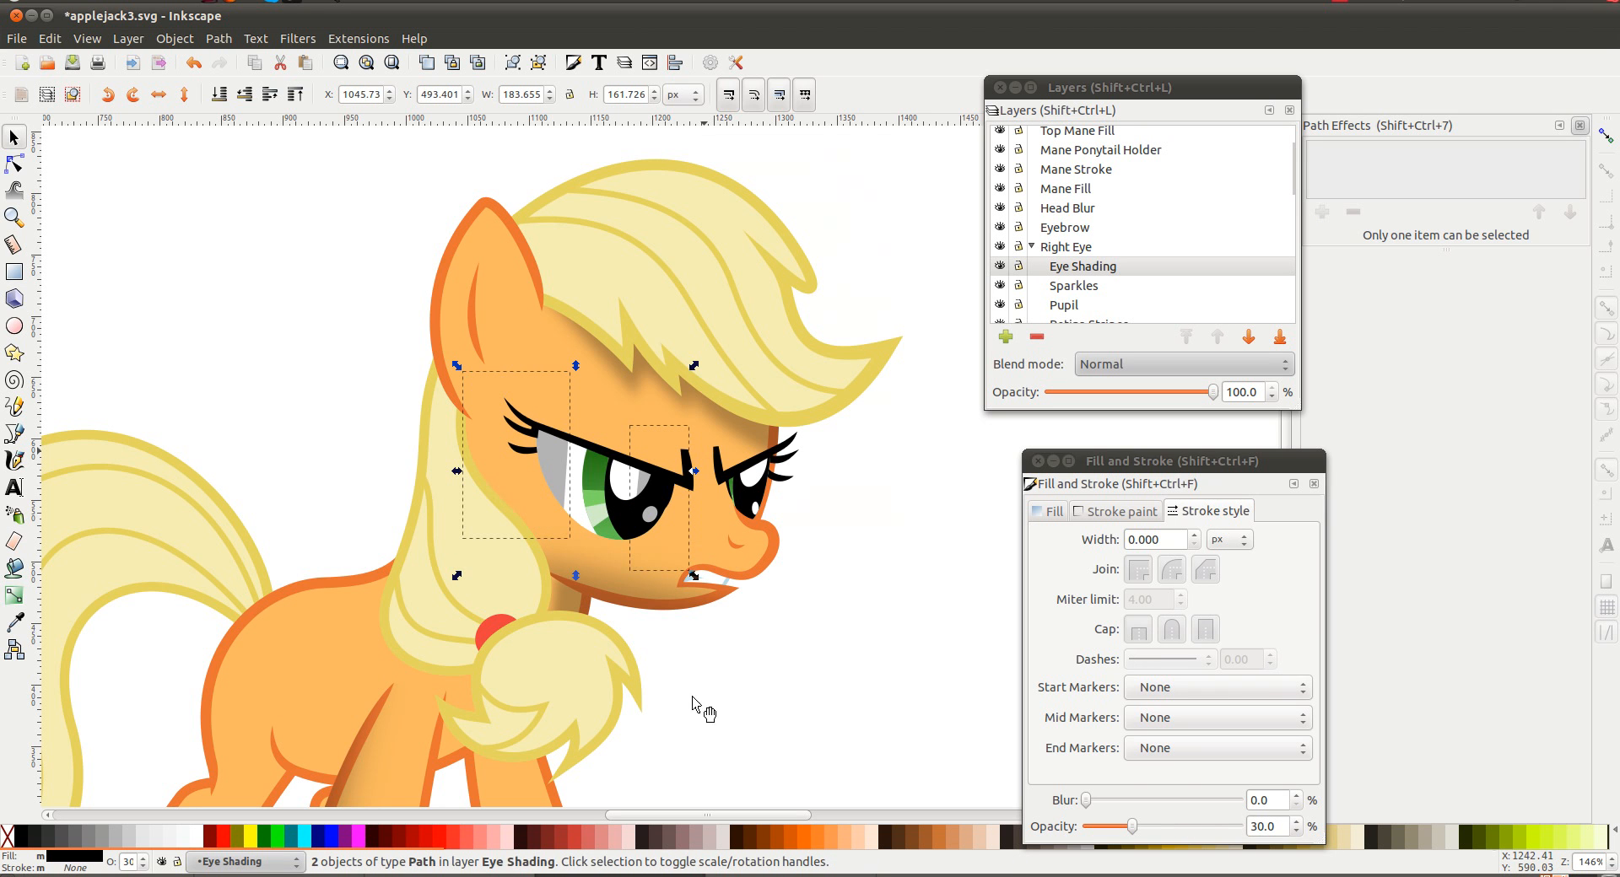
{"action": "left_click", "coordinate": [789, 746]}
Set the blur of the larger eye's inner-side shading to 10%
{"action": "left_click", "coordinate": [649, 506]}
{"action": "left_click", "coordinate": [1266, 800]}
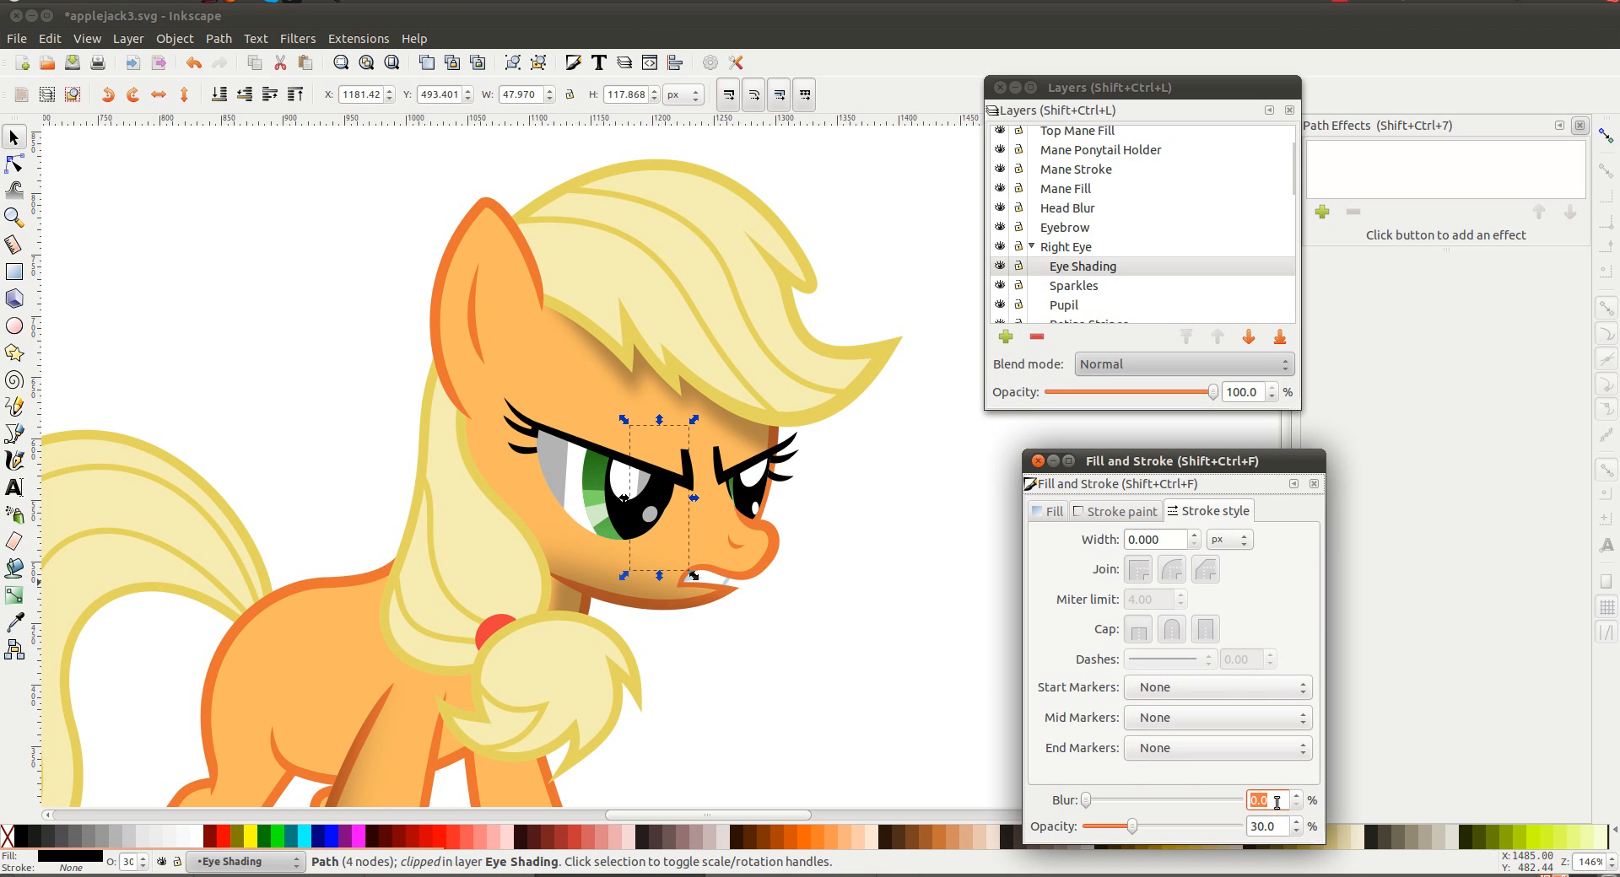
{"action": "type", "text": "10"}
{"action": "key", "text": "Return"}
Set the larger eye's outer-corner shading to 15% blur and 20% opacity
{"action": "key", "text": "n"}
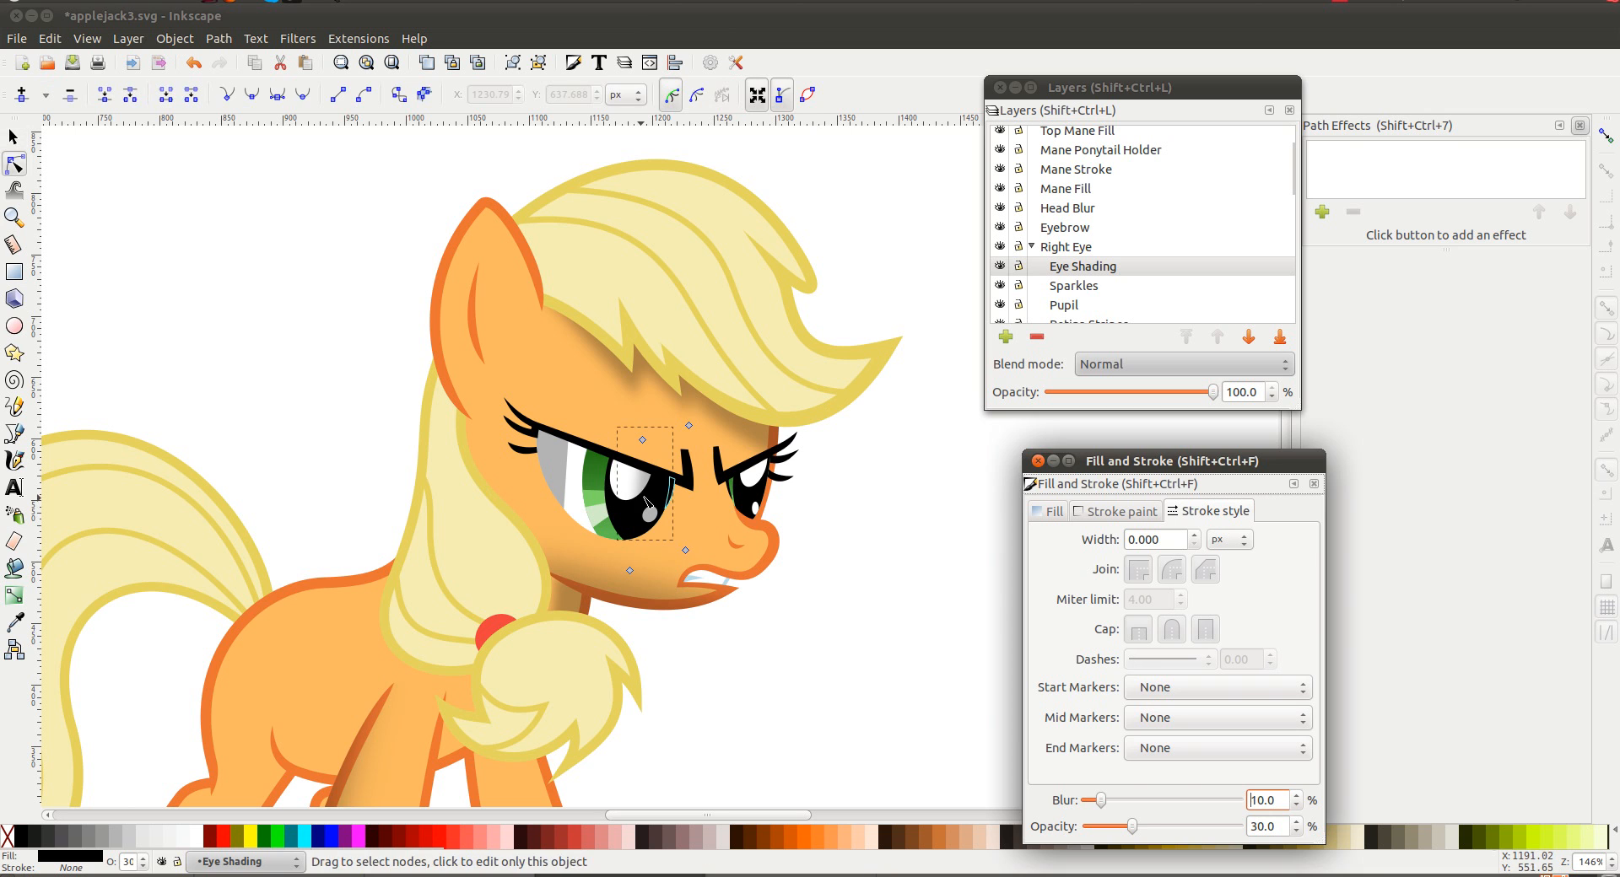
{"action": "left_click", "coordinate": [643, 495]}
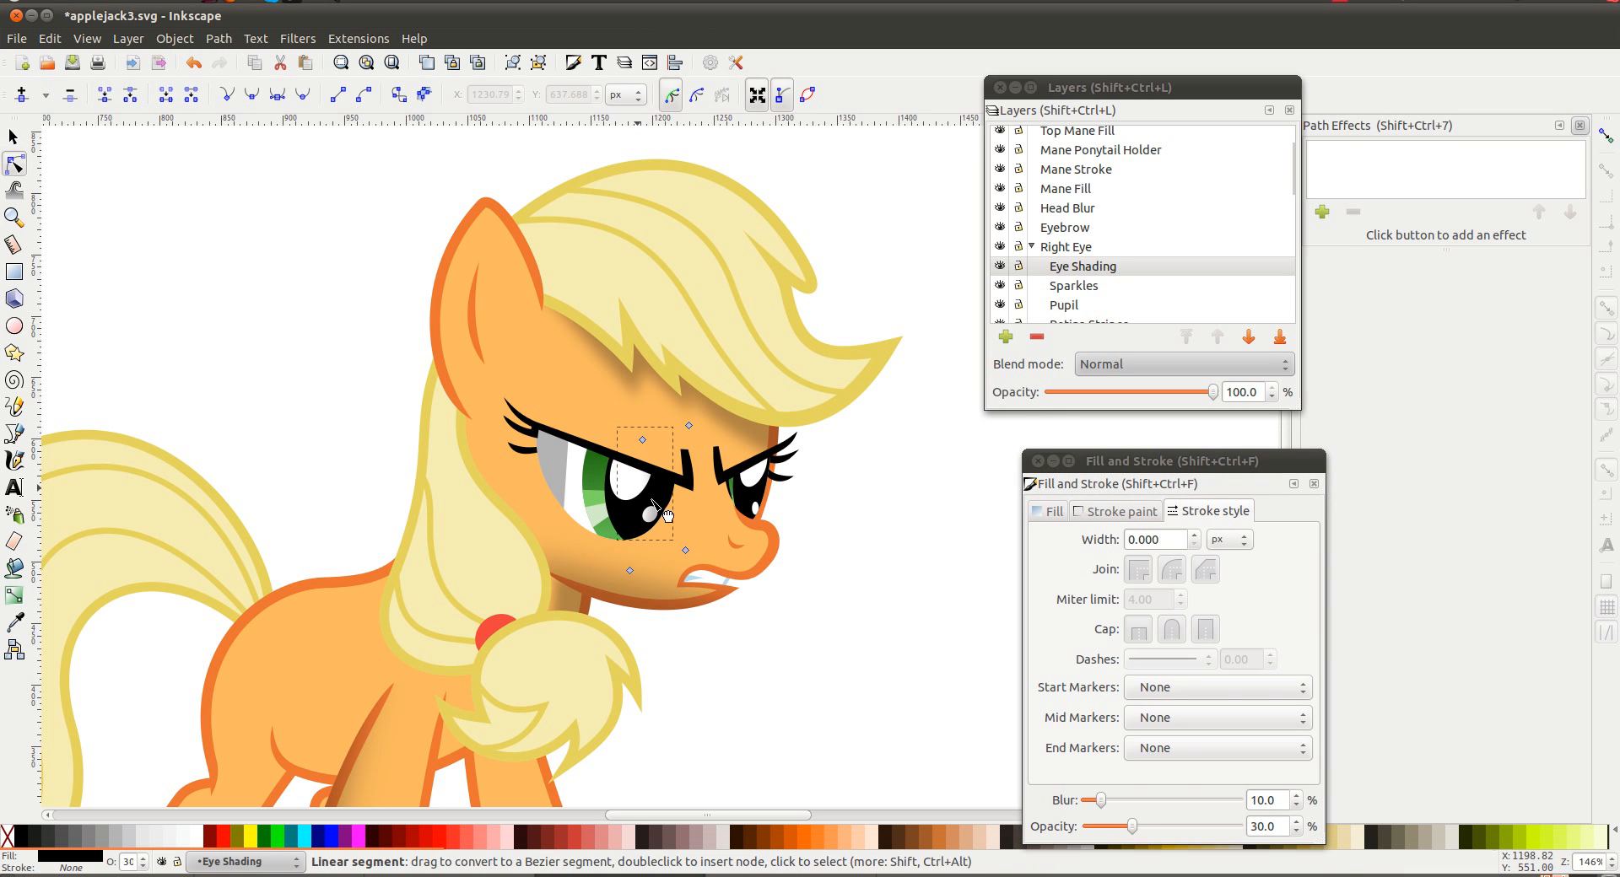
{"action": "left_click", "coordinate": [551, 474]}
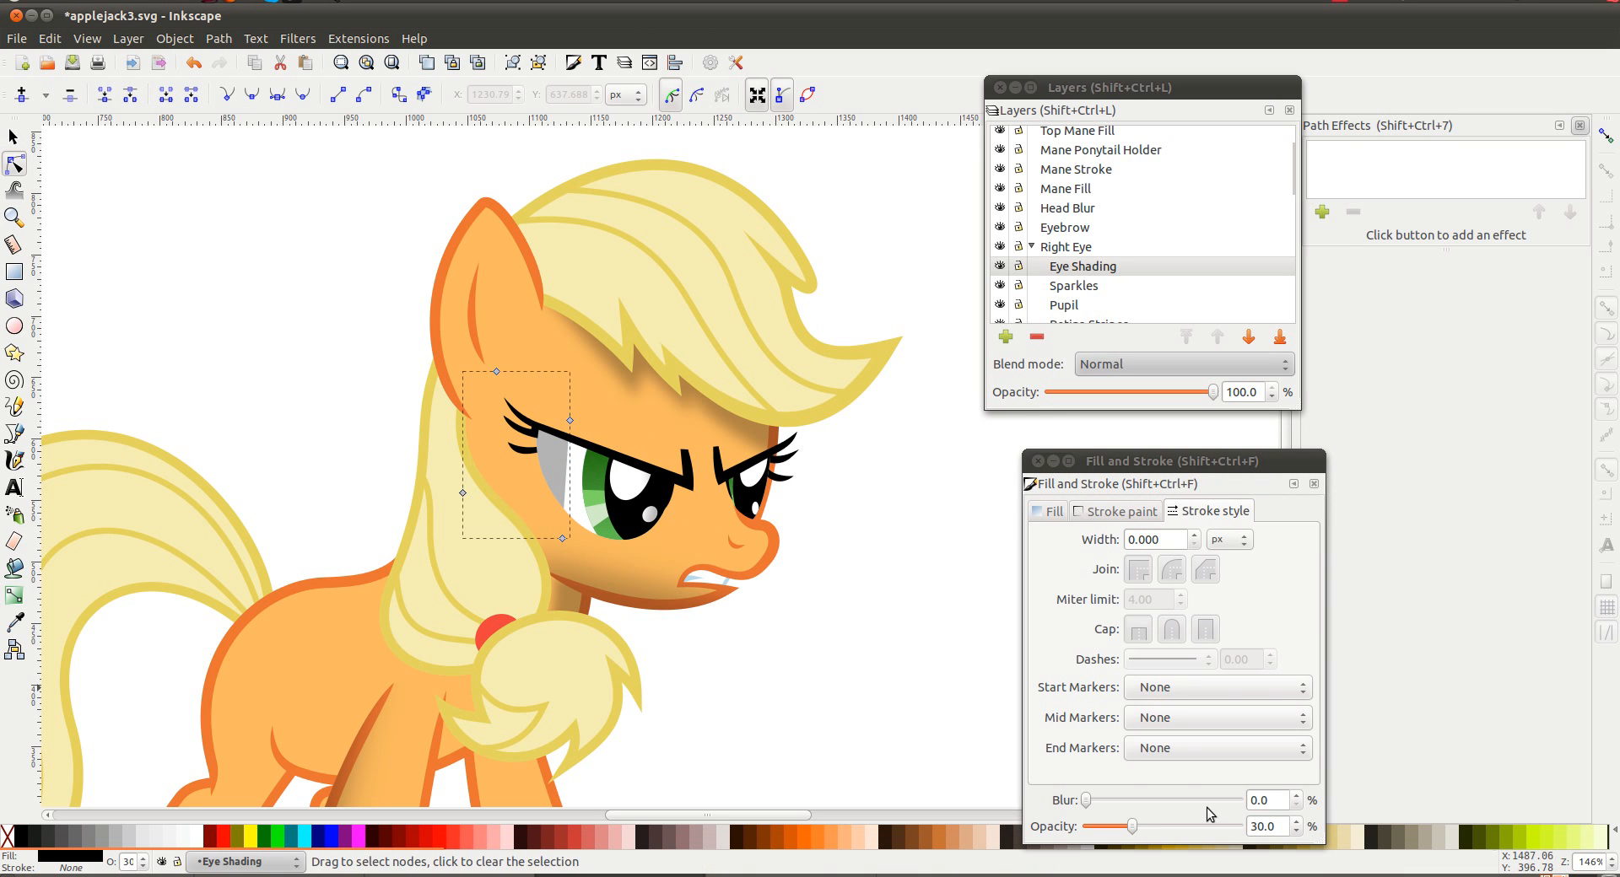
{"action": "double_click", "coordinate": [1268, 798]}
{"action": "type", "text": "10"}
{"action": "key", "text": "Return"}
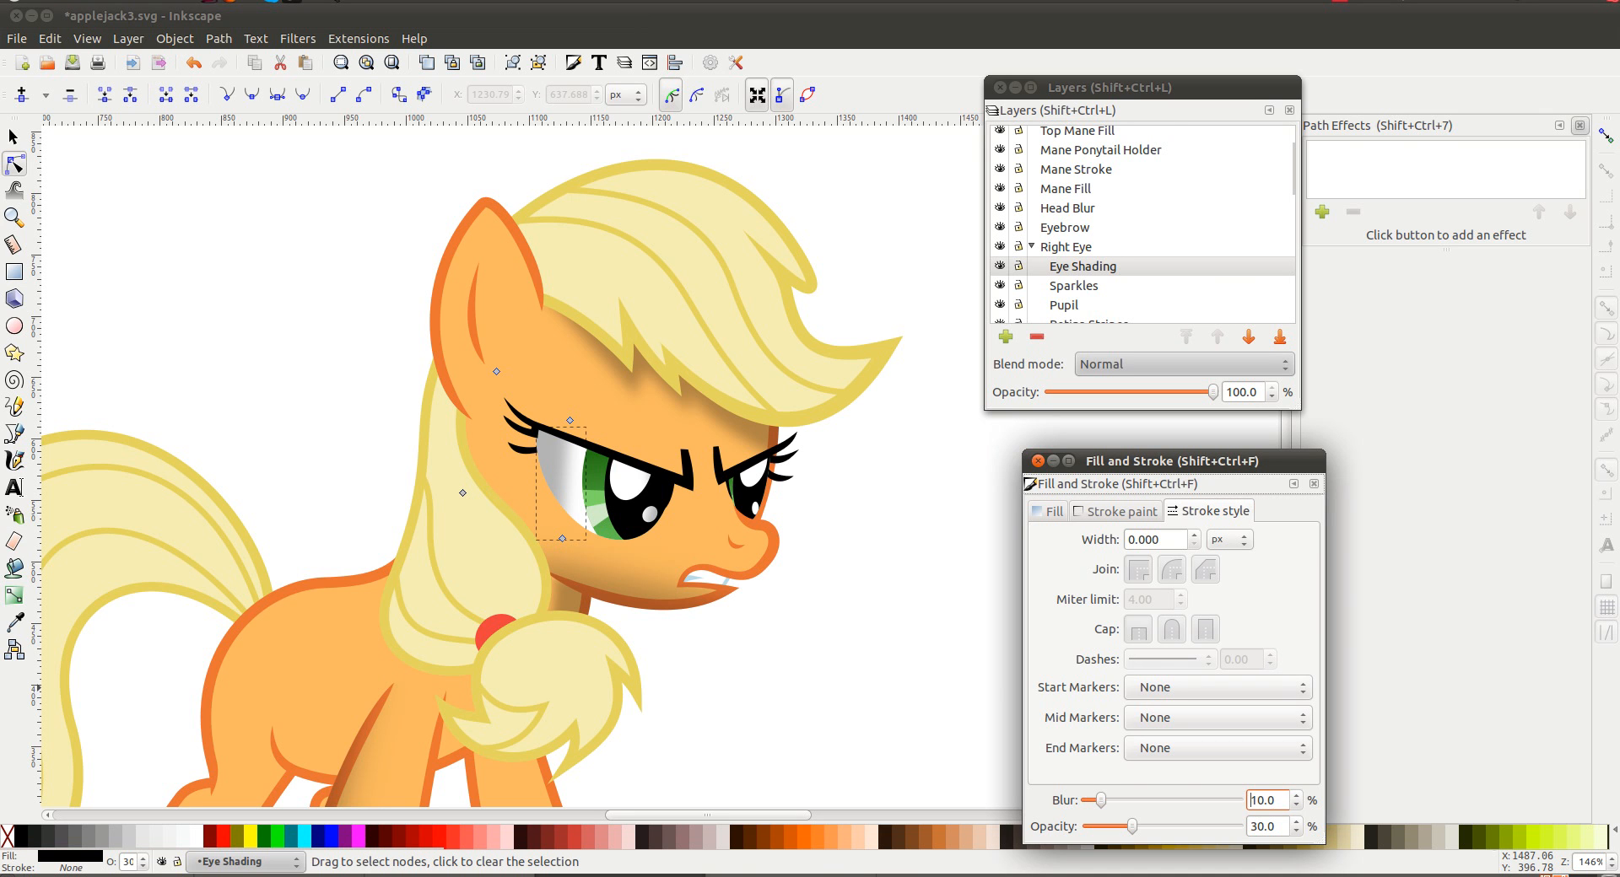
{"action": "type", "text": "15"}
{"action": "key", "text": "Return"}
{"action": "triple_click", "coordinate": [1282, 824]}
{"action": "type", "text": "20"}
{"action": "key", "text": "Return"}
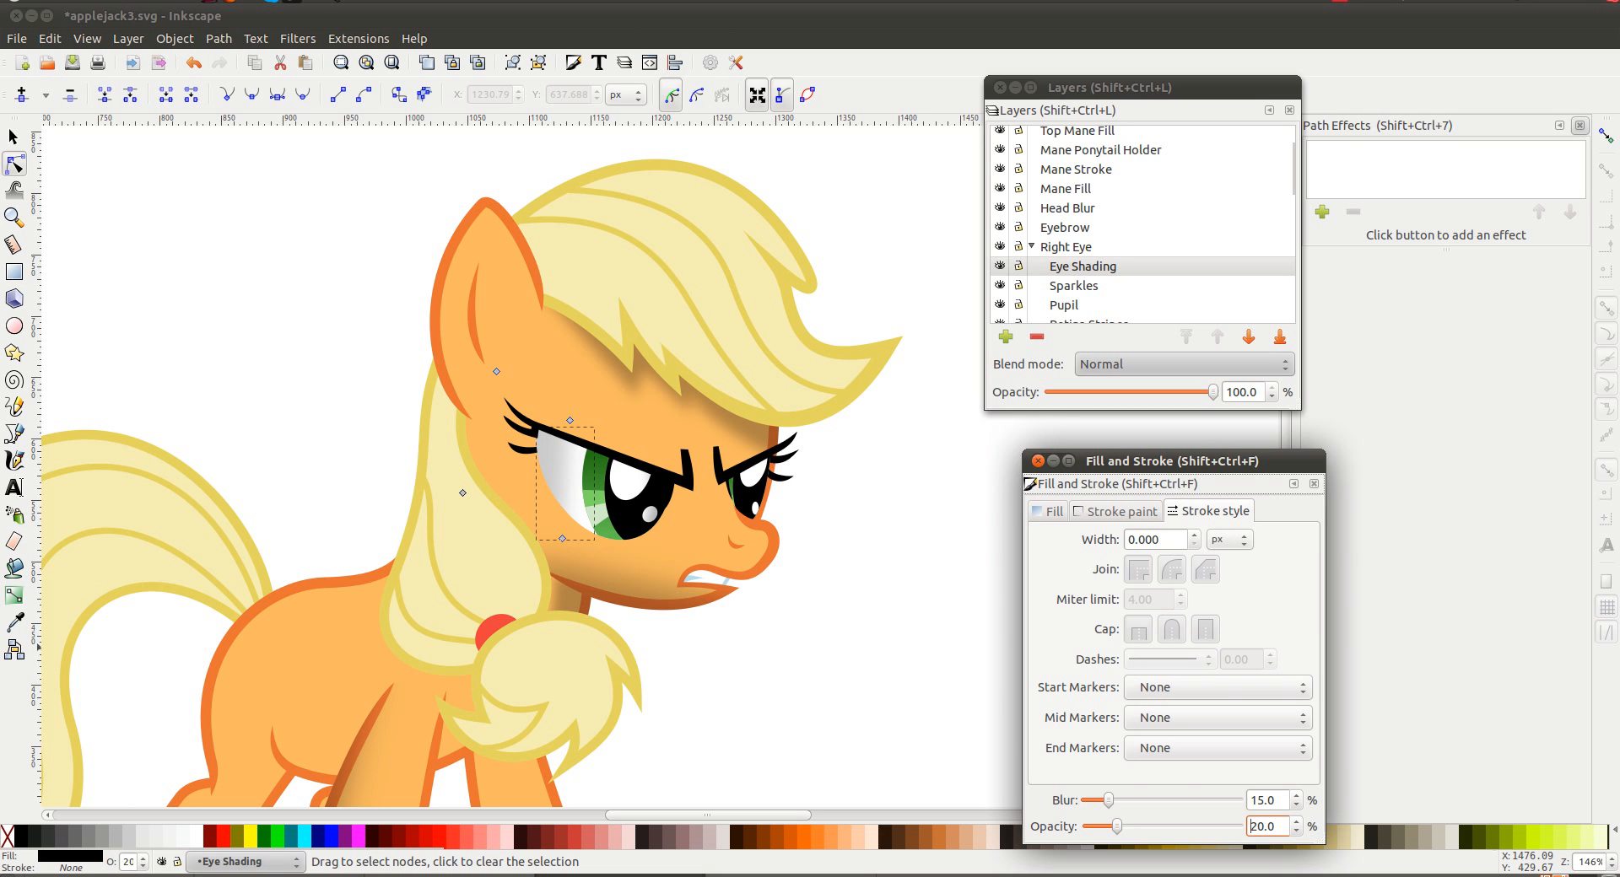
Move the outer-corner eye shading's lower node toward the iris and curve its inner edge along the eye white
{"action": "left_click_drag", "start_coordinate": [561, 538], "coordinate": [589, 555]}
{"action": "left_click", "coordinate": [566, 477]}
{"action": "left_click_drag", "start_coordinate": [579, 477], "coordinate": [562, 475]}
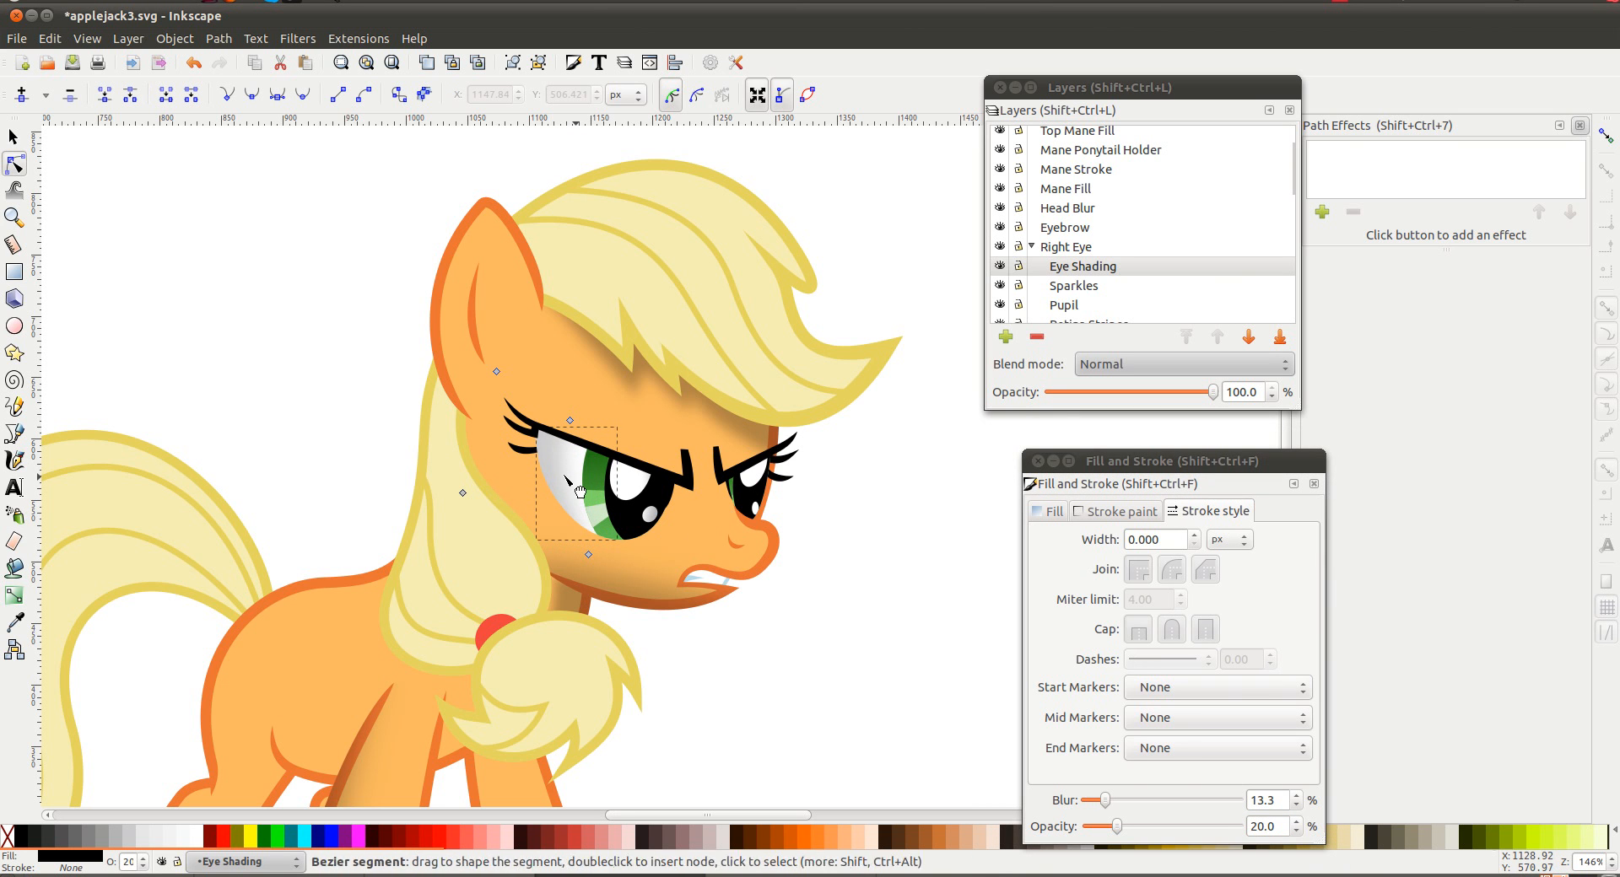
{"action": "left_click", "coordinate": [856, 552]}
{"action": "scroll", "coordinate": [834, 550], "scroll_direction": "down", "scroll_amount": 1}
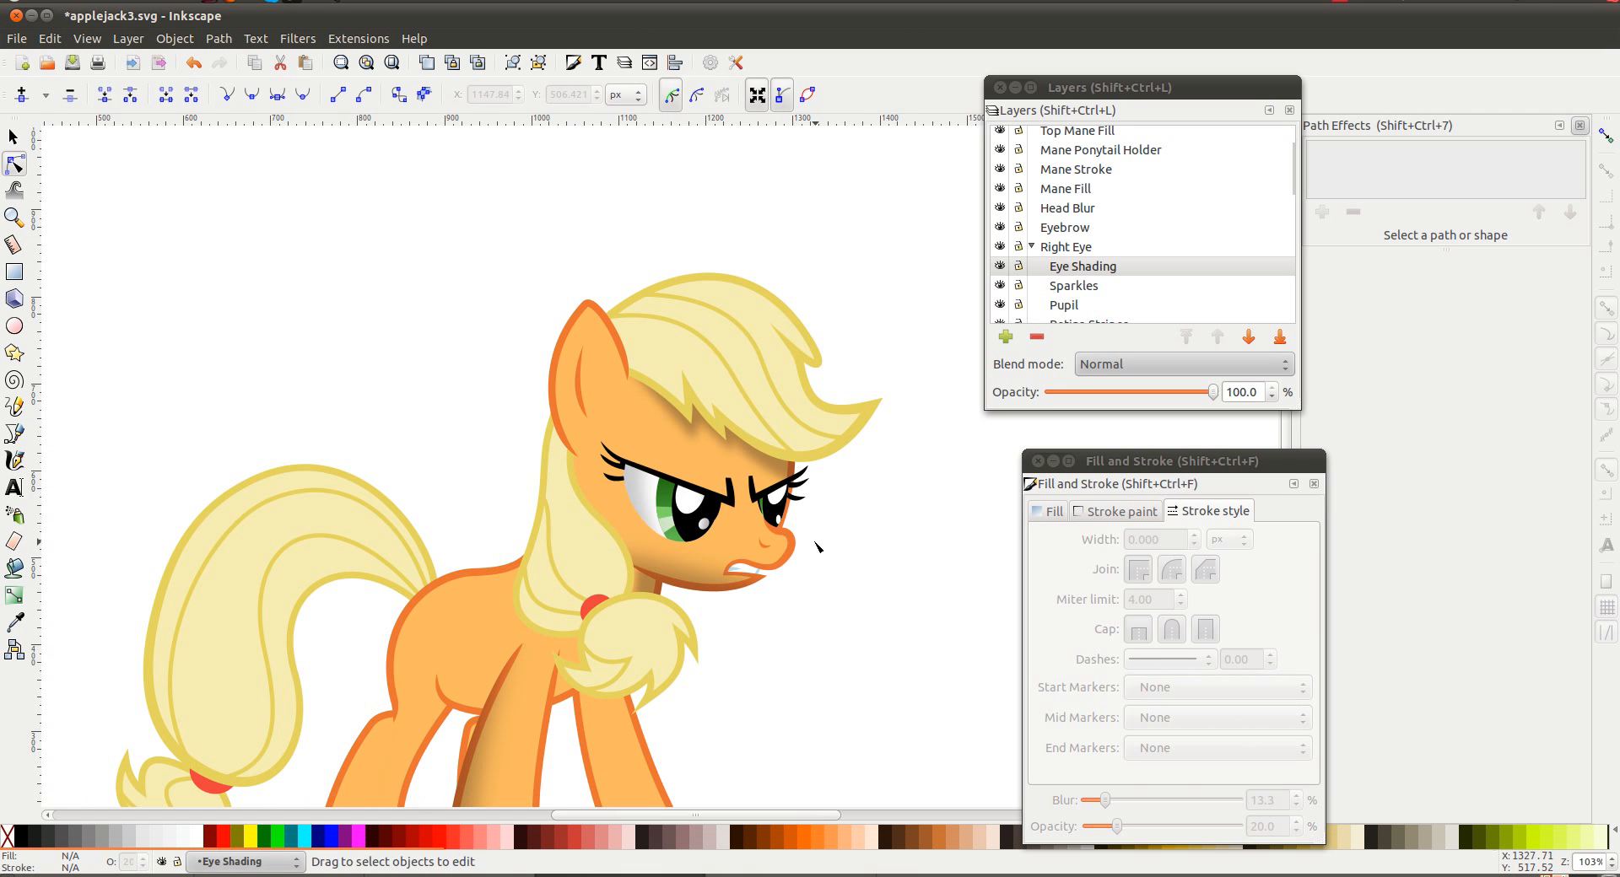
{"action": "scroll", "coordinate": [623, 544], "scroll_direction": "up", "scroll_amount": 2}
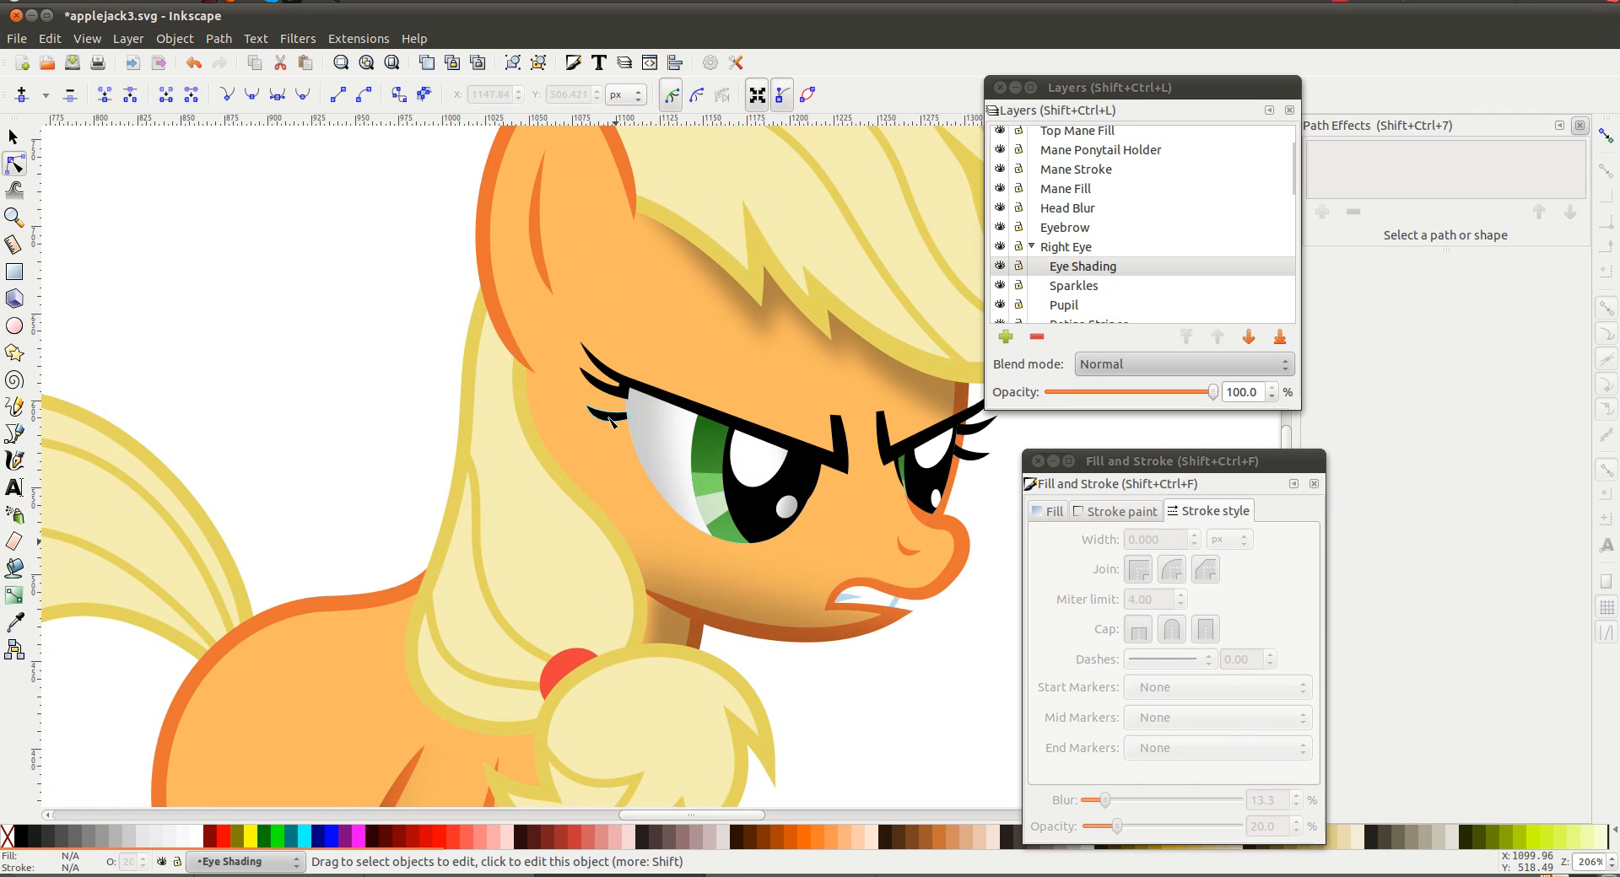
On the Muzzle Shading layer, draw a closed four-node straight-edged shape covering the larger eye from the lash corner to the brow's inner end
{"action": "scroll", "coordinate": [1094, 249], "scroll_direction": "down", "scroll_amount": 1}
{"action": "scroll", "coordinate": [1094, 248], "scroll_direction": "down", "scroll_amount": 3}
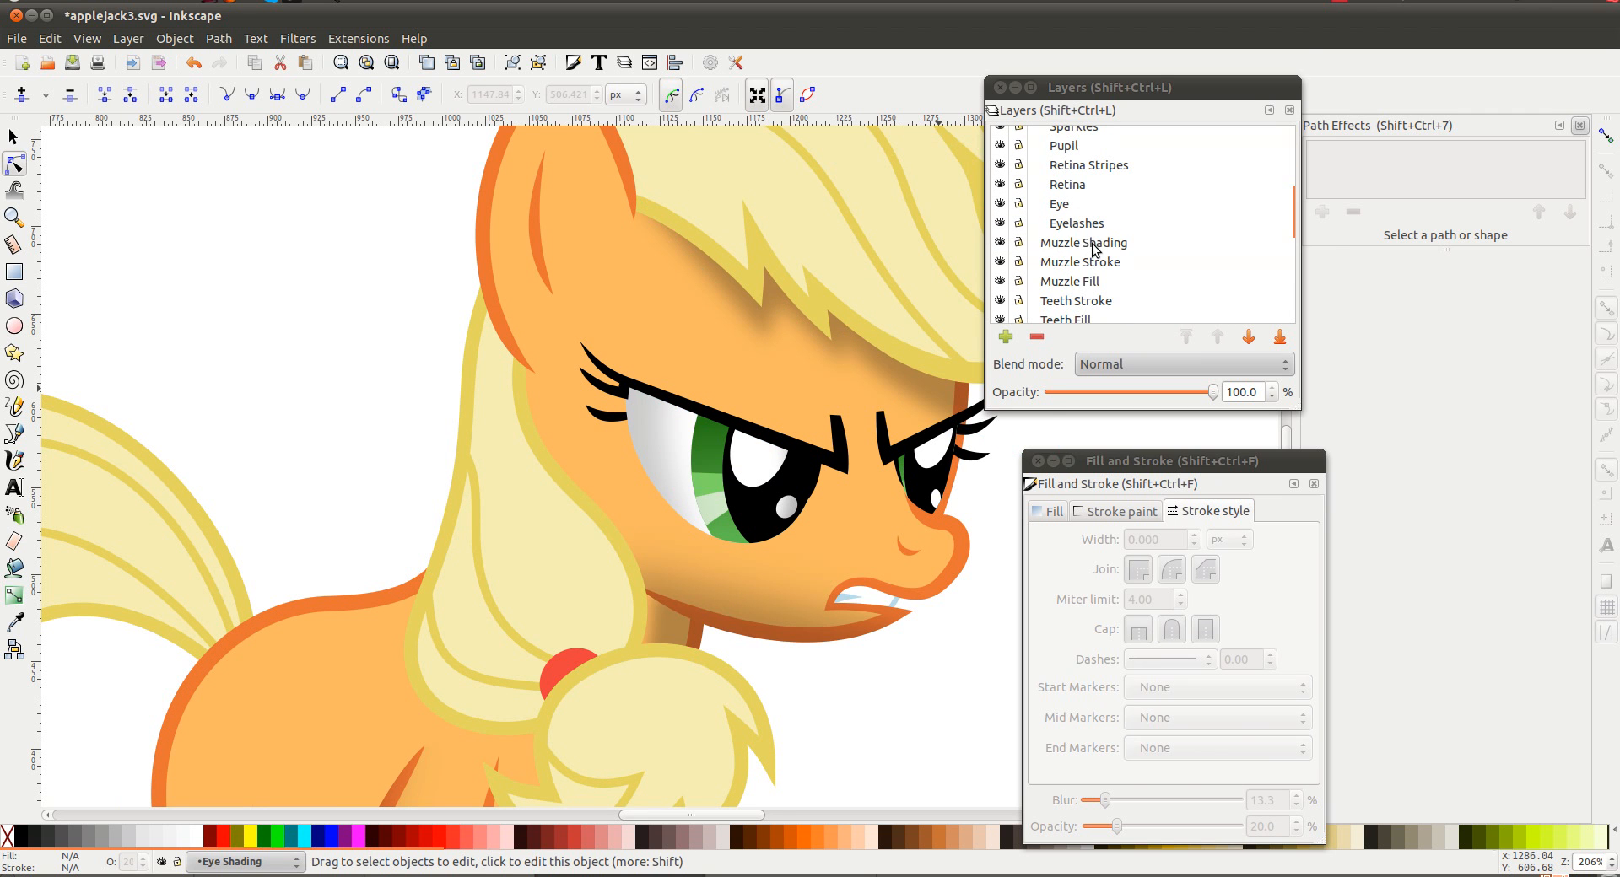
{"action": "left_click", "coordinate": [1091, 244]}
{"action": "key", "text": "b"}
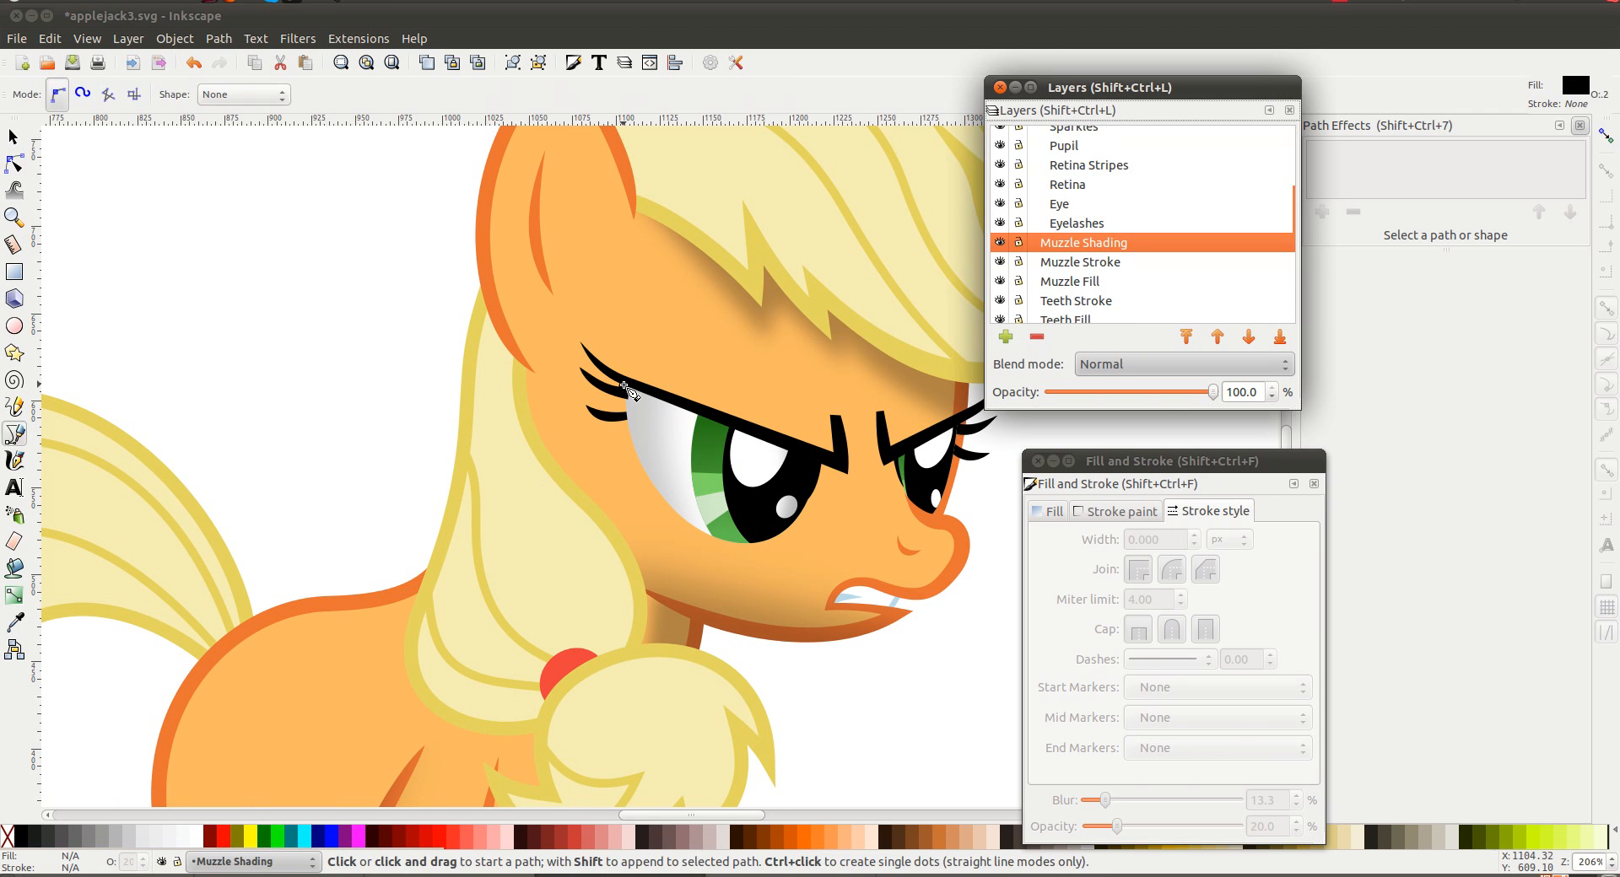
{"action": "left_click", "coordinate": [625, 381]}
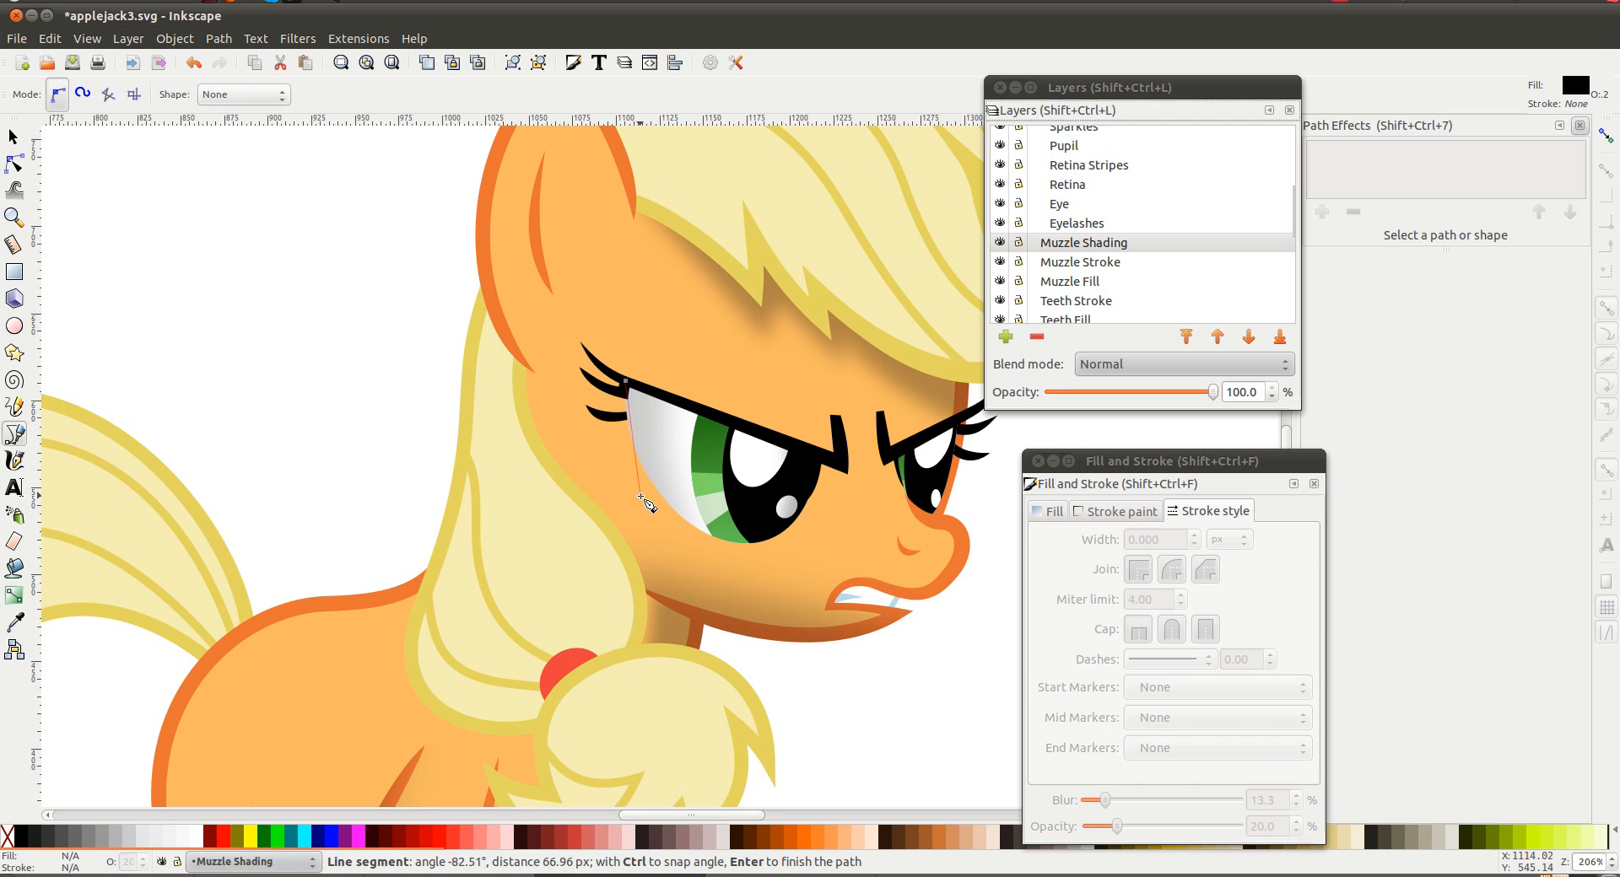
{"action": "left_click", "coordinate": [645, 486]}
{"action": "left_click", "coordinate": [793, 531]}
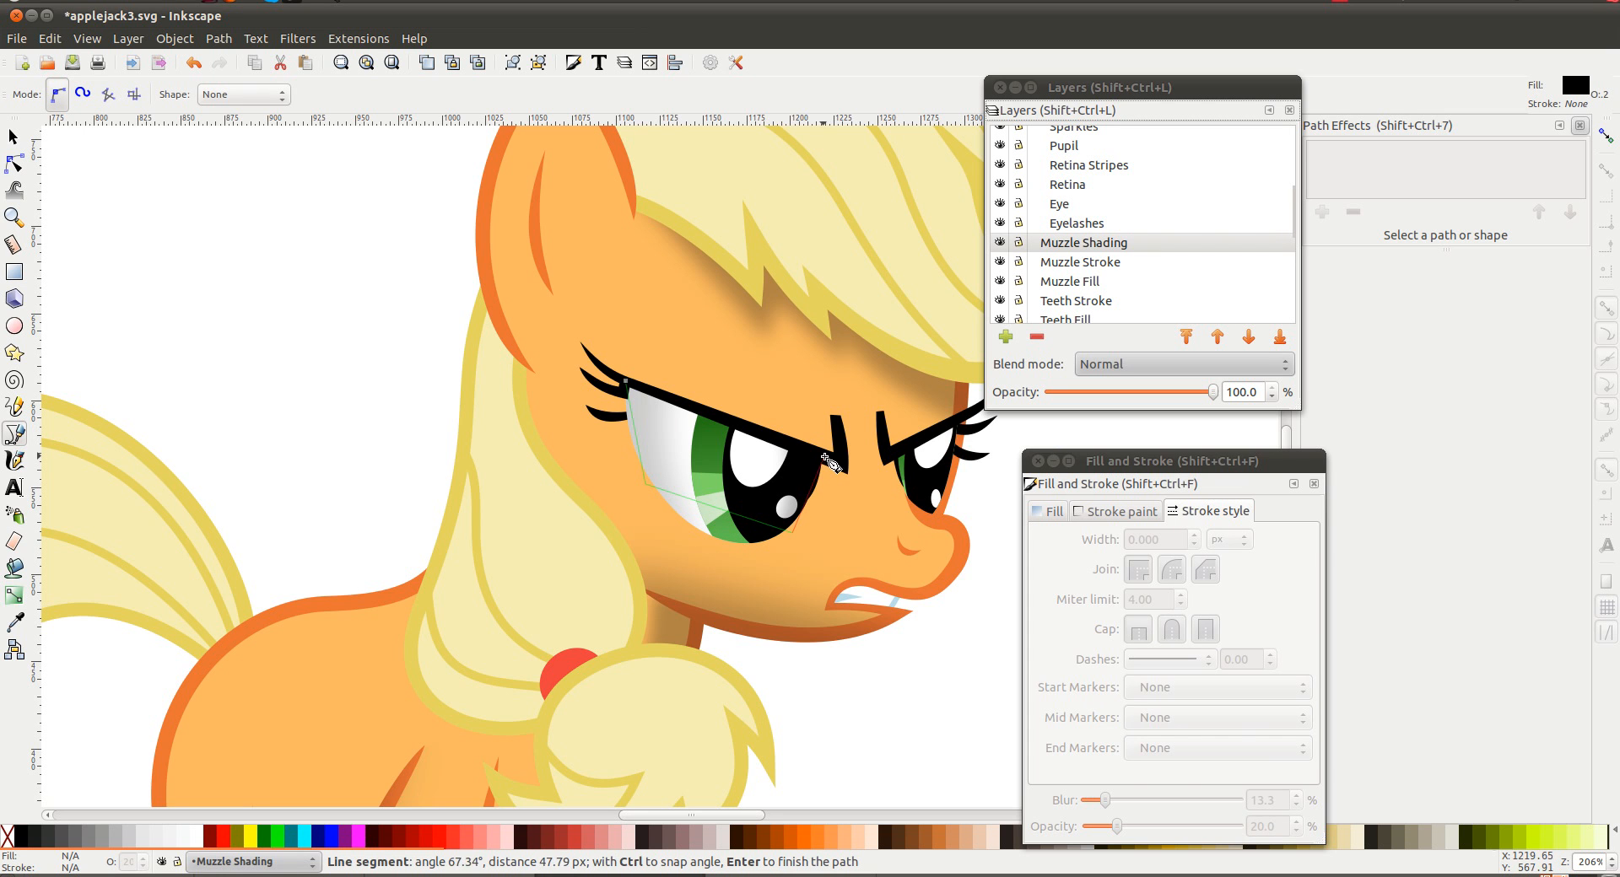
{"action": "double_click", "coordinate": [825, 458]}
{"action": "key", "text": "n"}
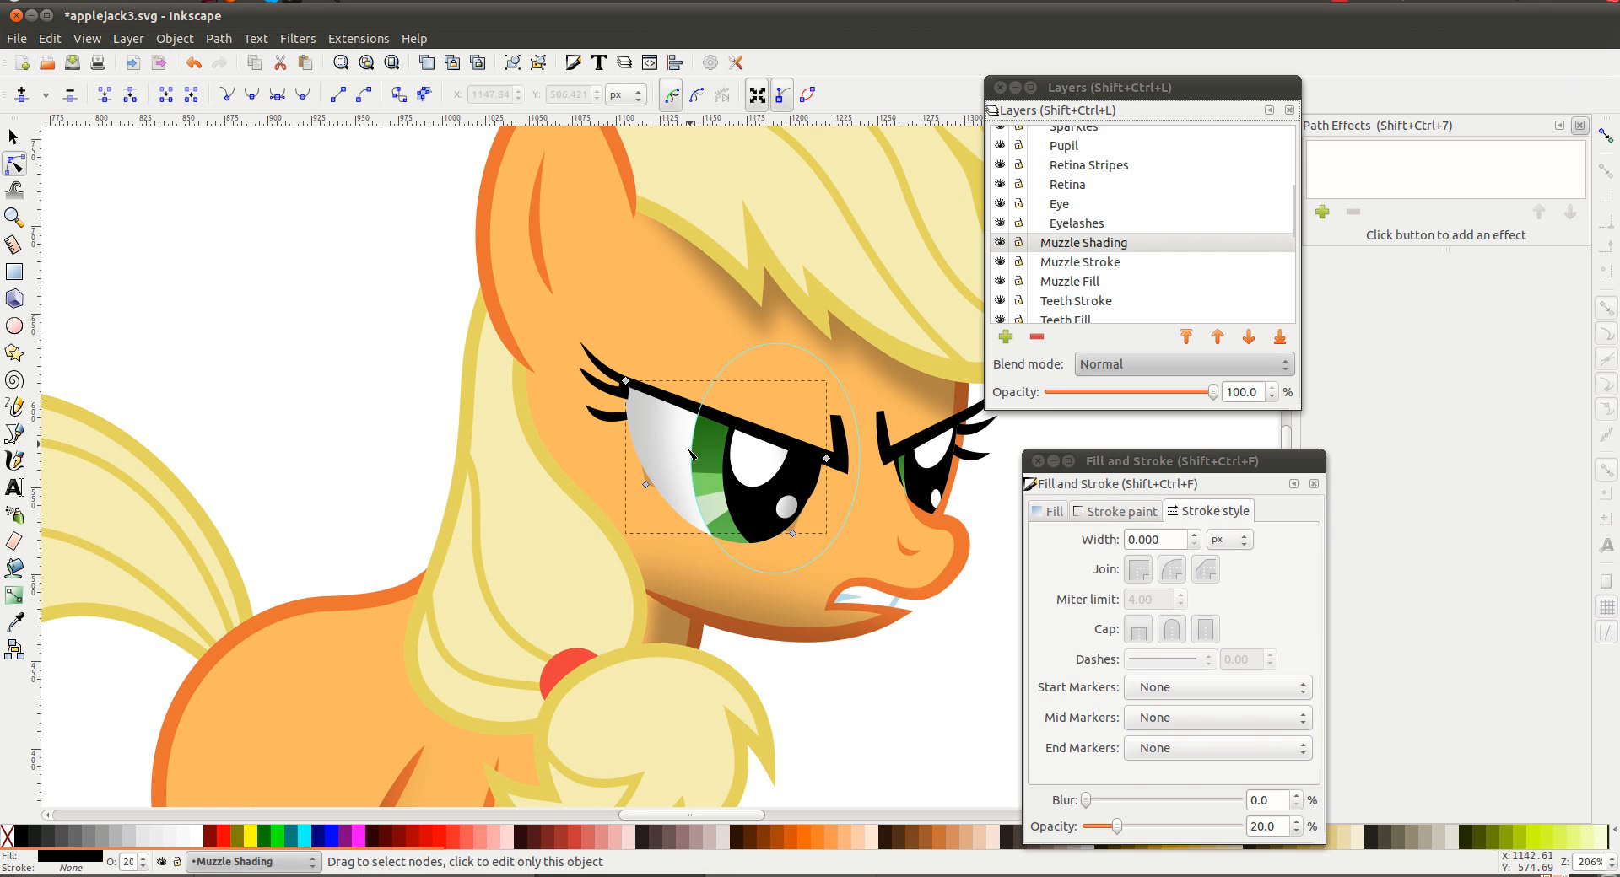
Curve the new shape's side and lower edges just outside the larger eye's outline and make its two lower nodes smooth
{"action": "left_click_drag", "start_coordinate": [640, 439], "coordinate": [628, 435]}
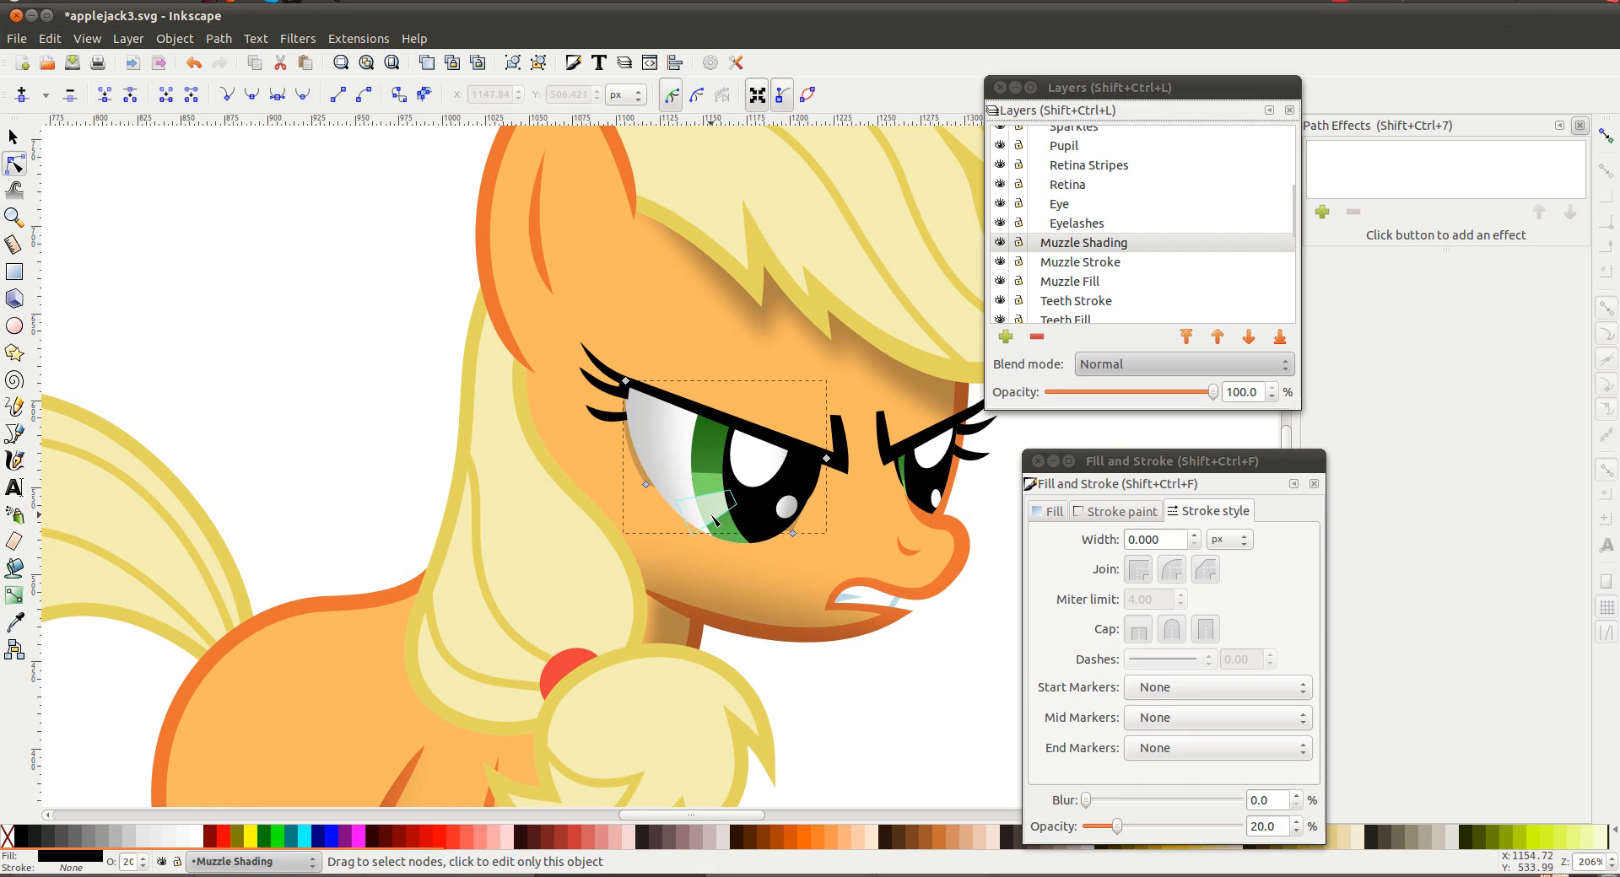
{"action": "left_click_drag", "start_coordinate": [705, 532], "coordinate": [740, 551]}
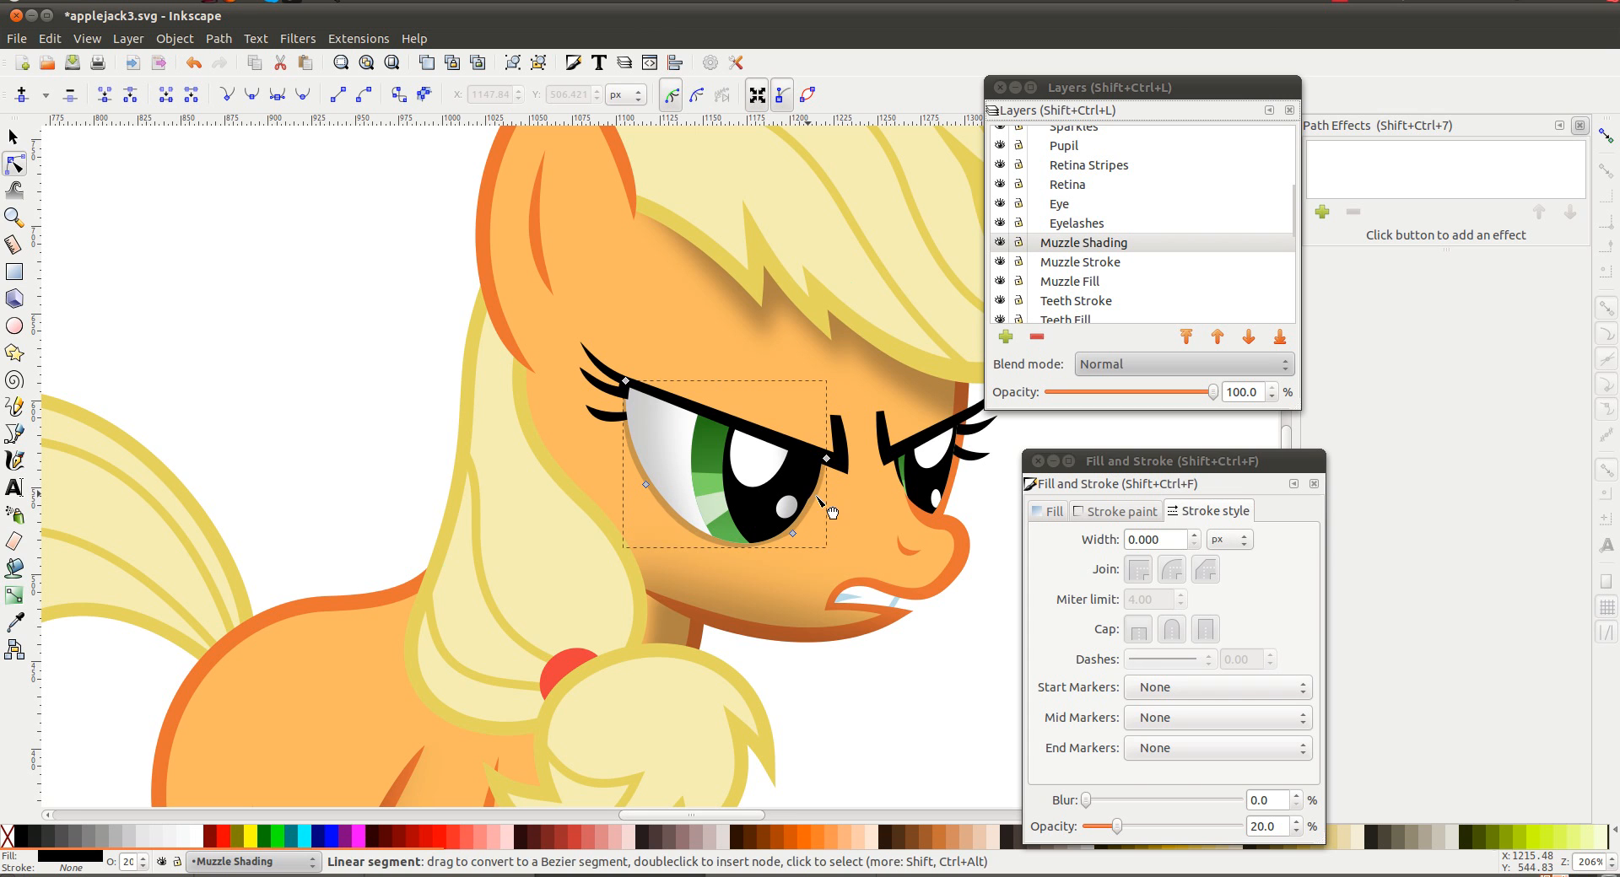
{"action": "left_click", "coordinate": [742, 550]}
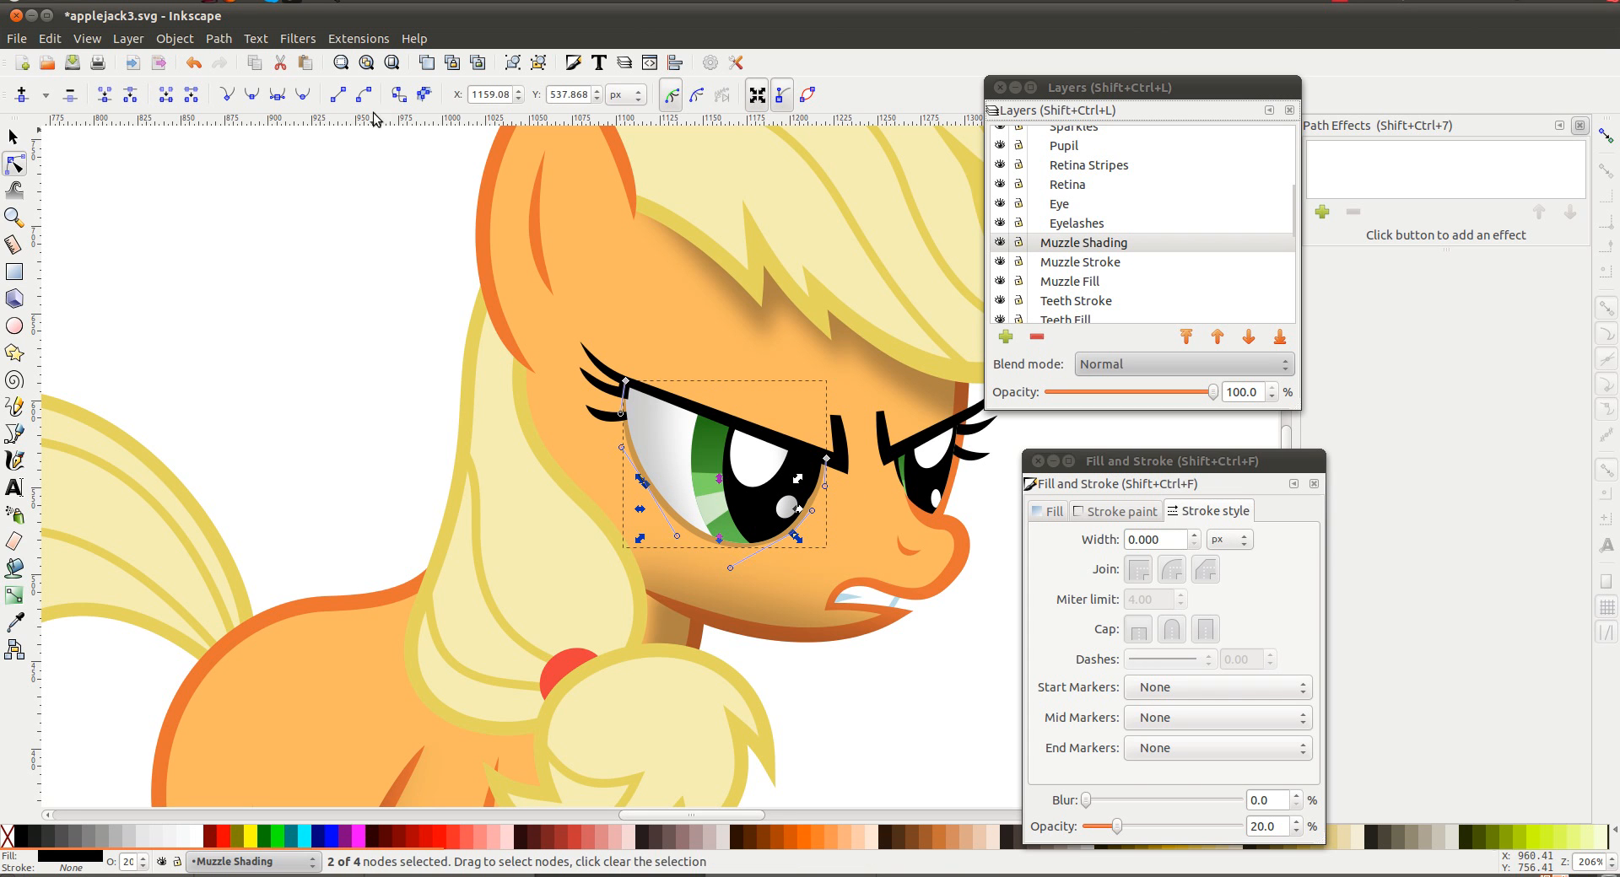
{"action": "left_click", "coordinate": [253, 94]}
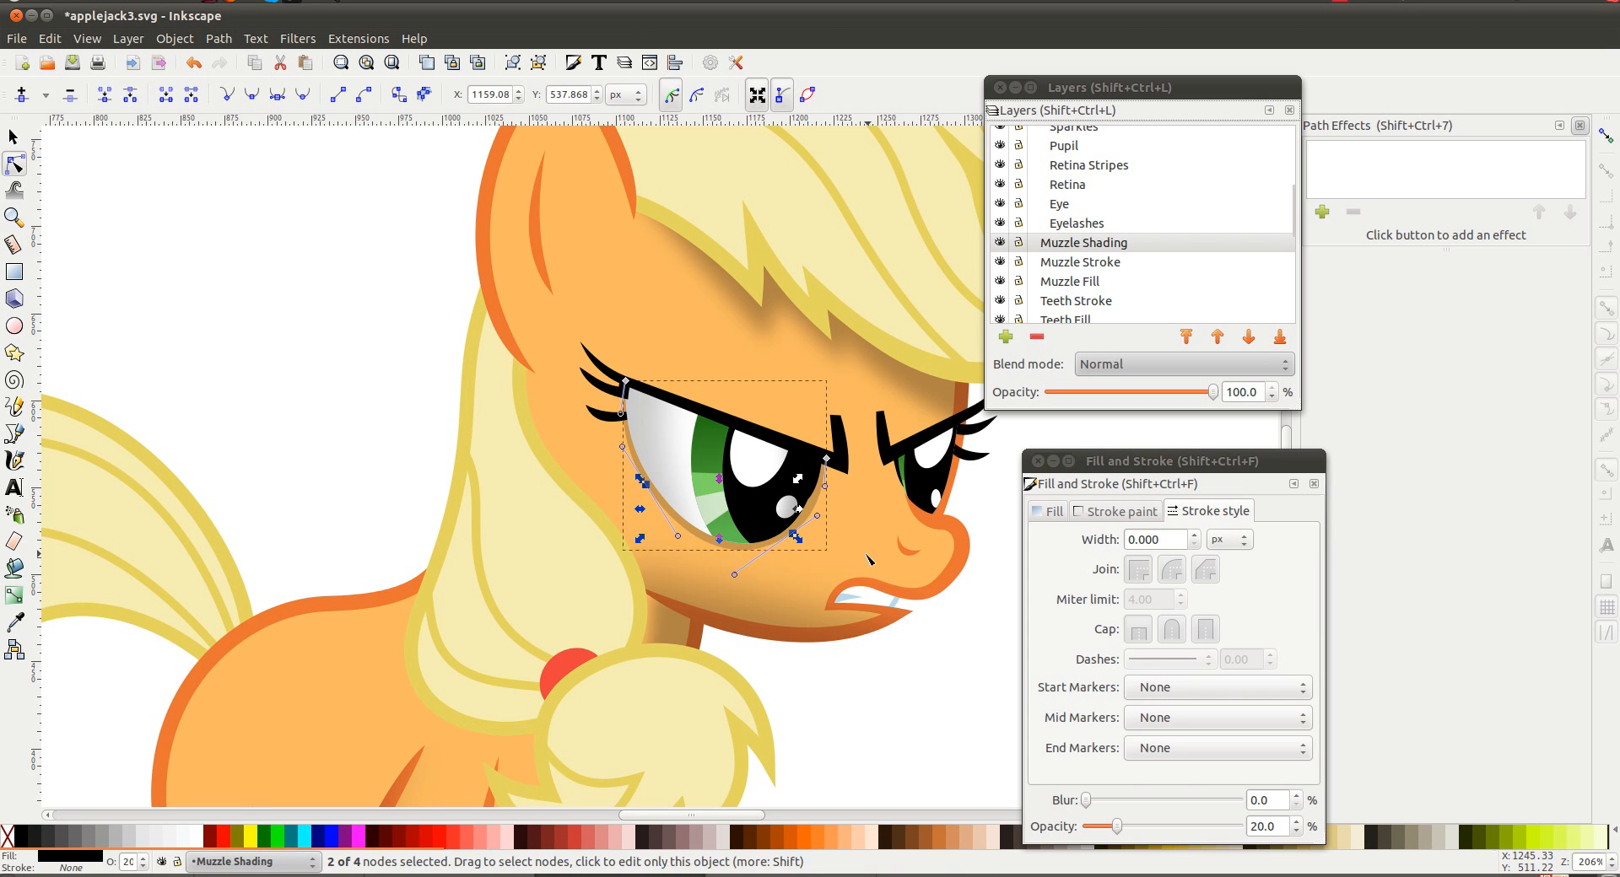
Set the shading around the larger eye to 5% blur and 15% opacity
{"action": "double_click", "coordinate": [1260, 803]}
{"action": "type", "text": "5"}
{"action": "key", "text": "Return"}
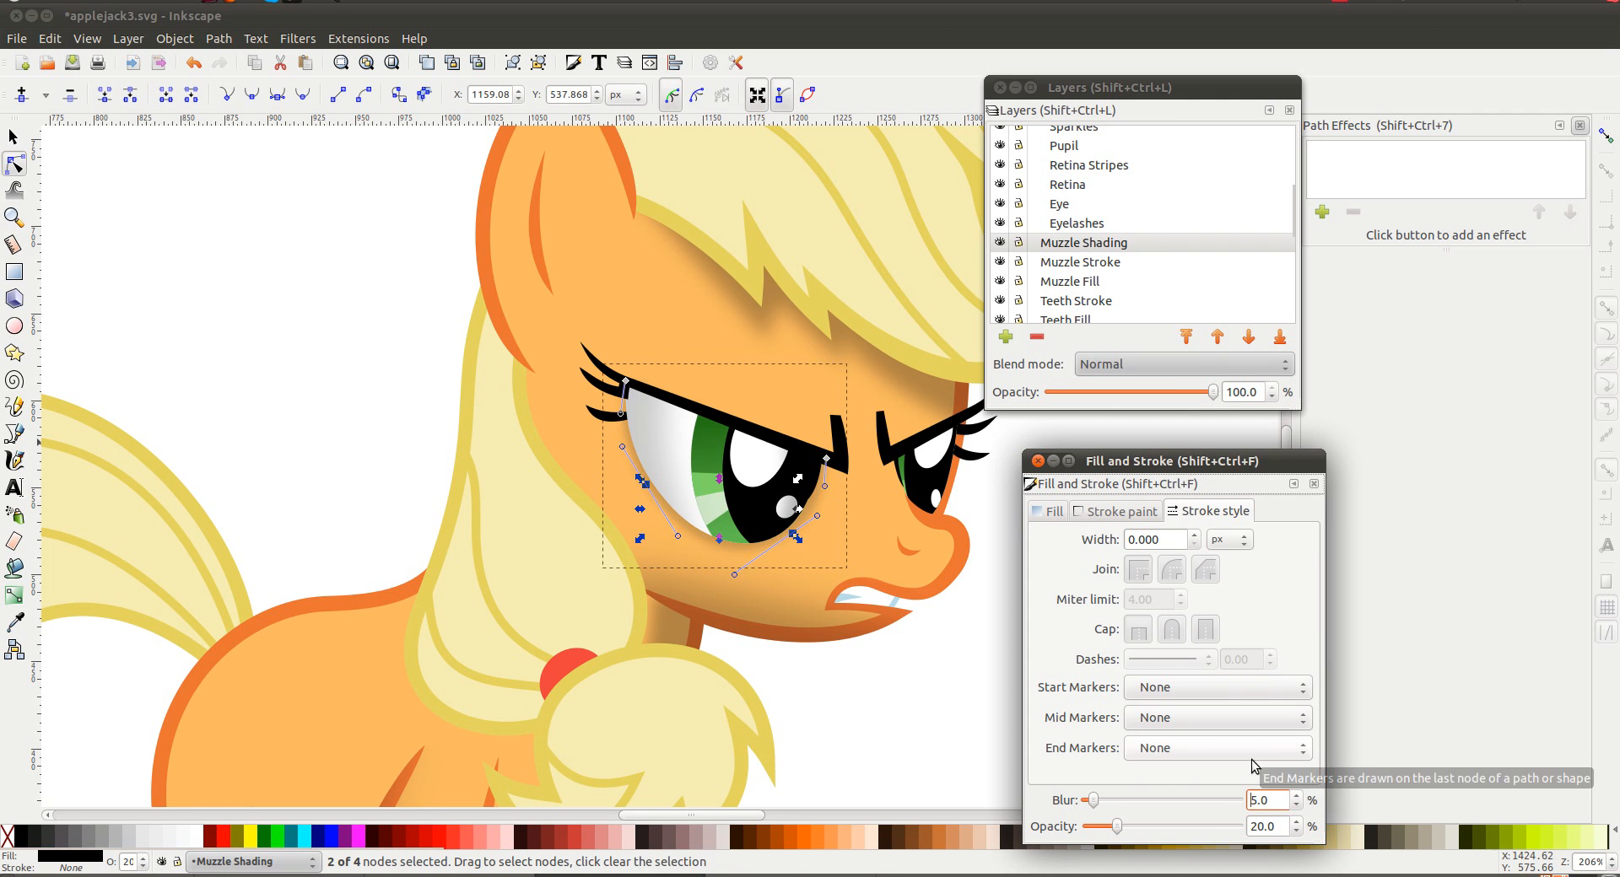
{"action": "double_click", "coordinate": [1276, 830]}
{"action": "type", "text": "15"}
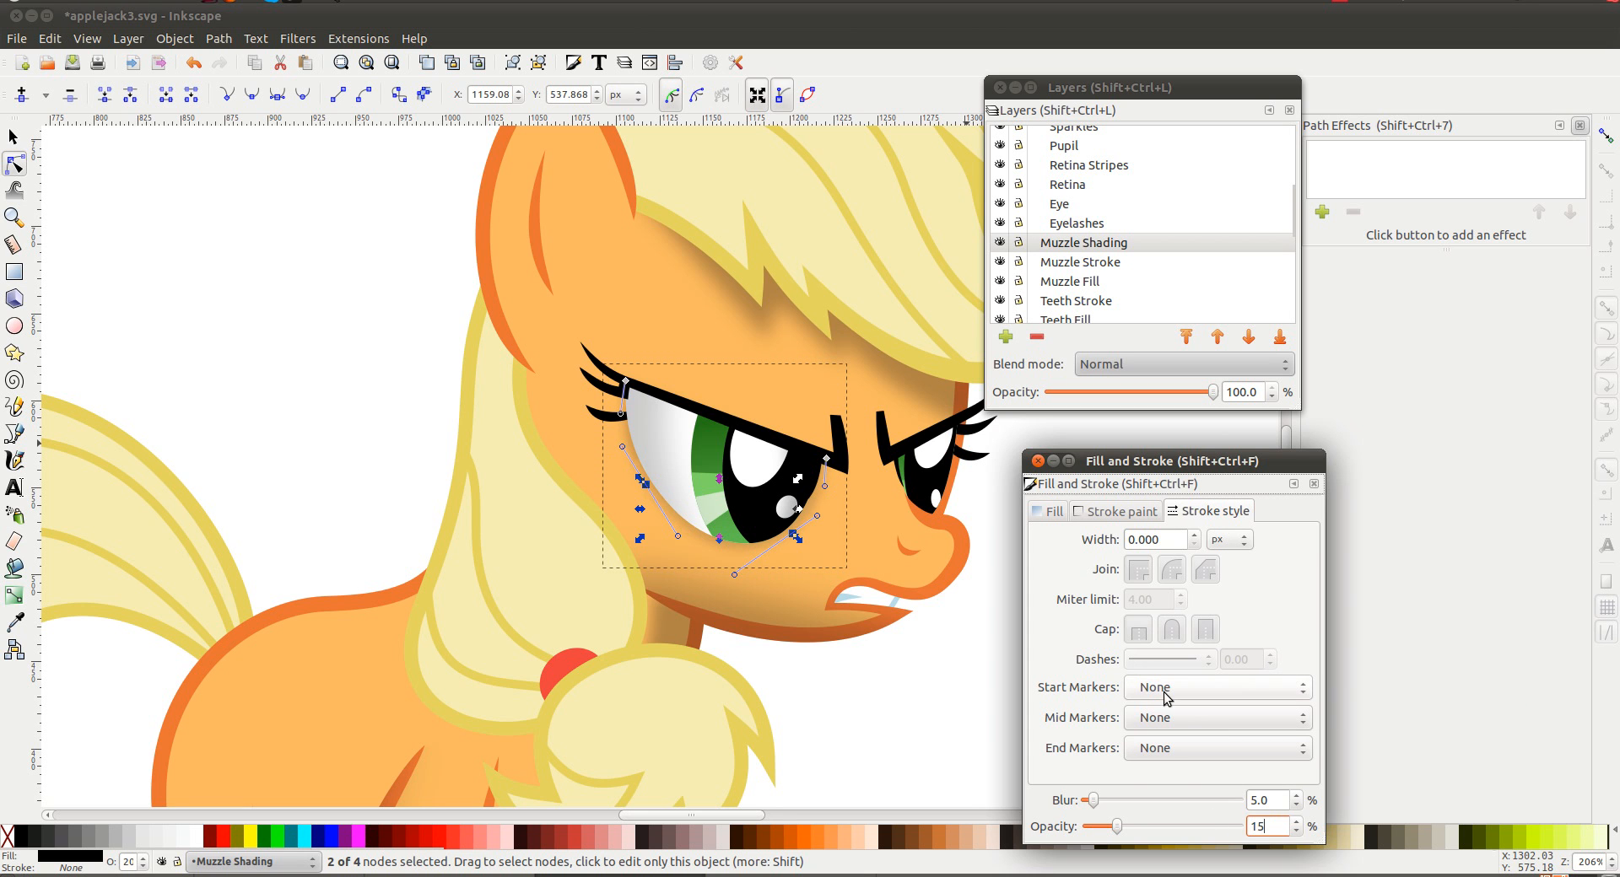
{"action": "left_click", "coordinate": [203, 437]}
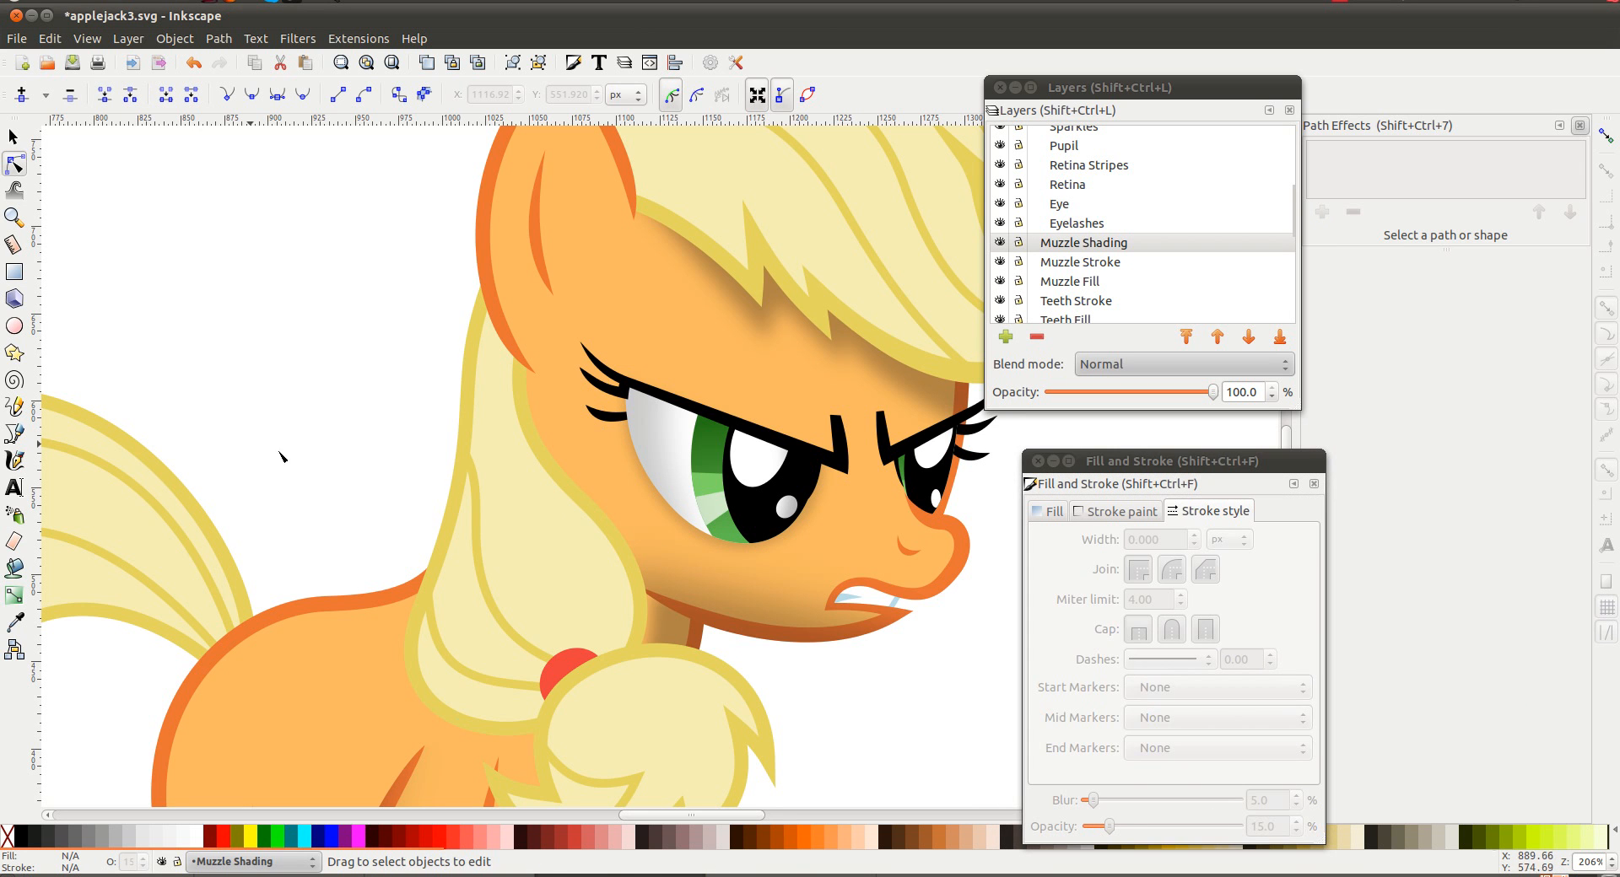
Shift the around-eye shading's edge slightly outward at the larger eye's outer corner
{"action": "scroll", "coordinate": [708, 624], "scroll_direction": "down", "scroll_amount": 2}
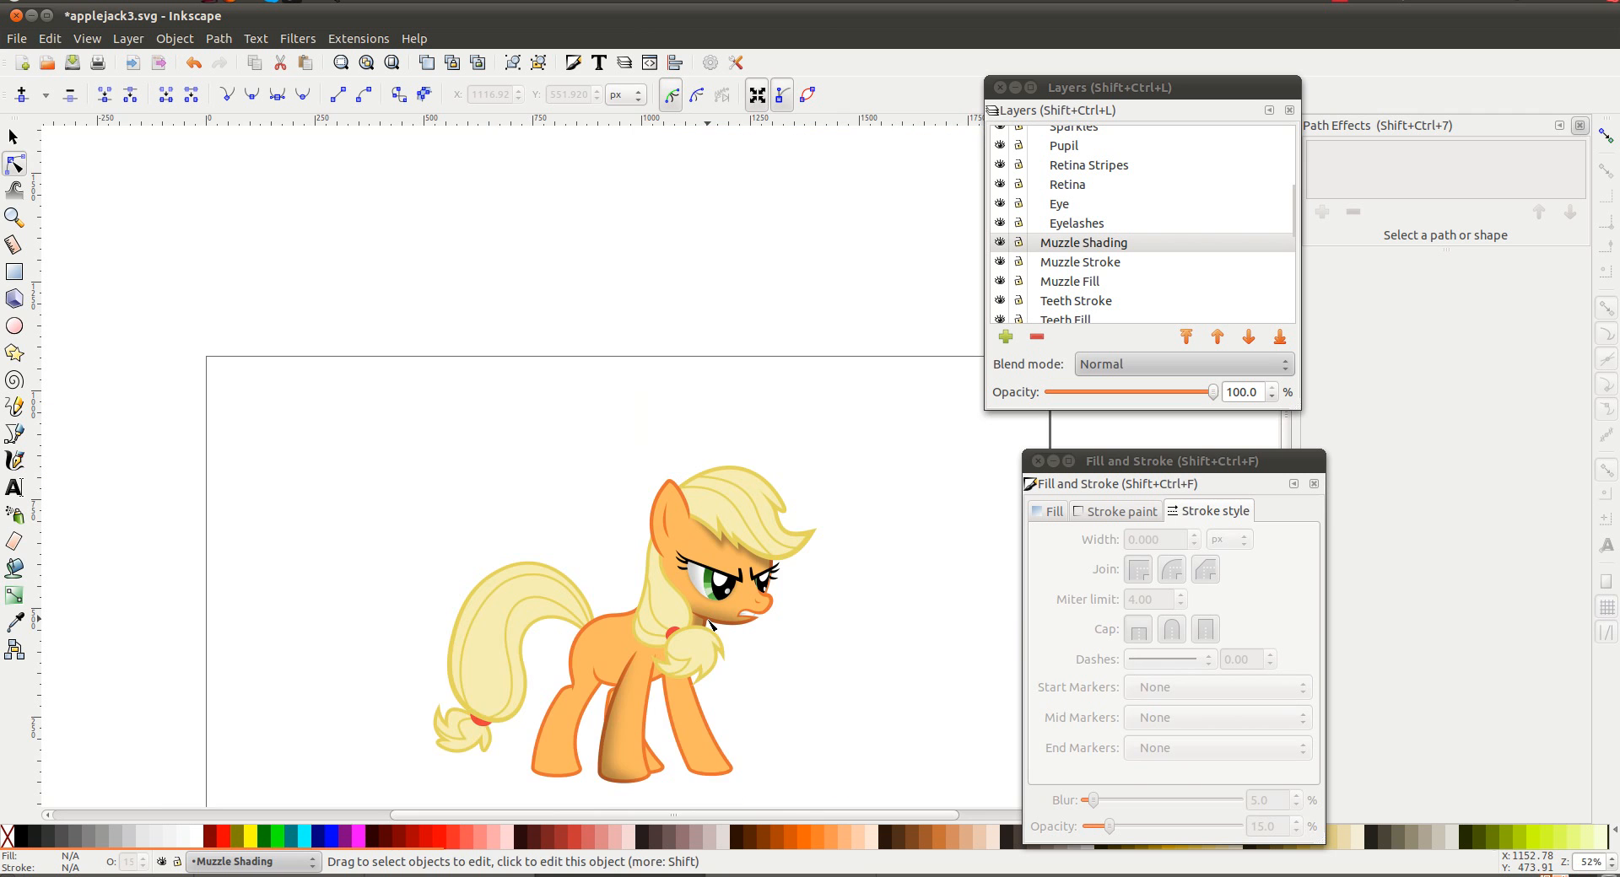
{"action": "scroll", "coordinate": [642, 612], "scroll_direction": "up", "scroll_amount": 2}
{"action": "scroll", "coordinate": [622, 605], "scroll_direction": "up", "scroll_amount": 2}
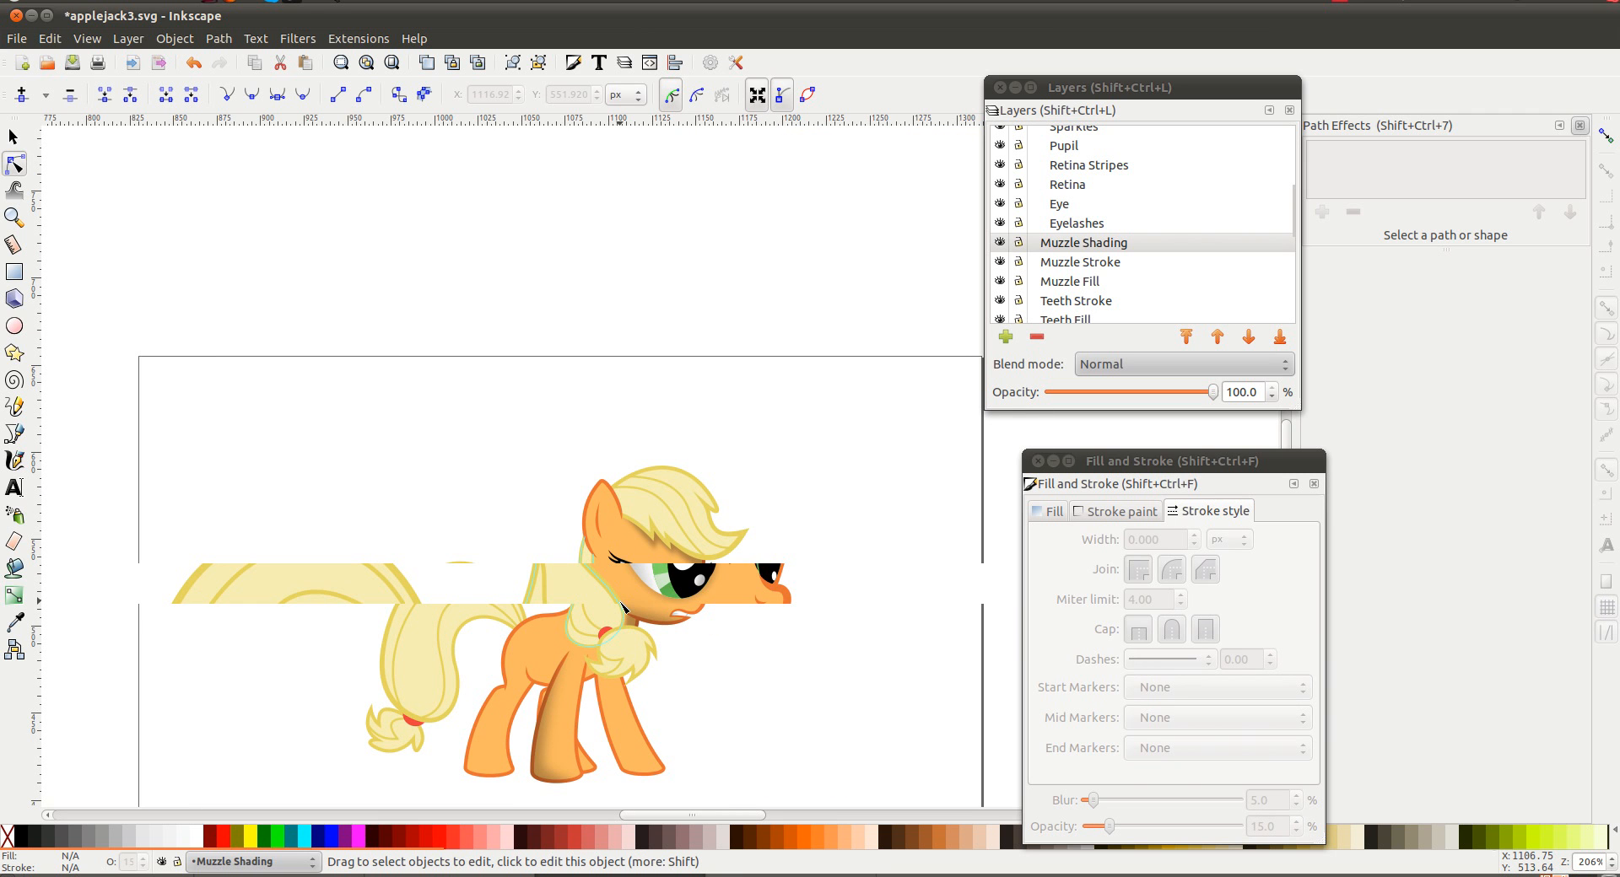
{"action": "left_click", "coordinate": [668, 580]}
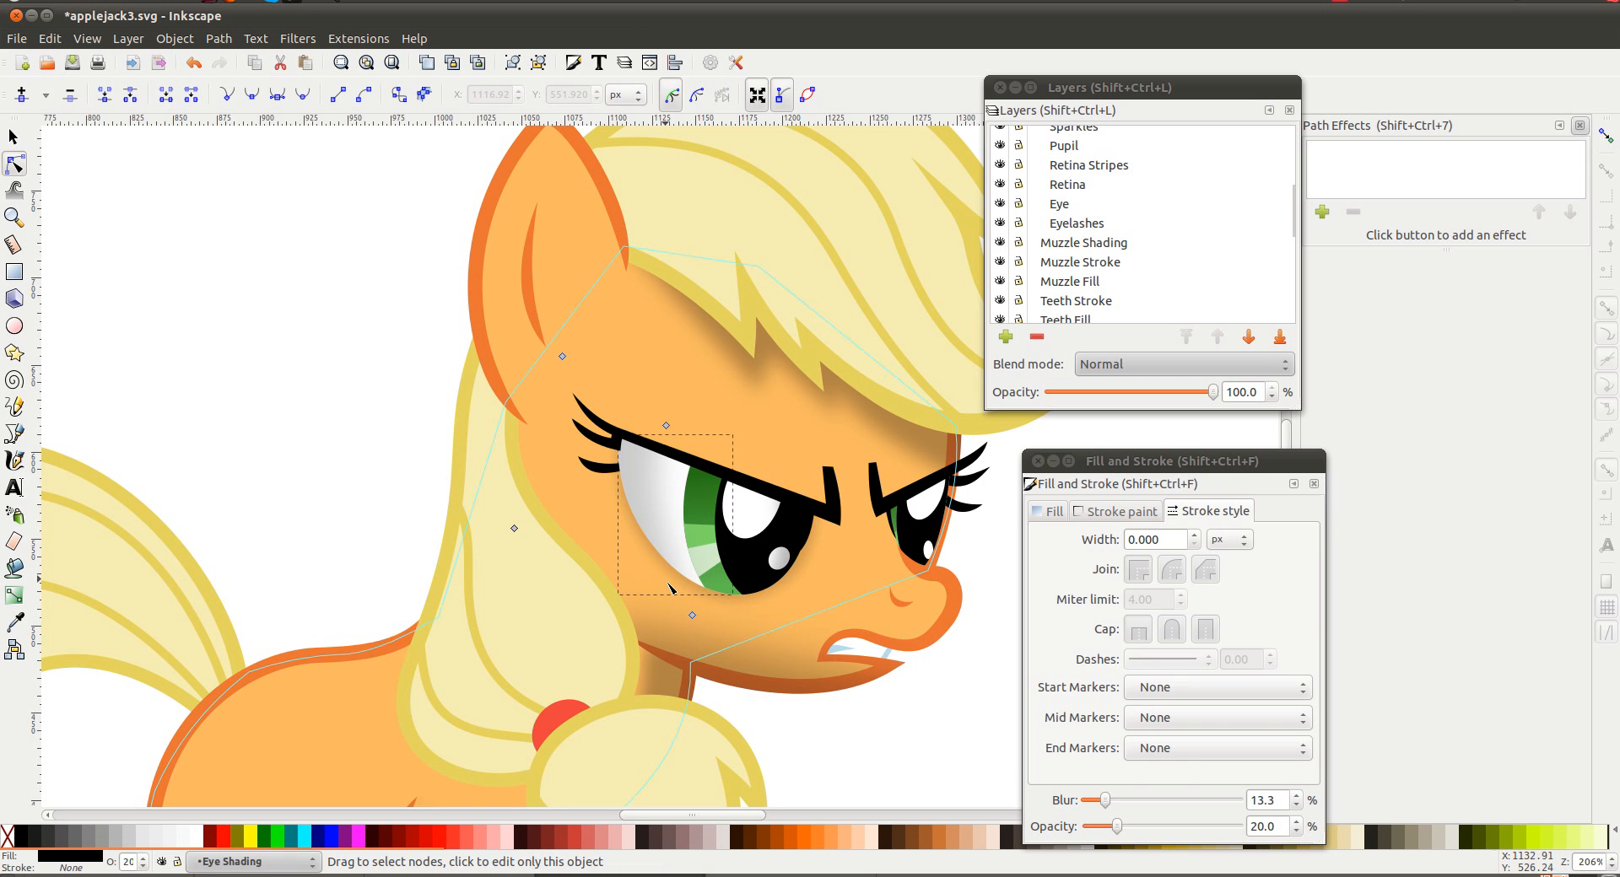
{"action": "left_click", "coordinate": [636, 530]}
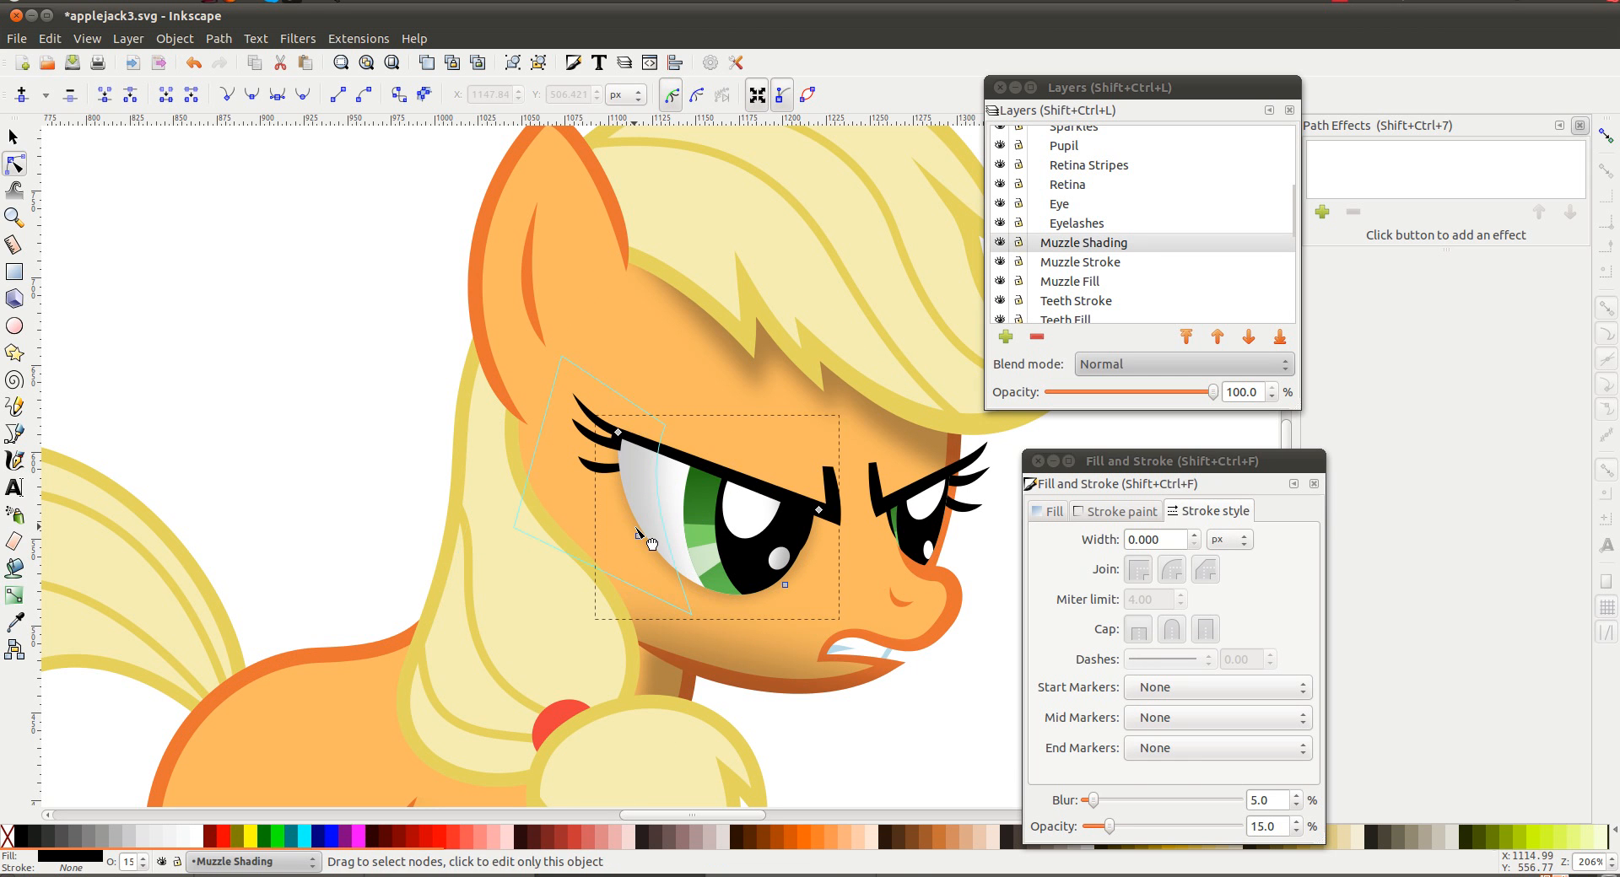
{"action": "left_click", "coordinate": [640, 527]}
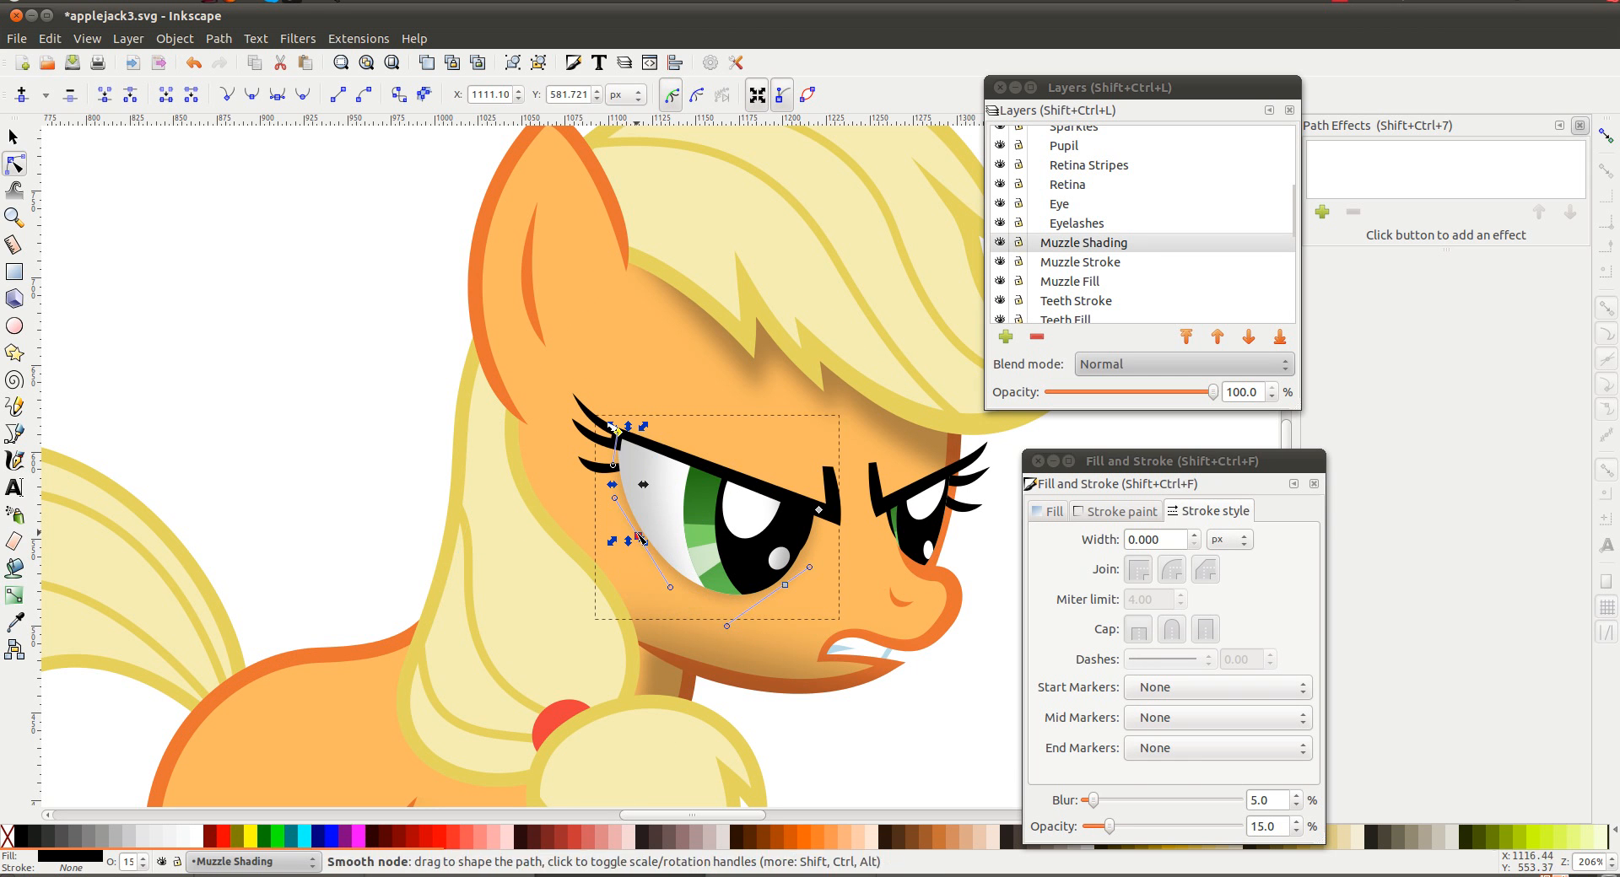
{"action": "left_click_drag", "start_coordinate": [639, 535], "coordinate": [633, 536]}
{"action": "left_click", "coordinate": [478, 457]}
{"action": "left_click", "coordinate": [397, 428]}
{"action": "scroll", "coordinate": [398, 463], "scroll_direction": "down", "scroll_amount": 1}
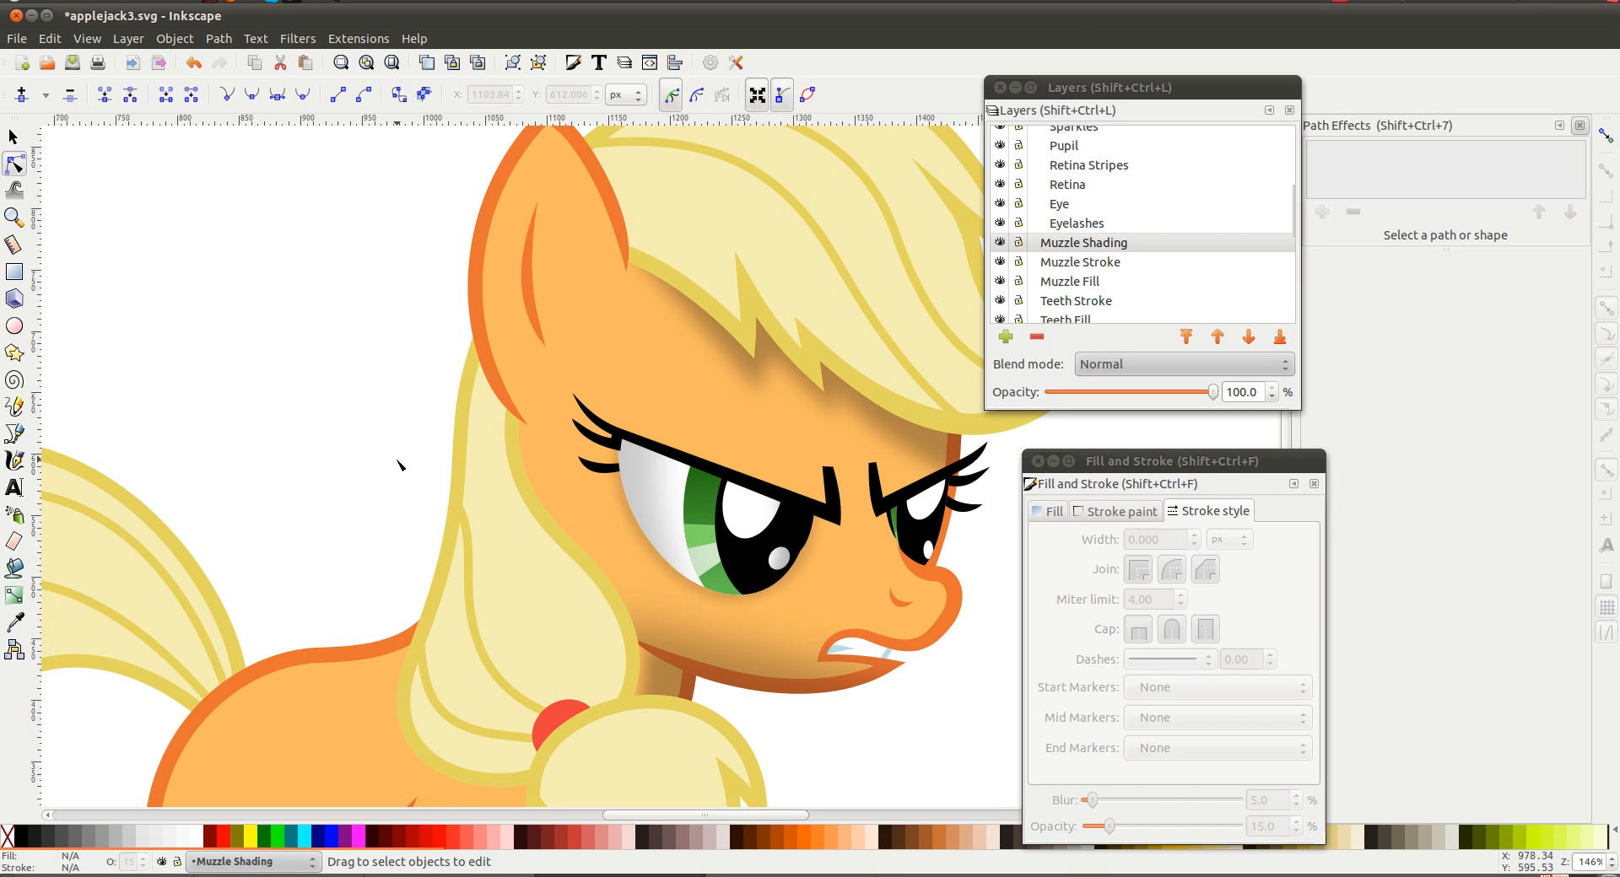
Add a layer named Mane Shading directly above the Mane Stroke layer
{"action": "scroll", "coordinate": [399, 463], "scroll_direction": "down", "scroll_amount": 1}
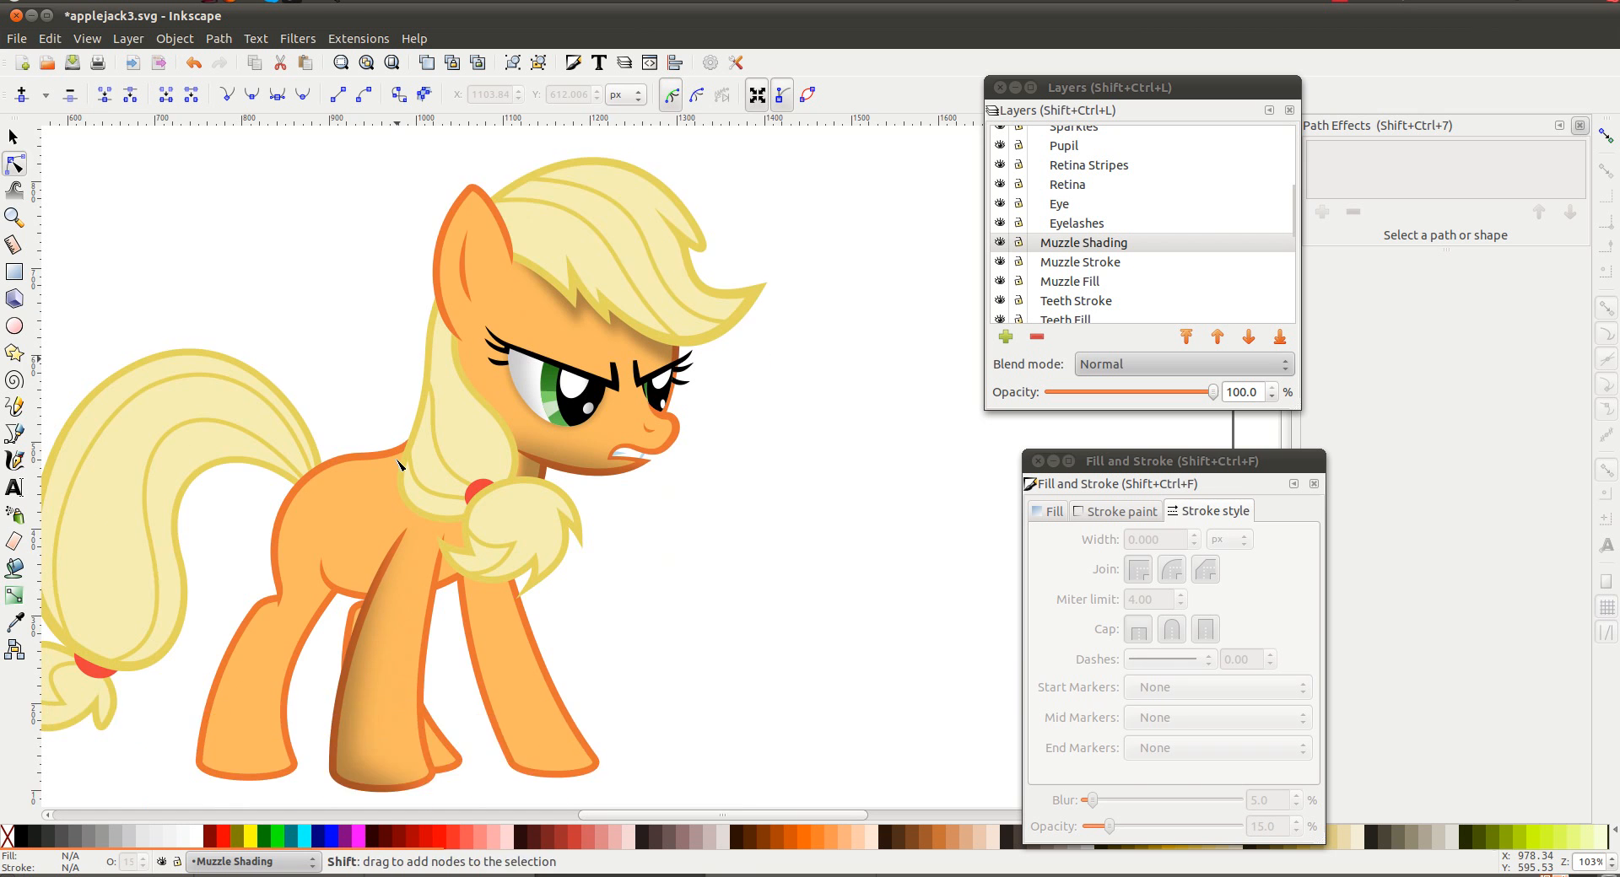
{"action": "scroll", "coordinate": [399, 463], "scroll_direction": "down", "scroll_amount": 3}
{"action": "scroll", "coordinate": [398, 464], "scroll_direction": "up", "scroll_amount": 1}
{"action": "scroll", "coordinate": [398, 463], "scroll_direction": "right", "scroll_amount": 1}
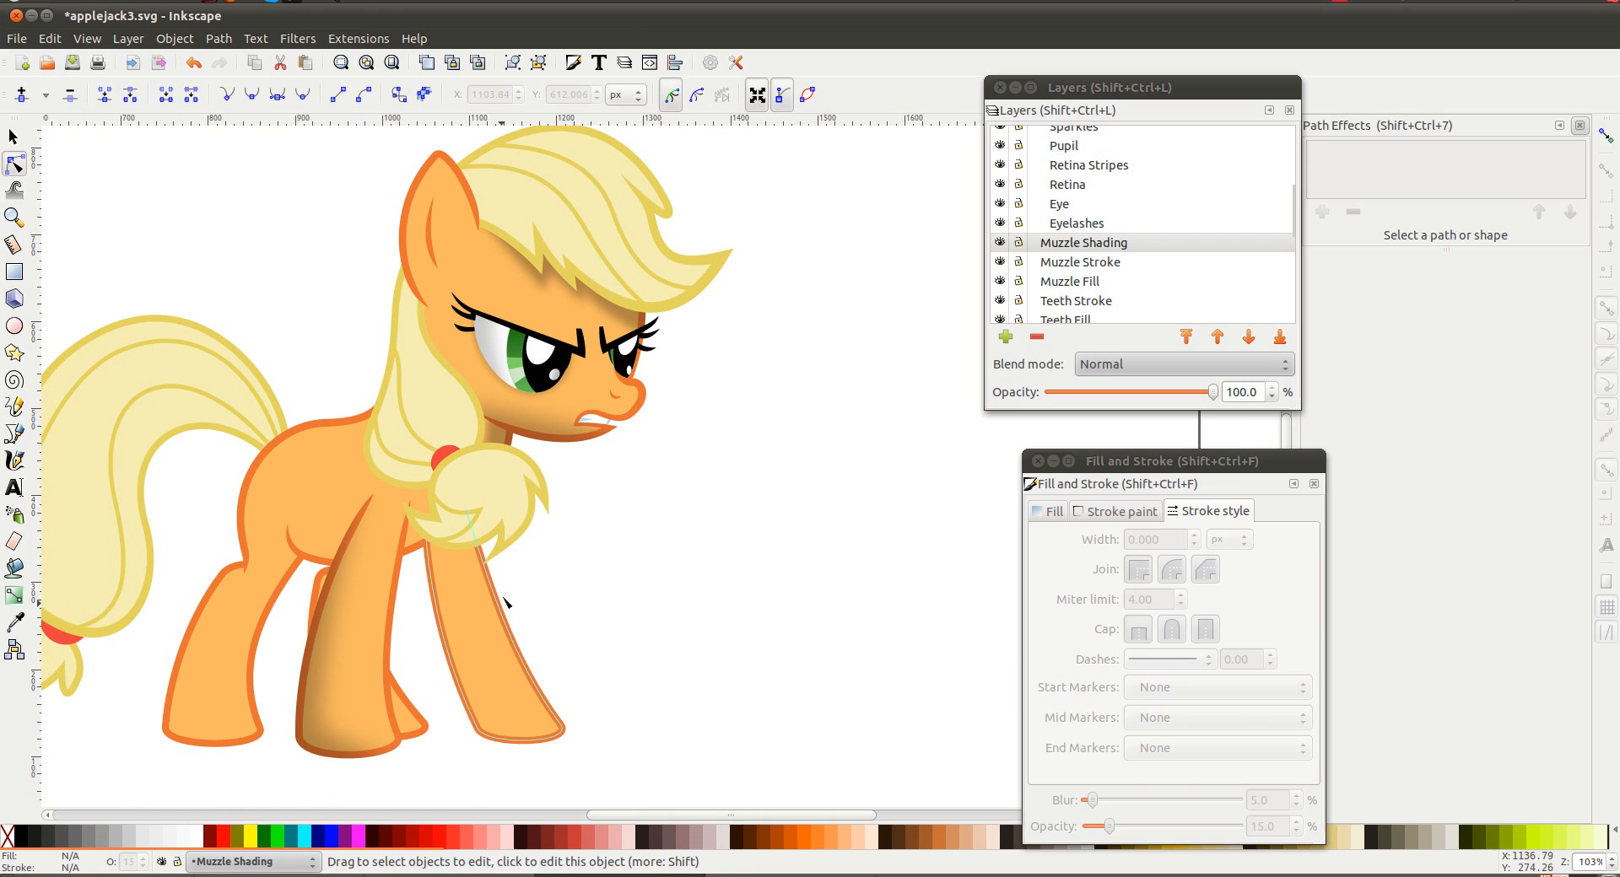
{"action": "left_click", "coordinate": [420, 375]}
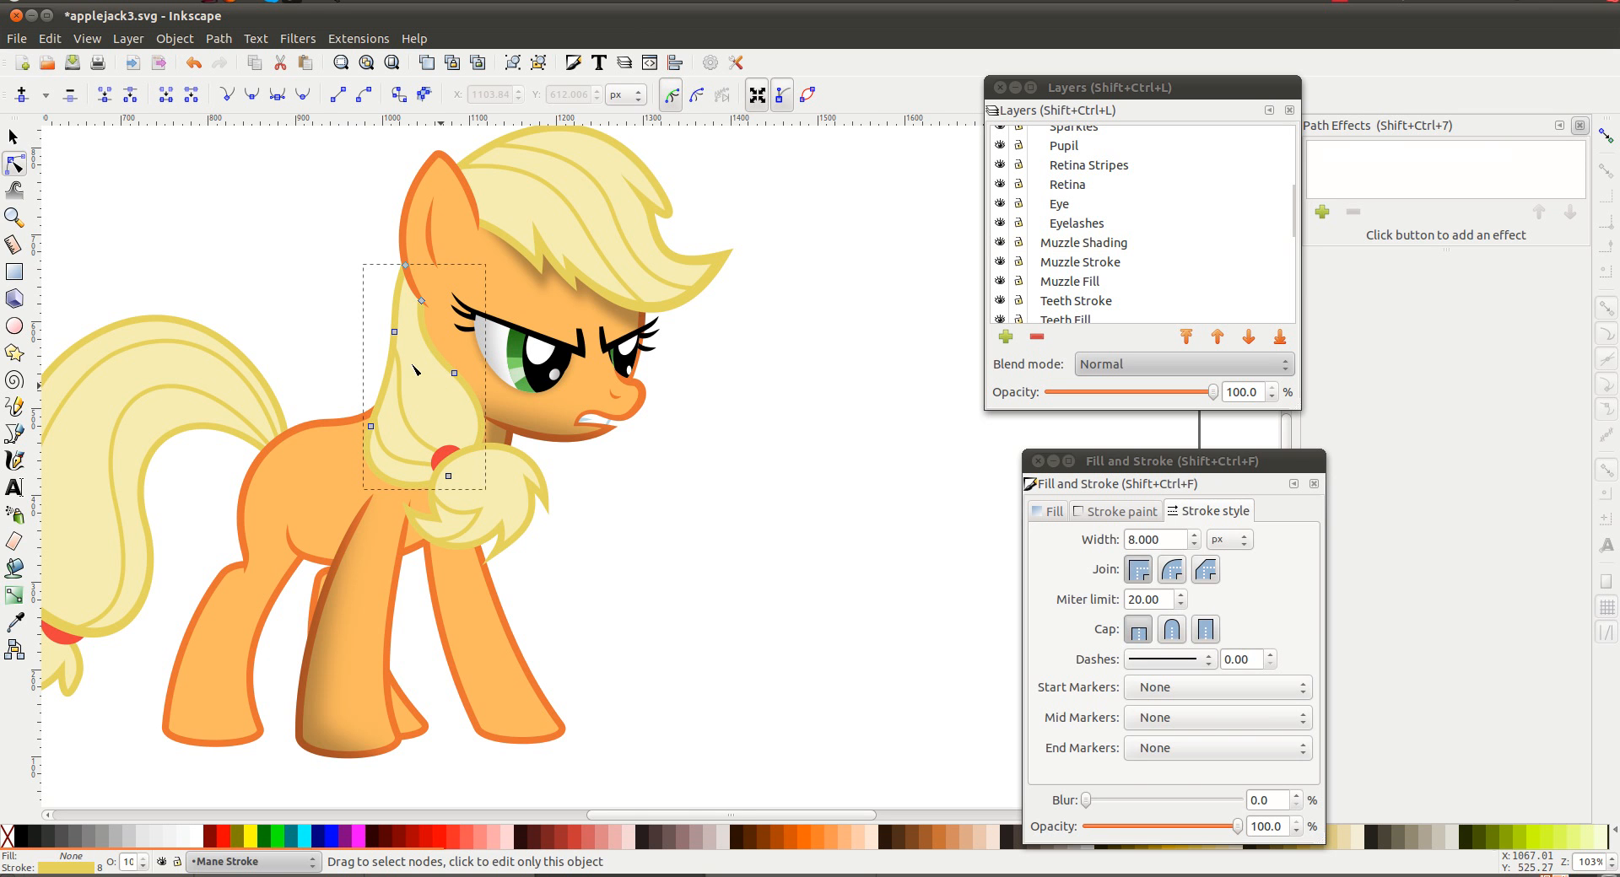
{"action": "scroll", "coordinate": [420, 376], "scroll_direction": "up", "scroll_amount": 2}
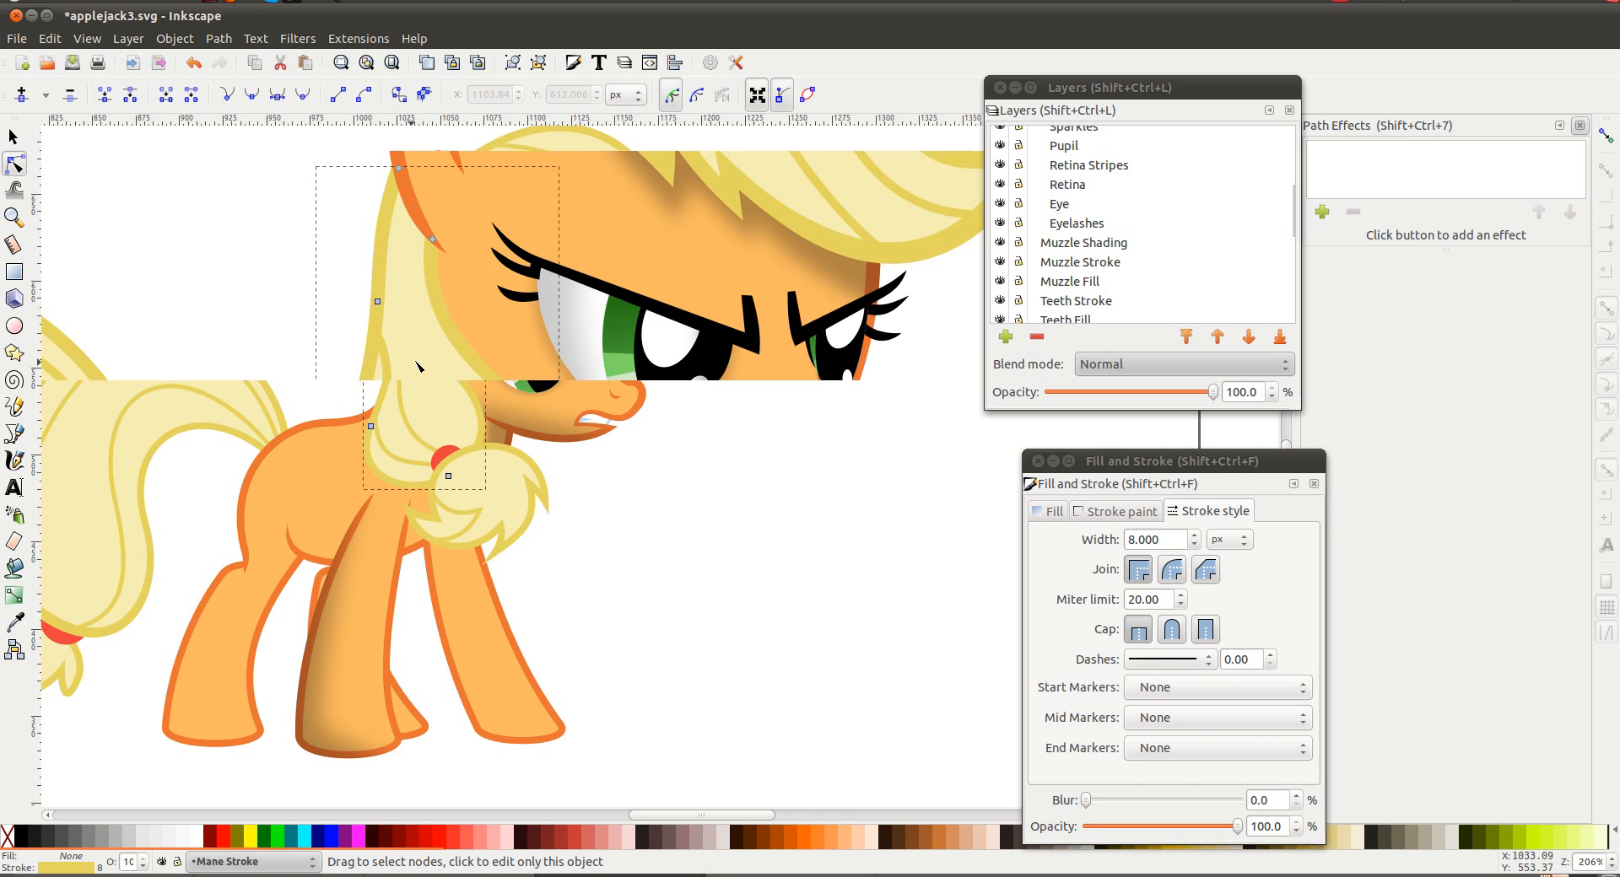
{"action": "scroll", "coordinate": [418, 364], "scroll_direction": "left", "scroll_amount": 2}
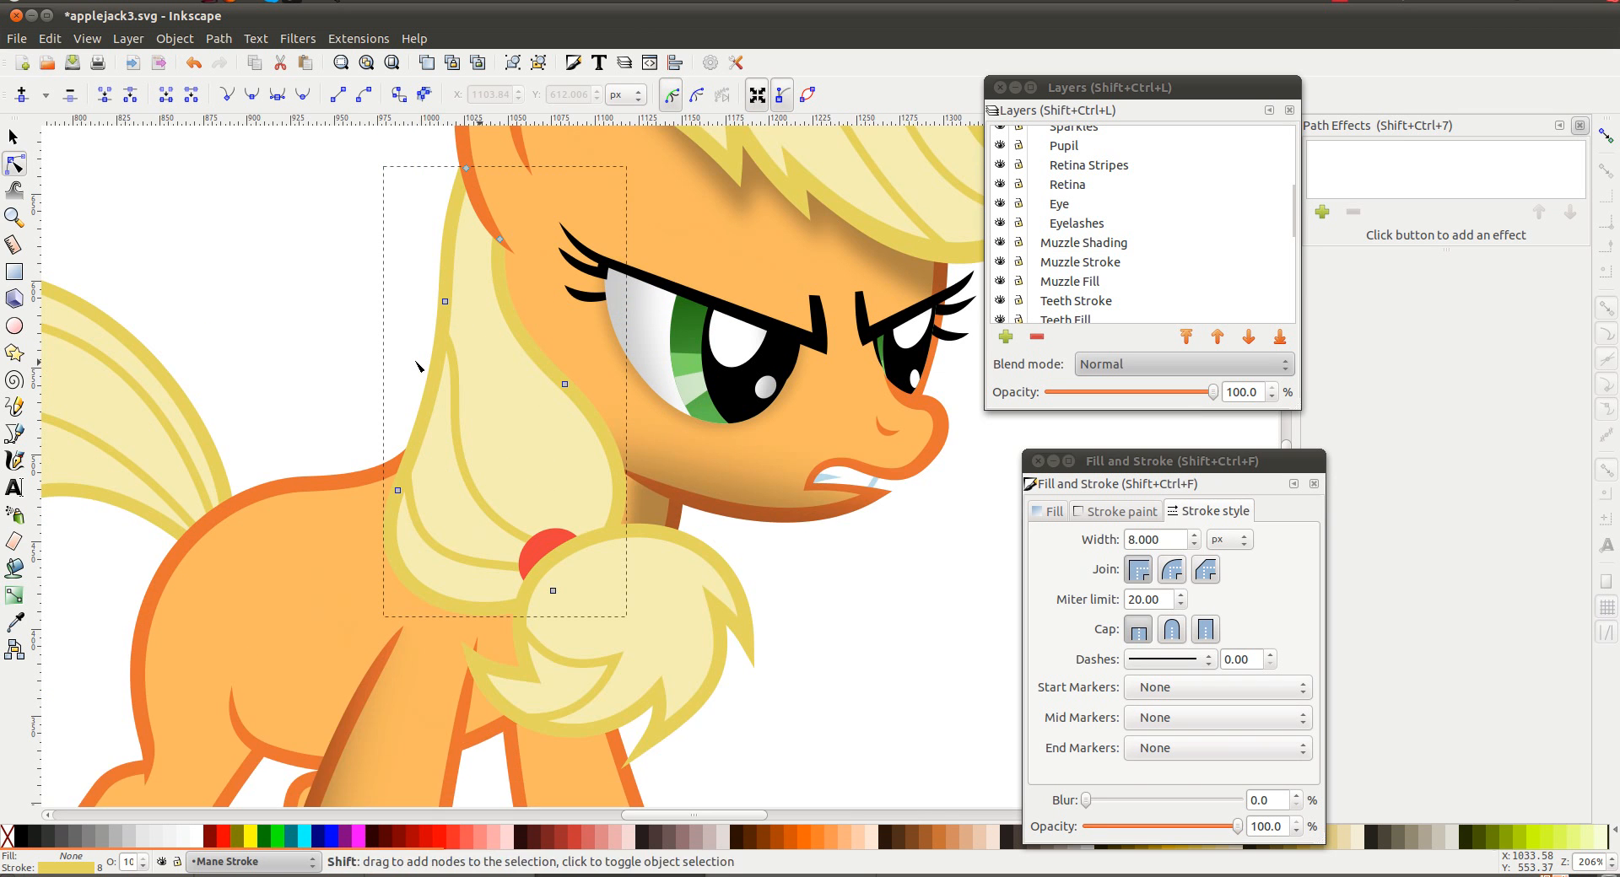
{"action": "scroll", "coordinate": [1211, 244], "scroll_direction": "down", "scroll_amount": 5}
{"action": "scroll", "coordinate": [1211, 251], "scroll_direction": "up", "scroll_amount": 6}
{"action": "scroll", "coordinate": [1206, 250], "scroll_direction": "up", "scroll_amount": 3}
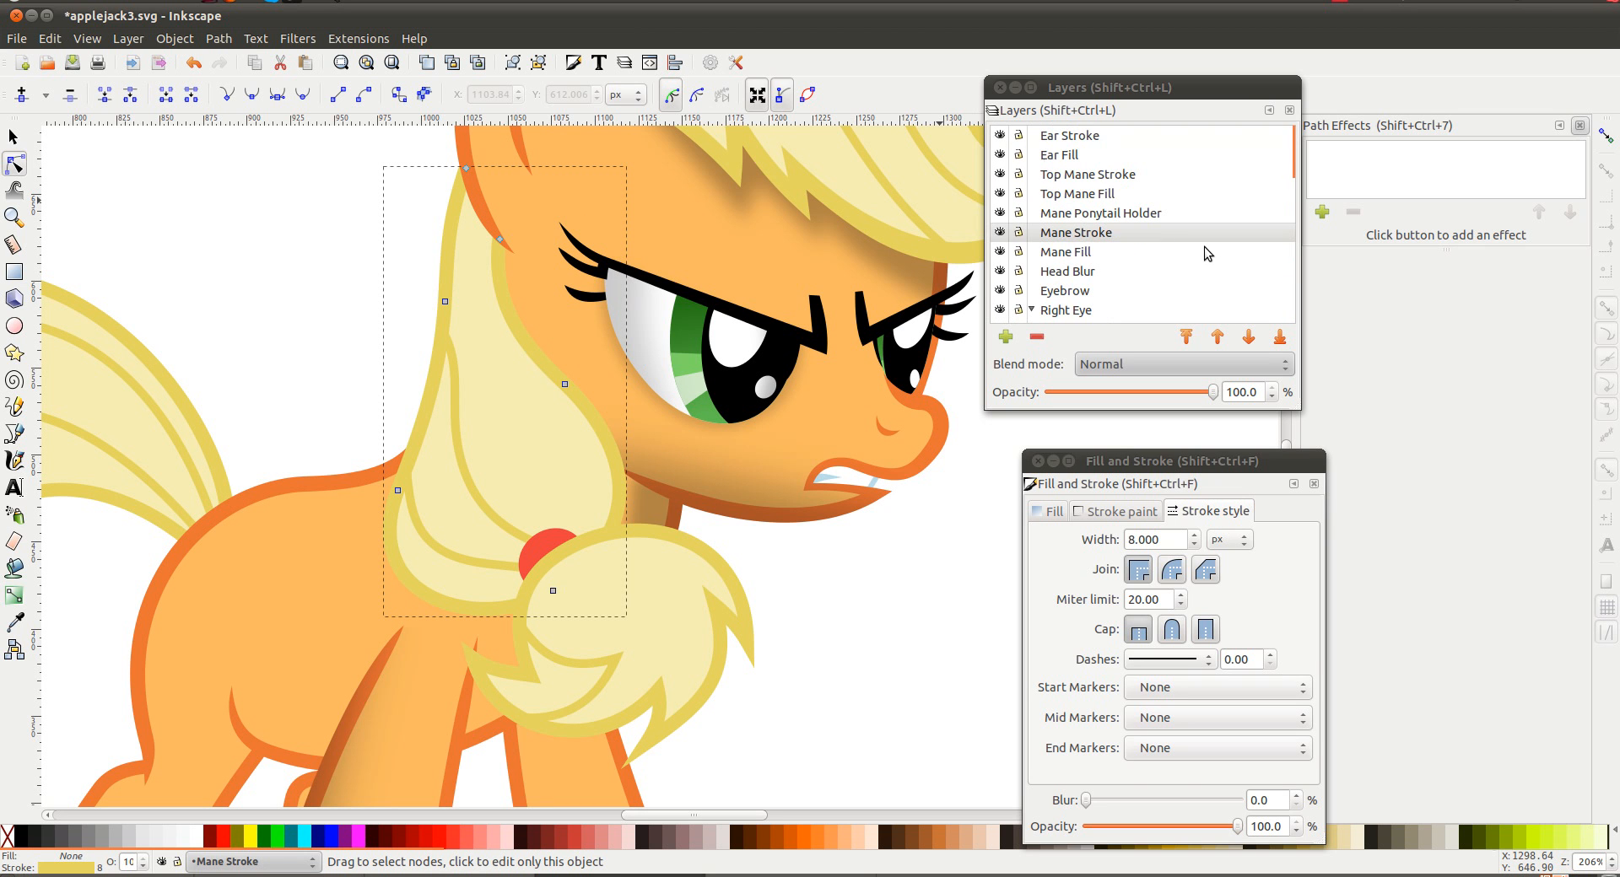
{"action": "left_click", "coordinate": [1006, 337]}
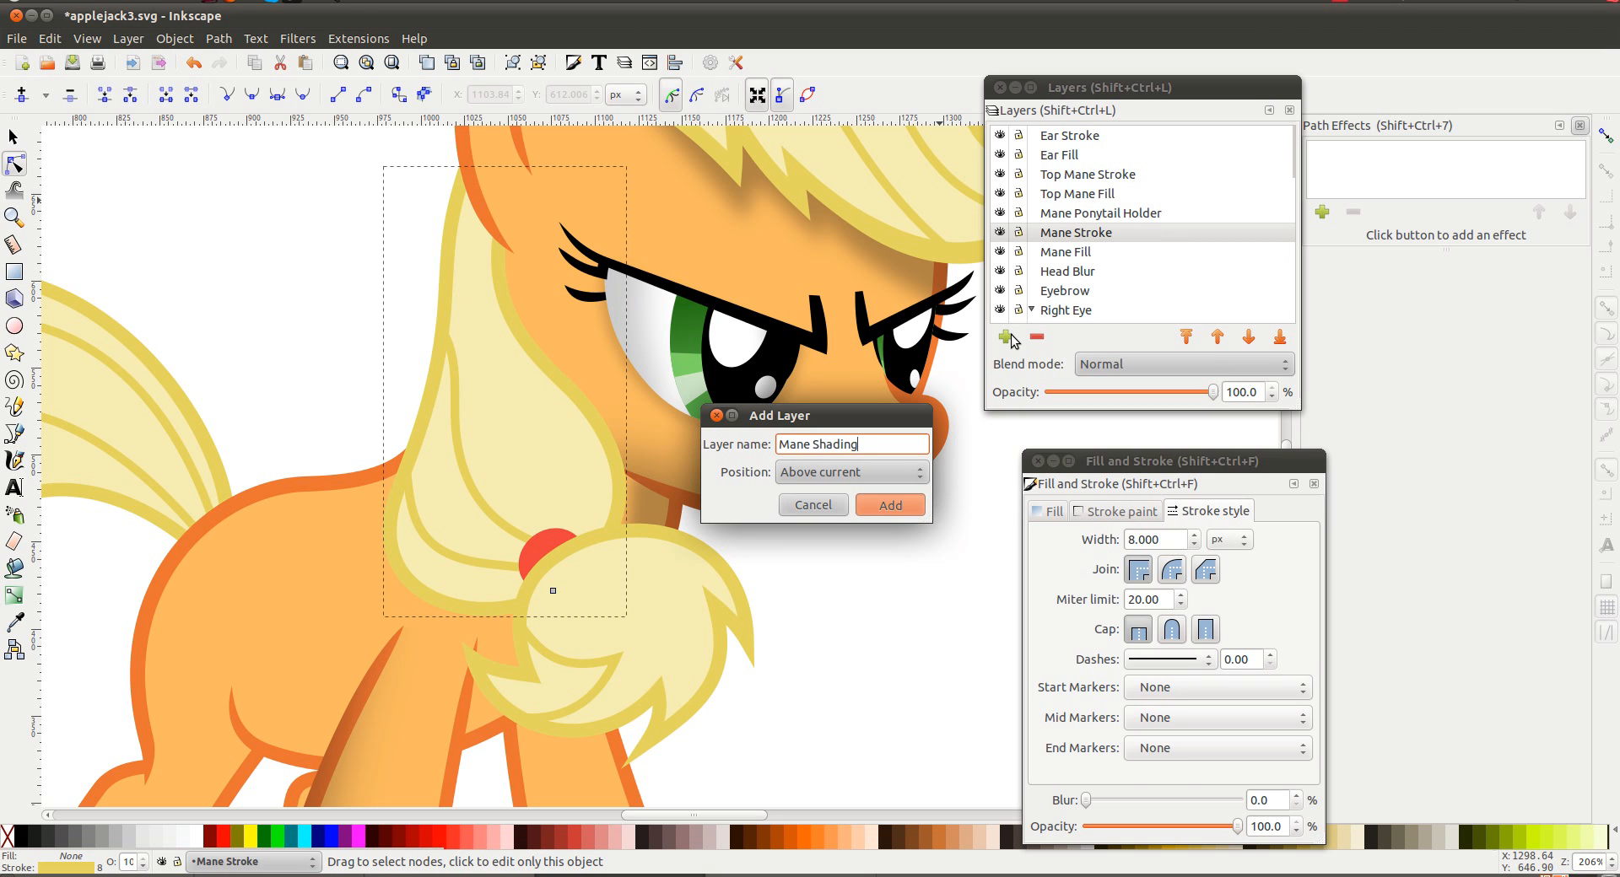
{"action": "type", "text": "Mane Shading"}
{"action": "key", "text": "Return"}
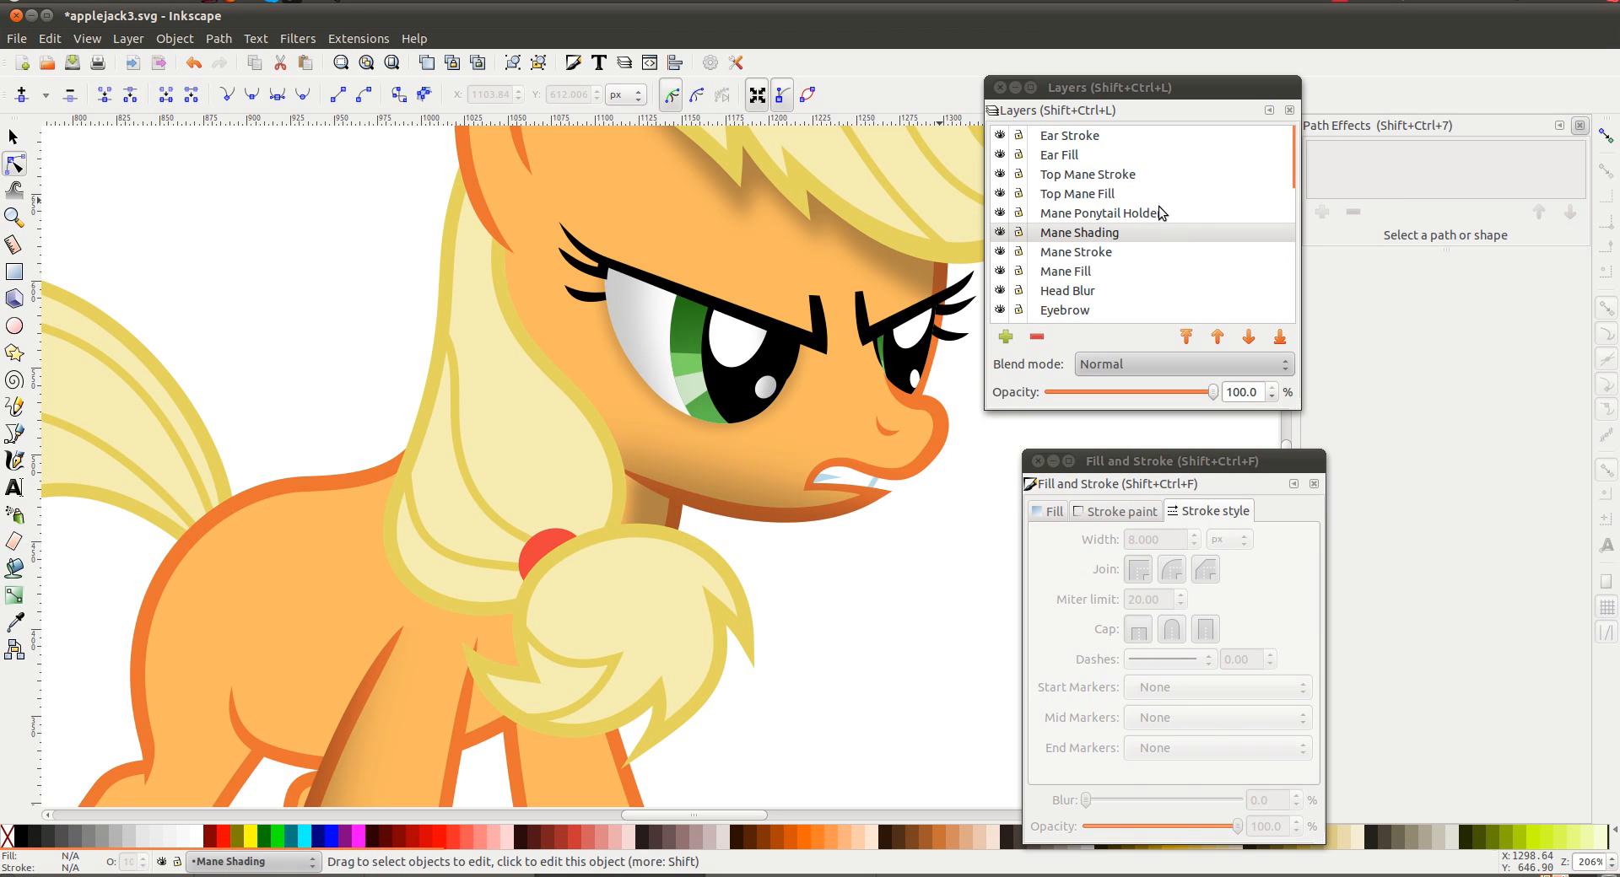
On the Mane Shading layer, draw a closed eight-node straight-edged shape covering the rear side of the hanging mane and extending beyond its back edge
{"action": "scroll", "coordinate": [961, 304], "scroll_direction": "down", "scroll_amount": 2}
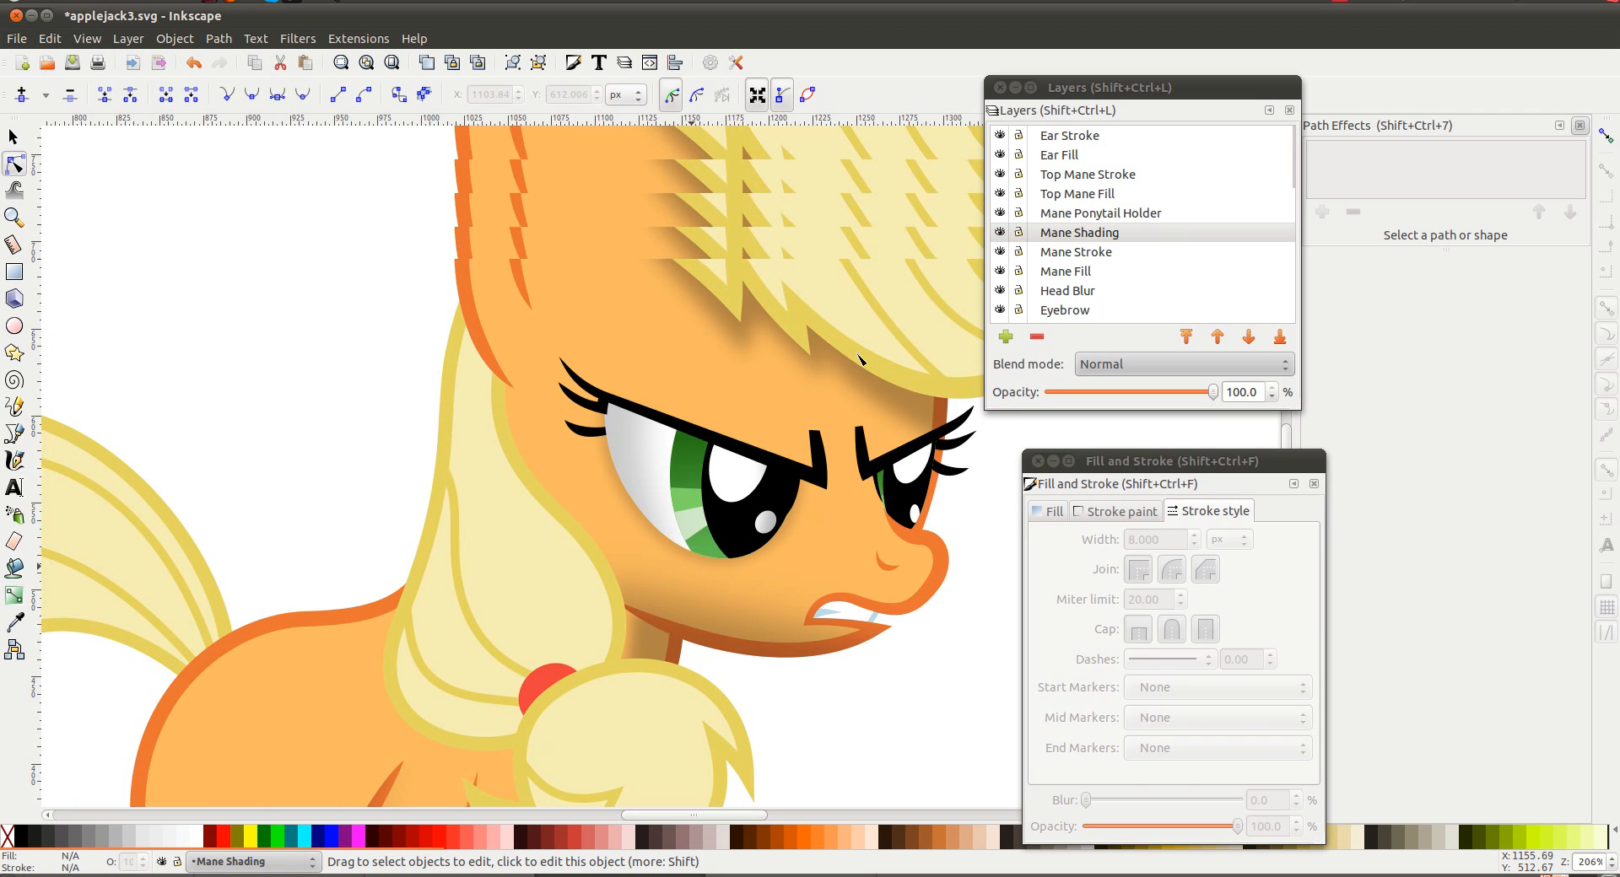
{"action": "mouse_move", "coordinate": [1145, 232]}
{"action": "left_mouse_down"}
{"action": "mouse_move", "coordinate": [1140, 411]}
{"action": "mouse_move", "coordinate": [1137, 200]}
{"action": "mouse_move", "coordinate": [1142, 245]}
{"action": "mouse_move", "coordinate": [1135, 206]}
{"action": "mouse_move", "coordinate": [1145, 226]}
{"action": "left_mouse_up"}
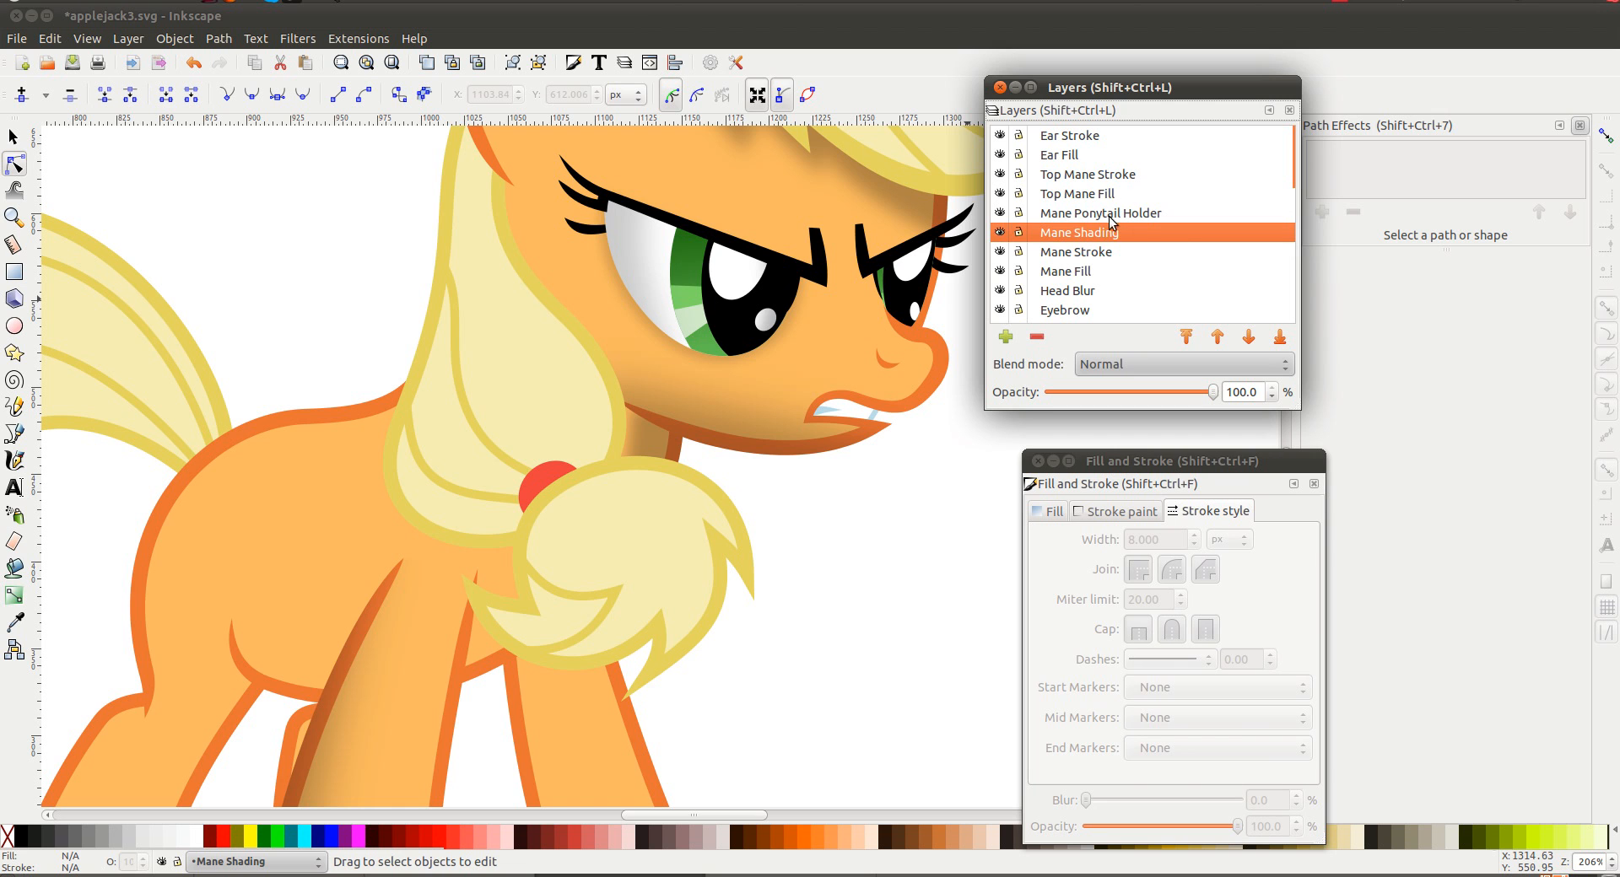
{"action": "mouse_move", "coordinate": [1110, 232]}
{"action": "left_mouse_down"}
{"action": "mouse_move", "coordinate": [1160, 207]}
{"action": "mouse_move", "coordinate": [1152, 229]}
{"action": "left_mouse_up"}
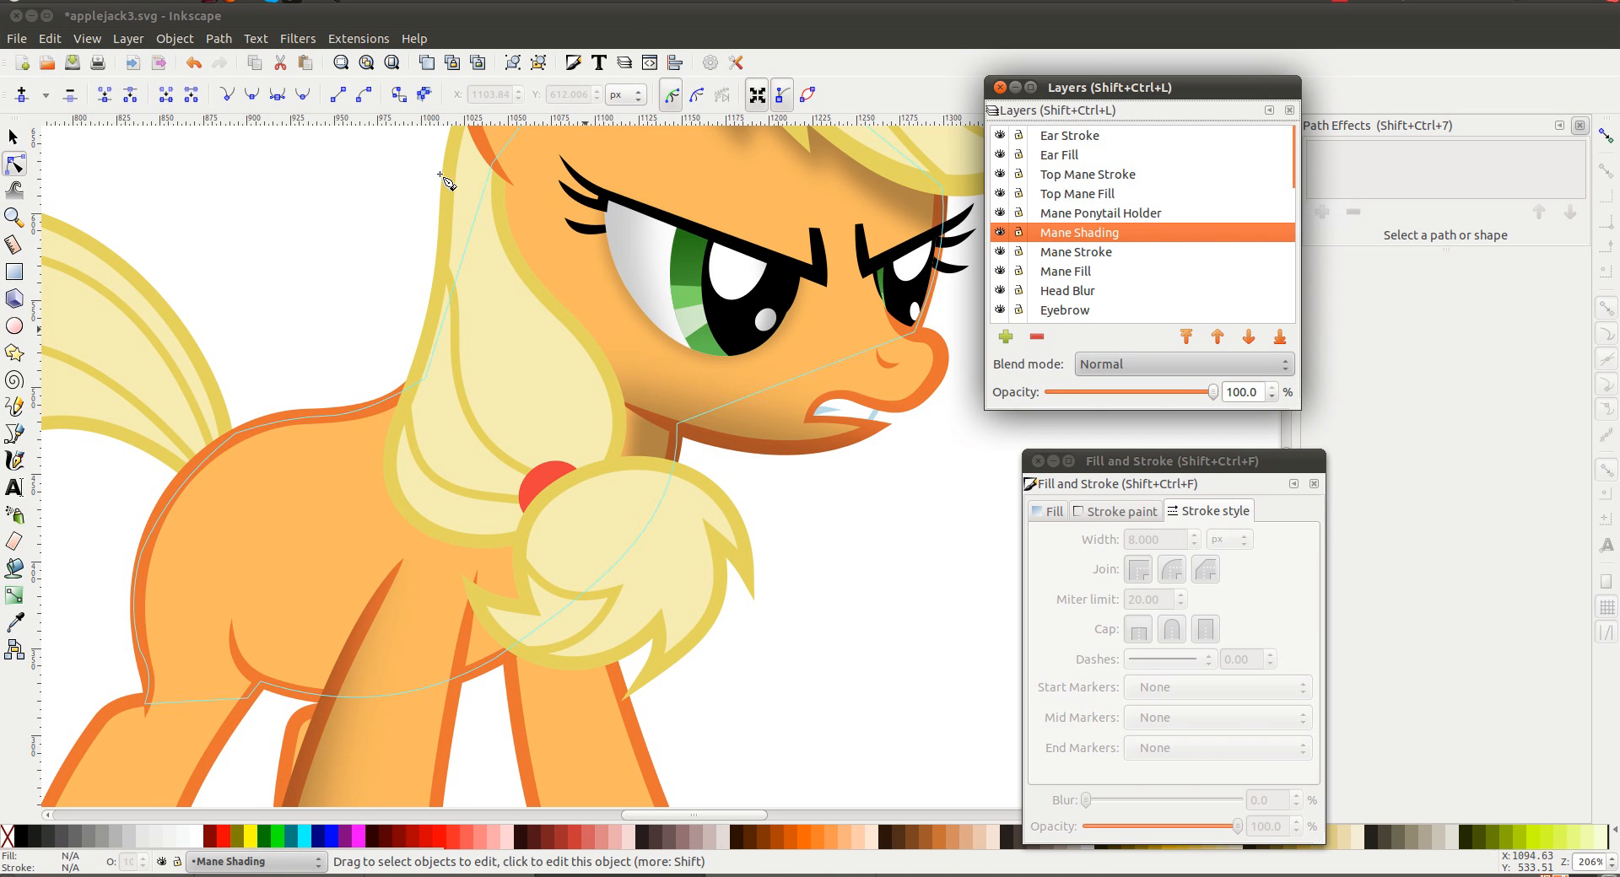
{"action": "key", "text": "b"}
{"action": "scroll", "coordinate": [447, 218], "scroll_direction": "up", "scroll_amount": 3}
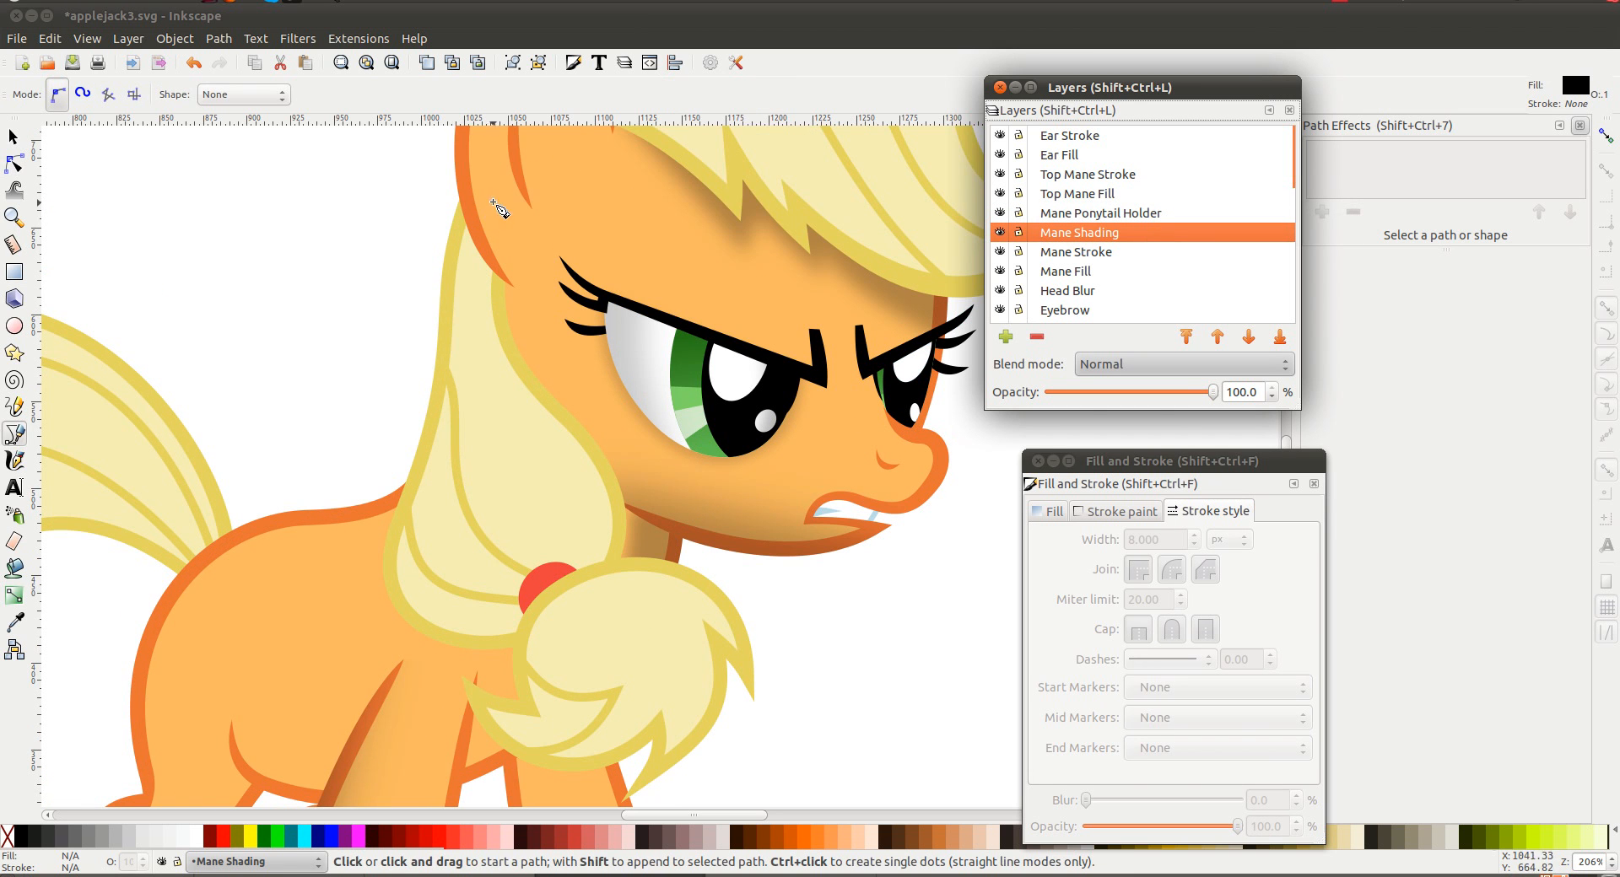
{"action": "left_click", "coordinate": [493, 201]}
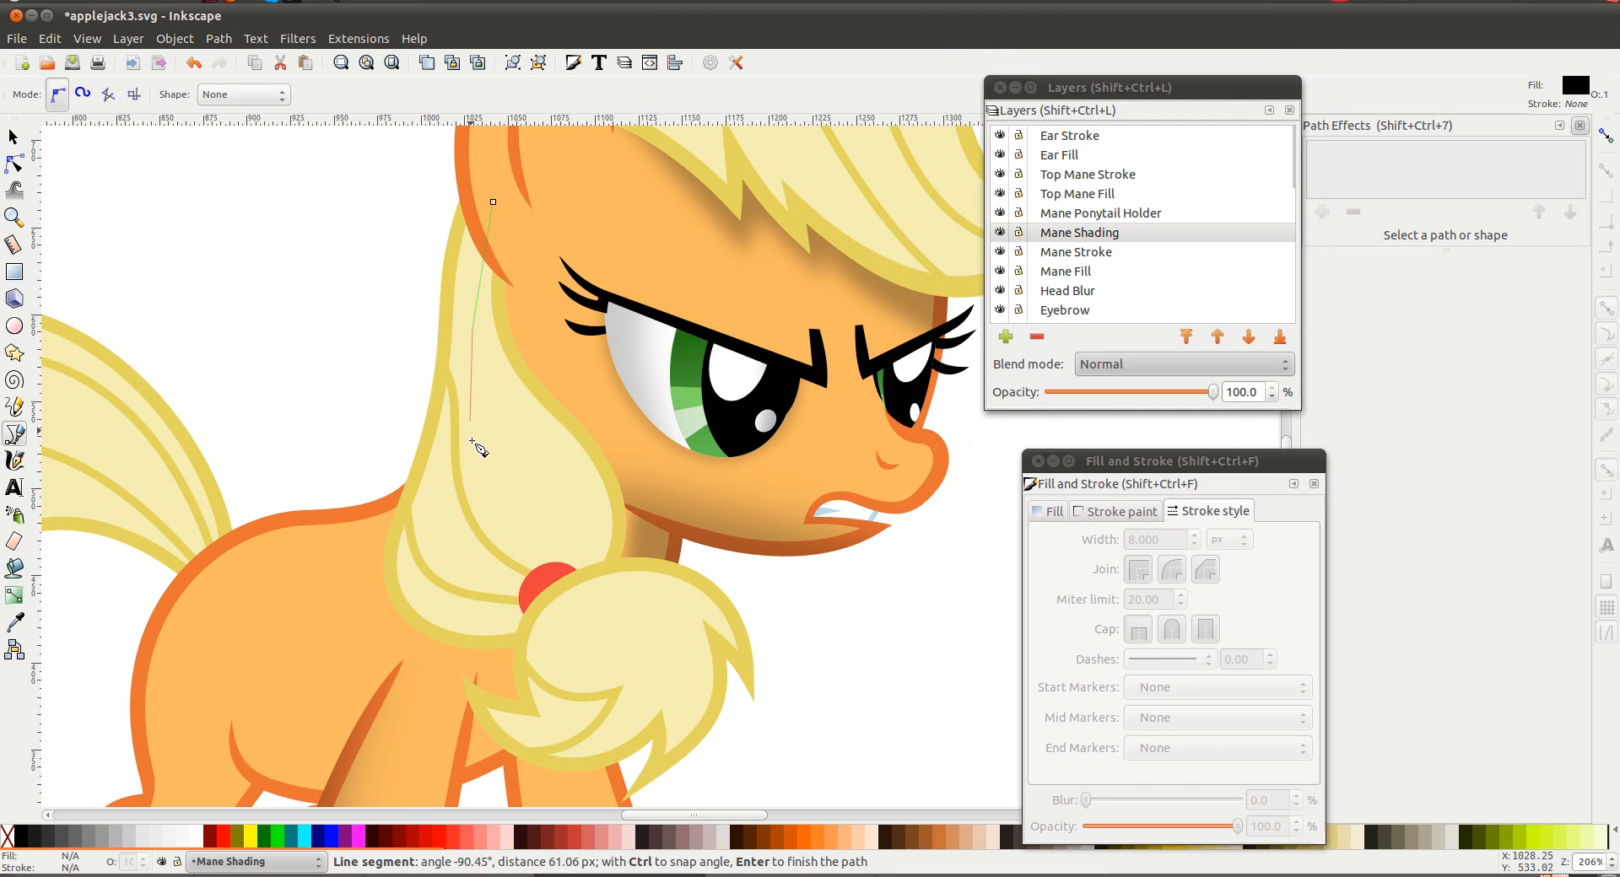
{"action": "left_click", "coordinate": [477, 493]}
{"action": "left_click", "coordinate": [440, 556]}
{"action": "left_click", "coordinate": [517, 687]}
{"action": "left_click", "coordinate": [313, 692]}
{"action": "left_click", "coordinate": [249, 355]}
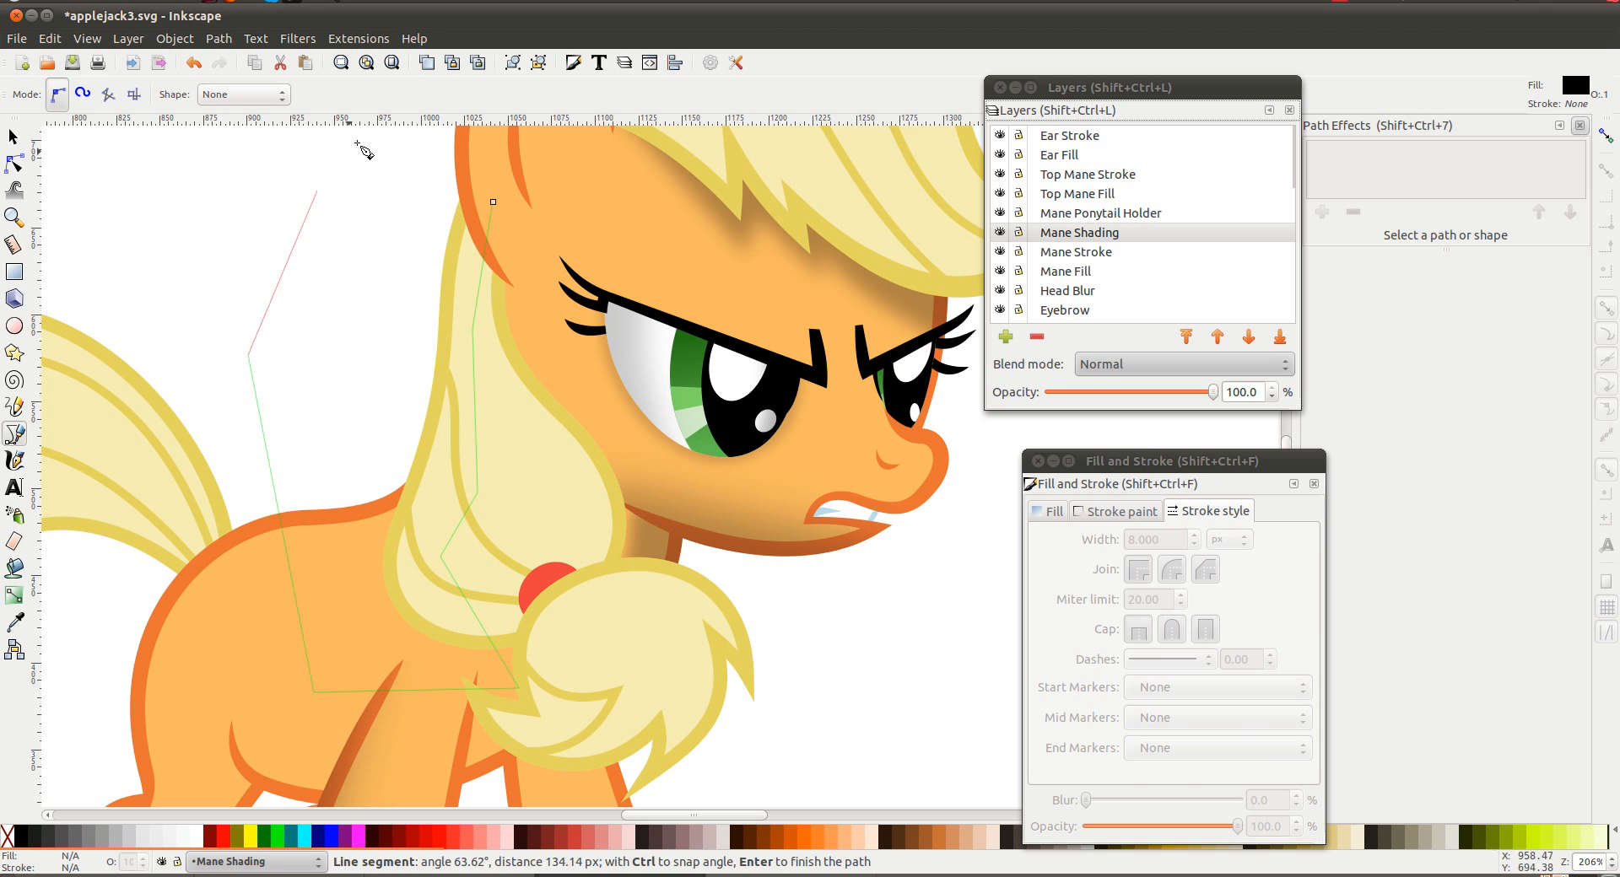
{"action": "left_click", "coordinate": [397, 142]}
{"action": "left_click", "coordinate": [493, 203]}
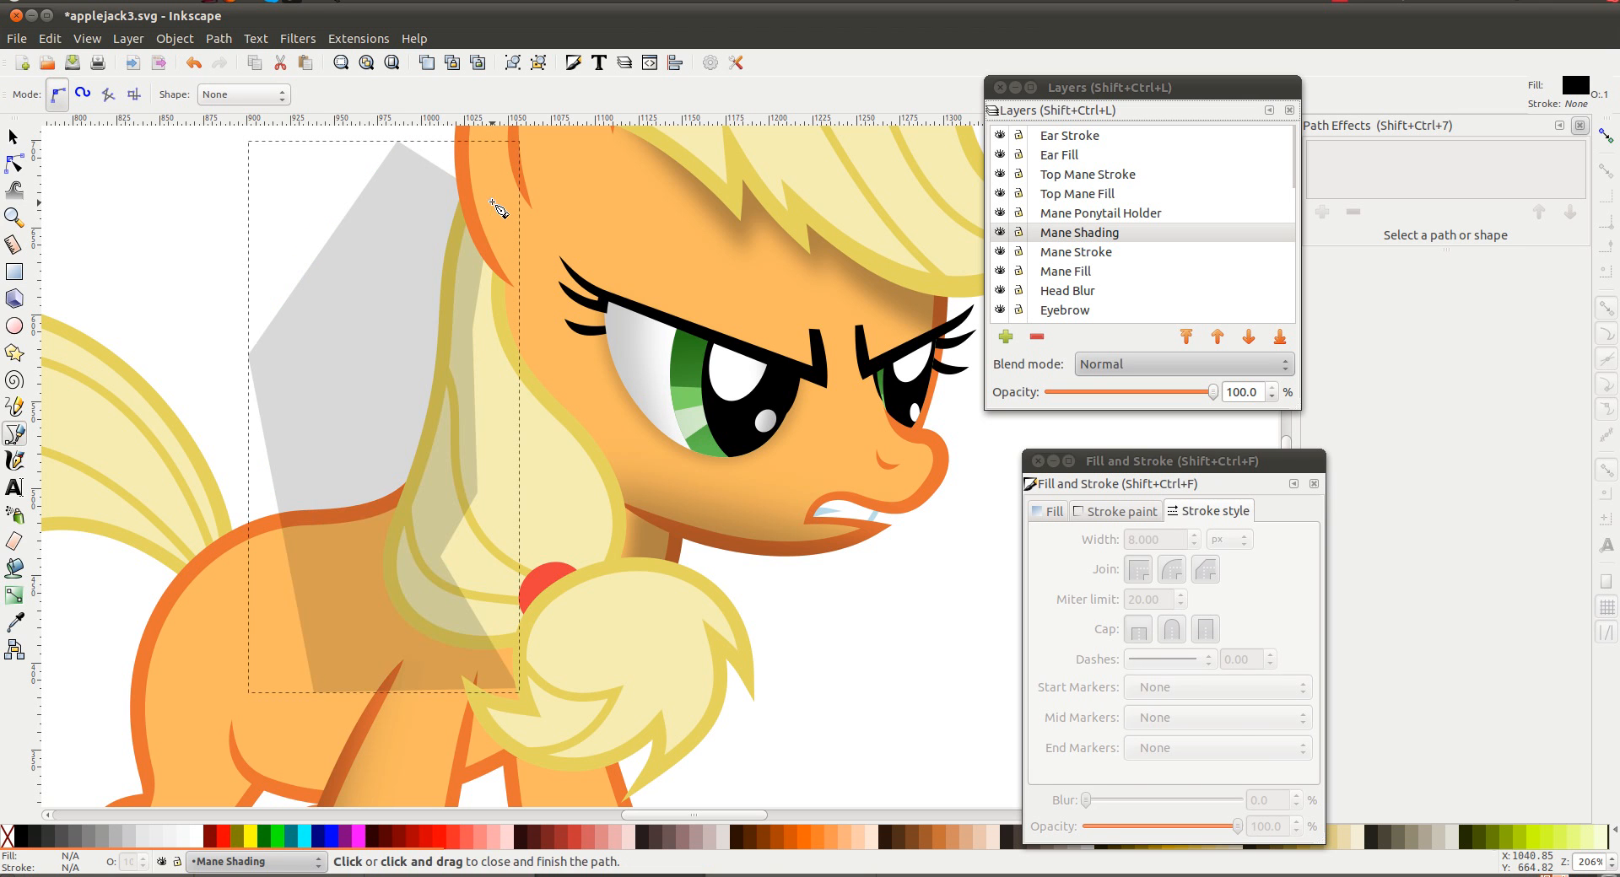
Shift the middle node of the shading's inner edge up and slightly back, and make the three nodes along that edge smooth
{"action": "key", "text": "n"}
{"action": "left_click_drag", "start_coordinate": [477, 493], "coordinate": [474, 449]}
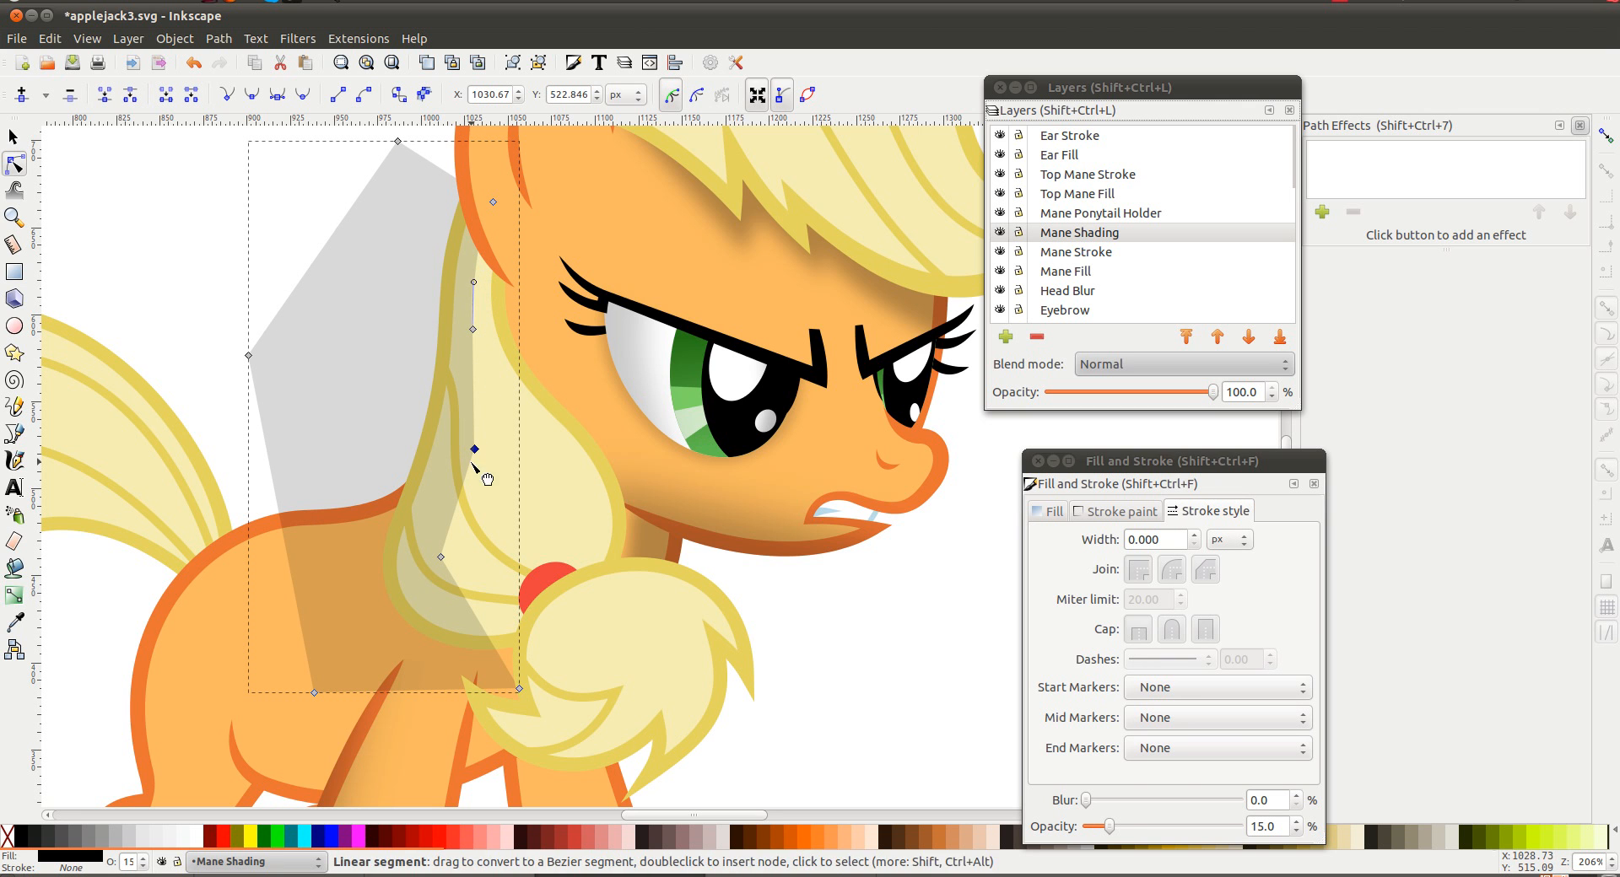
{"action": "left_click_drag", "start_coordinate": [473, 449], "coordinate": [468, 438]}
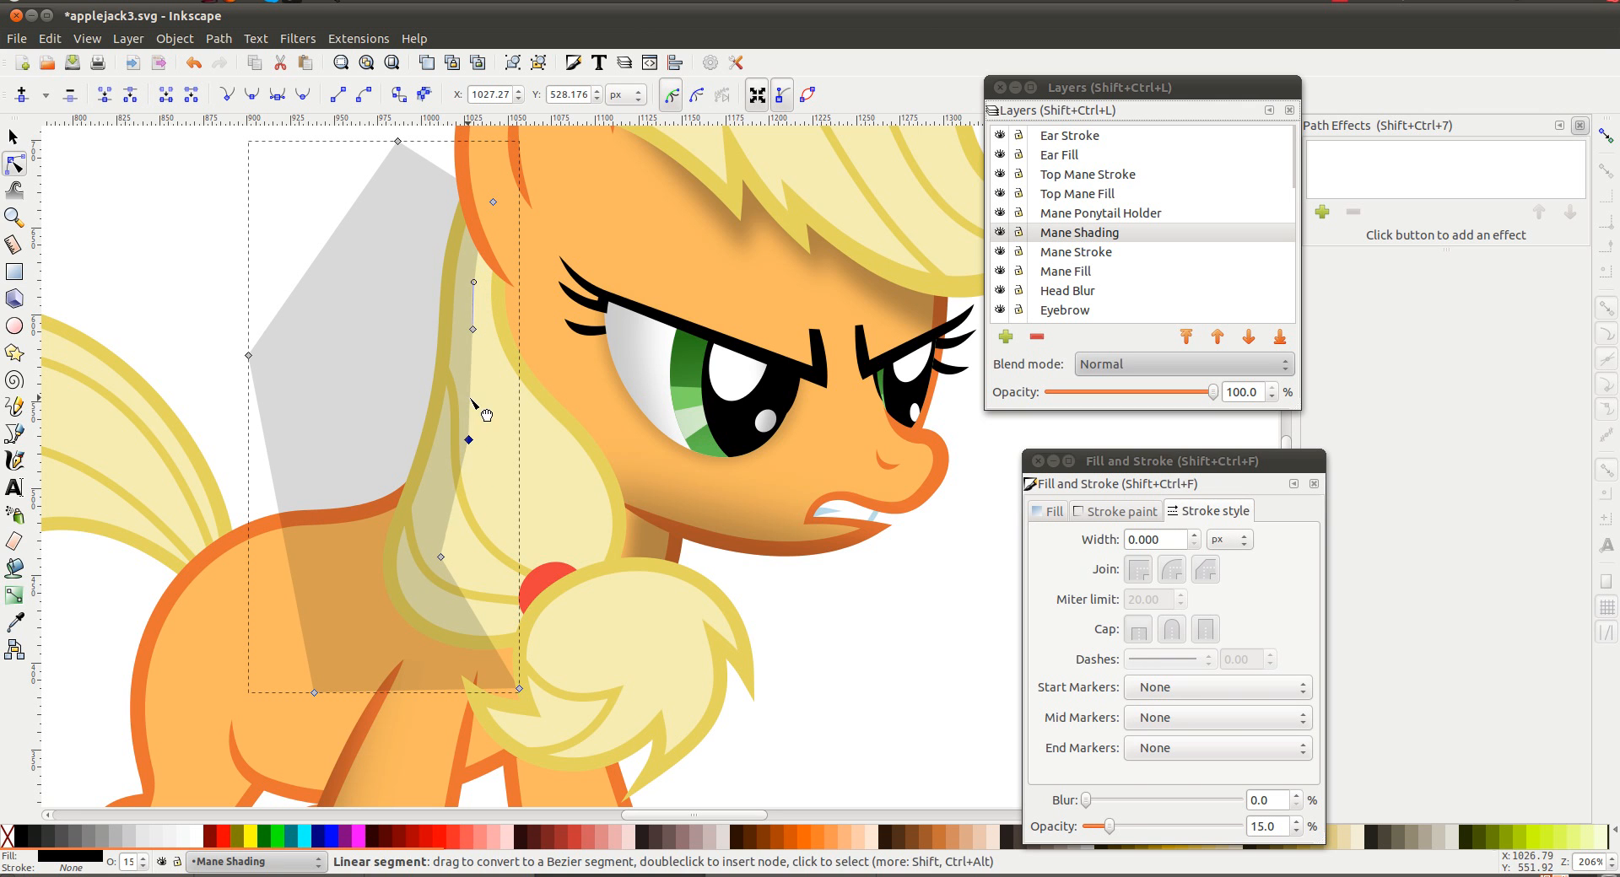
{"action": "left_click", "coordinate": [470, 405]}
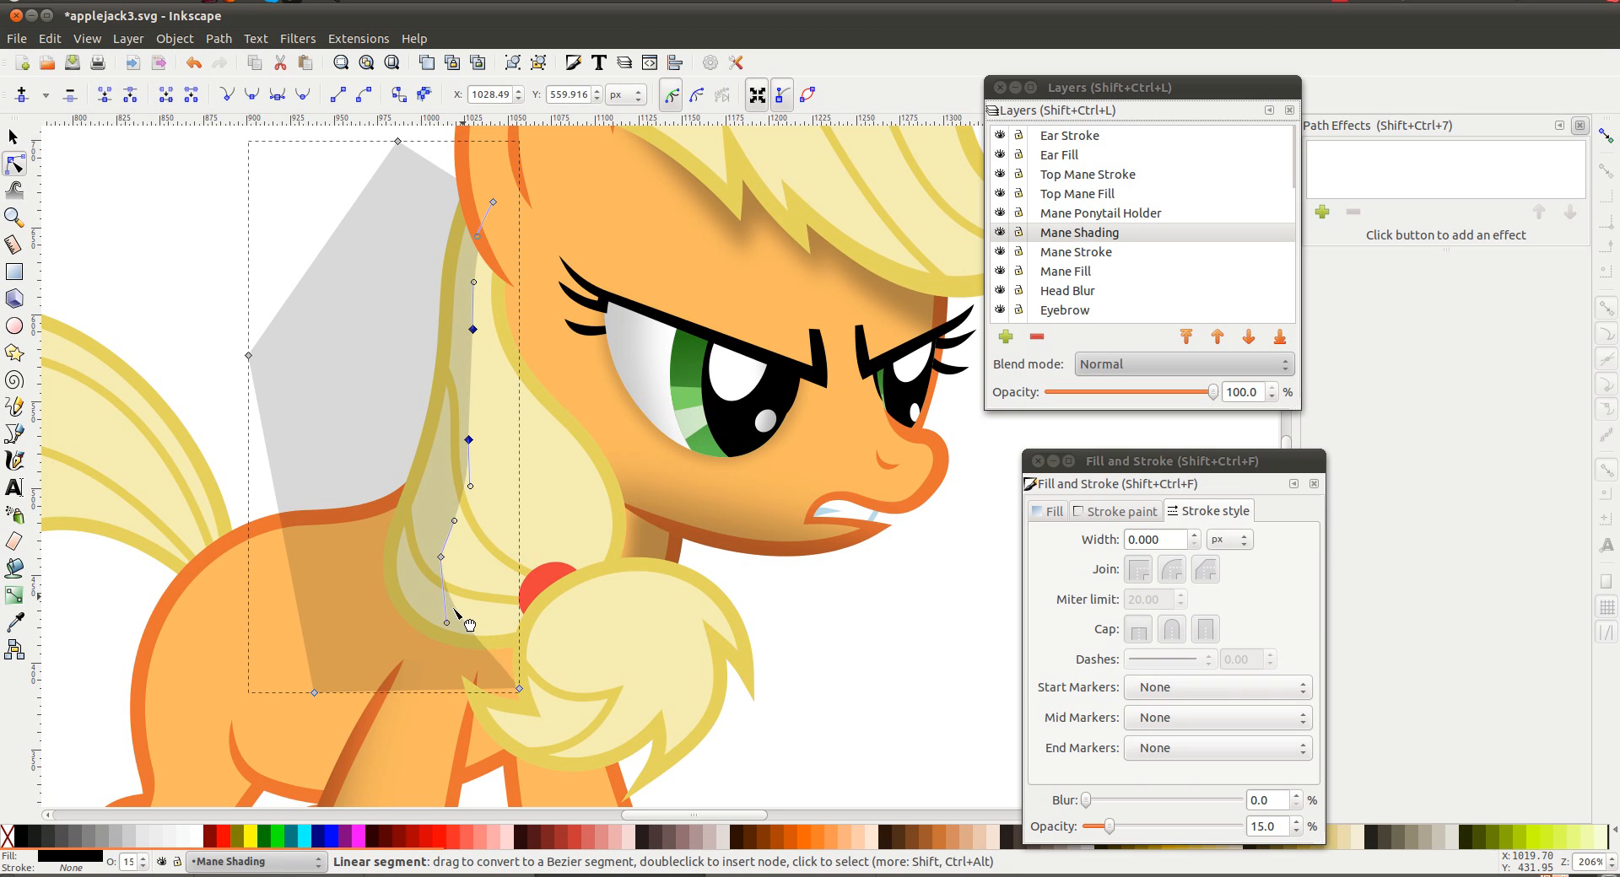
{"action": "left_click", "coordinate": [441, 556], "text": "shift"}
{"action": "left_click", "coordinate": [257, 94]}
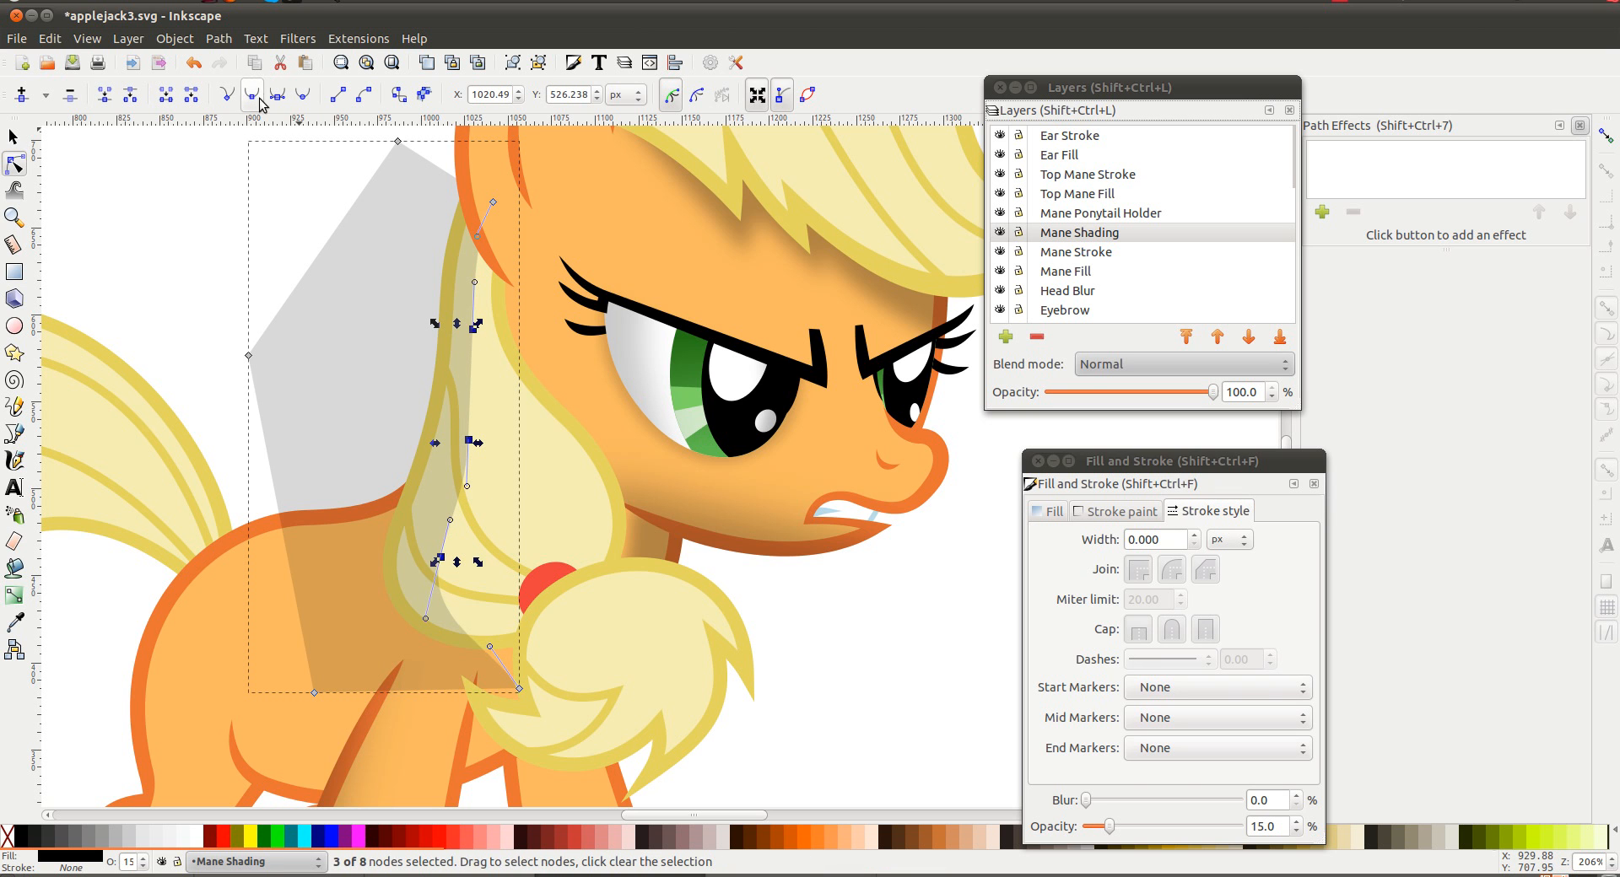
{"action": "left_click", "coordinate": [217, 267]}
{"action": "left_click", "coordinate": [219, 268]}
{"action": "left_click", "coordinate": [377, 351]}
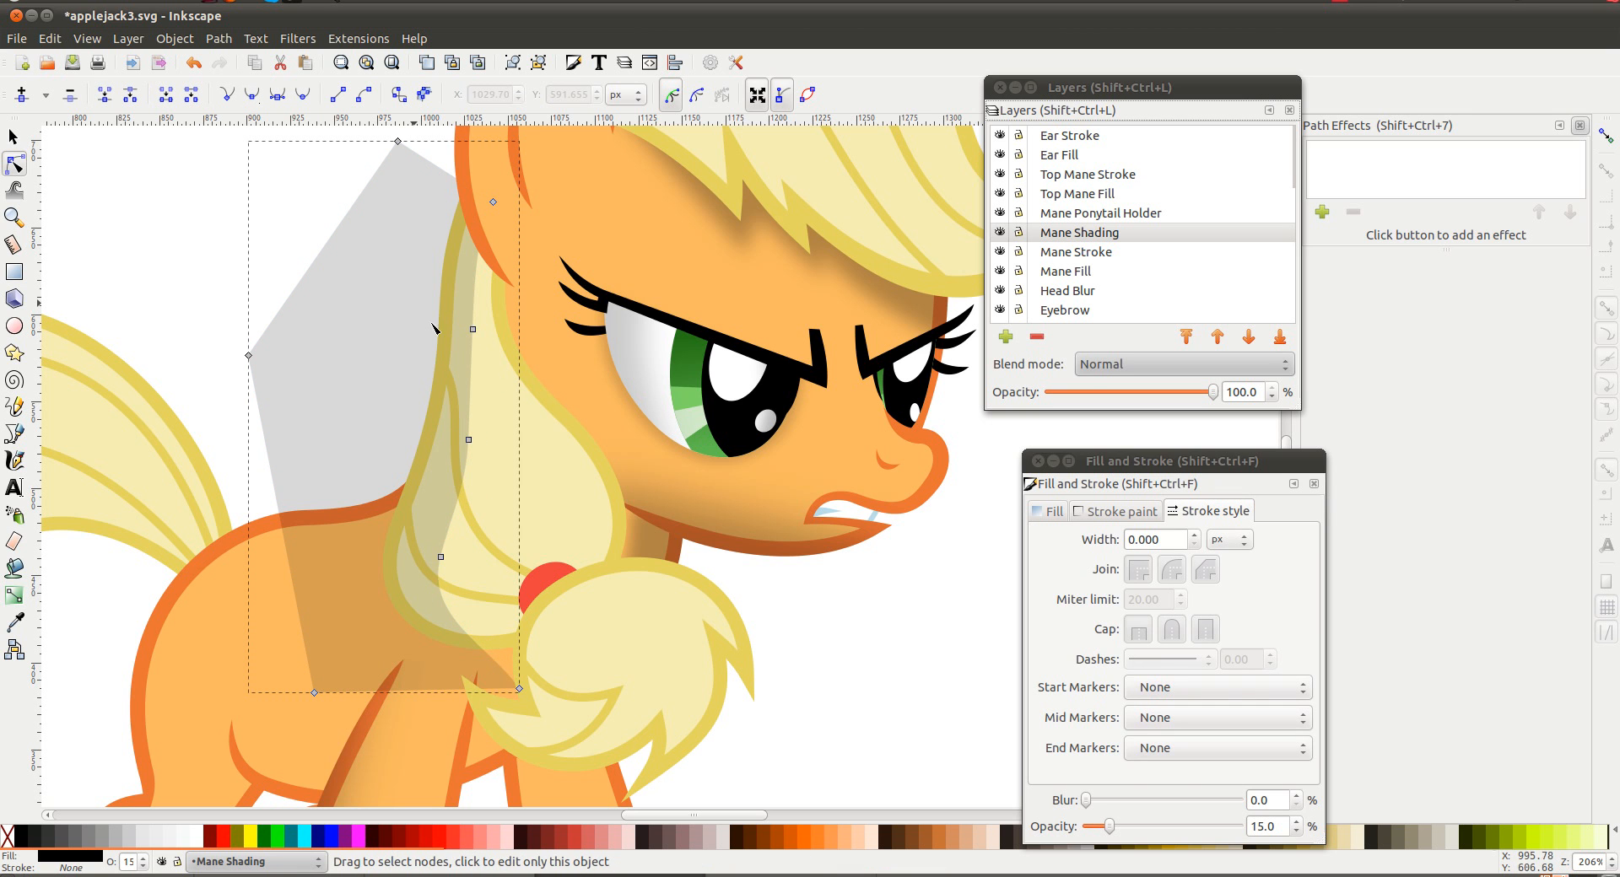
Duplicate the hanging mane's outline and convert the copy's stroke to a path
{"action": "left_click", "coordinate": [590, 449]}
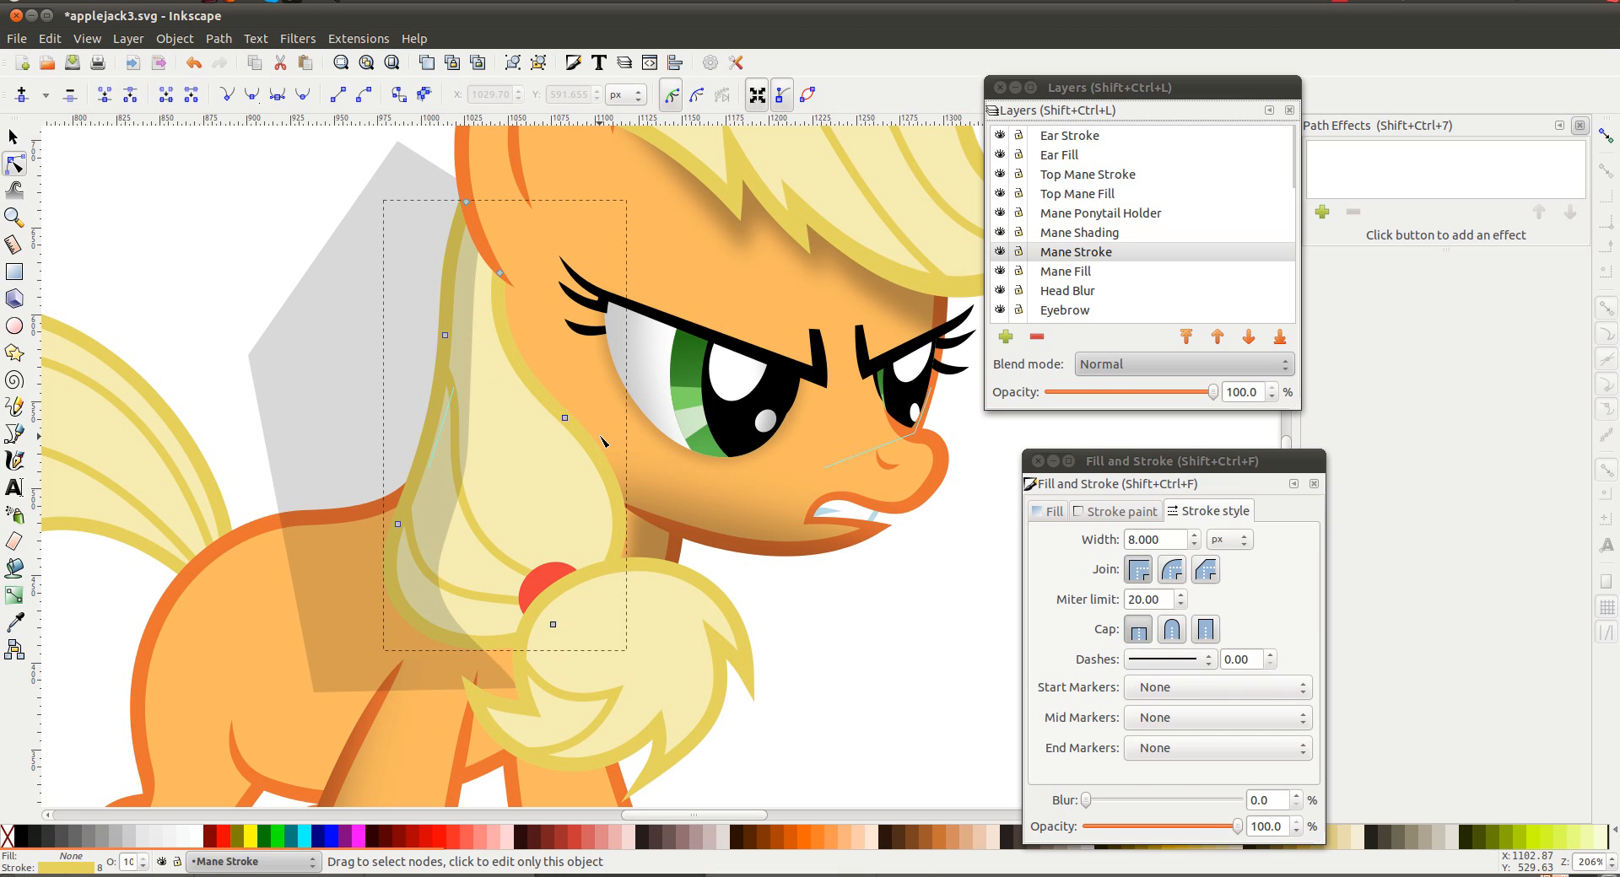
{"action": "key", "text": "shift"}
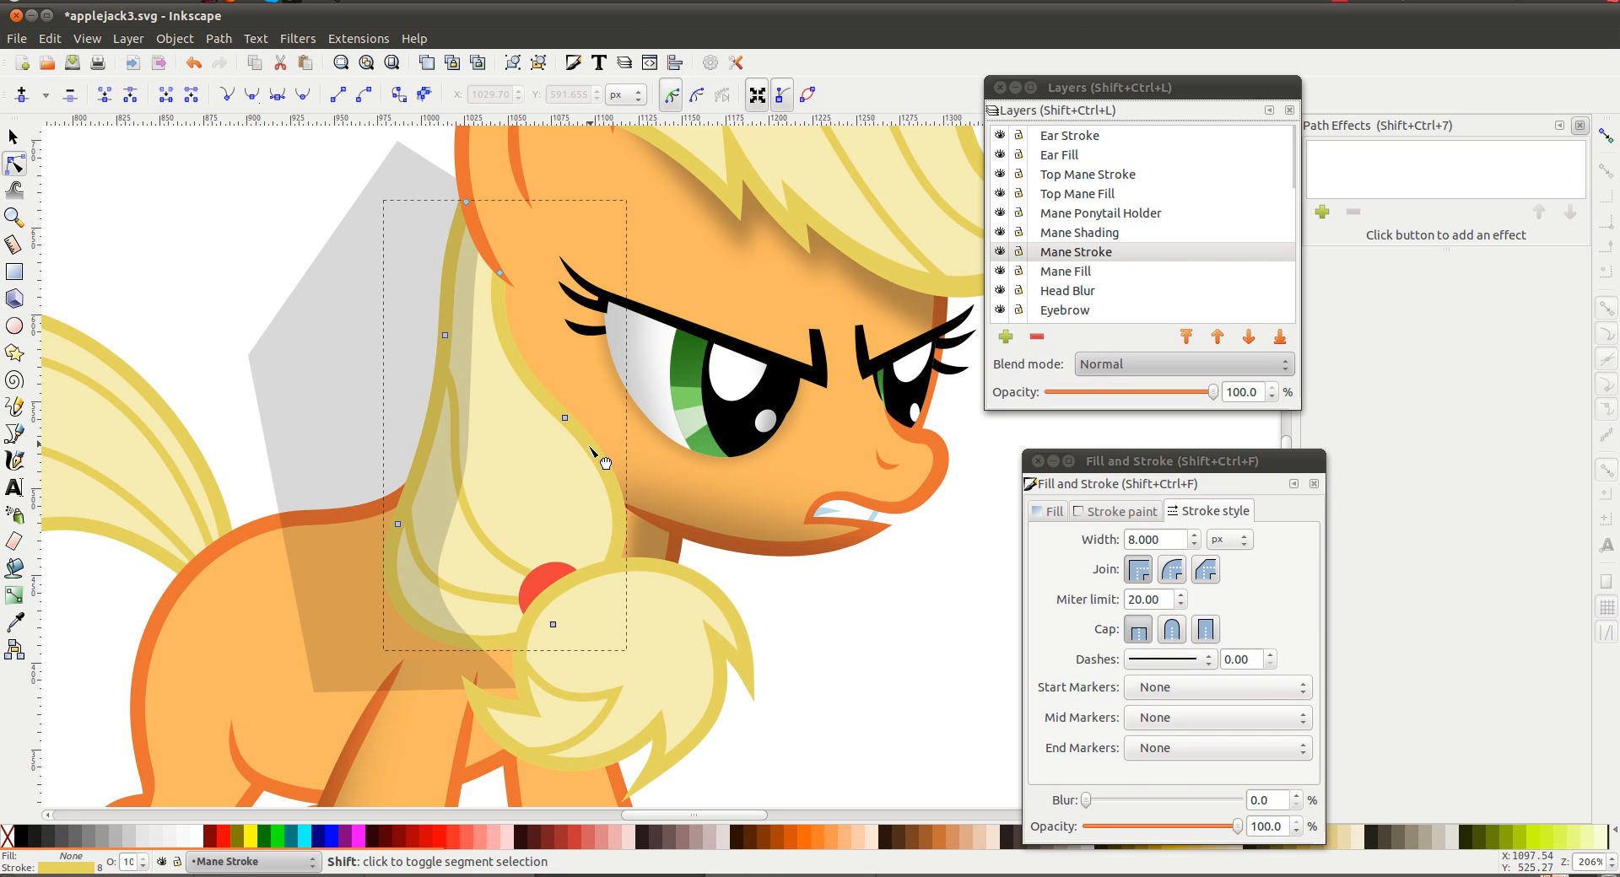
{"action": "left_click", "coordinate": [548, 622], "text": "shift"}
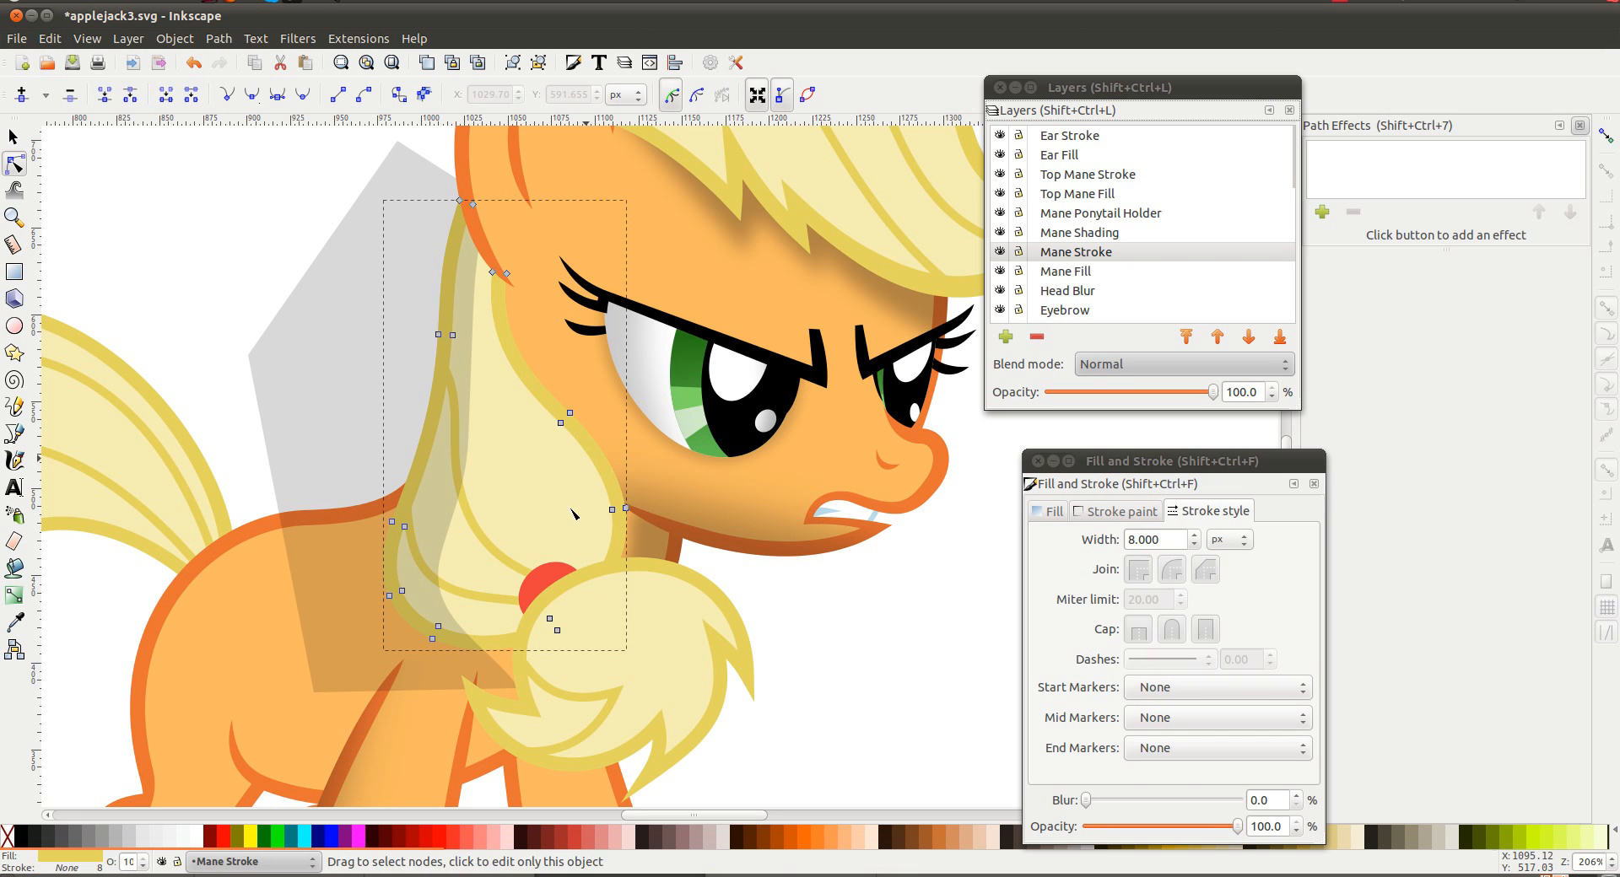
Delete the inner-contour nodes of the converted mane outline to leave a solid shape, and straighten the segment between its two top nodes
{"action": "left_click", "coordinate": [513, 645]}
{"action": "left_click_drag", "start_coordinate": [513, 631], "coordinate": [506, 542]}
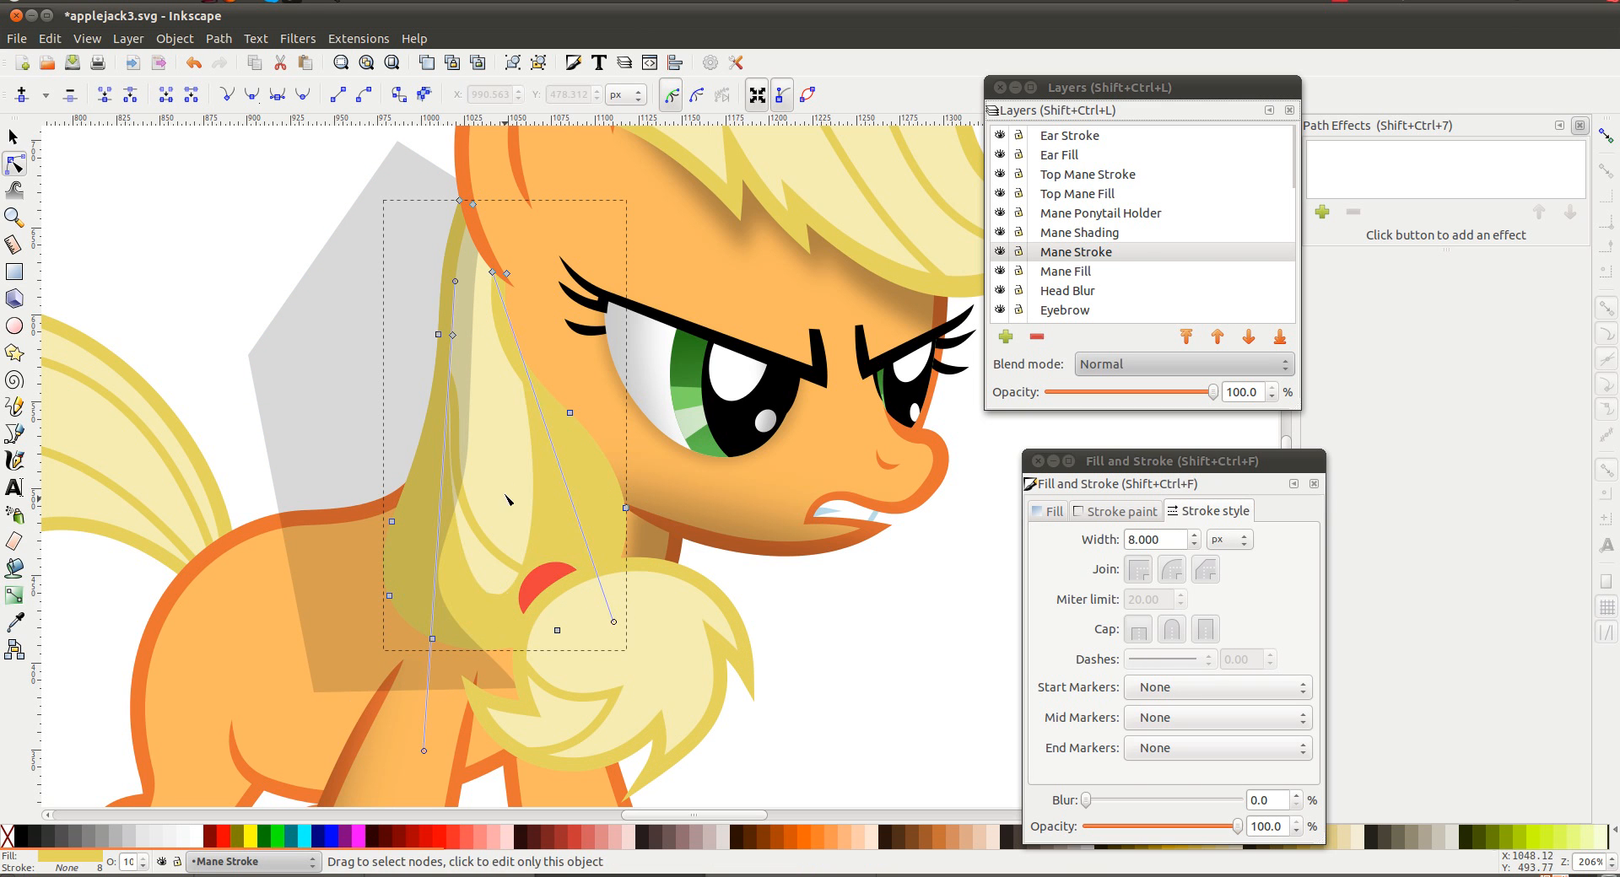
{"action": "left_click", "coordinate": [455, 334]}
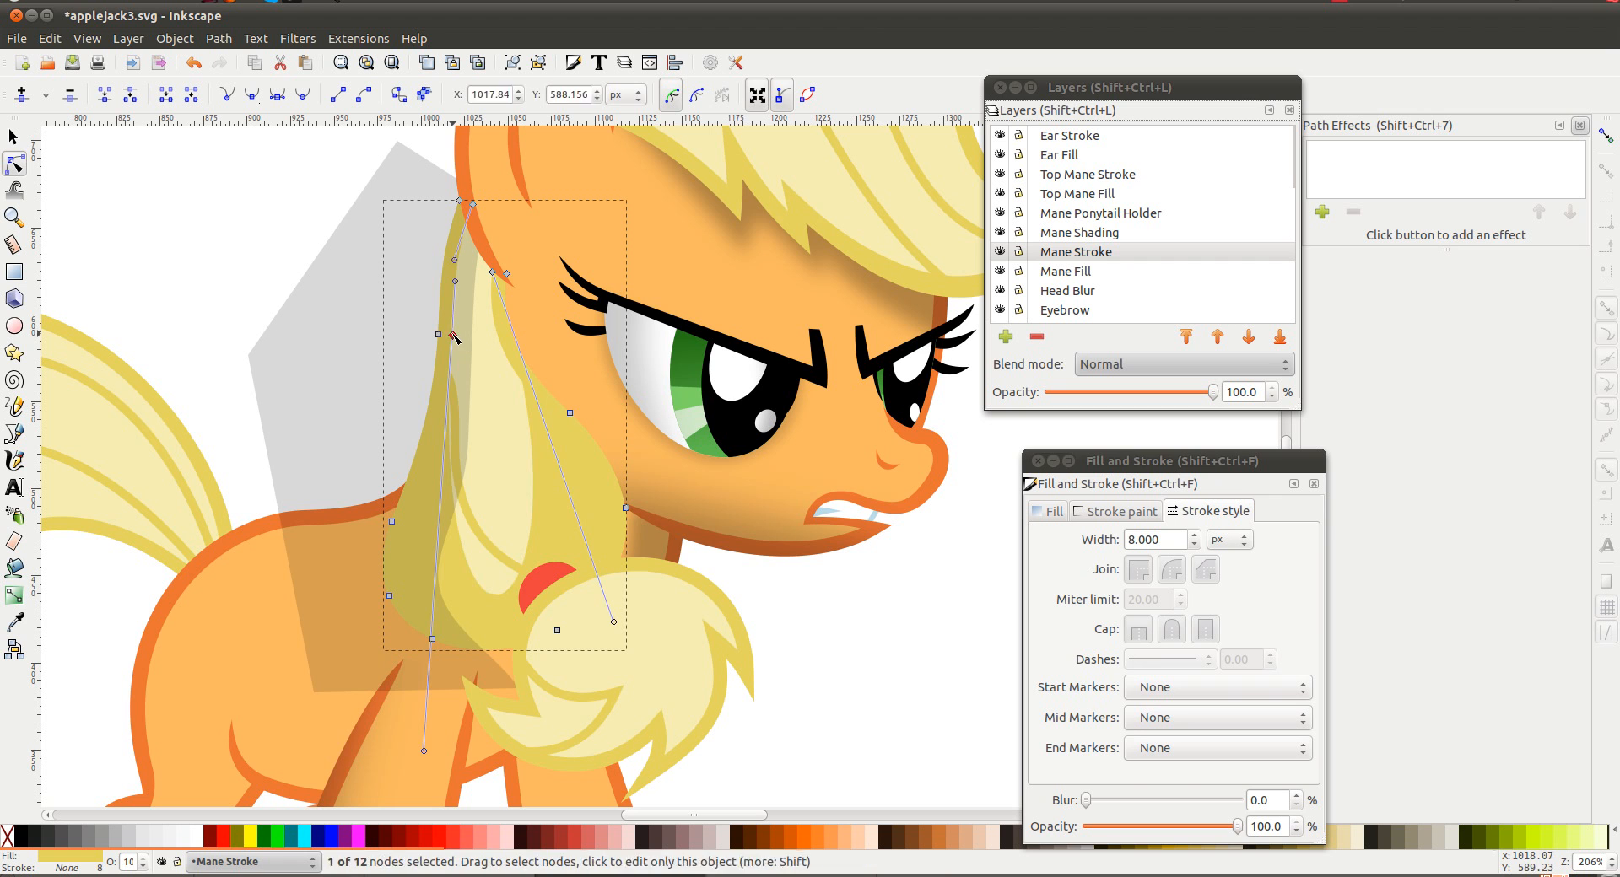
{"action": "left_click", "coordinate": [503, 531]}
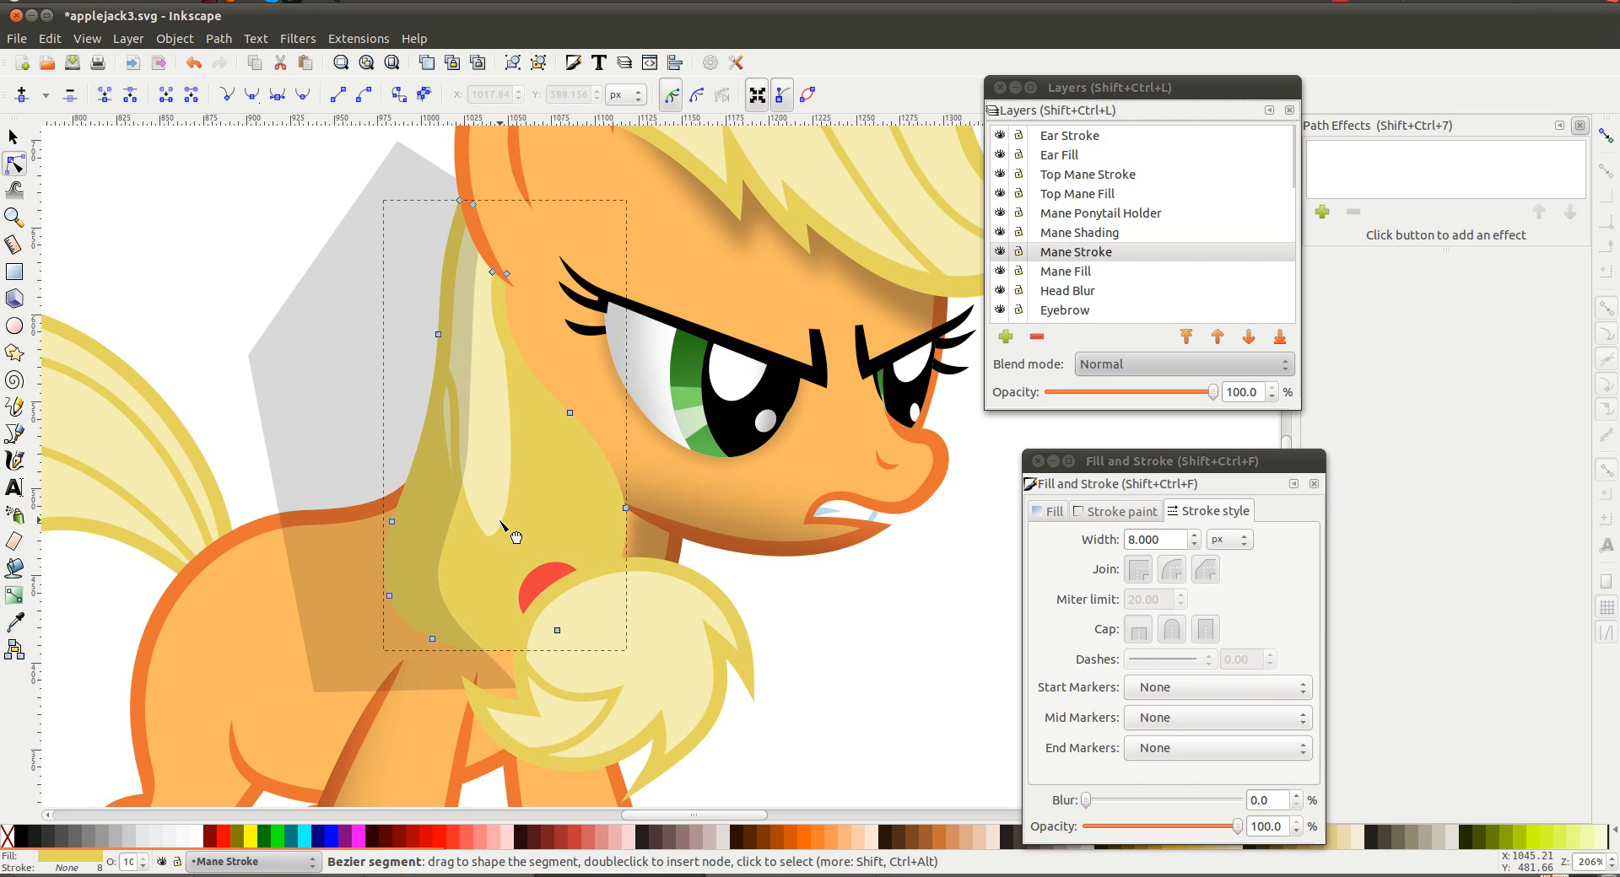
{"action": "left_click_drag", "start_coordinate": [433, 157], "coordinate": [562, 334]}
{"action": "left_click", "coordinate": [339, 96]}
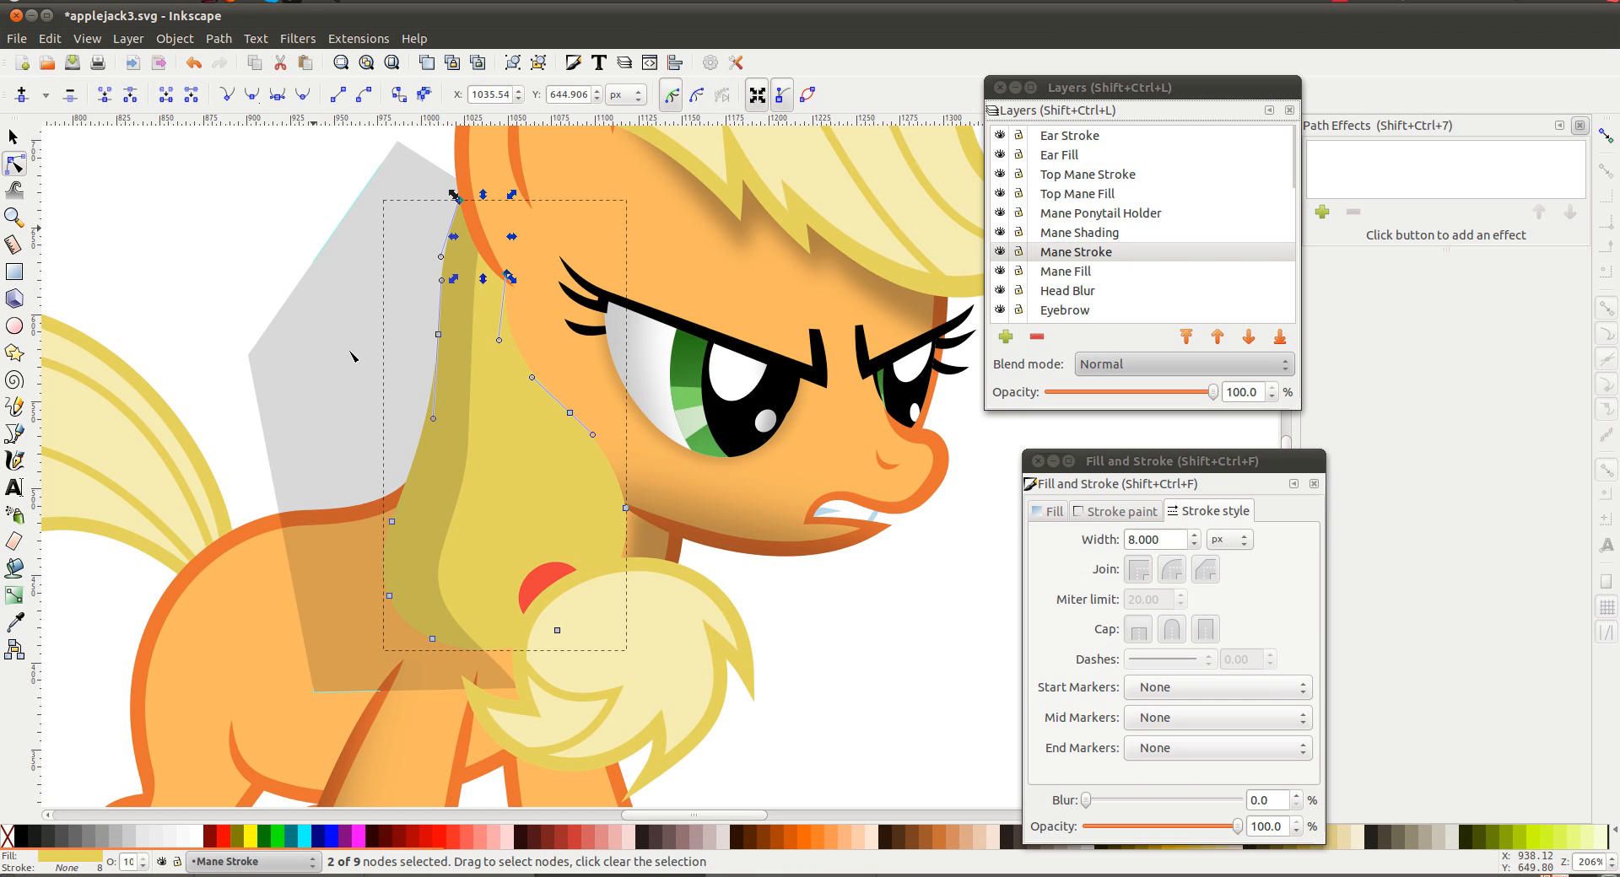
{"action": "left_click", "coordinate": [246, 216]}
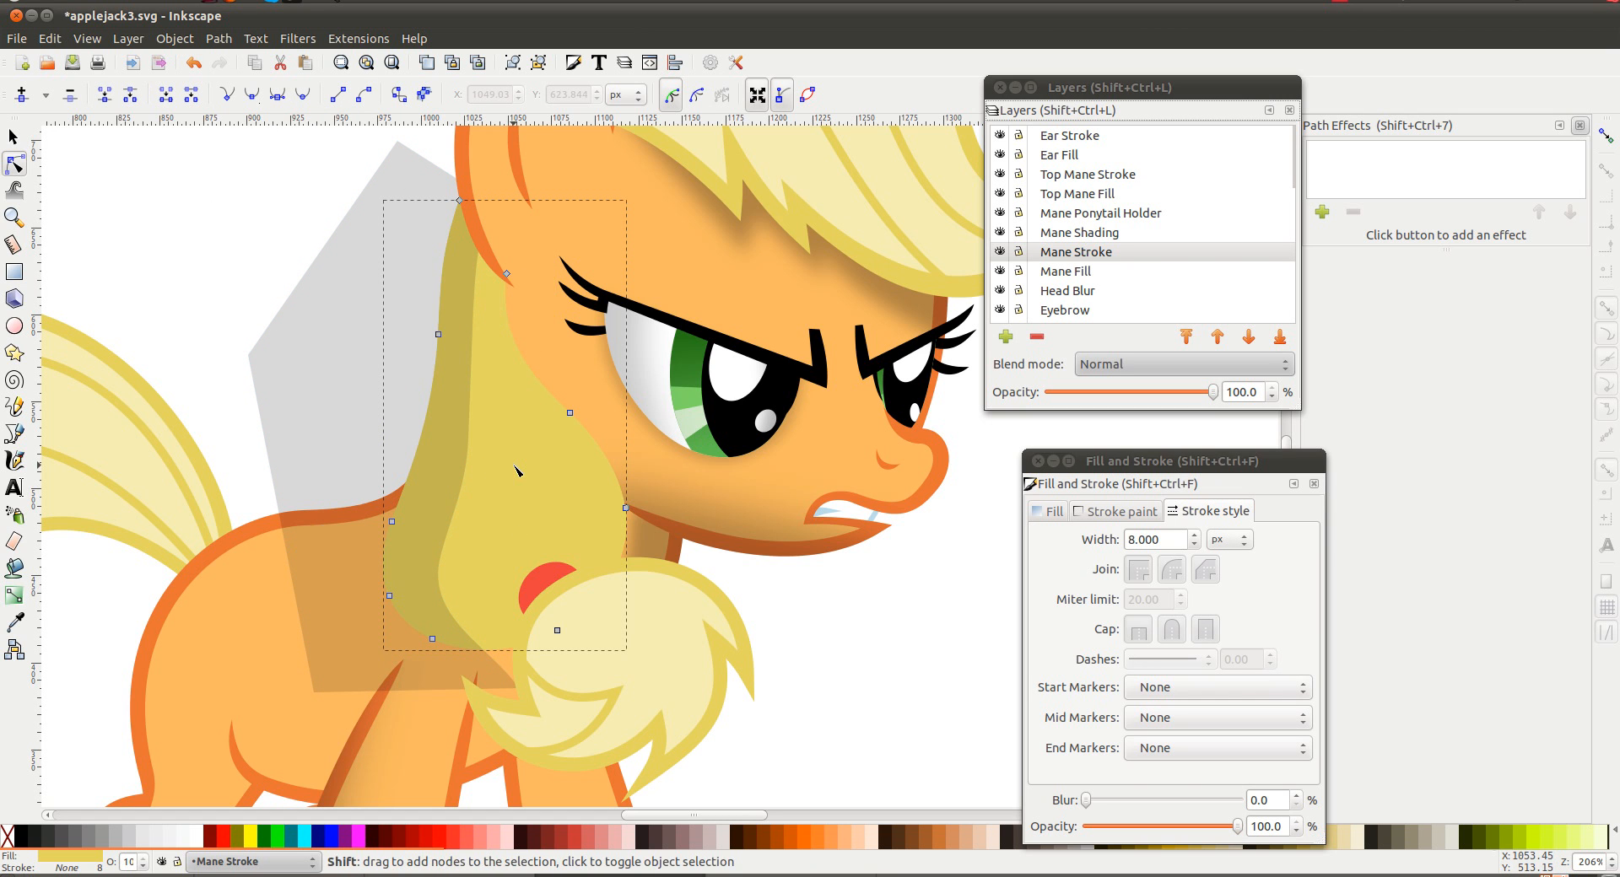
Raise the solid mane shape to the Mane Shading layer and use it to clip the mane shading
{"action": "key", "text": "shift+Page_Up"}
{"action": "left_click", "coordinate": [347, 354], "text": "shift"}
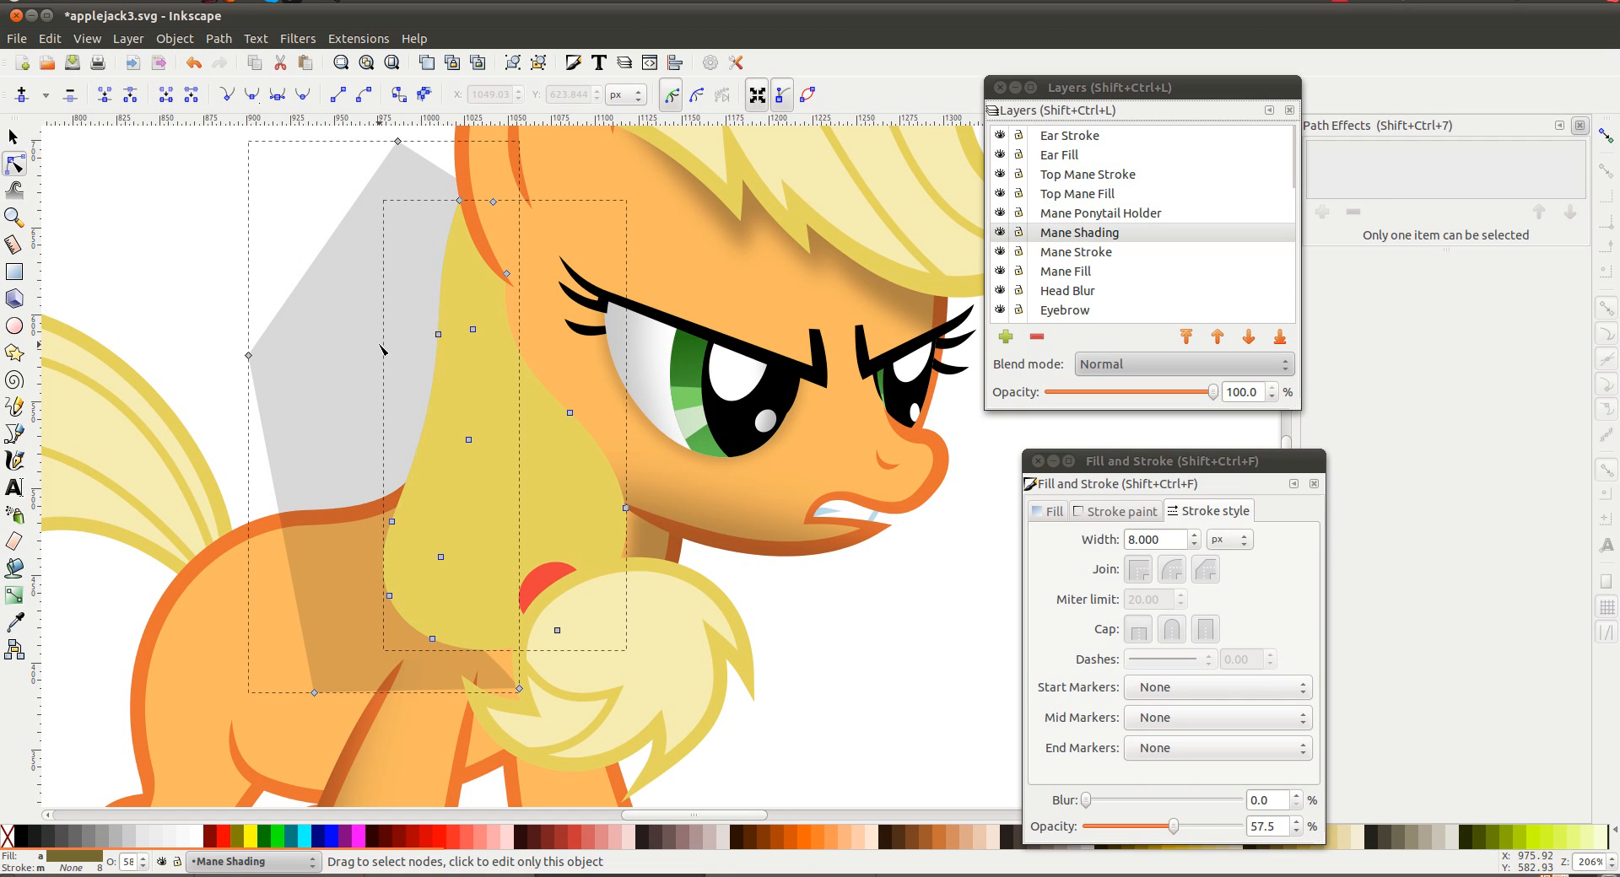
{"action": "right_click", "coordinate": [363, 355]}
{"action": "left_click", "coordinate": [472, 659]}
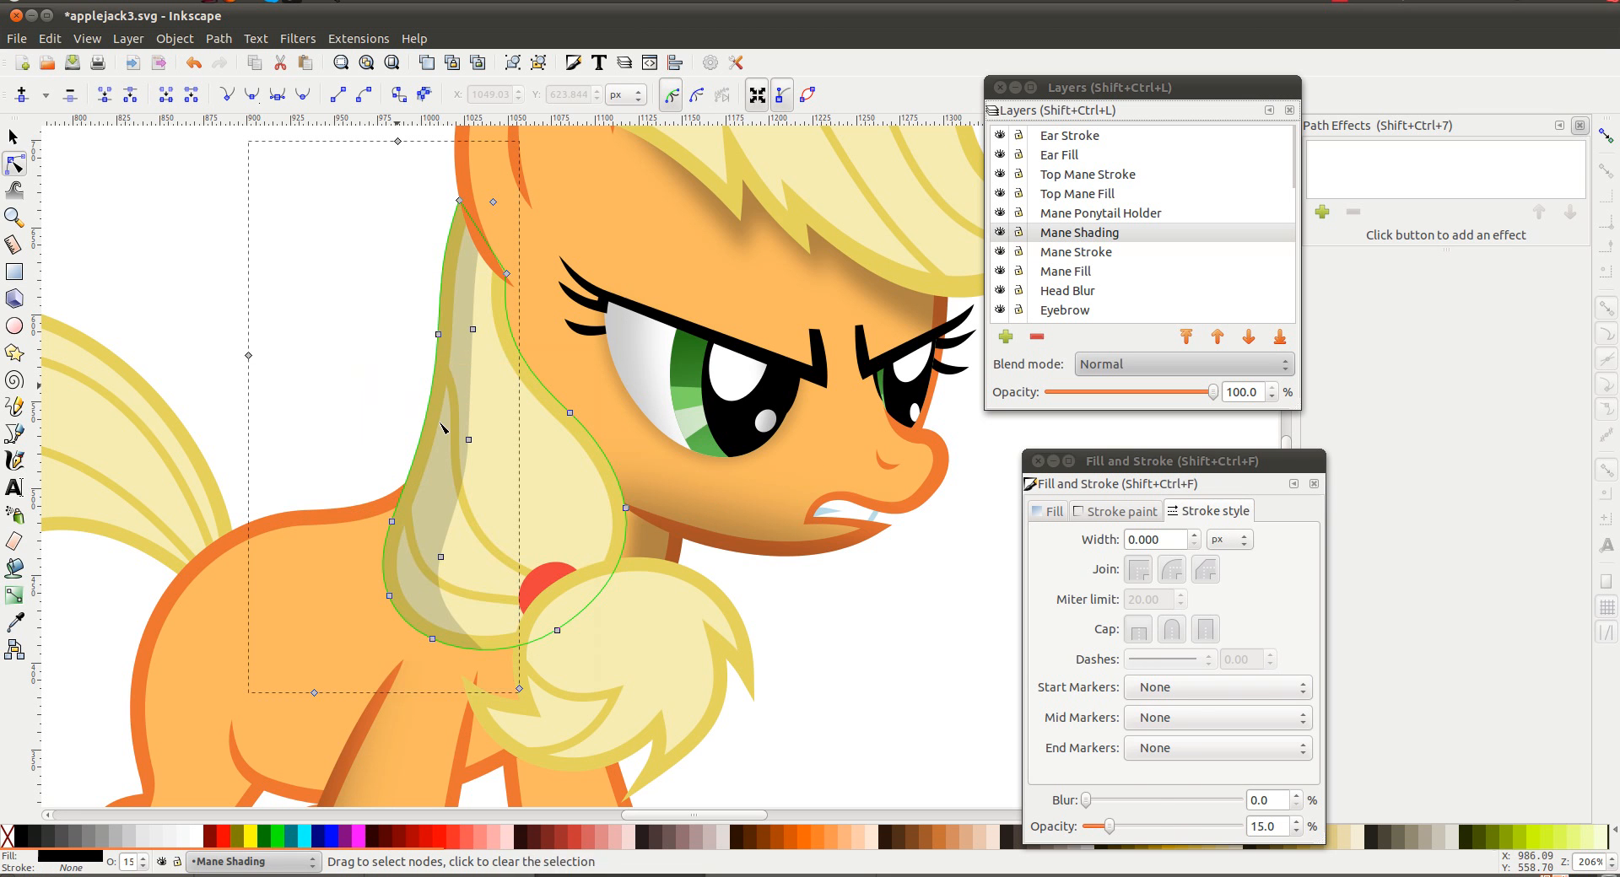
Set the clipped mane shading to 10% blur and 20% opacity
{"action": "left_click", "coordinate": [1269, 803]}
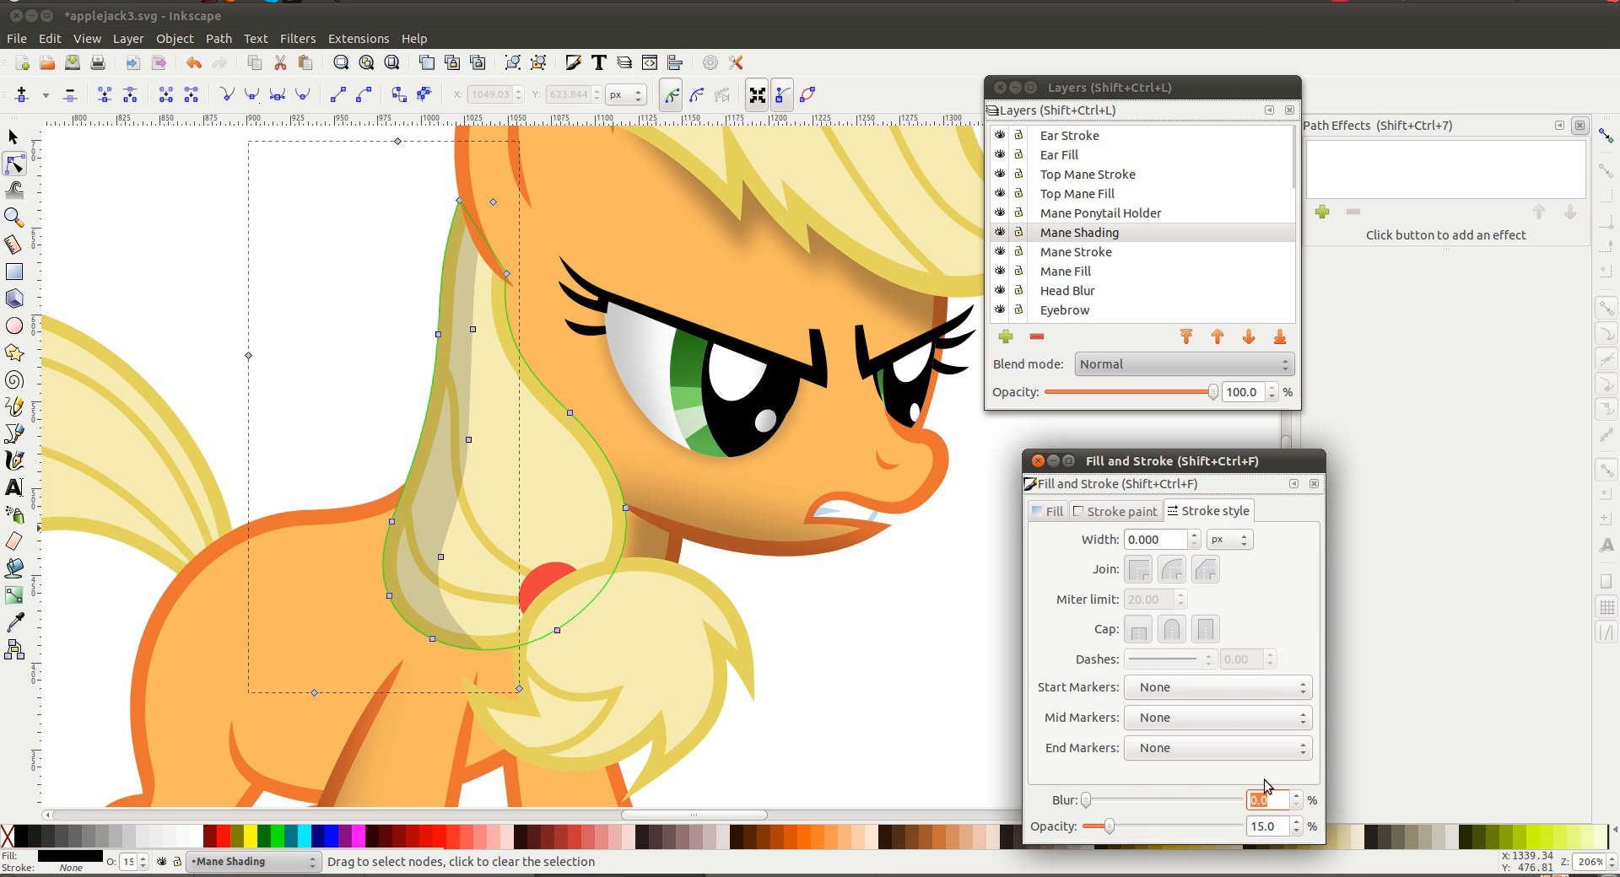
{"action": "key", "text": "Return"}
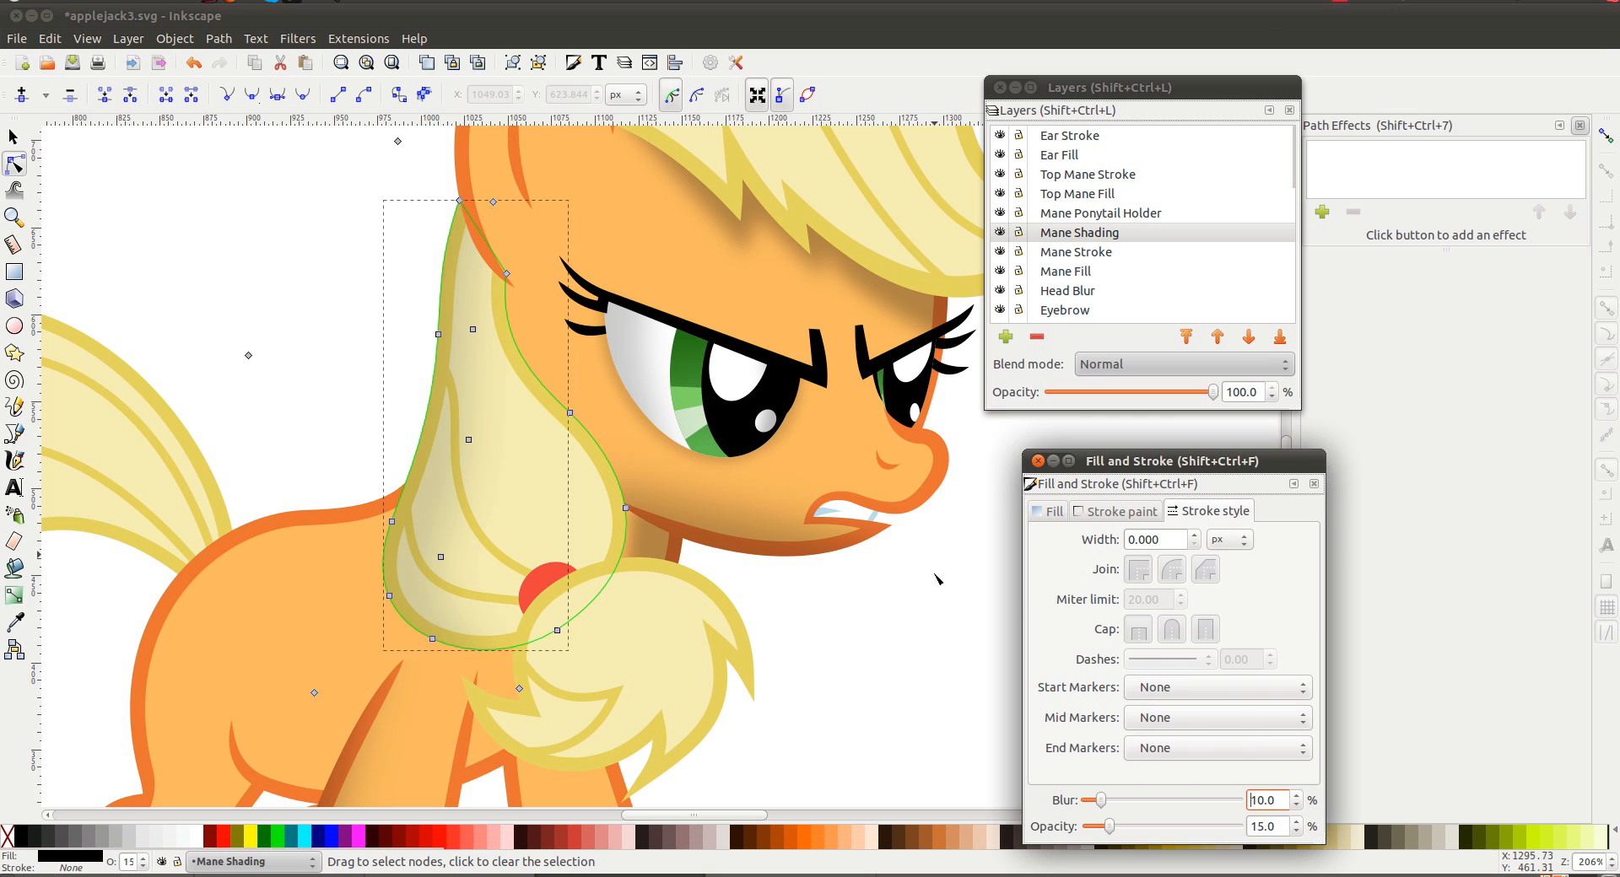
{"action": "left_click", "coordinate": [895, 663]}
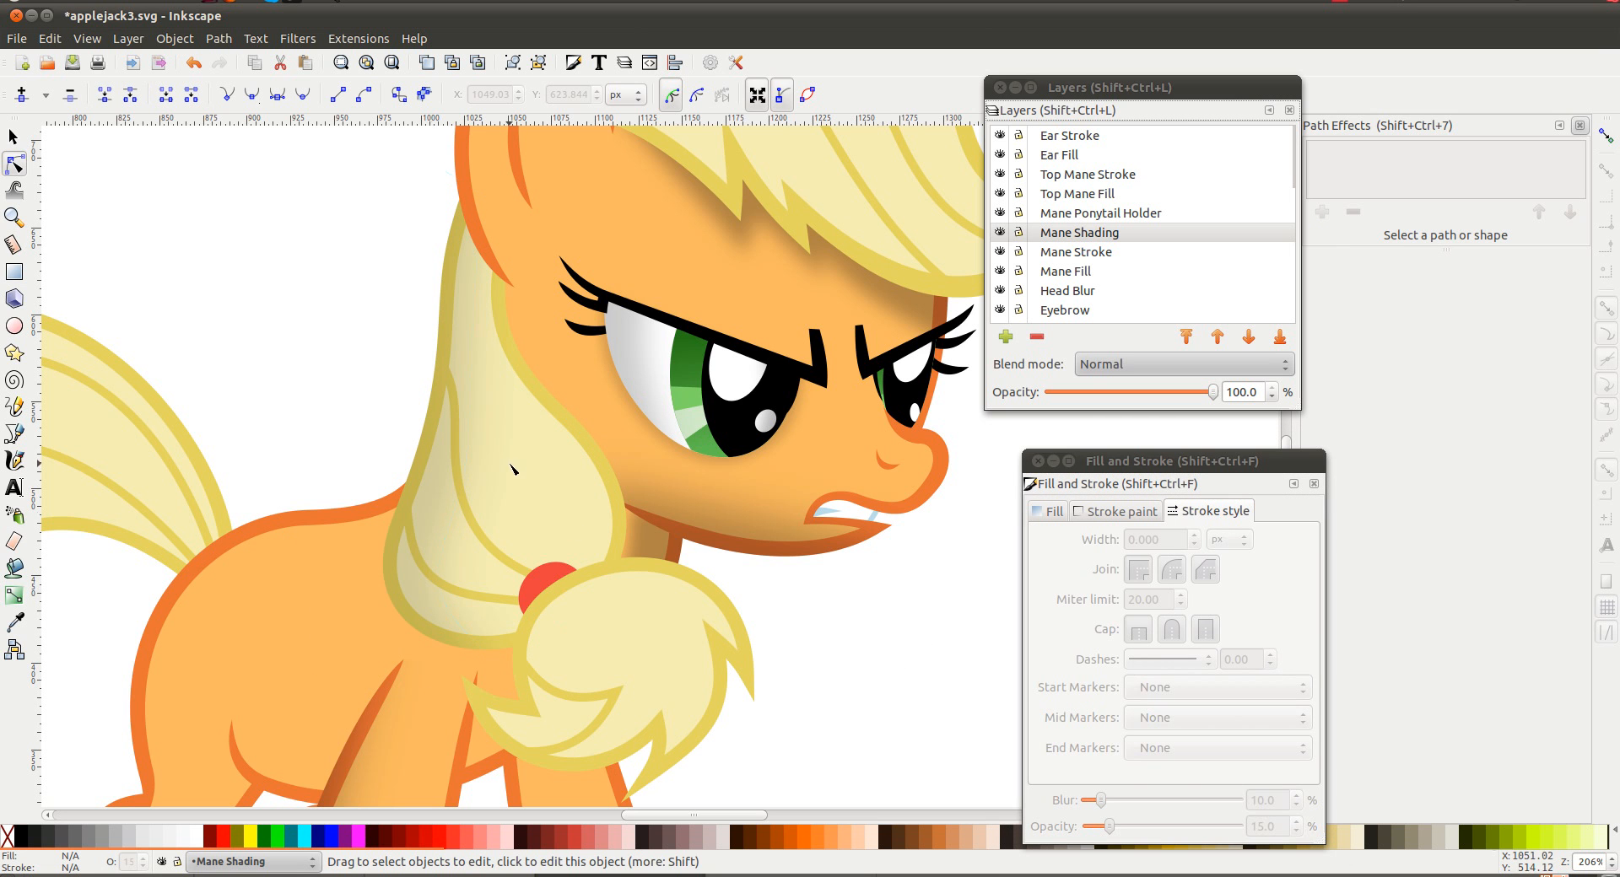
{"action": "left_click", "coordinate": [441, 495]}
{"action": "left_click", "coordinate": [1270, 827]}
{"action": "triple_click", "coordinate": [1271, 826]}
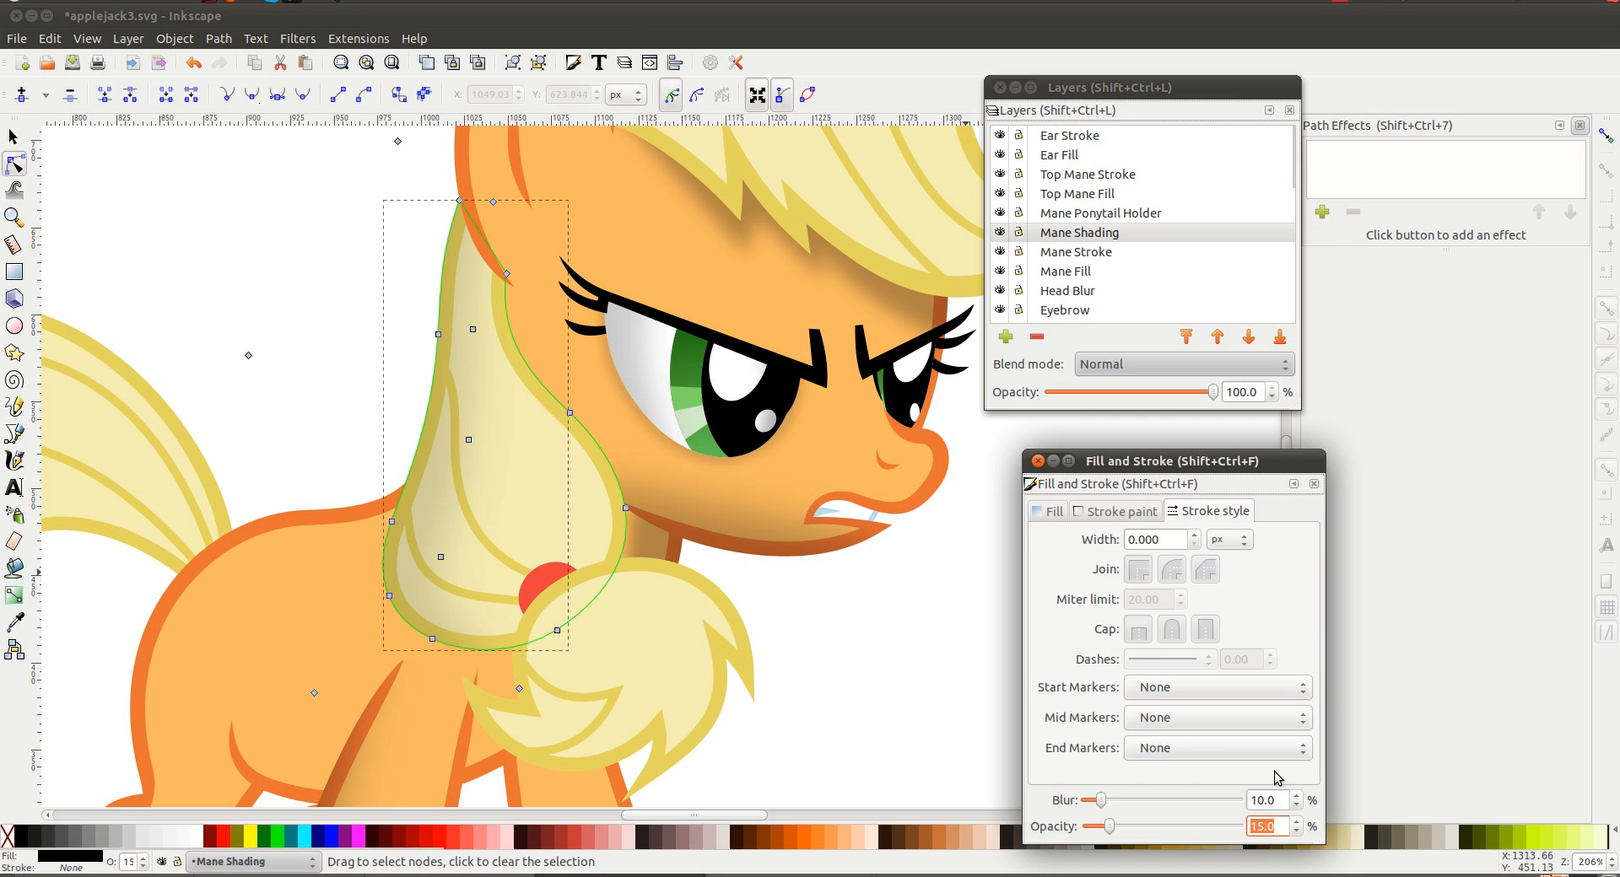
{"action": "key", "text": "Return"}
{"action": "left_click", "coordinate": [846, 634]}
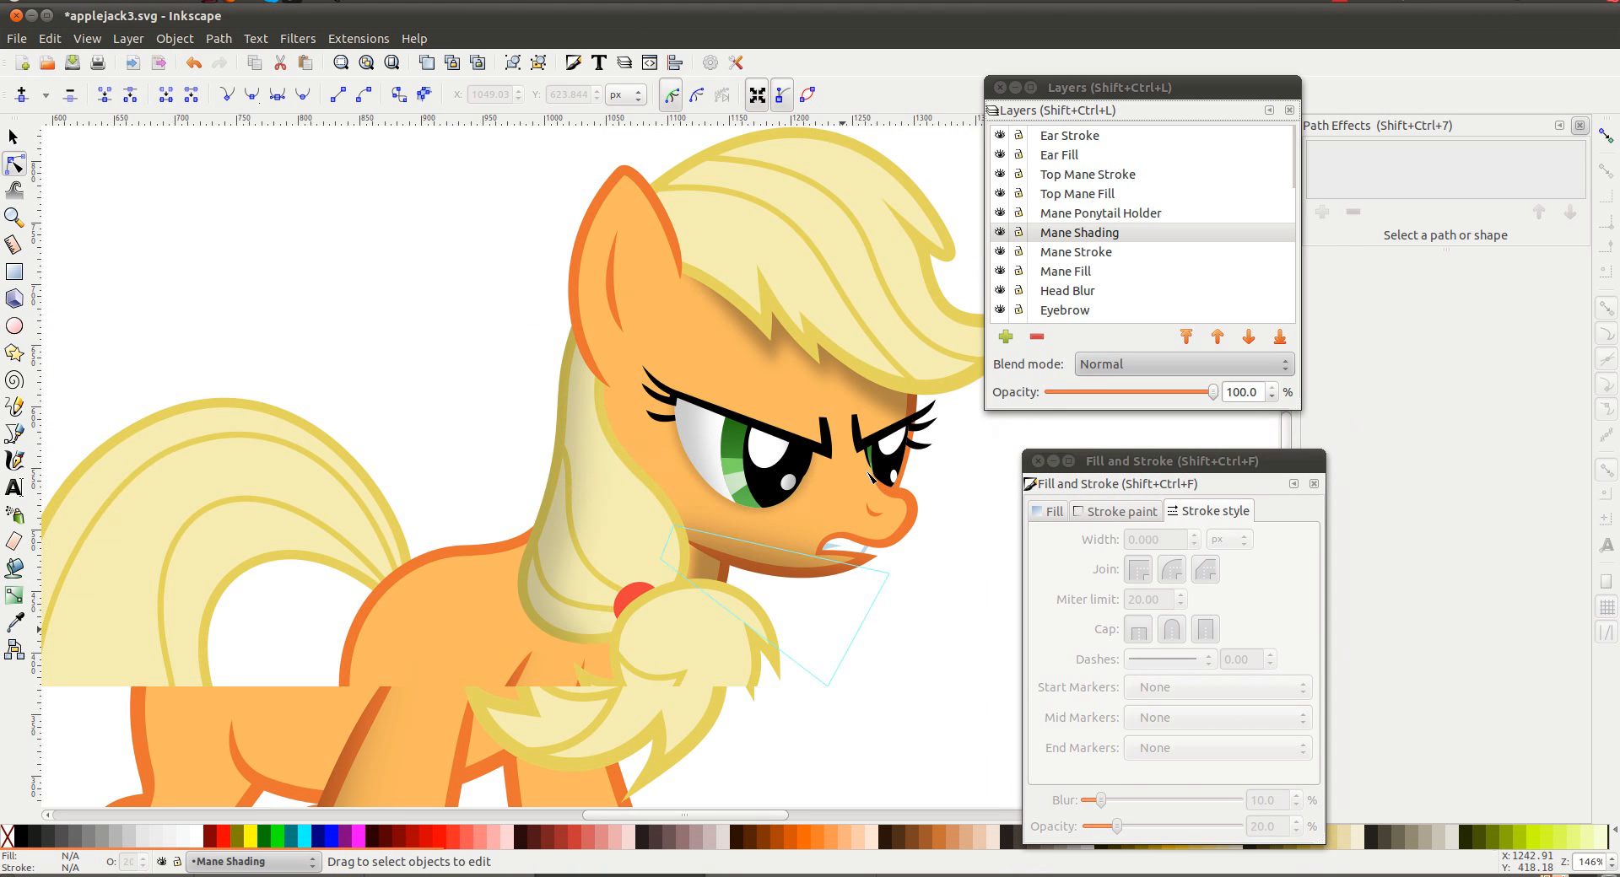
Draw a closed four-sided highlight shape over the hanging mane's face-side edge on the Mane Shading layer and fill it white
{"action": "scroll", "coordinate": [809, 583], "scroll_direction": "right", "scroll_amount": 2}
{"action": "scroll", "coordinate": [637, 570], "scroll_direction": "up", "scroll_amount": 2}
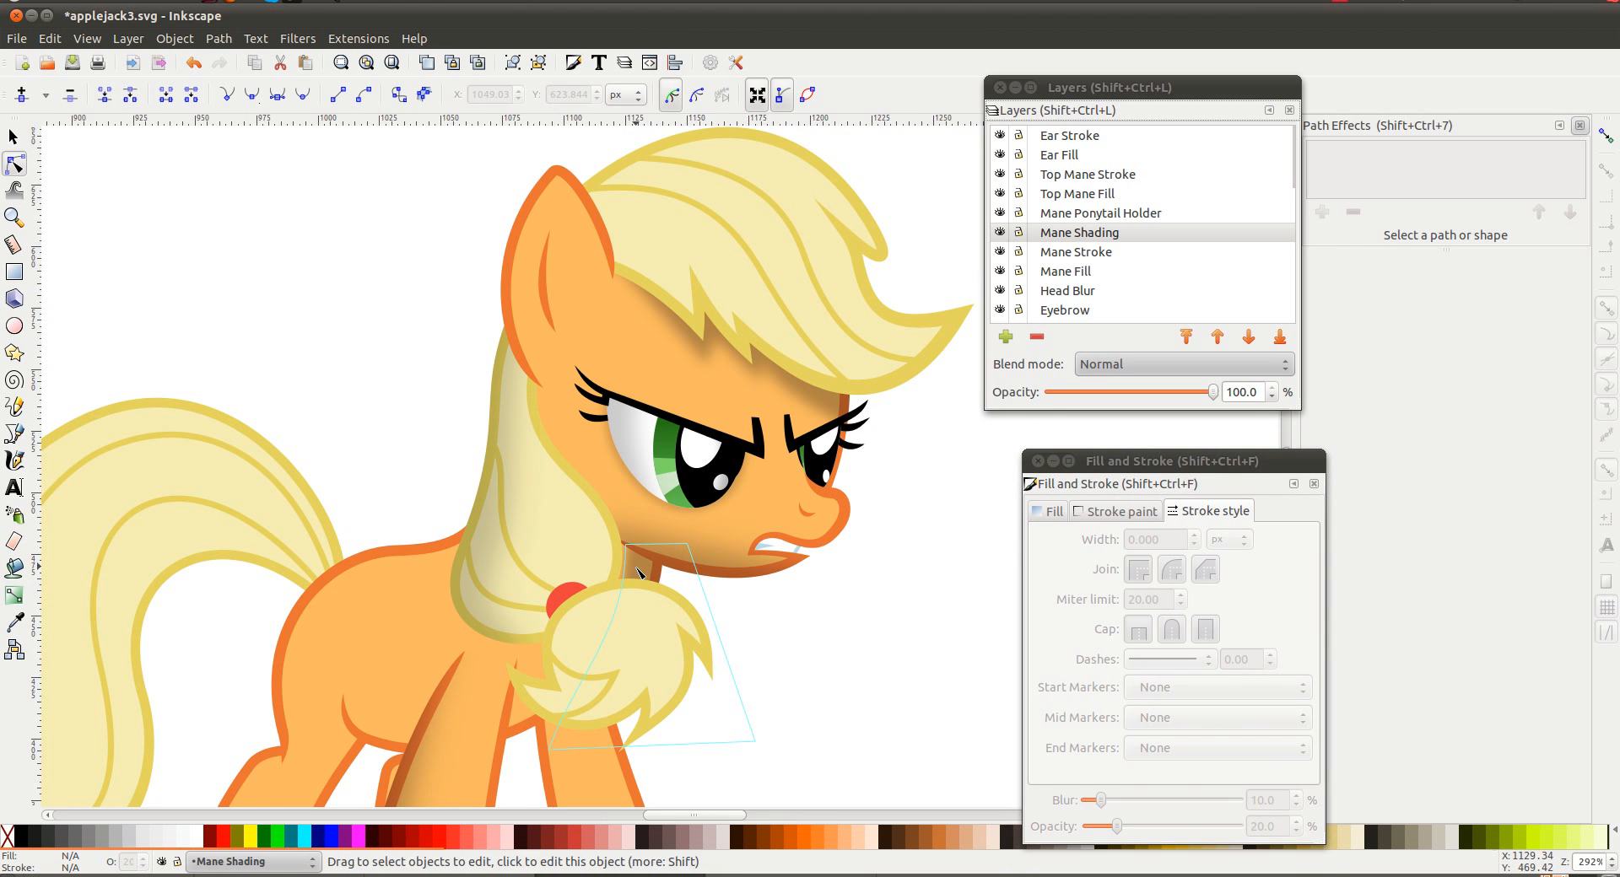
{"action": "scroll", "coordinate": [511, 325], "scroll_direction": "down", "scroll_amount": 2}
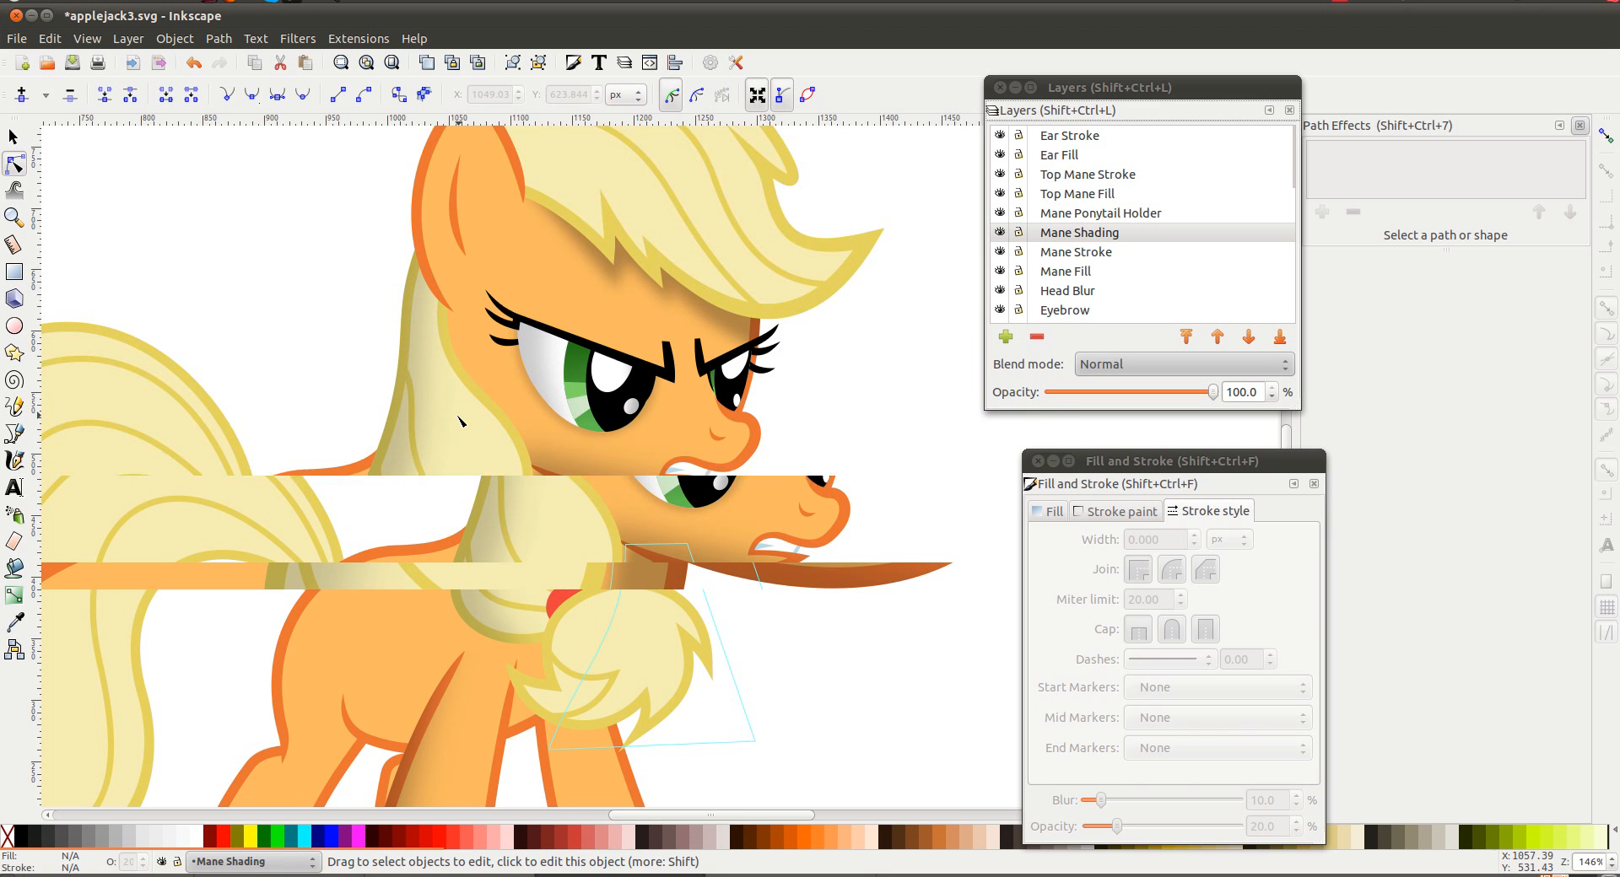
{"action": "key", "text": "b"}
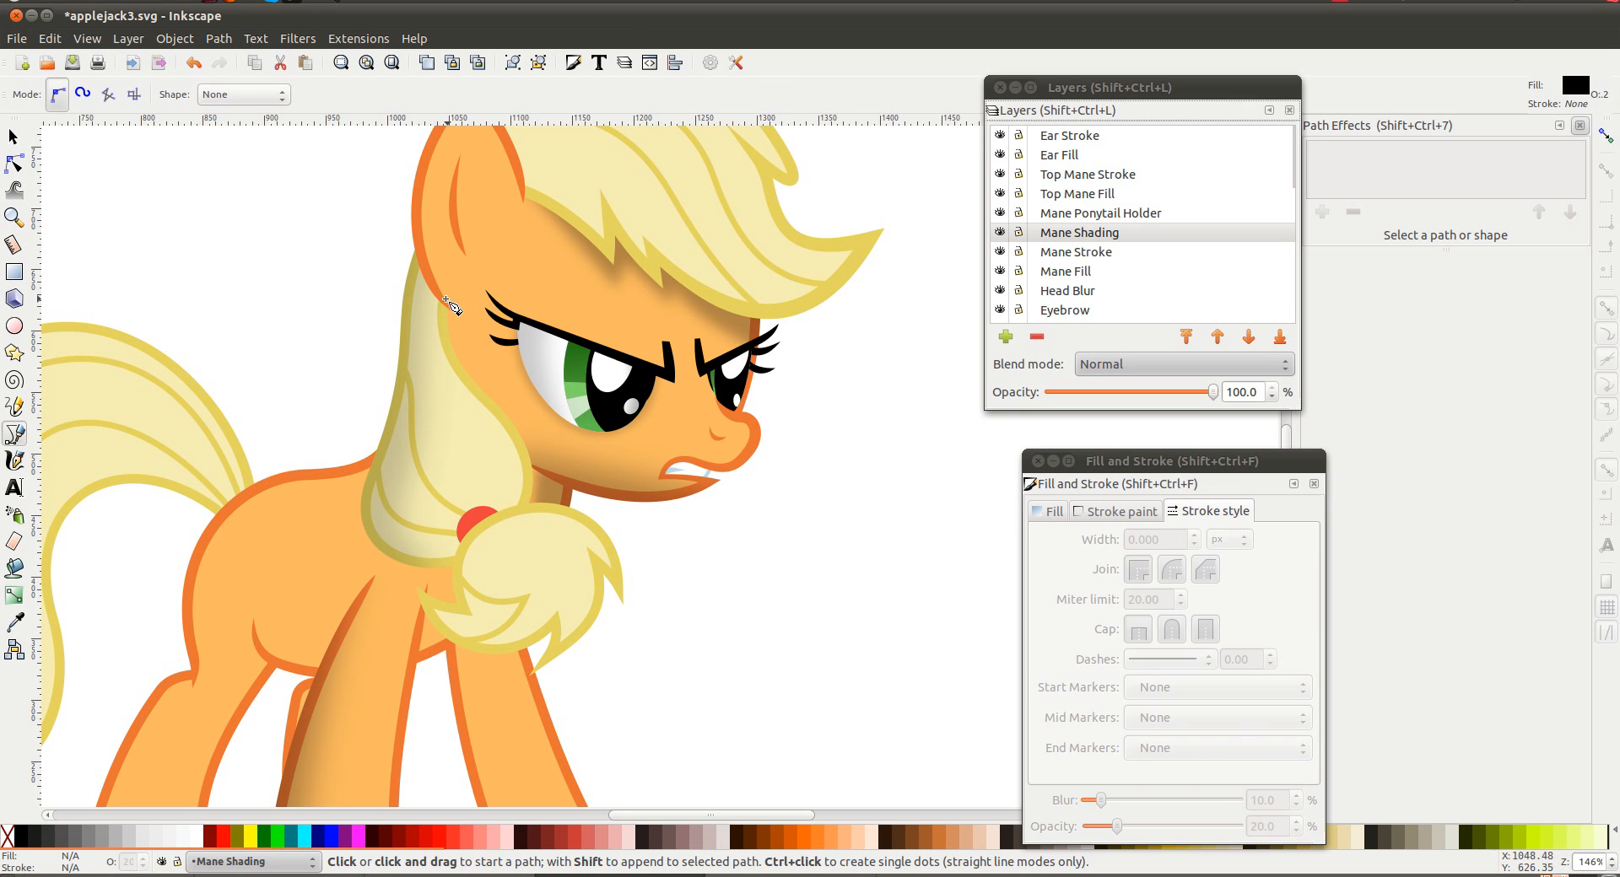
{"action": "left_click", "coordinate": [450, 297]}
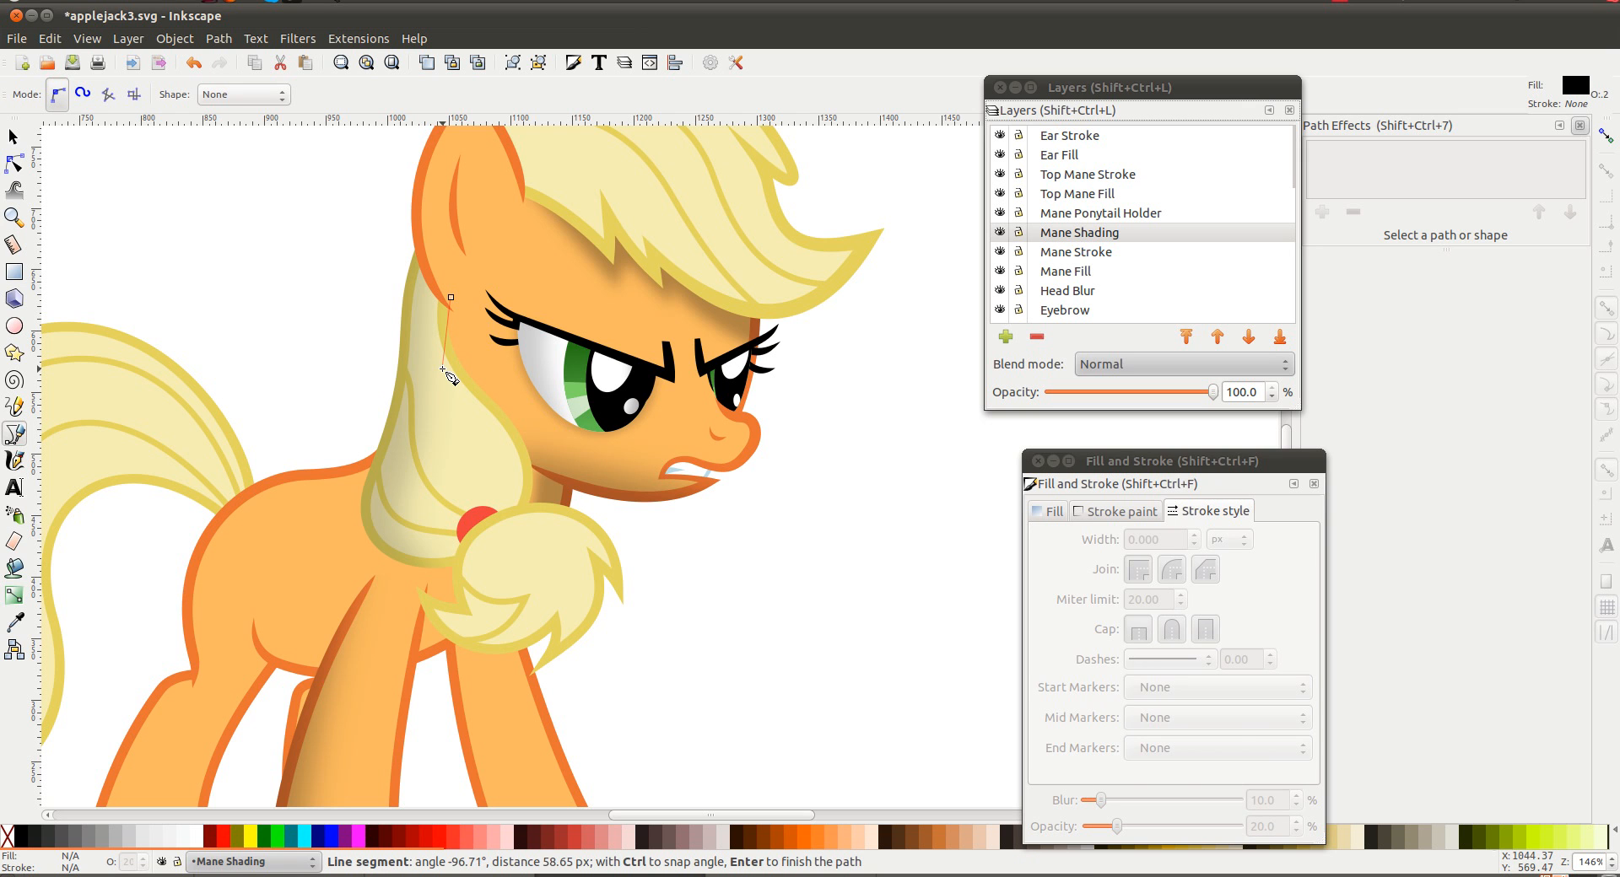
{"action": "left_click", "coordinate": [445, 368]}
{"action": "left_click", "coordinate": [648, 520]}
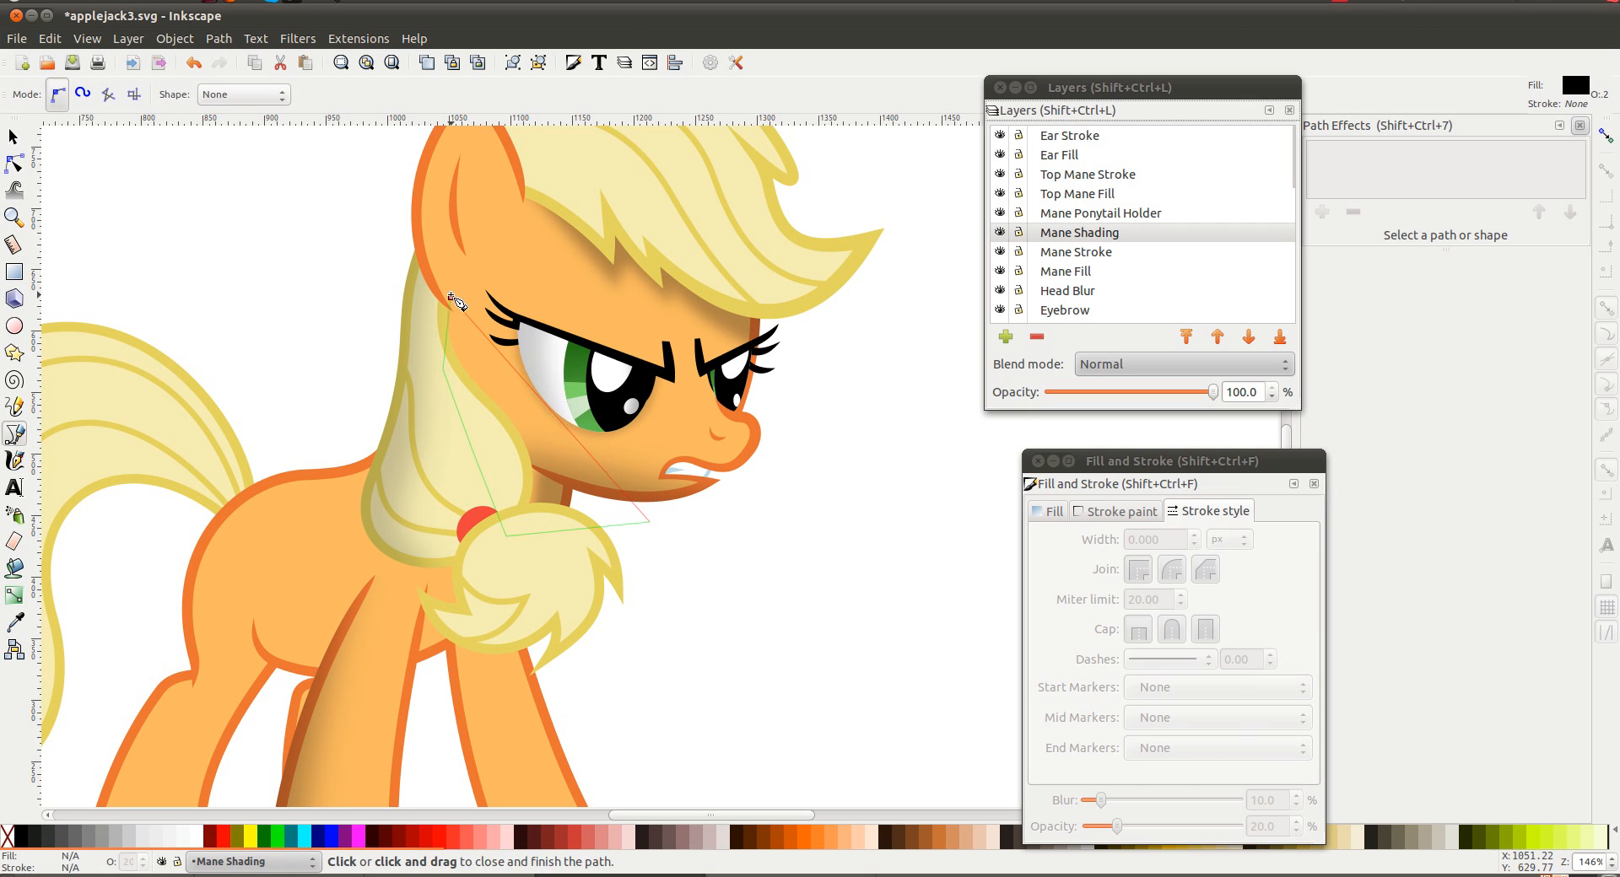
{"action": "left_click", "coordinate": [448, 296]}
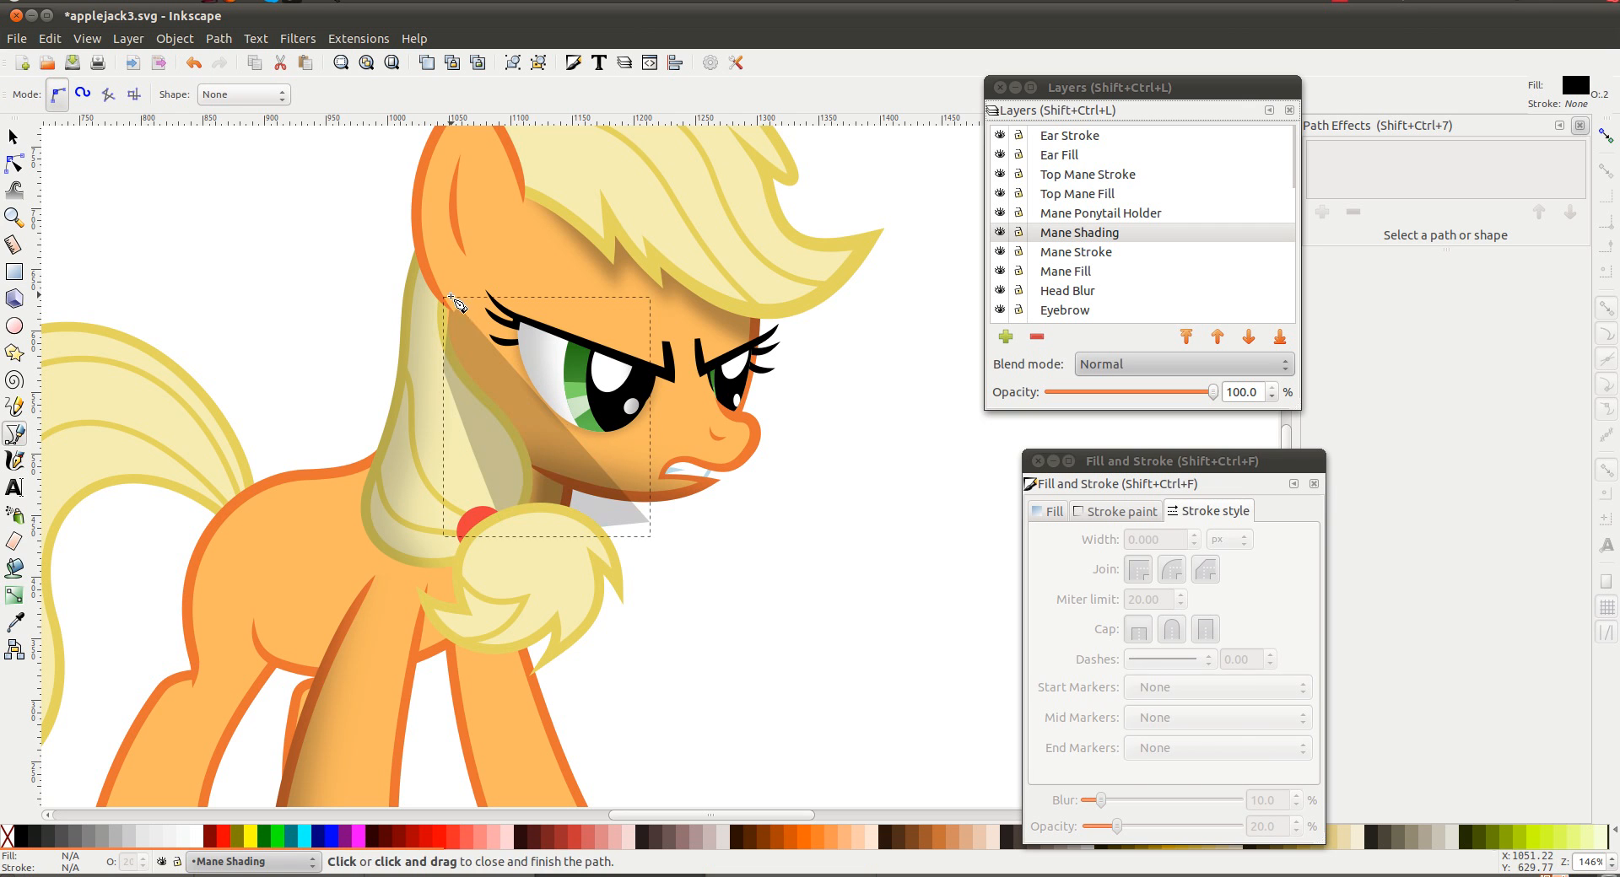
{"action": "left_click", "coordinate": [194, 835]}
Curve the white highlight's inner edge and reposition its middle node so it follows the bend of the hanging mane
{"action": "key", "text": "n"}
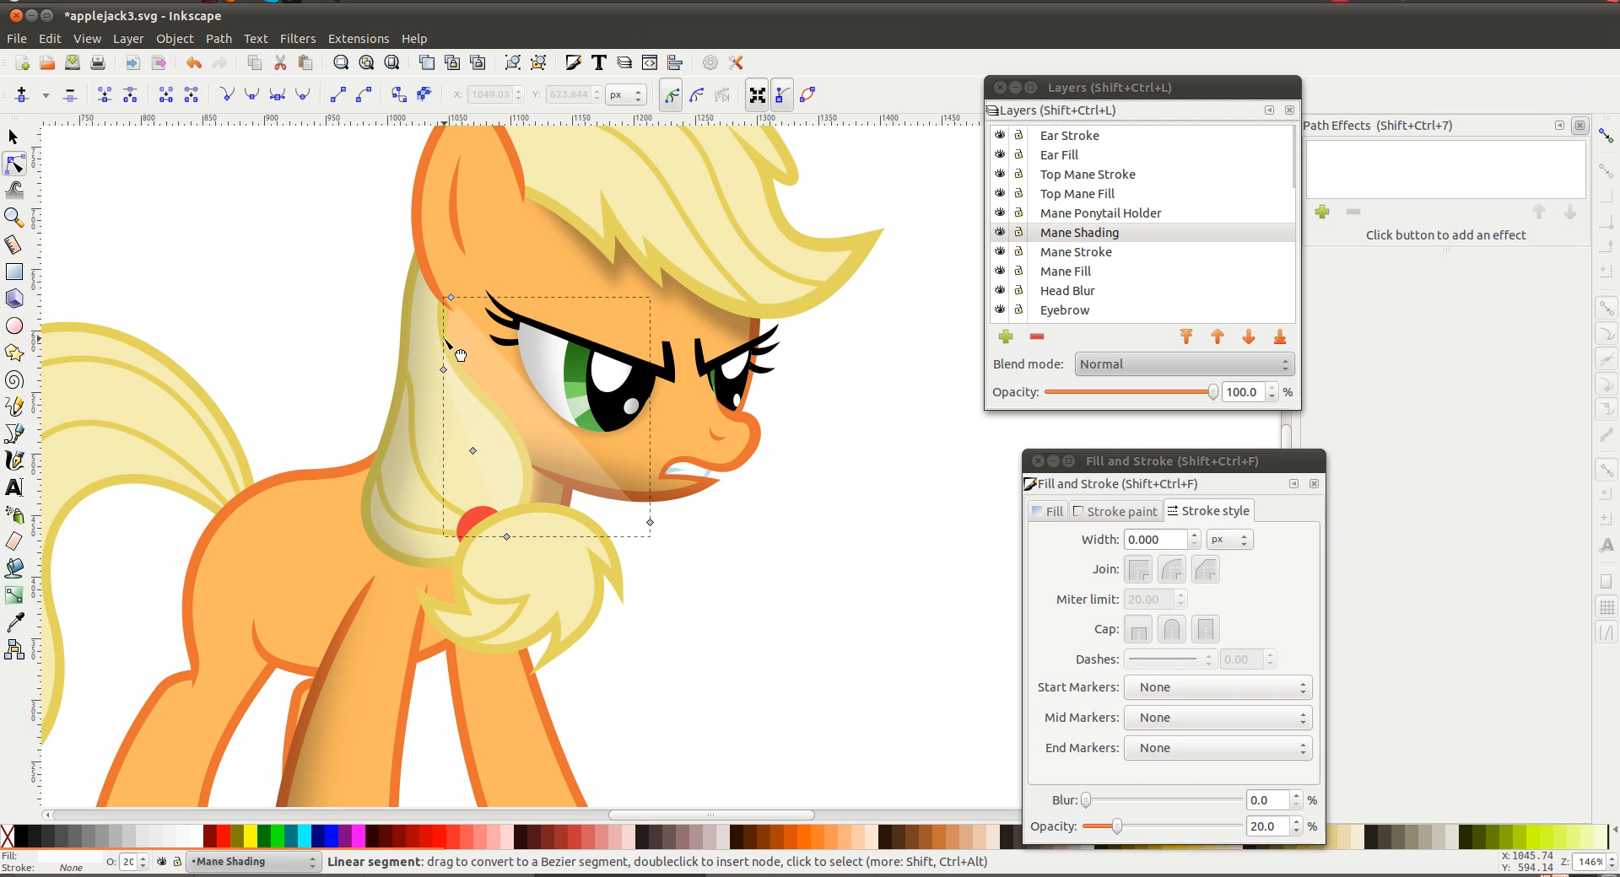
{"action": "left_click_drag", "start_coordinate": [438, 331], "coordinate": [441, 334]}
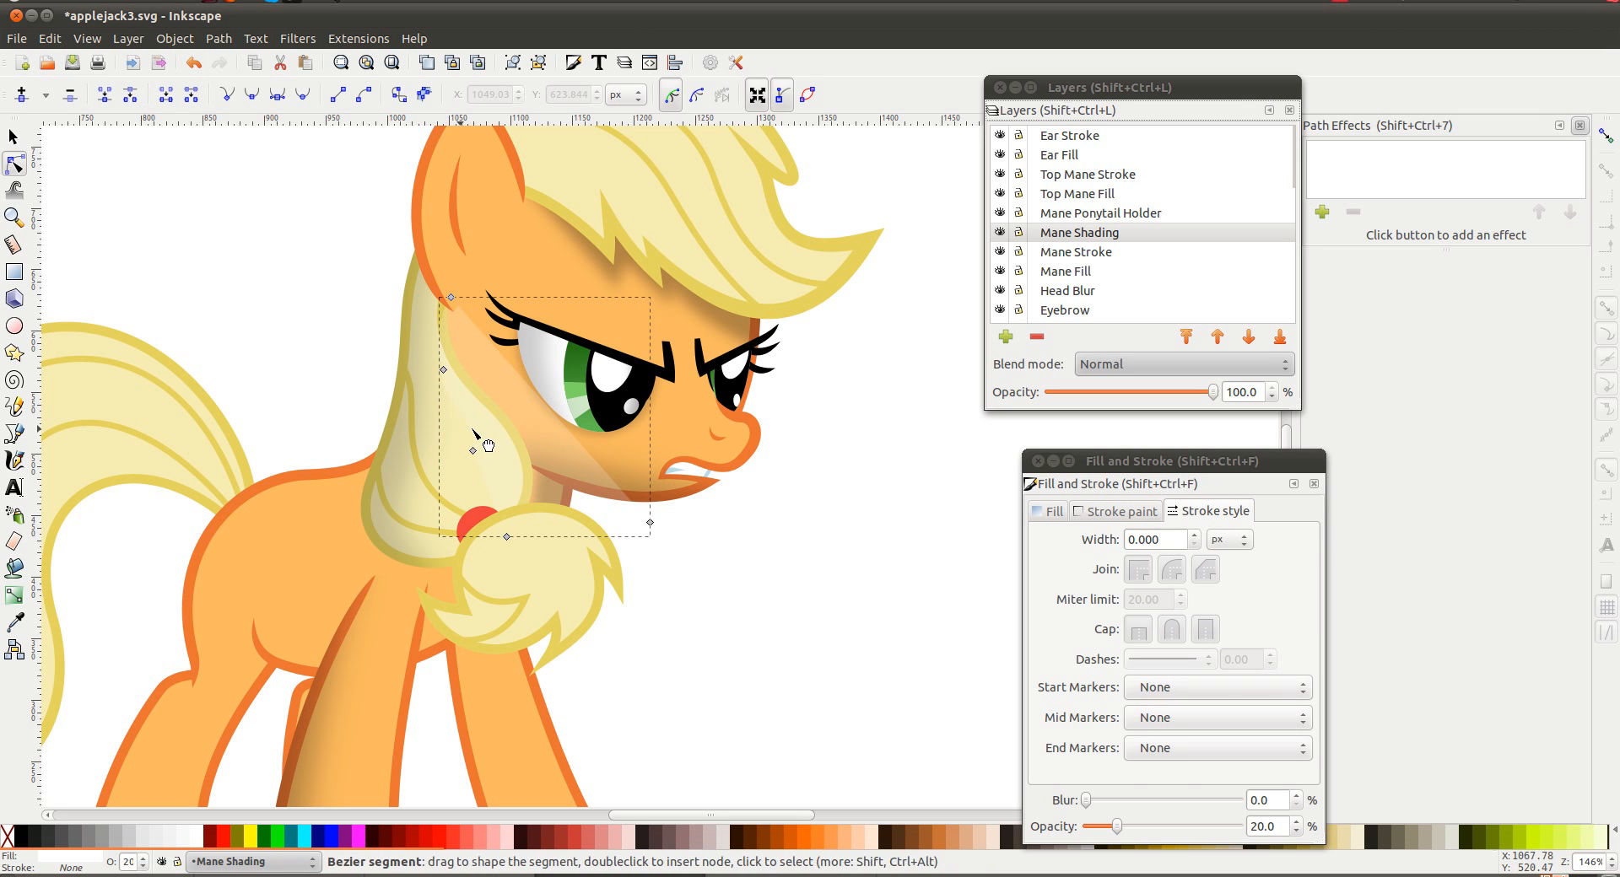
{"action": "mouse_move", "coordinate": [473, 449]}
{"action": "left_mouse_down"}
{"action": "mouse_move", "coordinate": [488, 462]}
{"action": "mouse_move", "coordinate": [476, 428]}
{"action": "left_mouse_up"}
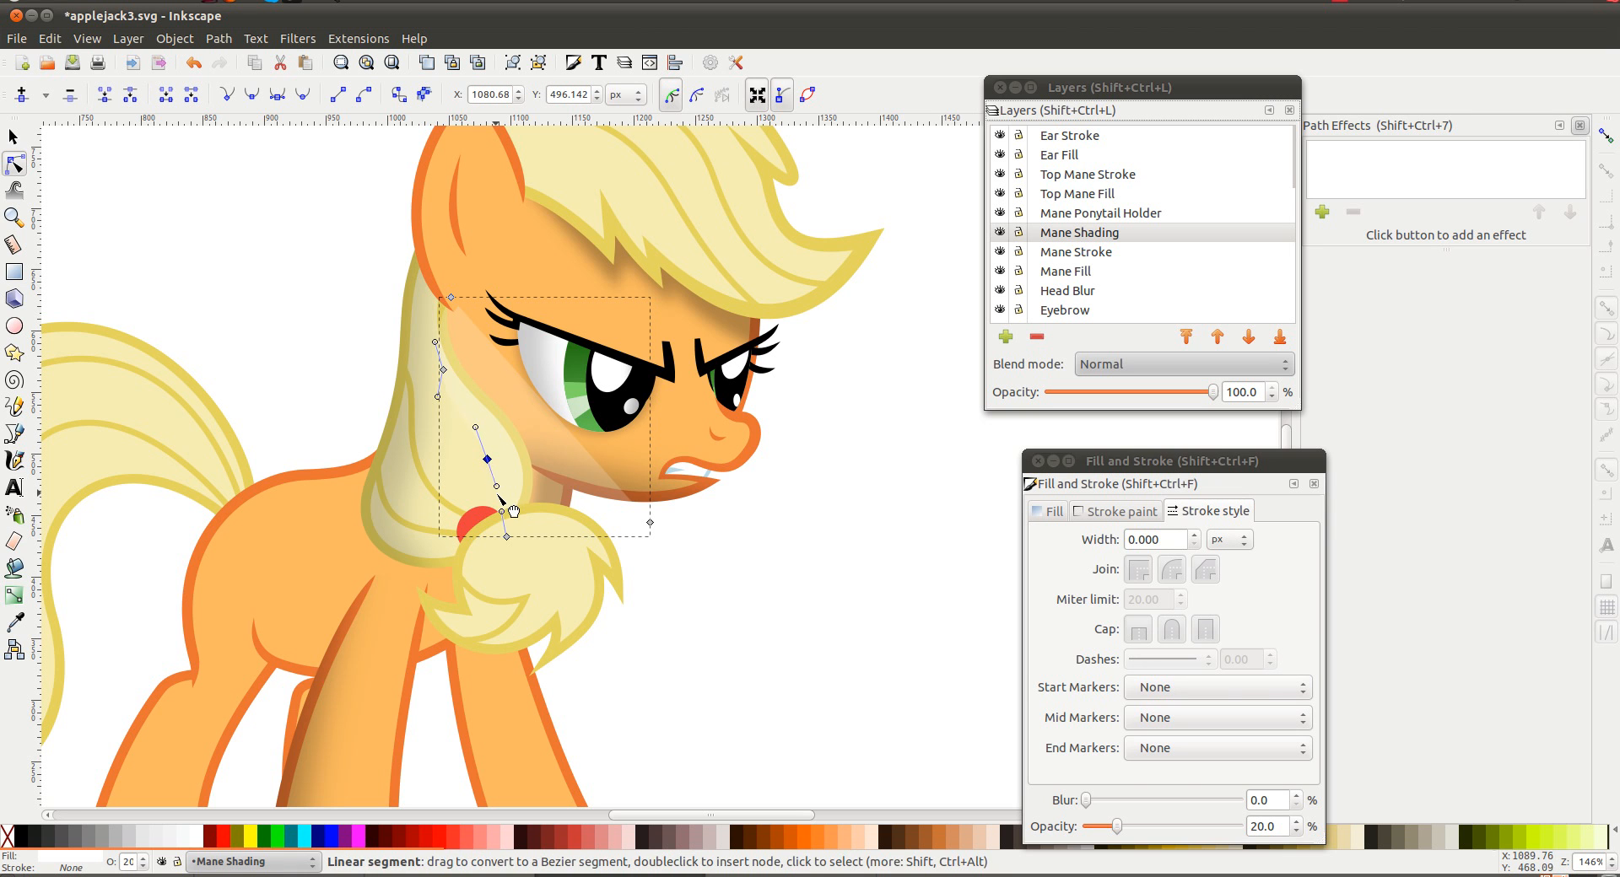
Release the clip from the blurred mane shading to recover the solid mane shape
{"action": "left_click", "coordinate": [274, 213]}
{"action": "left_click", "coordinate": [386, 490]}
{"action": "left_click", "coordinate": [140, 38]}
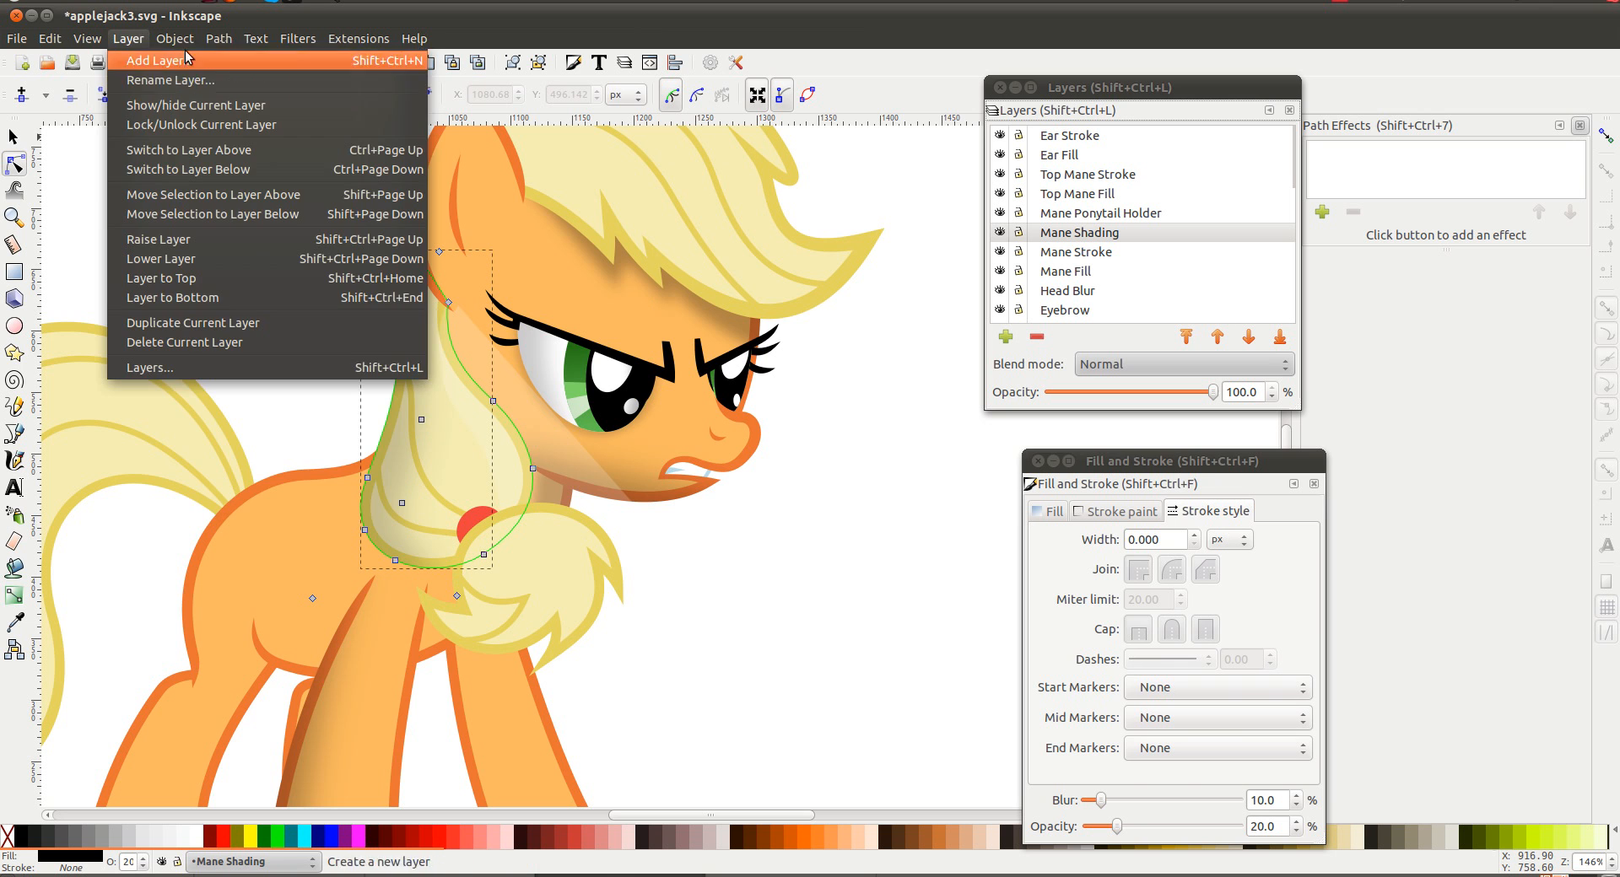
{"action": "mouse_move", "coordinate": [214, 169]}
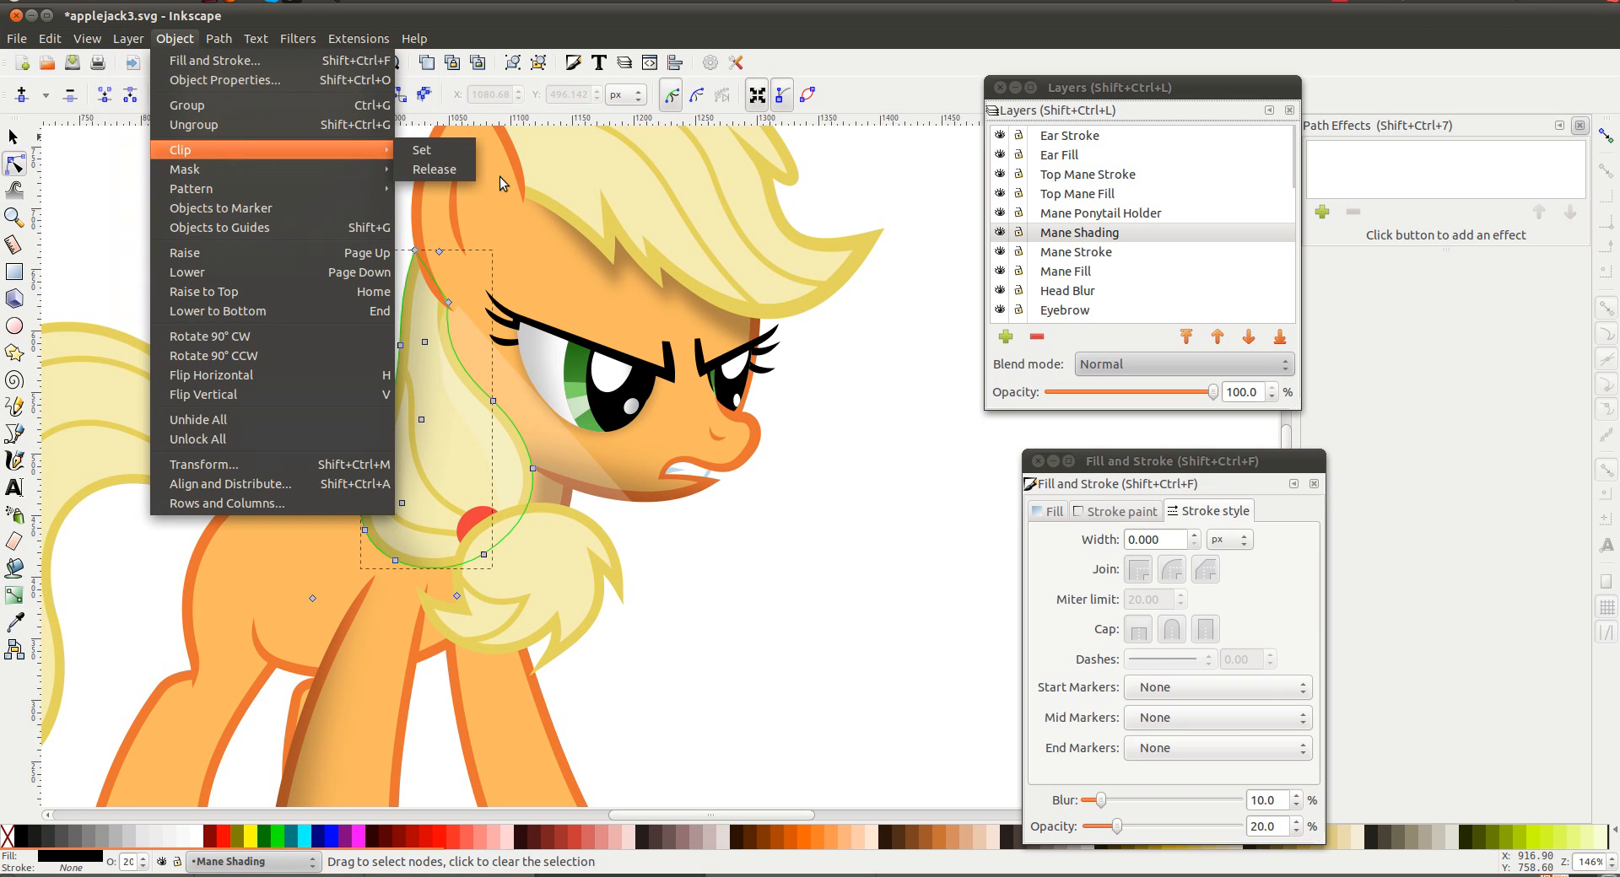
{"action": "left_click", "coordinate": [426, 149]}
{"action": "left_click", "coordinate": [157, 38]}
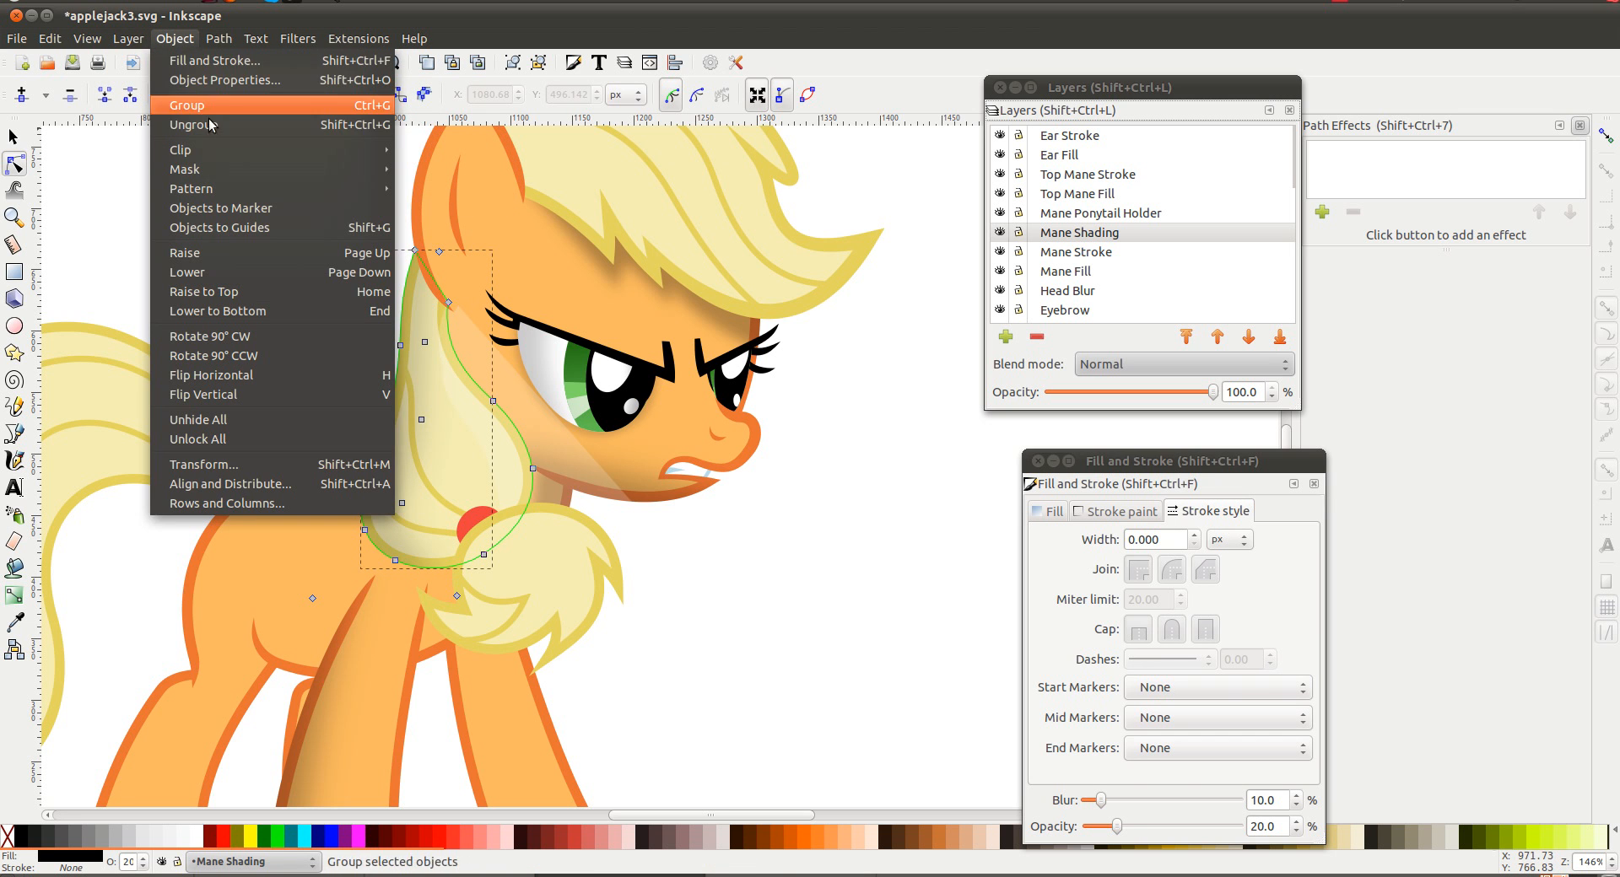
{"action": "mouse_move", "coordinate": [214, 145]}
{"action": "left_click", "coordinate": [416, 166]}
{"action": "key", "text": "s"}
{"action": "left_click", "coordinate": [199, 237]}
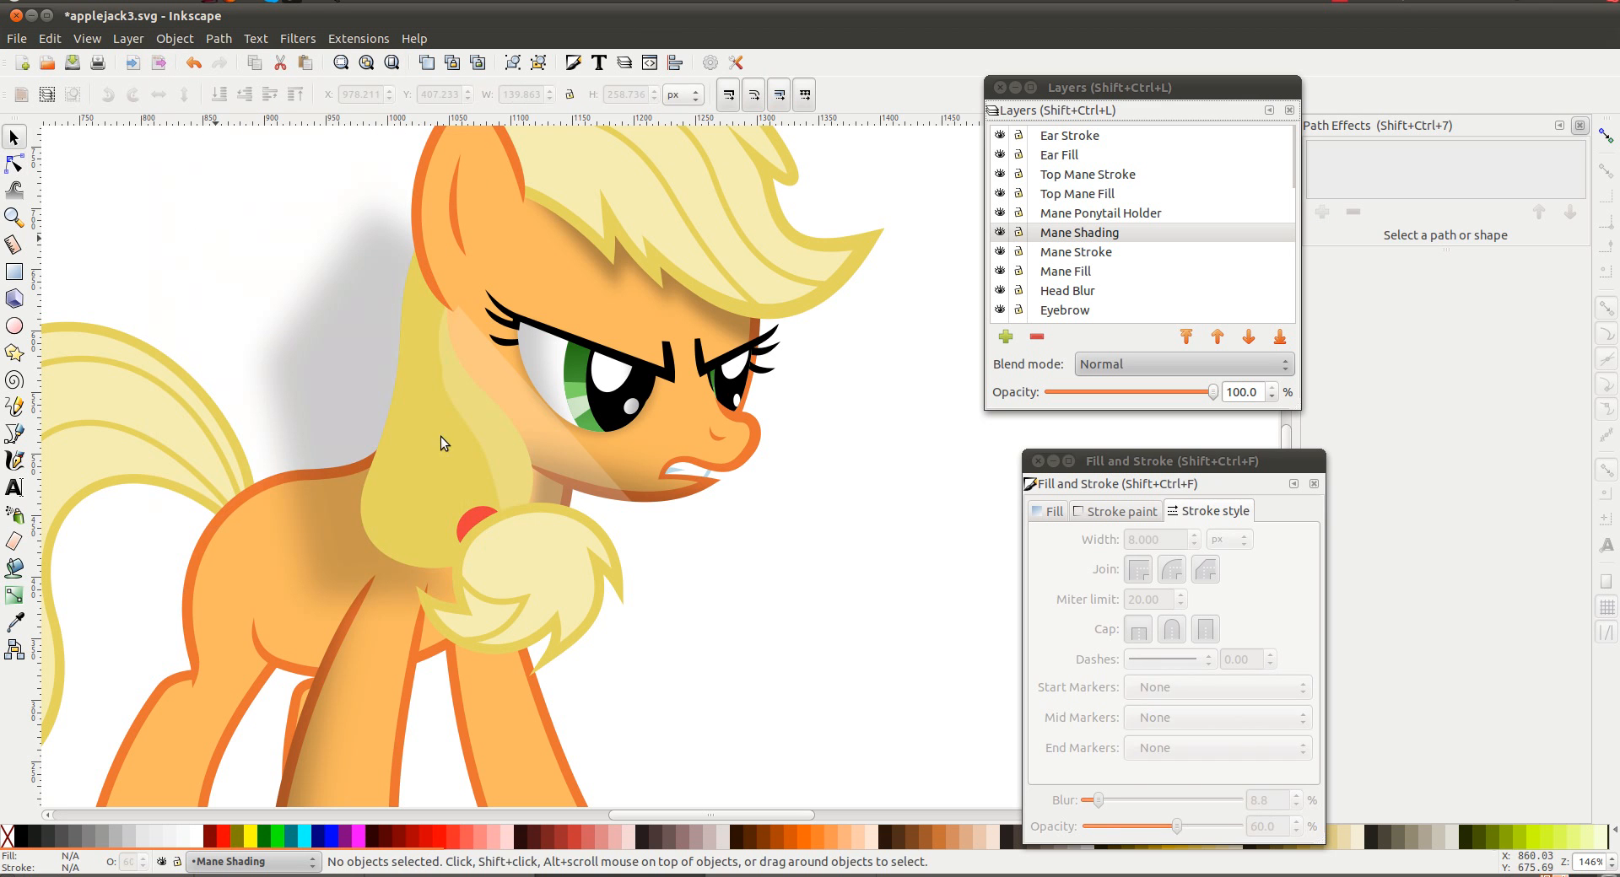
Clip the dark shading and the white highlight together to the solid mane shape
{"action": "left_click", "coordinate": [451, 506]}
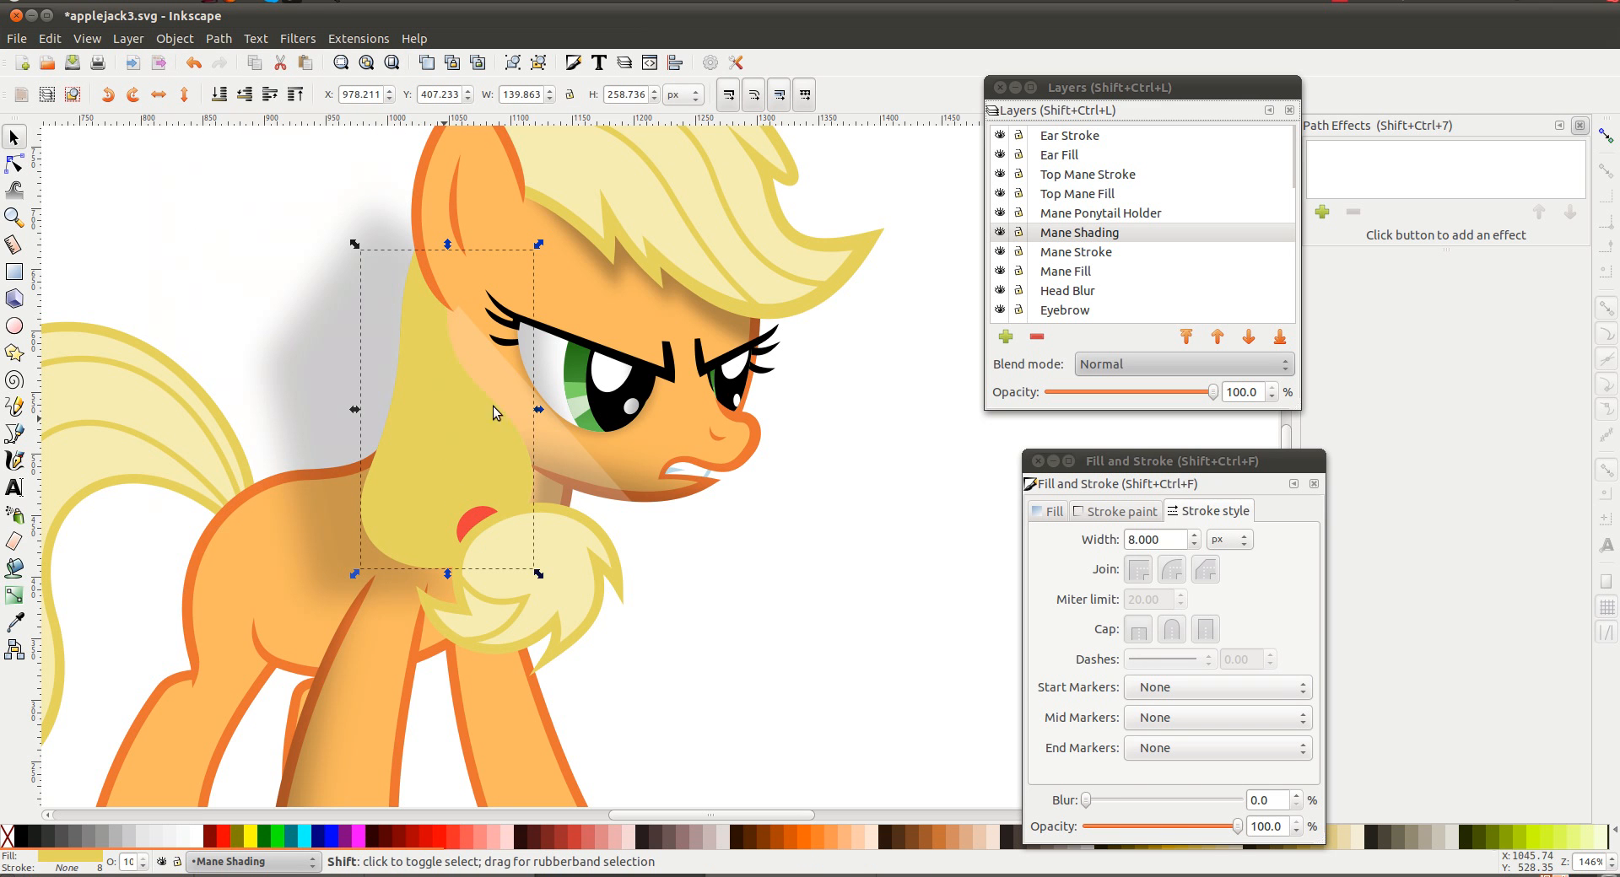
{"action": "left_click", "coordinate": [589, 449], "text": "shift"}
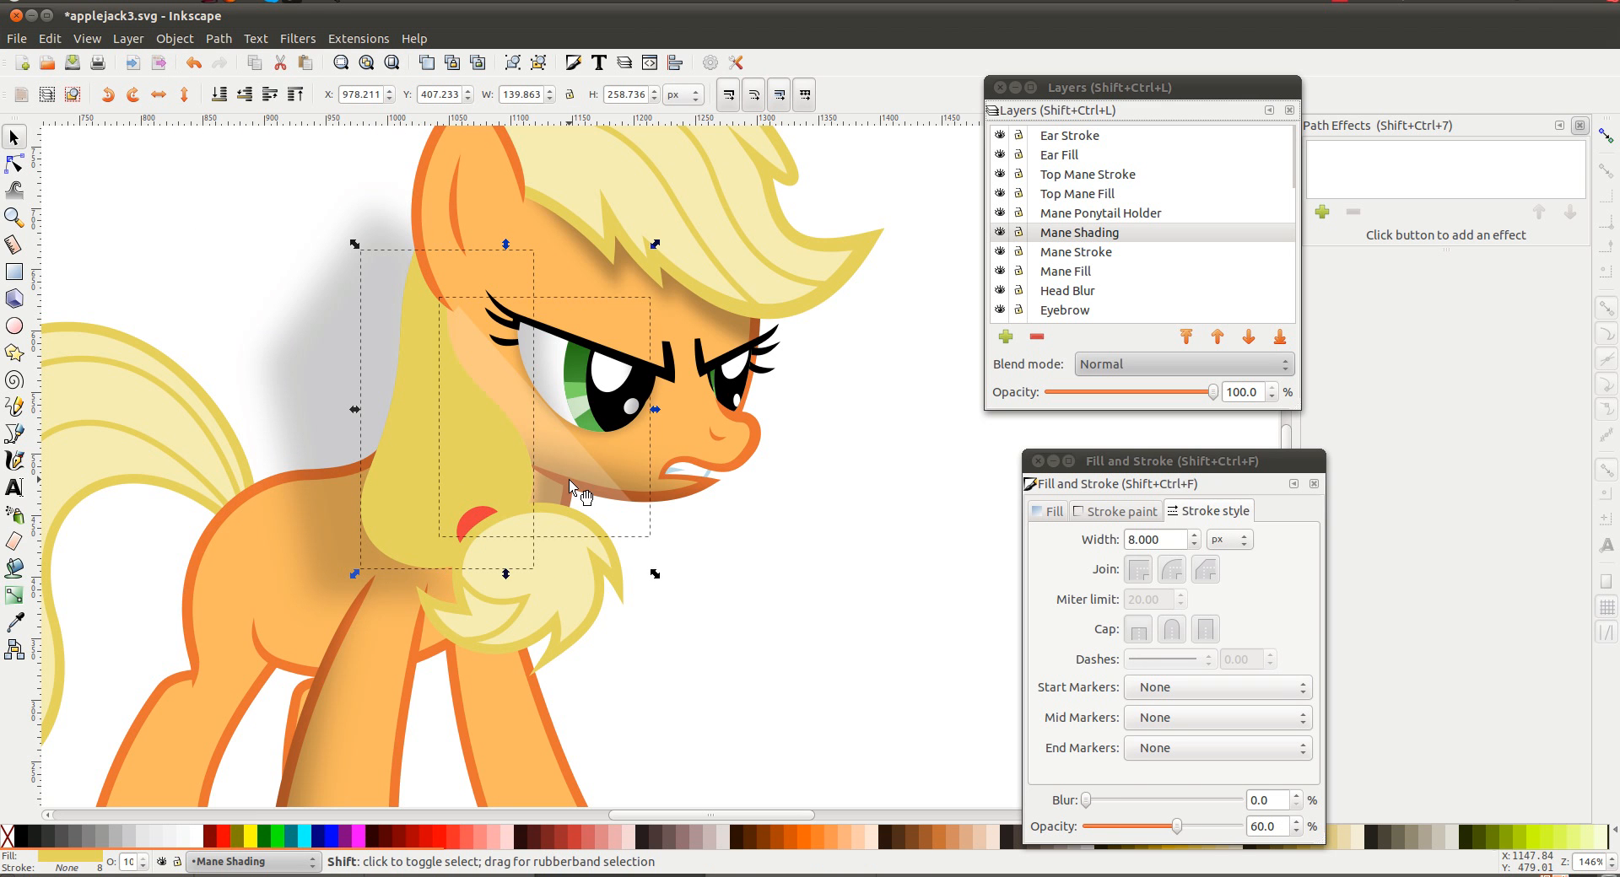
{"action": "right_click", "coordinate": [350, 377]}
{"action": "left_click", "coordinate": [469, 680]}
{"action": "left_click", "coordinate": [903, 564]}
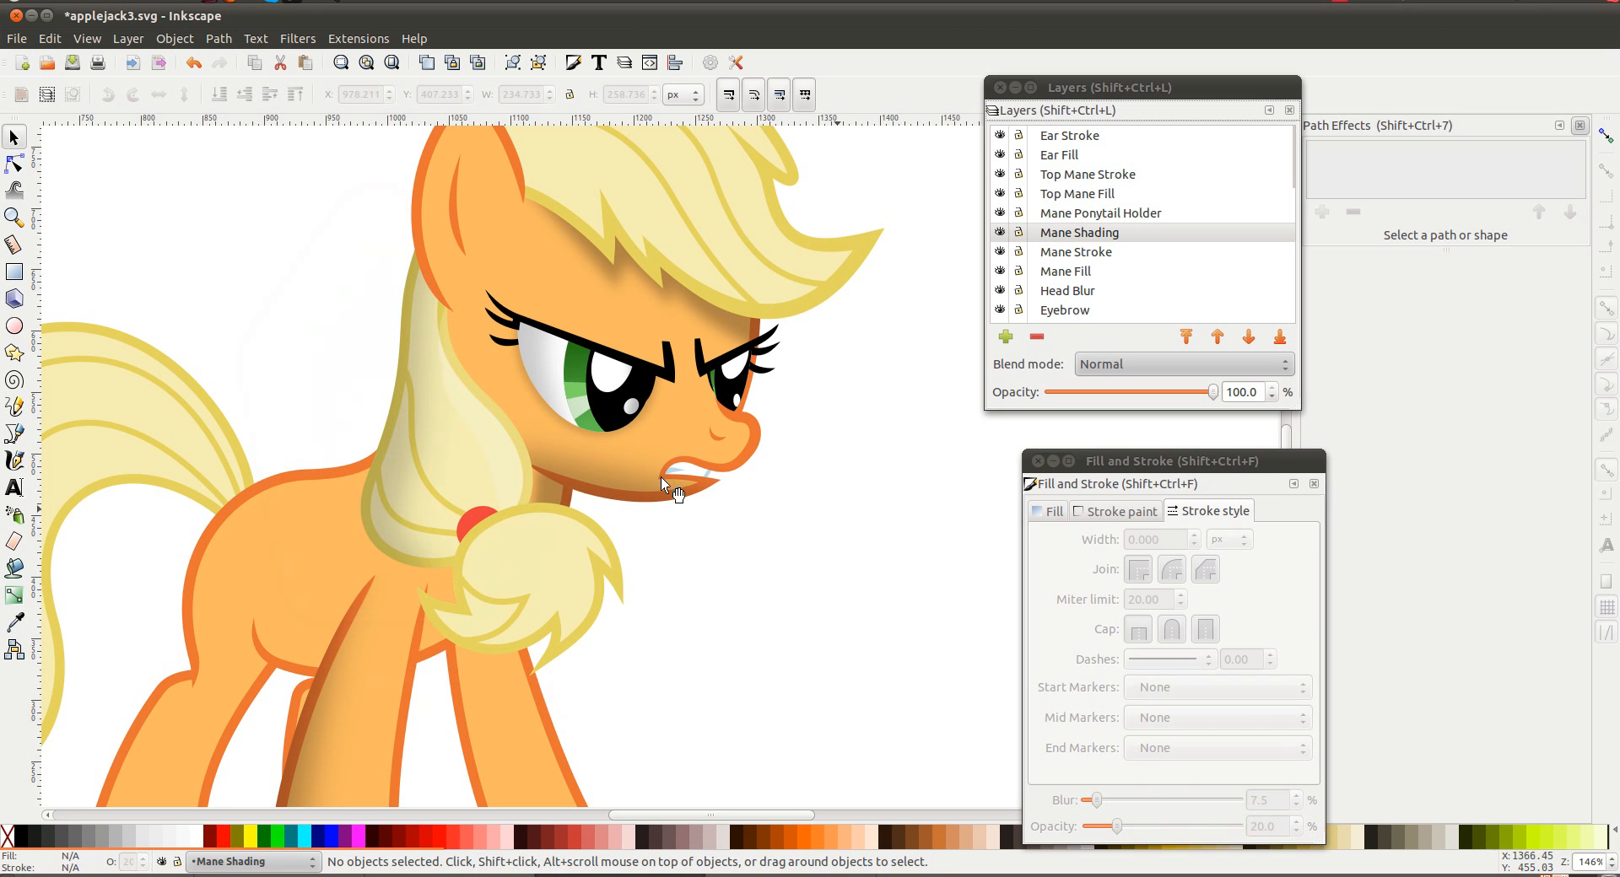
Set the clipped white mane highlight's blur to 10%
{"action": "left_click", "coordinate": [494, 442]}
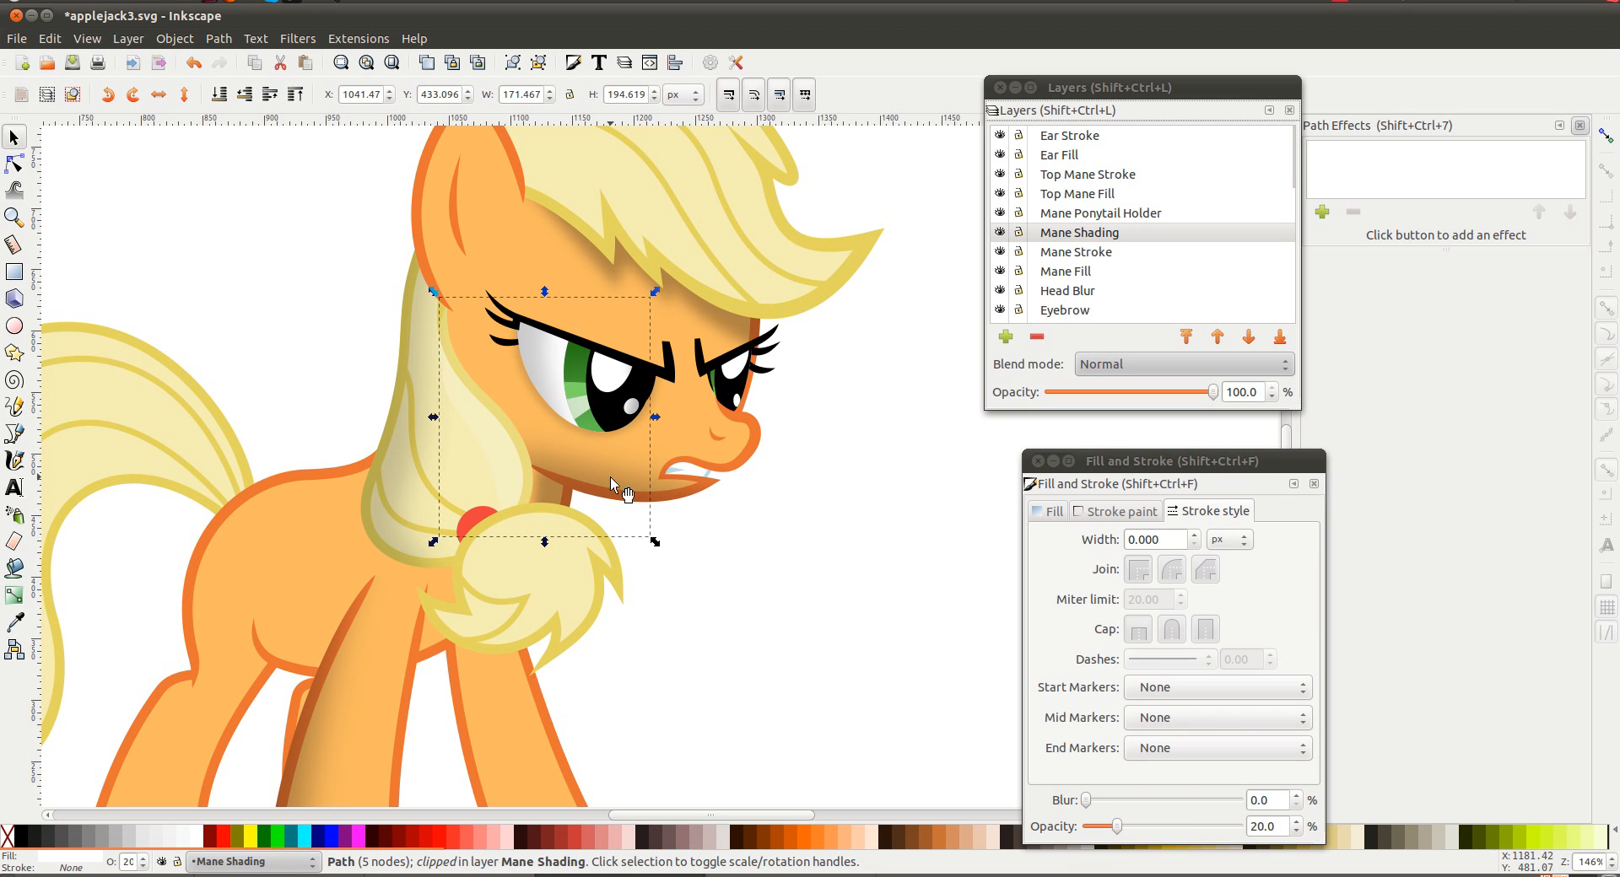
{"action": "left_click", "coordinate": [1274, 798]}
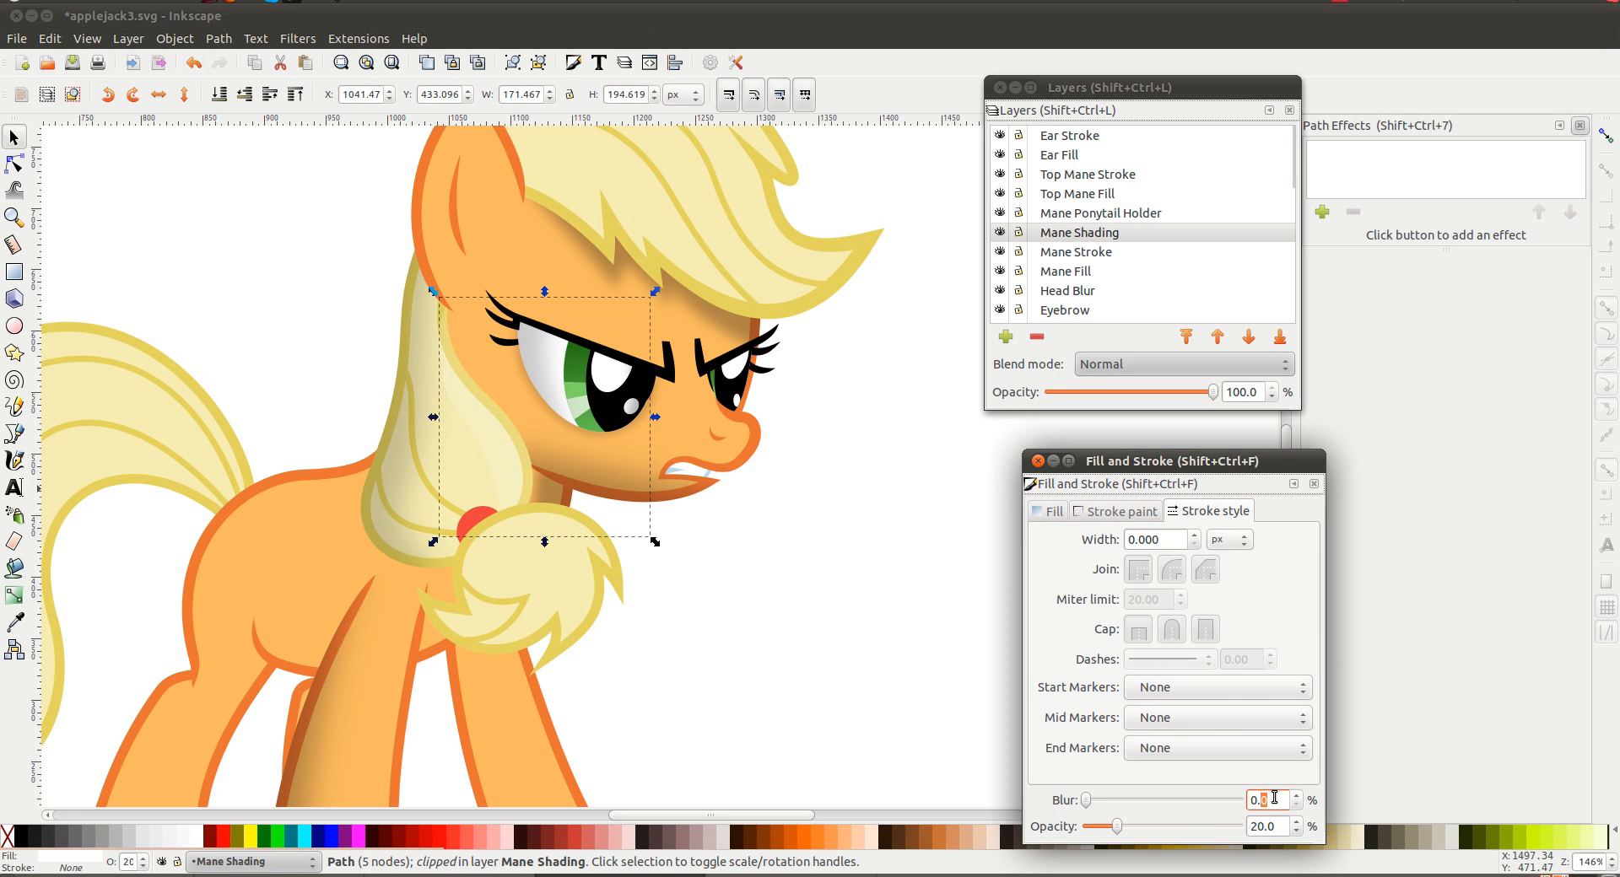
{"action": "type", "text": "5"}
{"action": "key", "text": "Return"}
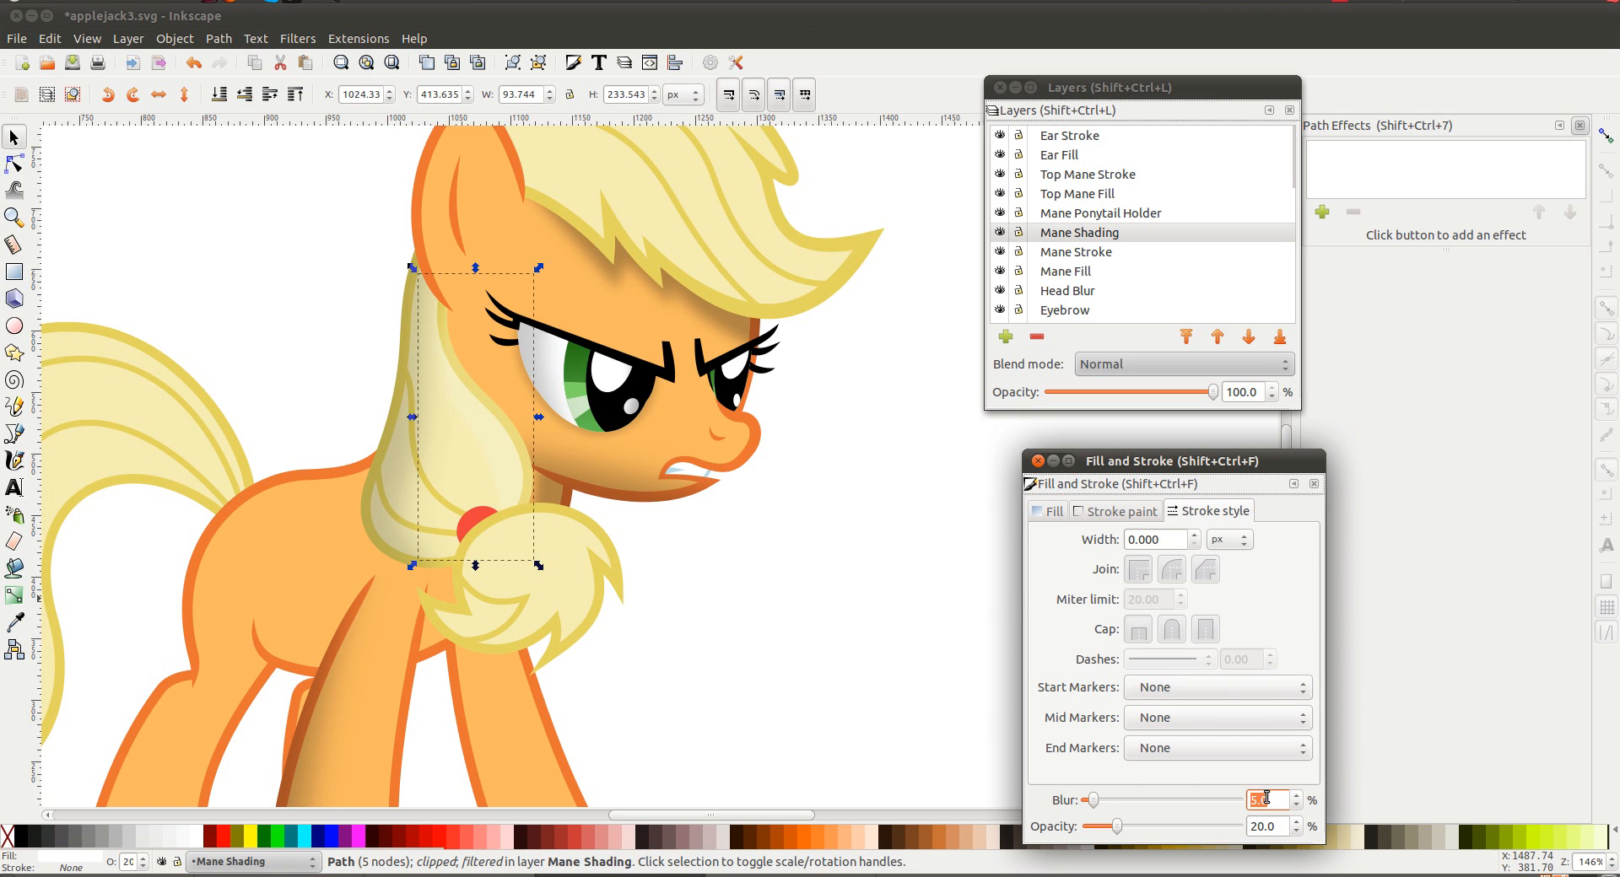
{"action": "type", "text": "10"}
{"action": "key", "text": "Return"}
{"action": "left_click", "coordinate": [855, 610]}
{"action": "scroll", "coordinate": [854, 609], "scroll_direction": "down", "scroll_amount": 2}
{"action": "scroll", "coordinate": [843, 609], "scroll_direction": "right", "scroll_amount": 1}
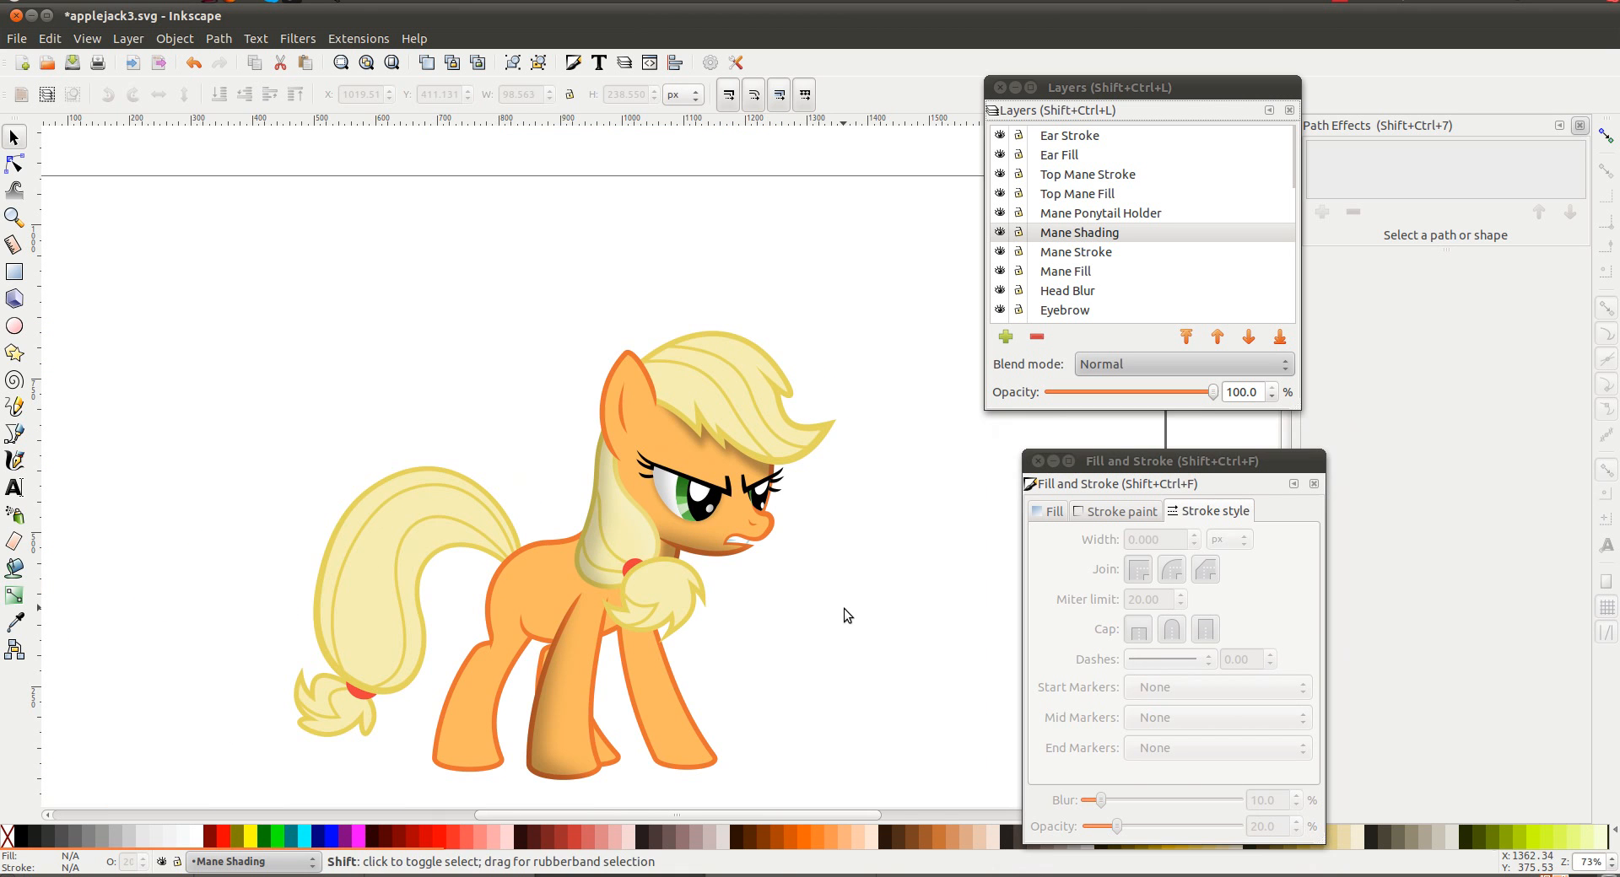
Set the white mane highlight's opacity to 25%
{"action": "scroll", "coordinate": [843, 609], "scroll_direction": "down", "scroll_amount": 1}
{"action": "left_click", "coordinate": [703, 560]}
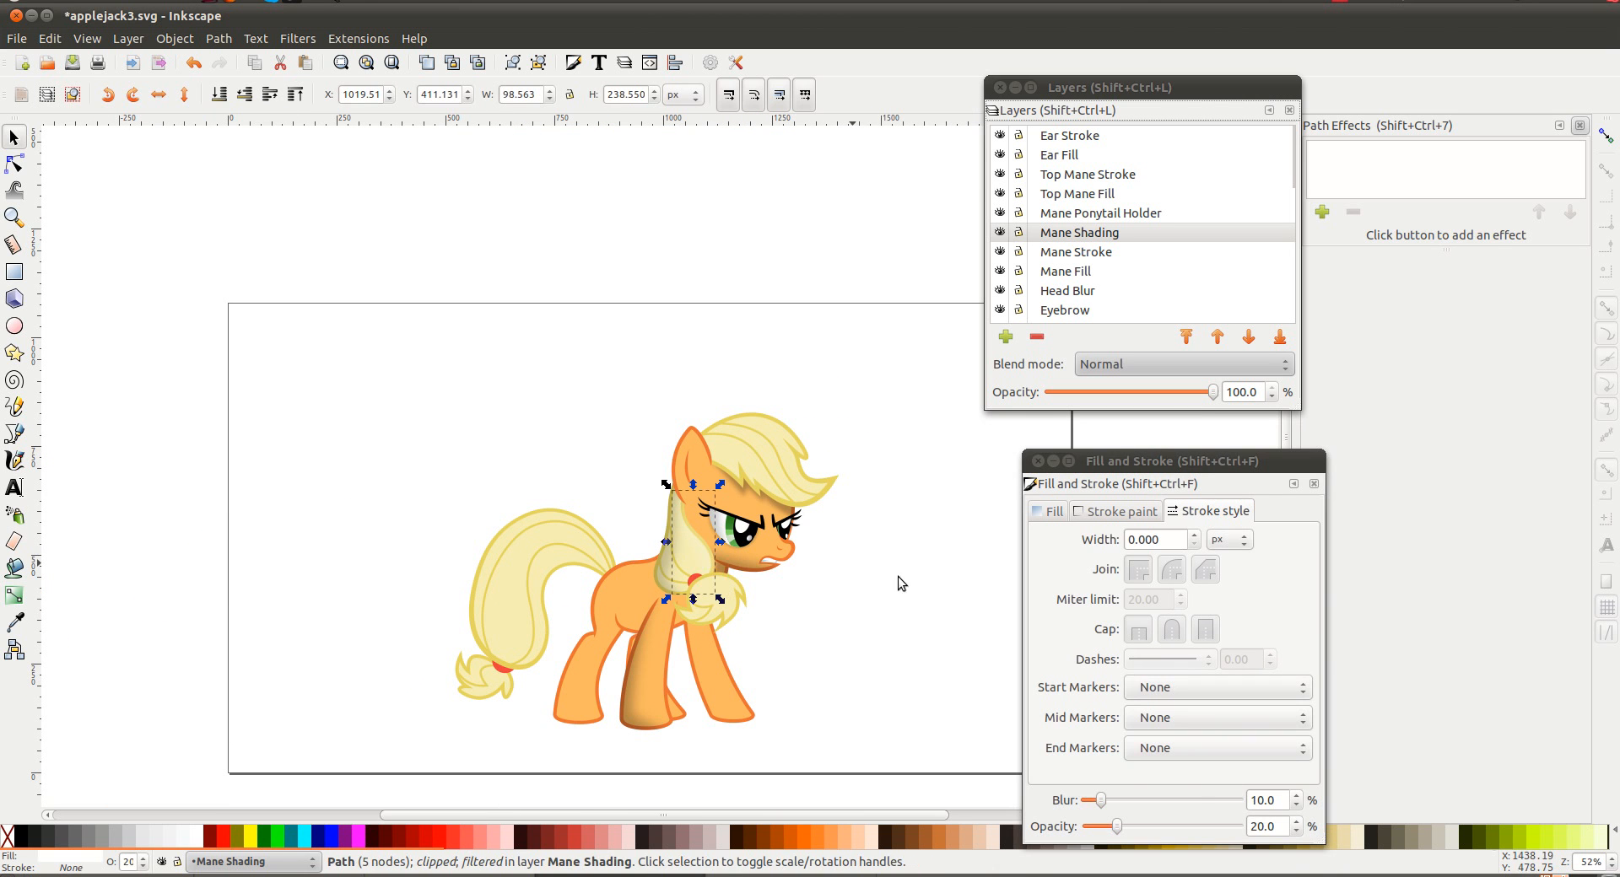
{"action": "left_click", "coordinate": [1273, 822]}
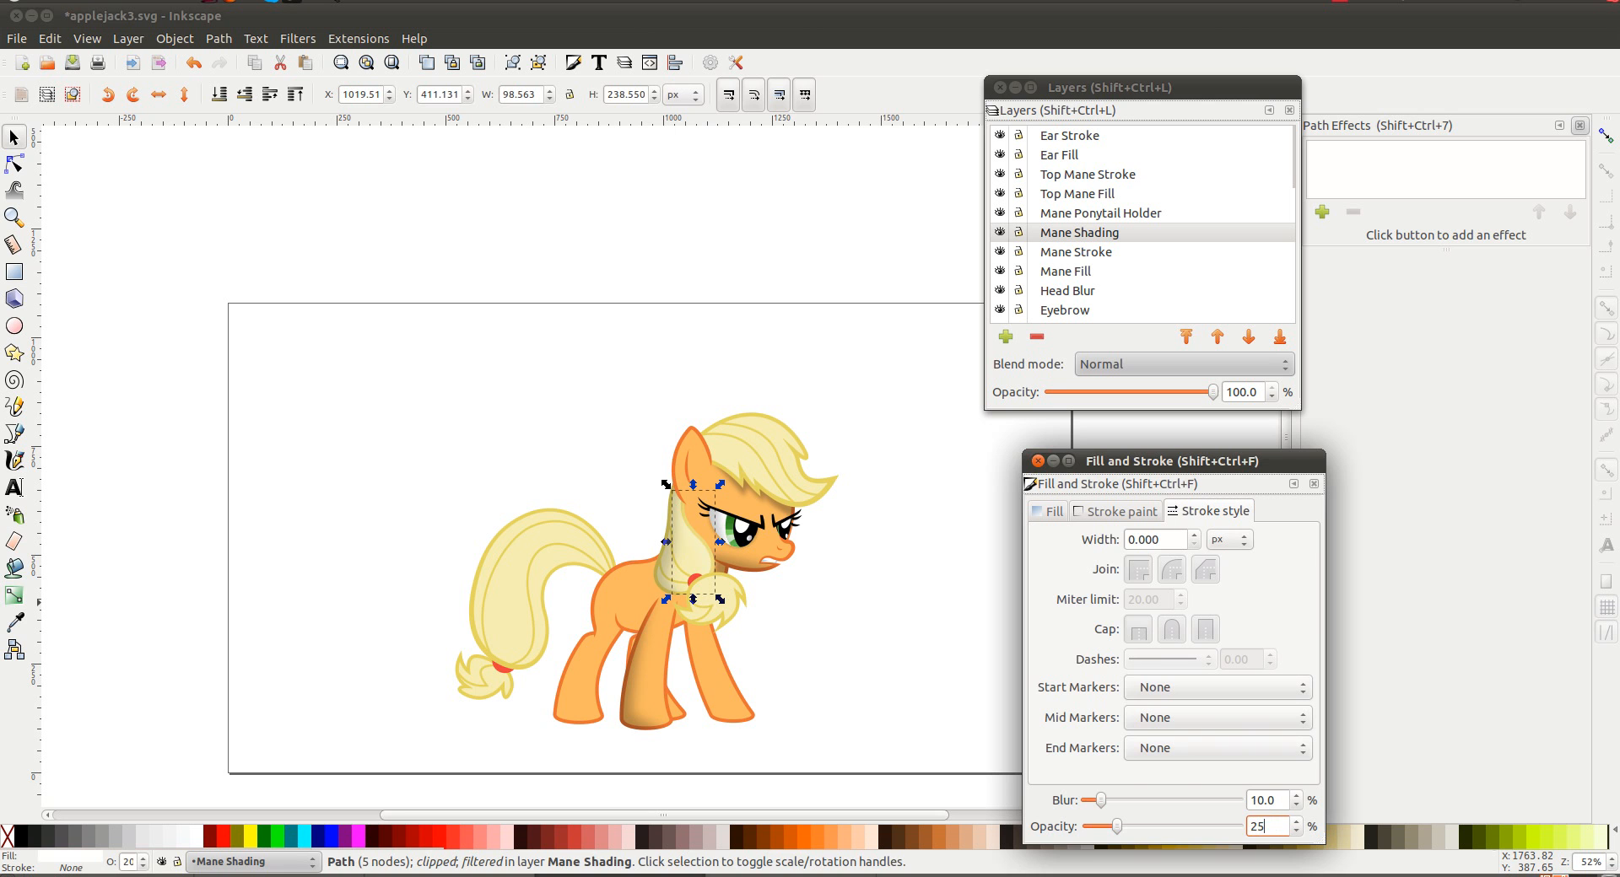
{"action": "left_click", "coordinate": [1003, 607]}
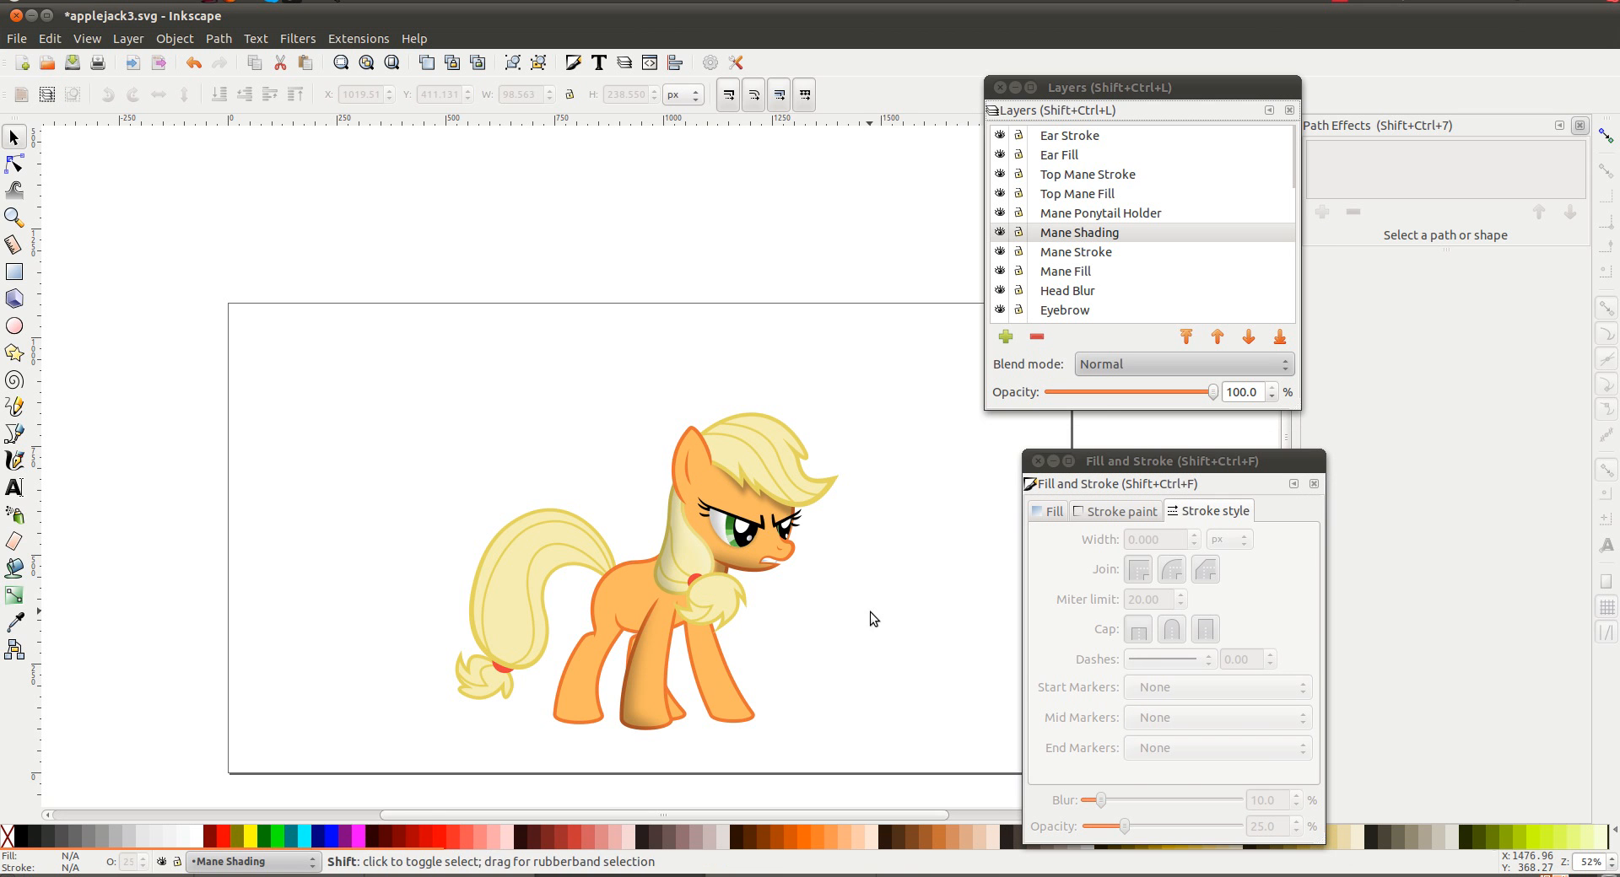
{"action": "scroll", "coordinate": [869, 611], "scroll_direction": "right", "scroll_amount": 1}
{"action": "scroll", "coordinate": [768, 607], "scroll_direction": "down", "scroll_amount": 3}
{"action": "scroll", "coordinate": [768, 607], "scroll_direction": "right", "scroll_amount": 1}
{"action": "scroll", "coordinate": [767, 604], "scroll_direction": "left", "scroll_amount": 1}
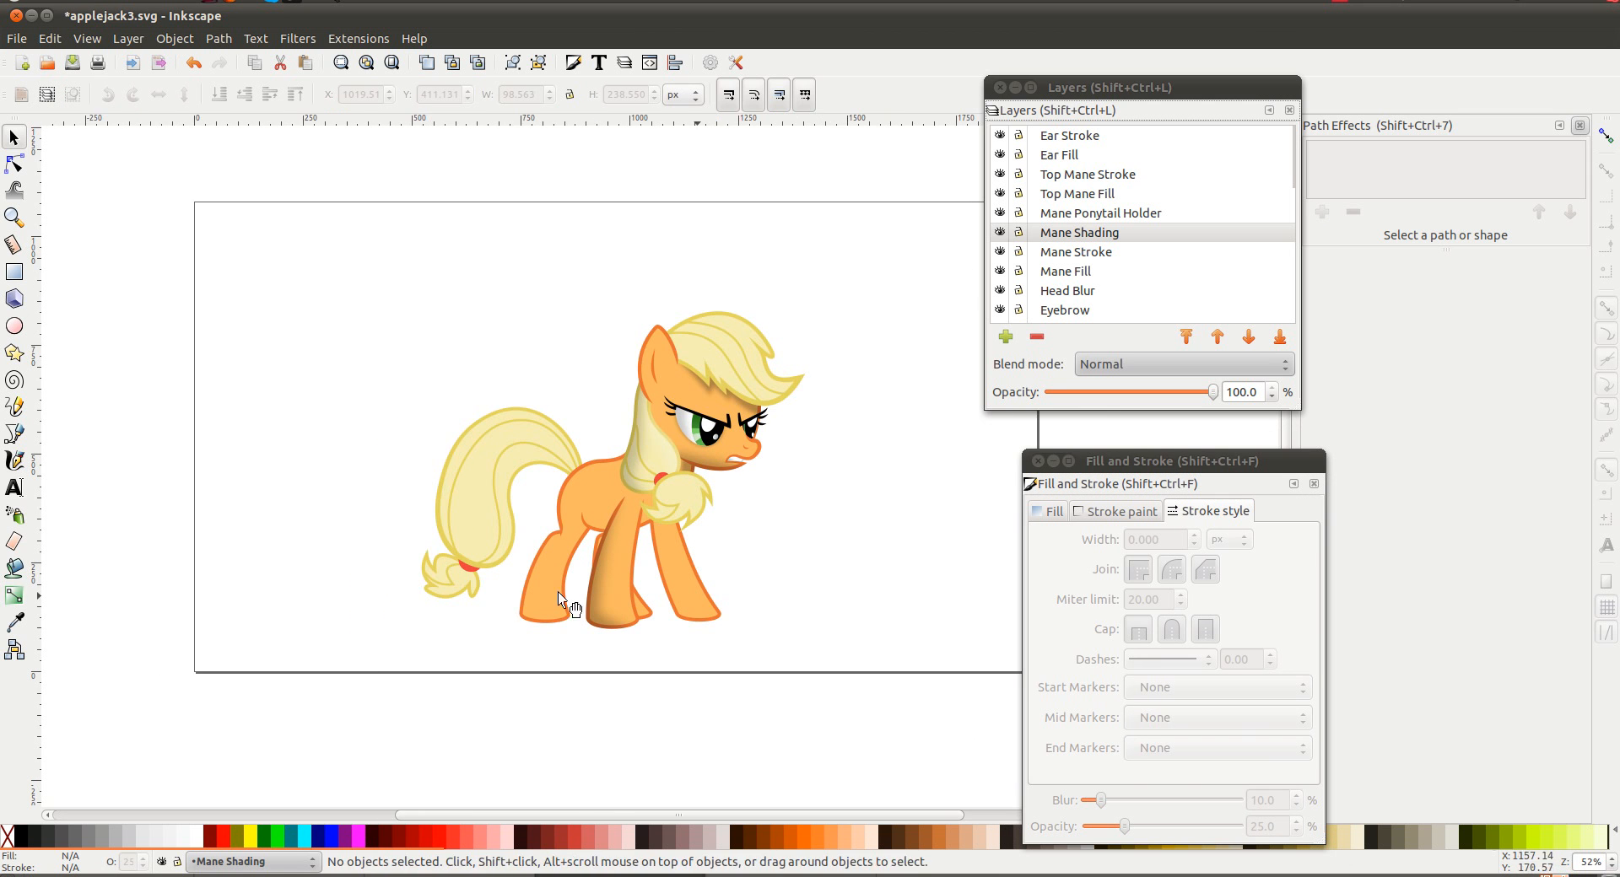
Draw a closed four-sided shadow shape across the lower back of the ear, covering the top of the hanging mane
{"action": "scroll", "coordinate": [508, 594], "scroll_direction": "up", "scroll_amount": 1}
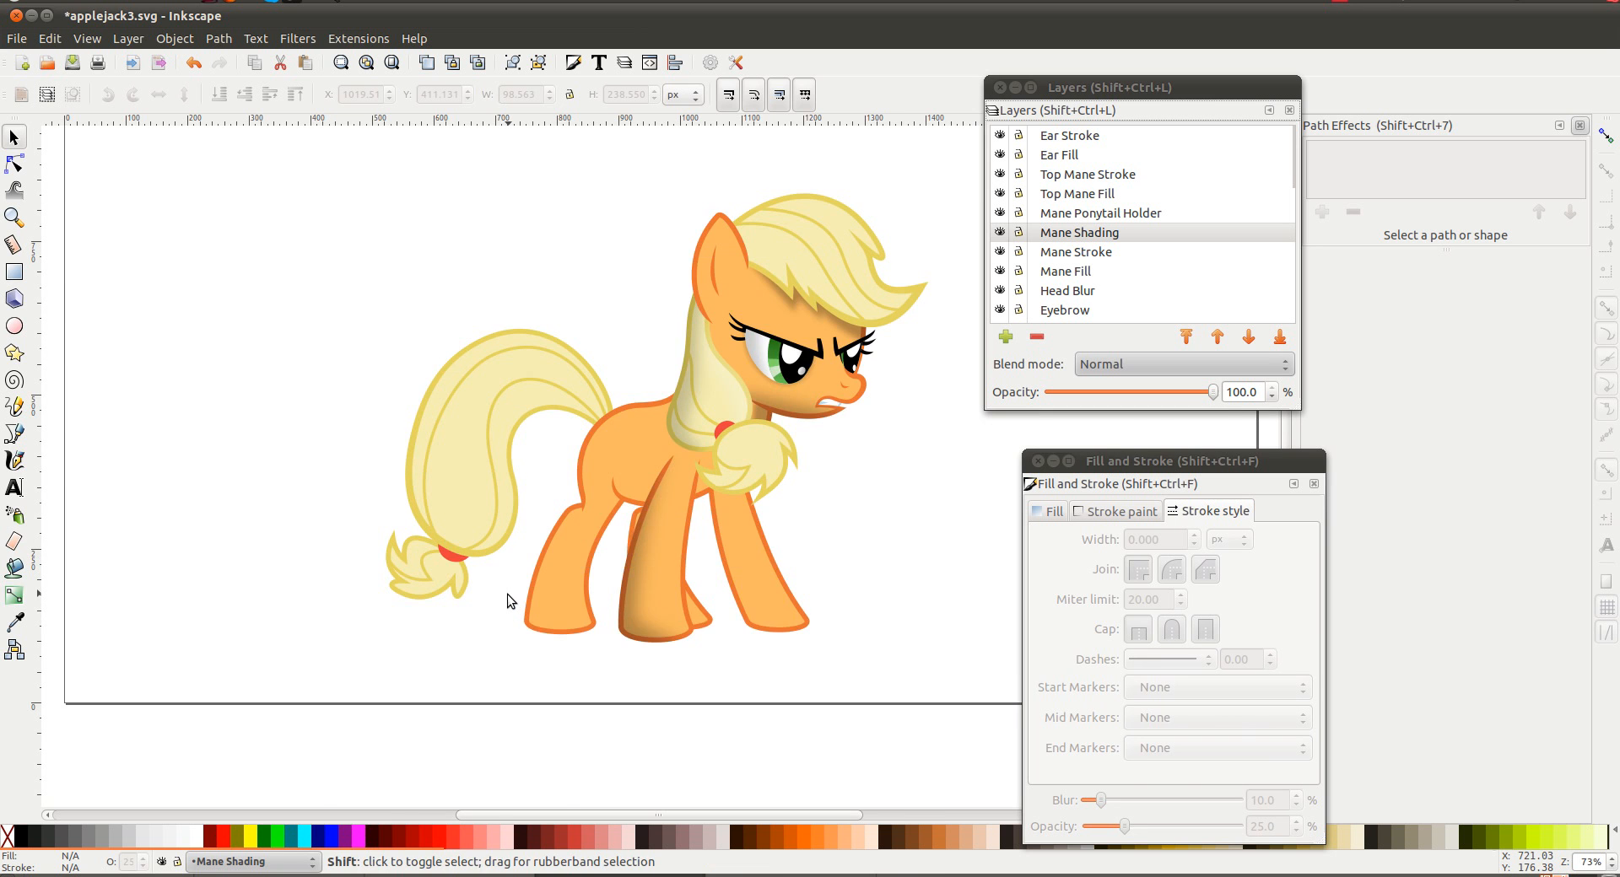
{"action": "scroll", "coordinate": [523, 582], "scroll_direction": "right", "scroll_amount": 4}
{"action": "scroll", "coordinate": [540, 557], "scroll_direction": "up", "scroll_amount": 6}
{"action": "scroll", "coordinate": [548, 531], "scroll_direction": "up", "scroll_amount": 2}
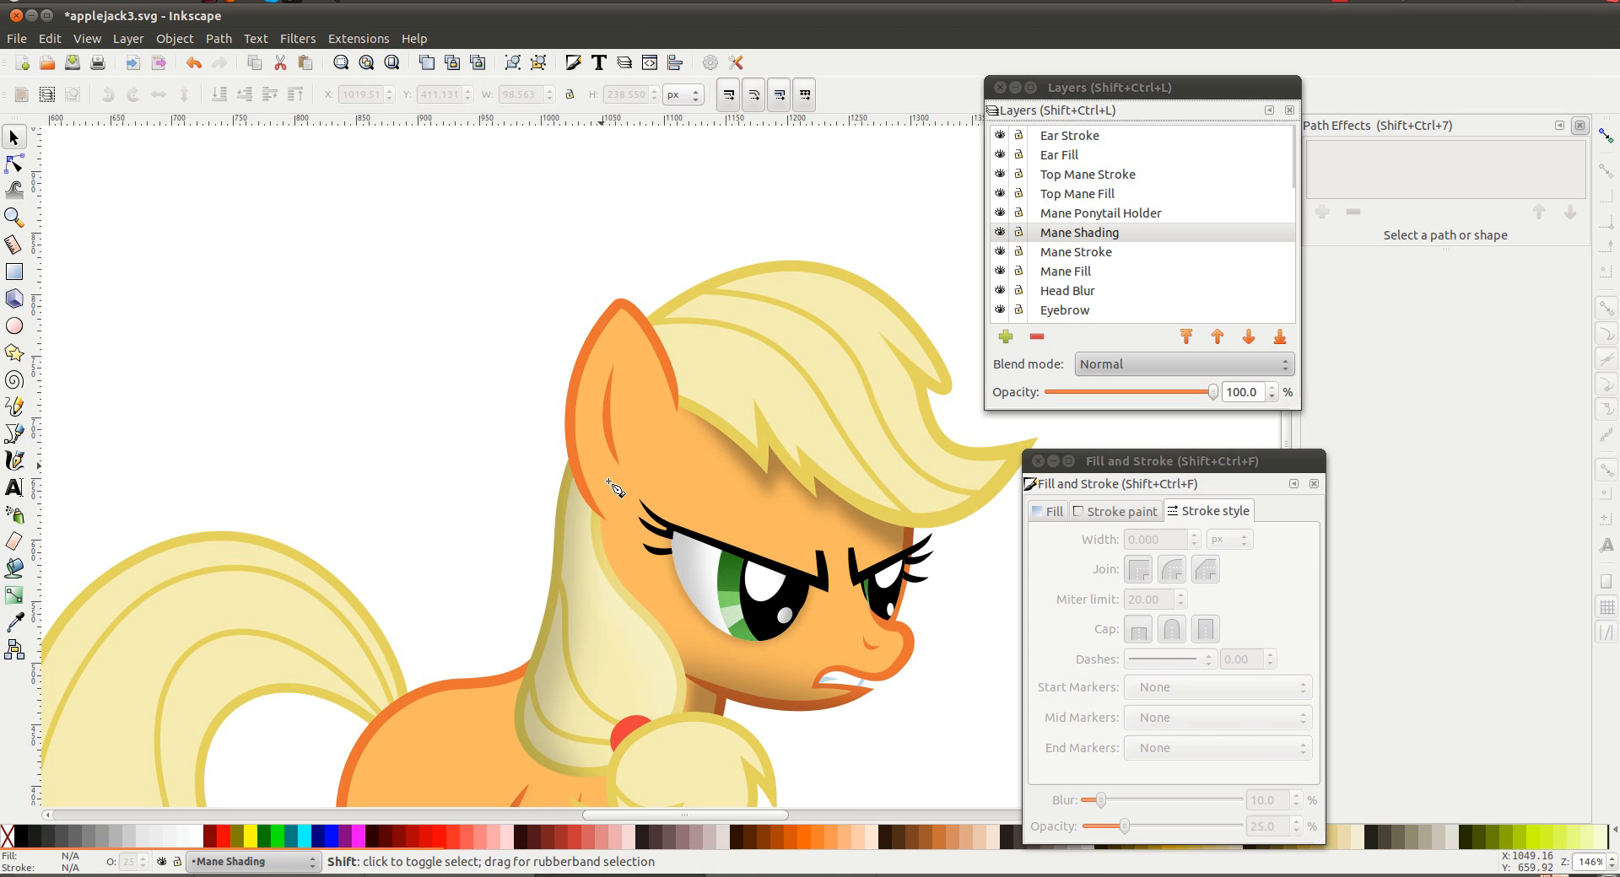
{"action": "key", "text": "b"}
{"action": "scroll", "coordinate": [595, 523], "scroll_direction": "up", "scroll_amount": 2}
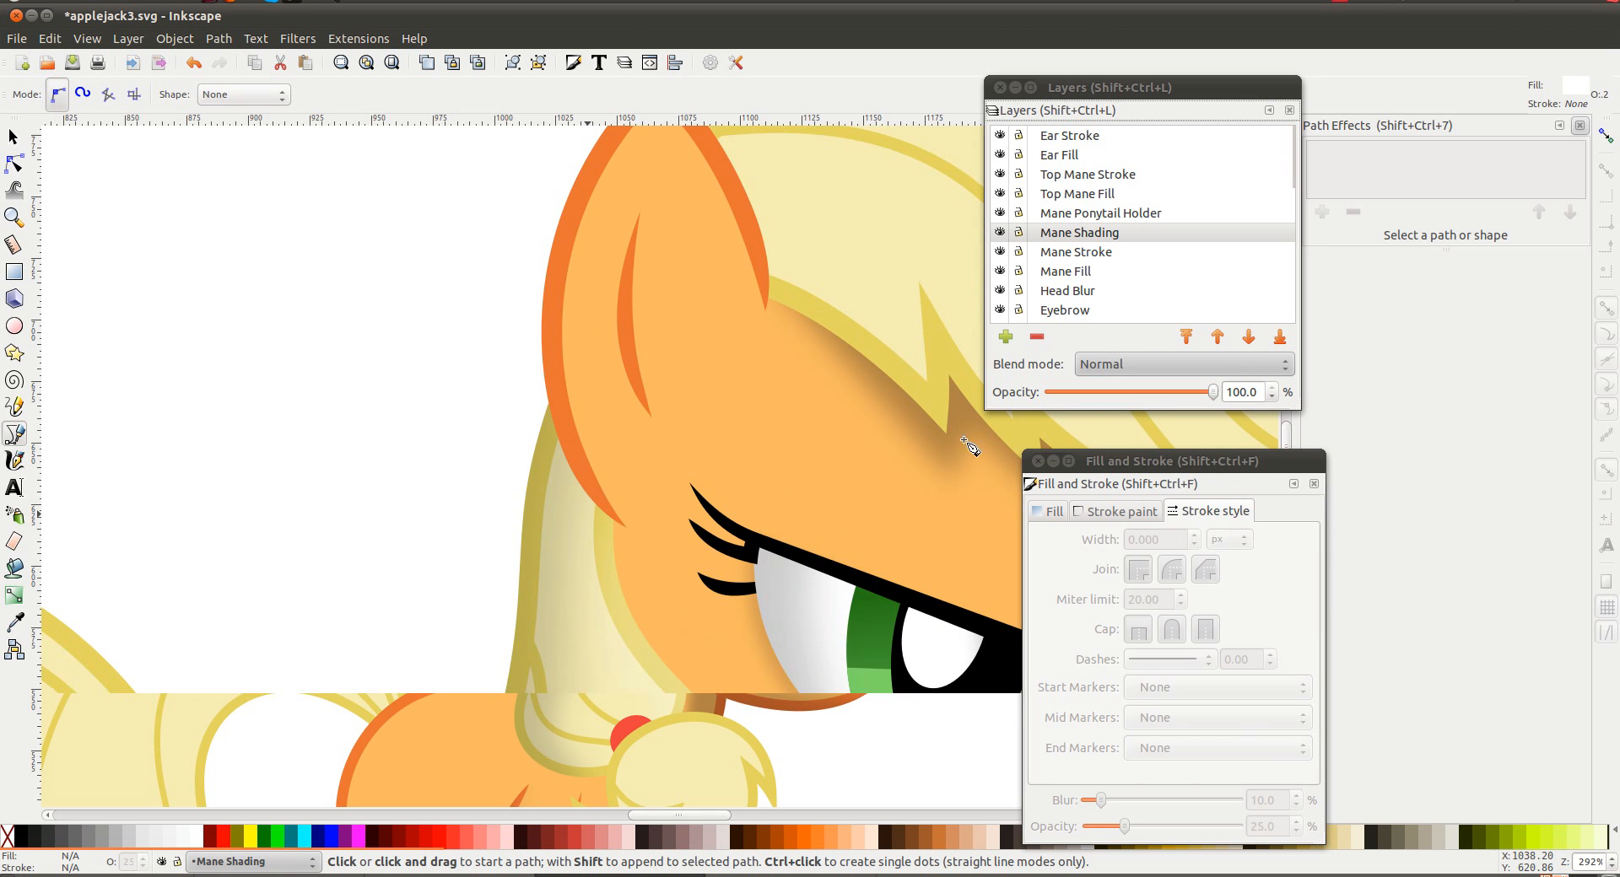
{"action": "left_click", "coordinate": [607, 510]}
{"action": "left_click", "coordinate": [430, 413]}
{"action": "left_click", "coordinate": [503, 260]}
{"action": "left_click", "coordinate": [664, 361]}
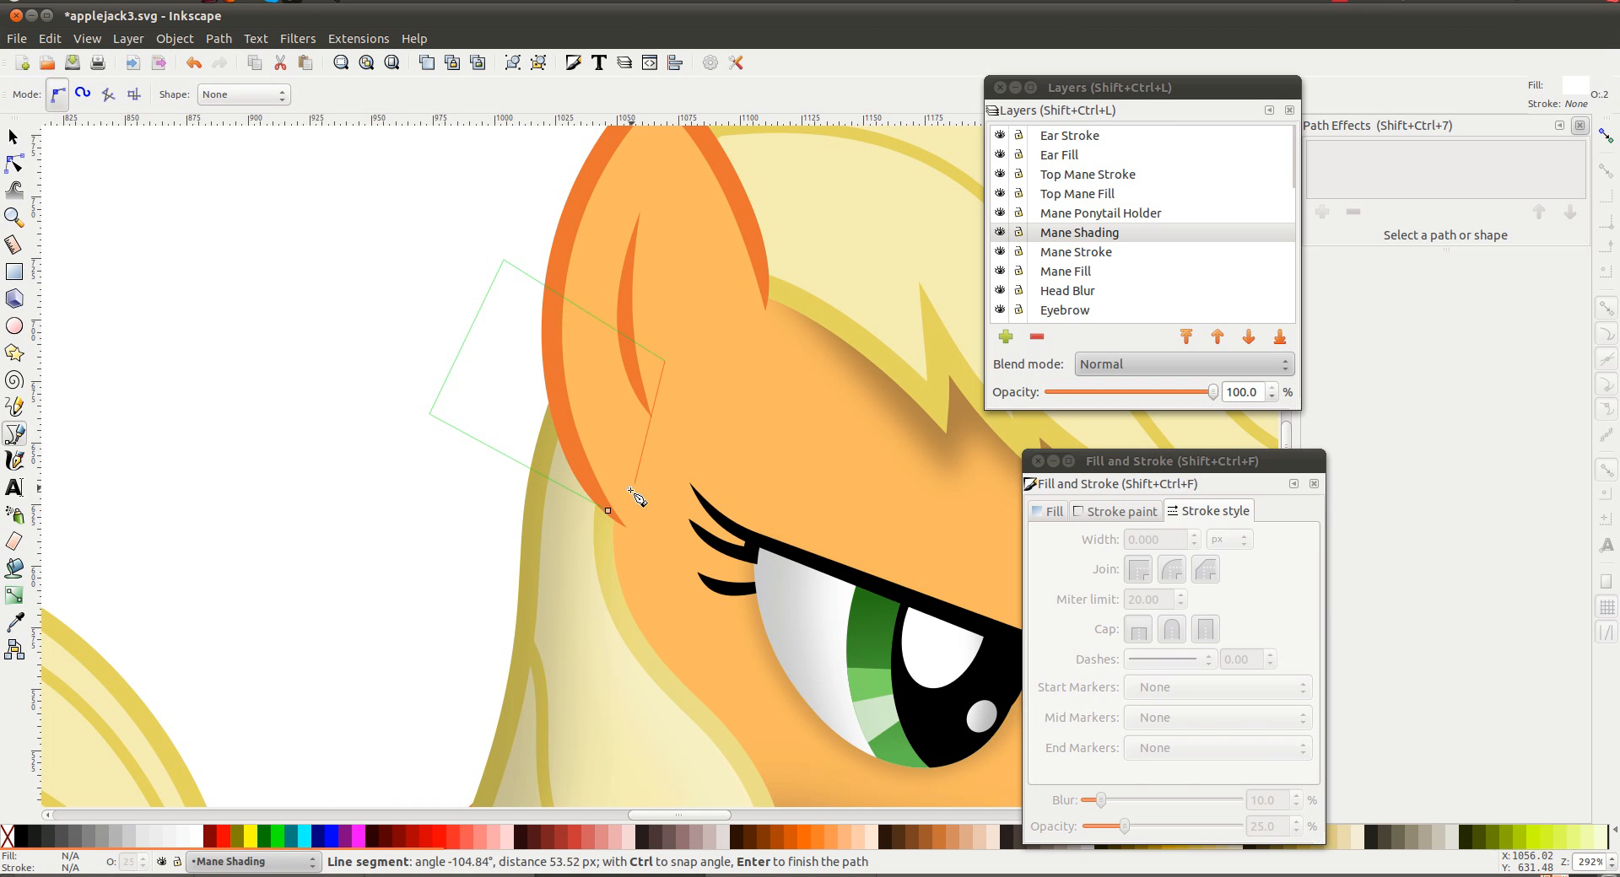
{"action": "left_click", "coordinate": [609, 511]}
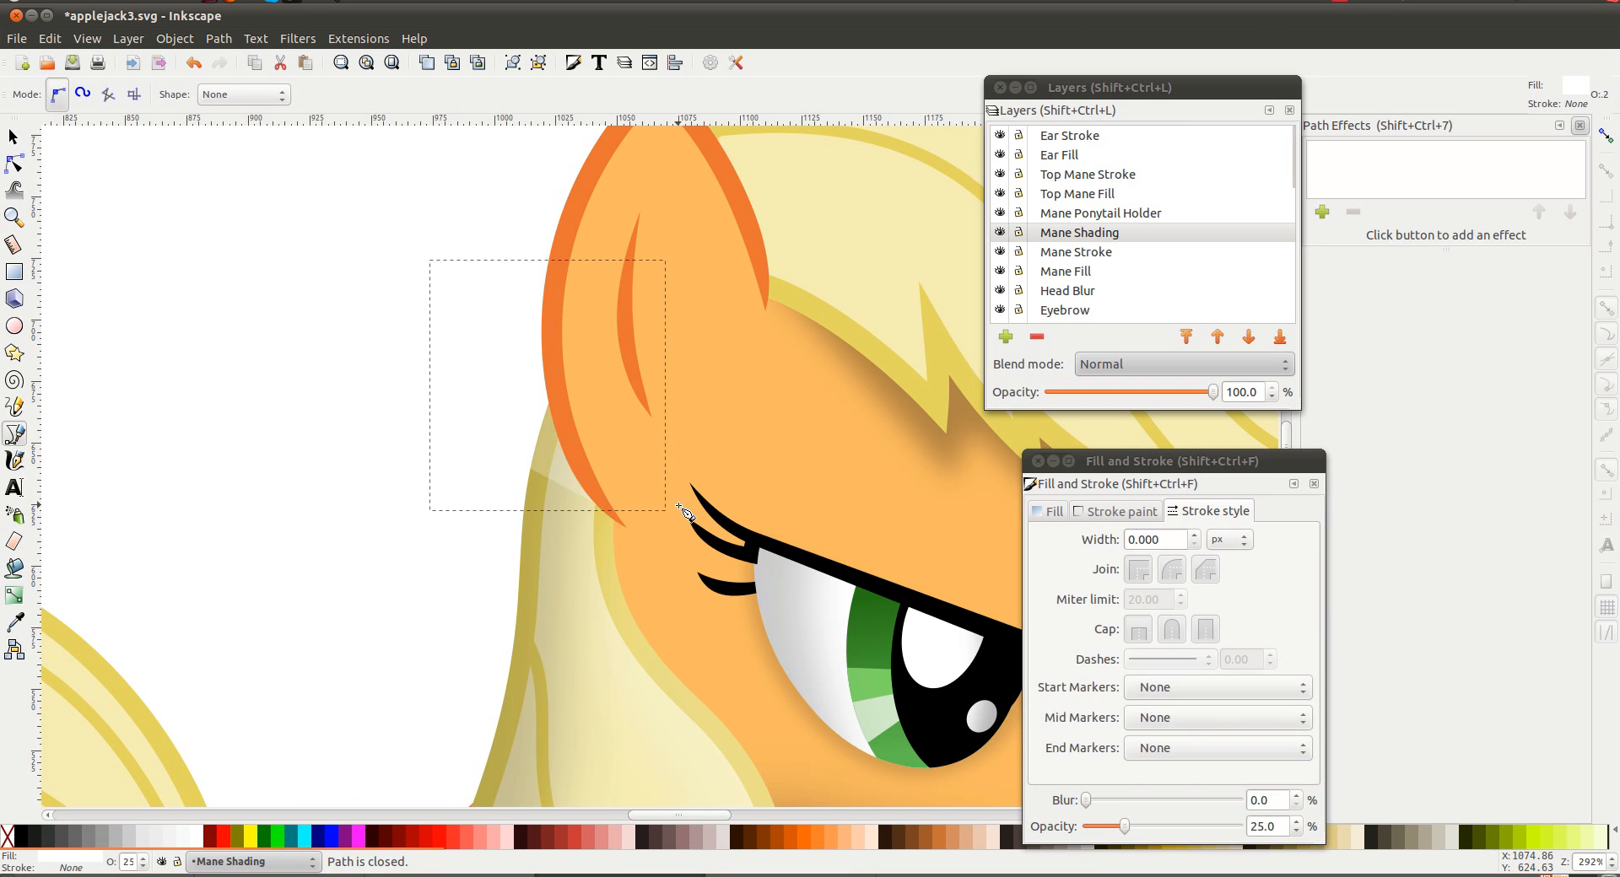
Fill the new ear shadow shape black and shift its upper outer corner node closer to the ear
{"action": "left_click", "coordinate": [22, 835]}
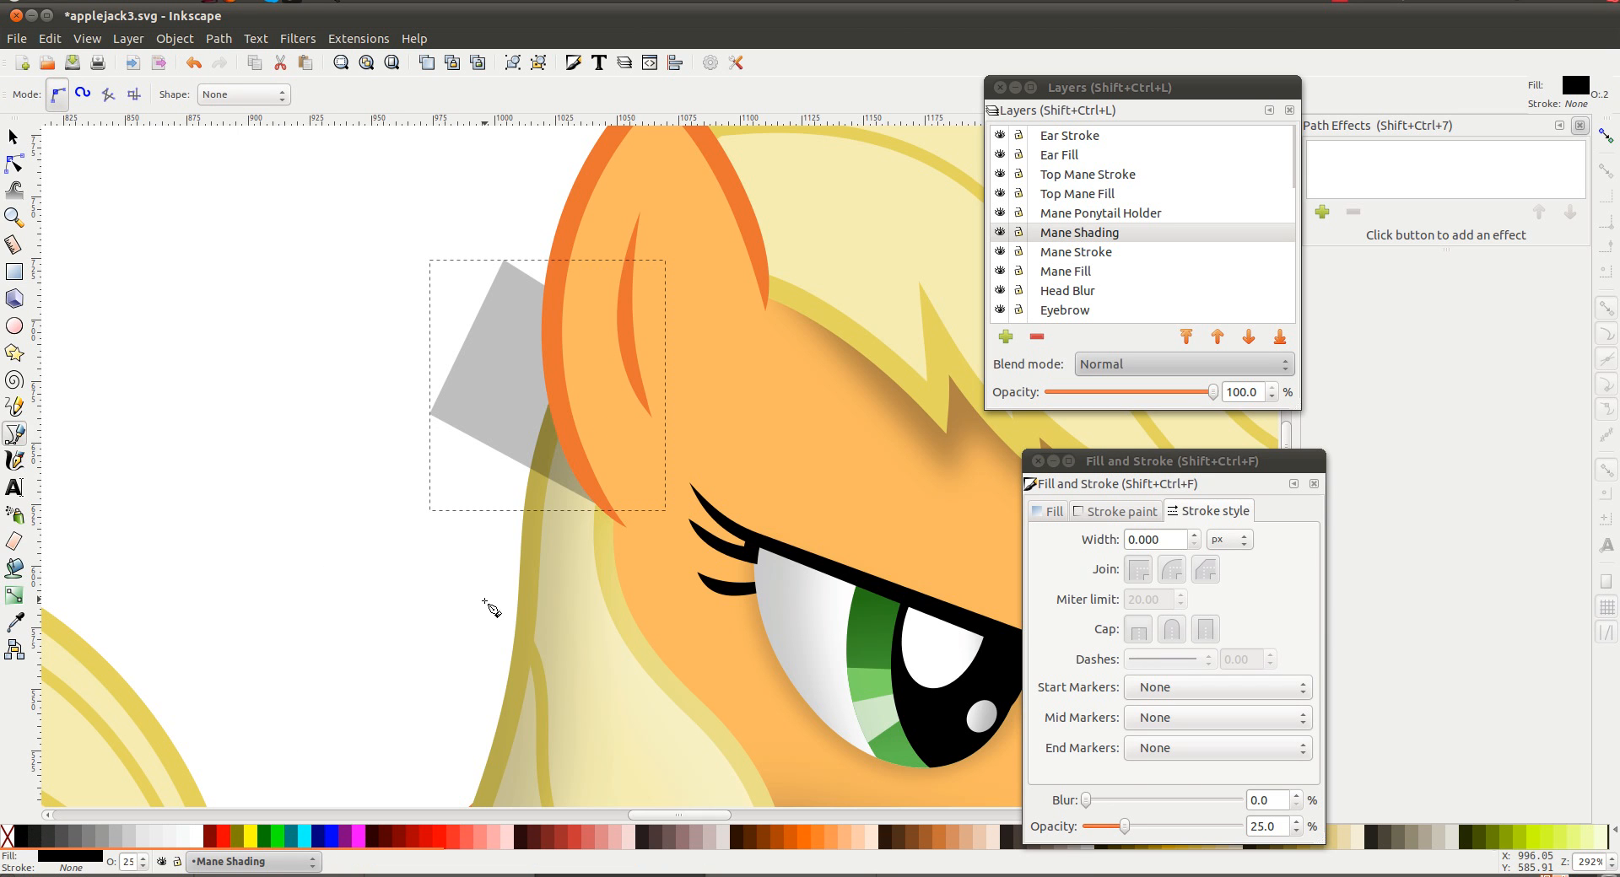
{"action": "key", "text": "n"}
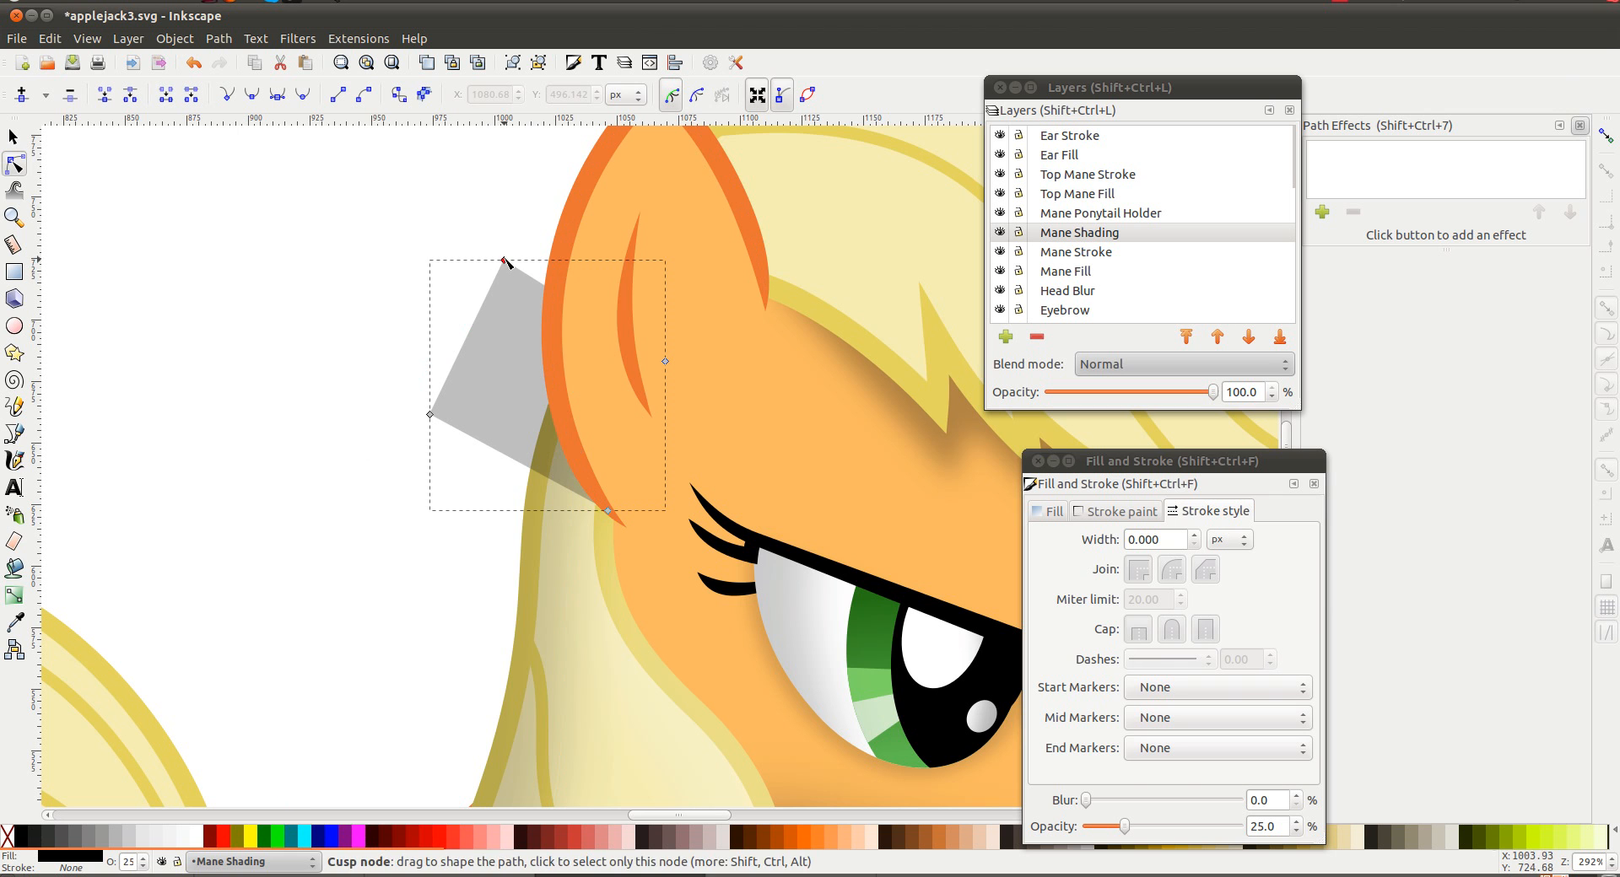
{"action": "left_click_drag", "start_coordinate": [503, 261], "coordinate": [536, 275]}
Unclip the dark blurred shading of the hanging mane so its solid clipping shape is available for the ear shadow
{"action": "scroll", "coordinate": [571, 637], "scroll_direction": "down", "scroll_amount": 3}
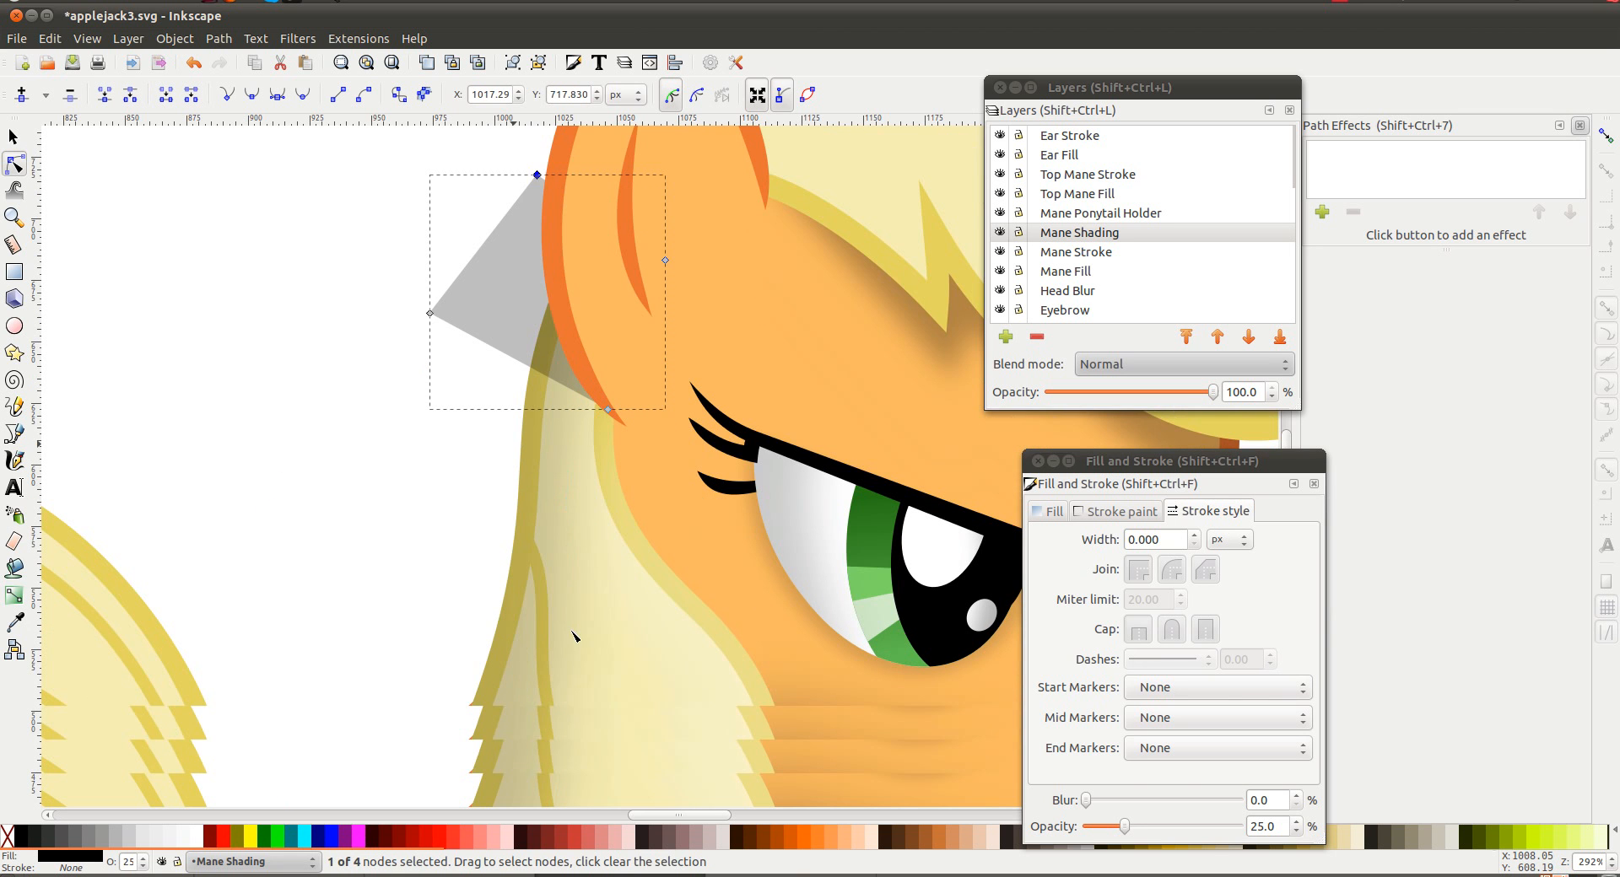
{"action": "left_click", "coordinate": [521, 706]}
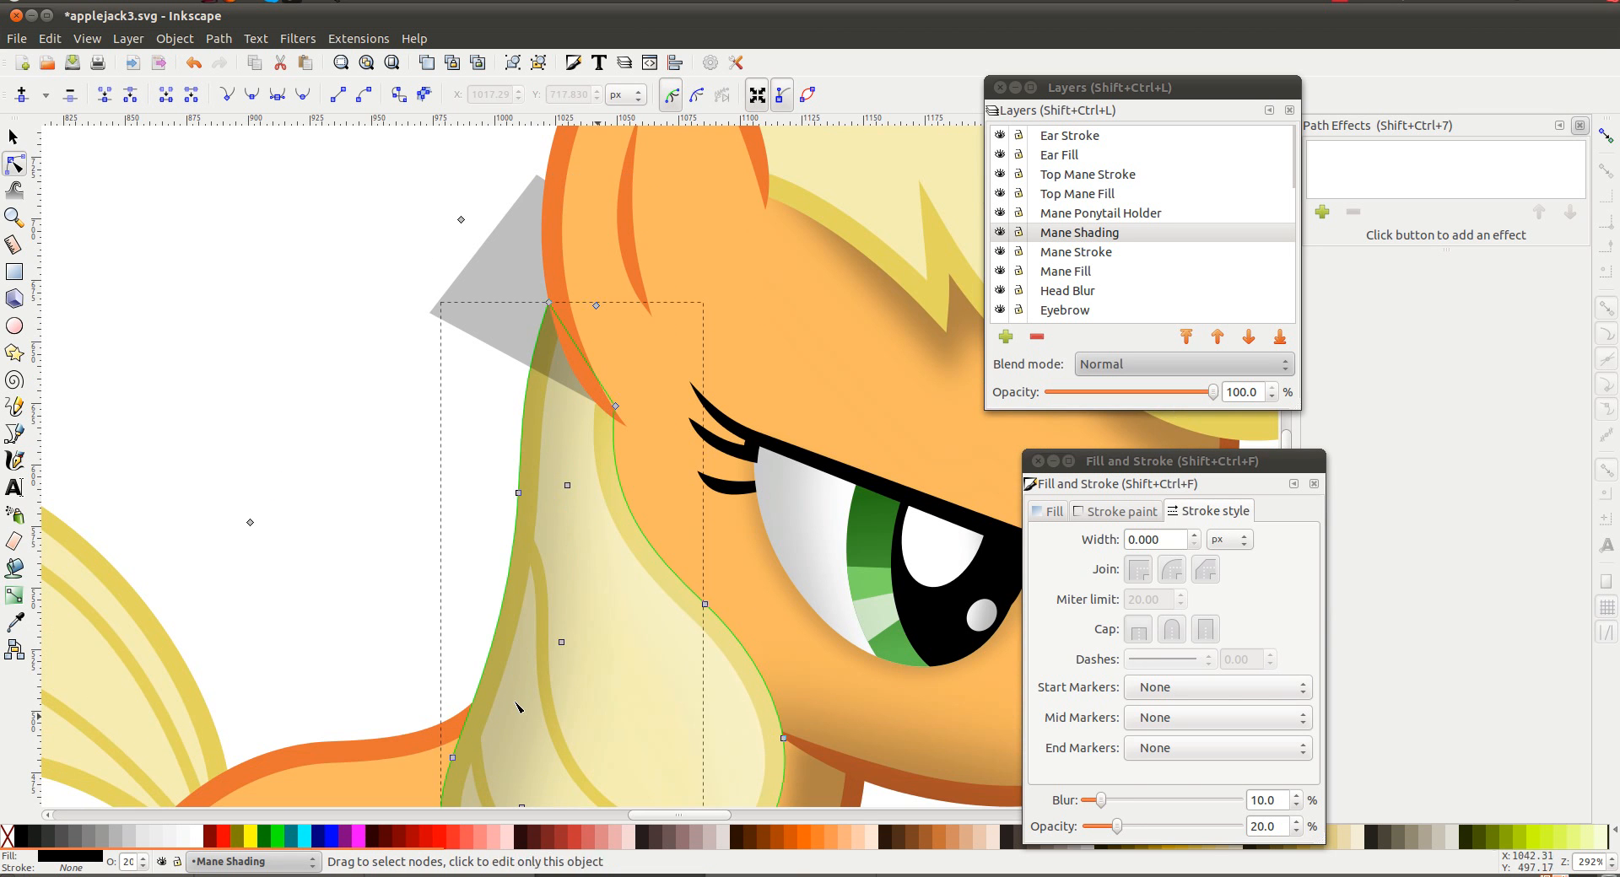
{"action": "left_click", "coordinate": [180, 37]}
{"action": "mouse_move", "coordinate": [219, 155]}
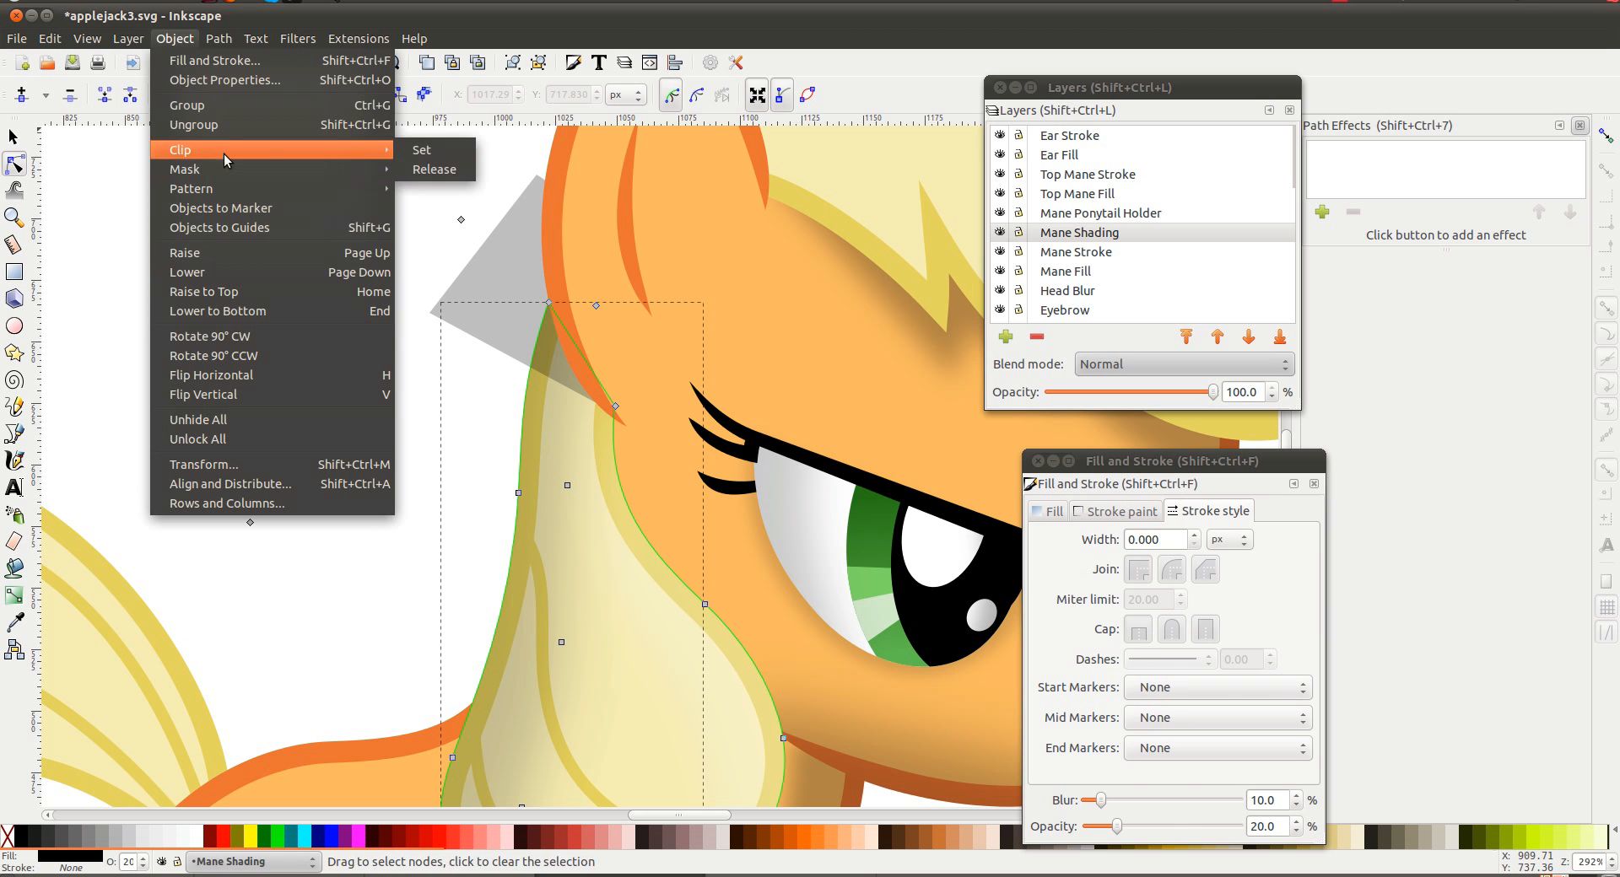
{"action": "left_click", "coordinate": [433, 168]}
{"action": "key", "text": "s"}
{"action": "left_click", "coordinate": [123, 380]}
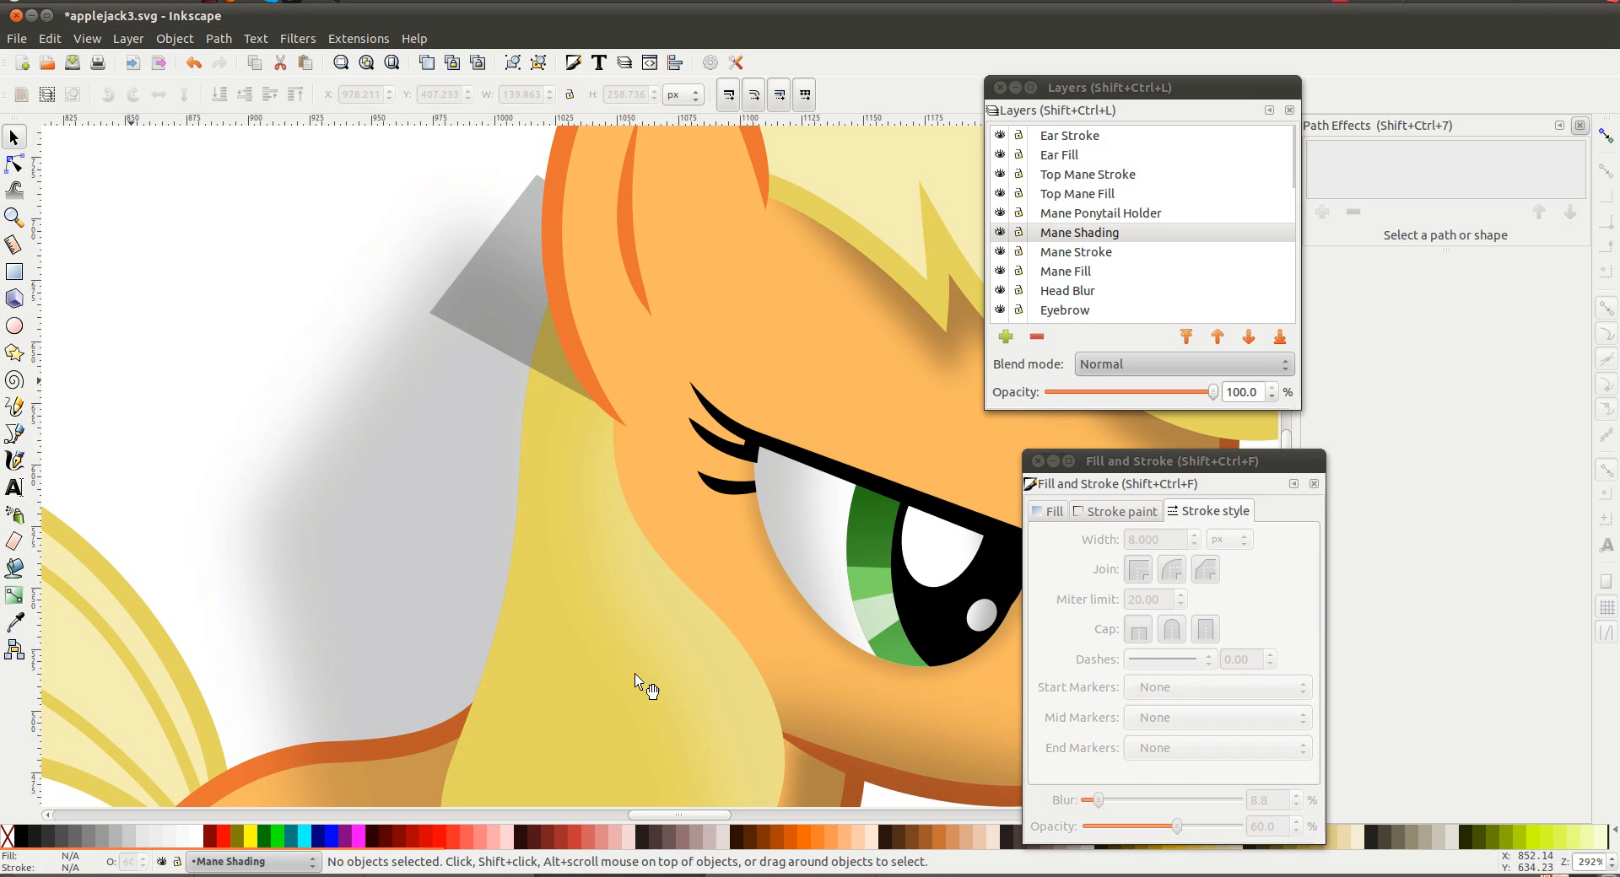
Clip the new black ear shadow and the dark blurred shading to the solid outline shape of the hanging mane
{"action": "left_click", "coordinate": [536, 692]}
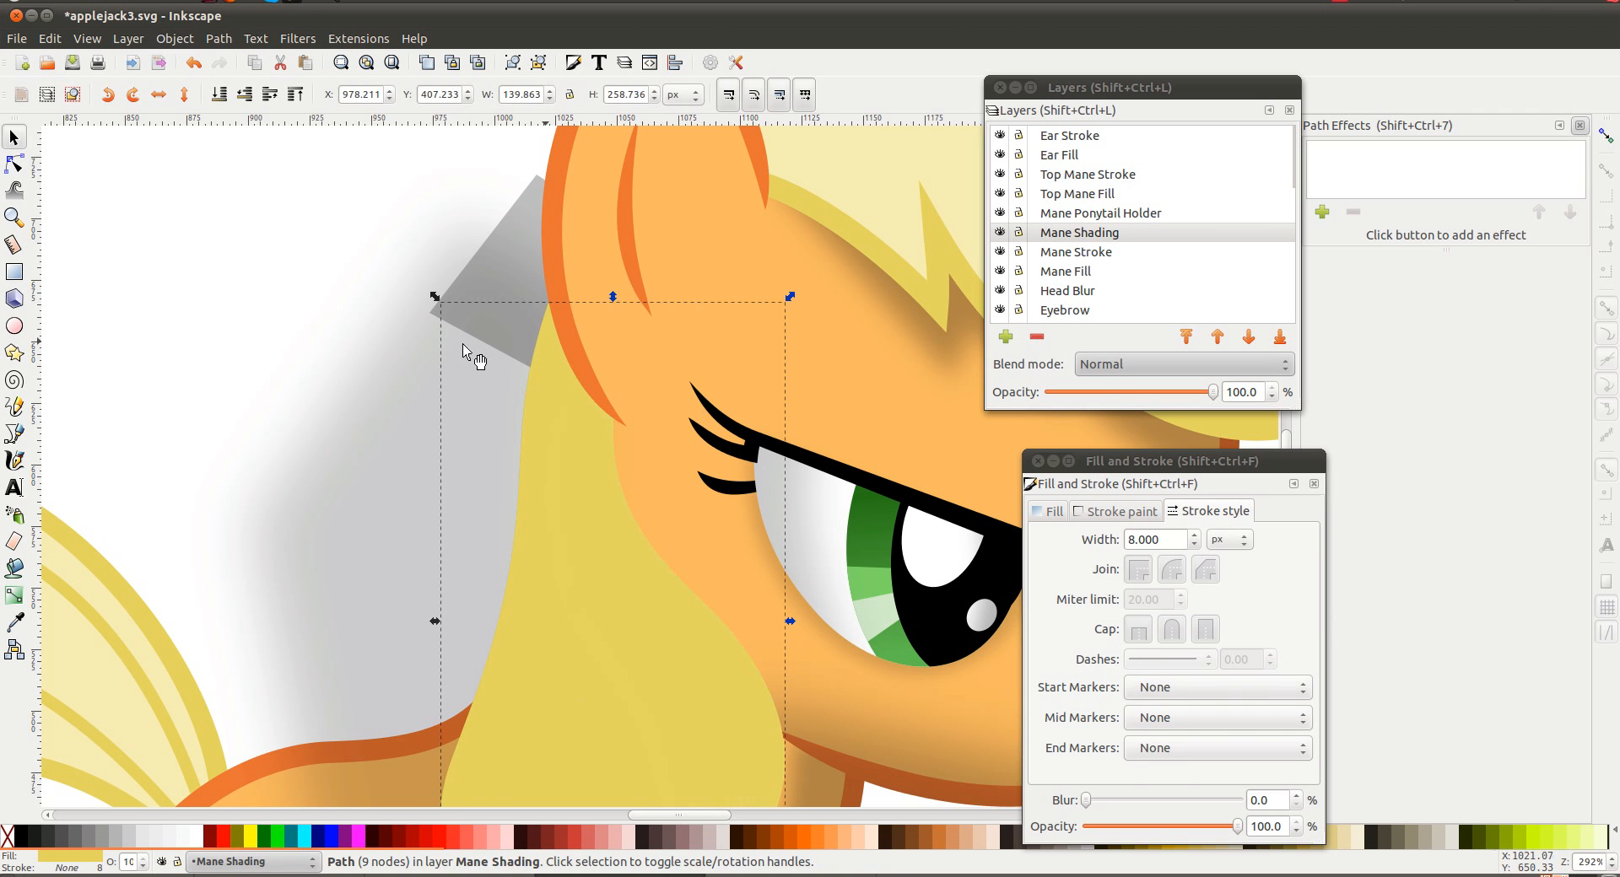
{"action": "left_click", "coordinate": [476, 305], "text": "shift"}
{"action": "left_click", "coordinate": [478, 567], "text": "shift"}
{"action": "right_click", "coordinate": [478, 567]}
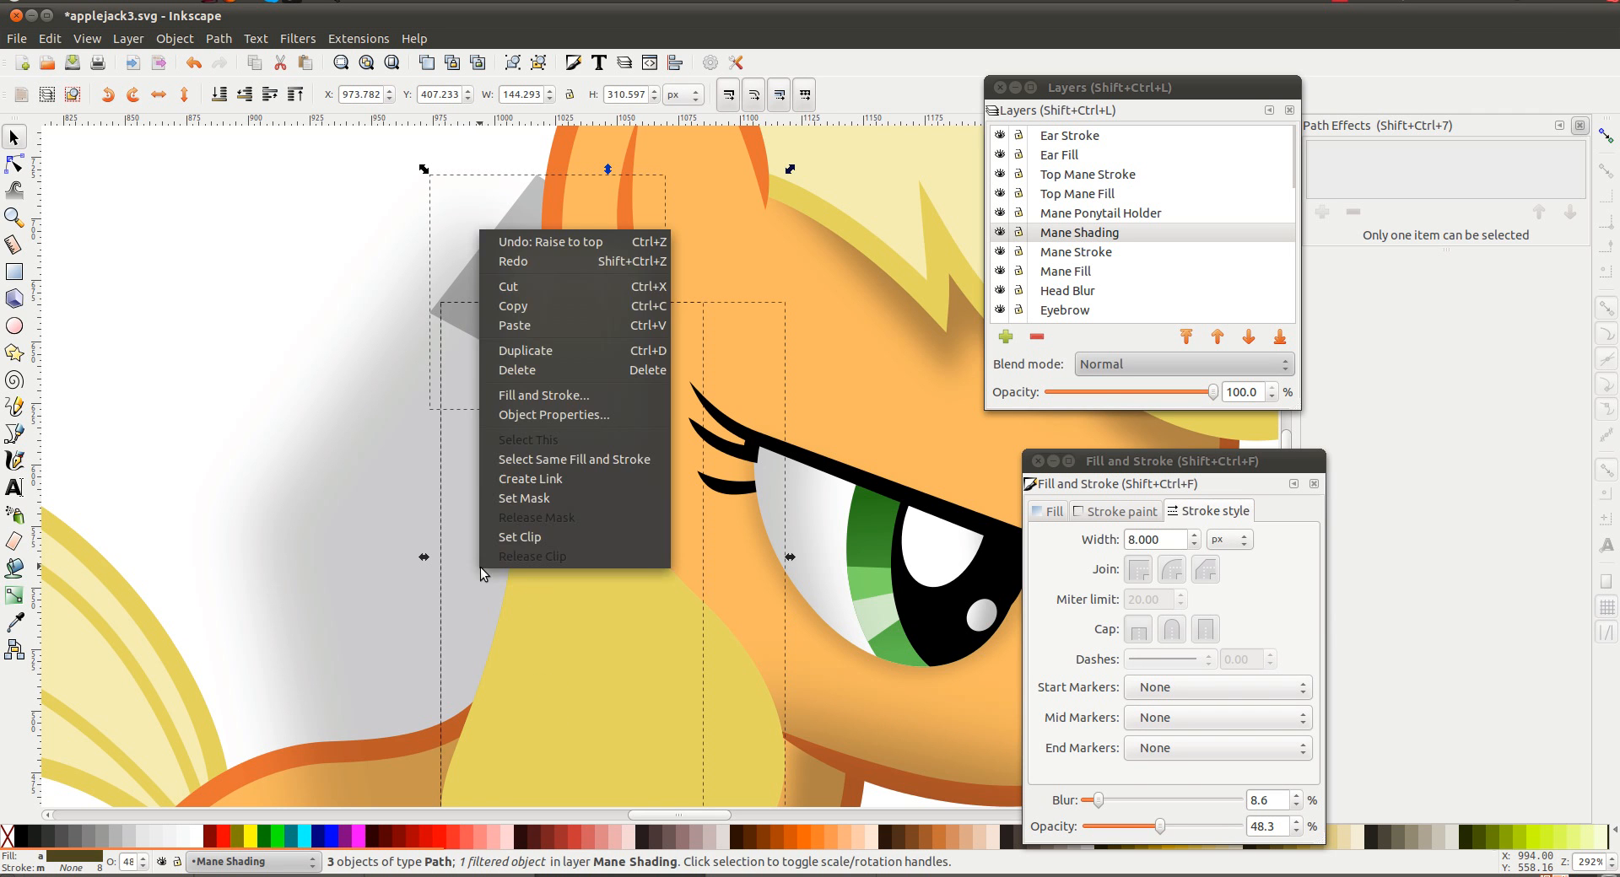
{"action": "left_click", "coordinate": [573, 537]}
Set the blur of the clipped ear shadow on the hanging mane to 10%
{"action": "left_click", "coordinate": [558, 371]}
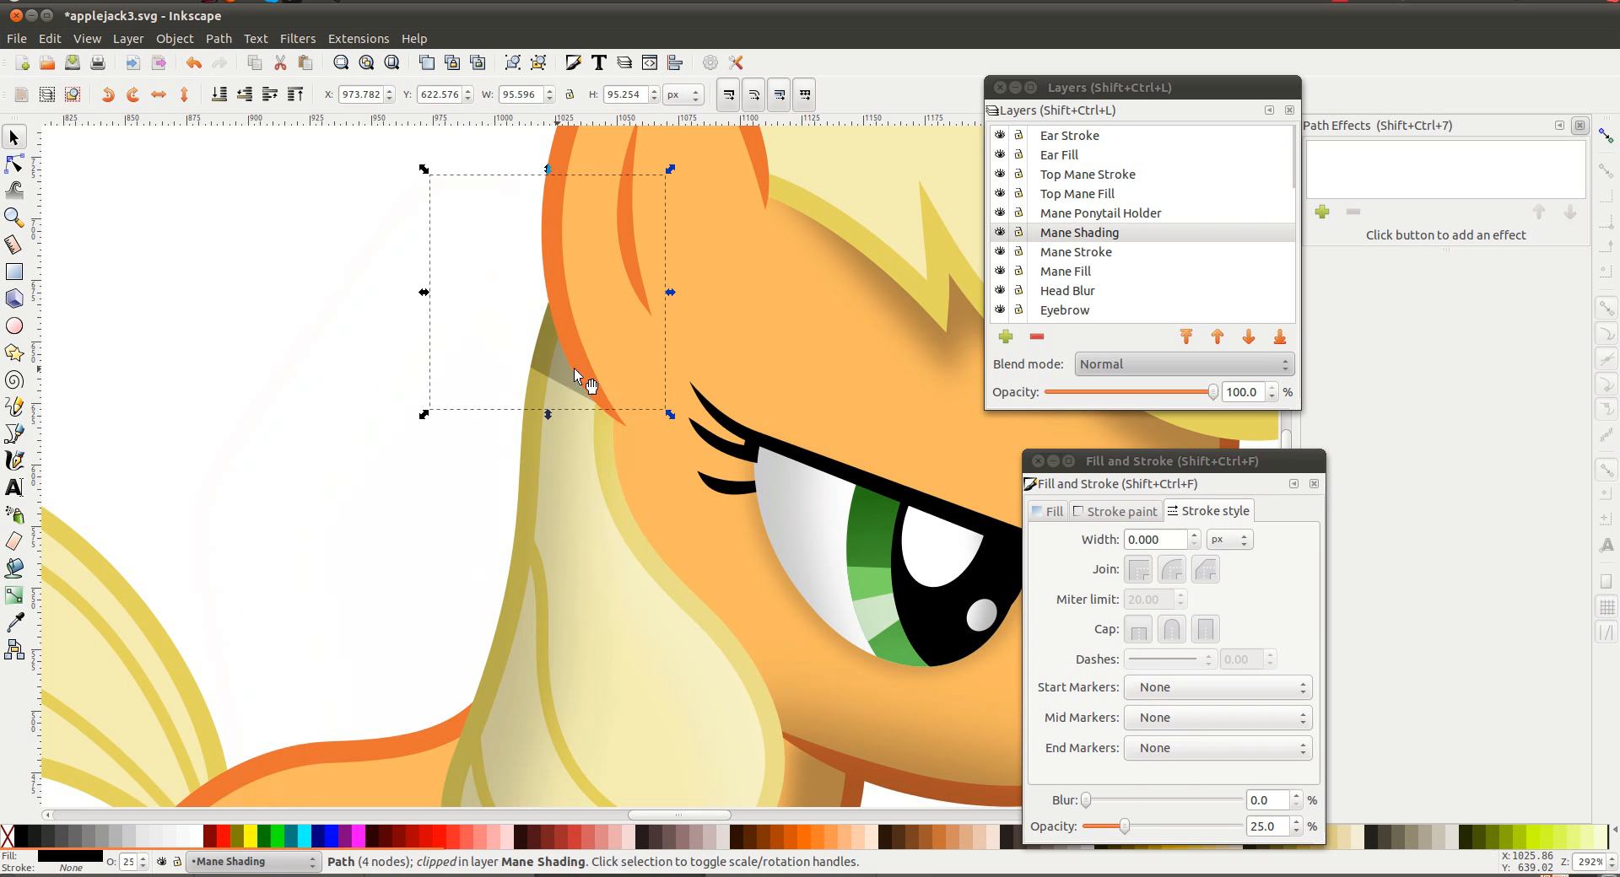
{"action": "double_click", "coordinate": [1262, 802]}
{"action": "type", "text": "10"}
{"action": "key", "text": "Return"}
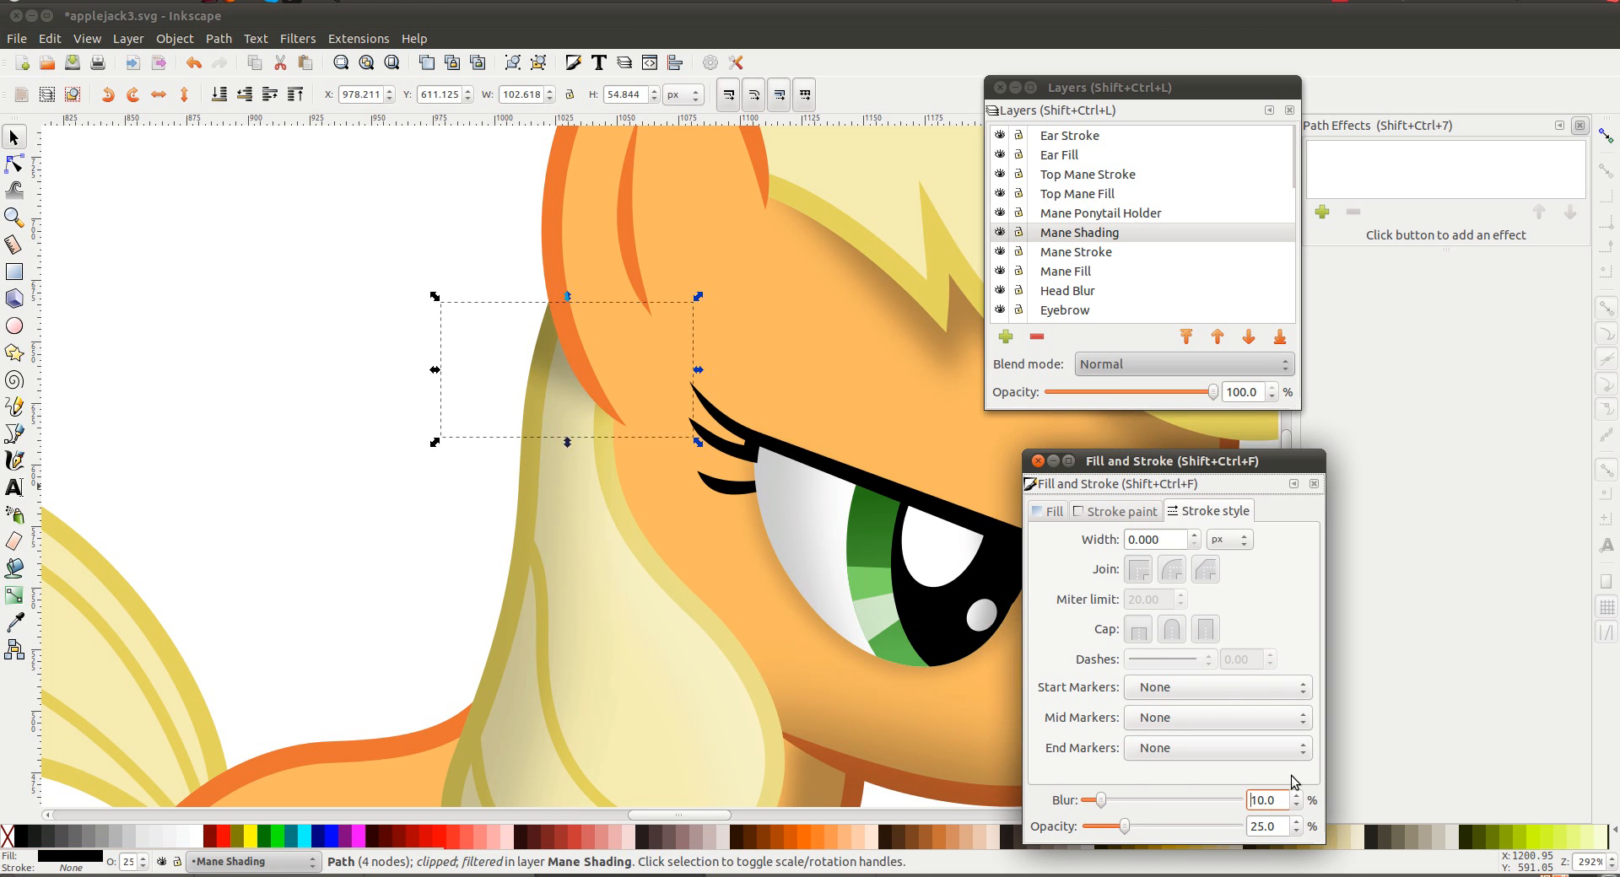
Reposition the blurred ear shadow's outer corner node slightly higher and further away from the ear, and deselect the shape
{"action": "key", "text": "n"}
{"action": "left_click_drag", "start_coordinate": [429, 313], "coordinate": [442, 299]}
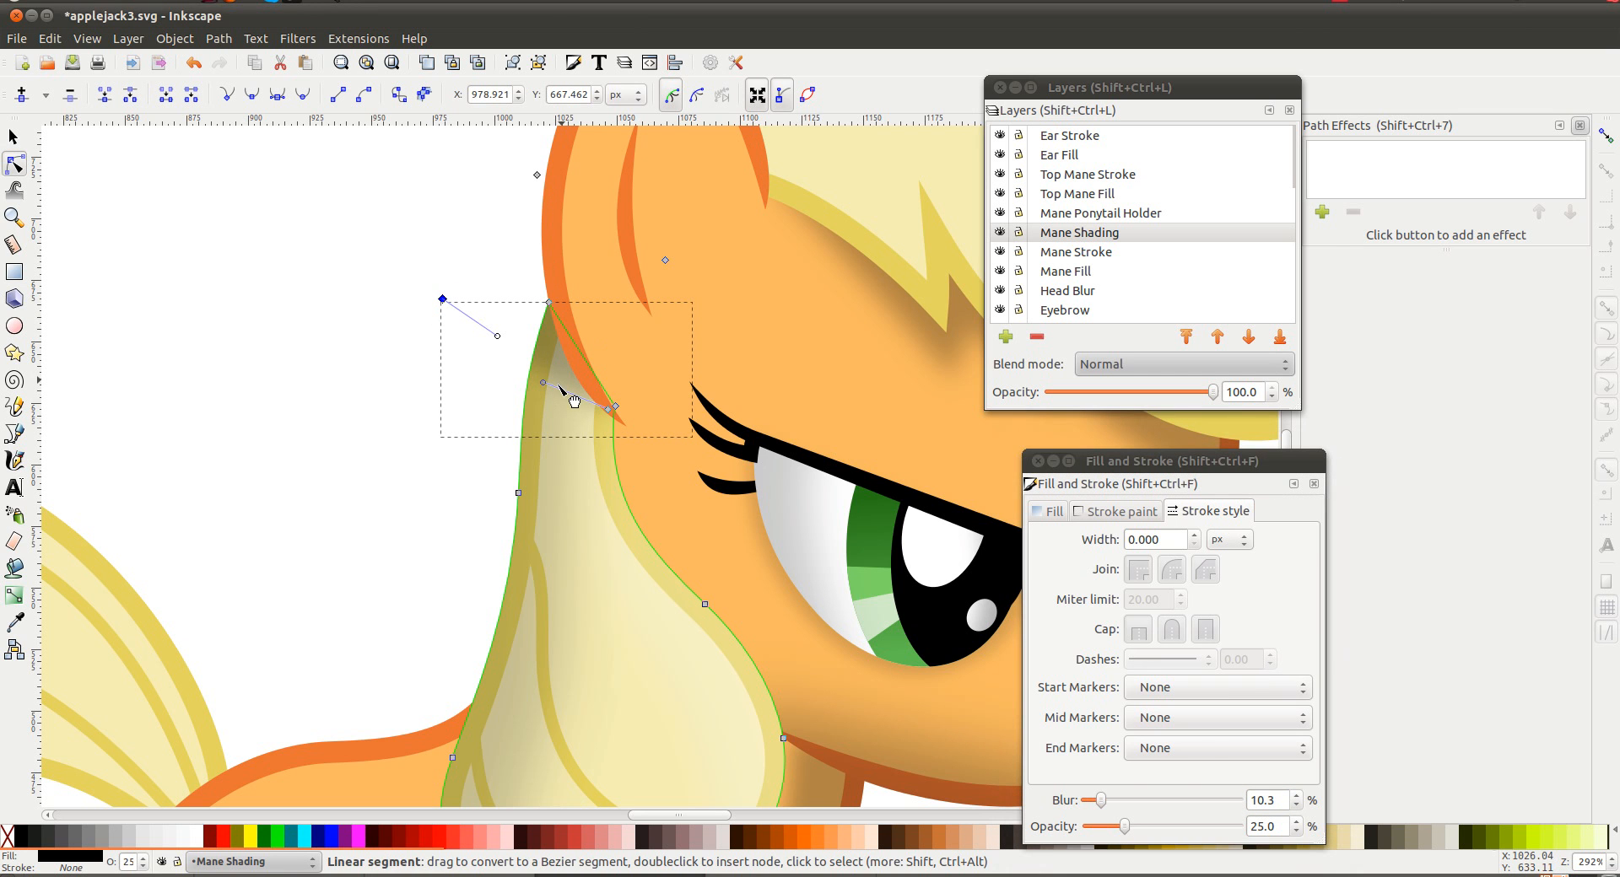
{"action": "left_click", "coordinate": [402, 390]}
{"action": "scroll", "coordinate": [396, 393], "scroll_direction": "down", "scroll_amount": 1}
{"action": "scroll", "coordinate": [396, 393], "scroll_direction": "down", "scroll_amount": 2}
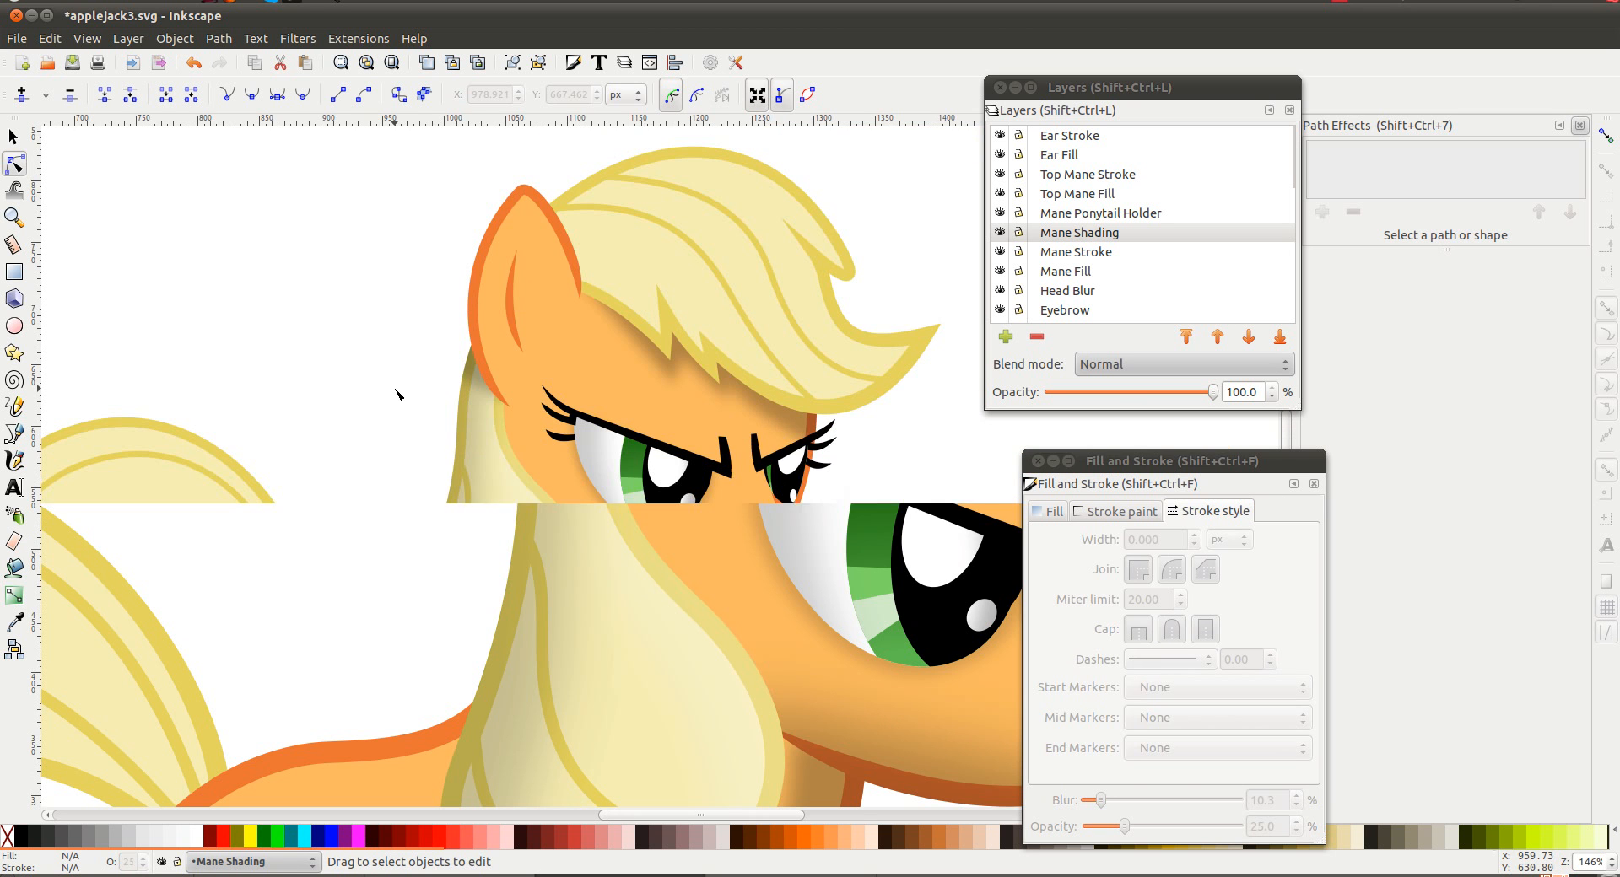
{"action": "scroll", "coordinate": [397, 393], "scroll_direction": "down", "scroll_amount": 1}
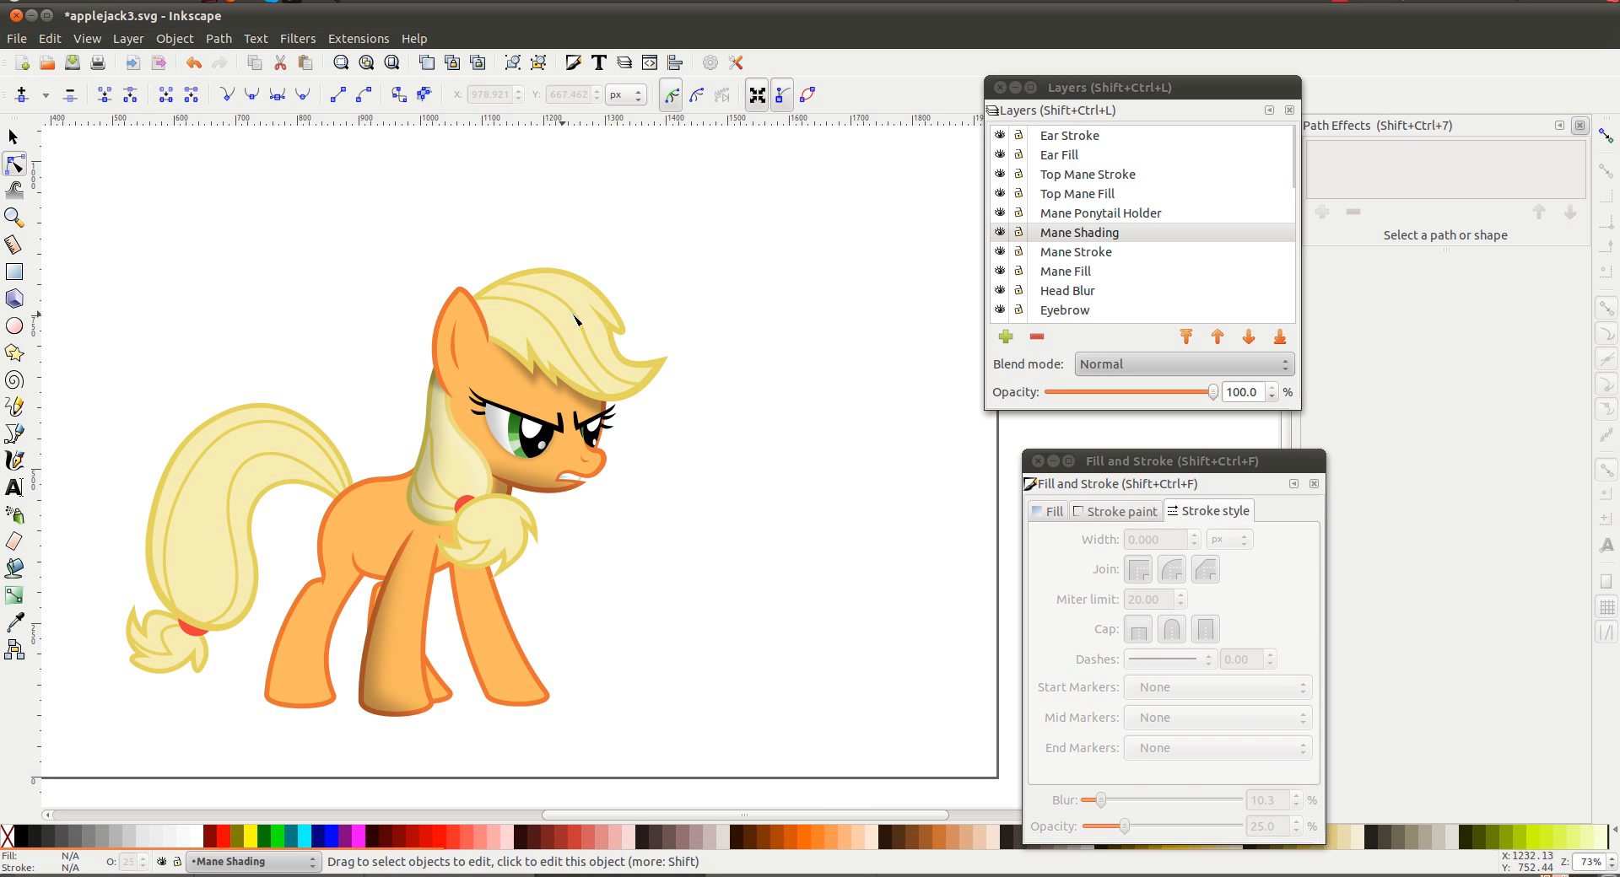
{"action": "left_click", "coordinate": [422, 375]}
{"action": "mouse_move", "coordinate": [409, 369]}
{"action": "left_mouse_down"}
{"action": "mouse_move", "coordinate": [398, 395]}
{"action": "mouse_move", "coordinate": [403, 359]}
{"action": "left_mouse_up"}
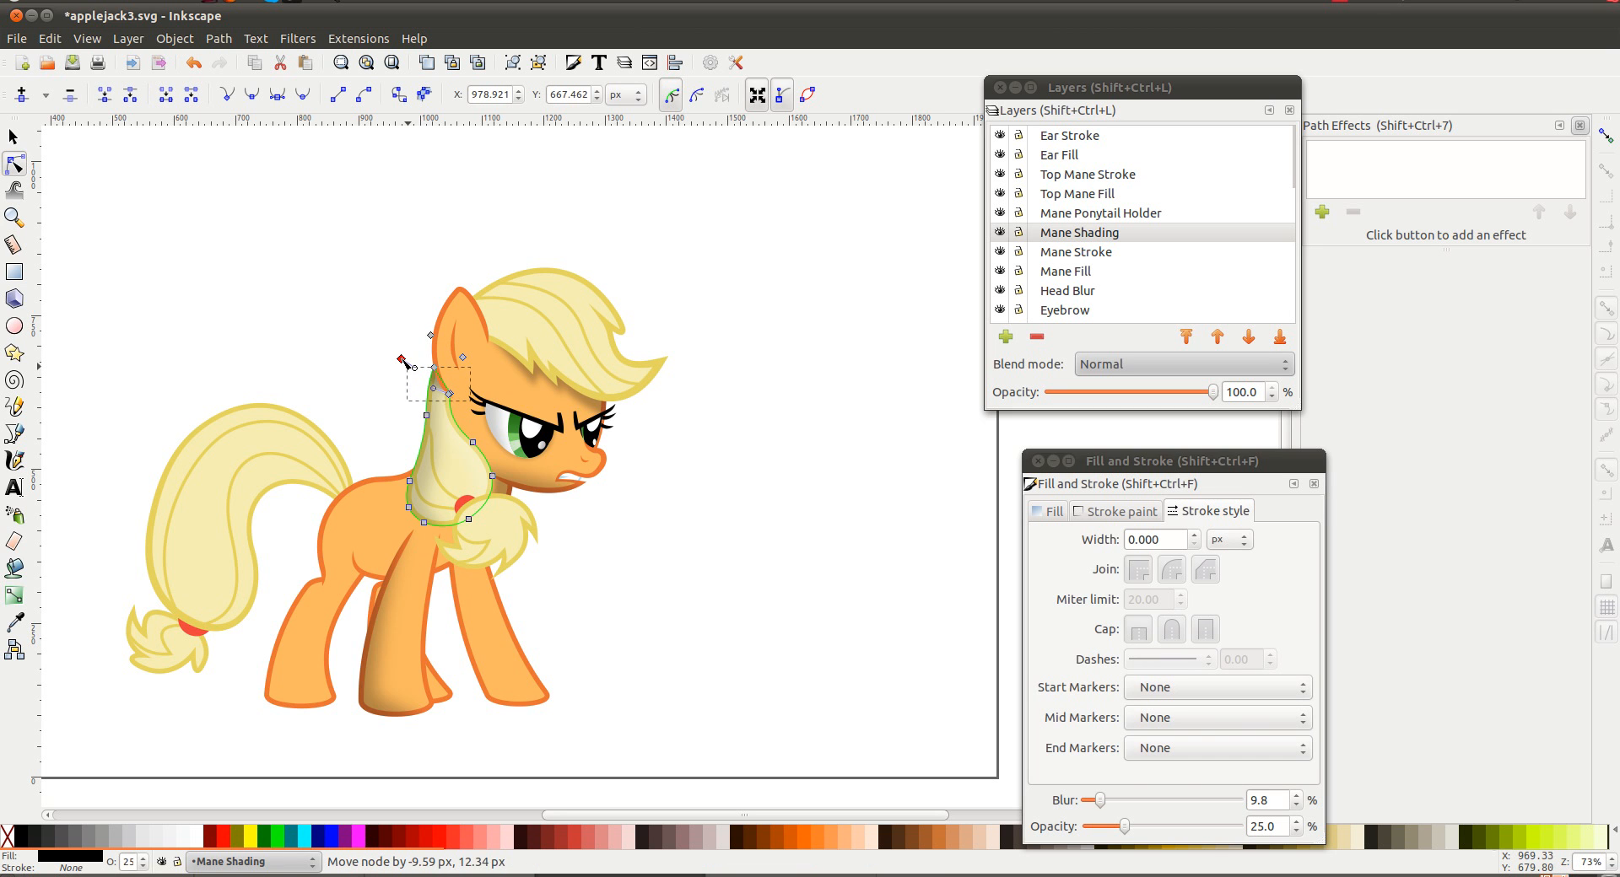
{"action": "left_click", "coordinate": [371, 286]}
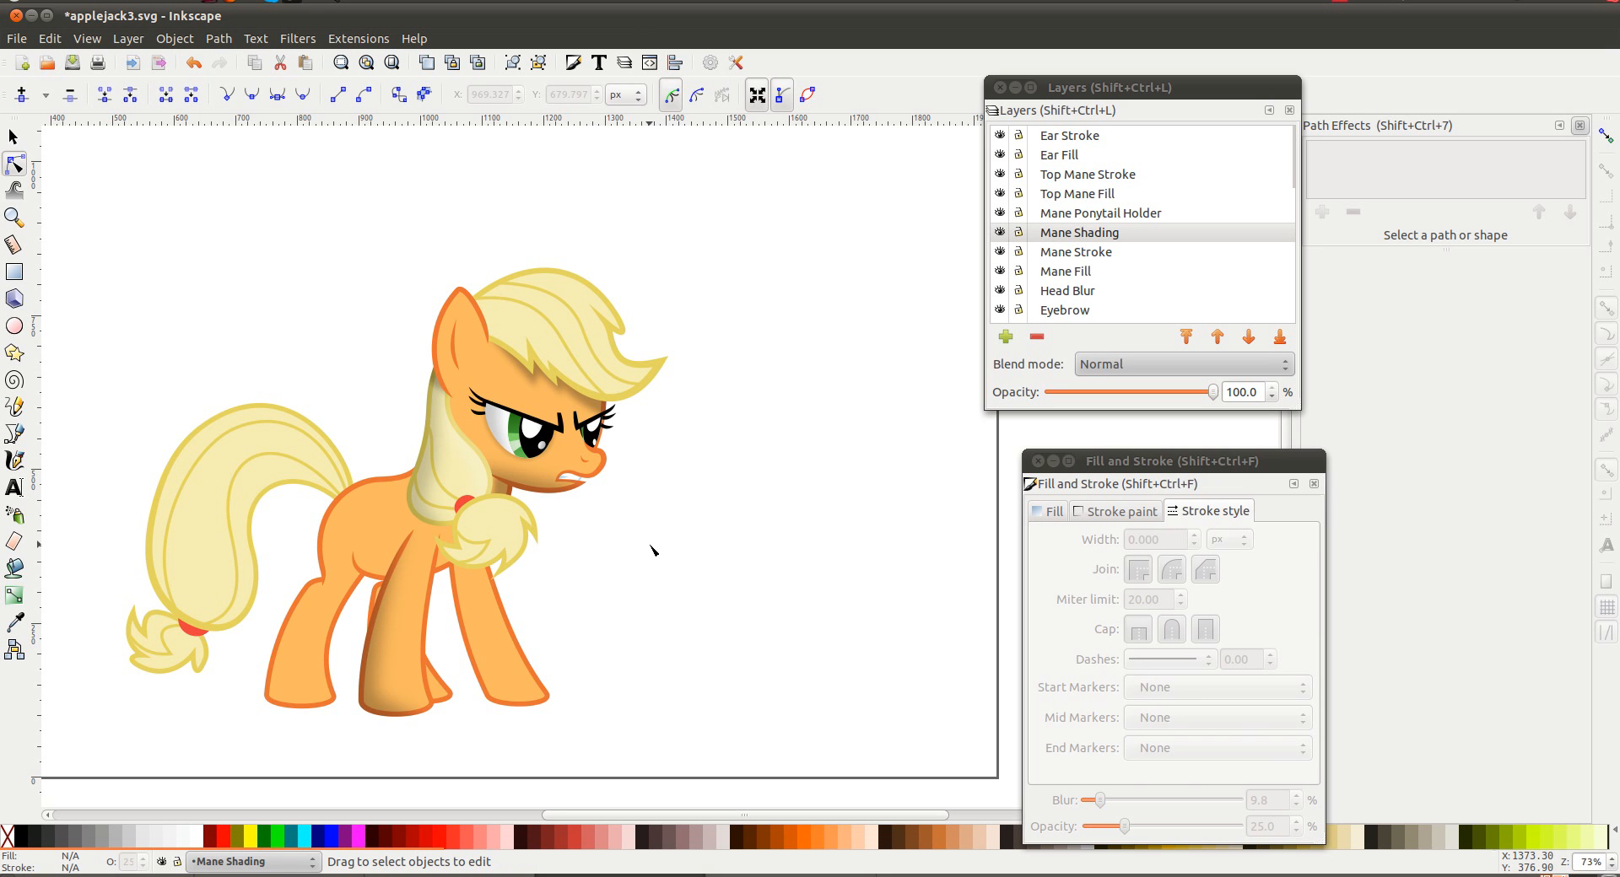
Examine the blurred shading on the legs, body, face and hanging mane up close, including the head shadow beneath the top mane
{"action": "scroll", "coordinate": [653, 550], "scroll_direction": "down", "scroll_amount": 3}
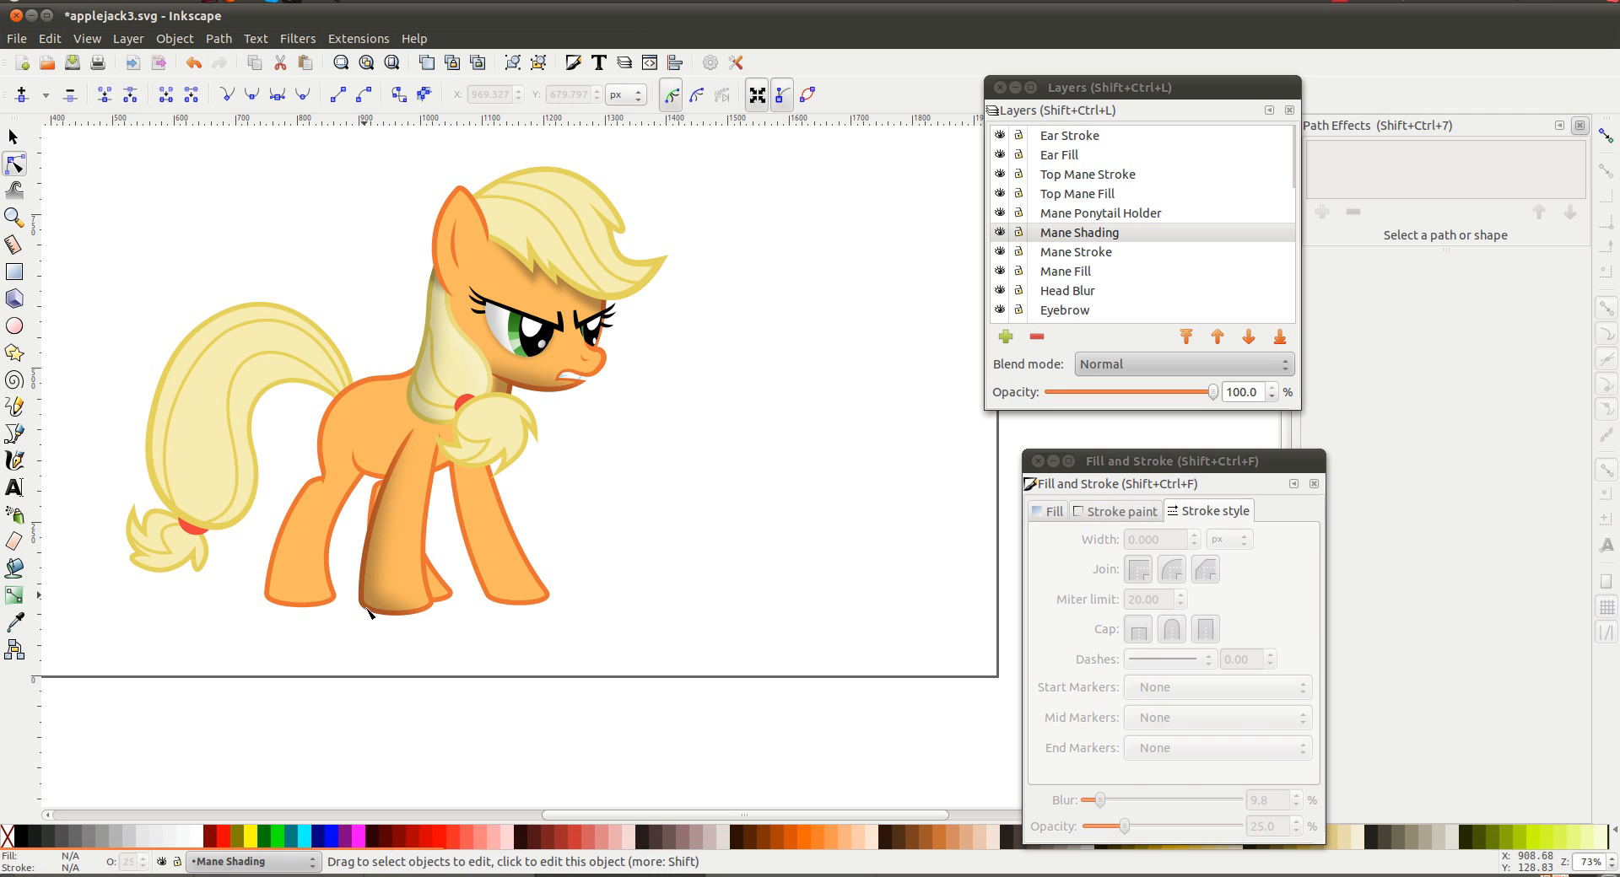
{"action": "scroll", "coordinate": [451, 249], "scroll_direction": "up", "scroll_amount": 2, "text": "ctrl"}
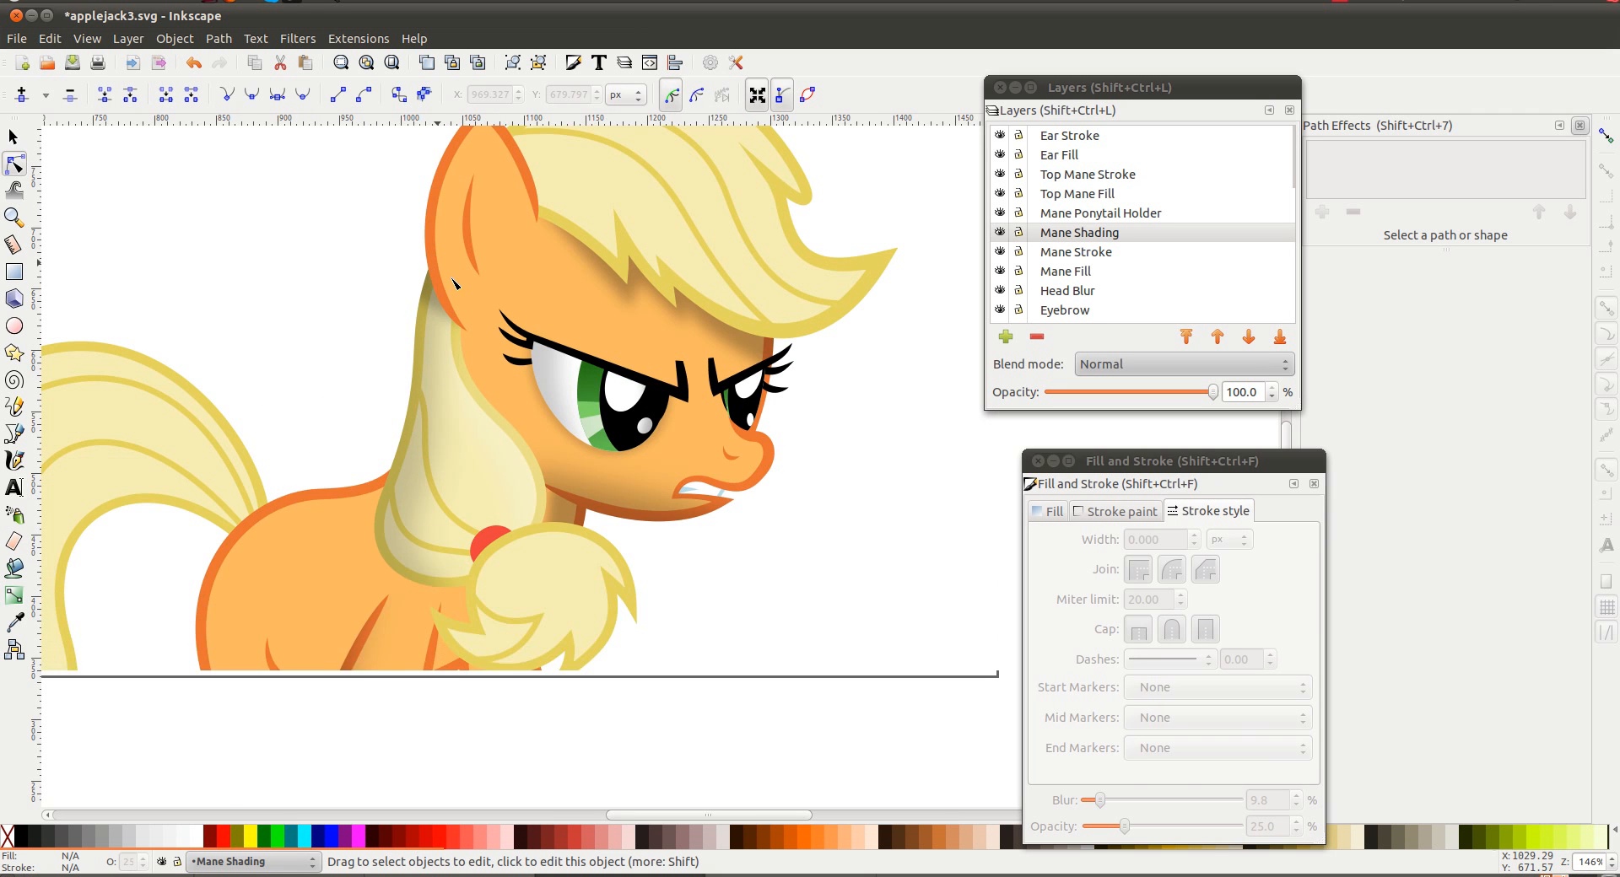
{"action": "scroll", "coordinate": [453, 287], "scroll_direction": "down", "scroll_amount": 5}
{"action": "scroll", "coordinate": [453, 288], "scroll_direction": "up", "scroll_amount": 7}
{"action": "scroll", "coordinate": [453, 289], "scroll_direction": "right", "scroll_amount": 5}
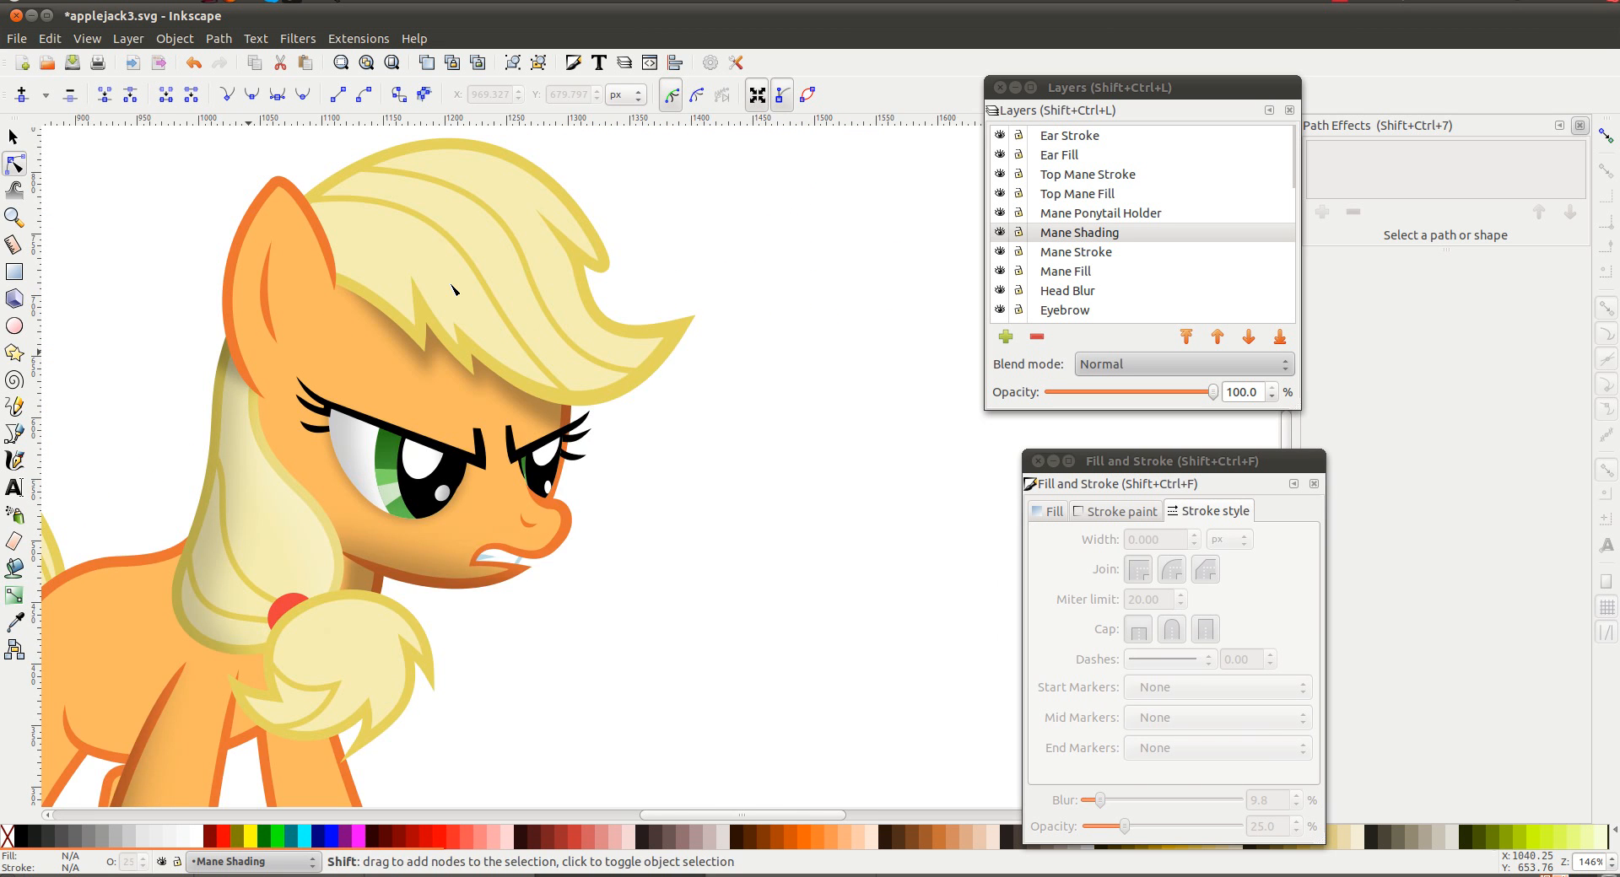
{"action": "scroll", "coordinate": [452, 289], "scroll_direction": "up", "scroll_amount": 6}
{"action": "scroll", "coordinate": [440, 344], "scroll_direction": "down", "scroll_amount": 3}
{"action": "scroll", "coordinate": [440, 344], "scroll_direction": "left", "scroll_amount": 5}
{"action": "scroll", "coordinate": [440, 343], "scroll_direction": "down", "scroll_amount": 5}
{"action": "scroll", "coordinate": [441, 343], "scroll_direction": "left", "scroll_amount": 4}
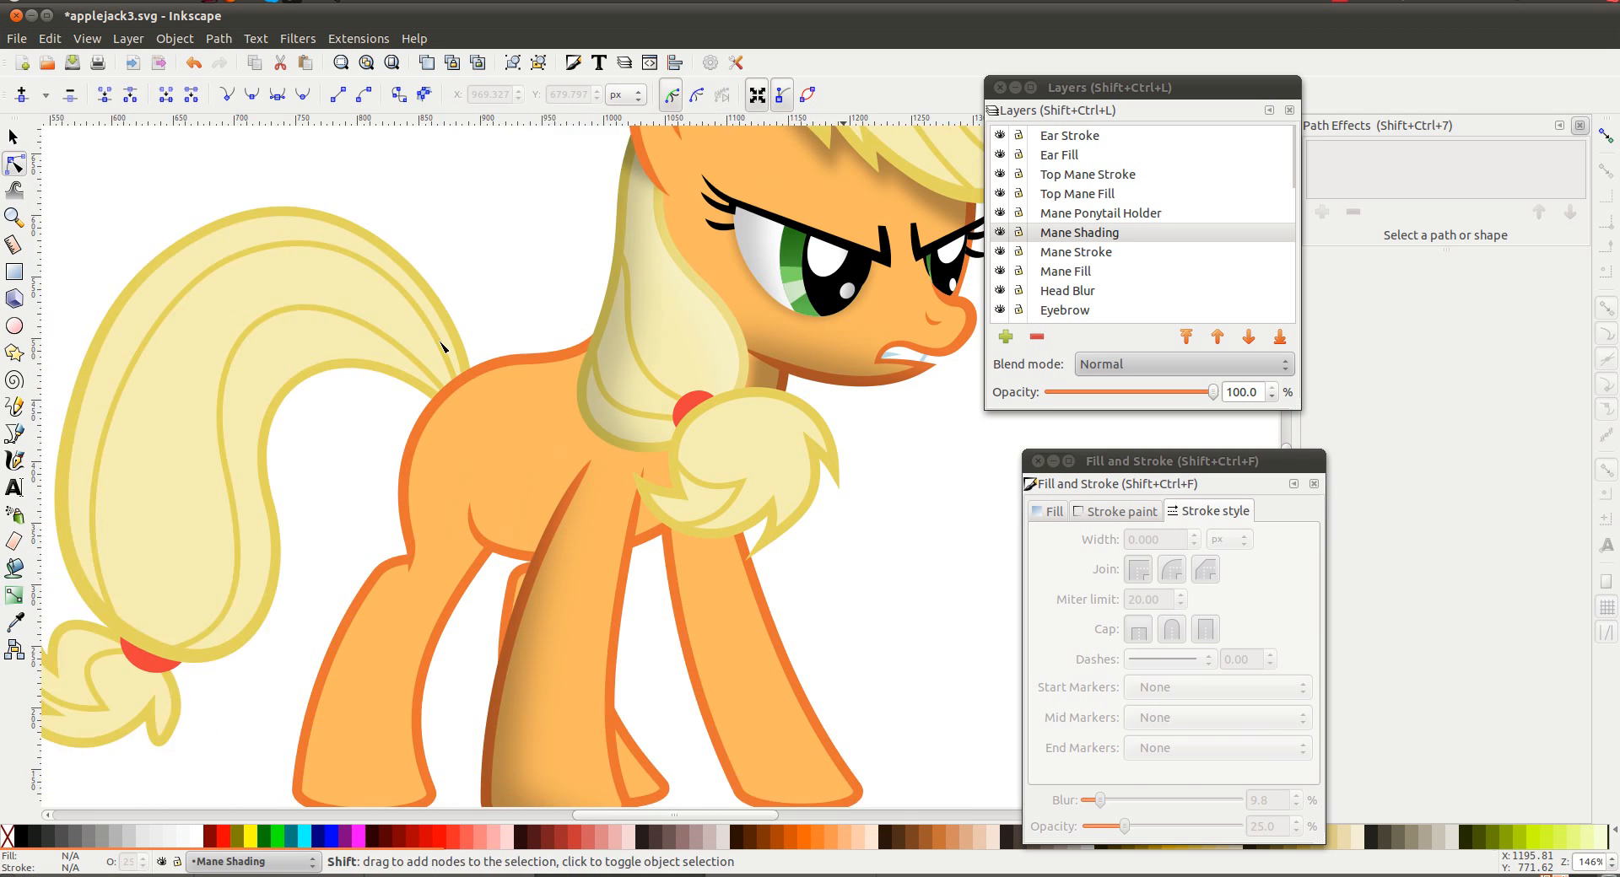
{"action": "scroll", "coordinate": [441, 343], "scroll_direction": "down", "scroll_amount": 4}
{"action": "scroll", "coordinate": [440, 343], "scroll_direction": "left", "scroll_amount": 3}
{"action": "scroll", "coordinate": [441, 344], "scroll_direction": "down", "scroll_amount": 2}
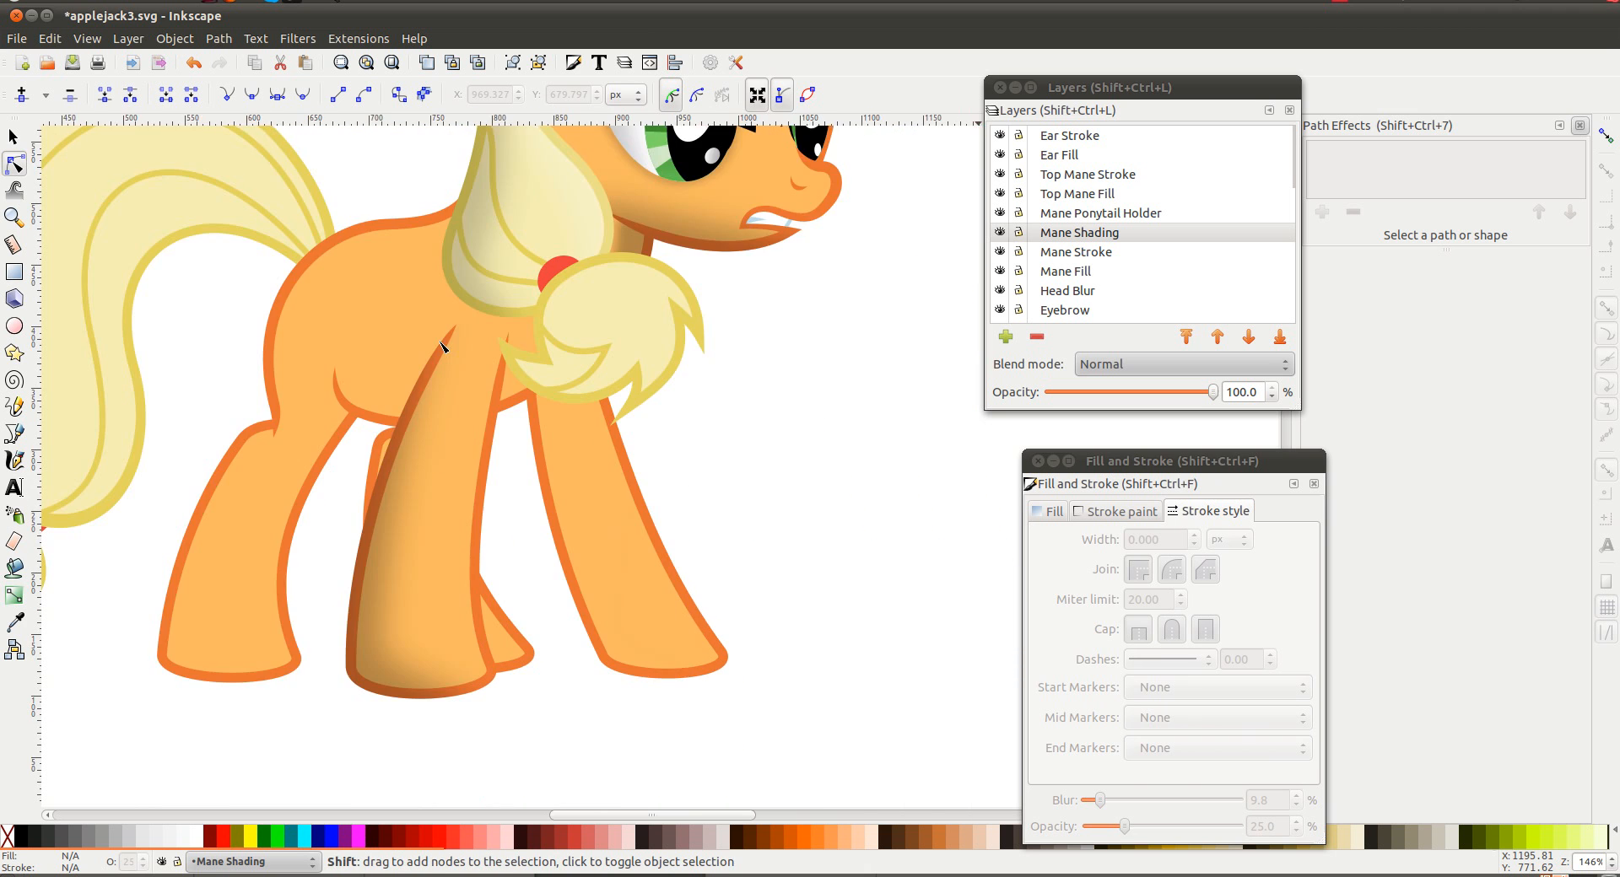
{"action": "scroll", "coordinate": [440, 343], "scroll_direction": "up", "scroll_amount": 4}
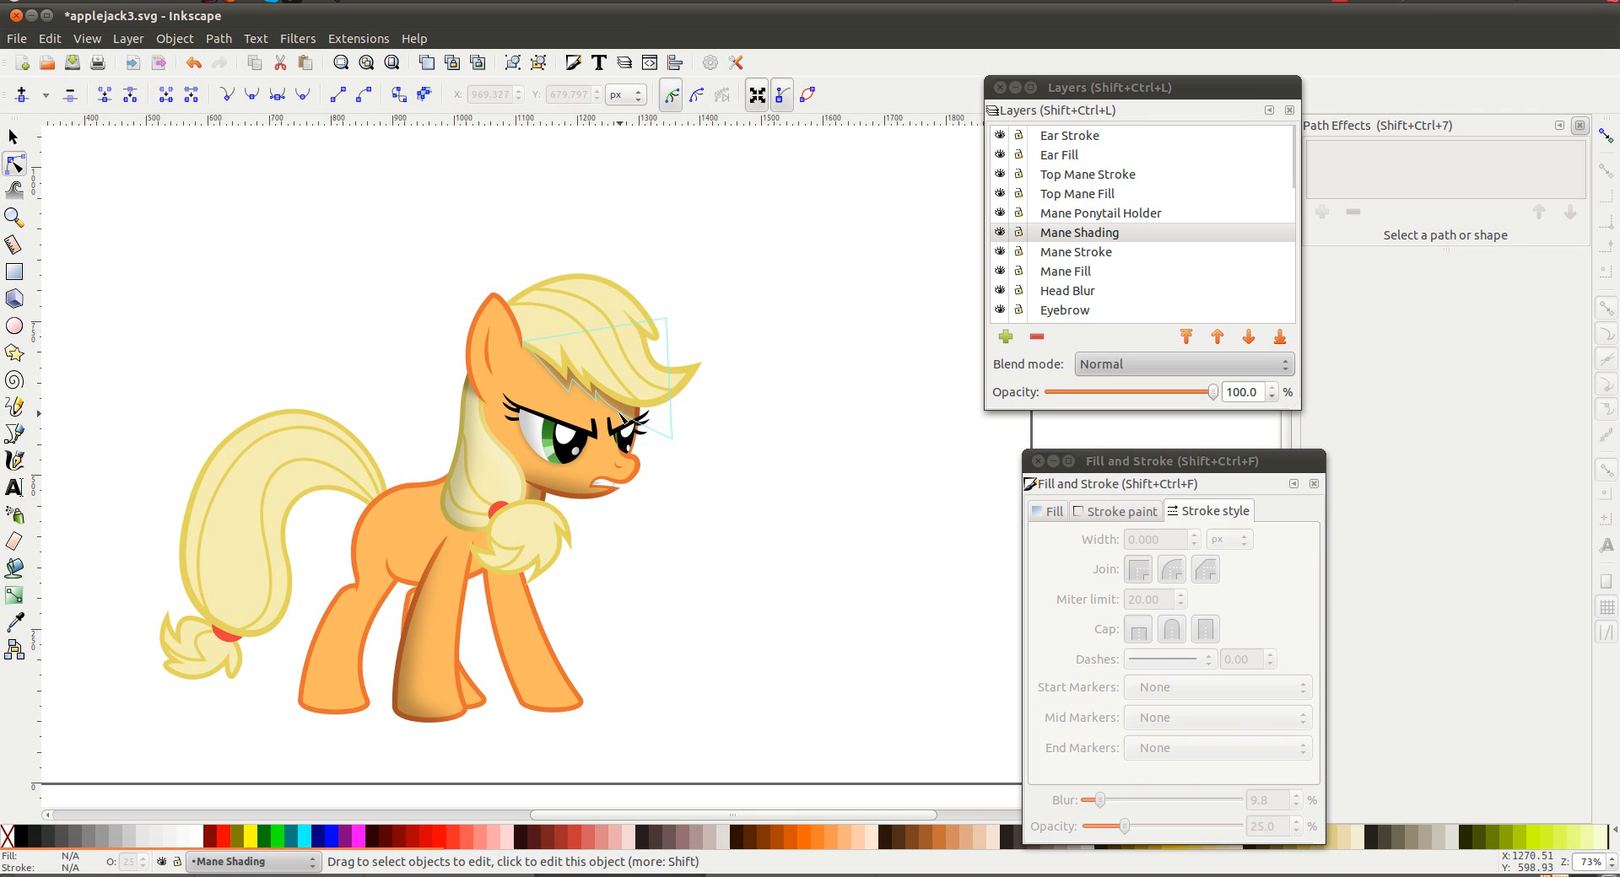
{"action": "left_click", "coordinate": [618, 419]}
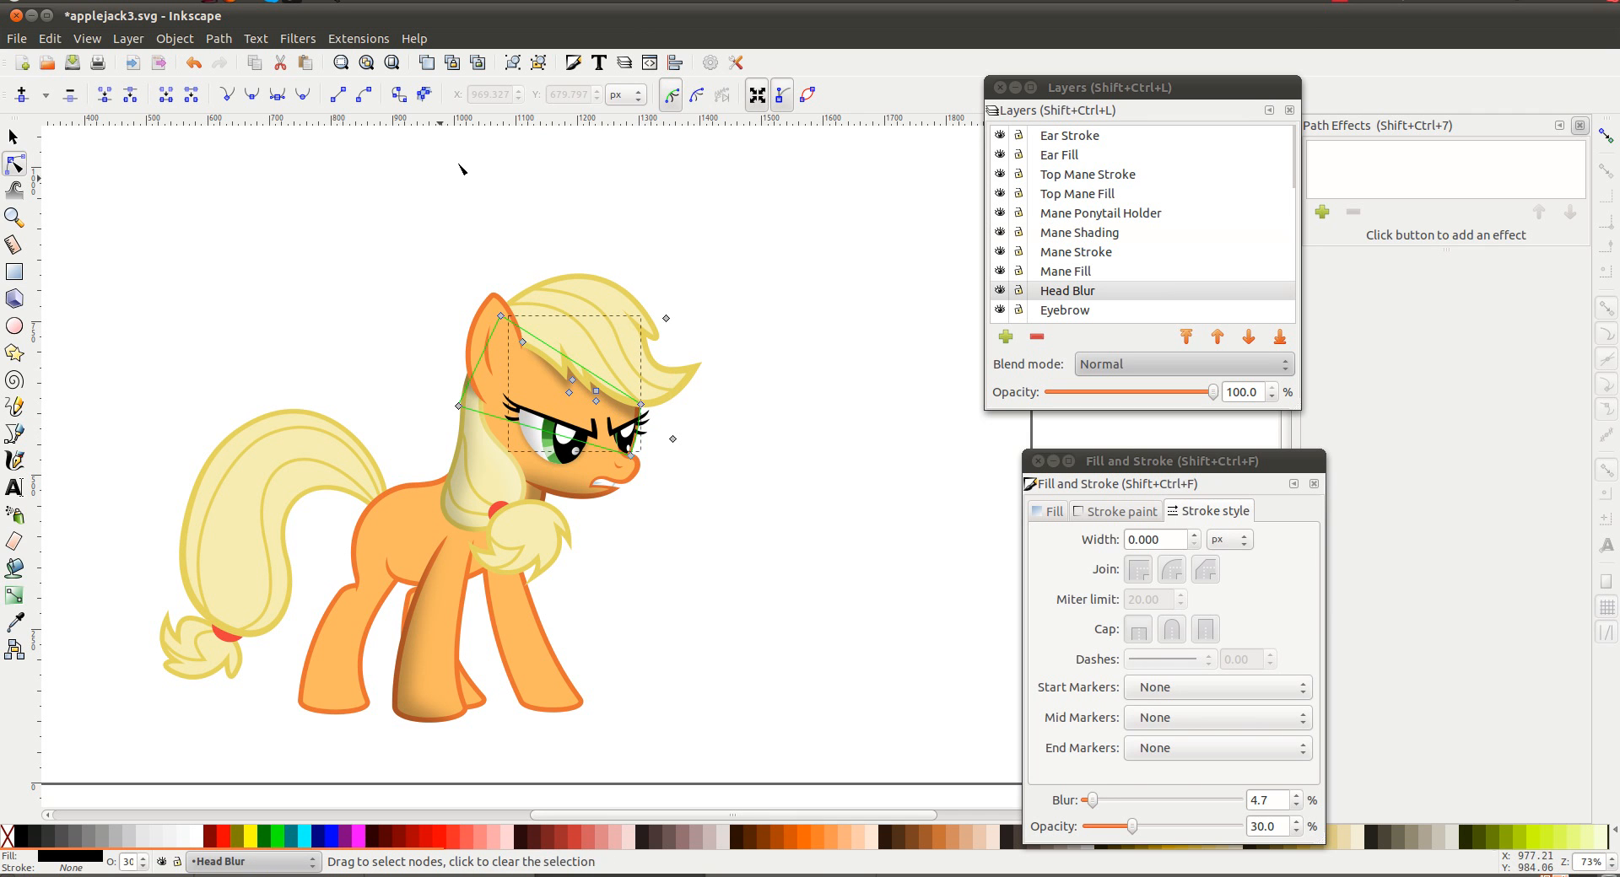
{"action": "left_click", "coordinate": [771, 273]}
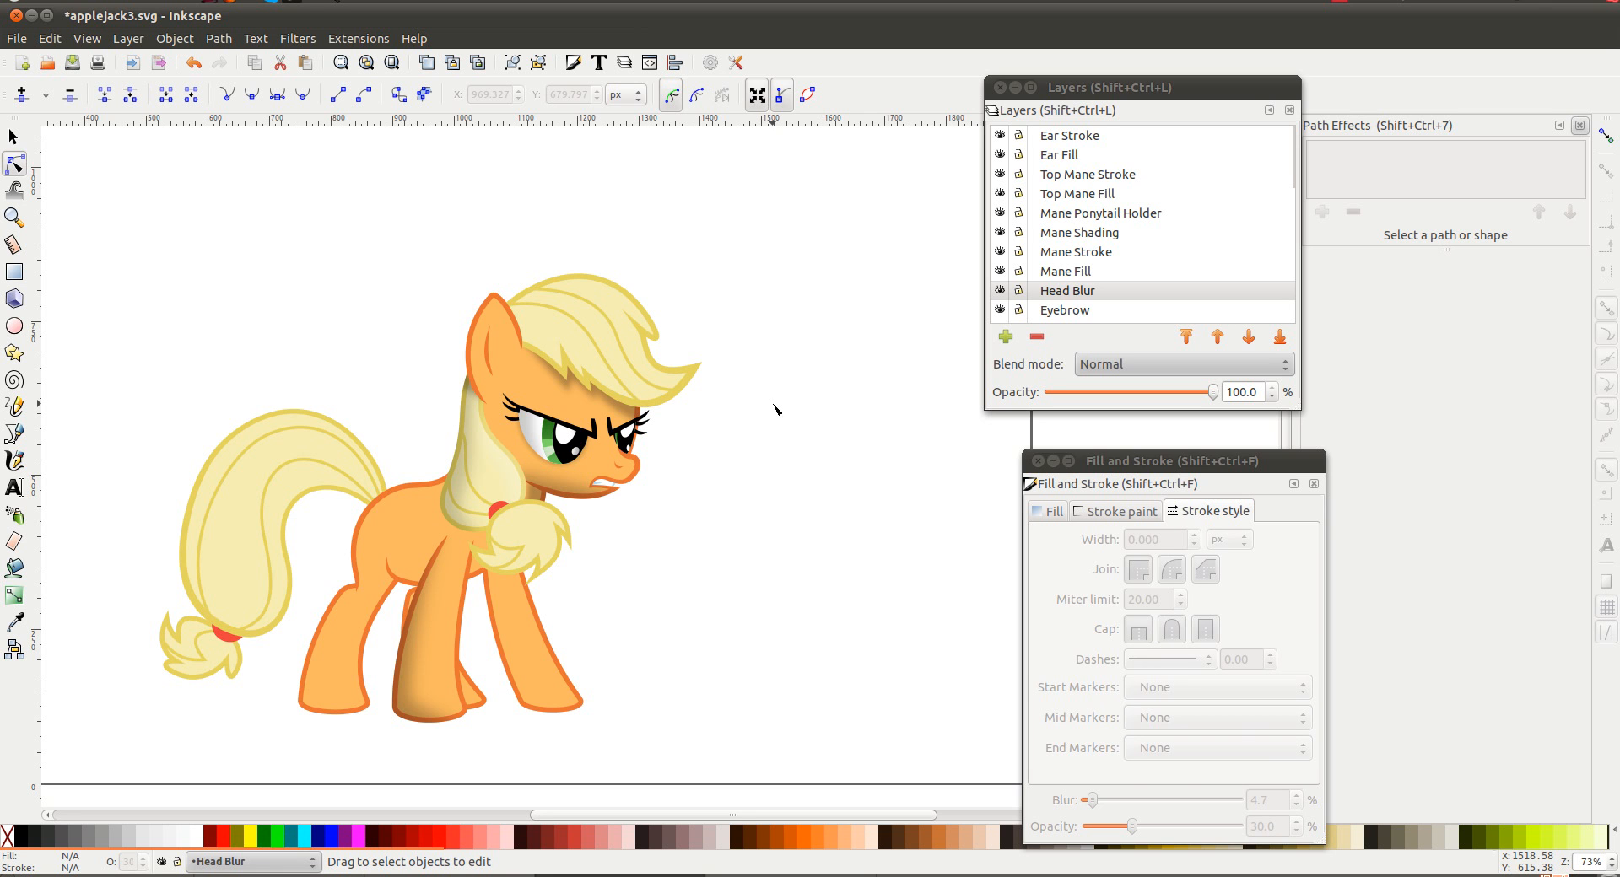
Show the Pic and Color Guide layers to compare the vector with its references, and hide both layers again
{"action": "scroll", "coordinate": [1151, 237], "scroll_direction": "down", "scroll_amount": 10}
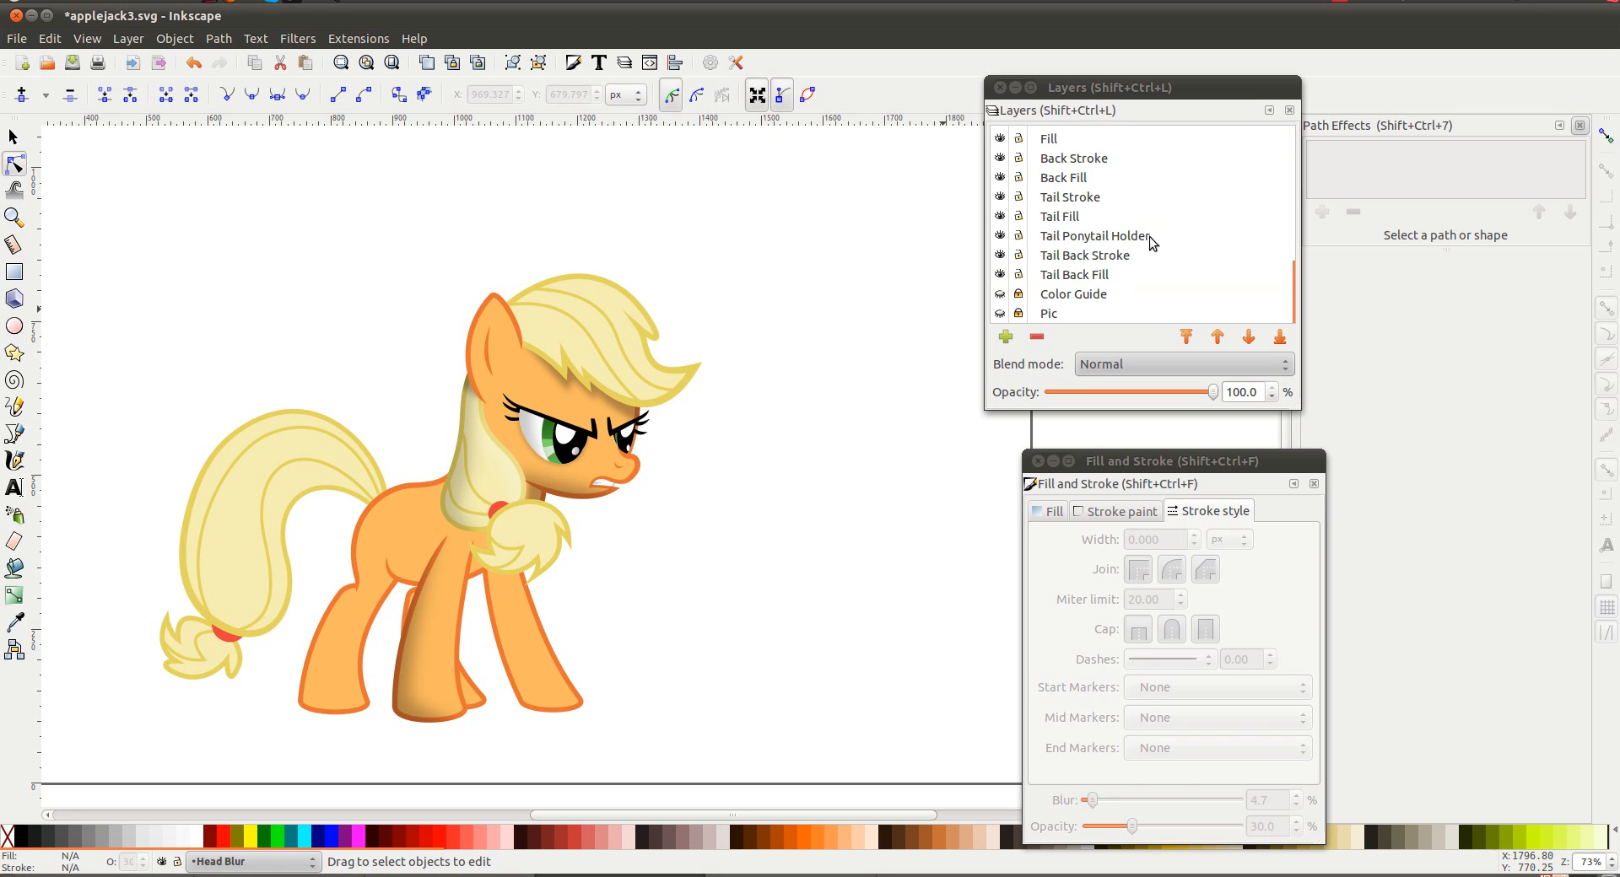
{"action": "left_click", "coordinate": [1000, 313]}
{"action": "left_click", "coordinate": [1000, 294]}
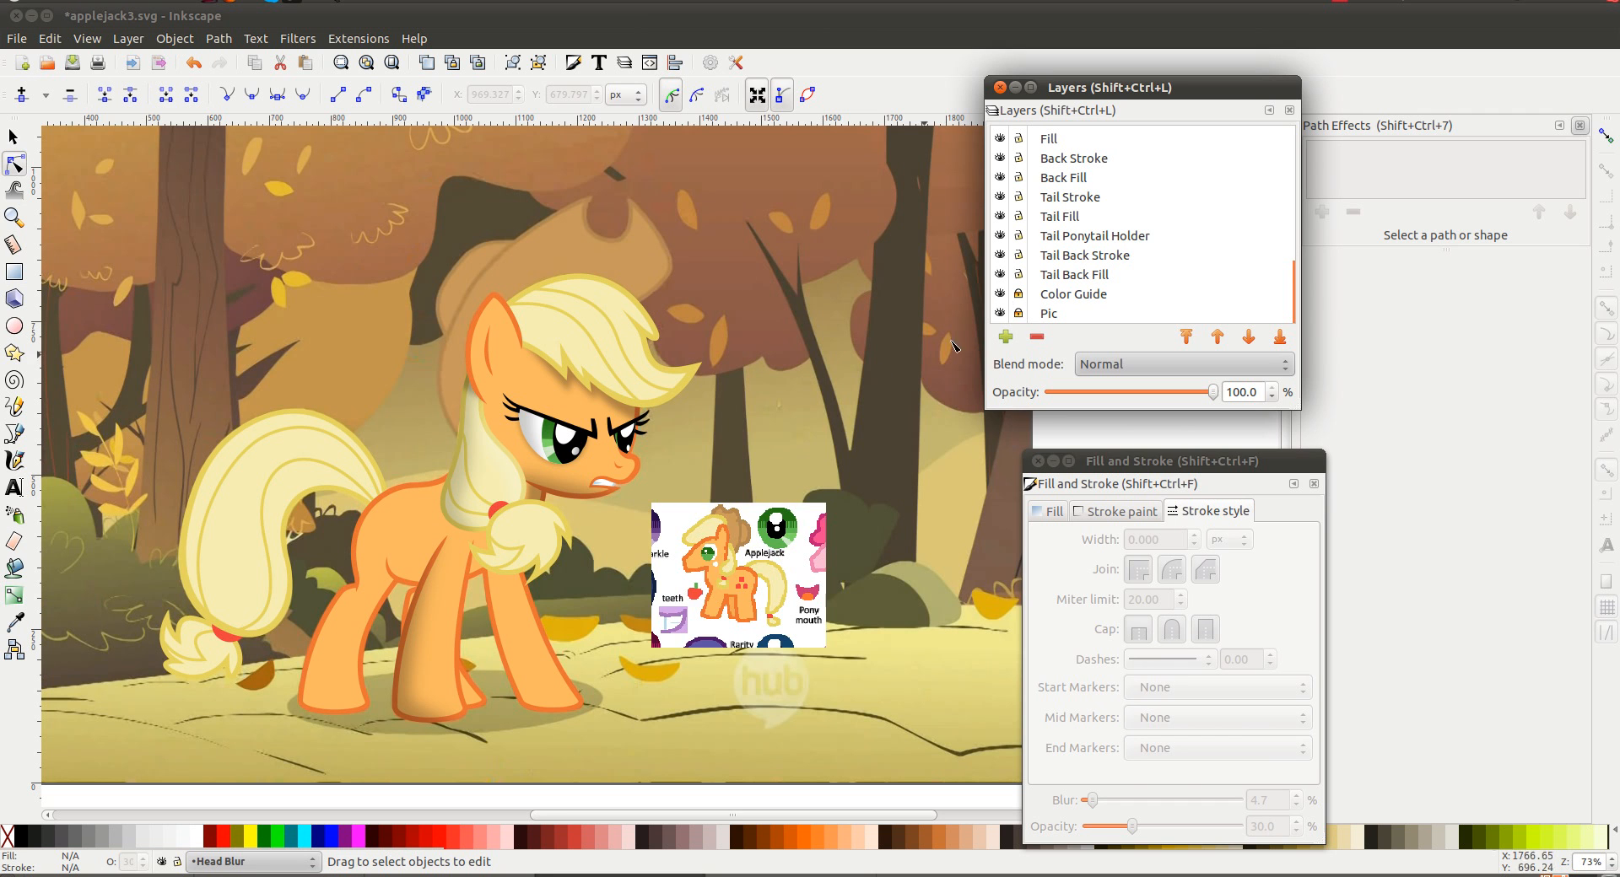
{"action": "left_click", "coordinate": [999, 293]}
{"action": "left_click", "coordinate": [999, 294]}
{"action": "left_click", "coordinate": [1000, 313]}
{"action": "left_click", "coordinate": [999, 294]}
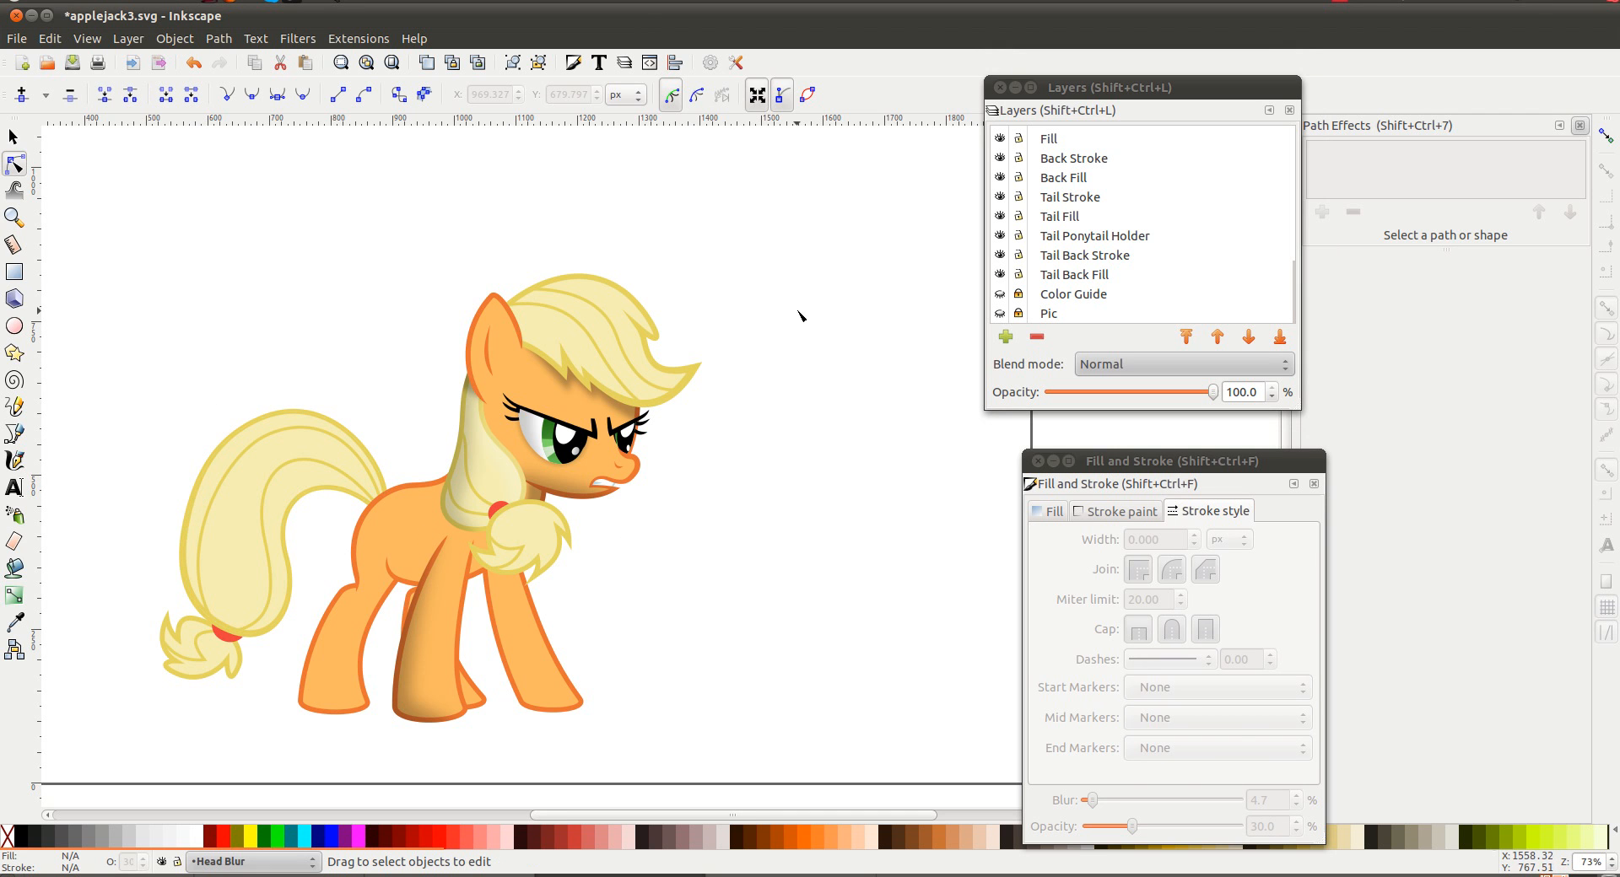
Show only the Pic layer to check the pony against the original background scene, and hide it again
{"action": "left_click", "coordinate": [1000, 313]}
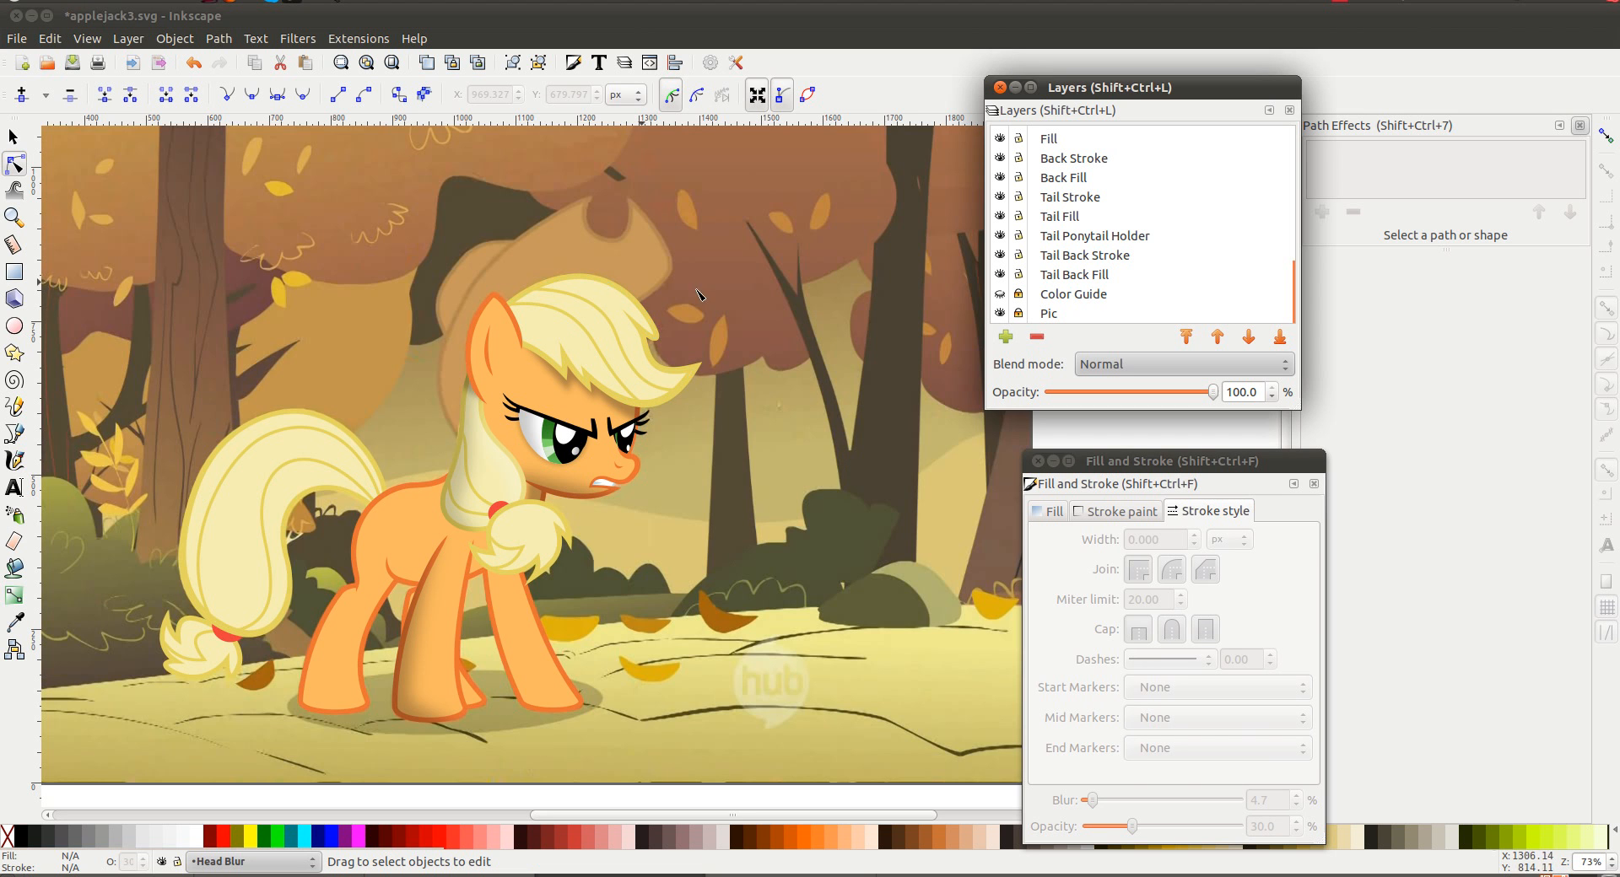
{"action": "scroll", "coordinate": [713, 449], "scroll_direction": "down", "scroll_amount": 1}
{"action": "scroll", "coordinate": [713, 450], "scroll_direction": "down", "scroll_amount": 1}
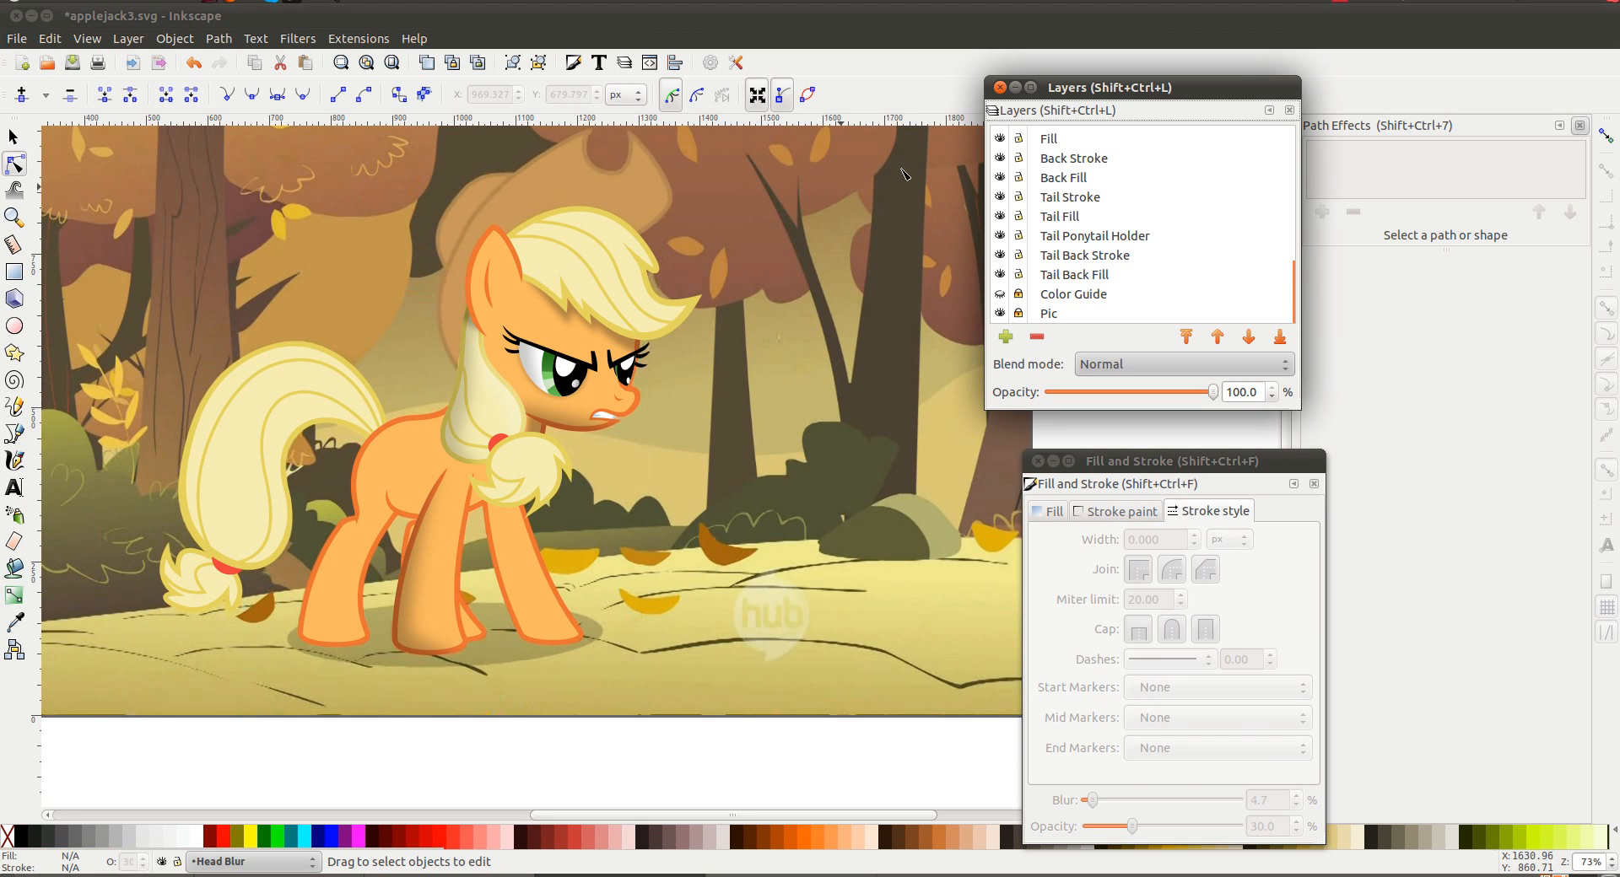
{"action": "left_click", "coordinate": [1000, 313]}
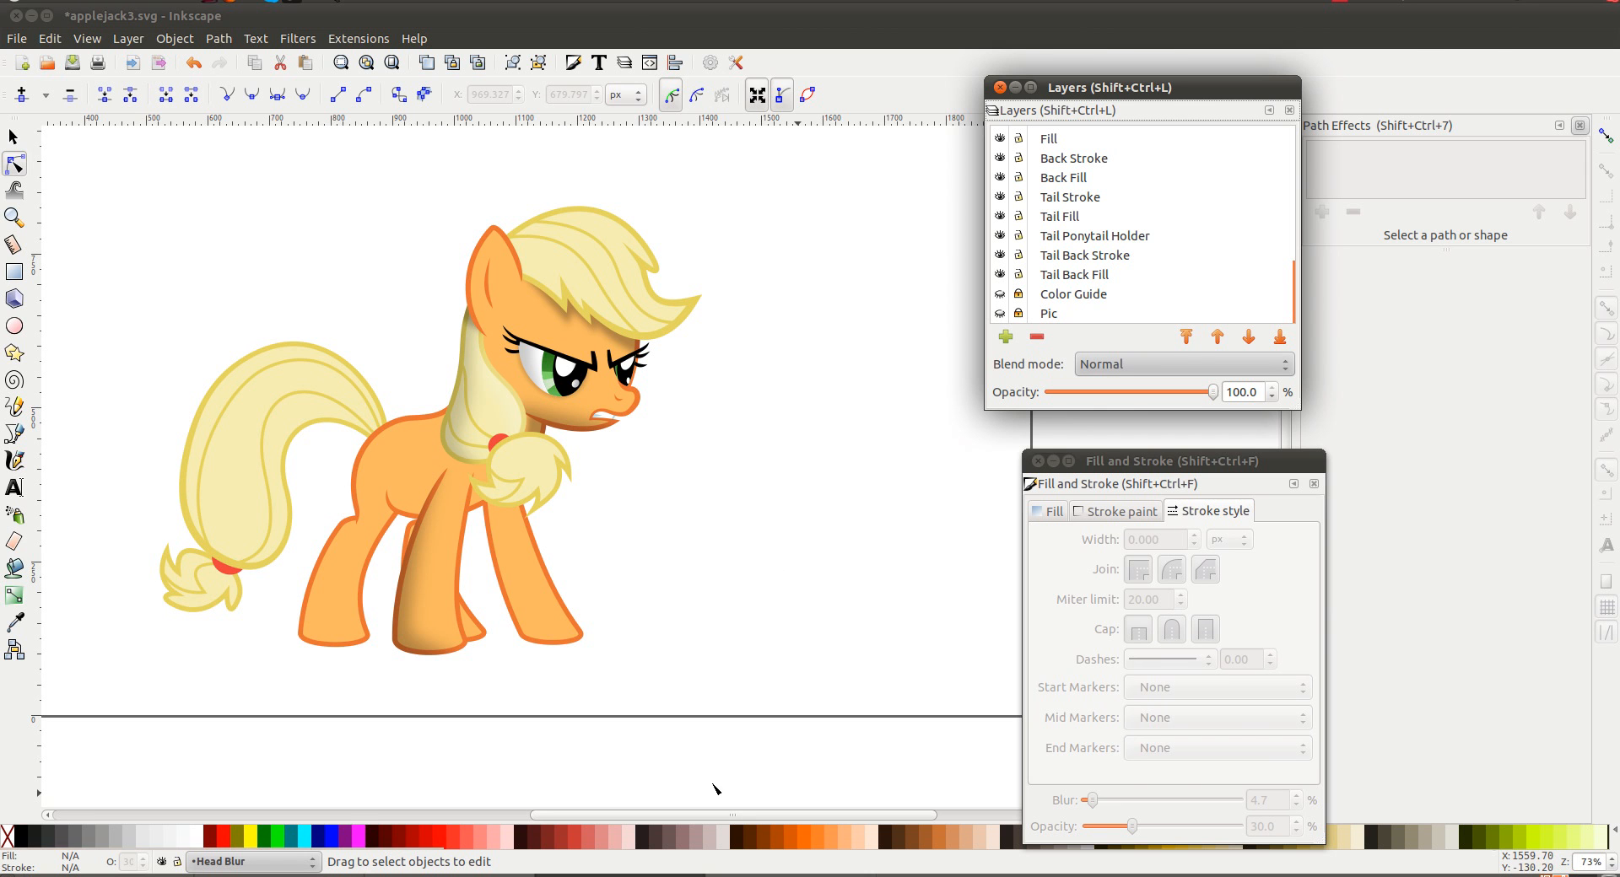
Switch to Firefox to view the shaded "To The Moon!!" vector on deviantART, and return to Inkscape
{"action": "left_click", "coordinate": [725, 876]}
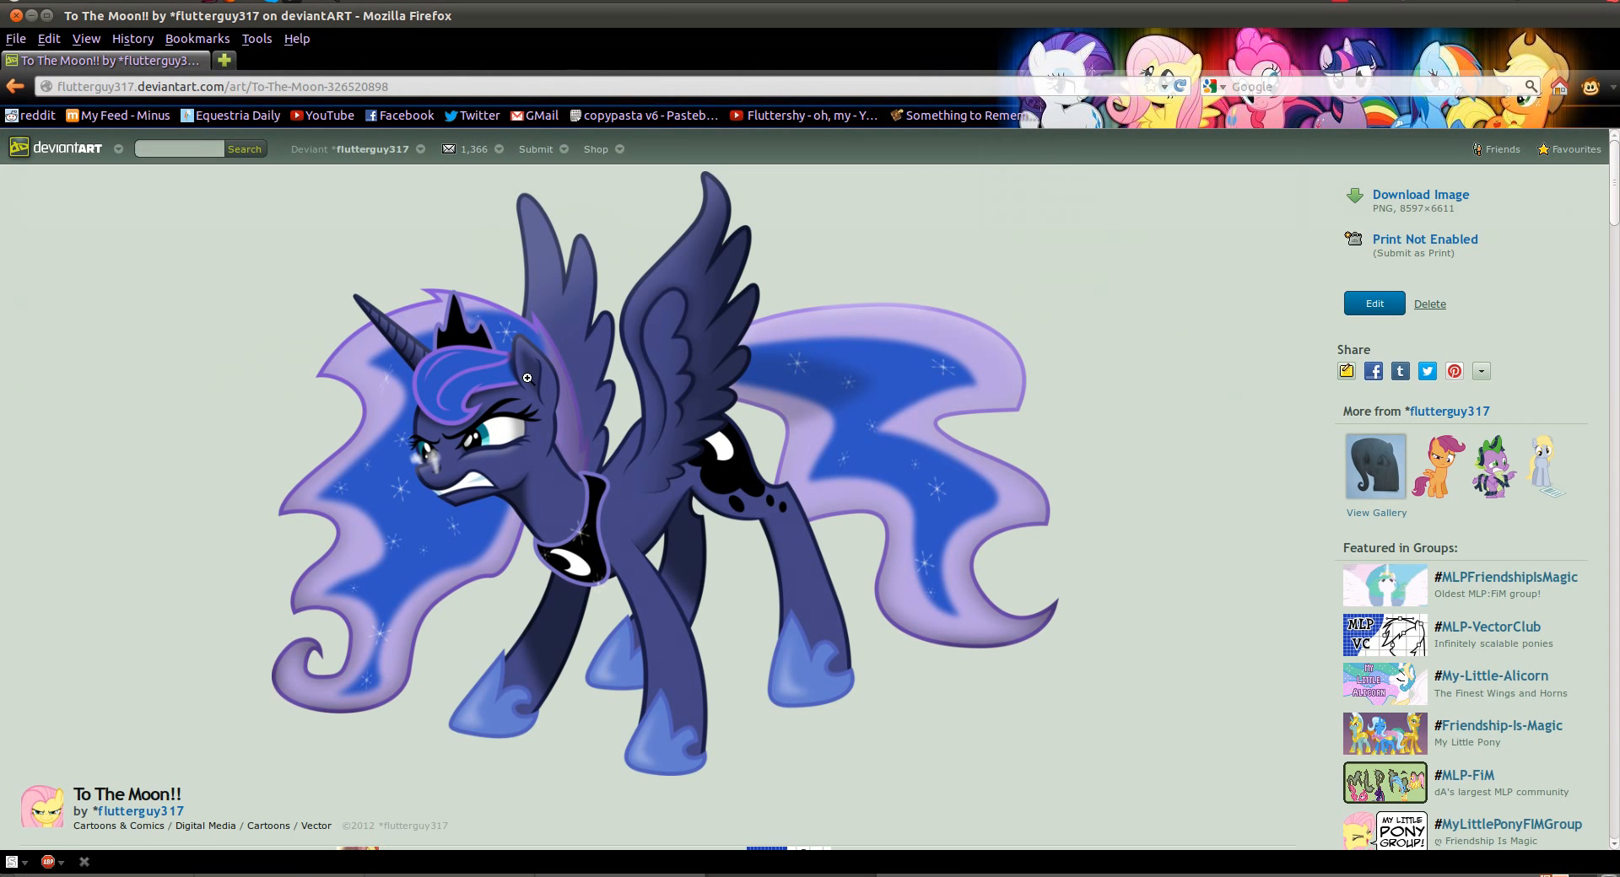
{"action": "left_click", "coordinate": [759, 875]}
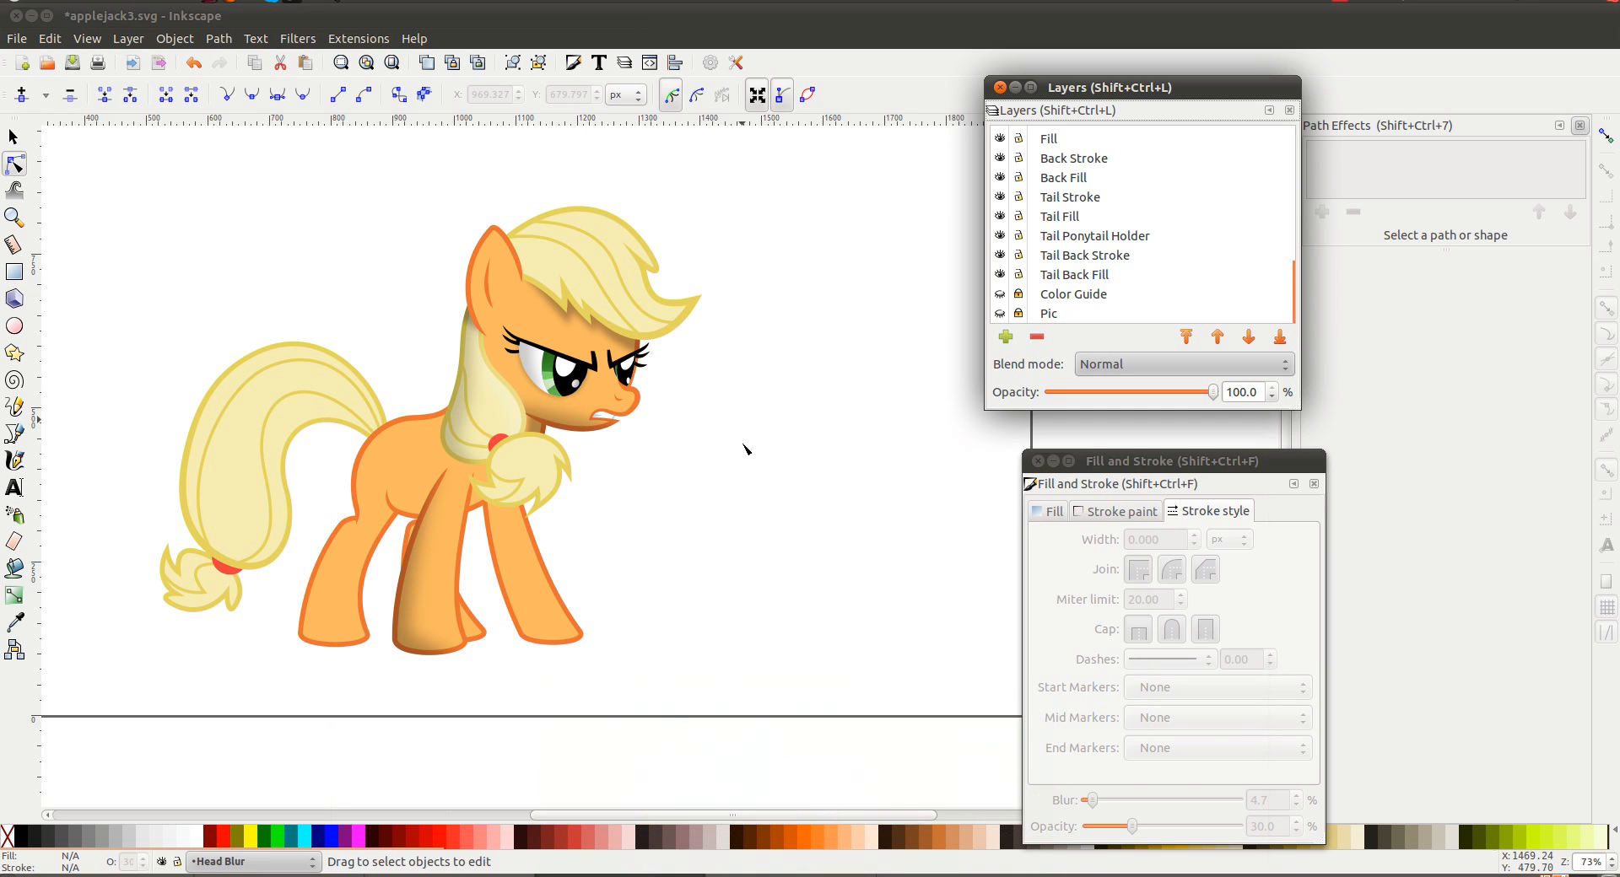